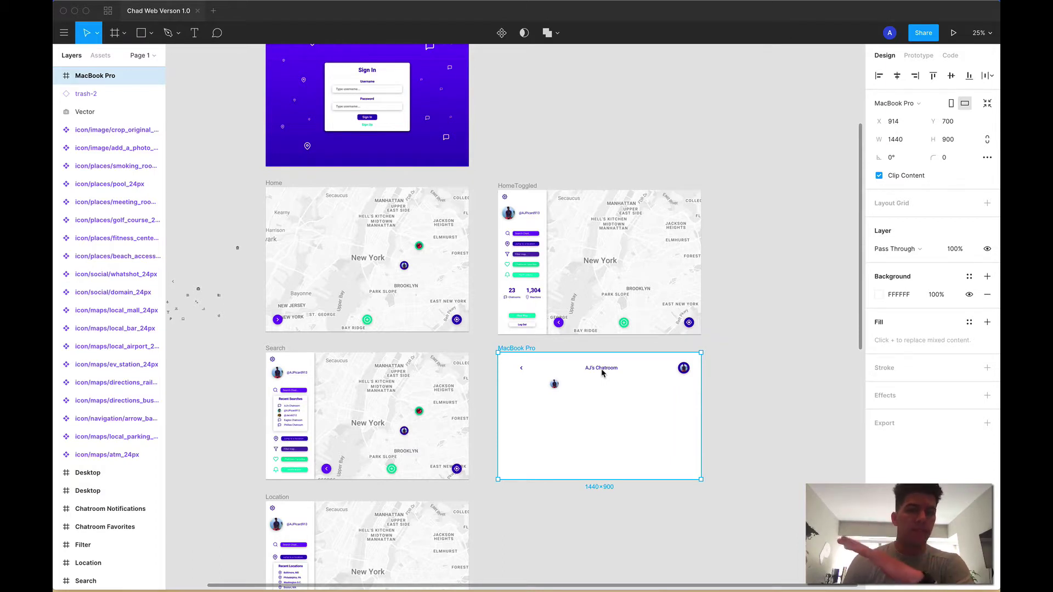
Step: Pan around the canvas to locate the MacBook Pro frame and clear the selection
{"action": "scroll", "coordinate": [601, 373], "scroll_direction": "up", "scroll_amount": 5}
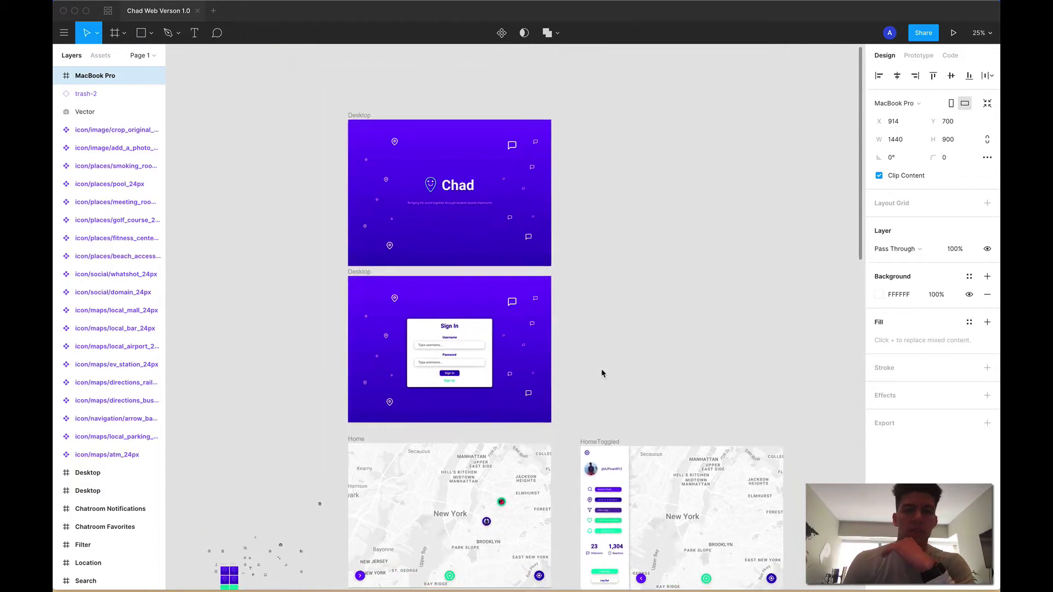
{"action": "scroll", "coordinate": [601, 373], "scroll_direction": "down", "scroll_amount": 3}
{"action": "scroll", "coordinate": [601, 373], "scroll_direction": "right", "scroll_amount": 1}
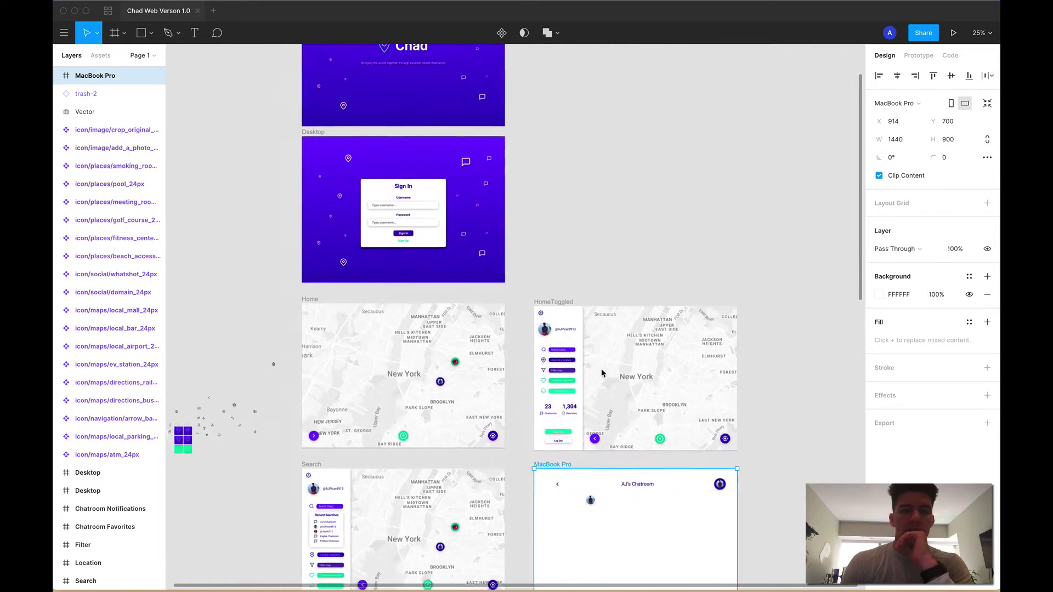
{"action": "scroll", "coordinate": [265, 435], "scroll_direction": "down", "scroll_amount": 3}
{"action": "scroll", "coordinate": [265, 434], "scroll_direction": "right", "scroll_amount": 2}
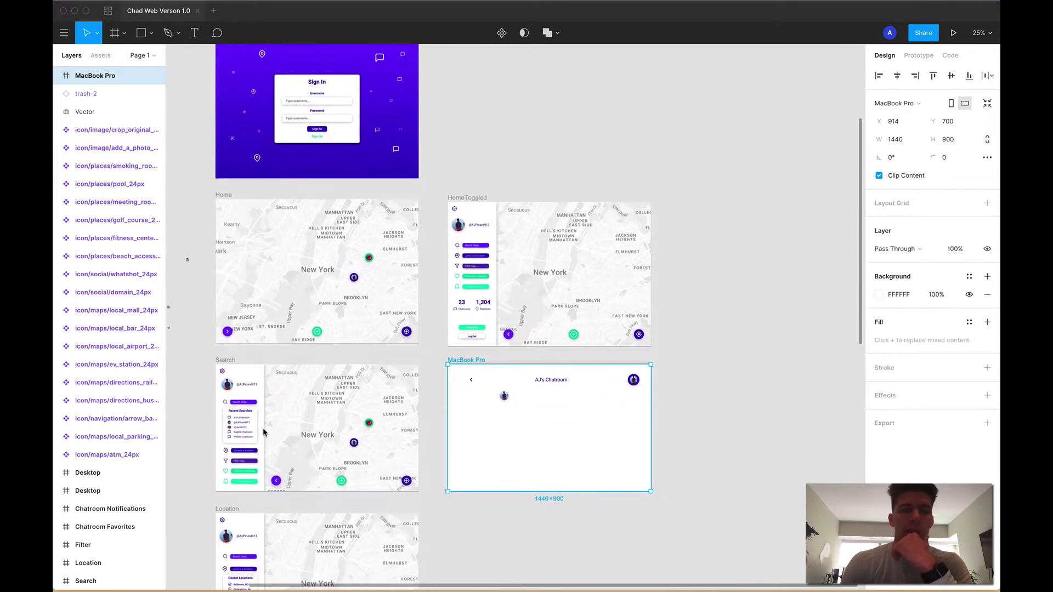
{"action": "scroll", "coordinate": [263, 433], "scroll_direction": "down", "scroll_amount": 3}
{"action": "scroll", "coordinate": [263, 433], "scroll_direction": "left", "scroll_amount": 1}
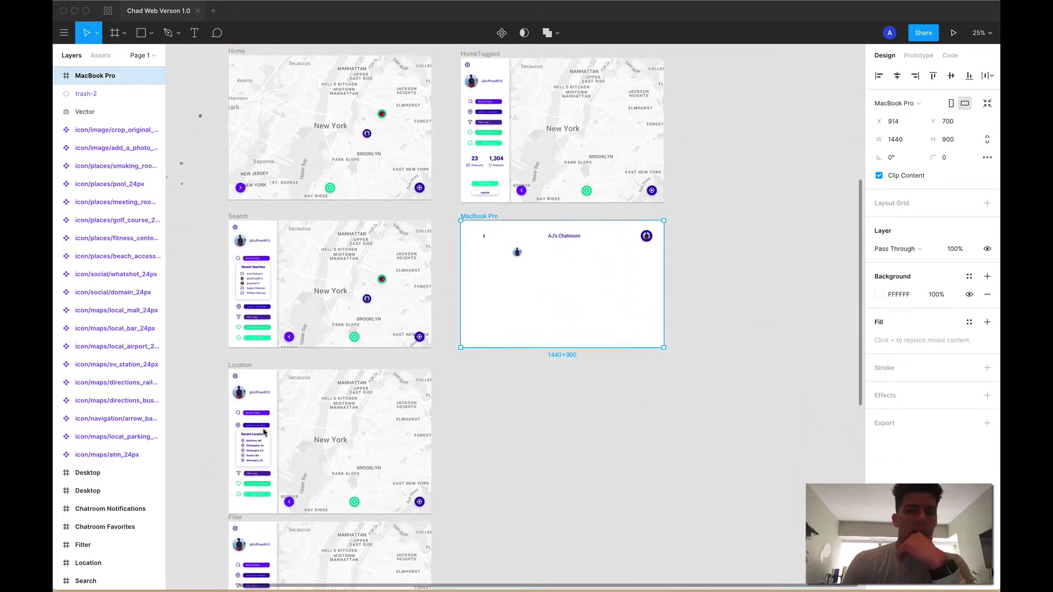
{"action": "scroll", "coordinate": [263, 432], "scroll_direction": "down", "scroll_amount": 1}
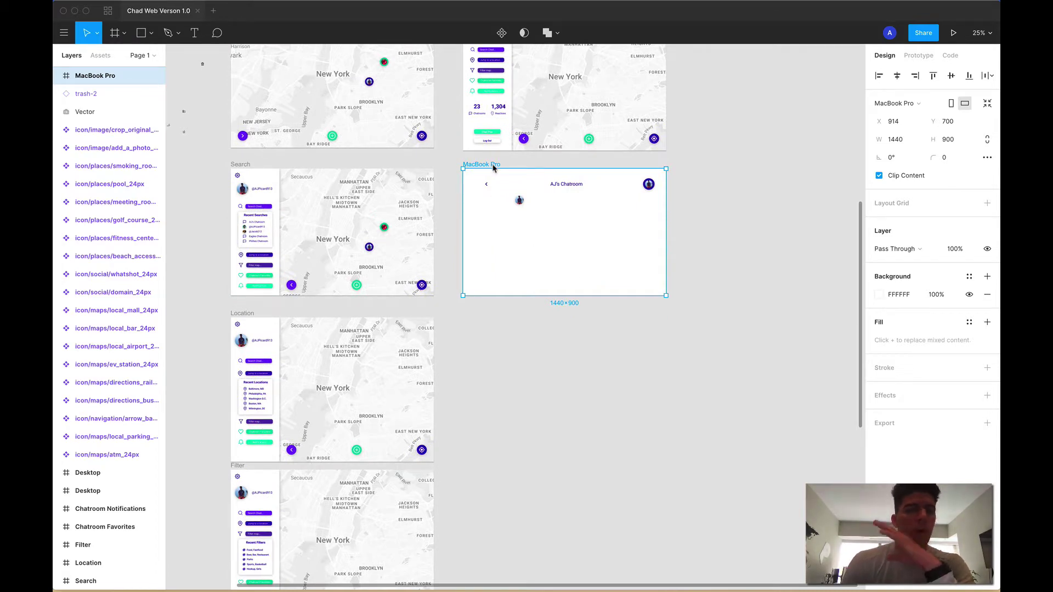
{"action": "scroll", "coordinate": [488, 296], "scroll_direction": "up", "scroll_amount": 2}
{"action": "scroll", "coordinate": [488, 296], "scroll_direction": "left", "scroll_amount": 1}
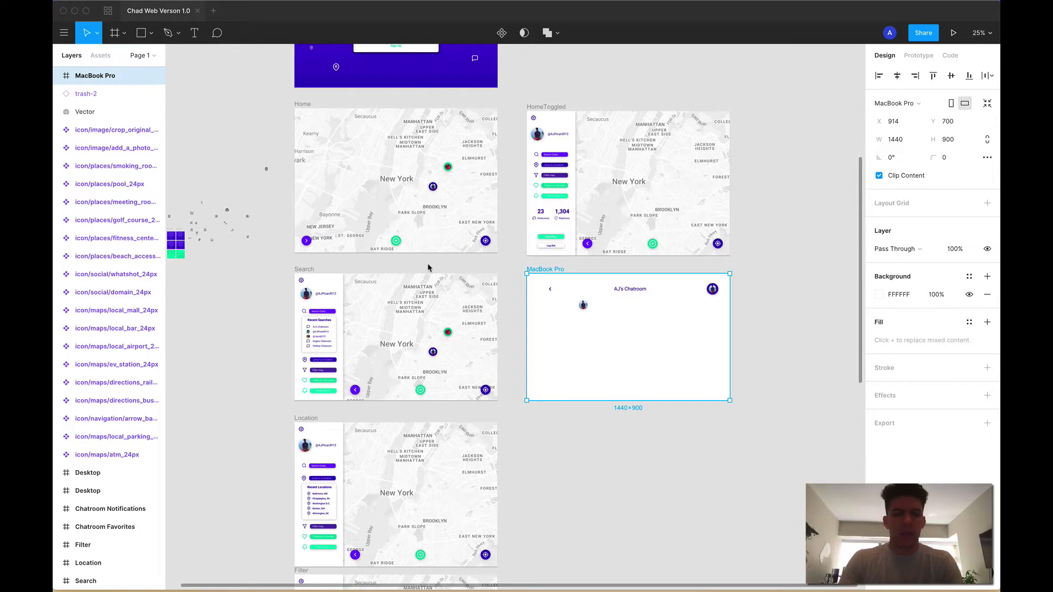
{"action": "left_click", "coordinate": [518, 289]}
{"action": "scroll", "coordinate": [520, 294], "scroll_direction": "up", "scroll_amount": 5}
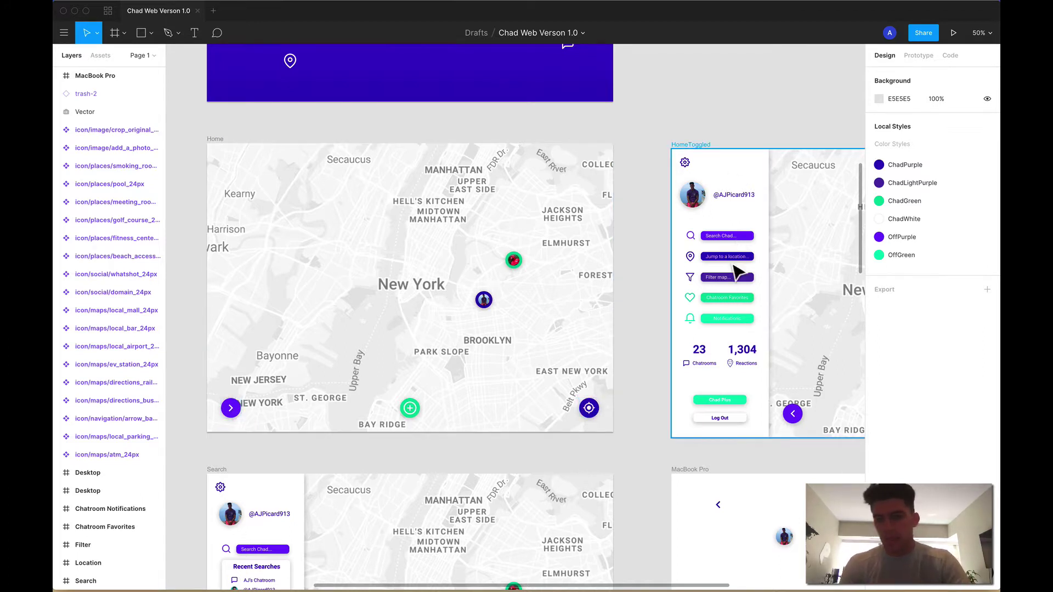
Step: Drag the AJ's Chatroom frame down and right until it sits at X 1232, Y 750
{"action": "scroll", "coordinate": [735, 305], "scroll_direction": "right", "scroll_amount": 2}
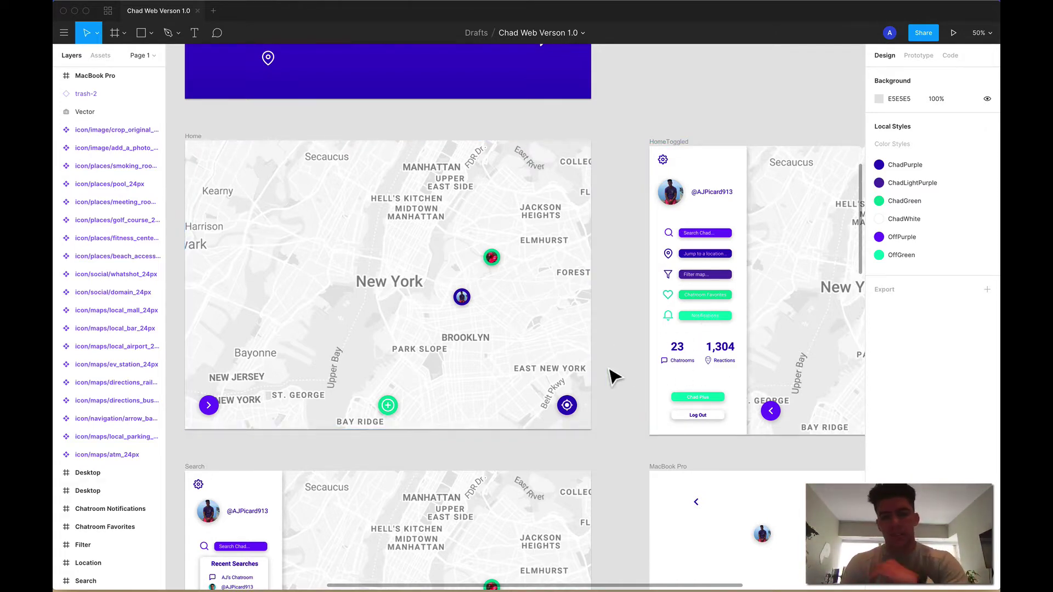
{"action": "scroll", "coordinate": [615, 377], "scroll_direction": "left", "scroll_amount": 2}
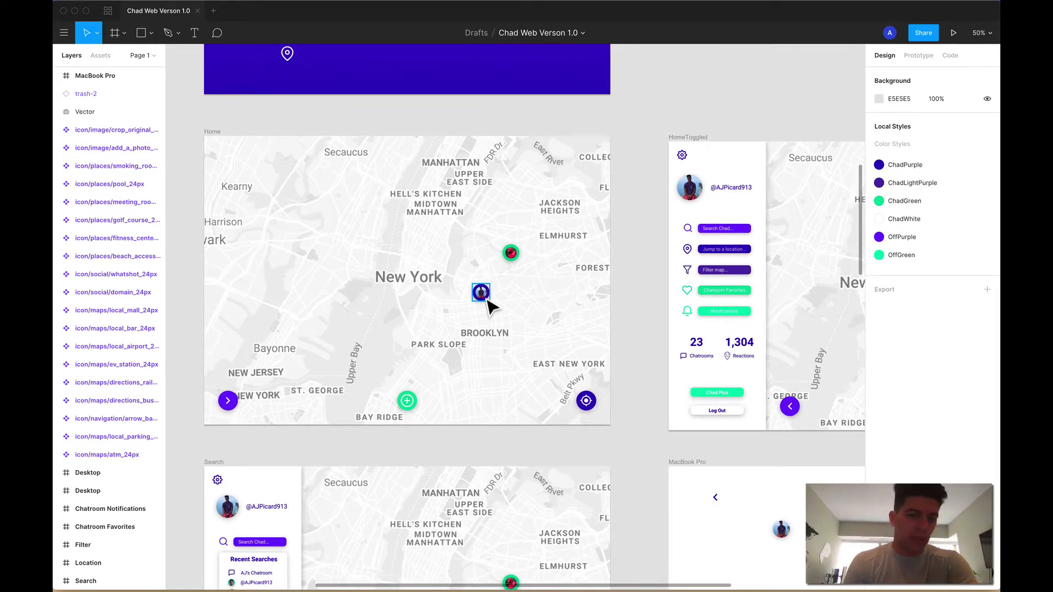
{"action": "scroll", "coordinate": [529, 360], "scroll_direction": "down", "scroll_amount": 5}
{"action": "scroll", "coordinate": [529, 359], "scroll_direction": "right", "scroll_amount": 4}
{"action": "scroll", "coordinate": [529, 362], "scroll_direction": "down", "scroll_amount": 5}
{"action": "scroll", "coordinate": [529, 362], "scroll_direction": "right", "scroll_amount": 8}
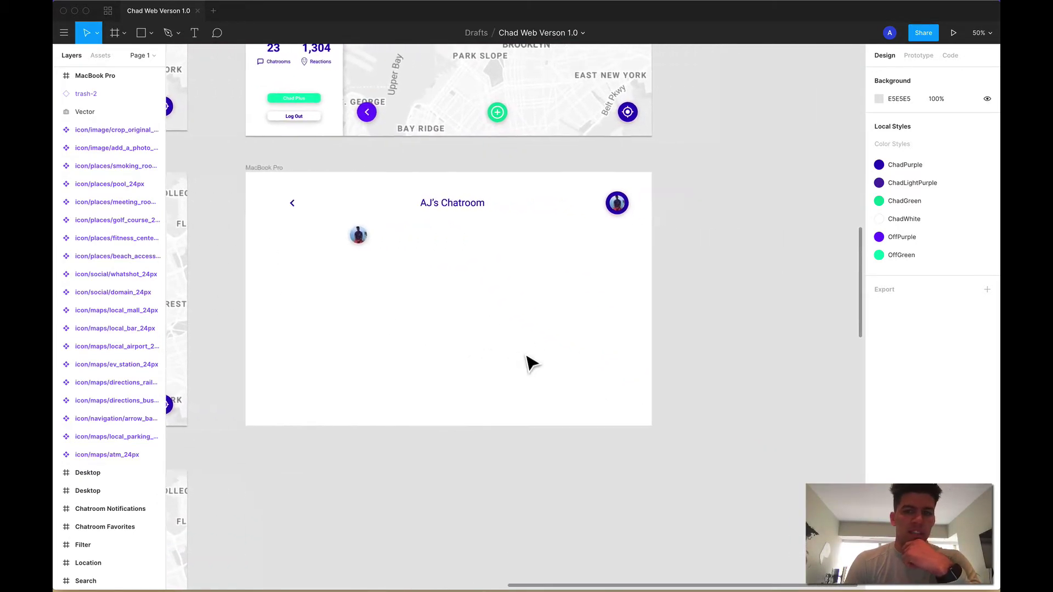
{"action": "scroll", "coordinate": [513, 367], "scroll_direction": "up", "scroll_amount": 4}
{"action": "scroll", "coordinate": [513, 366], "scroll_direction": "left", "scroll_amount": 7}
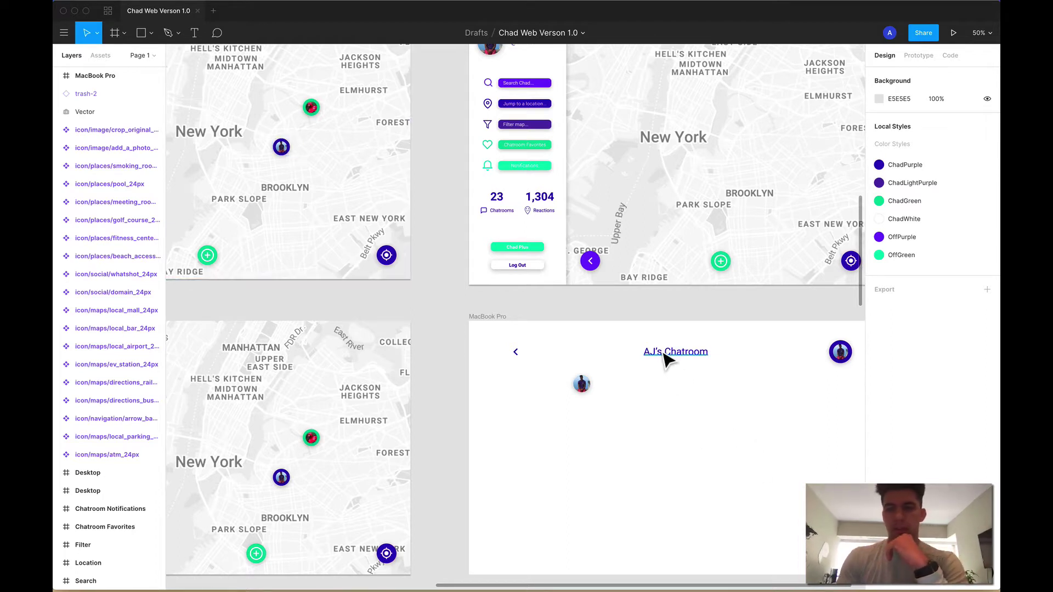
{"action": "scroll", "coordinate": [688, 413], "scroll_direction": "down", "scroll_amount": 2}
{"action": "scroll", "coordinate": [688, 413], "scroll_direction": "right", "scroll_amount": 2}
{"action": "scroll", "coordinate": [688, 412], "scroll_direction": "down", "scroll_amount": 2}
{"action": "scroll", "coordinate": [688, 412], "scroll_direction": "right", "scroll_amount": 2}
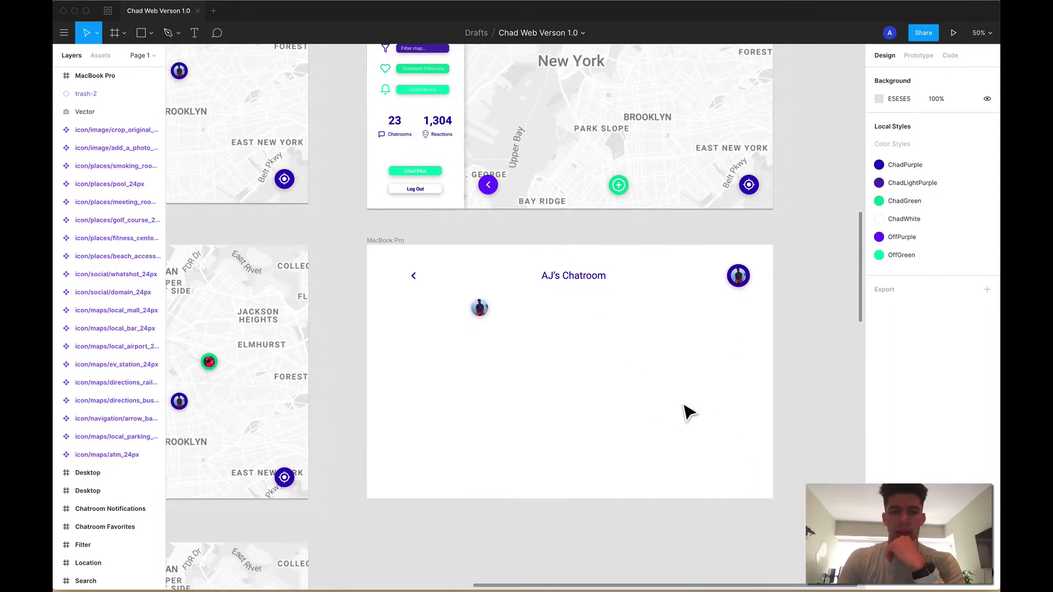
{"action": "scroll", "coordinate": [553, 383], "scroll_direction": "right", "scroll_amount": 3}
{"action": "left_click_drag", "start_coordinate": [279, 219], "coordinate": [365, 227]}
{"action": "scroll", "coordinate": [362, 227], "scroll_direction": "right", "scroll_amount": 2}
{"action": "scroll", "coordinate": [362, 228], "scroll_direction": "down", "scroll_amount": 1}
{"action": "scroll", "coordinate": [362, 227], "scroll_direction": "left", "scroll_amount": 2}
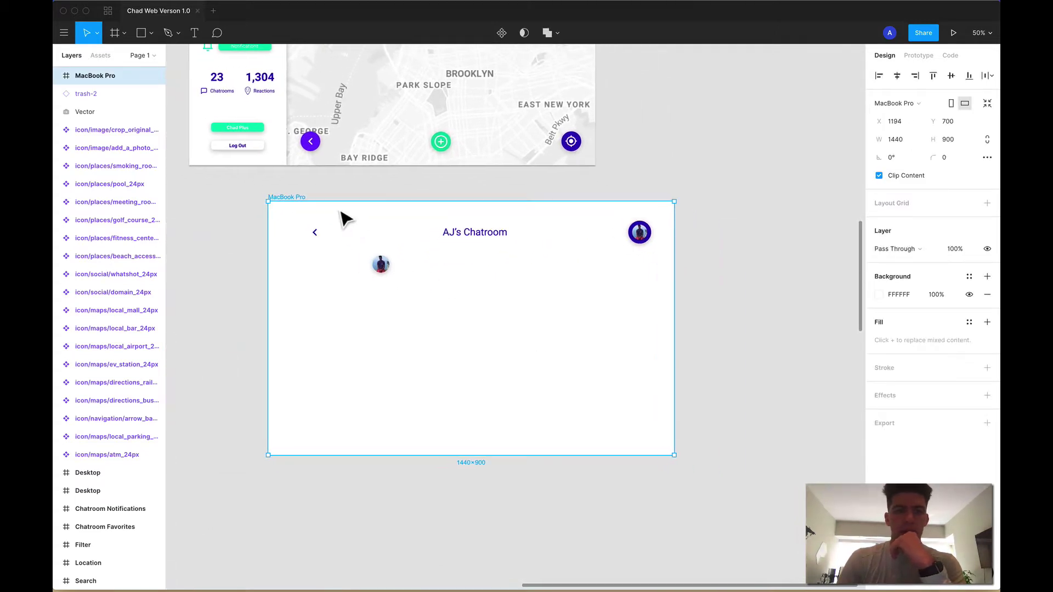
{"action": "left_click_drag", "start_coordinate": [298, 207], "coordinate": [311, 222]}
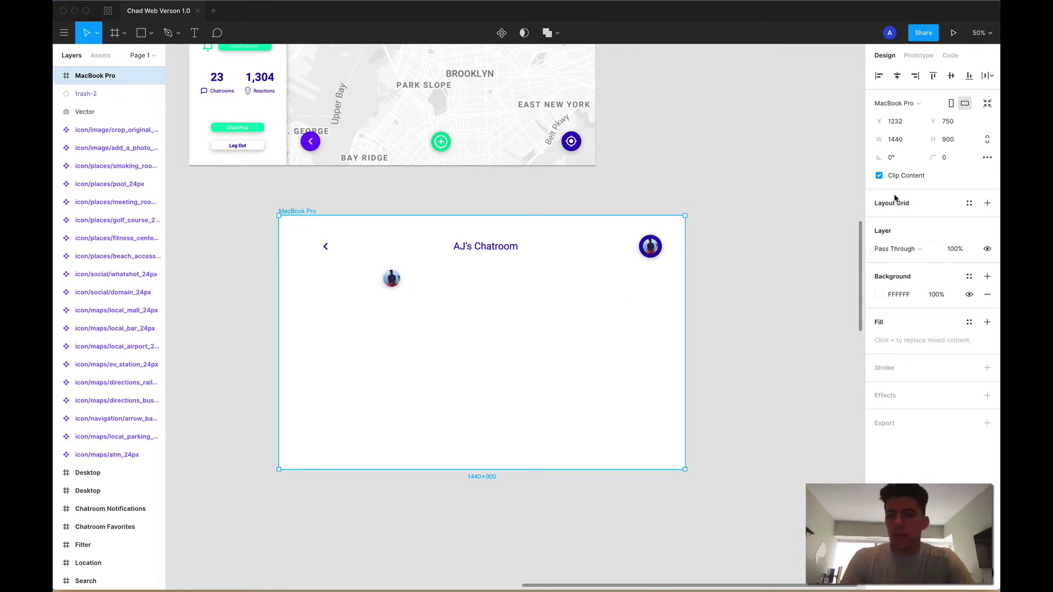
Step: Add a 4 px layout grid, then remove it and check the empty grid styles list
{"action": "left_click", "coordinate": [988, 203]}
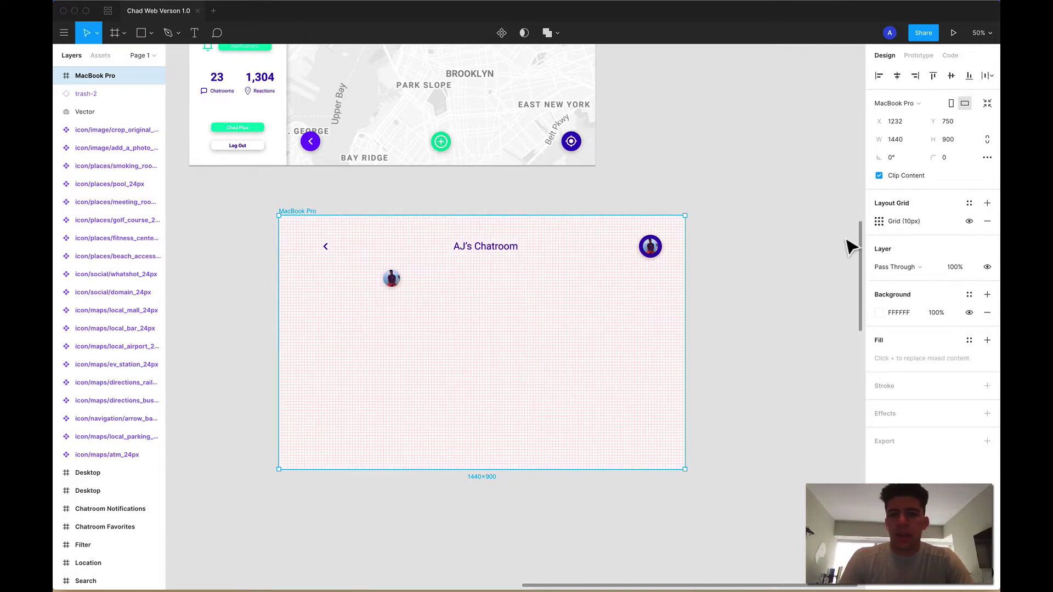
{"action": "left_click", "coordinate": [879, 221]}
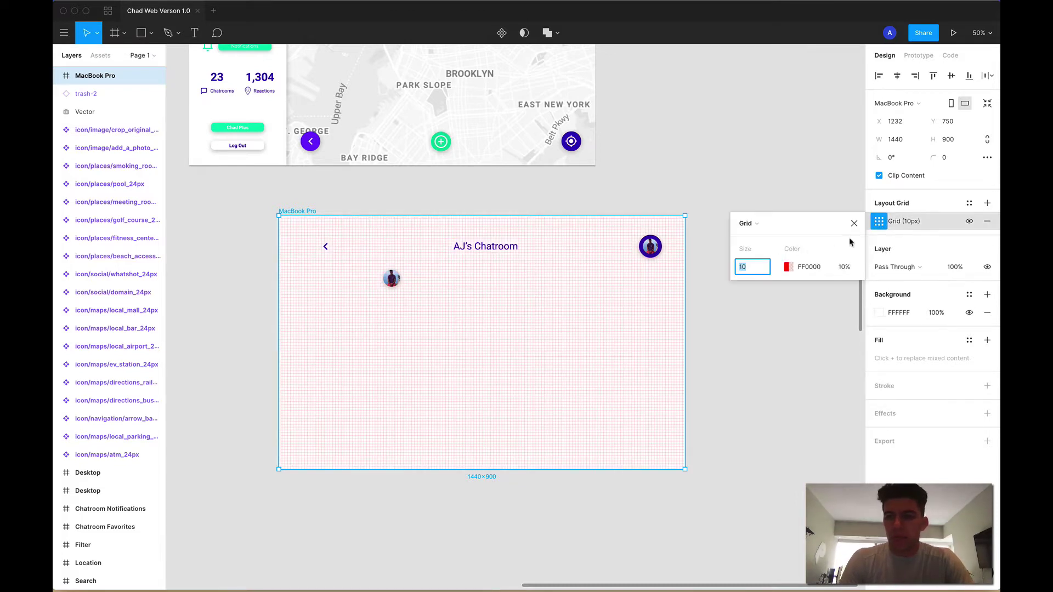
{"action": "type", "text": "4"}
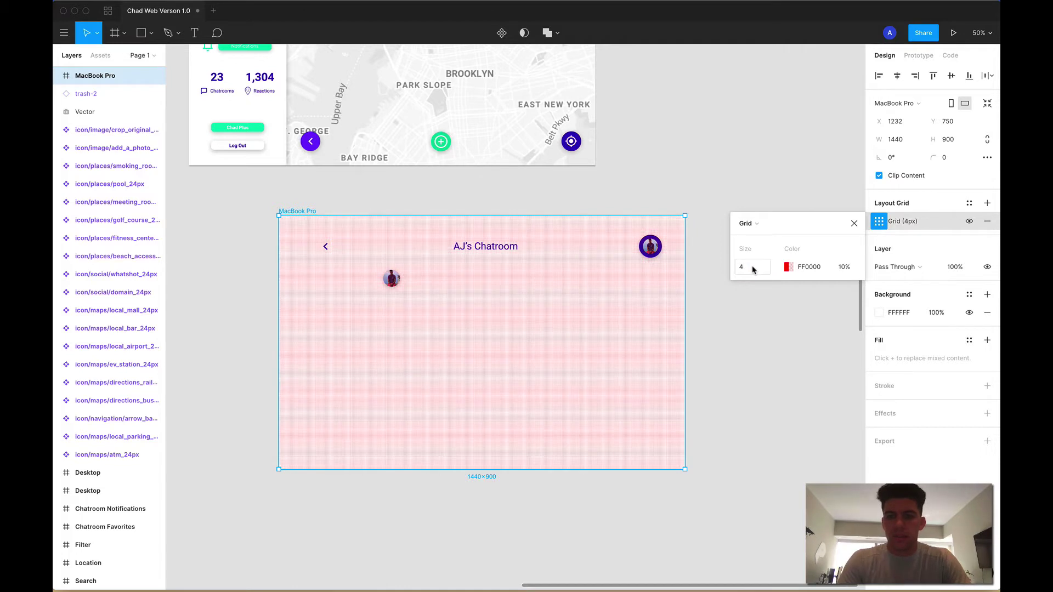
{"action": "left_click", "coordinate": [854, 224]}
{"action": "left_click", "coordinate": [988, 222]}
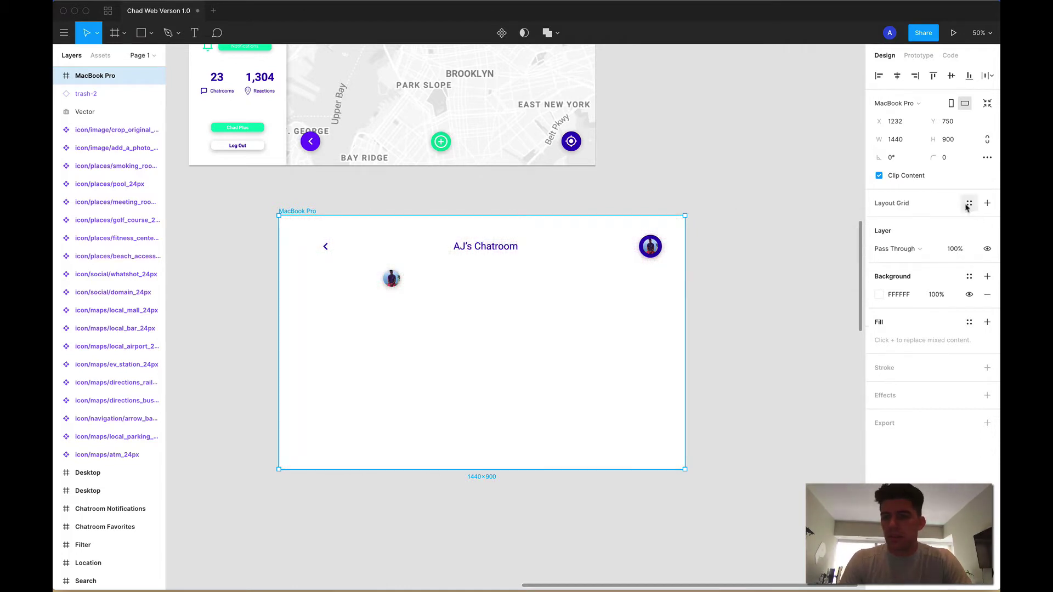
{"action": "left_click", "coordinate": [969, 203]}
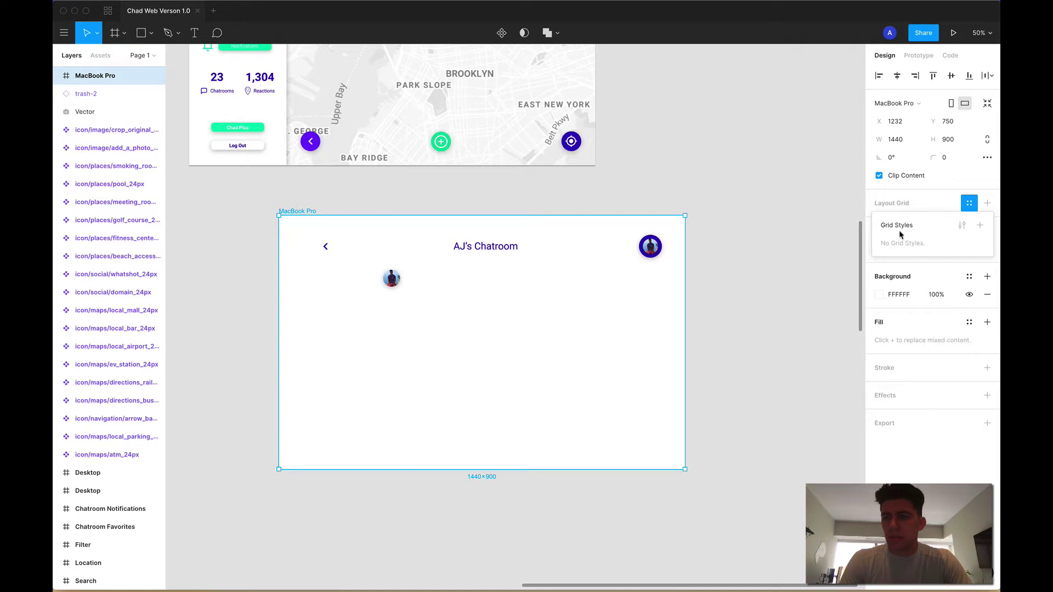
{"action": "left_click", "coordinate": [969, 203]}
Step: Re-add a layout grid and try grid sizes of 3 and 4
{"action": "left_click", "coordinate": [987, 203]}
{"action": "left_click", "coordinate": [879, 221]}
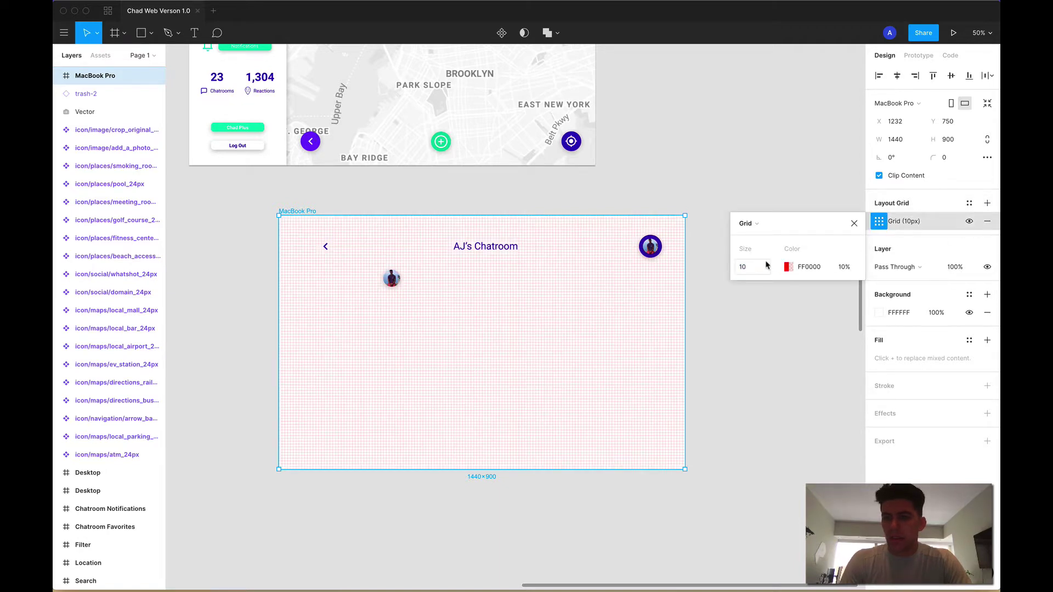
{"action": "left_click", "coordinate": [749, 267]}
{"action": "type", "text": "3"}
{"action": "key", "text": "Return"}
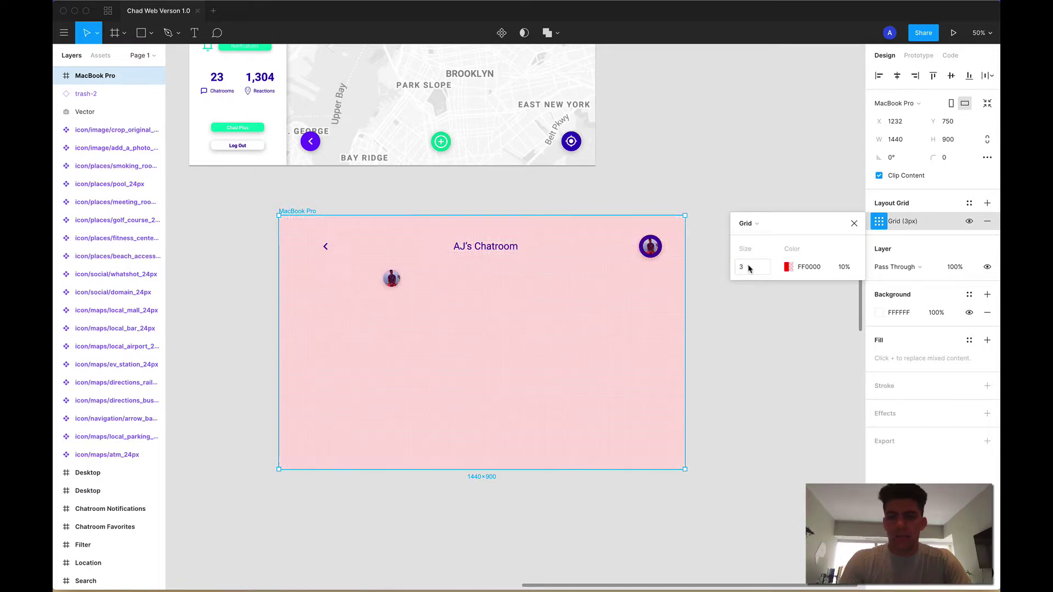
{"action": "left_click", "coordinate": [749, 267]}
{"action": "type", "text": "4"}
{"action": "key", "text": "Return"}
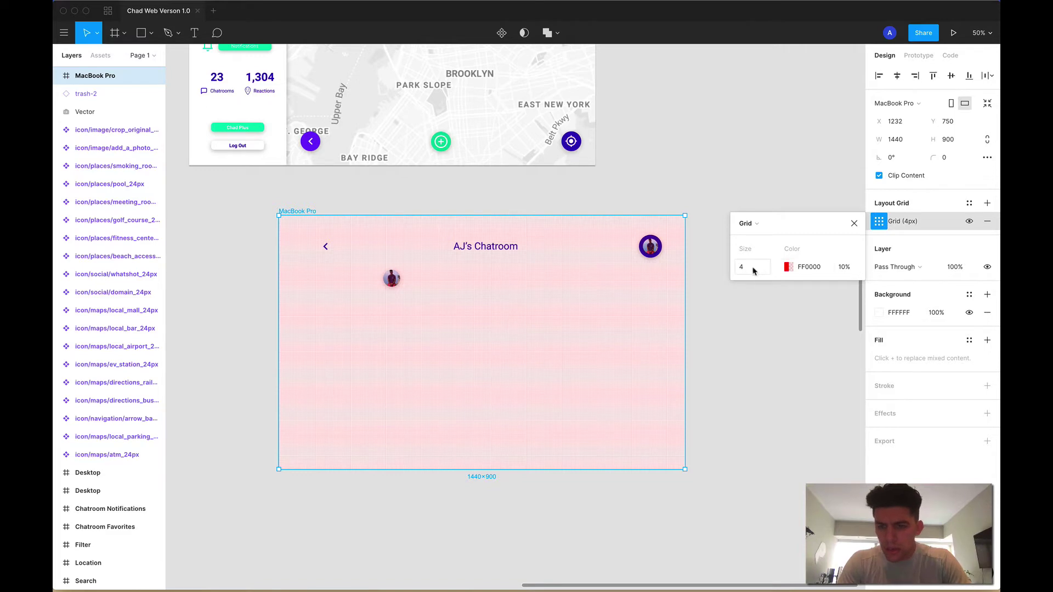
Step: Try grid sizes 100 and 300, then change the grid type to Columns
{"action": "left_click", "coordinate": [752, 268]}
{"action": "type", "text": "100"}
{"action": "key", "text": "Return"}
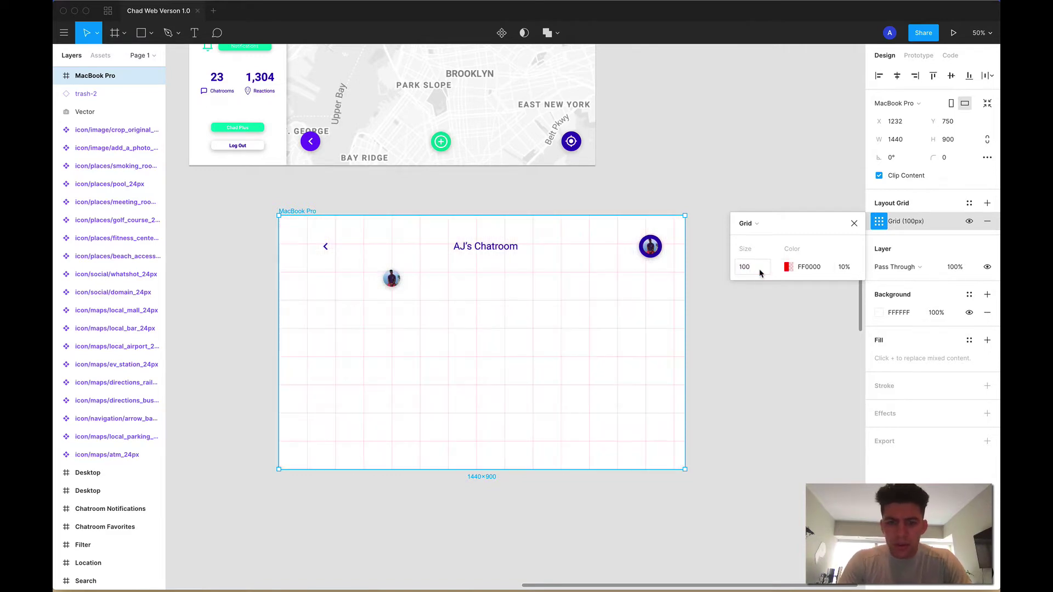
{"action": "left_click", "coordinate": [760, 270]}
{"action": "type", "text": "300"}
{"action": "key", "text": "Return"}
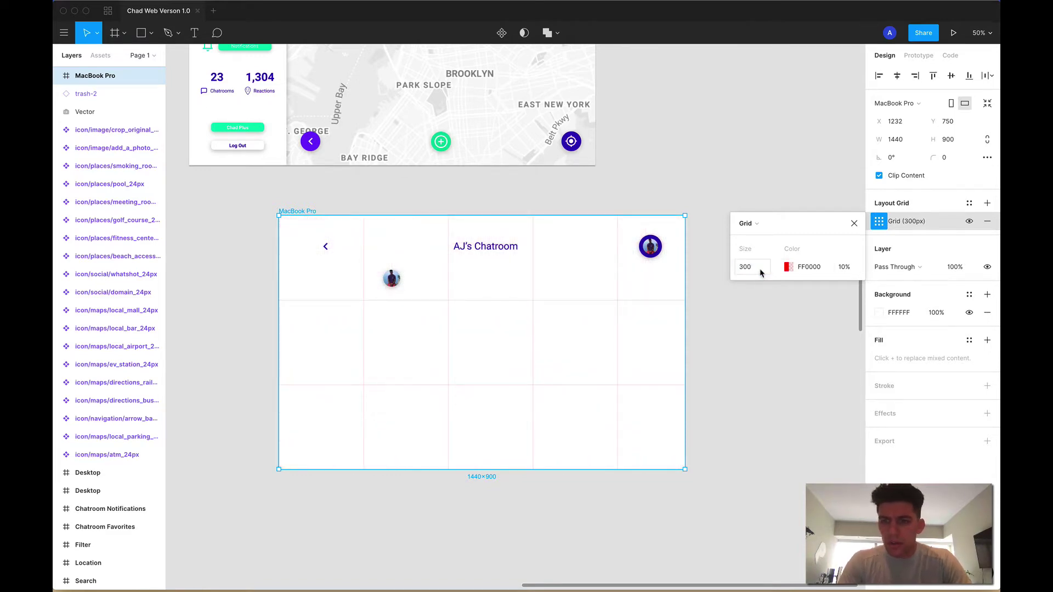
{"action": "left_click", "coordinate": [748, 223]}
{"action": "left_click", "coordinate": [766, 235]}
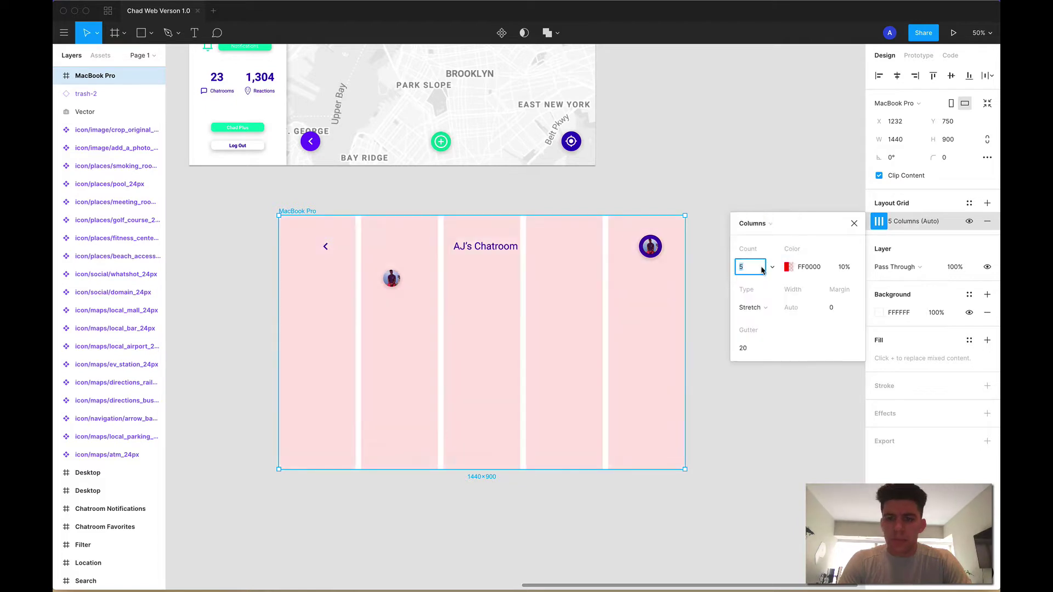
{"action": "left_click", "coordinate": [751, 268]}
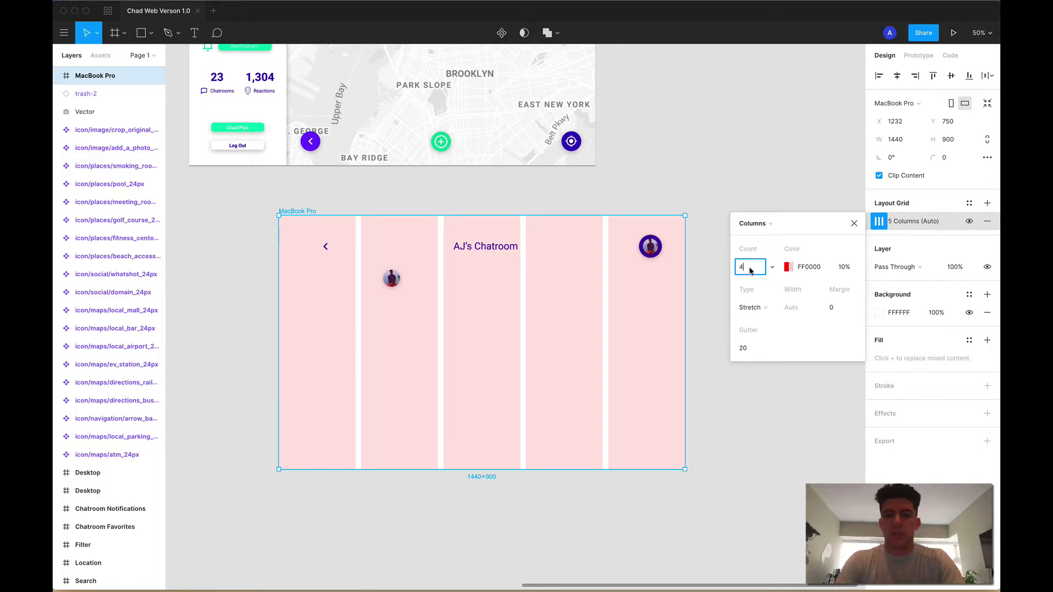
Step: Set the column grid's Count to 4
{"action": "type", "text": "4"}
{"action": "key", "text": "Return"}
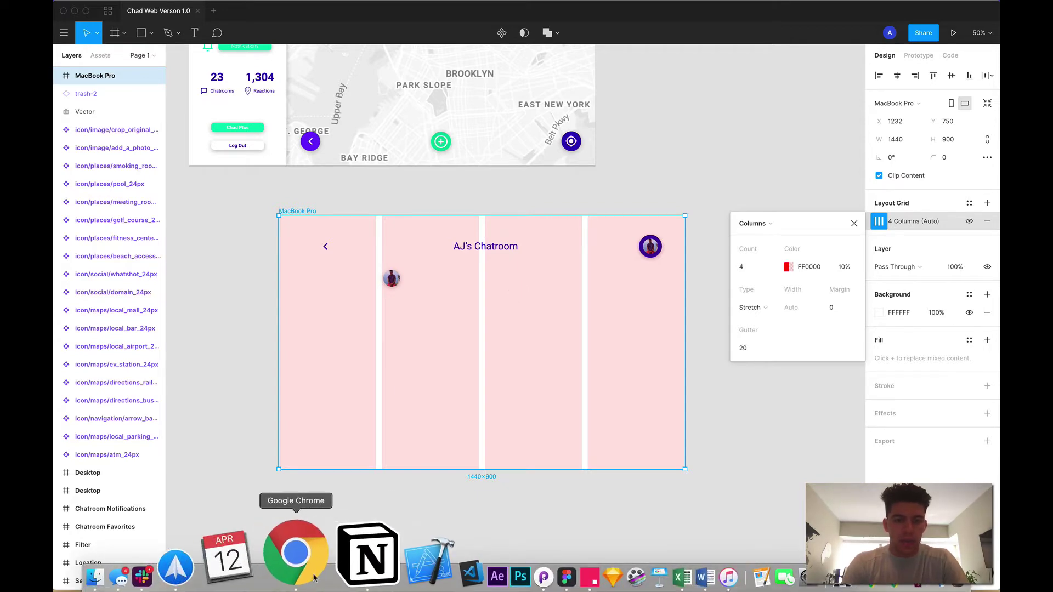
Step: Open a new Google Chrome window and make it slightly shorter
{"action": "right_click", "coordinate": [295, 551]}
{"action": "left_click", "coordinate": [311, 427]}
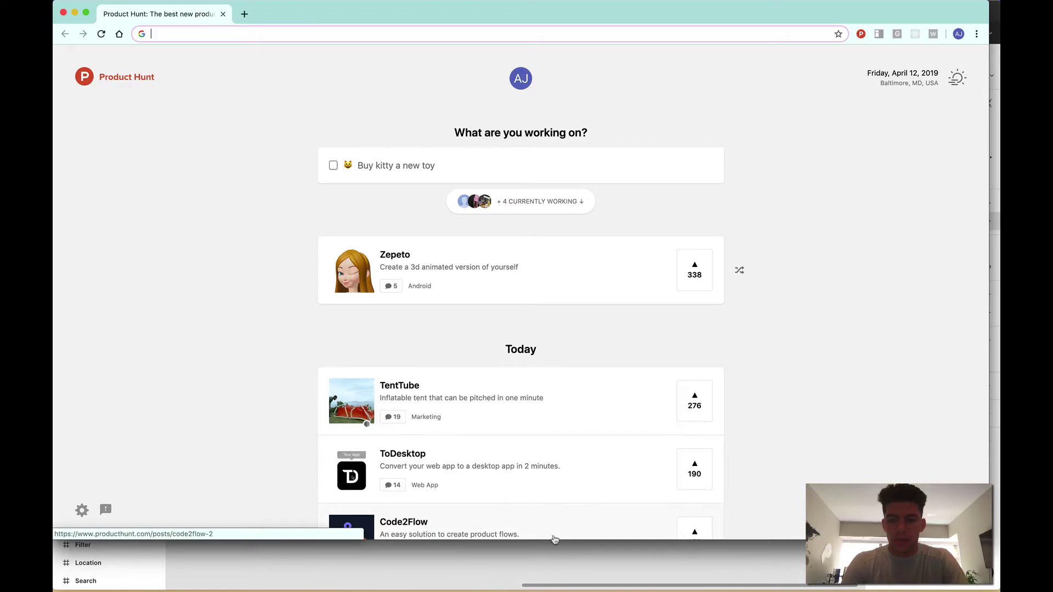
{"action": "left_click_drag", "start_coordinate": [541, 591], "coordinate": [542, 575]}
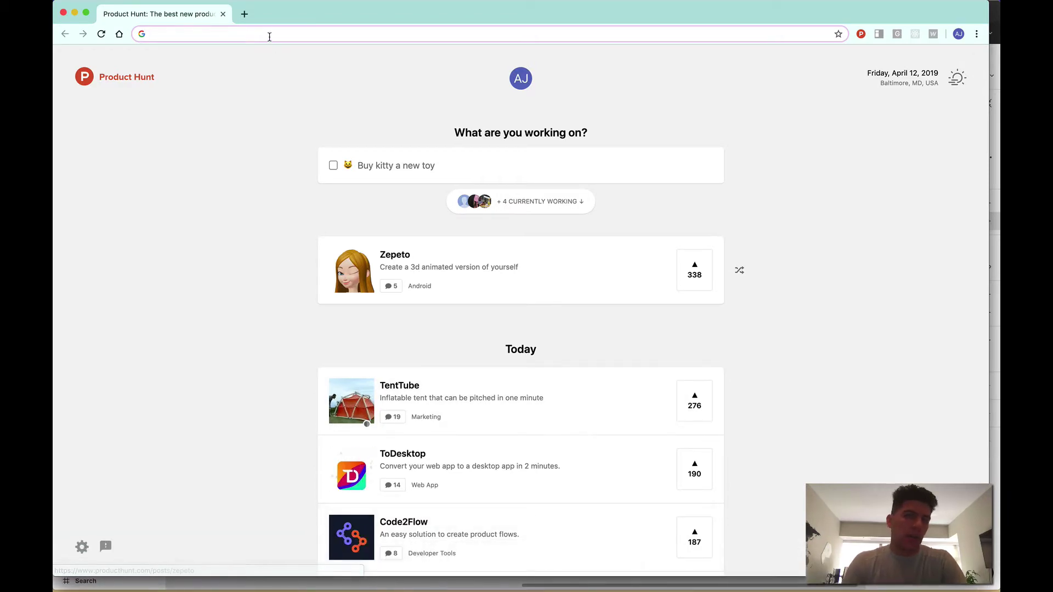
Step: Search for 'dribbble', then load the dribbble.com home page from the address bar
{"action": "left_click", "coordinate": [267, 33]}
{"action": "type", "text": "dribbble"}
{"action": "key", "text": "Return"}
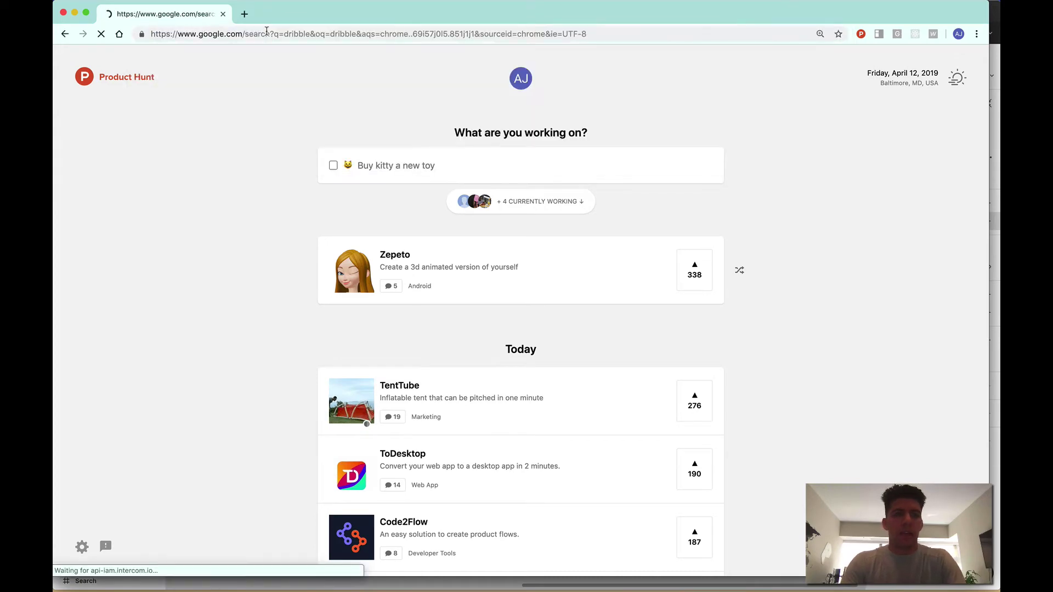
{"action": "left_click", "coordinate": [267, 32]}
{"action": "type", "text": "dri"}
{"action": "key", "text": "Return"}
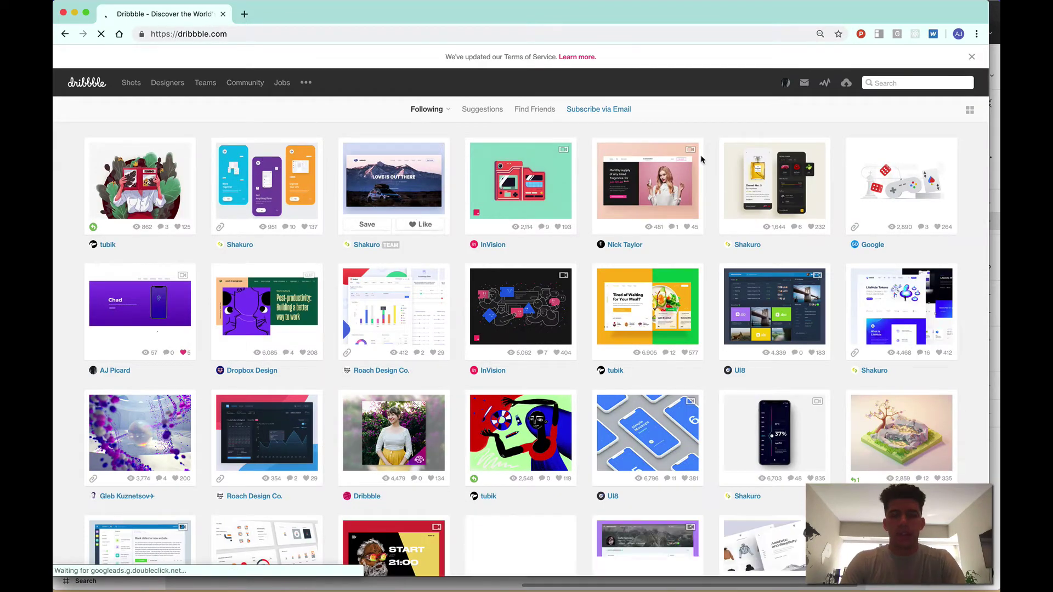
{"action": "left_click", "coordinate": [906, 83]}
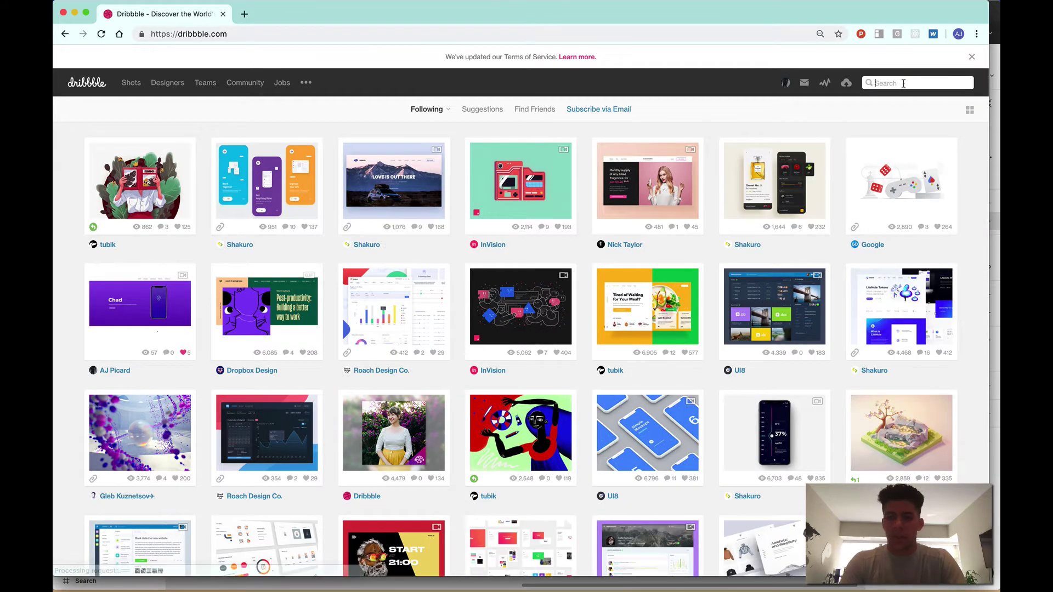
Step: Search Dribbble for 'messaging' and open the Chat Dashboard-Web App shot
{"action": "type", "text": "messaging"}
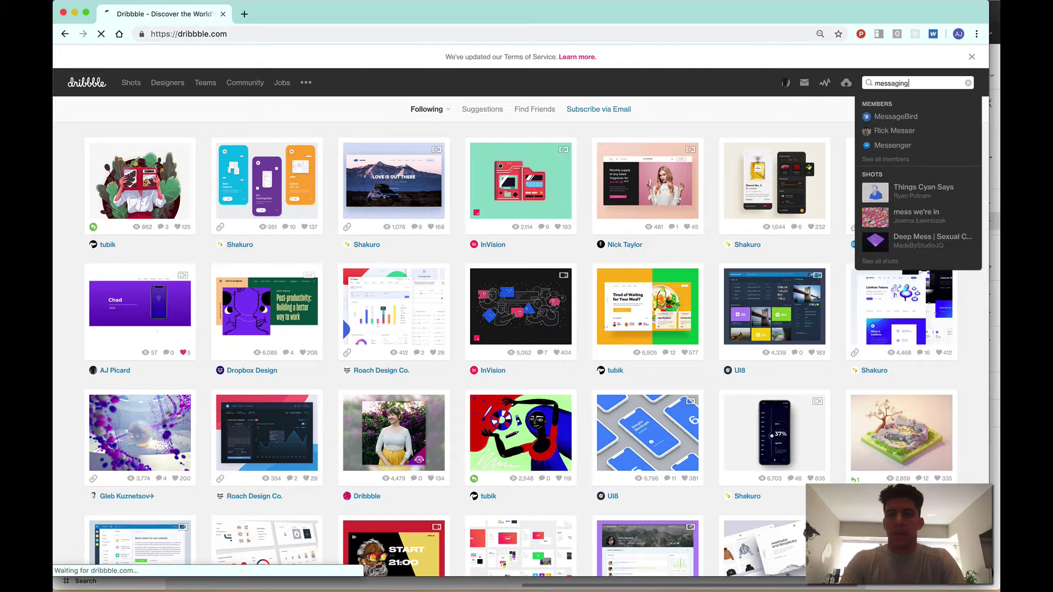
{"action": "key", "text": "Return"}
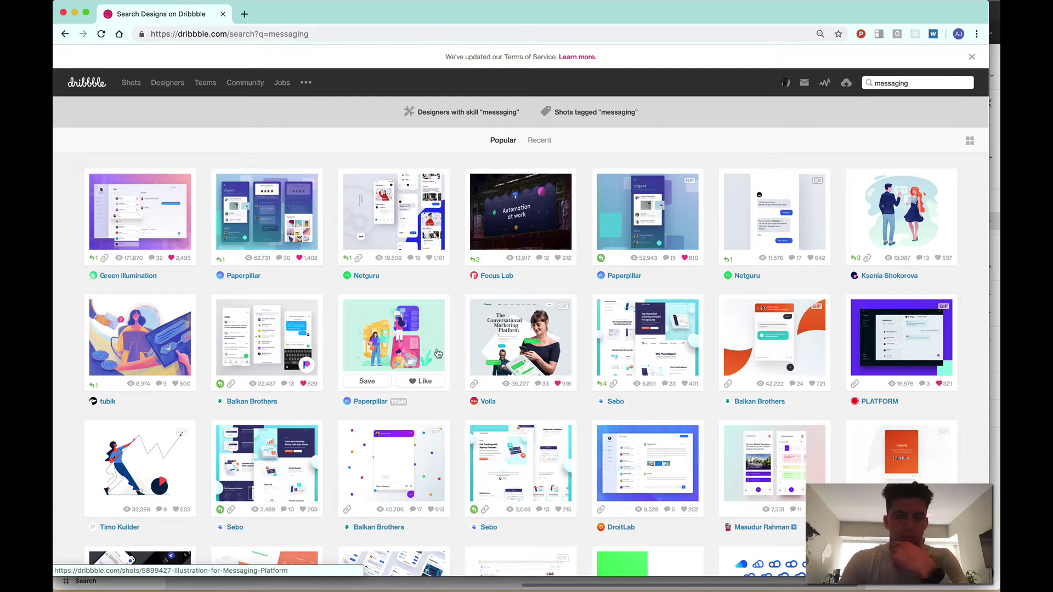
{"action": "scroll", "coordinate": [438, 353], "scroll_direction": "down", "scroll_amount": 3}
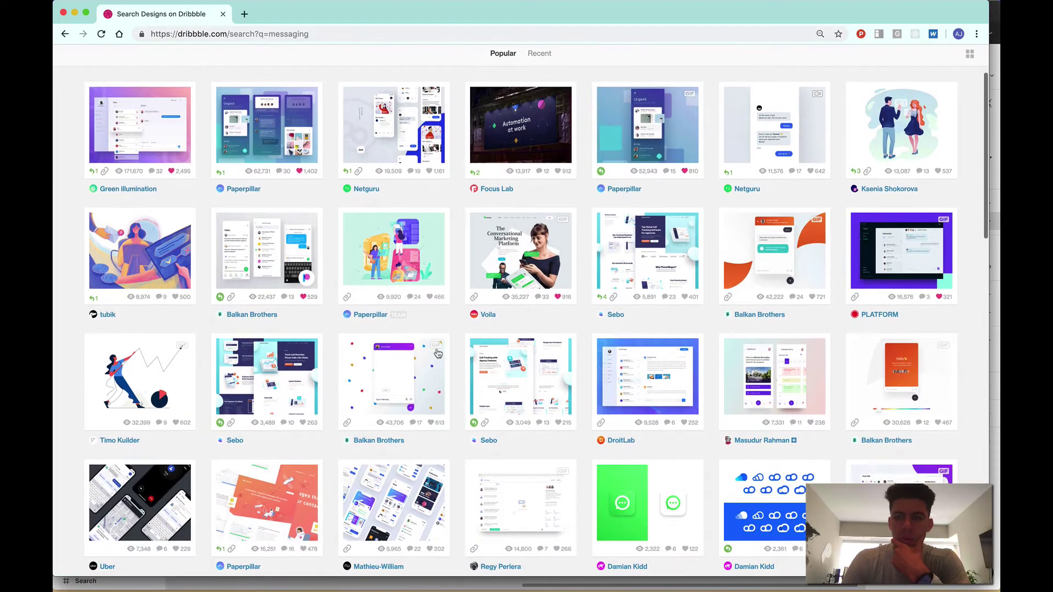
{"action": "scroll", "coordinate": [438, 352], "scroll_direction": "down", "scroll_amount": 4}
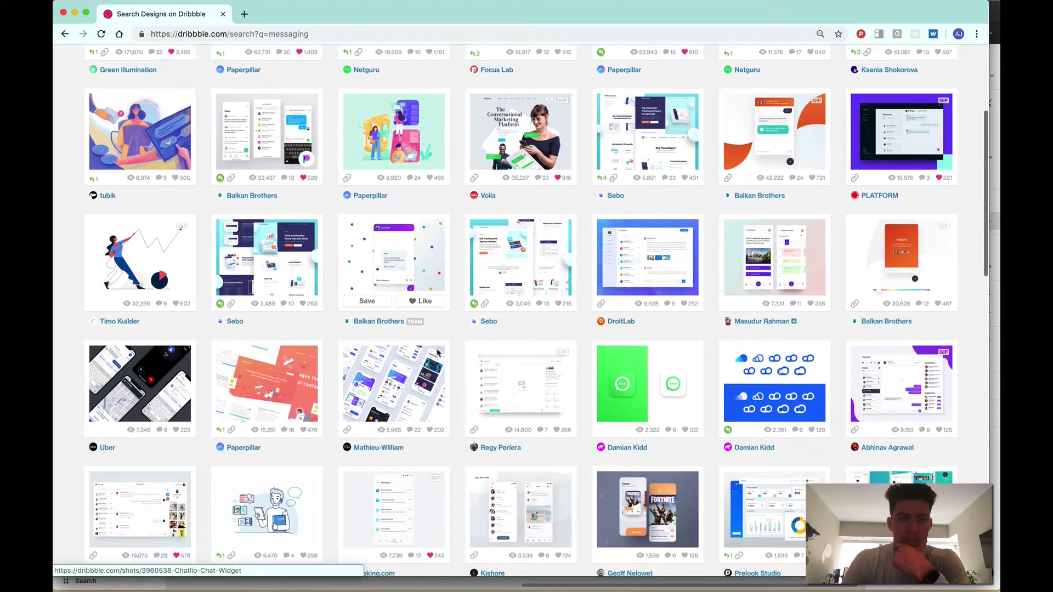
{"action": "scroll", "coordinate": [438, 352], "scroll_direction": "down", "scroll_amount": 1}
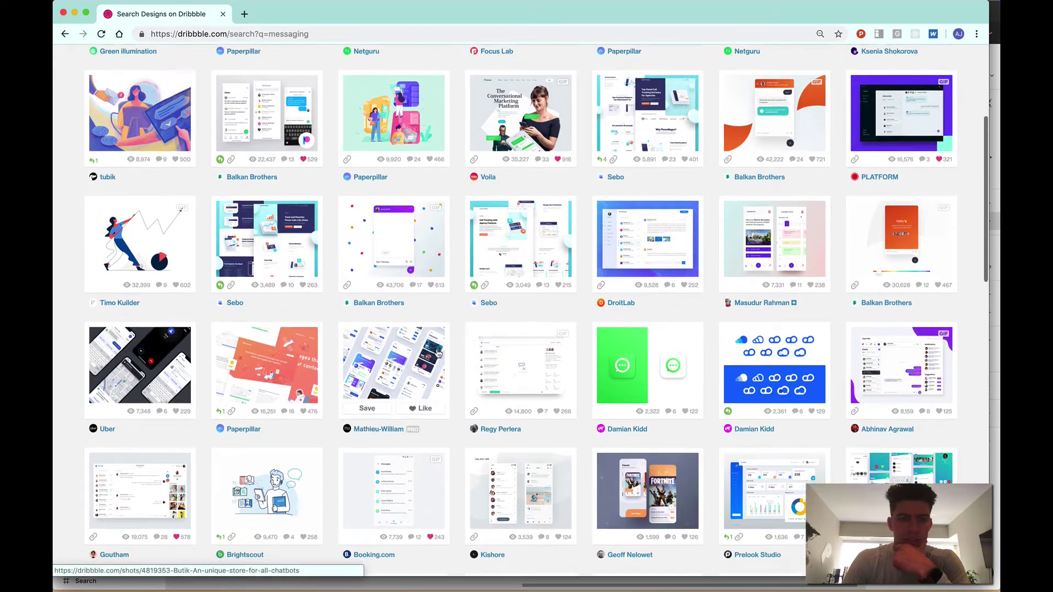
{"action": "scroll", "coordinate": [438, 353], "scroll_direction": "down", "scroll_amount": 3}
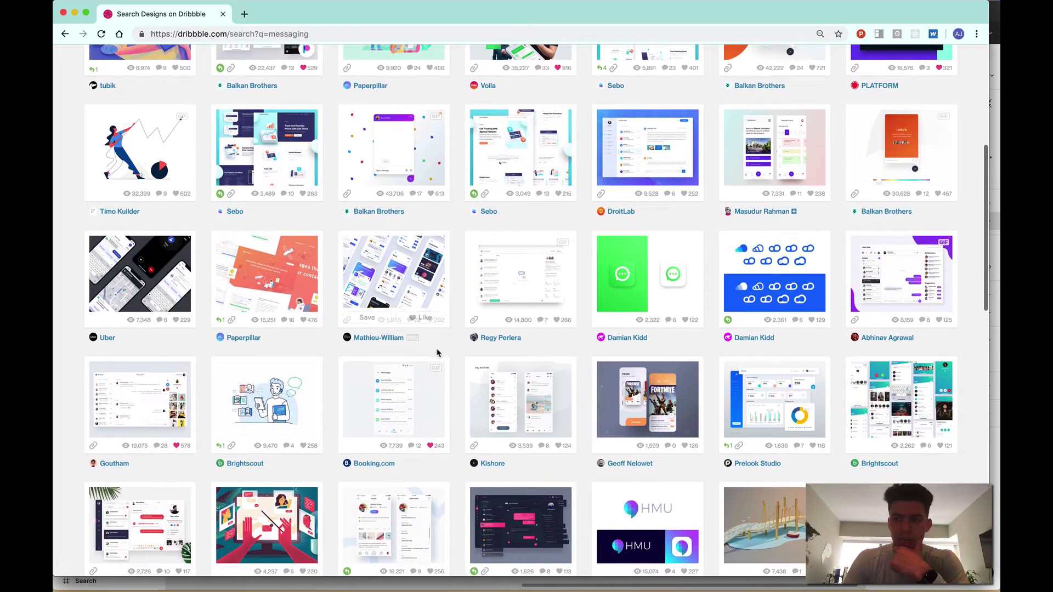
{"action": "left_click", "coordinate": [913, 299]}
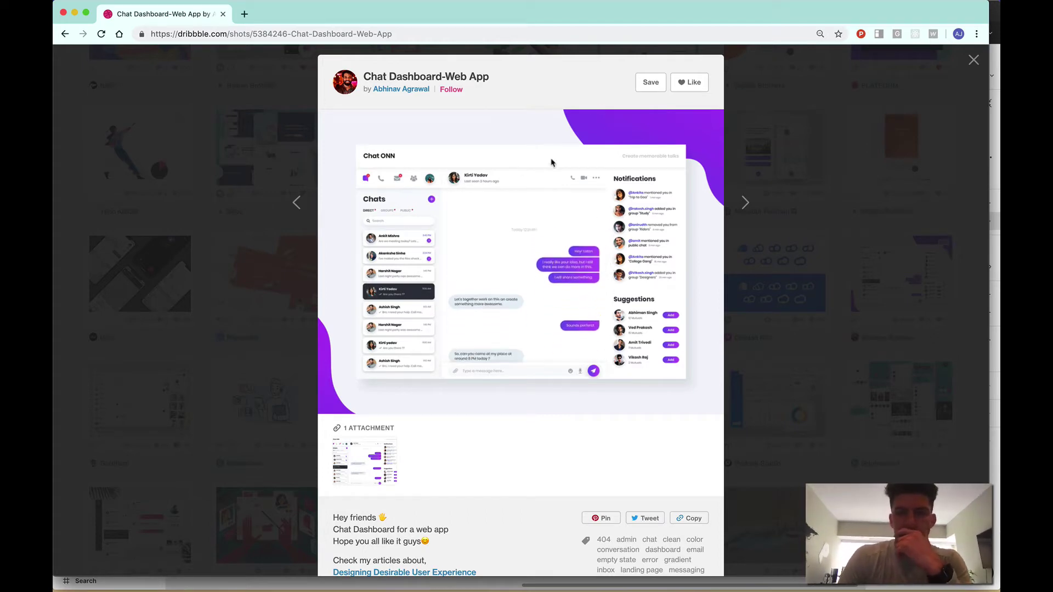
Step: Like the Chat Dashboard-Web App shot and save it to the Design ideas bucket
{"action": "left_click", "coordinate": [689, 83]}
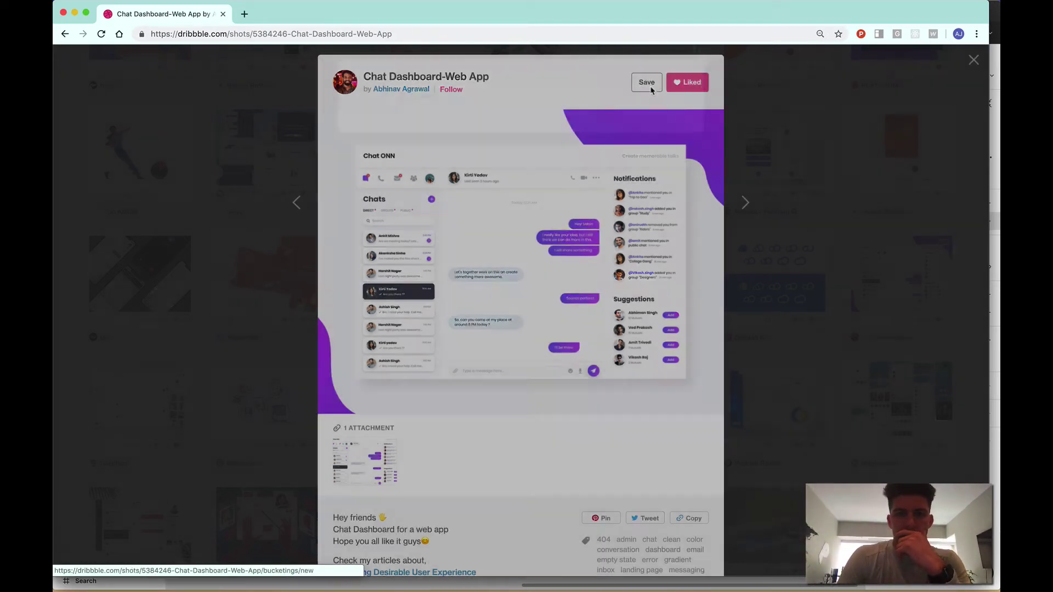
{"action": "left_click", "coordinate": [651, 90]}
{"action": "left_click", "coordinate": [470, 136]}
{"action": "left_click", "coordinate": [399, 280]}
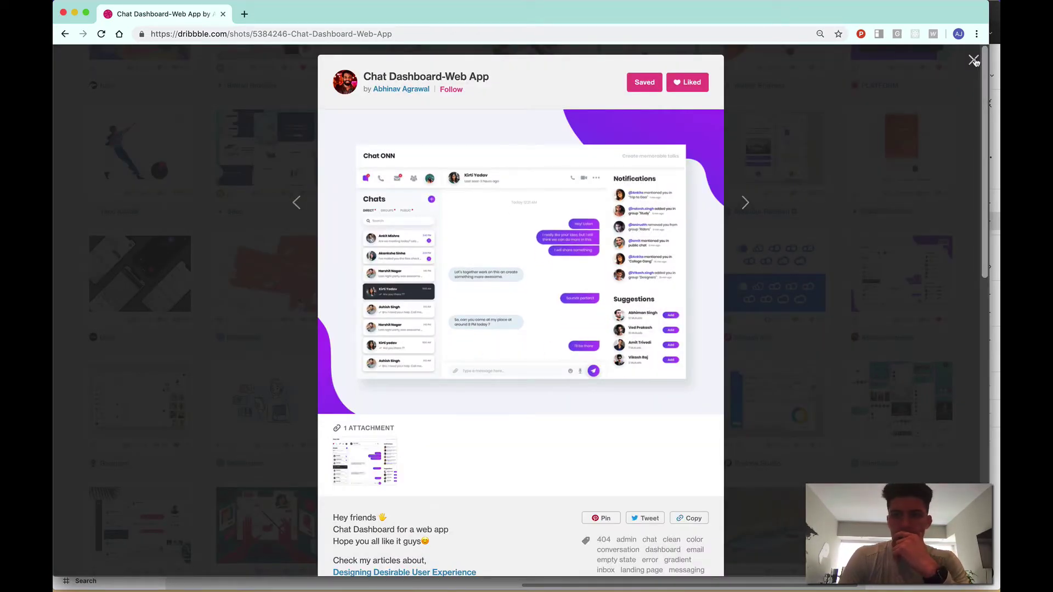
Step: Load Dribbble in a new tab and run the messaging search again
{"action": "left_click", "coordinate": [244, 14]}
{"action": "type", "text": "dribbble.com"}
{"action": "key", "text": "Return"}
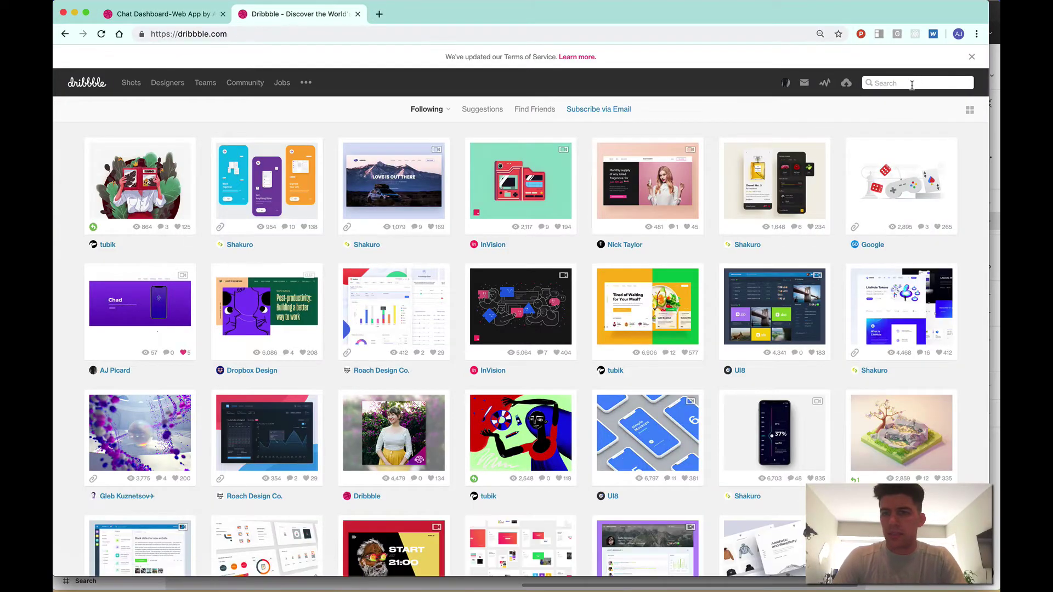
{"action": "left_click", "coordinate": [912, 85]}
{"action": "type", "text": "dr"}
{"action": "key", "text": "BackSpace"}
{"action": "key", "text": "BackSpace"}
{"action": "key", "text": "BackSpace"}
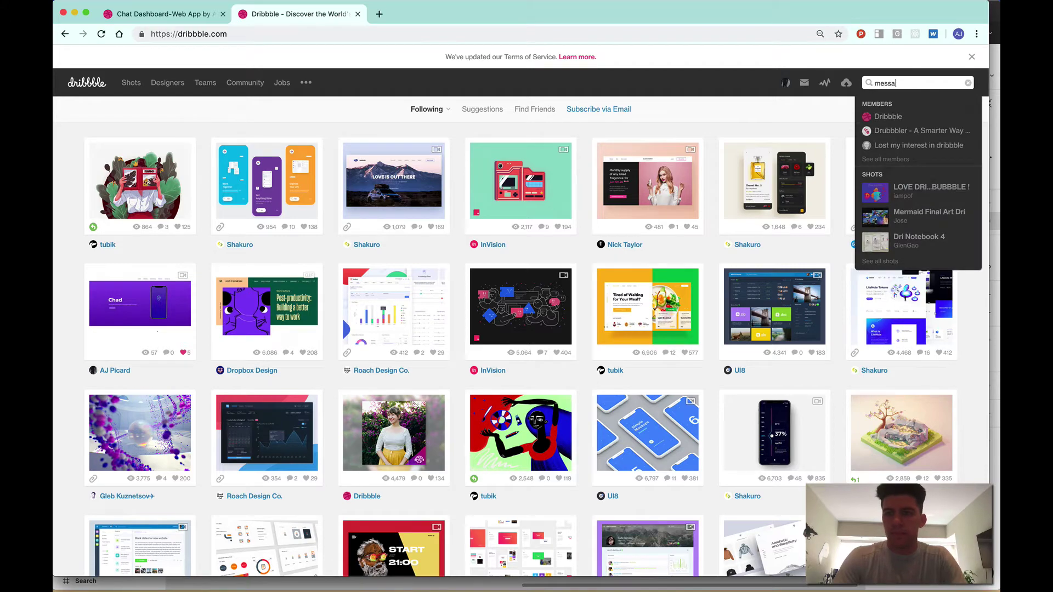
{"action": "key", "text": "Return"}
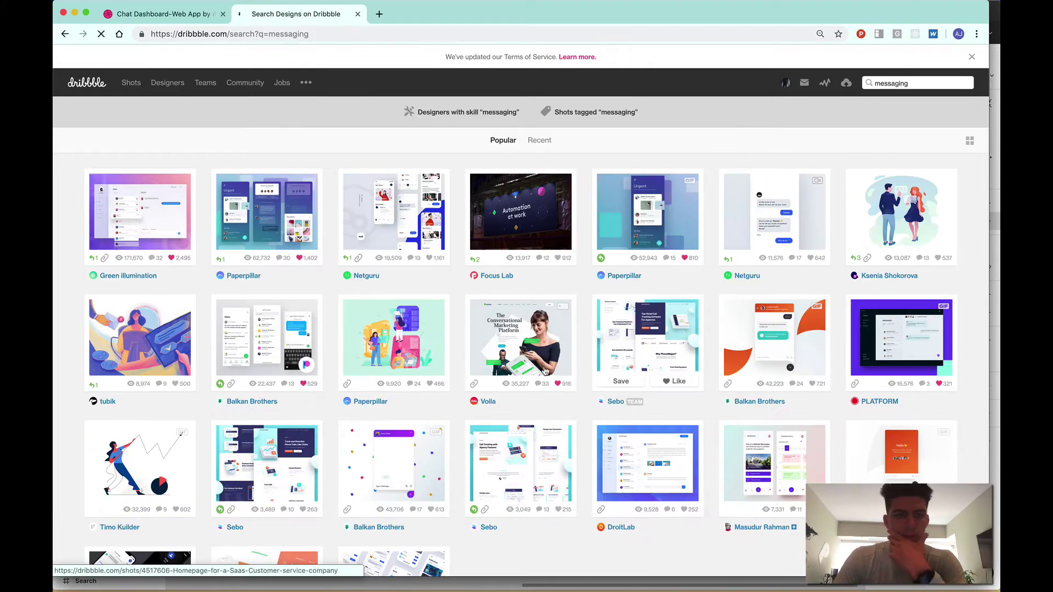
Step: Browse the messaging results and open the Messenger - Redesign shot
{"action": "scroll", "coordinate": [545, 371], "scroll_direction": "down", "scroll_amount": 3}
{"action": "scroll", "coordinate": [544, 371], "scroll_direction": "down", "scroll_amount": 5}
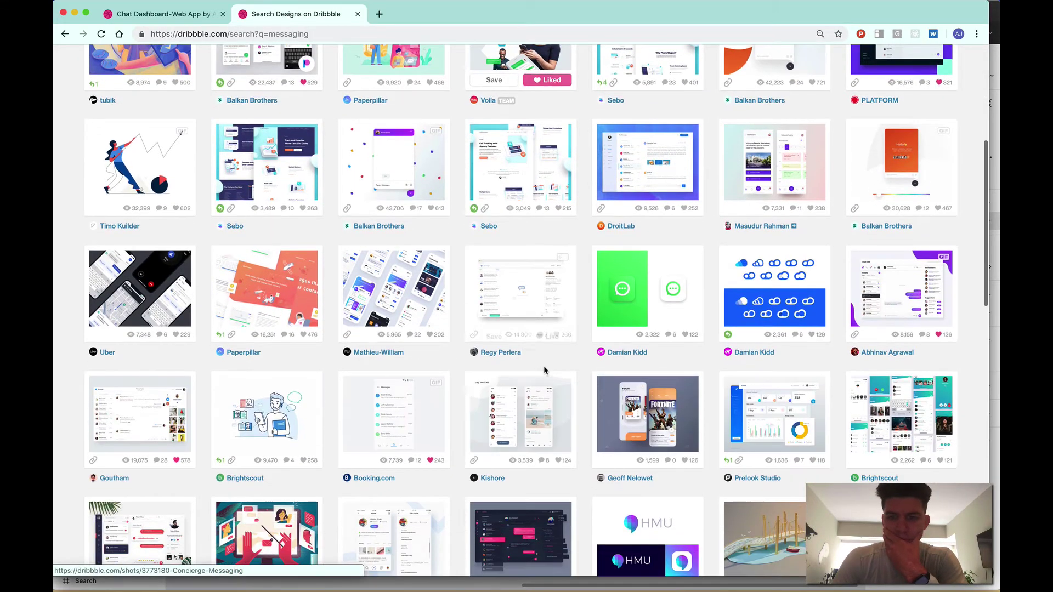
{"action": "scroll", "coordinate": [545, 371], "scroll_direction": "down", "scroll_amount": 3}
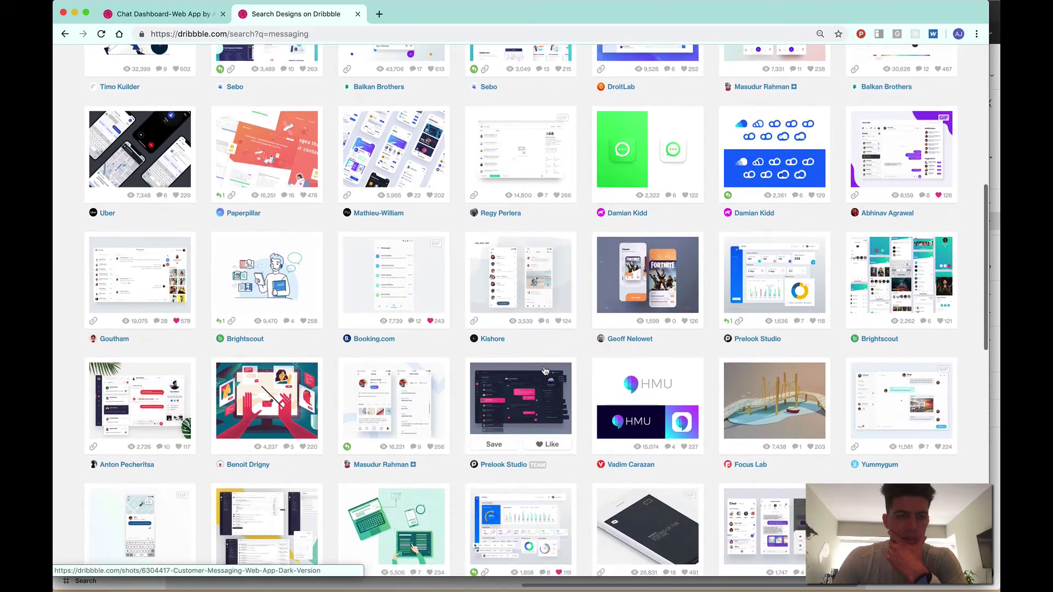
{"action": "mouse_move", "coordinate": [139, 272]}
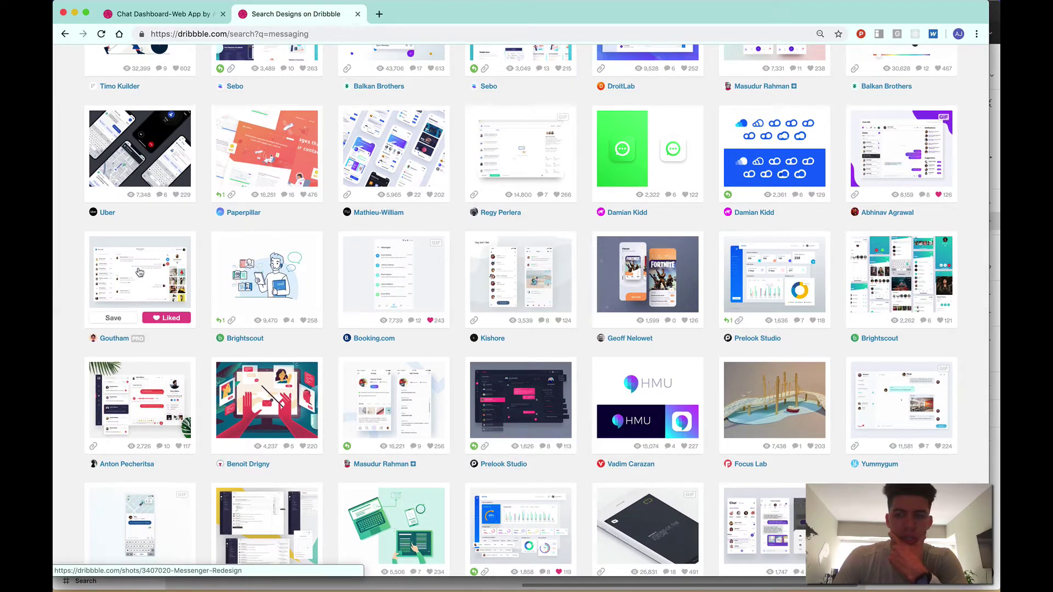
{"action": "scroll", "coordinate": [139, 272], "scroll_direction": "down", "scroll_amount": 4}
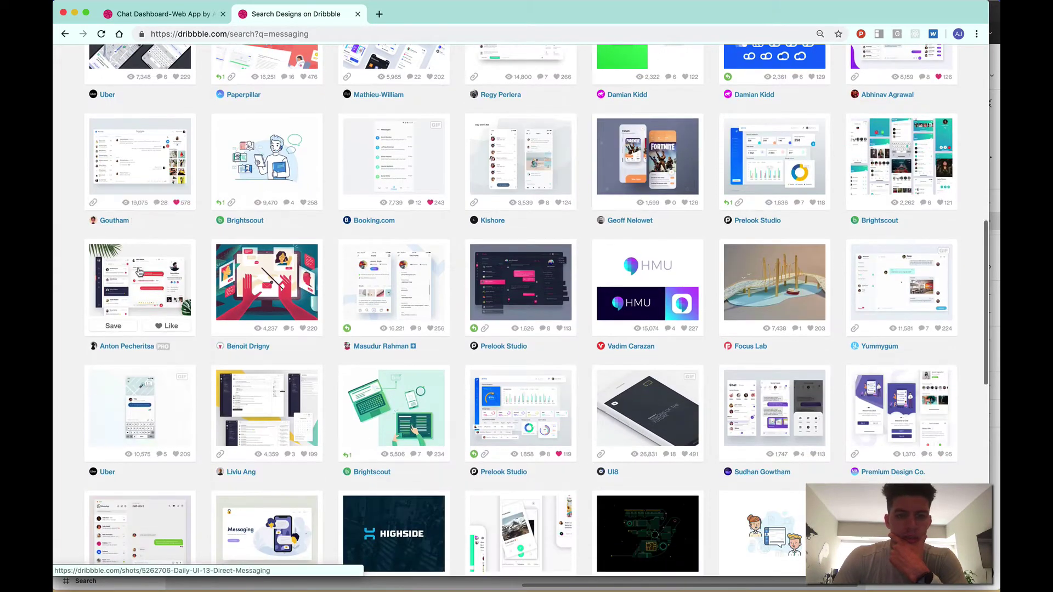
{"action": "scroll", "coordinate": [139, 273], "scroll_direction": "down", "scroll_amount": 7}
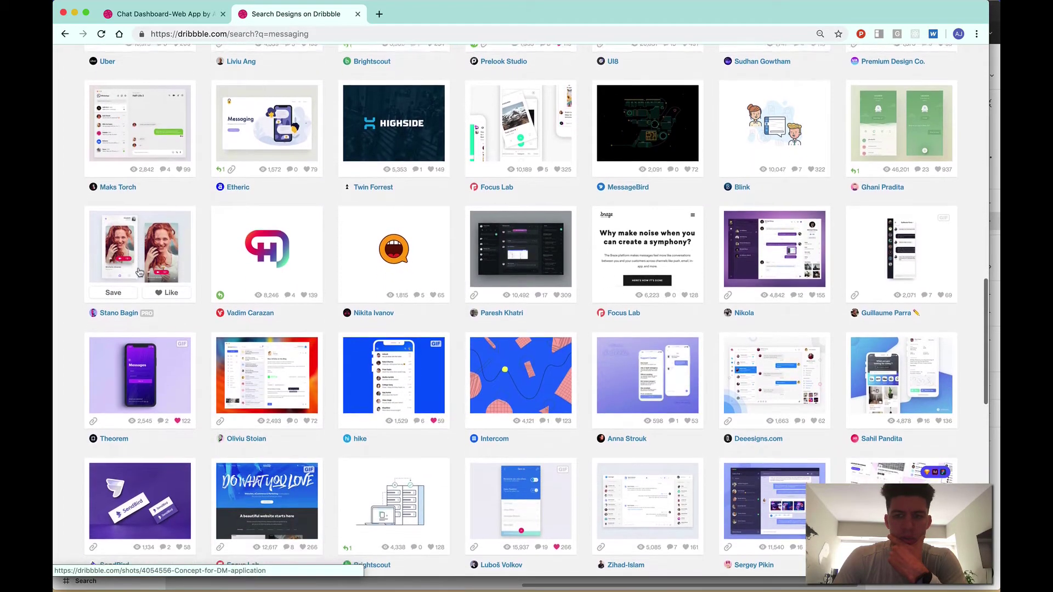
{"action": "scroll", "coordinate": [139, 271], "scroll_direction": "up", "scroll_amount": 5}
{"action": "scroll", "coordinate": [139, 272], "scroll_direction": "up", "scroll_amount": 5}
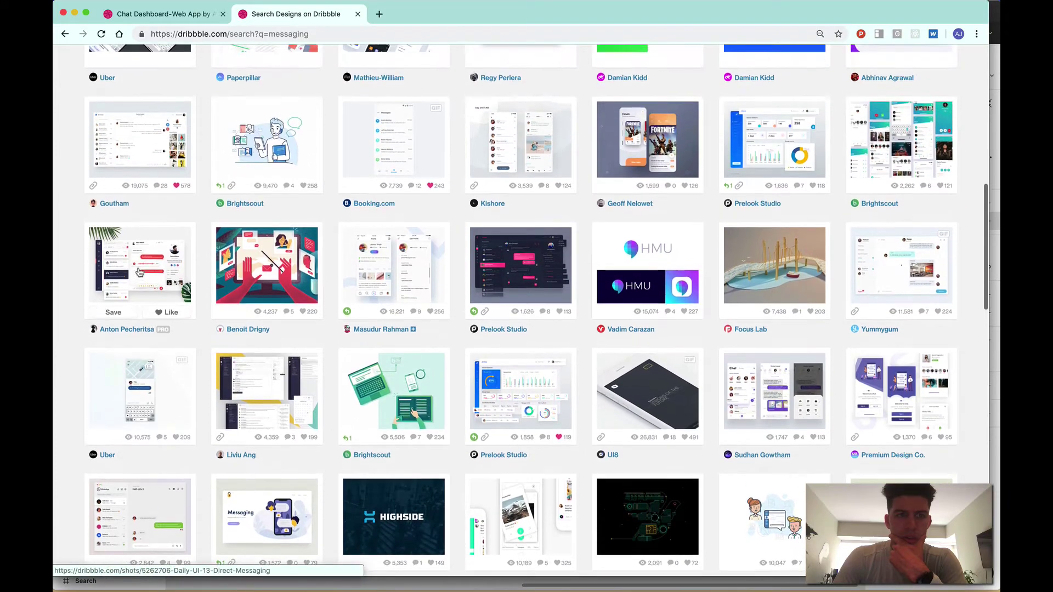
{"action": "left_click", "coordinate": [152, 126]}
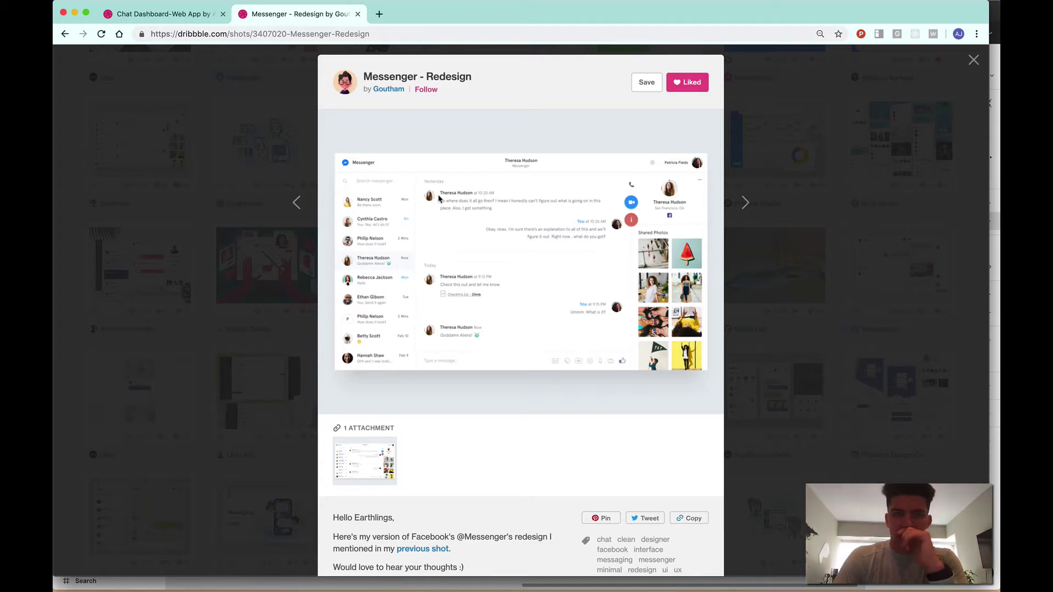
Step: Switch between desktops and move the browser aside to reveal Figma
{"action": "key", "text": "ctrl+Right"}
{"action": "key", "text": "ctrl+Left"}
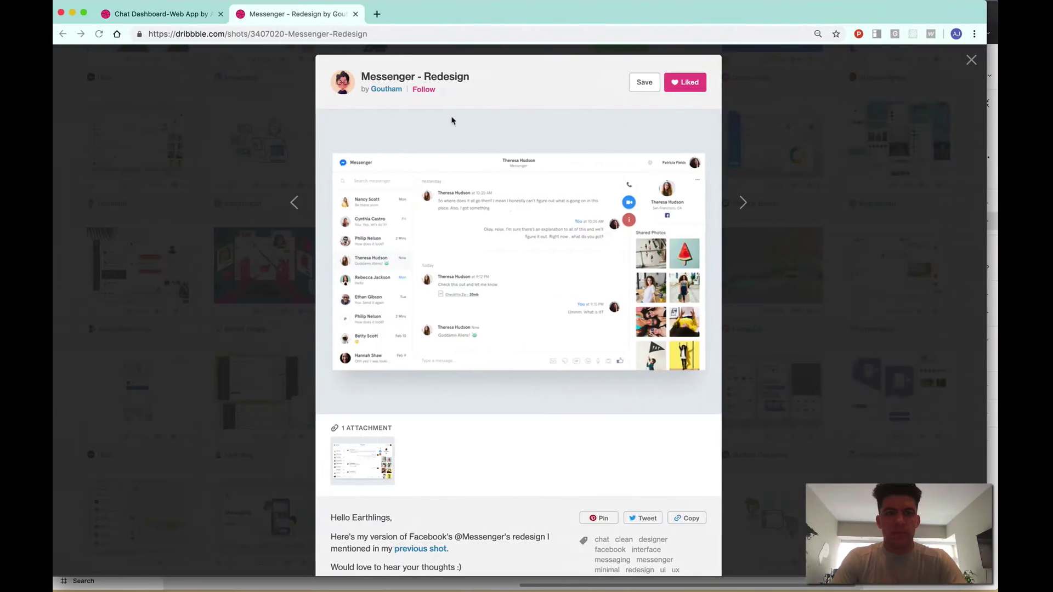
{"action": "left_click_drag", "start_coordinate": [422, 9], "coordinate": [422, 49]}
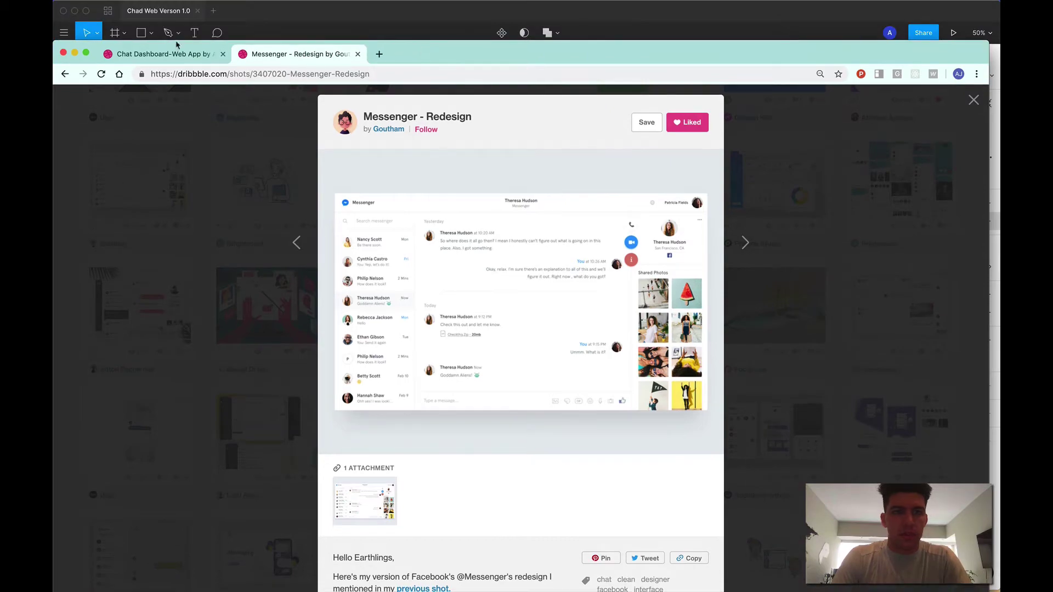
Step: Make the browser full screen and return to the full-screen Figma file
{"action": "left_click", "coordinate": [86, 11]}
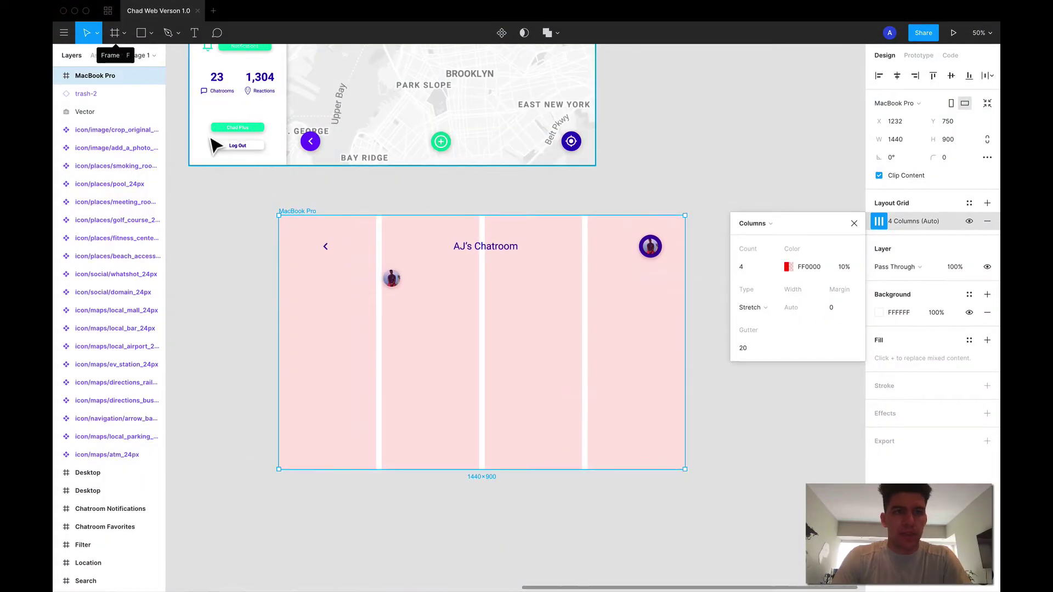
{"action": "key", "text": "ctrl+Left"}
{"action": "left_click", "coordinate": [86, 55]}
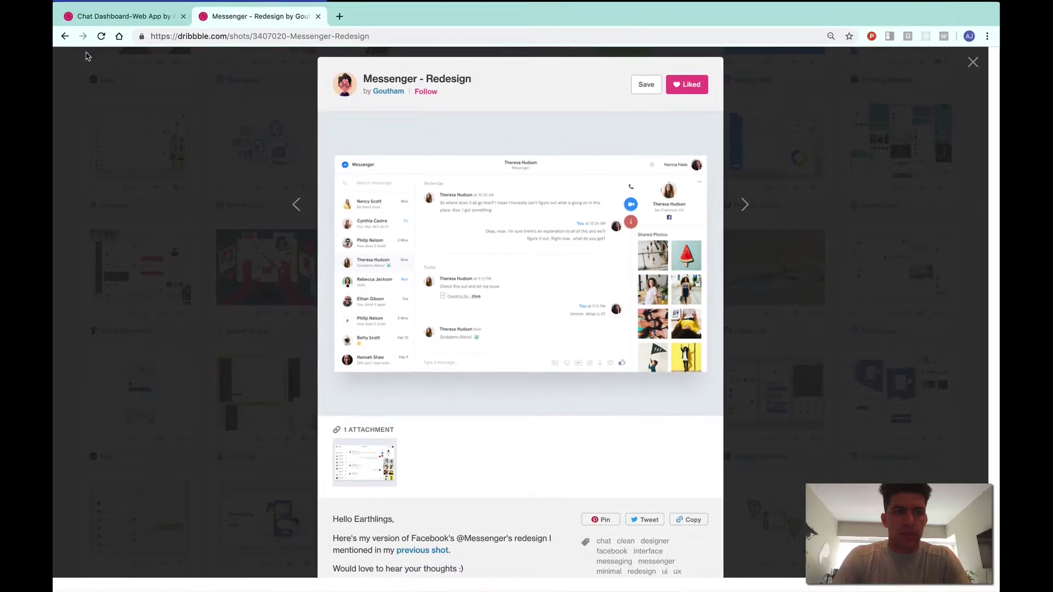
{"action": "key", "text": "ctrl+Right"}
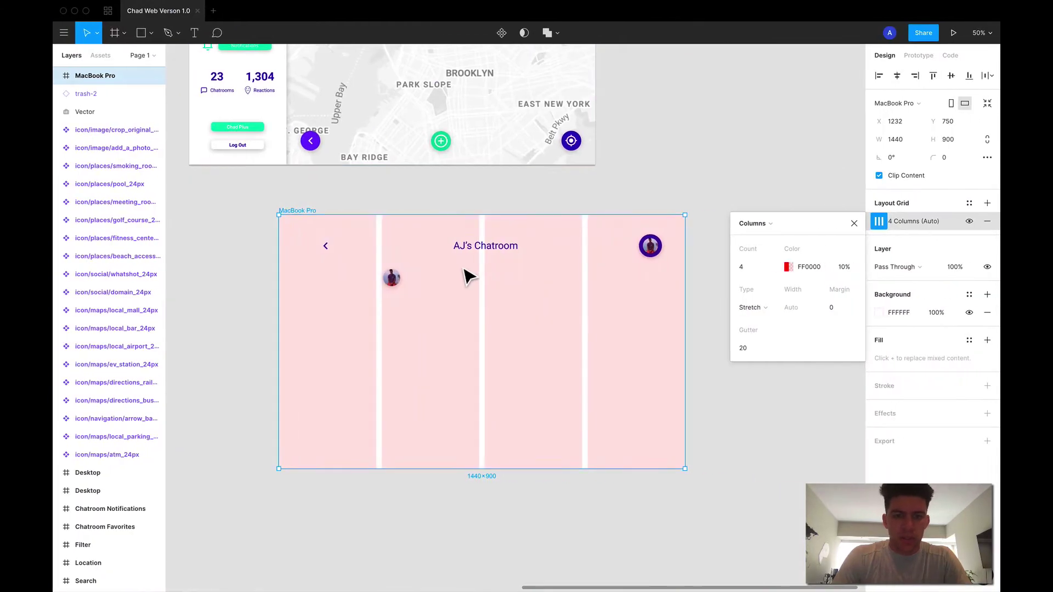
{"action": "scroll", "coordinate": [467, 274], "scroll_direction": "down", "scroll_amount": 5}
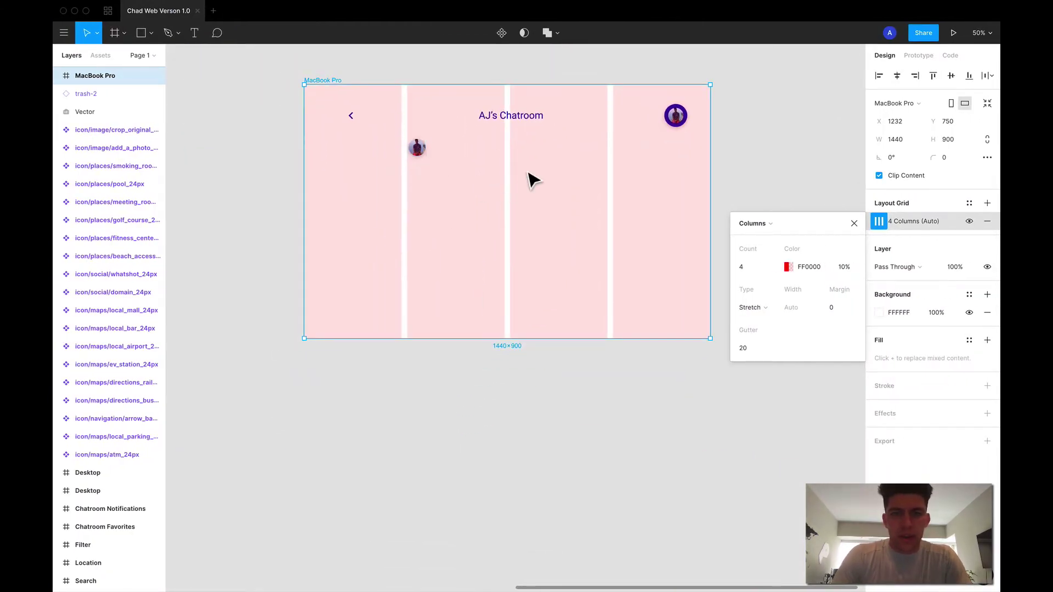
{"action": "scroll", "coordinate": [532, 179], "scroll_direction": "up", "scroll_amount": 2}
Step: Draw a 345×896 left sidebar rectangle, move the chevron above it, and hide the grid
{"action": "key", "text": "r"}
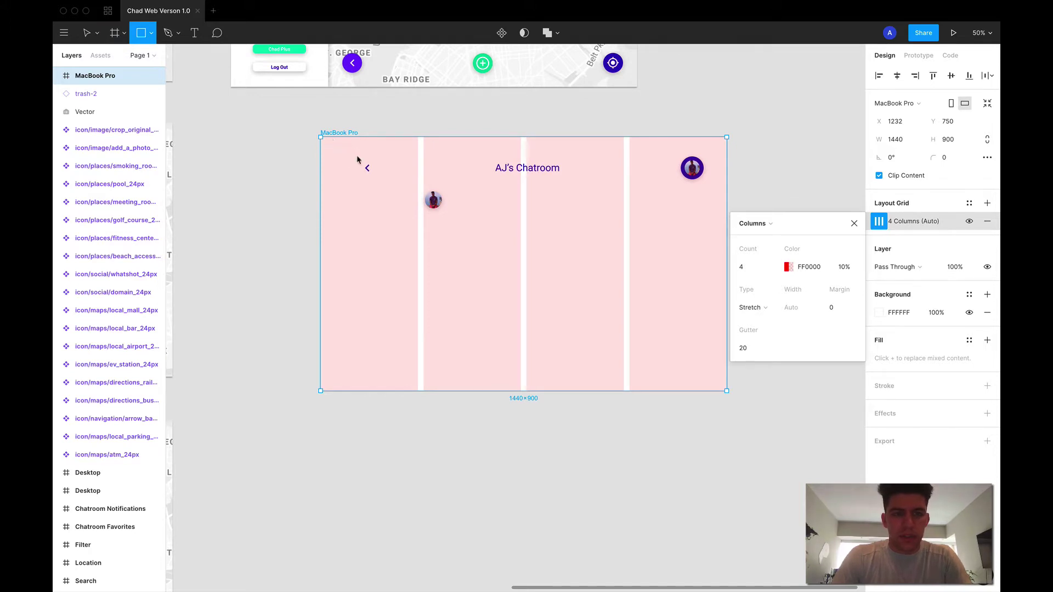
{"action": "mouse_move", "coordinate": [321, 137]}
{"action": "left_mouse_down"}
{"action": "mouse_move", "coordinate": [406, 314]}
{"action": "mouse_move", "coordinate": [417, 392]}
{"action": "left_mouse_up"}
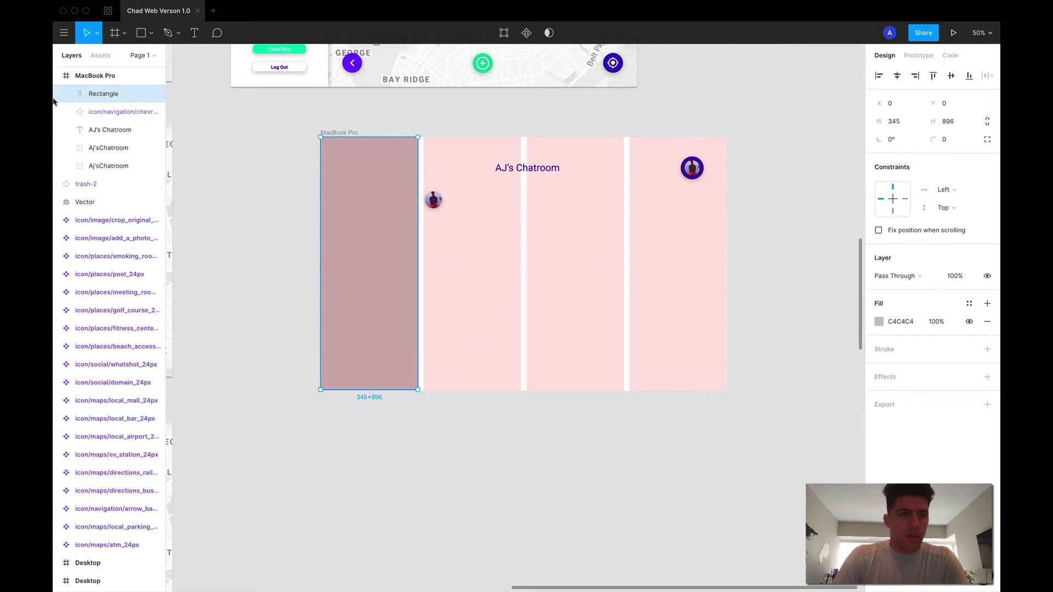
{"action": "left_click_drag", "start_coordinate": [87, 112], "coordinate": [88, 91]}
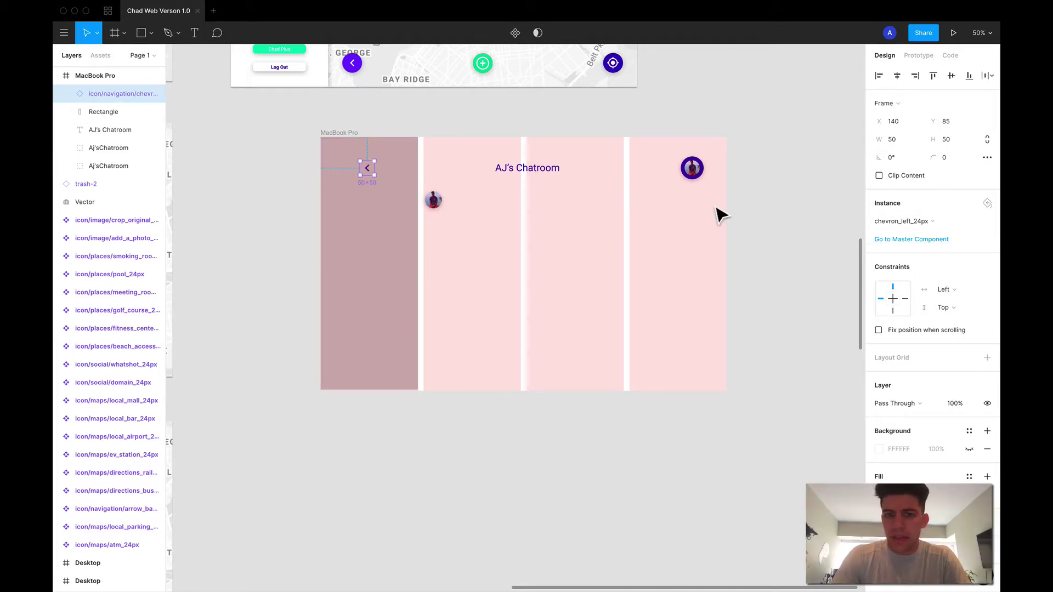
{"action": "left_click", "coordinate": [340, 134]}
{"action": "left_click", "coordinate": [970, 221]}
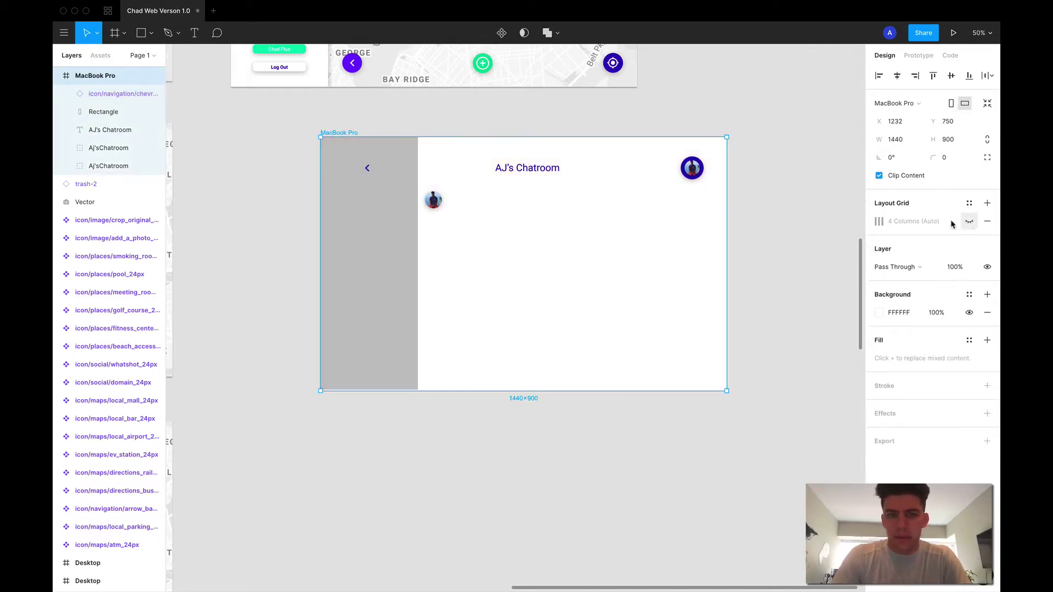
Step: Change the sidebar rectangle's fill from grey to white (FFFFFF)
{"action": "left_click", "coordinate": [365, 251]}
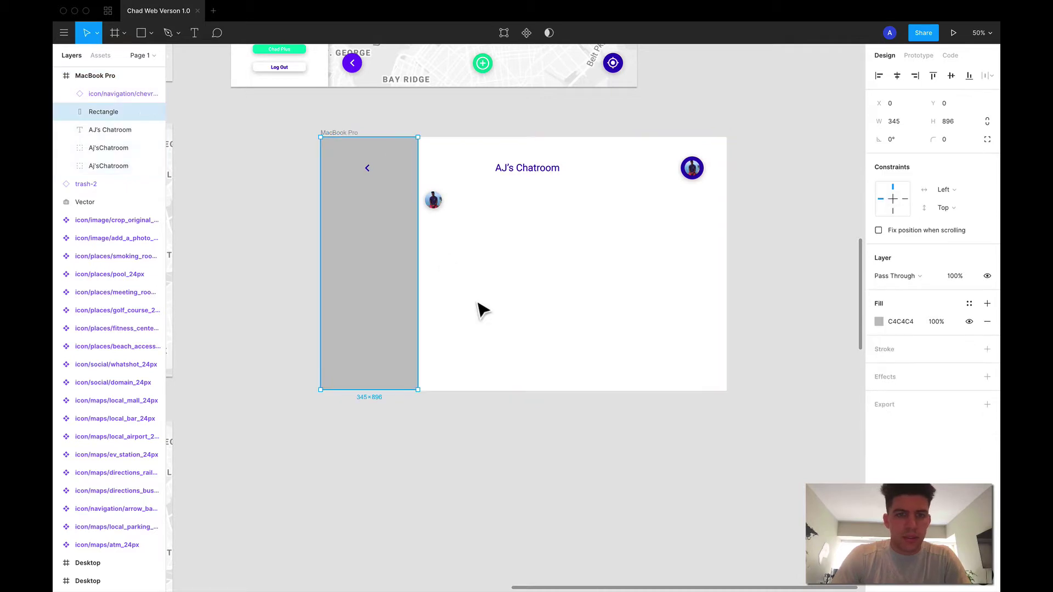
{"action": "left_click", "coordinate": [879, 324]}
{"action": "left_click_drag", "start_coordinate": [757, 356], "coordinate": [717, 289]}
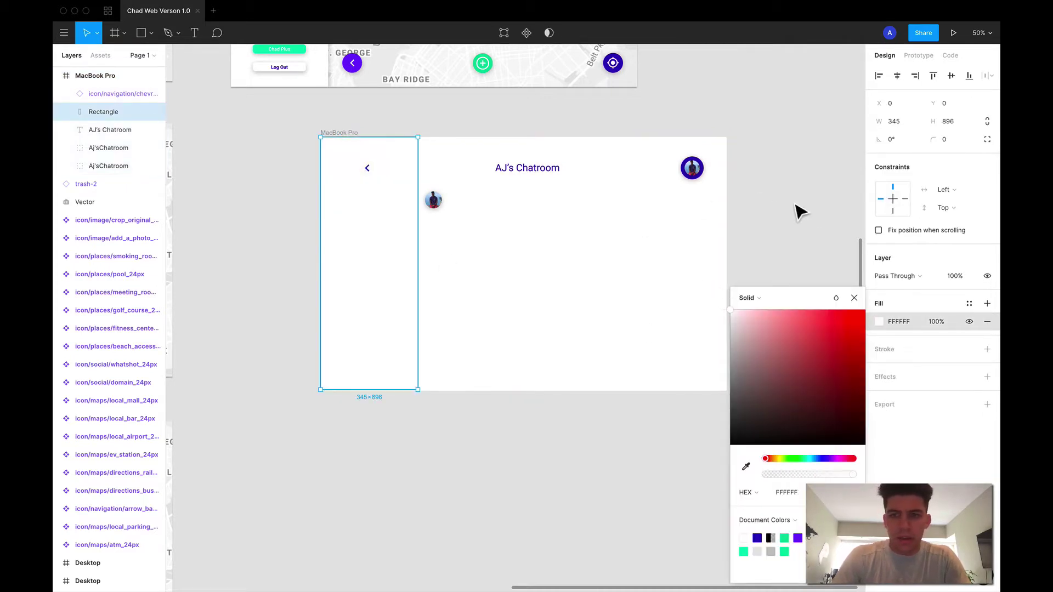
{"action": "left_click", "coordinate": [813, 227]}
{"action": "left_click", "coordinate": [352, 300]}
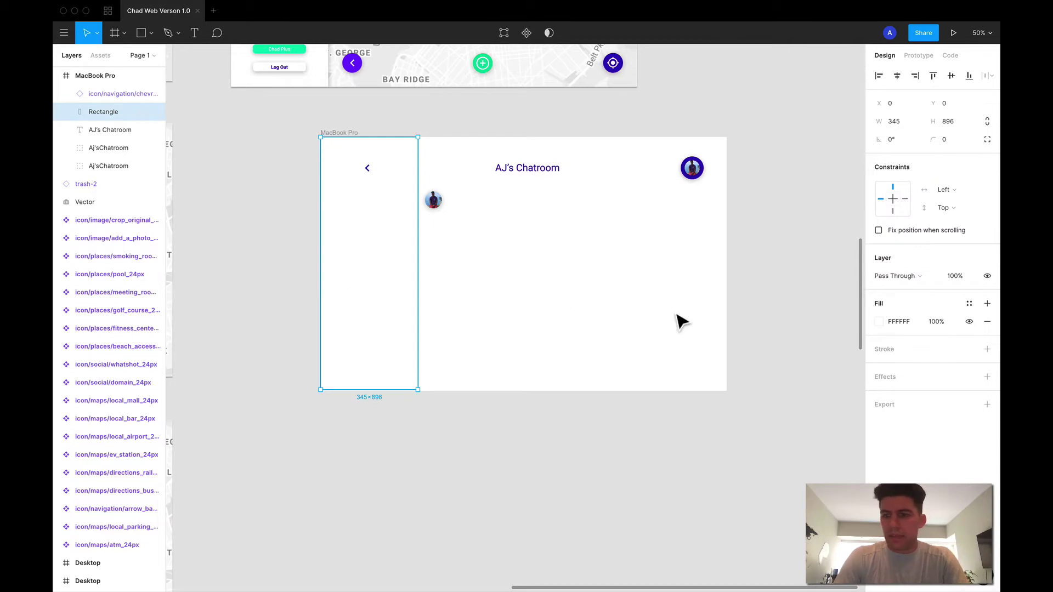
Step: Add a drop shadow to the sidebar with blur 20, Y 0 and X 3
{"action": "left_click", "coordinate": [894, 385]}
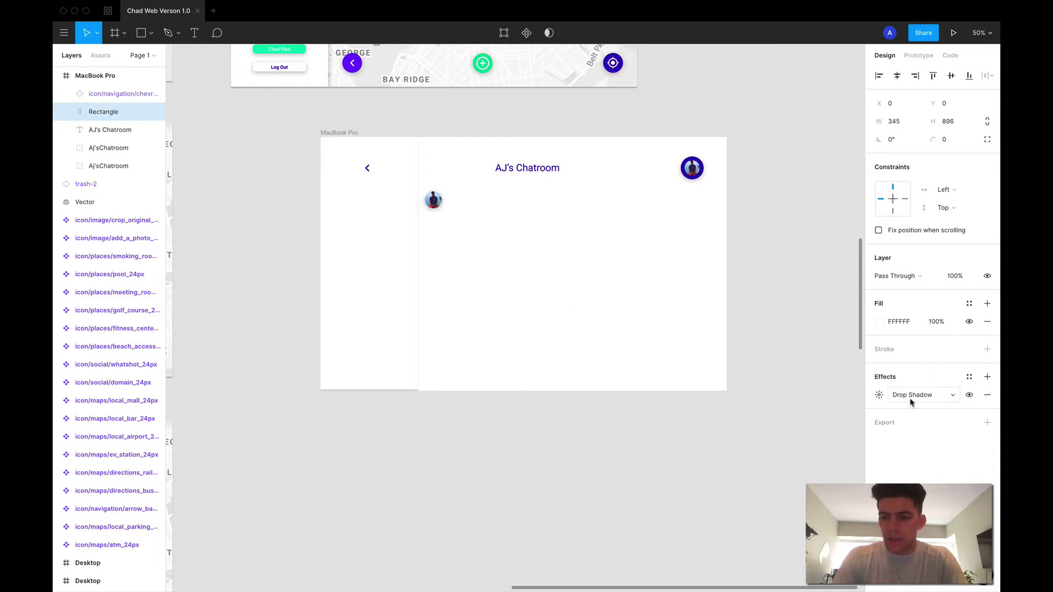
{"action": "left_click", "coordinate": [878, 396]}
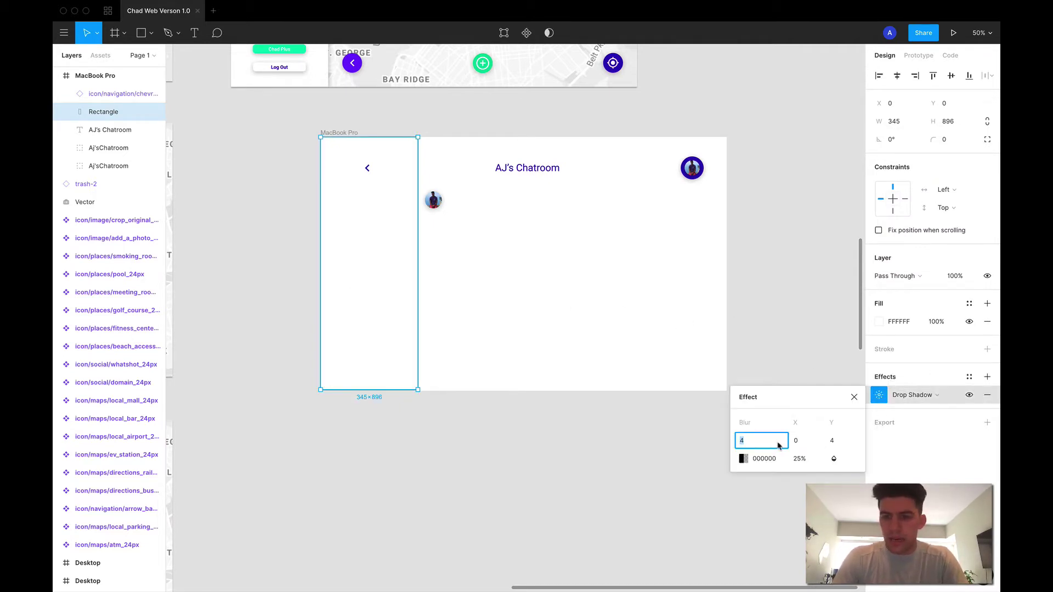
{"action": "type", "text": "20"}
{"action": "key", "text": "Return"}
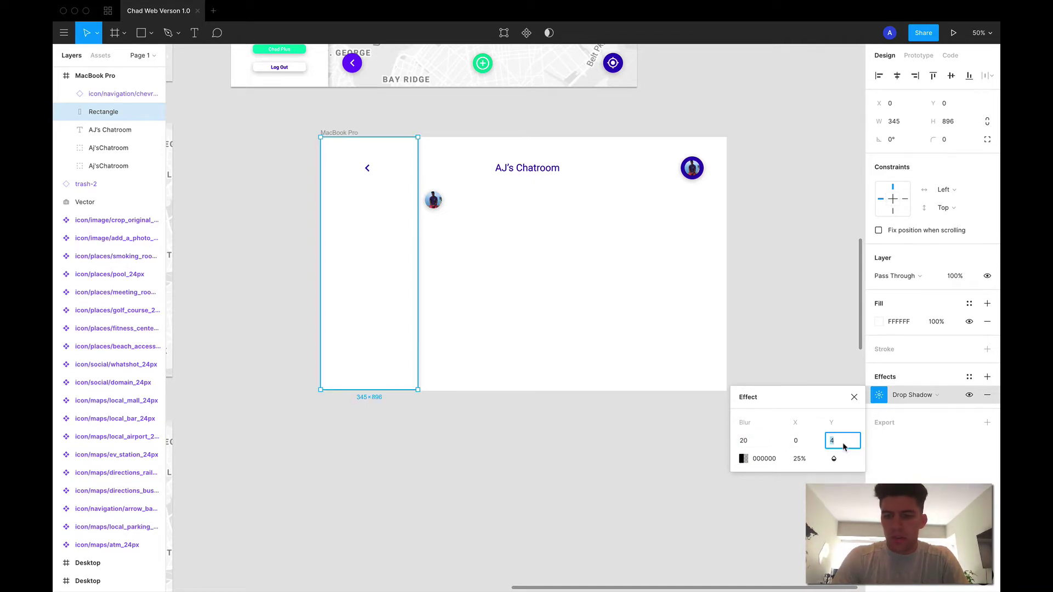
{"action": "type", "text": "0"}
{"action": "key", "text": "Return"}
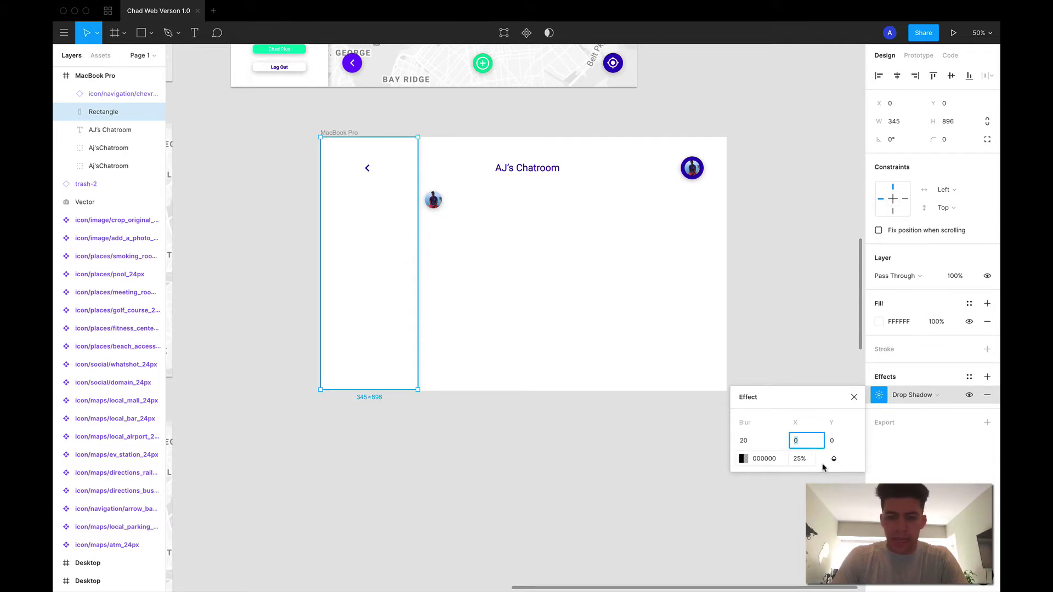
{"action": "type", "text": "3"}
{"action": "key", "text": "Return"}
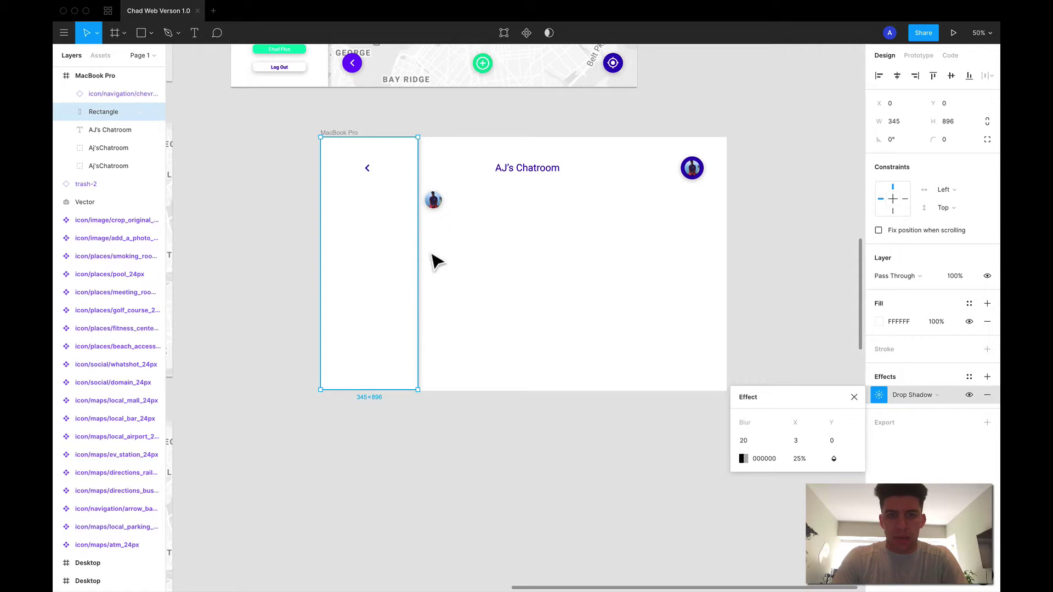
{"action": "left_click", "coordinate": [440, 204]}
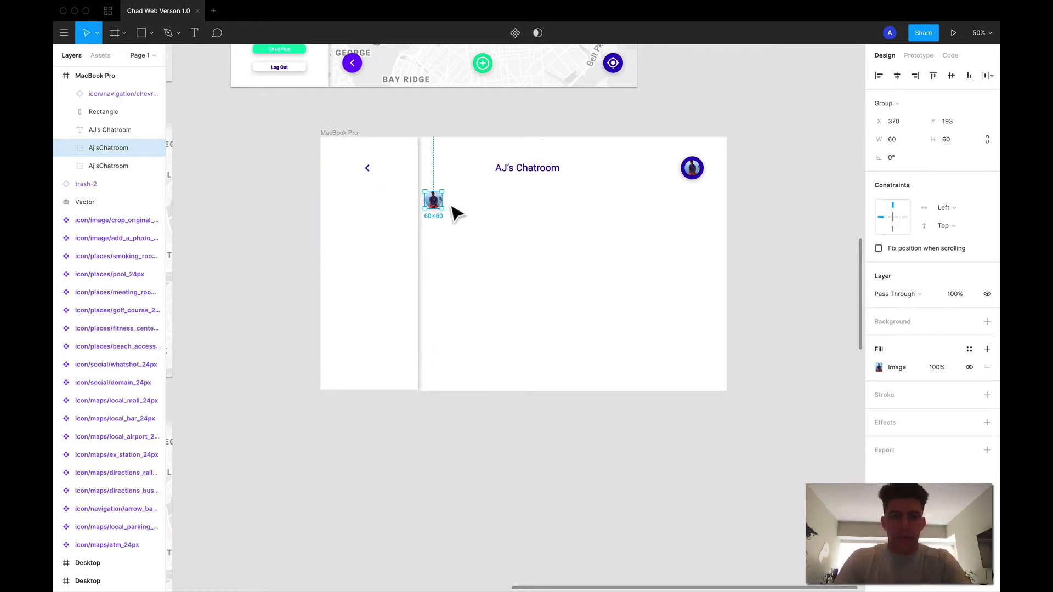
Step: Try resizing the left sidebar, undo it, and nudge the small avatar slightly right
{"action": "left_click", "coordinate": [409, 200]}
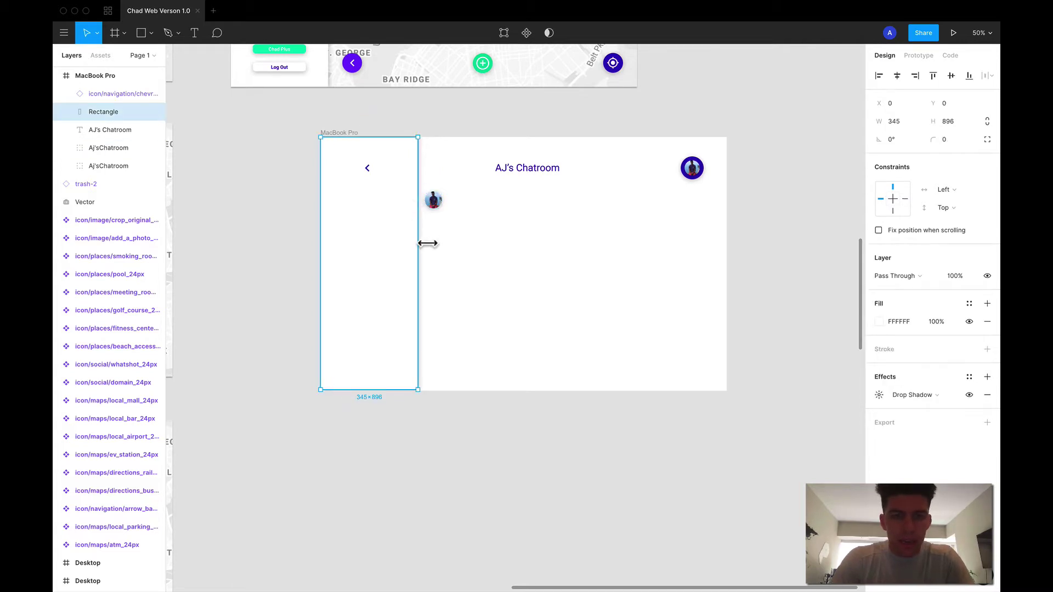
{"action": "left_click_drag", "start_coordinate": [419, 243], "coordinate": [419, 244]}
{"action": "key", "text": "super+z"}
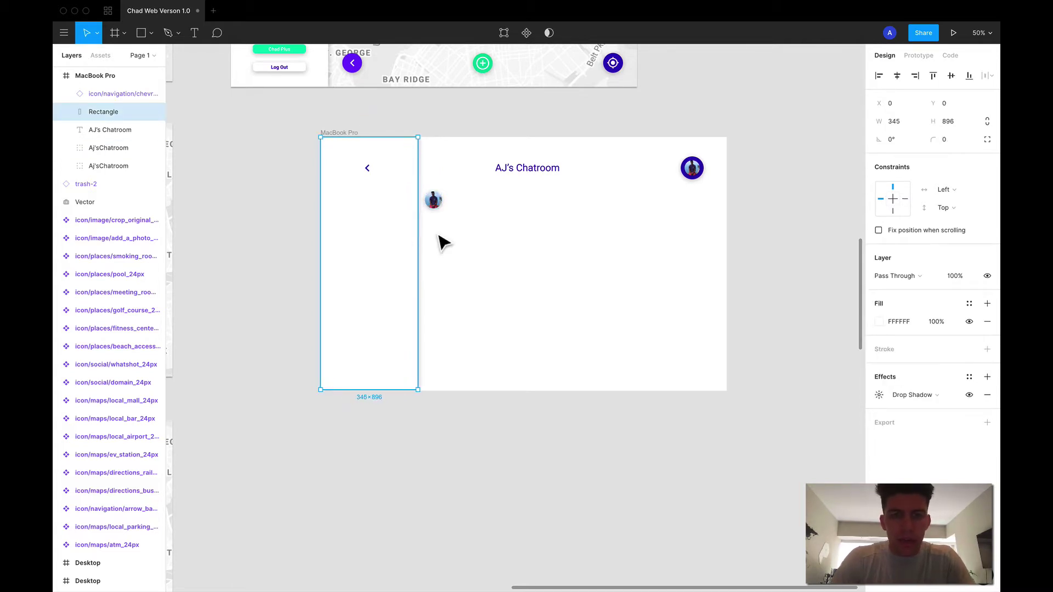
{"action": "left_click", "coordinate": [435, 202]}
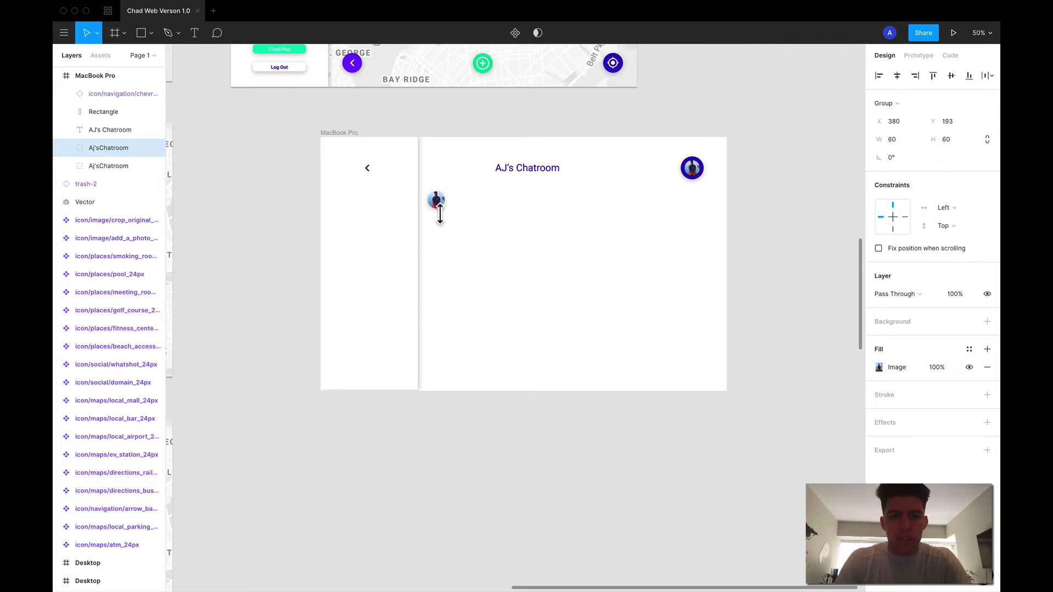
{"action": "key", "text": "alt"}
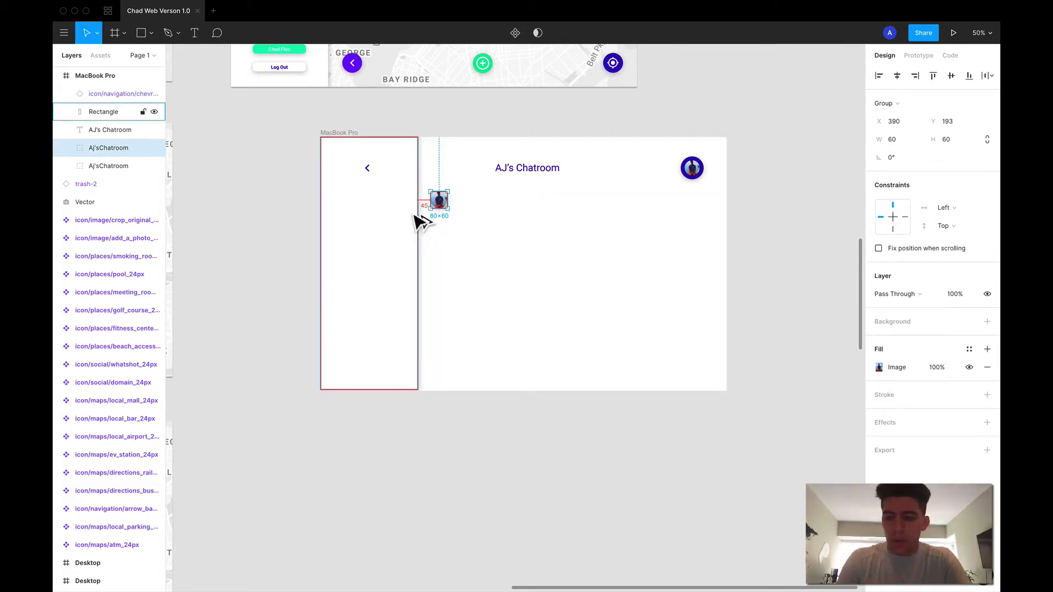
{"action": "key", "text": "Right"}
{"action": "key", "text": "Right"}
{"action": "key", "text": "Right"}
{"action": "key", "text": "Right"}
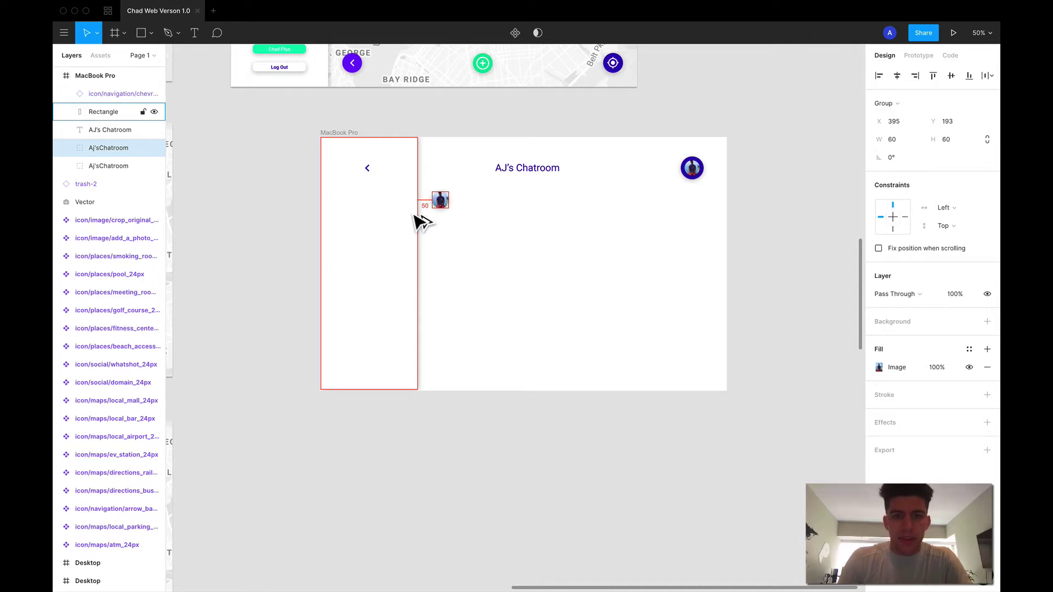
{"action": "left_click", "coordinate": [536, 458]}
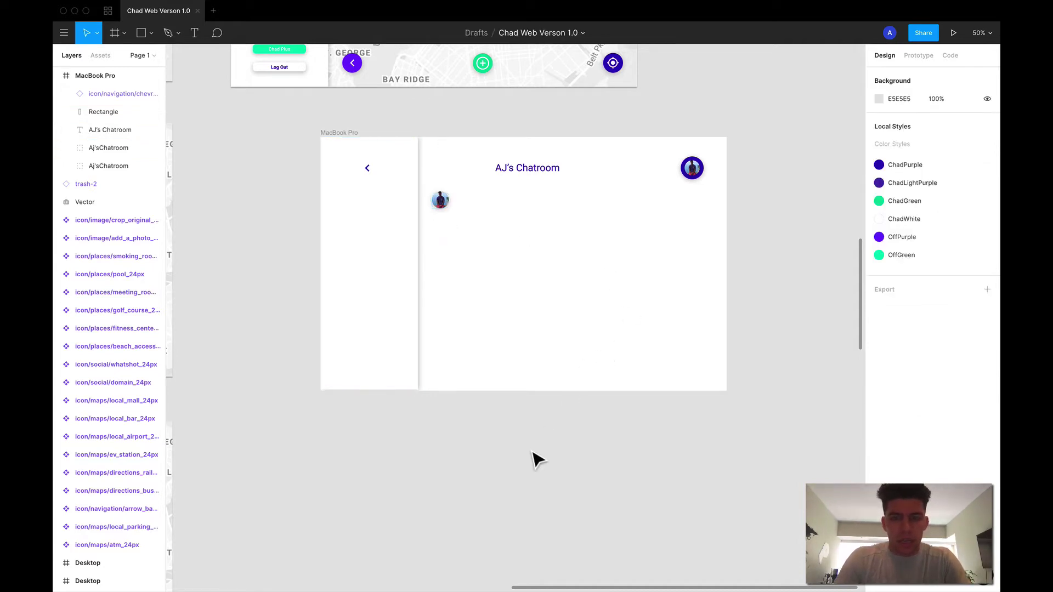
Step: Duplicate the left sidebar rectangle to the frame's right edge as a right panel
{"action": "scroll", "coordinate": [536, 459], "scroll_direction": "right", "scroll_amount": 2}
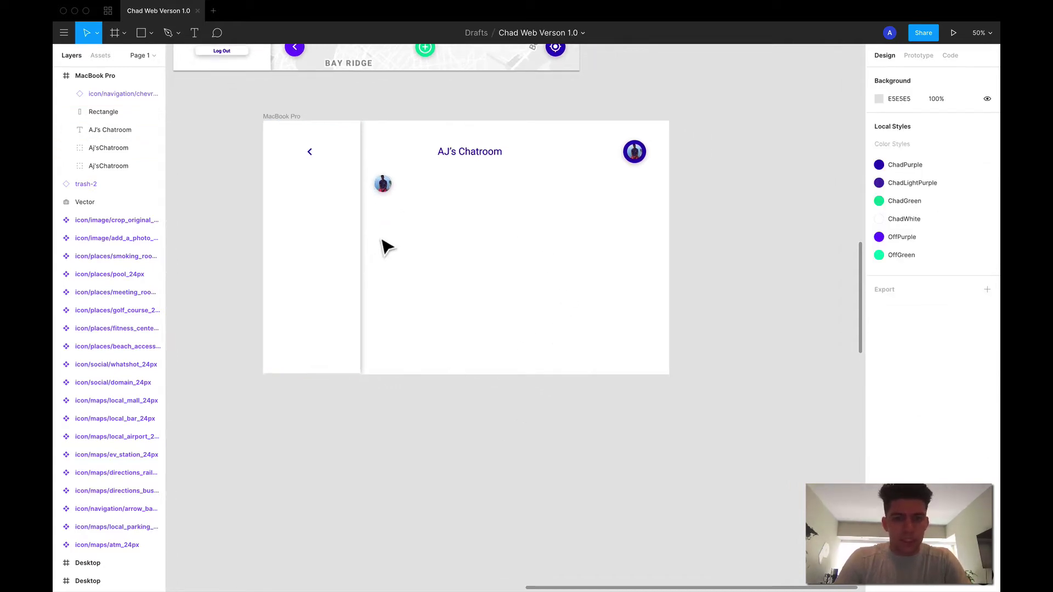
{"action": "left_click", "coordinate": [338, 158]}
{"action": "left_click_drag", "start_coordinate": [338, 157], "coordinate": [644, 154]}
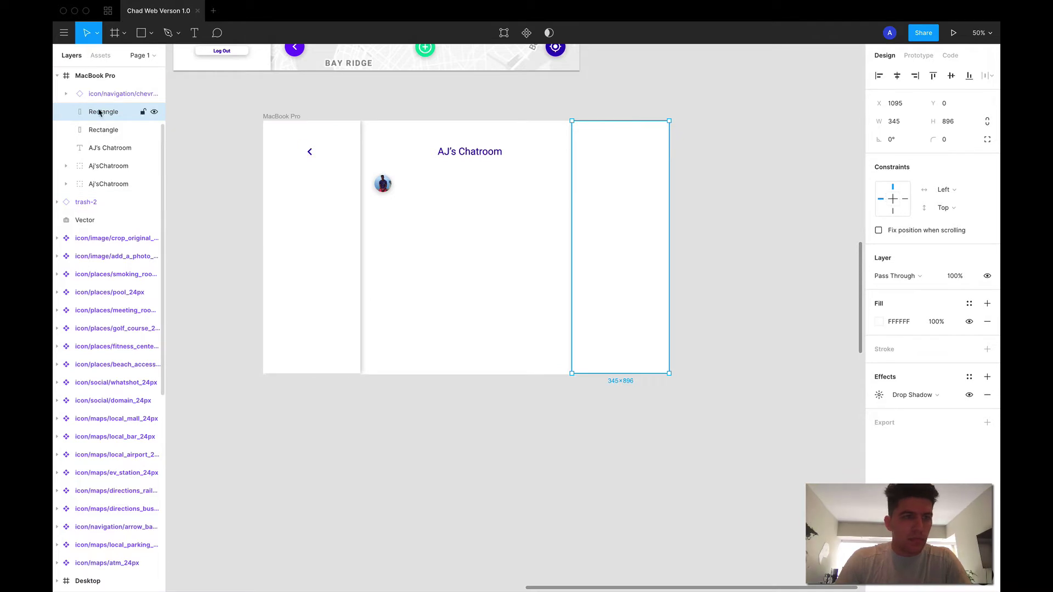
Step: Bring the large avatar group in front of the new right panel
{"action": "left_click", "coordinate": [95, 155]}
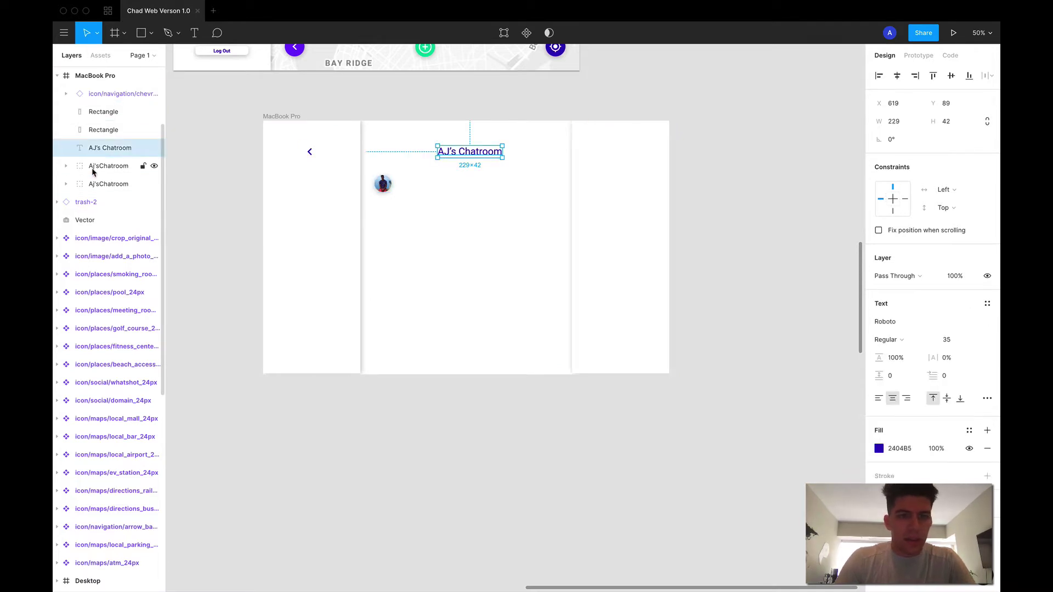
{"action": "left_click", "coordinate": [99, 189]}
{"action": "left_click_drag", "start_coordinate": [99, 189], "coordinate": [102, 106]}
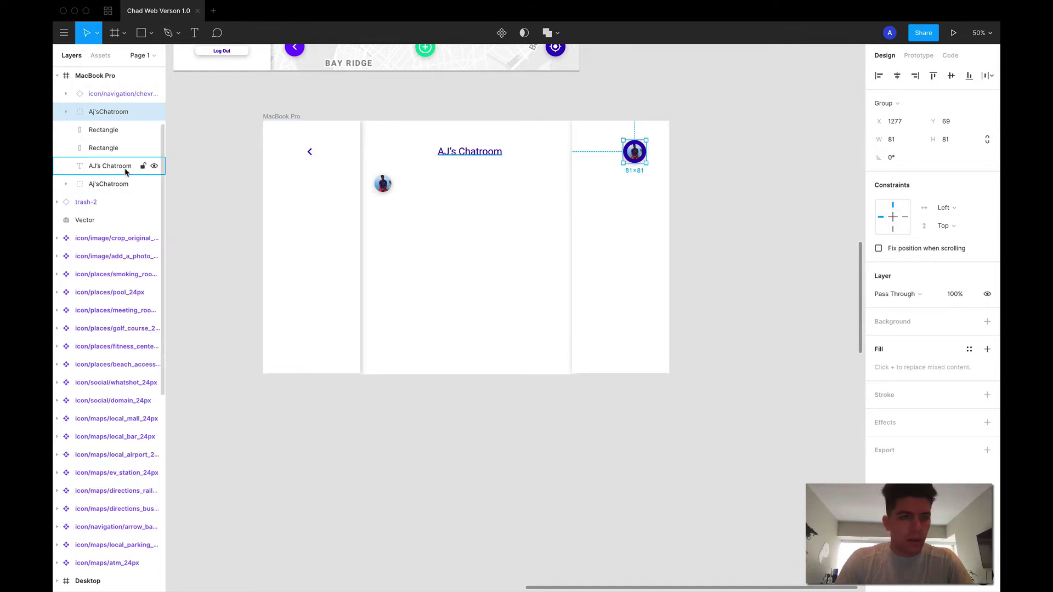
{"action": "left_click", "coordinate": [107, 171]}
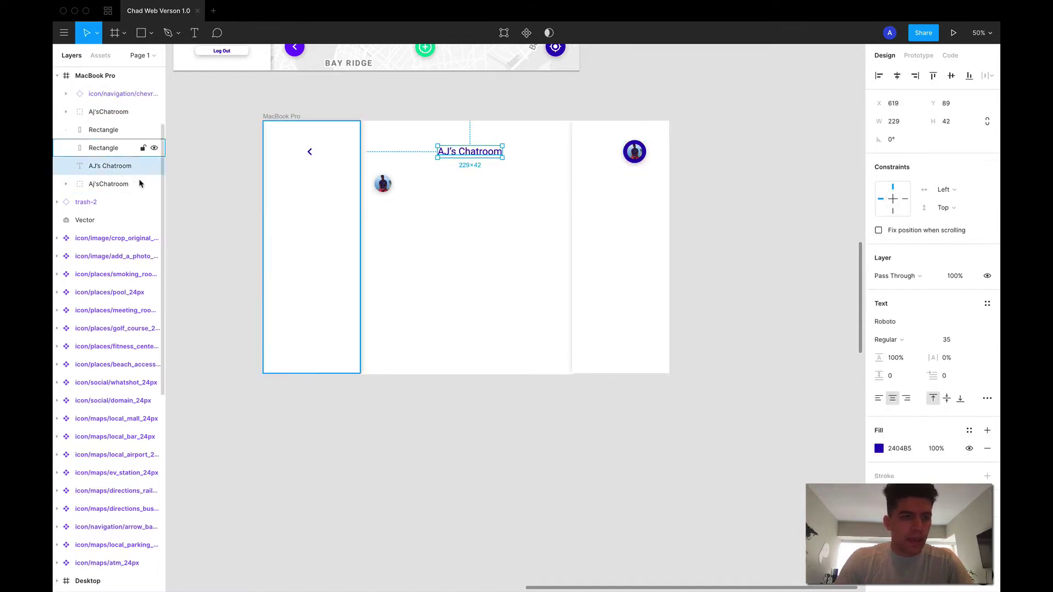
{"action": "left_click", "coordinate": [318, 253]}
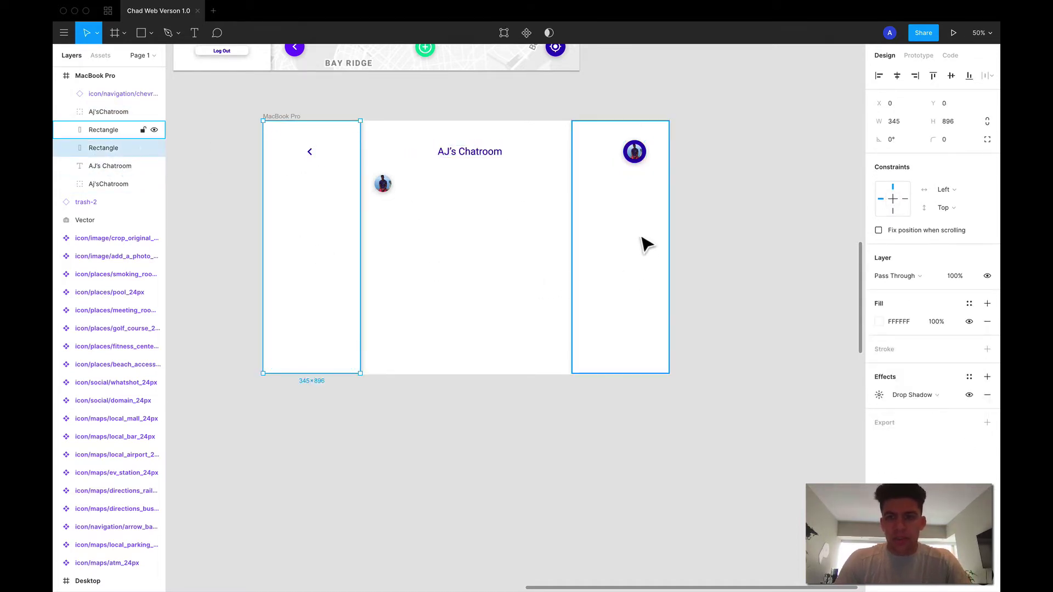
{"action": "left_click", "coordinate": [310, 156]}
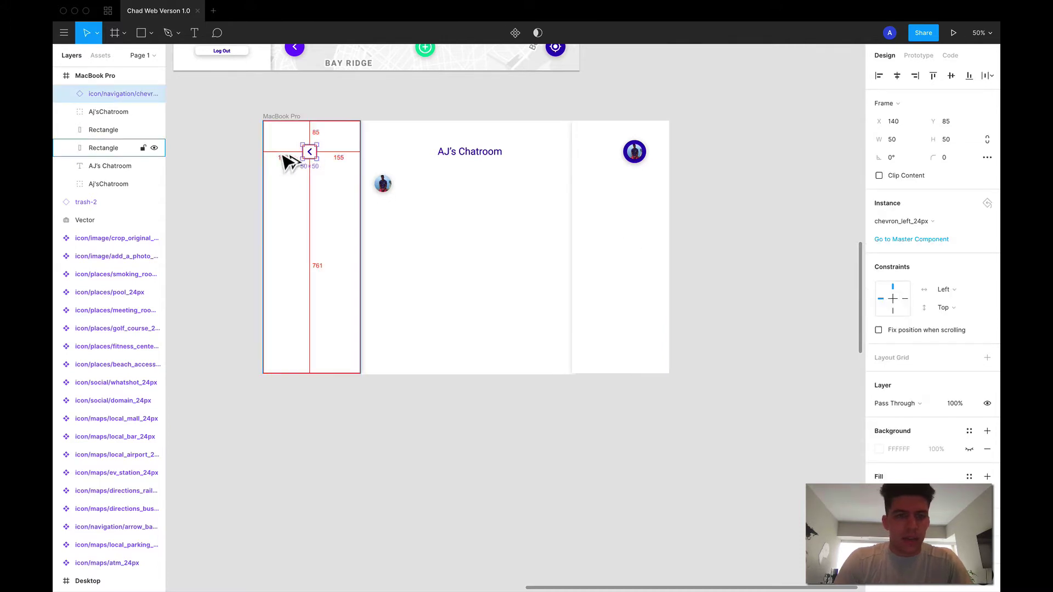
Step: Centre the large avatar horizontally within the right panel and fine-tune its position
{"action": "left_click", "coordinate": [635, 152]}
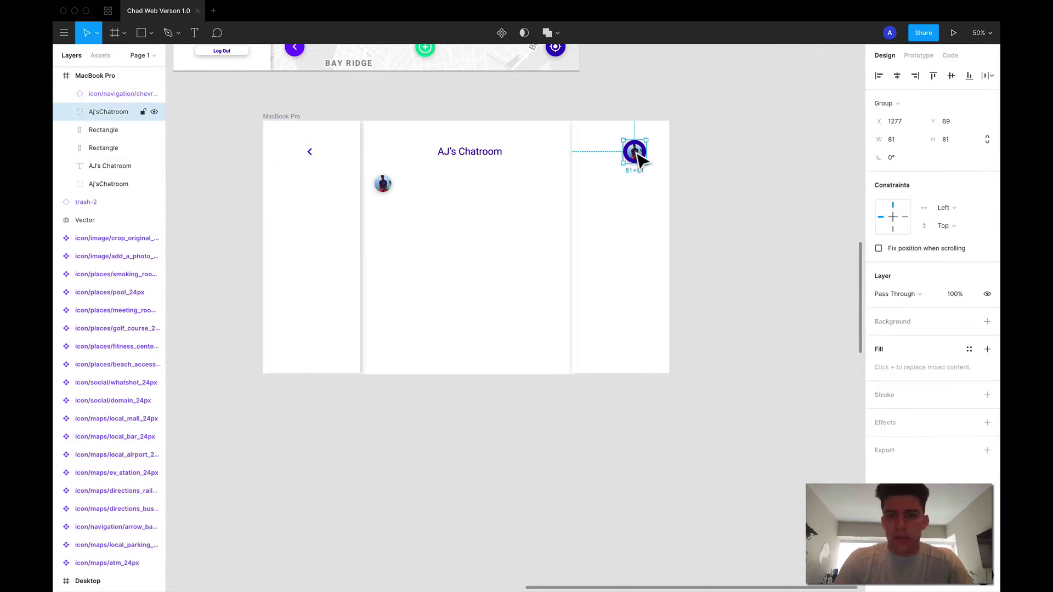
{"action": "key", "text": "shift+Left"}
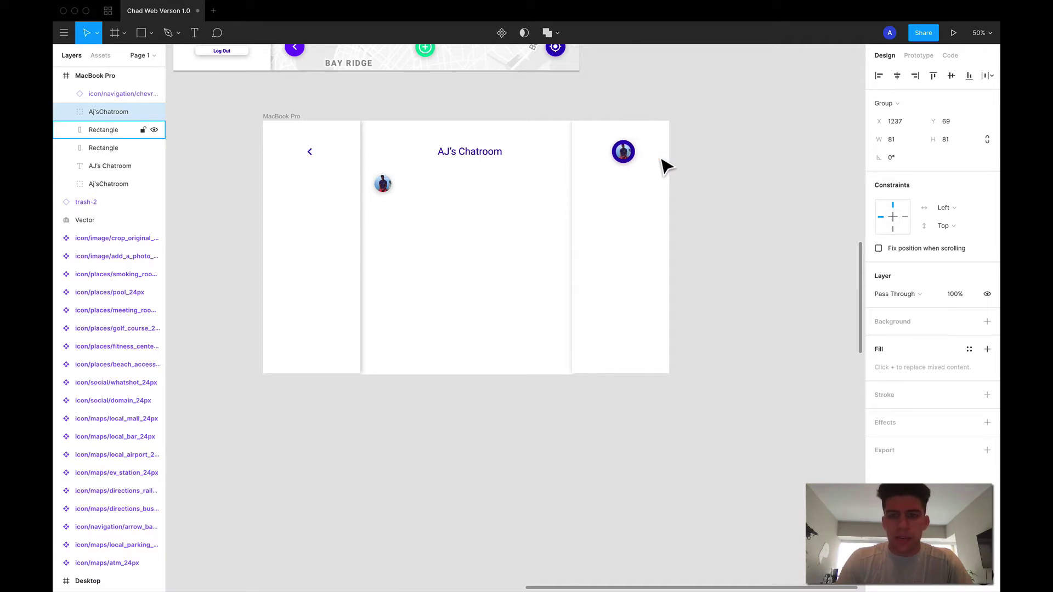
{"action": "key", "text": "Left"}
{"action": "key", "text": "Left"}
{"action": "key", "text": "Left"}
{"action": "key", "text": "Left"}
{"action": "key", "text": "Left"}
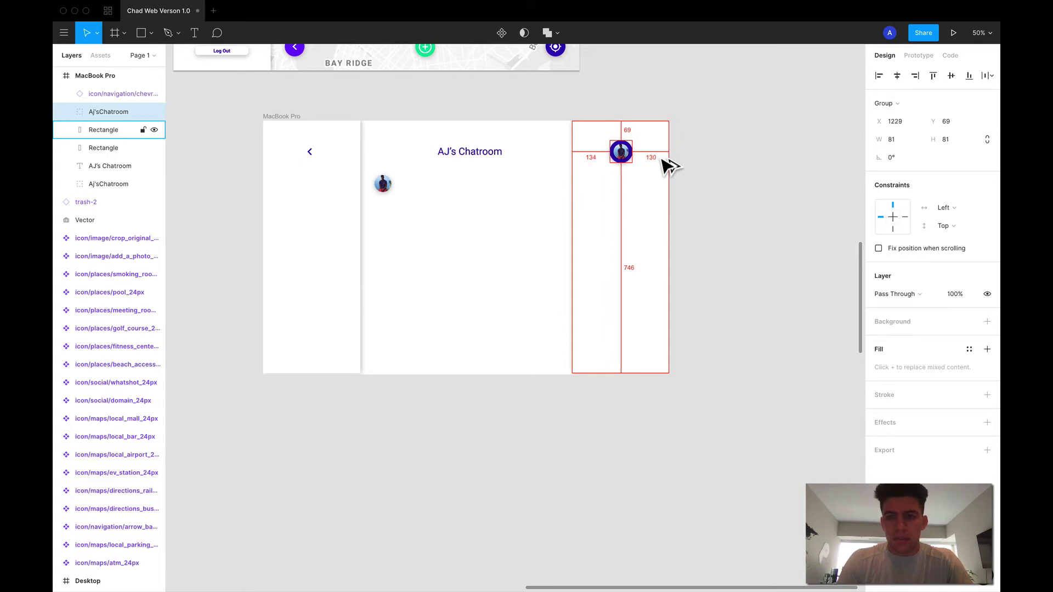
{"action": "left_click", "coordinate": [656, 213], "text": "shift"}
{"action": "left_click", "coordinate": [676, 171]}
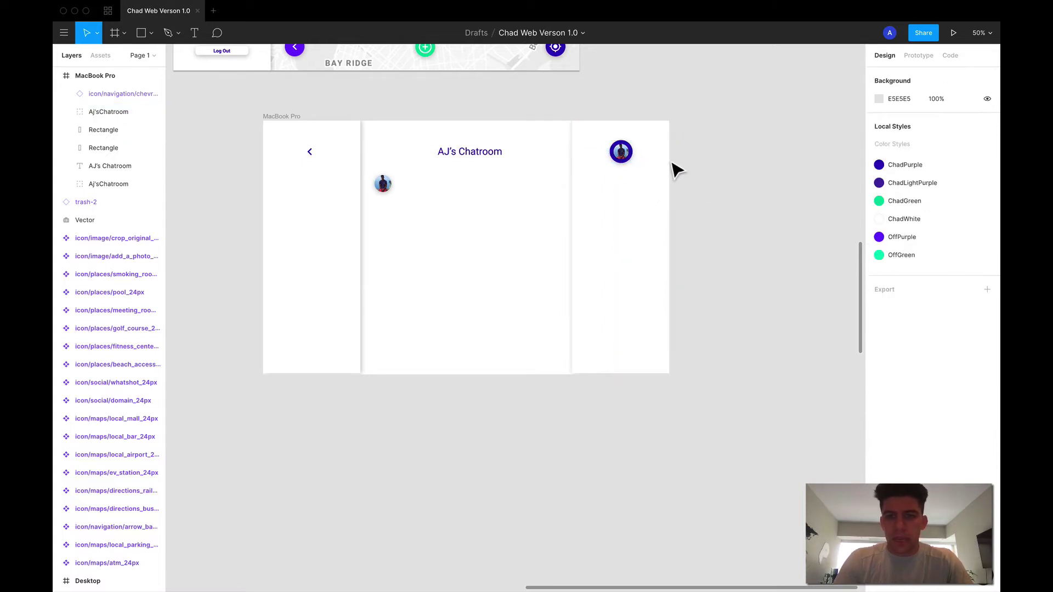
{"action": "left_click", "coordinate": [628, 156]}
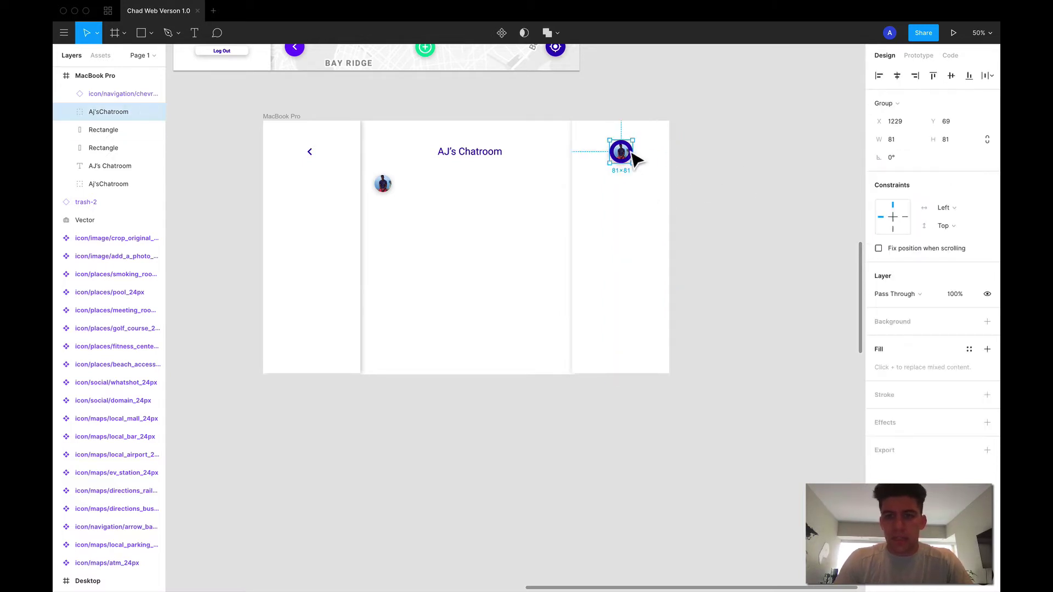
{"action": "left_click", "coordinate": [642, 219], "text": "shift"}
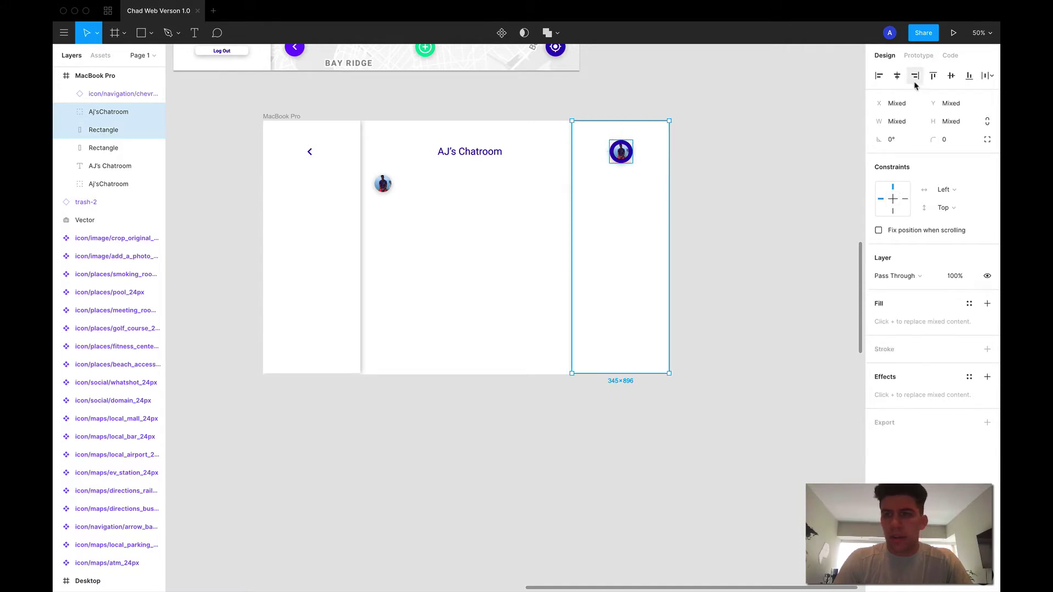
{"action": "left_click", "coordinate": [898, 79]}
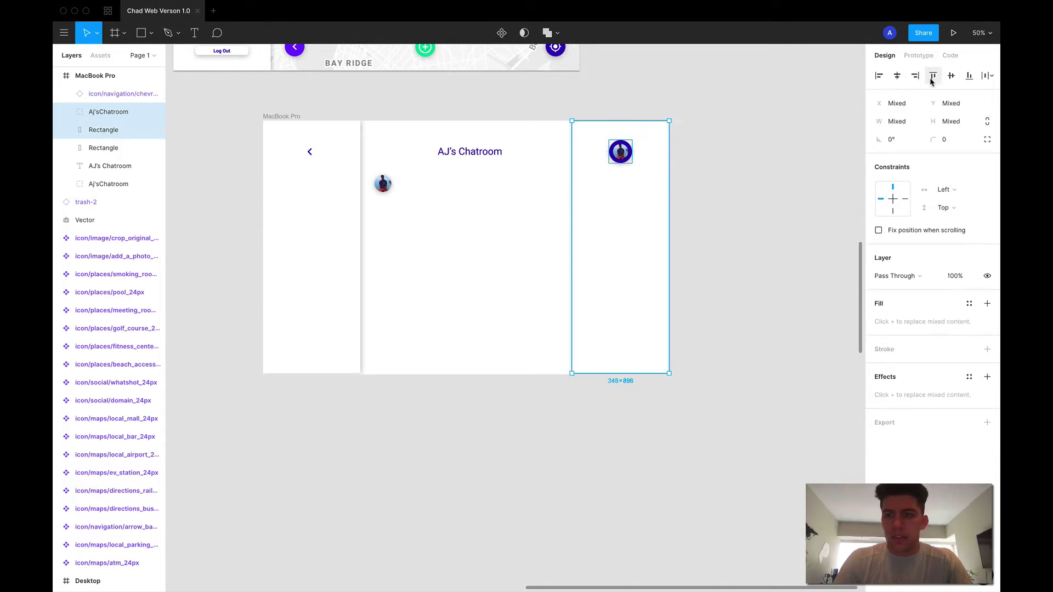
{"action": "left_click", "coordinate": [733, 226]}
{"action": "left_click", "coordinate": [629, 158]}
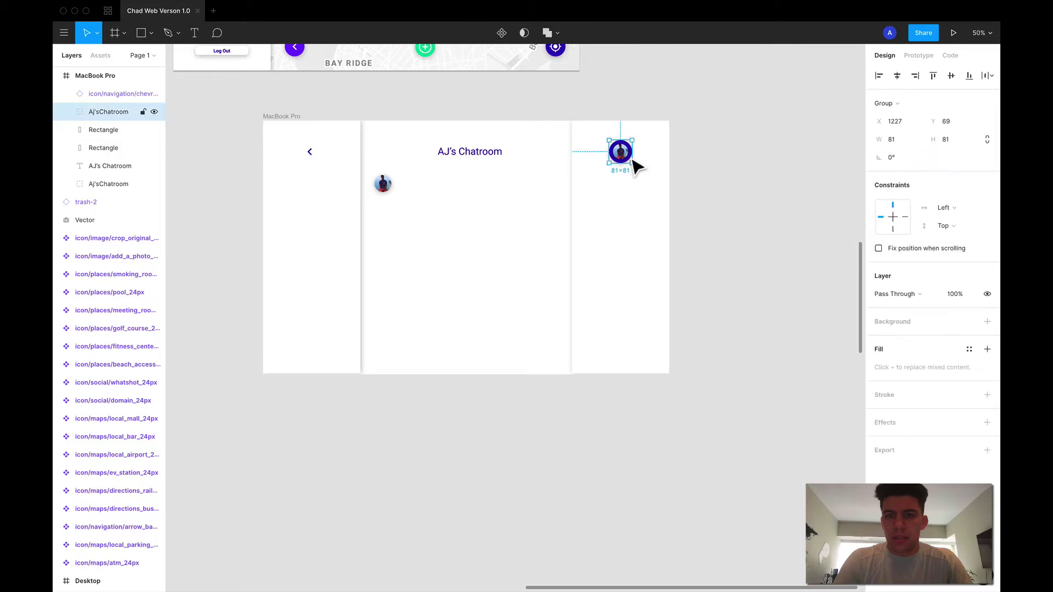
{"action": "left_click_drag", "start_coordinate": [621, 157], "coordinate": [622, 158]}
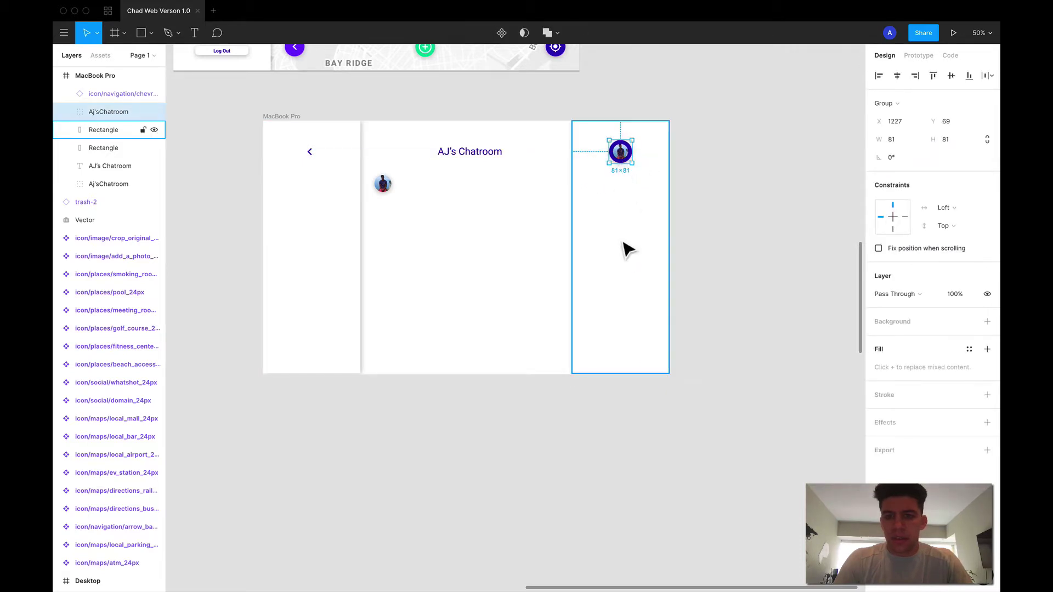
Step: Align the back chevron's horizontal centre with the left panel rectangle and check its spacing
{"action": "left_click", "coordinate": [310, 156]}
{"action": "left_click", "coordinate": [324, 220], "text": "shift"}
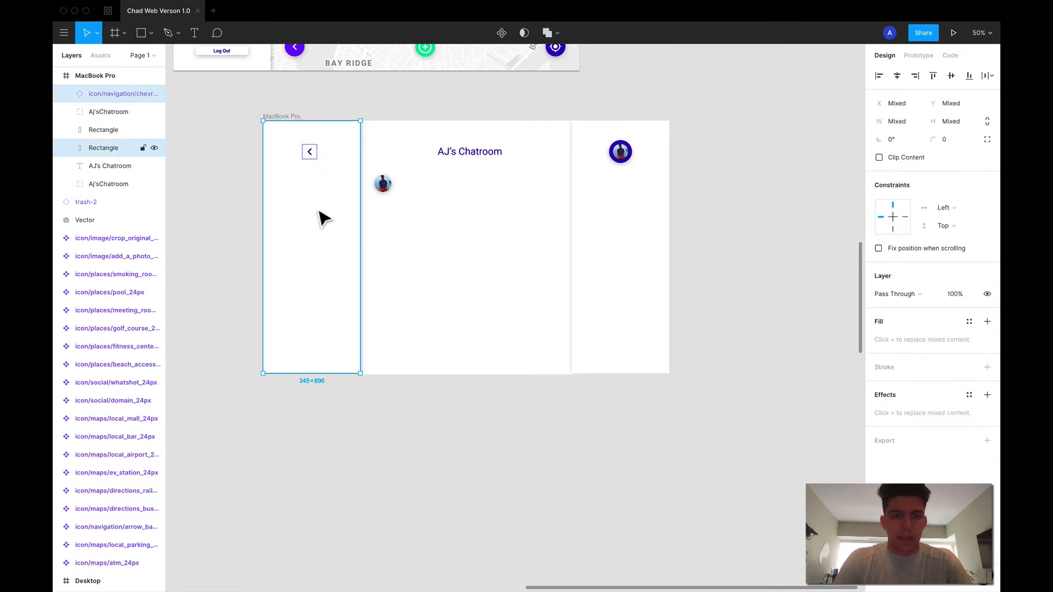
{"action": "left_click", "coordinate": [897, 76]}
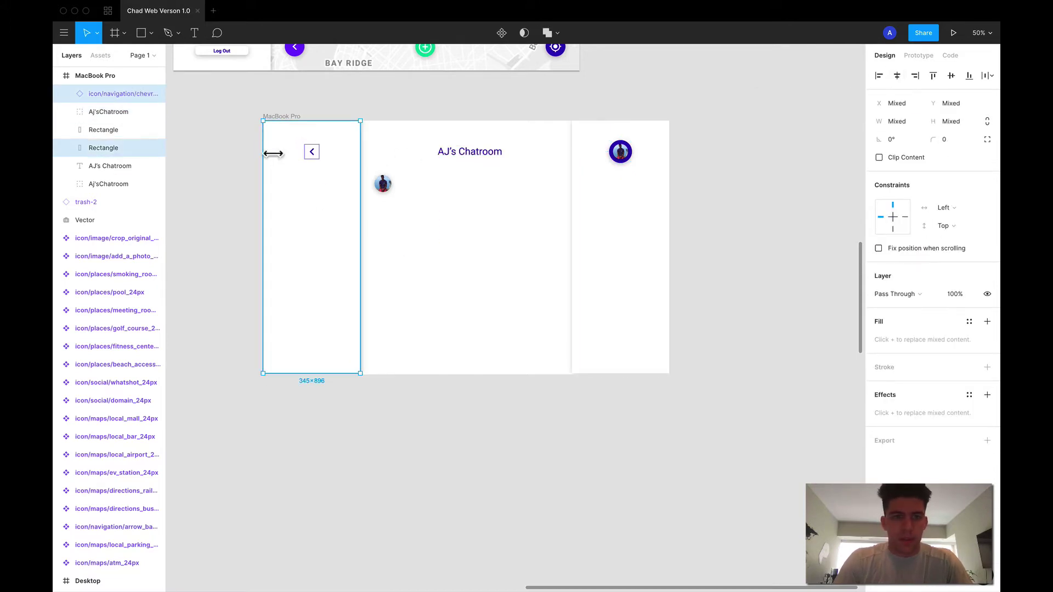
{"action": "left_click", "coordinate": [250, 180]}
{"action": "left_click", "coordinate": [311, 156]}
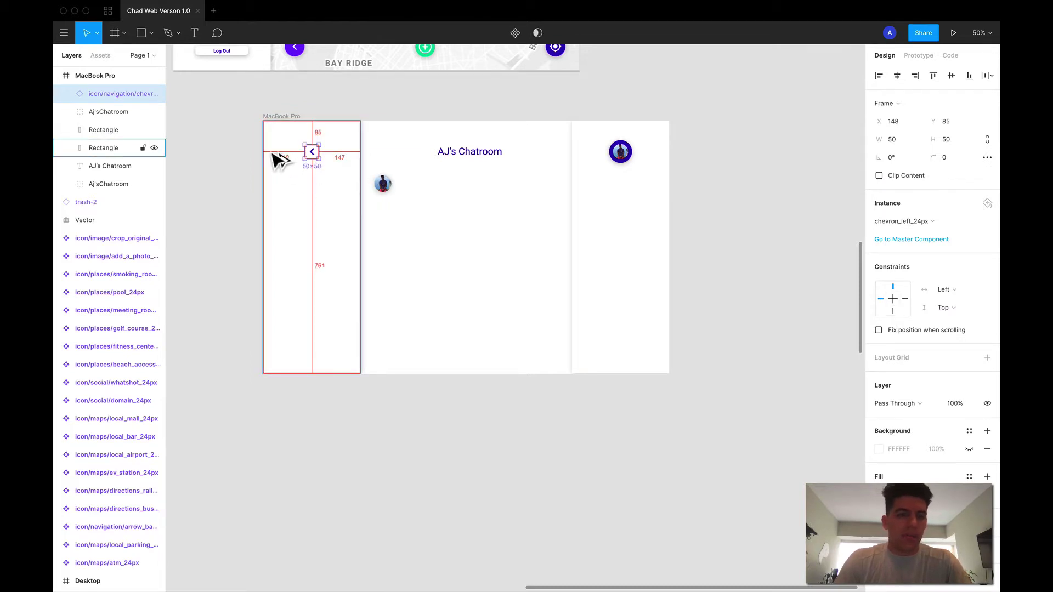
{"action": "left_click", "coordinate": [772, 249]}
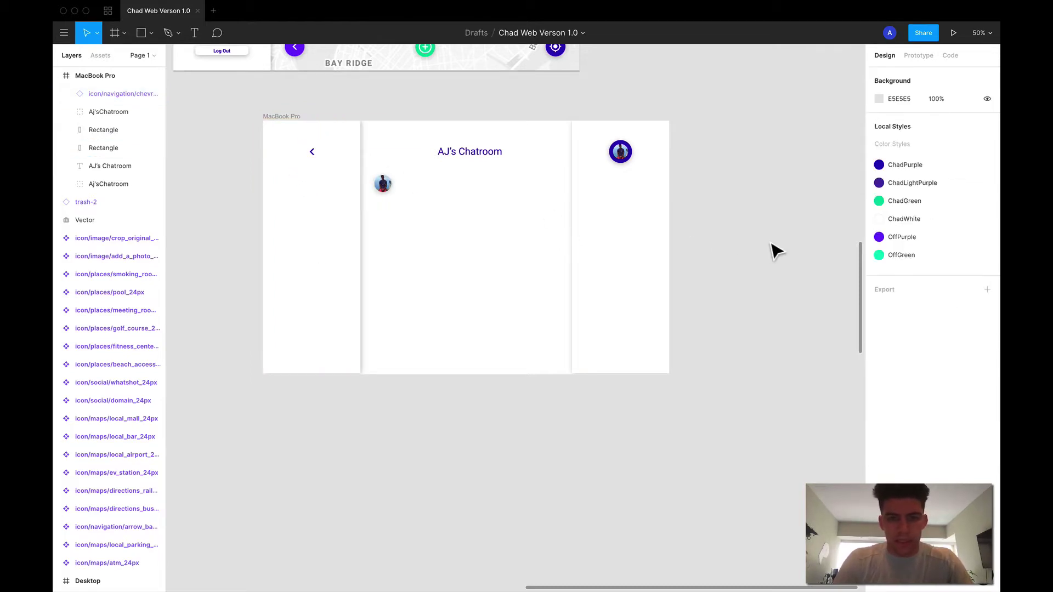
{"action": "scroll", "coordinate": [773, 251], "scroll_direction": "left", "scroll_amount": 2}
{"action": "scroll", "coordinate": [773, 251], "scroll_direction": "down", "scroll_amount": 1}
{"action": "scroll", "coordinate": [774, 251], "scroll_direction": "up", "scroll_amount": 1}
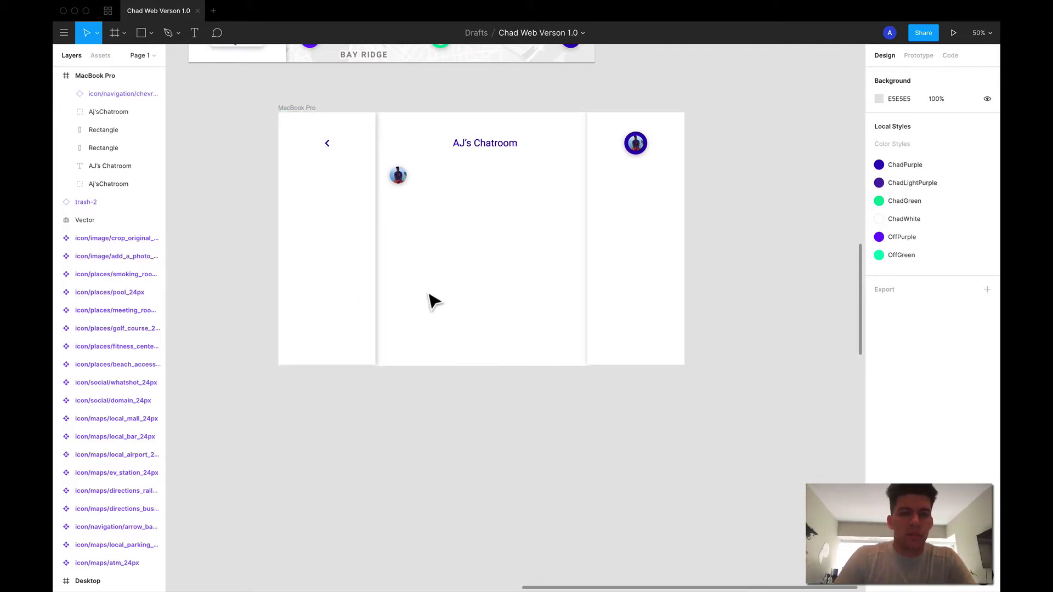
{"action": "scroll", "coordinate": [434, 301], "scroll_direction": "up", "scroll_amount": 5}
{"action": "scroll", "coordinate": [434, 301], "scroll_direction": "left", "scroll_amount": 2}
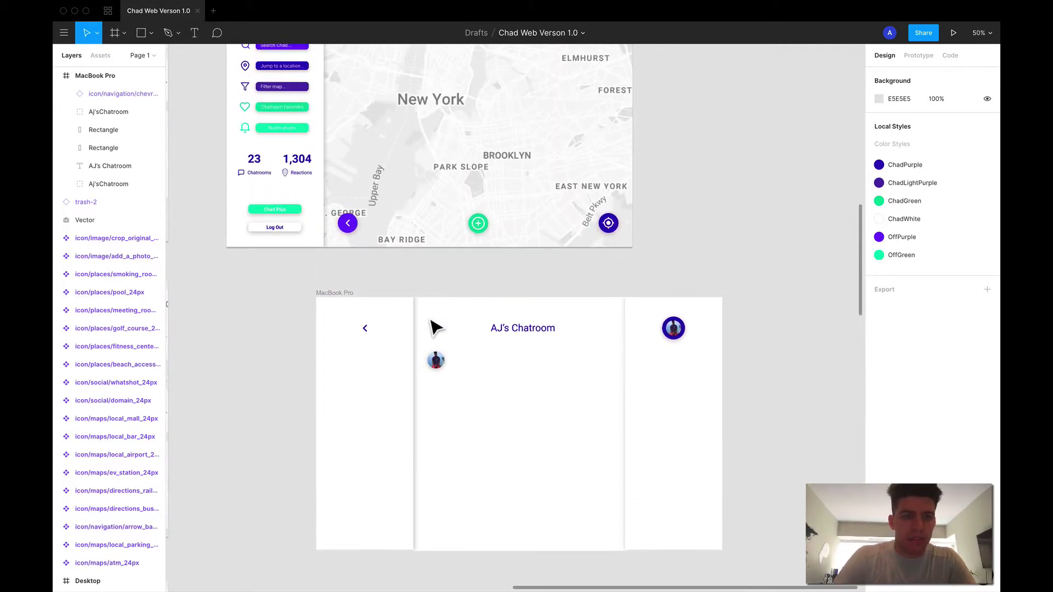
{"action": "scroll", "coordinate": [406, 367], "scroll_direction": "down", "scroll_amount": 4}
{"action": "scroll", "coordinate": [406, 367], "scroll_direction": "left", "scroll_amount": 4}
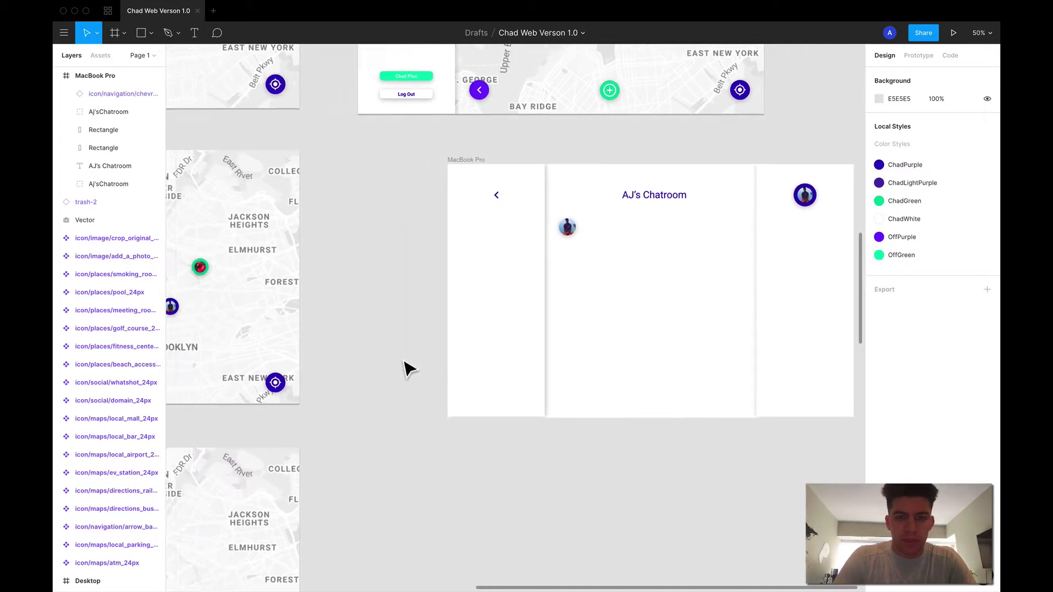
{"action": "scroll", "coordinate": [407, 367], "scroll_direction": "left", "scroll_amount": 10}
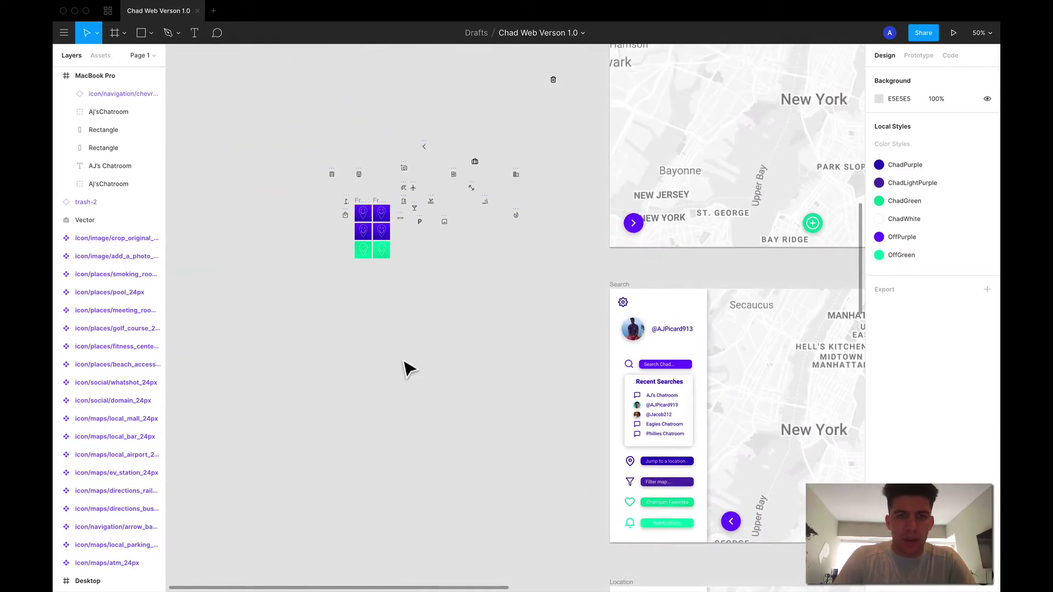
{"action": "scroll", "coordinate": [403, 351], "scroll_direction": "up", "scroll_amount": 1}
{"action": "scroll", "coordinate": [394, 306], "scroll_direction": "up", "scroll_amount": 1}
{"action": "scroll", "coordinate": [393, 306], "scroll_direction": "right", "scroll_amount": 1}
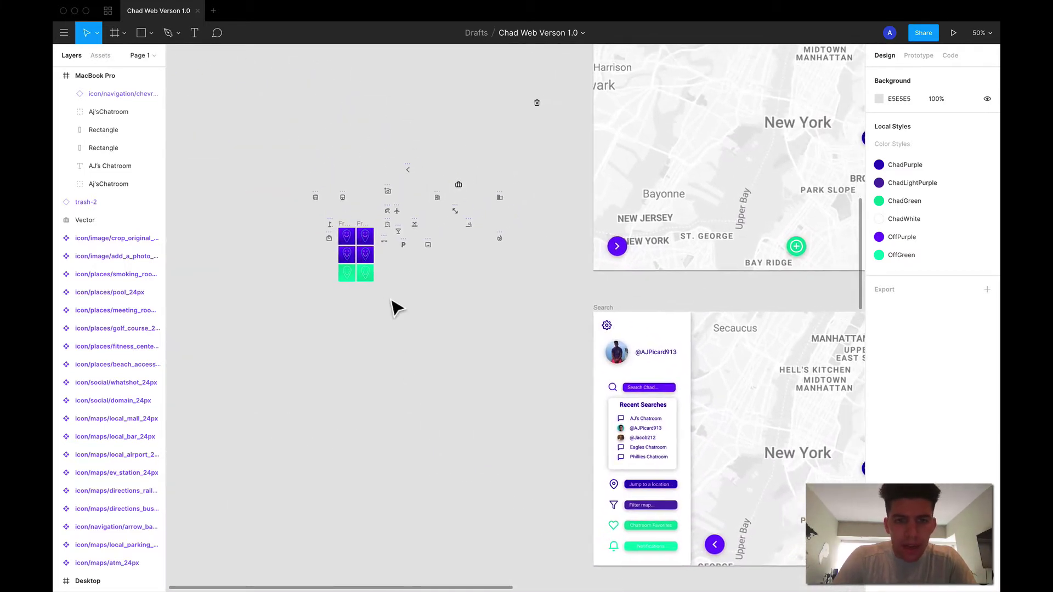
{"action": "scroll", "coordinate": [394, 308], "scroll_direction": "down", "scroll_amount": 15}
{"action": "scroll", "coordinate": [393, 307], "scroll_direction": "right", "scroll_amount": 10}
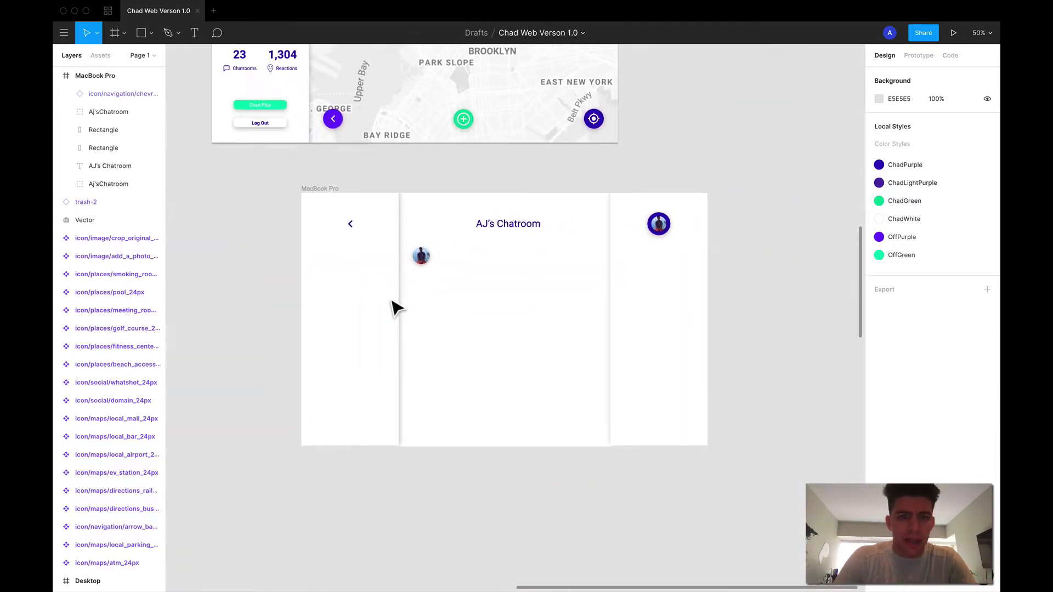
{"action": "key", "text": "ctrl+Right"}
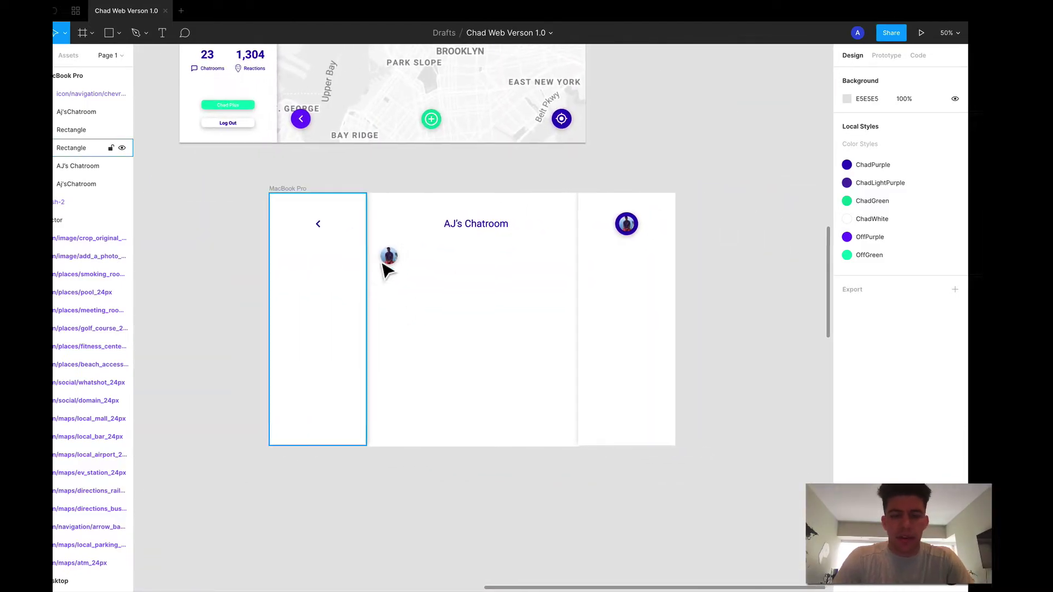
Step: Flip through the full-screen spaces to reach Chrome with the Figma tabs
{"action": "key", "text": "ctrl+Right"}
{"action": "key", "text": "ctrl+Left"}
{"action": "key", "text": "ctrl+Right"}
{"action": "key", "text": "ctrl+Right"}
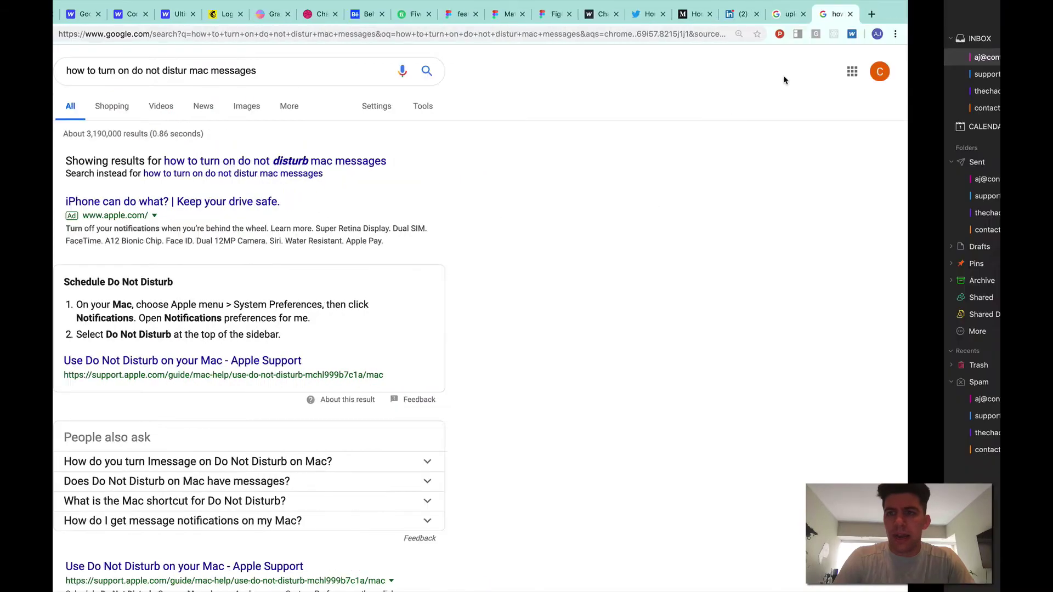
{"action": "key", "text": "ctrl+Right"}
{"action": "key", "text": "ctrl+Right"}
{"action": "key", "text": "ctrl+Right"}
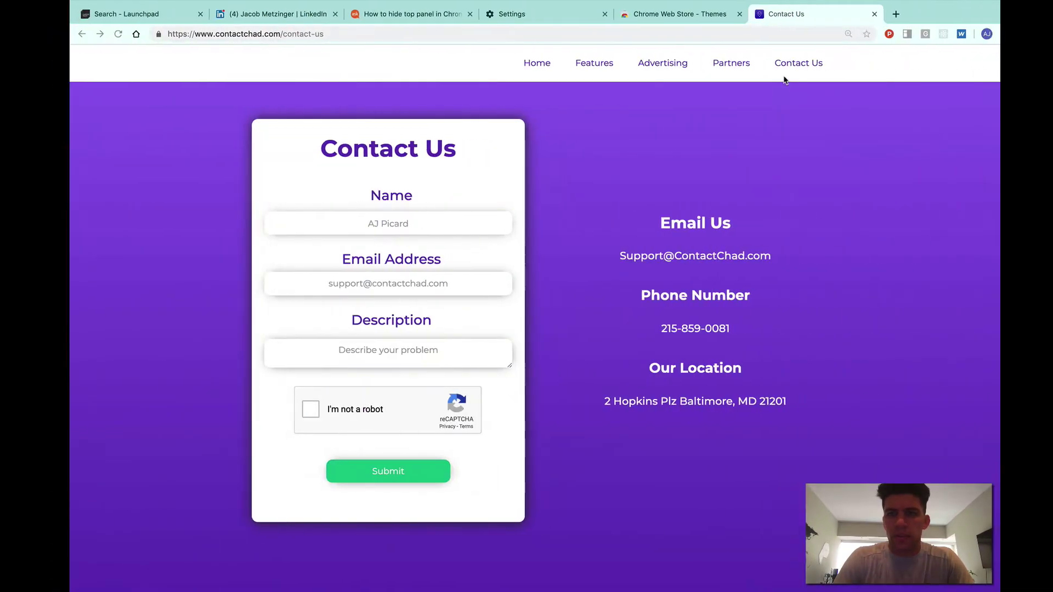
{"action": "key", "text": "ctrl+Right"}
{"action": "key", "text": "ctrl+Right"}
{"action": "key", "text": "ctrl+Right"}
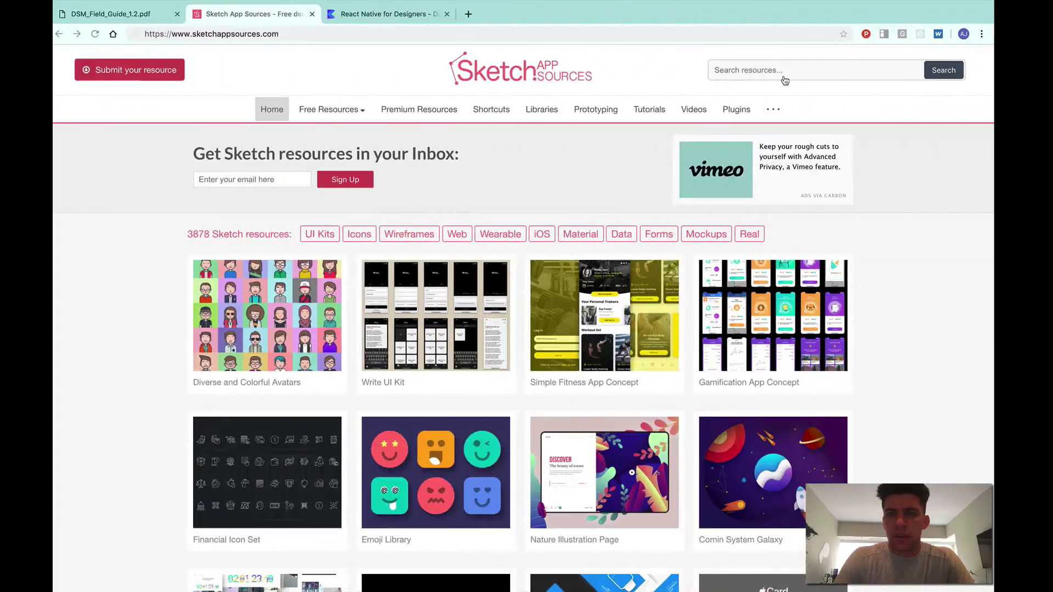
{"action": "key", "text": "ctrl+Left"}
{"action": "key", "text": "ctrl+Left"}
{"action": "key", "text": "ctrl+Left"}
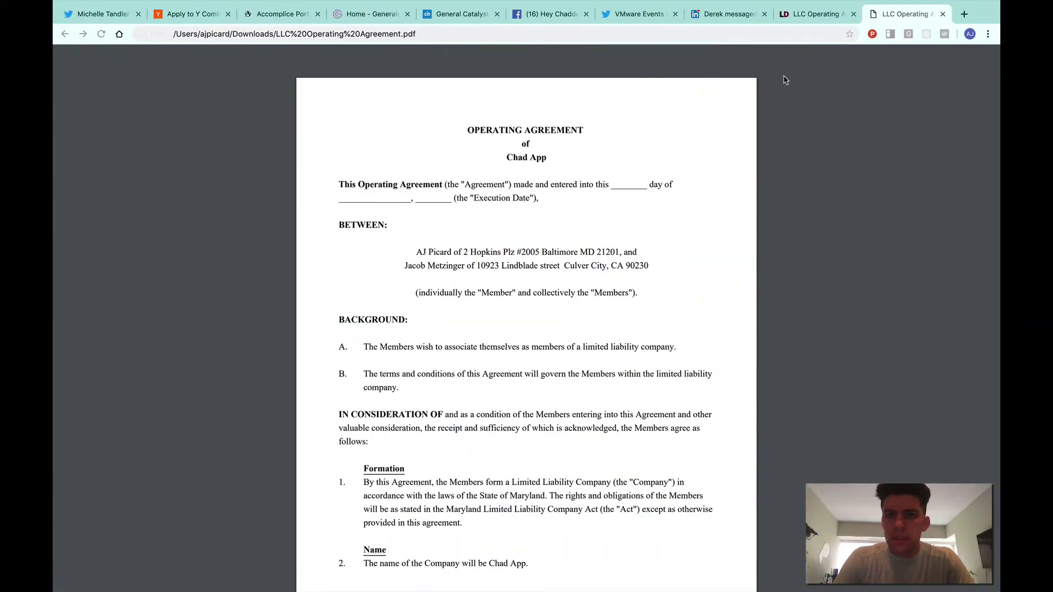
{"action": "key", "text": "ctrl+Left"}
{"action": "key", "text": "ctrl+Left"}
{"action": "key", "text": "ctrl+Left"}
{"action": "key", "text": "ctrl+Left"}
{"action": "key", "text": "ctrl+Left"}
{"action": "key", "text": "ctrl+Left"}
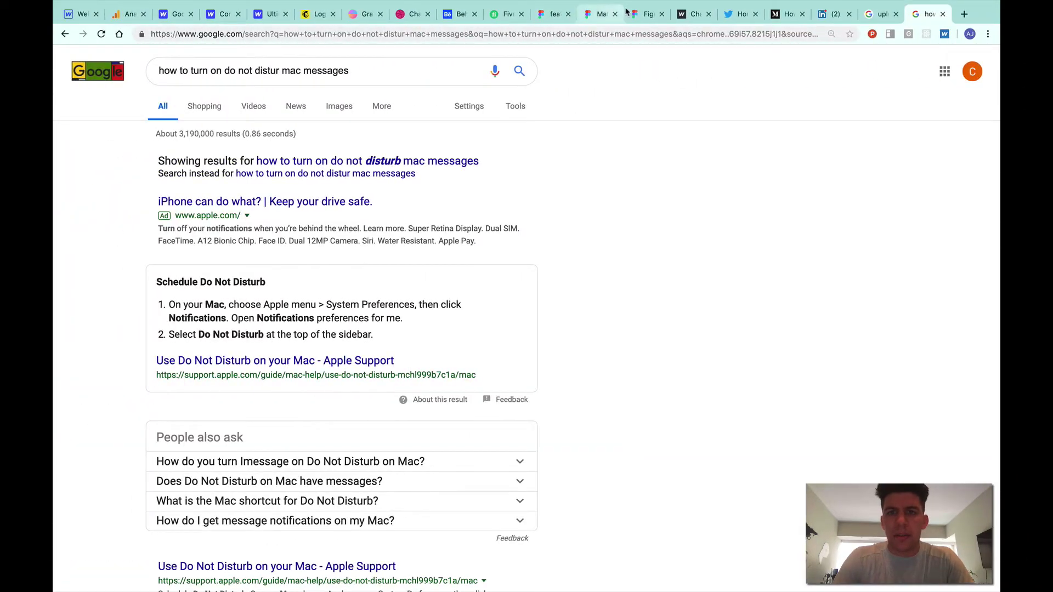
Step: Drag the feather icons Figma tab out into its own browser window
{"action": "left_click", "coordinate": [647, 14]}
{"action": "left_click", "coordinate": [601, 14]}
{"action": "left_click_drag", "start_coordinate": [555, 17], "coordinate": [549, 82]}
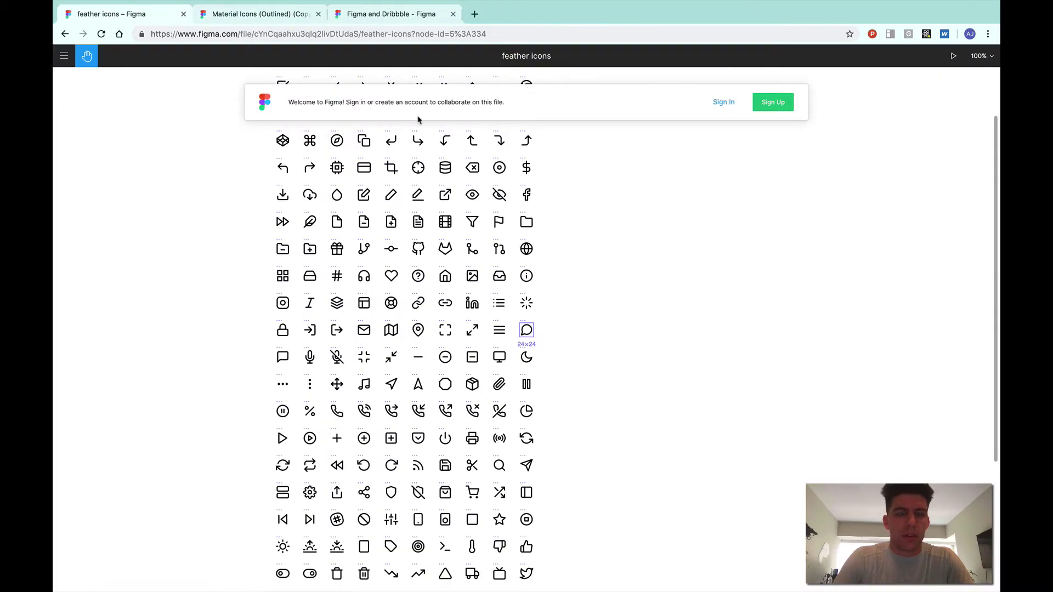
Step: Return to the feather icons window, scroll the icon grid, and click Sign In on the banner
{"action": "key", "text": "ctrl+Left"}
{"action": "key", "text": "ctrl+Right"}
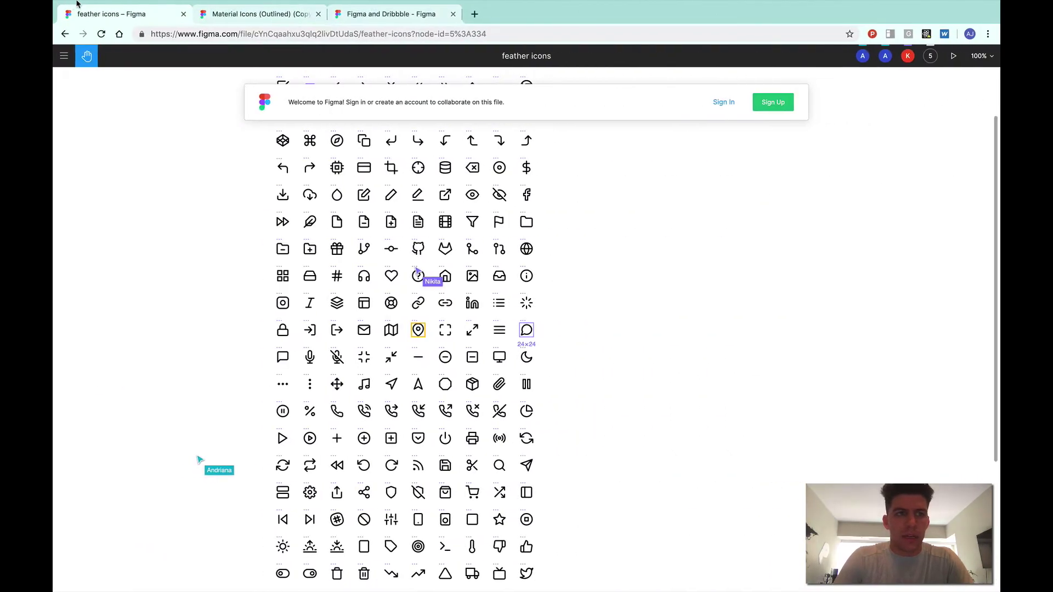
{"action": "mouse_move", "coordinate": [65, 5]}
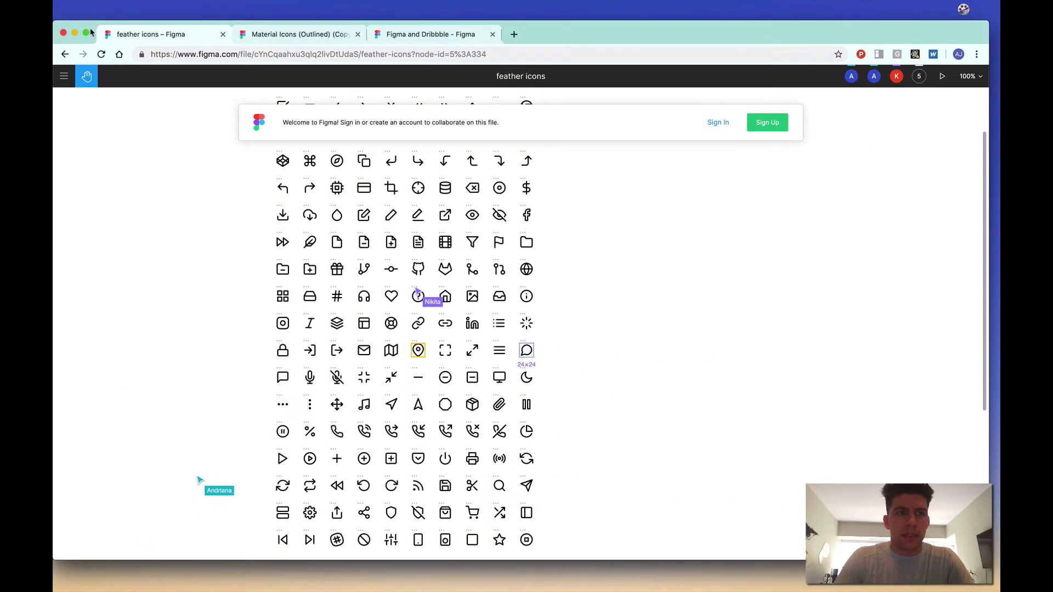
{"action": "key", "text": "ctrl+Right"}
{"action": "key", "text": "ctrl+Right"}
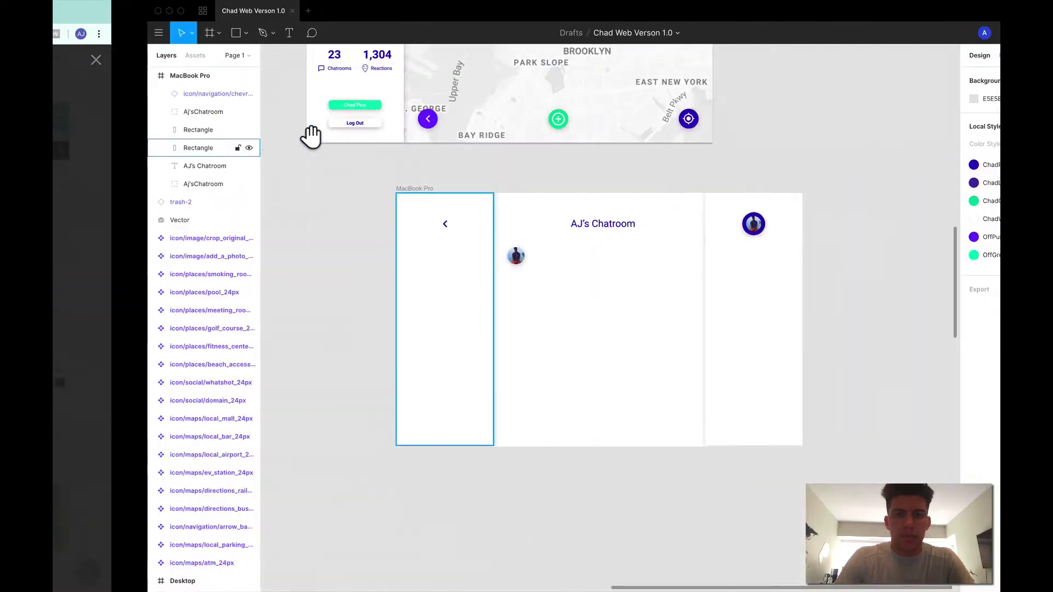
{"action": "key", "text": "ctrl+Left"}
{"action": "key", "text": "ctrl+Left"}
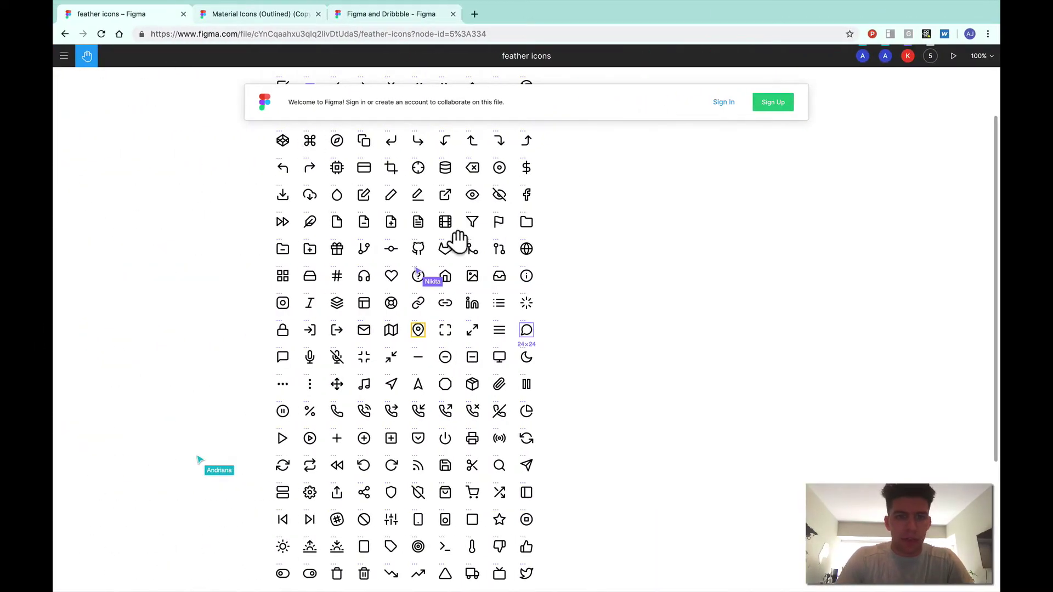
{"action": "scroll", "coordinate": [636, 237], "scroll_direction": "down", "scroll_amount": 2}
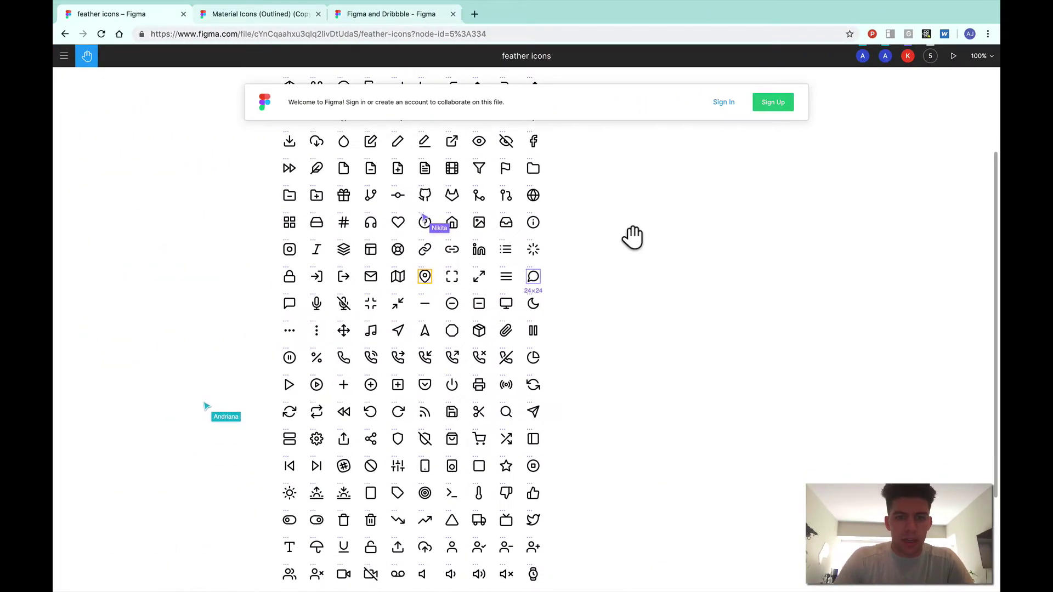
{"action": "left_click", "coordinate": [720, 104]}
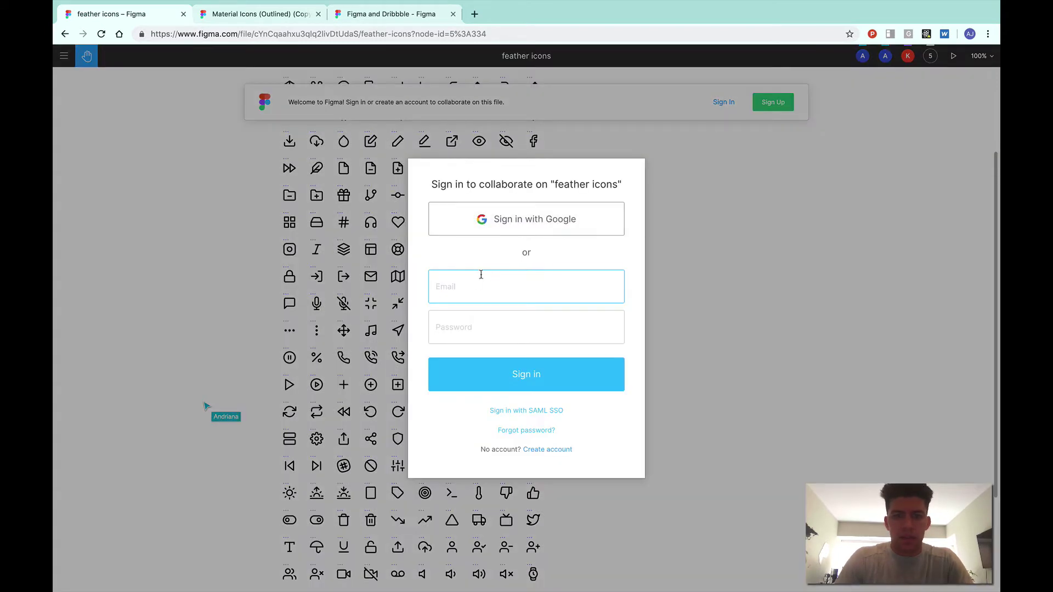
Step: Sign in with a Google account and grant Principle access to the Figma account
{"action": "left_click", "coordinate": [501, 219]}
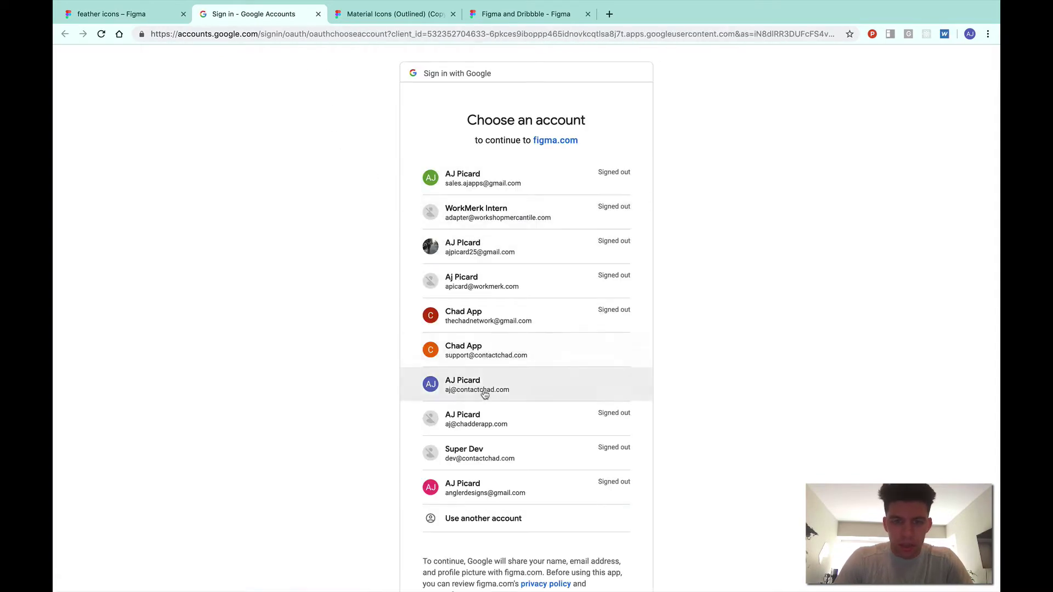
{"action": "left_click", "coordinate": [483, 384]}
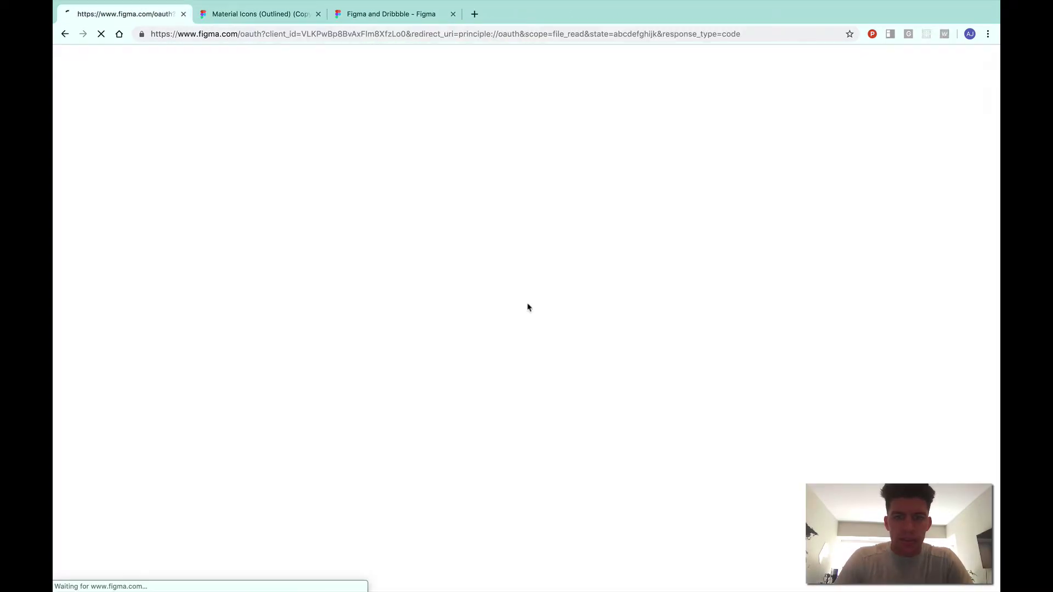
{"action": "left_click", "coordinate": [529, 285]}
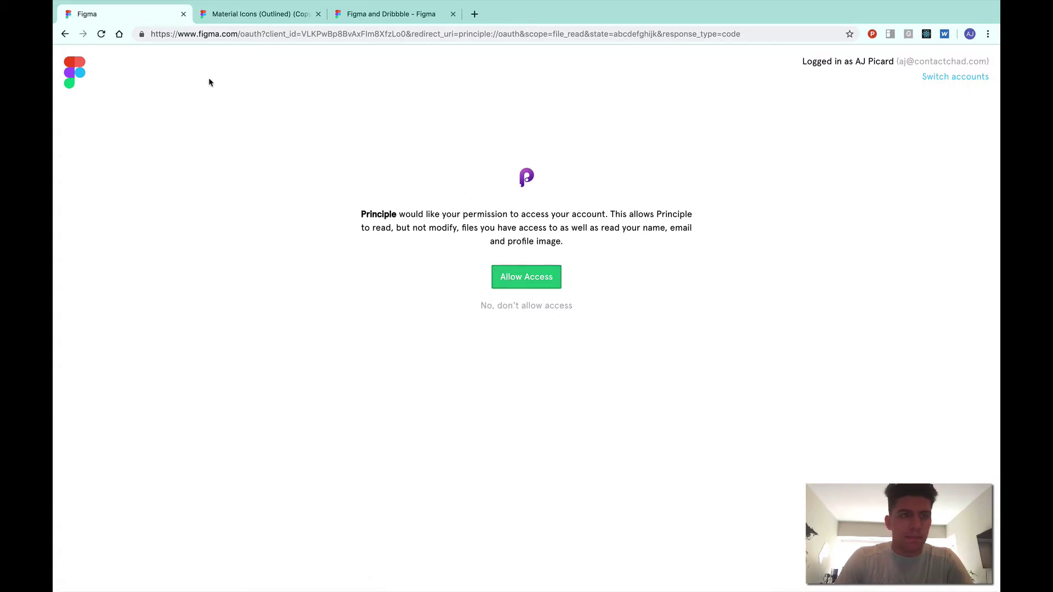
Step: Close the authorization page and scroll around the Material Icons file
{"action": "left_click", "coordinate": [183, 14]}
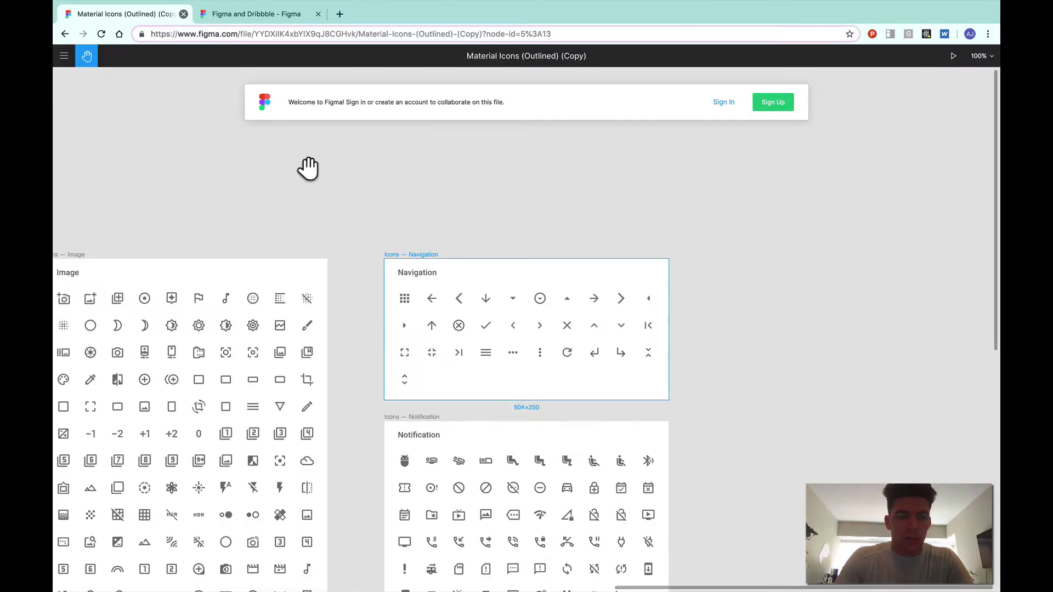
{"action": "scroll", "coordinate": [308, 165], "scroll_direction": "down", "scroll_amount": 2}
{"action": "scroll", "coordinate": [307, 165], "scroll_direction": "left", "scroll_amount": 2}
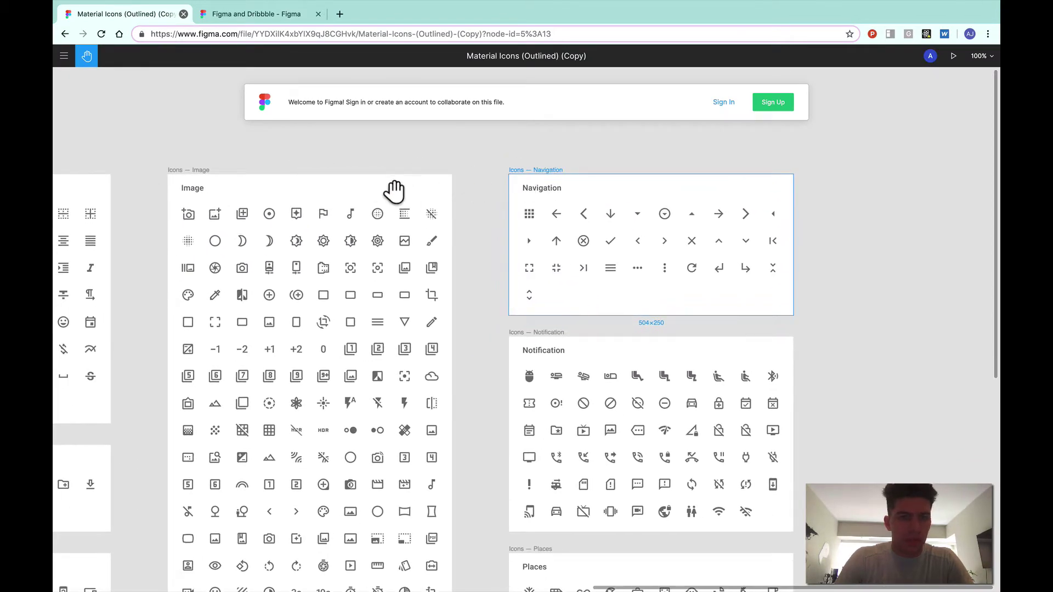
{"action": "scroll", "coordinate": [382, 190], "scroll_direction": "down", "scroll_amount": 3}
{"action": "scroll", "coordinate": [383, 189], "scroll_direction": "left", "scroll_amount": 2}
{"action": "scroll", "coordinate": [382, 189], "scroll_direction": "down", "scroll_amount": 1}
{"action": "scroll", "coordinate": [383, 189], "scroll_direction": "right", "scroll_amount": 2}
{"action": "scroll", "coordinate": [383, 189], "scroll_direction": "up", "scroll_amount": 2}
{"action": "scroll", "coordinate": [382, 189], "scroll_direction": "down", "scroll_amount": 2}
{"action": "scroll", "coordinate": [383, 189], "scroll_direction": "left", "scroll_amount": 1}
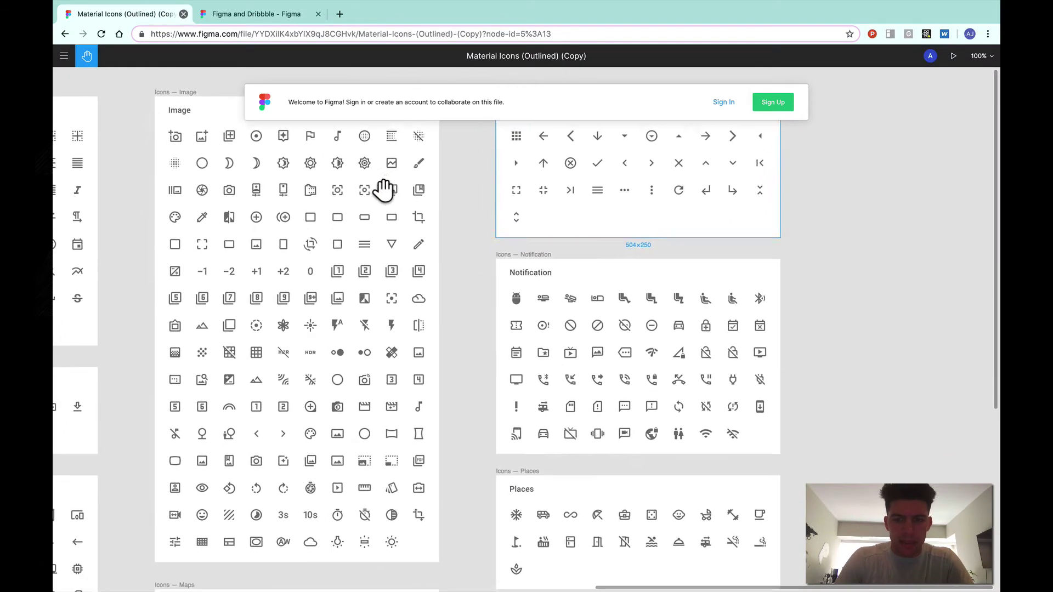
{"action": "scroll", "coordinate": [383, 189], "scroll_direction": "down", "scroll_amount": 2}
{"action": "scroll", "coordinate": [383, 189], "scroll_direction": "left", "scroll_amount": 2}
{"action": "scroll", "coordinate": [383, 189], "scroll_direction": "up", "scroll_amount": 3}
{"action": "scroll", "coordinate": [383, 190], "scroll_direction": "left", "scroll_amount": 1}
Step: Close the Figma and Dribbble help and Recent Files tabs, reopening the authorization page
{"action": "left_click", "coordinate": [225, 15]}
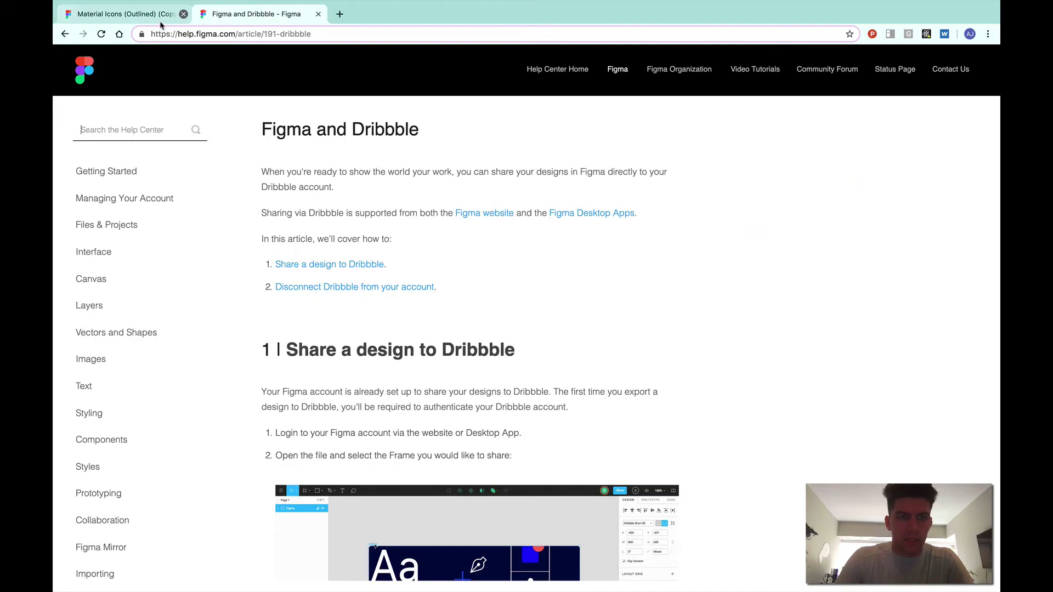
{"action": "left_click", "coordinate": [318, 15]}
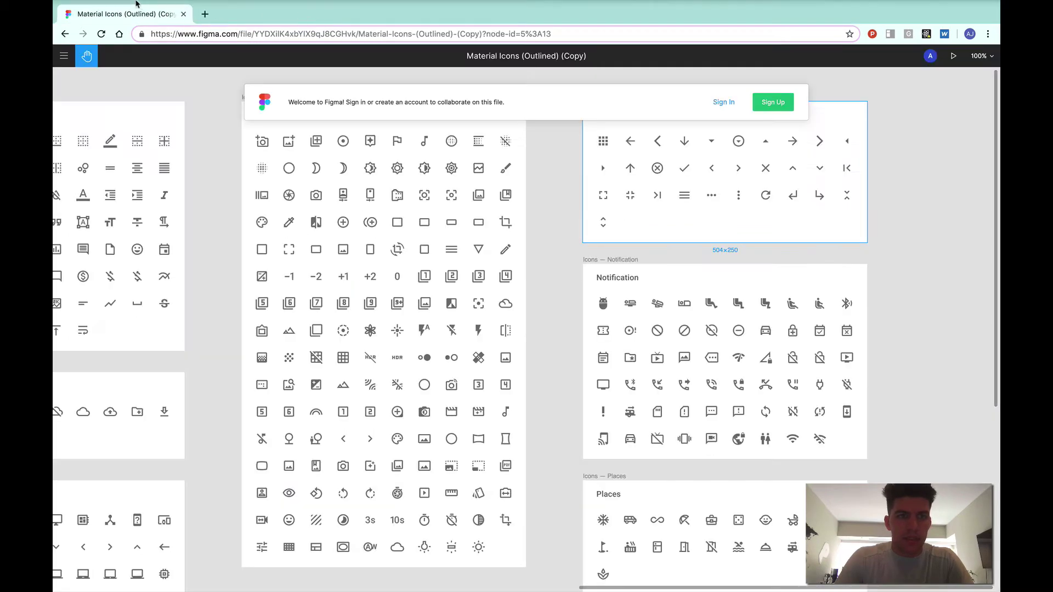
{"action": "left_click", "coordinate": [132, 5]}
{"action": "left_click", "coordinate": [142, 52]}
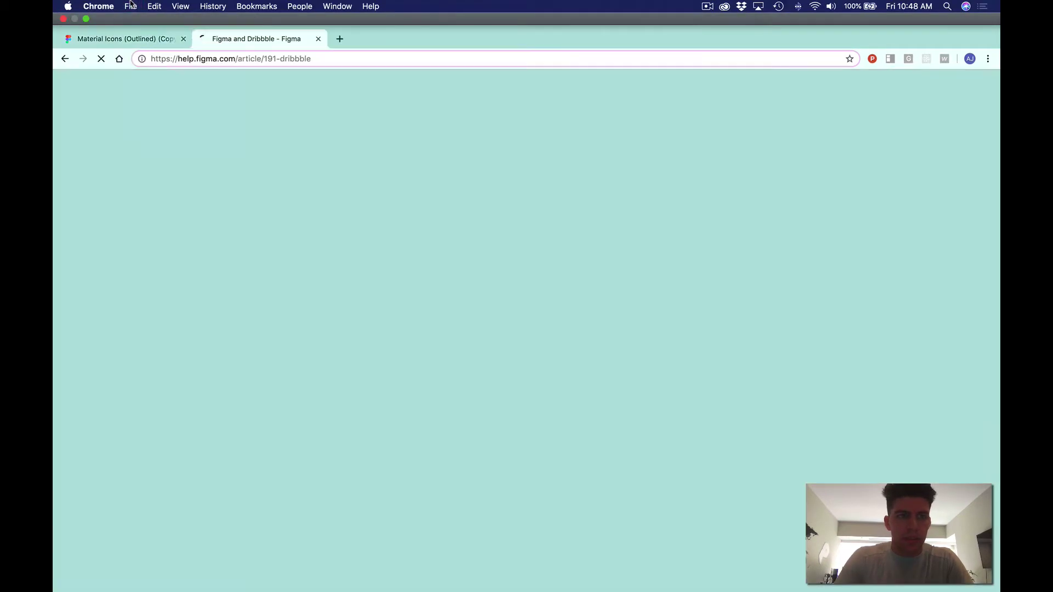
{"action": "key", "text": "super+shift+t"}
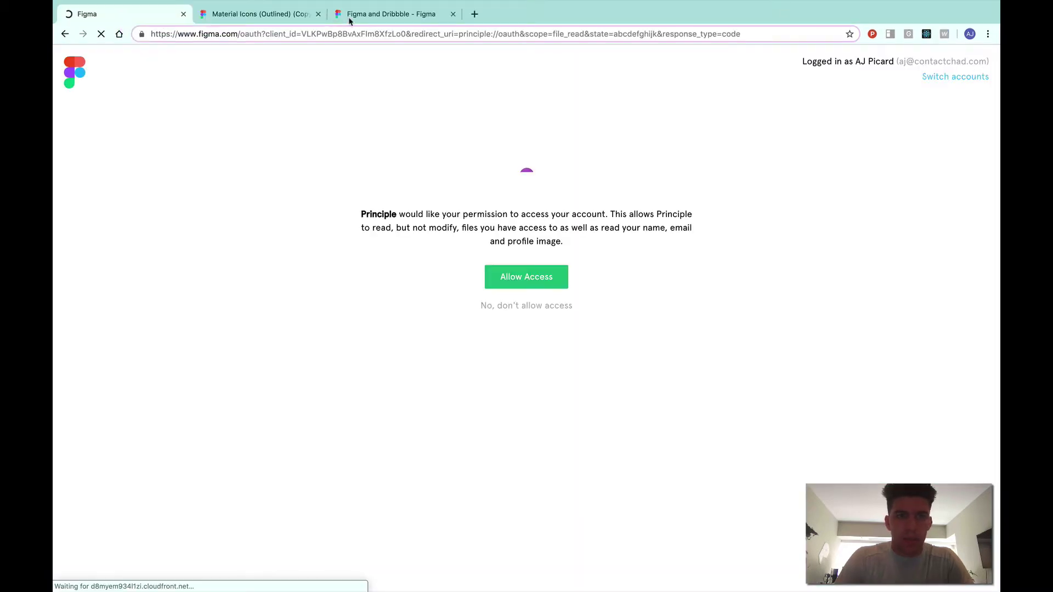
{"action": "left_click", "coordinate": [453, 15]}
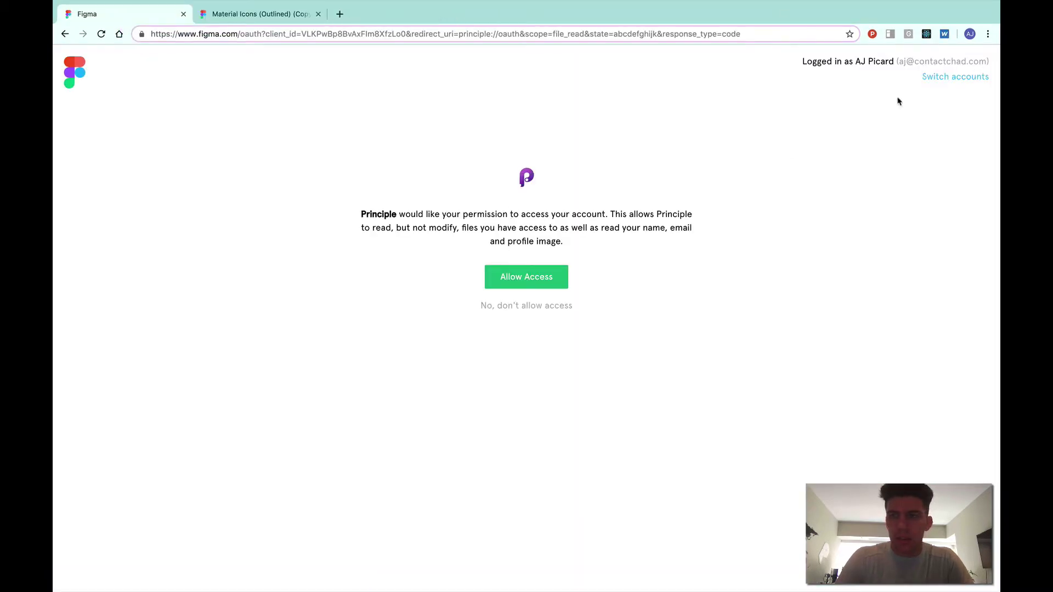
{"action": "left_click", "coordinate": [83, 80]}
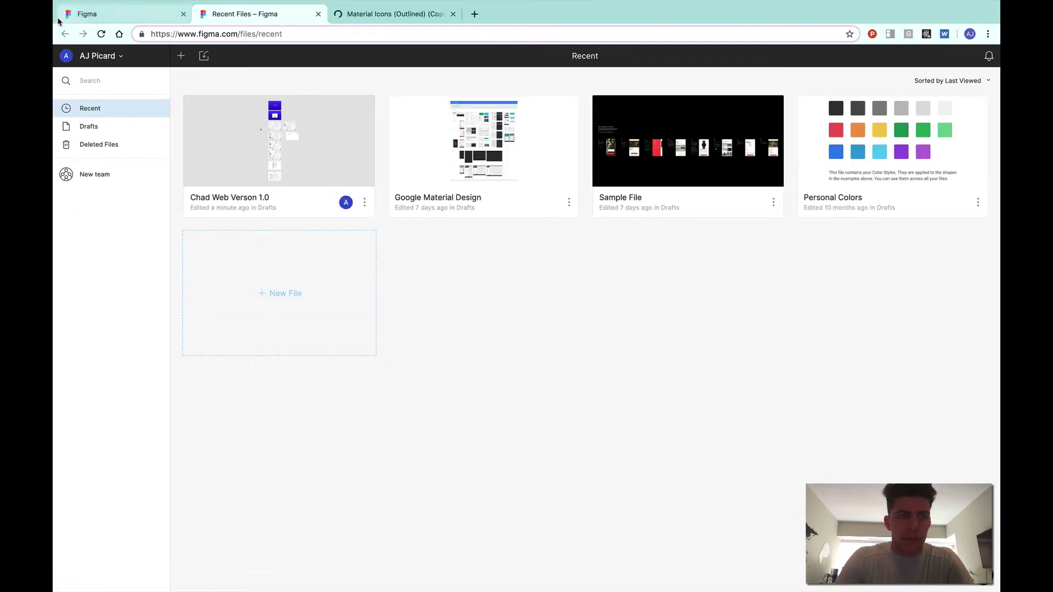
{"action": "left_click", "coordinate": [318, 13]}
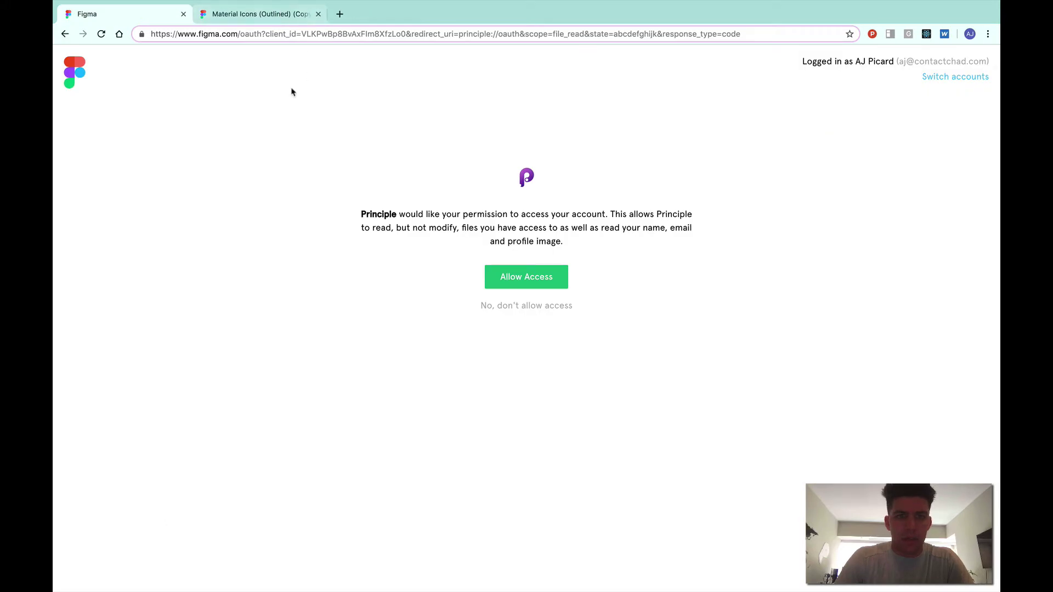
Step: Close the Principle authorization tab and zoom out to browse the Material Icons frames
{"action": "left_click", "coordinate": [183, 14]}
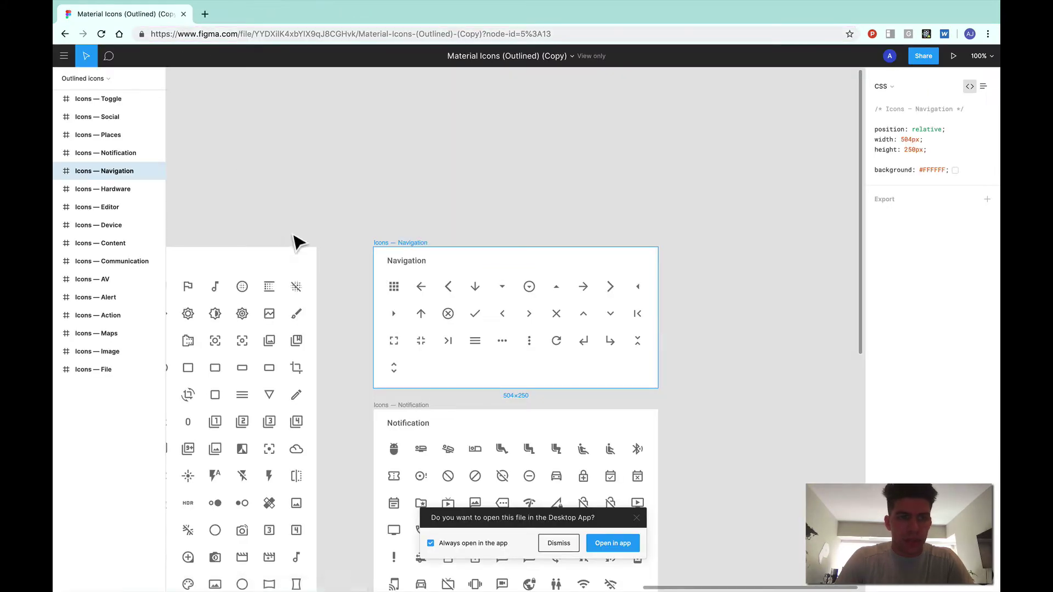
{"action": "scroll", "coordinate": [295, 236], "scroll_direction": "down", "scroll_amount": 2}
{"action": "scroll", "coordinate": [294, 236], "scroll_direction": "left", "scroll_amount": 3}
{"action": "scroll", "coordinate": [294, 235], "scroll_direction": "down", "scroll_amount": 3}
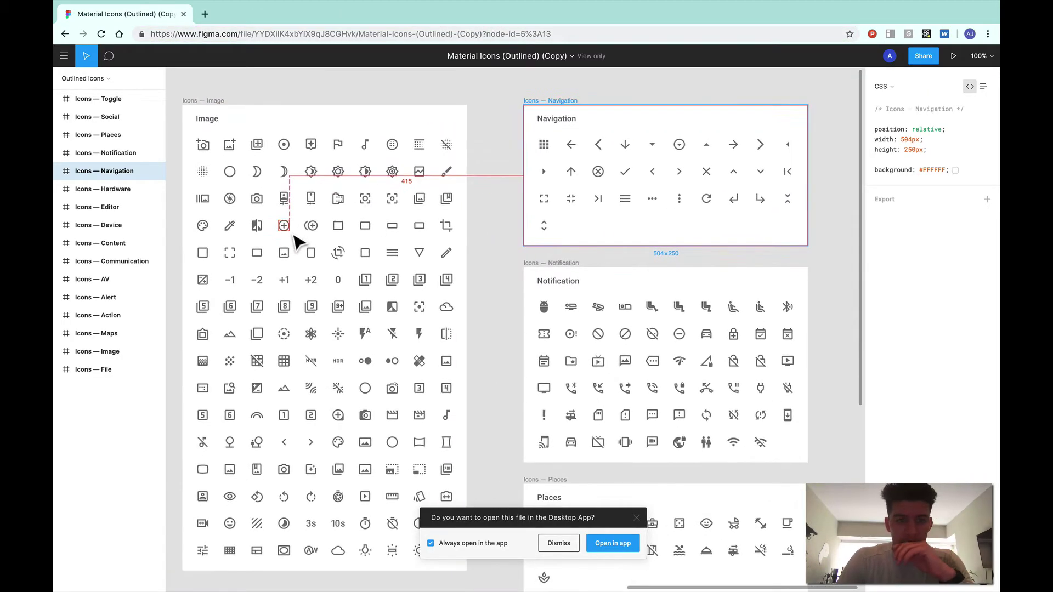
{"action": "scroll", "coordinate": [294, 236], "scroll_direction": "down", "scroll_amount": 5}
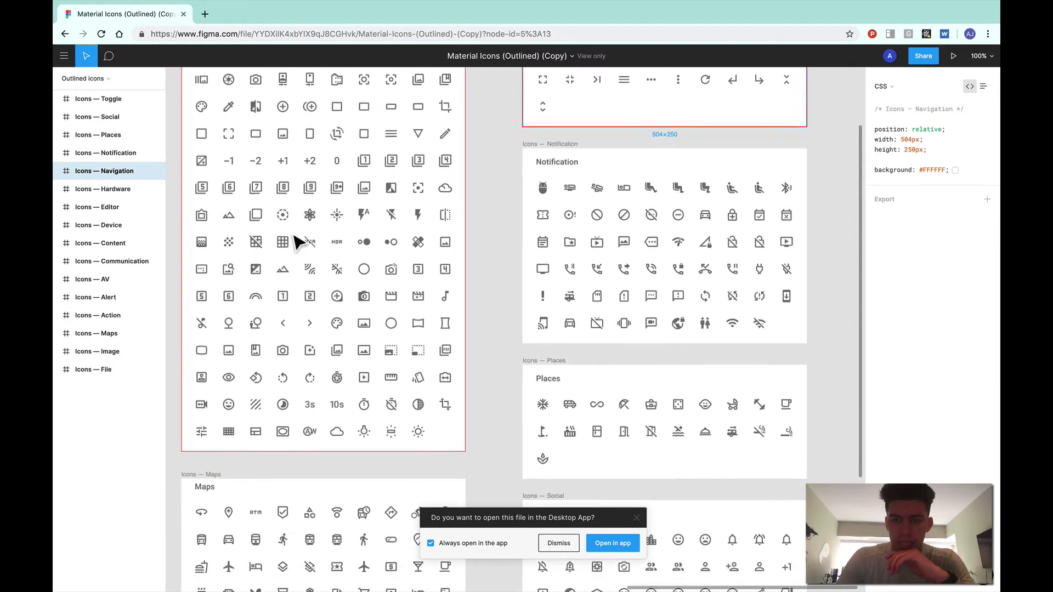
{"action": "scroll", "coordinate": [296, 242], "scroll_direction": "down", "scroll_amount": 1}
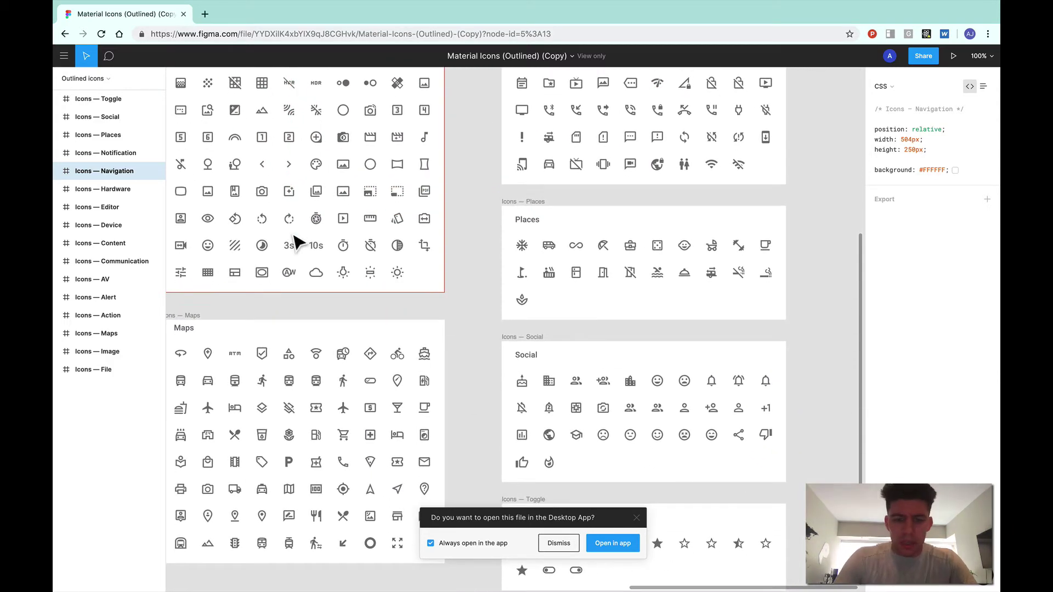
{"action": "key", "text": "super+minus"}
{"action": "scroll", "coordinate": [468, 406], "scroll_direction": "down", "scroll_amount": 1}
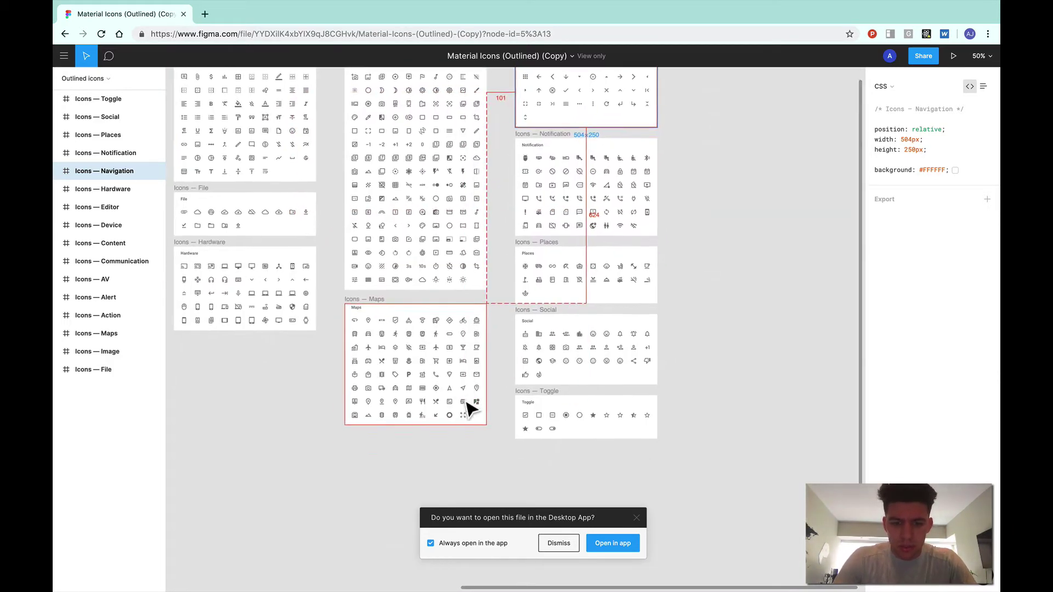
{"action": "scroll", "coordinate": [469, 407], "scroll_direction": "up", "scroll_amount": 2}
{"action": "scroll", "coordinate": [469, 407], "scroll_direction": "left", "scroll_amount": 1}
{"action": "scroll", "coordinate": [469, 408], "scroll_direction": "up", "scroll_amount": 1}
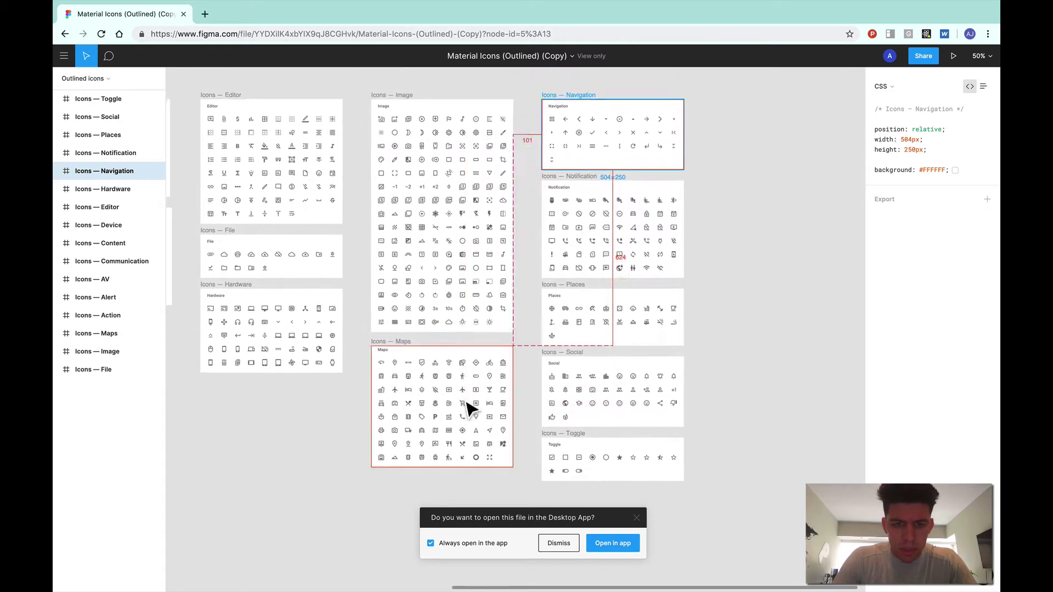
Step: Dismiss the desktop-app suggestion, zoom back to 100%, and switch to the Messenger - Redesign shot
{"action": "left_click", "coordinate": [636, 518]}
{"action": "key", "text": "super+equal"}
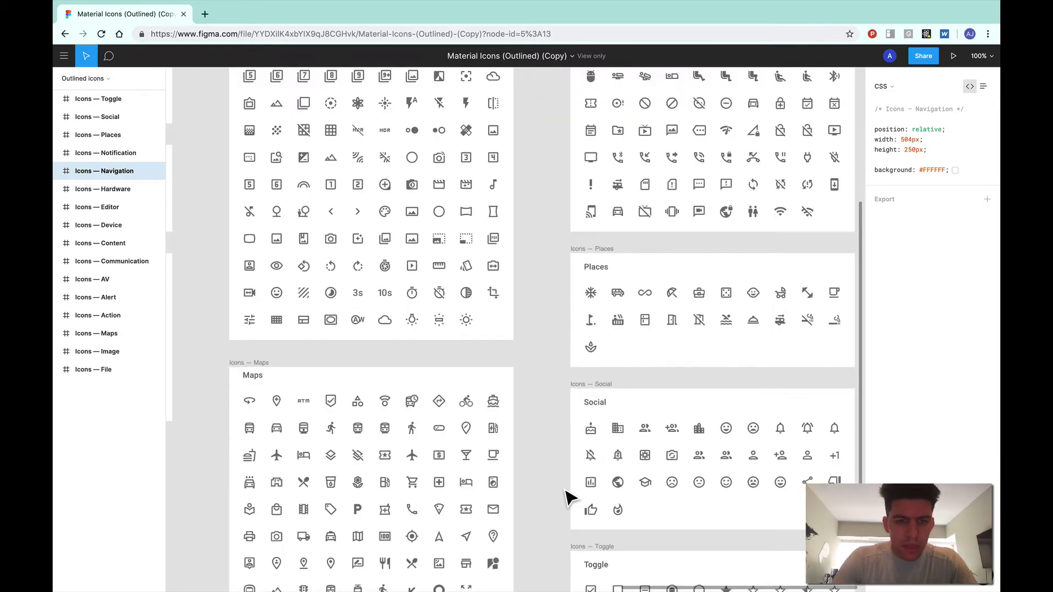
{"action": "scroll", "coordinate": [568, 496], "scroll_direction": "up", "scroll_amount": 5}
{"action": "scroll", "coordinate": [567, 497], "scroll_direction": "up", "scroll_amount": 6}
{"action": "scroll", "coordinate": [568, 496], "scroll_direction": "left", "scroll_amount": 7}
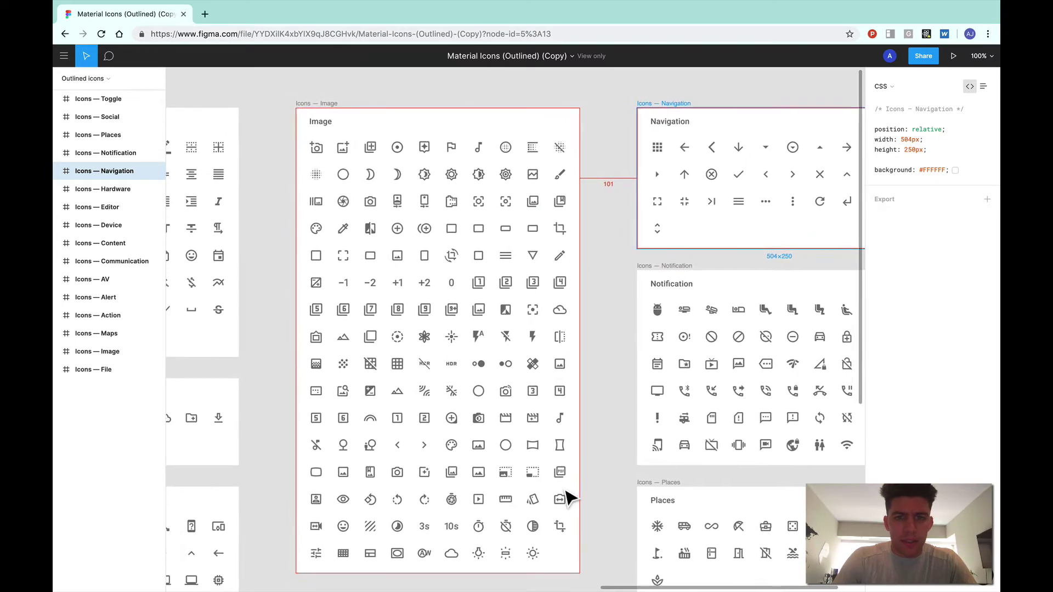
{"action": "scroll", "coordinate": [568, 497], "scroll_direction": "left", "scroll_amount": 10}
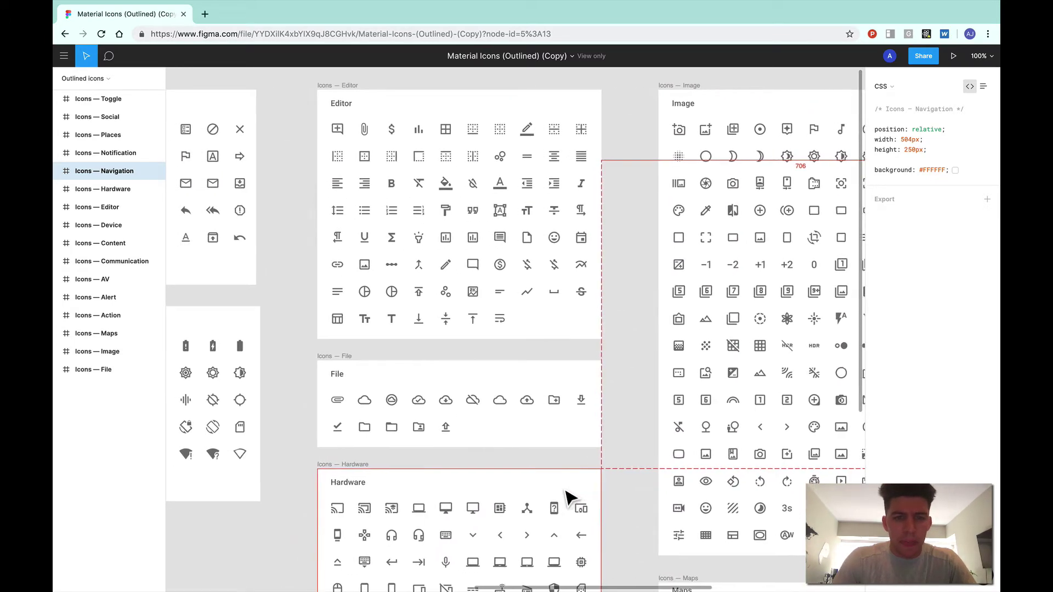
{"action": "scroll", "coordinate": [568, 496], "scroll_direction": "left", "scroll_amount": 10}
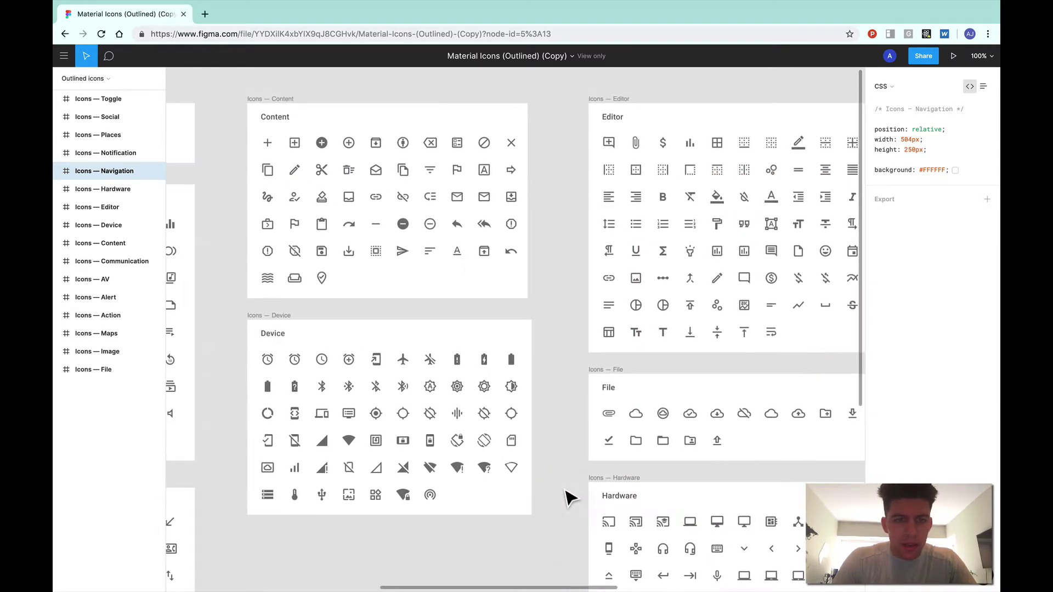
{"action": "scroll", "coordinate": [376, 298], "scroll_direction": "left", "scroll_amount": 1}
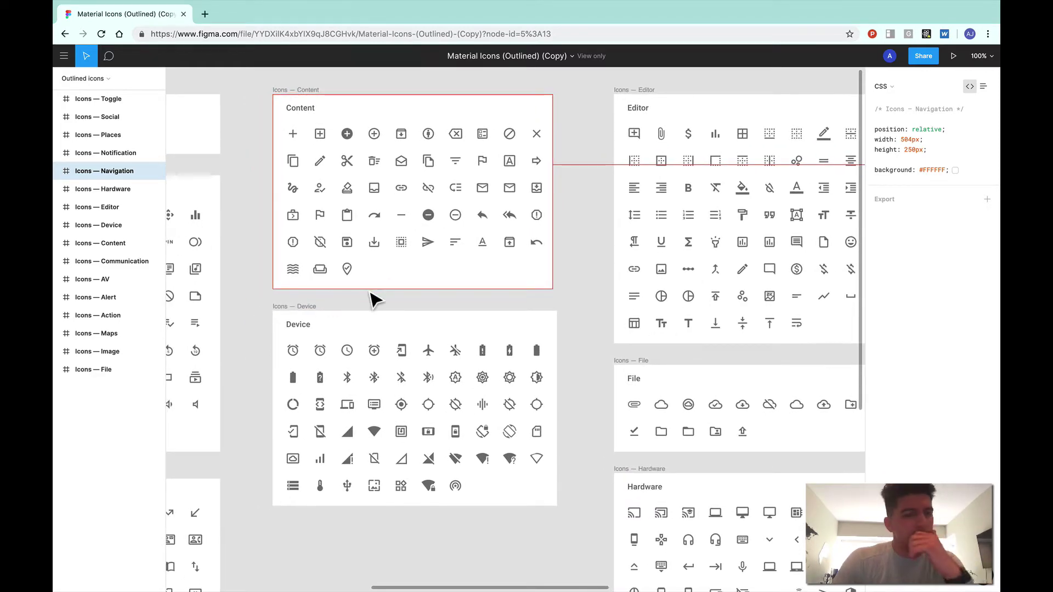
{"action": "key", "text": "ctrl+Right"}
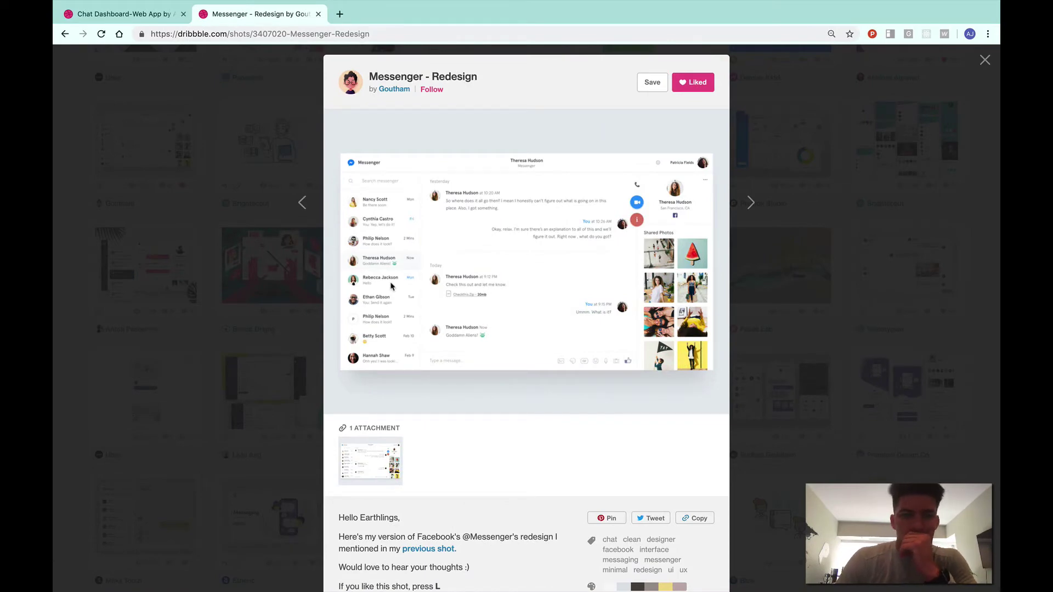
Step: Compare the Chat Dashboard-Web App shot with Messenger - Redesign, then return to the Figma chatroom
{"action": "key", "text": "ctrl+Left"}
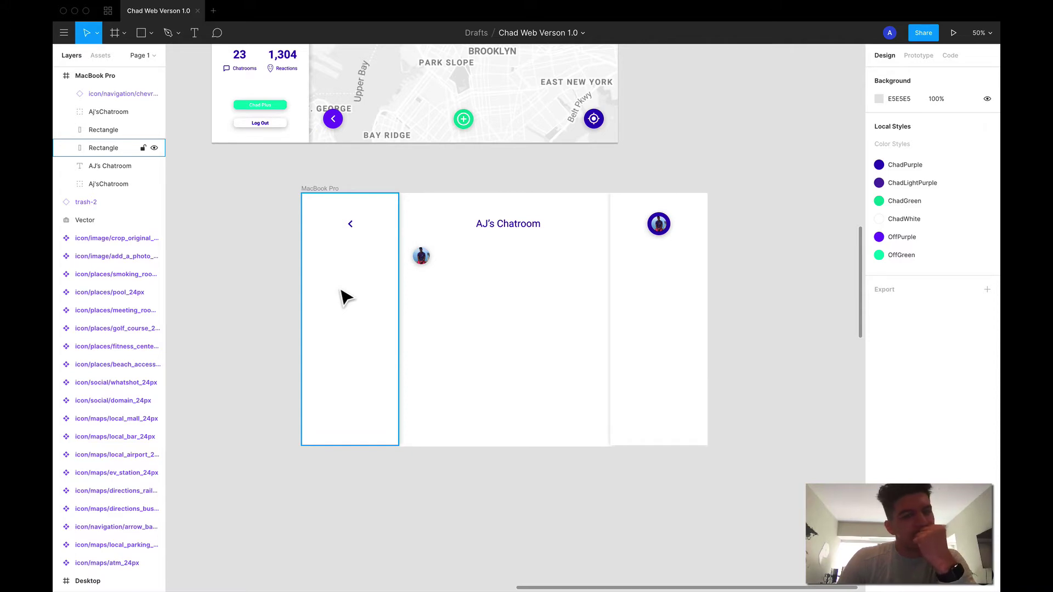
{"action": "key", "text": "ctrl+Left"}
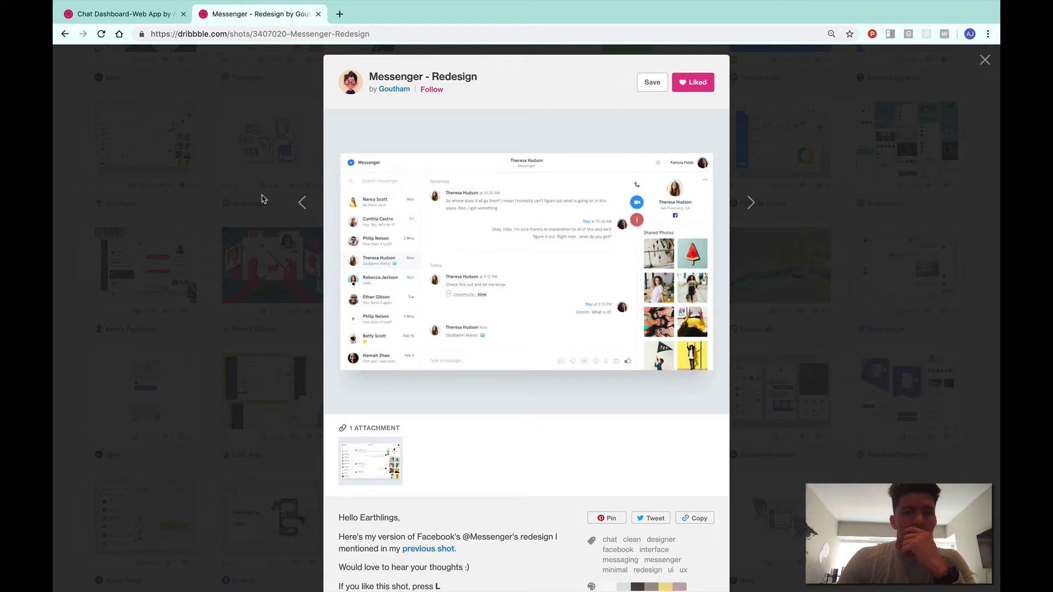
{"action": "left_click", "coordinate": [134, 11]}
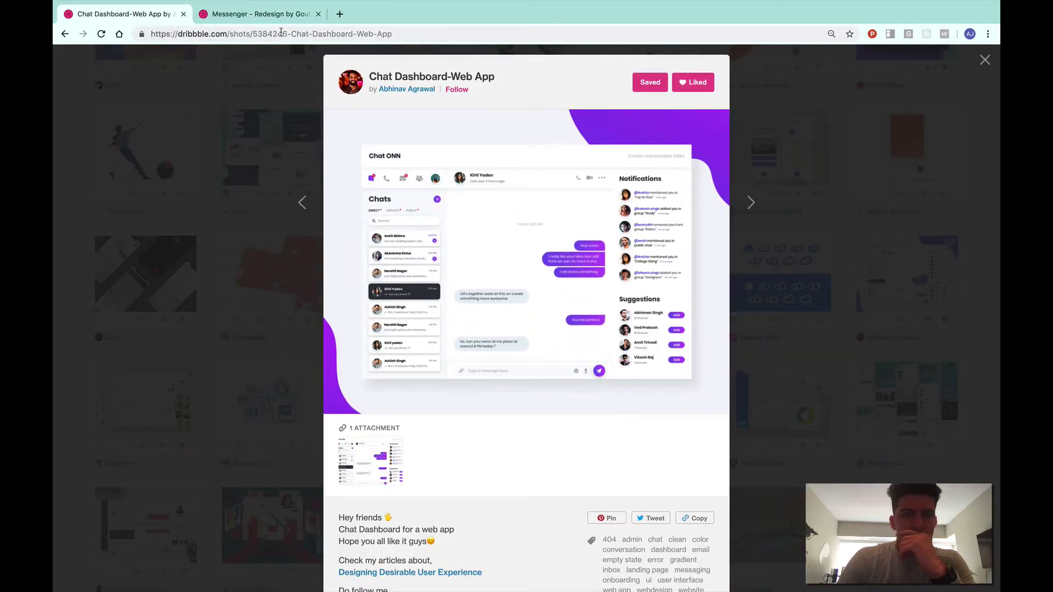
{"action": "left_click", "coordinate": [276, 16]}
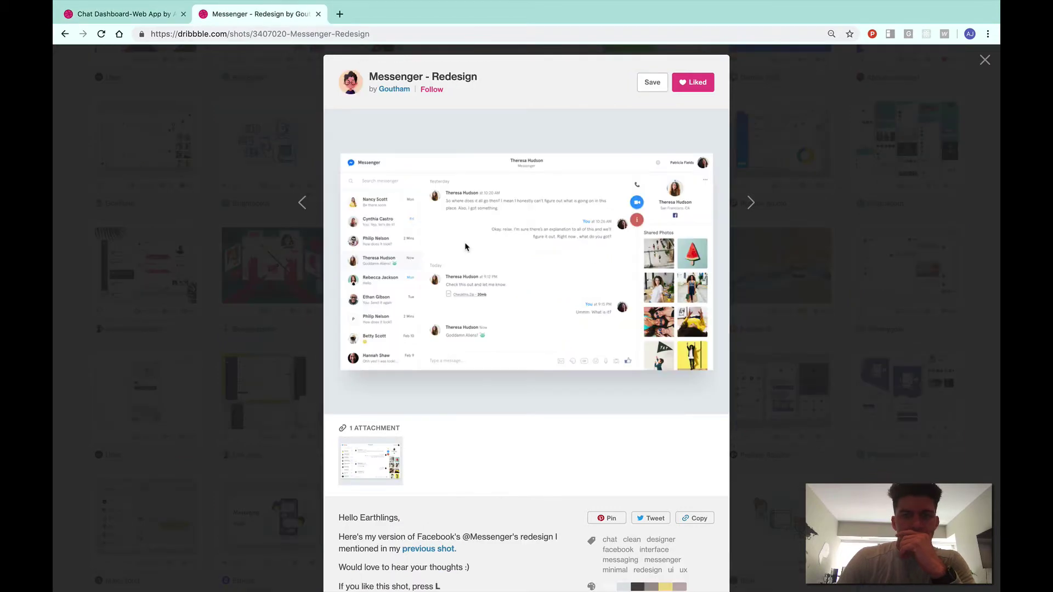
{"action": "key", "text": "ctrl+Right"}
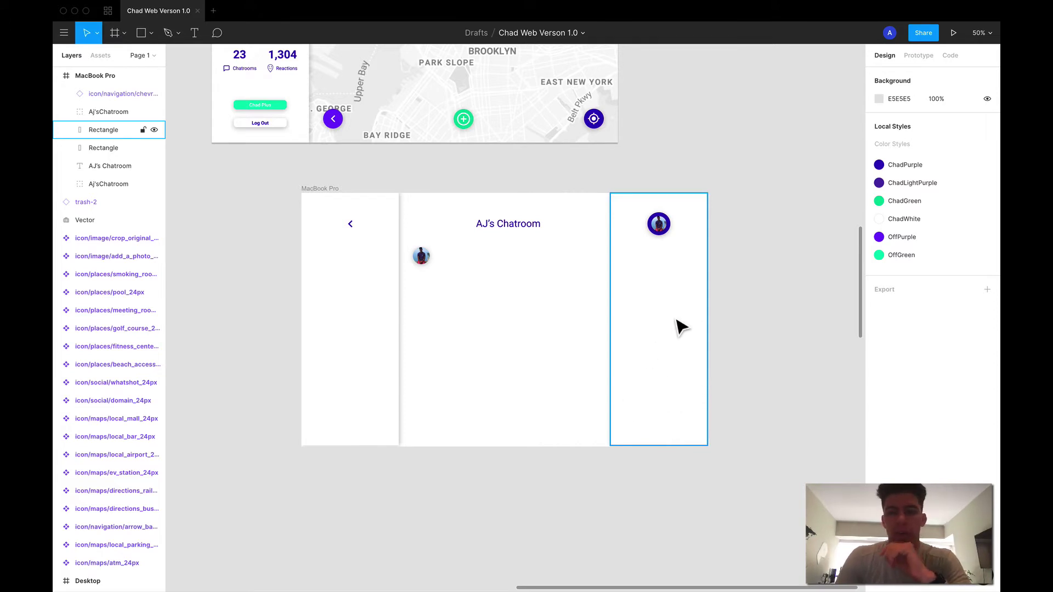
Step: Add an 'Activity' text label below the right-panel avatar at font size 25
{"action": "key", "text": "t"}
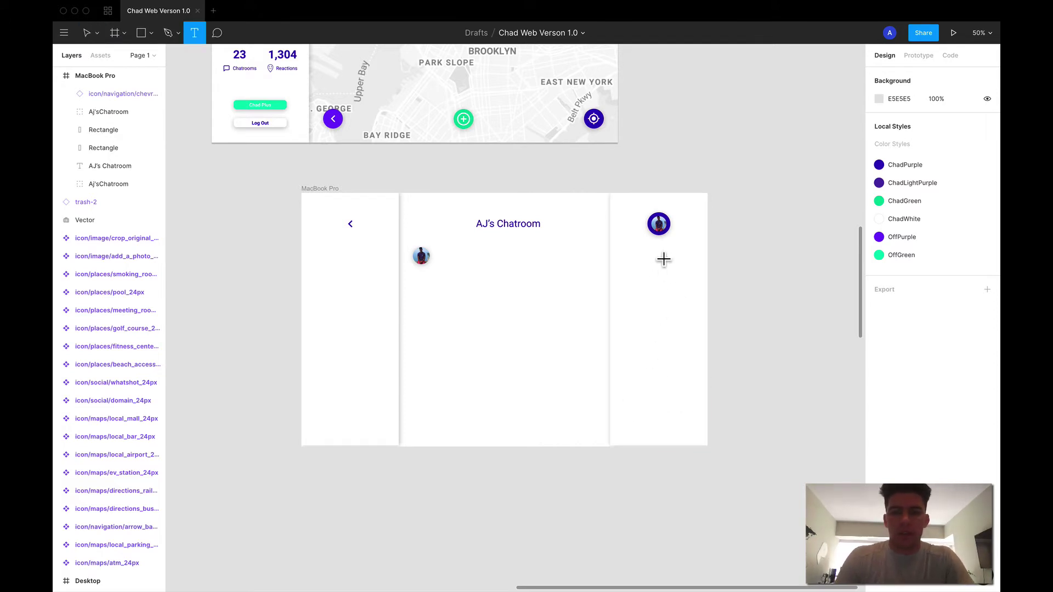
{"action": "left_click", "coordinate": [663, 259]}
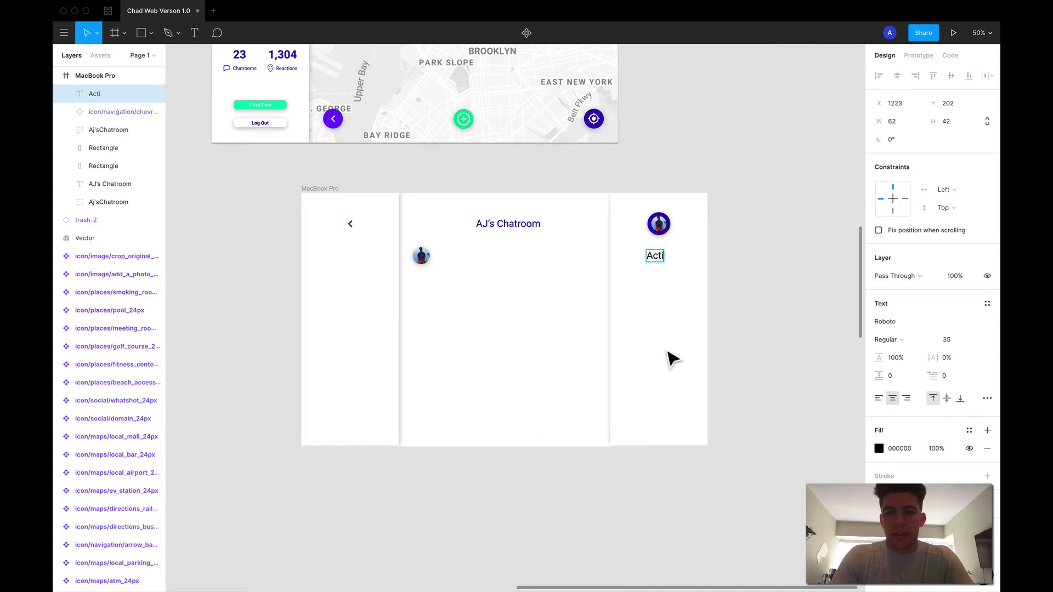
{"action": "type", "text": "Activity"}
{"action": "key", "text": "Escape"}
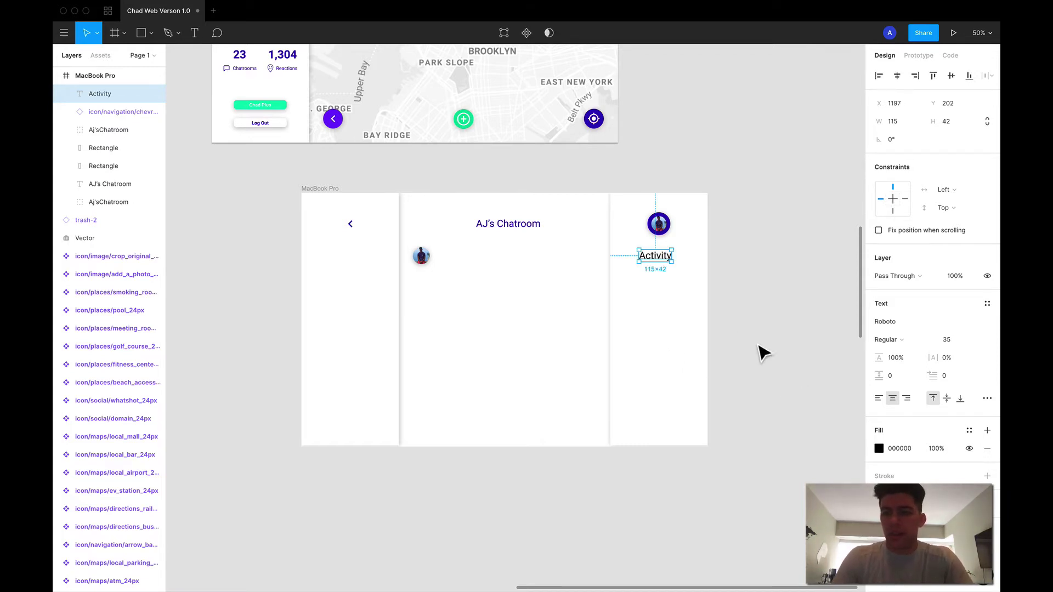
{"action": "left_click", "coordinate": [960, 343]}
{"action": "type", "text": "2"}
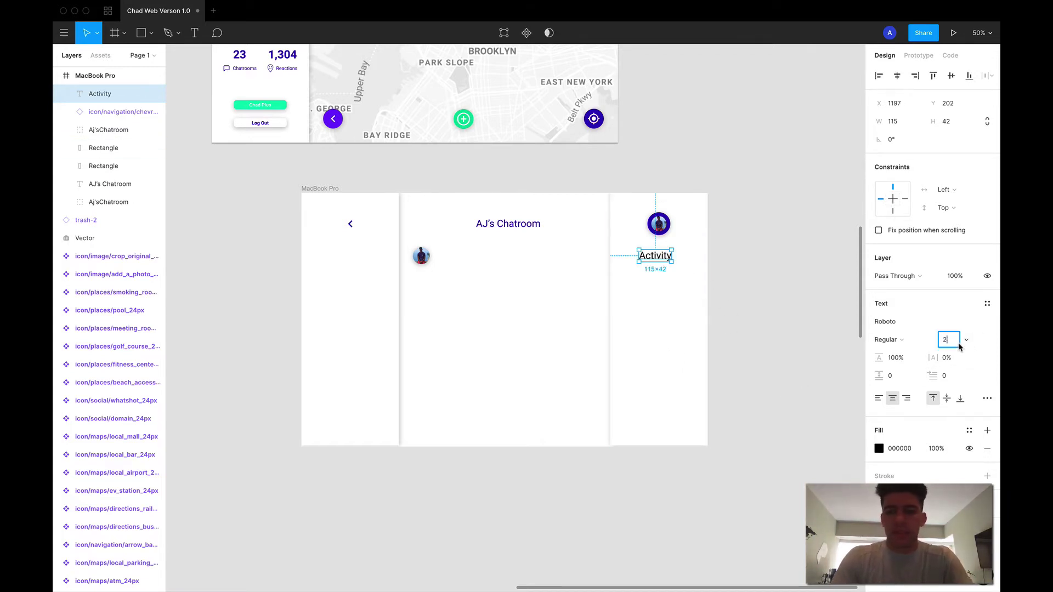
{"action": "type", "text": "5"}
{"action": "key", "text": "Return"}
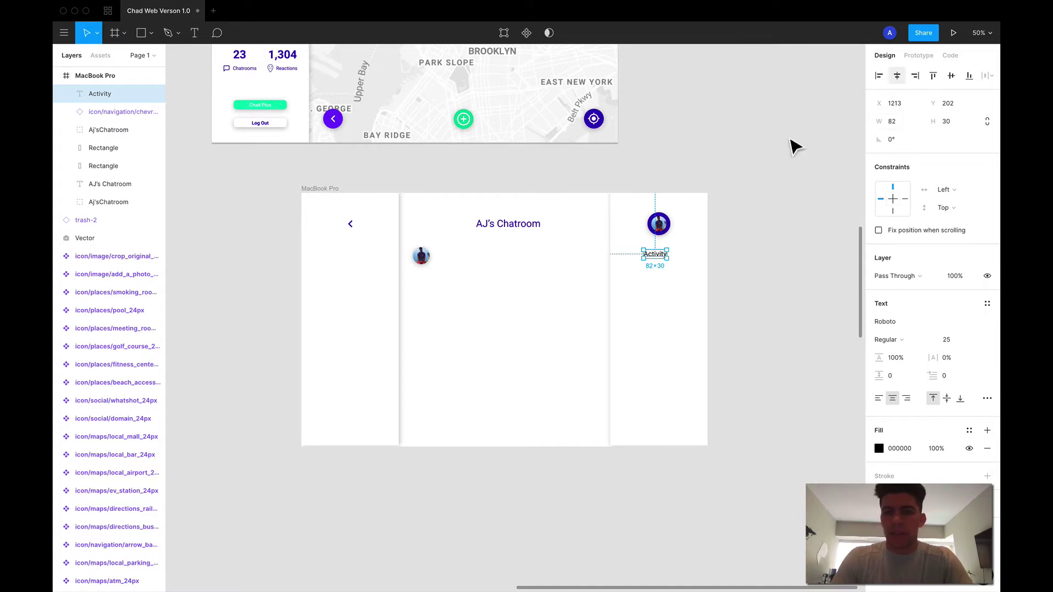
Step: Centre the Activity text horizontally within the right-panel rectangle
{"action": "left_click", "coordinate": [685, 288], "text": "shift"}
{"action": "left_click", "coordinate": [897, 80]}
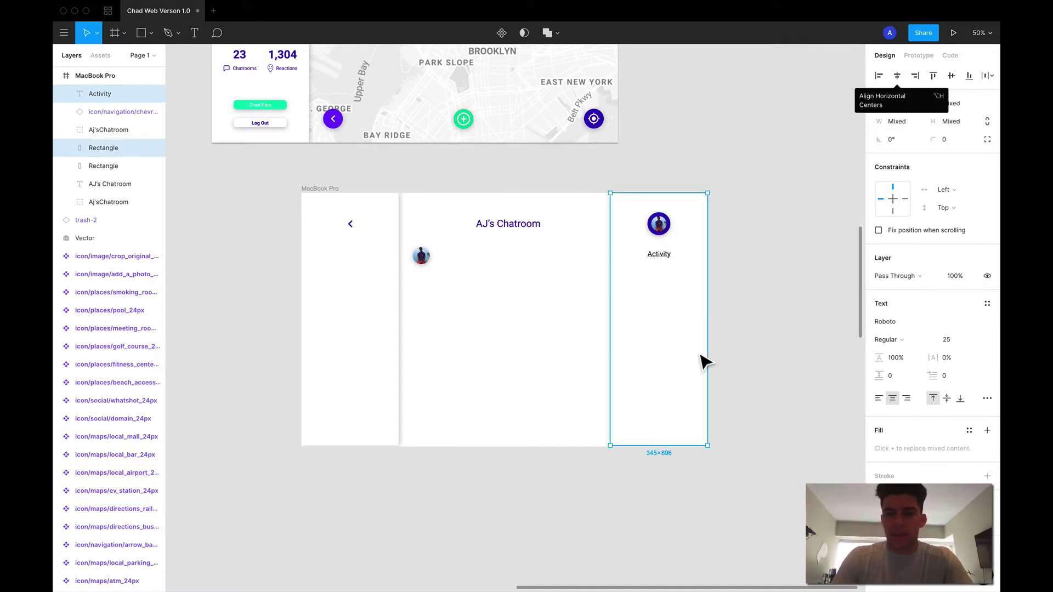
{"action": "left_click", "coordinate": [746, 298]}
{"action": "scroll", "coordinate": [748, 299], "scroll_direction": "down", "scroll_amount": 2}
{"action": "scroll", "coordinate": [747, 299], "scroll_direction": "right", "scroll_amount": 2}
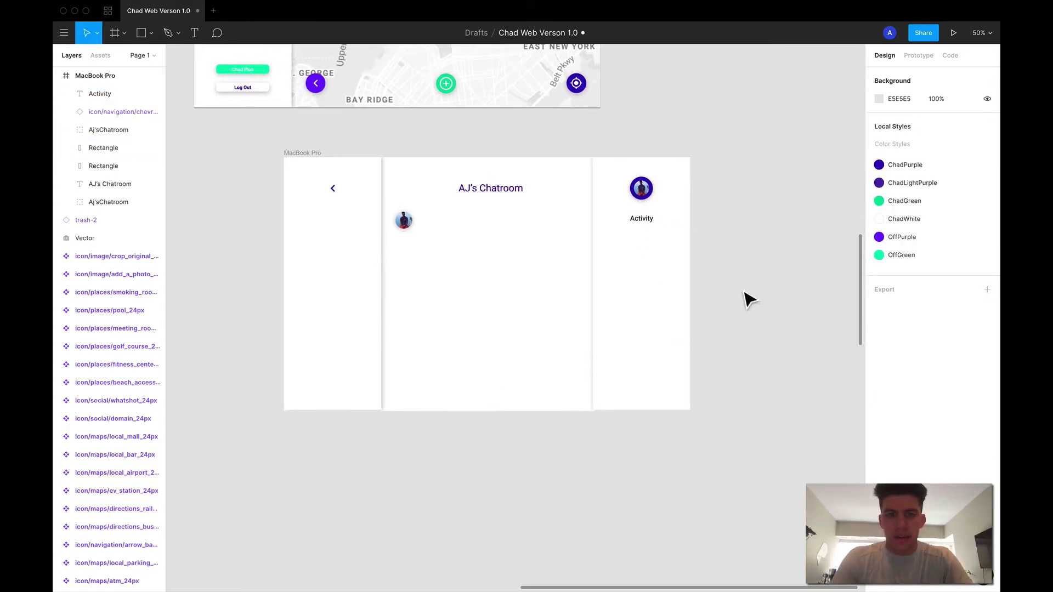
Step: Paste a copy of the chat avatar under the Activity label and raise it in the layer order
{"action": "left_click", "coordinate": [405, 230]}
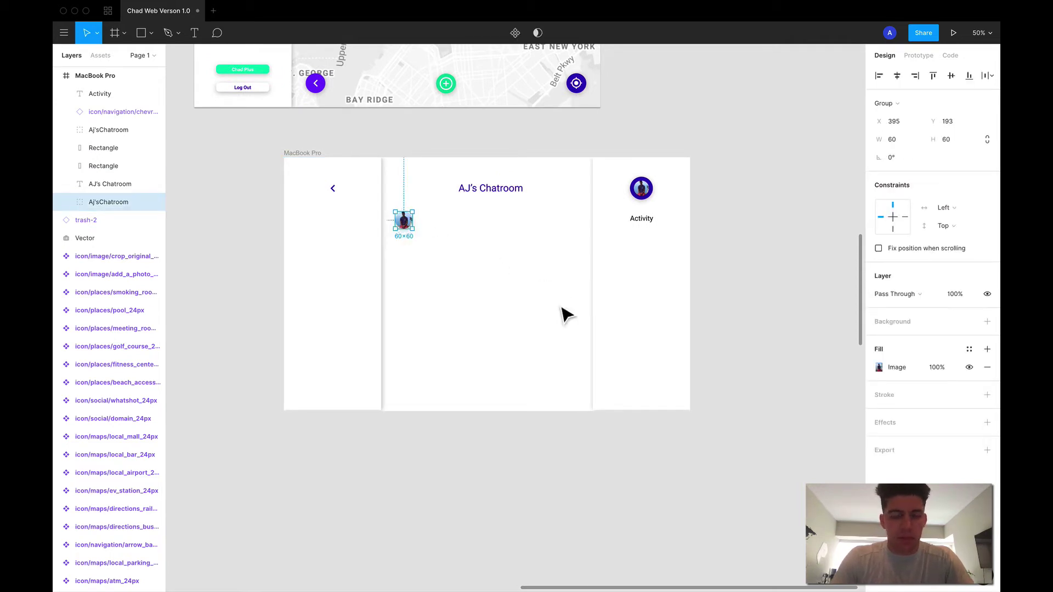
{"action": "key", "text": "super+v"}
{"action": "left_click_drag", "start_coordinate": [404, 224], "coordinate": [616, 247]}
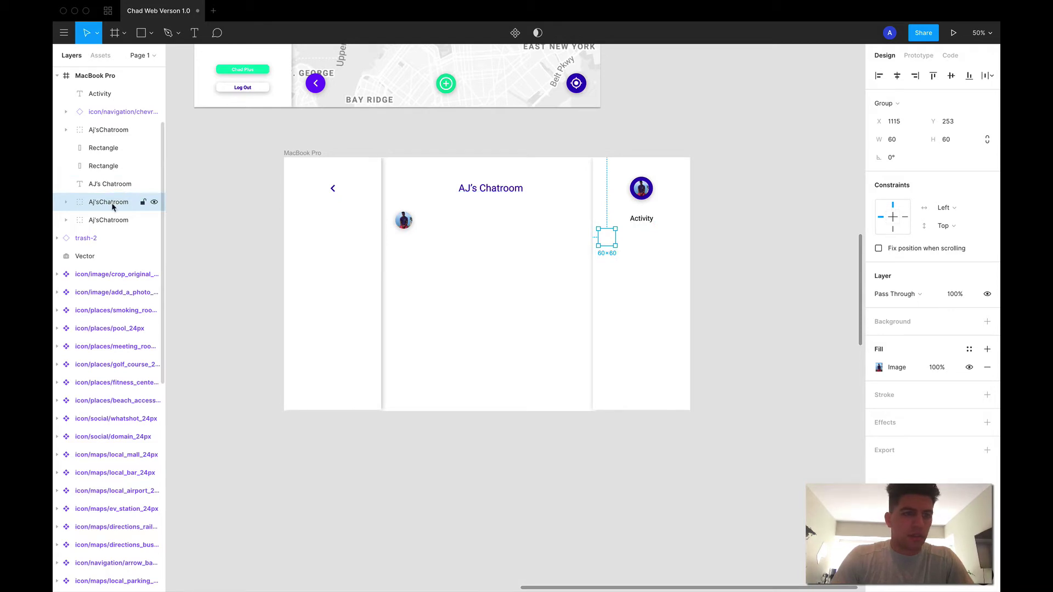
{"action": "left_click_drag", "start_coordinate": [113, 203], "coordinate": [109, 141]}
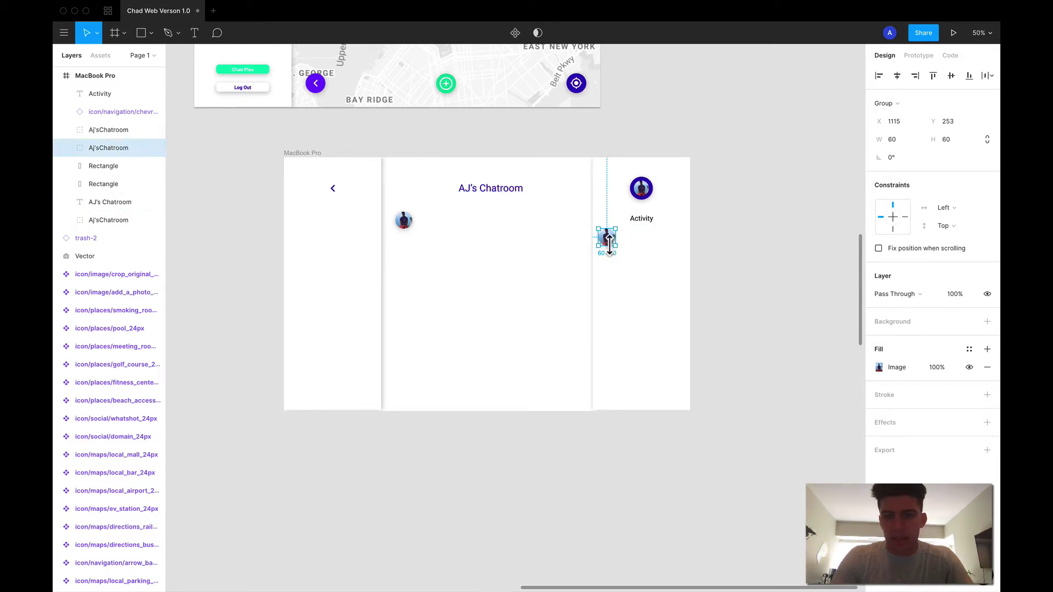
Step: Resize the avatar copy to 40×40
{"action": "left_click", "coordinate": [901, 143]}
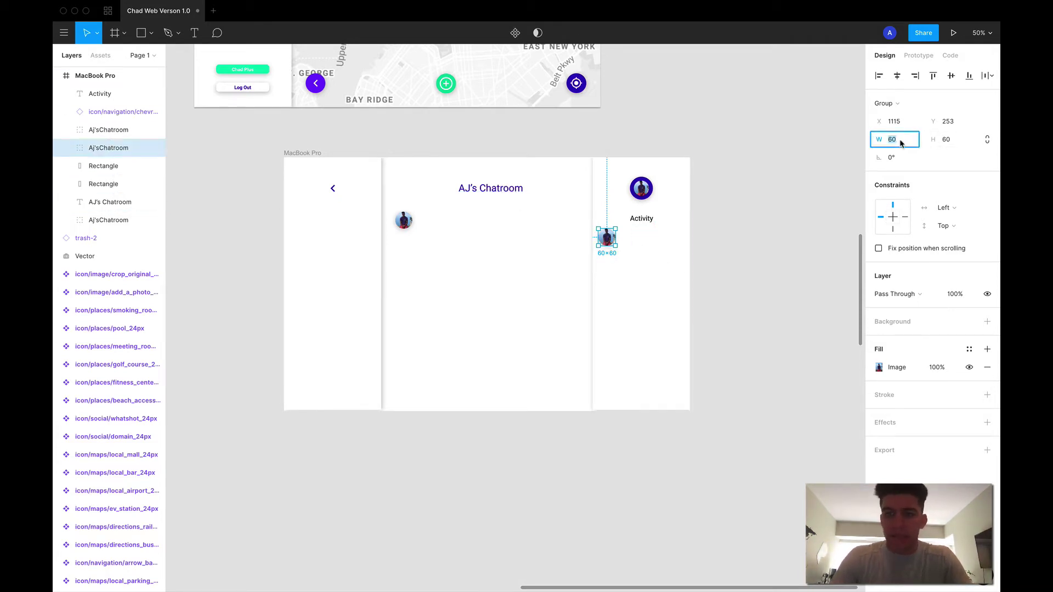
{"action": "type", "text": "40"}
{"action": "key", "text": "Tab"}
{"action": "type", "text": "40"}
{"action": "key", "text": "Return"}
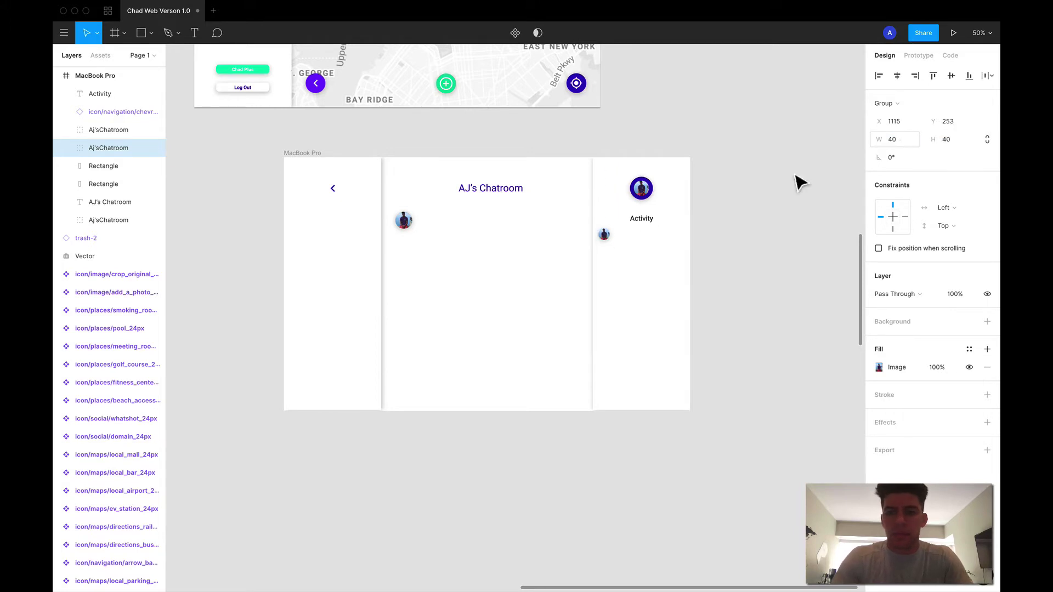
Step: Shrink the avatar copy further to 30×30
{"action": "key", "text": "shift+0"}
{"action": "scroll", "coordinate": [667, 289], "scroll_direction": "up", "scroll_amount": 2}
{"action": "scroll", "coordinate": [668, 289], "scroll_direction": "right", "scroll_amount": 2}
{"action": "scroll", "coordinate": [668, 290], "scroll_direction": "up", "scroll_amount": 2}
{"action": "scroll", "coordinate": [668, 290], "scroll_direction": "right", "scroll_amount": 3}
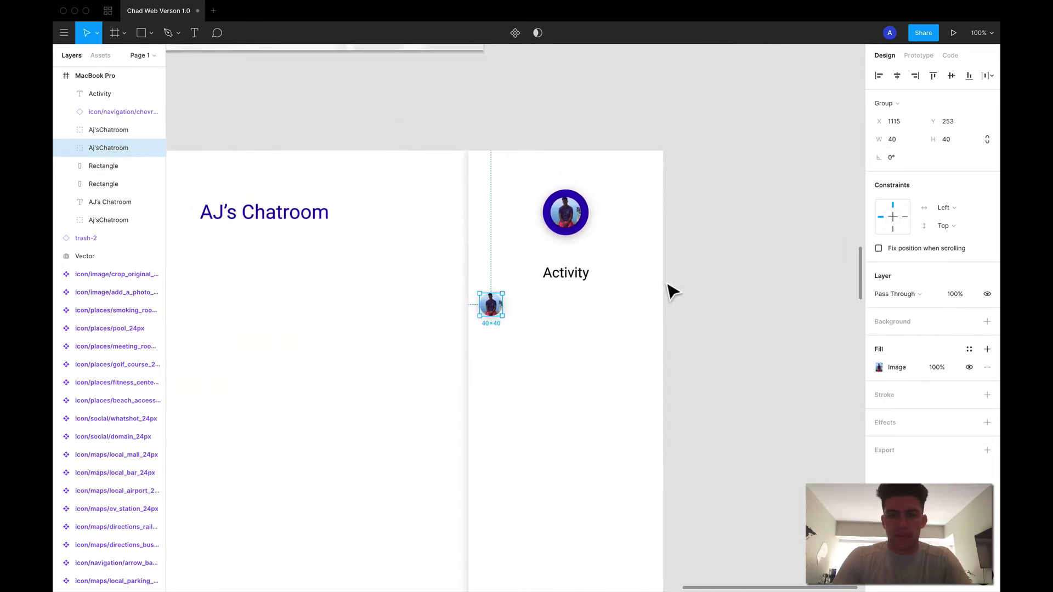
{"action": "left_click", "coordinate": [901, 142]}
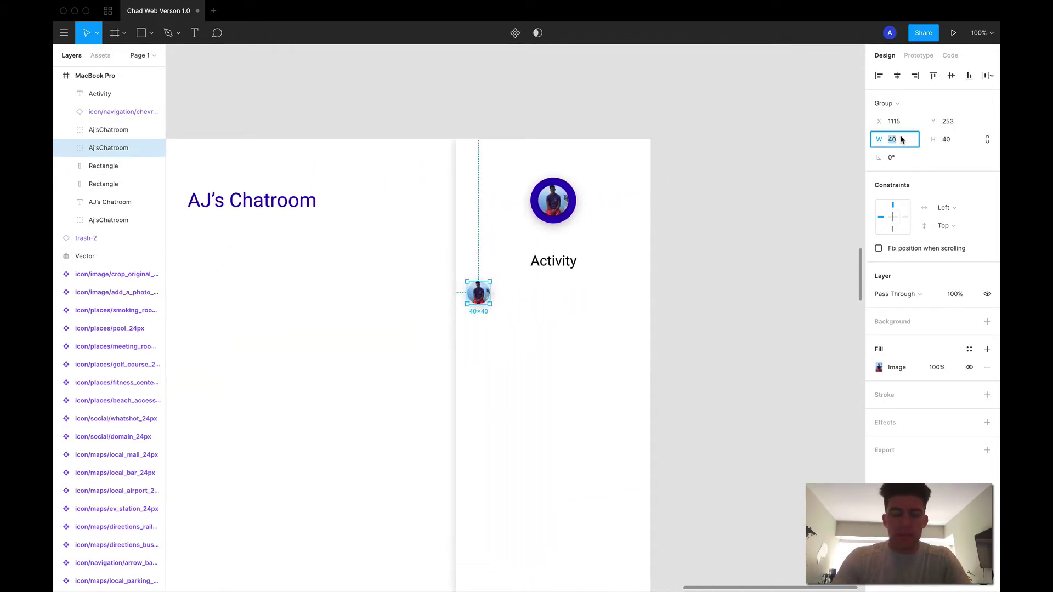
{"action": "type", "text": "30"}
{"action": "key", "text": "Tab"}
{"action": "type", "text": "30"}
{"action": "key", "text": "Return"}
Step: Move the Activity heading up toward the large avatar, to Y 178
{"action": "left_click", "coordinate": [609, 291]}
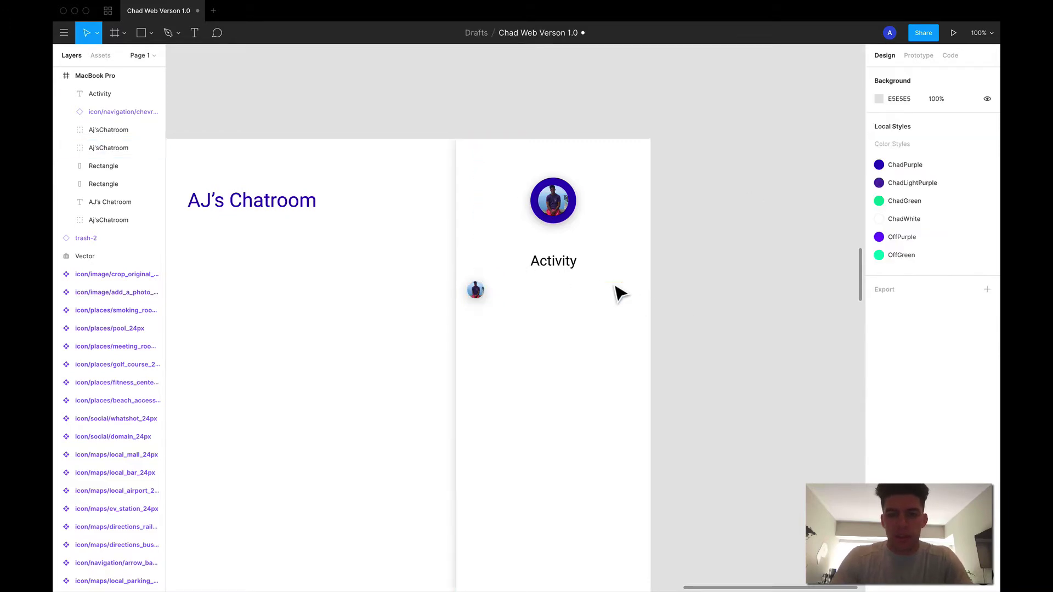
{"action": "left_click", "coordinate": [568, 267]}
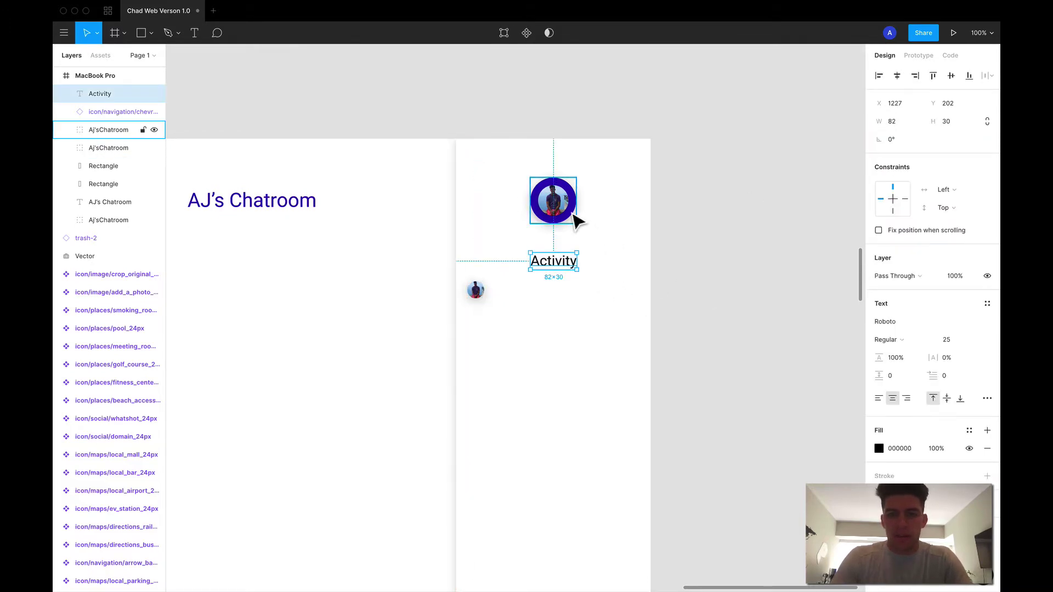
{"action": "left_click", "coordinate": [568, 214]}
{"action": "left_click", "coordinate": [566, 267]}
{"action": "left_click", "coordinate": [565, 211]}
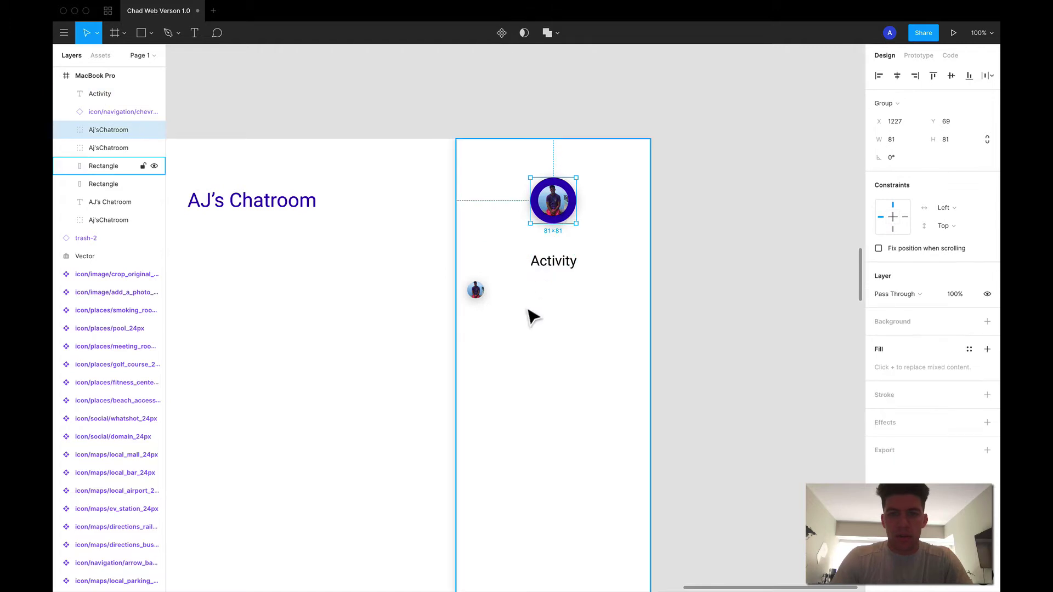
{"action": "scroll", "coordinate": [463, 254], "scroll_direction": "left", "scroll_amount": 5}
{"action": "scroll", "coordinate": [461, 257], "scroll_direction": "right", "scroll_amount": 1}
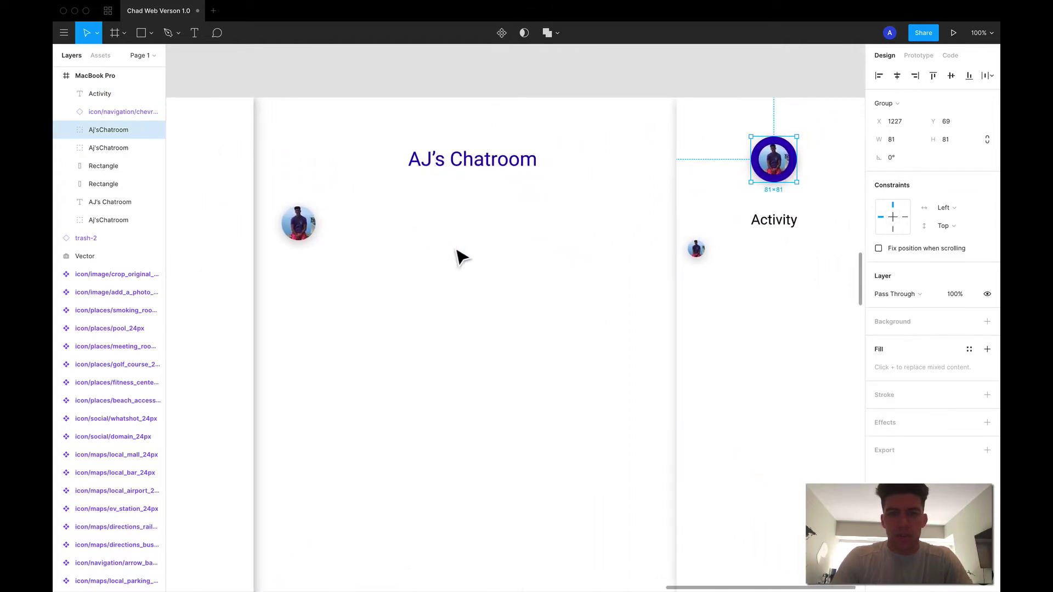
{"action": "scroll", "coordinate": [462, 257], "scroll_direction": "down", "scroll_amount": 2}
{"action": "scroll", "coordinate": [462, 256], "scroll_direction": "left", "scroll_amount": 3}
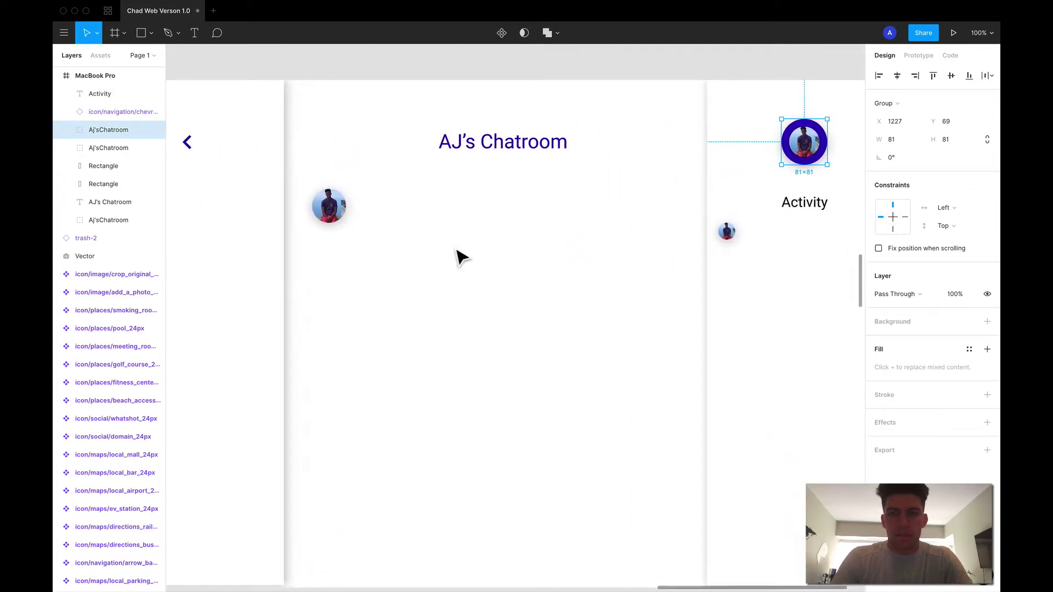
{"action": "scroll", "coordinate": [460, 255], "scroll_direction": "right", "scroll_amount": 4}
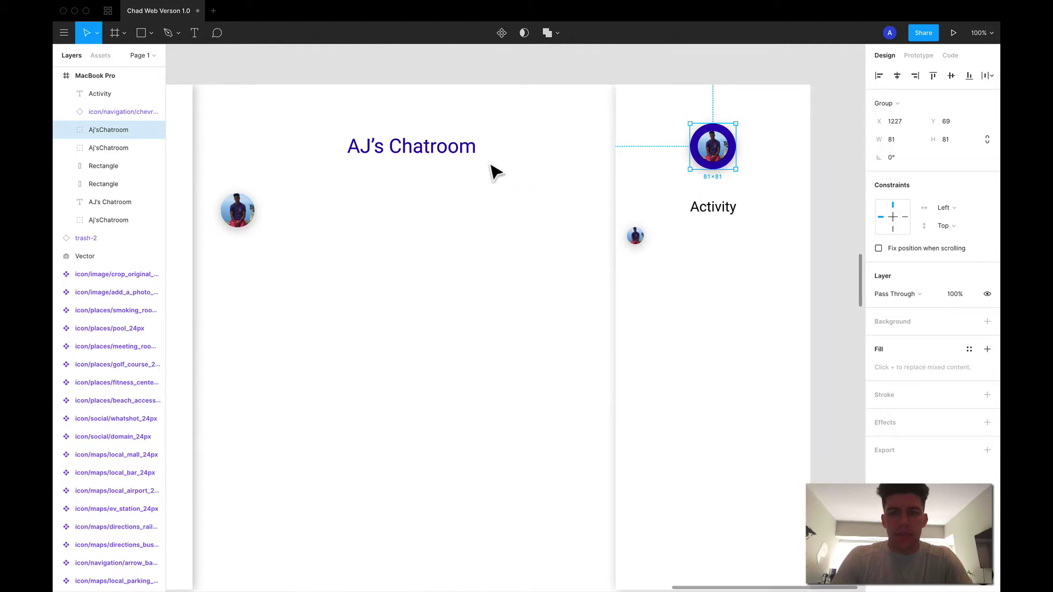
{"action": "left_click", "coordinate": [723, 220]}
{"action": "left_click_drag", "start_coordinate": [723, 220], "coordinate": [722, 207]}
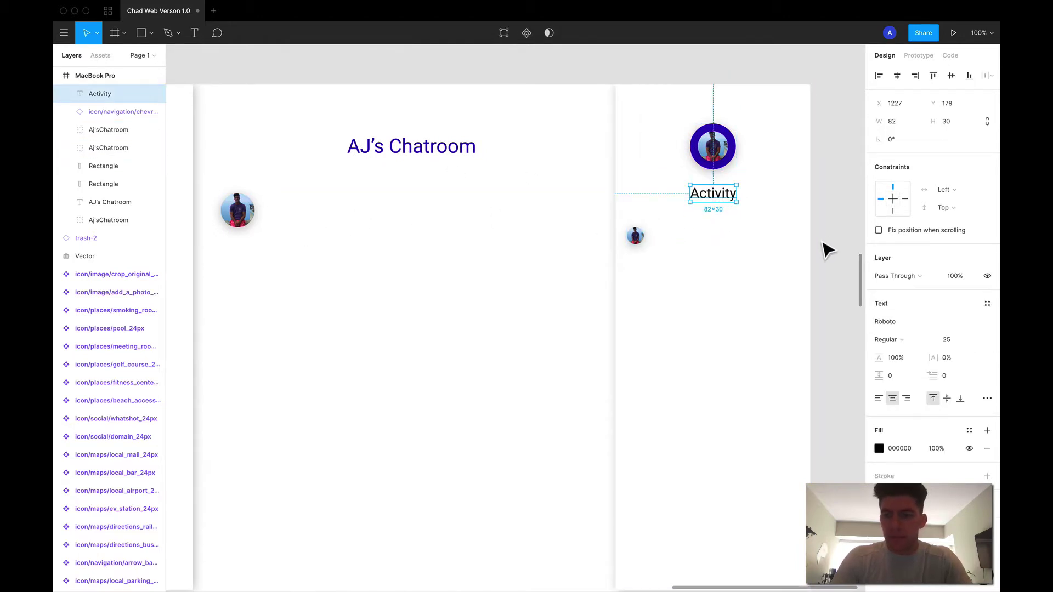
Step: Color the Activity heading dark purple 2404B5 and move the small avatar up beneath it
{"action": "left_click", "coordinate": [879, 448]}
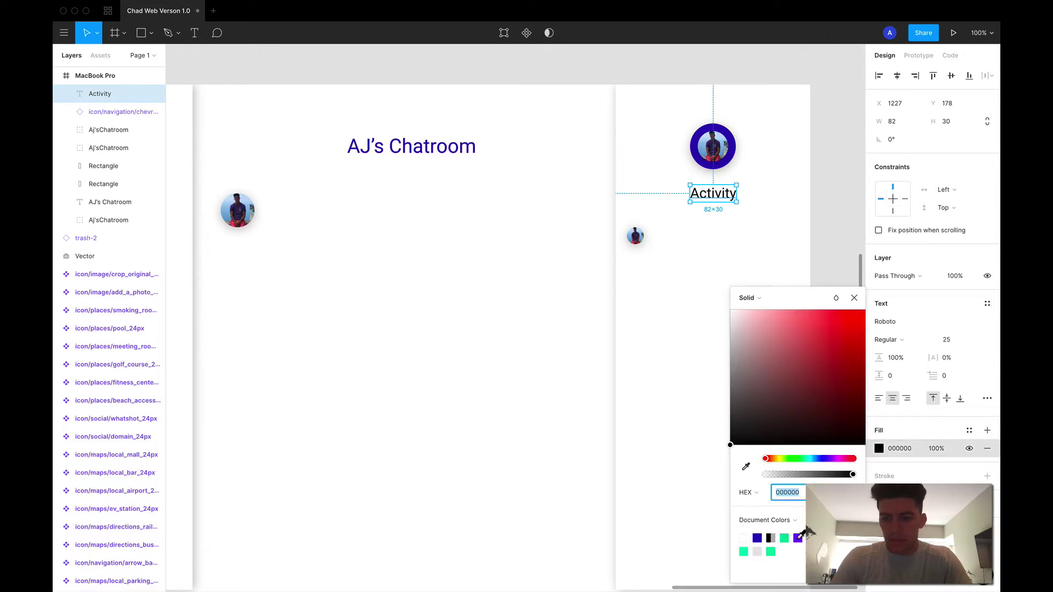
{"action": "left_click", "coordinate": [798, 538]}
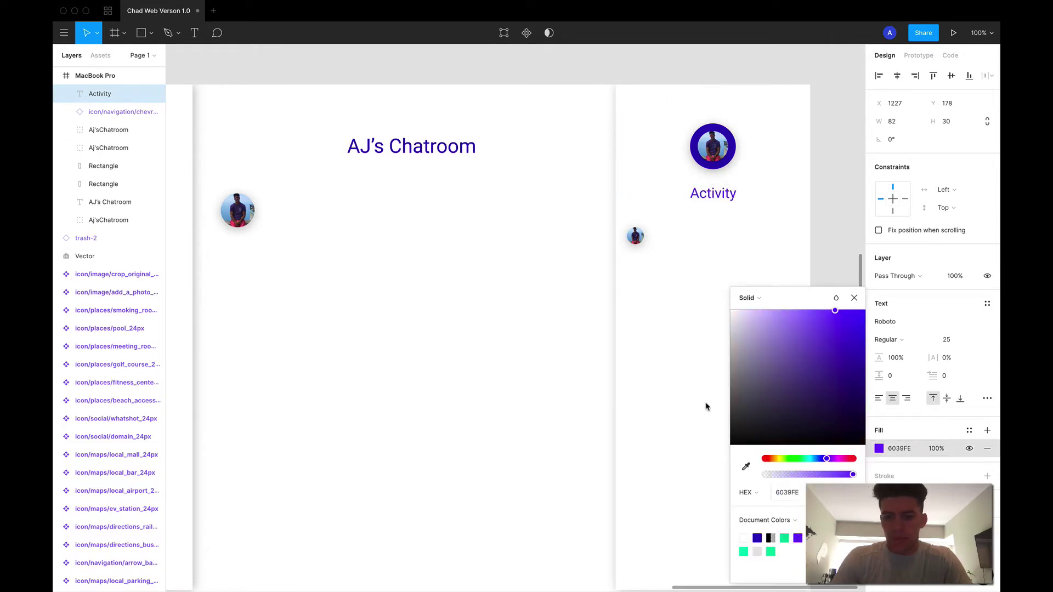
{"action": "left_click", "coordinate": [758, 538]}
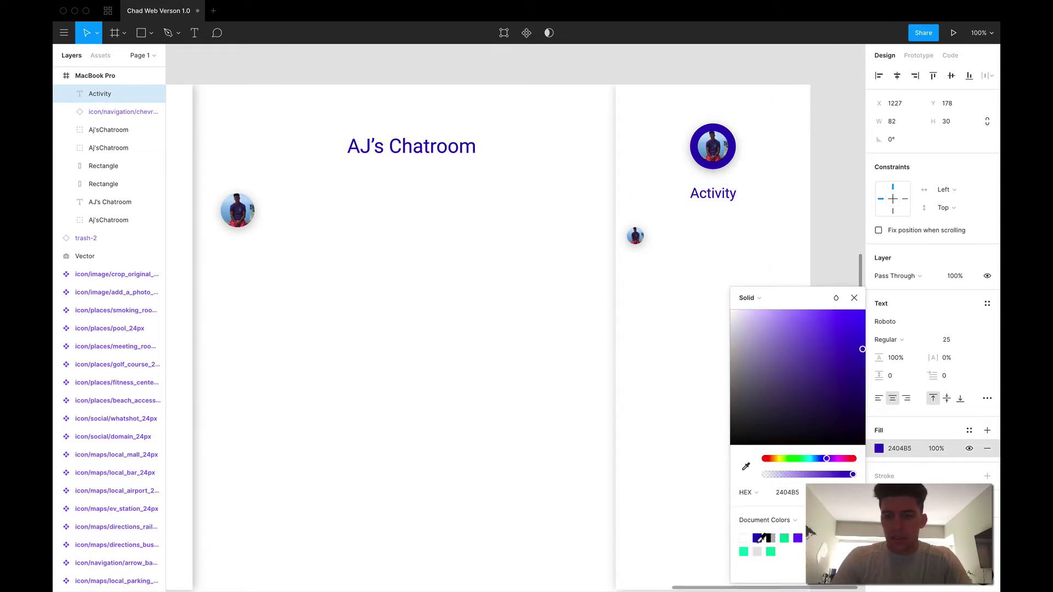
{"action": "left_click", "coordinate": [856, 298]}
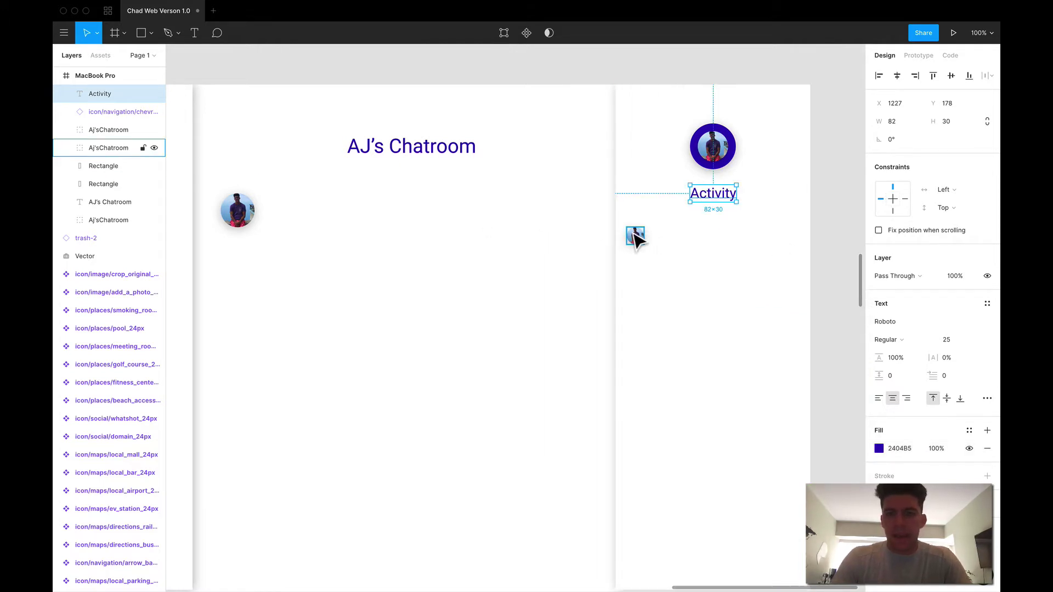
{"action": "left_click_drag", "start_coordinate": [635, 232], "coordinate": [630, 226]}
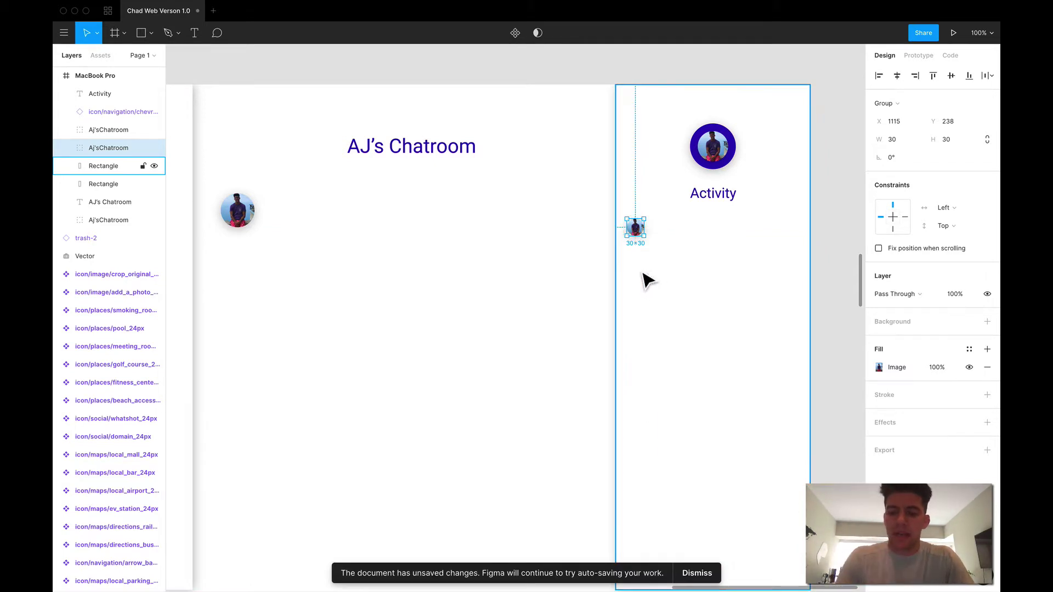
Step: Nudge the 30×30 avatar up 10 px to X 1115, Y 228, then select the panel background
{"action": "key", "text": "shift+Up"}
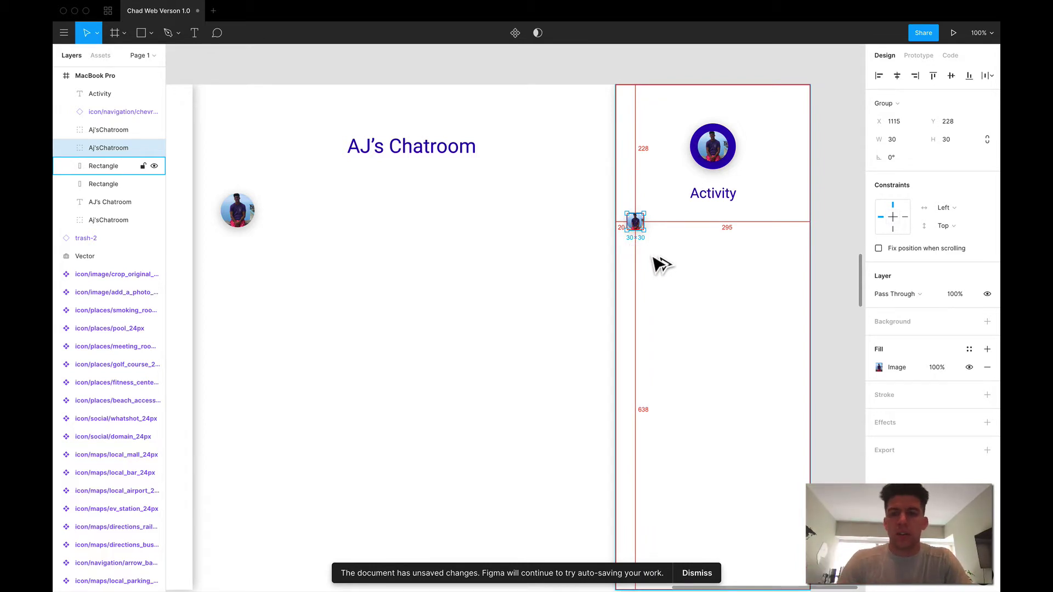
{"action": "scroll", "coordinate": [392, 231], "scroll_direction": "left", "scroll_amount": 5}
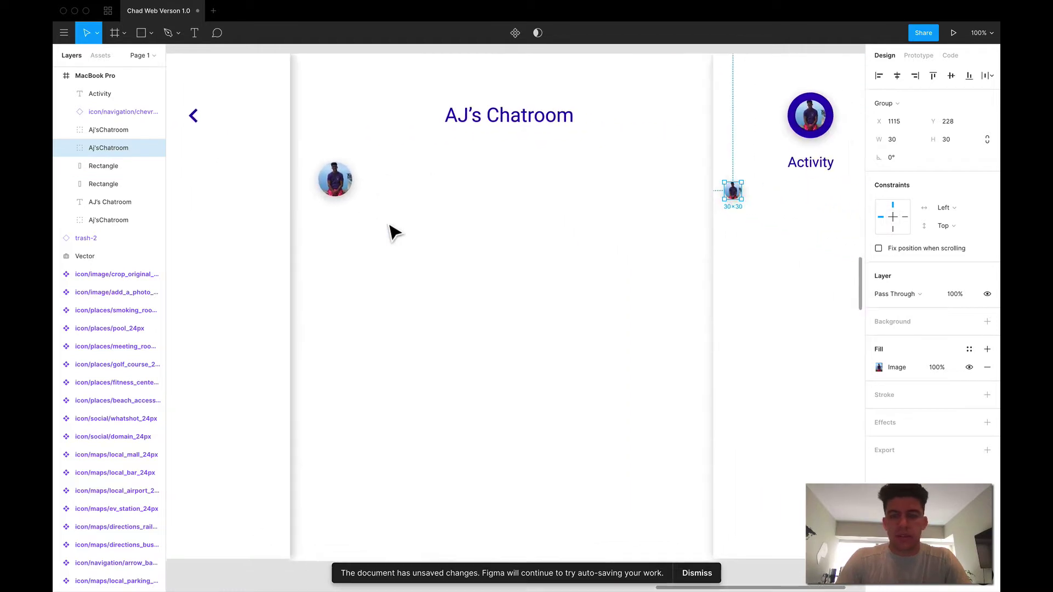
{"action": "scroll", "coordinate": [391, 226], "scroll_direction": "right", "scroll_amount": 5}
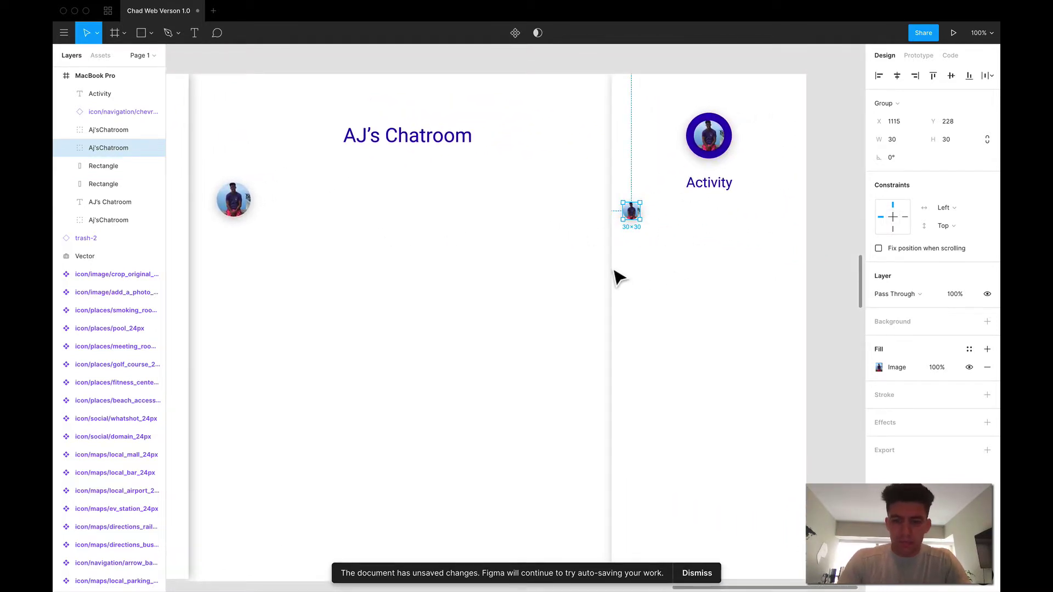
{"action": "key", "text": "minus"}
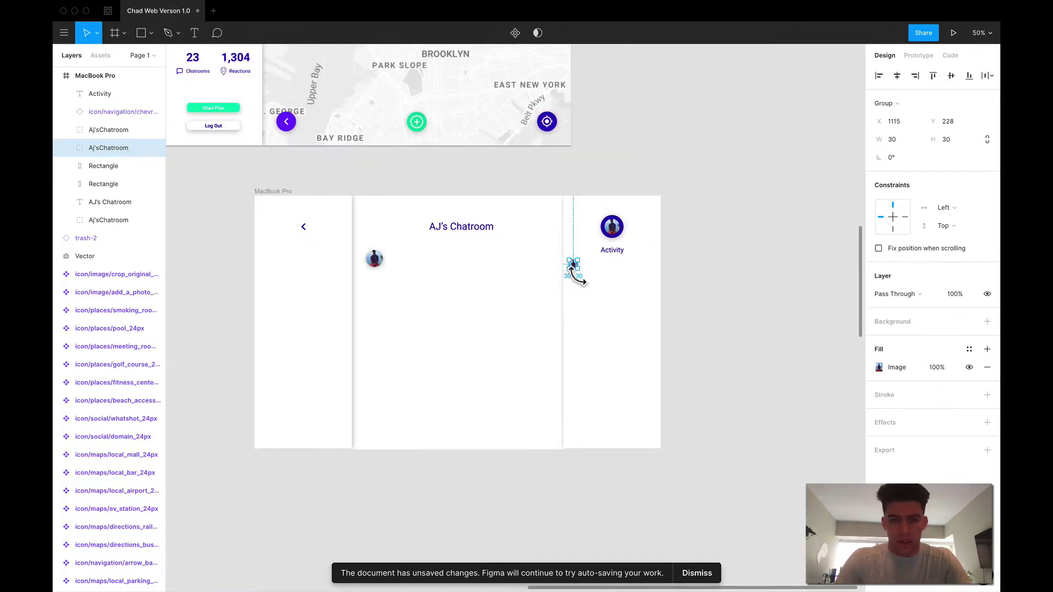
{"action": "key", "text": "plus"}
{"action": "scroll", "coordinate": [576, 279], "scroll_direction": "right", "scroll_amount": 3}
{"action": "scroll", "coordinate": [576, 278], "scroll_direction": "up", "scroll_amount": 1}
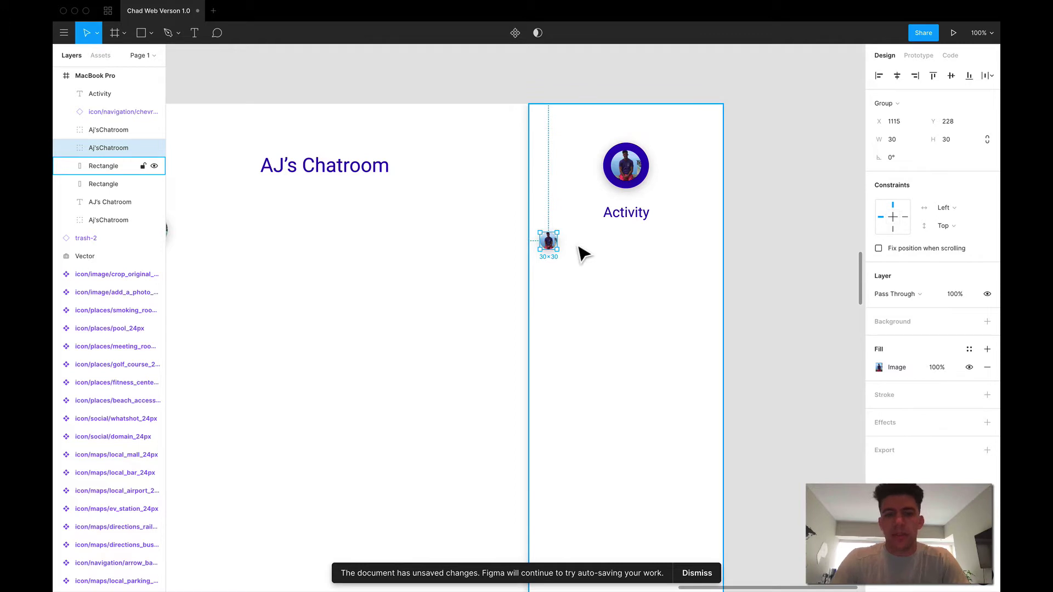
{"action": "left_click", "coordinate": [628, 280]}
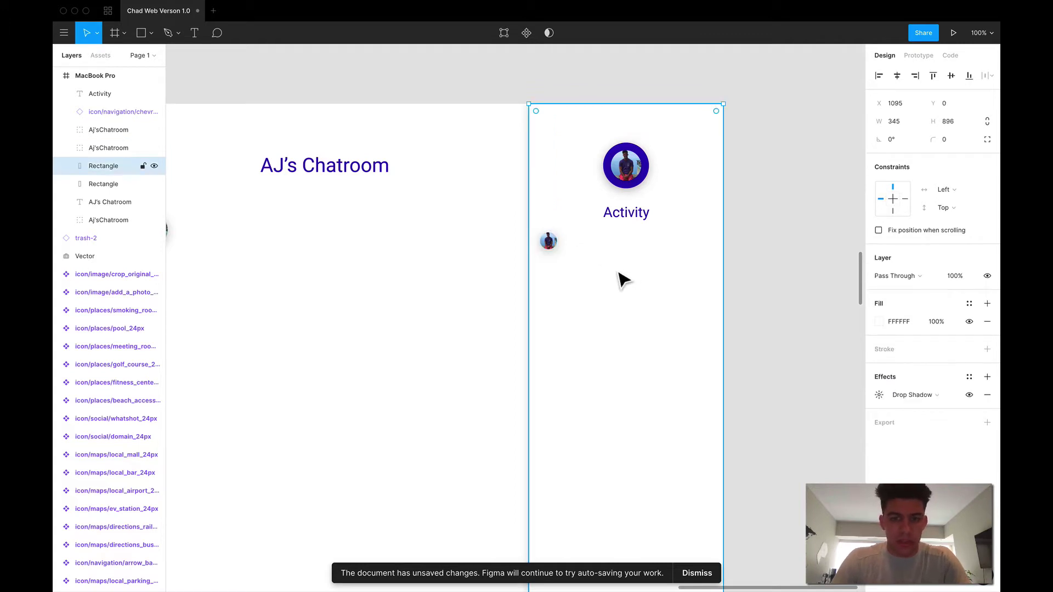
{"action": "key", "text": "t"}
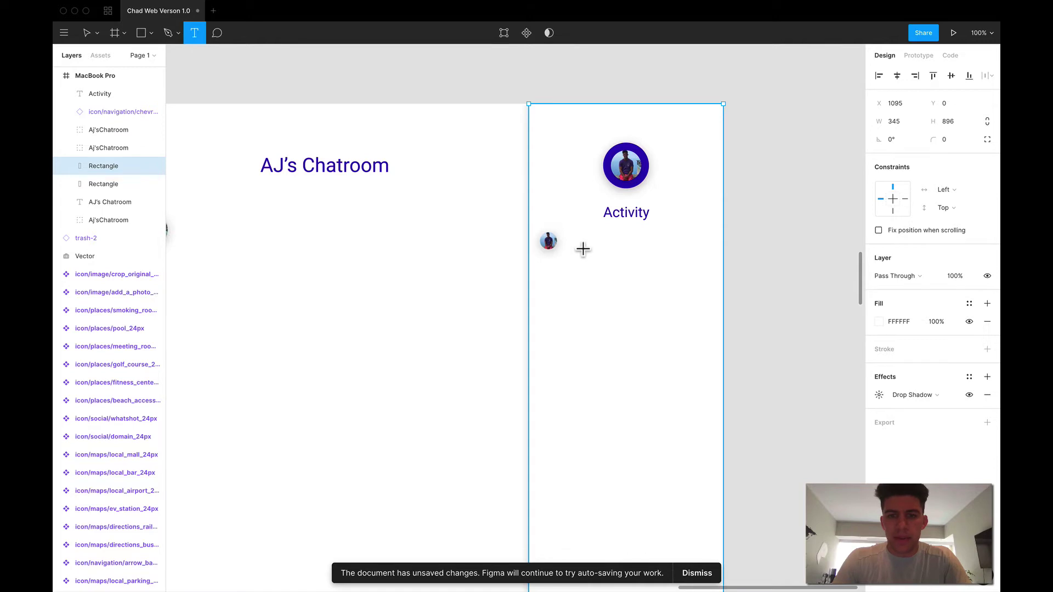
{"action": "key", "text": "v"}
{"action": "scroll", "coordinate": [553, 294], "scroll_direction": "left", "scroll_amount": 4}
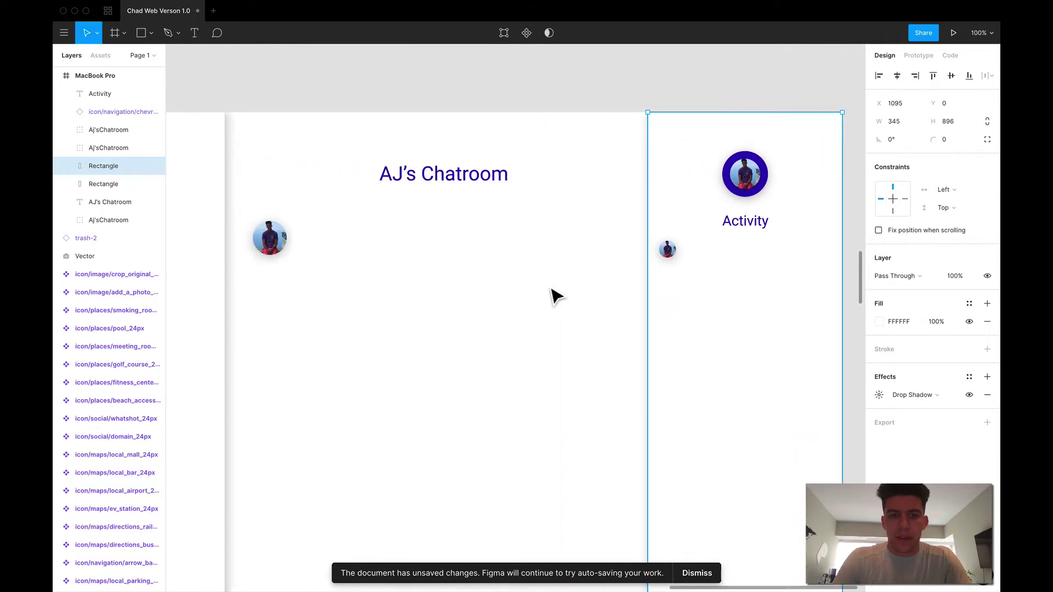
{"action": "scroll", "coordinate": [555, 296], "scroll_direction": "right", "scroll_amount": 5}
Step: Add a username handle text label below the small avatar, sized 15 then 14
{"action": "key", "text": "t"}
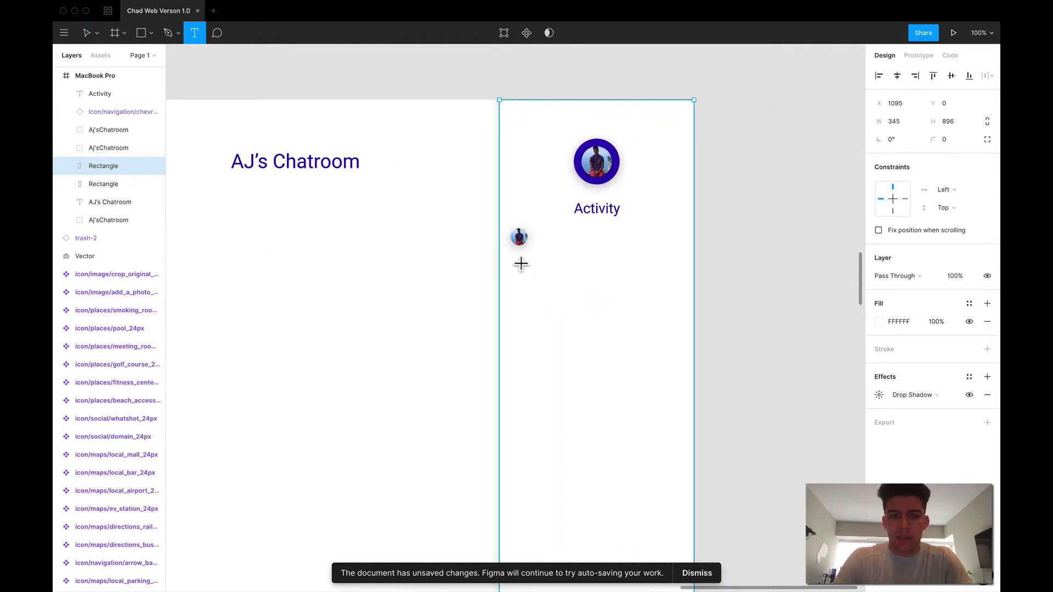
{"action": "left_click", "coordinate": [513, 257]}
{"action": "type", "text": "@Ajpicard913"}
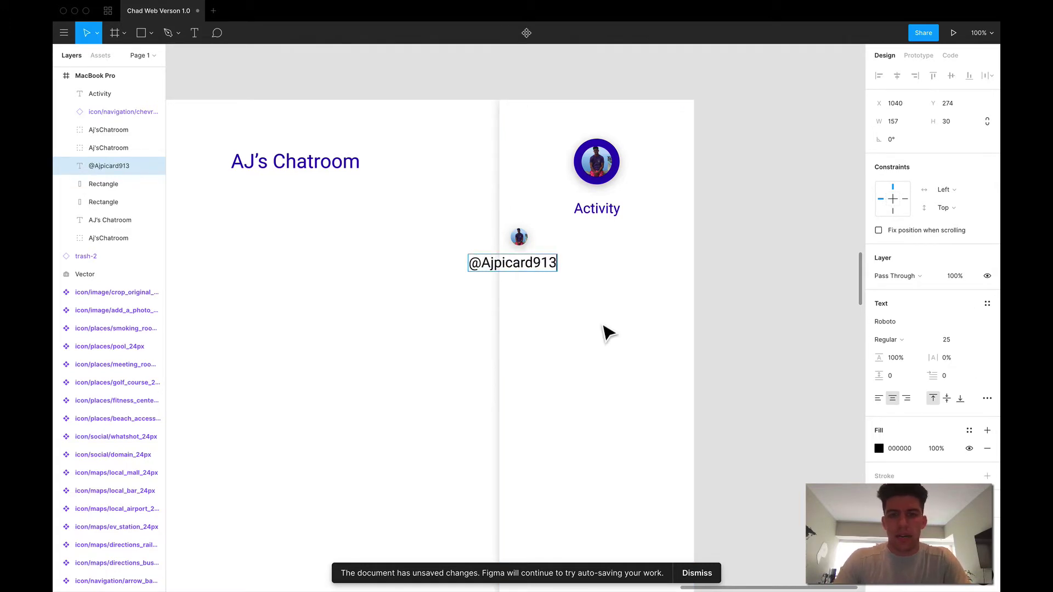
{"action": "key", "text": "super+a"}
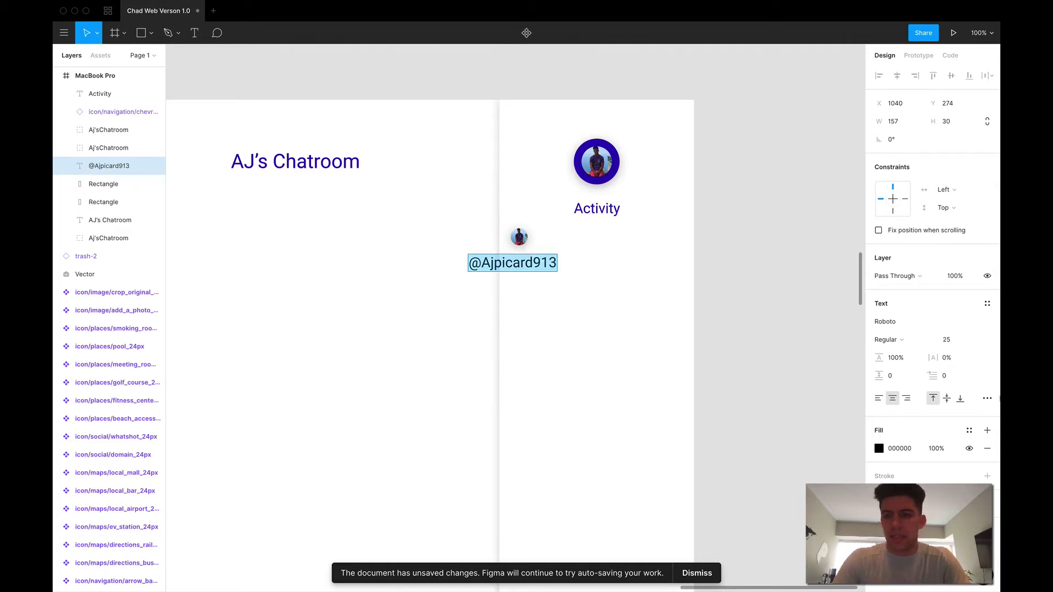
{"action": "left_click", "coordinate": [948, 340]}
{"action": "type", "text": "1"}
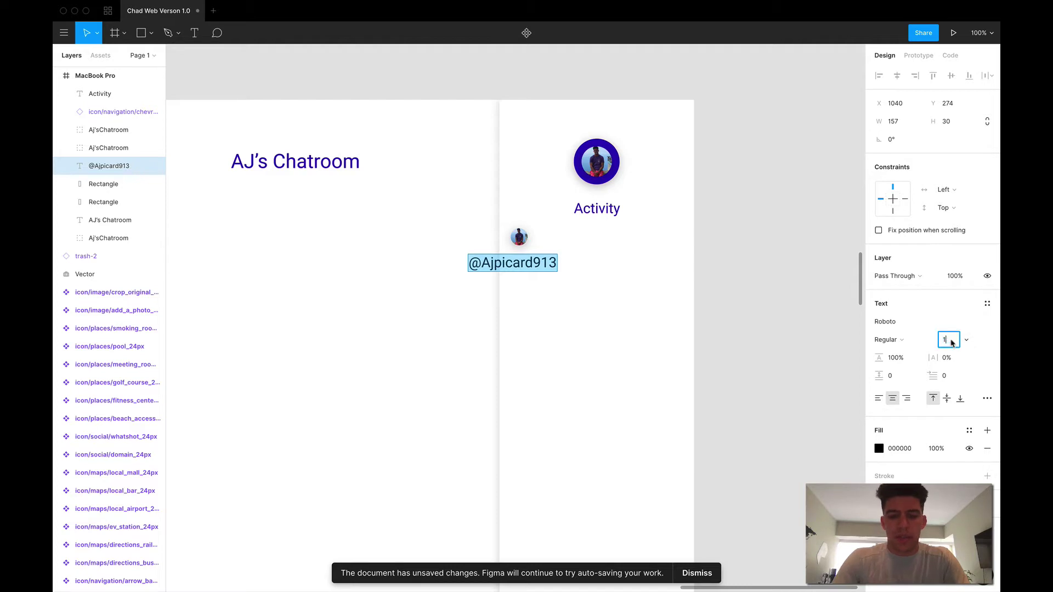
{"action": "type", "text": "5"}
{"action": "key", "text": "Return"}
{"action": "left_click", "coordinate": [948, 341]}
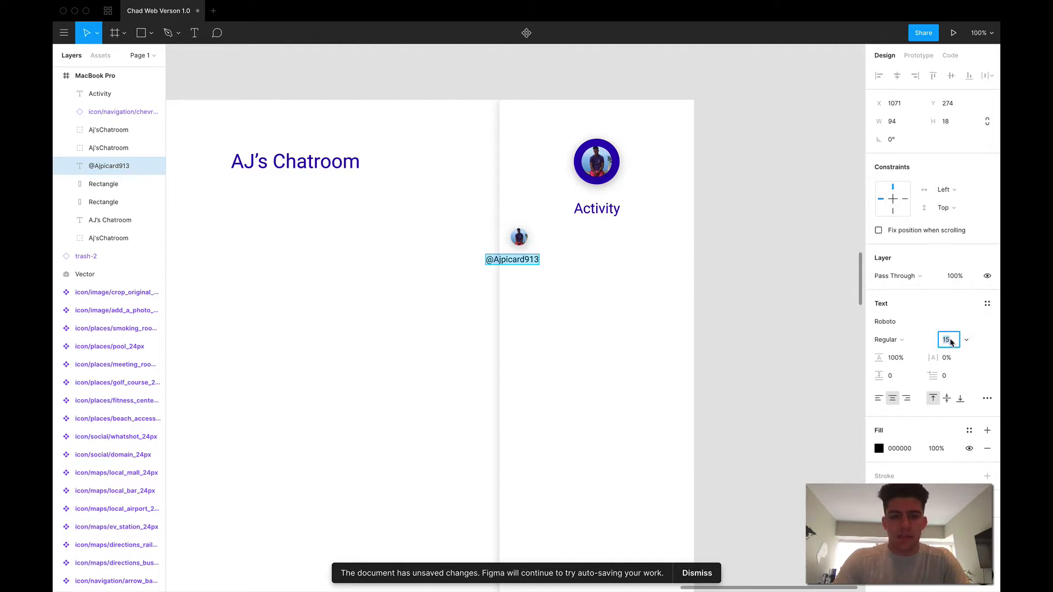
{"action": "key", "text": "Down"}
{"action": "key", "text": "Return"}
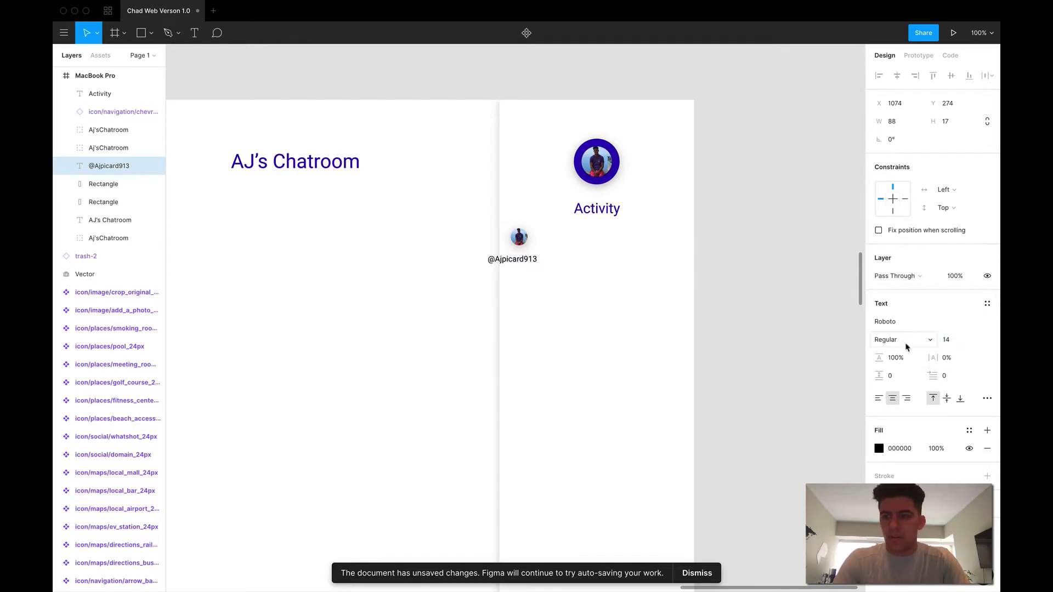
{"action": "key", "text": "Escape"}
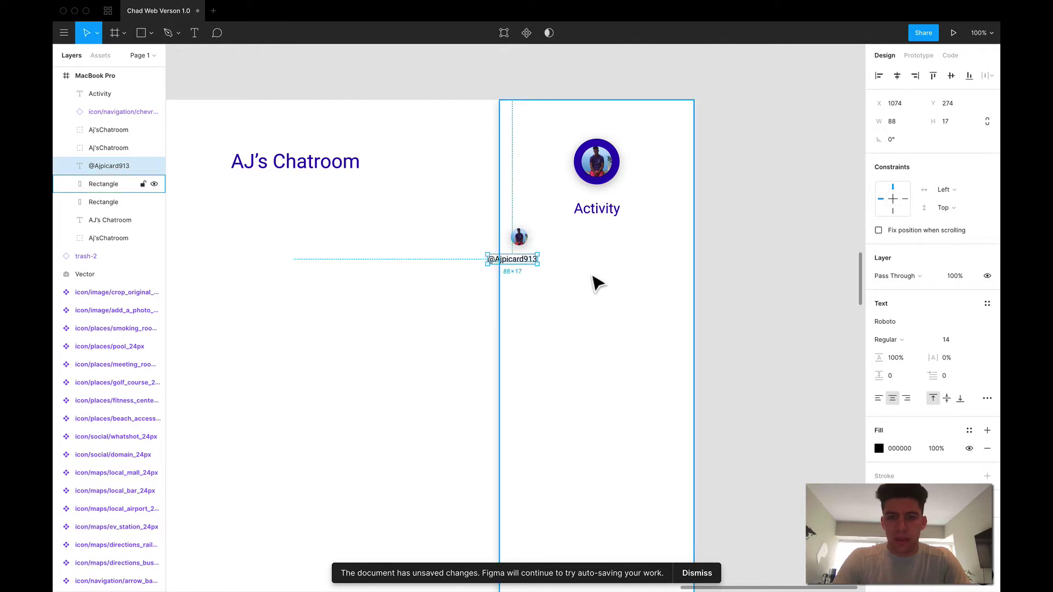
Step: Move the username label just under the avatar and set its font size to 12
{"action": "left_click_drag", "start_coordinate": [521, 261], "coordinate": [535, 255]}
{"action": "left_click", "coordinate": [946, 339]}
{"action": "type", "text": "12"}
{"action": "key", "text": "Return"}
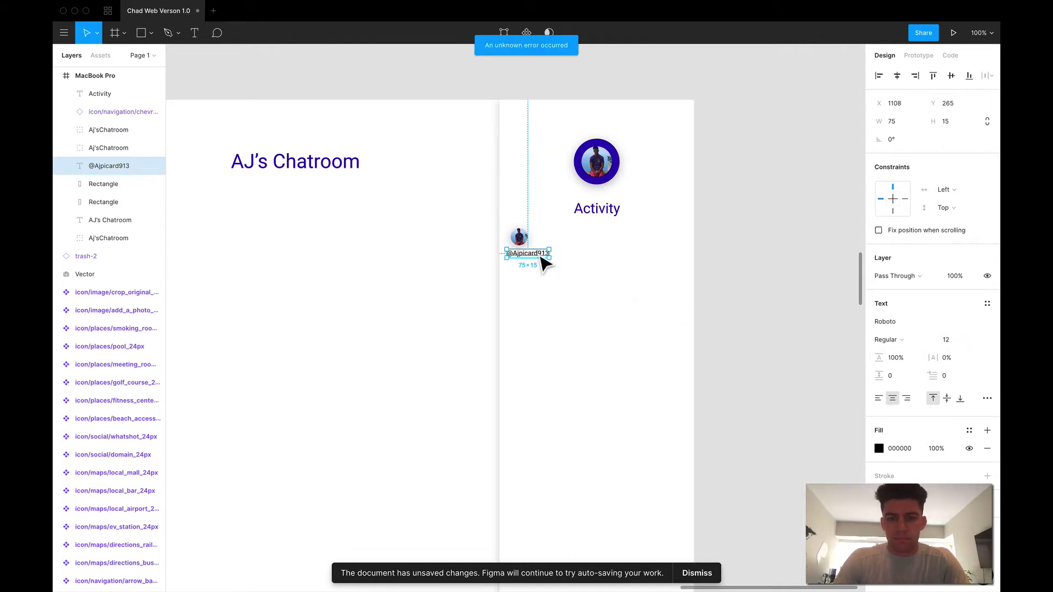
{"action": "left_click_drag", "start_coordinate": [542, 264], "coordinate": [539, 265]}
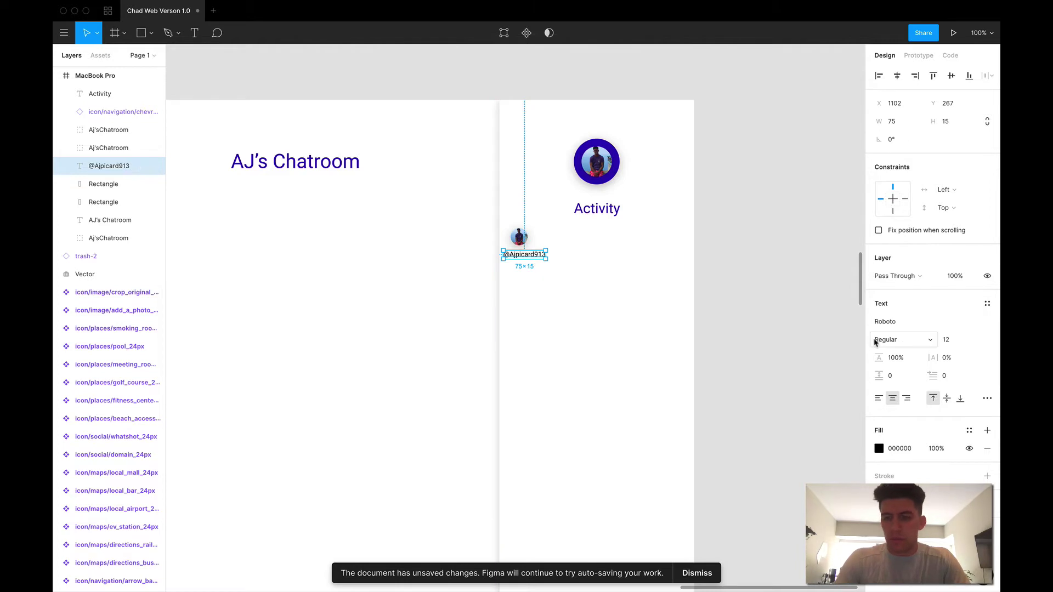
Step: Delete the username label and type a message saying one user's handle invited another's to the chatroom
{"action": "key", "text": "Delete"}
{"action": "key", "text": "t"}
{"action": "left_click", "coordinate": [544, 242]}
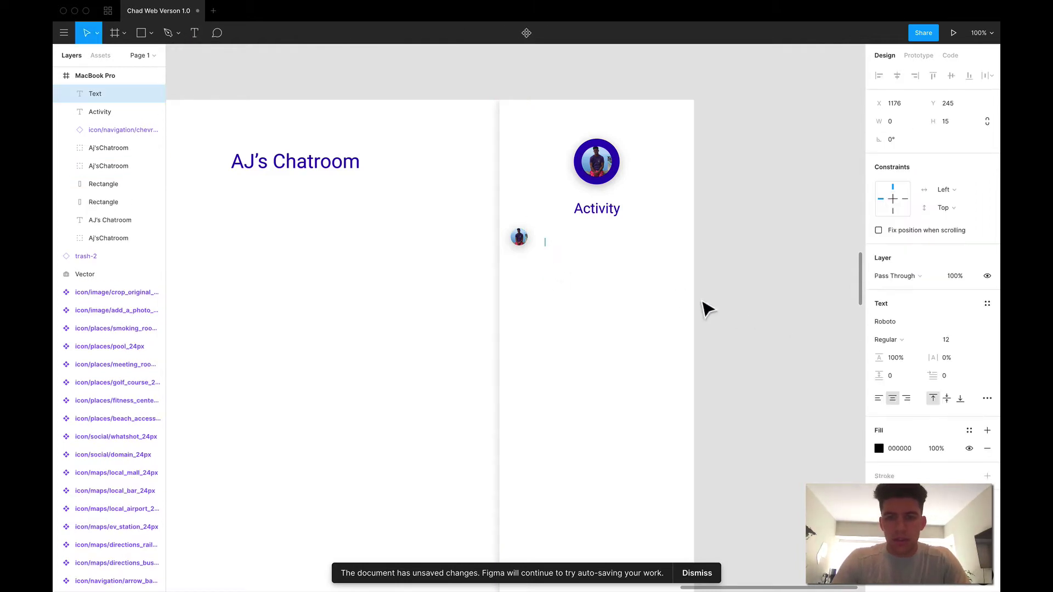
{"action": "type", "text": "@AjPicard913"}
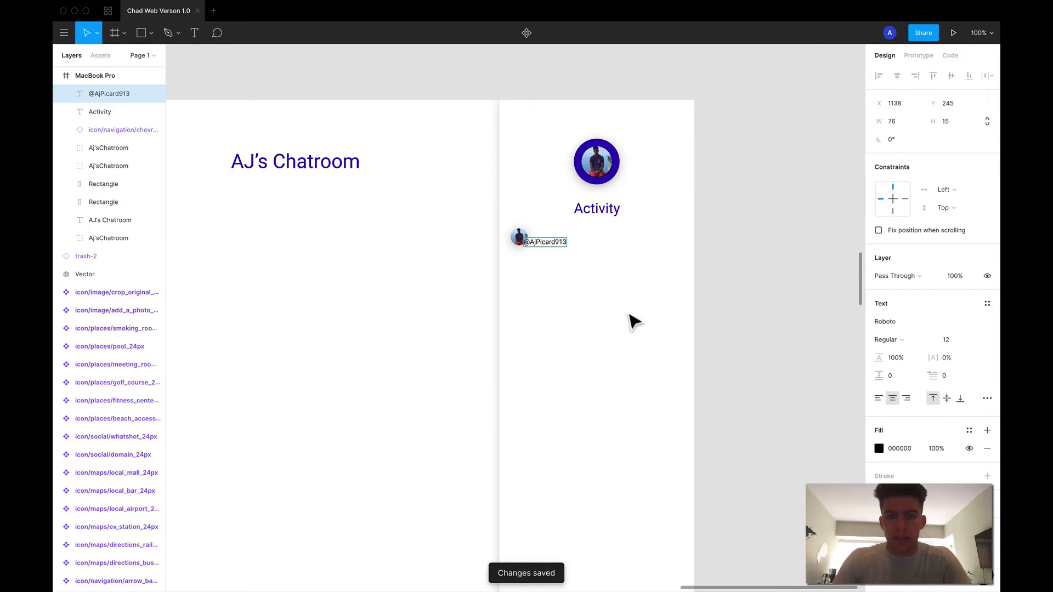
{"action": "type", "text": ": "}
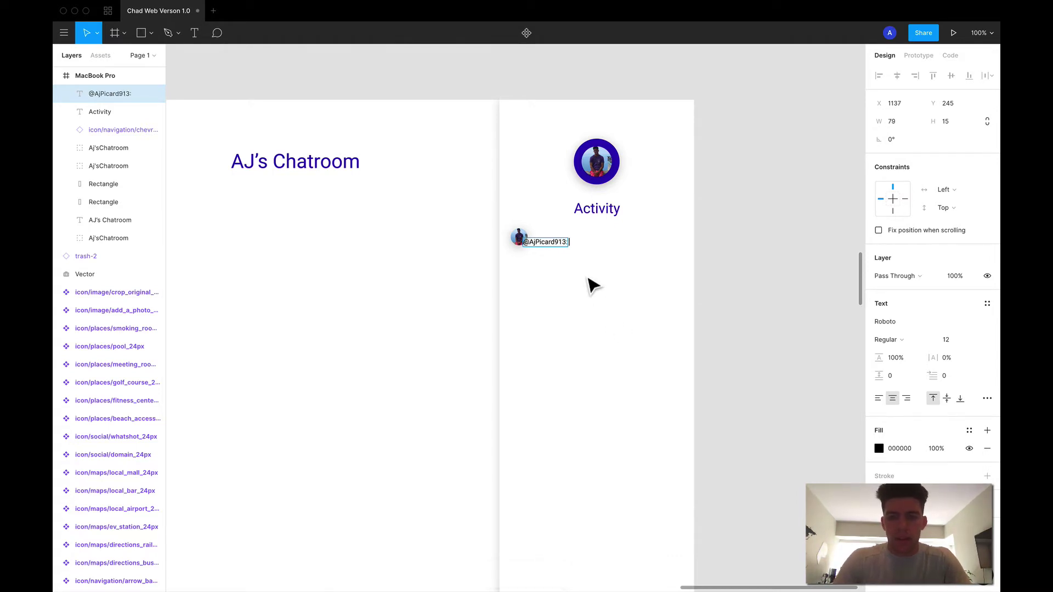
{"action": "type", "text": "J"}
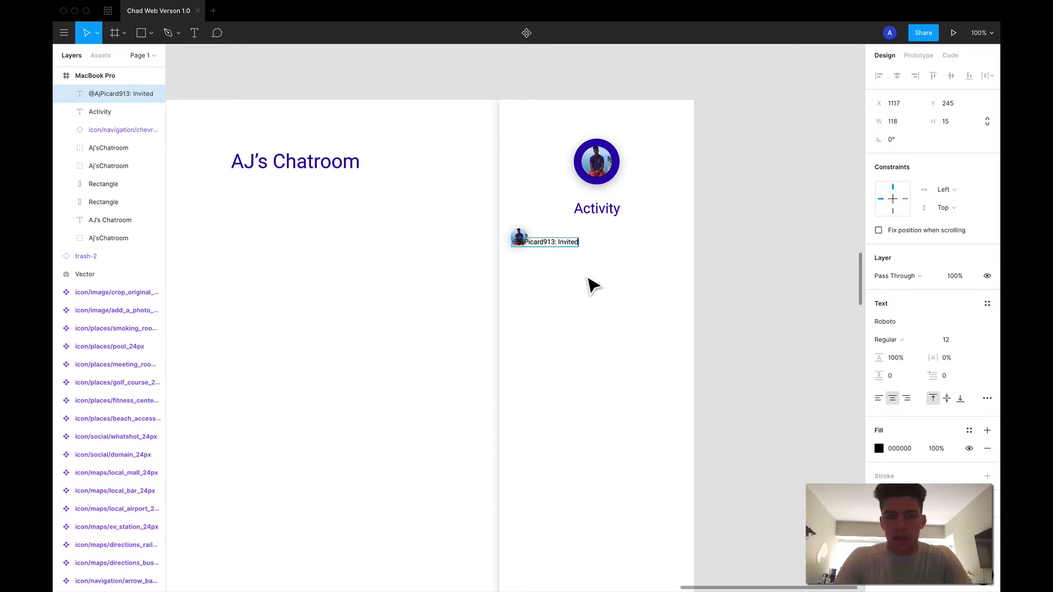
{"action": "type", "text": "nvited @"}
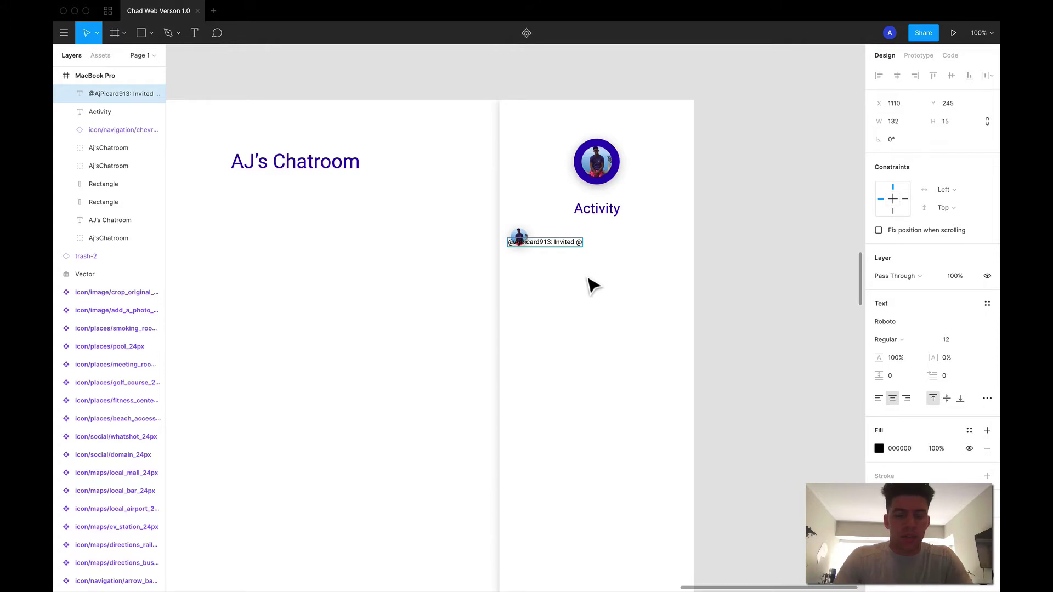
{"action": "type", "text": "Alexnader"}
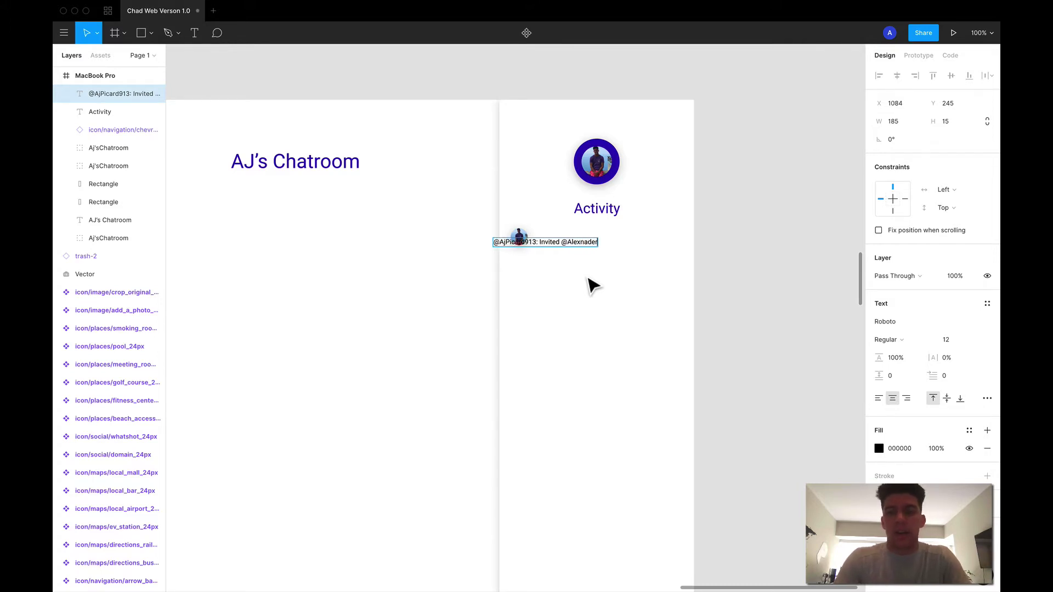
{"action": "key", "text": "BackSpace"}
{"action": "key", "text": "BackSpace"}
{"action": "type", "text": "ard913: Invited @Alex"}
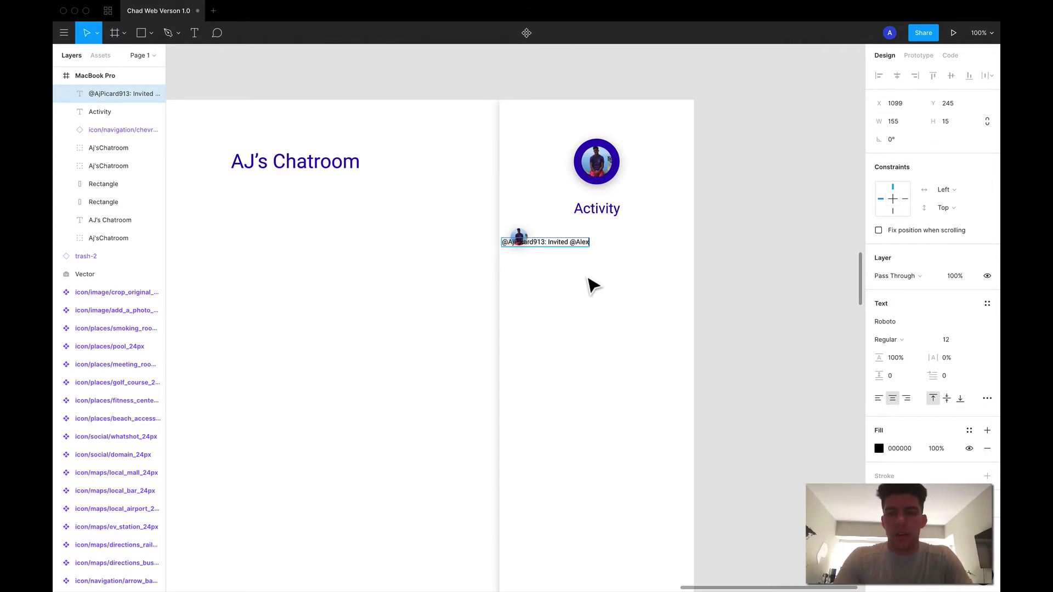
{"action": "type", "text": "ander123"}
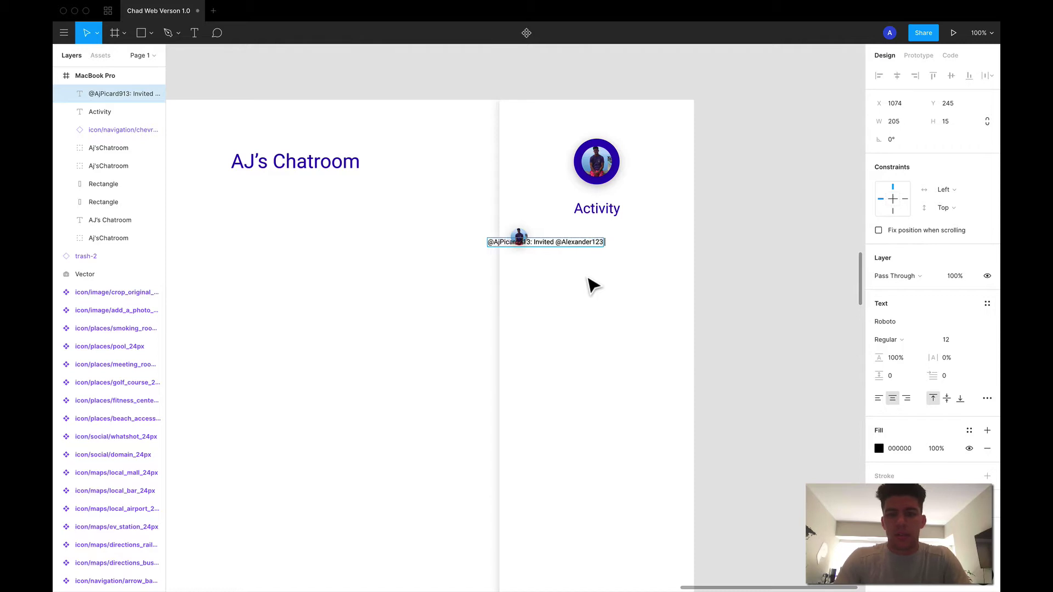
{"action": "type", "text": " to the chatroom"}
{"action": "key", "text": "Escape"}
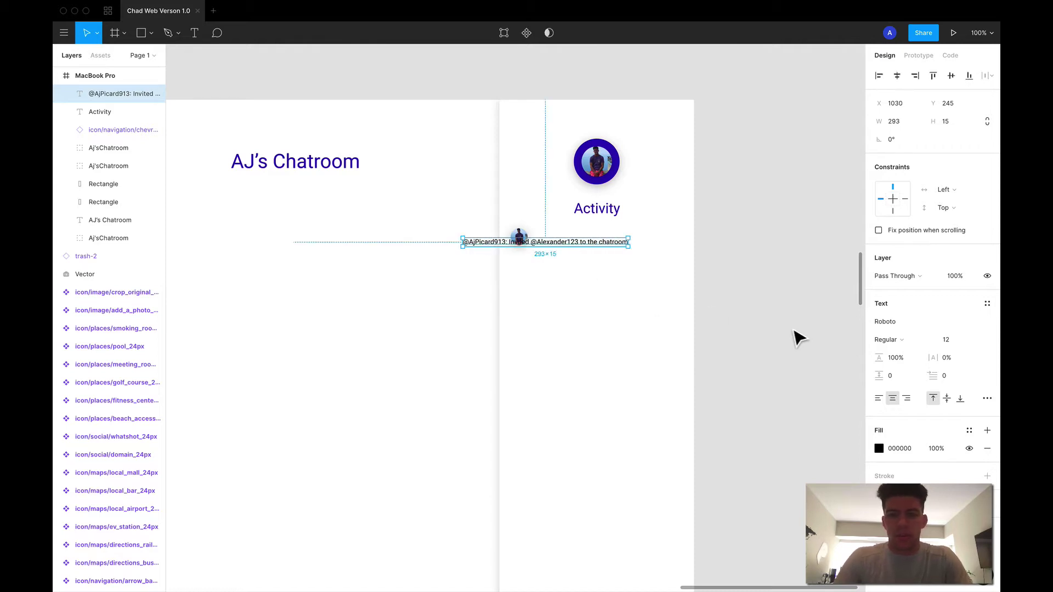
Step: Place the message right of the avatar and align their vertical centres
{"action": "left_click_drag", "start_coordinate": [599, 250], "coordinate": [665, 241]}
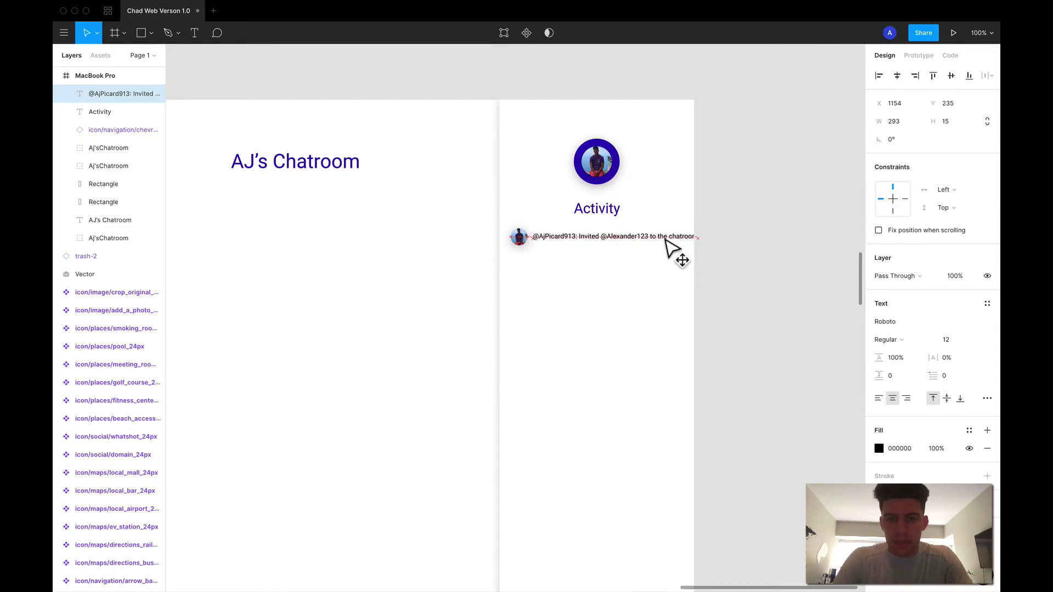
{"action": "left_click", "coordinate": [522, 245], "text": "shift"}
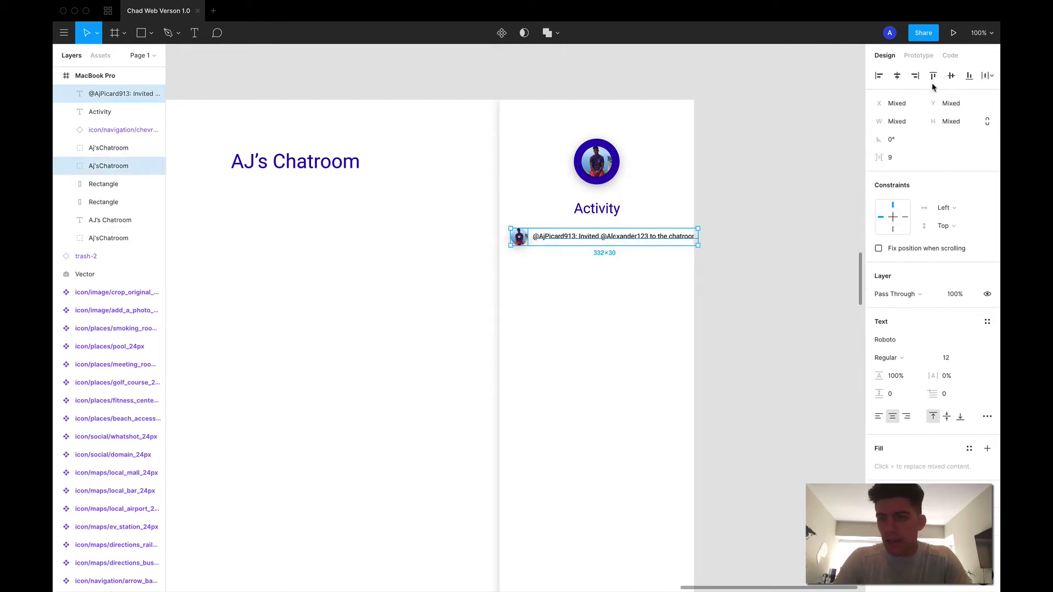
{"action": "left_click", "coordinate": [957, 80]}
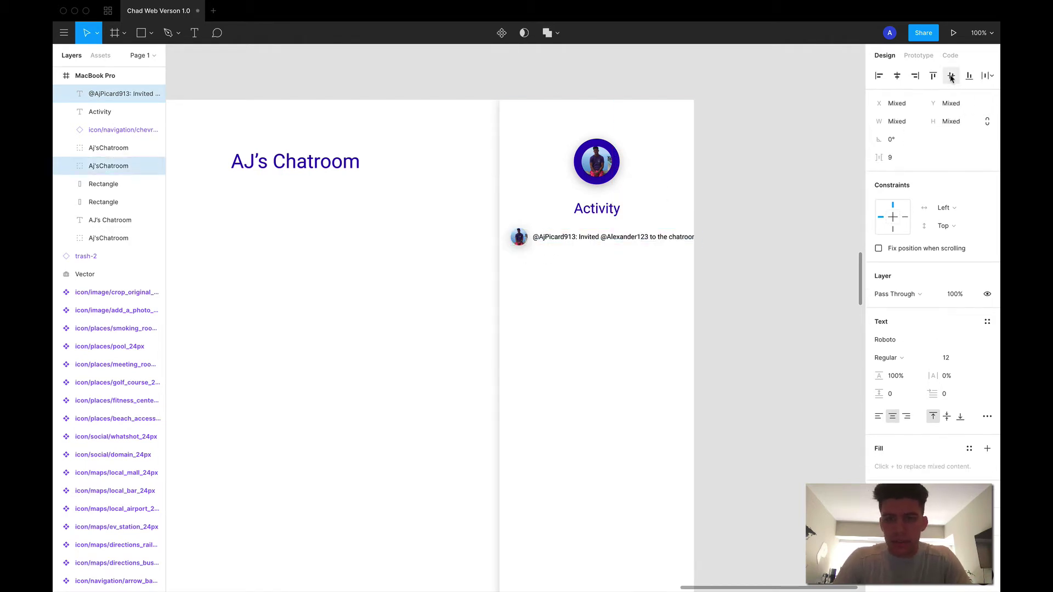
{"action": "left_click", "coordinate": [743, 256]}
Step: Set the inviting username at the message start to Roboto Bold
{"action": "left_click", "coordinate": [666, 243]}
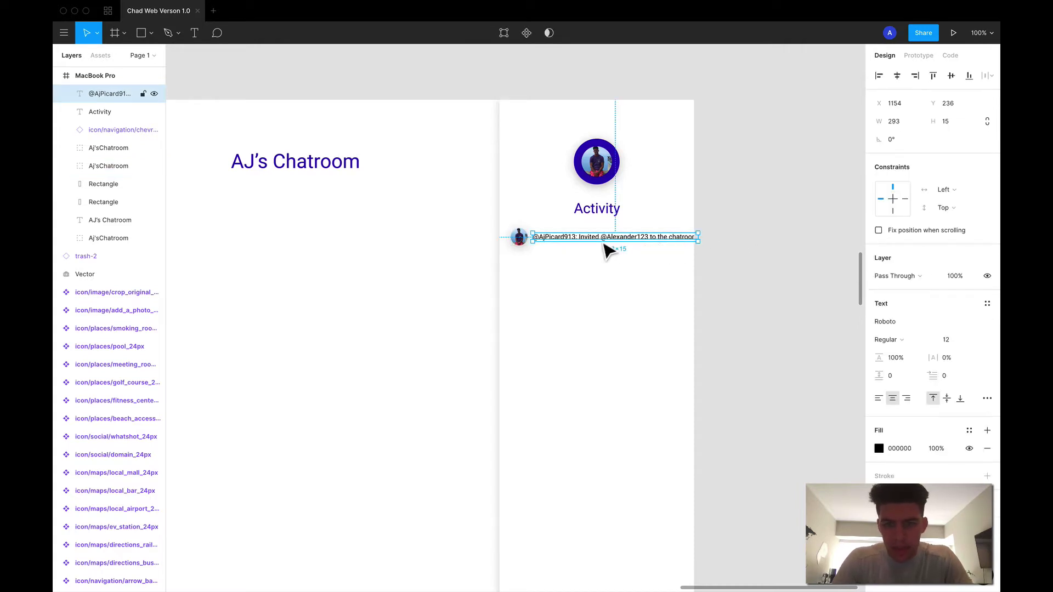
{"action": "double_click", "coordinate": [579, 237]}
{"action": "left_click", "coordinate": [578, 237]}
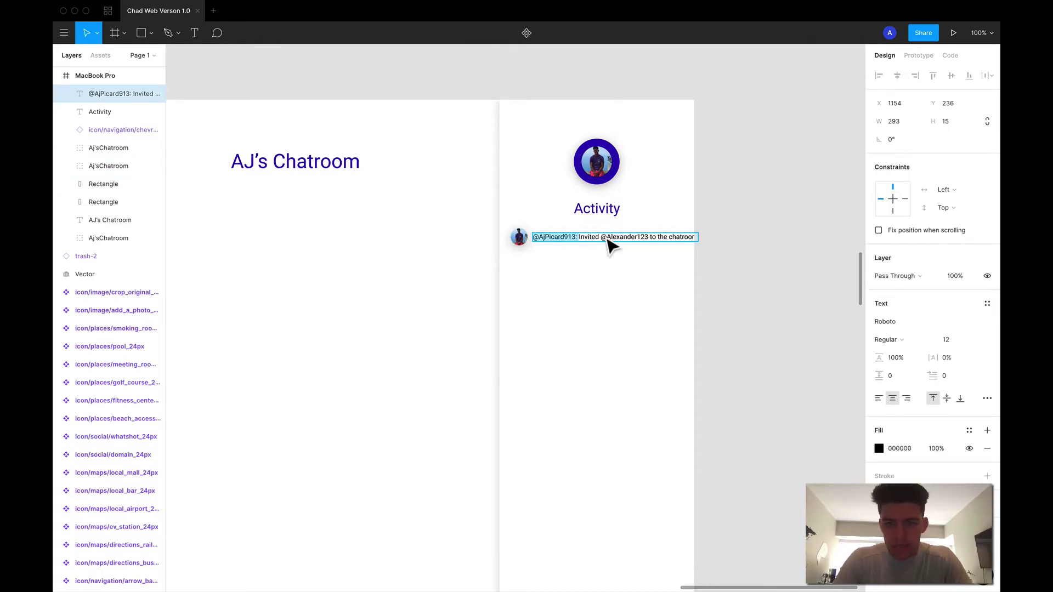
{"action": "left_click", "coordinate": [888, 339]}
{"action": "left_click", "coordinate": [898, 375]}
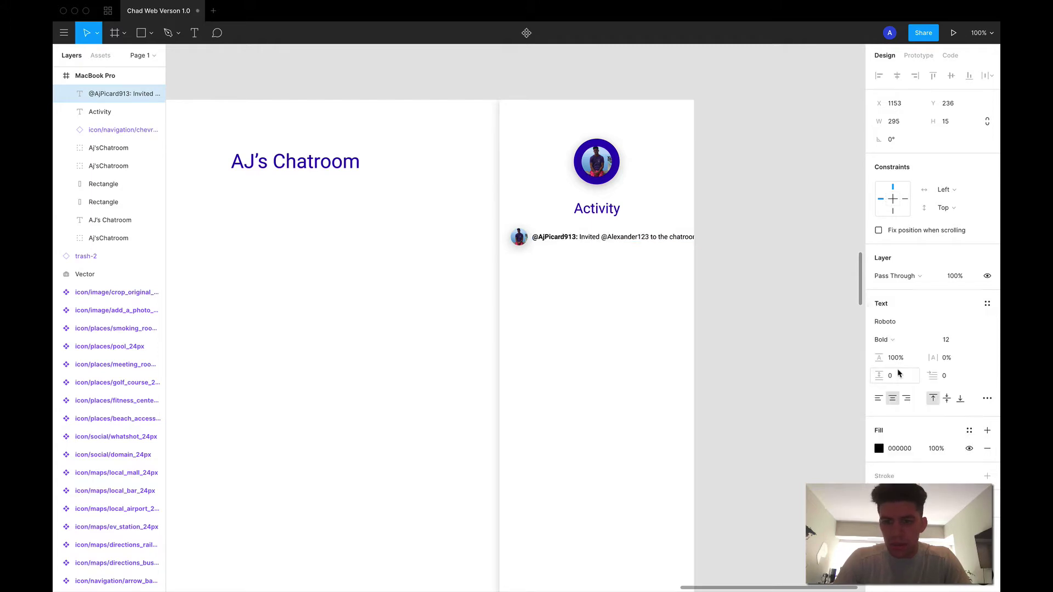
{"action": "double_click", "coordinate": [569, 237]}
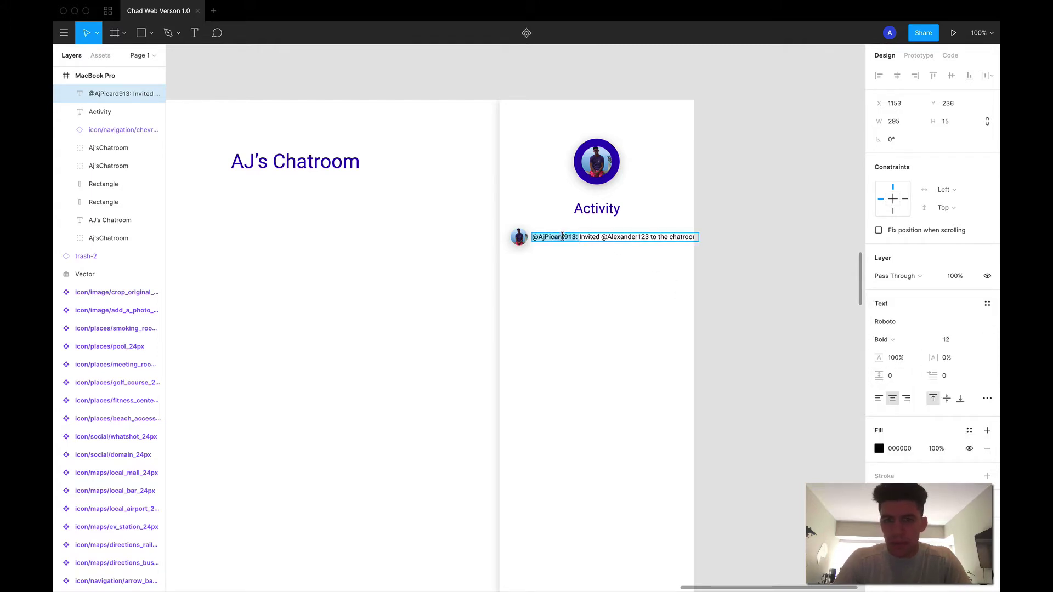
{"action": "key", "text": "super+a"}
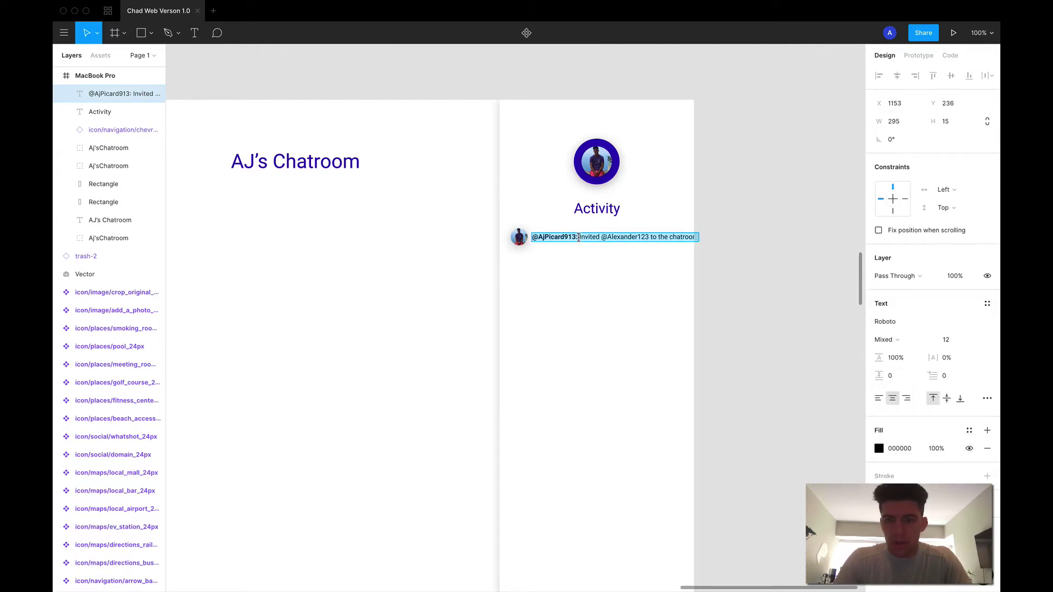
Step: Color the invitation message text dark purple 2404B5
{"action": "left_click", "coordinate": [878, 448]}
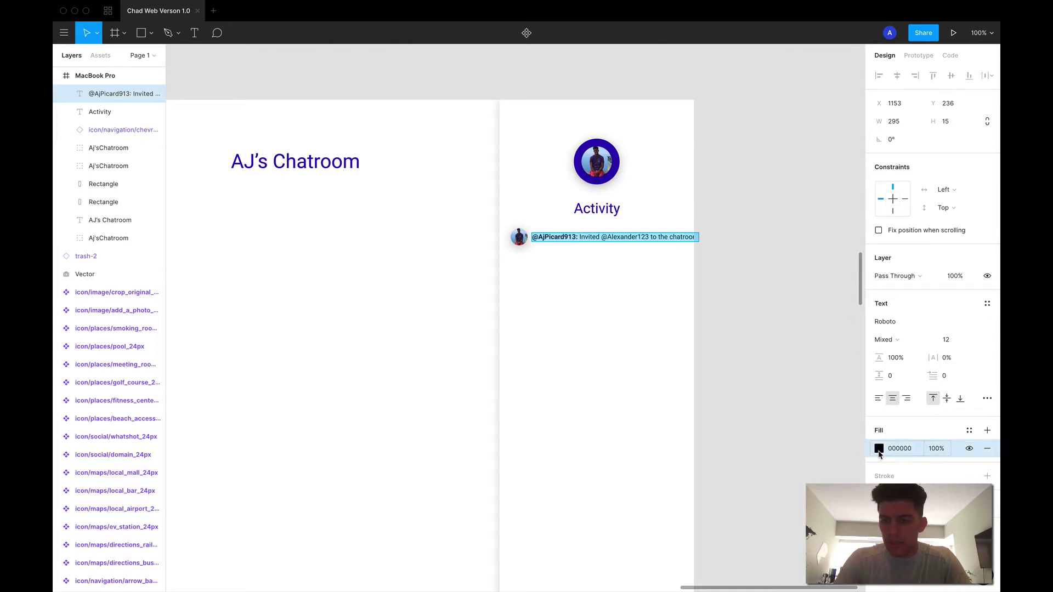
{"action": "left_click", "coordinate": [879, 449]}
{"action": "left_click", "coordinate": [759, 538]}
{"action": "key", "text": "Escape"}
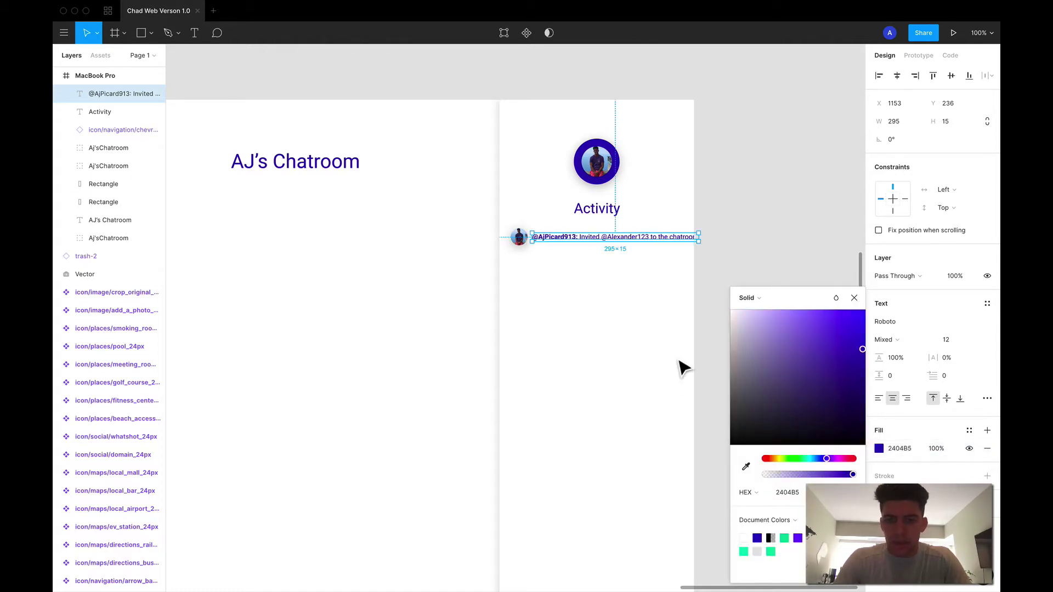
Step: Narrow the message to wrap onto two lines and re-centre it vertically with the avatar
{"action": "left_click_drag", "start_coordinate": [708, 245], "coordinate": [702, 245]}
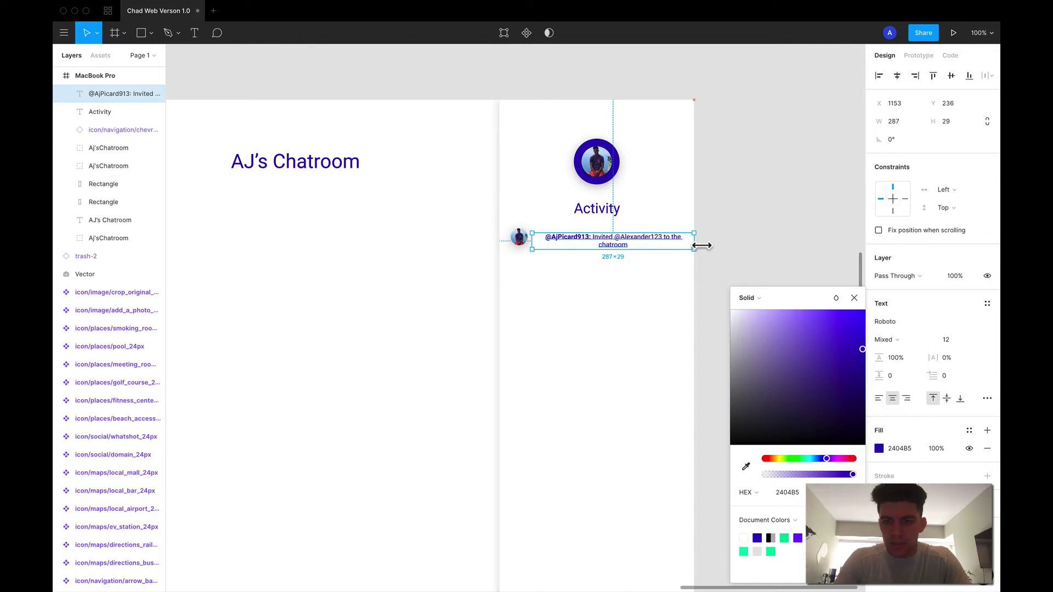
{"action": "left_click", "coordinate": [741, 264]}
{"action": "left_click", "coordinate": [634, 248]}
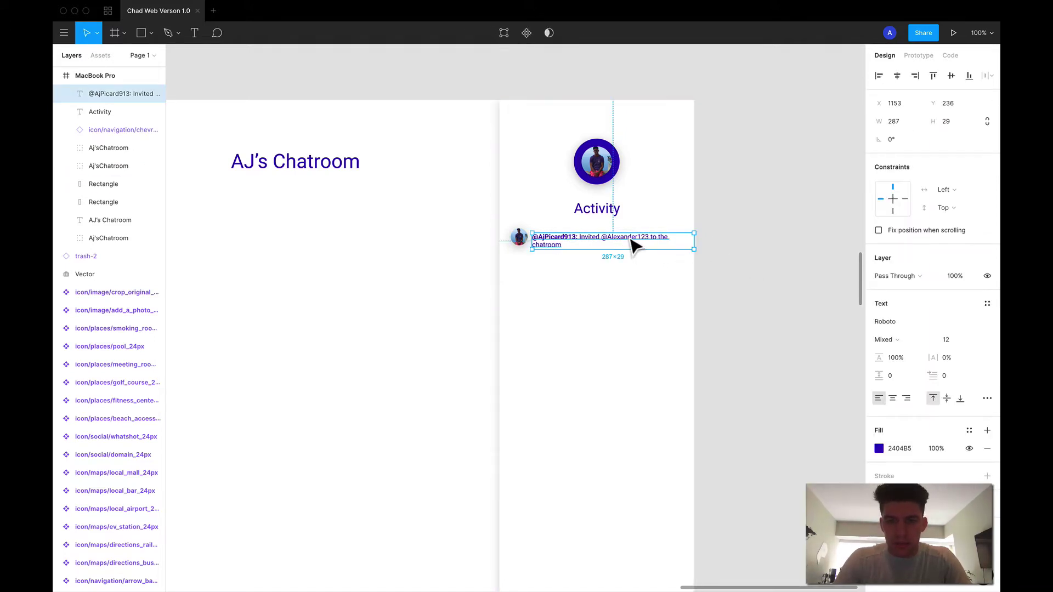
{"action": "left_click", "coordinate": [520, 237], "text": "shift"}
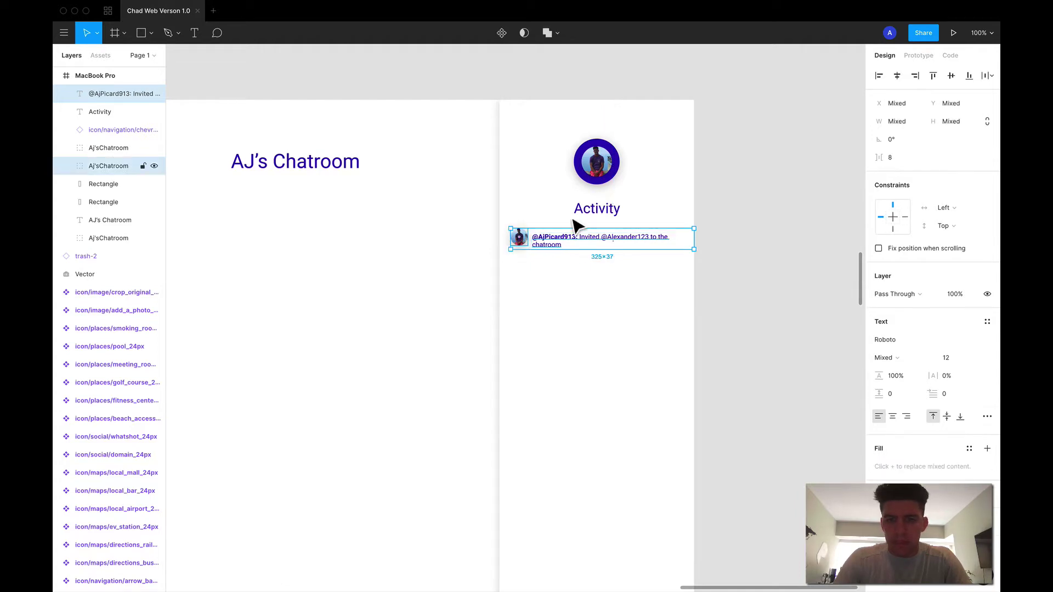
{"action": "left_click", "coordinate": [951, 75]}
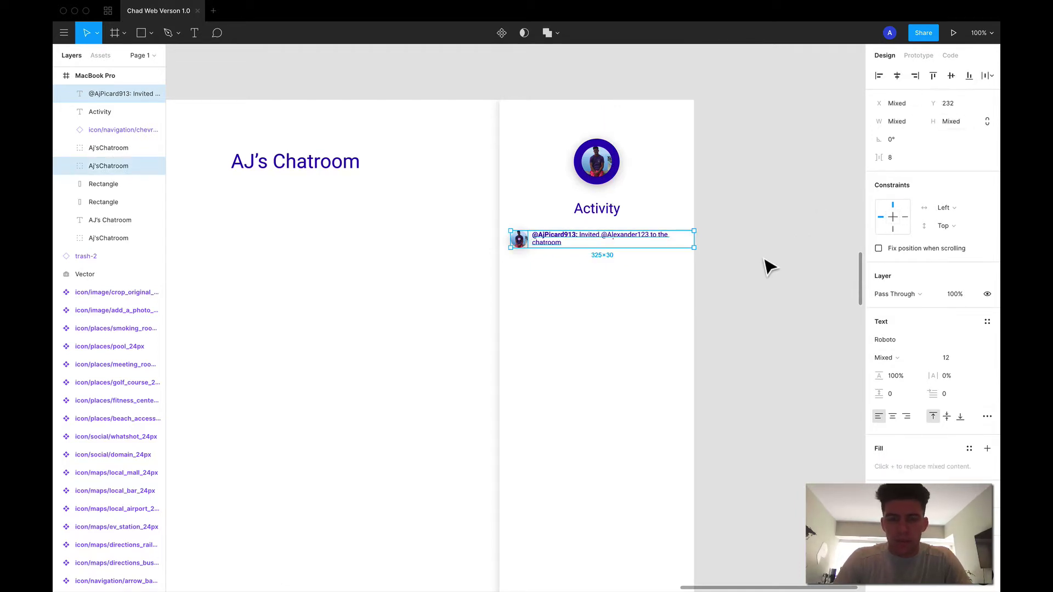
{"action": "left_click", "coordinate": [661, 263]}
Step: Narrow the message box to 245 wide and nudge it right to X 1157
{"action": "left_click", "coordinate": [519, 239]}
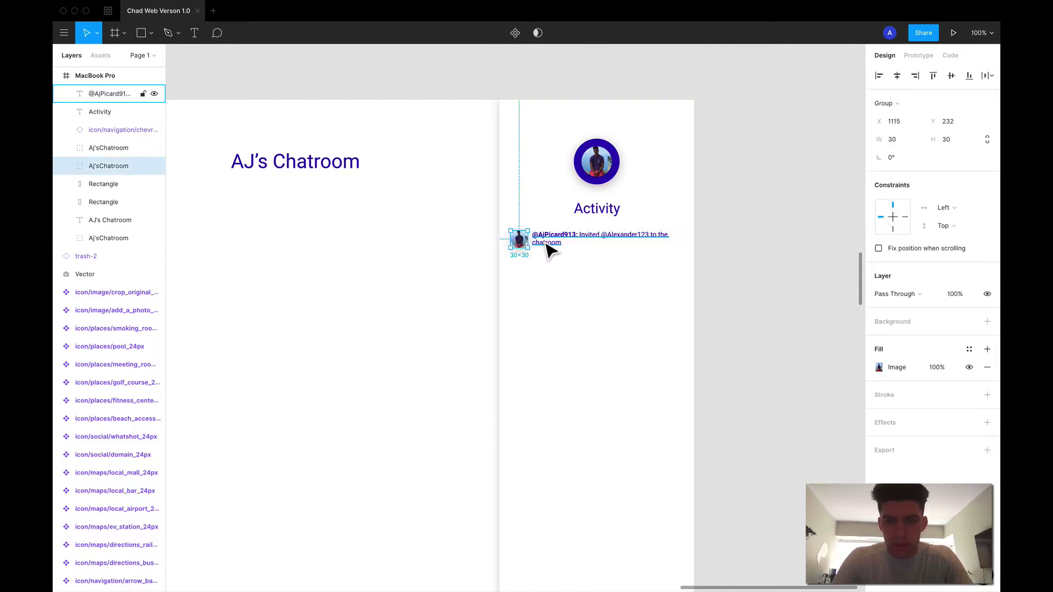
{"action": "left_click", "coordinate": [547, 245]}
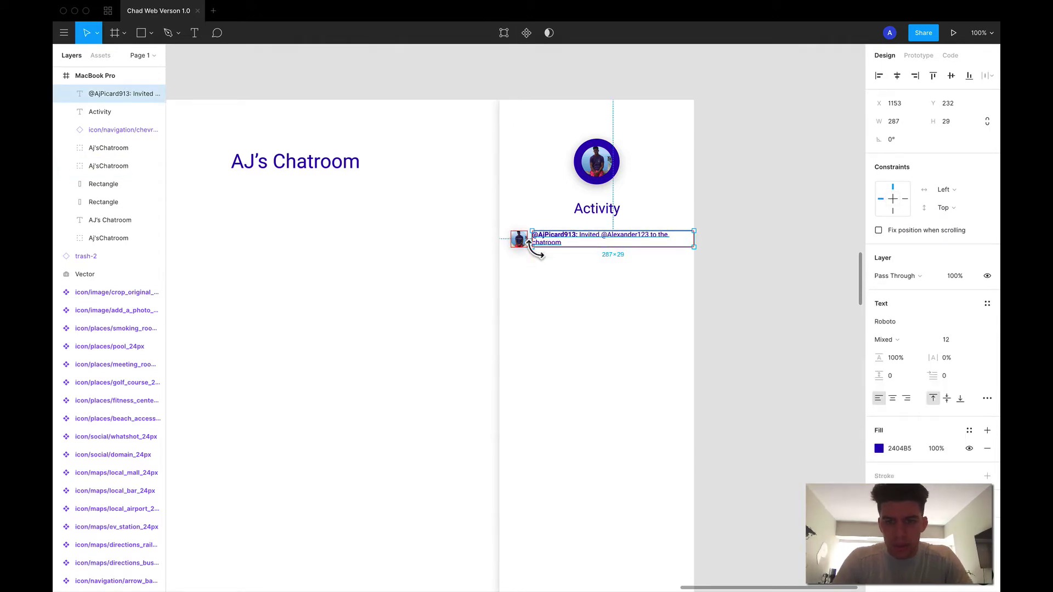
{"action": "left_click_drag", "start_coordinate": [694, 247], "coordinate": [680, 249]}
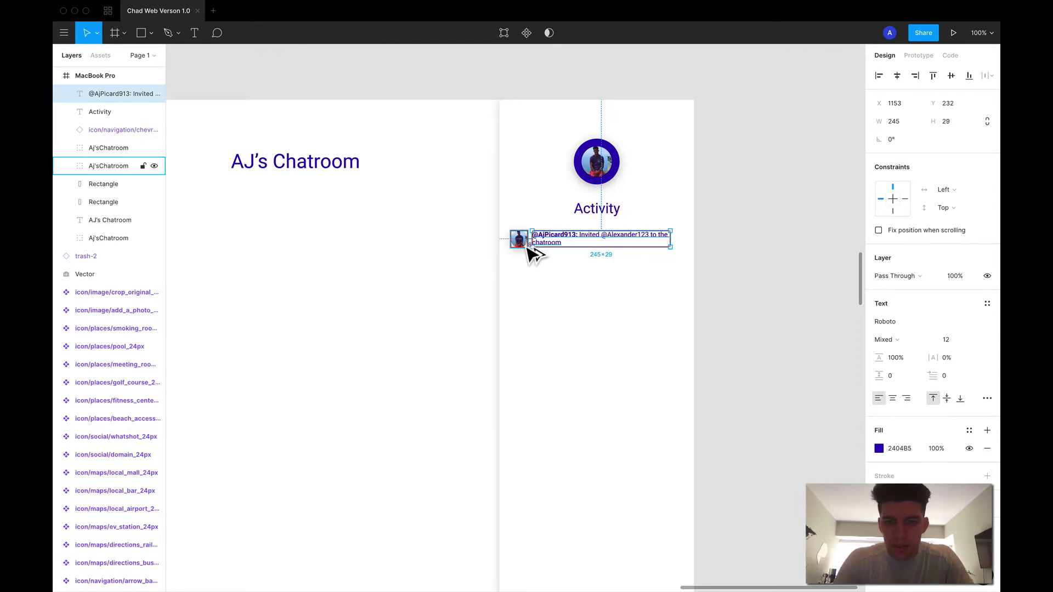
{"action": "key", "text": "Right"}
{"action": "key", "text": "Right"}
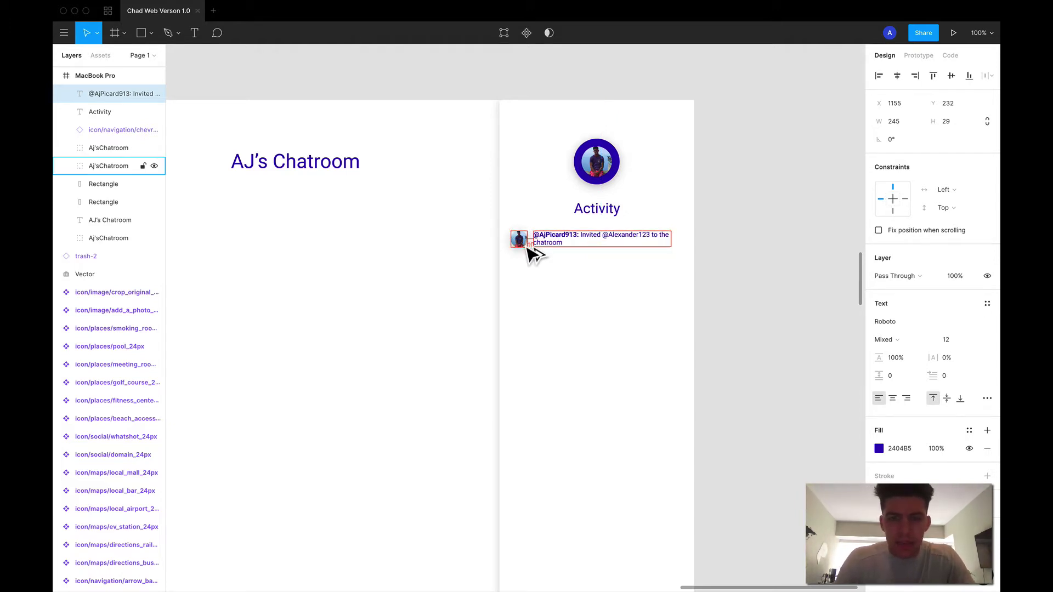
{"action": "key", "text": "Right"}
{"action": "key", "text": "Right"}
{"action": "left_click", "coordinate": [818, 291]}
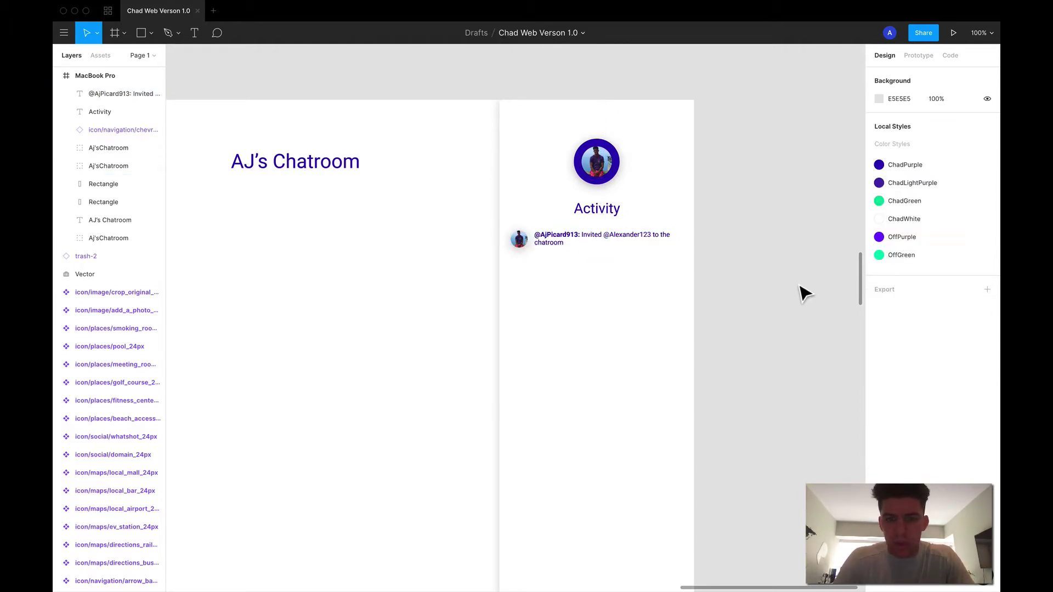
{"action": "left_click", "coordinate": [603, 241]}
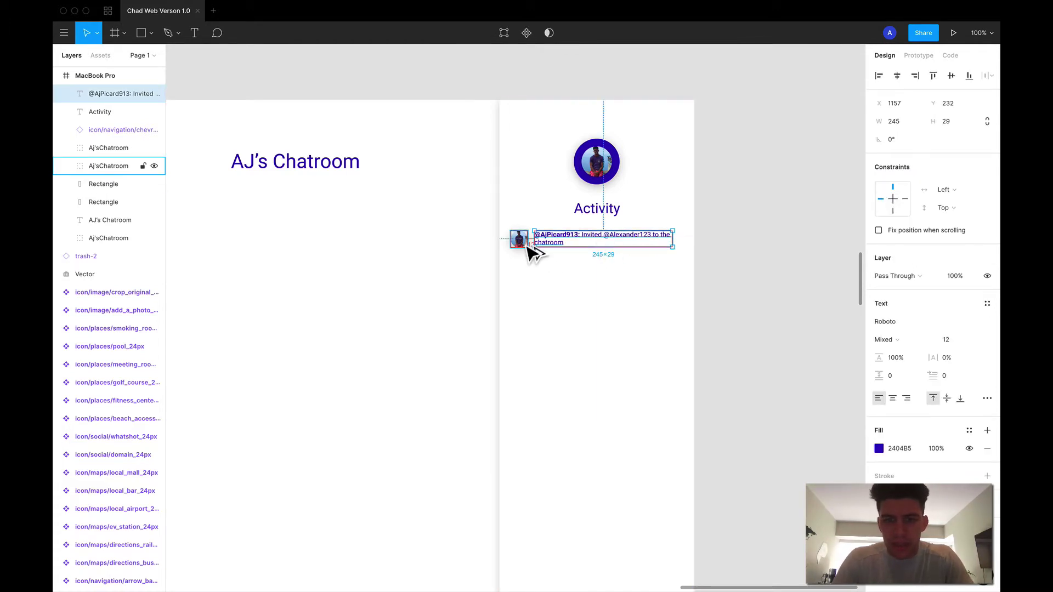
{"action": "key", "text": "Right"}
{"action": "key", "text": "Right"}
{"action": "key", "text": "Right"}
{"action": "left_click", "coordinate": [780, 348]}
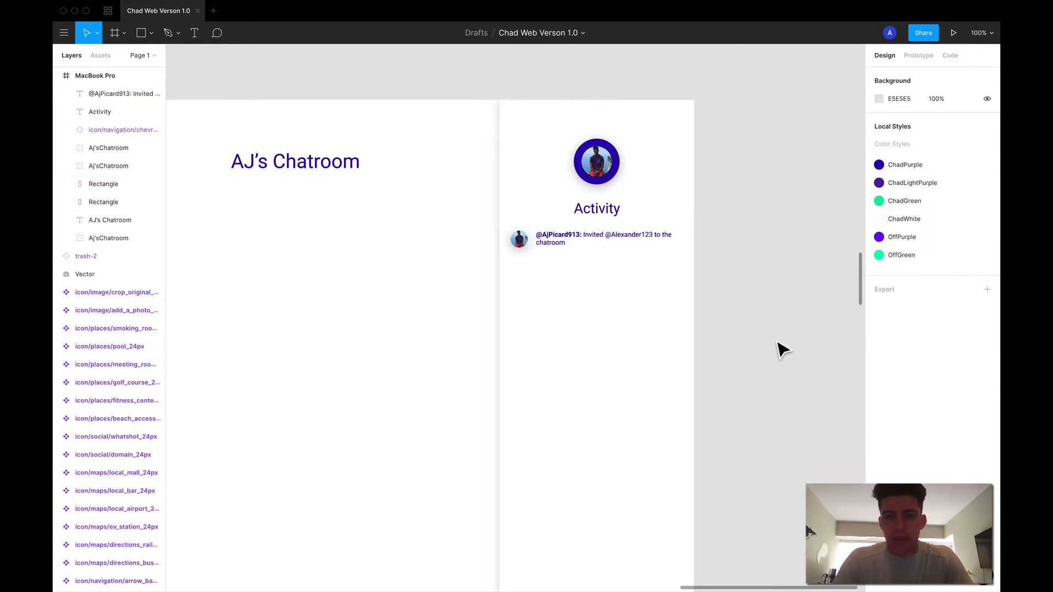
Step: Duplicate the avatar and invite message down into rows two through five
{"action": "left_click", "coordinate": [527, 247]}
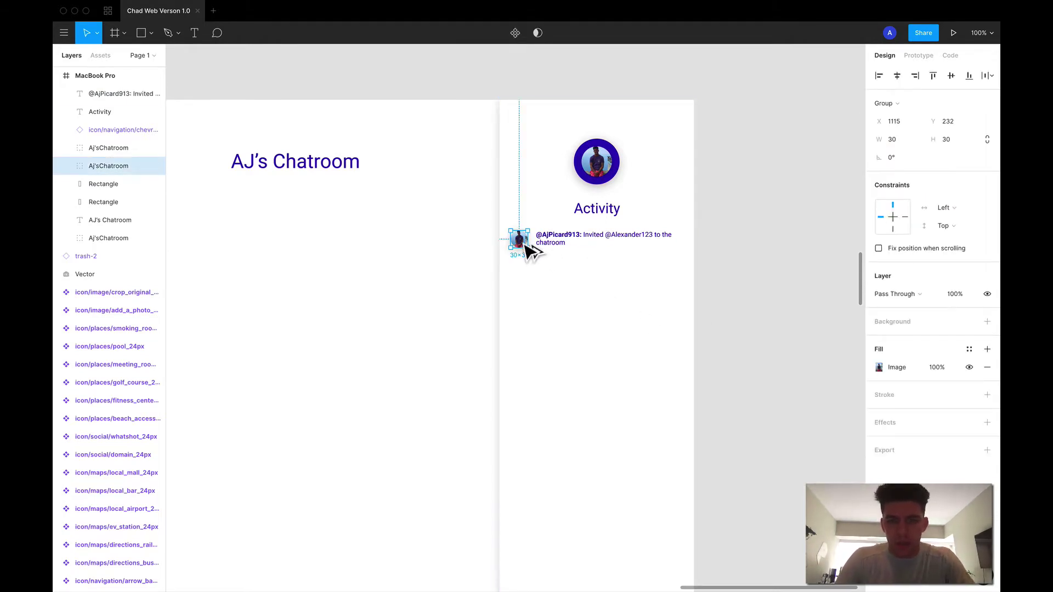
{"action": "left_click_drag", "start_coordinate": [536, 254], "coordinate": [535, 280]}
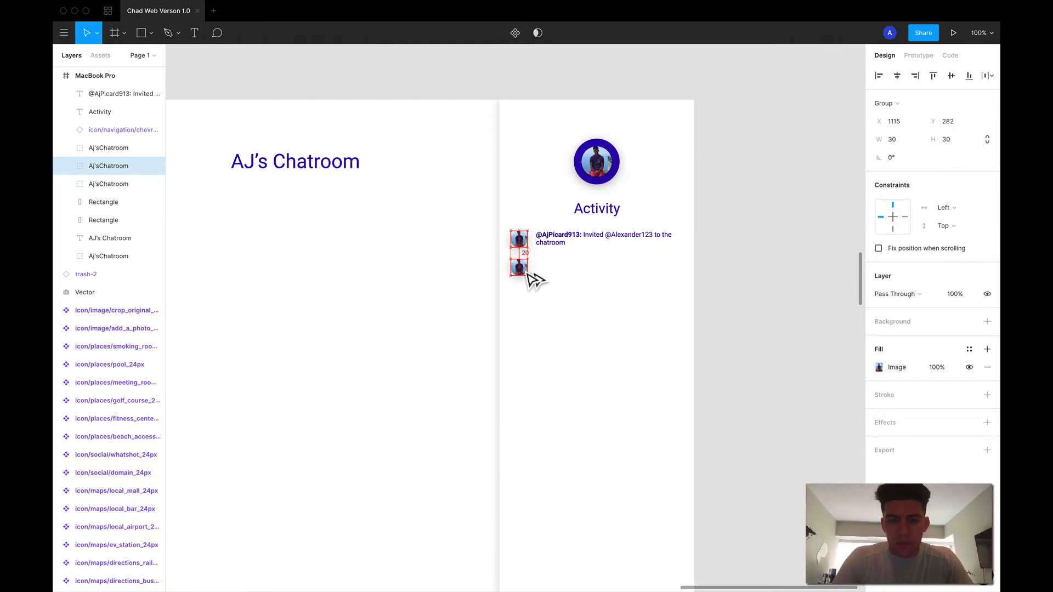
{"action": "left_click", "coordinate": [564, 246]}
{"action": "left_click_drag", "start_coordinate": [564, 250], "coordinate": [532, 303]}
{"action": "left_click", "coordinate": [524, 269]}
{"action": "left_click", "coordinate": [559, 268]}
{"action": "left_click_drag", "start_coordinate": [560, 268], "coordinate": [535, 334]}
{"action": "left_click", "coordinate": [558, 299]}
{"action": "left_click_drag", "start_coordinate": [557, 299], "coordinate": [562, 333]}
{"action": "left_click_drag", "start_coordinate": [524, 328], "coordinate": [536, 359]}
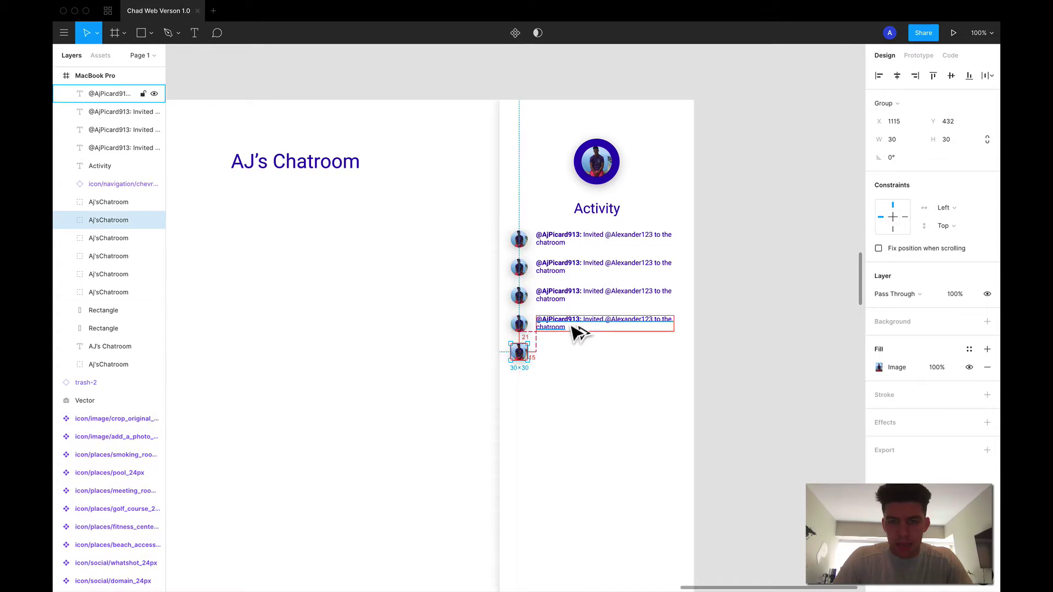
{"action": "left_click_drag", "start_coordinate": [578, 332], "coordinate": [575, 360]}
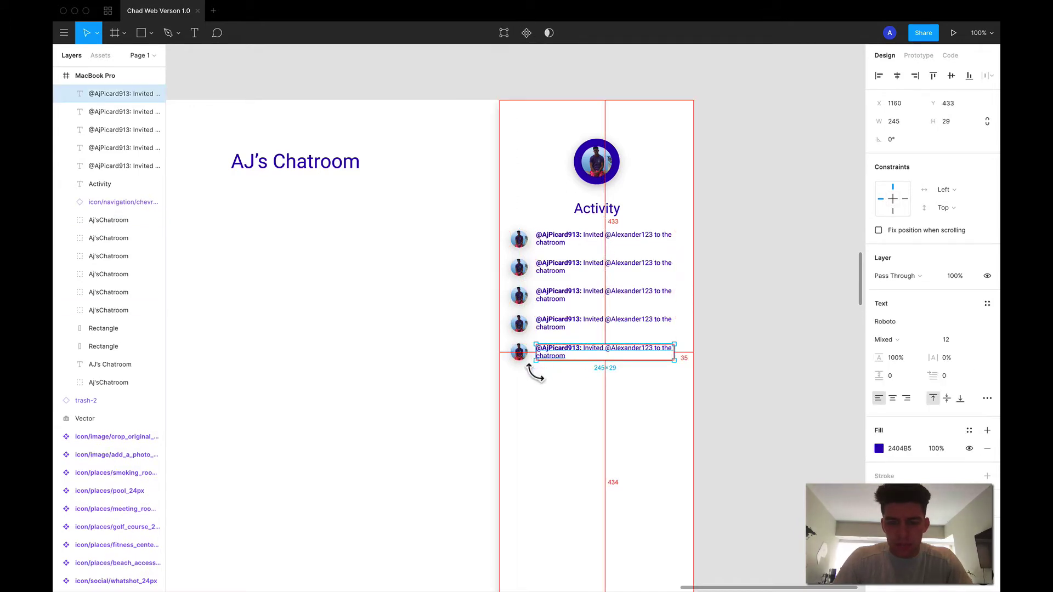
Step: Remove the accidental sixth row's avatar and invite message copies
{"action": "scroll", "coordinate": [548, 431], "scroll_direction": "down", "scroll_amount": 4}
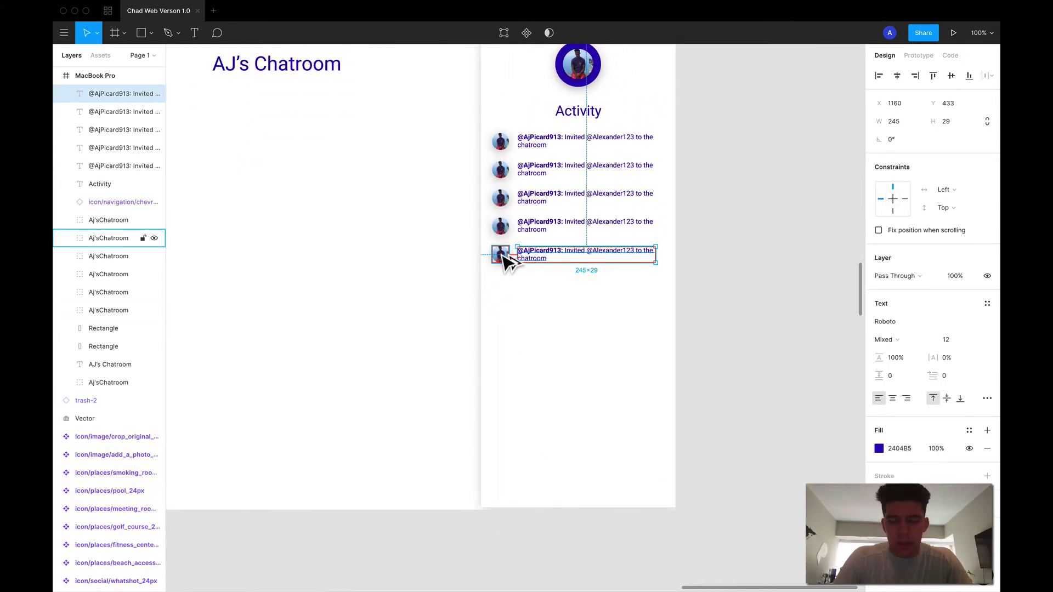
{"action": "left_click_drag", "start_coordinate": [508, 263], "coordinate": [506, 287]}
{"action": "left_click_drag", "start_coordinate": [543, 255], "coordinate": [539, 292]}
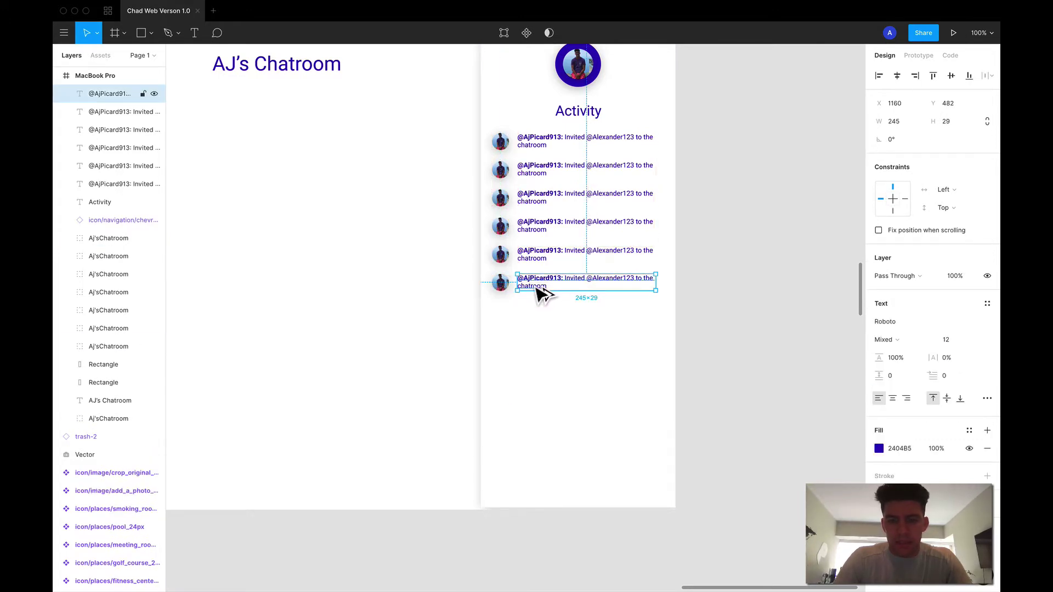
{"action": "key", "text": "Delete"}
{"action": "left_click", "coordinate": [502, 286]}
{"action": "key", "text": "Delete"}
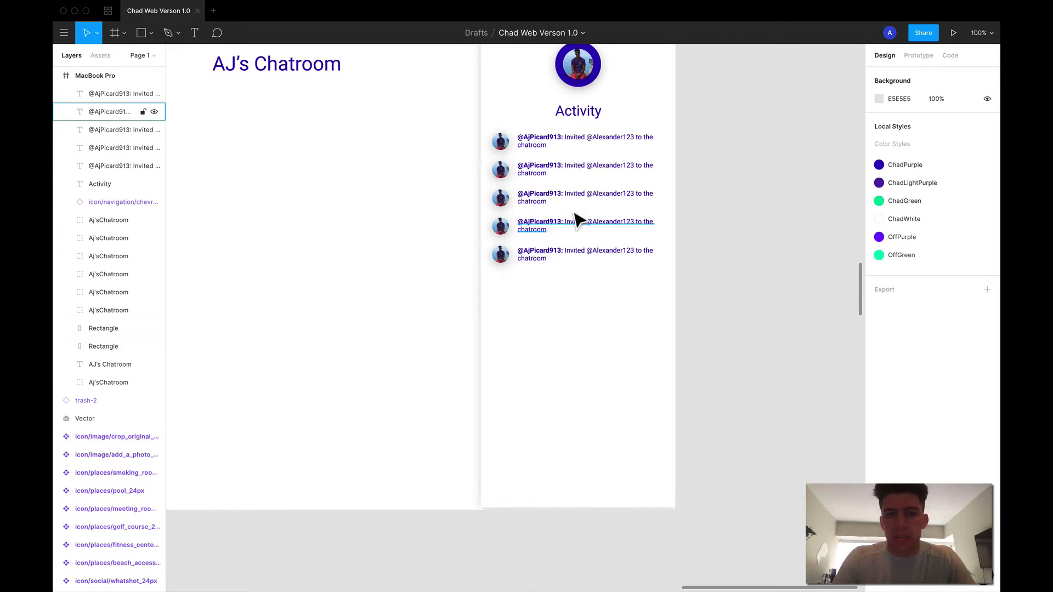
Step: Replace the second message's inviter handle with the other user's handle and select the wording after it
{"action": "double_click", "coordinate": [548, 173]}
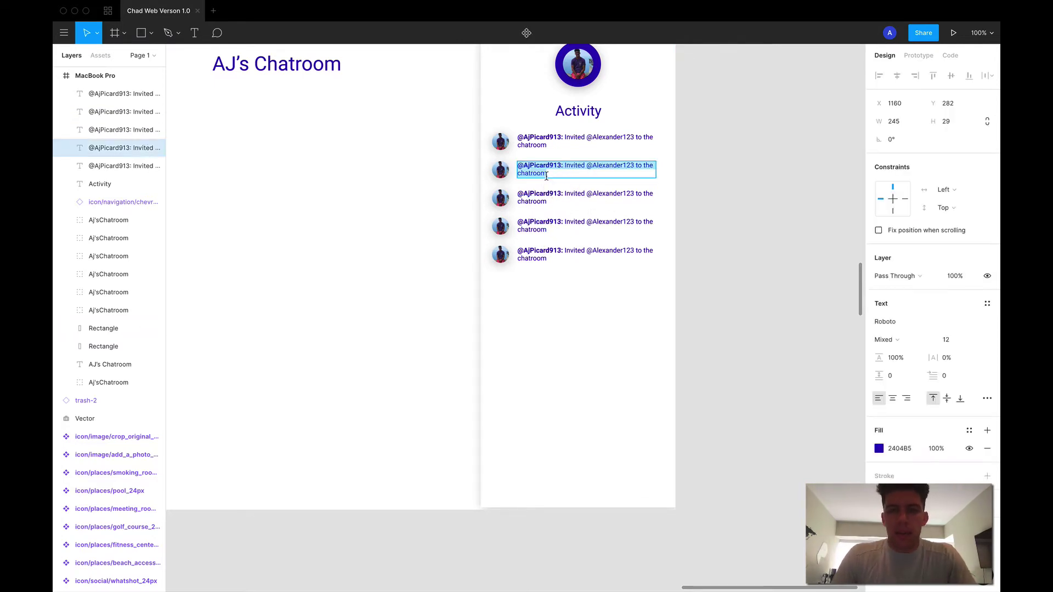
{"action": "left_click", "coordinate": [562, 172]}
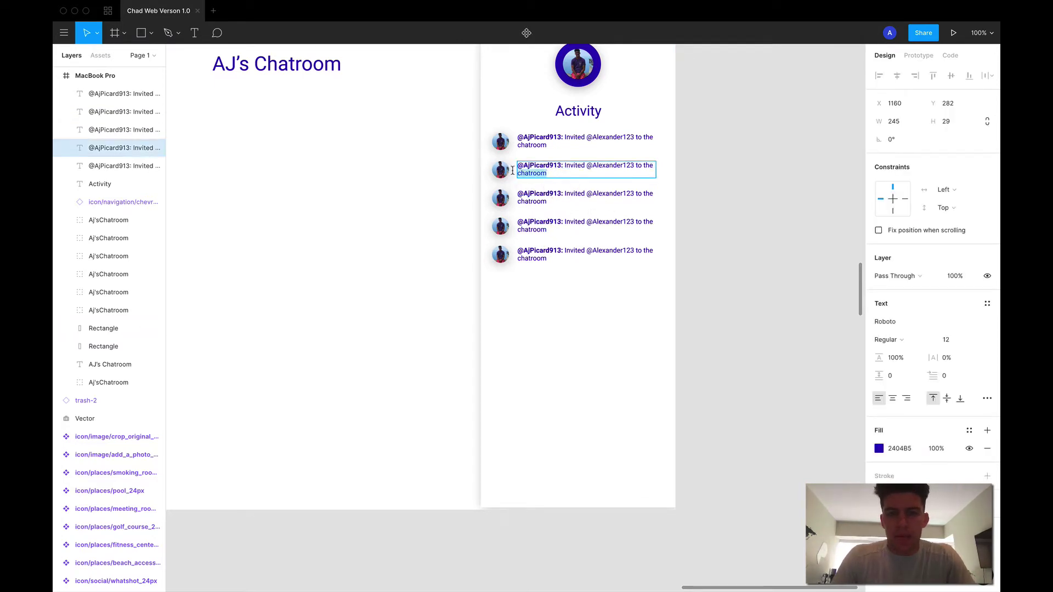
{"action": "left_click_drag", "start_coordinate": [513, 171], "coordinate": [526, 166]}
{"action": "left_click", "coordinate": [560, 174]}
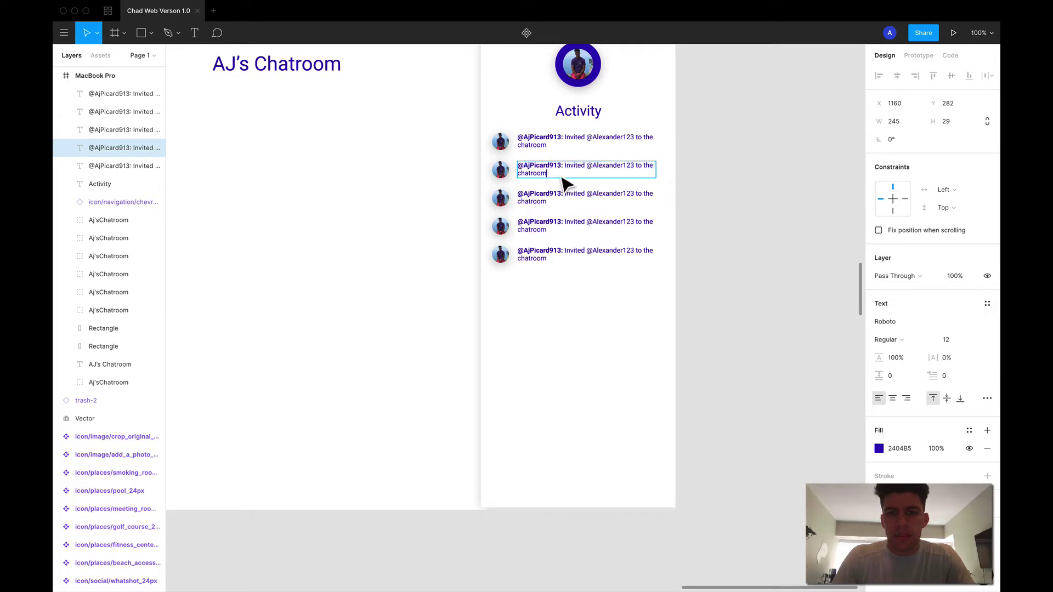
{"action": "left_click", "coordinate": [563, 166]}
{"action": "type", "text": "Alexander123"}
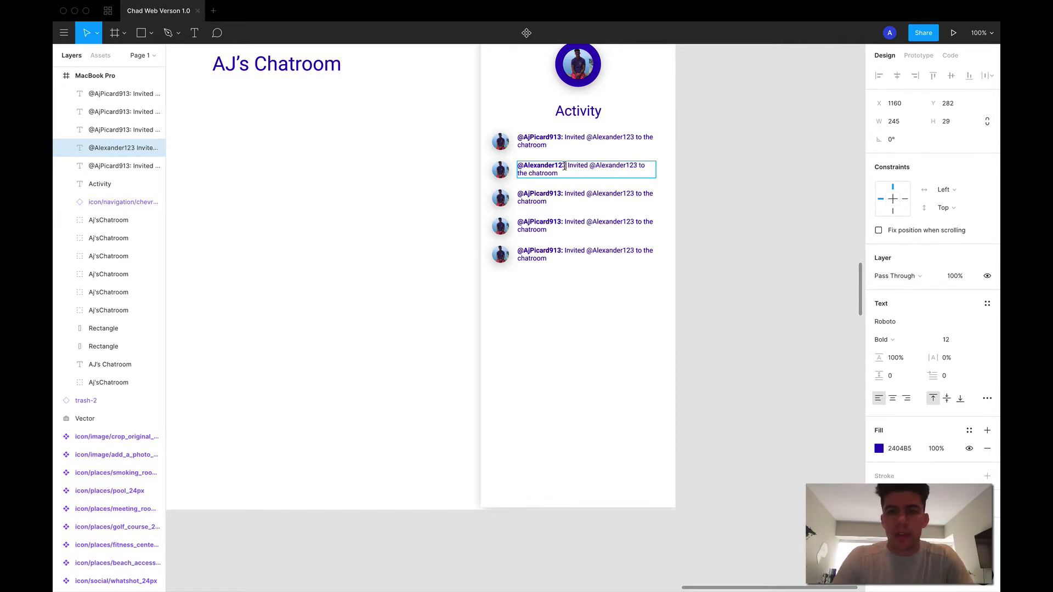
{"action": "type", "text": ":"}
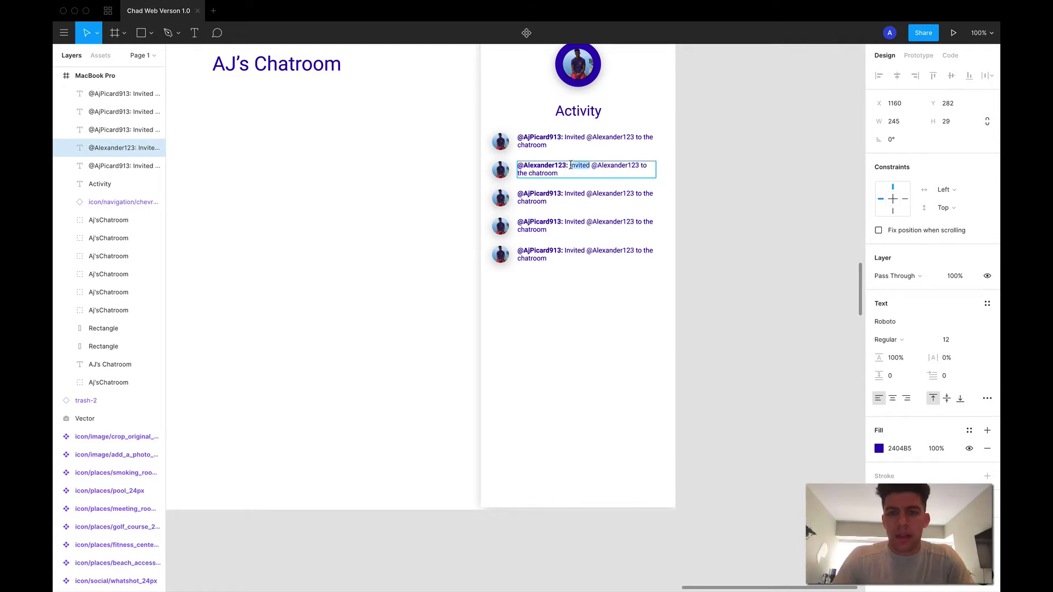
{"action": "left_click_drag", "start_coordinate": [570, 165], "coordinate": [602, 171]}
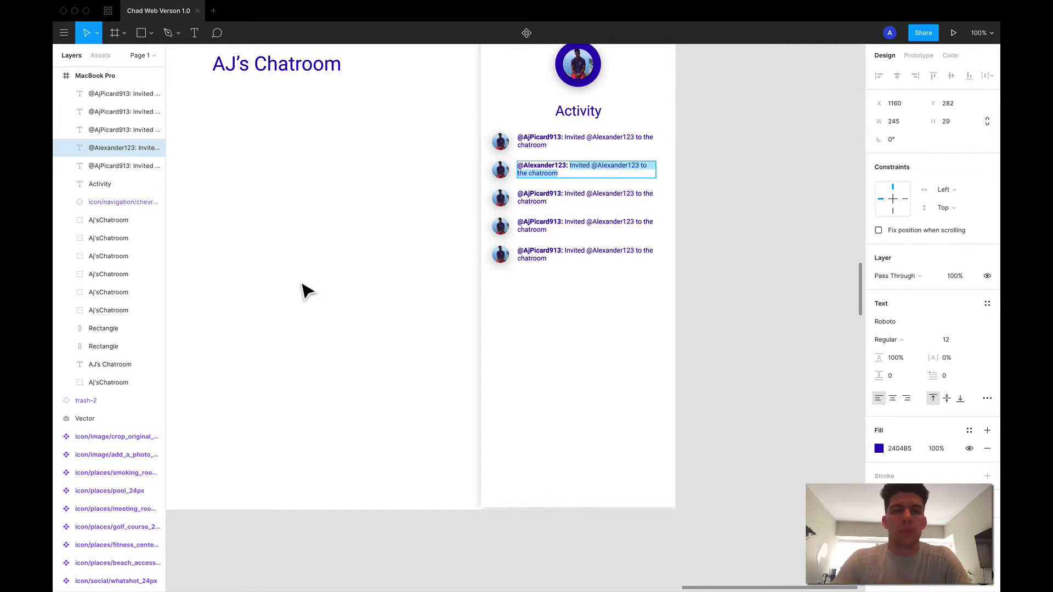
{"action": "scroll", "coordinate": [306, 291], "scroll_direction": "up", "scroll_amount": 15}
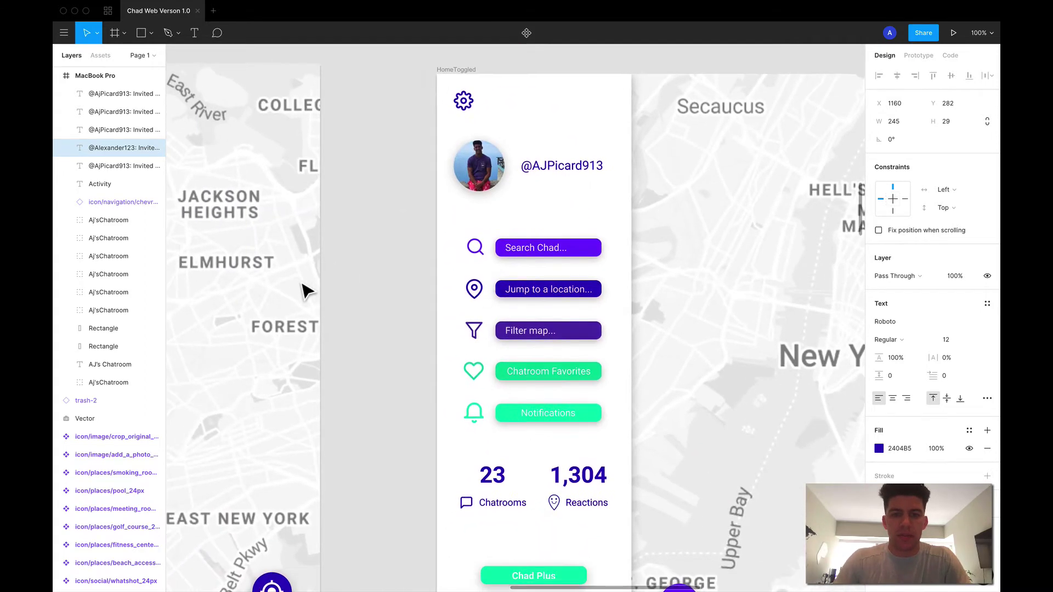
Step: Reword the second message to say the user reacted to another user's message
{"action": "scroll", "coordinate": [306, 290], "scroll_direction": "down", "scroll_amount": 15}
{"action": "scroll", "coordinate": [306, 291], "scroll_direction": "right", "scroll_amount": 6}
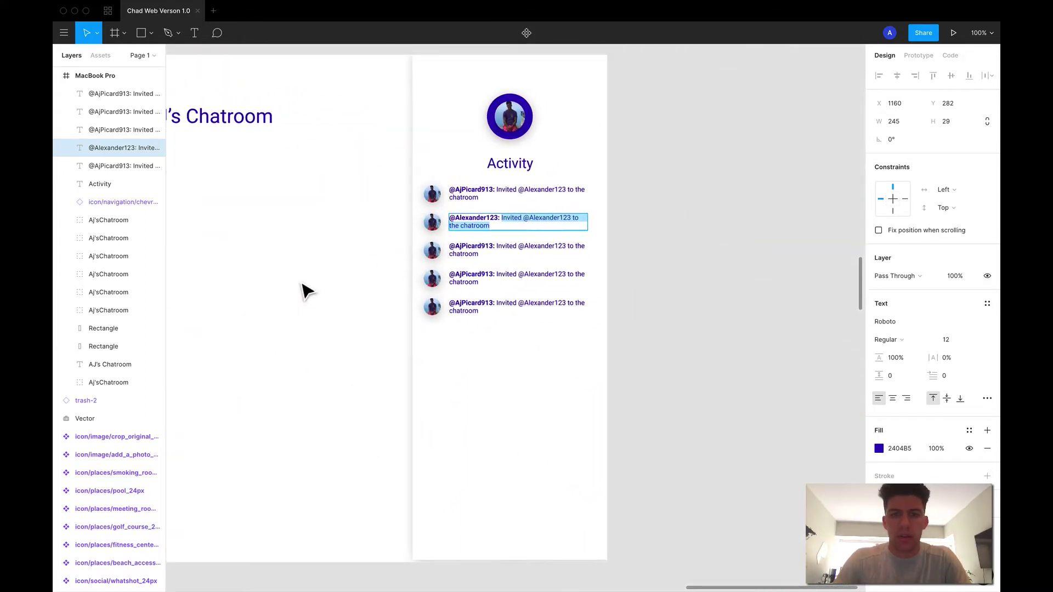
{"action": "scroll", "coordinate": [305, 291], "scroll_direction": "right", "scroll_amount": 1}
{"action": "type", "text": "Reac"}
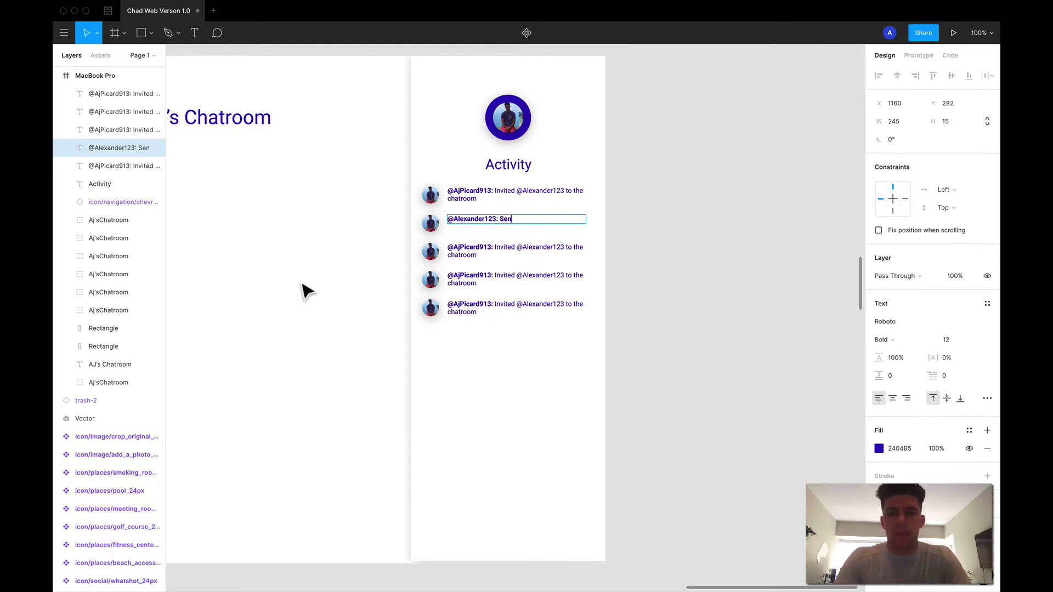
{"action": "key", "text": "ctrl+z"}
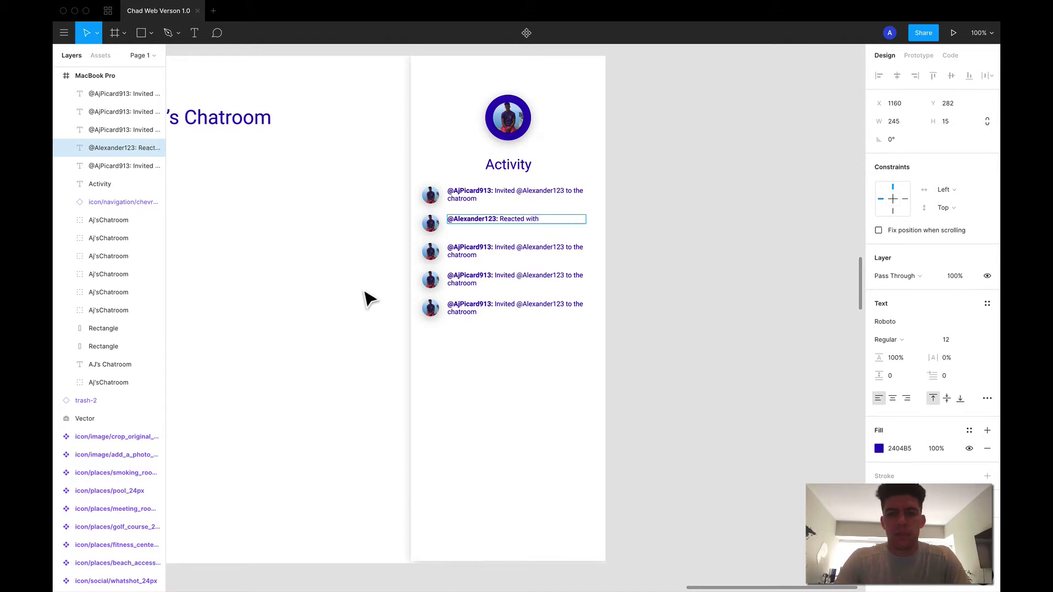
{"action": "type", "text": "Sen"}
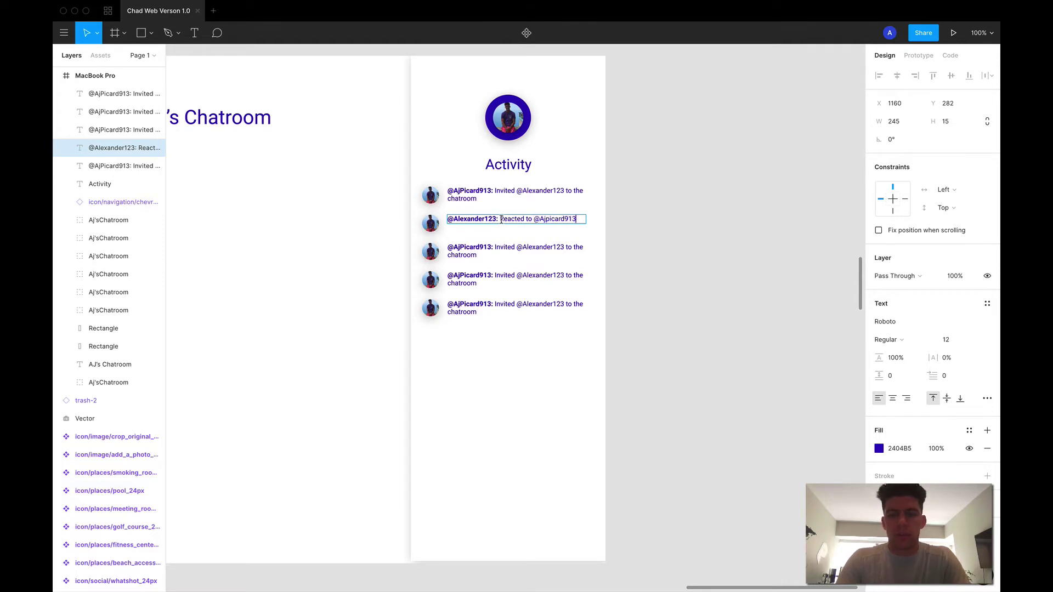
{"action": "type", "text": "message"}
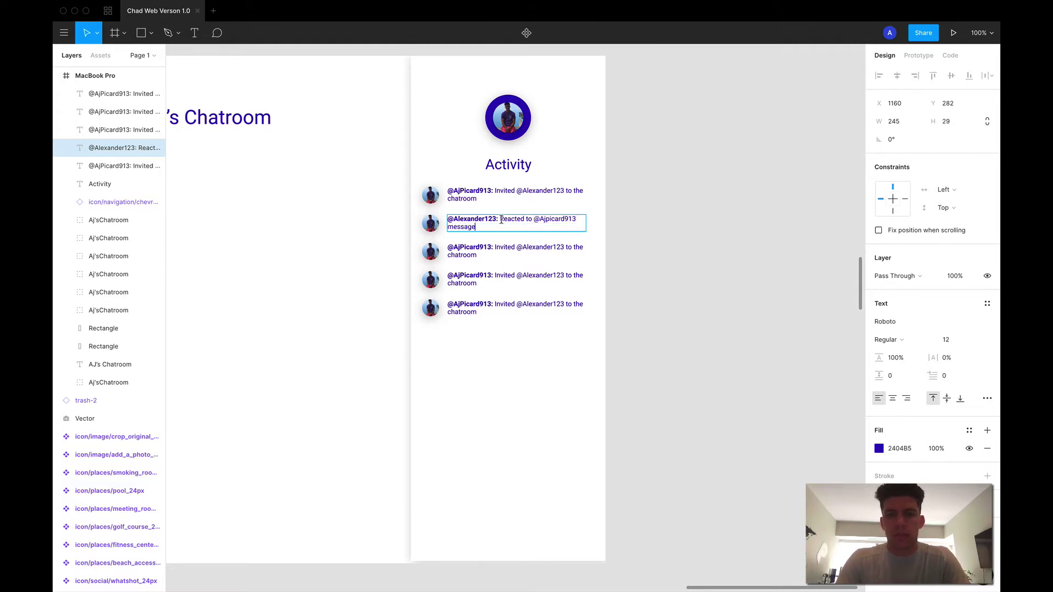
{"action": "key", "text": "Escape"}
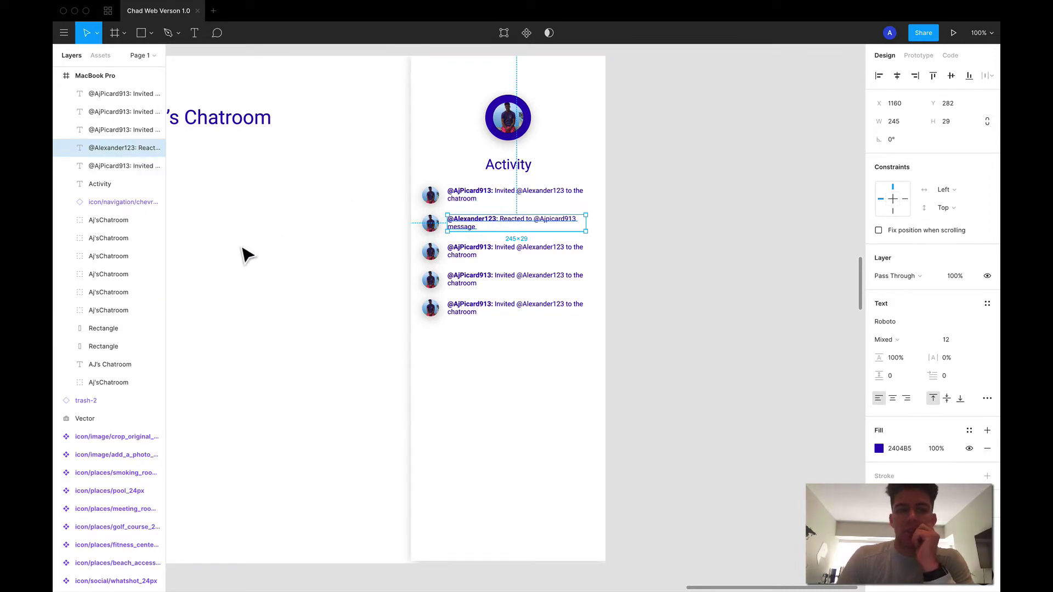
Step: Select the second row's avatar image
{"action": "scroll", "coordinate": [270, 225], "scroll_direction": "left", "scroll_amount": 8}
{"action": "scroll", "coordinate": [270, 225], "scroll_direction": "down", "scroll_amount": 1}
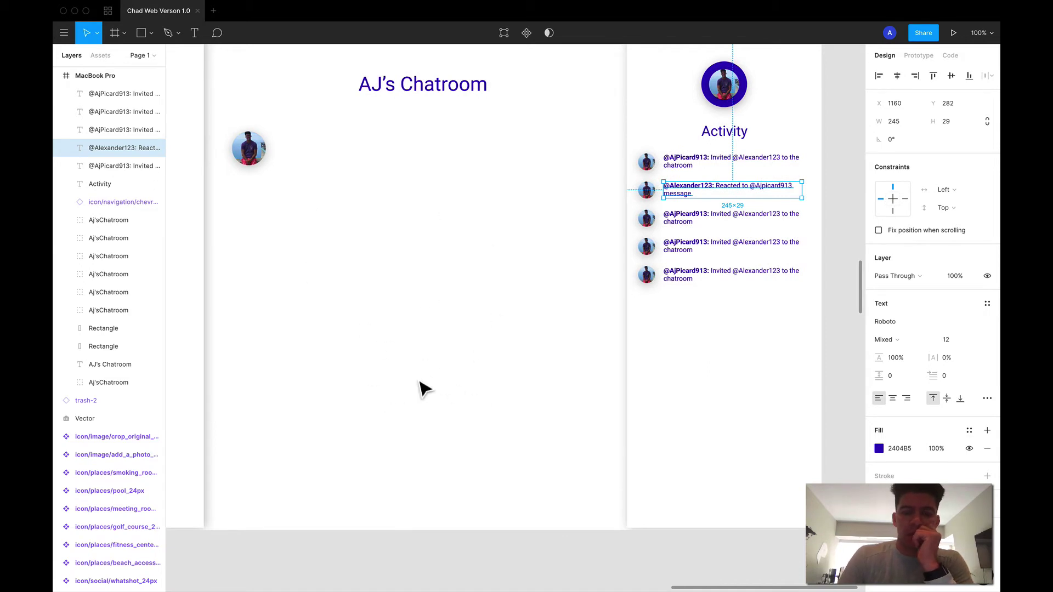
{"action": "scroll", "coordinate": [409, 333], "scroll_direction": "right", "scroll_amount": 8}
{"action": "scroll", "coordinate": [408, 333], "scroll_direction": "up", "scroll_amount": 2}
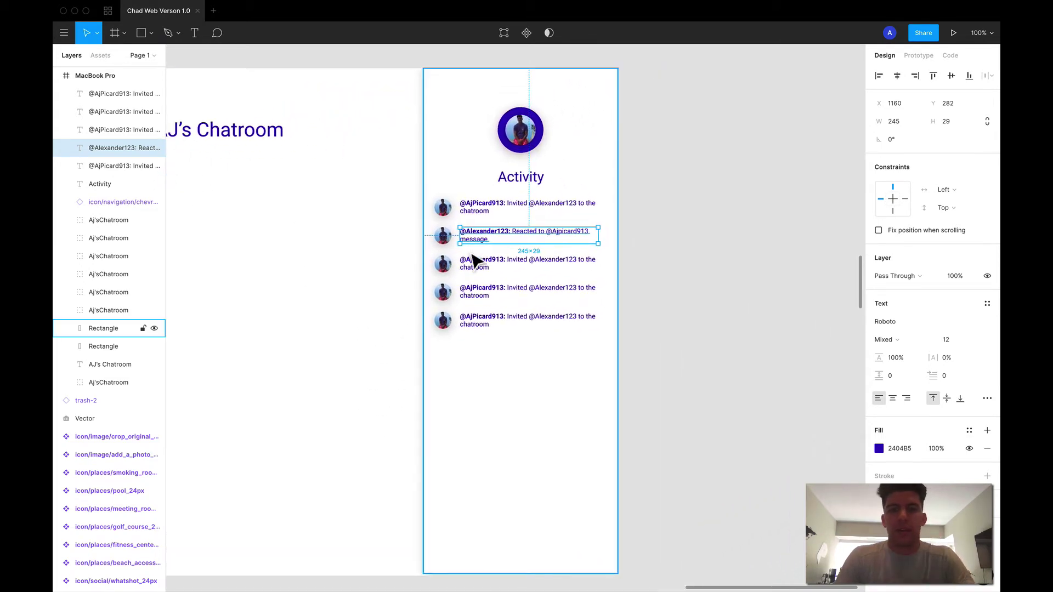
{"action": "left_click", "coordinate": [442, 236]}
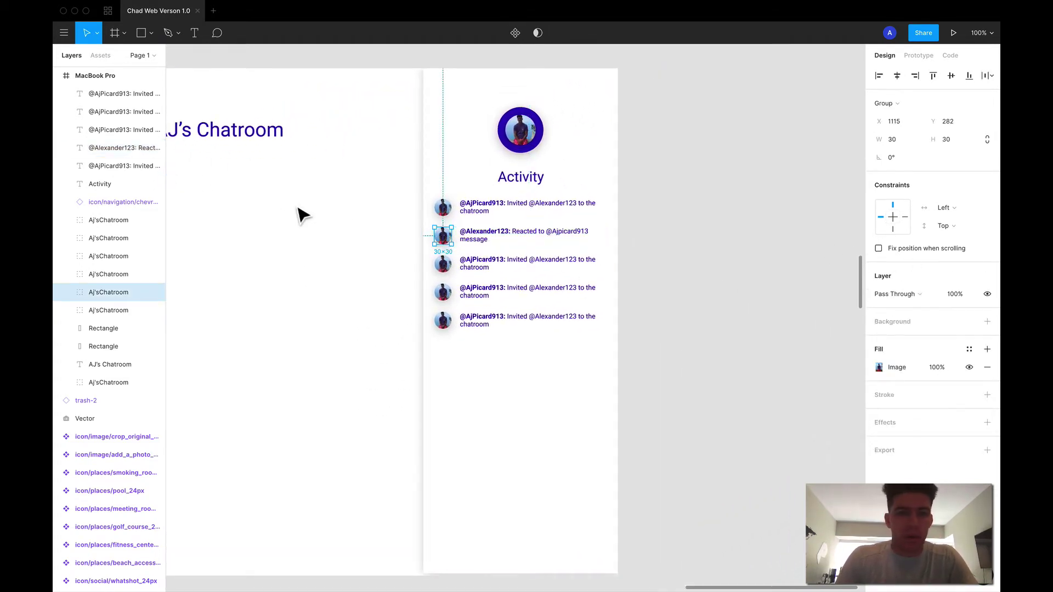
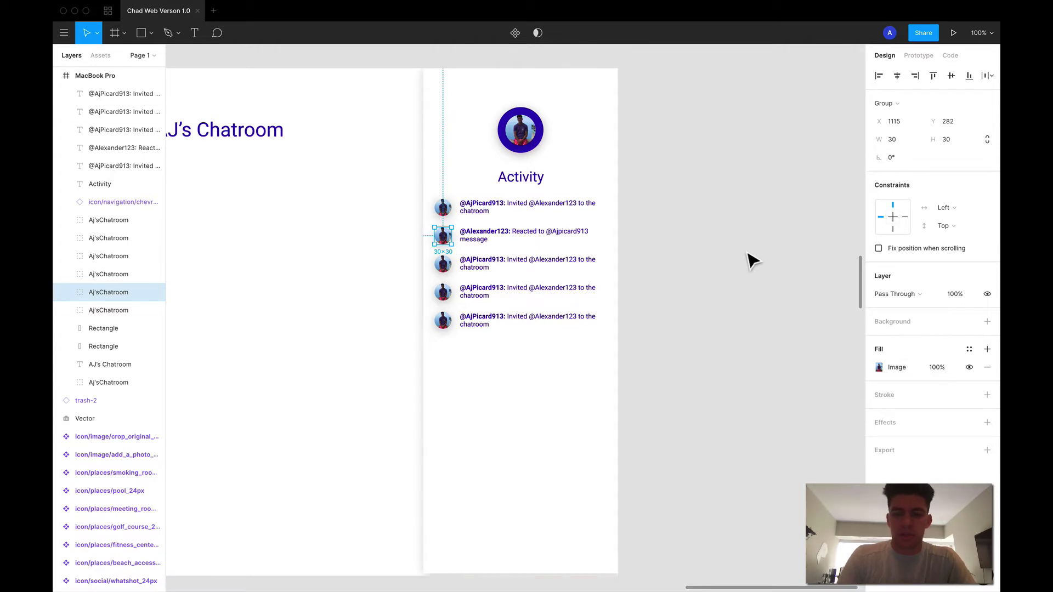
Step: Draw a test ellipse on the canvas, then delete it
{"action": "key", "text": "o"}
{"action": "left_click_drag", "start_coordinate": [737, 279], "coordinate": [757, 305]}
{"action": "key", "text": "Delete"}
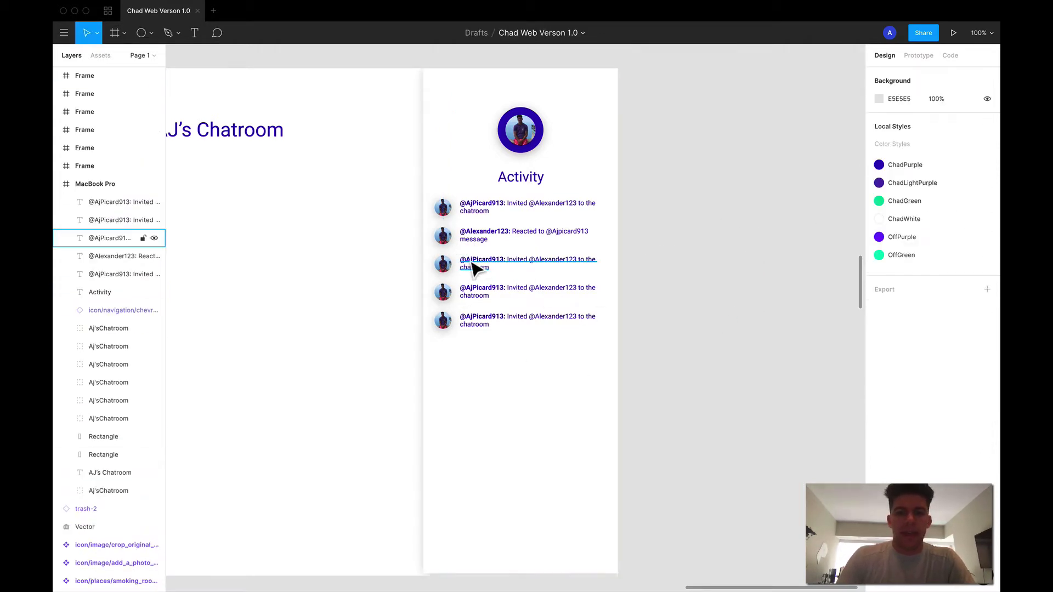
{"action": "left_click", "coordinate": [448, 238]}
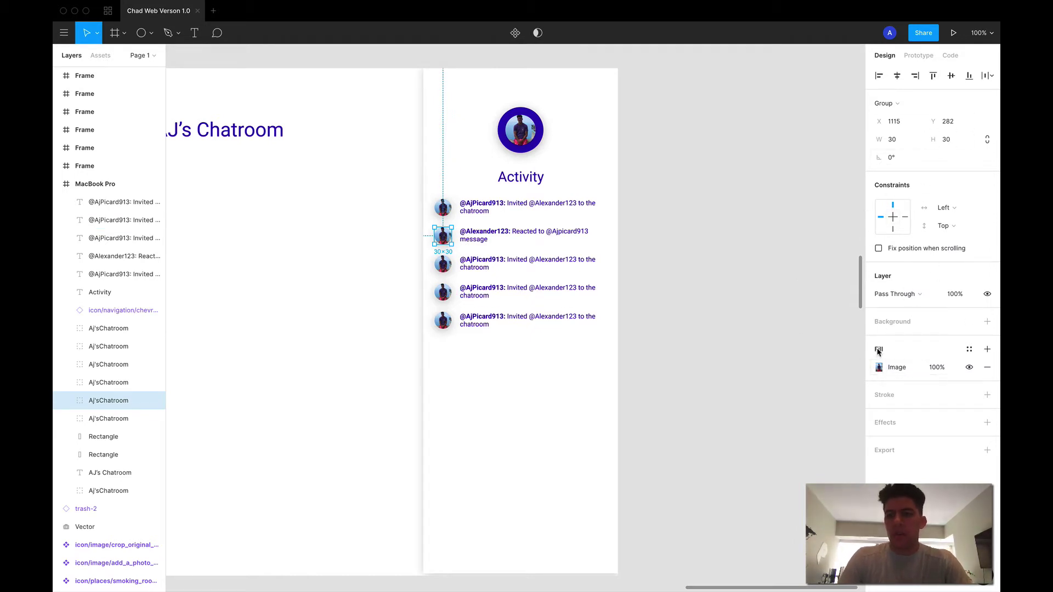
{"action": "left_click", "coordinate": [898, 368]}
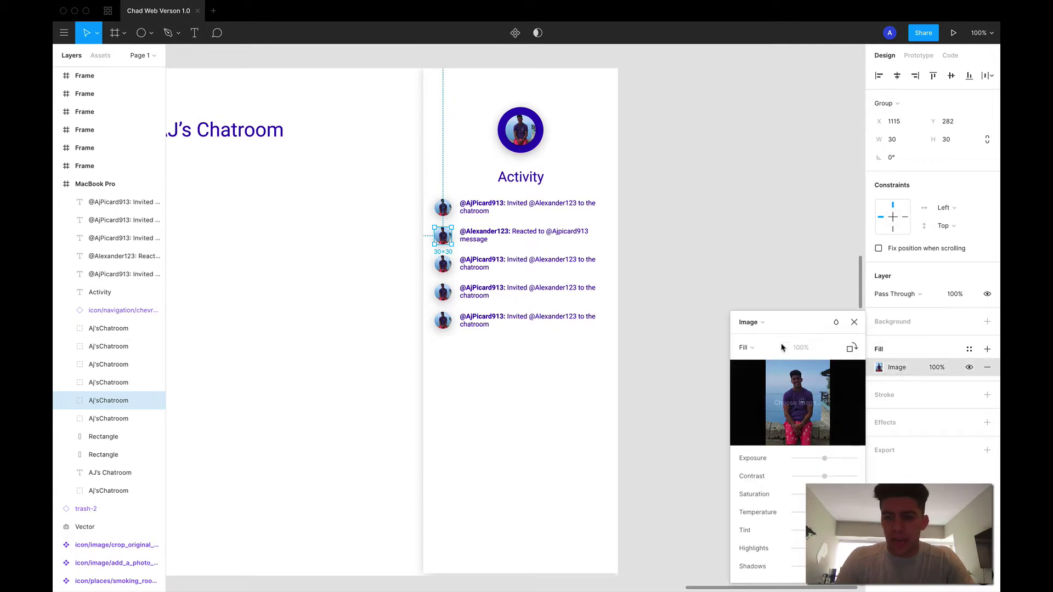
{"action": "left_click", "coordinate": [750, 323]}
{"action": "left_click", "coordinate": [763, 253]}
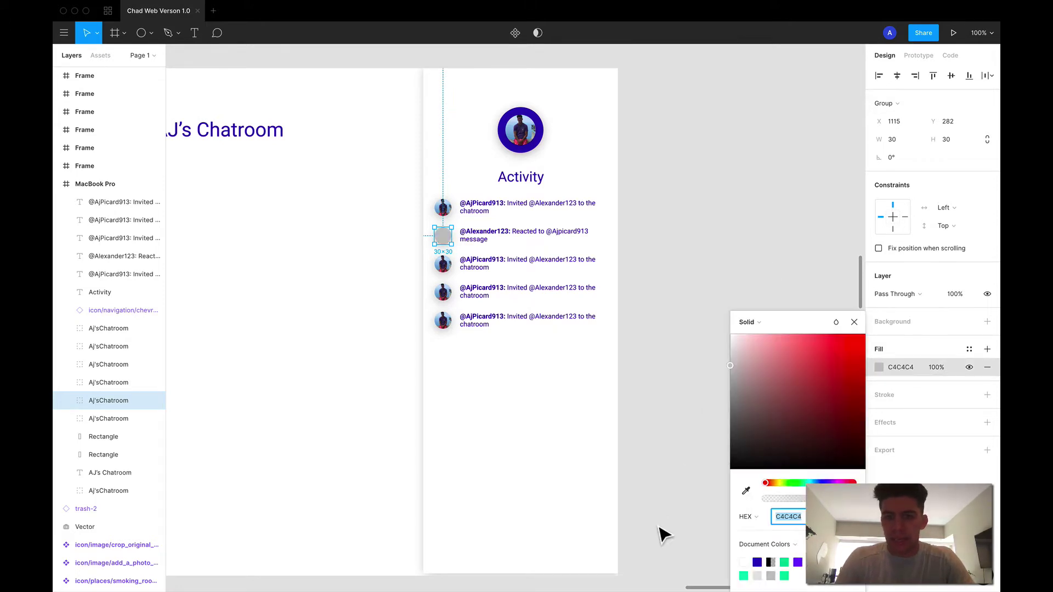
{"action": "left_click", "coordinate": [749, 322]}
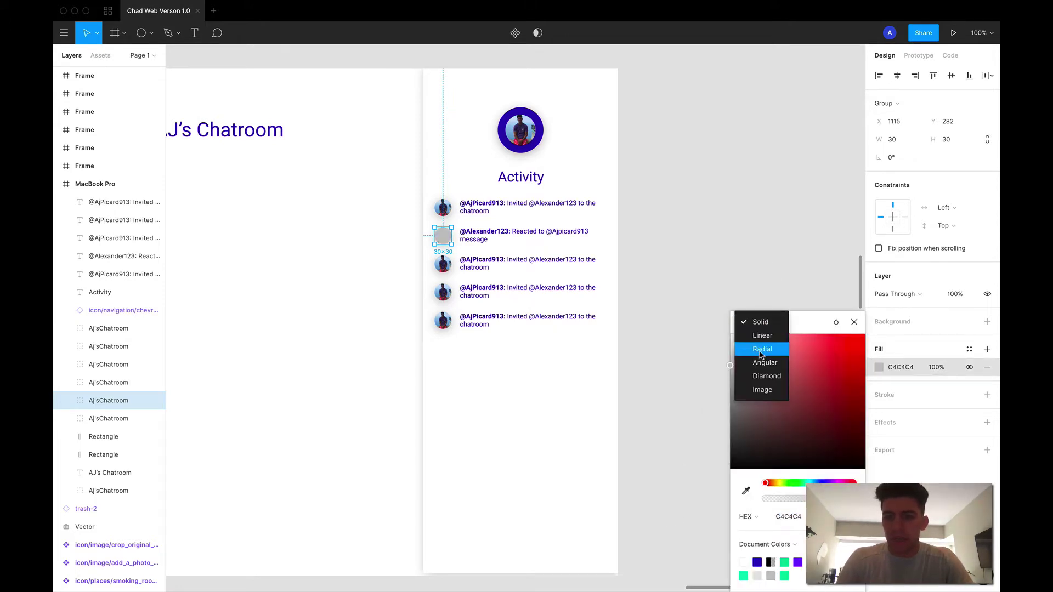
{"action": "left_click", "coordinate": [761, 388]}
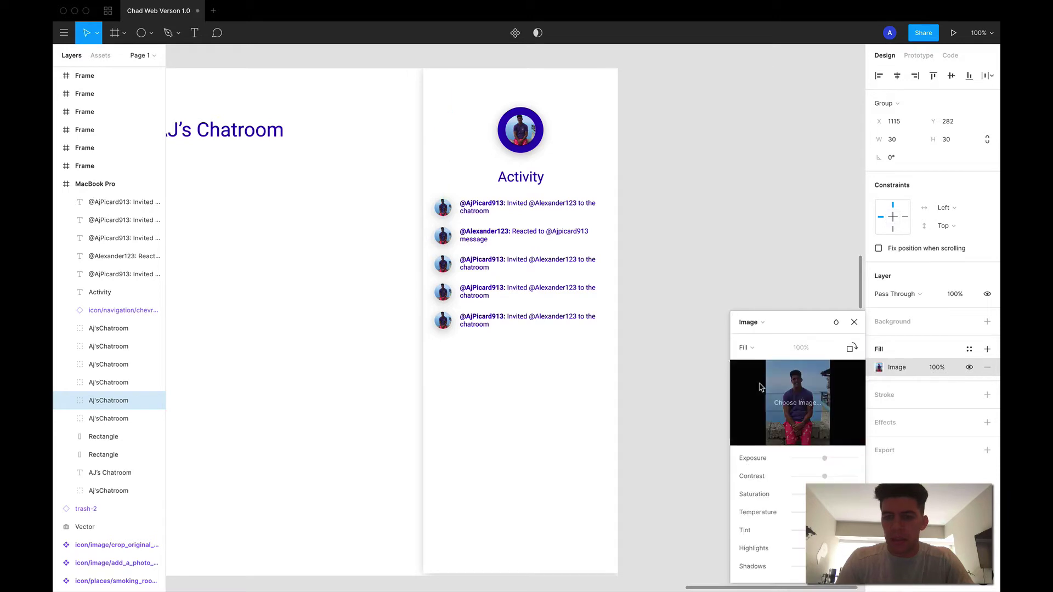
Step: Browse iCloud Drive in the image picker and open the CHAD folder
{"action": "left_click", "coordinate": [797, 403]}
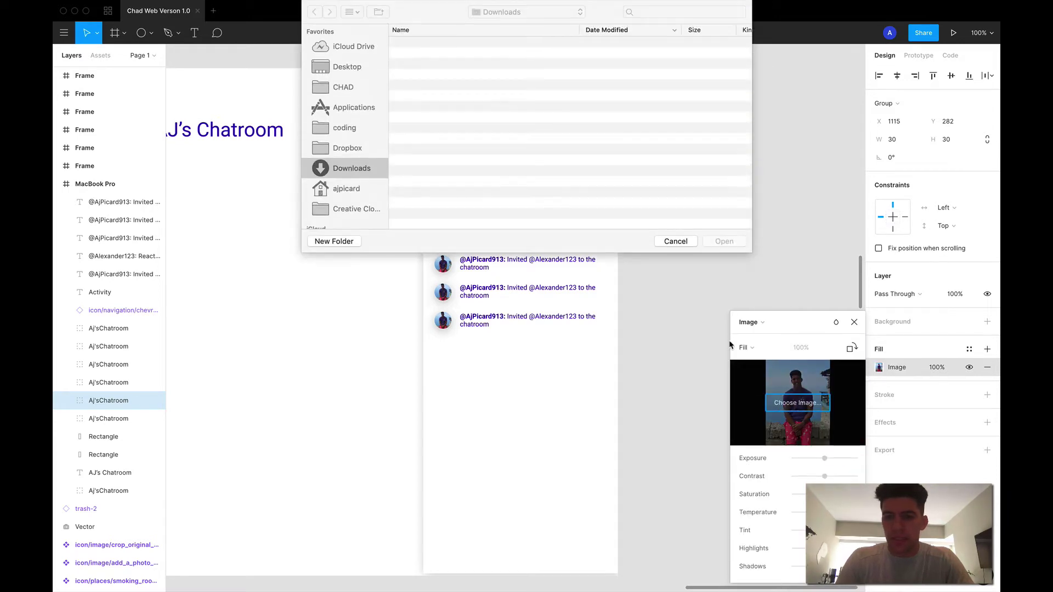
{"action": "left_click", "coordinate": [353, 47]}
{"action": "left_click", "coordinate": [408, 65]}
{"action": "left_click", "coordinate": [410, 65]}
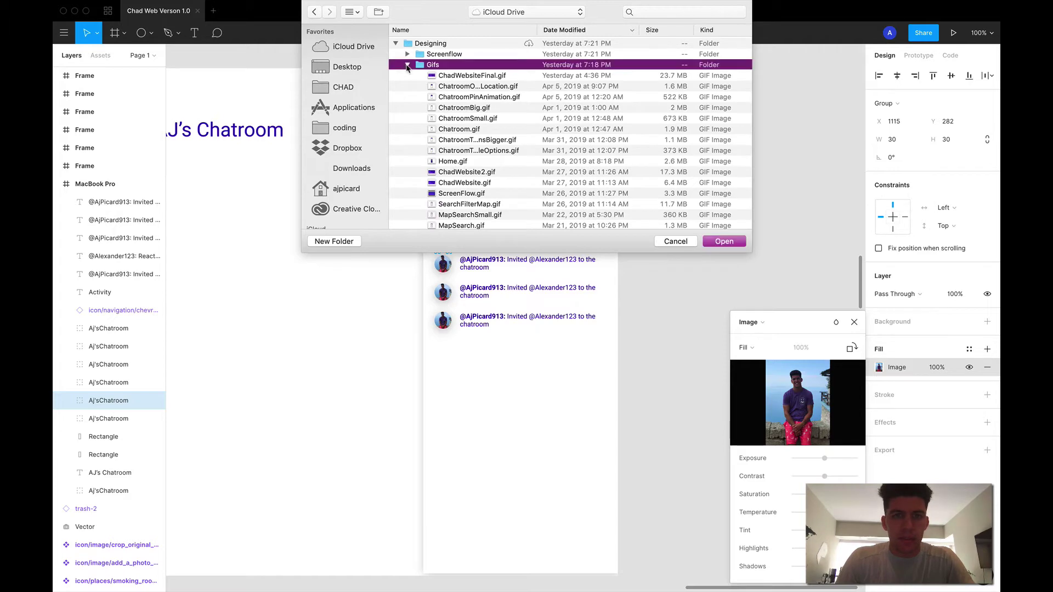
{"action": "left_click", "coordinate": [407, 65]}
{"action": "left_click", "coordinate": [395, 44]}
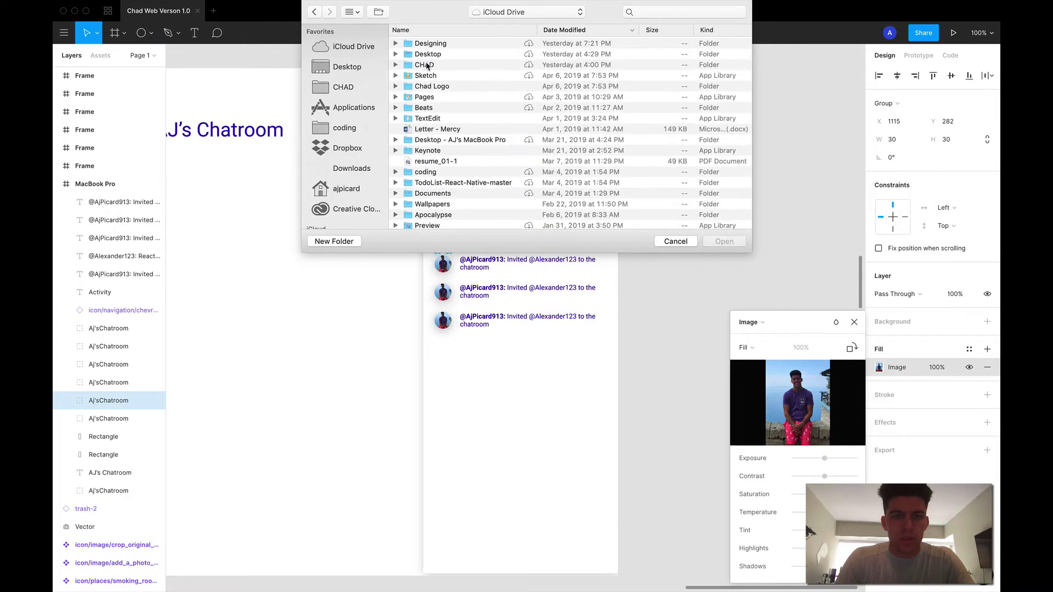
{"action": "left_click", "coordinate": [427, 66]}
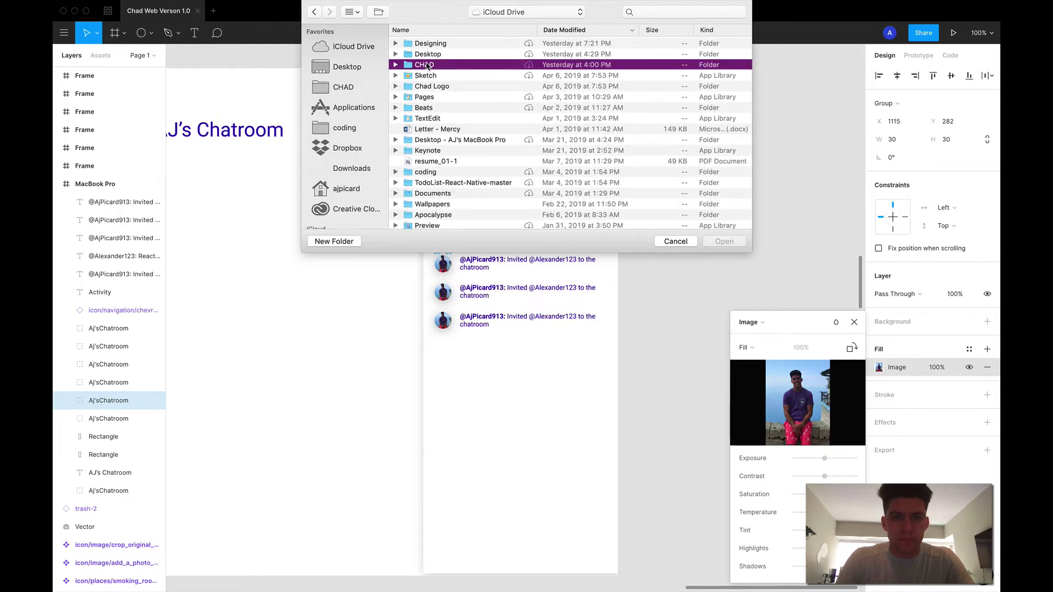
{"action": "double_click", "coordinate": [427, 66]}
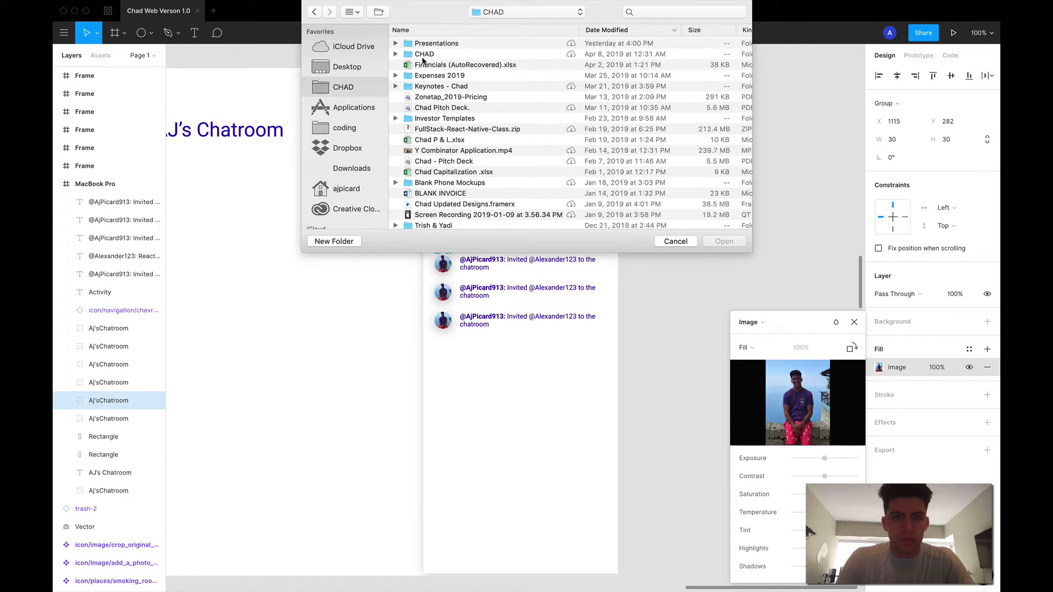
Step: Go into CHAD > Team Pictures and load Aj.png as the avatar image
{"action": "left_click", "coordinate": [424, 55]}
{"action": "double_click", "coordinate": [424, 55]}
{"action": "left_click", "coordinate": [439, 47]}
{"action": "double_click", "coordinate": [439, 46]}
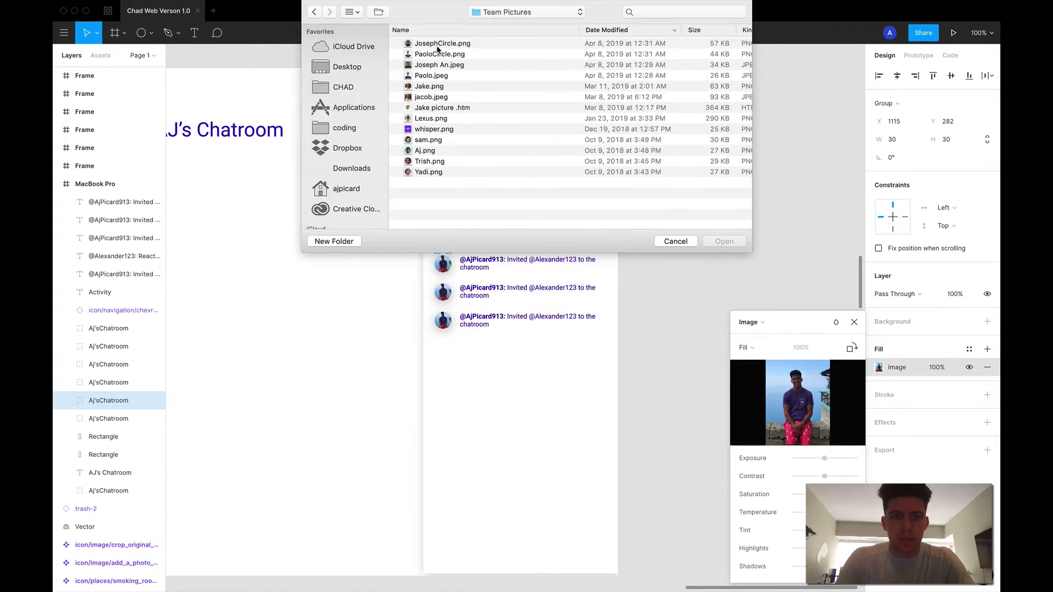
{"action": "left_click", "coordinate": [430, 150]}
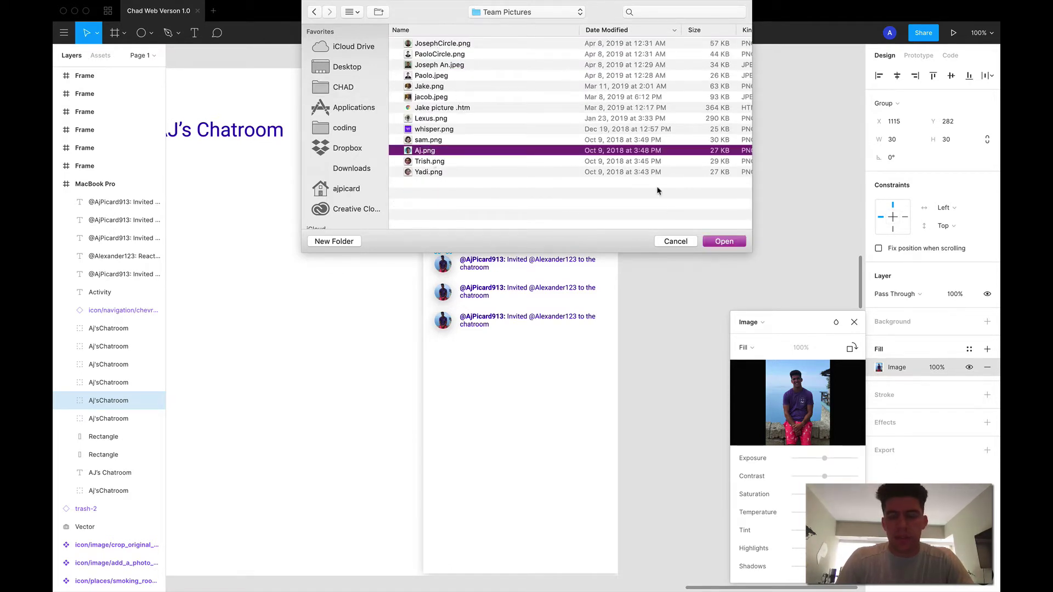
{"action": "left_click", "coordinate": [716, 242]}
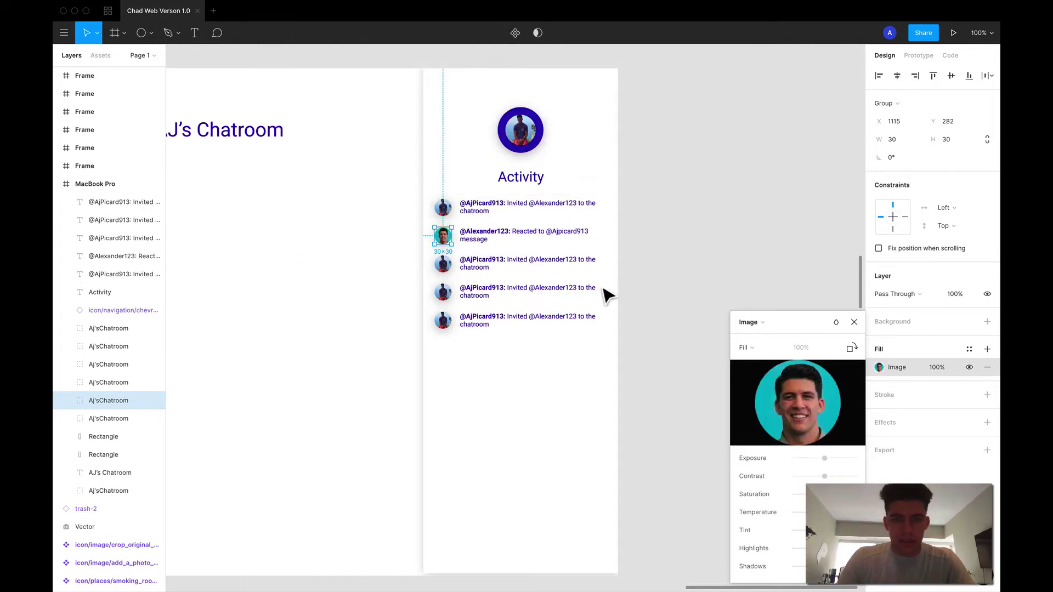
{"action": "left_click", "coordinate": [713, 280]}
{"action": "scroll", "coordinate": [689, 275], "scroll_direction": "down", "scroll_amount": 2}
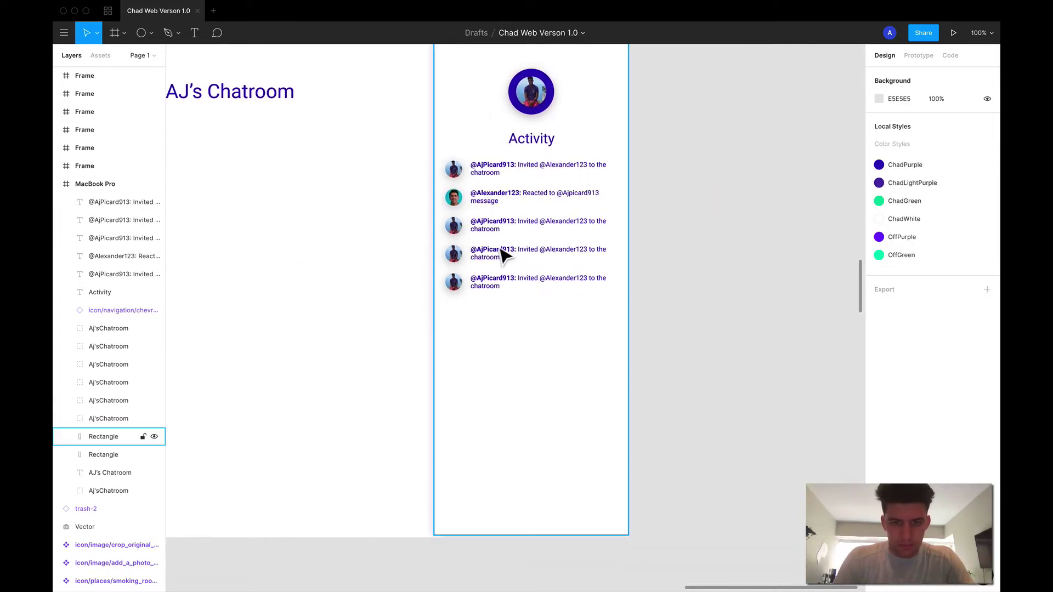
{"action": "double_click", "coordinate": [490, 235]}
{"action": "left_click_drag", "start_coordinate": [513, 229], "coordinate": [486, 218]}
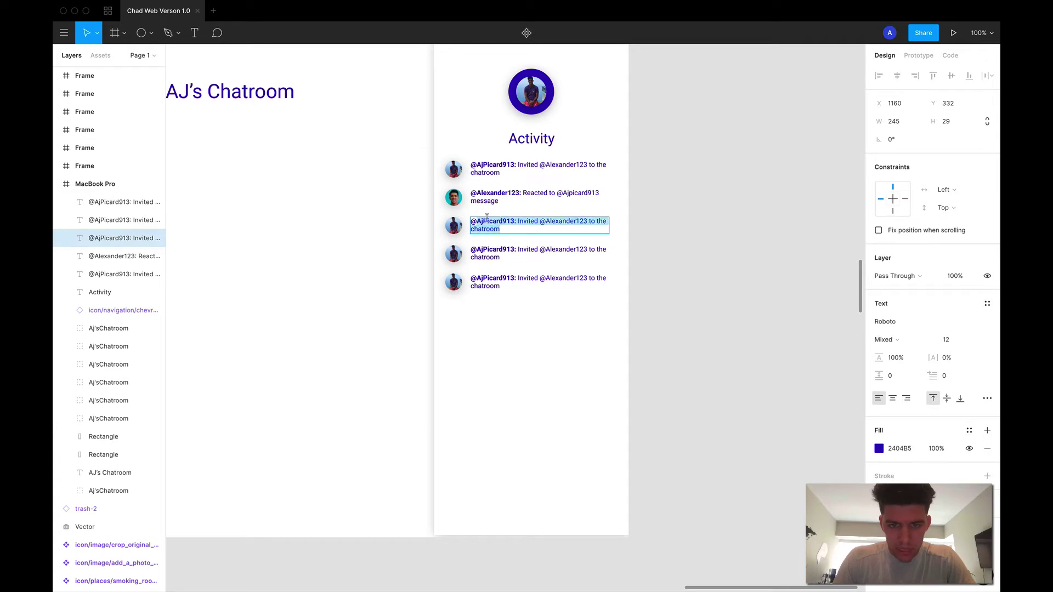
{"action": "left_click", "coordinate": [486, 218]}
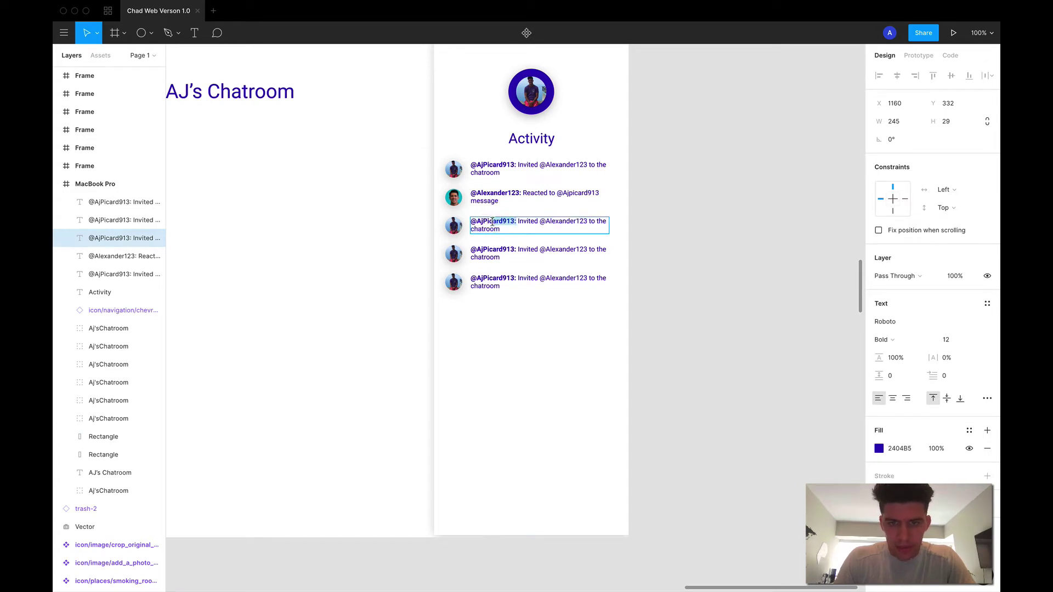
{"action": "type", "text": "Jacob"}
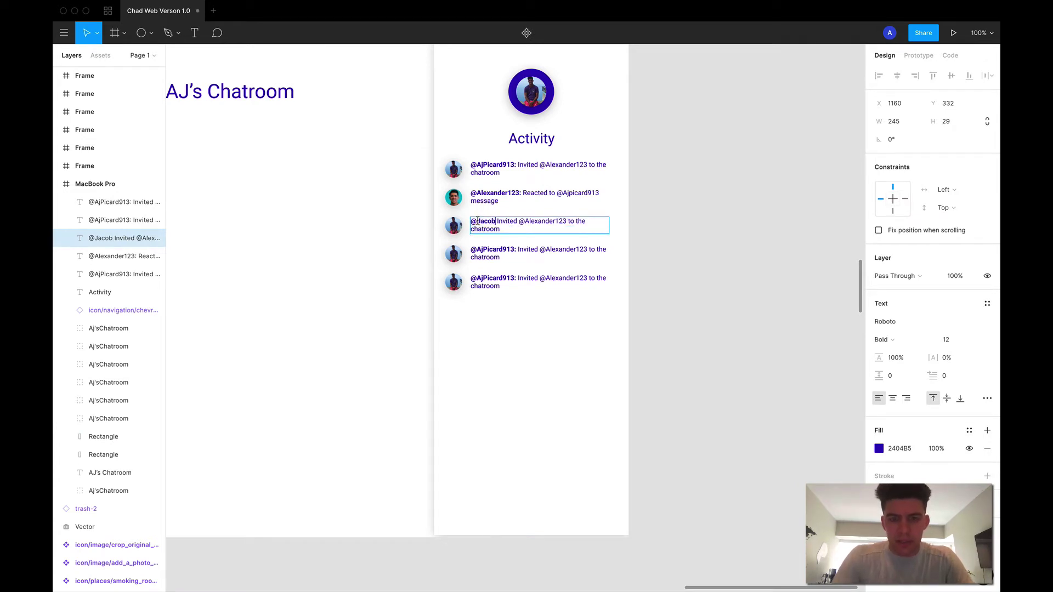
{"action": "type", "text": "123"}
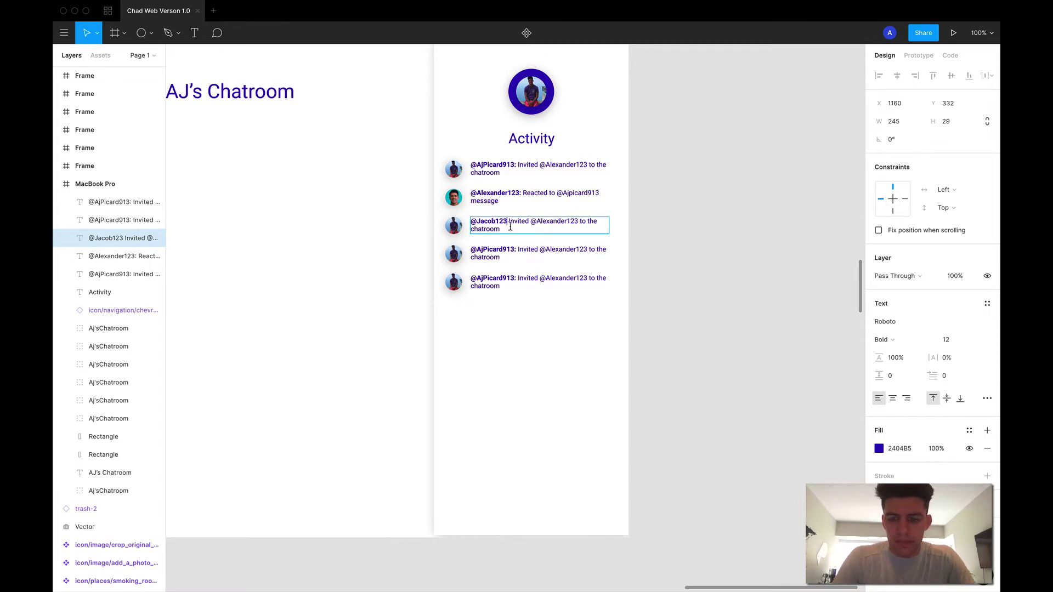
{"action": "type", "text": ":"}
{"action": "left_click_drag", "start_coordinate": [511, 223], "coordinate": [571, 232]}
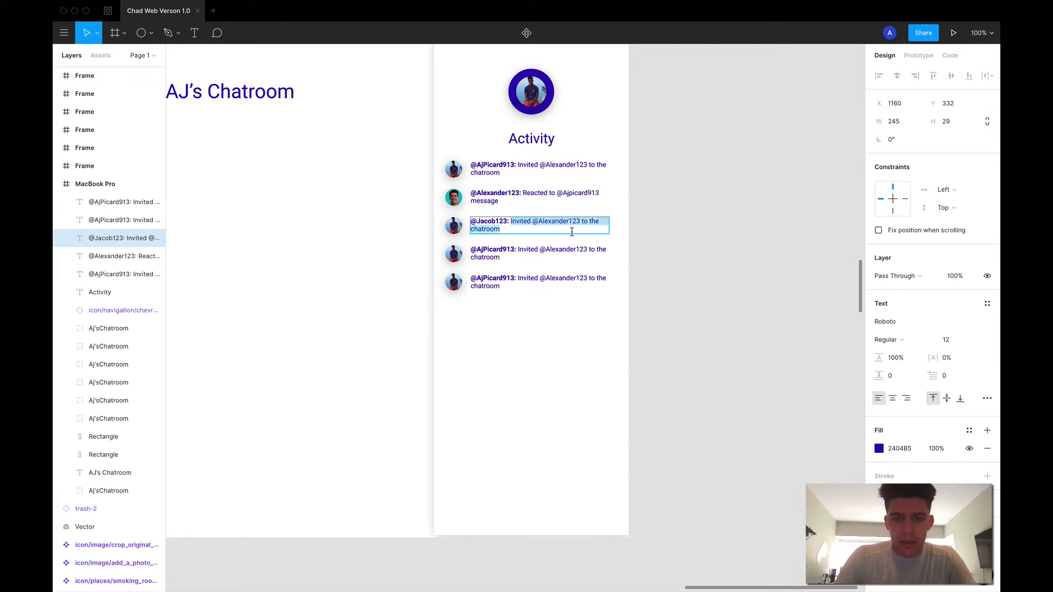
{"action": "type", "text": "Has favor"}
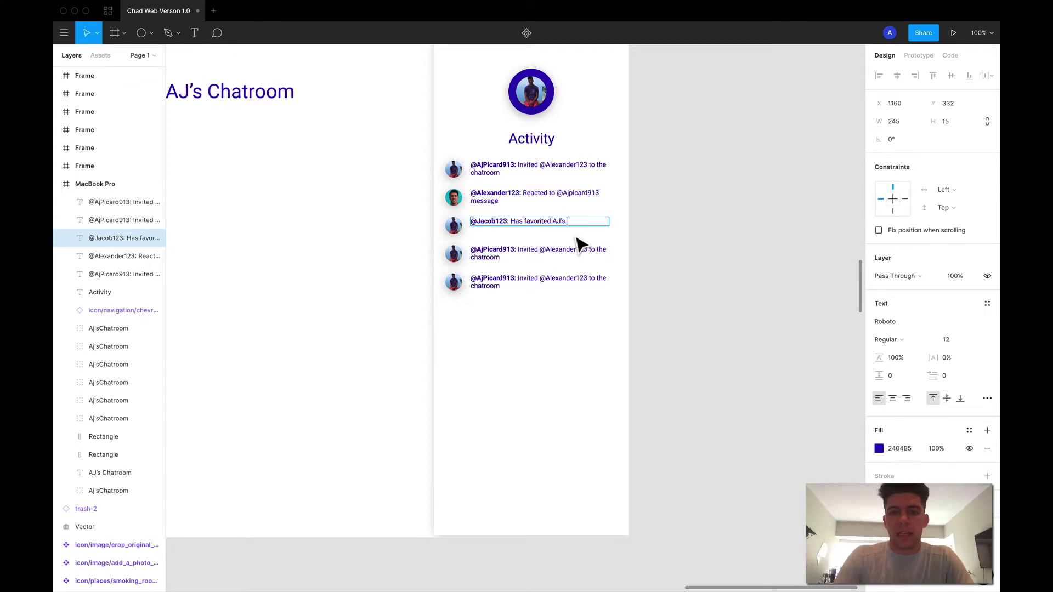
{"action": "key", "text": "Escape"}
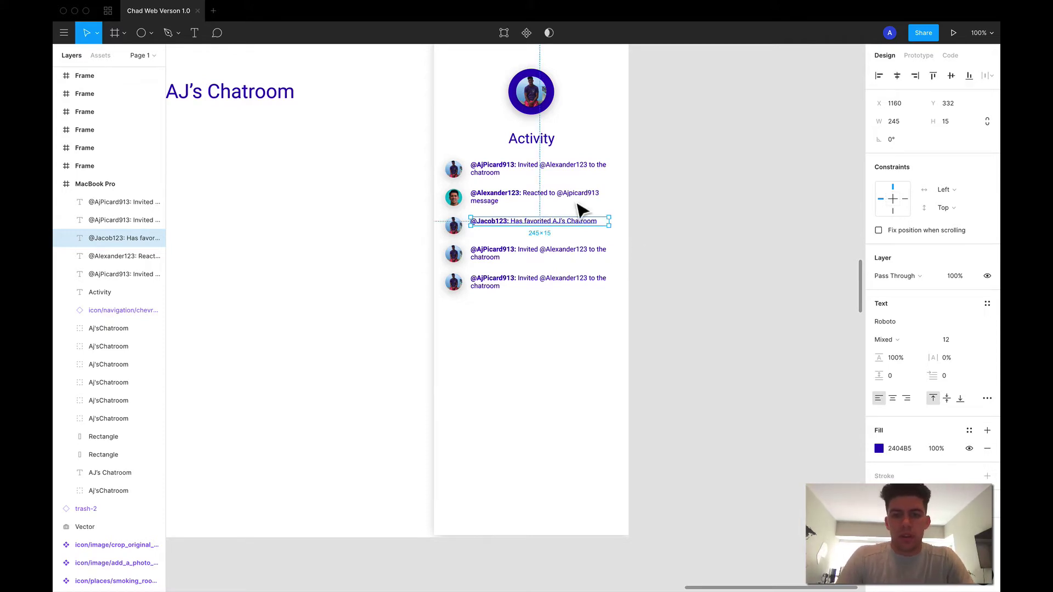
{"action": "left_click_drag", "start_coordinate": [524, 229], "coordinate": [526, 233]}
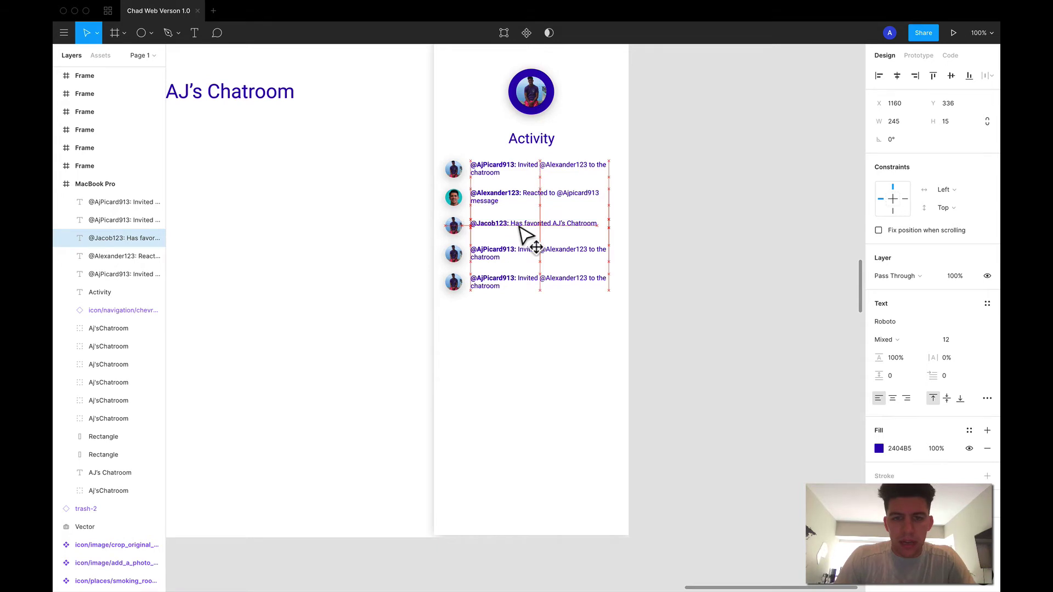
{"action": "key", "text": "minus"}
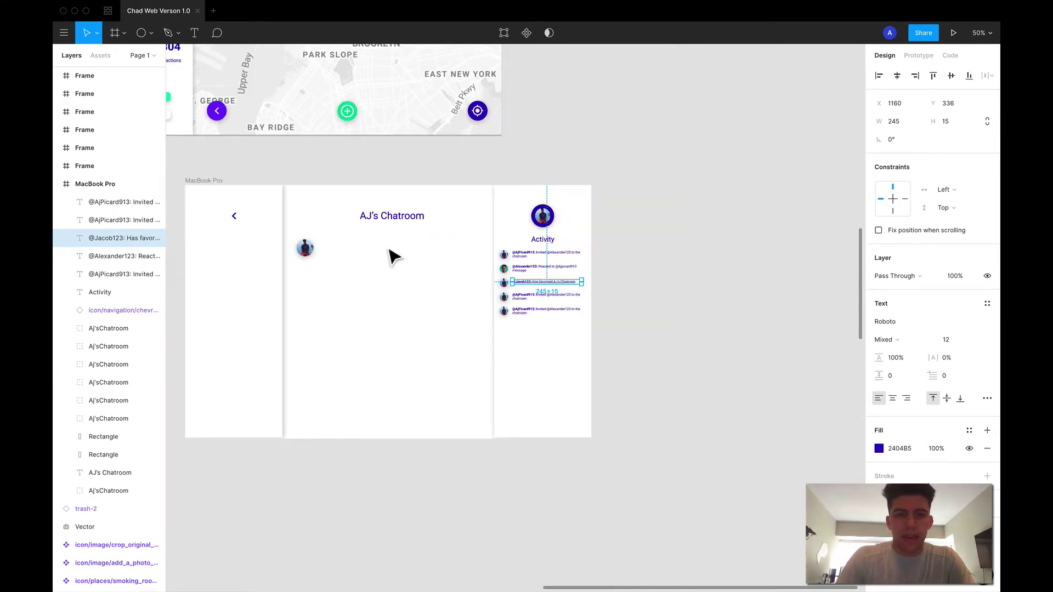
{"action": "key", "text": "plus"}
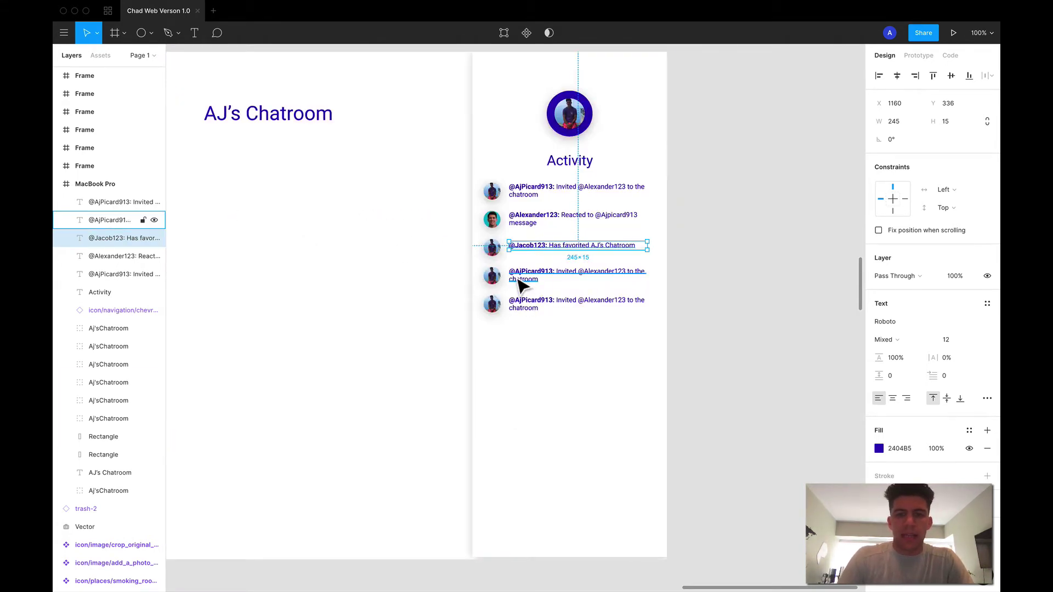
{"action": "key", "text": "minus"}
{"action": "scroll", "coordinate": [439, 228], "scroll_direction": "up", "scroll_amount": 3}
{"action": "scroll", "coordinate": [439, 228], "scroll_direction": "left", "scroll_amount": 3}
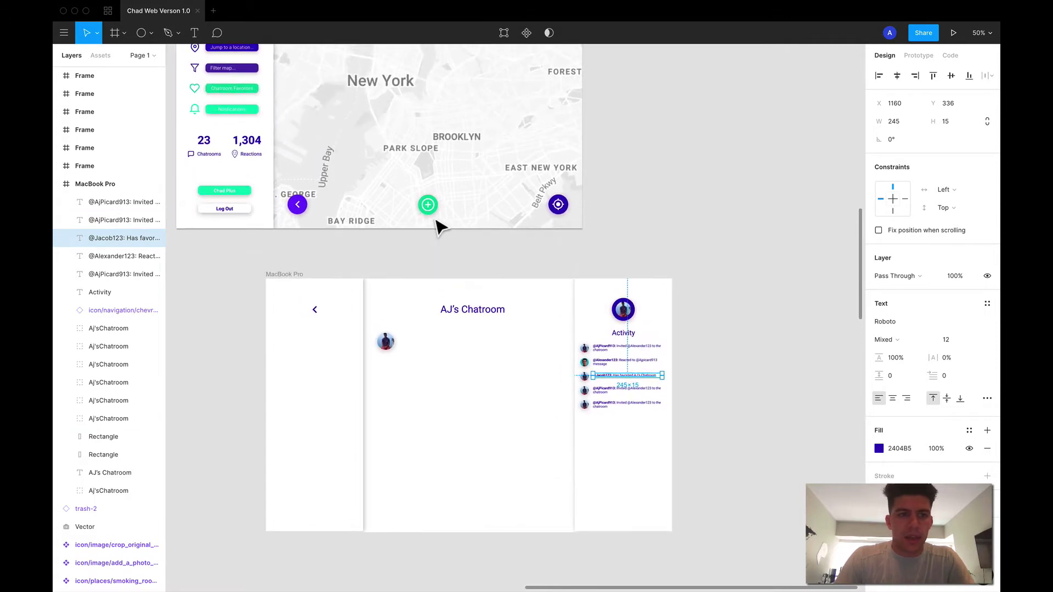
{"action": "scroll", "coordinate": [439, 225], "scroll_direction": "up", "scroll_amount": 3}
{"action": "scroll", "coordinate": [439, 225], "scroll_direction": "left", "scroll_amount": 2}
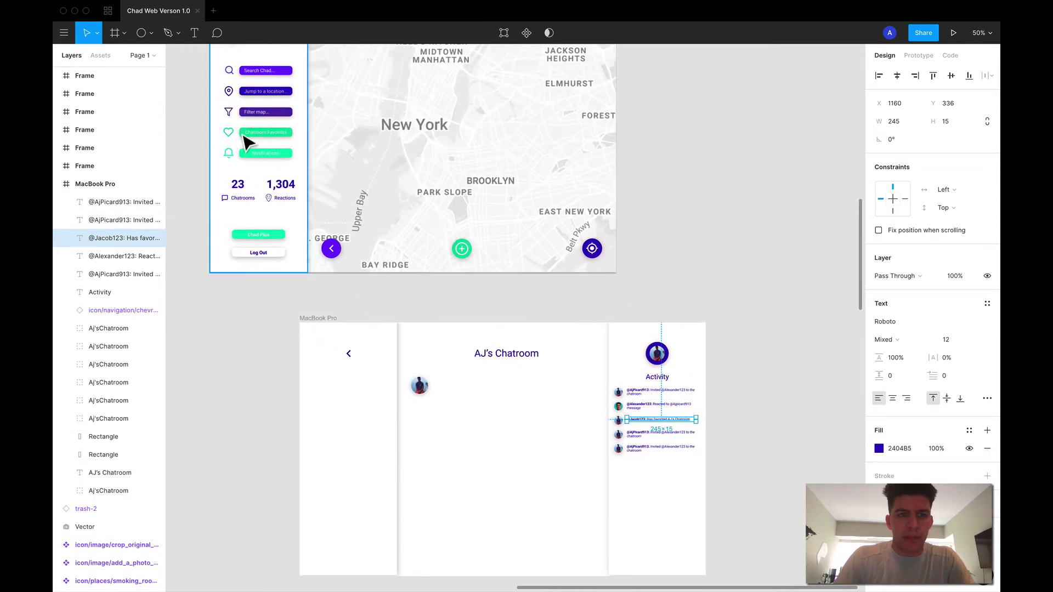
{"action": "scroll", "coordinate": [348, 170], "scroll_direction": "up", "scroll_amount": 4}
{"action": "scroll", "coordinate": [349, 169], "scroll_direction": "left", "scroll_amount": 1}
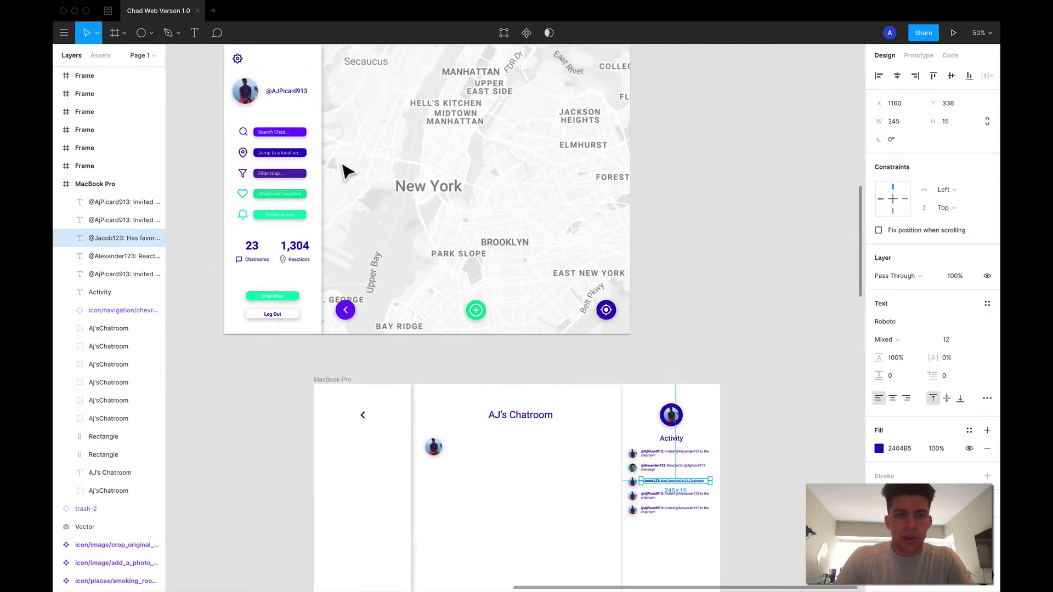
{"action": "scroll", "coordinate": [461, 221], "scroll_direction": "down", "scroll_amount": 8}
{"action": "scroll", "coordinate": [460, 221], "scroll_direction": "right", "scroll_amount": 7}
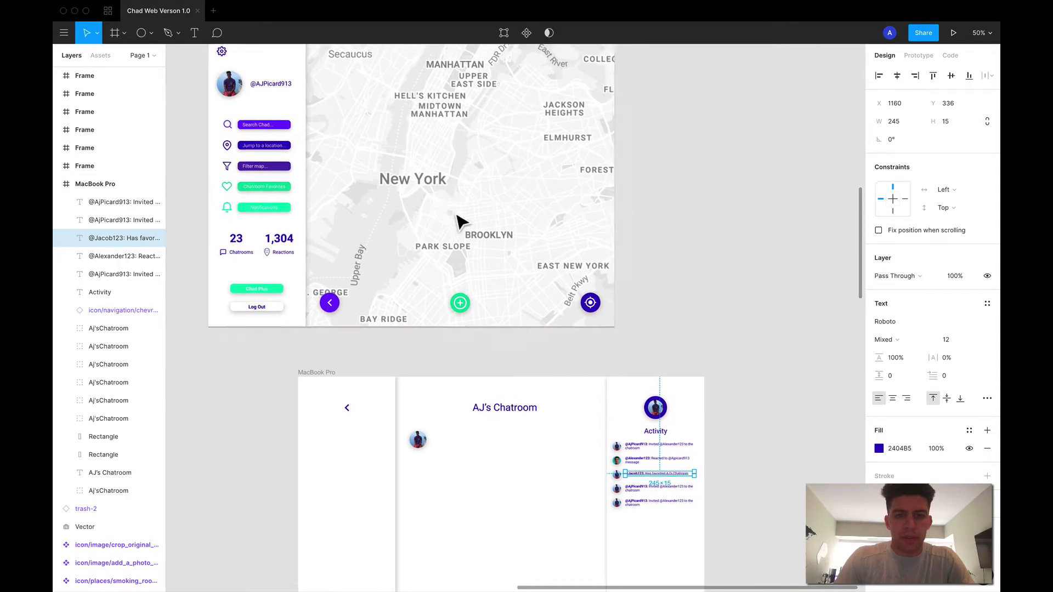
{"action": "scroll", "coordinate": [460, 221], "scroll_direction": "up", "scroll_amount": 6}
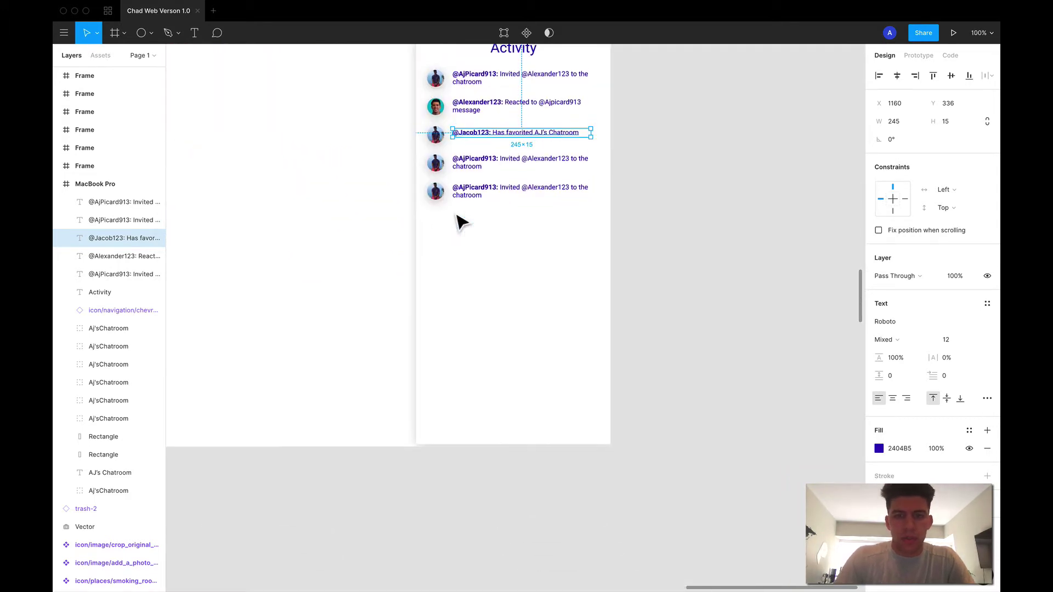
{"action": "left_click", "coordinate": [420, 191]}
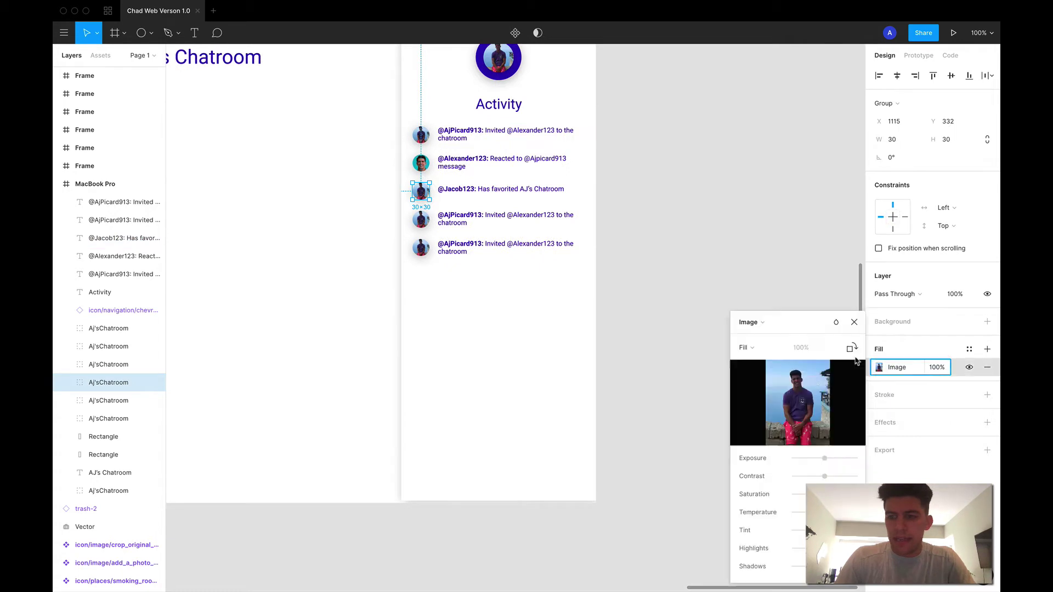
{"action": "left_click", "coordinate": [879, 368]}
{"action": "left_click", "coordinate": [781, 413]}
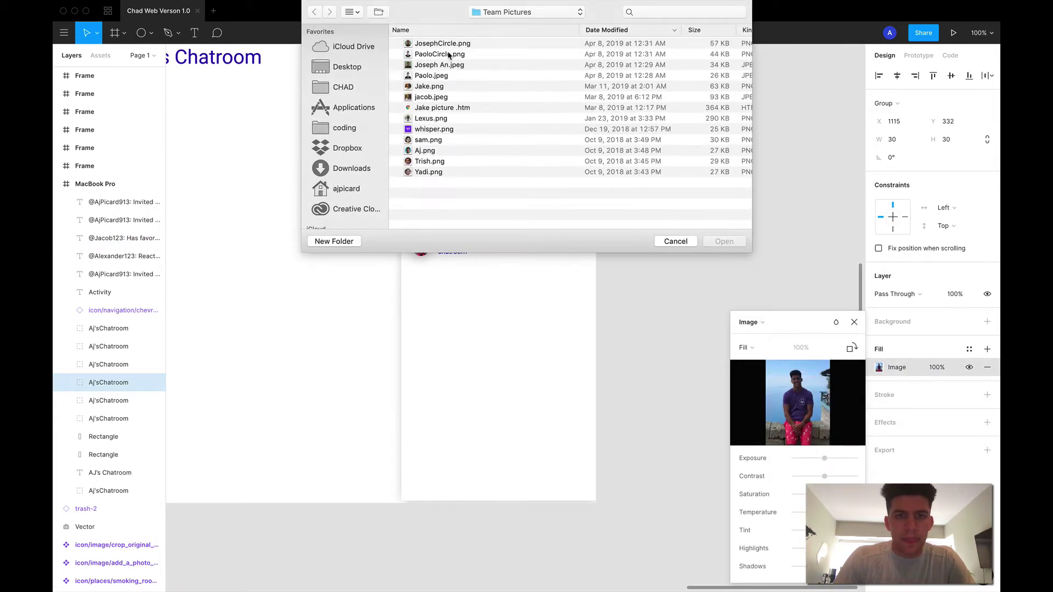
{"action": "left_click", "coordinate": [428, 88]}
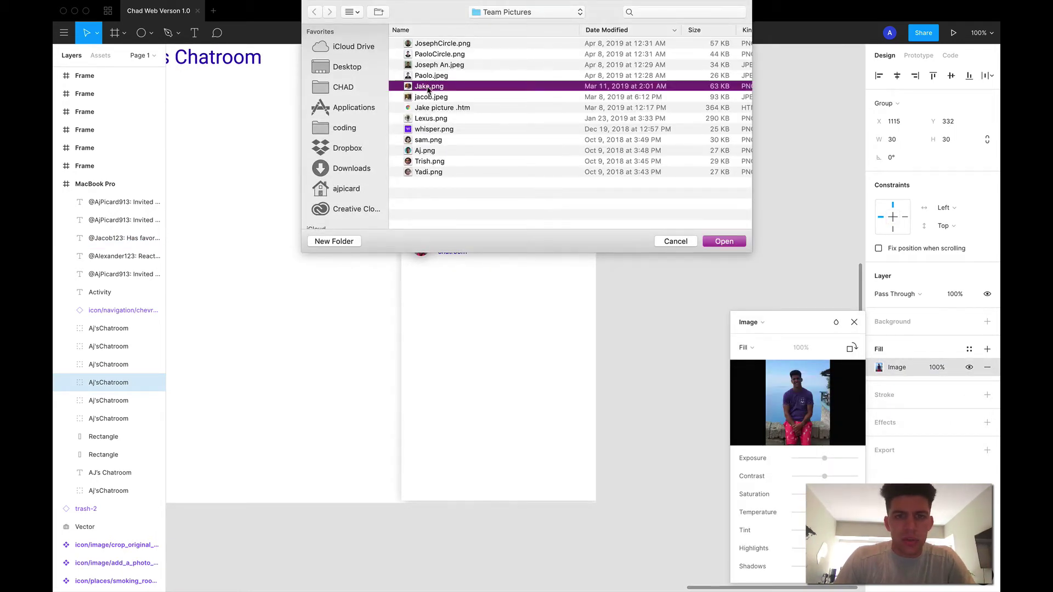
{"action": "double_click", "coordinate": [429, 88]}
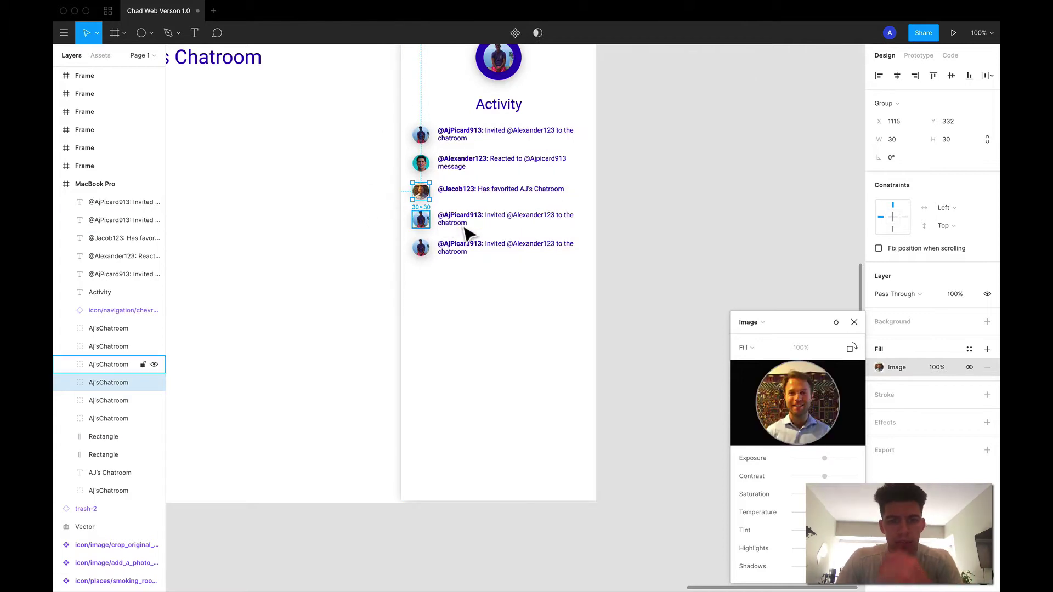
{"action": "left_click", "coordinate": [652, 259]}
{"action": "left_click", "coordinate": [429, 225]}
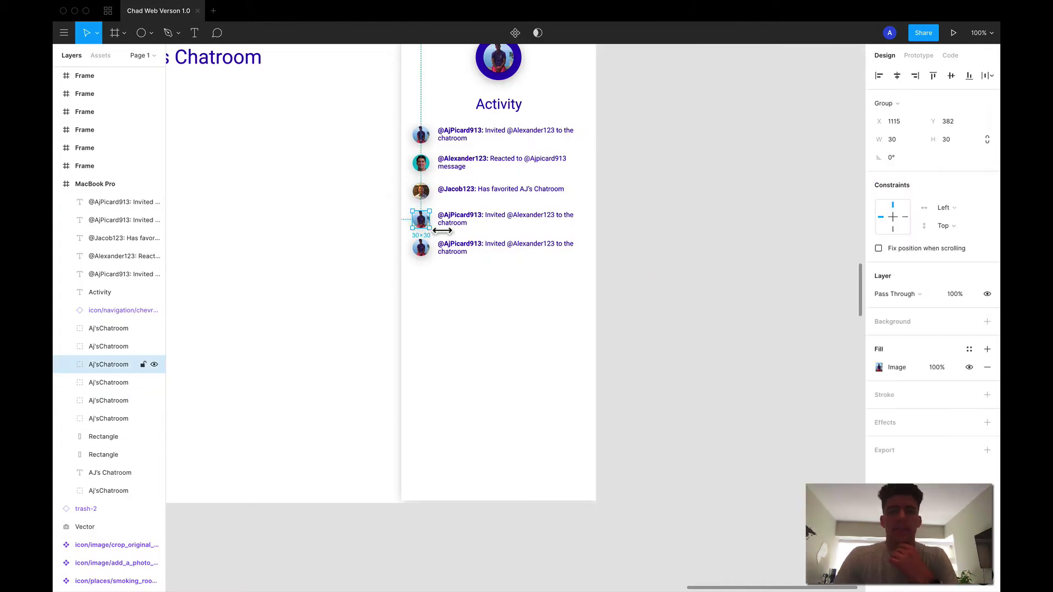
{"action": "left_click", "coordinate": [467, 222]}
{"action": "double_click", "coordinate": [482, 215]}
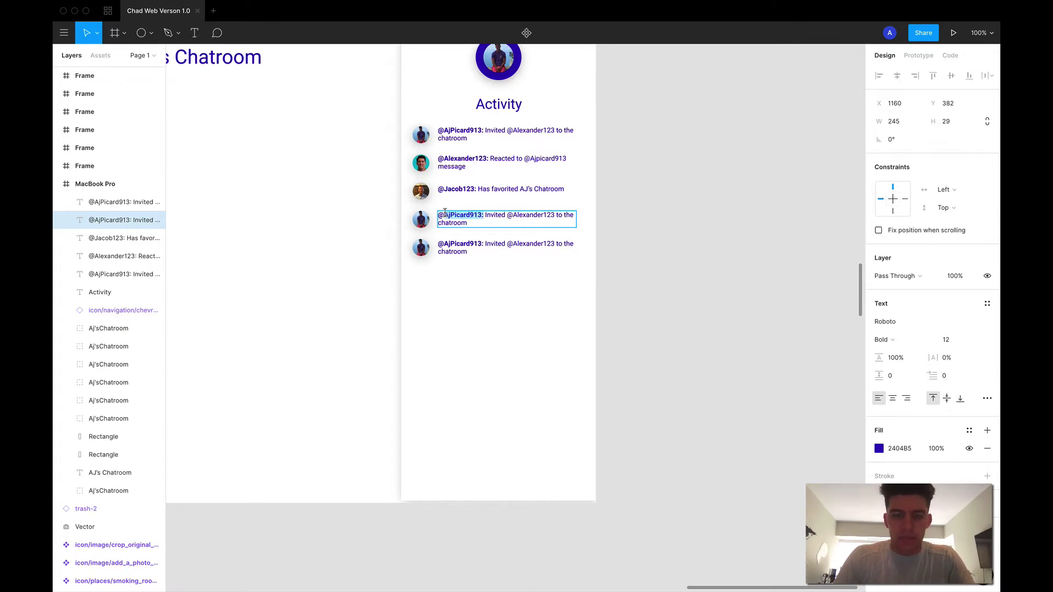
{"action": "type", "text": "Joseph:"}
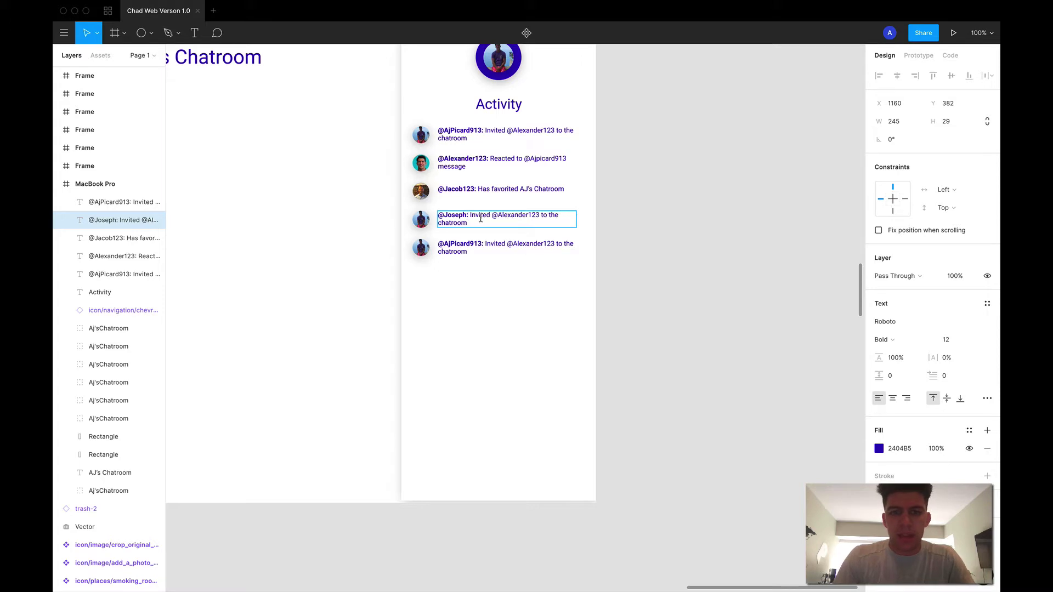
{"action": "left_click", "coordinate": [476, 217]}
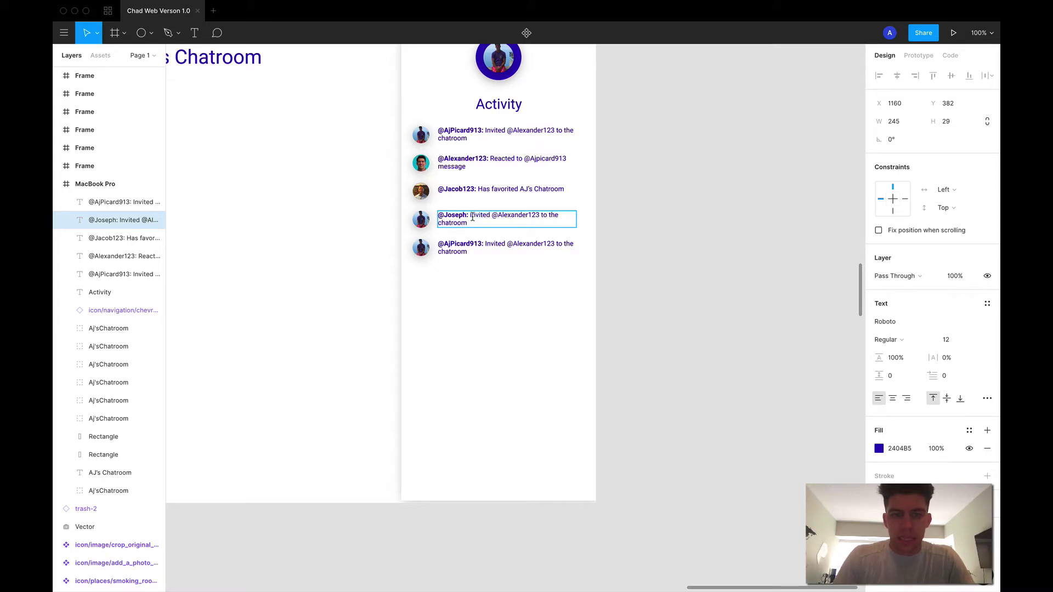
{"action": "left_click_drag", "start_coordinate": [471, 217], "coordinate": [535, 240]}
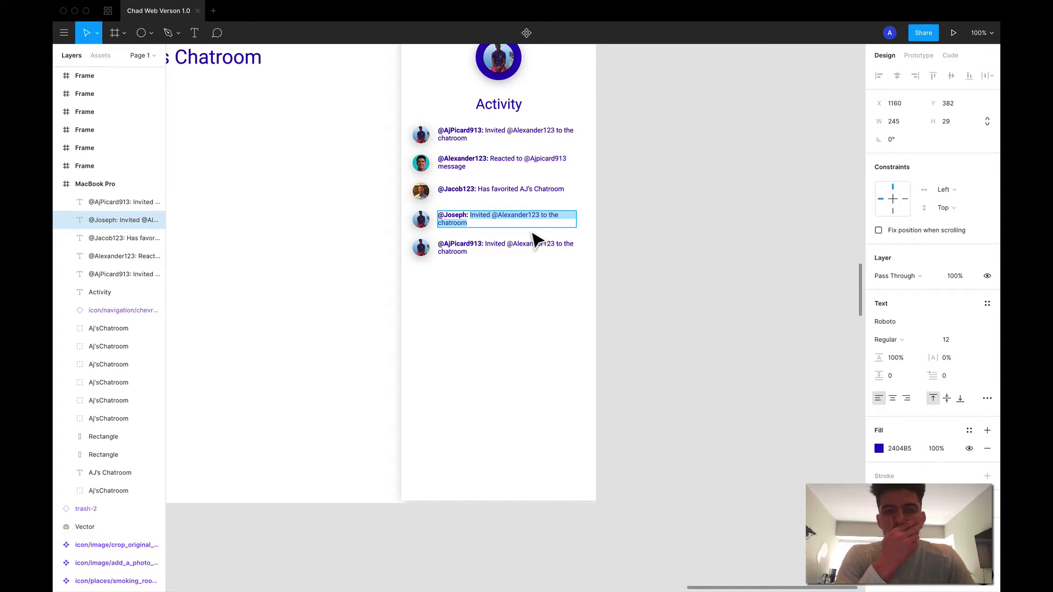
{"action": "type", "text": "Has favor"}
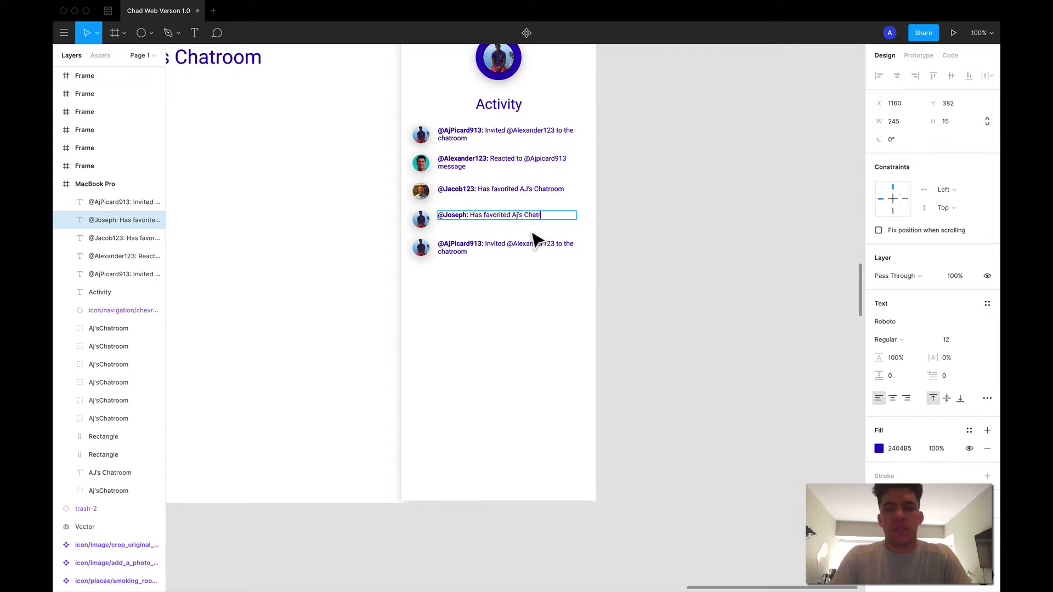
{"action": "key", "text": "Escape"}
{"action": "double_click", "coordinate": [424, 223]}
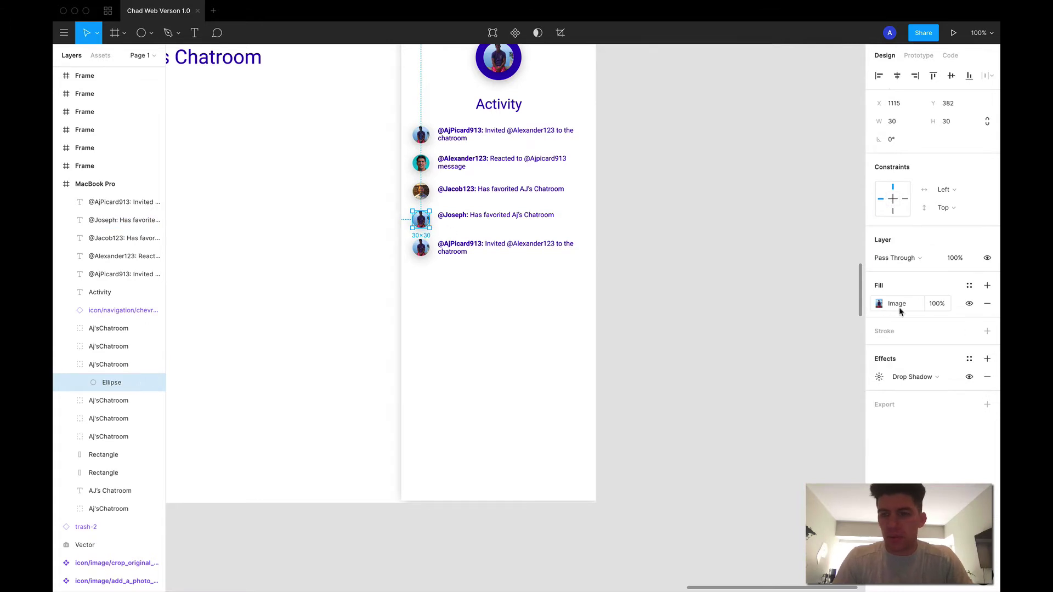
Step: Load the JosephCircle.png headshot into the fourth entry's avatar
{"action": "left_click", "coordinate": [881, 305]}
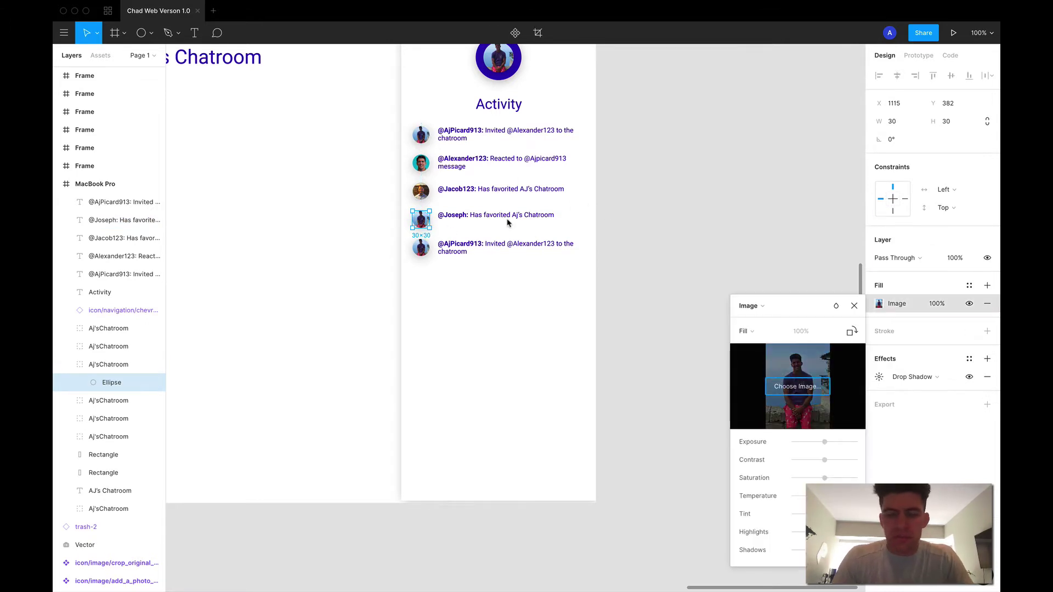
{"action": "double_click", "coordinate": [440, 45]}
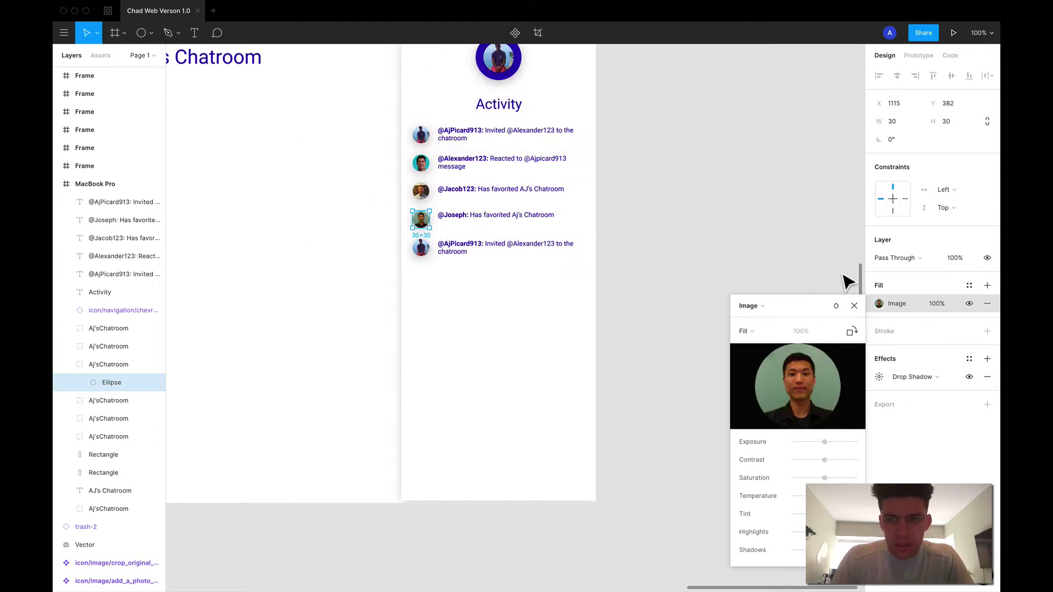
{"action": "left_click", "coordinate": [854, 305]}
{"action": "left_click_drag", "start_coordinate": [505, 218], "coordinate": [504, 220]}
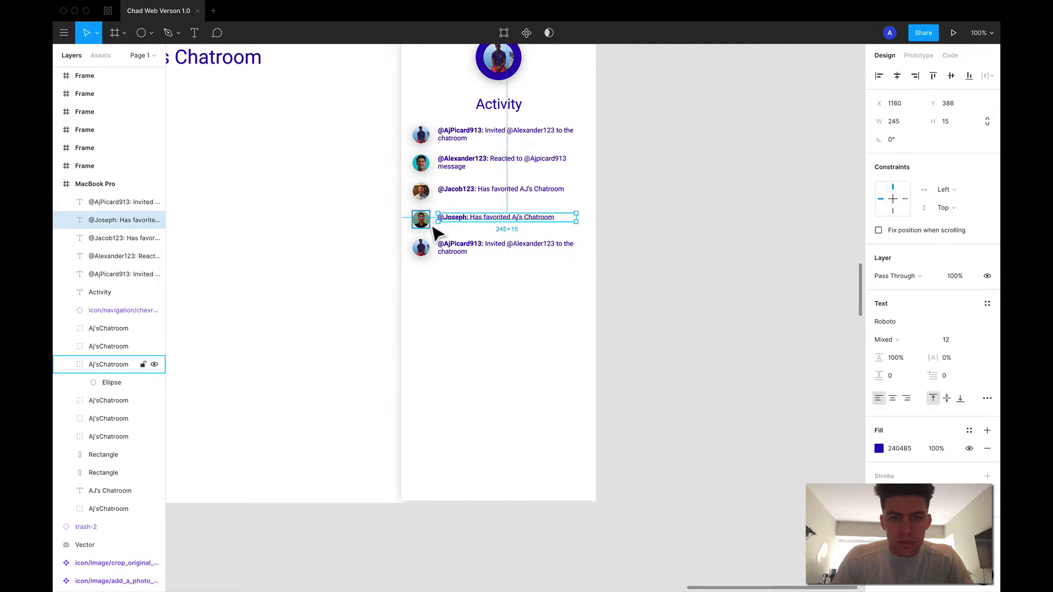
{"action": "left_click", "coordinate": [429, 224], "text": "shift"}
{"action": "left_click", "coordinate": [618, 230]}
{"action": "left_click", "coordinate": [518, 220]}
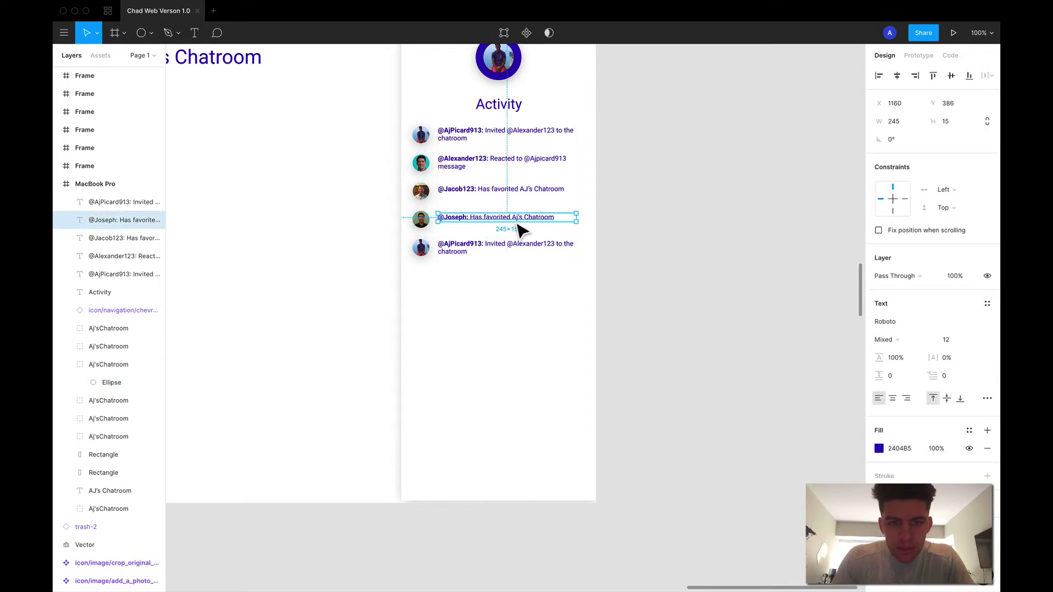
{"action": "left_click_drag", "start_coordinate": [518, 229], "coordinate": [518, 231]}
{"action": "left_click", "coordinate": [616, 242]}
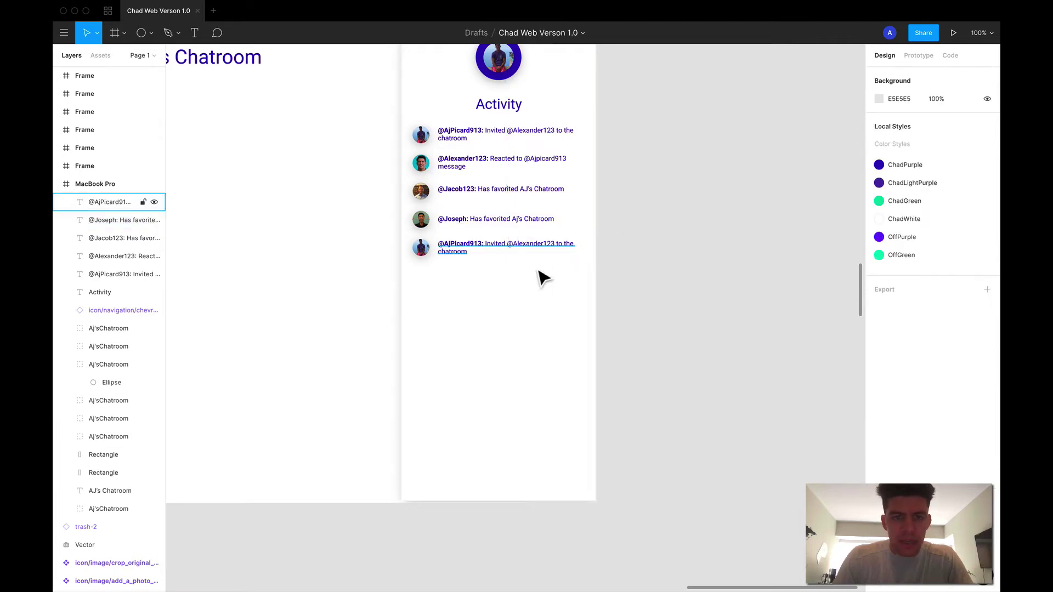
{"action": "scroll", "coordinate": [542, 278], "scroll_direction": "down", "scroll_amount": 1}
{"action": "left_click", "coordinate": [469, 237]}
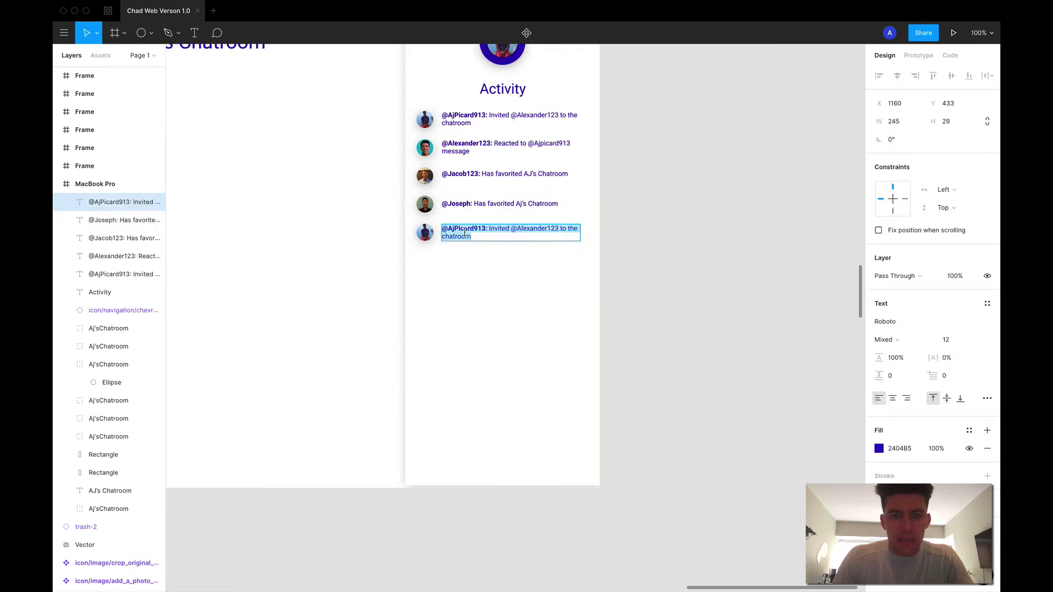
{"action": "left_click", "coordinate": [487, 235]}
{"action": "key", "text": "ctrl+a"}
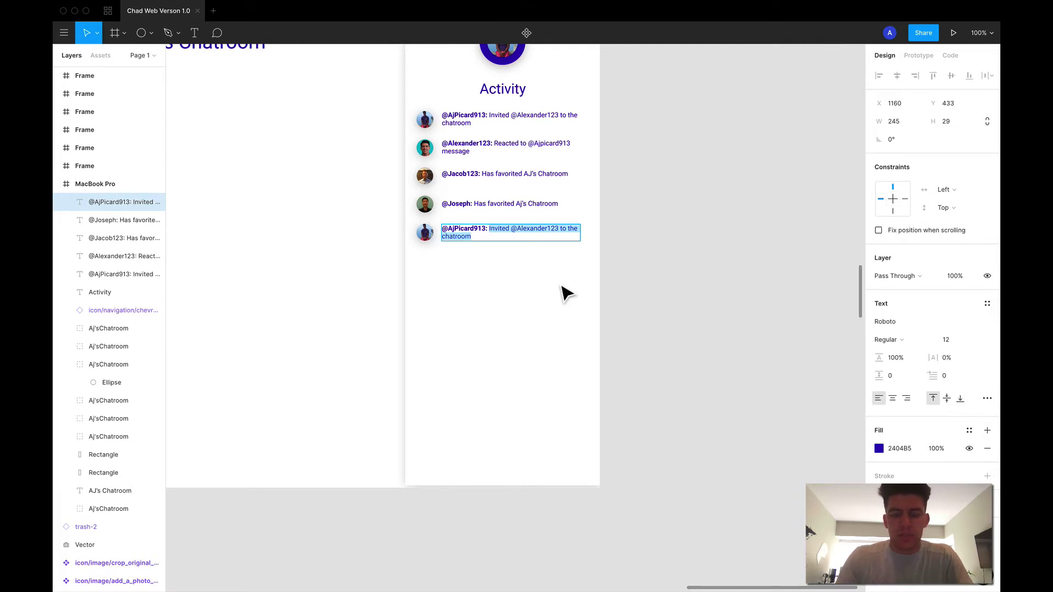
{"action": "type", "text": "Booted"}
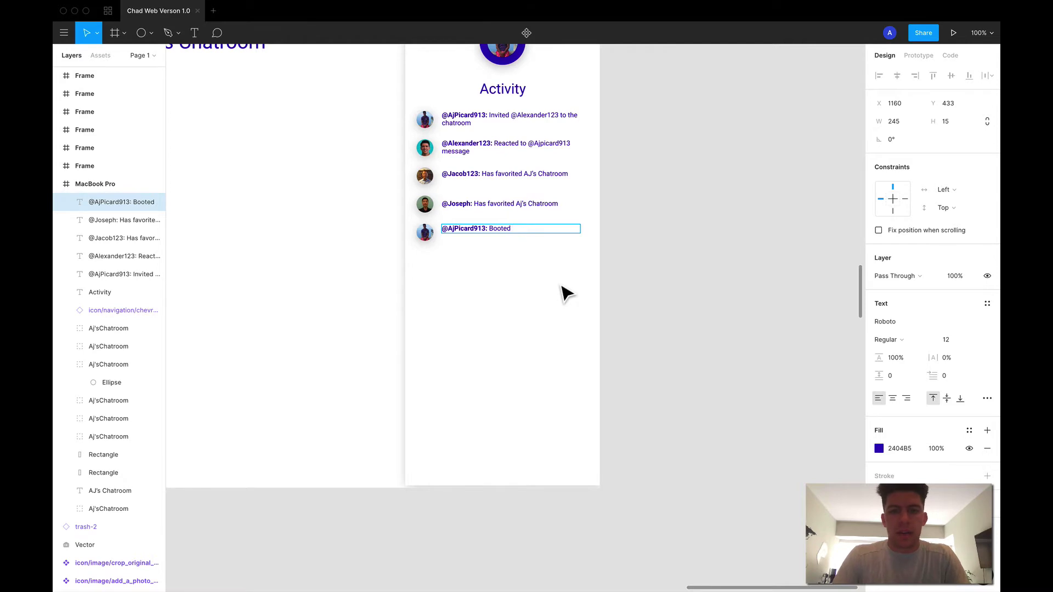
{"action": "type", "text": " @"}
{"action": "type", "text": "Cool123 from the chatroom"}
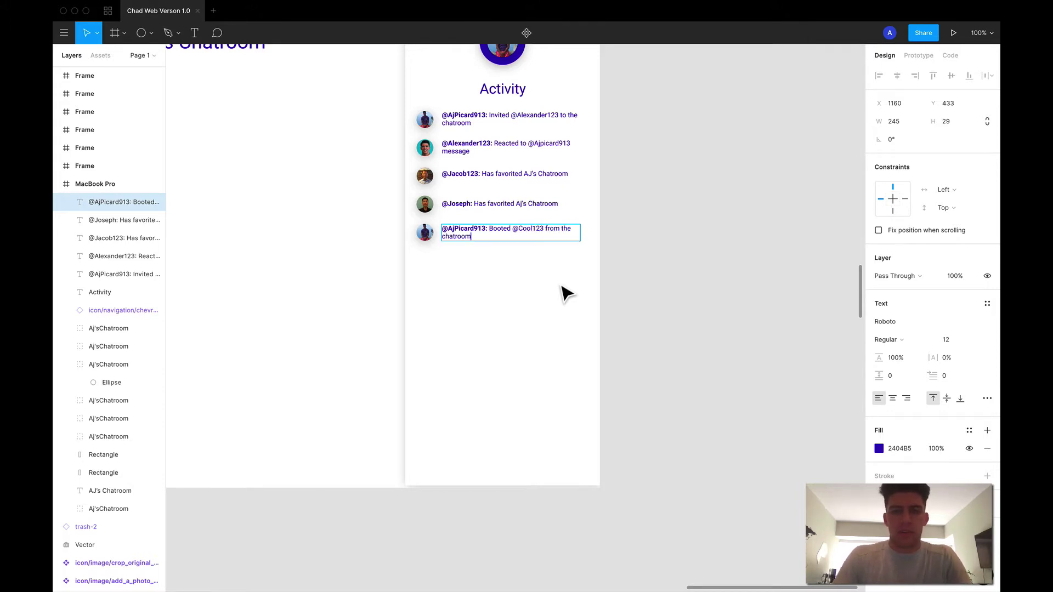
{"action": "type", "text": "."}
{"action": "key", "text": "Escape"}
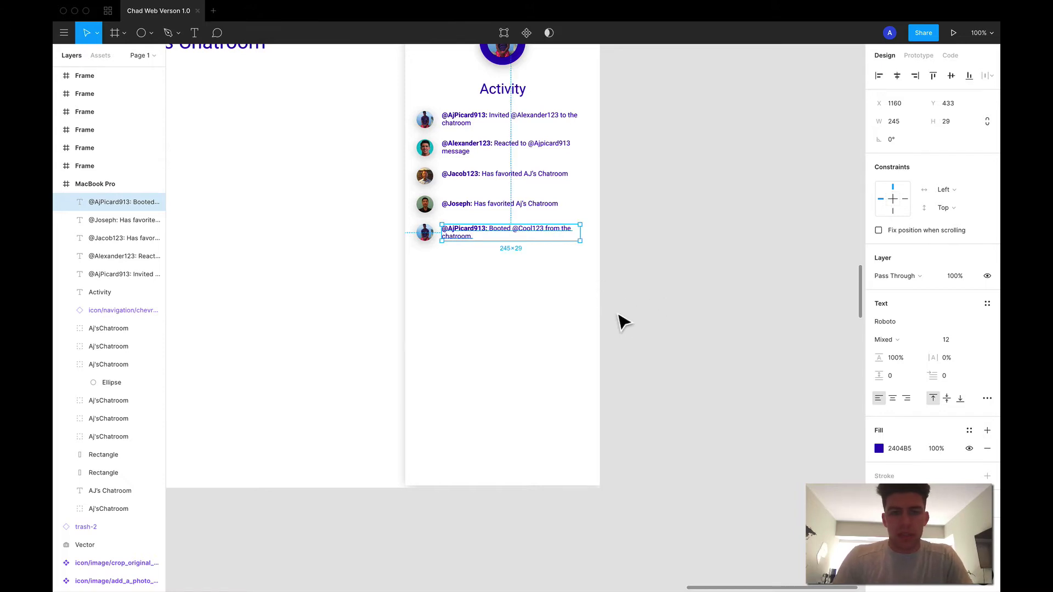
{"action": "scroll", "coordinate": [621, 318], "scroll_direction": "left", "scroll_amount": 5}
{"action": "scroll", "coordinate": [621, 318], "scroll_direction": "up", "scroll_amount": 2}
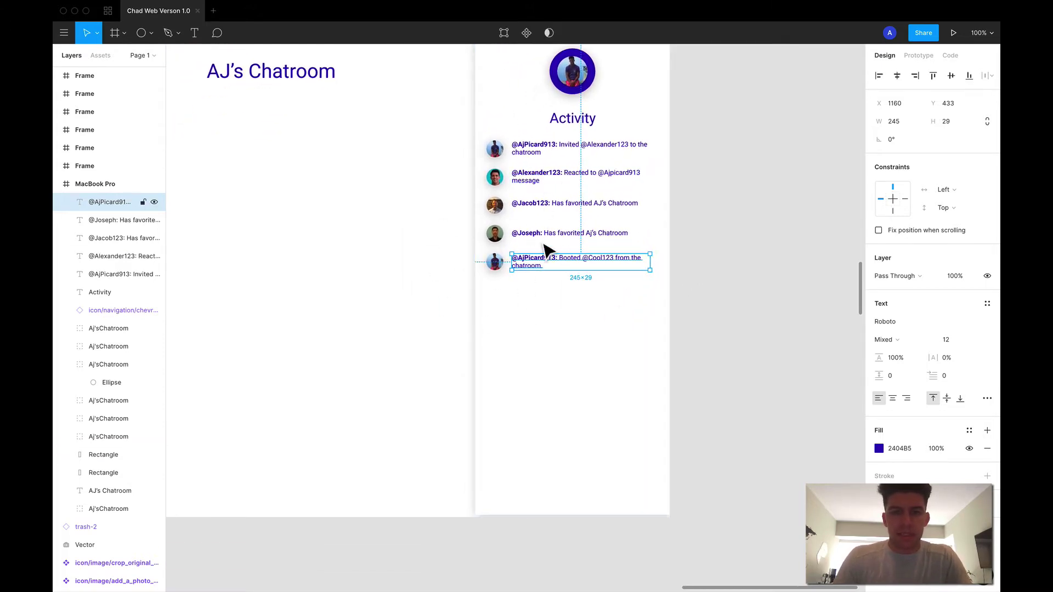
{"action": "scroll", "coordinate": [768, 348], "scroll_direction": "right", "scroll_amount": 2}
{"action": "scroll", "coordinate": [768, 348], "scroll_direction": "down", "scroll_amount": 1}
{"action": "left_click", "coordinate": [655, 329]}
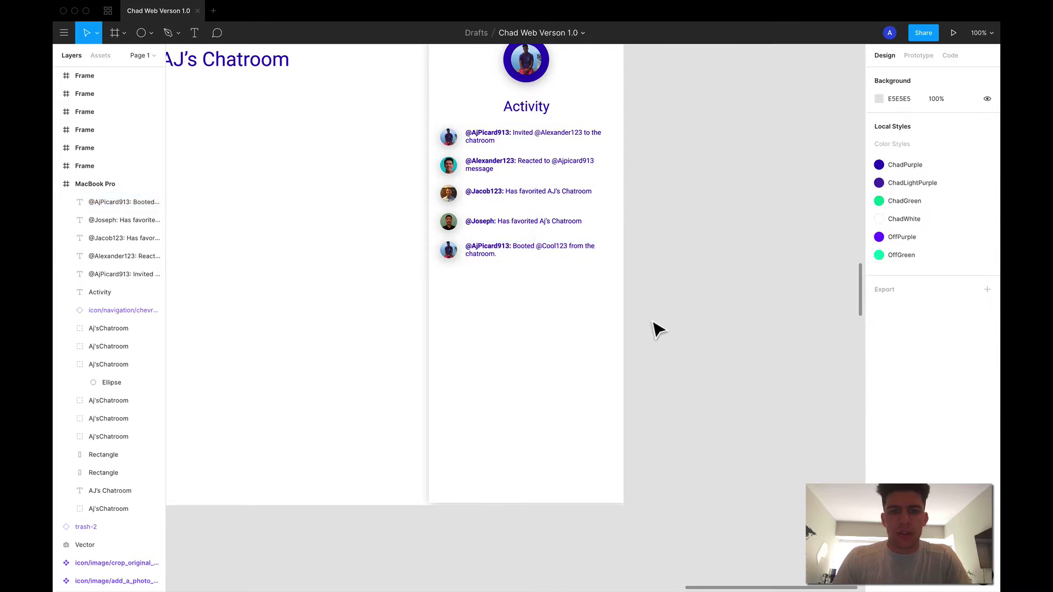
Step: Add a test 'Im' text below the activity list, then delete it
{"action": "key", "text": "t"}
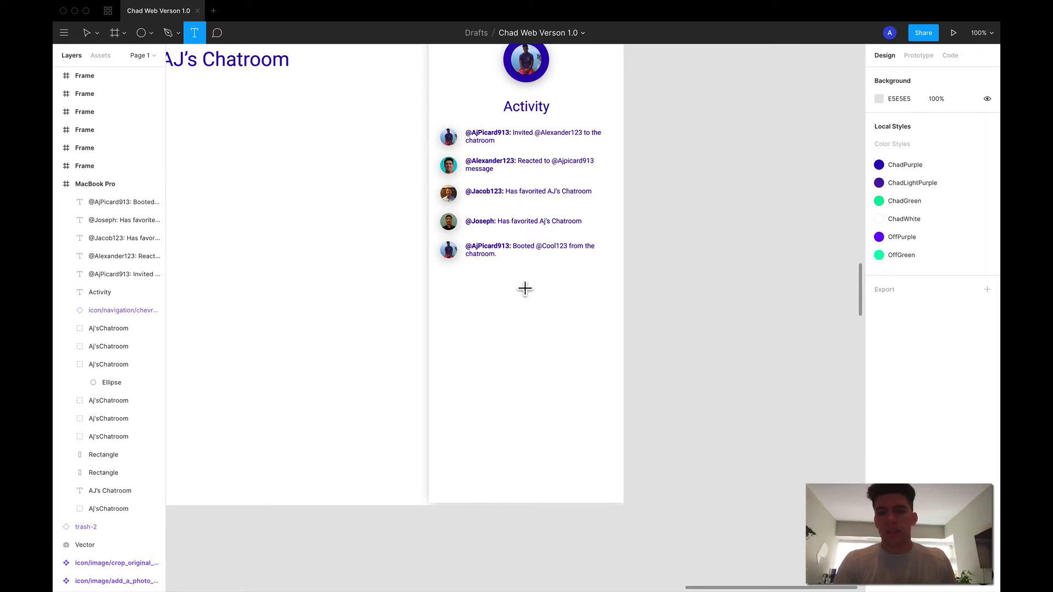
{"action": "left_click", "coordinate": [515, 277]}
{"action": "type", "text": "Images"}
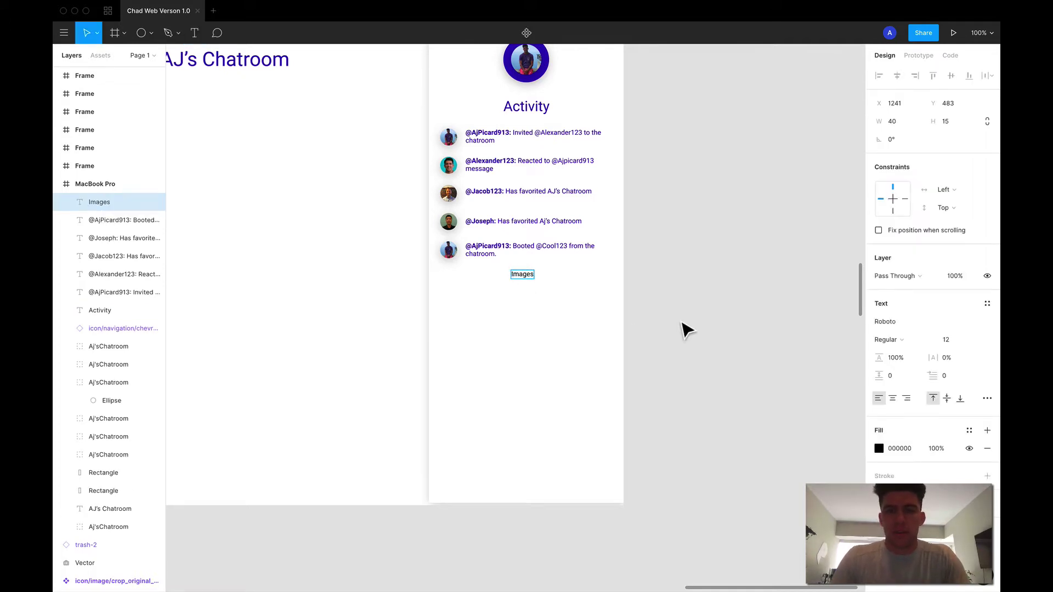
{"action": "key", "text": "Escape"}
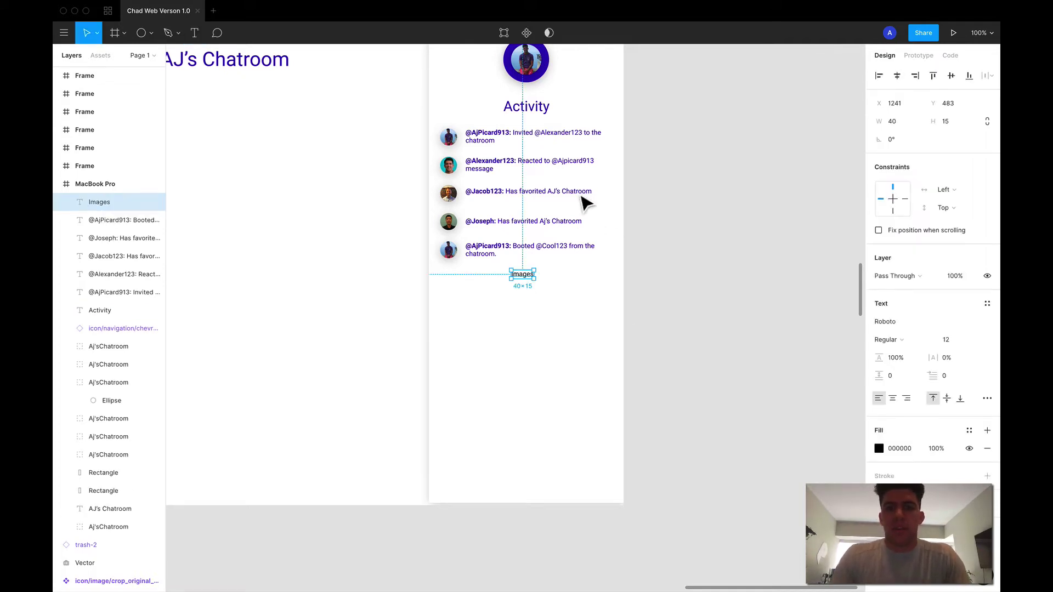
{"action": "left_click", "coordinate": [528, 109]}
{"action": "left_click", "coordinate": [529, 277]}
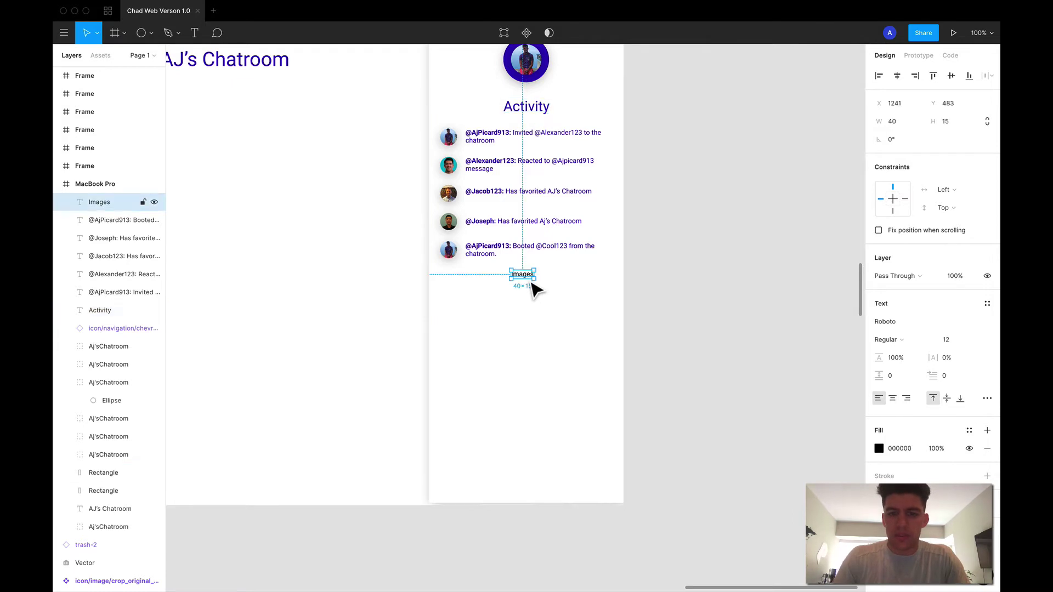
{"action": "key", "text": "Delete"}
Step: Nudge the Activity heading down and move all five entries with avatars up 2 px
{"action": "left_click", "coordinate": [533, 107]}
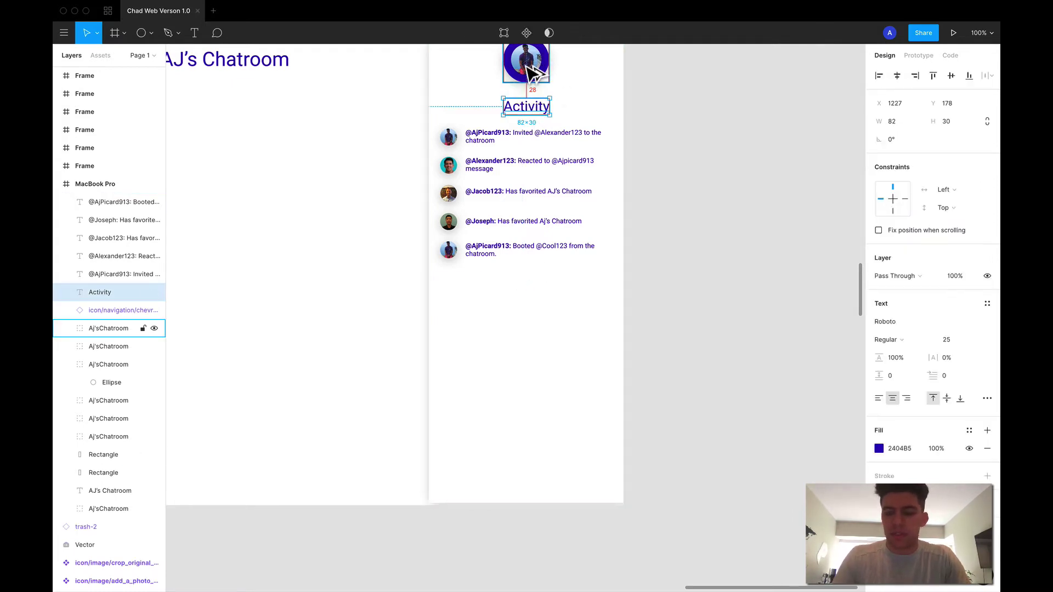
{"action": "key", "text": "Down"}
{"action": "key", "text": "Down"}
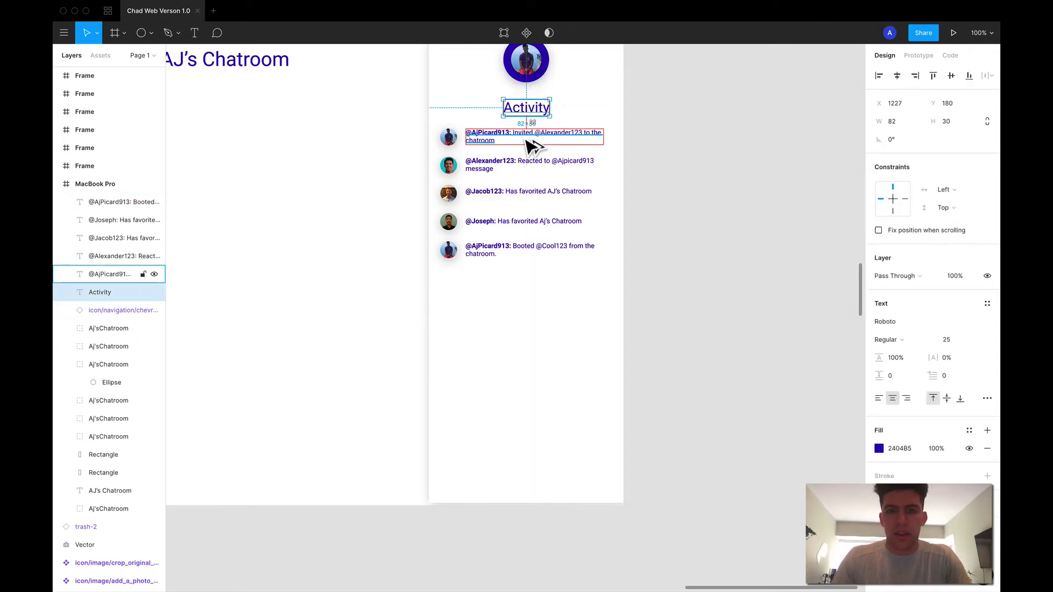
{"action": "left_click", "coordinate": [530, 140]}
{"action": "left_click", "coordinate": [448, 137], "text": "shift"}
{"action": "left_click", "coordinate": [449, 165], "text": "shift"}
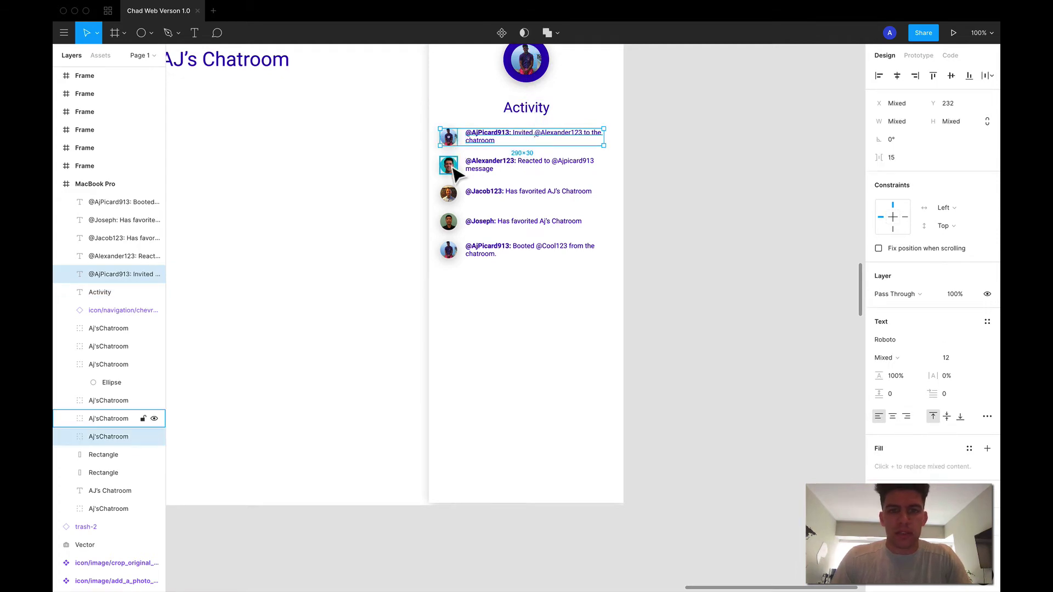
{"action": "left_click", "coordinate": [478, 167], "text": "shift"}
{"action": "left_click", "coordinate": [449, 193], "text": "shift"}
{"action": "left_click", "coordinate": [477, 193], "text": "shift"}
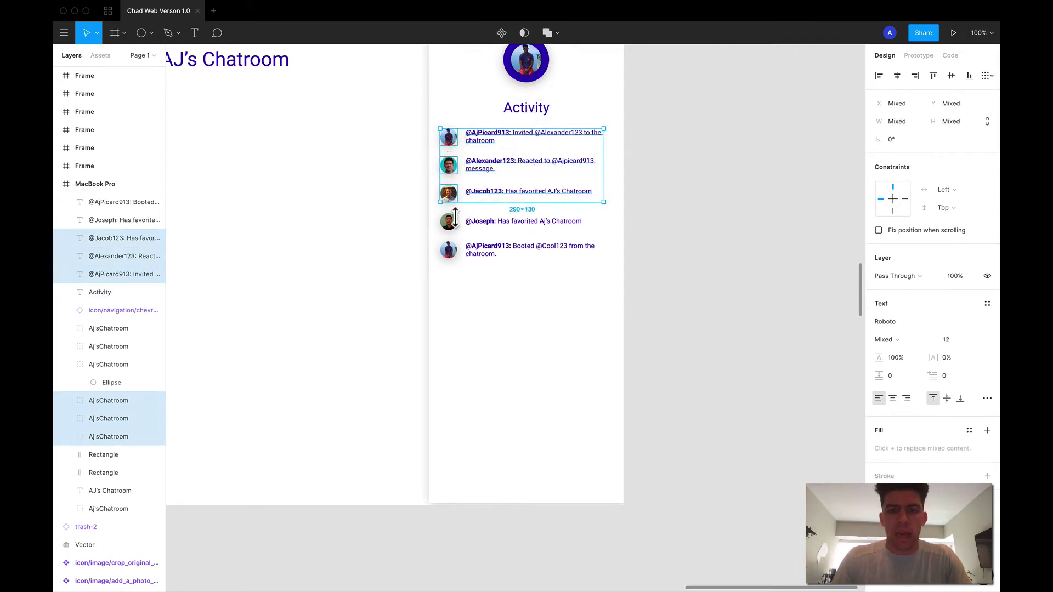
{"action": "left_click", "coordinate": [449, 221], "text": "shift"}
{"action": "left_click", "coordinate": [479, 221], "text": "shift"}
{"action": "left_click", "coordinate": [449, 250], "text": "shift"}
{"action": "left_click", "coordinate": [491, 250], "text": "shift"}
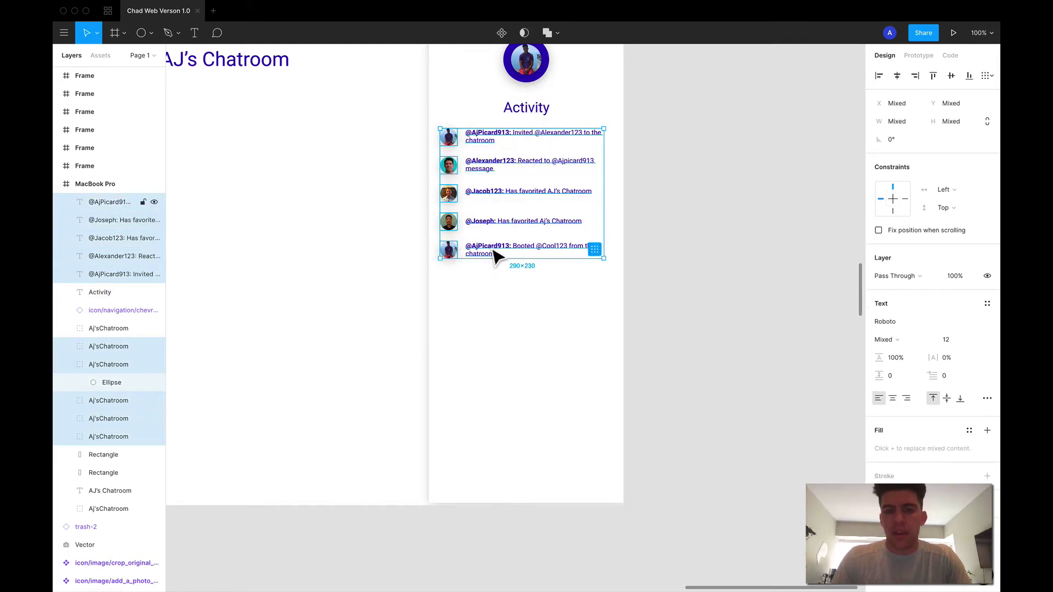
{"action": "key", "text": "Up"}
{"action": "key", "text": "Up"}
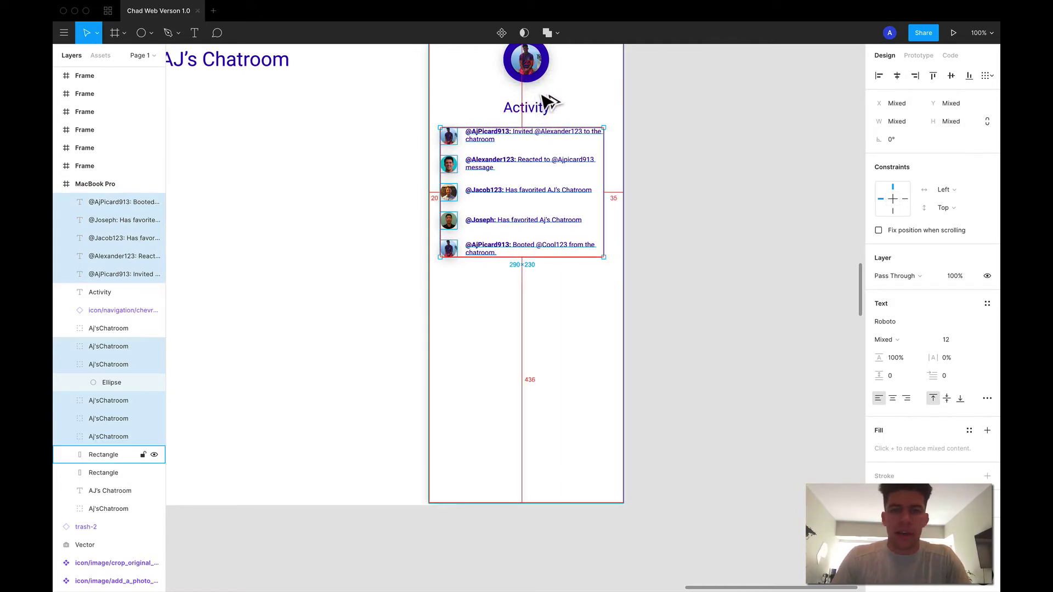
{"action": "left_click", "coordinate": [663, 198]}
{"action": "scroll", "coordinate": [527, 126], "scroll_direction": "up", "scroll_amount": 3}
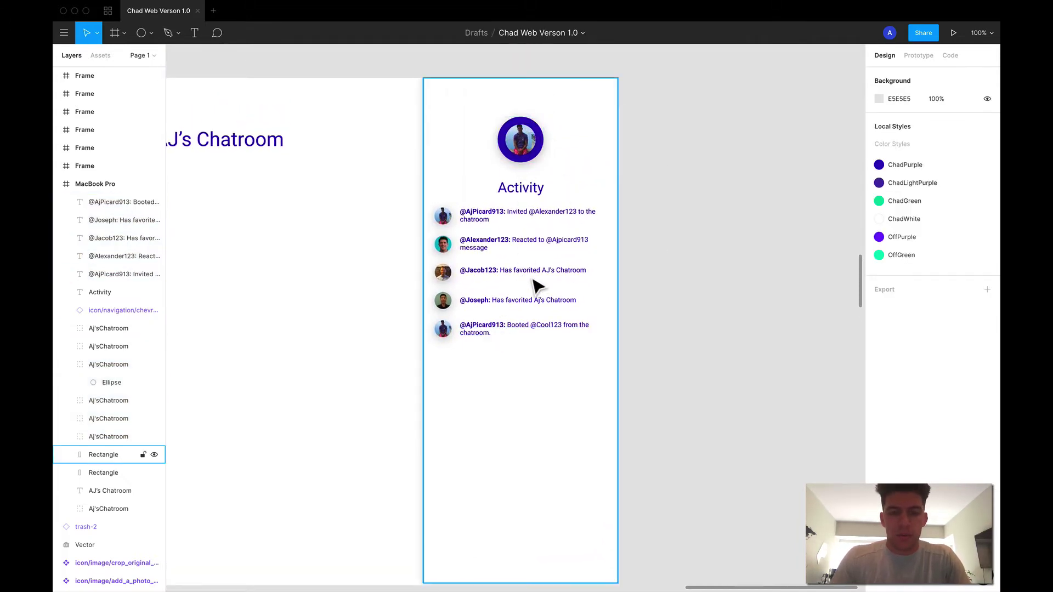
Step: Duplicate the Activity heading below the entries and retype the copy as 'Media'
{"action": "left_click", "coordinate": [523, 190]}
{"action": "scroll", "coordinate": [522, 254], "scroll_direction": "down", "scroll_amount": 2}
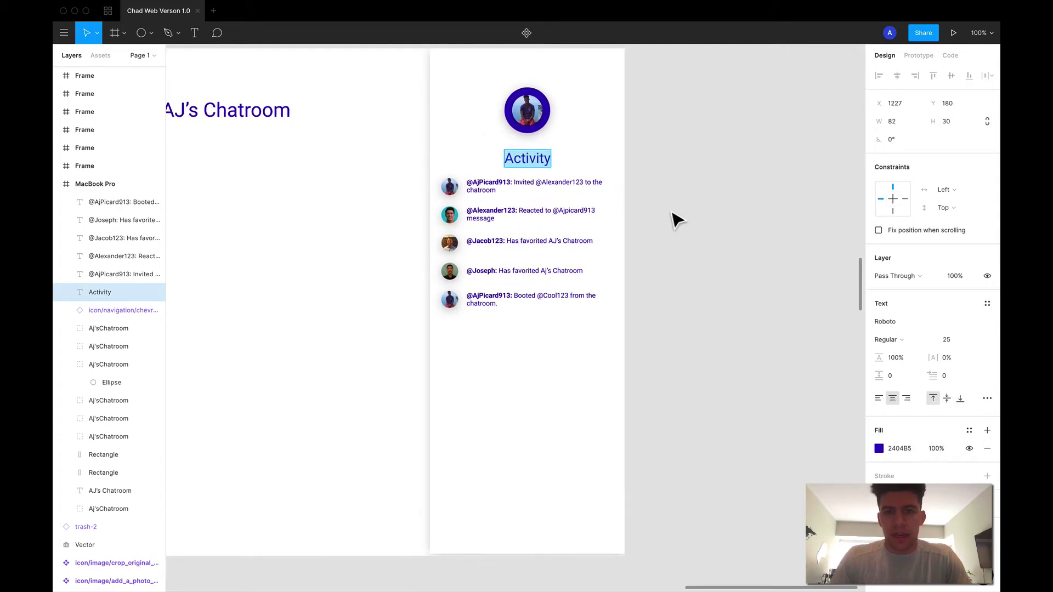
{"action": "left_click_drag", "start_coordinate": [540, 162], "coordinate": [538, 342]}
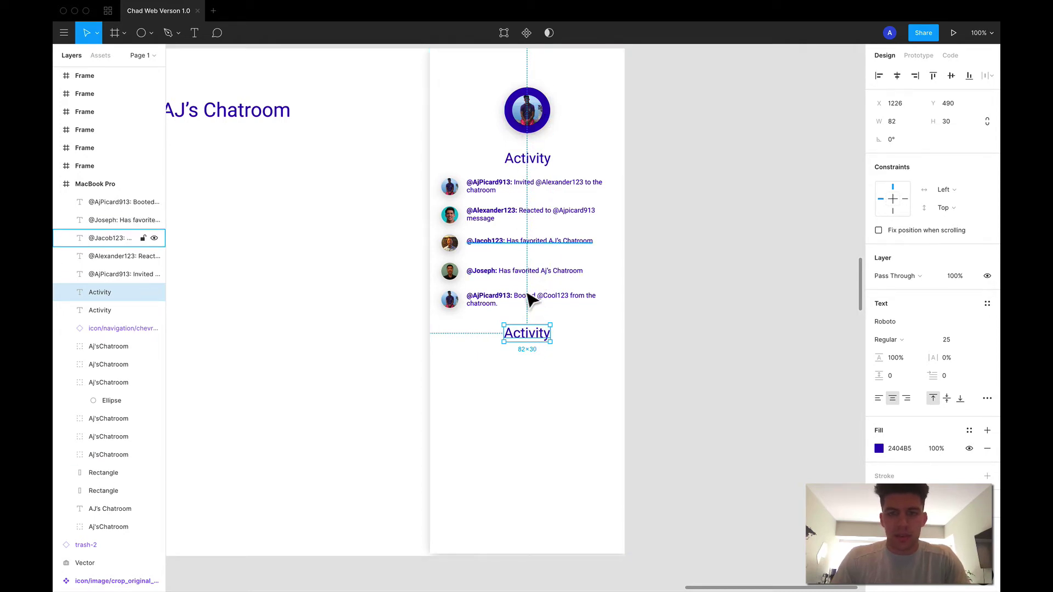
{"action": "double_click", "coordinate": [529, 339]}
{"action": "type", "text": "Pictur"}
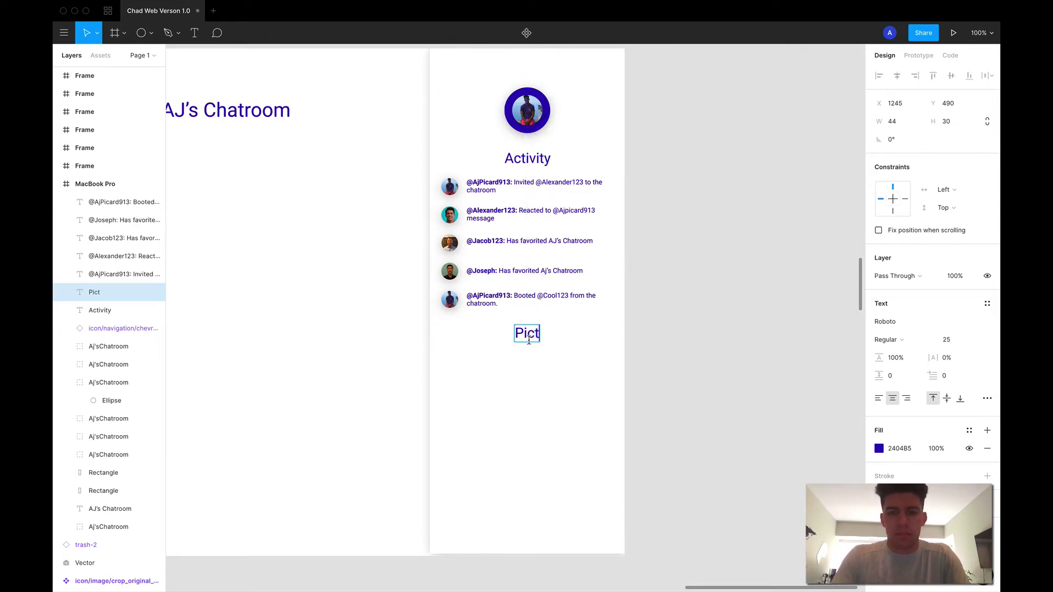
{"action": "key", "text": "BackSpace"}
{"action": "key", "text": "BackSpace"}
{"action": "key", "text": "BackSpace"}
{"action": "key", "text": "BackSpace"}
{"action": "key", "text": "BackSpace"}
{"action": "key", "text": "BackSpace"}
{"action": "type", "text": "Media"}
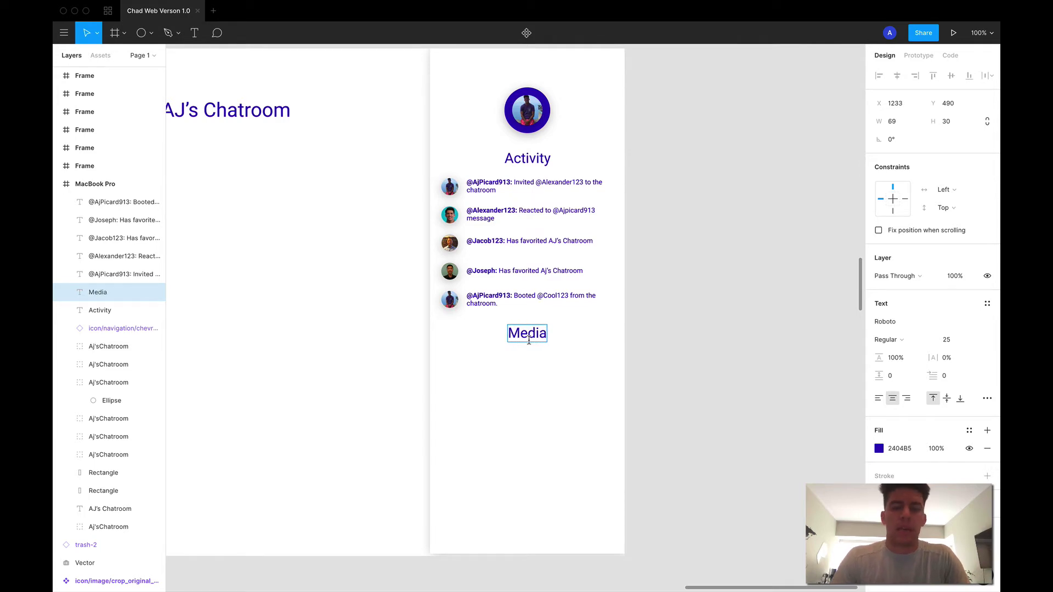
{"action": "key", "text": "Escape"}
{"action": "scroll", "coordinate": [677, 393], "scroll_direction": "down", "scroll_amount": 5}
{"action": "scroll", "coordinate": [677, 392], "scroll_direction": "left", "scroll_amount": 2}
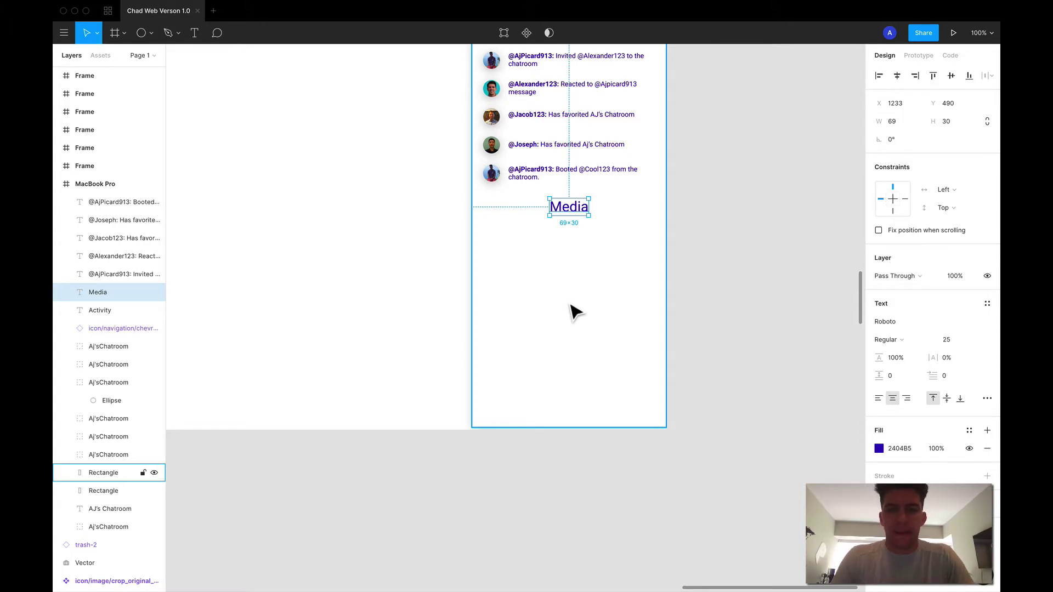
{"action": "left_click", "coordinate": [680, 244]}
{"action": "left_click", "coordinate": [578, 209]}
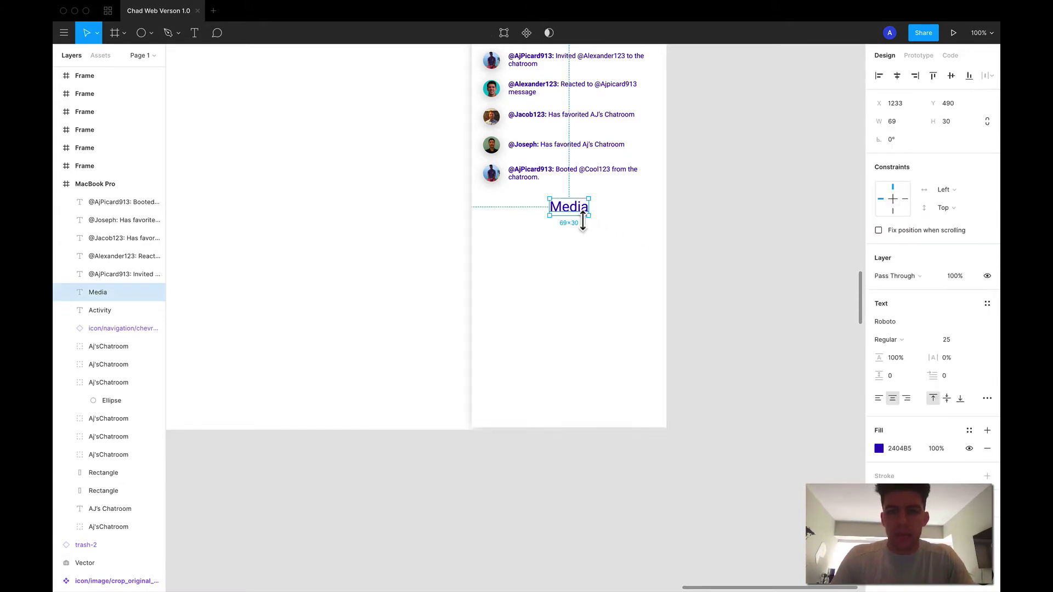
{"action": "left_click", "coordinate": [764, 238]}
{"action": "key", "text": "t"}
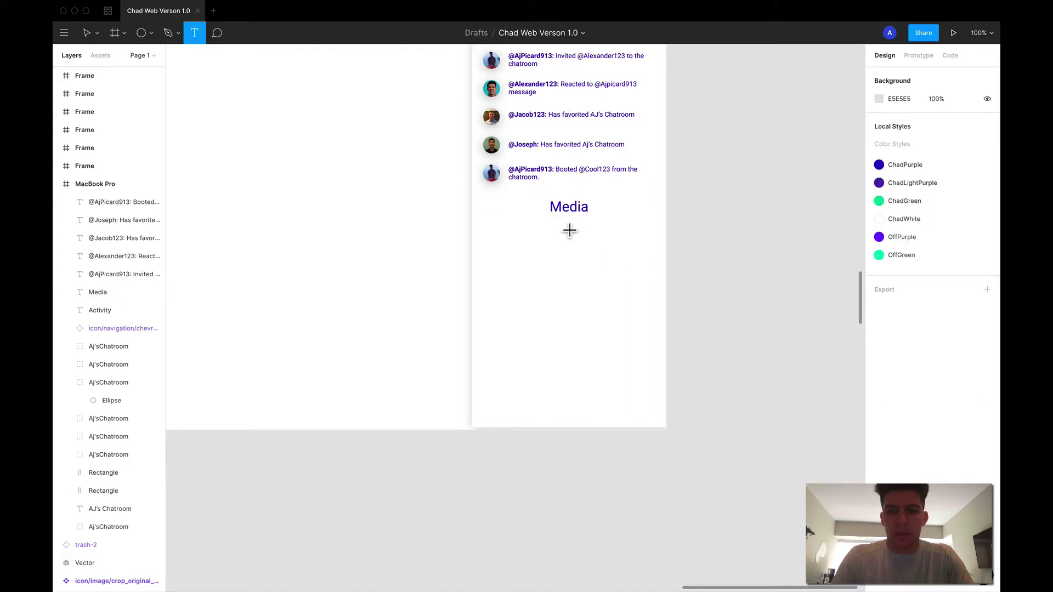
Step: Add a 'See All' text line below Media and set its font size to 19
{"action": "left_click", "coordinate": [570, 230]}
{"action": "type", "text": "S"}
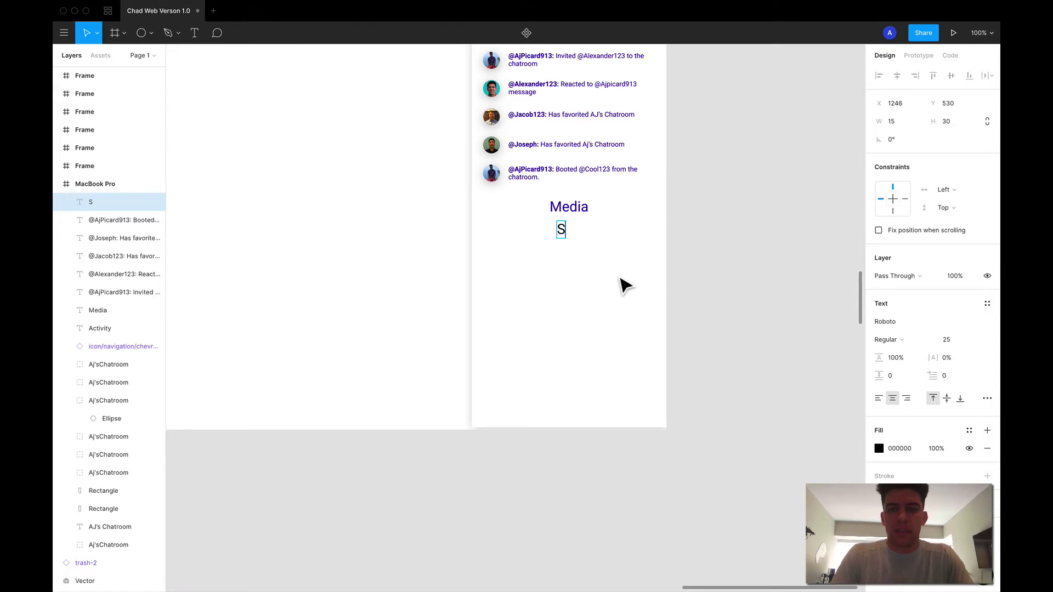
{"action": "type", "text": "ee All"}
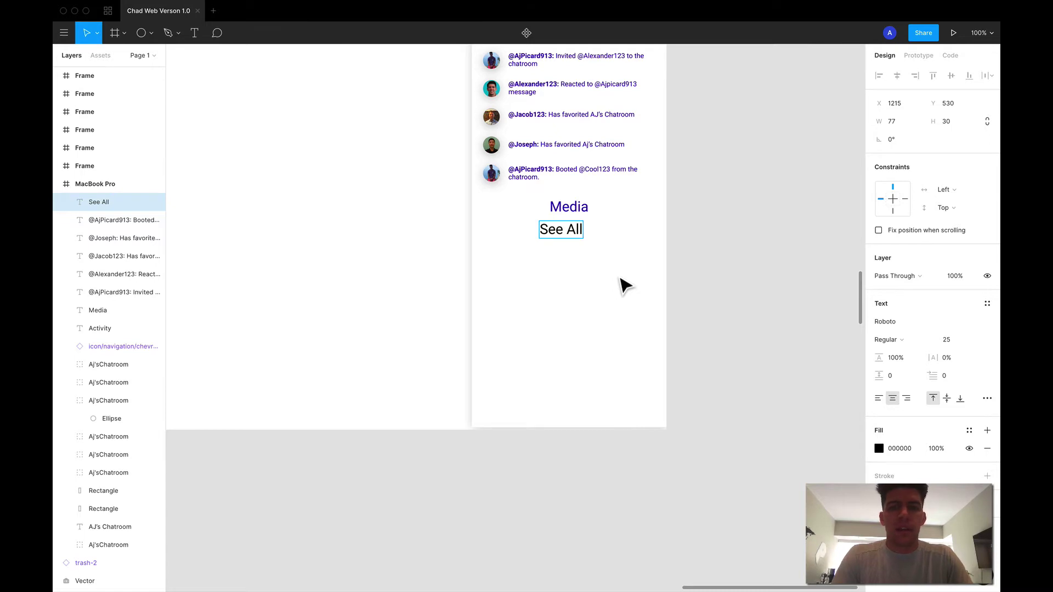
{"action": "double_click", "coordinate": [574, 229]}
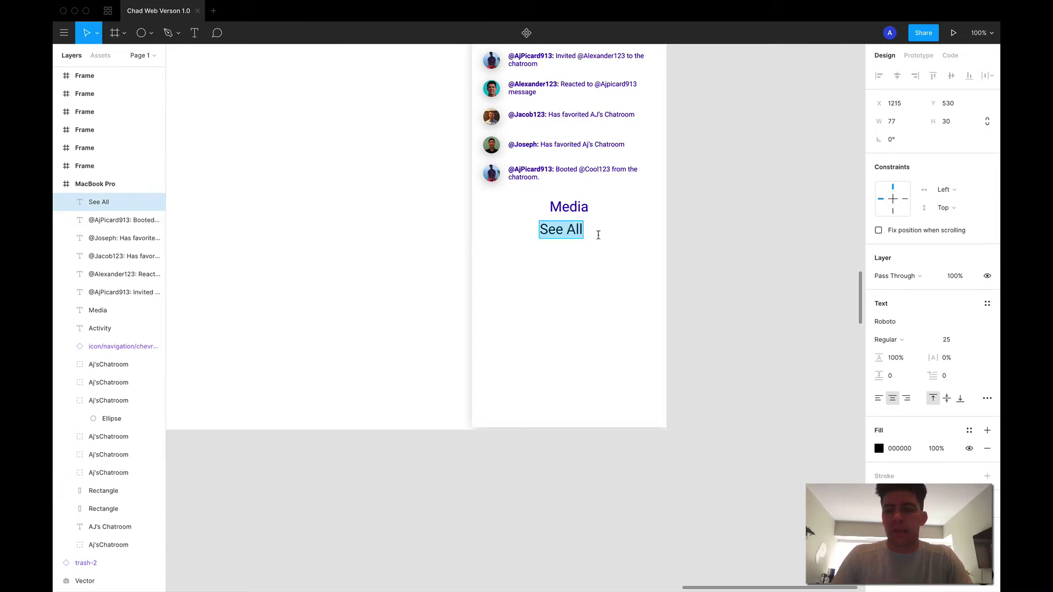
{"action": "left_click", "coordinate": [952, 341]}
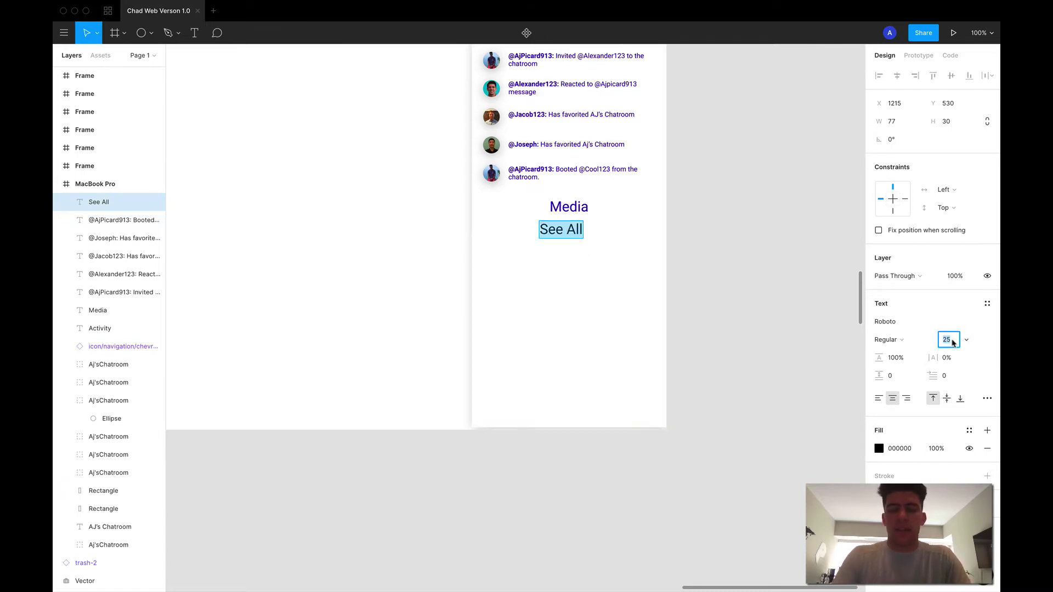
{"action": "type", "text": "19"}
{"action": "key", "text": "Return"}
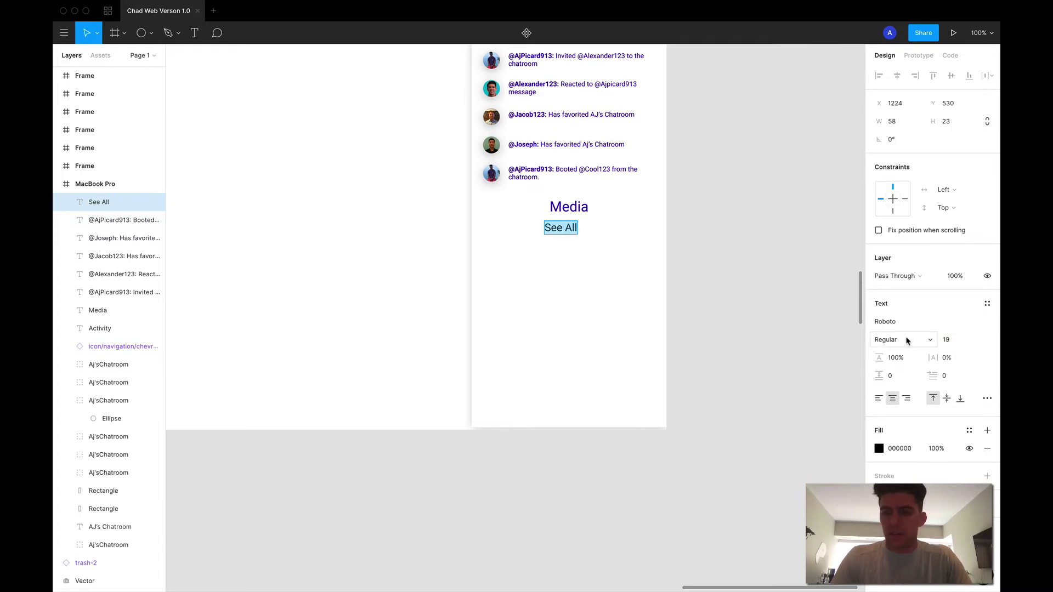
Step: Make See All light weight and purple, and centre it under the Media heading
{"action": "left_click", "coordinate": [932, 341]}
{"action": "left_click", "coordinate": [915, 330]}
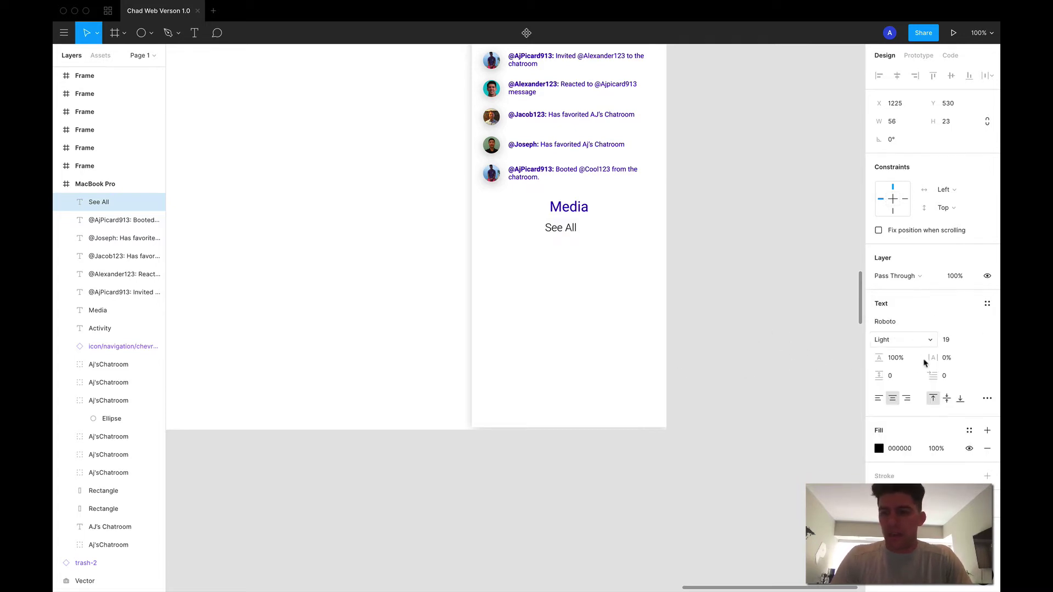
{"action": "left_click", "coordinate": [880, 449]}
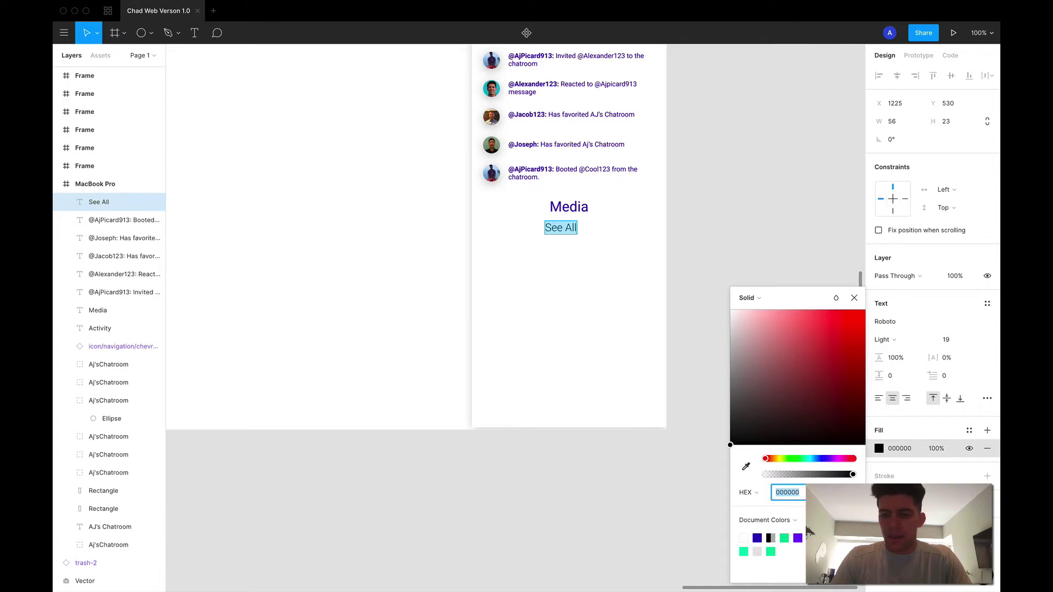
{"action": "left_click", "coordinate": [747, 553]}
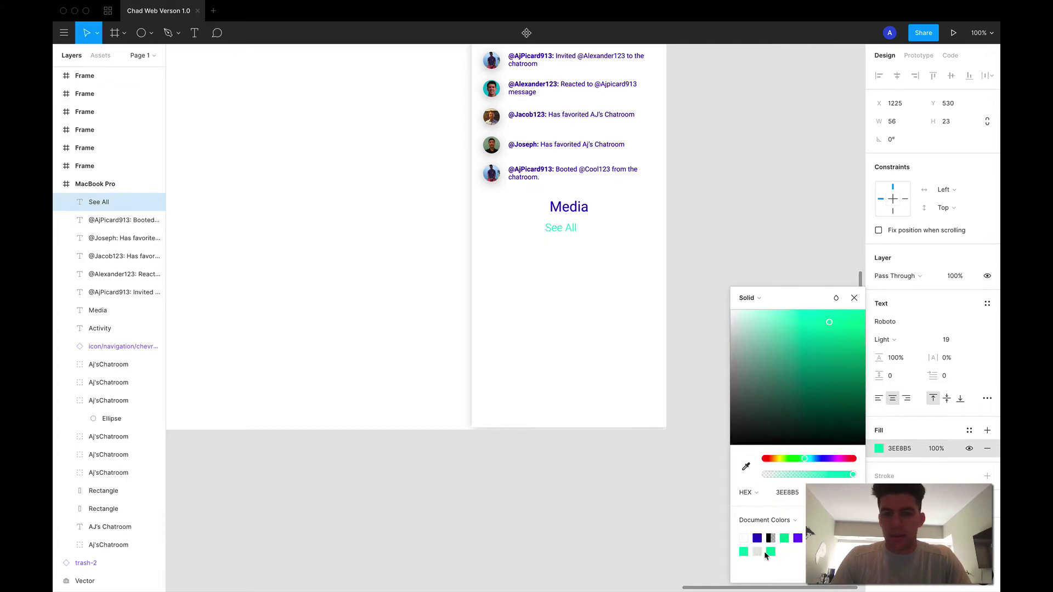
{"action": "left_click", "coordinate": [798, 539]}
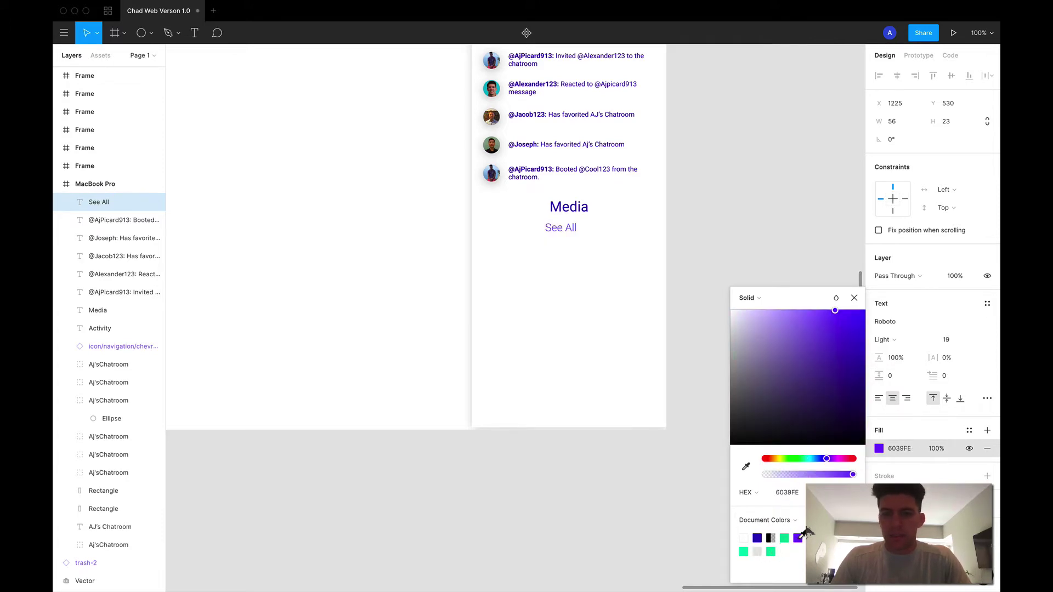
{"action": "left_click", "coordinate": [735, 238]}
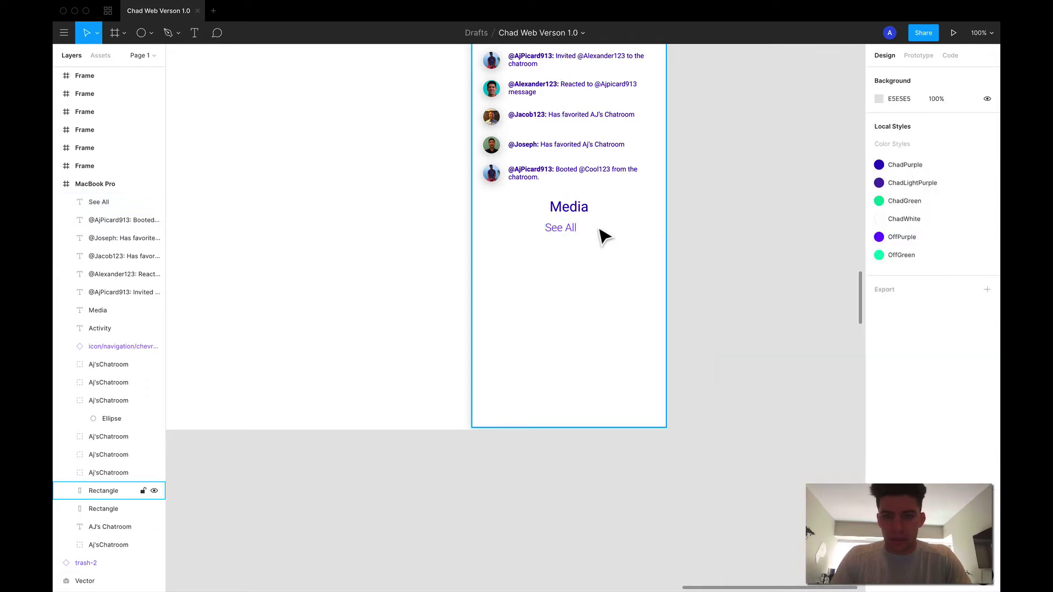
{"action": "left_click_drag", "start_coordinate": [564, 233], "coordinate": [571, 231]}
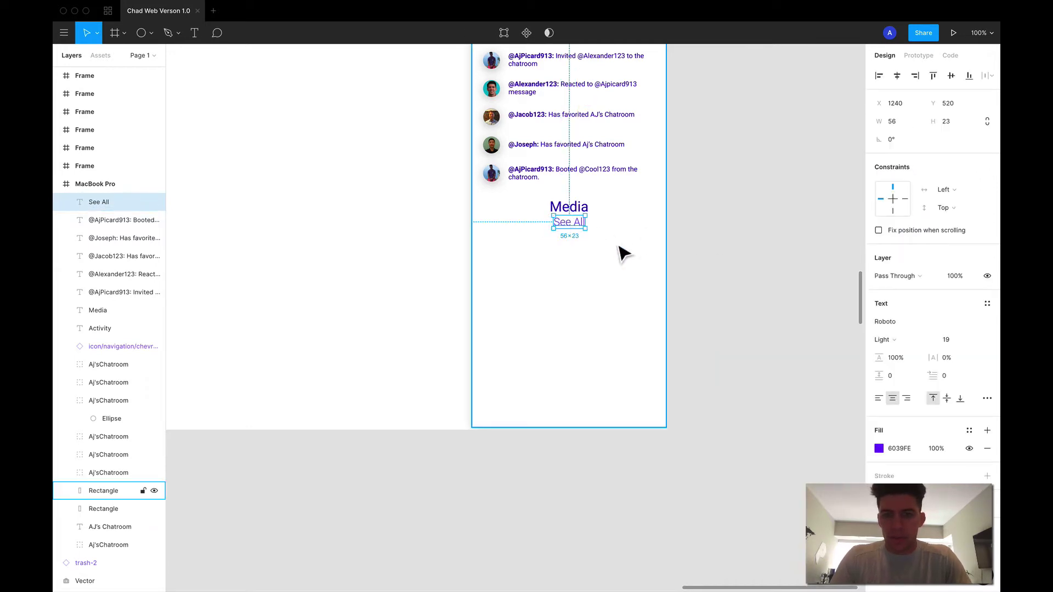
Step: Make the Media and Activity headings bold
{"action": "left_click", "coordinate": [570, 211]}
{"action": "left_click", "coordinate": [896, 322]}
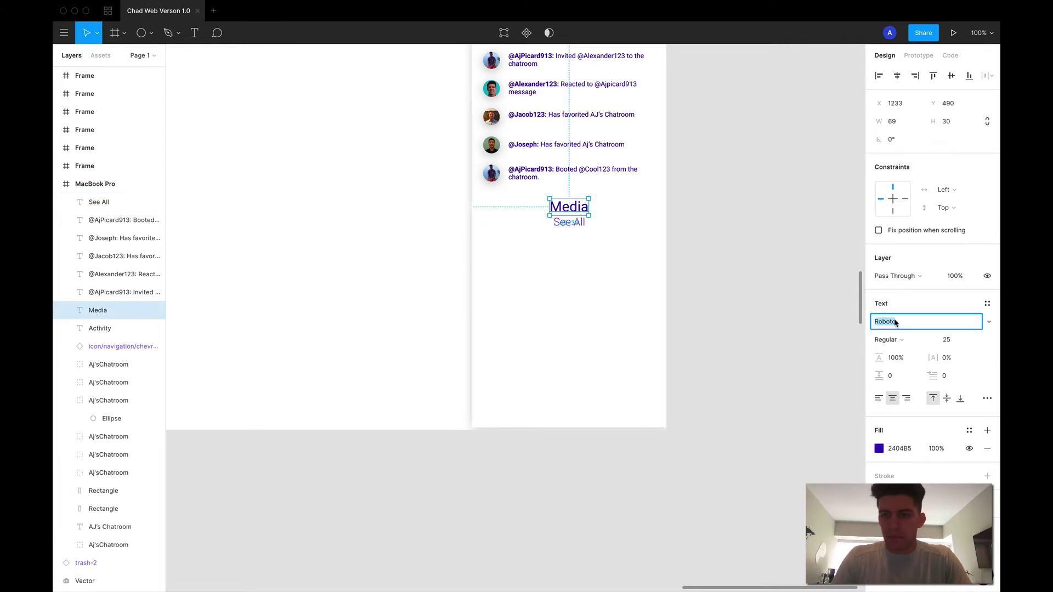
{"action": "left_click", "coordinate": [897, 339]}
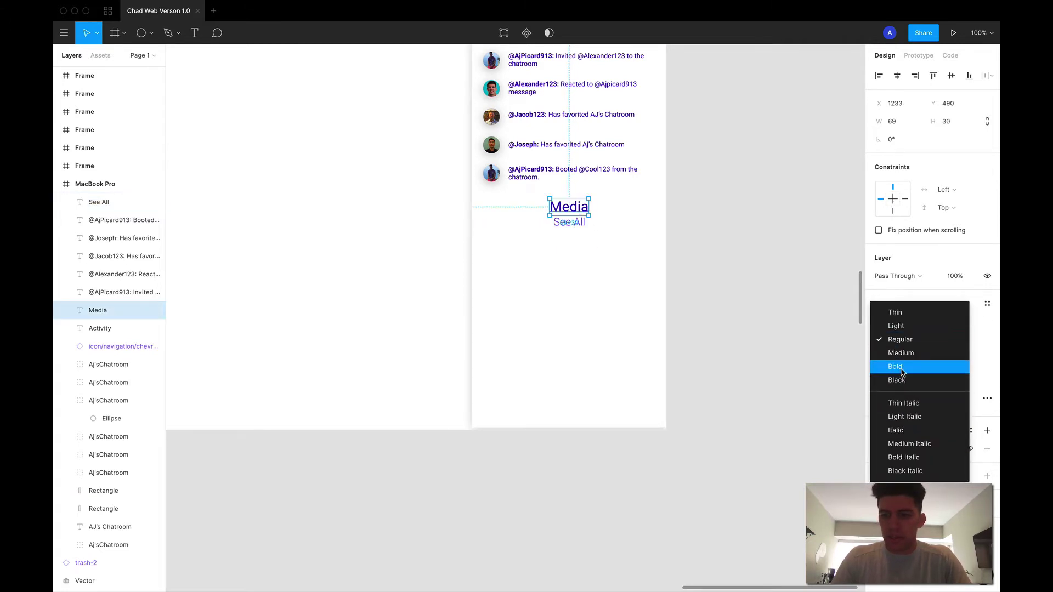
{"action": "left_click", "coordinate": [900, 369]}
{"action": "scroll", "coordinate": [773, 285], "scroll_direction": "up", "scroll_amount": 5}
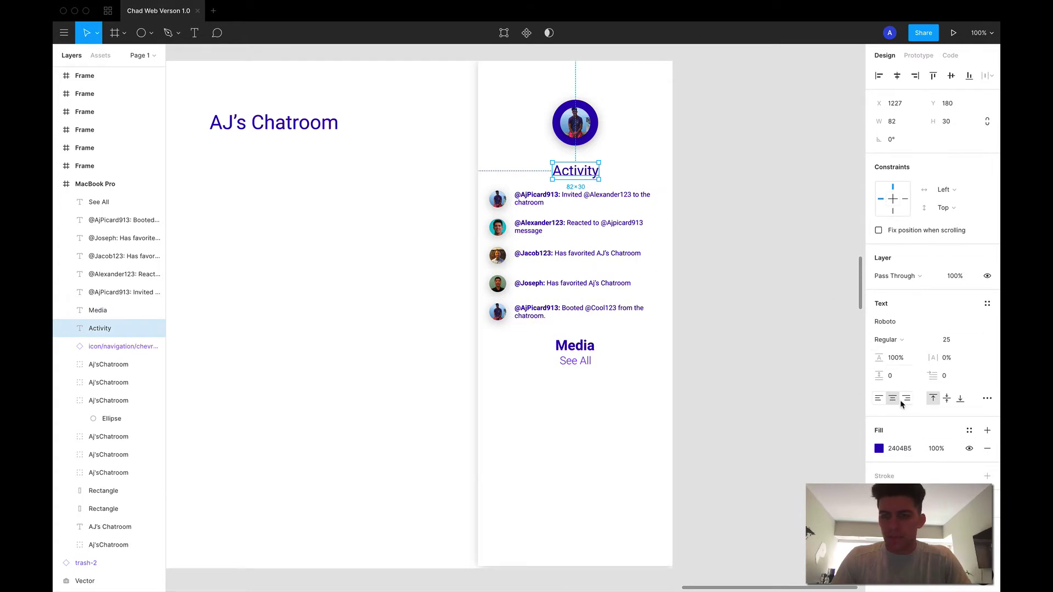
{"action": "left_click", "coordinate": [898, 339]}
{"action": "left_click", "coordinate": [905, 366]}
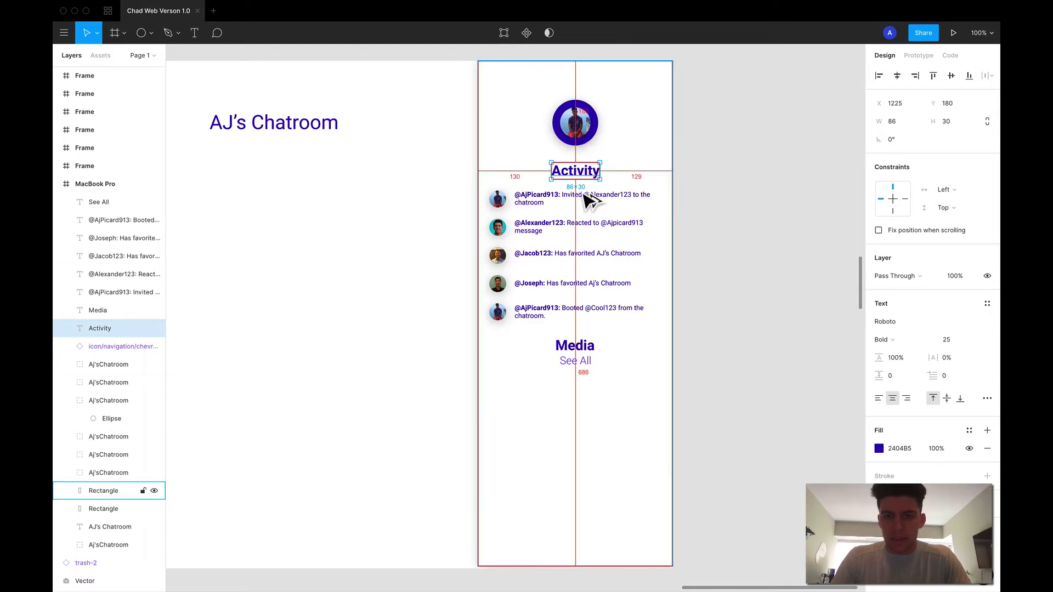
Step: Move See All centred above the Media heading and shift Media 20 px lower
{"action": "scroll", "coordinate": [659, 247], "scroll_direction": "down", "scroll_amount": 2}
{"action": "scroll", "coordinate": [658, 282], "scroll_direction": "down", "scroll_amount": 1}
{"action": "left_click", "coordinate": [561, 286]}
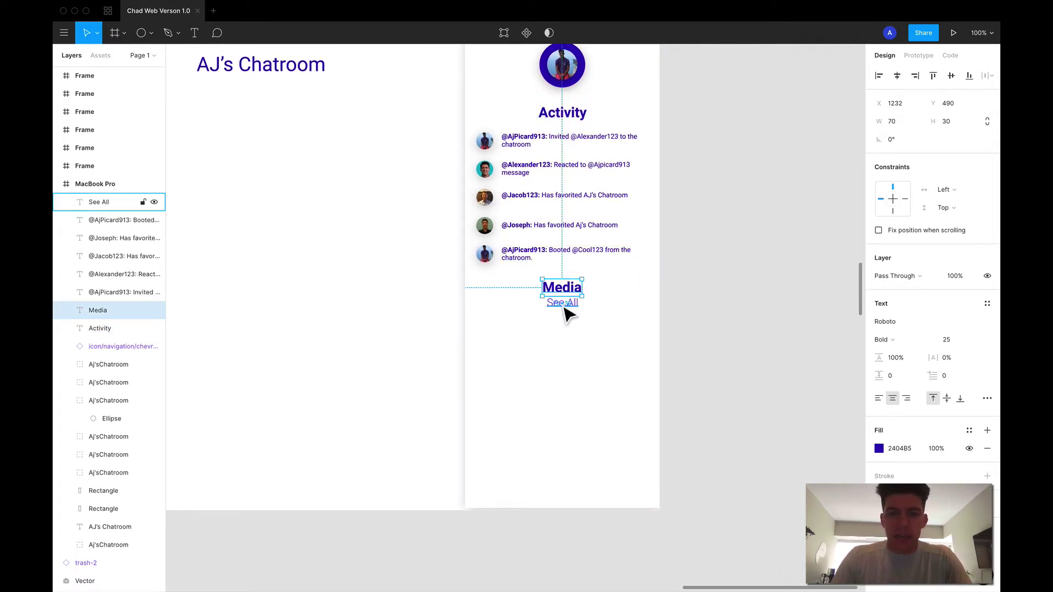
{"action": "left_click_drag", "start_coordinate": [565, 304], "coordinate": [563, 277]}
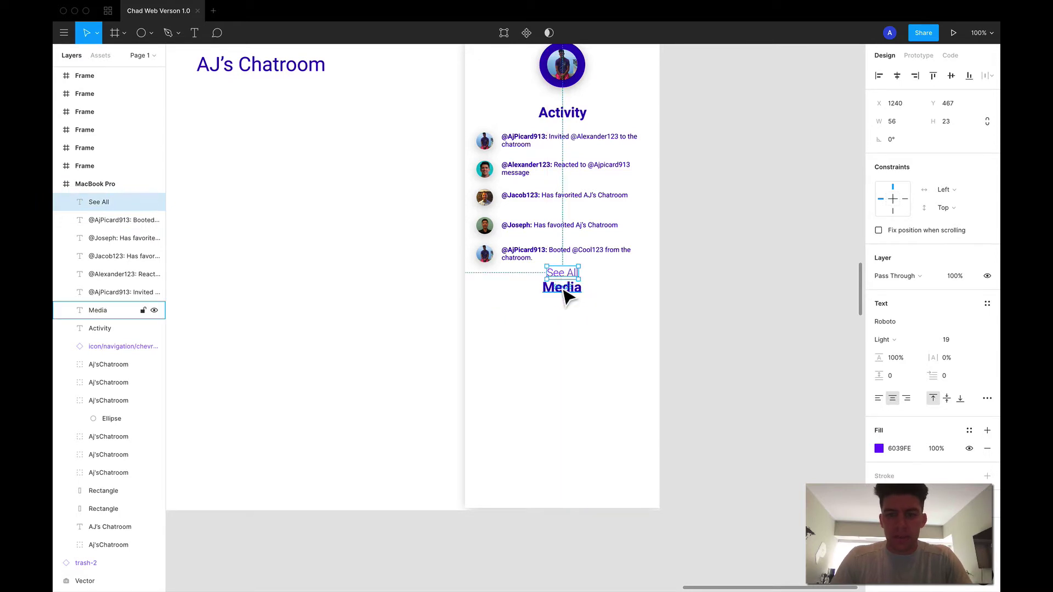
{"action": "left_click", "coordinate": [562, 287], "text": "shift"}
{"action": "left_click", "coordinate": [592, 285]}
{"action": "left_click", "coordinate": [560, 290]}
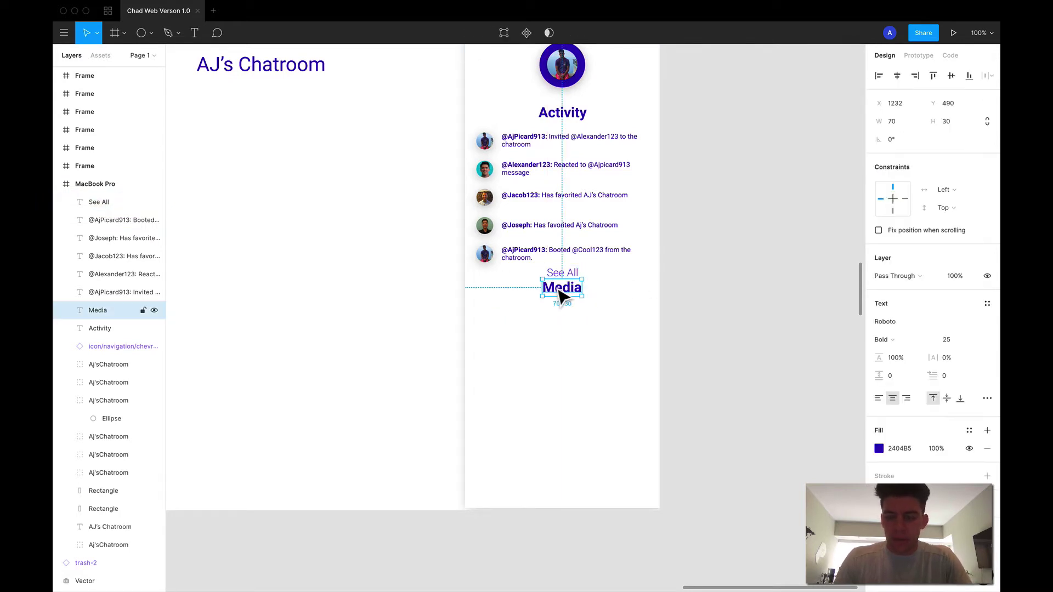
{"action": "left_click_drag", "start_coordinate": [559, 291], "coordinate": [562, 294]}
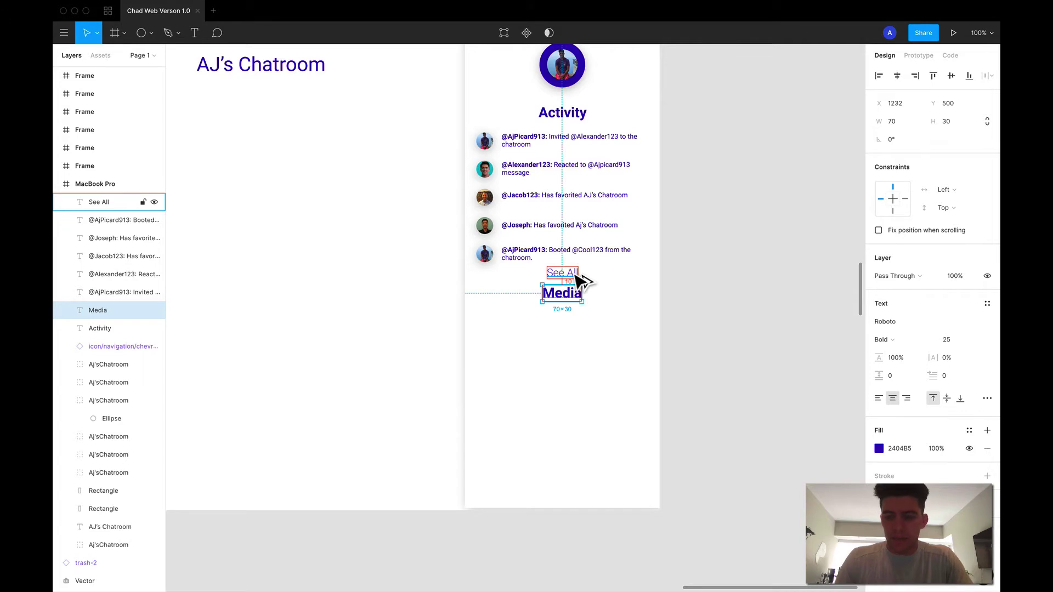
{"action": "key", "text": "shift+Down"}
{"action": "key", "text": "shift+Down"}
{"action": "left_click", "coordinate": [579, 282]}
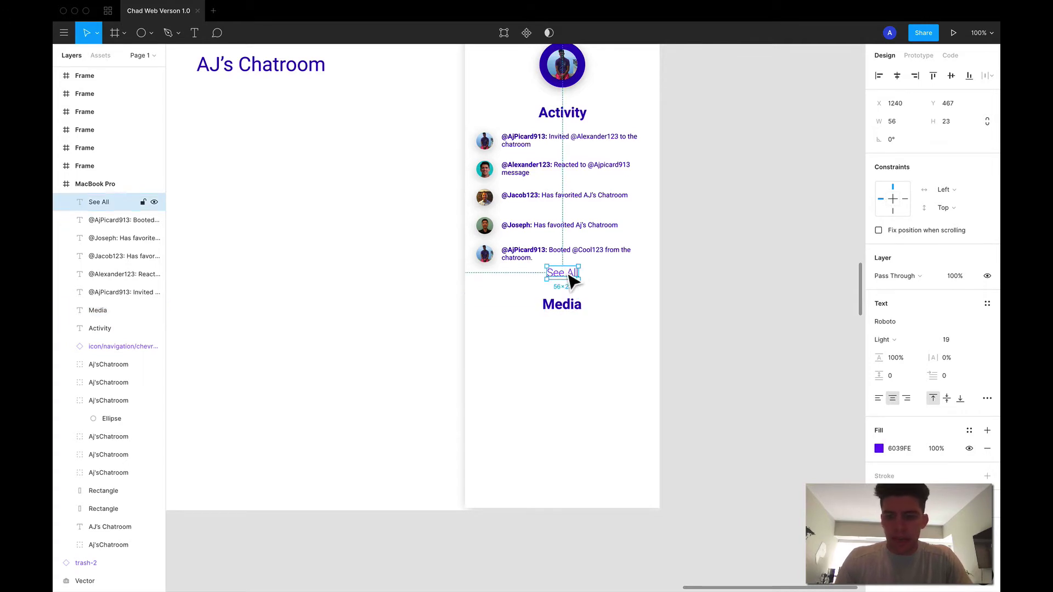
{"action": "left_click_drag", "start_coordinate": [573, 280], "coordinate": [572, 281]}
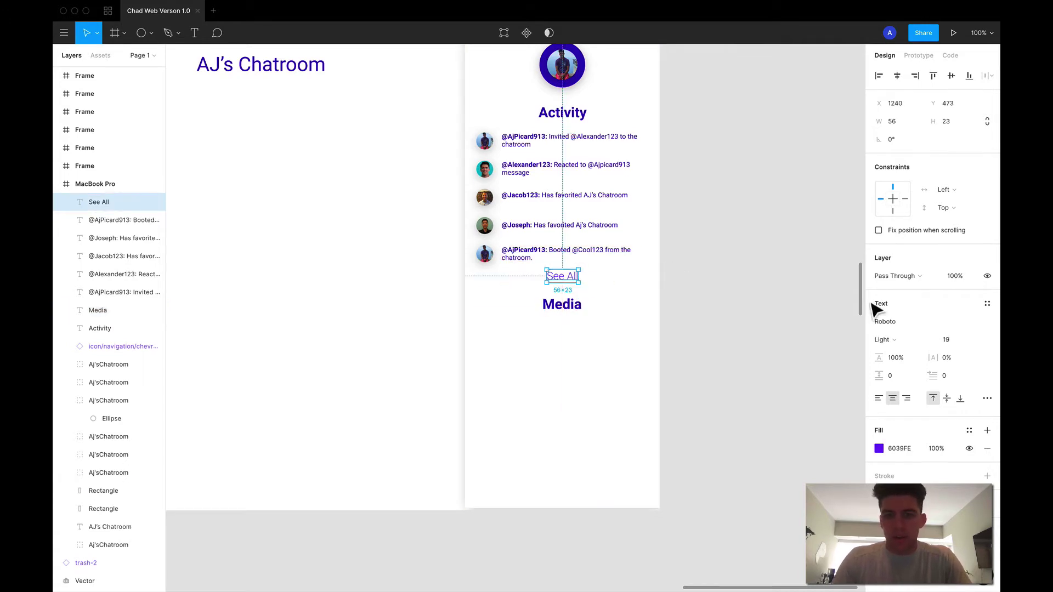
Step: Shrink See All to font size 15 and nudge it to sit under the activity rows
{"action": "left_click", "coordinate": [951, 341]}
{"action": "type", "text": "17"}
{"action": "key", "text": "Return"}
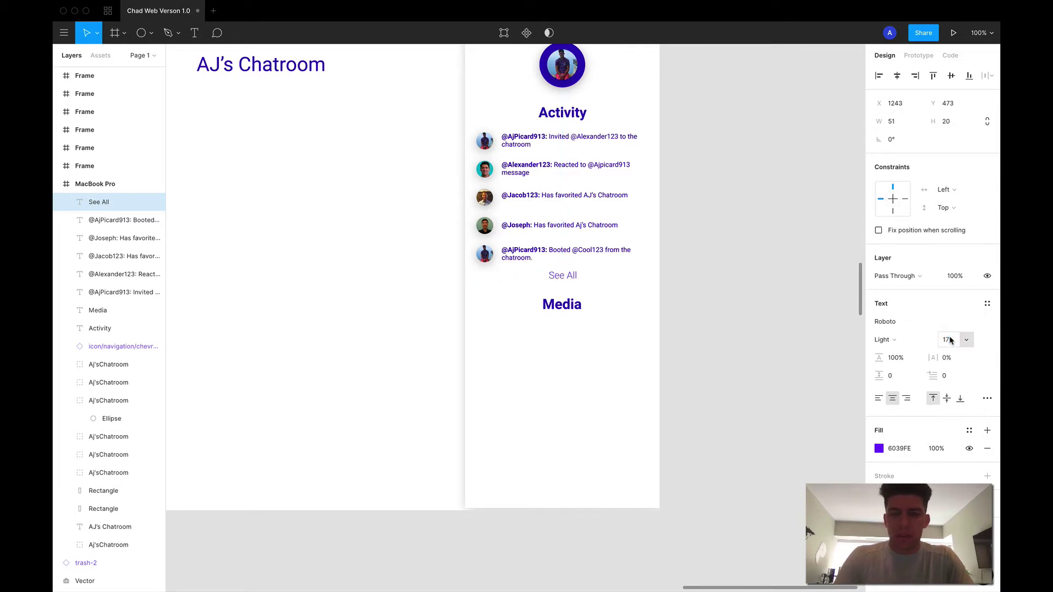
{"action": "type", "text": "1"}
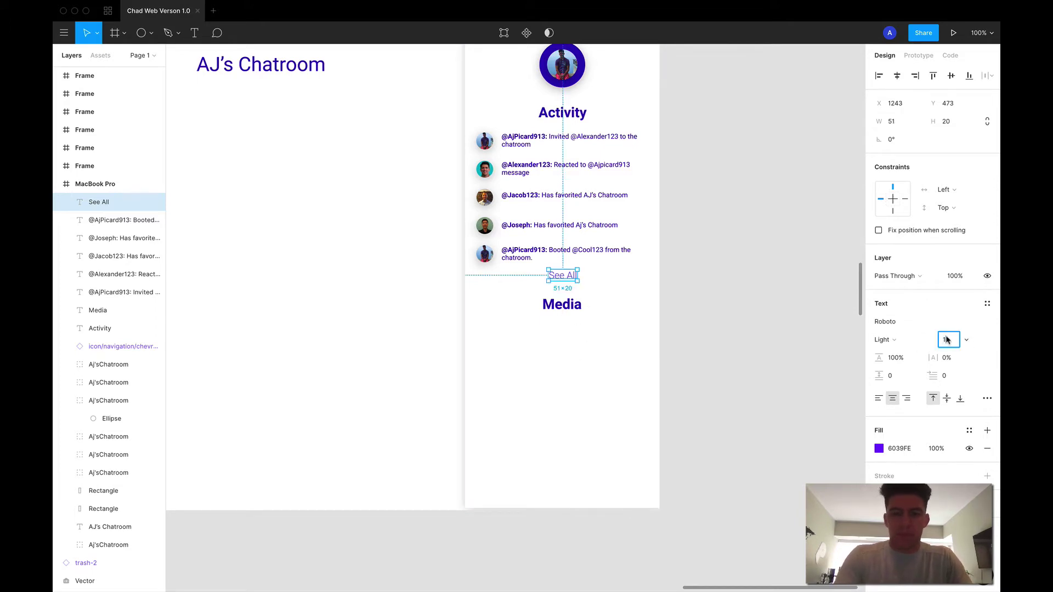
{"action": "type", "text": "5"}
{"action": "key", "text": "Return"}
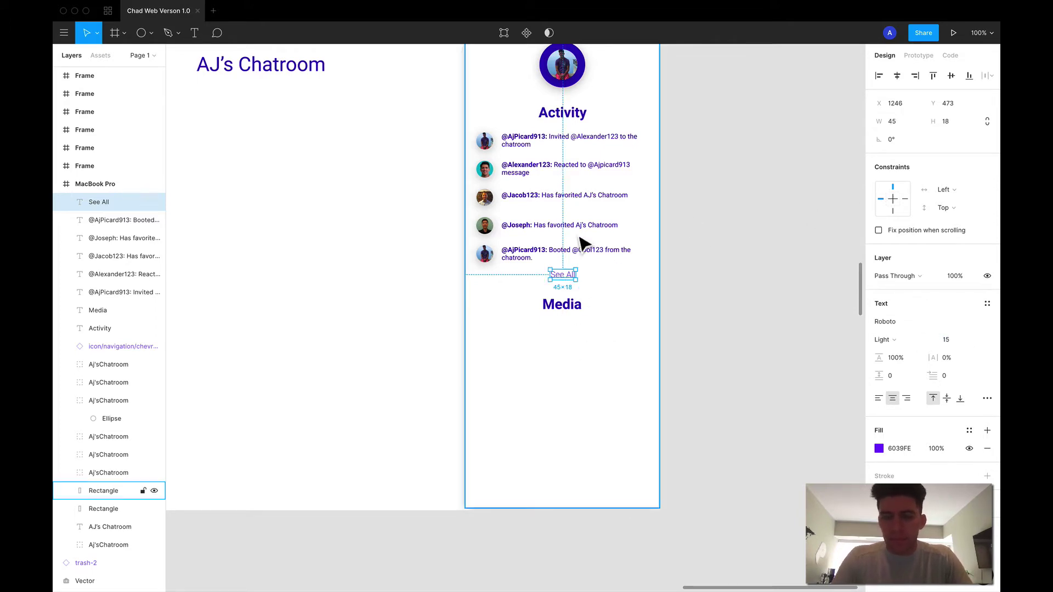
{"action": "key", "text": "alt"}
{"action": "key", "text": "Down"}
{"action": "key", "text": "Down"}
{"action": "key", "text": "Down"}
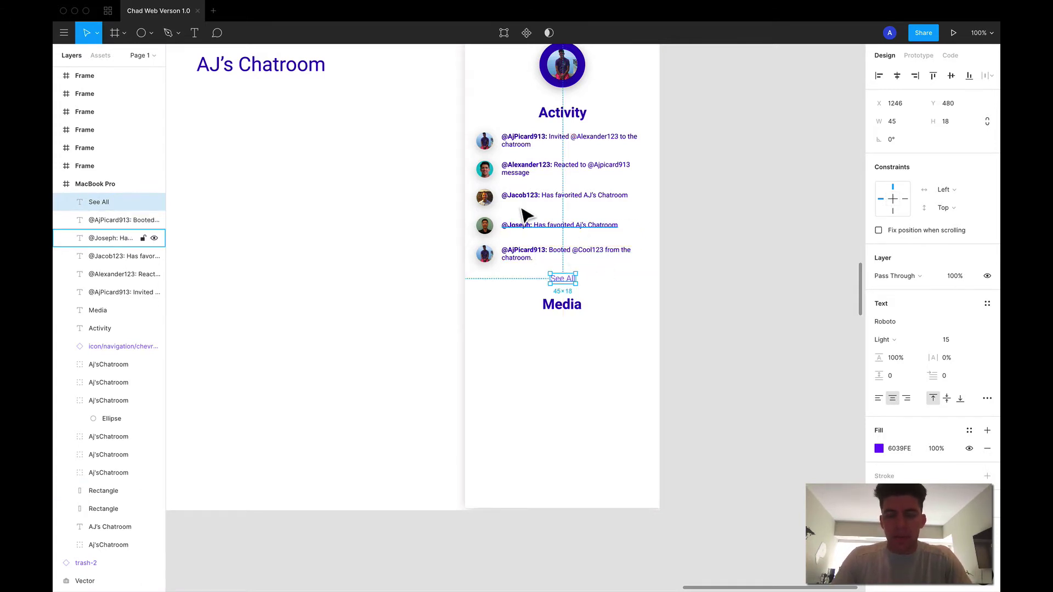
{"action": "key", "text": "shift+Up"}
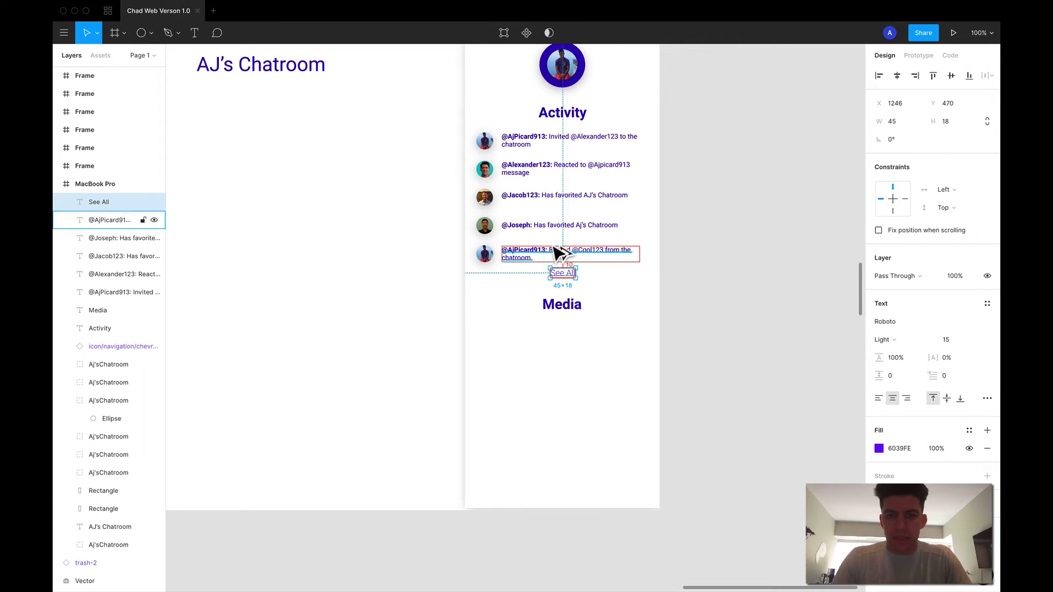
{"action": "key", "text": "Down"}
{"action": "key", "text": "Down"}
{"action": "key", "text": "Down"}
{"action": "key", "text": "Down"}
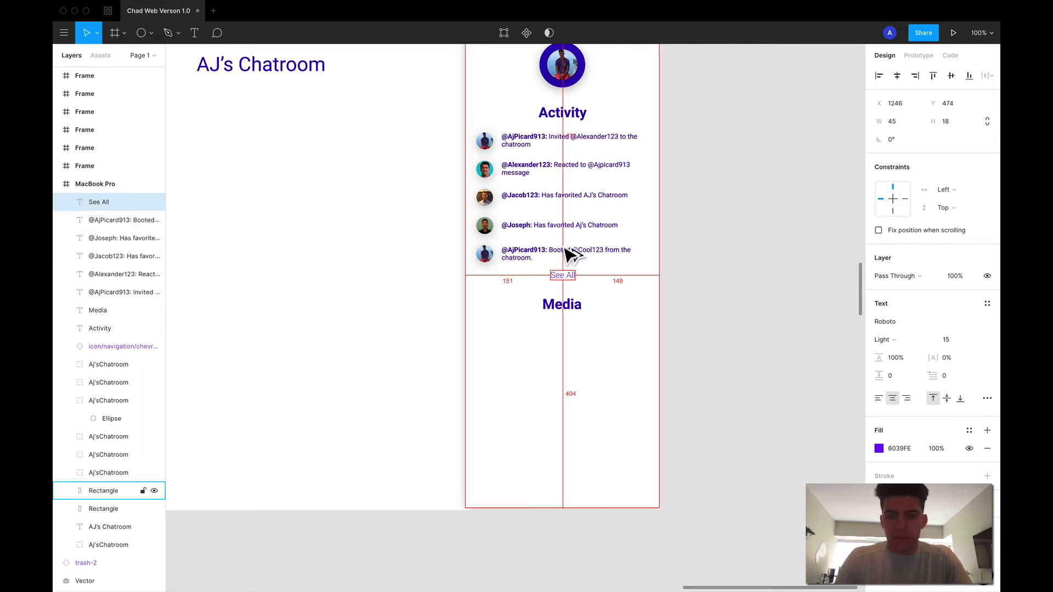
{"action": "key", "text": "Down"}
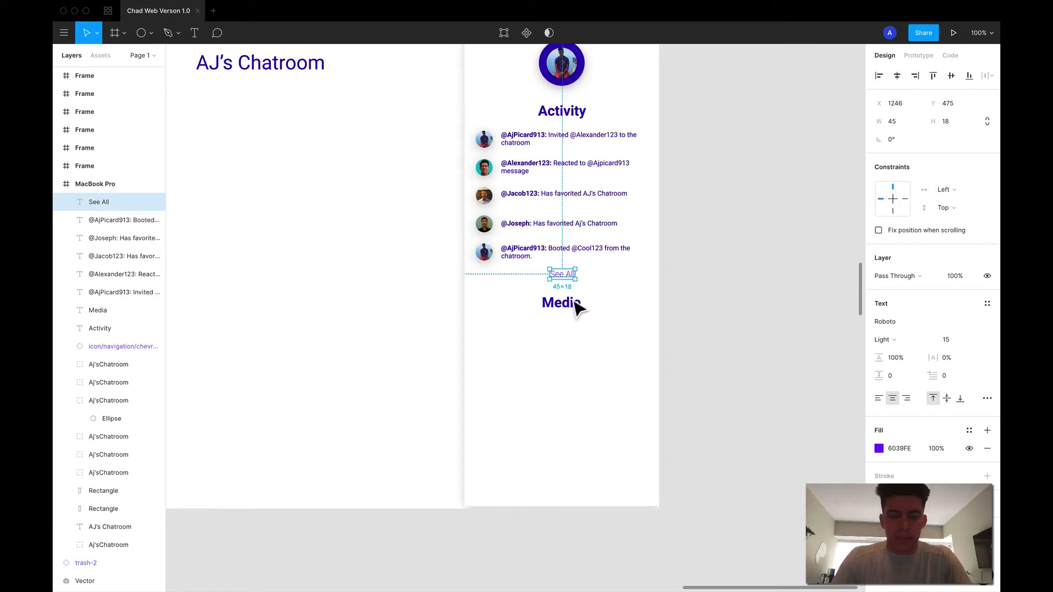
Step: Undo an accidental shift of the Media heading and select the white background card
{"action": "scroll", "coordinate": [576, 305], "scroll_direction": "down", "scroll_amount": 2}
{"action": "left_click", "coordinate": [558, 266]}
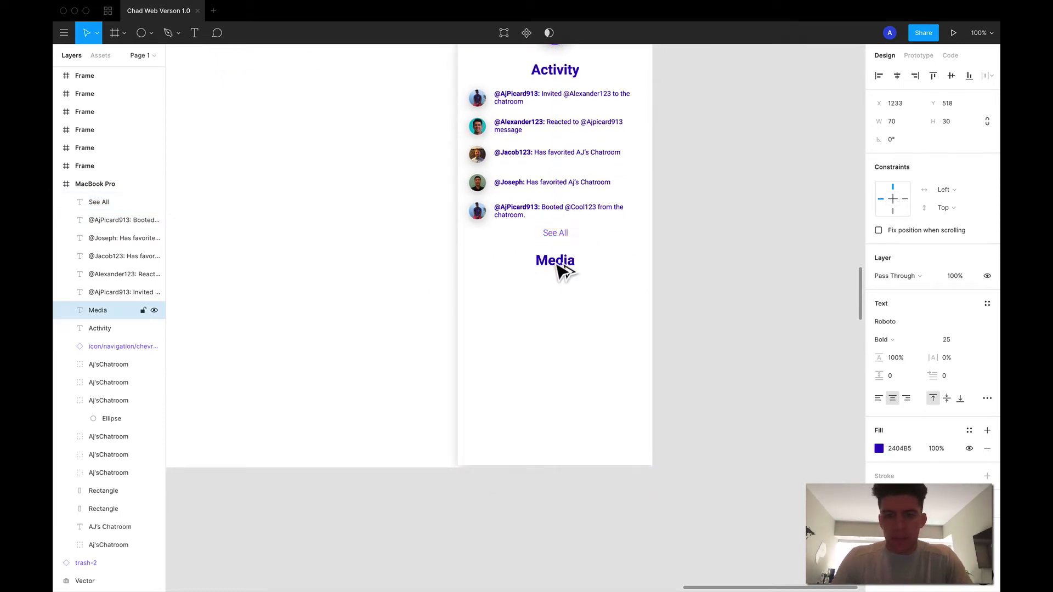
{"action": "key", "text": "super+z"}
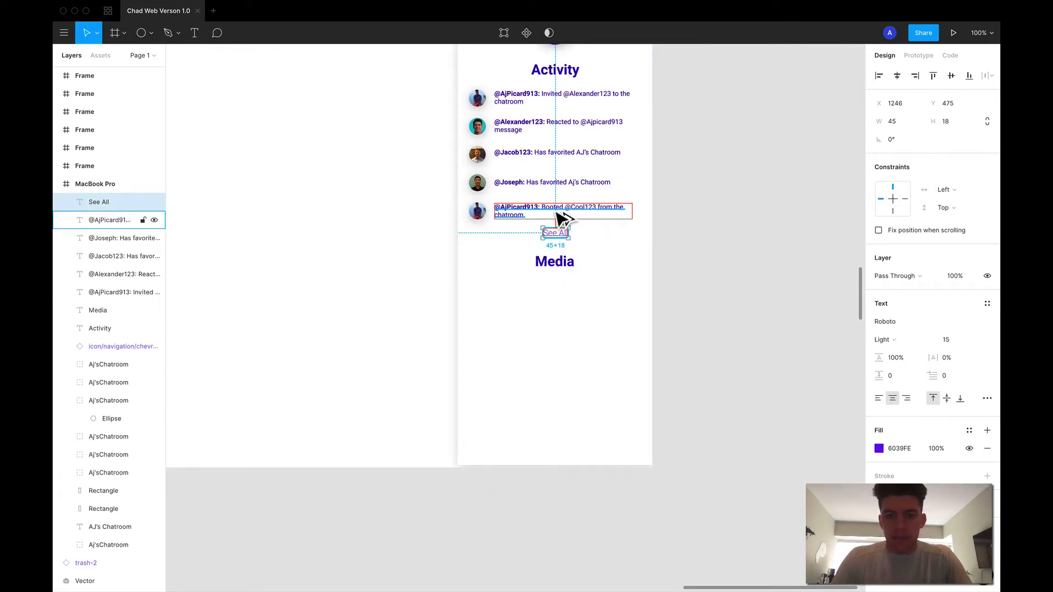
{"action": "scroll", "coordinate": [592, 238], "scroll_direction": "up", "scroll_amount": 2}
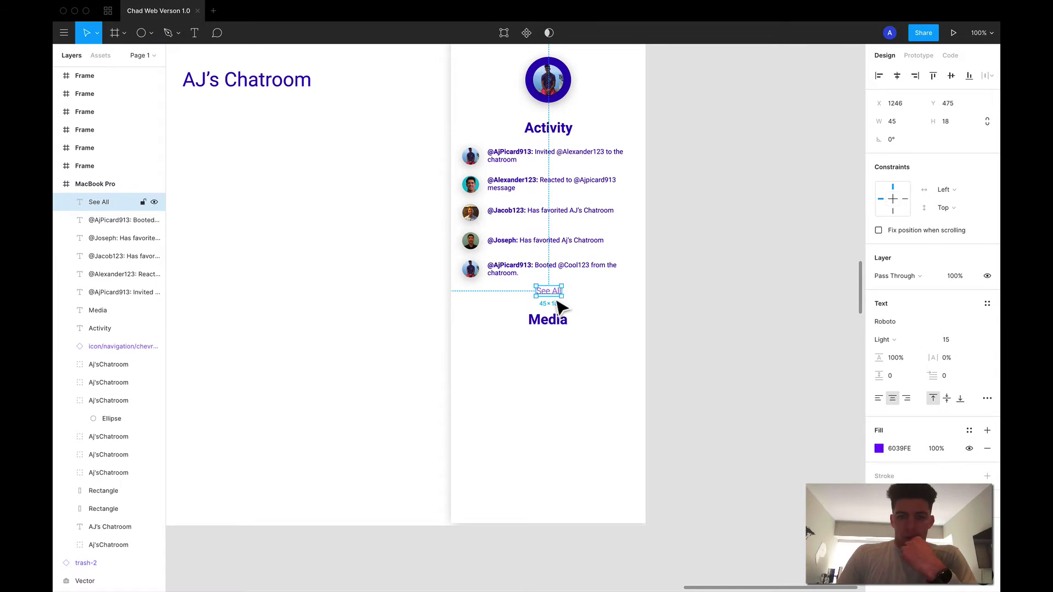
{"action": "left_click", "coordinate": [536, 259]}
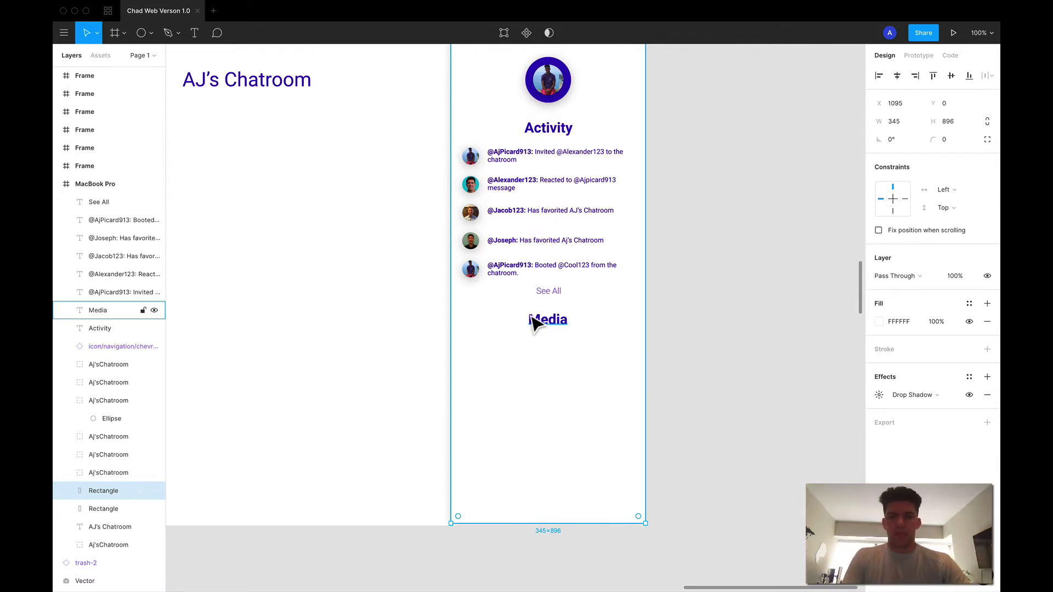
Step: Draw a grey rectangle below the Media heading and size it to 100×100
{"action": "left_click", "coordinate": [560, 328]}
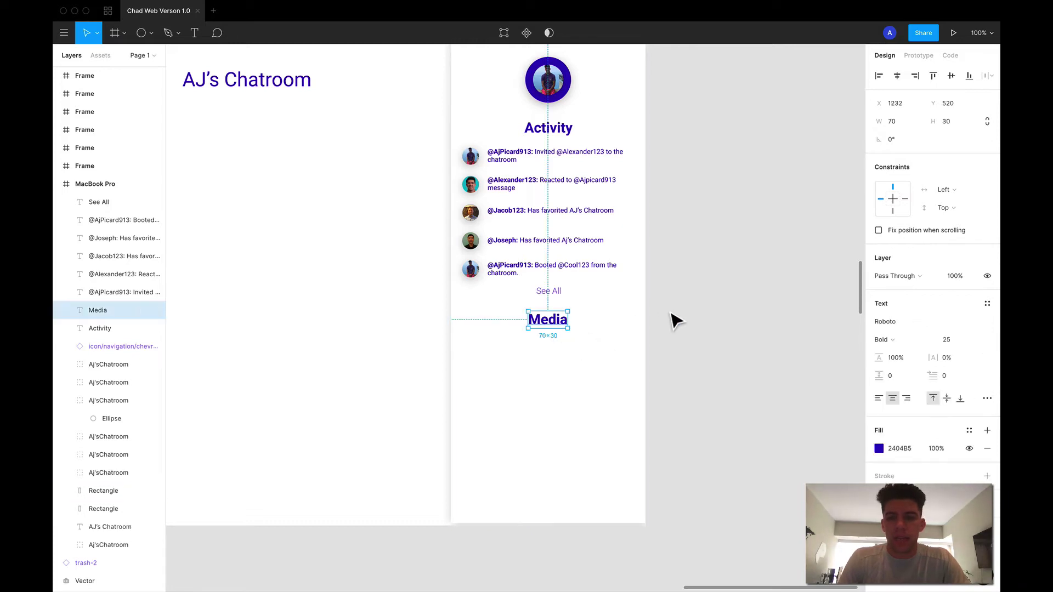
{"action": "scroll", "coordinate": [575, 344], "scroll_direction": "down", "scroll_amount": 1}
{"action": "key", "text": "r"}
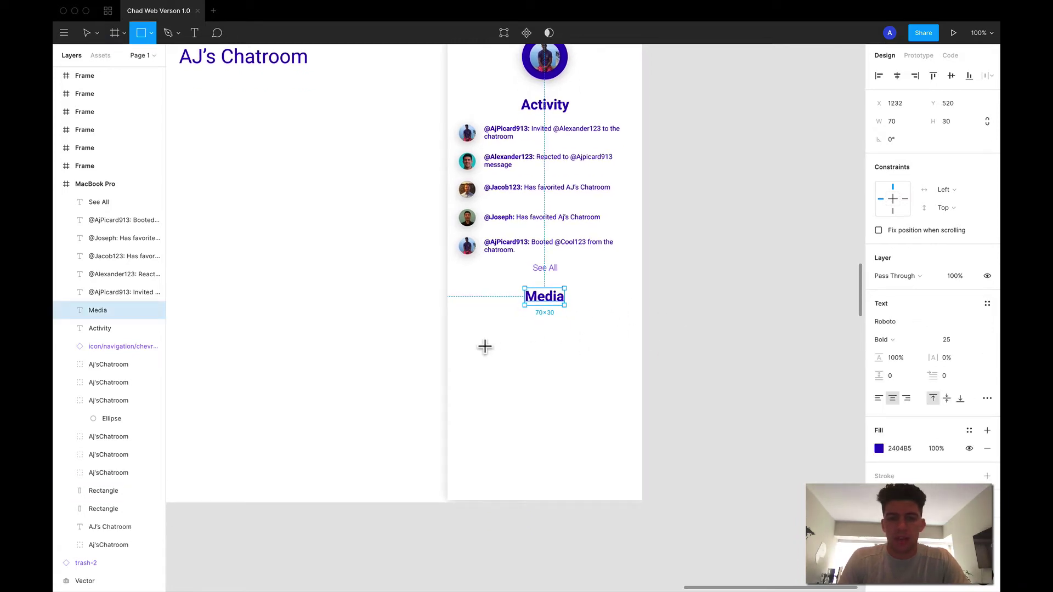
{"action": "mouse_move", "coordinate": [451, 325]}
{"action": "left_mouse_down"}
{"action": "mouse_move", "coordinate": [511, 373]}
{"action": "mouse_move", "coordinate": [514, 393]}
{"action": "left_mouse_up"}
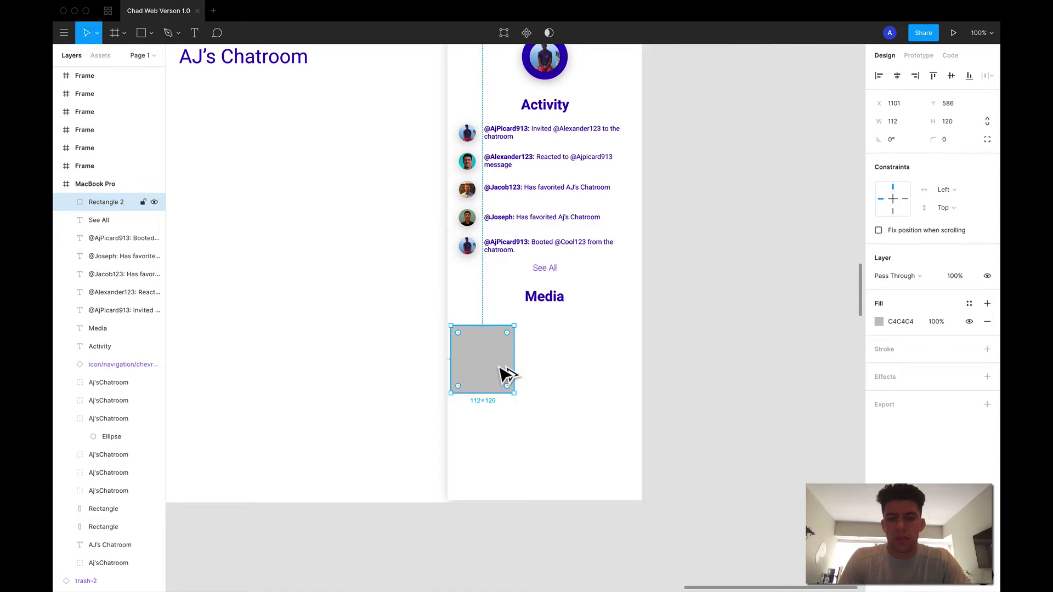
{"action": "left_click", "coordinate": [897, 125]}
{"action": "type", "text": "100"}
{"action": "key", "text": "Tab"}
{"action": "type", "text": "100"}
{"action": "key", "text": "Return"}
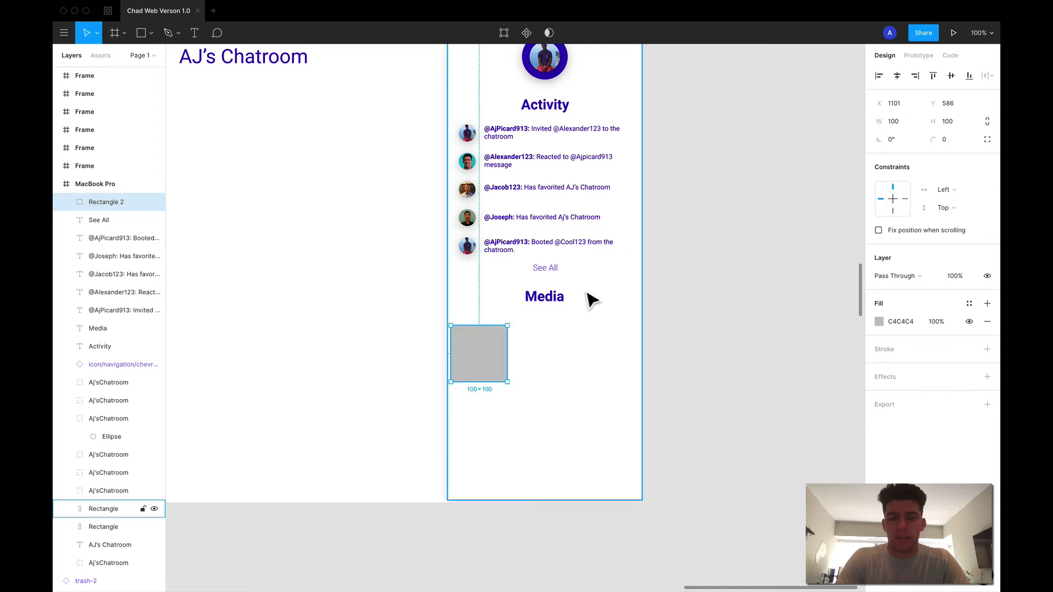
Step: Duplicate the square to the right, then delete the two extra copies
{"action": "left_click", "coordinate": [510, 367]}
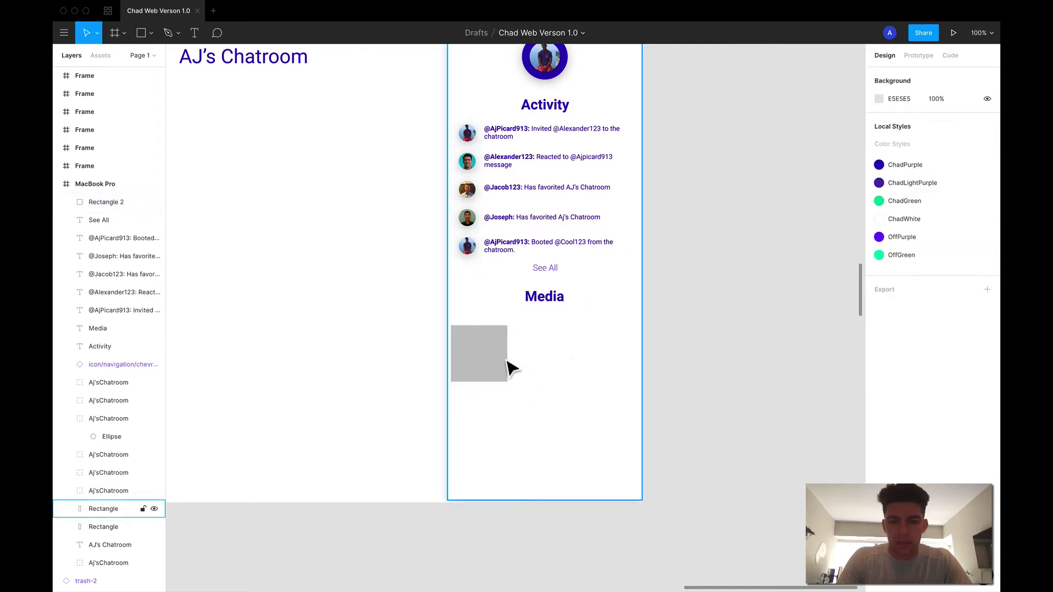
{"action": "left_click", "coordinate": [494, 362]}
{"action": "left_click_drag", "start_coordinate": [494, 362], "coordinate": [613, 362]}
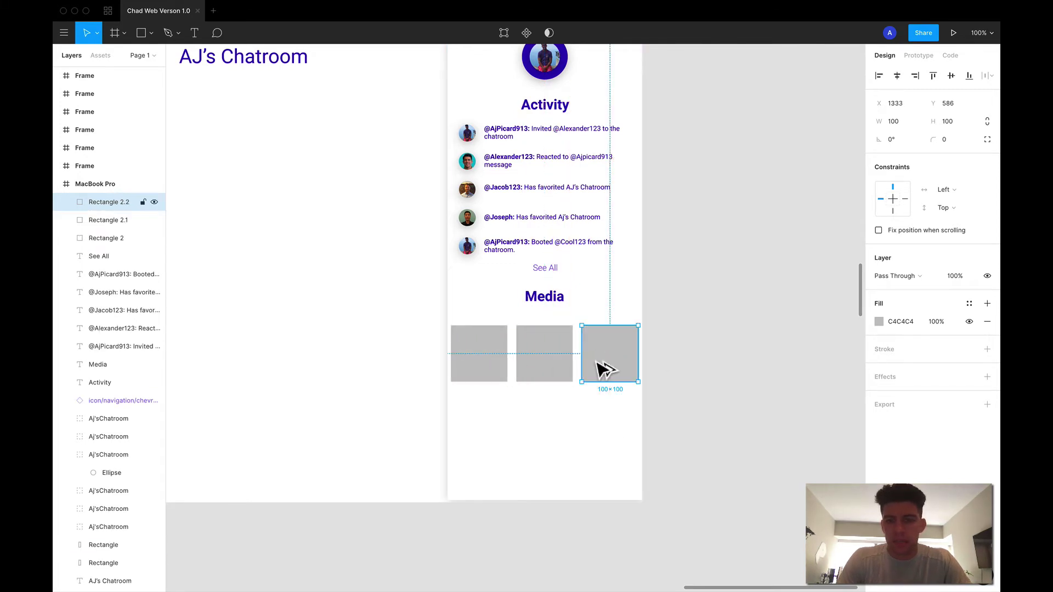
{"action": "left_click", "coordinate": [513, 361]}
{"action": "left_click", "coordinate": [479, 368]}
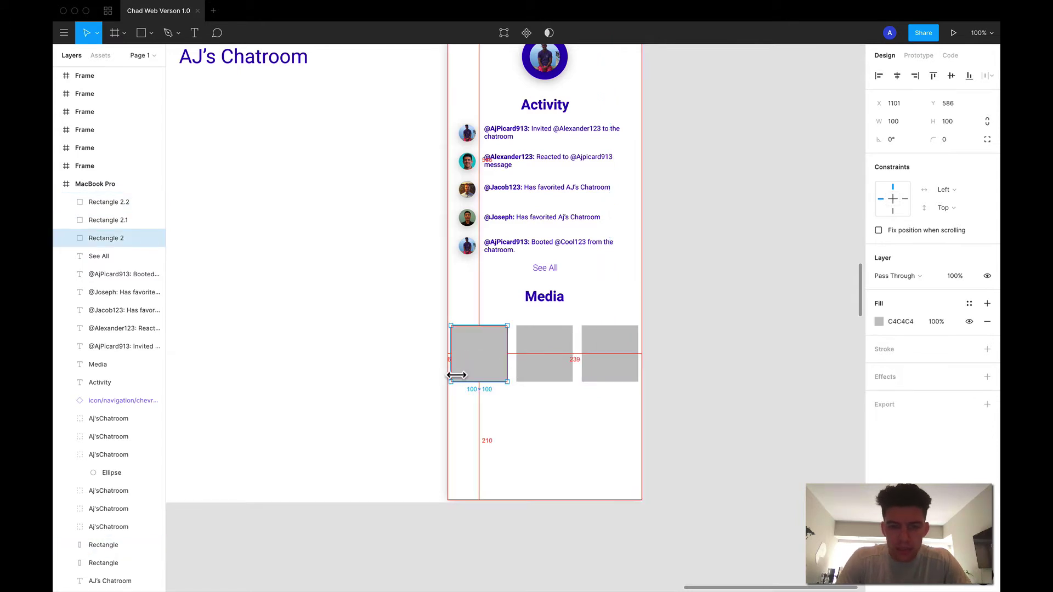
{"action": "left_click", "coordinate": [536, 371]}
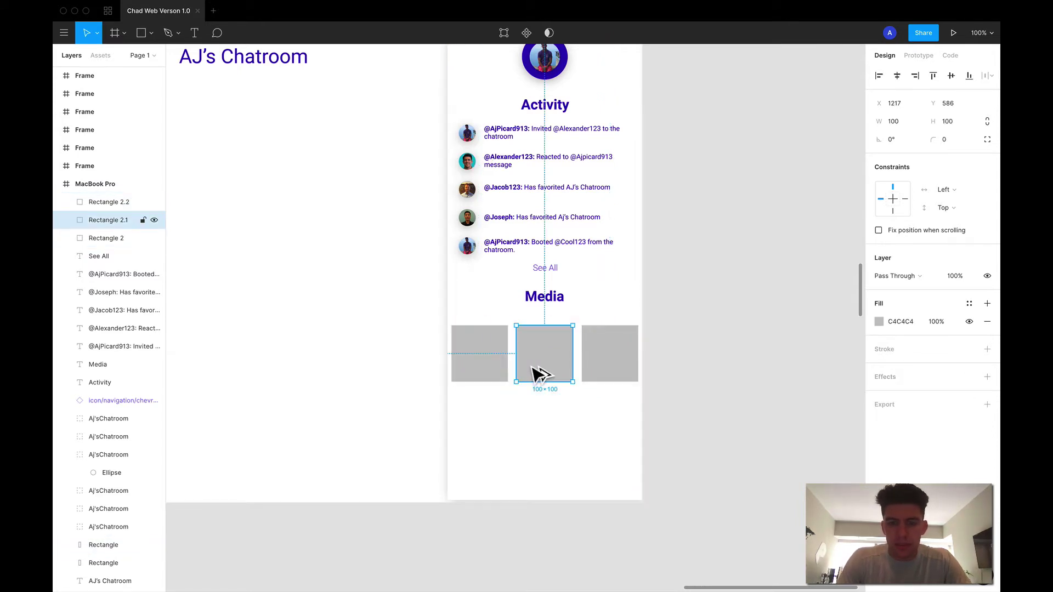
{"action": "left_click", "coordinate": [607, 371]}
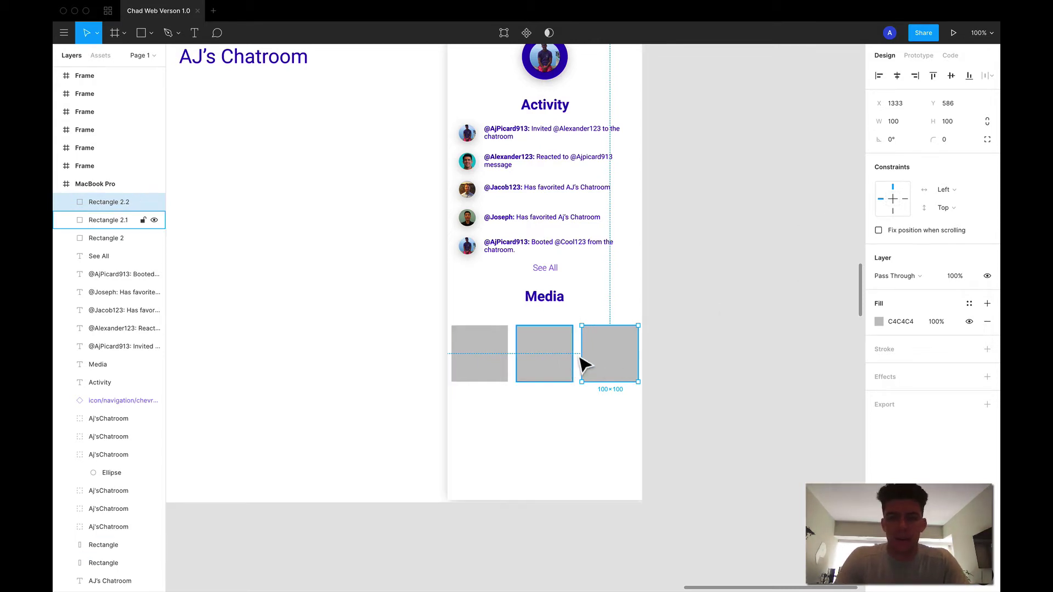
{"action": "key", "text": "Delete"}
{"action": "left_click", "coordinate": [564, 369]}
{"action": "key", "text": "Delete"}
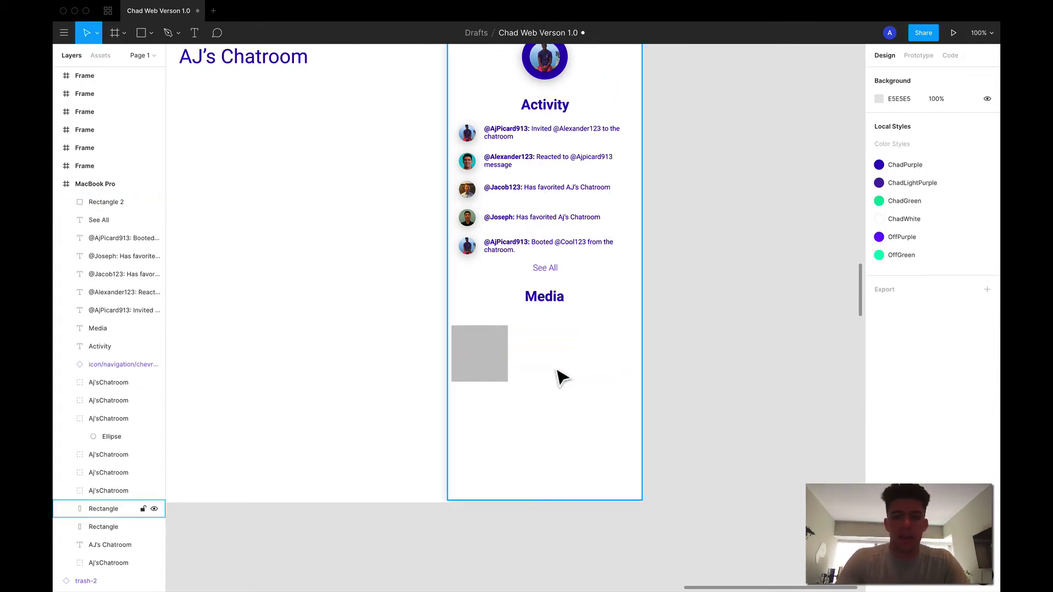
Step: Widen the remaining grey tile to 105 px
{"action": "left_click", "coordinate": [499, 380]}
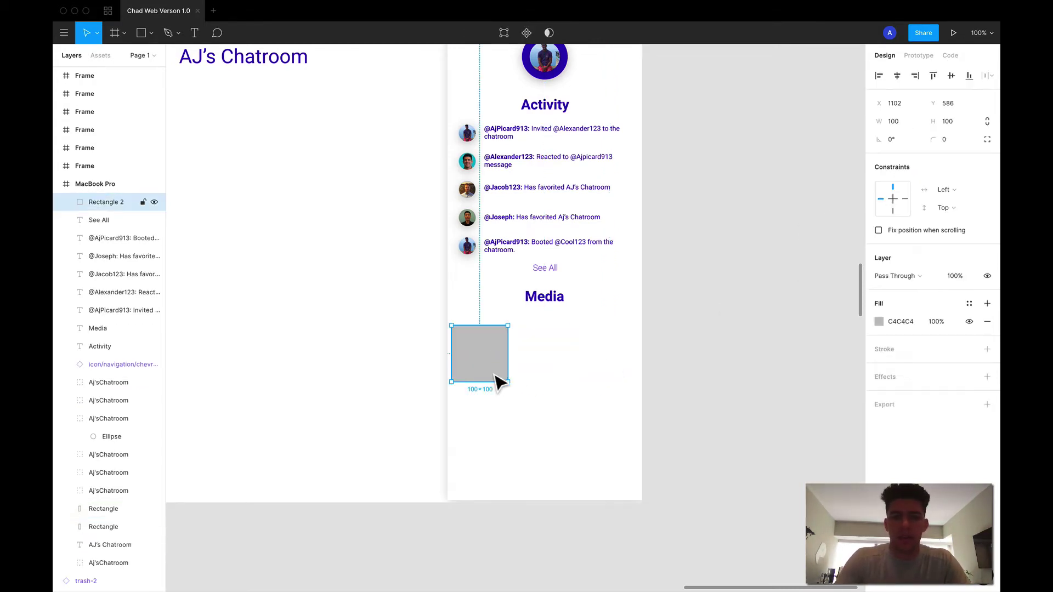
{"action": "left_click", "coordinate": [912, 125]}
{"action": "type", "text": "105"}
{"action": "key", "text": "Return"}
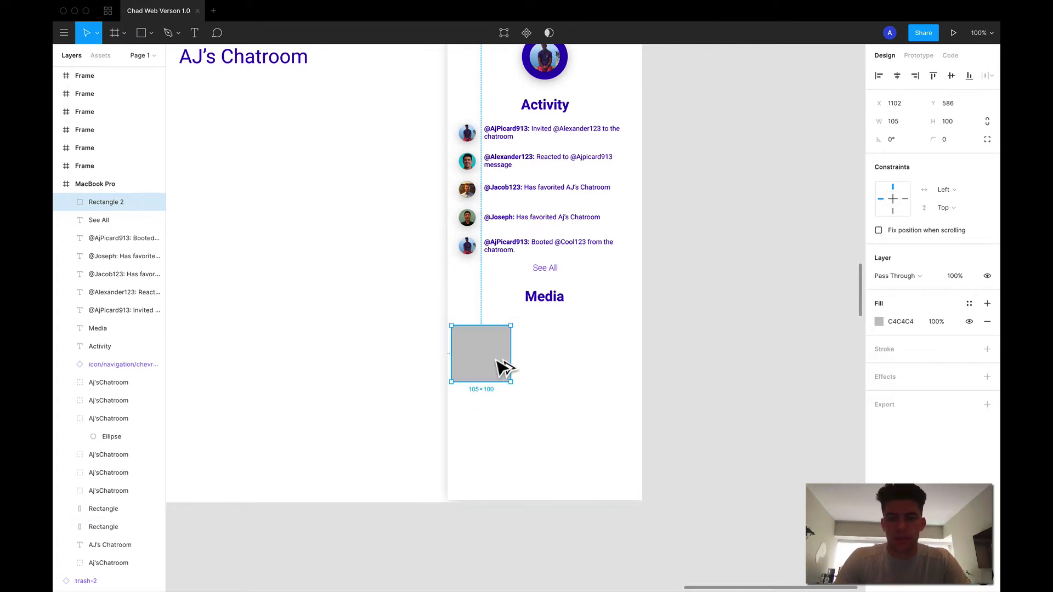
Step: Copy the tile into a row of three with 9 px gaps, then copy the left tile down
{"action": "left_click_drag", "start_coordinate": [496, 365], "coordinate": [625, 367]}
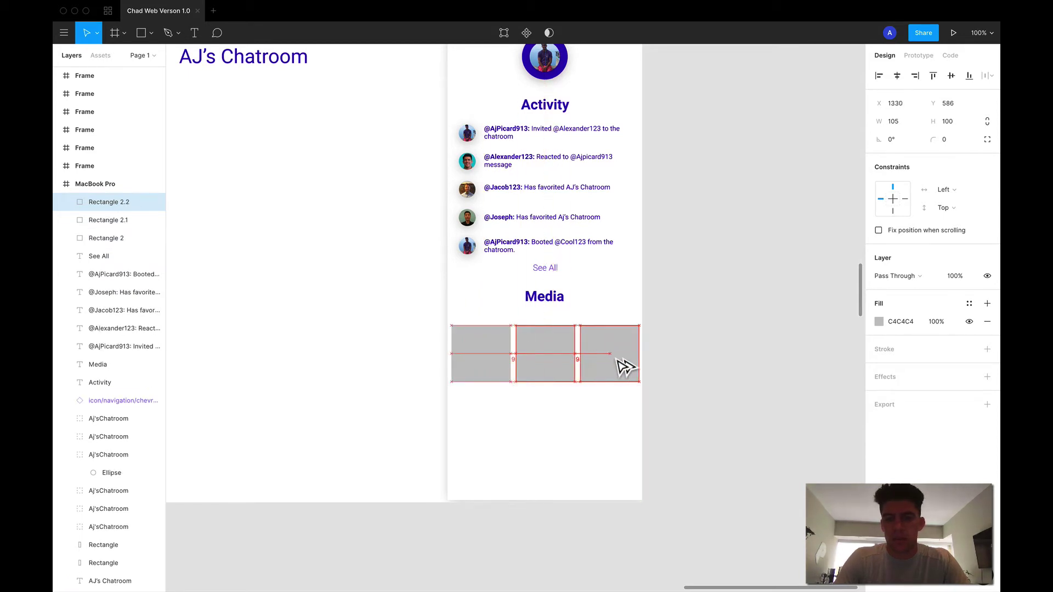
{"action": "left_click", "coordinate": [668, 427]}
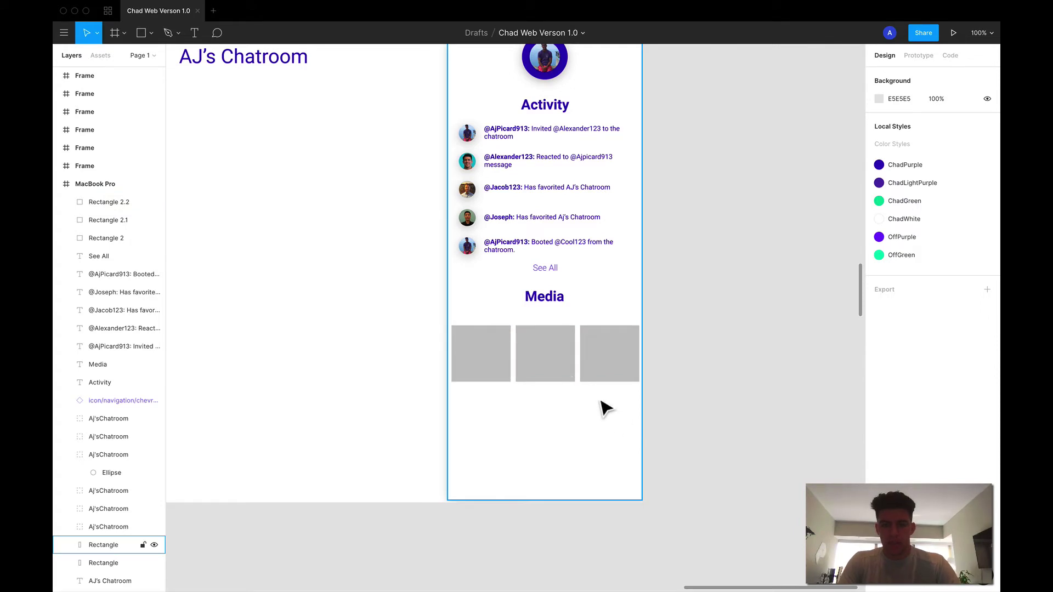
{"action": "left_click", "coordinate": [546, 360]}
{"action": "left_click", "coordinate": [478, 360]}
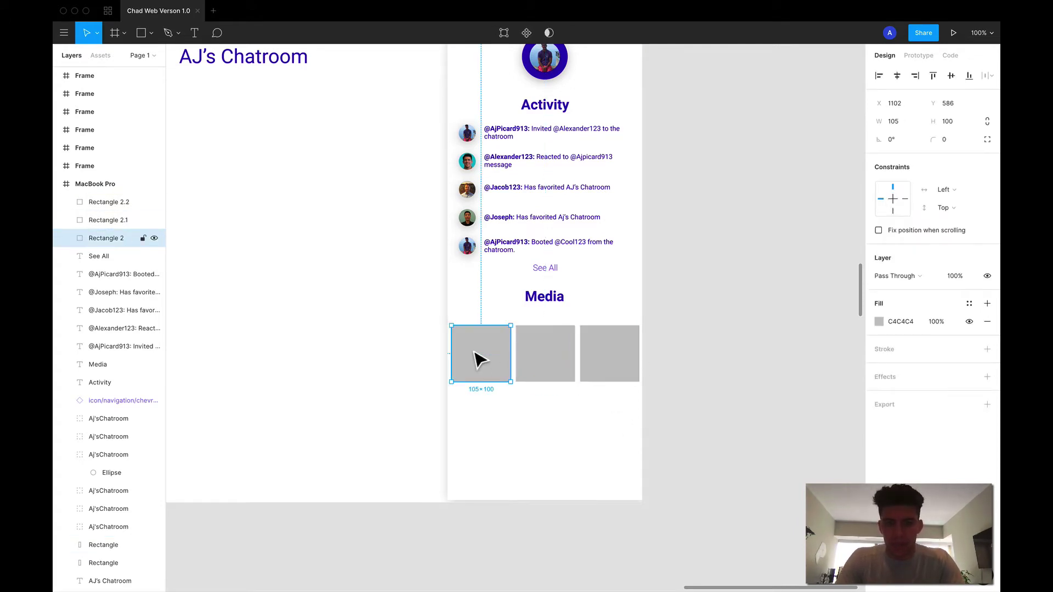
{"action": "left_click", "coordinate": [625, 356]}
{"action": "left_click", "coordinate": [493, 353]}
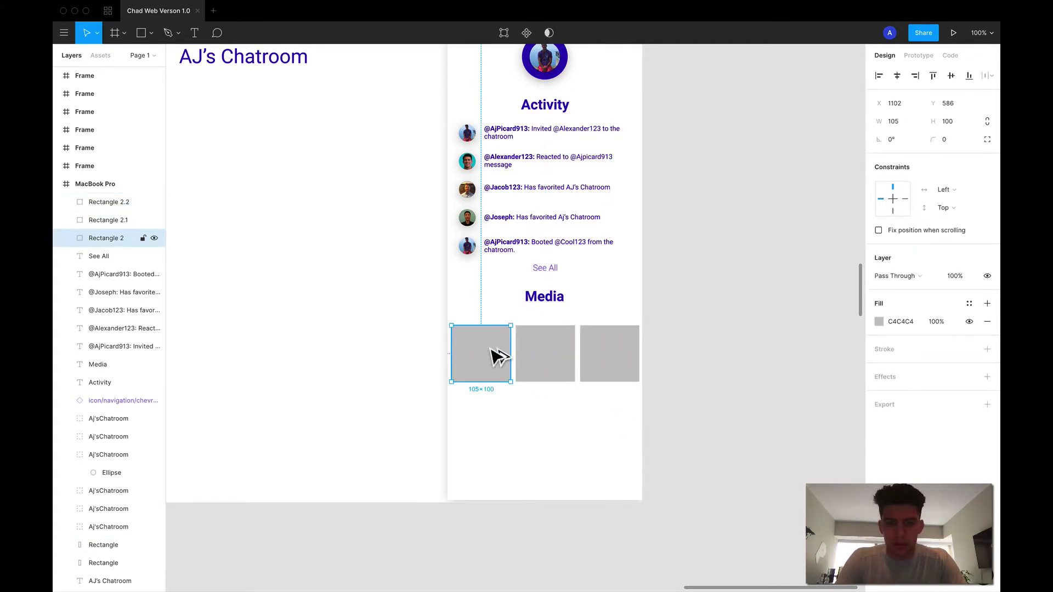
{"action": "left_click_drag", "start_coordinate": [493, 353], "coordinate": [498, 412]}
Step: Copy tiles into the empty slots to complete the 3×3 media grid
{"action": "left_click_drag", "start_coordinate": [555, 362], "coordinate": [548, 417]}
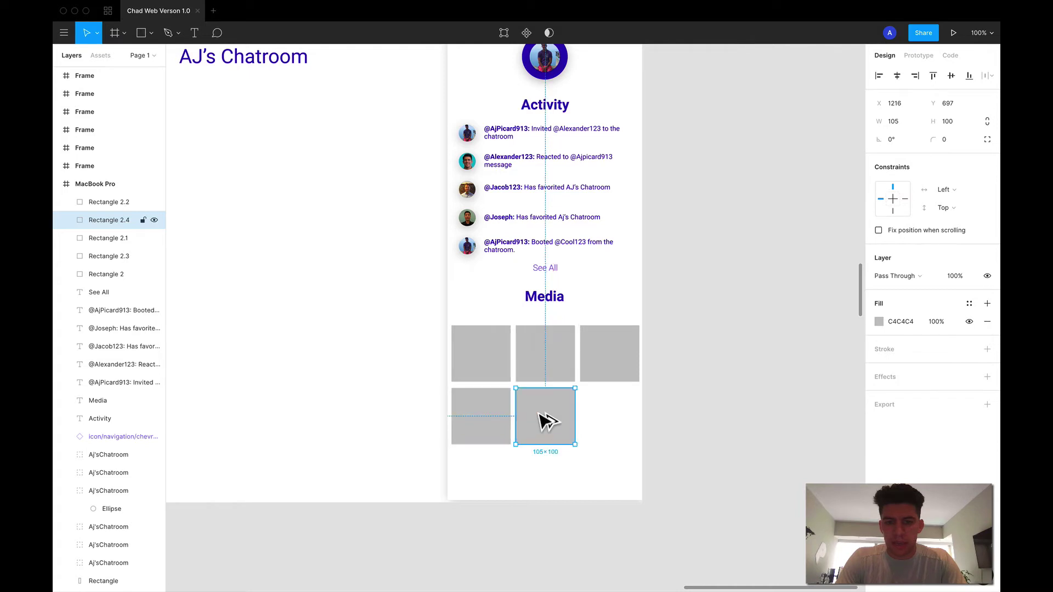
{"action": "left_click", "coordinate": [501, 423]}
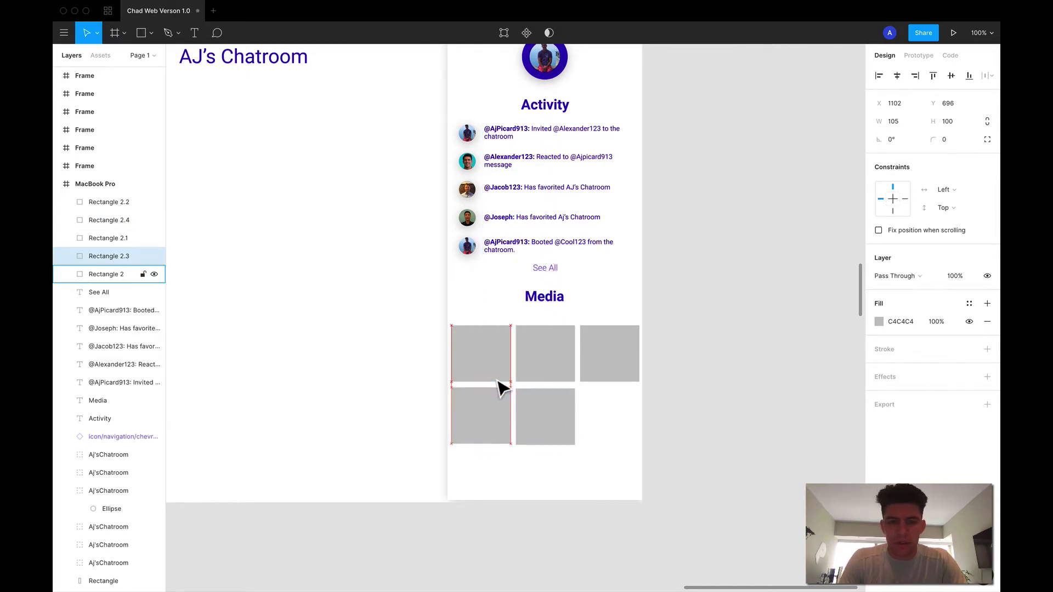
{"action": "left_click", "coordinate": [543, 414]}
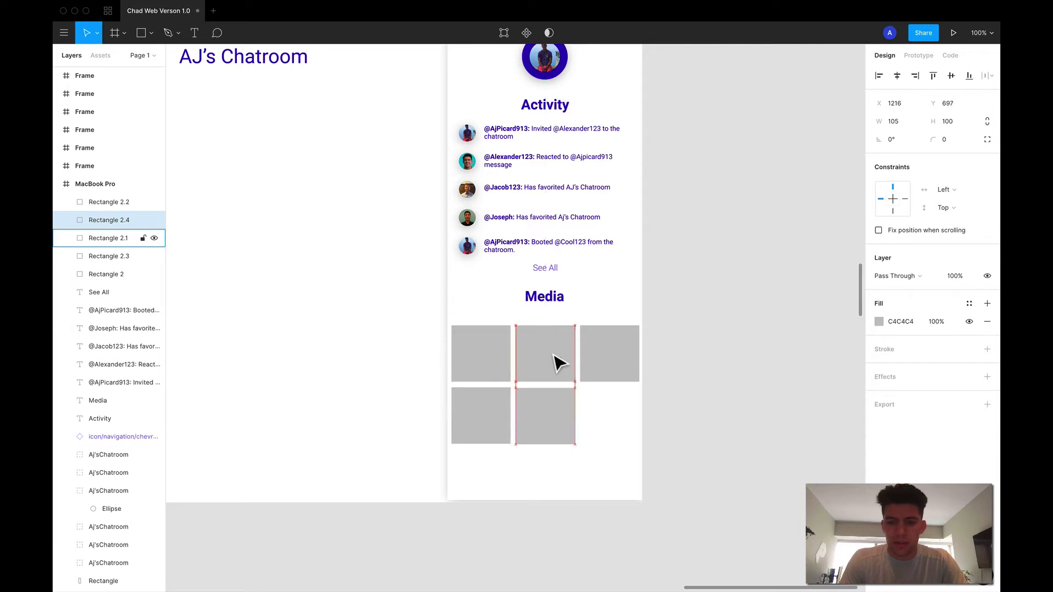
{"action": "left_click_drag", "start_coordinate": [559, 360], "coordinate": [616, 497]}
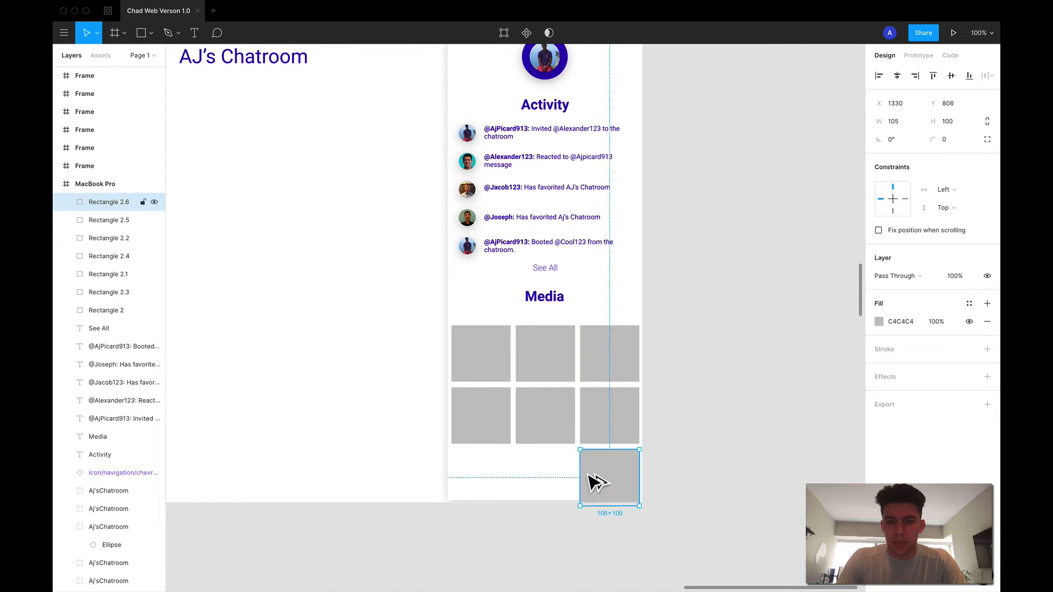
{"action": "left_click", "coordinate": [558, 439]}
{"action": "left_click_drag", "start_coordinate": [557, 444], "coordinate": [558, 500]}
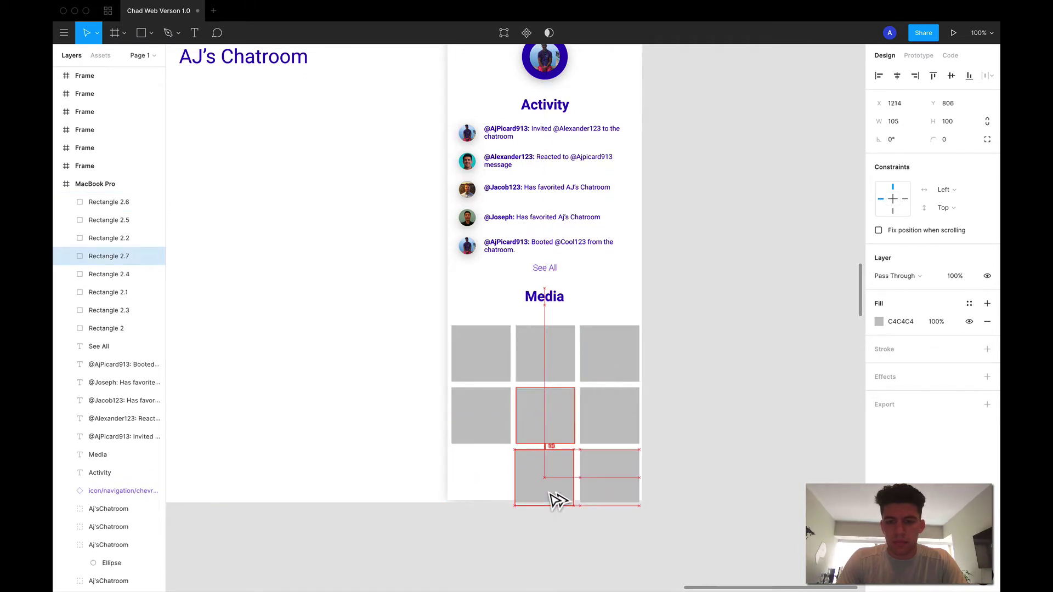
{"action": "left_click", "coordinate": [479, 438]}
{"action": "left_click_drag", "start_coordinate": [480, 437], "coordinate": [483, 500]}
Step: Select all nine tiles, nudge the grid up toward Media, and set their height to 90 px
{"action": "left_click", "coordinate": [545, 475], "text": "shift"}
{"action": "left_click", "coordinate": [609, 475], "text": "shift"}
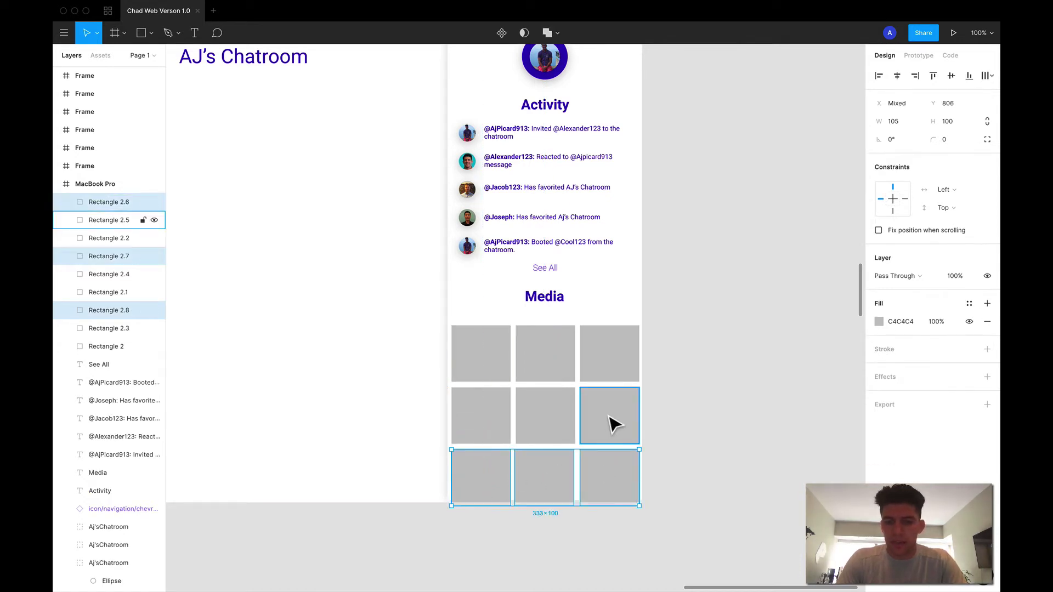
{"action": "left_click", "coordinate": [612, 425], "text": "shift"}
{"action": "left_click", "coordinate": [564, 430], "text": "shift"}
{"action": "left_click", "coordinate": [501, 434], "text": "shift"}
{"action": "left_click", "coordinate": [494, 379], "text": "shift"}
{"action": "left_click", "coordinate": [571, 369], "text": "shift"}
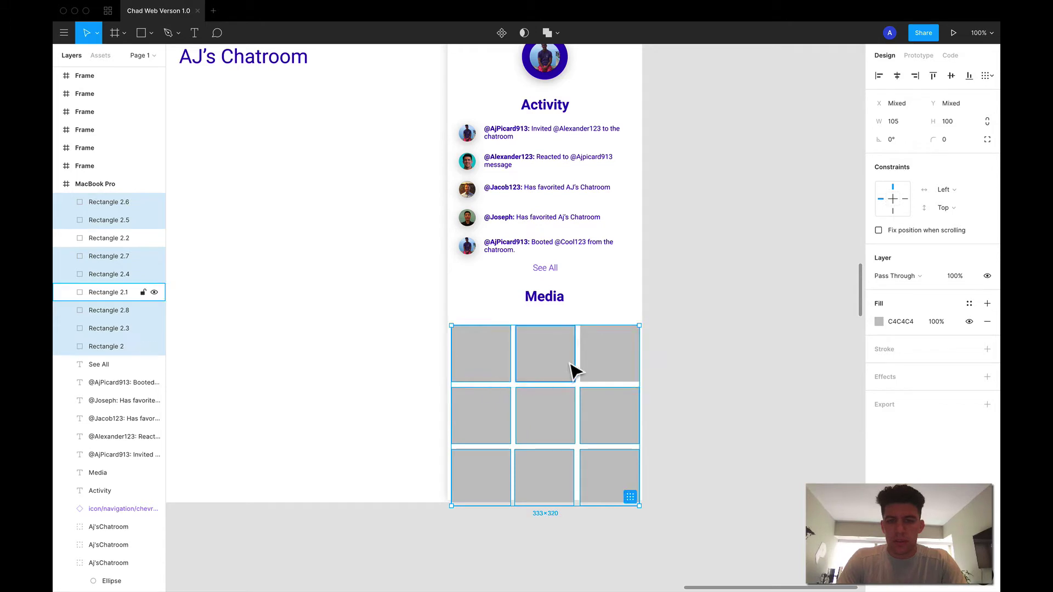
{"action": "left_click", "coordinate": [604, 367], "text": "shift"}
{"action": "key", "text": "shift+Up"}
{"action": "key", "text": "shift+Up"}
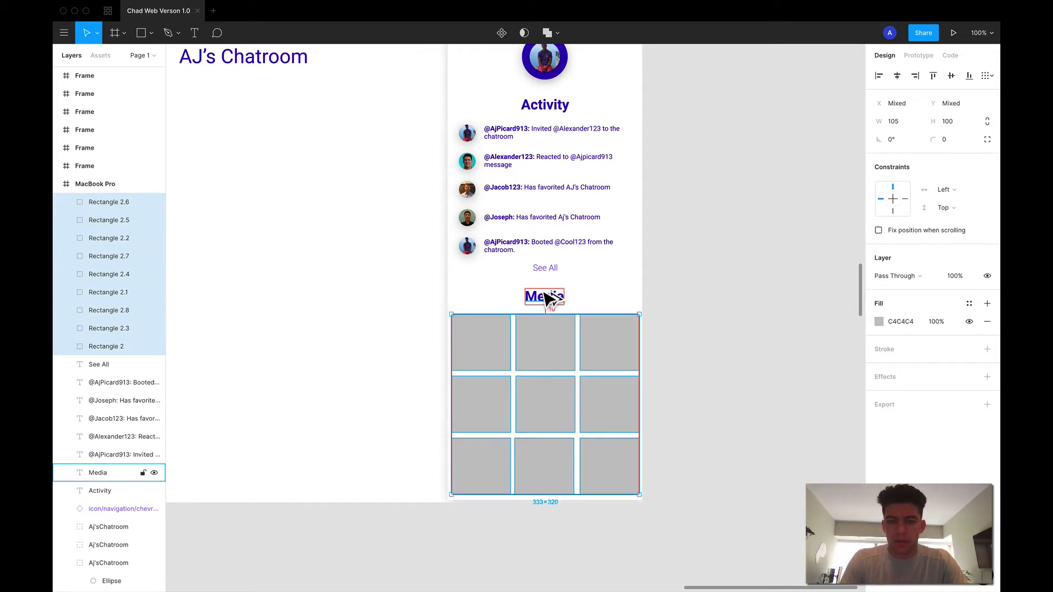
{"action": "key", "text": "Down"}
{"action": "key", "text": "Down"}
{"action": "key", "text": "Up"}
{"action": "key", "text": "Up"}
{"action": "key", "text": "Up"}
{"action": "key", "text": "Up"}
{"action": "key", "text": "Up"}
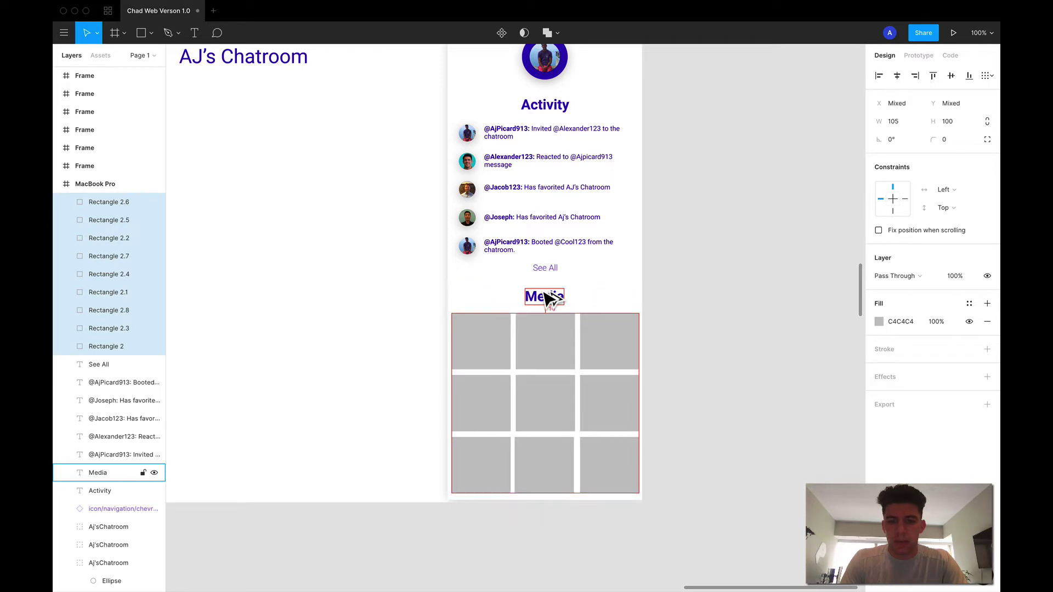
{"action": "key", "text": "Up"}
{"action": "key", "text": "Up"}
{"action": "key", "text": "Up"}
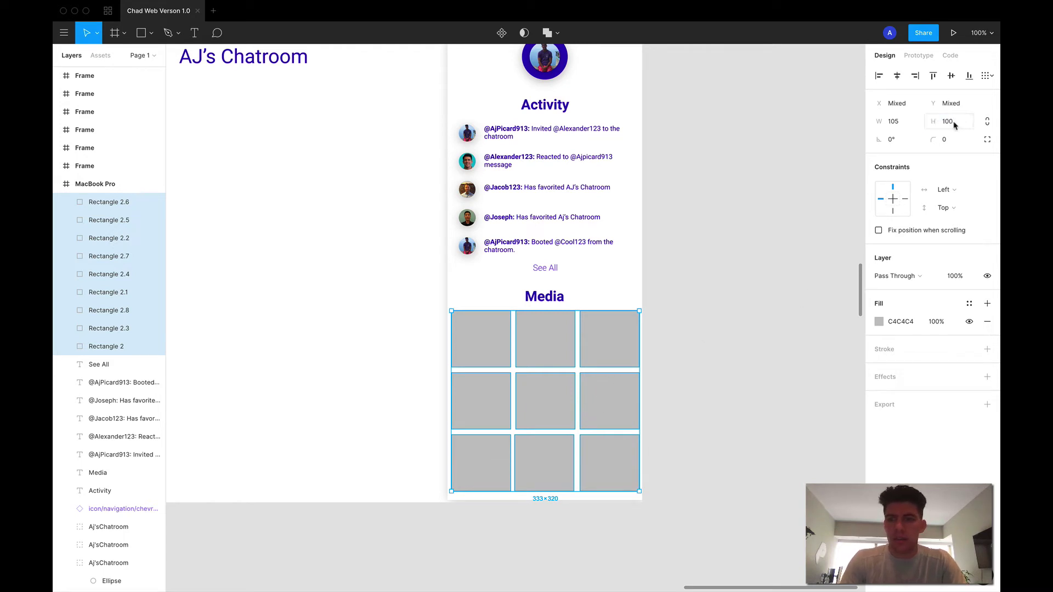
{"action": "type", "text": "90"}
{"action": "key", "text": "Return"}
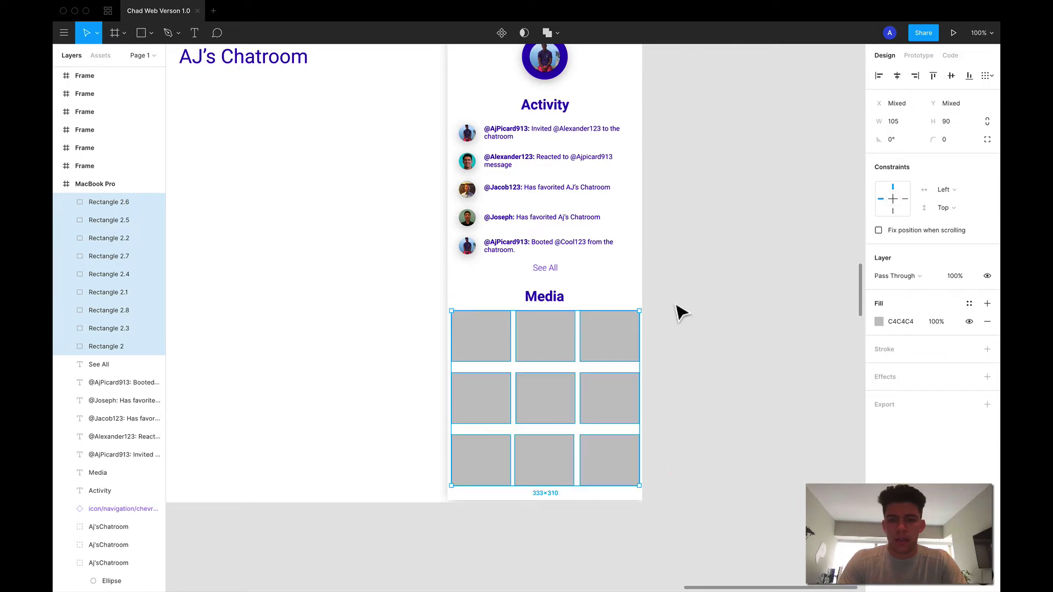
Step: Move the middle and bottom rows up to close the gaps between rows
{"action": "left_click", "coordinate": [696, 384]}
{"action": "left_click", "coordinate": [507, 412]}
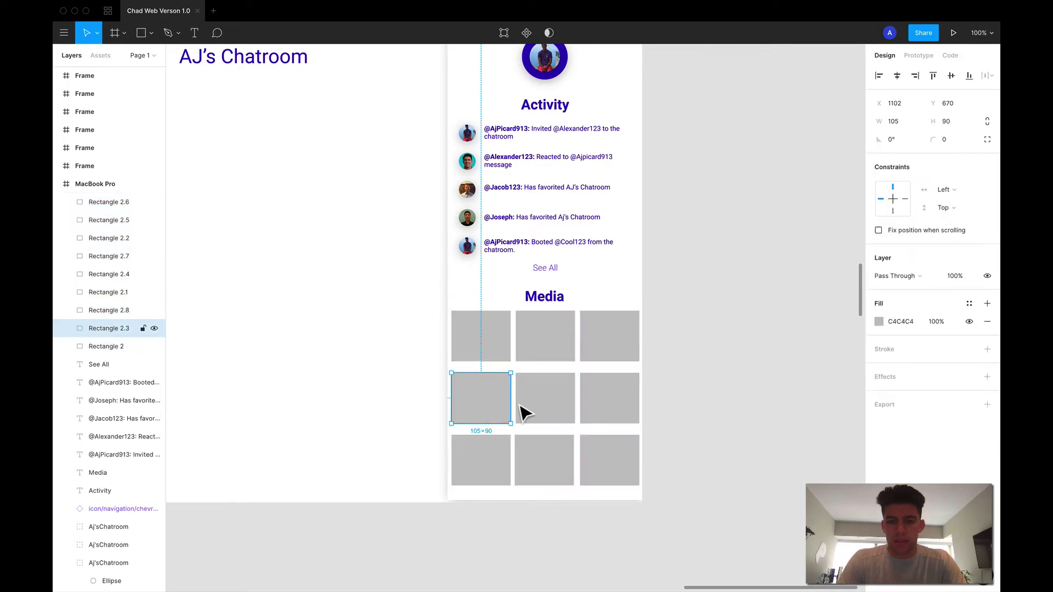
{"action": "left_click", "coordinate": [546, 412], "text": "shift"}
{"action": "left_click", "coordinate": [595, 409], "text": "shift"}
{"action": "key", "text": "shift+Up"}
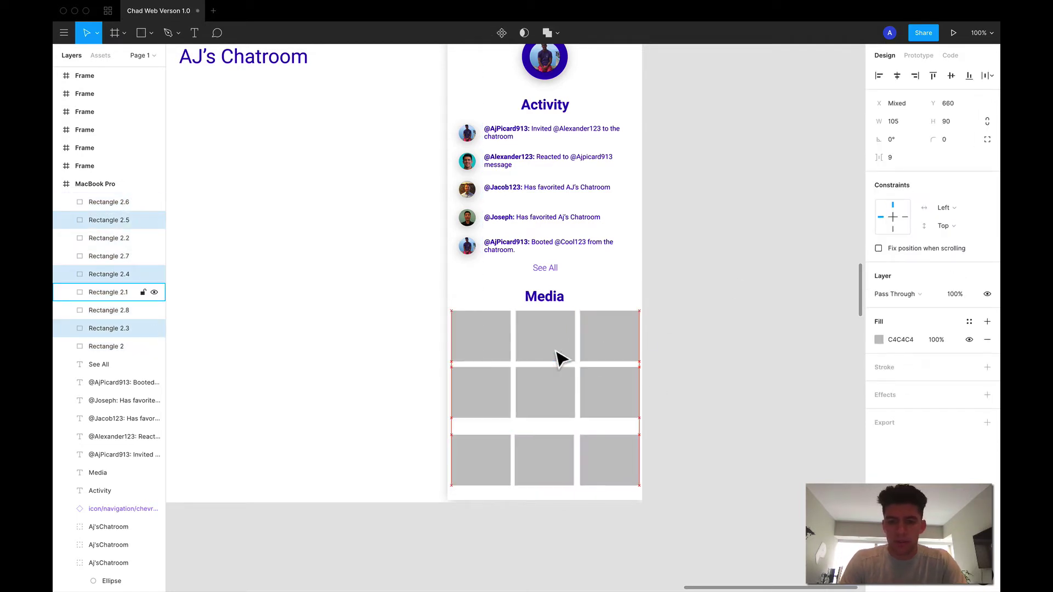
{"action": "left_click", "coordinate": [492, 457]}
{"action": "left_click", "coordinate": [551, 455], "text": "shift"}
{"action": "left_click", "coordinate": [614, 456], "text": "shift"}
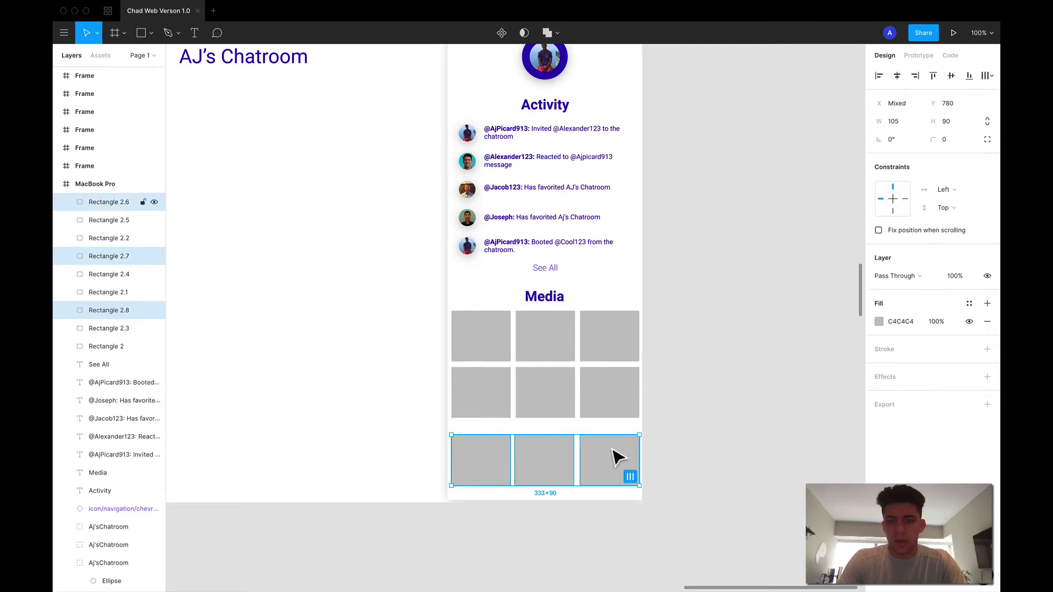
{"action": "key", "text": "shift+Up"}
{"action": "key", "text": "shift+Up"}
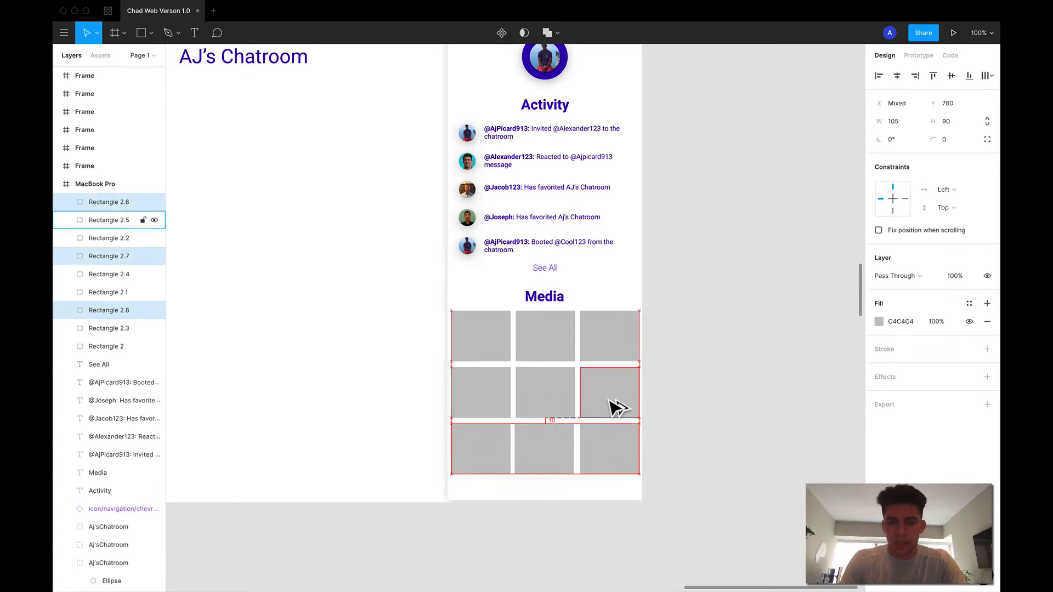
{"action": "left_click", "coordinate": [686, 428]}
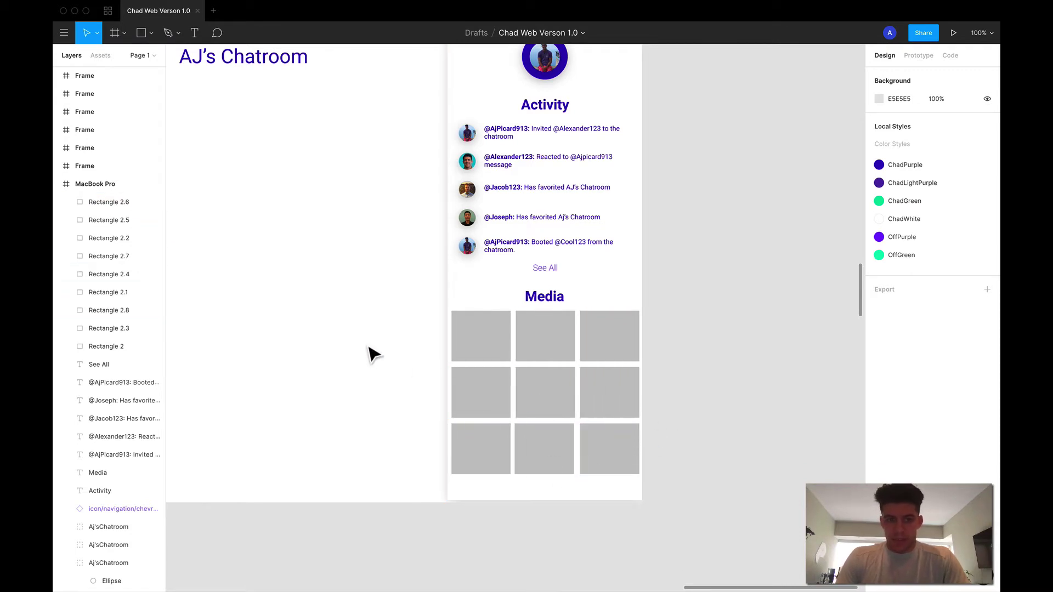
Step: Open the first tile's fill type list, then switch to the browser and open a new tab
{"action": "scroll", "coordinate": [368, 354], "scroll_direction": "left", "scroll_amount": 3}
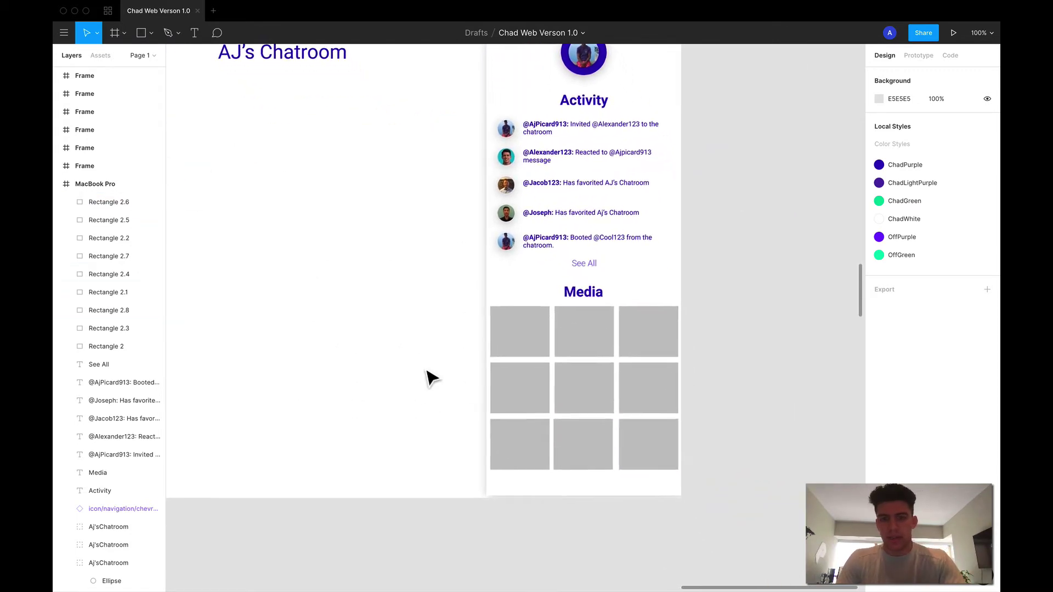
{"action": "scroll", "coordinate": [430, 378], "scroll_direction": "down", "scroll_amount": 1}
{"action": "left_click", "coordinate": [501, 312]}
{"action": "left_click", "coordinate": [880, 321]}
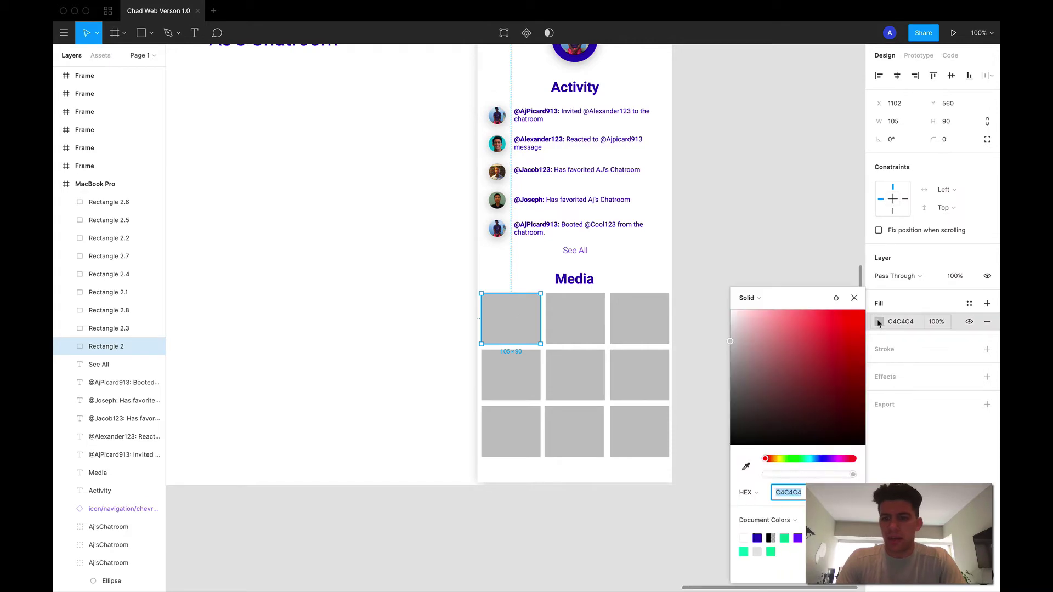
{"action": "left_click", "coordinate": [757, 298]}
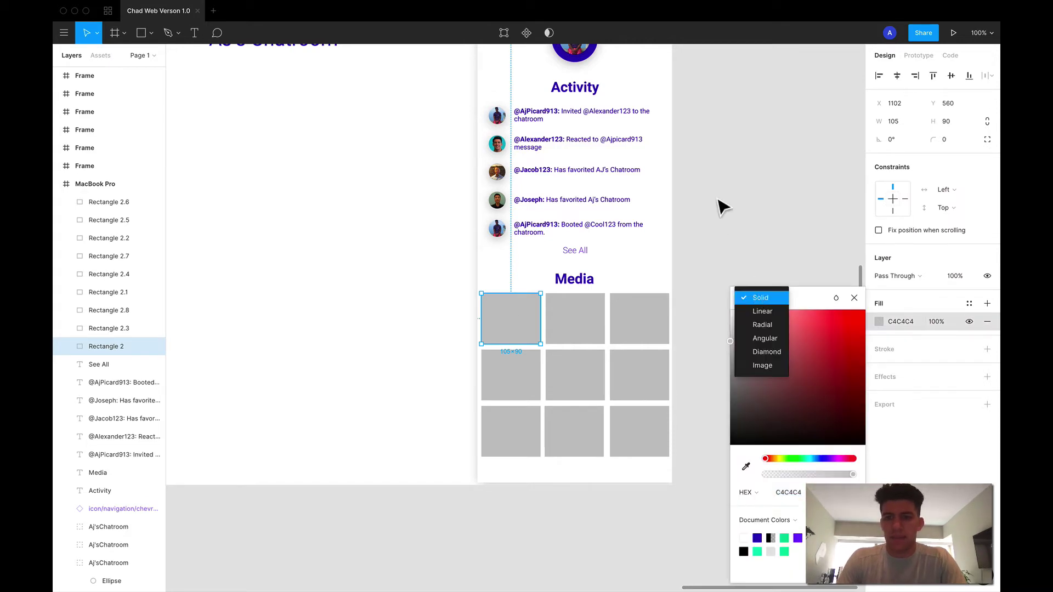
{"action": "key", "text": "ctrl+Left"}
{"action": "left_click", "coordinate": [340, 15]}
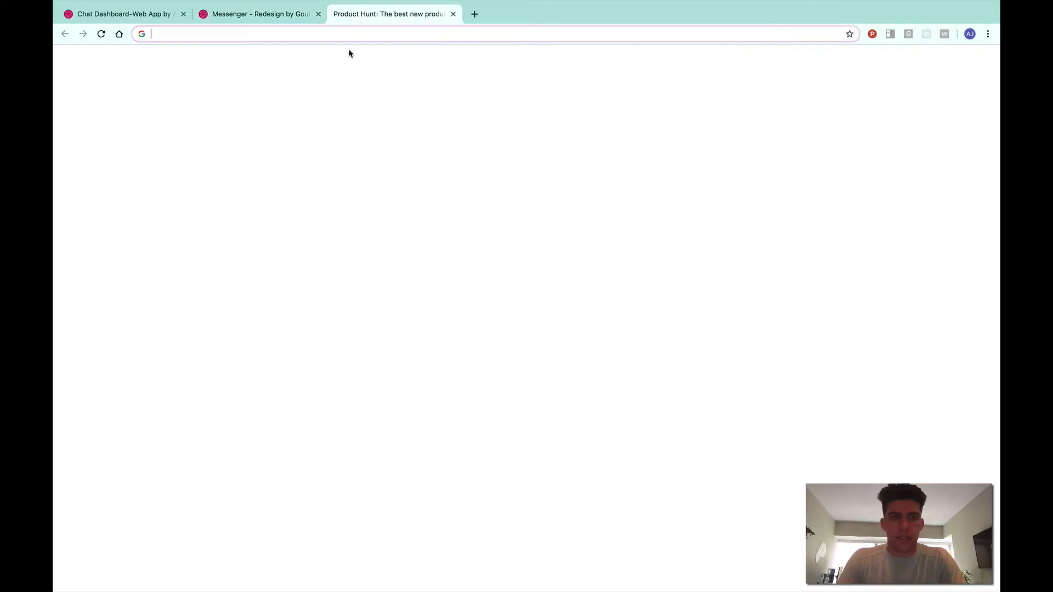
Step: Open Unsplash and download the festival photo with boxed water
{"action": "type", "text": "uns"}
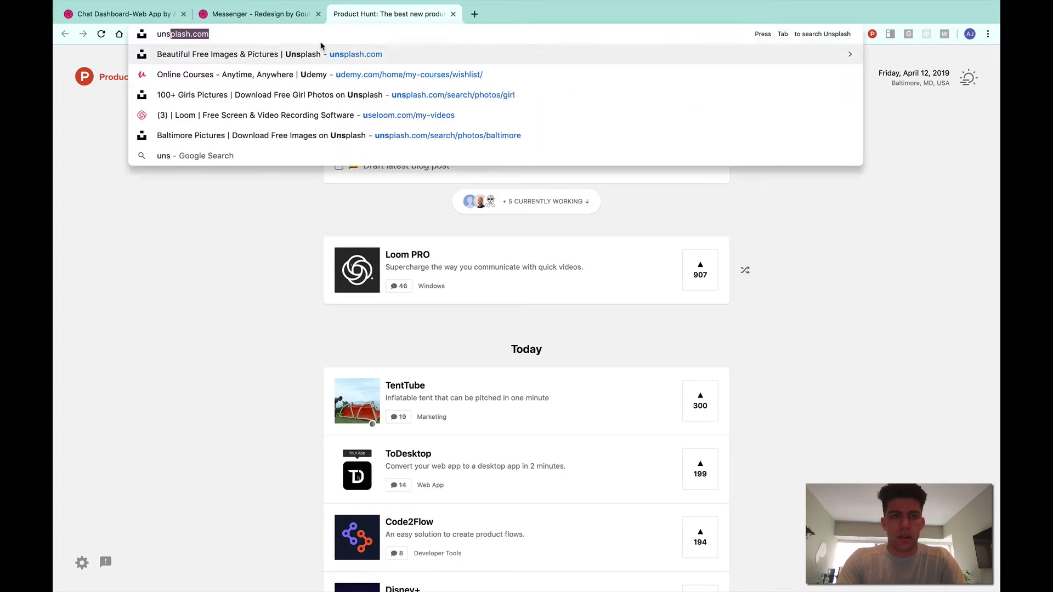
{"action": "key", "text": "Return"}
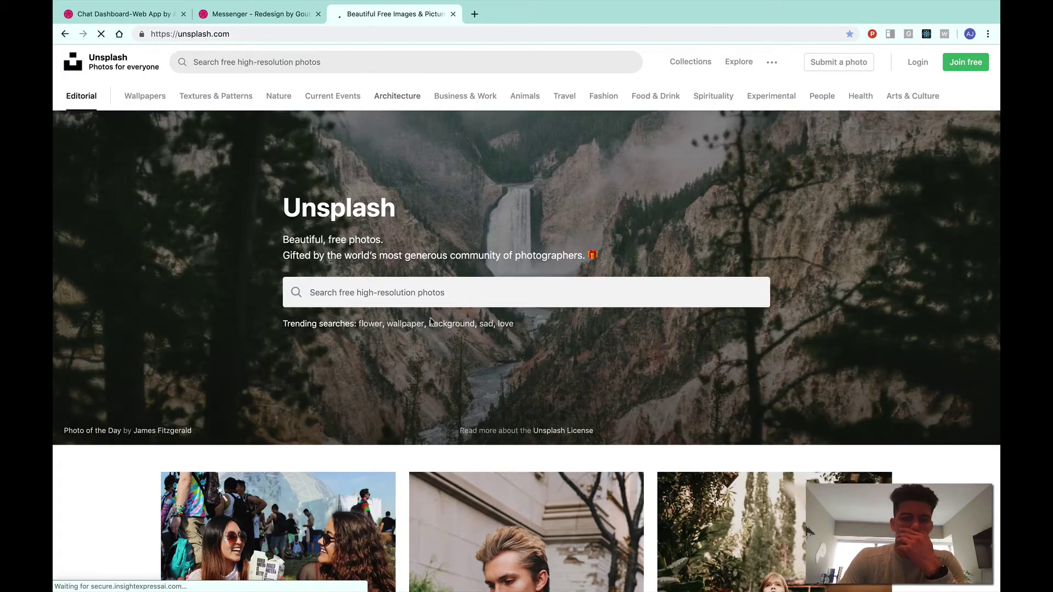
{"action": "scroll", "coordinate": [430, 329], "scroll_direction": "down", "scroll_amount": 5}
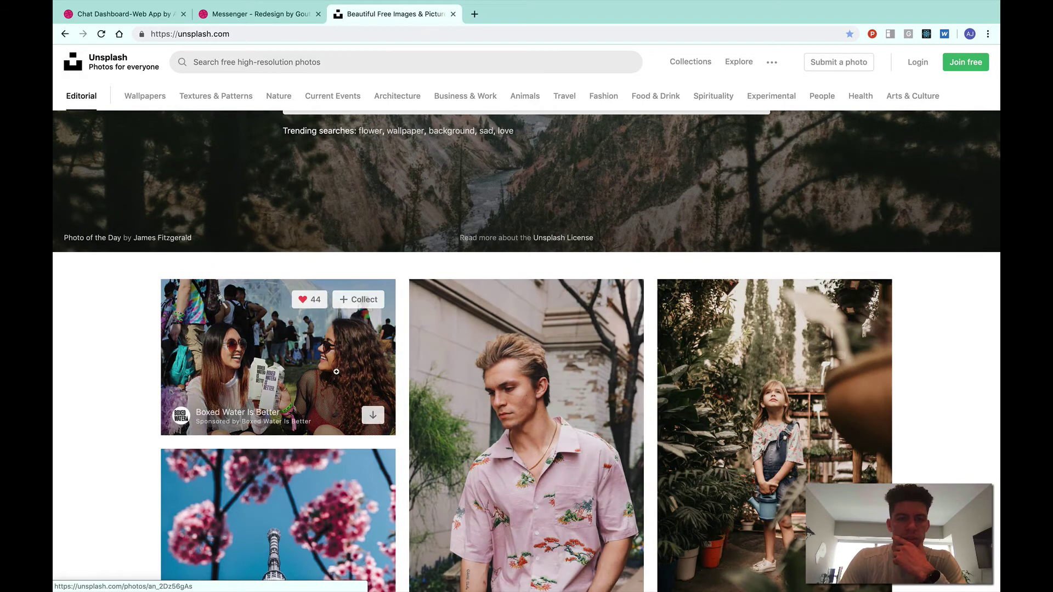
{"action": "left_click", "coordinate": [390, 356]}
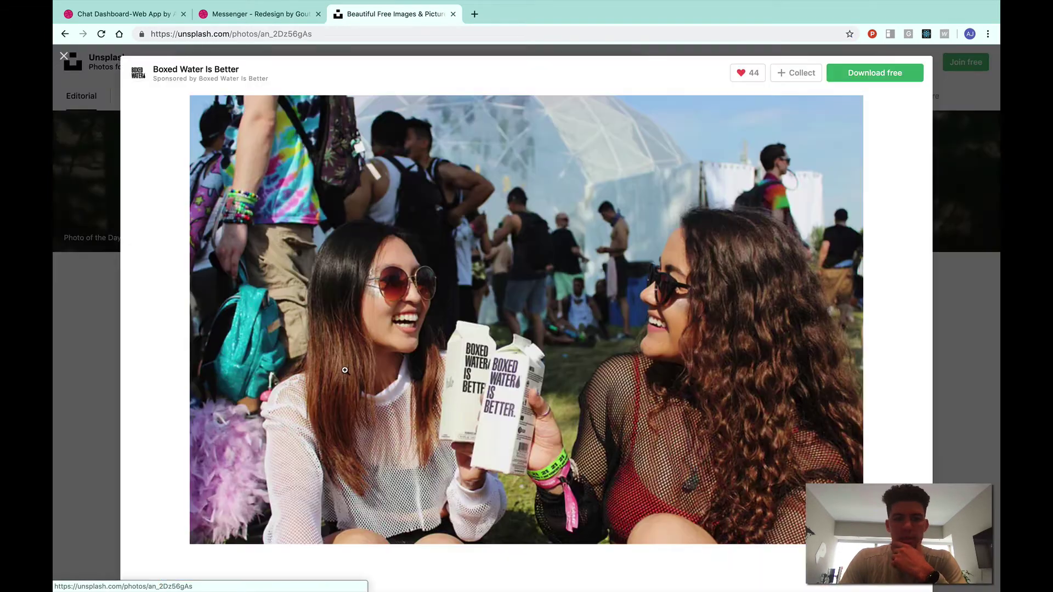
{"action": "left_click", "coordinate": [867, 78]}
{"action": "left_click", "coordinate": [954, 308]}
Step: Download the Tokyo tower blossom photo and the pink-shirt portrait photo
{"action": "scroll", "coordinate": [236, 348], "scroll_direction": "down", "scroll_amount": 5}
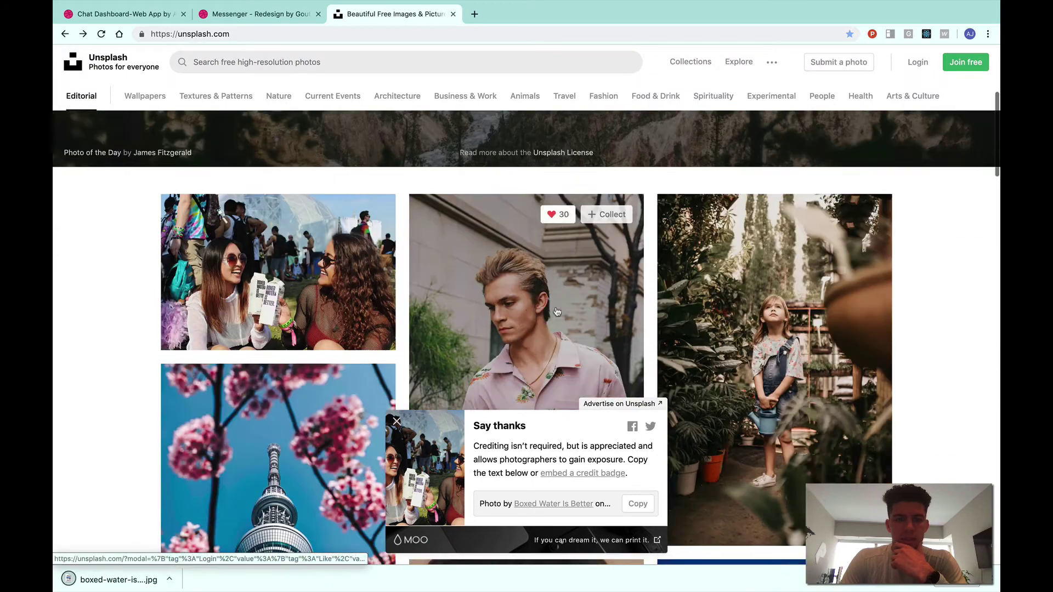
{"action": "left_click", "coordinate": [236, 349]}
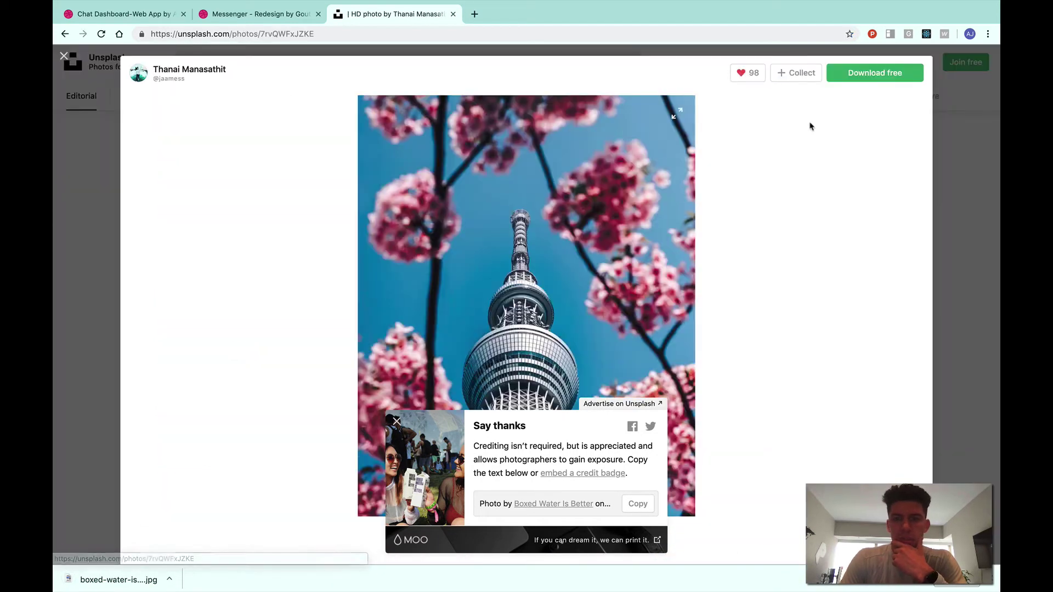
{"action": "left_click", "coordinate": [875, 76]}
{"action": "left_click", "coordinate": [966, 226]}
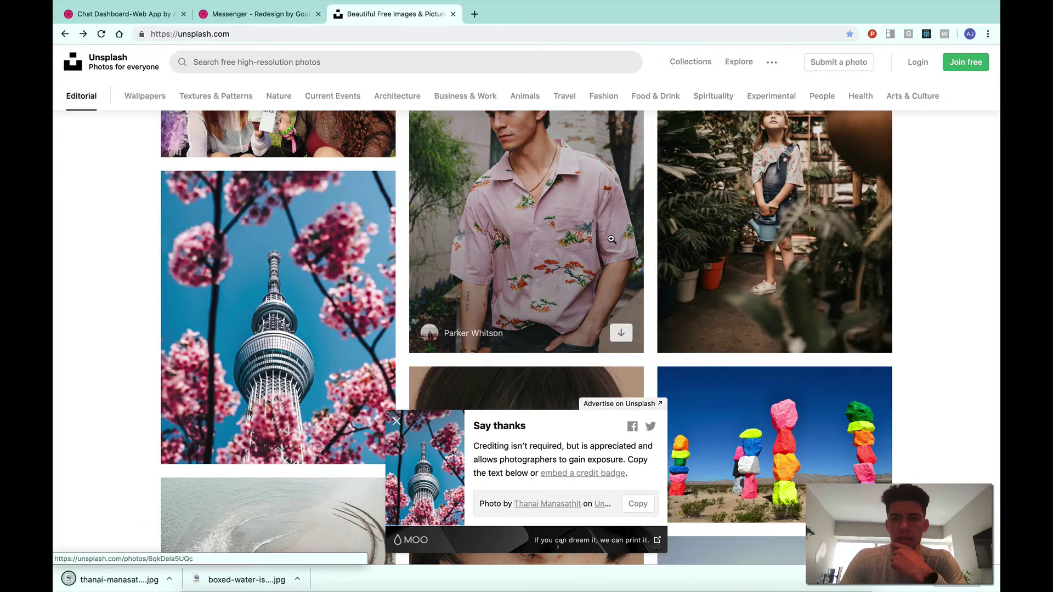
{"action": "left_click", "coordinate": [527, 231]}
{"action": "left_click", "coordinate": [844, 77]}
{"action": "left_click", "coordinate": [979, 245]}
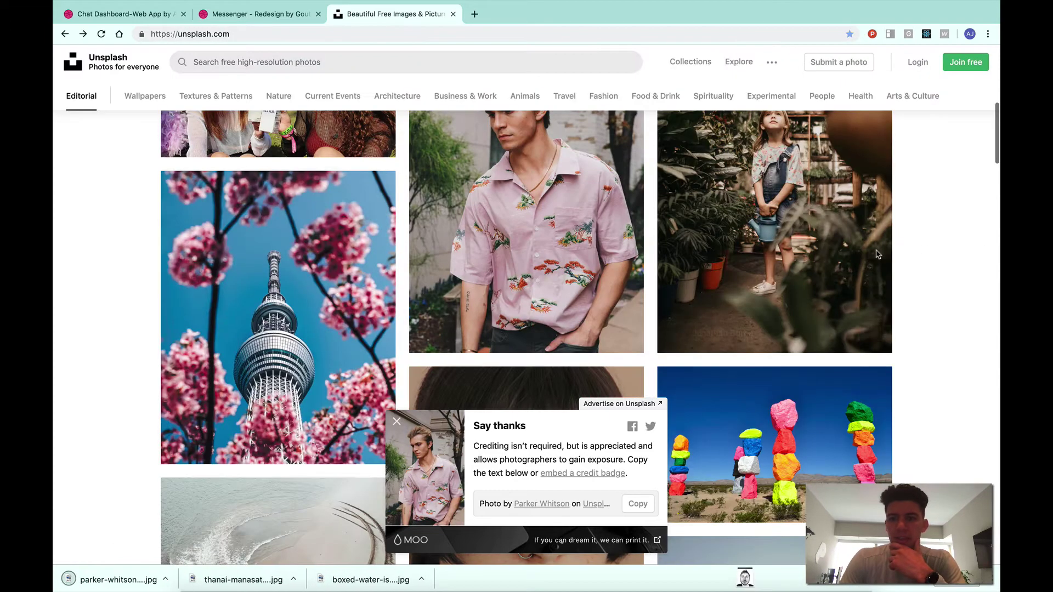
Step: Download the painted rock towers photo and the foggy lone-figure photo
{"action": "scroll", "coordinate": [873, 251], "scroll_direction": "down", "scroll_amount": 2}
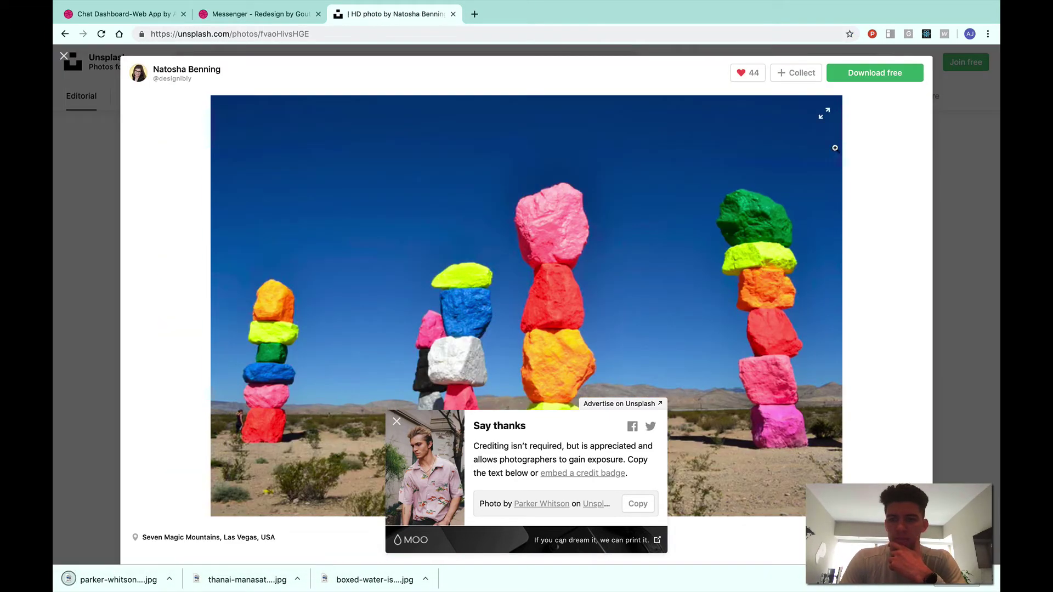
{"action": "left_click", "coordinate": [863, 72]}
{"action": "left_click", "coordinate": [935, 301]}
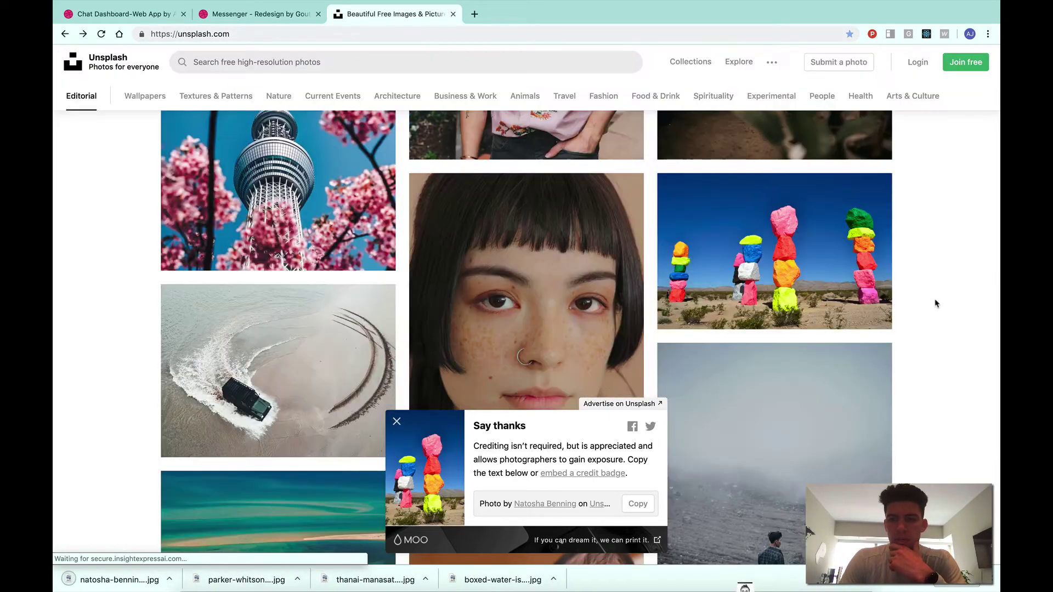
{"action": "scroll", "coordinate": [752, 363], "scroll_direction": "down", "scroll_amount": 2}
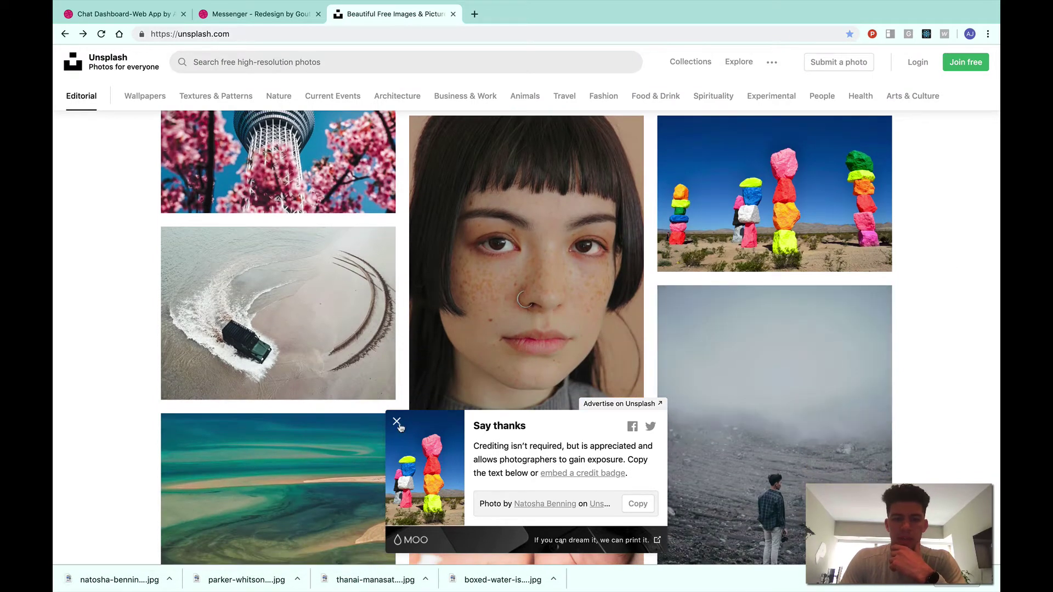
{"action": "scroll", "coordinate": [657, 376], "scroll_direction": "down", "scroll_amount": 5}
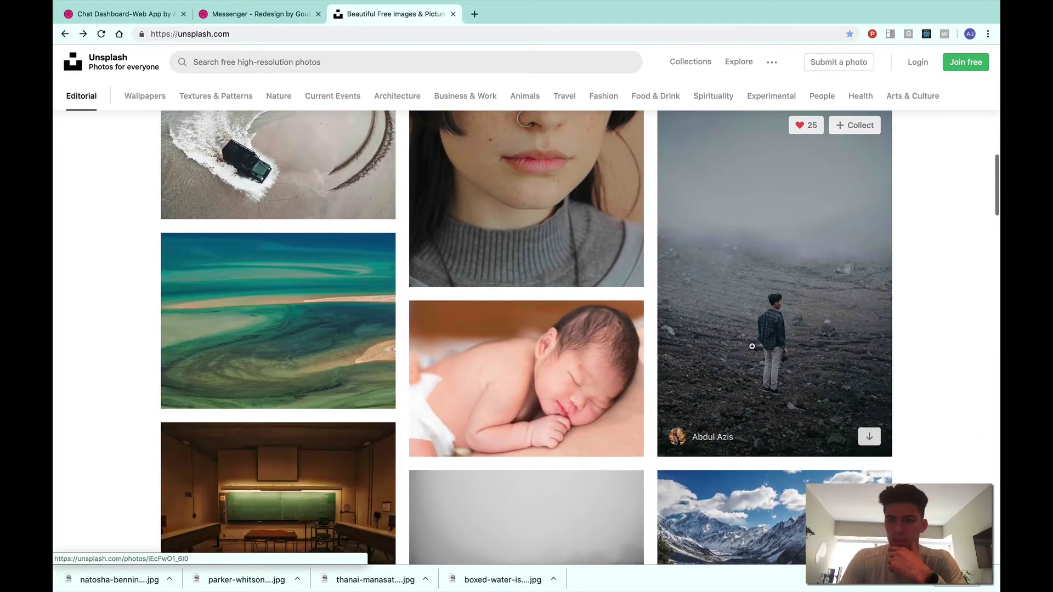
{"action": "left_click", "coordinate": [752, 346]}
{"action": "left_click", "coordinate": [852, 73]}
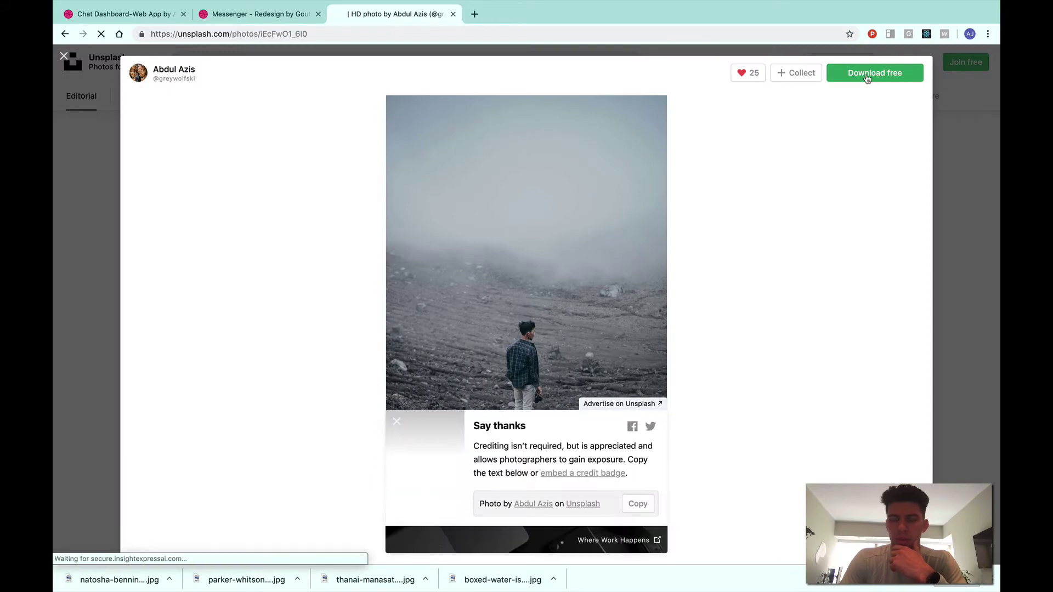
{"action": "left_click", "coordinate": [967, 174]}
Step: Download the salt-flat reflection photo and the fiddle-leaf plant photo
{"action": "scroll", "coordinate": [511, 405], "scroll_direction": "down", "scroll_amount": 4}
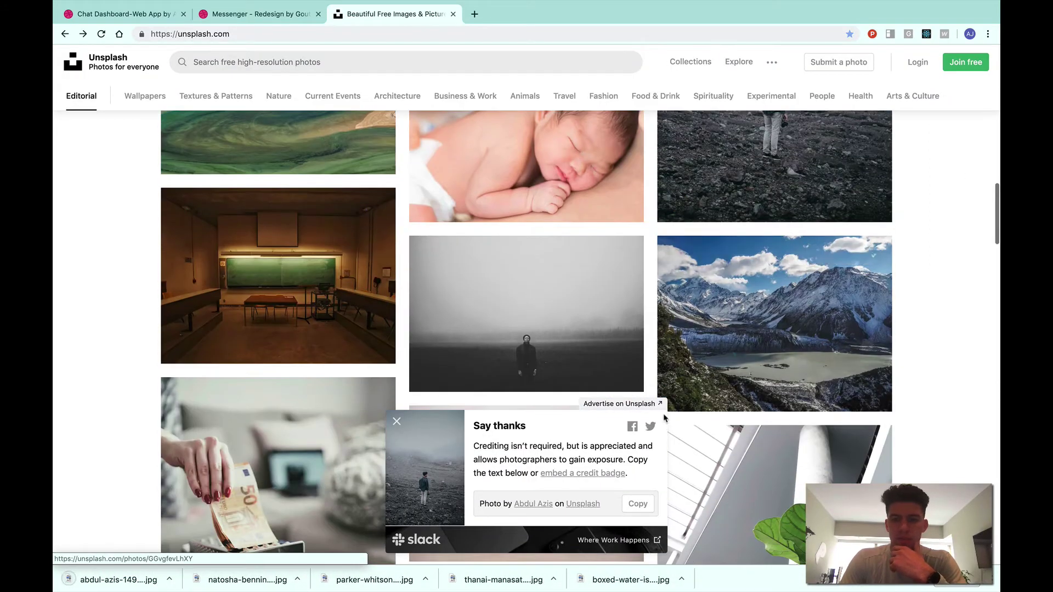
{"action": "scroll", "coordinate": [555, 404], "scroll_direction": "down", "scroll_amount": 3}
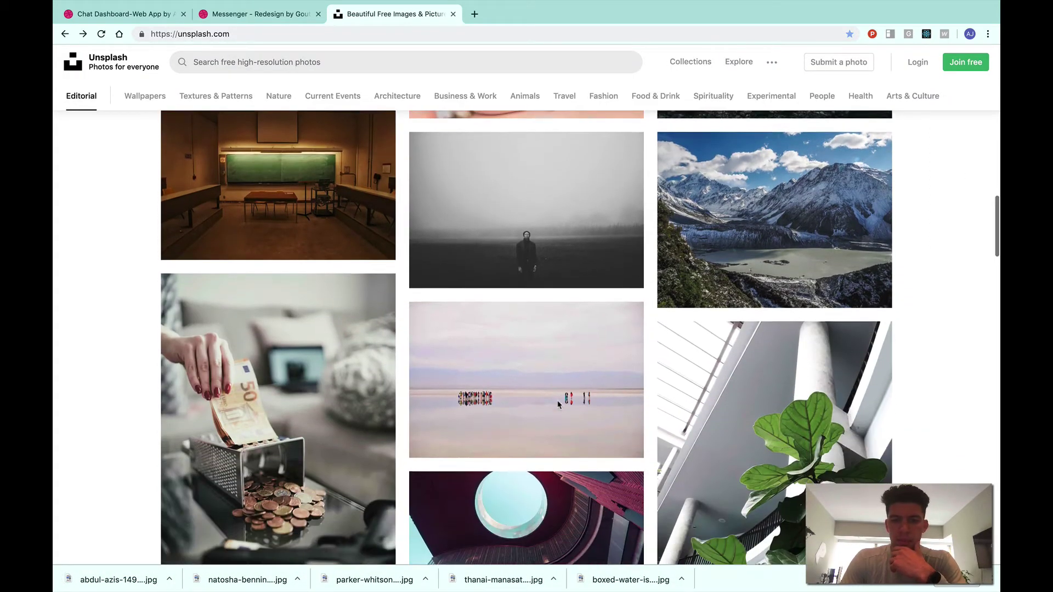
{"action": "left_click", "coordinate": [557, 391]}
{"action": "left_click", "coordinate": [888, 73]}
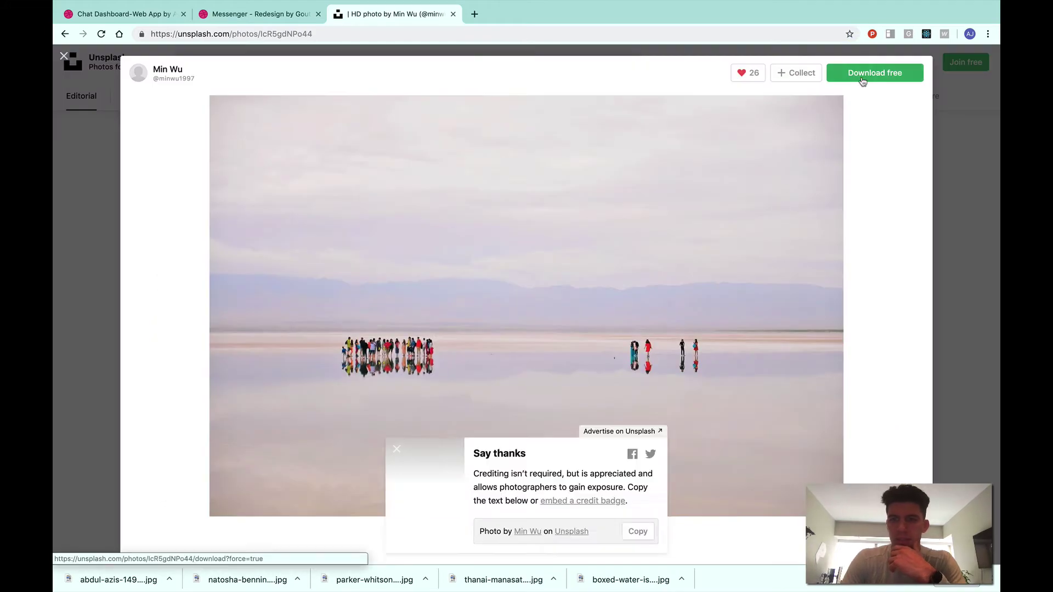
{"action": "left_click", "coordinate": [935, 334]}
{"action": "scroll", "coordinate": [771, 329], "scroll_direction": "down", "scroll_amount": 2}
{"action": "left_click", "coordinate": [771, 329]}
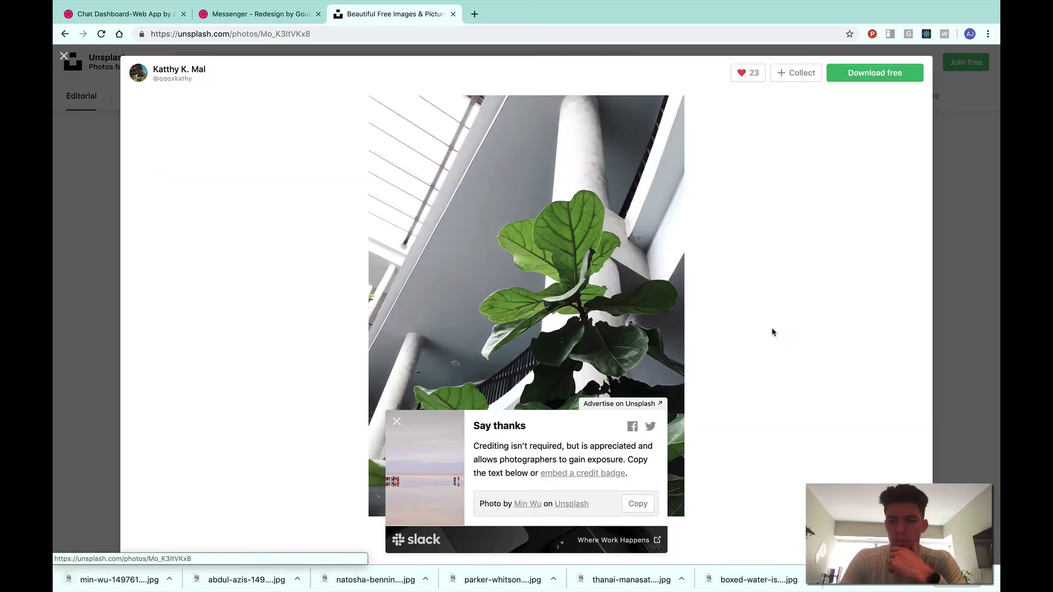
{"action": "left_click", "coordinate": [878, 81]}
{"action": "left_click", "coordinate": [971, 174]}
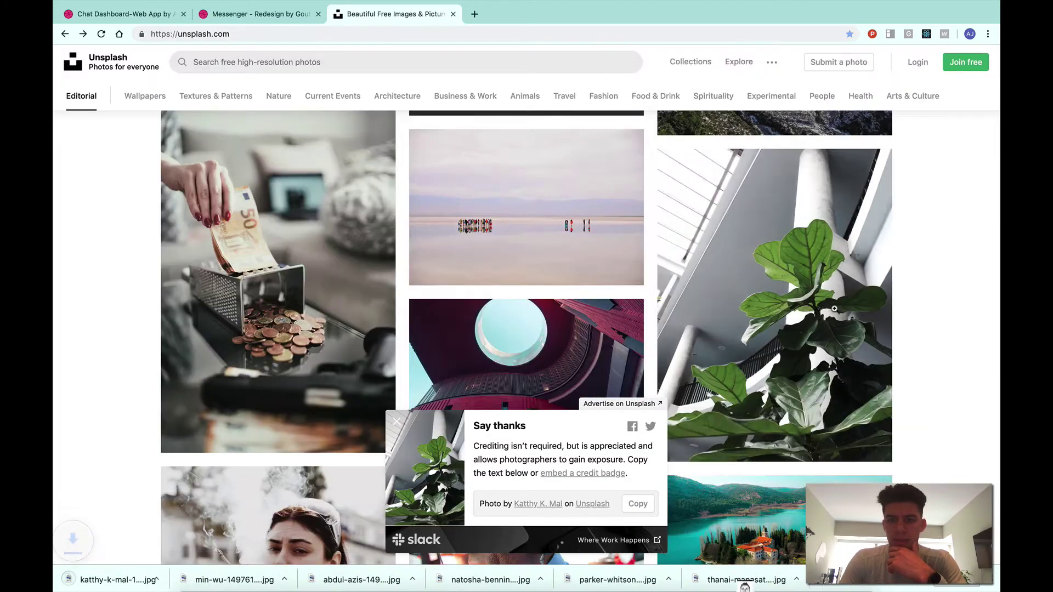
Step: Download the VR headset photo and the aerial island-lake photo
{"action": "scroll", "coordinate": [828, 312], "scroll_direction": "down", "scroll_amount": 5}
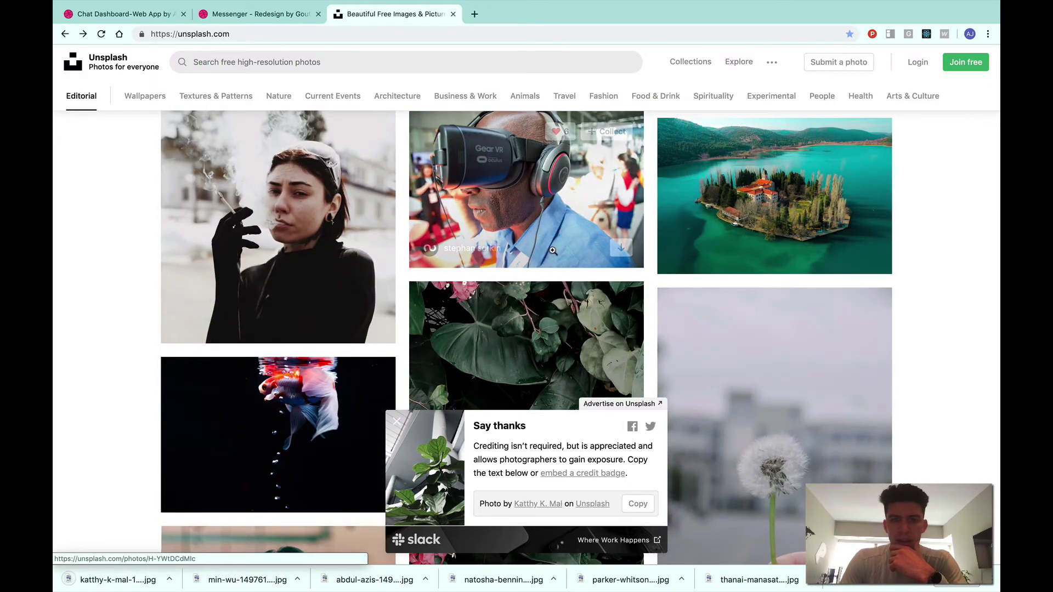
{"action": "left_click", "coordinate": [625, 181]}
{"action": "left_click", "coordinate": [875, 73]}
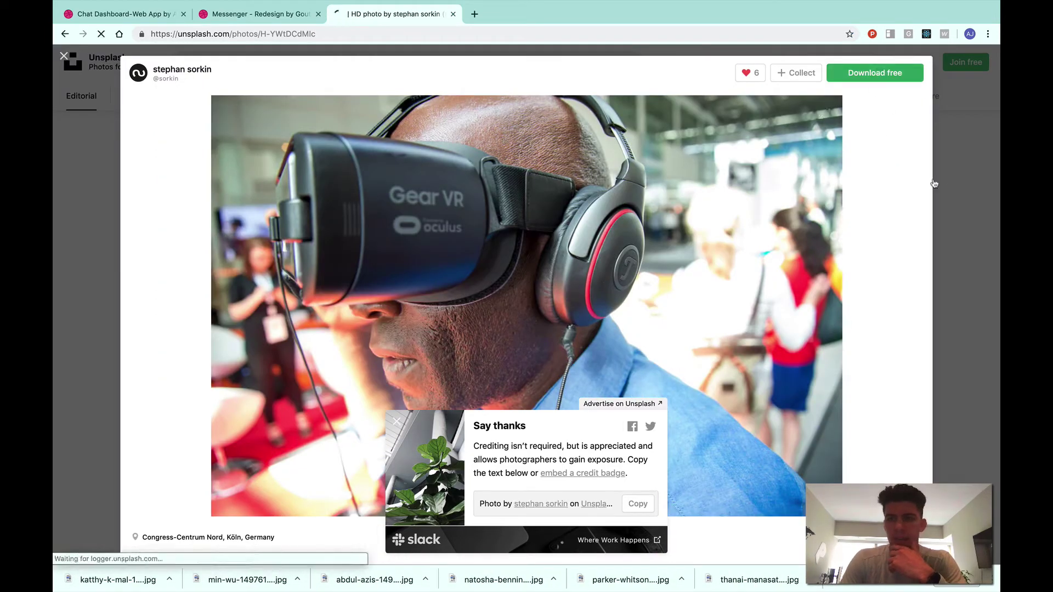
{"action": "left_click", "coordinate": [966, 189]}
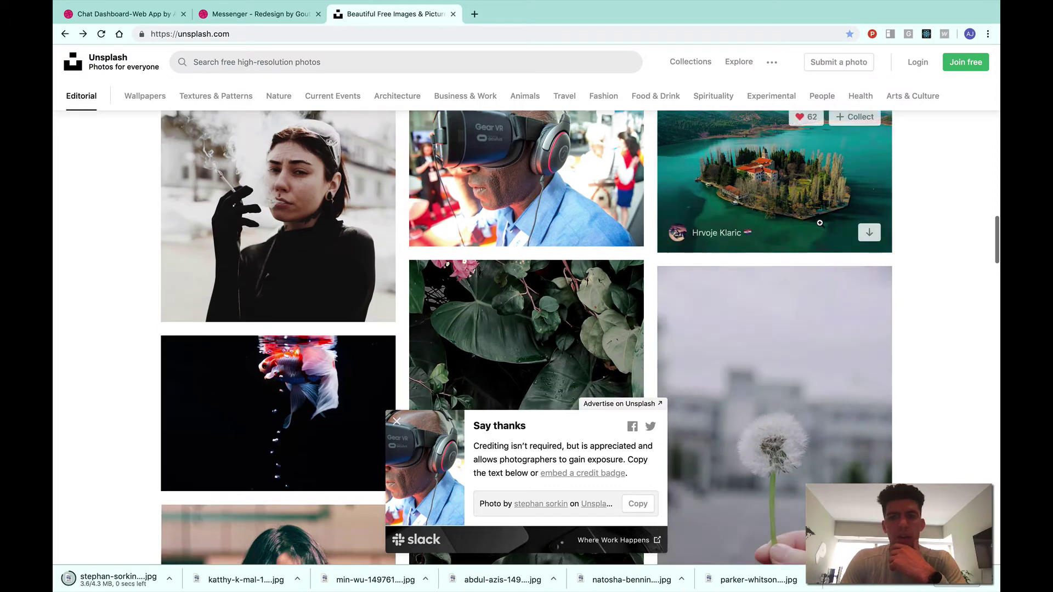
{"action": "left_click", "coordinate": [863, 131]}
{"action": "left_click", "coordinate": [896, 75]}
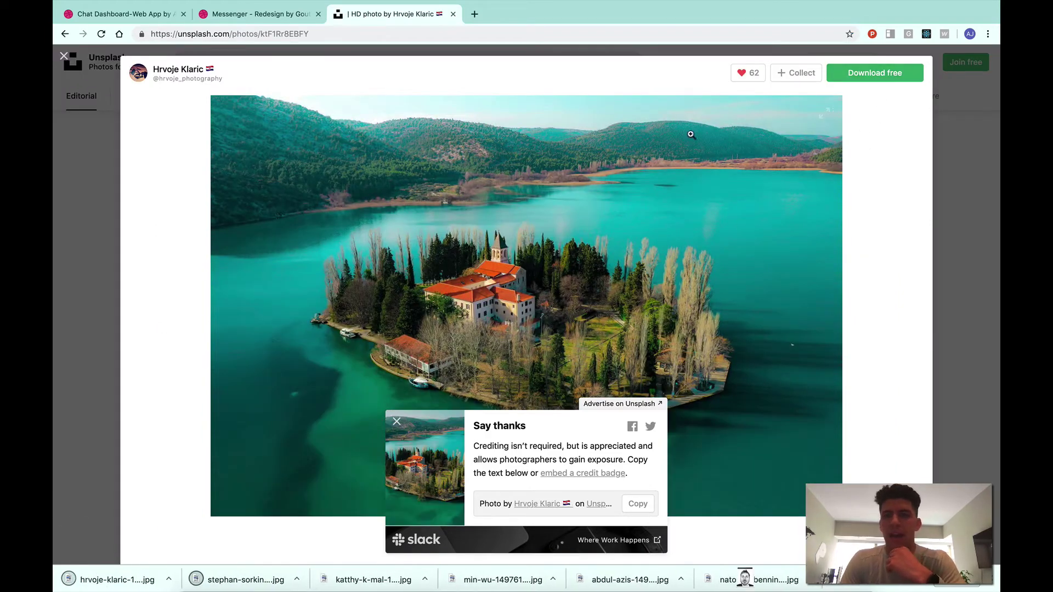
Step: Give Rectangle 2 an Image fill using the island JPG from Downloads
{"action": "key", "text": "super+Tab"}
{"action": "left_click", "coordinate": [519, 339]}
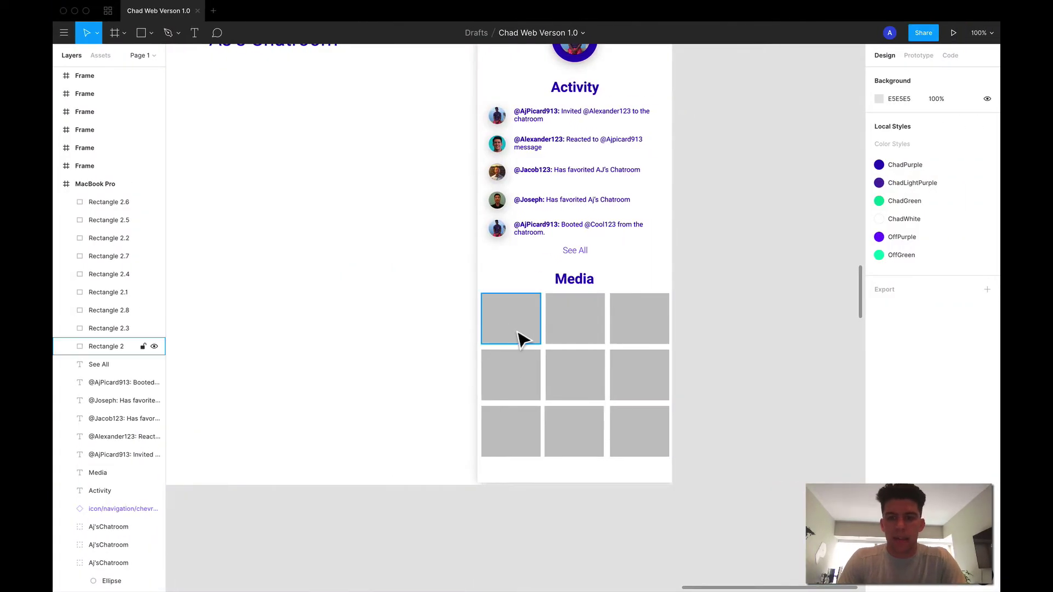
{"action": "left_click", "coordinate": [880, 323]}
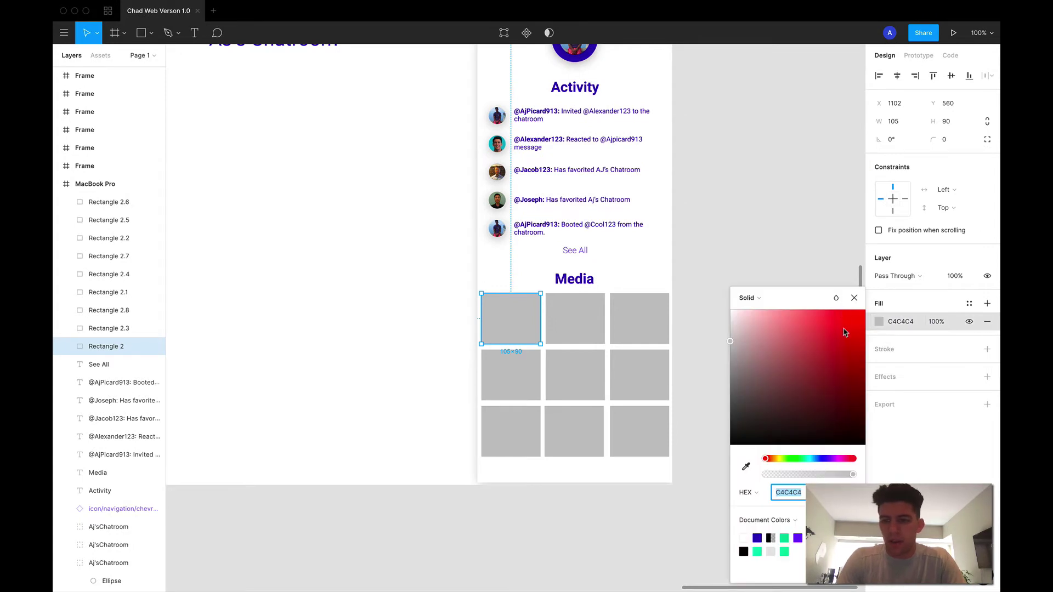
{"action": "left_click", "coordinate": [742, 298]}
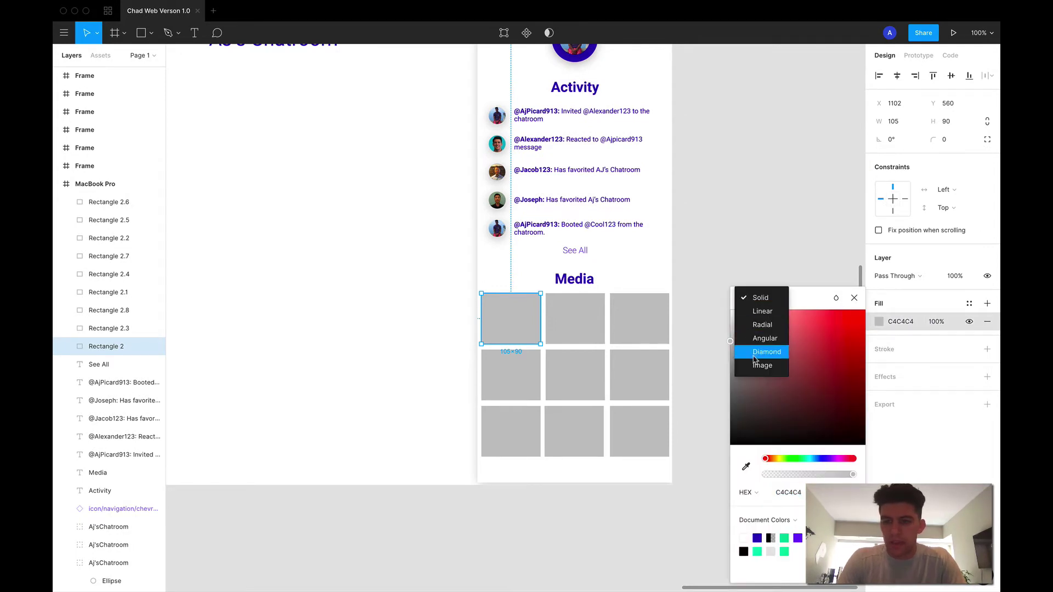
{"action": "left_click", "coordinate": [757, 364]}
{"action": "left_click", "coordinate": [789, 381]}
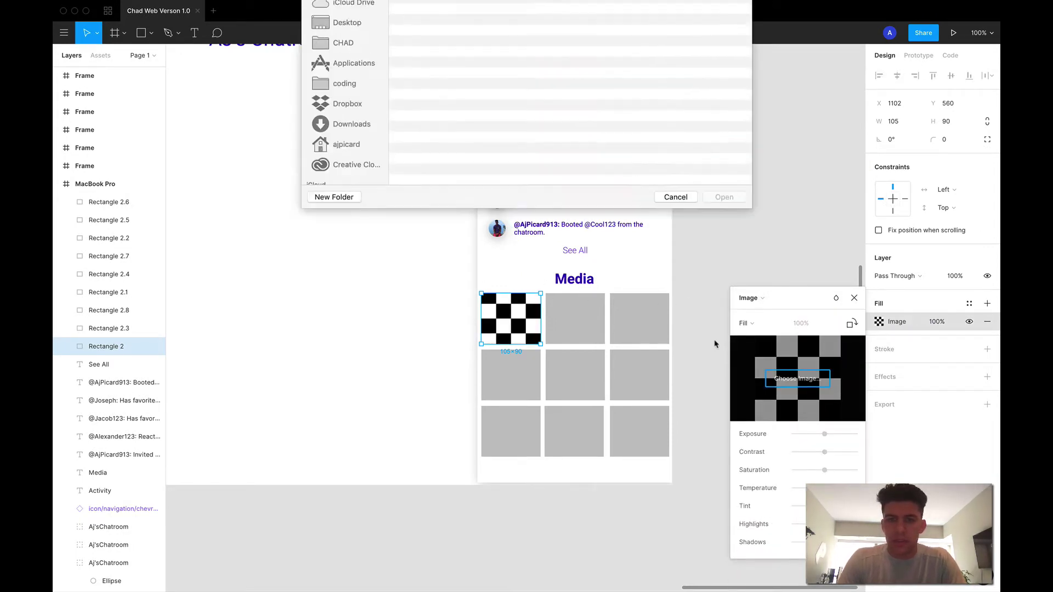
{"action": "left_click", "coordinate": [338, 166]}
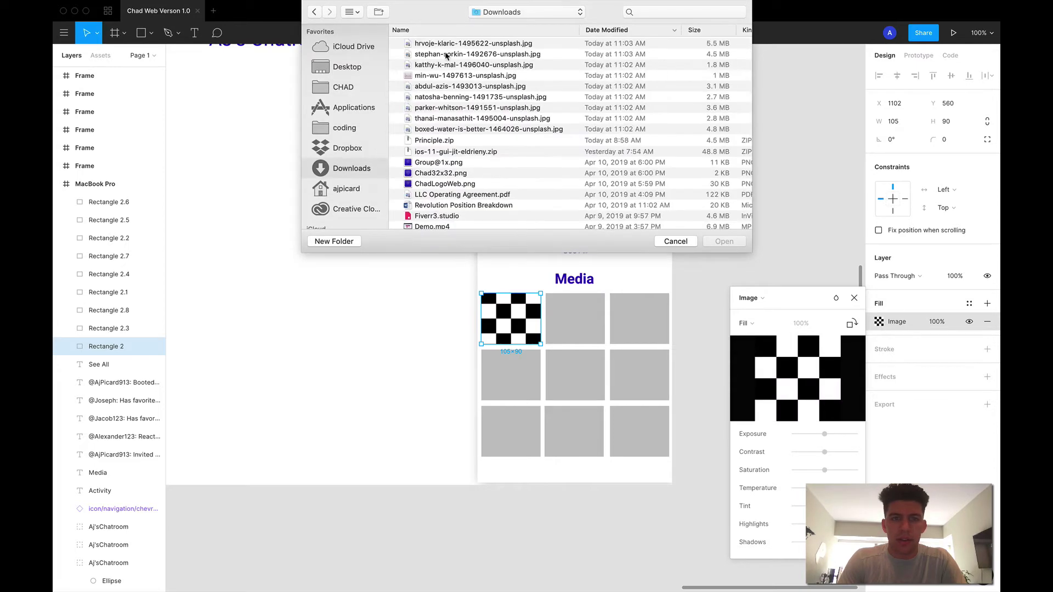
{"action": "left_click", "coordinate": [443, 43]}
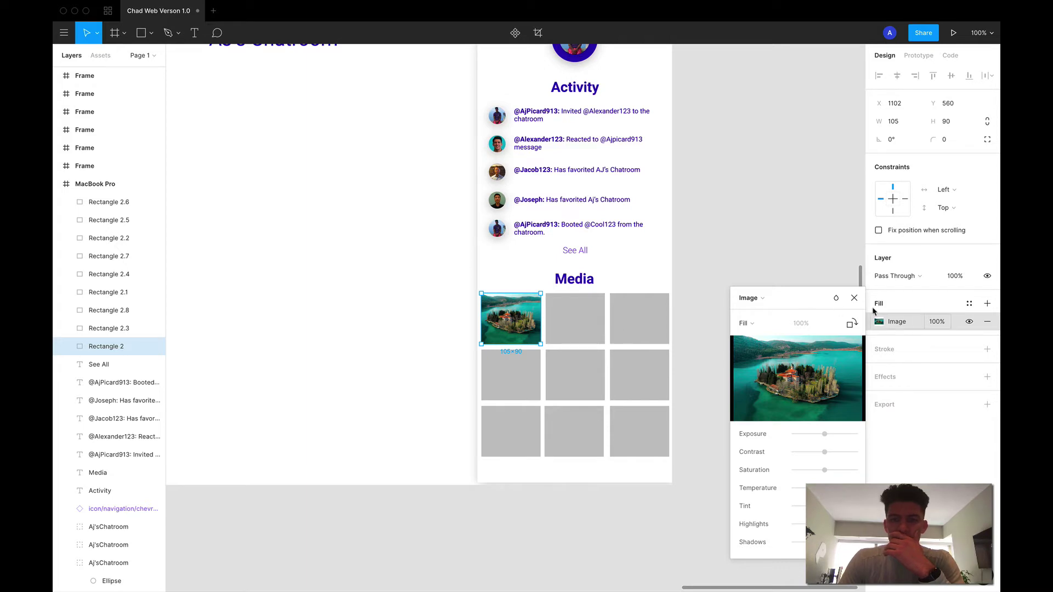
{"action": "left_click", "coordinate": [854, 298]}
{"action": "left_click", "coordinate": [554, 334]}
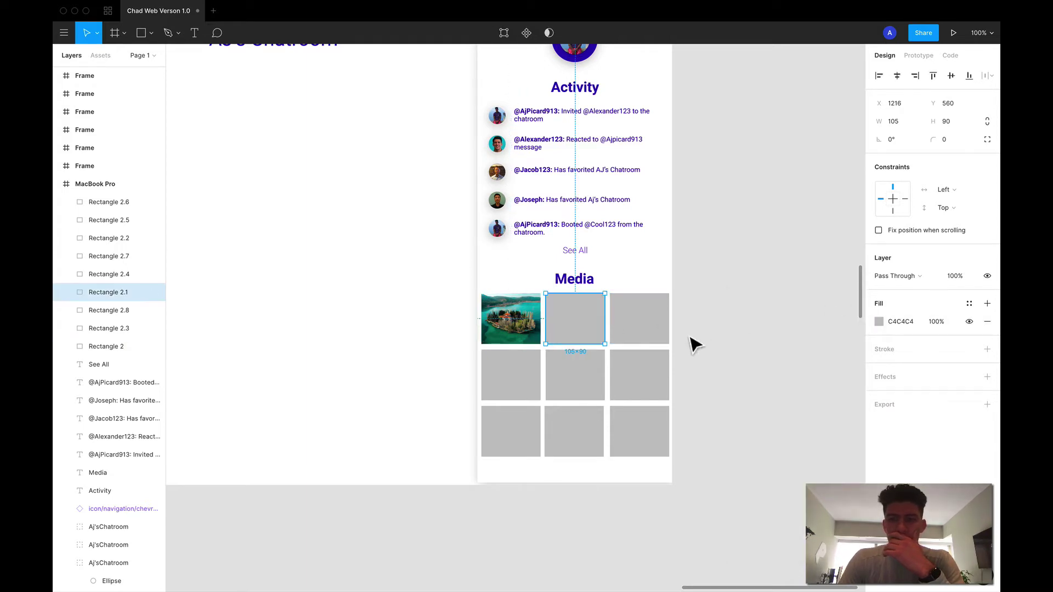
Step: Set the second Media tile's fill to the VR headset image
{"action": "left_click", "coordinate": [879, 321]}
{"action": "left_click", "coordinate": [754, 298]}
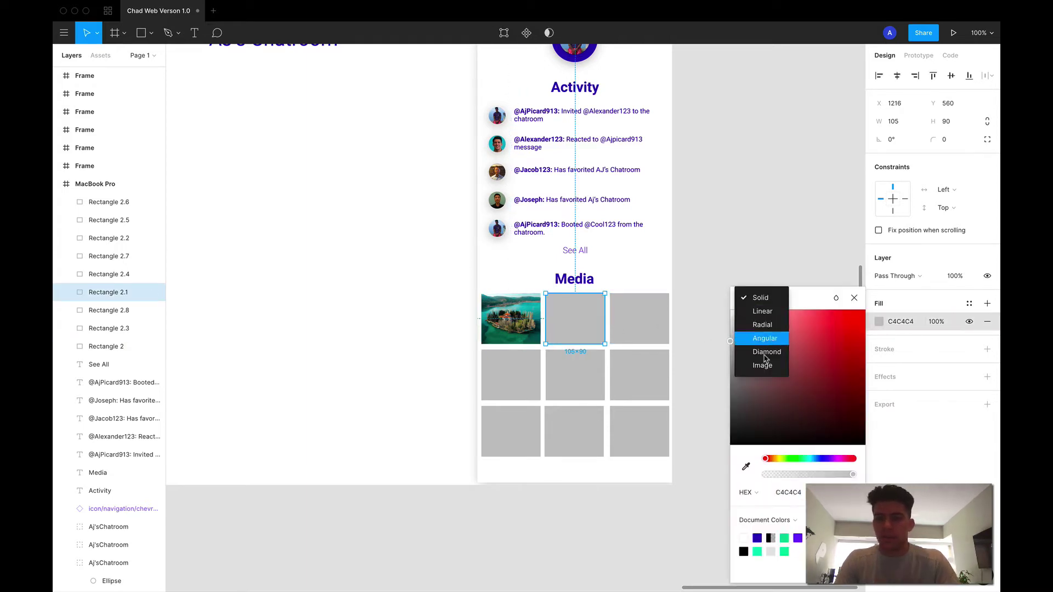
{"action": "left_click", "coordinate": [763, 365]}
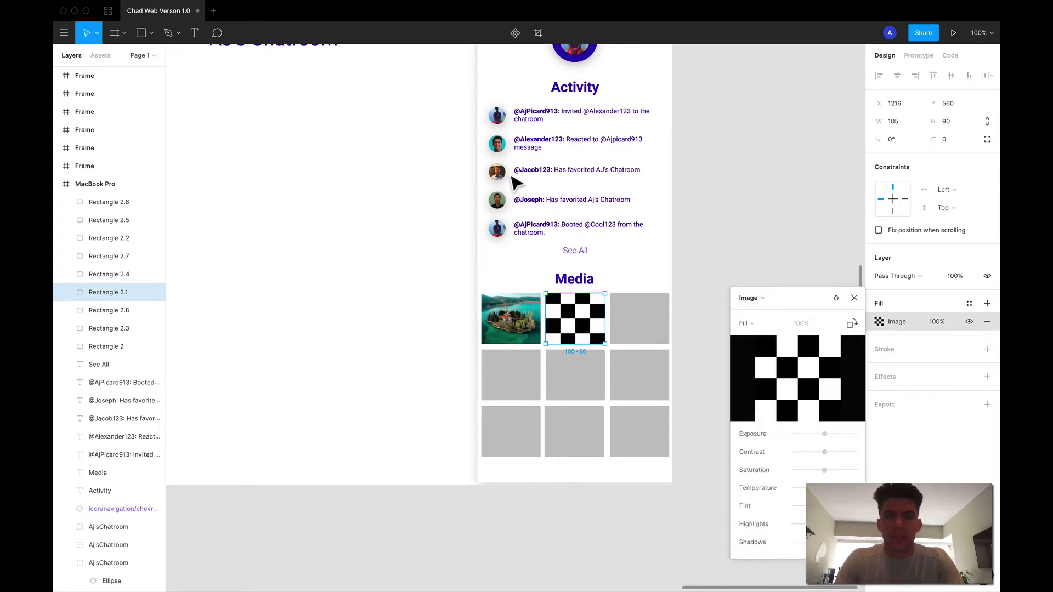
{"action": "left_click", "coordinate": [798, 377]}
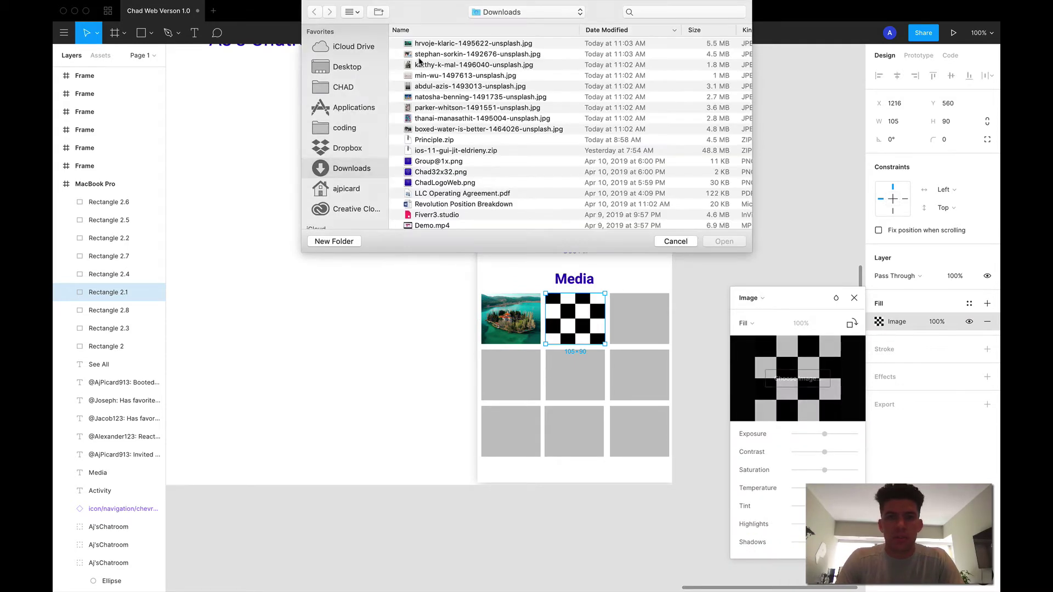
{"action": "left_click", "coordinate": [446, 54]}
{"action": "left_click", "coordinate": [724, 241]}
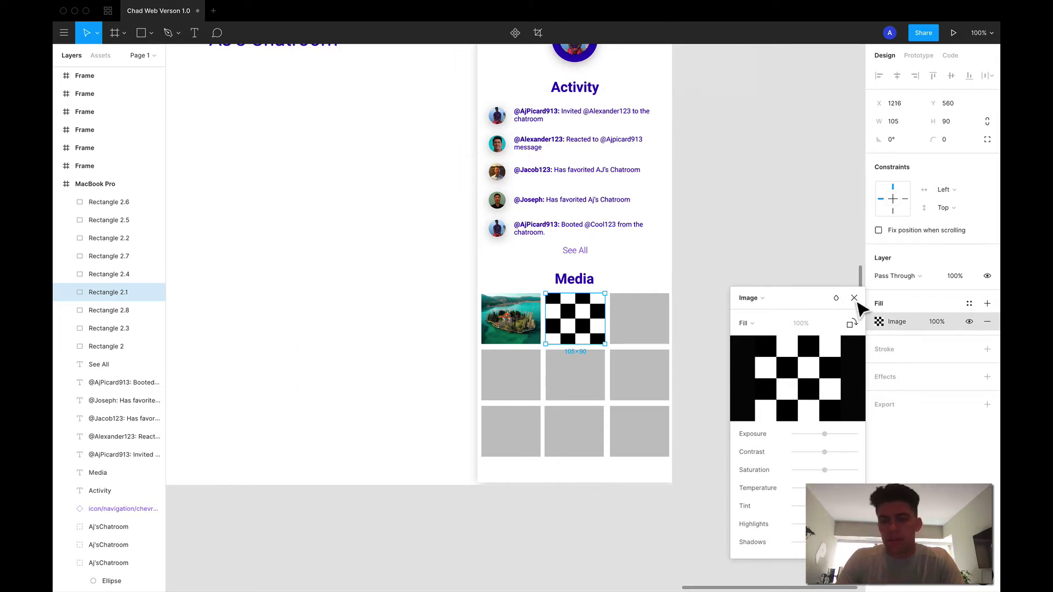
{"action": "left_click", "coordinate": [854, 298]}
Step: Set the third Media tile's fill to the potted plant image
{"action": "left_click", "coordinate": [636, 341]}
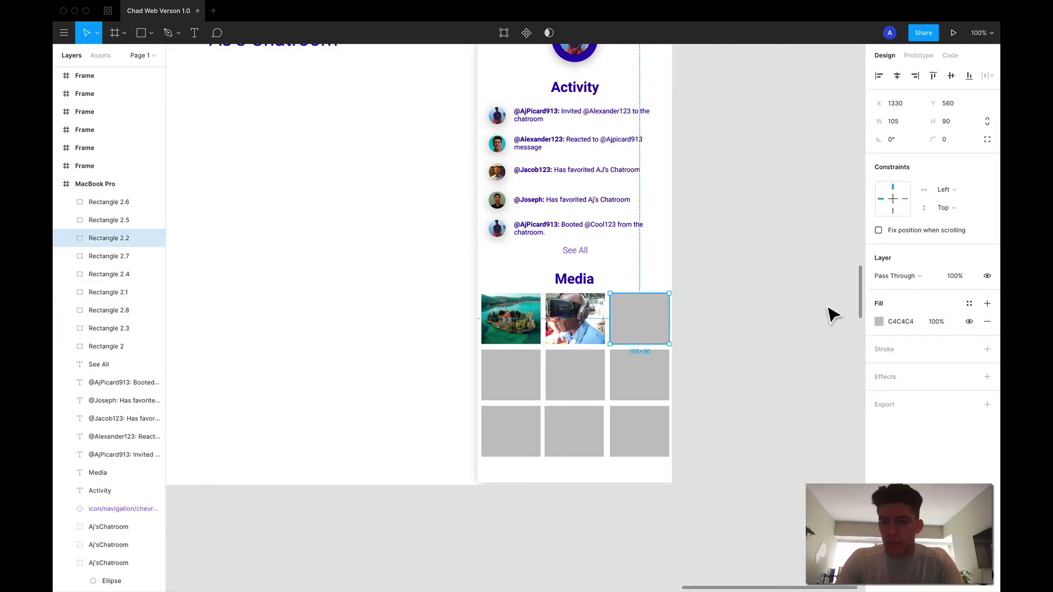
{"action": "left_click", "coordinate": [878, 321]}
{"action": "left_click", "coordinate": [762, 298]}
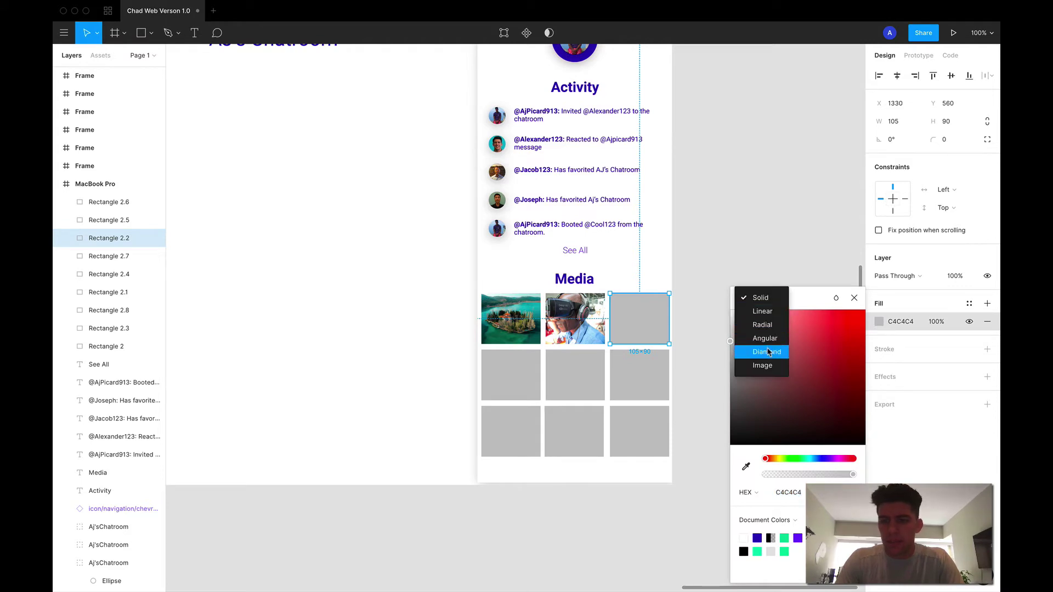
{"action": "left_click", "coordinate": [763, 365]}
{"action": "left_click", "coordinate": [805, 384]}
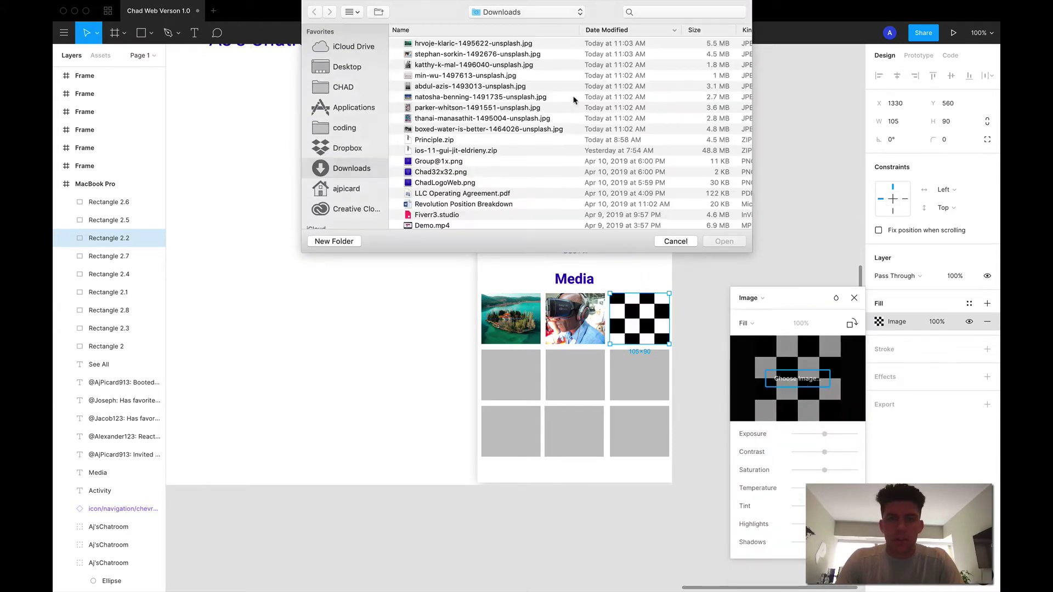
{"action": "double_click", "coordinate": [447, 66]}
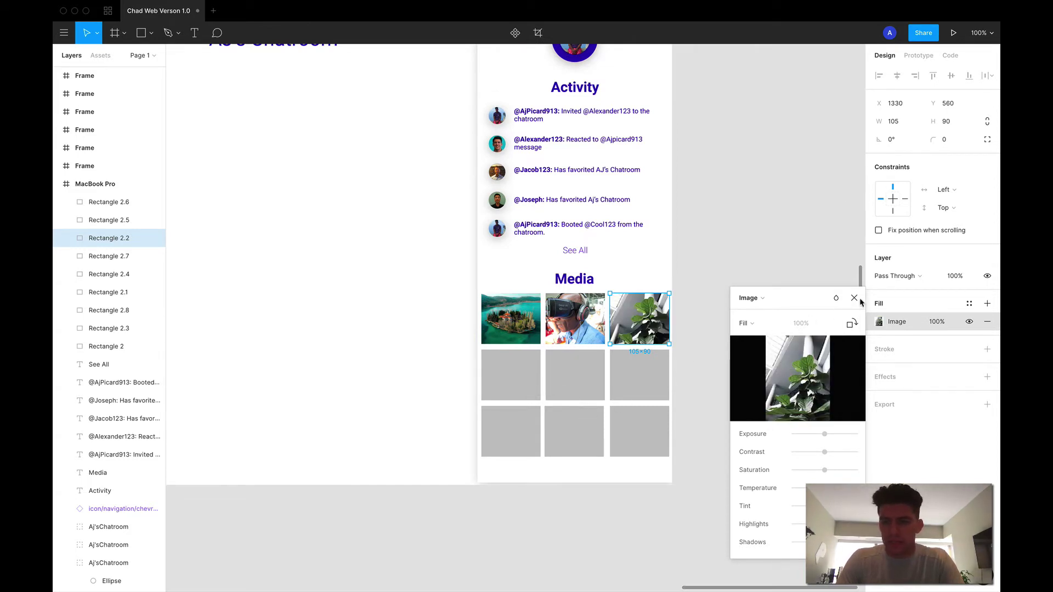
{"action": "key", "text": "Escape"}
{"action": "left_click", "coordinate": [526, 377]}
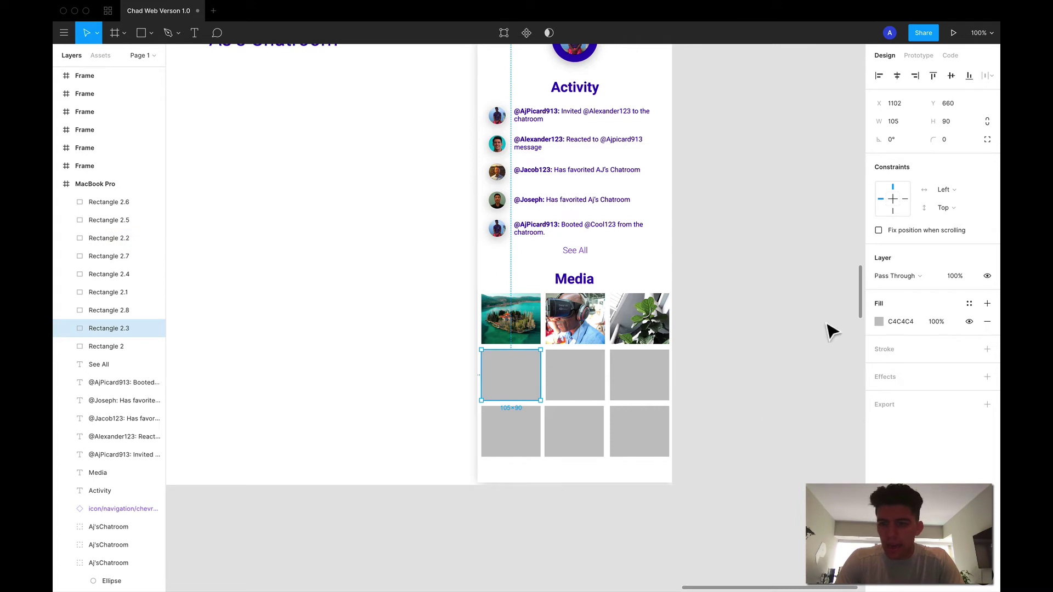
Step: Fill the first middle-row tile with the hazy shoreline image
{"action": "left_click", "coordinate": [880, 323]}
{"action": "left_click", "coordinate": [749, 297]}
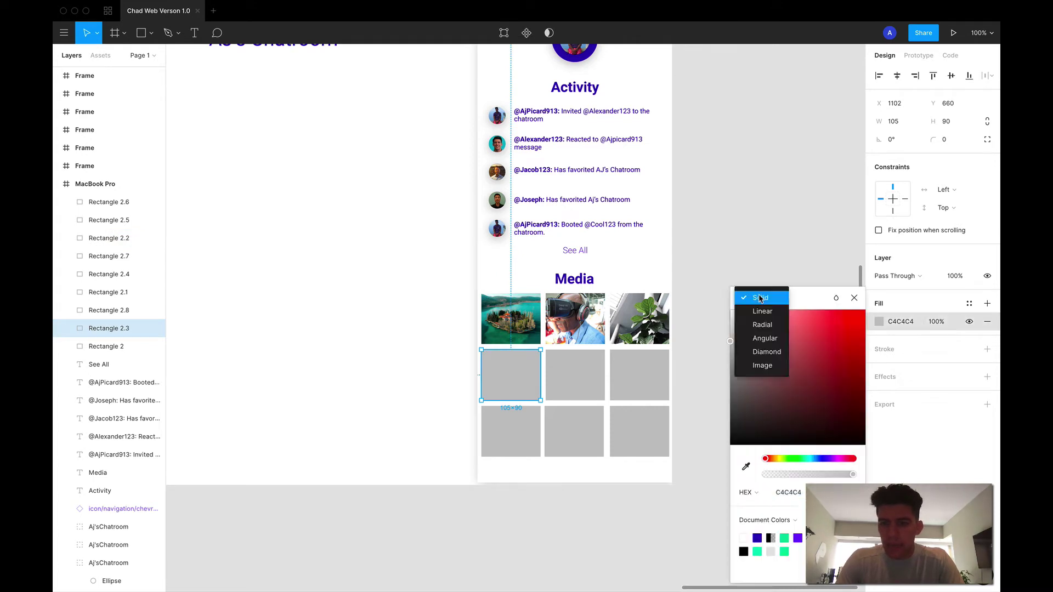
{"action": "left_click", "coordinate": [762, 366]}
{"action": "left_click", "coordinate": [797, 378]}
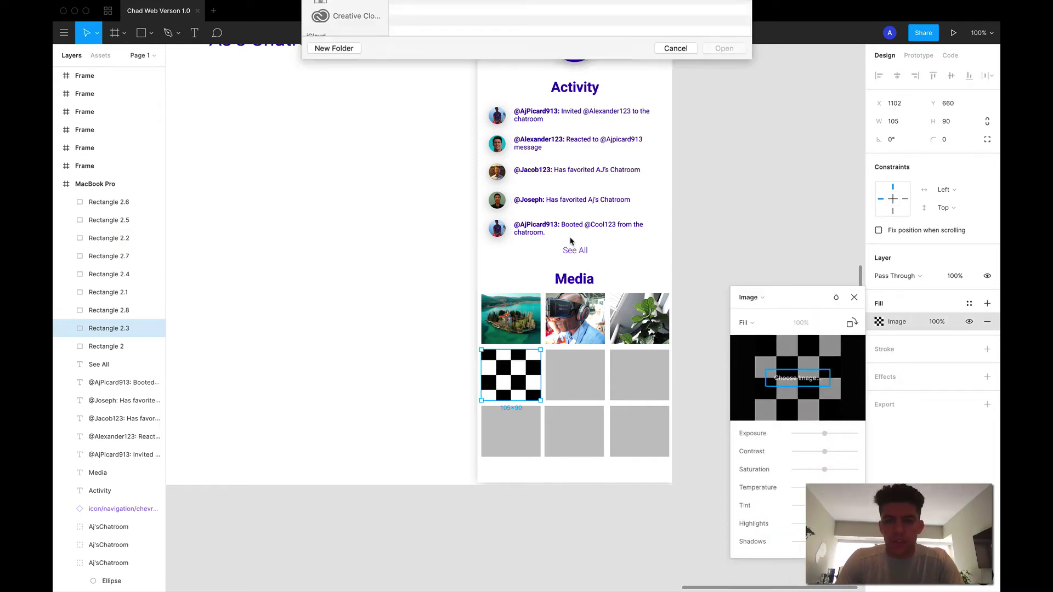
{"action": "left_click", "coordinate": [443, 86]}
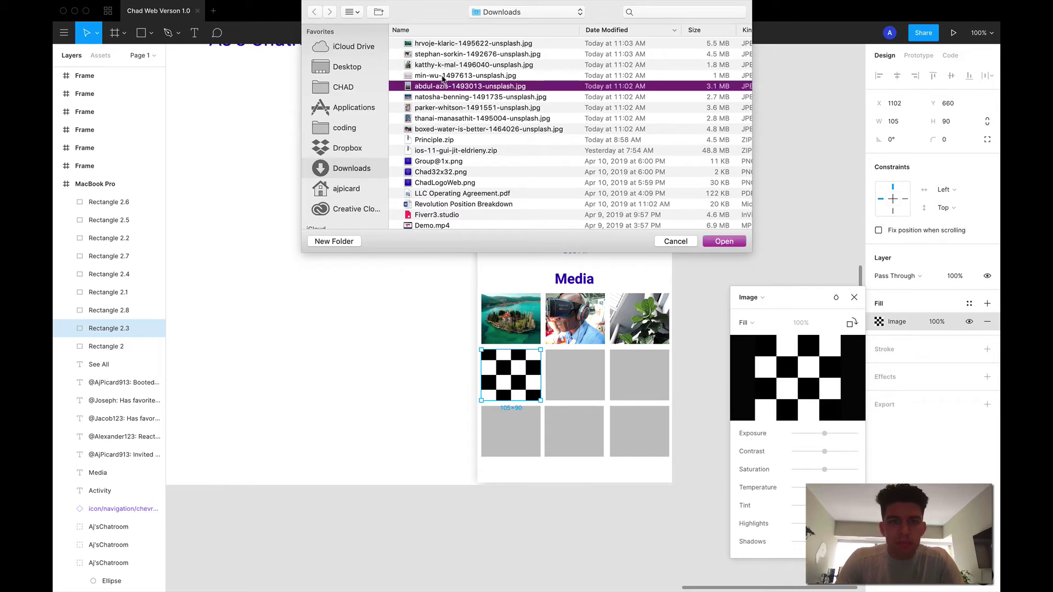
{"action": "double_click", "coordinate": [444, 76]}
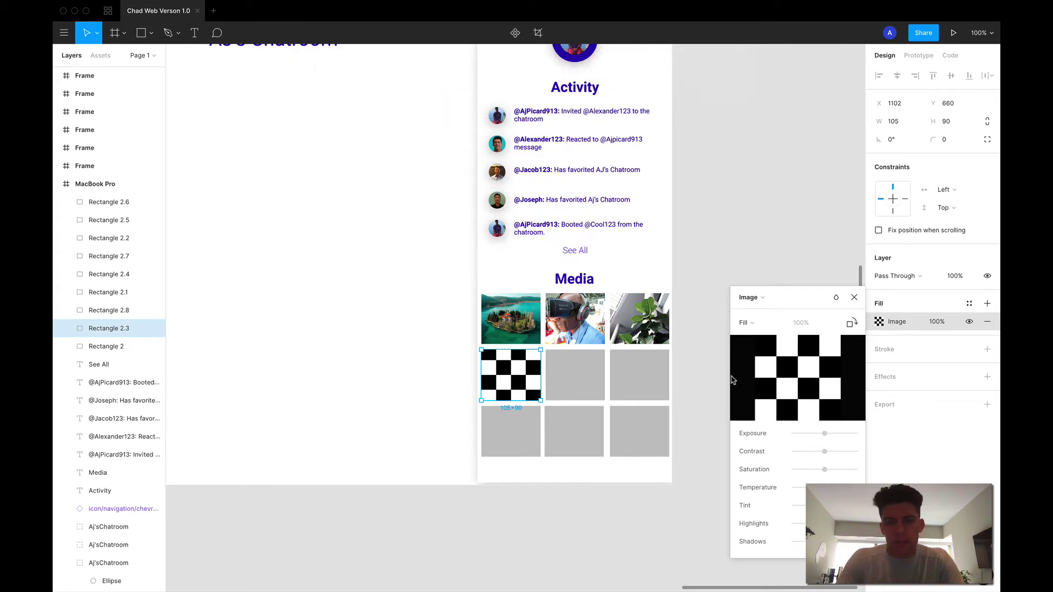
{"action": "left_click", "coordinate": [854, 298]}
Step: Fill the middle tile of the second row with the foggy lone-figure image
{"action": "left_click", "coordinate": [557, 392]}
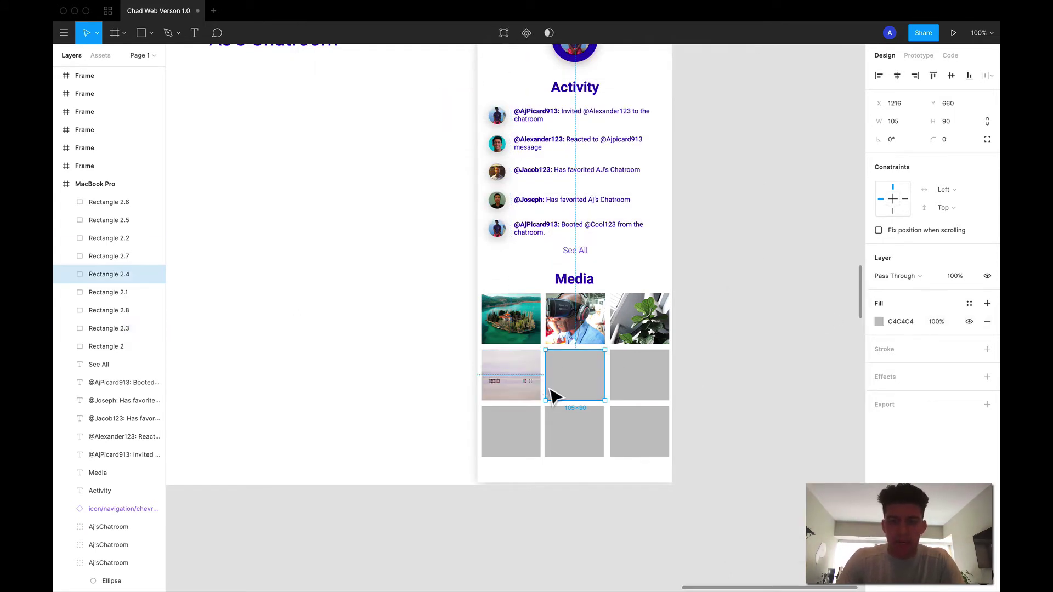
{"action": "left_click", "coordinate": [879, 322]}
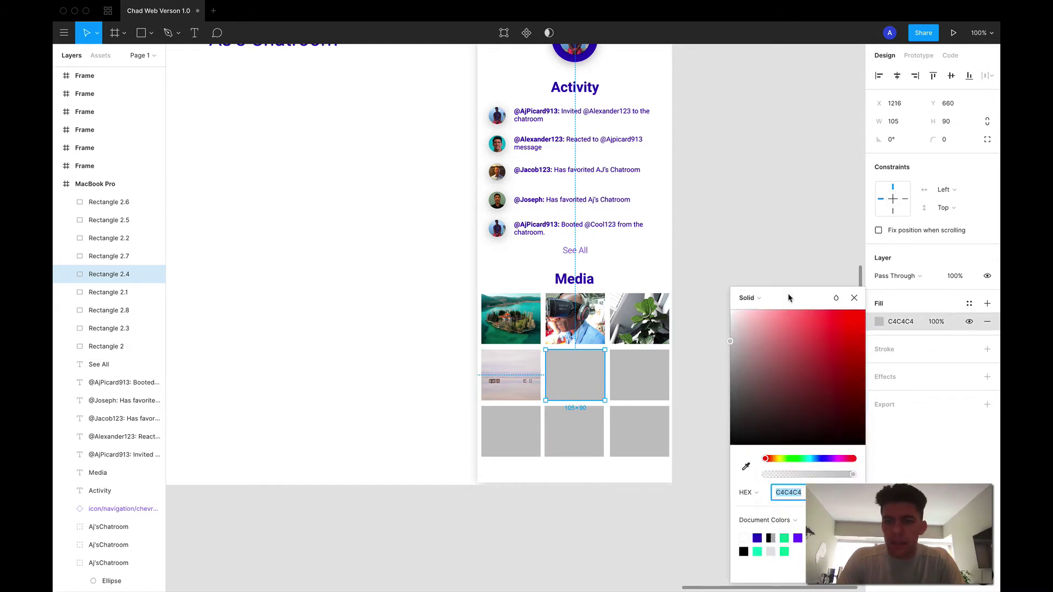
{"action": "left_click", "coordinate": [748, 298]}
{"action": "left_click", "coordinate": [753, 364]}
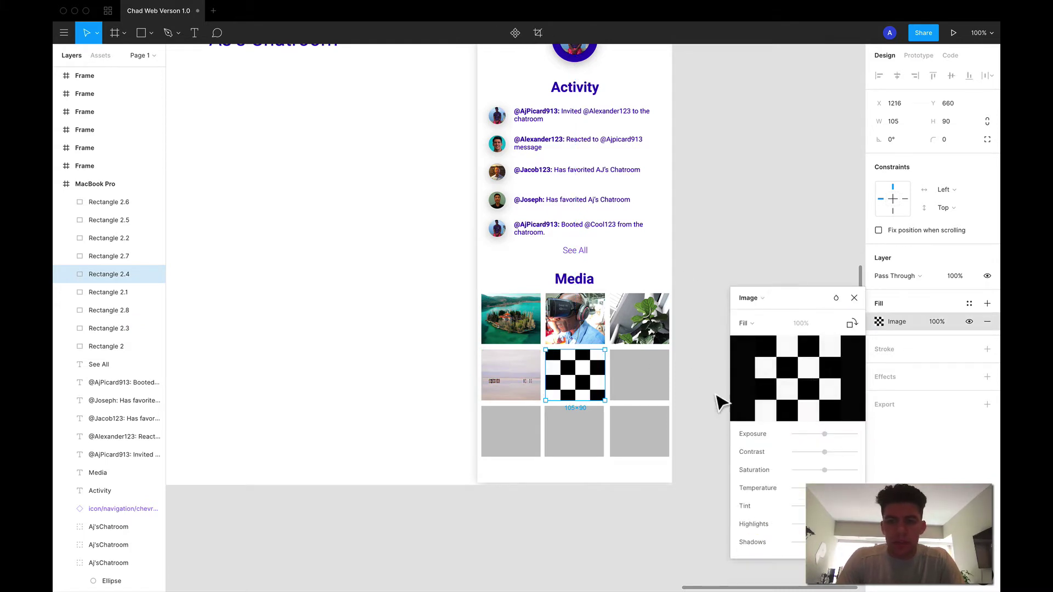
{"action": "left_click", "coordinate": [798, 378]}
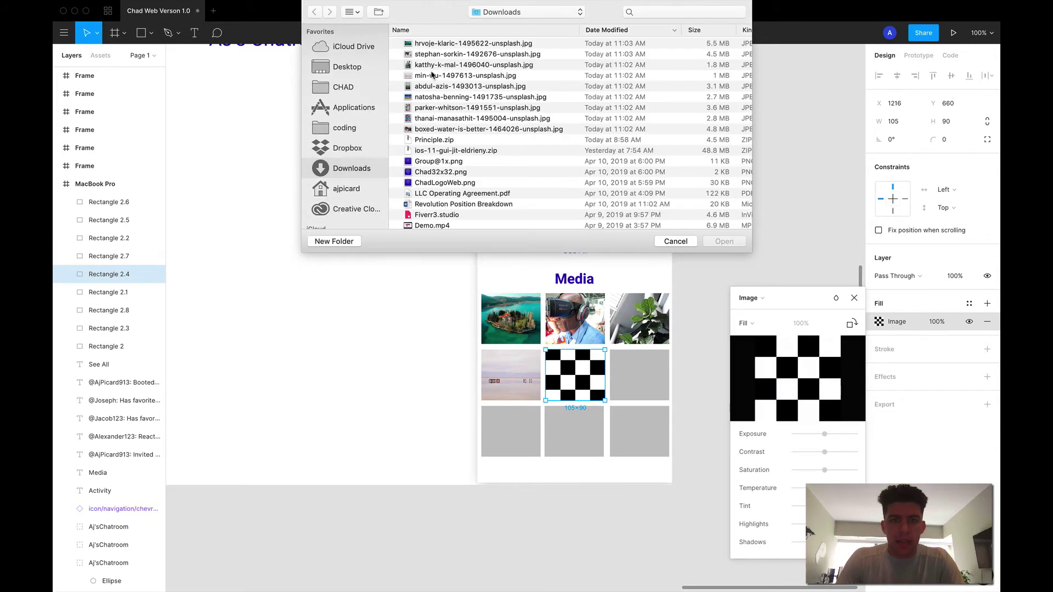
{"action": "double_click", "coordinate": [452, 88]}
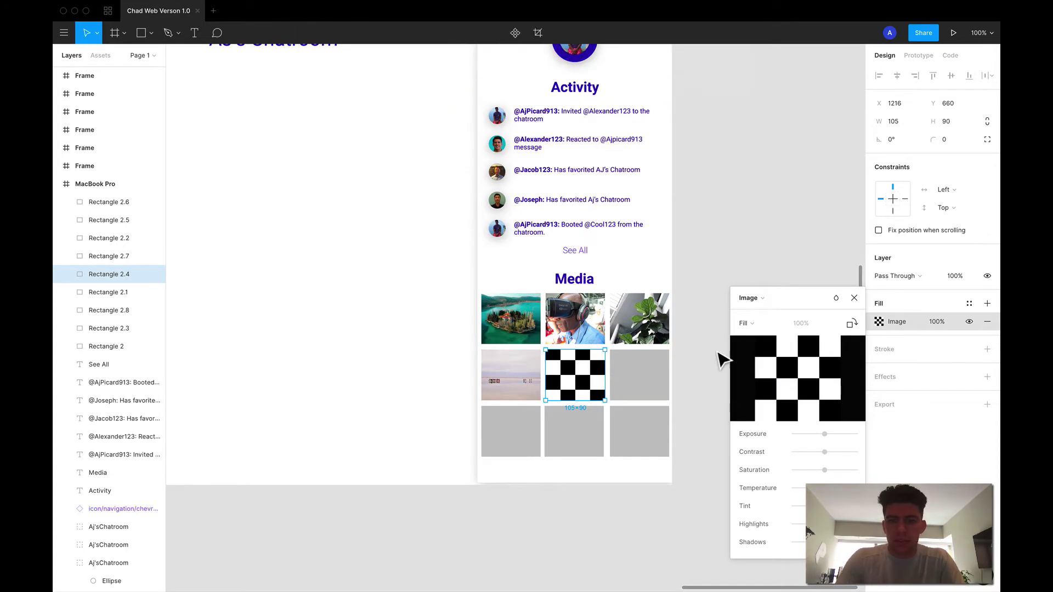
{"action": "left_click", "coordinate": [854, 298]}
Step: Fill the last tile of the second row with the colourful stacked rocks image
{"action": "left_click", "coordinate": [658, 396]}
{"action": "left_click", "coordinate": [880, 321]}
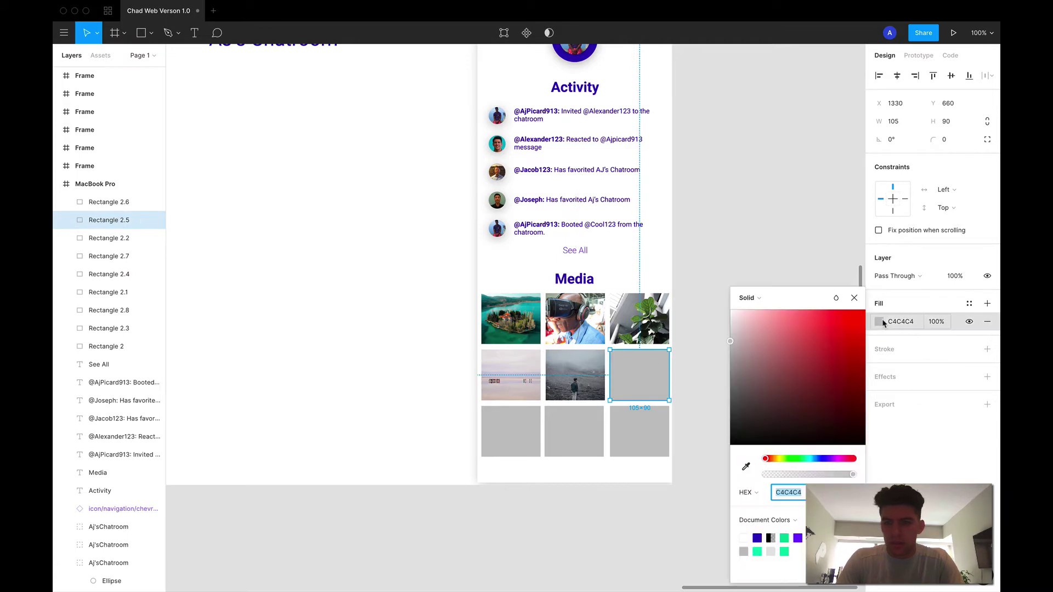
{"action": "left_click", "coordinate": [744, 298]}
{"action": "left_click", "coordinate": [758, 366]}
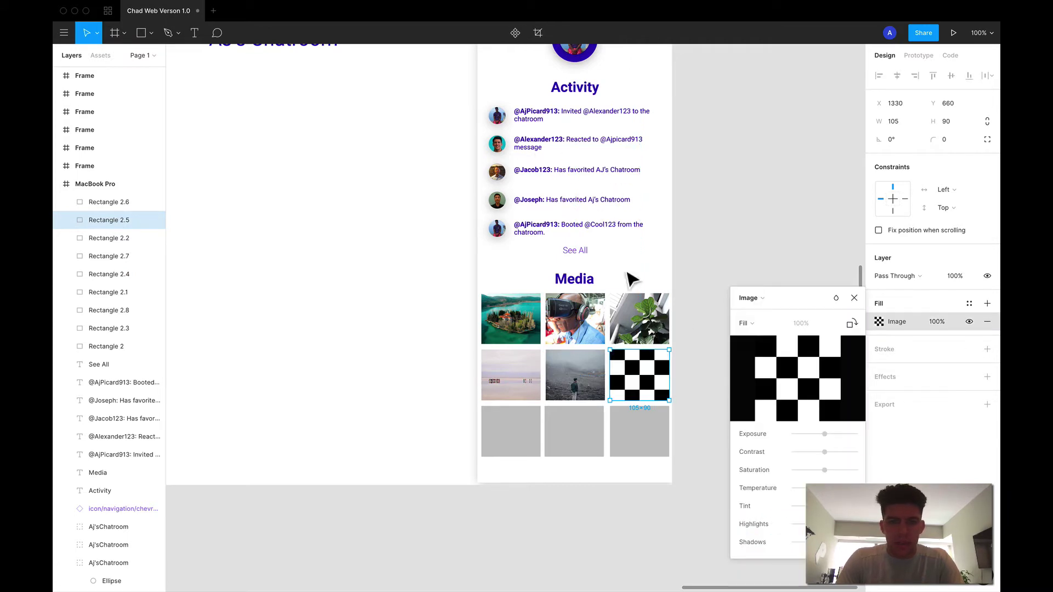
{"action": "left_click", "coordinate": [797, 379]}
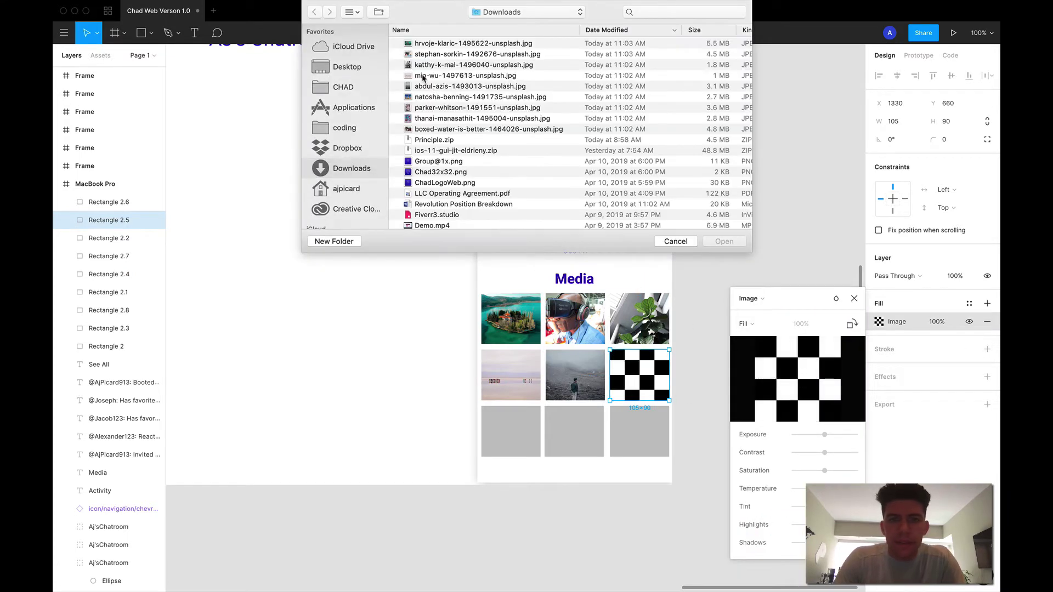
{"action": "double_click", "coordinate": [442, 96]}
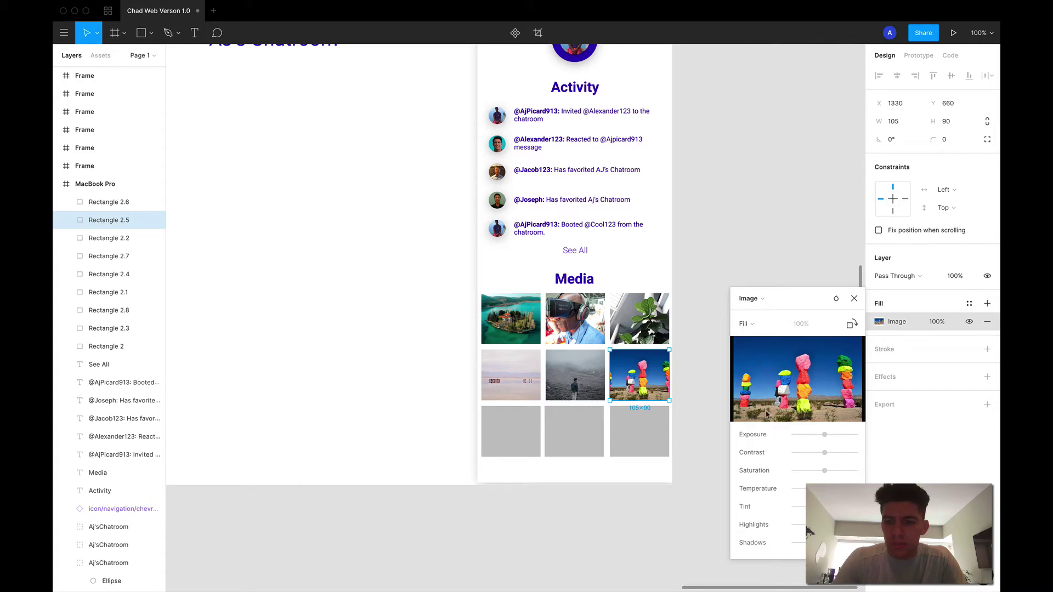
{"action": "left_click", "coordinate": [854, 299]}
Step: Switch the fill of all three bottom-row boxes to Image
{"action": "left_click", "coordinate": [511, 431]}
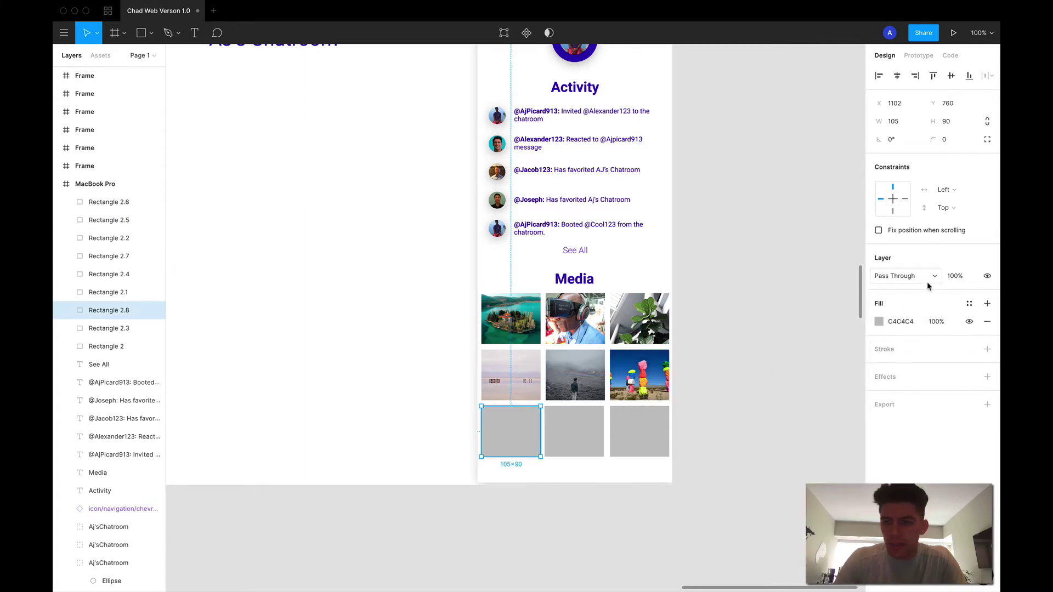
{"action": "left_click", "coordinate": [575, 436], "text": "shift"}
{"action": "left_click", "coordinate": [663, 439], "text": "shift"}
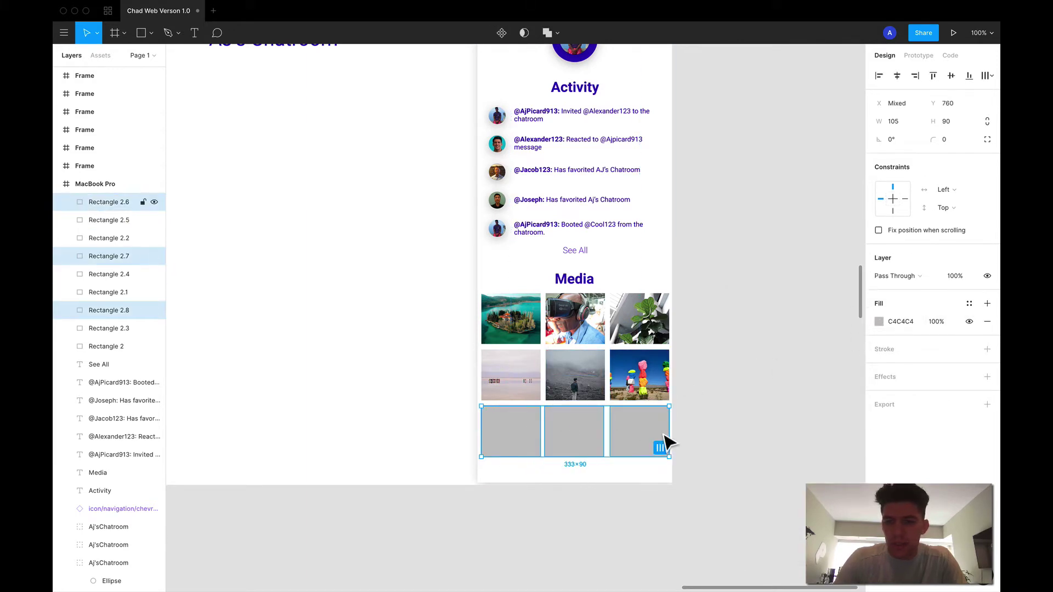
{"action": "left_click", "coordinate": [879, 322]}
{"action": "left_click", "coordinate": [749, 298]}
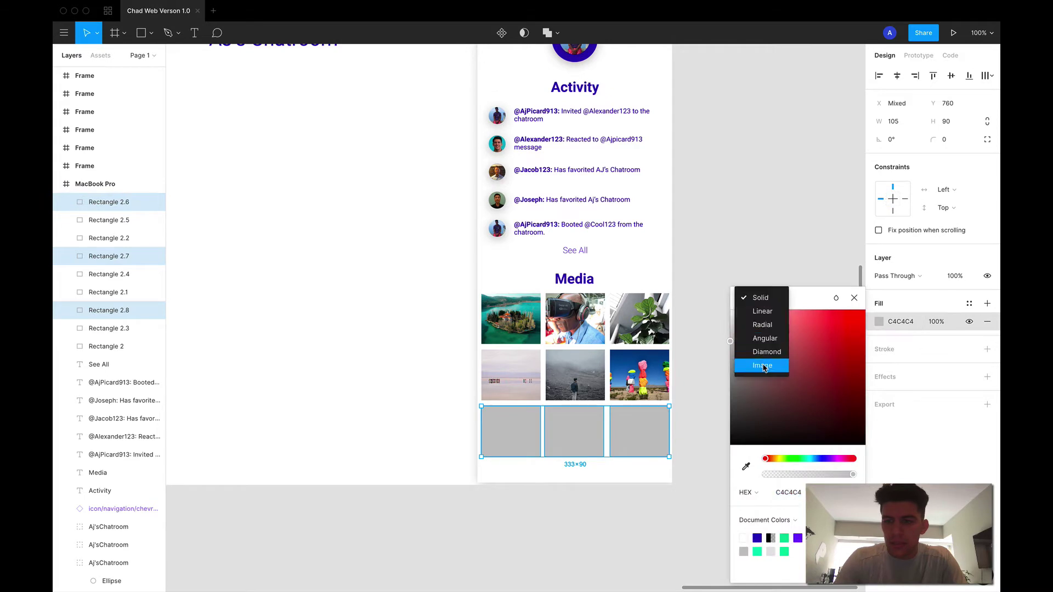
{"action": "left_click", "coordinate": [764, 366]}
{"action": "left_click", "coordinate": [702, 428]}
Step: Fill the bottom-right box with the parker-whitson pink-shirt portrait photo
{"action": "left_click", "coordinate": [665, 436]}
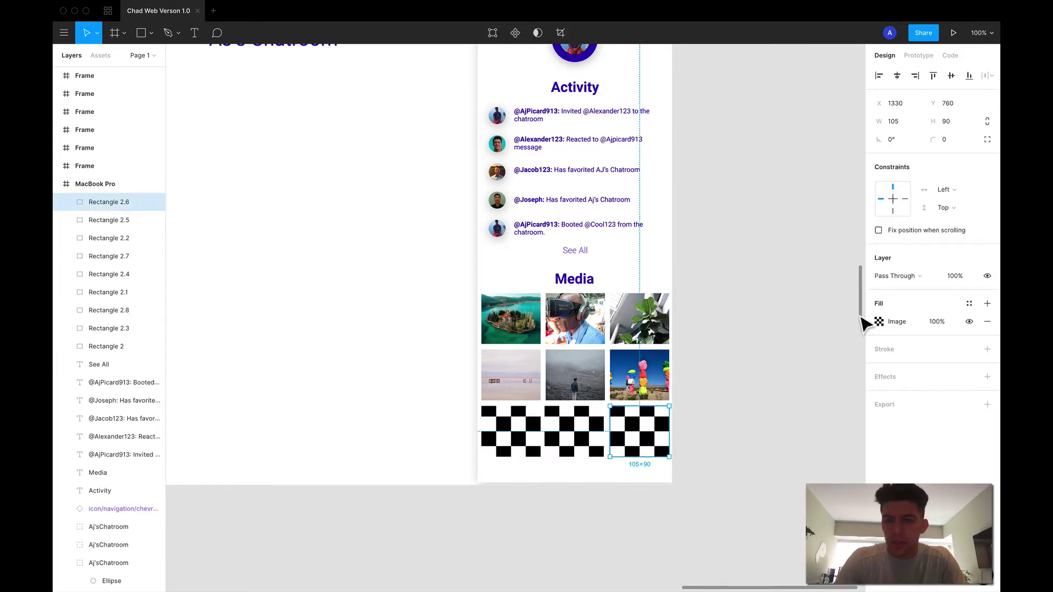
{"action": "left_click", "coordinate": [883, 322]}
{"action": "left_click", "coordinate": [798, 403]}
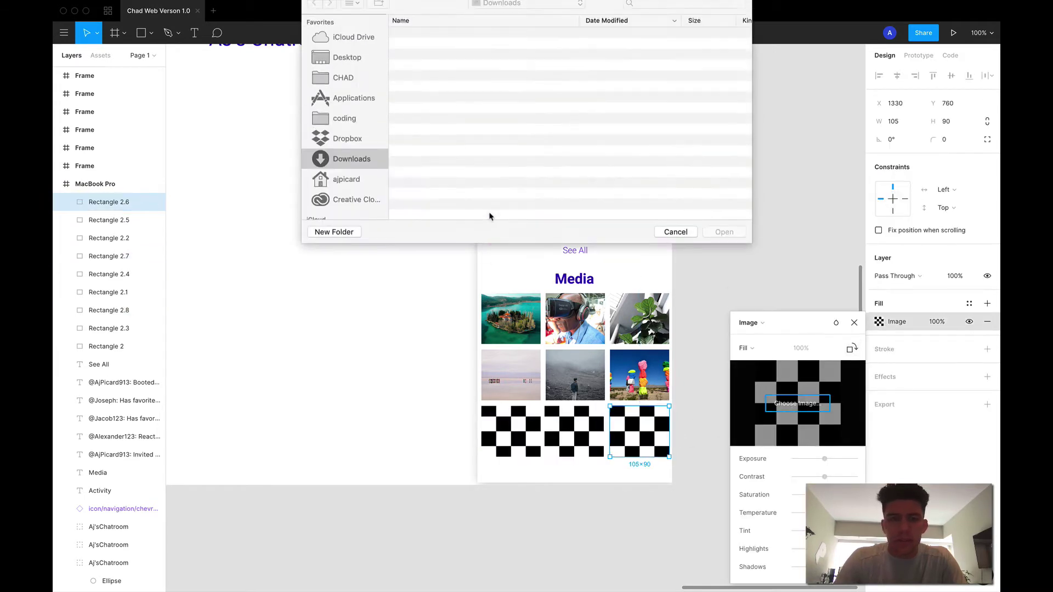
{"action": "left_click", "coordinate": [435, 111]}
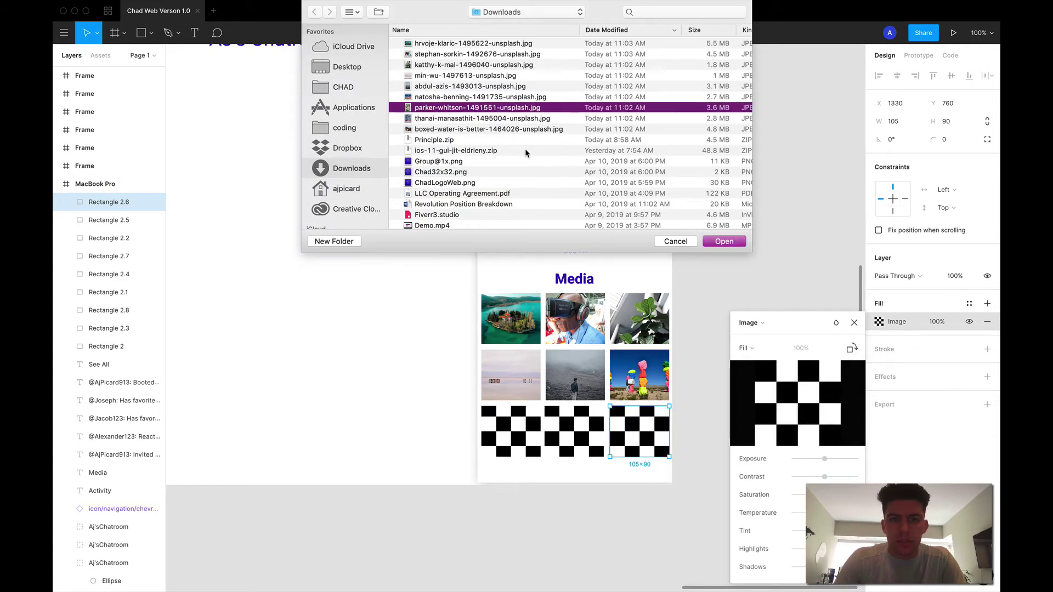
{"action": "left_click", "coordinate": [716, 242]}
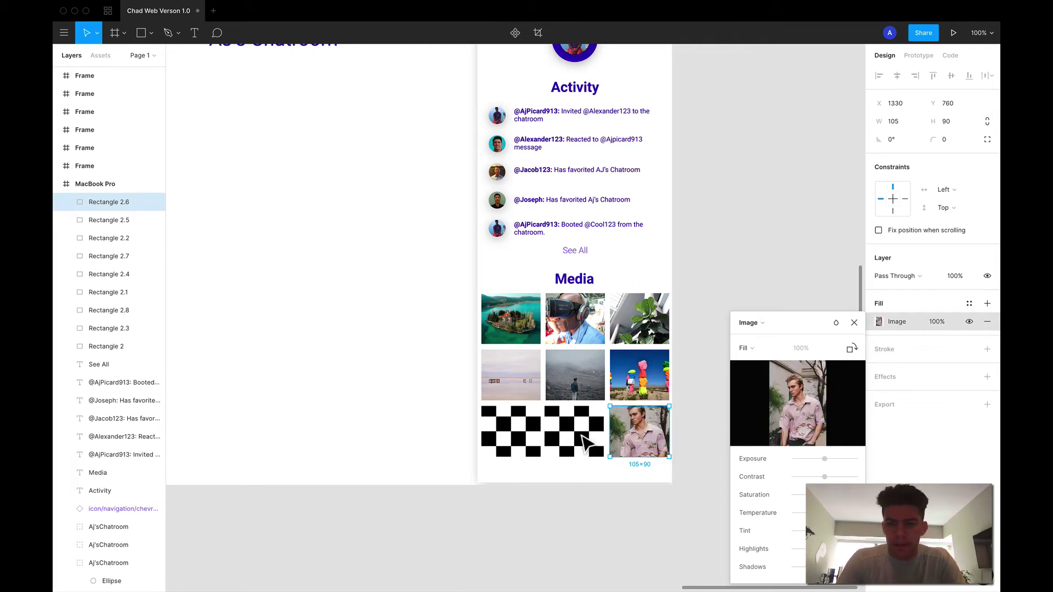
Step: Fill the bottom-middle box with the thanai-manasathit Tokyo tower blossom photo
{"action": "left_click", "coordinate": [584, 439]}
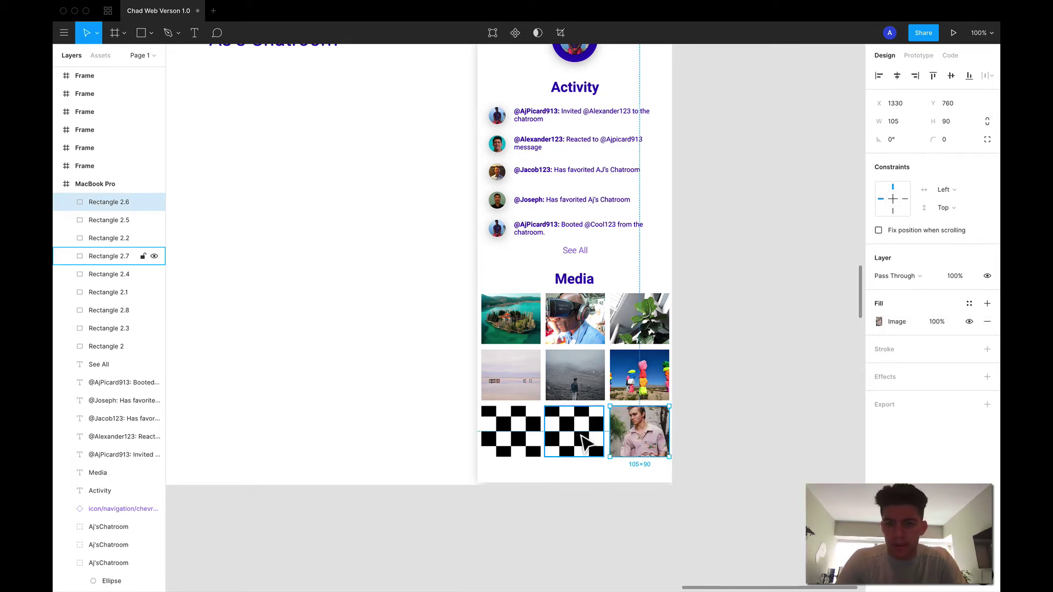
{"action": "left_click", "coordinate": [879, 322]}
{"action": "left_click", "coordinate": [805, 412]}
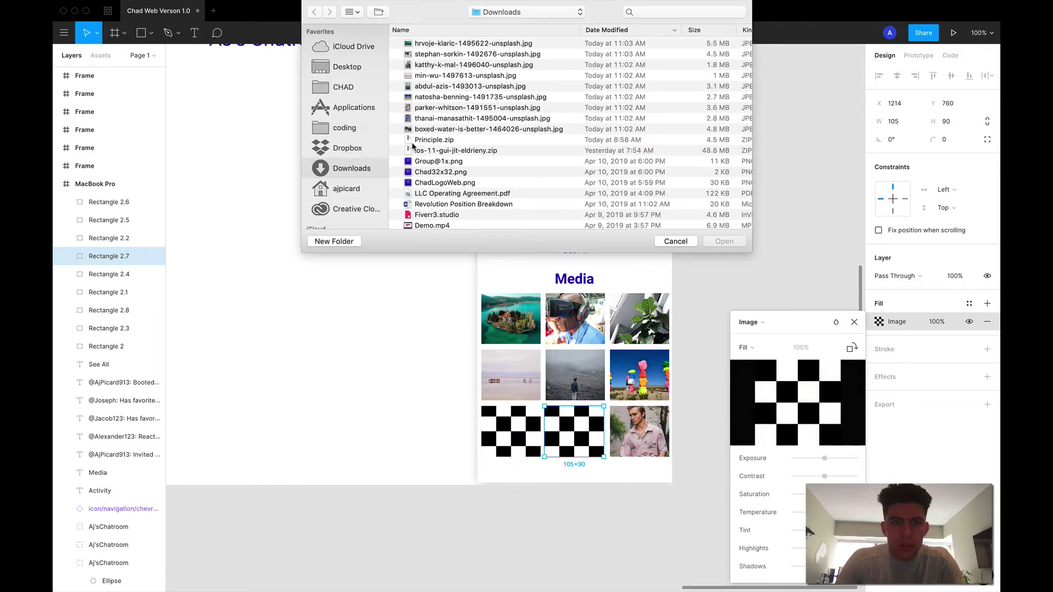
{"action": "double_click", "coordinate": [450, 121]}
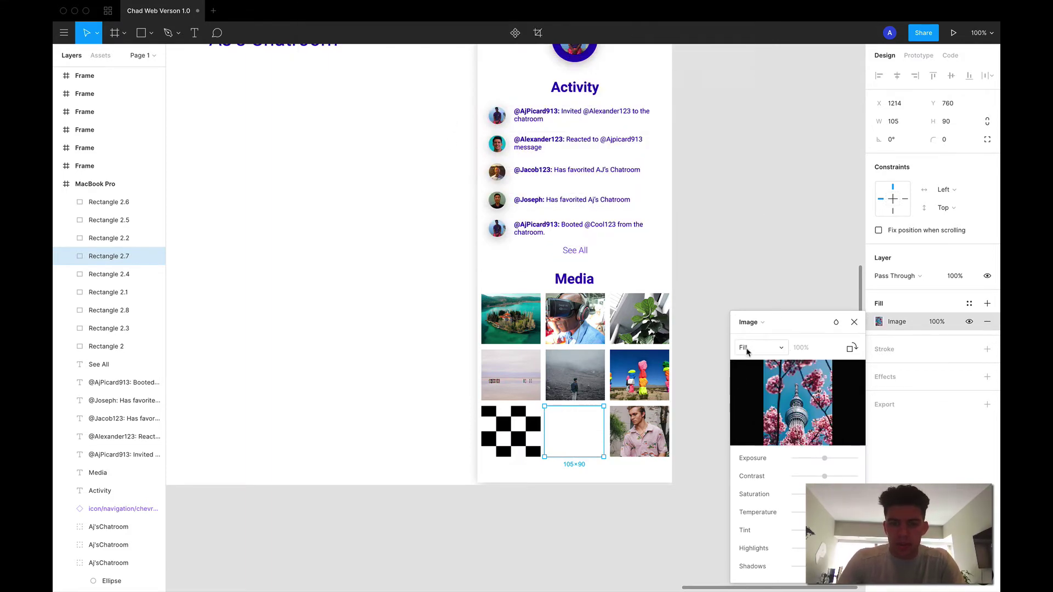
{"action": "left_click", "coordinate": [854, 322]}
Step: Fill the bottom-left box with the boxed-water-is-better festival photo
{"action": "left_click", "coordinate": [536, 435]}
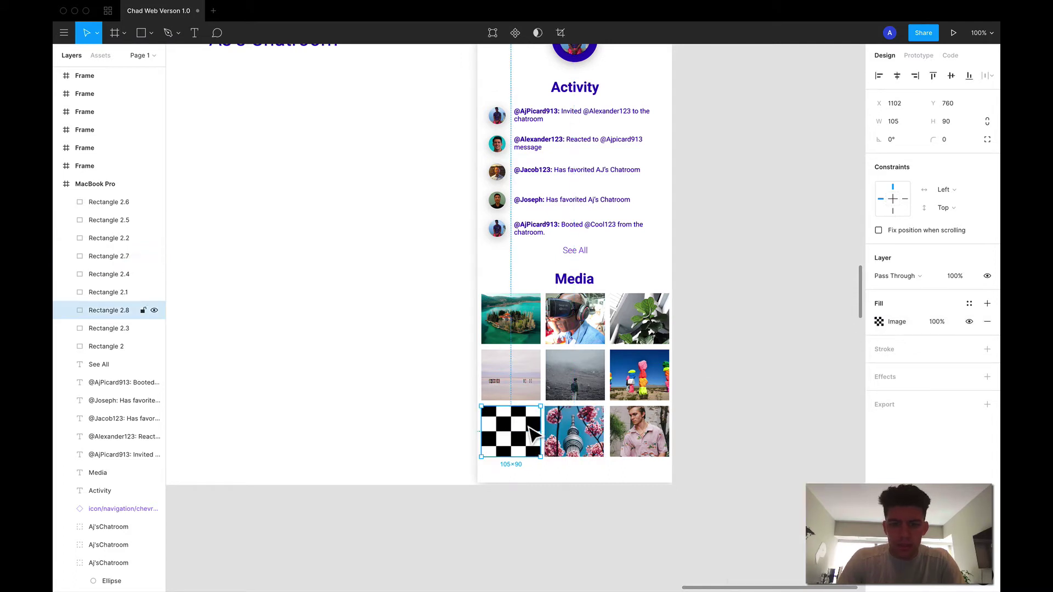
{"action": "left_click", "coordinate": [880, 322]}
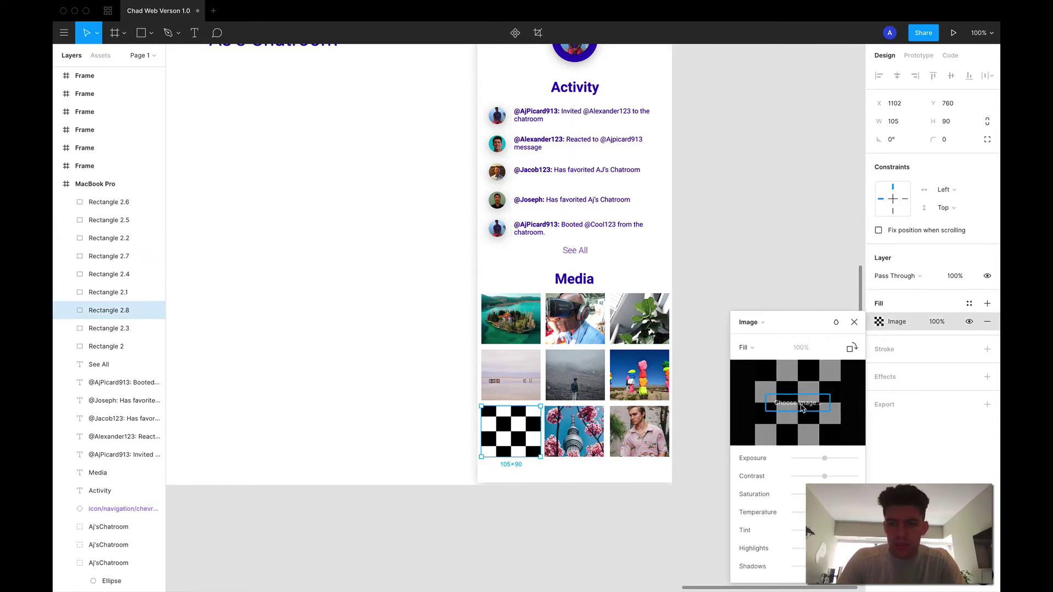
{"action": "left_click", "coordinate": [798, 405]}
{"action": "left_click", "coordinate": [443, 119]}
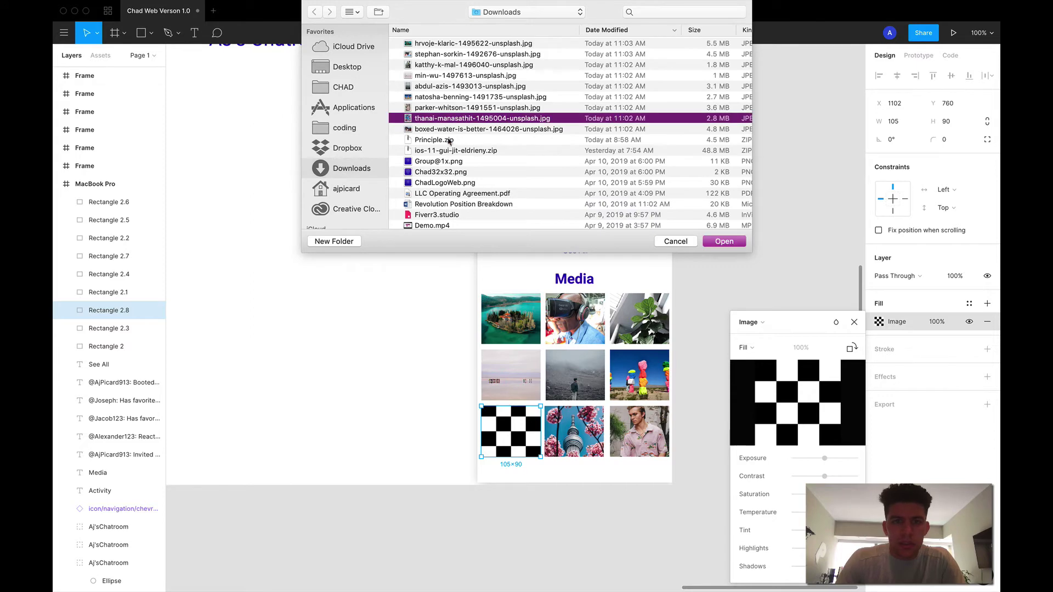
{"action": "left_click", "coordinate": [453, 130]}
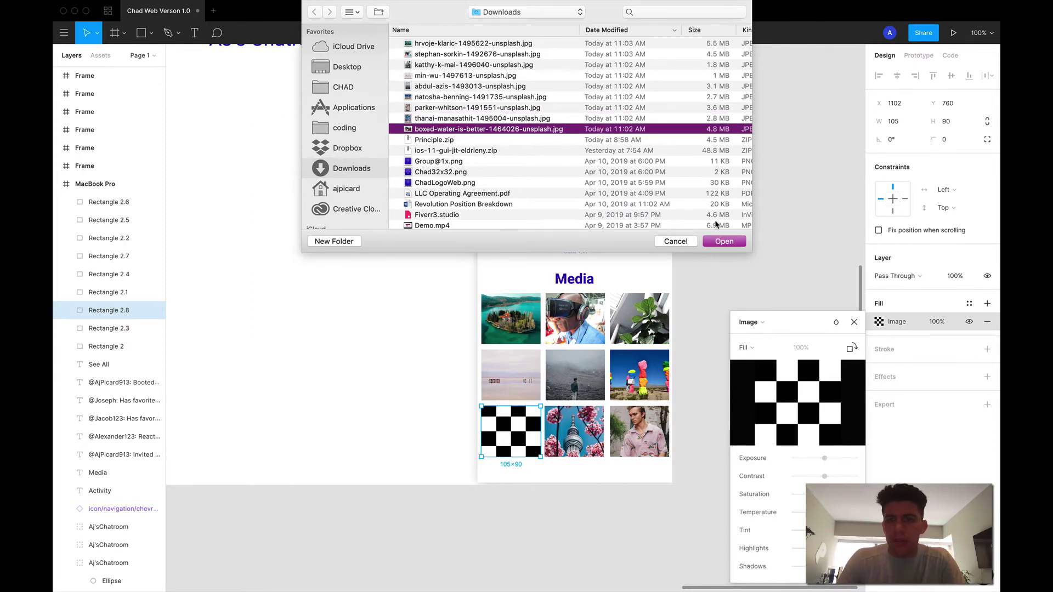
{"action": "left_click", "coordinate": [722, 242]}
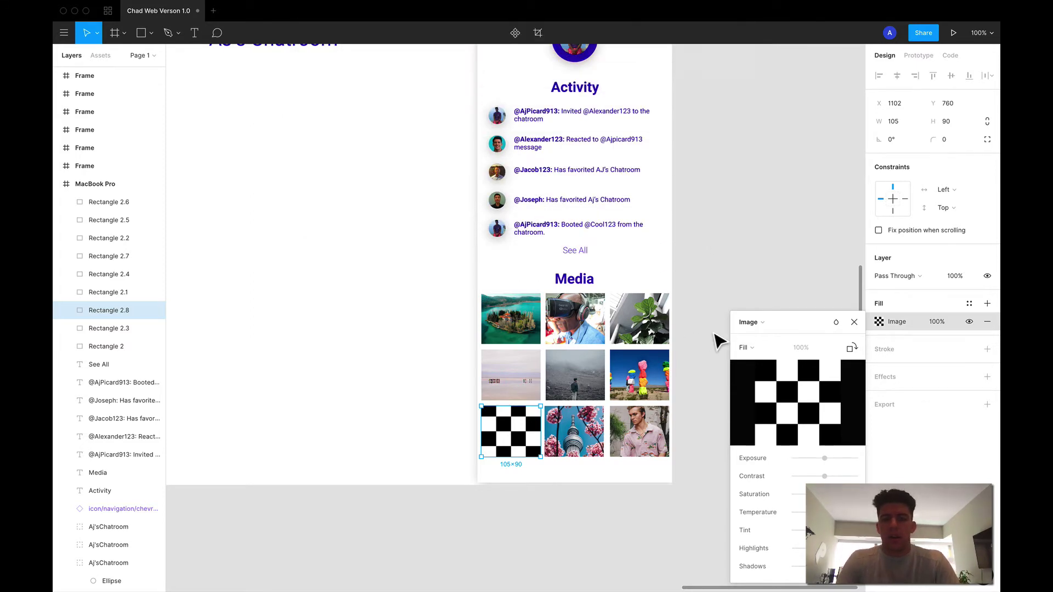
{"action": "left_click", "coordinate": [854, 322]}
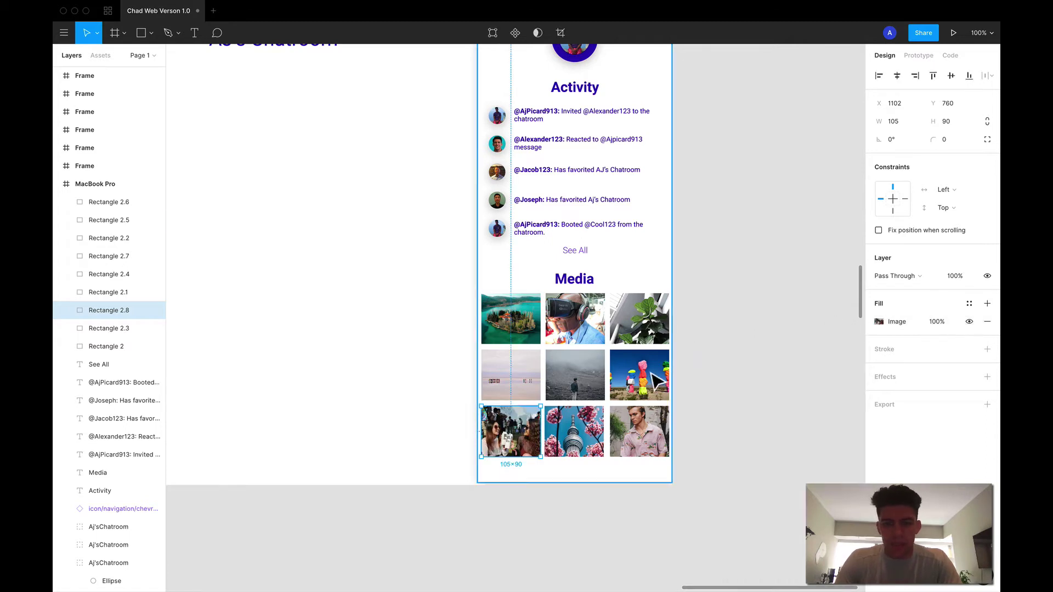
Step: Select all nine Media photos and set their corner radius to 10
{"action": "left_click", "coordinate": [748, 308]}
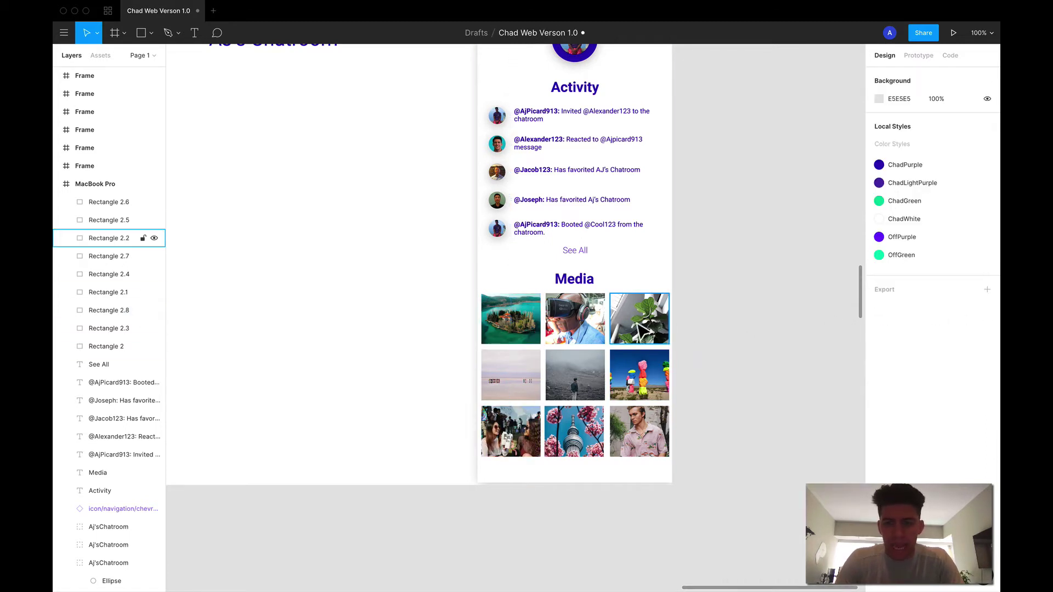
{"action": "left_click", "coordinate": [642, 330]}
{"action": "left_click", "coordinate": [584, 334], "text": "shift"}
{"action": "left_click", "coordinate": [516, 329], "text": "shift"}
{"action": "left_click", "coordinate": [513, 384], "text": "shift"}
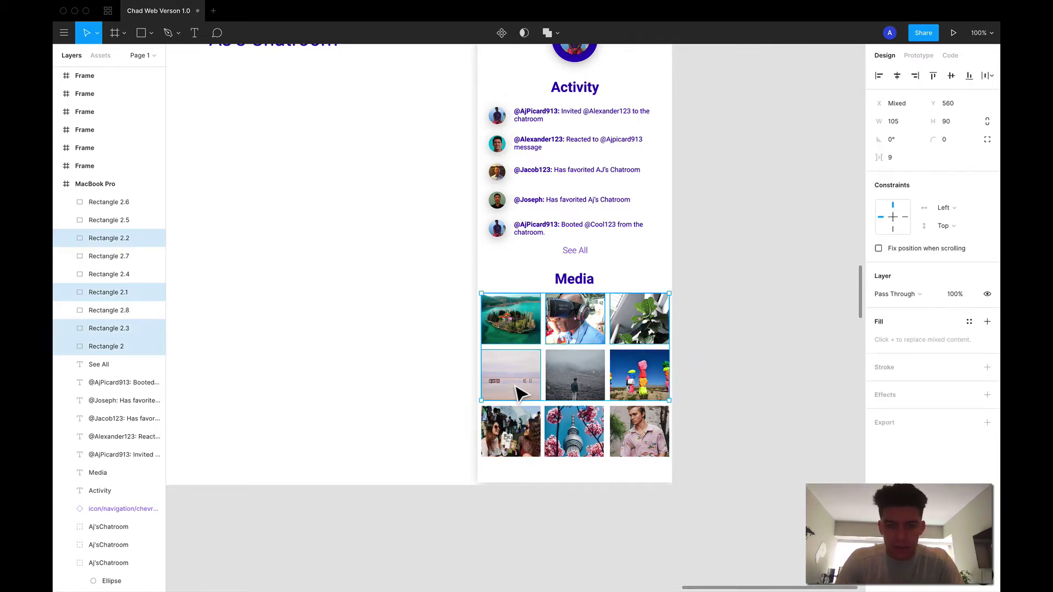
{"action": "left_click", "coordinate": [576, 387], "text": "shift"}
{"action": "left_click", "coordinate": [642, 387], "text": "shift"}
{"action": "left_click", "coordinate": [526, 444], "text": "shift"}
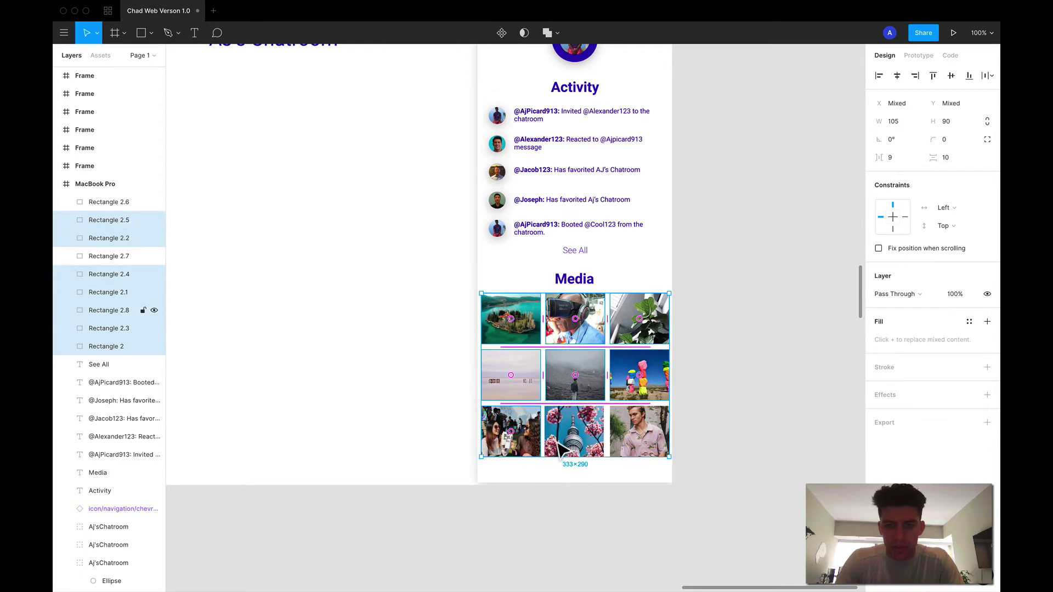
{"action": "left_click", "coordinate": [573, 439], "text": "shift"}
{"action": "left_click", "coordinate": [637, 449], "text": "shift"}
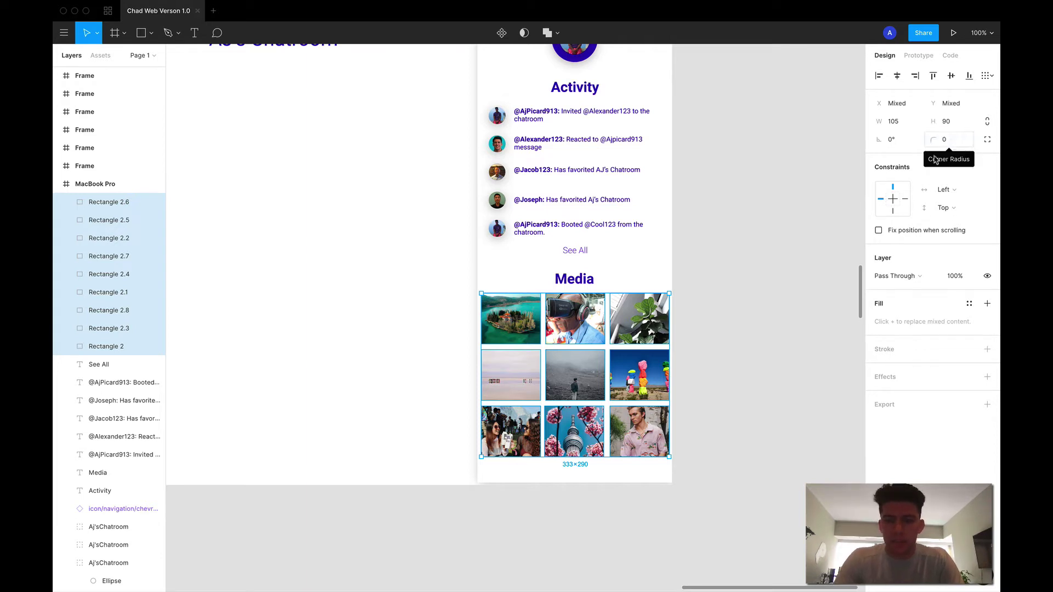
{"action": "type", "text": "10"}
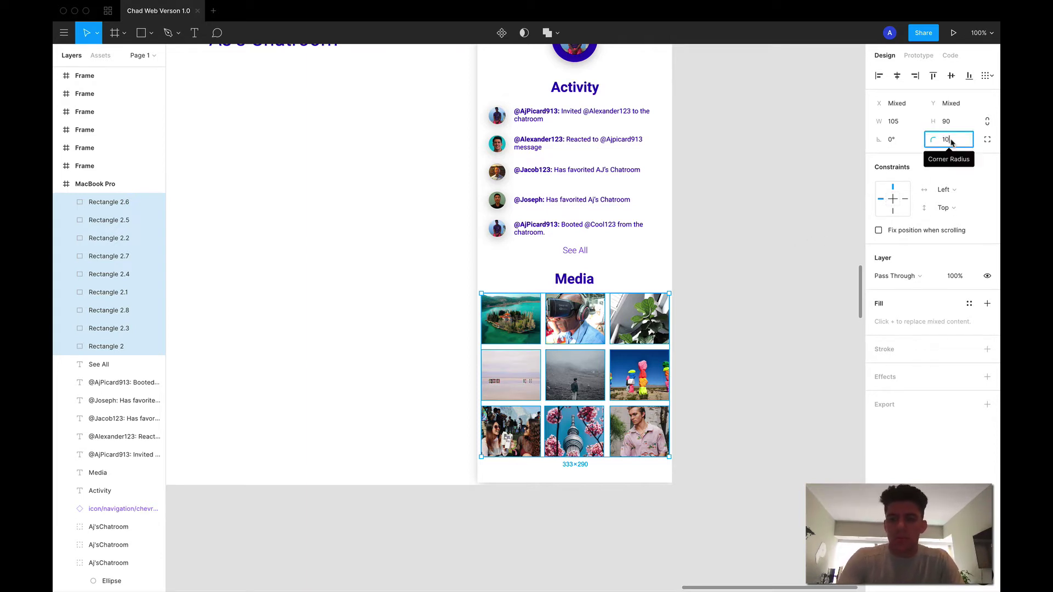
{"action": "key", "text": "Return"}
Step: Check the rounded tiles and review the plant photo's image fill settings
{"action": "left_click", "coordinate": [796, 235]}
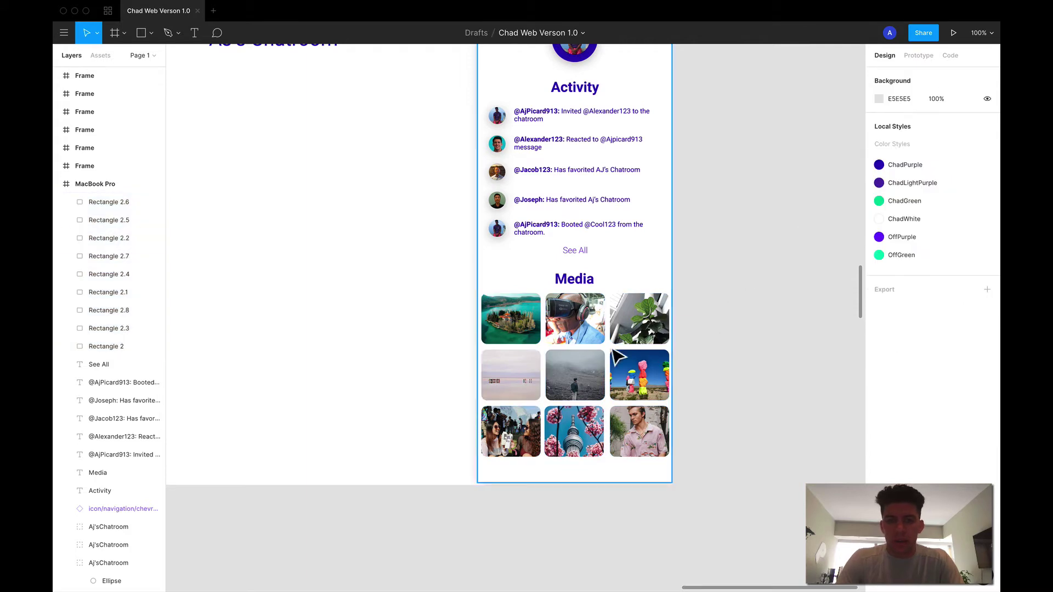
{"action": "left_click", "coordinate": [577, 342]}
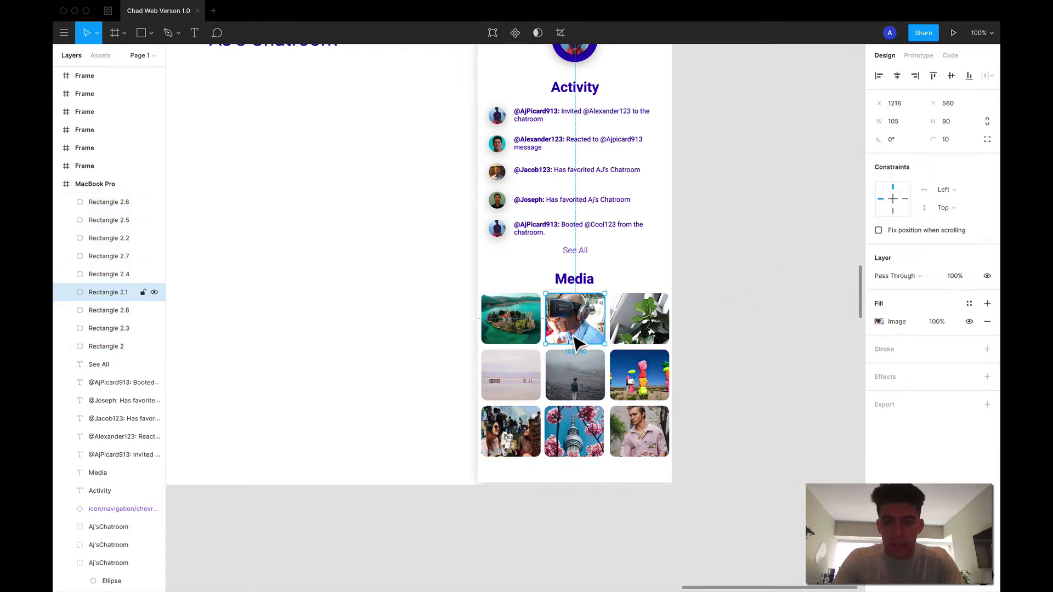
{"action": "double_click", "coordinate": [646, 328]}
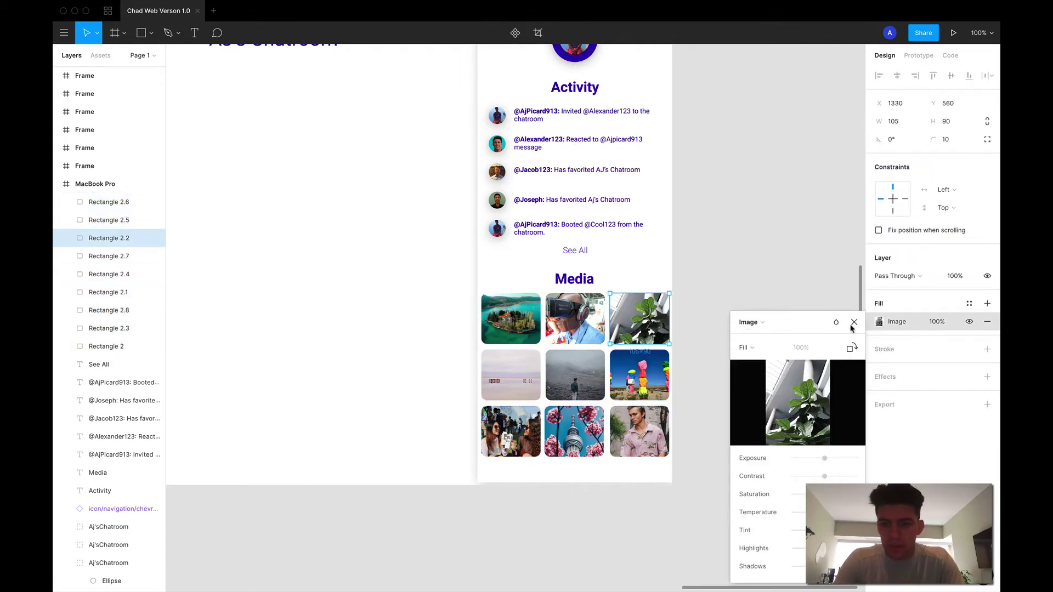
{"action": "left_click", "coordinate": [854, 323]}
Step: Select all nine Media grid photos together
{"action": "left_click", "coordinate": [700, 324]}
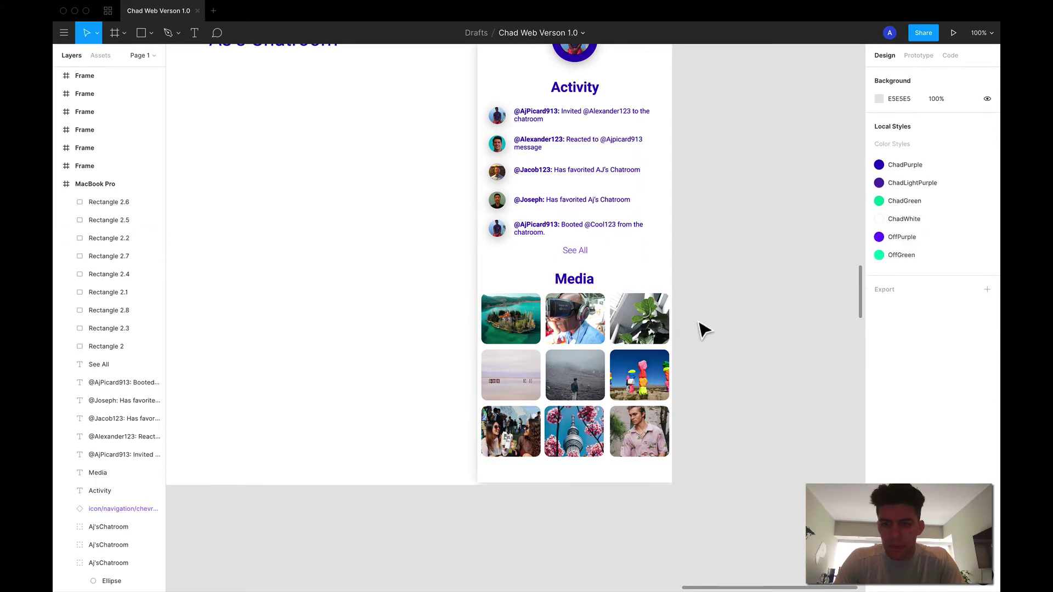
{"action": "left_click", "coordinate": [510, 318]}
{"action": "left_click", "coordinate": [575, 319], "text": "shift"}
{"action": "left_click", "coordinate": [639, 318], "text": "shift"}
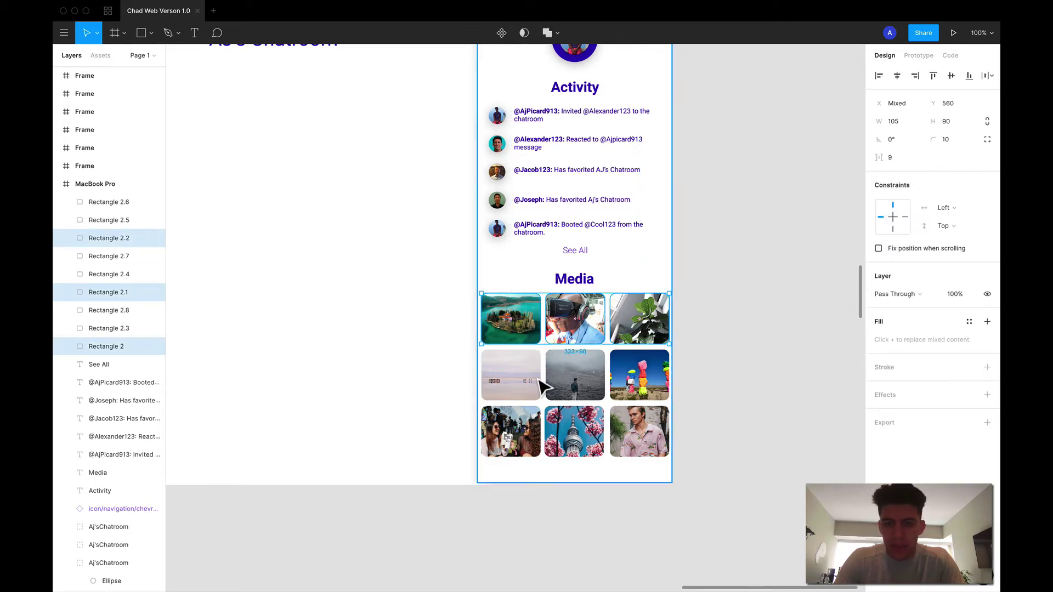
{"action": "left_click", "coordinate": [527, 381], "text": "shift"}
{"action": "left_click", "coordinate": [582, 384], "text": "shift"}
{"action": "left_click", "coordinate": [639, 384], "text": "shift"}
{"action": "left_click", "coordinate": [521, 444], "text": "shift"}
{"action": "left_click", "coordinate": [587, 447], "text": "shift"}
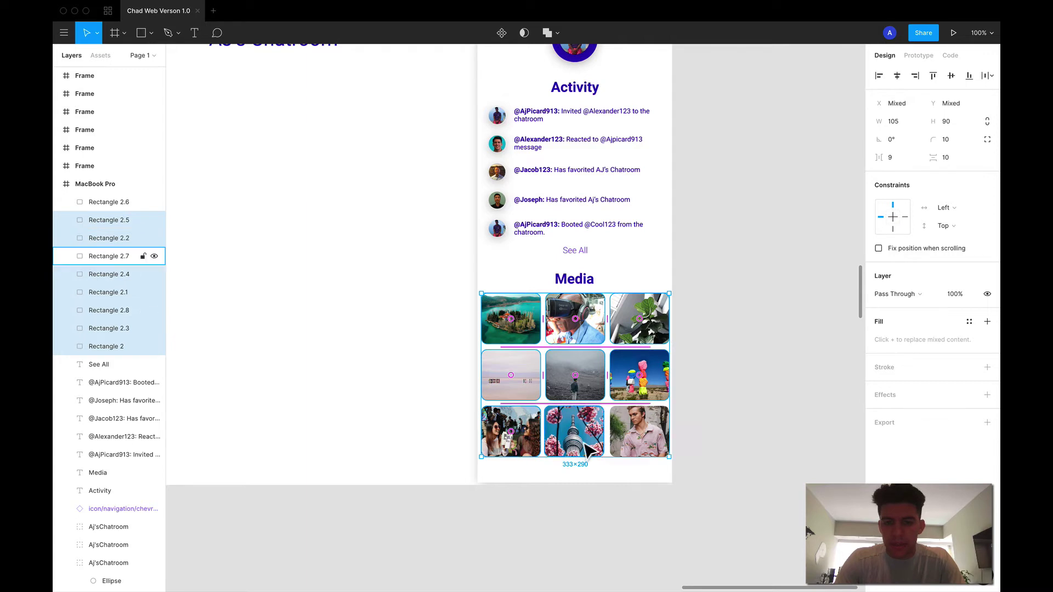
{"action": "left_click", "coordinate": [639, 433], "text": "shift"}
Step: Add a Drop Shadow effect to the photos with blur set to 10
{"action": "left_click", "coordinate": [885, 378]}
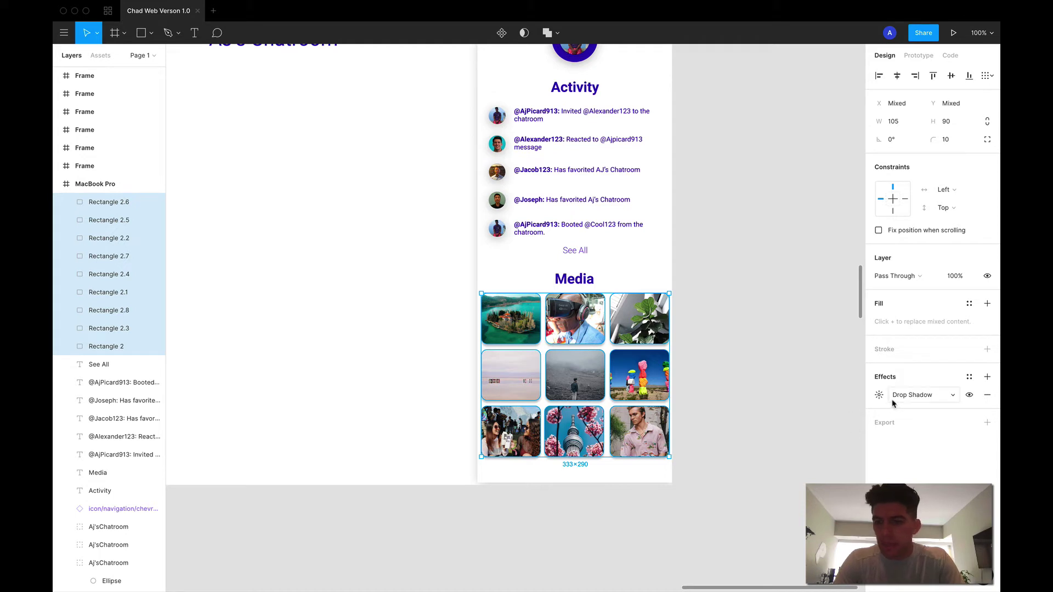
{"action": "left_click", "coordinate": [884, 400]}
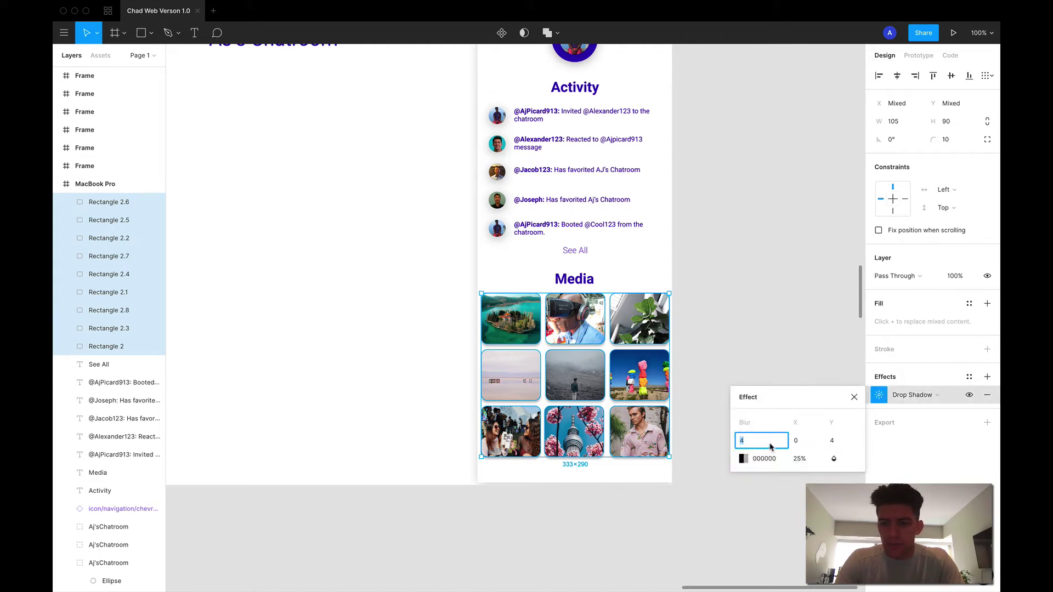
{"action": "type", "text": "1"}
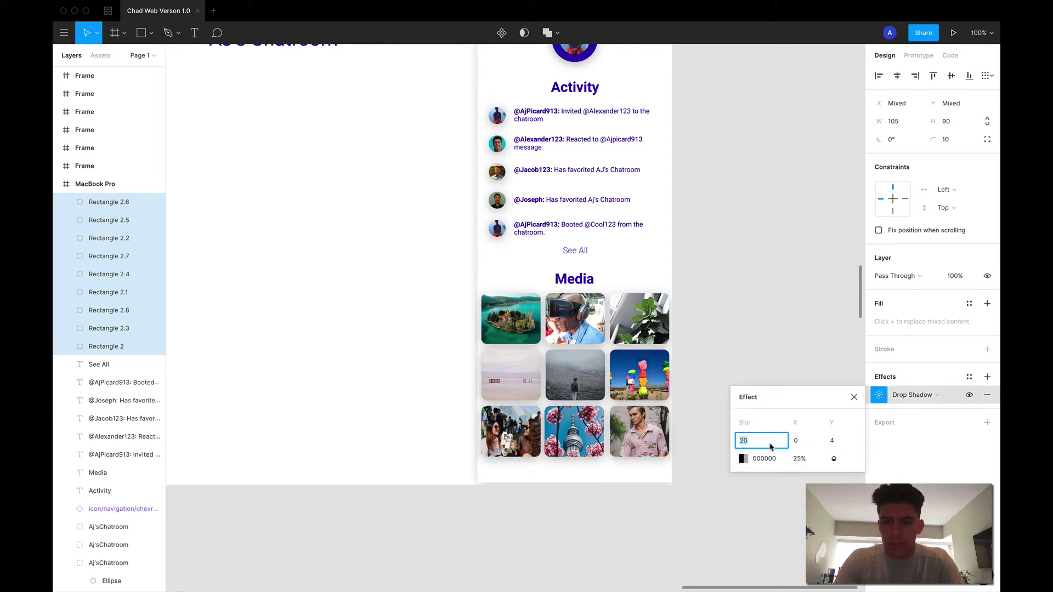
{"action": "type", "text": "0"}
{"action": "key", "text": "Return"}
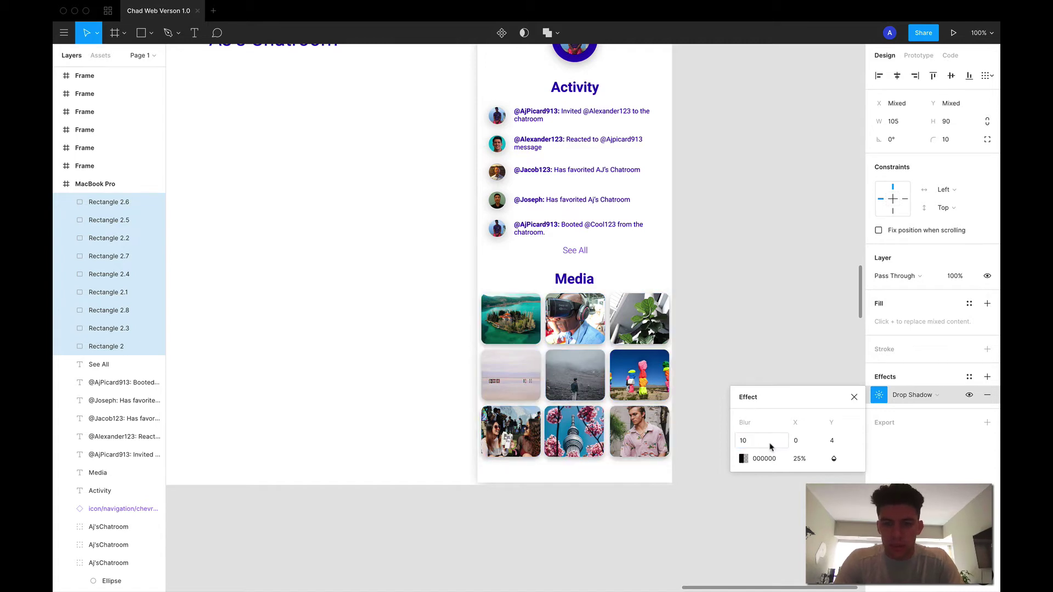
{"action": "left_click", "coordinate": [805, 316]}
{"action": "scroll", "coordinate": [665, 282], "scroll_direction": "down", "scroll_amount": 2}
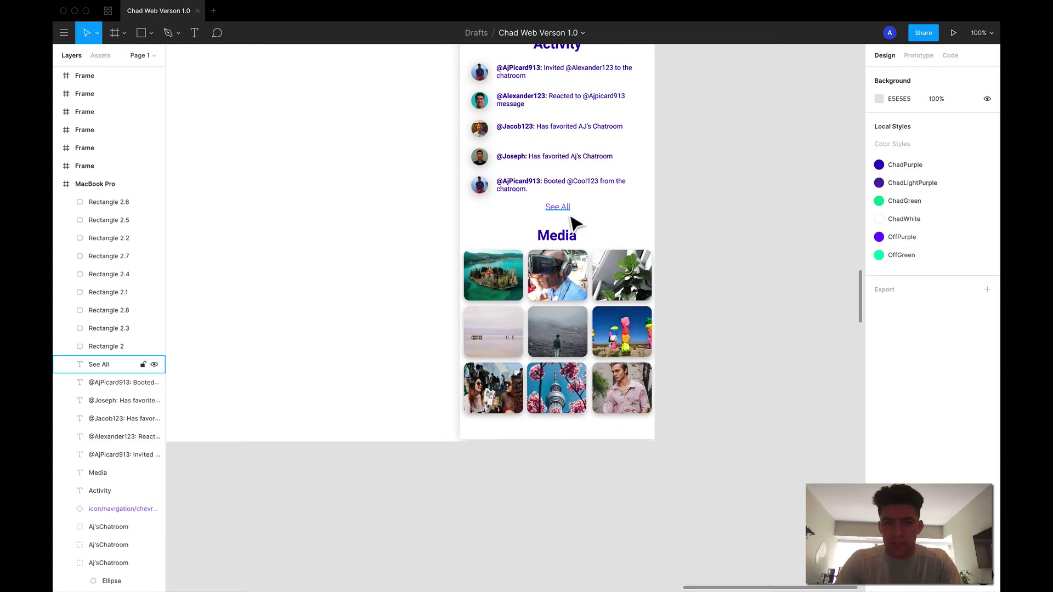
Step: Nudge the Media heading up and copy the See All link below the Media grid
{"action": "left_click", "coordinate": [564, 235]}
{"action": "key", "text": "alt"}
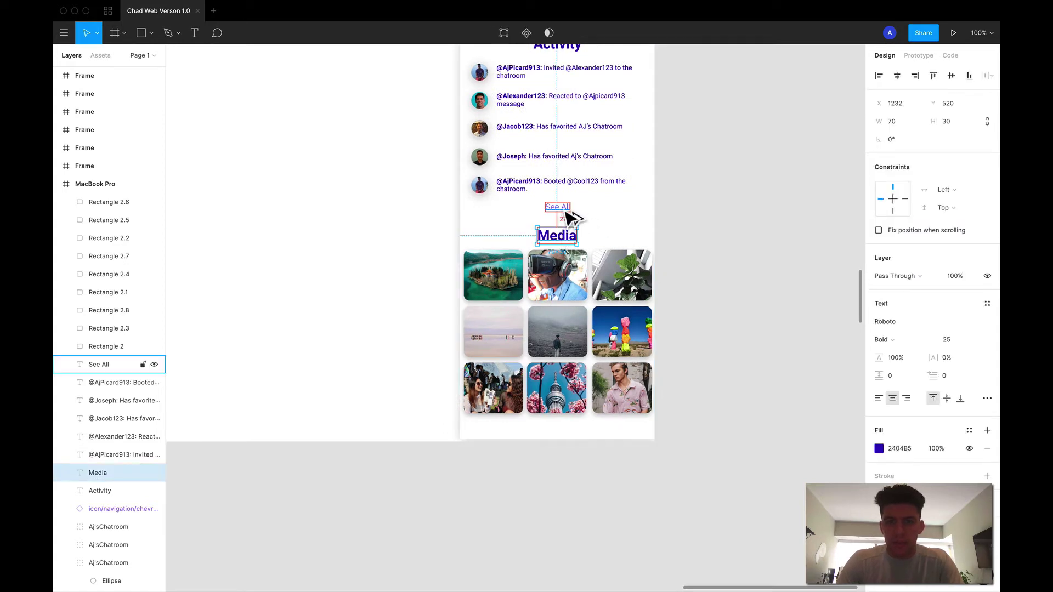
{"action": "key", "text": "Up"}
{"action": "key", "text": "Up"}
{"action": "key", "text": "Up"}
{"action": "key", "text": "Up"}
{"action": "key", "text": "Up"}
{"action": "key", "text": "Up"}
{"action": "key", "text": "Up"}
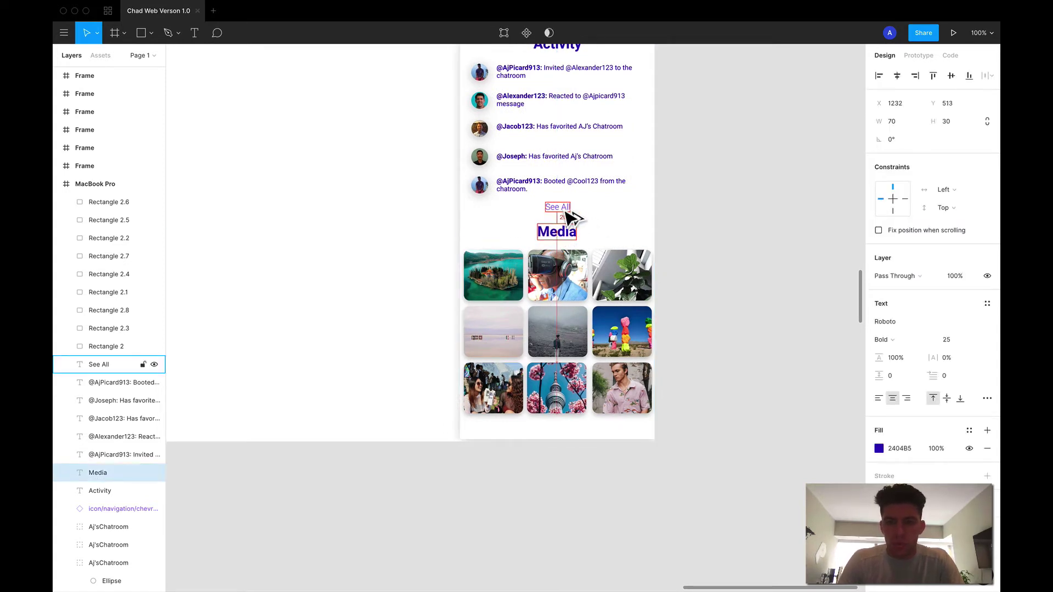
{"action": "left_click", "coordinate": [567, 210]}
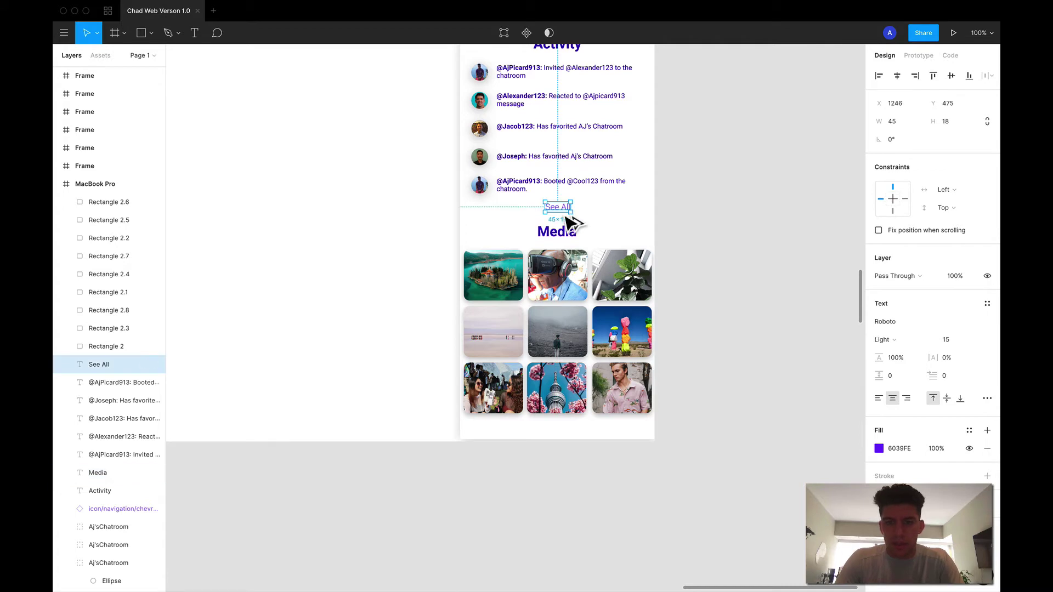
{"action": "left_click_drag", "start_coordinate": [568, 214], "coordinate": [567, 435]}
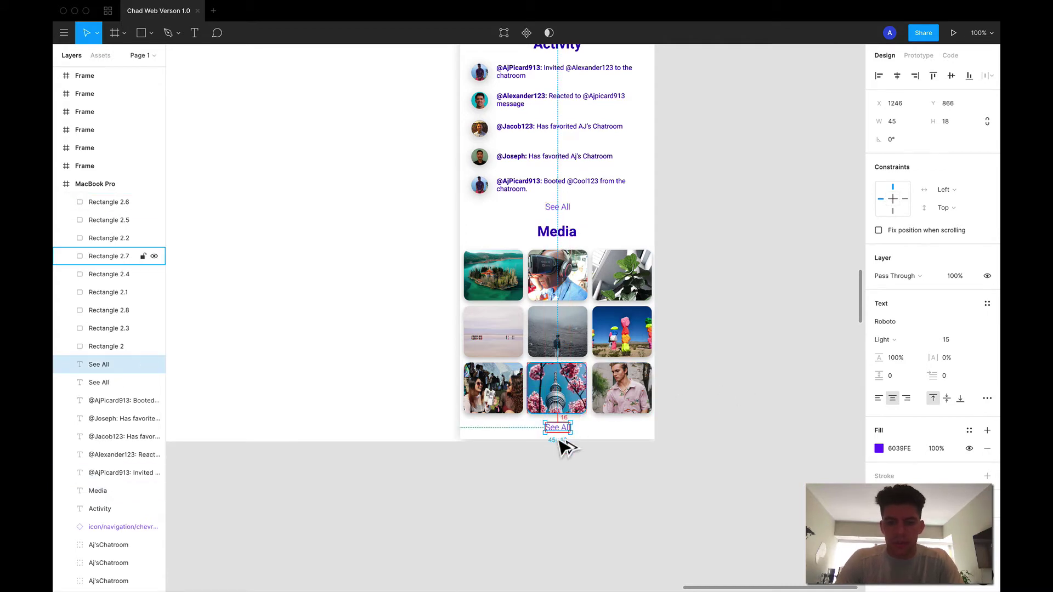
{"action": "left_click", "coordinate": [570, 208]}
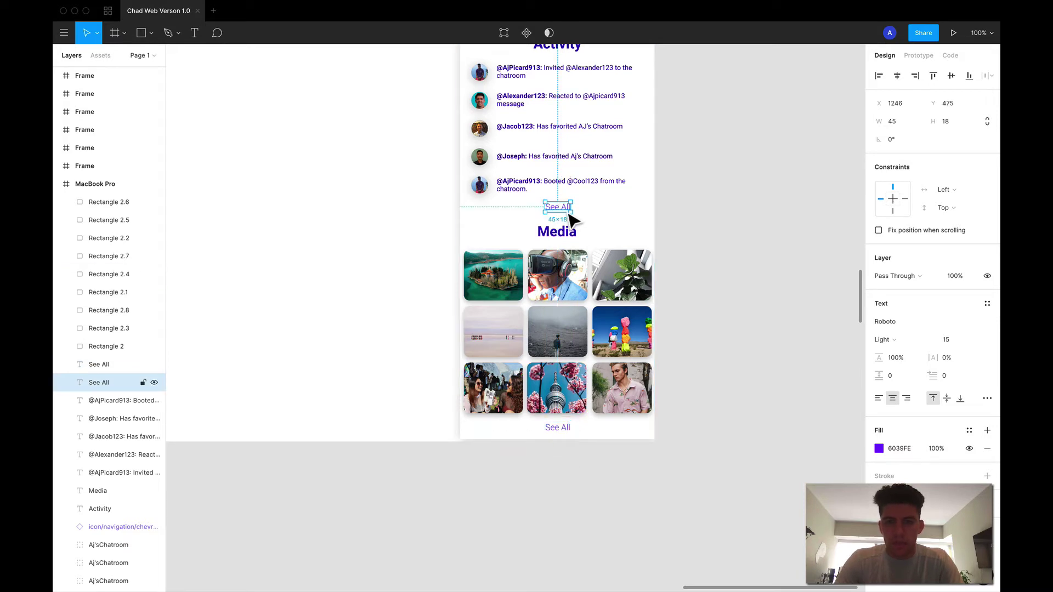
{"action": "left_click", "coordinate": [566, 428]}
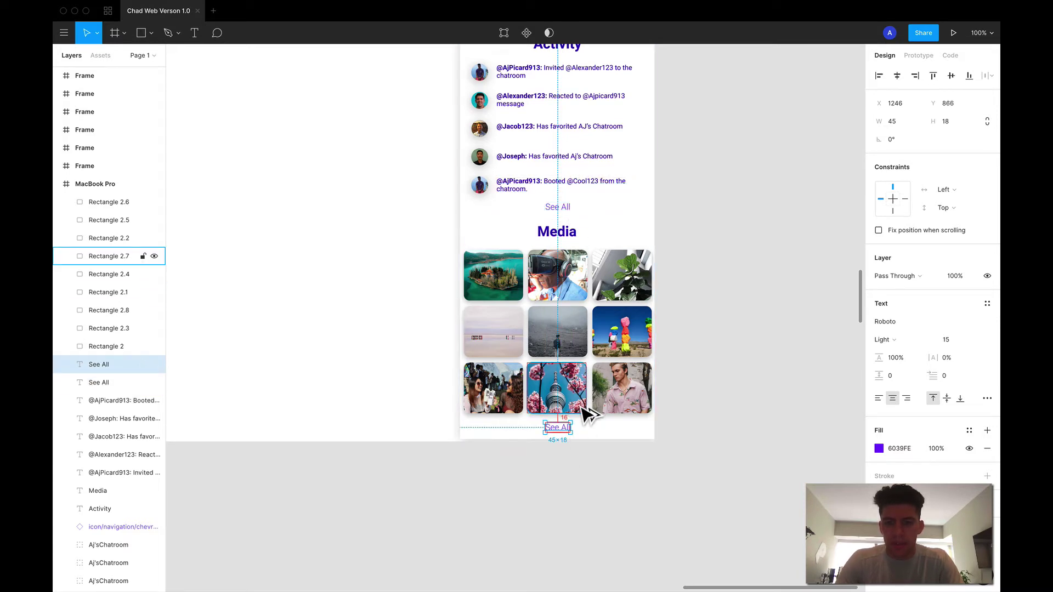
{"action": "key", "text": "Up"}
Step: Set the See All link under Activity to 12 px Bold
{"action": "scroll", "coordinate": [695, 425], "scroll_direction": "up", "scroll_amount": 4}
{"action": "scroll", "coordinate": [695, 425], "scroll_direction": "left", "scroll_amount": 2}
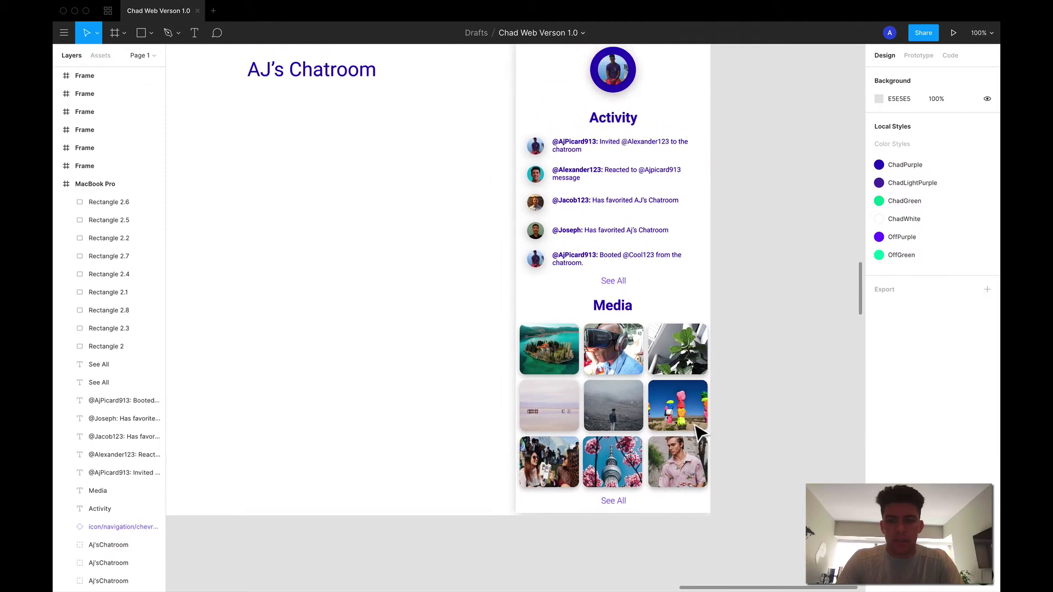
{"action": "scroll", "coordinate": [695, 425], "scroll_direction": "right", "scroll_amount": 1}
{"action": "scroll", "coordinate": [695, 425], "scroll_direction": "down", "scroll_amount": 2}
{"action": "scroll", "coordinate": [701, 433], "scroll_direction": "right", "scroll_amount": 1}
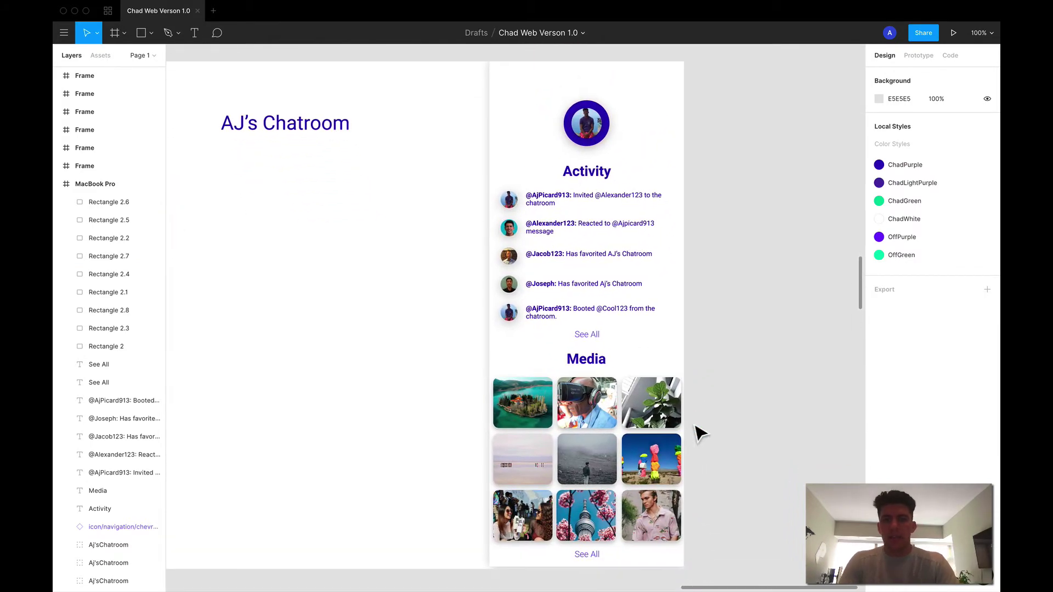
{"action": "left_click", "coordinate": [642, 420]}
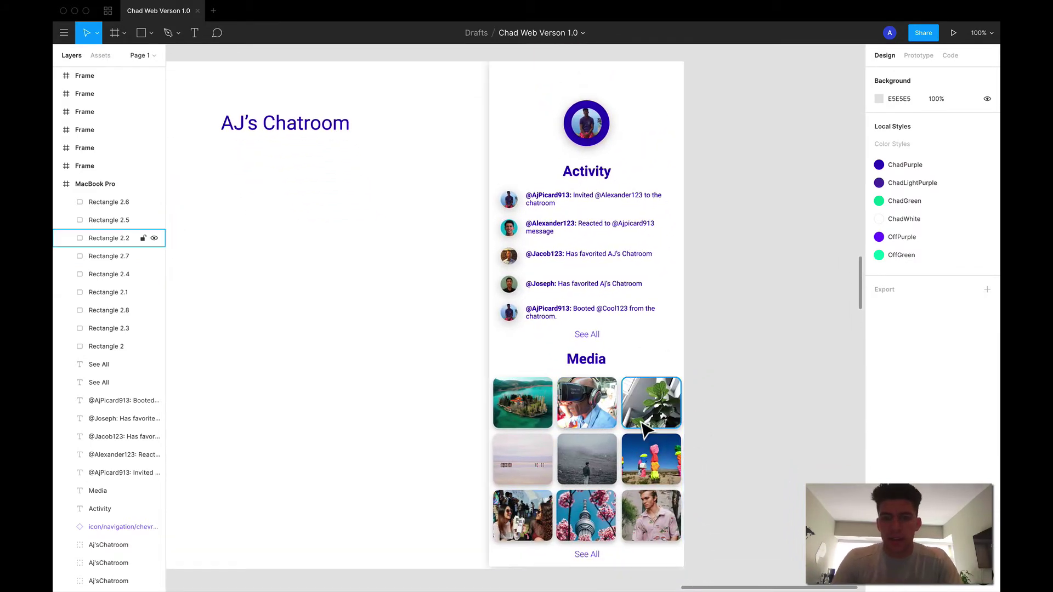
{"action": "left_click", "coordinate": [597, 336]}
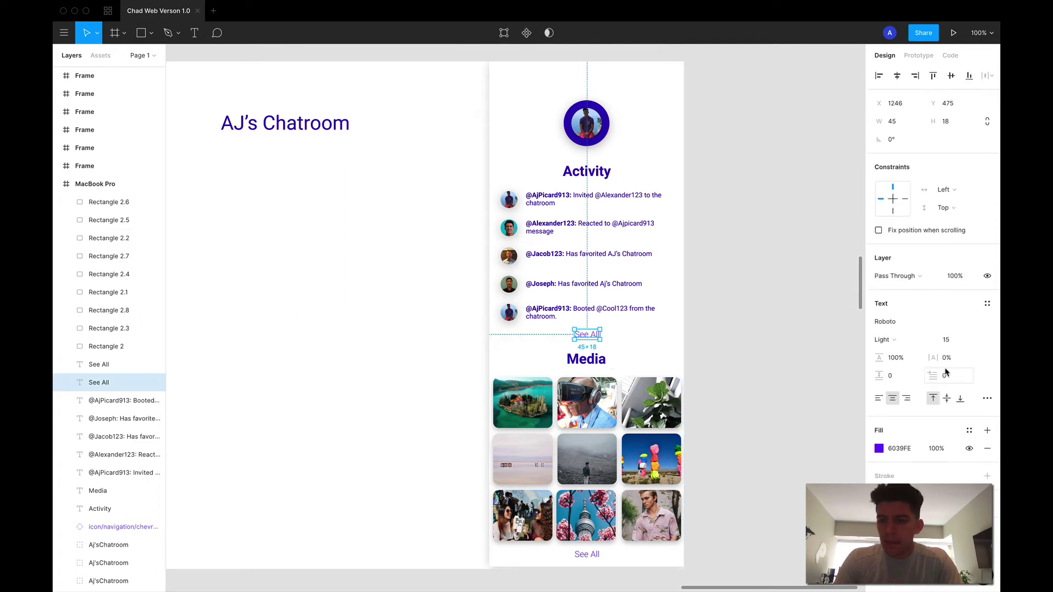
{"action": "key", "text": "Return"}
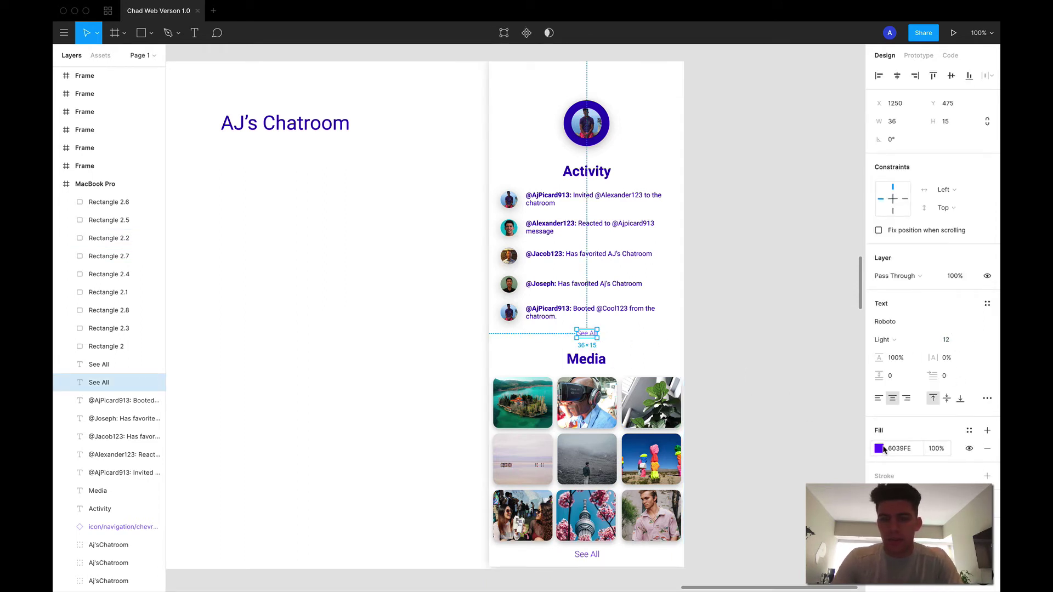
{"action": "left_click", "coordinate": [904, 340]}
{"action": "left_click", "coordinate": [903, 394]}
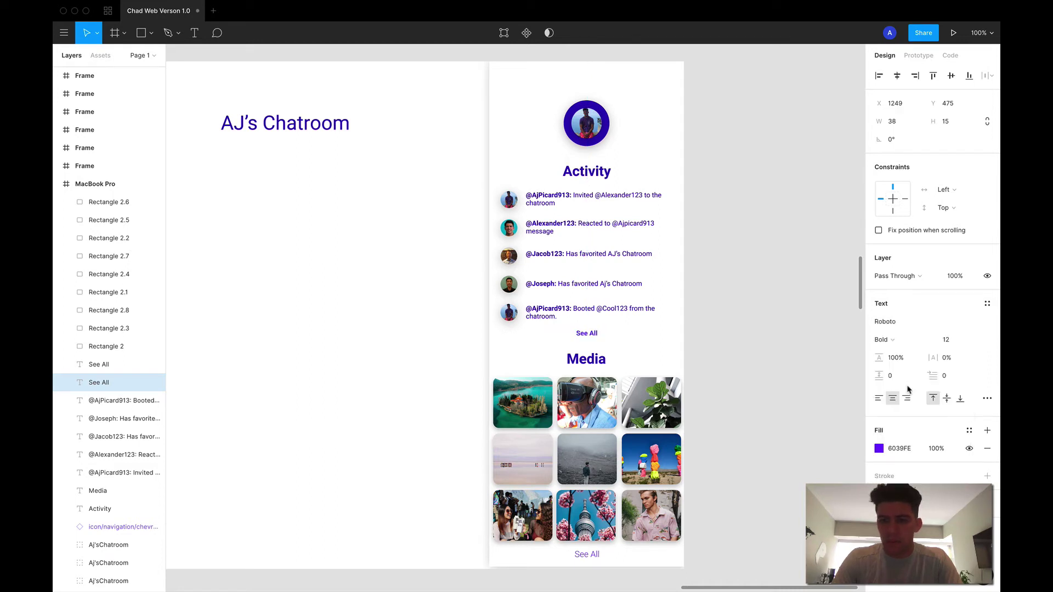
{"action": "left_click", "coordinate": [817, 393]}
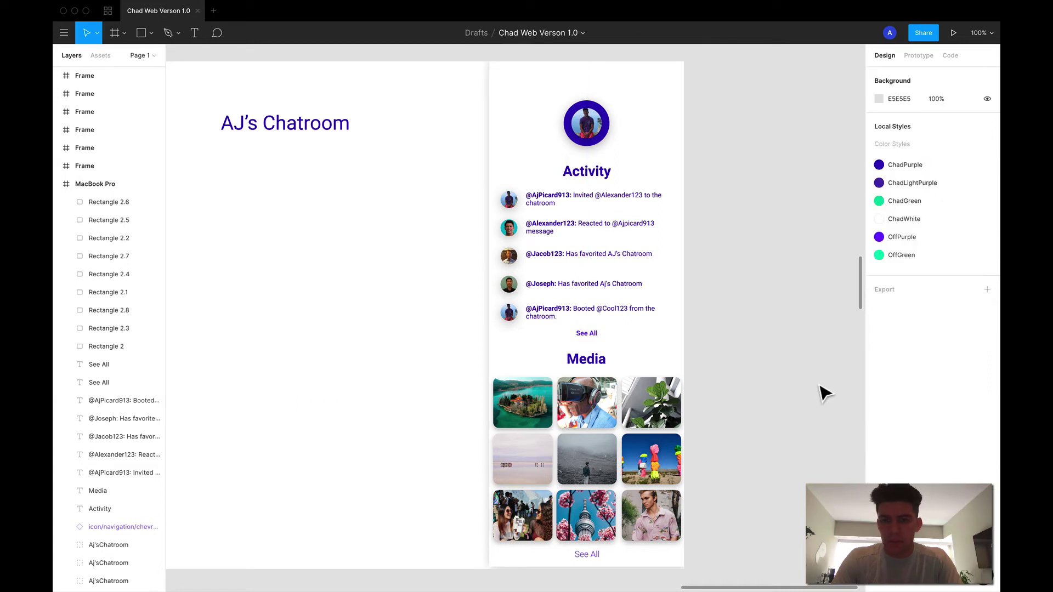
{"action": "left_click", "coordinate": [596, 339]}
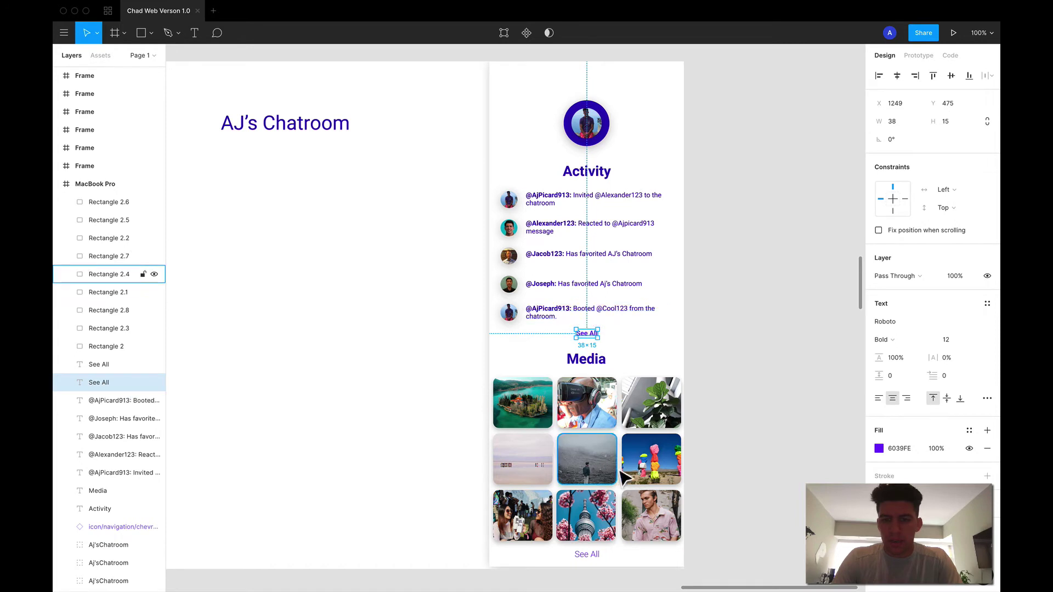
Step: Make the See All link below the Media grid Bold as well
{"action": "left_click", "coordinate": [600, 560]}
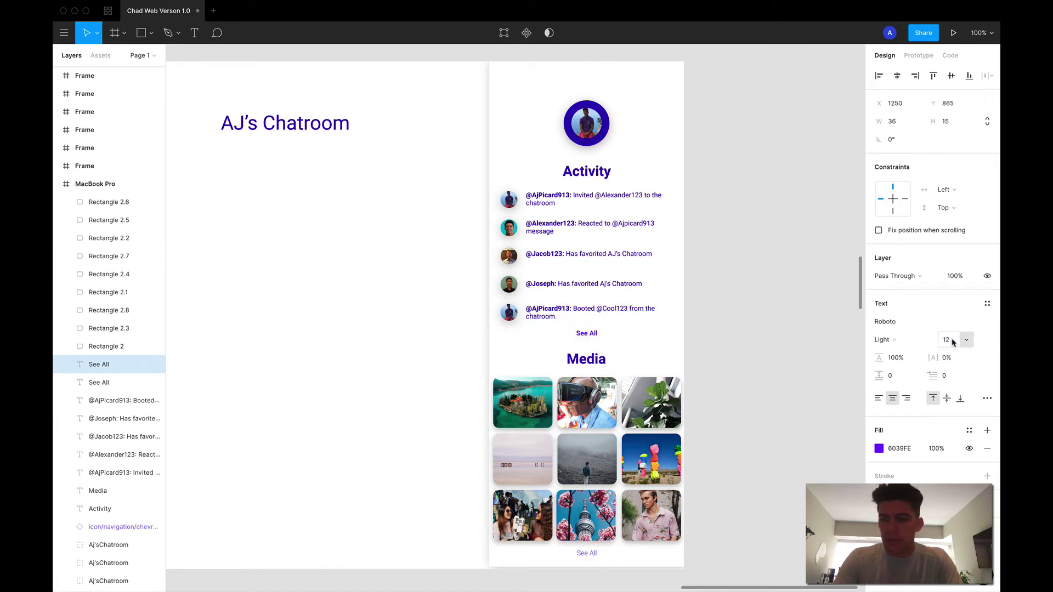
{"action": "left_click", "coordinate": [889, 341]}
{"action": "left_click", "coordinate": [905, 381]}
{"action": "left_click", "coordinate": [792, 373]}
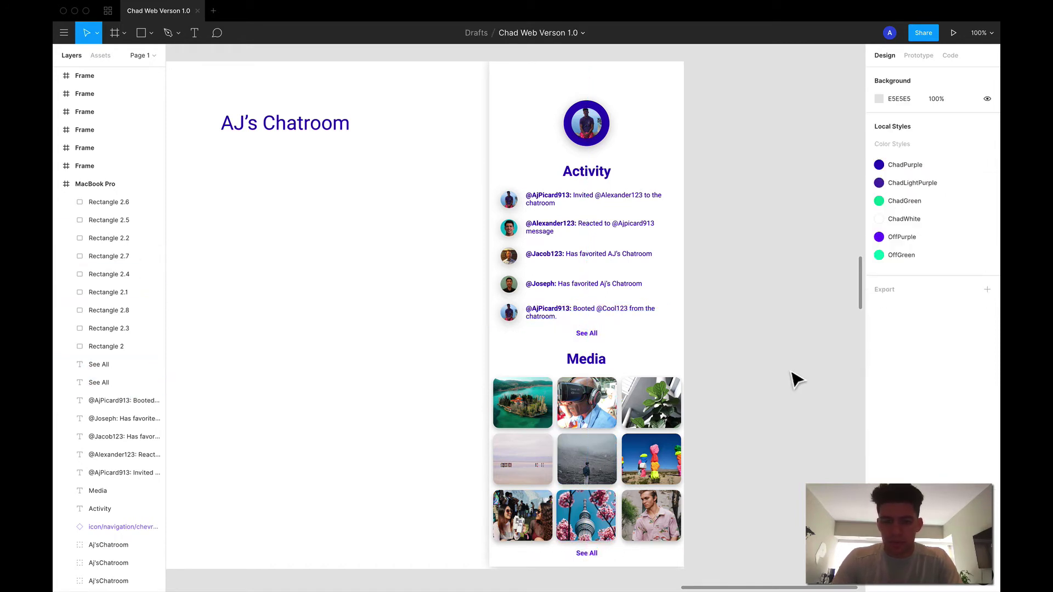
{"action": "scroll", "coordinate": [742, 386], "scroll_direction": "left", "scroll_amount": 3}
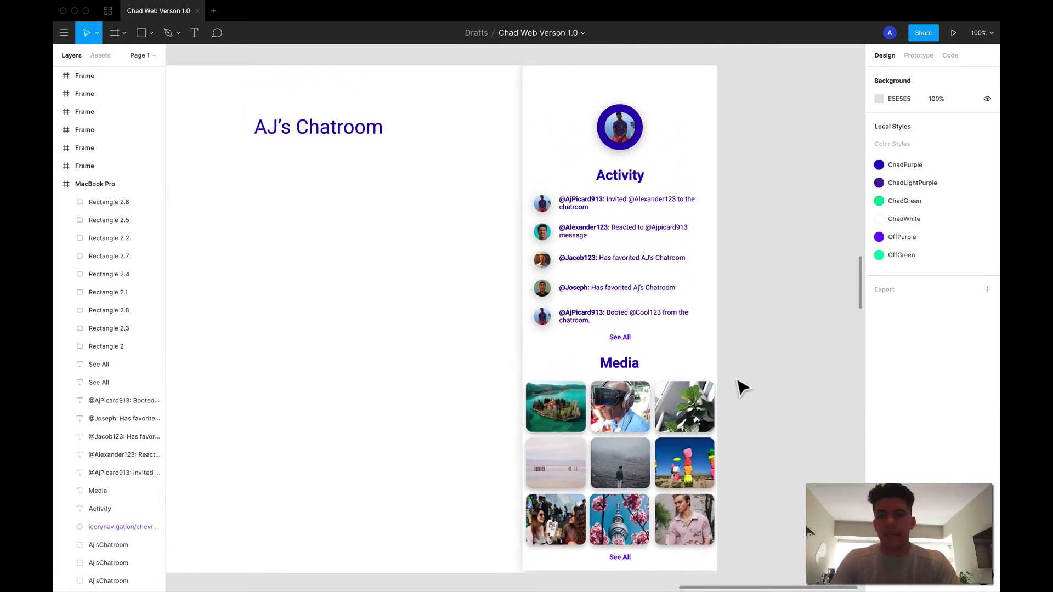
{"action": "scroll", "coordinate": [742, 387], "scroll_direction": "left", "scroll_amount": 10}
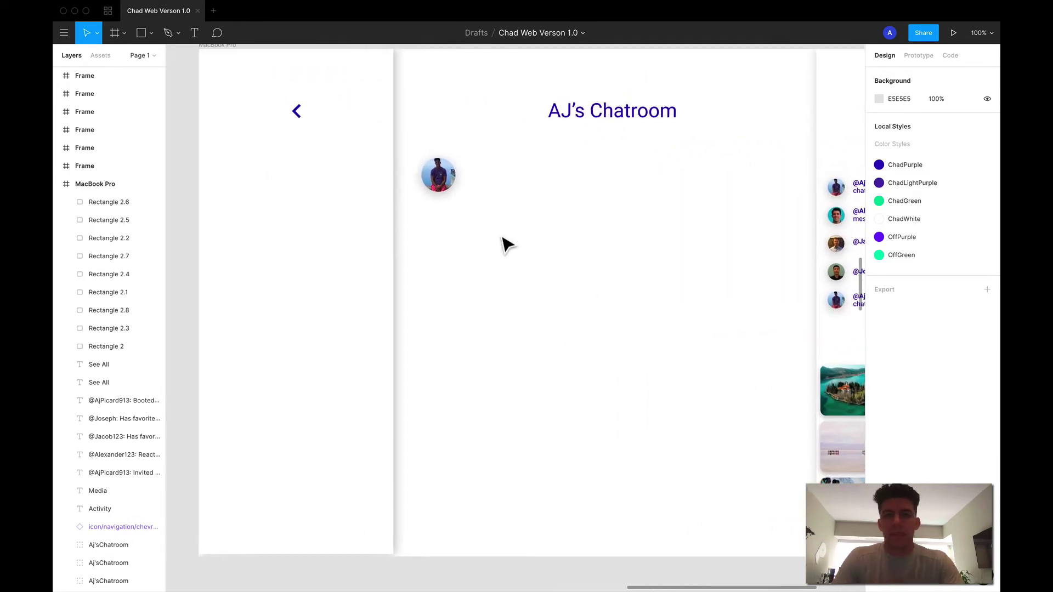
Step: Lower the avatar and copy it downward at 20 px spacing into a column of eight
{"action": "left_click", "coordinate": [455, 181]}
{"action": "left_click_drag", "start_coordinate": [446, 179], "coordinate": [448, 236]}
{"action": "scroll", "coordinate": [496, 243], "scroll_direction": "right", "scroll_amount": 1}
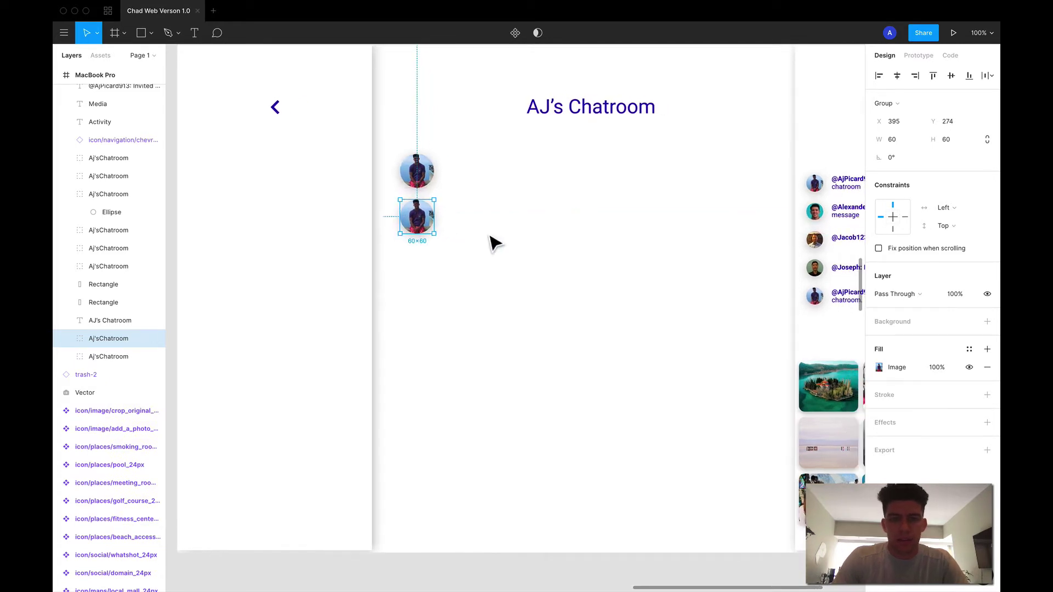
{"action": "left_click", "coordinate": [496, 243]}
{"action": "left_click", "coordinate": [431, 222]}
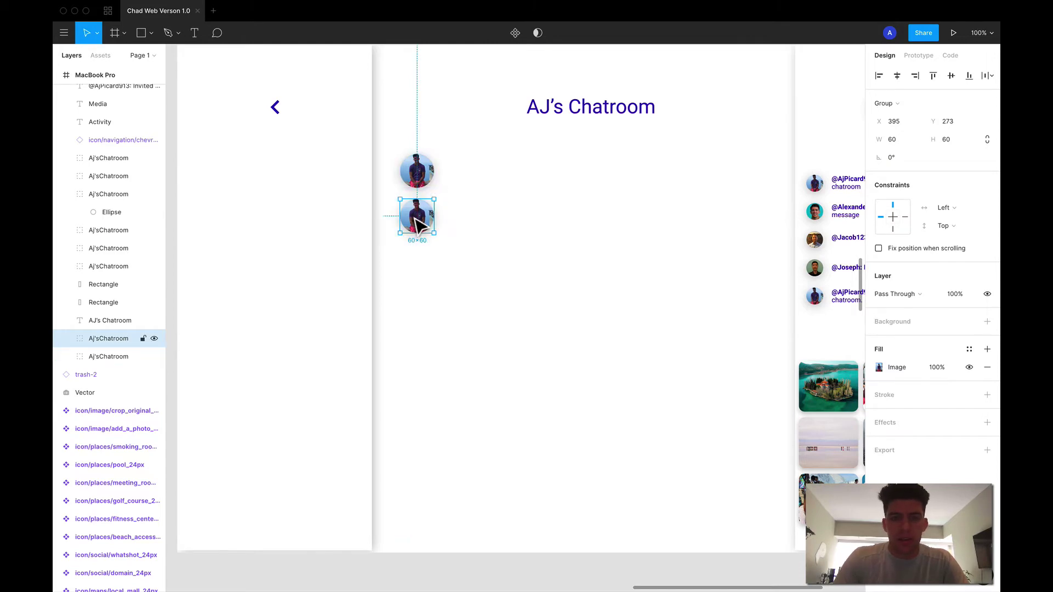
{"action": "left_click_drag", "start_coordinate": [419, 222], "coordinate": [422, 486]}
{"action": "scroll", "coordinate": [522, 404], "scroll_direction": "right", "scroll_amount": 5}
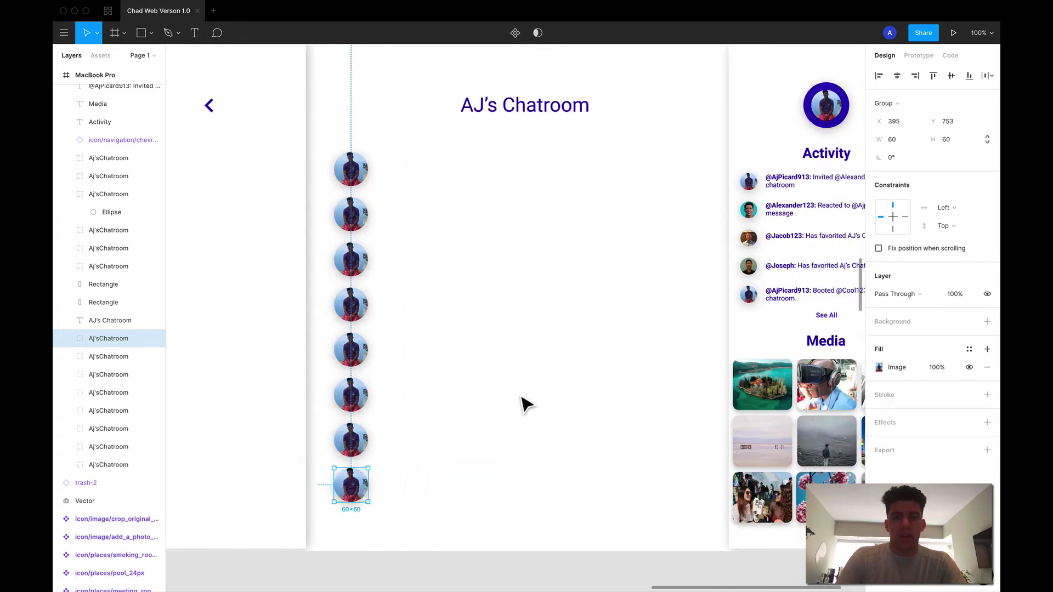
Step: Add the text 'Hey everyone what's going on ?!' to the right of the first avatar
{"action": "left_click", "coordinate": [351, 220]}
{"action": "key", "text": "t"}
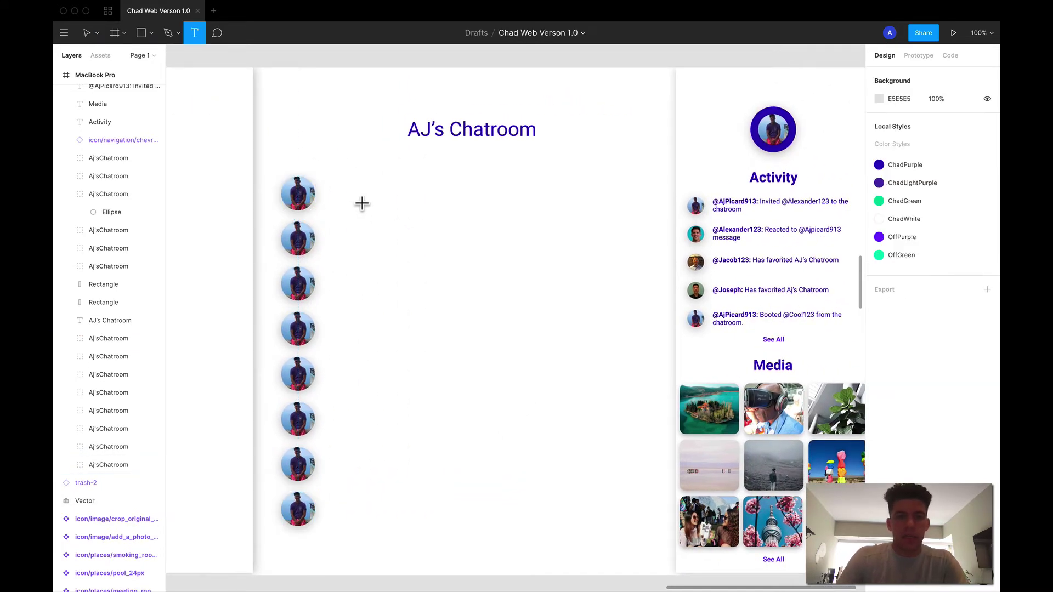
{"action": "left_click", "coordinate": [343, 196]}
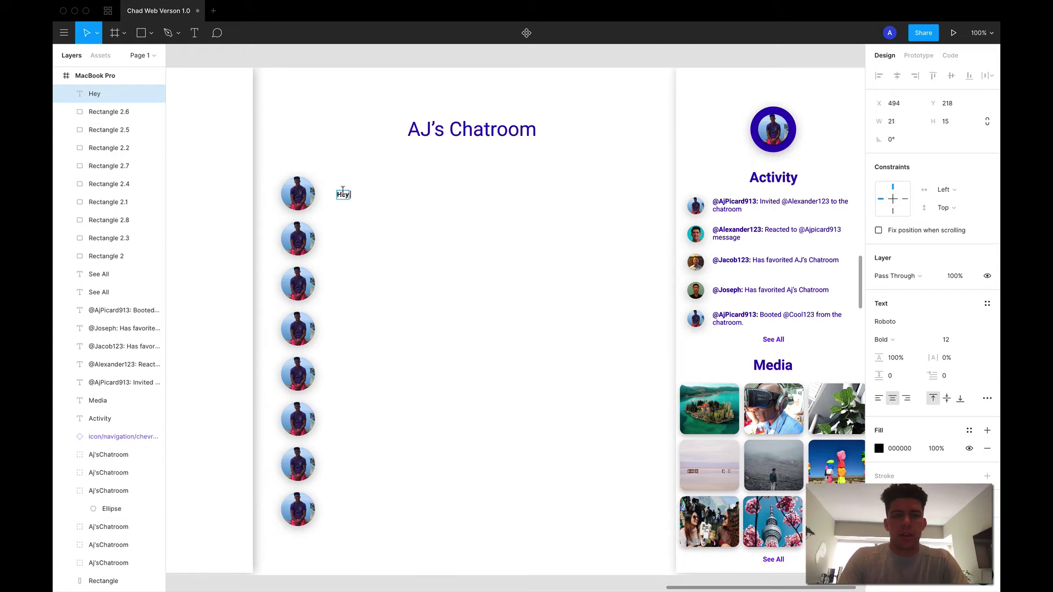
{"action": "type", "text": "Hey everyone what's going on ?!"}
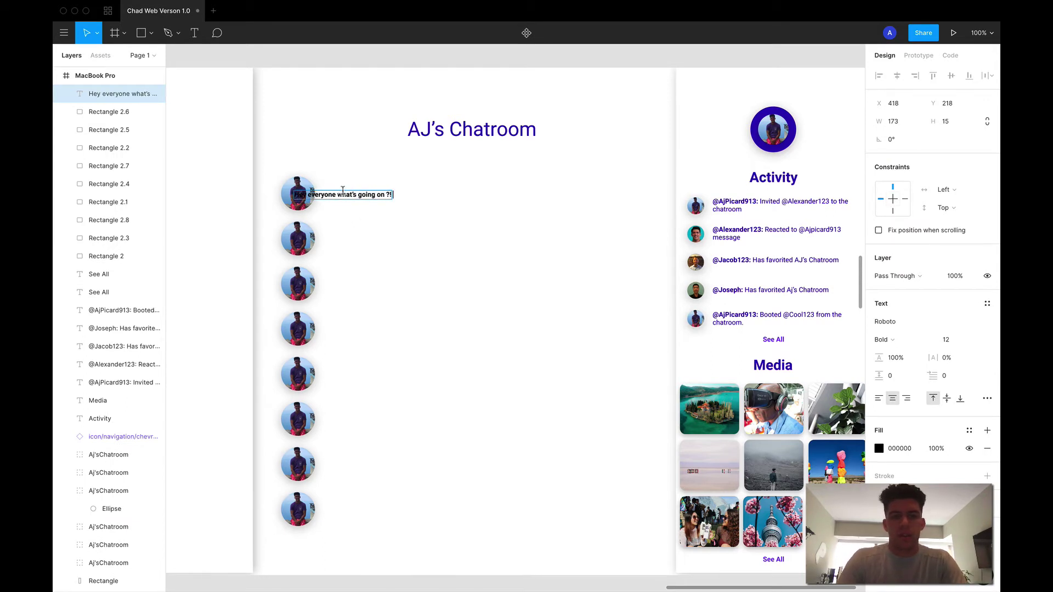
{"action": "key", "text": "Escape"}
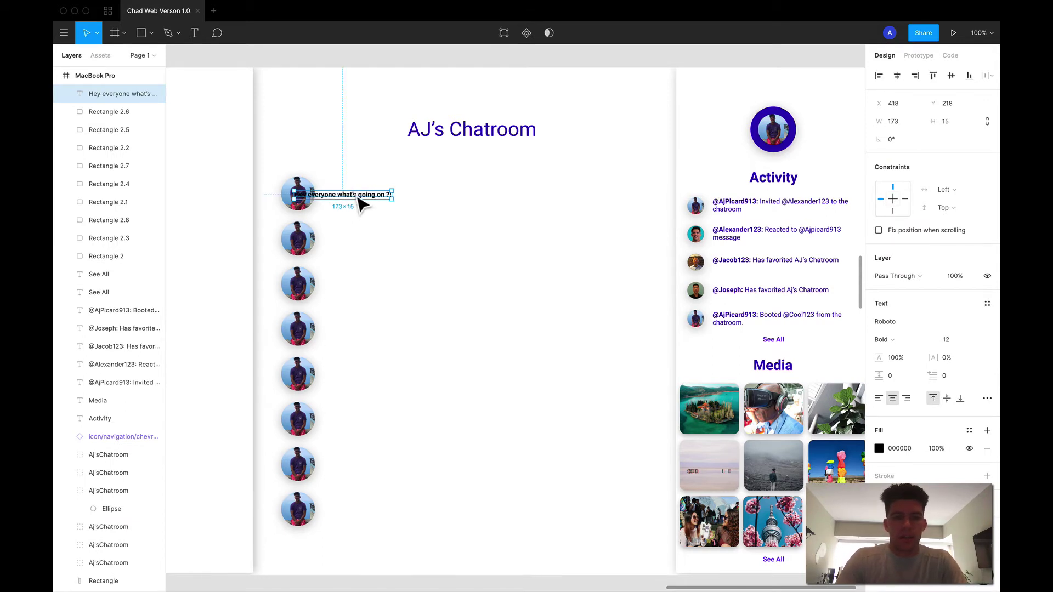
{"action": "left_click_drag", "start_coordinate": [360, 201], "coordinate": [404, 203]}
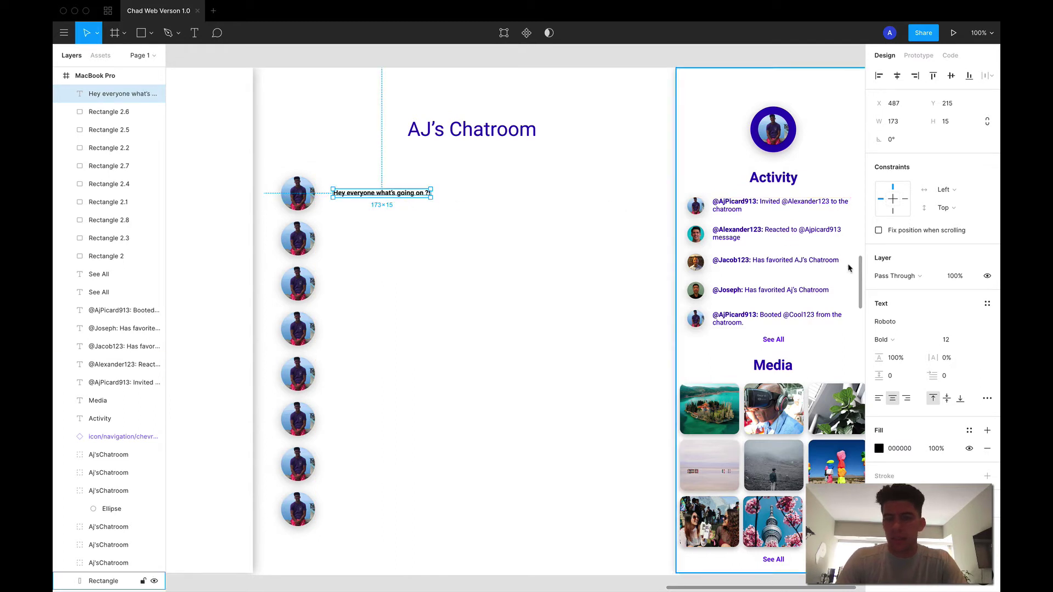
Step: Delete the two bottom avatars, shift the rest down, and start a label under the first avatar
{"action": "scroll", "coordinate": [296, 280], "scroll_direction": "left", "scroll_amount": 3}
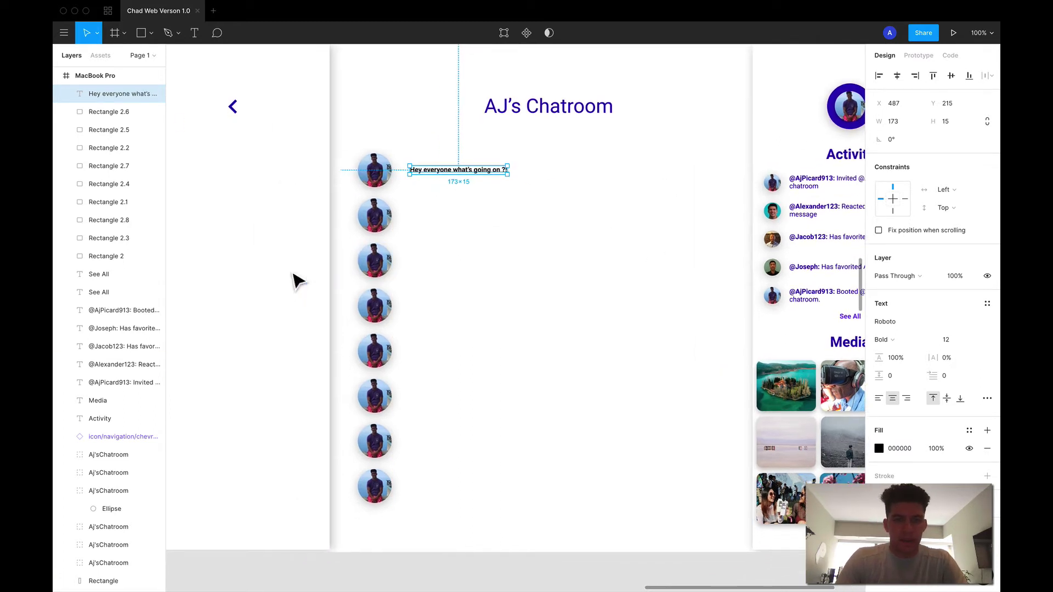
{"action": "left_click", "coordinate": [385, 231]}
{"action": "left_click", "coordinate": [378, 489]}
{"action": "left_click", "coordinate": [388, 466], "text": "shift"}
{"action": "key", "text": "Delete"}
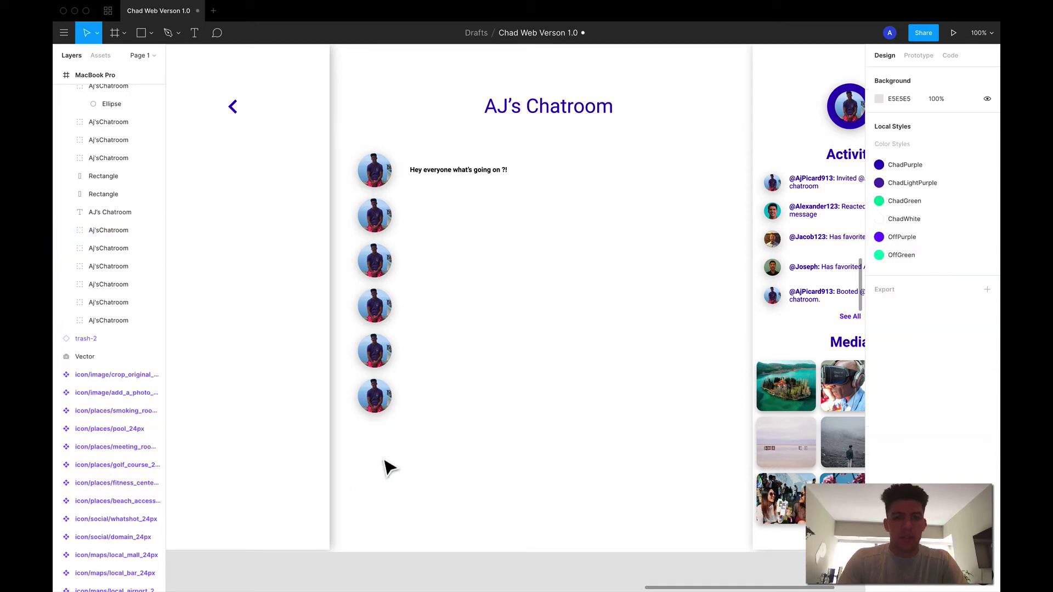
{"action": "left_click_drag", "start_coordinate": [422, 229], "coordinate": [376, 404]}
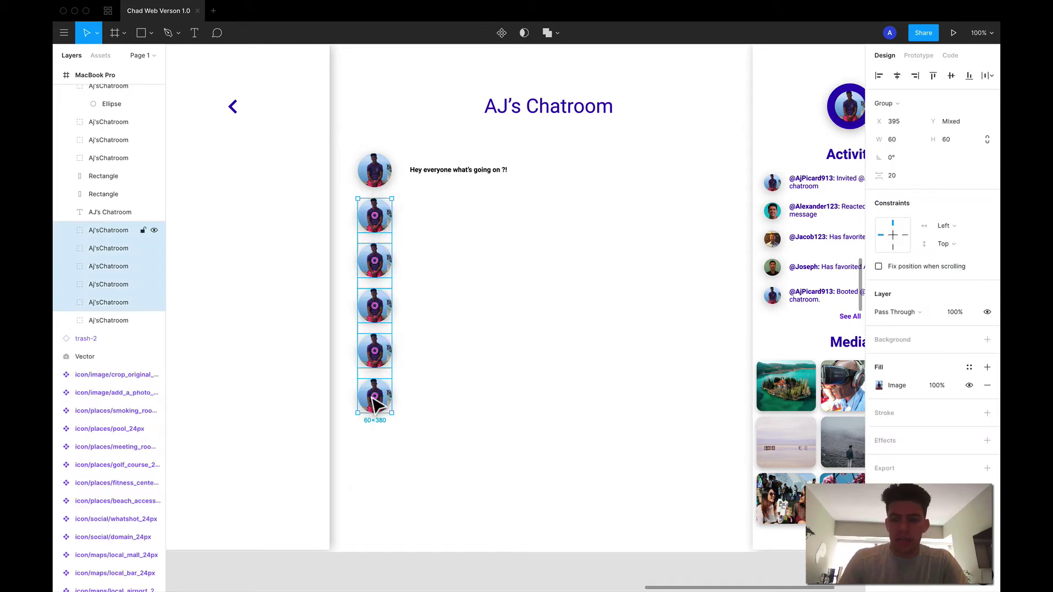
{"action": "key", "text": "shift+Down"}
{"action": "key", "text": "shift+Down"}
{"action": "key", "text": "shift+Down"}
{"action": "key", "text": "shift+Down"}
{"action": "key", "text": "shift+Down"}
{"action": "key", "text": "shift+Down"}
{"action": "key", "text": "shift+Down"}
{"action": "key", "text": "shift+Down"}
{"action": "left_click", "coordinate": [426, 200]}
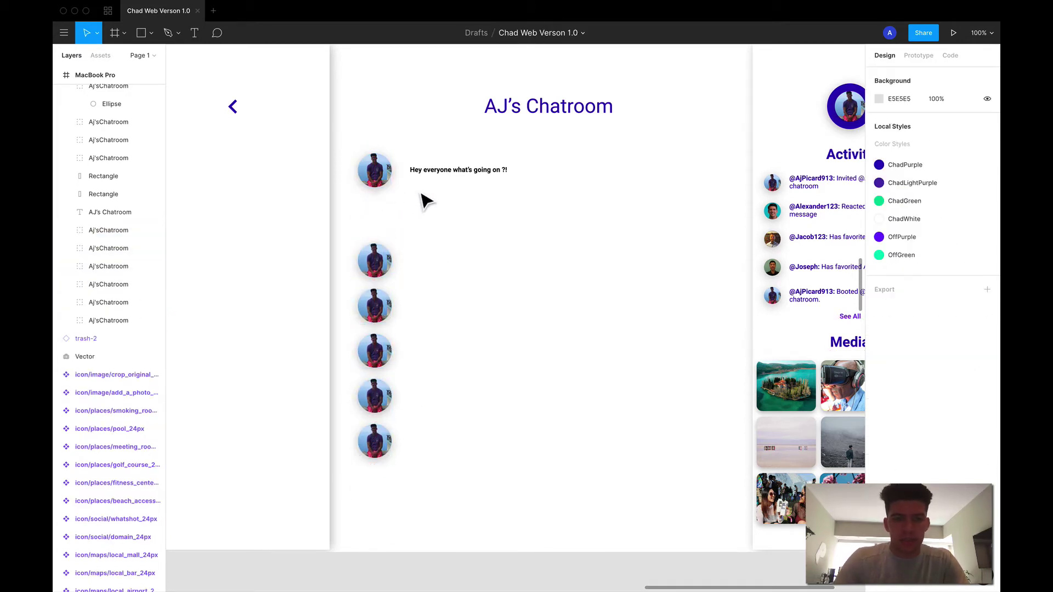
{"action": "key", "text": "t"}
{"action": "left_click", "coordinate": [356, 204]}
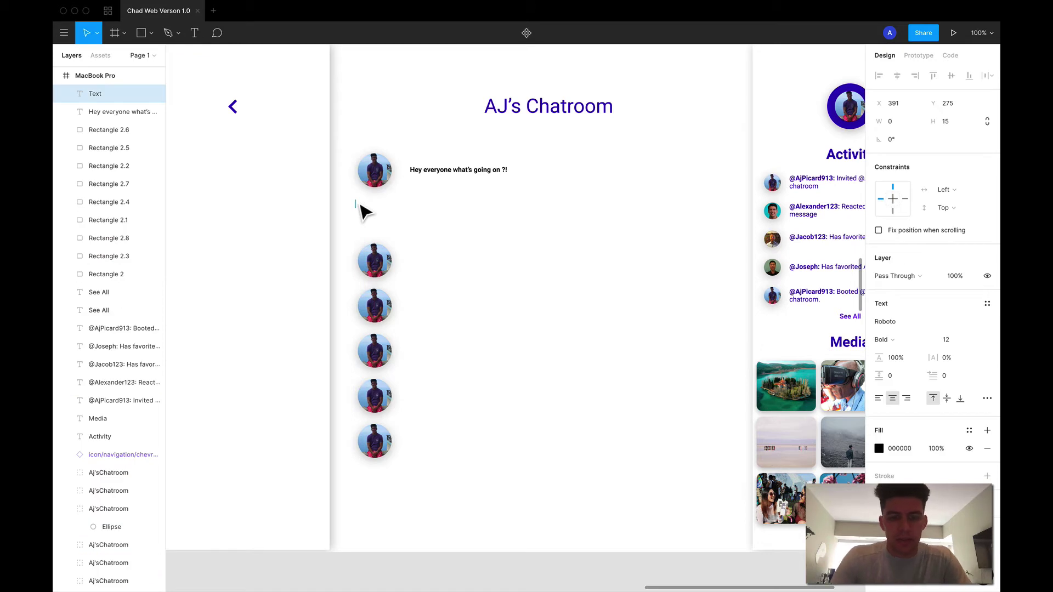
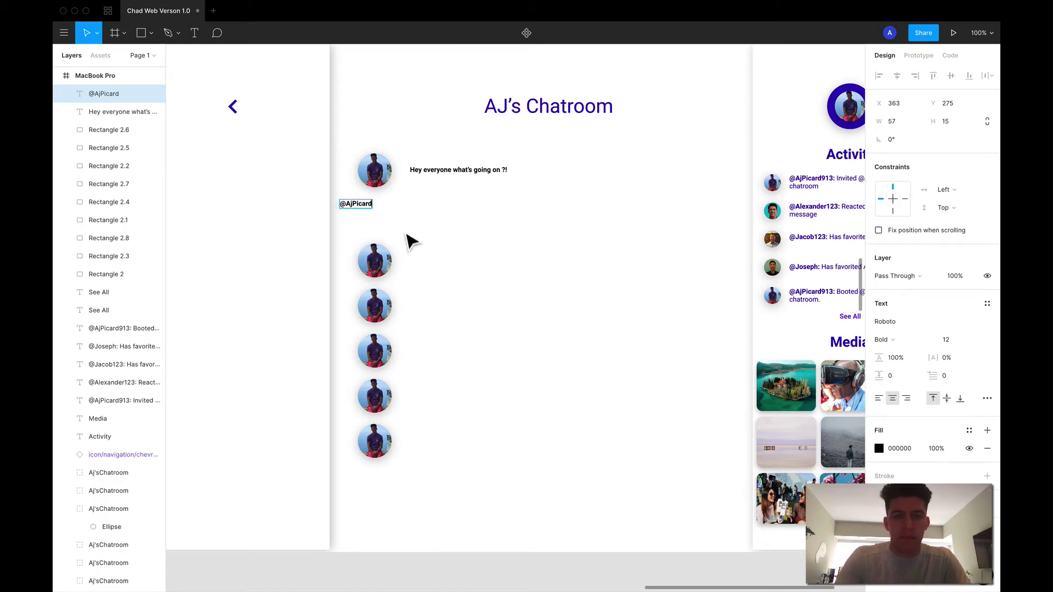
{"action": "key", "text": "Escape"}
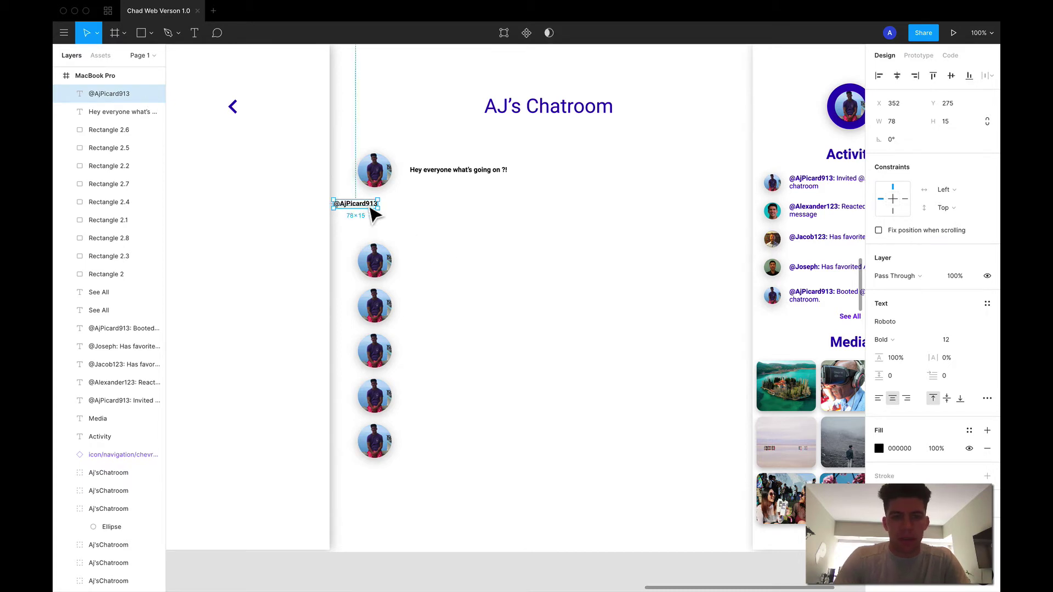
{"action": "mouse_move", "coordinate": [373, 212]}
{"action": "left_mouse_down"}
{"action": "mouse_move", "coordinate": [395, 212]}
{"action": "mouse_move", "coordinate": [392, 204]}
{"action": "left_mouse_up"}
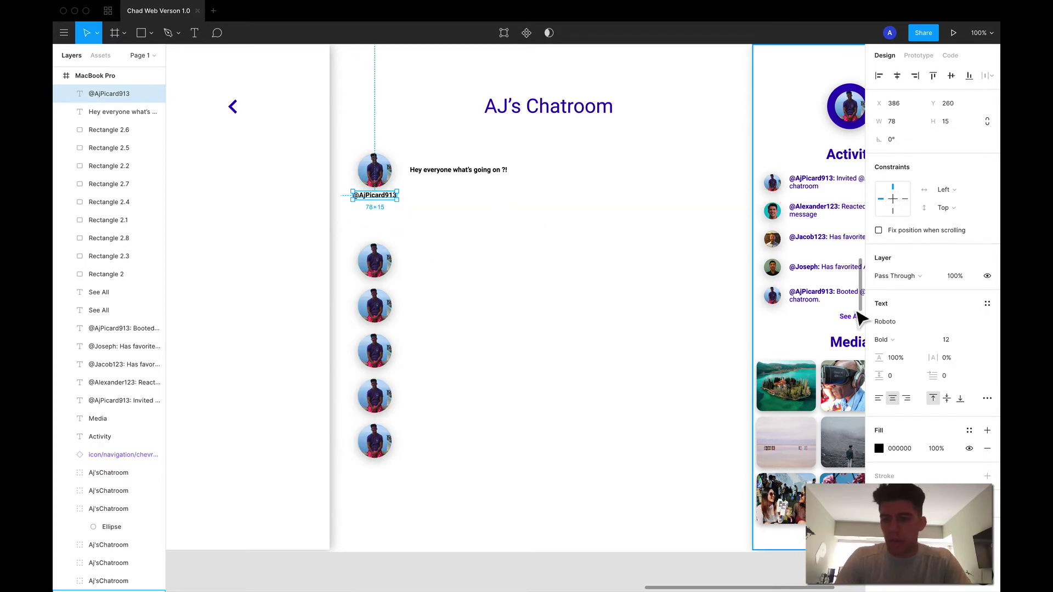
{"action": "left_click", "coordinate": [879, 448]}
{"action": "left_click", "coordinate": [757, 540]}
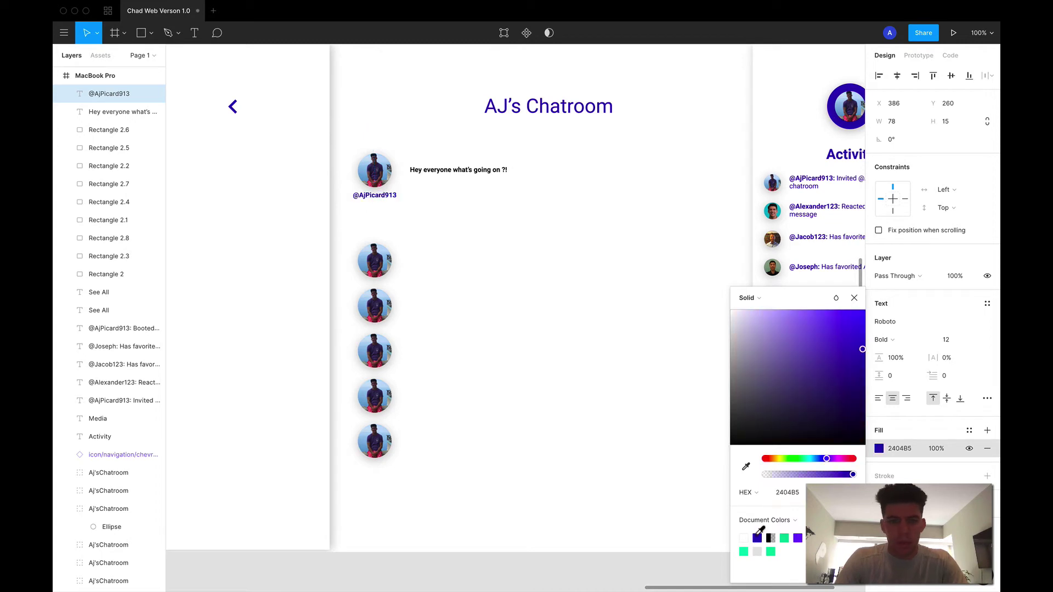
{"action": "left_click", "coordinate": [469, 278]}
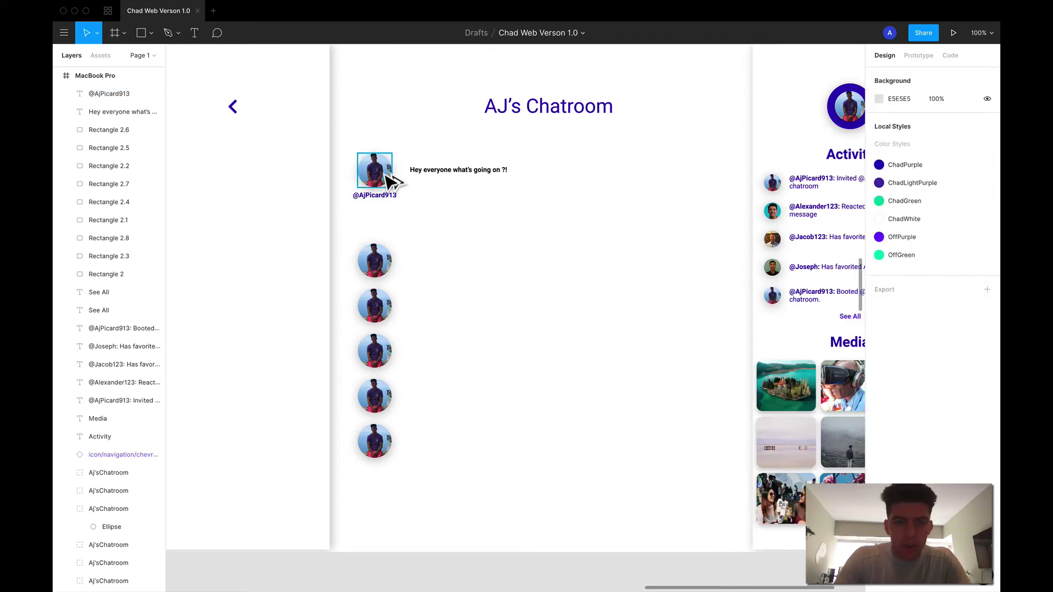
Step: Nudge the username down 2 px and check its alignment against the first avatar
{"action": "left_click", "coordinate": [376, 196]}
{"action": "key", "text": "Down"}
{"action": "key", "text": "Down"}
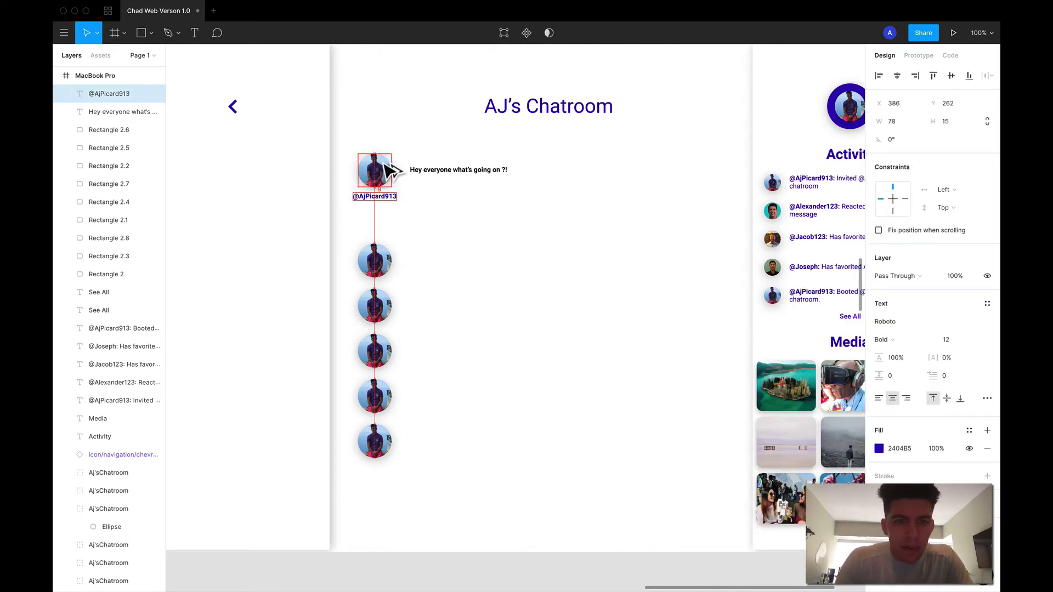
{"action": "left_click", "coordinate": [442, 219]}
{"action": "scroll", "coordinate": [442, 219], "scroll_direction": "right", "scroll_amount": 2}
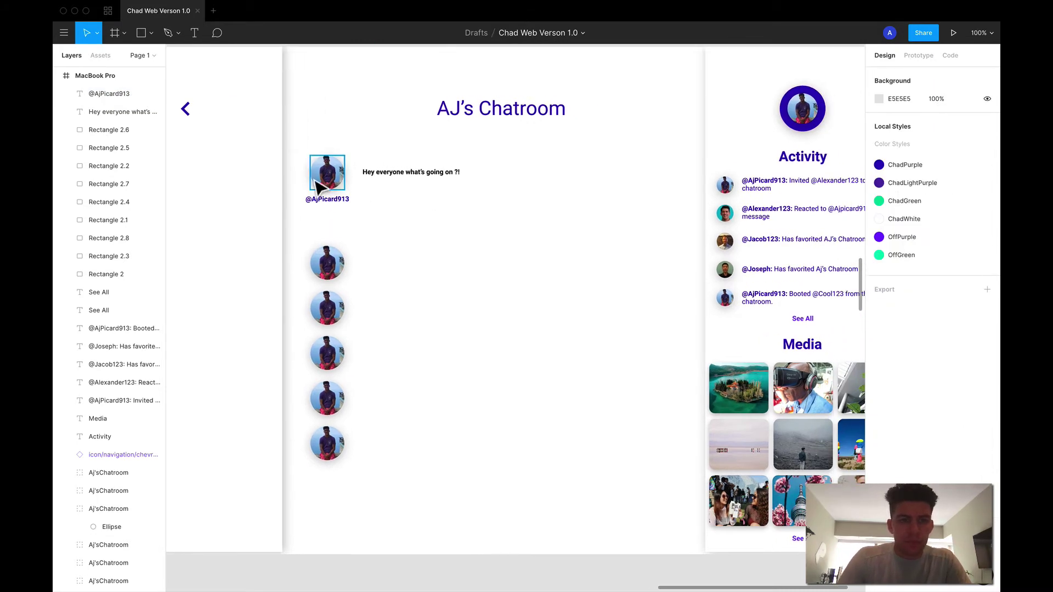
{"action": "left_click", "coordinate": [327, 175]}
{"action": "left_click", "coordinate": [329, 200]}
{"action": "left_click", "coordinate": [445, 219]}
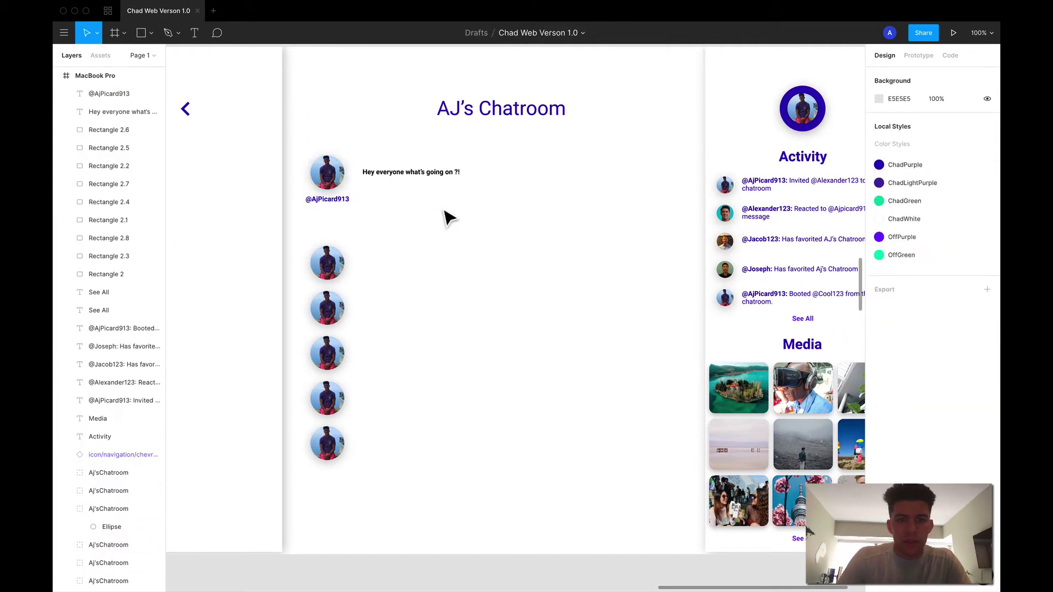
Step: Set the 'Hey everyone what's going on ?!' message to font size 25
{"action": "left_click", "coordinate": [410, 173]}
{"action": "left_click", "coordinate": [946, 341]}
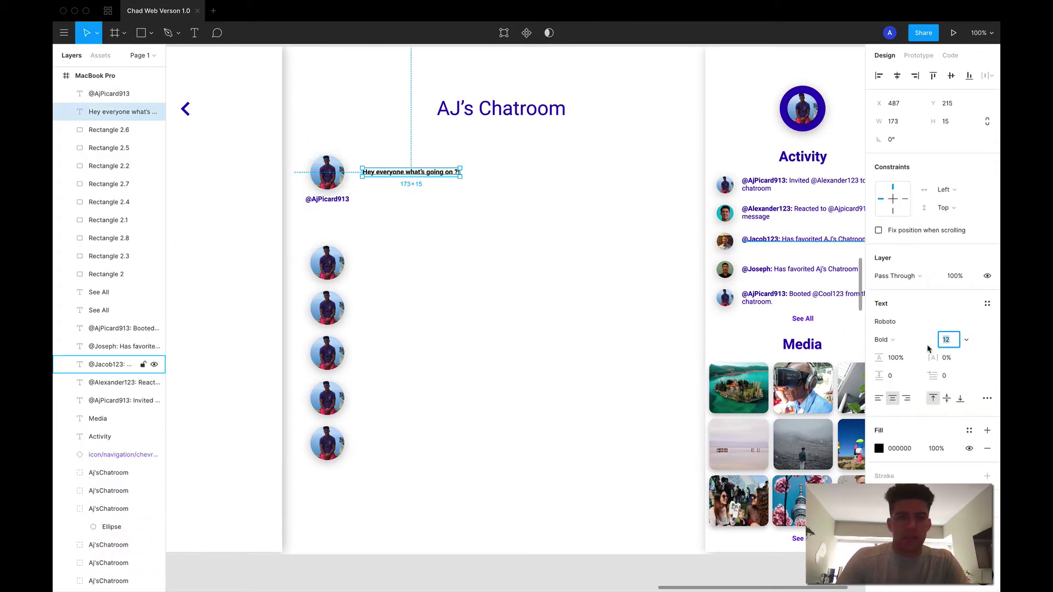
{"action": "type", "text": "25"}
{"action": "key", "text": "Return"}
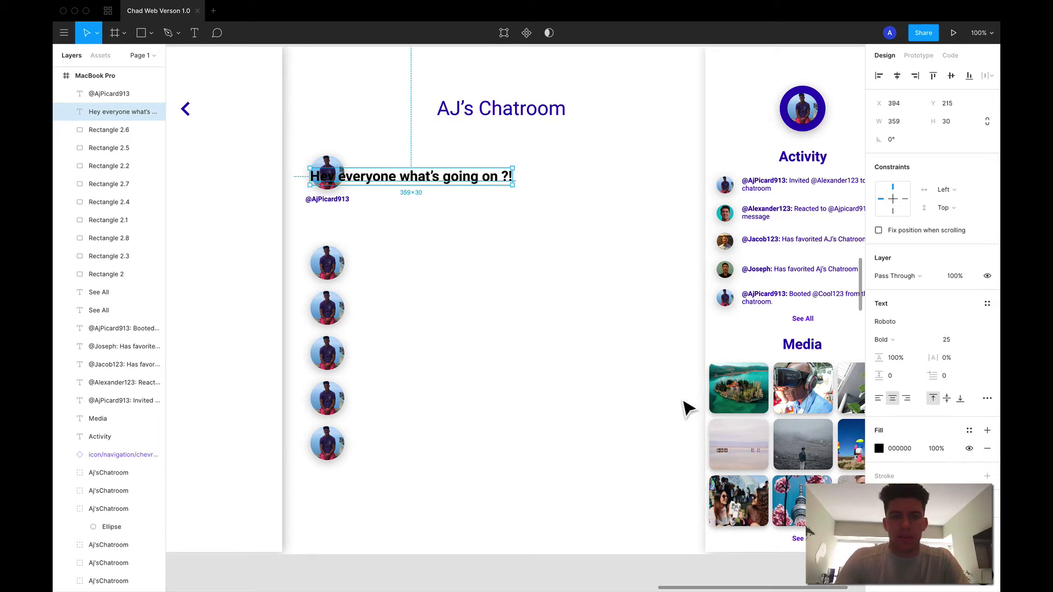
Step: Move the message right beside the first avatar, nudged 2 px right
{"action": "left_click", "coordinate": [513, 282]}
{"action": "left_click_drag", "start_coordinate": [437, 183], "coordinate": [481, 177]}
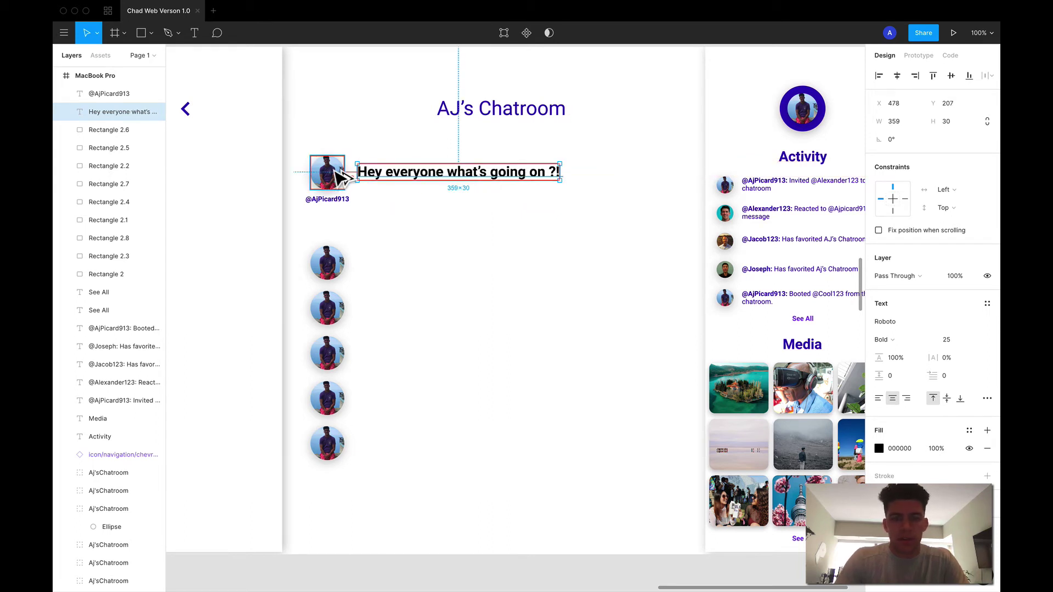
{"action": "key", "text": "Right"}
{"action": "key", "text": "Right"}
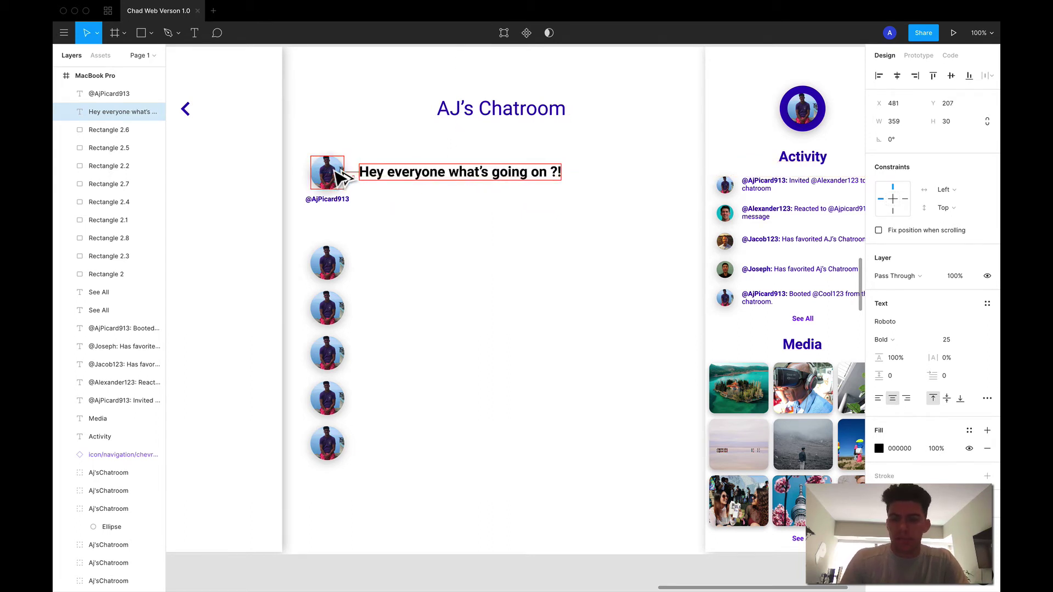
{"action": "key", "text": "minus"}
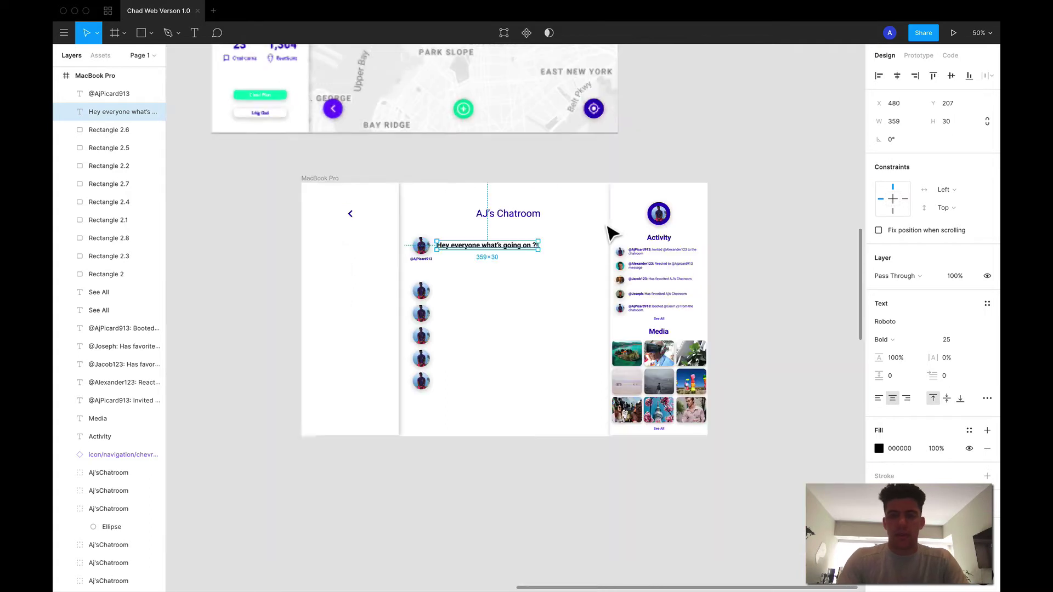
{"action": "scroll", "coordinate": [530, 293], "scroll_direction": "right", "scroll_amount": 2}
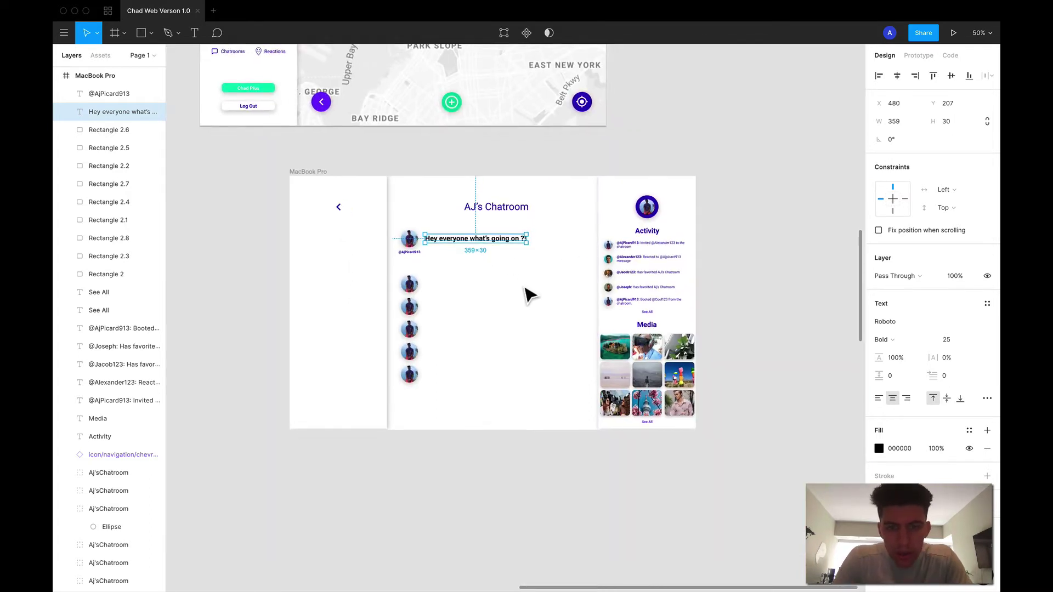
Step: Colour the message dark blue 2404B5
{"action": "left_click", "coordinate": [879, 448]}
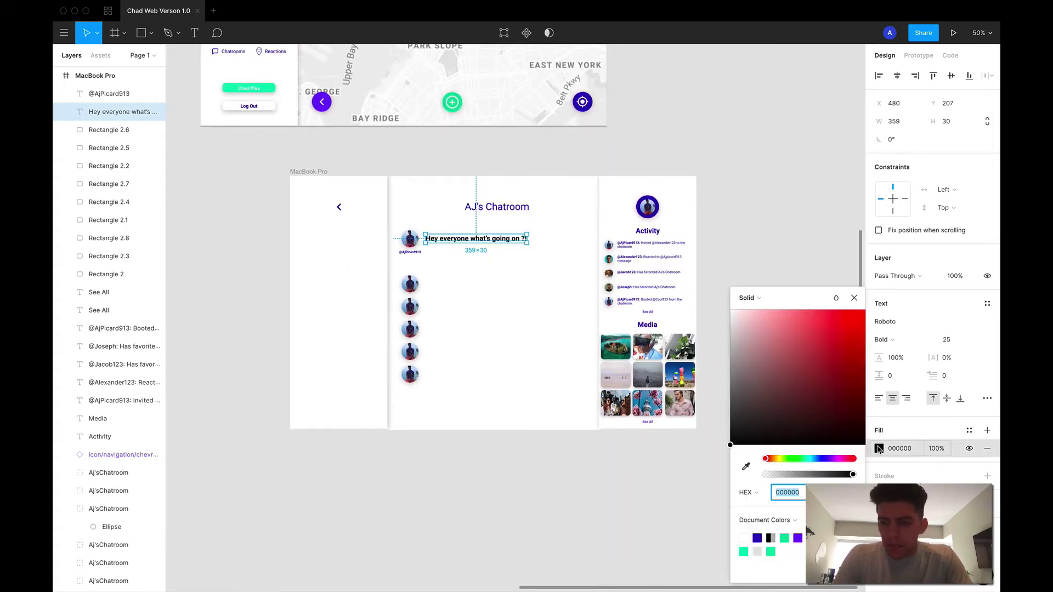
{"action": "left_click", "coordinate": [758, 538]}
{"action": "left_click", "coordinate": [475, 446]}
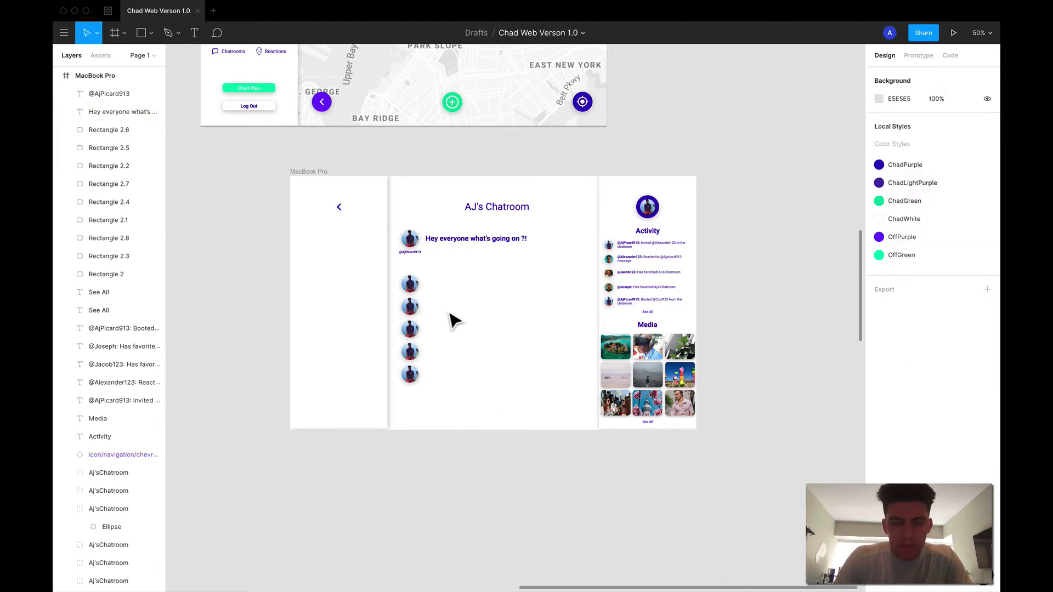
{"action": "scroll", "coordinate": [428, 294], "scroll_direction": "down", "scroll_amount": 2}
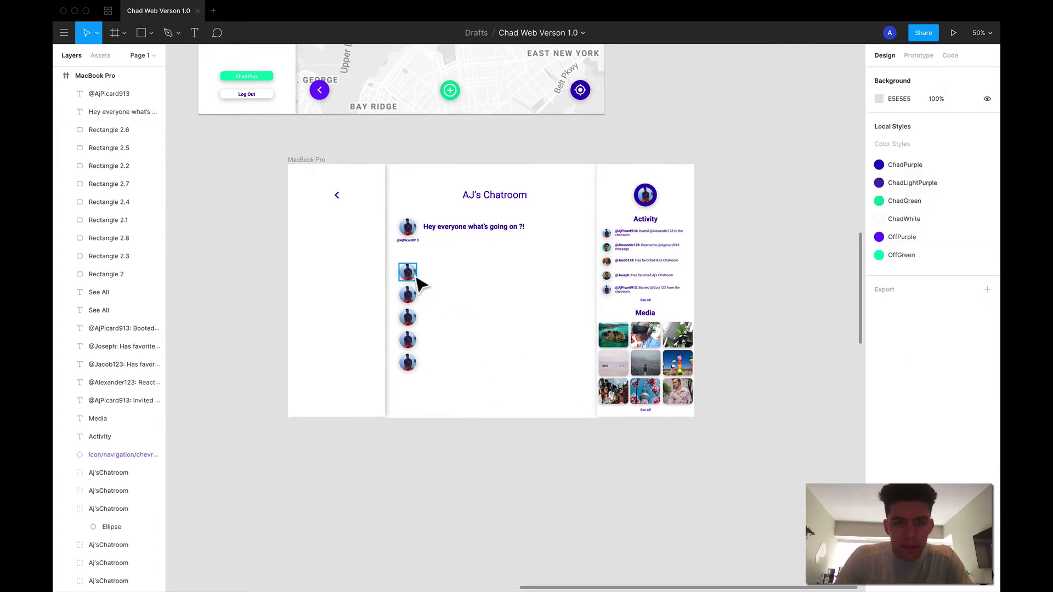
Step: Raise the second avatar and swap its photo for Jake.png from iCloud Drive > CHAD > Team Pictures
{"action": "left_click", "coordinate": [415, 272]}
{"action": "left_click_drag", "start_coordinate": [422, 275], "coordinate": [426, 252]}
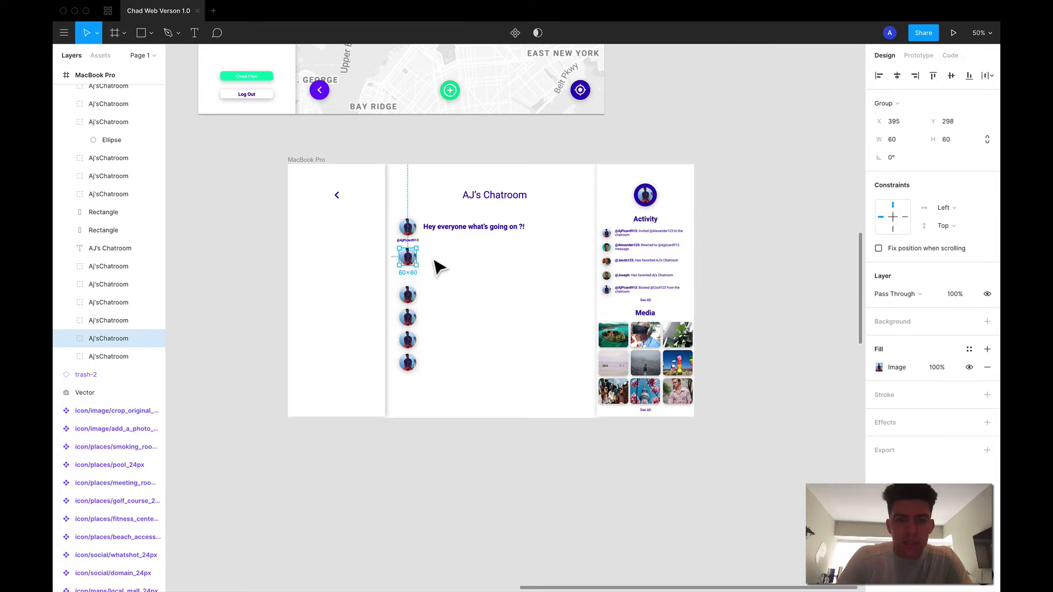
{"action": "left_click", "coordinate": [881, 367]}
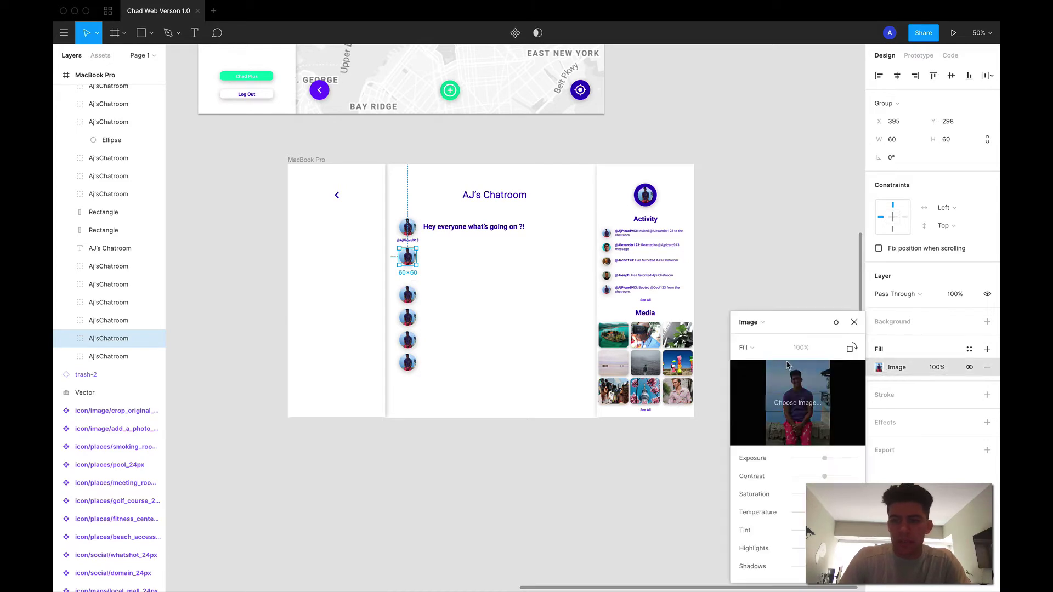
{"action": "left_click", "coordinate": [798, 405]}
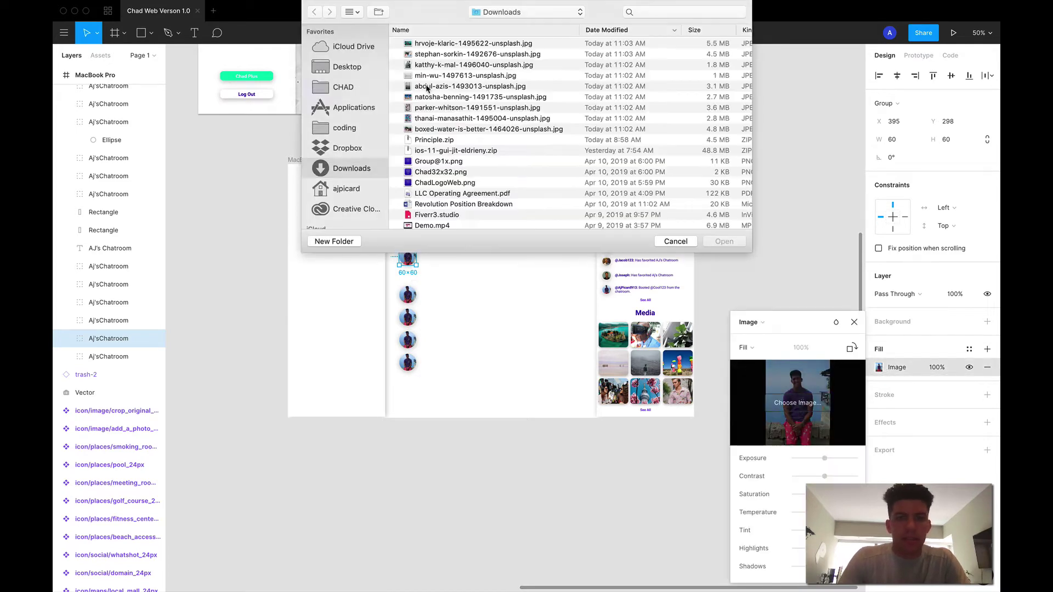
{"action": "left_click", "coordinate": [363, 48]}
{"action": "left_click", "coordinate": [437, 46]}
{"action": "double_click", "coordinate": [431, 65]}
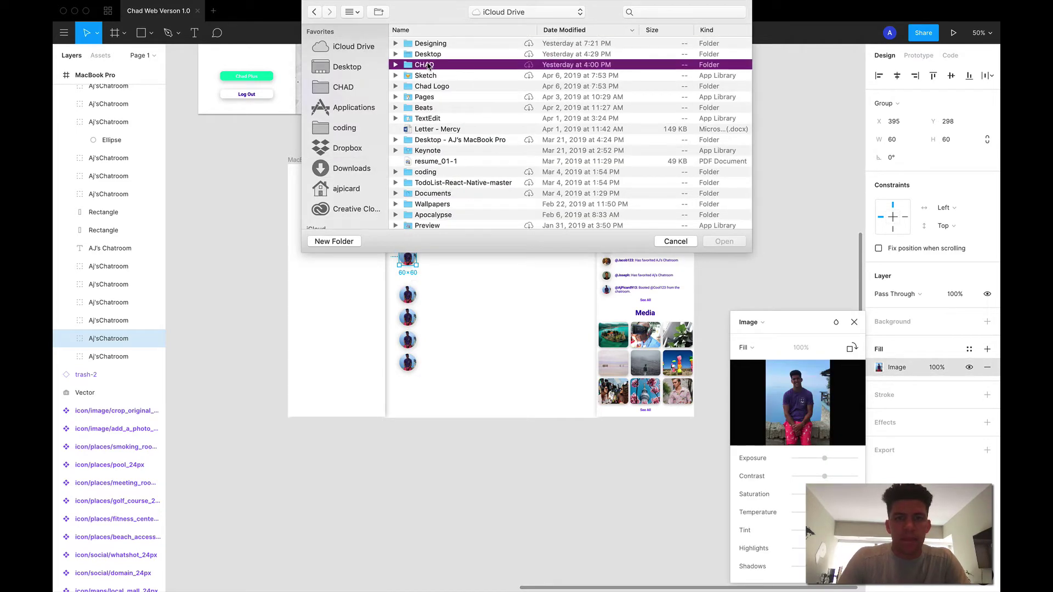
{"action": "double_click", "coordinate": [424, 55]}
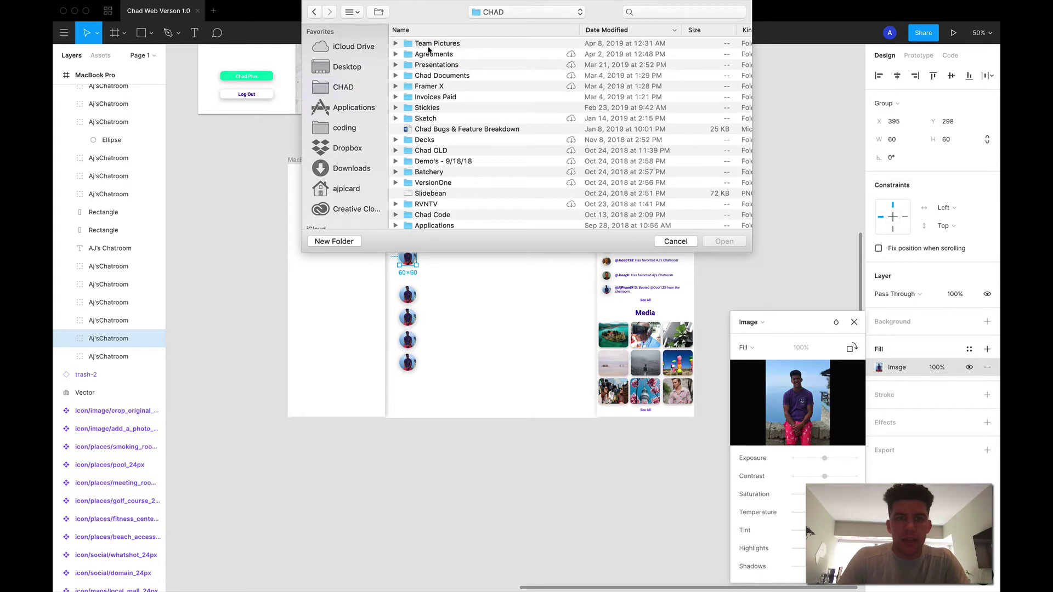
{"action": "double_click", "coordinate": [431, 44]}
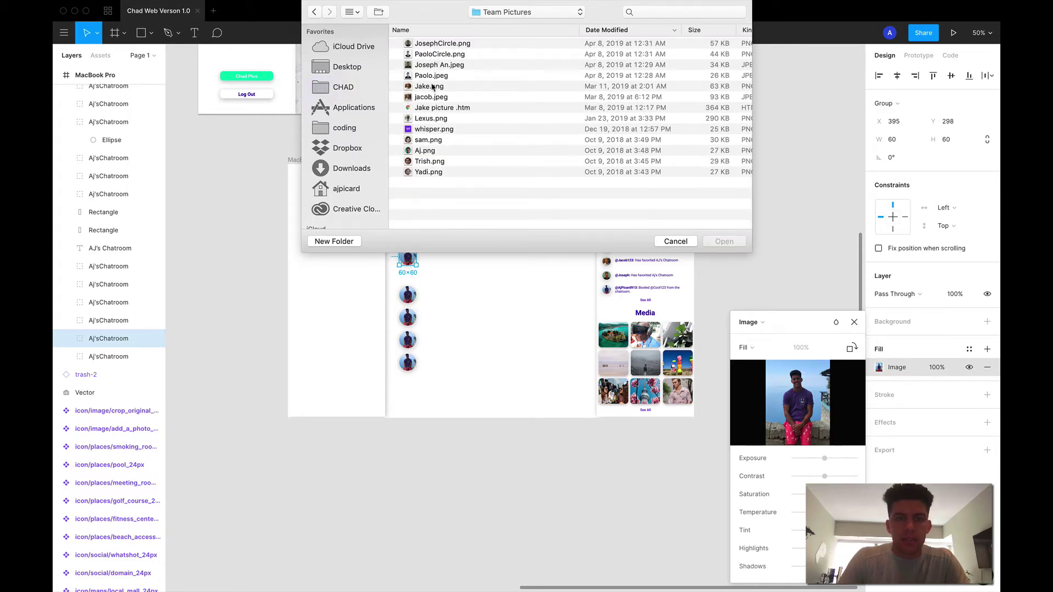
{"action": "double_click", "coordinate": [429, 86]}
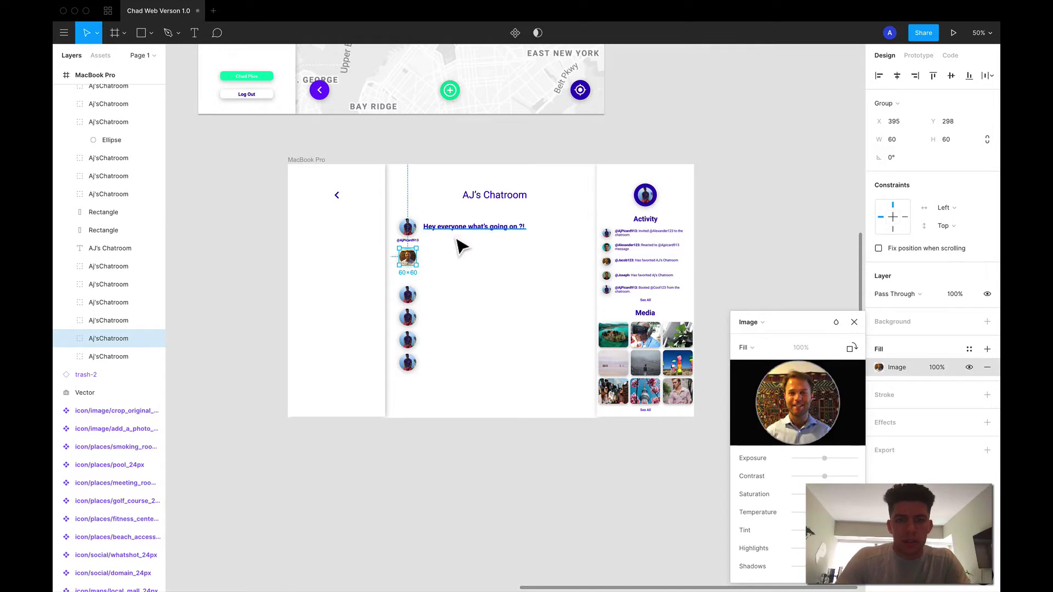
{"action": "key", "text": "shift+0"}
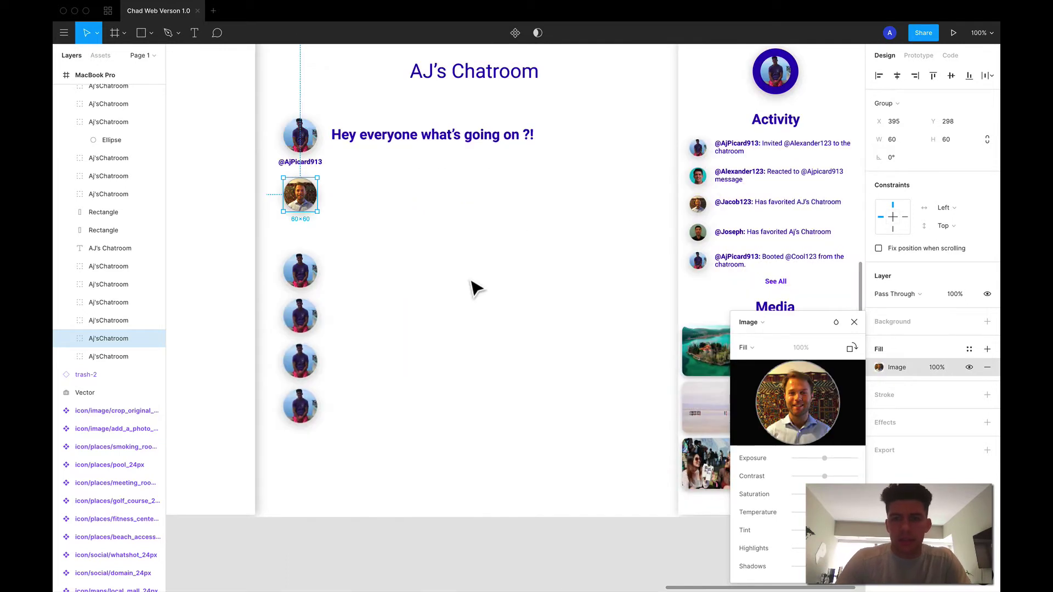
Step: Start a new text label under the second avatar, then delete the abandoned draft
{"action": "left_click", "coordinate": [514, 306]}
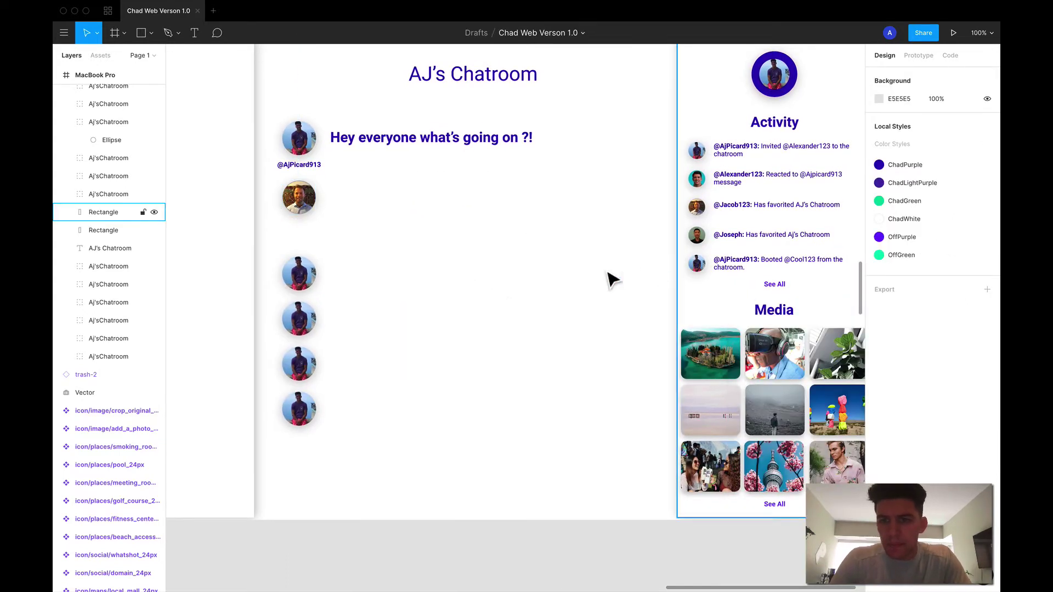
{"action": "key", "text": "t"}
{"action": "left_click", "coordinate": [298, 238]}
{"action": "type", "text": "Jacbo"}
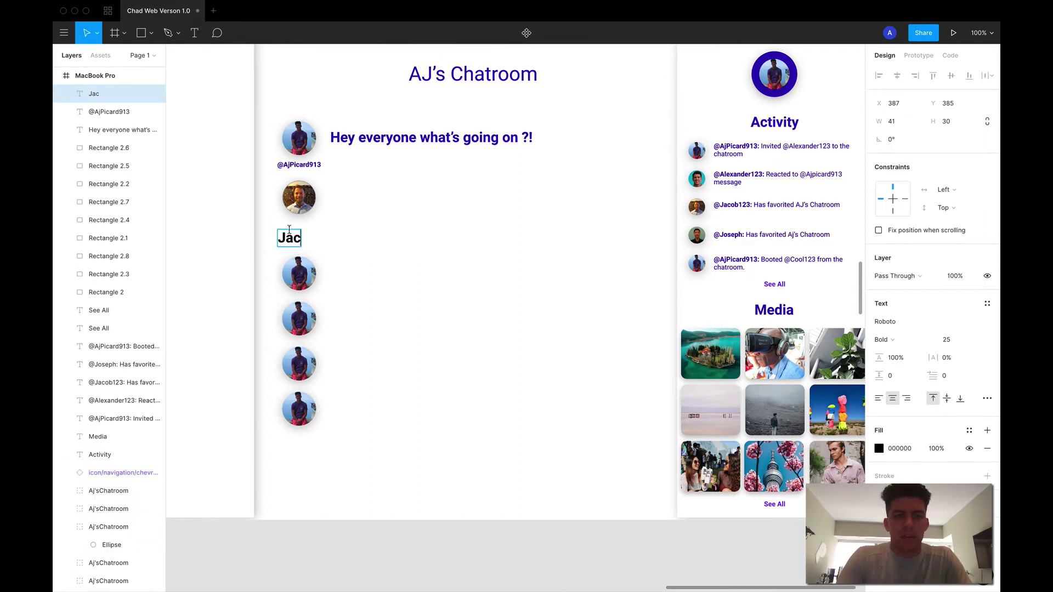
{"action": "key", "text": "BackSpace"}
{"action": "key", "text": "BackSpace"}
{"action": "key", "text": "Escape"}
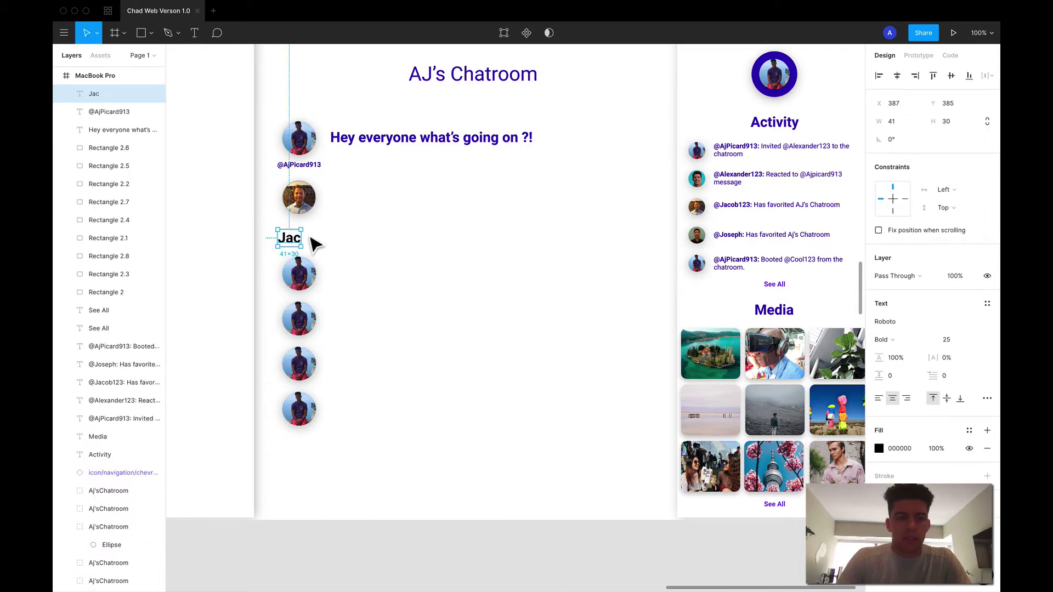
{"action": "key", "text": "Delete"}
{"action": "left_click", "coordinate": [302, 166]}
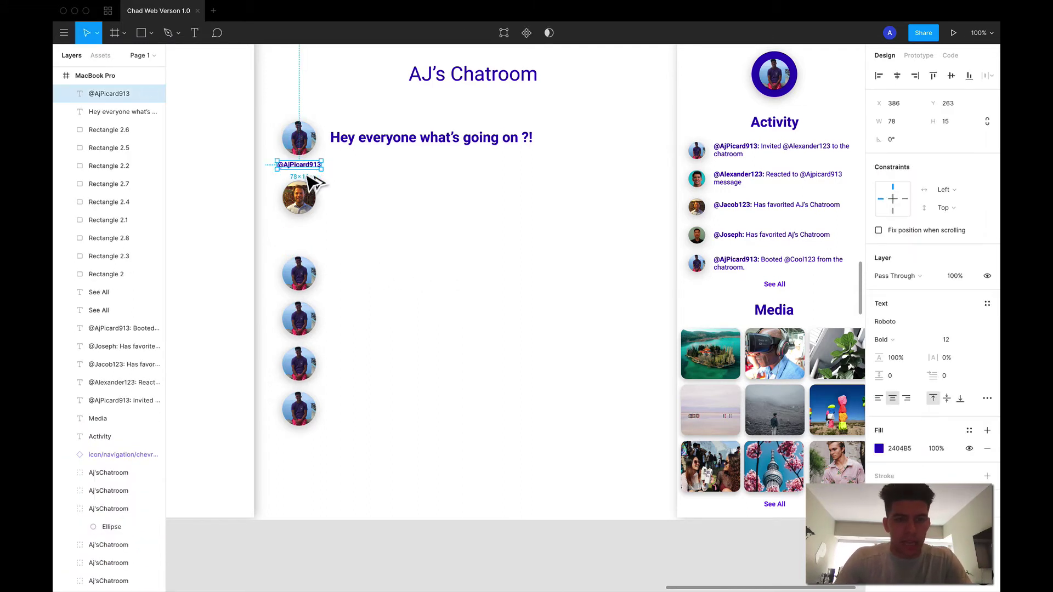
{"action": "left_click_drag", "start_coordinate": [307, 168], "coordinate": [308, 229]}
{"action": "double_click", "coordinate": [304, 224]}
{"action": "type", "text": "@Jacob123"}
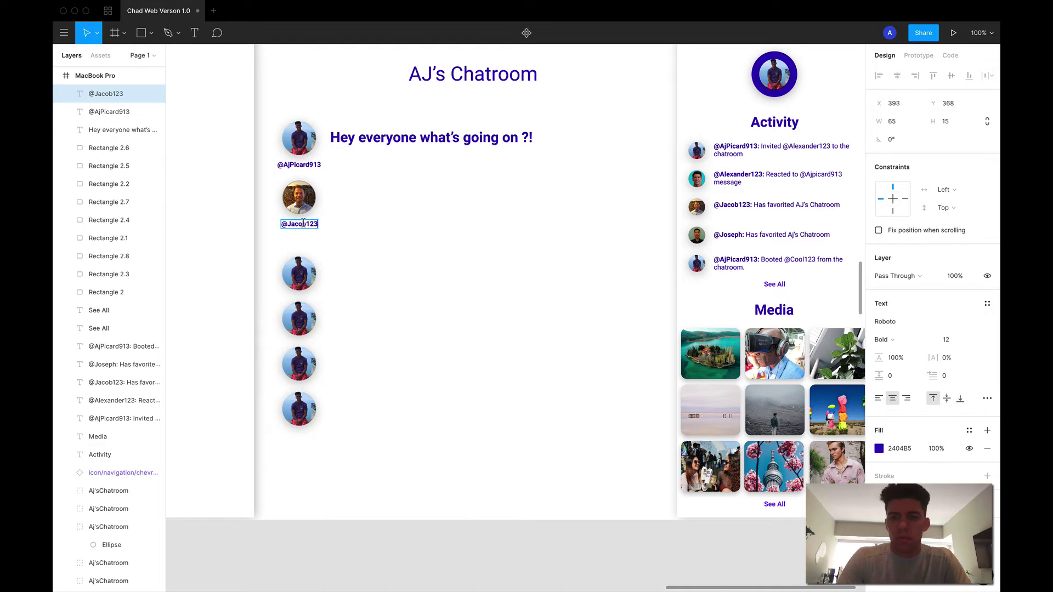
{"action": "key", "text": "Escape"}
{"action": "left_click", "coordinate": [382, 147]}
{"action": "left_click_drag", "start_coordinate": [384, 148], "coordinate": [374, 207]}
{"action": "double_click", "coordinate": [374, 208]}
{"action": "type", "text": "@"}
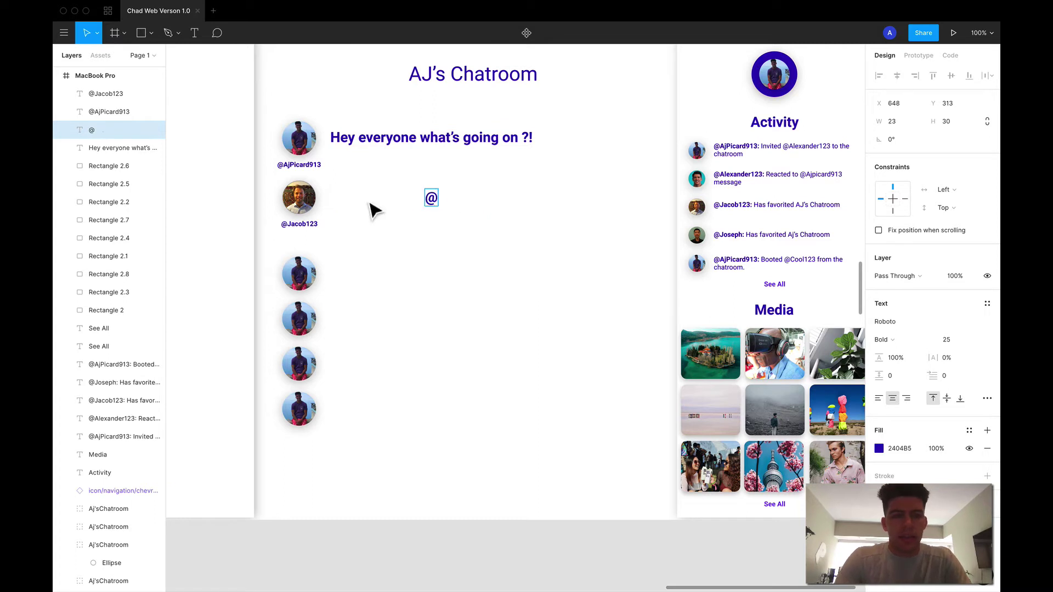
{"action": "type", "text": "Ajpicard"}
{"action": "key", "text": "BackSpace"}
{"action": "key", "text": "BackSpace"}
{"action": "key", "text": "BackSpace"}
{"action": "key", "text": "BackSpace"}
{"action": "key", "text": "BackSpace"}
{"action": "key", "text": "BackSpace"}
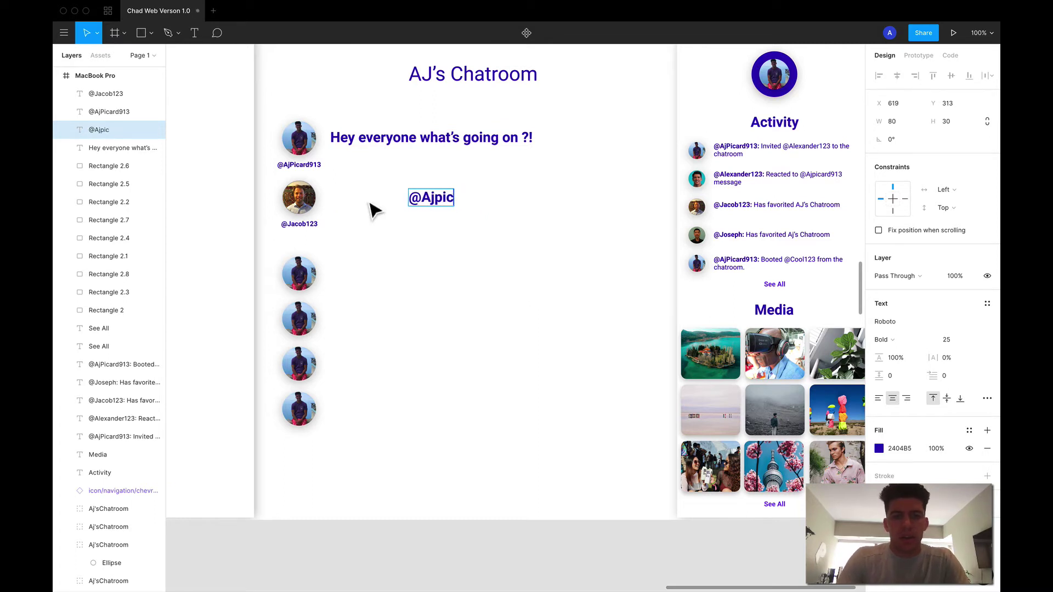
{"action": "type", "text": "Picard913"}
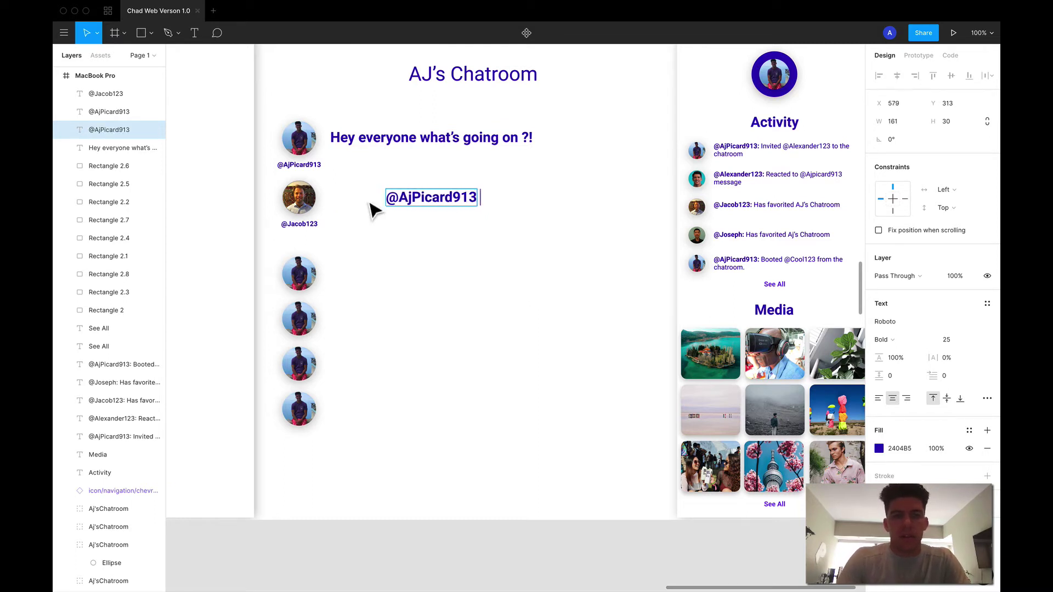
{"action": "type", "text": " nothing much man"}
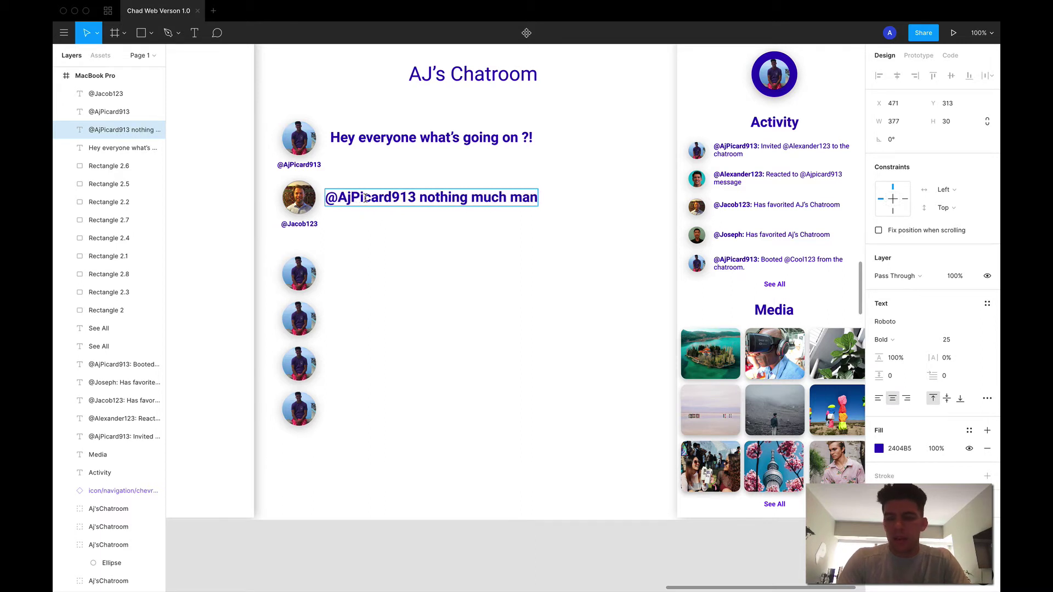
{"action": "type", "text": " just laying on he"}
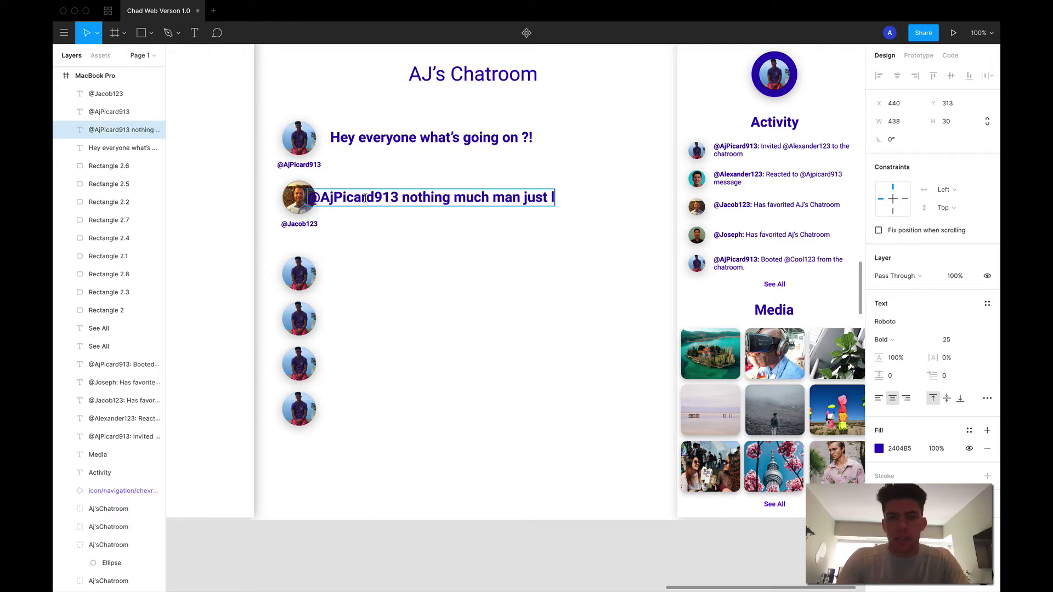
{"action": "key", "text": "BackSpace"}
{"action": "key", "text": "BackSpace"}
{"action": "key", "text": "BackSpace"}
{"action": "key", "text": "BackSpace"}
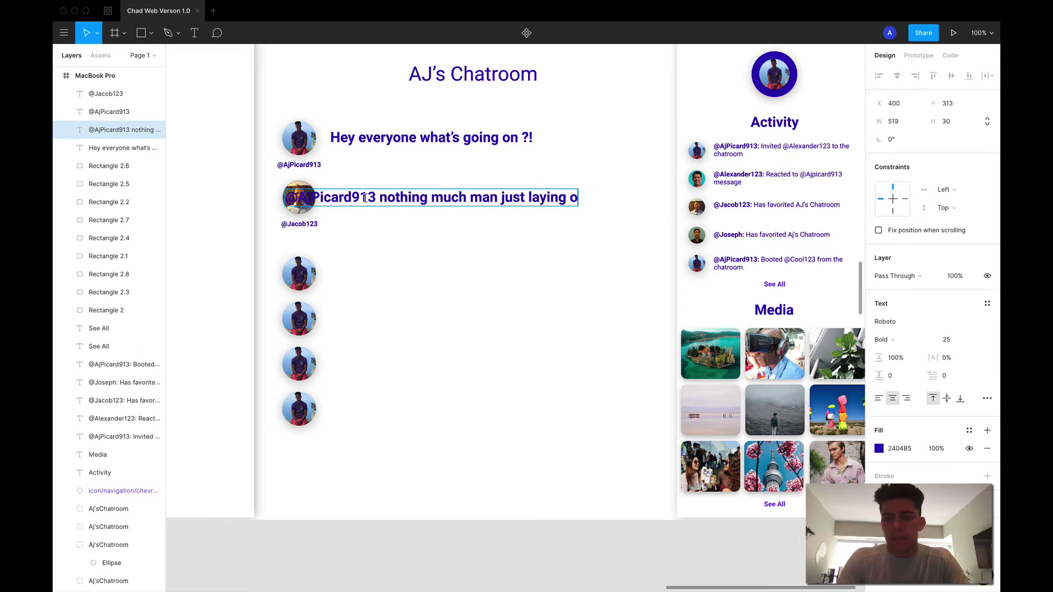
{"action": "key", "text": "BackSpace"}
{"action": "key", "text": "BackSpace"}
{"action": "key", "text": "BackSpace"}
{"action": "key", "text": "BackSpace"}
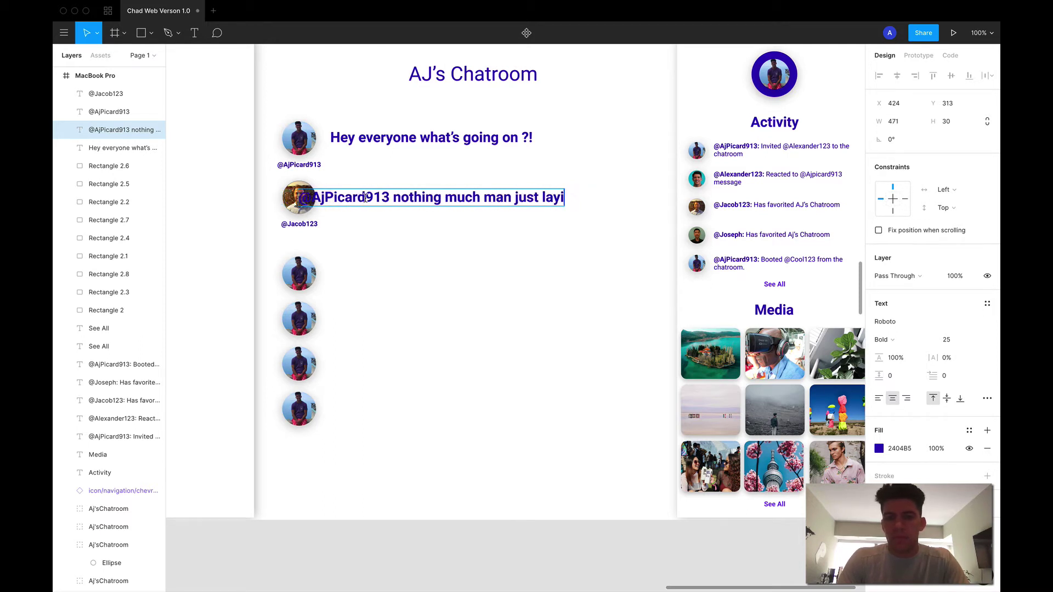
{"action": "type", "text": "walking throu"}
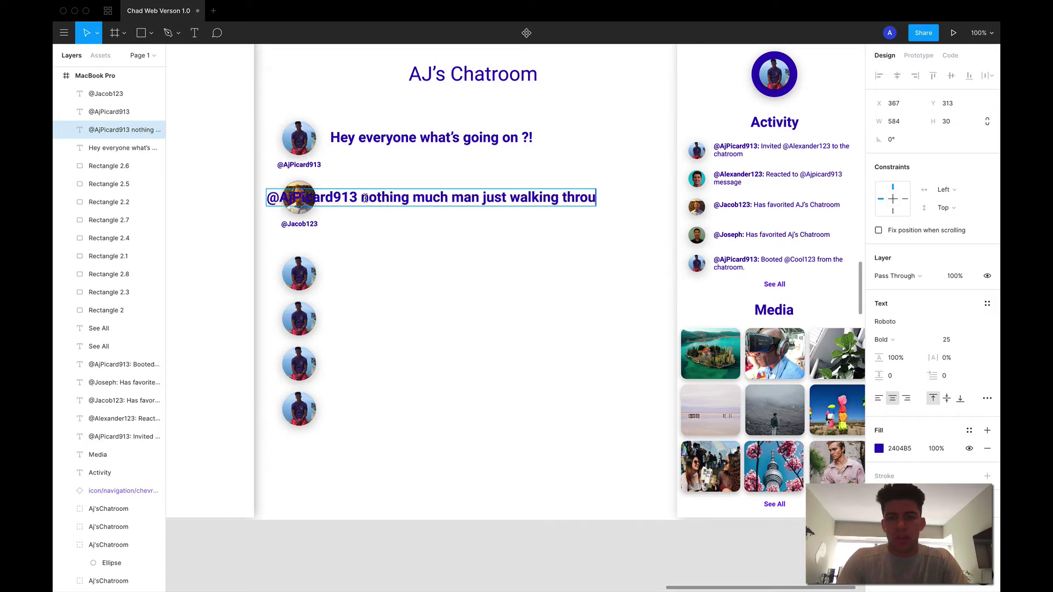
{"action": "key", "text": "BackSpace"}
{"action": "key", "text": "BackSpace"}
{"action": "key", "text": "BackSpace"}
{"action": "key", "text": "BackSpace"}
{"action": "key", "text": "BackSpace"}
{"action": "key", "text": "BackSpace"}
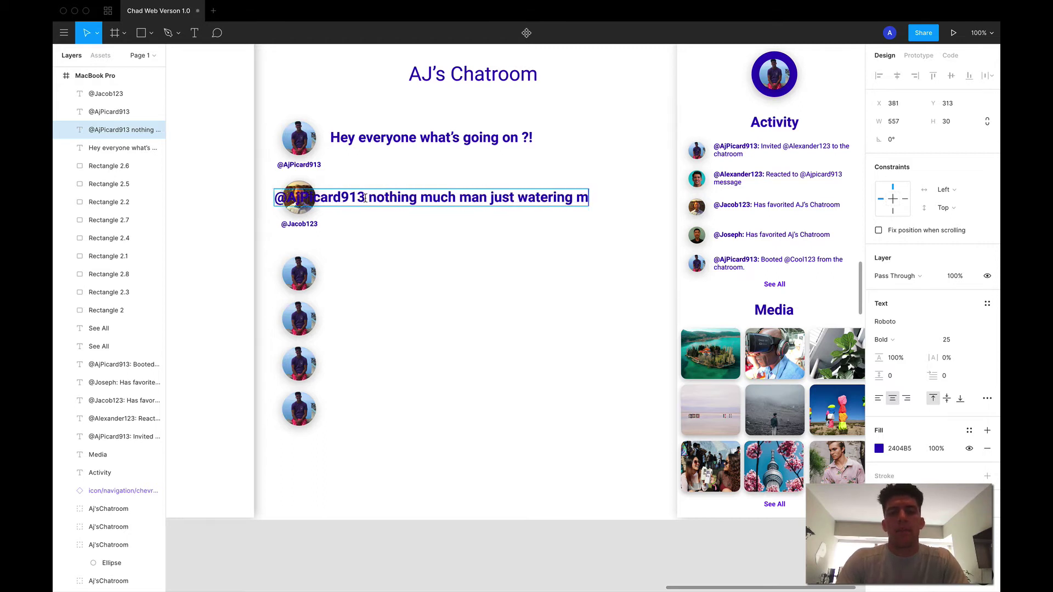
{"action": "type", "text": "y palm"}
{"action": "key", "text": "BackSpace"}
{"action": "key", "text": "BackSpace"}
{"action": "key", "text": "BackSpace"}
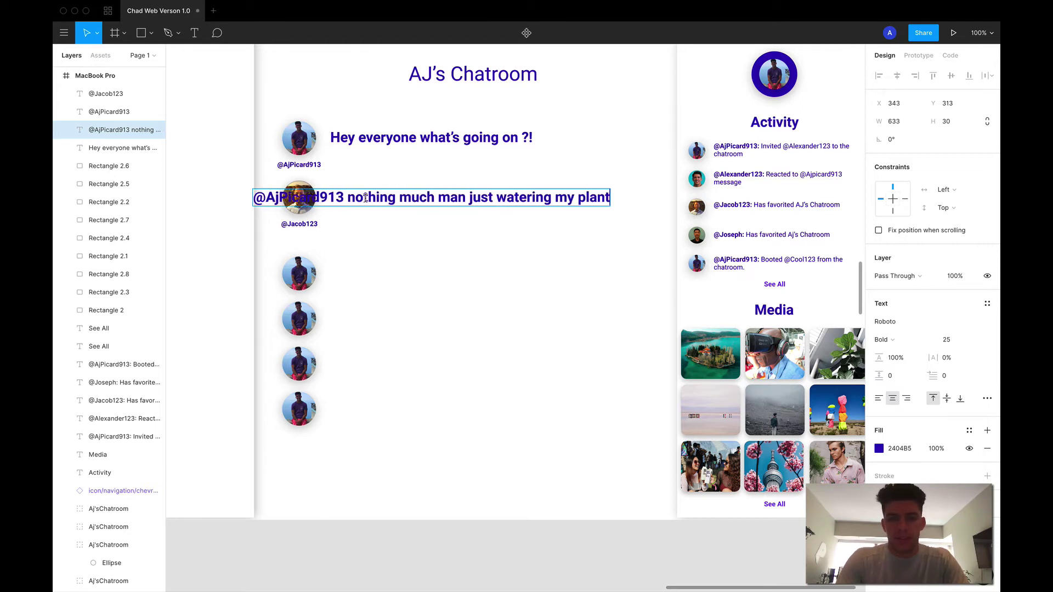
{"action": "key", "text": "Escape"}
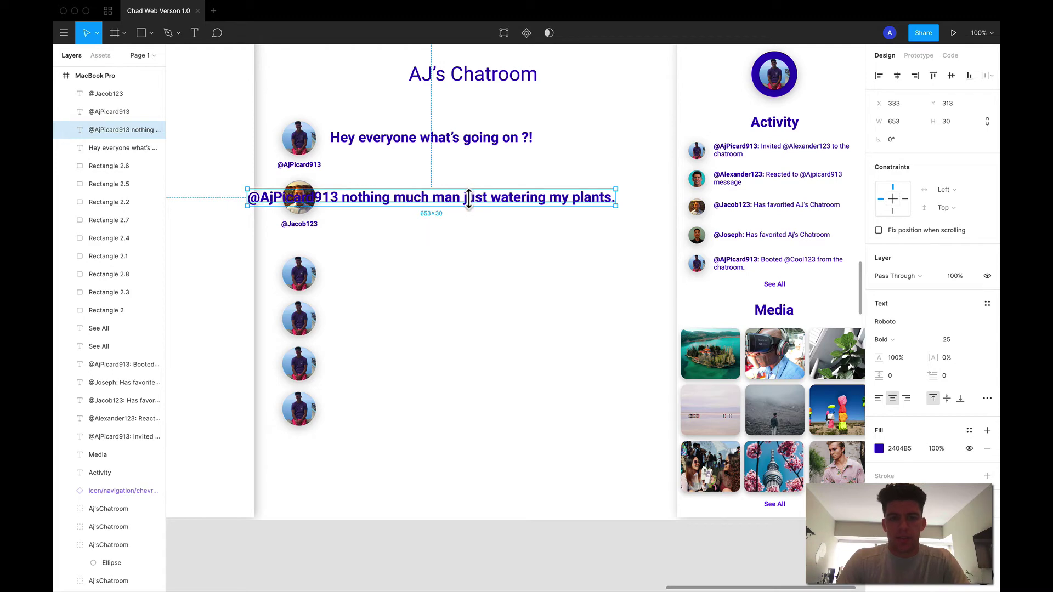
Step: Place the reply right of the second avatar, wrap it onto two lines and left-align it
{"action": "left_click", "coordinate": [482, 245]}
{"action": "left_click", "coordinate": [453, 207]}
{"action": "left_click_drag", "start_coordinate": [454, 206], "coordinate": [529, 202]}
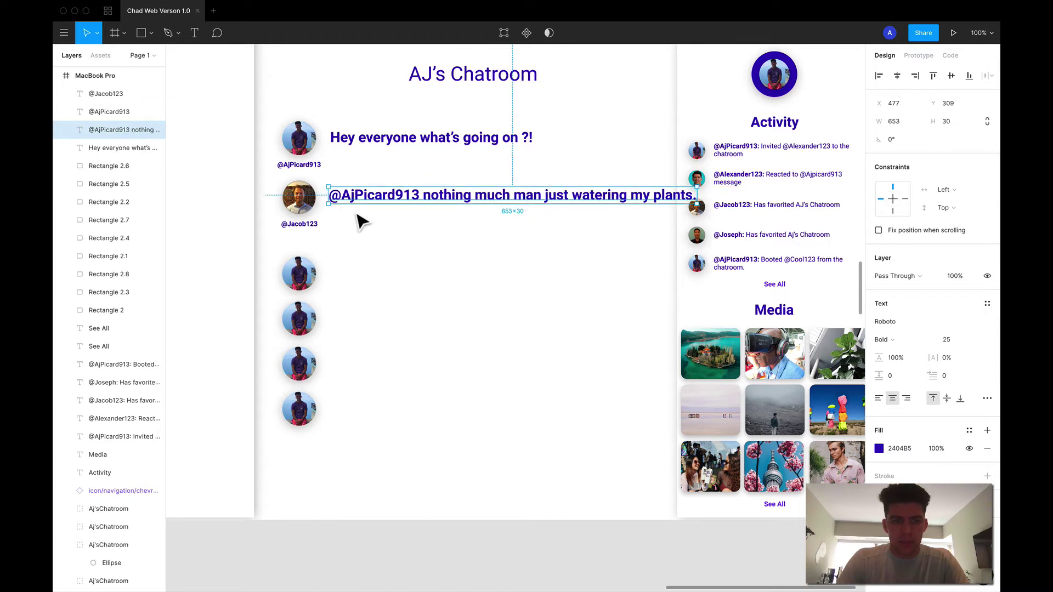
{"action": "left_click", "coordinate": [334, 138]}
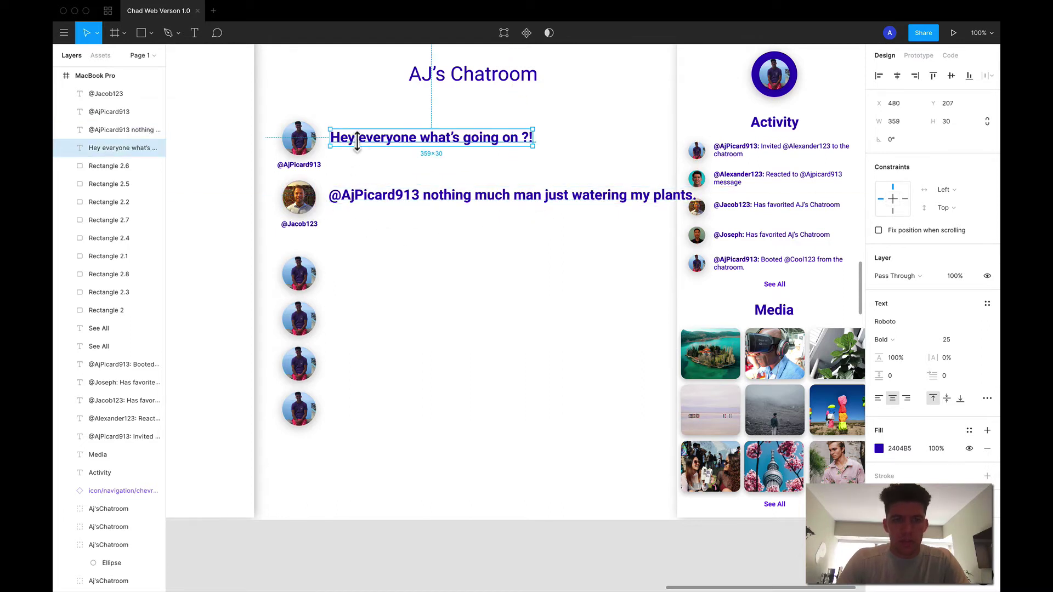
{"action": "left_click", "coordinate": [348, 201]}
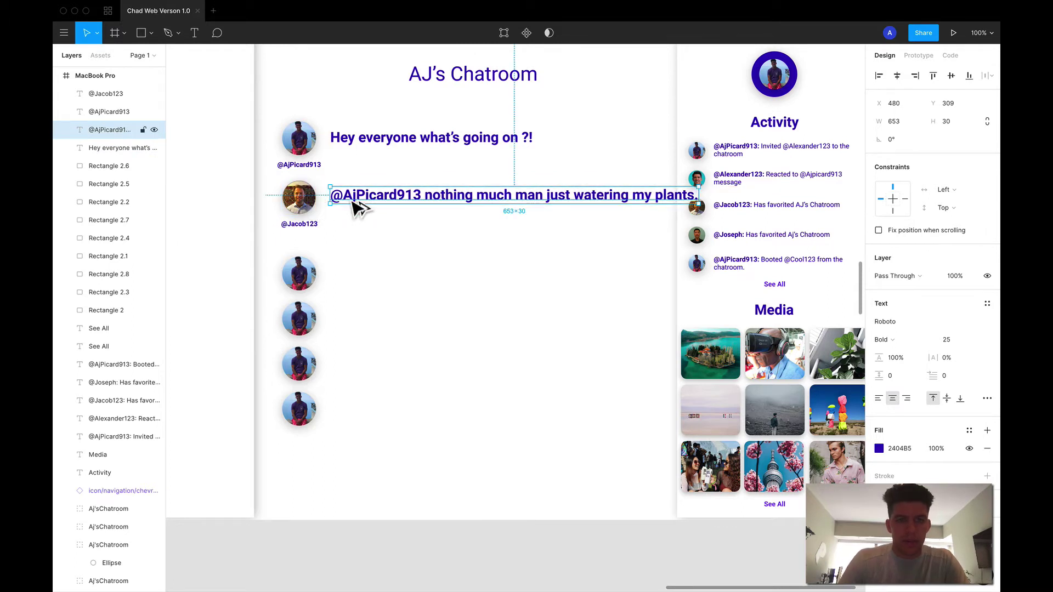
{"action": "key", "text": "Down"}
{"action": "key", "text": "Down"}
{"action": "key", "text": "Down"}
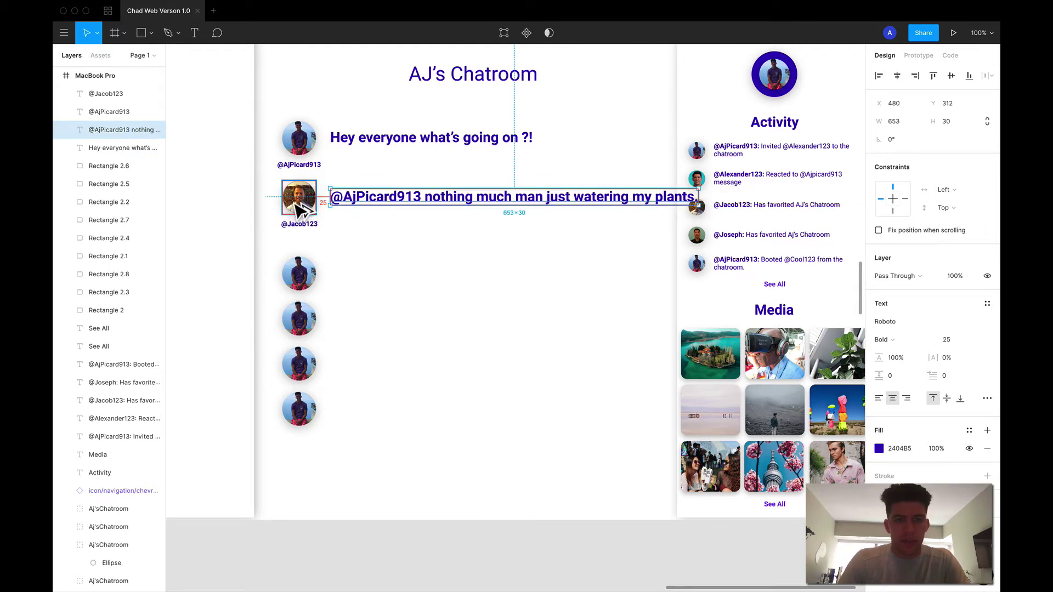
{"action": "left_click_drag", "start_coordinate": [698, 205], "coordinate": [670, 205]}
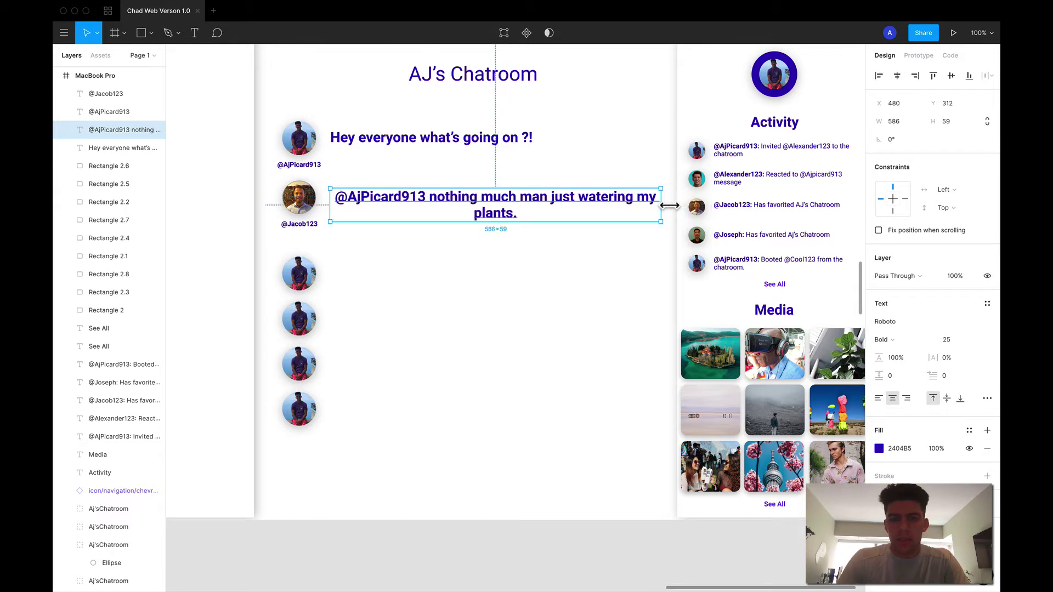
{"action": "left_click", "coordinate": [879, 399]}
{"action": "key", "text": "alt"}
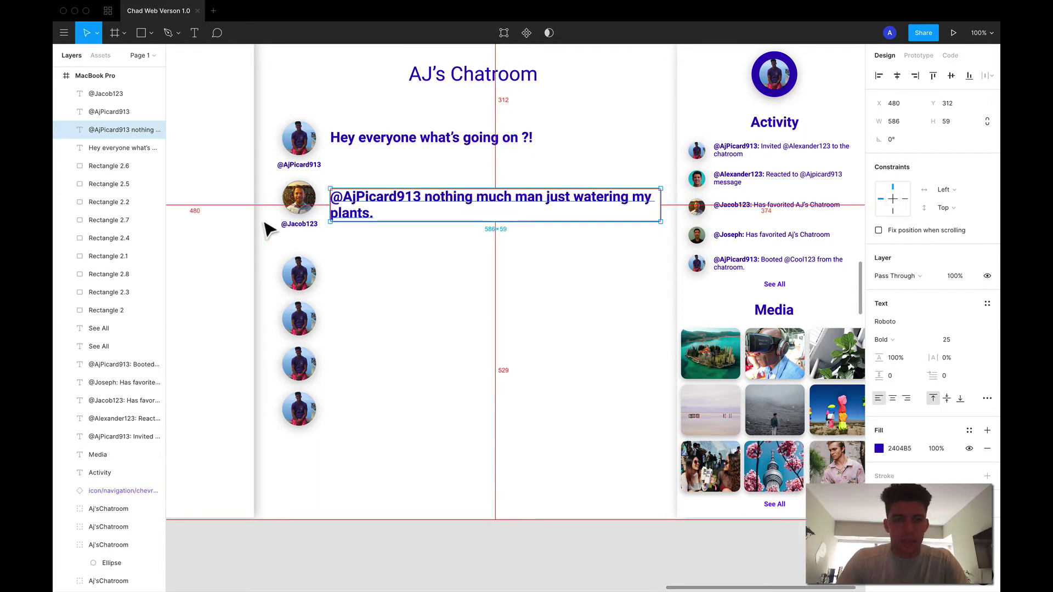
{"action": "left_click", "coordinate": [449, 267]}
Step: Check the lower avatars, then shift the reply further down the page
{"action": "scroll", "coordinate": [307, 296], "scroll_direction": "down", "scroll_amount": 3}
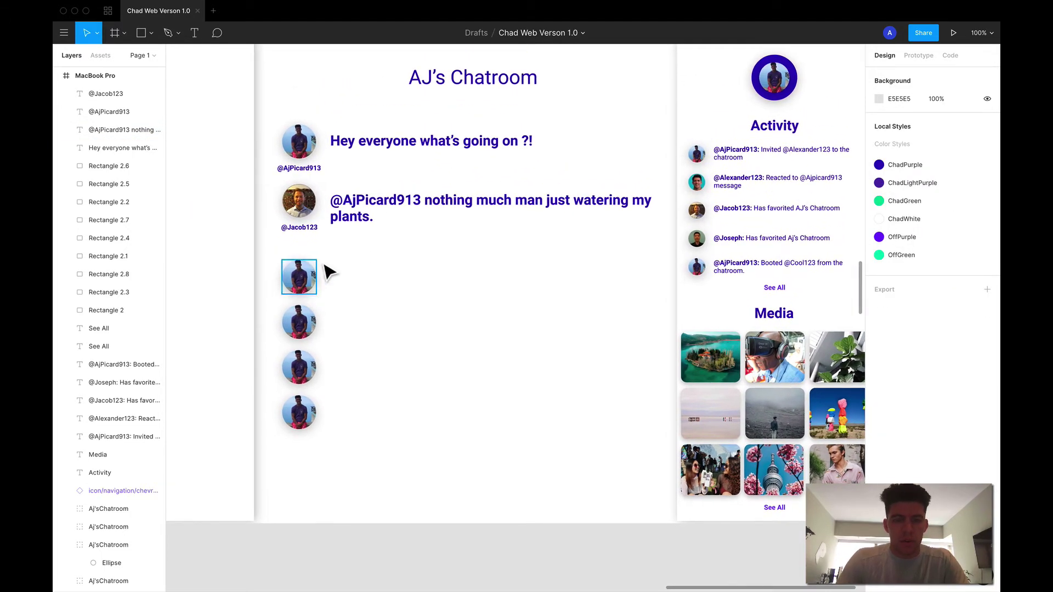
{"action": "left_click", "coordinate": [313, 278]}
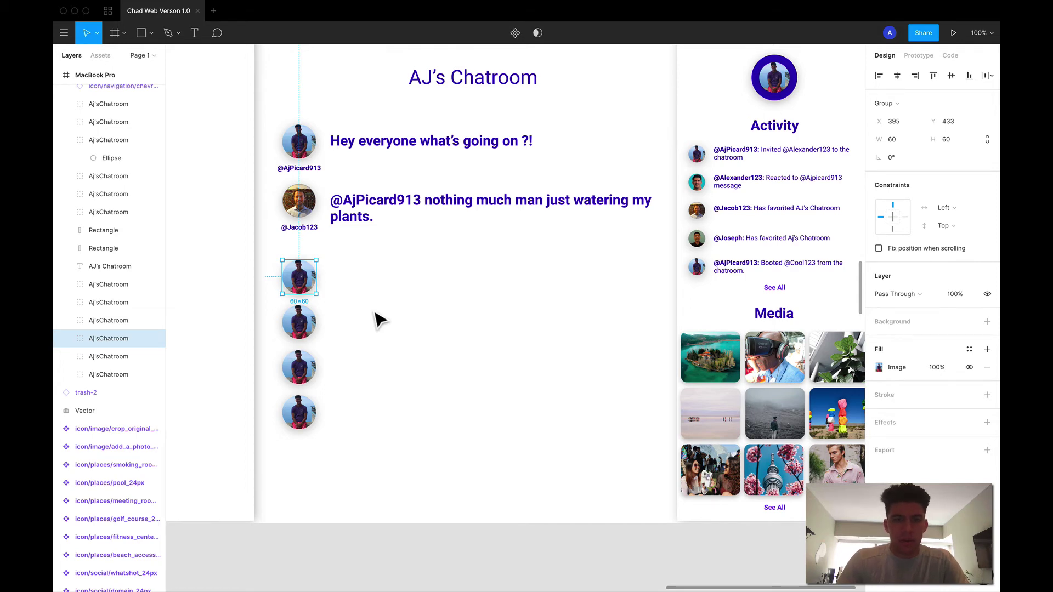
{"action": "scroll", "coordinate": [379, 319], "scroll_direction": "down", "scroll_amount": 1}
{"action": "left_click", "coordinate": [309, 296], "text": "shift"}
{"action": "left_click", "coordinate": [304, 341], "text": "shift"}
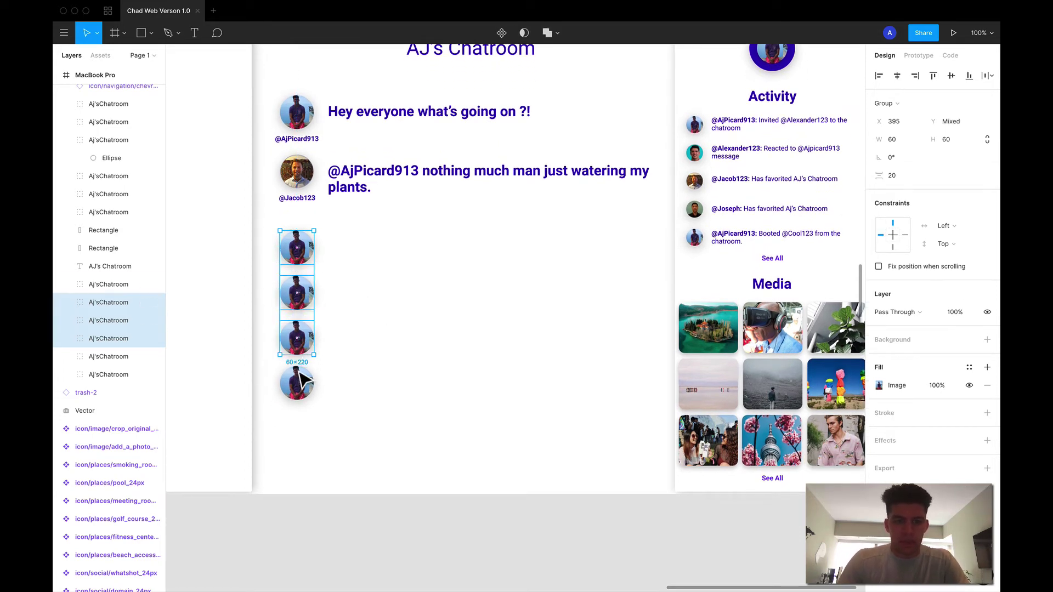
{"action": "left_click", "coordinate": [303, 380], "text": "shift"}
{"action": "scroll", "coordinate": [301, 377], "scroll_direction": "up", "scroll_amount": 1}
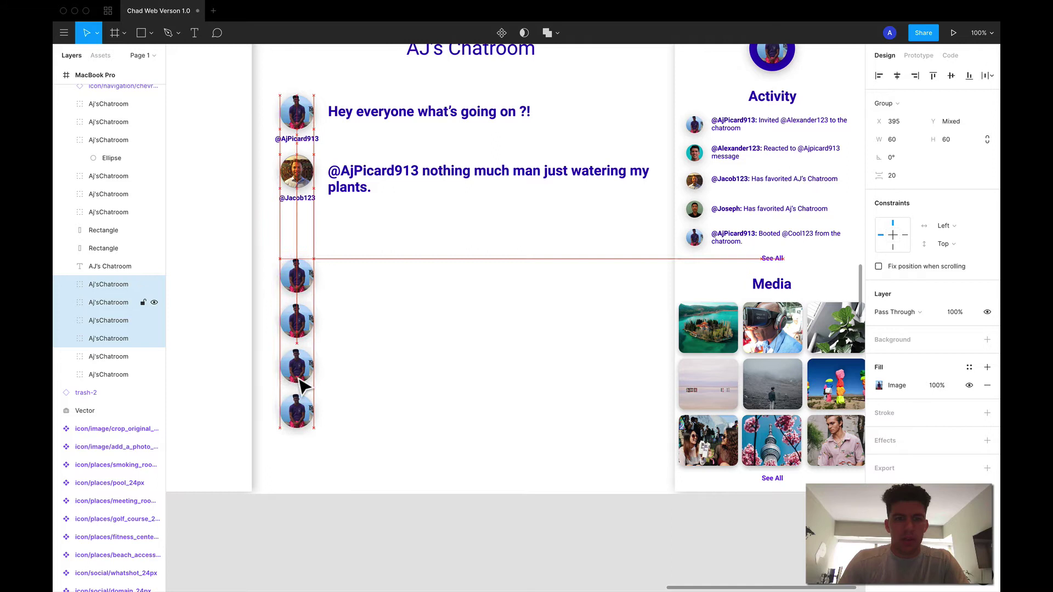
{"action": "left_click", "coordinate": [364, 199]}
{"action": "key", "text": "shift+Down"}
{"action": "key", "text": "shift+Down"}
{"action": "key", "text": "shift+Down"}
{"action": "key", "text": "shift+Down"}
{"action": "key", "text": "shift+Down"}
{"action": "key", "text": "shift+Down"}
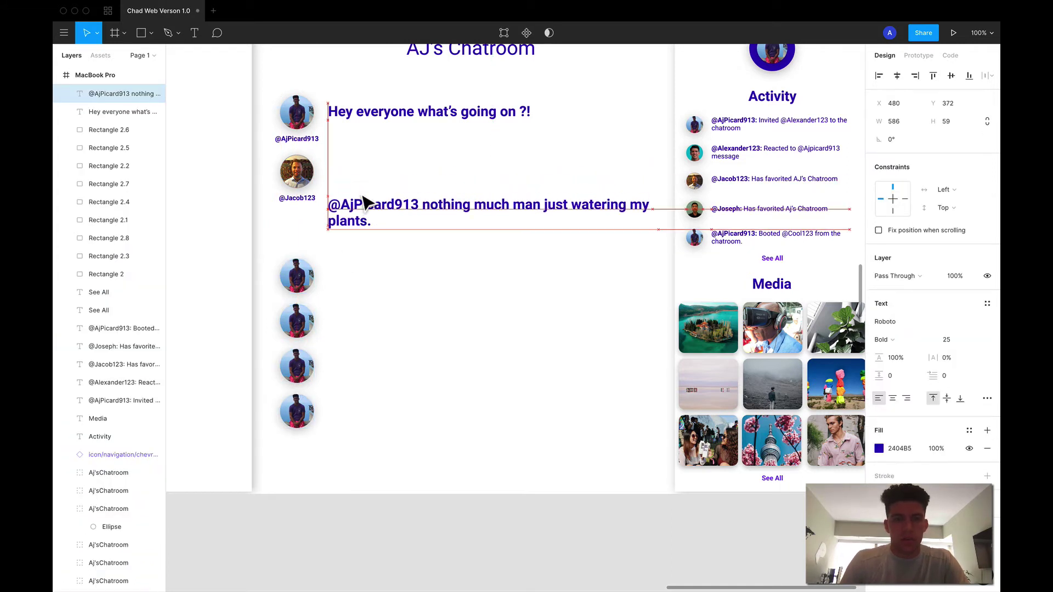
{"action": "key", "text": "shift+Down"}
{"action": "key", "text": "shift+Down"}
{"action": "key", "text": "shift+Down"}
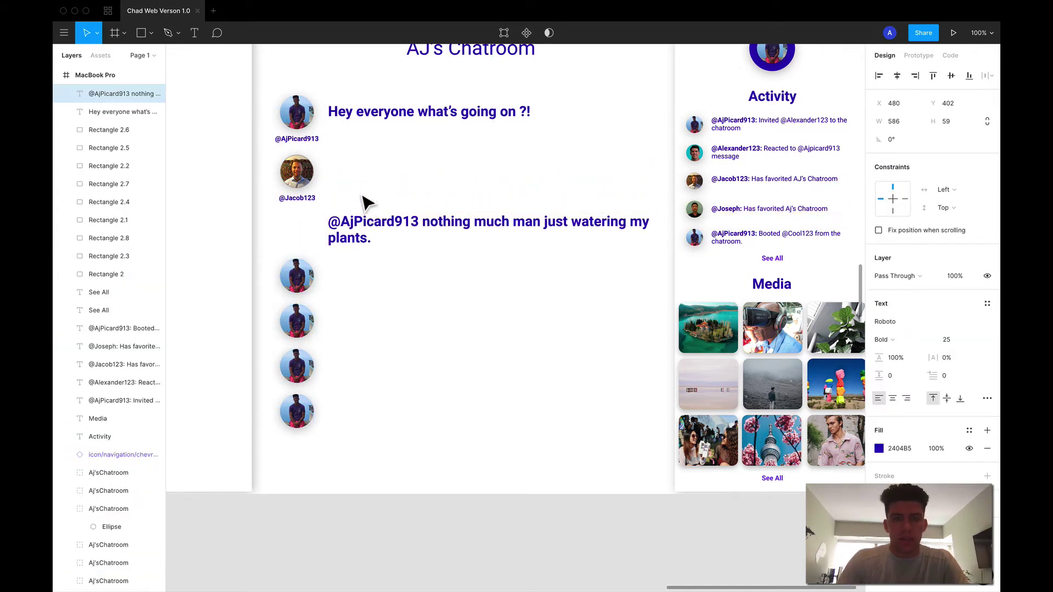
{"action": "scroll", "coordinate": [364, 203], "scroll_direction": "down", "scroll_amount": 1}
{"action": "scroll", "coordinate": [364, 202], "scroll_direction": "up", "scroll_amount": 2}
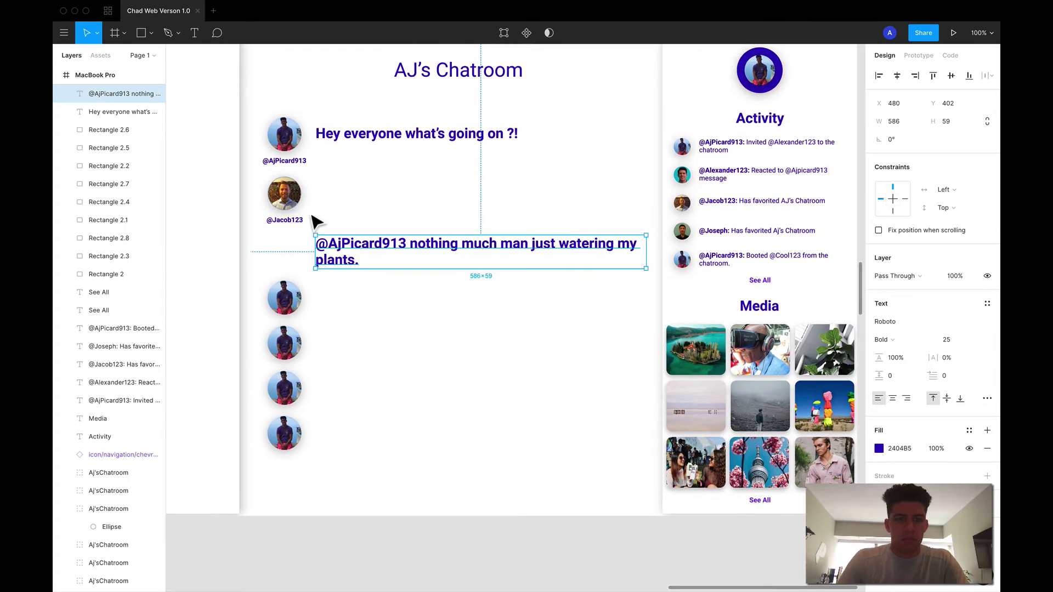
{"action": "left_click", "coordinate": [287, 202]}
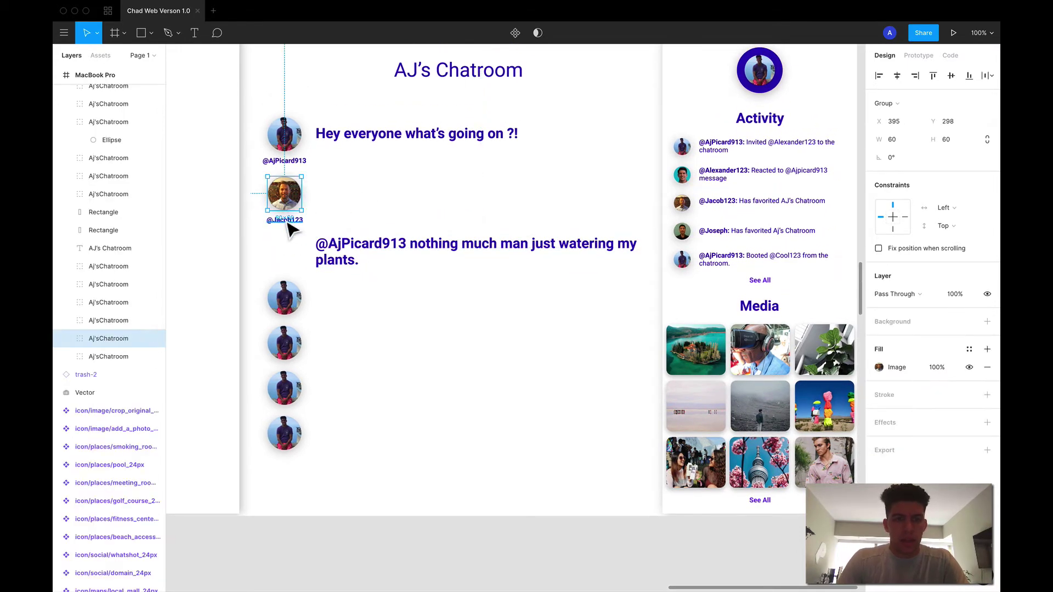
{"action": "left_click", "coordinate": [288, 220]}
{"action": "left_click", "coordinate": [288, 208], "text": "shift"}
{"action": "key", "text": "shift+Down"}
{"action": "key", "text": "shift+Down"}
{"action": "key", "text": "shift+Down"}
{"action": "key", "text": "shift+Down"}
{"action": "key", "text": "shift+Down"}
{"action": "key", "text": "shift+Down"}
{"action": "key", "text": "shift+Down"}
{"action": "key", "text": "shift+Down"}
{"action": "key", "text": "shift+Down"}
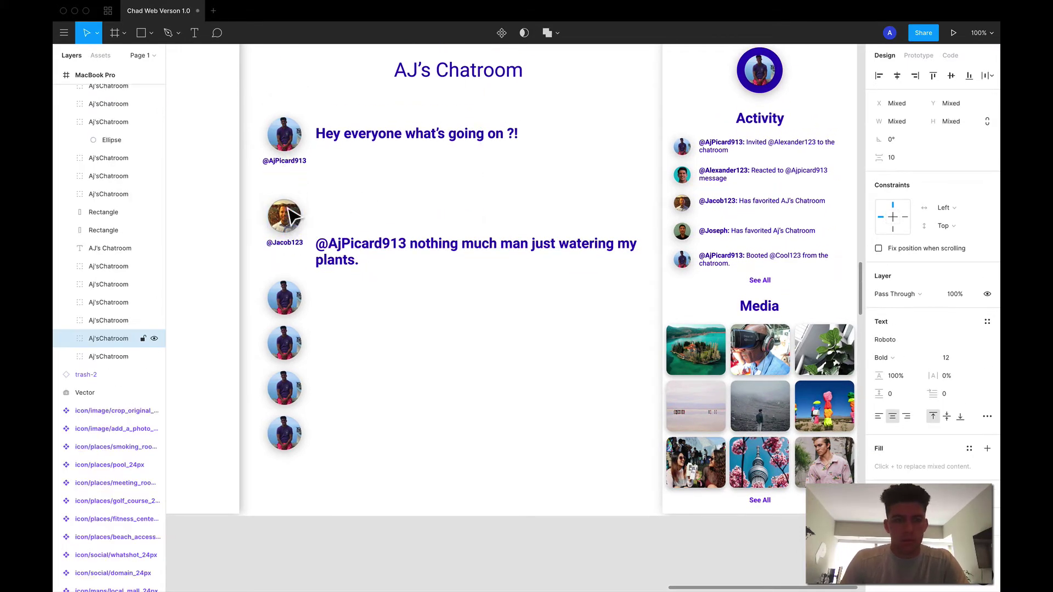
{"action": "key", "text": "shift+Up"}
{"action": "key", "text": "shift+Up"}
{"action": "key", "text": "shift+Up"}
{"action": "key", "text": "shift+Up"}
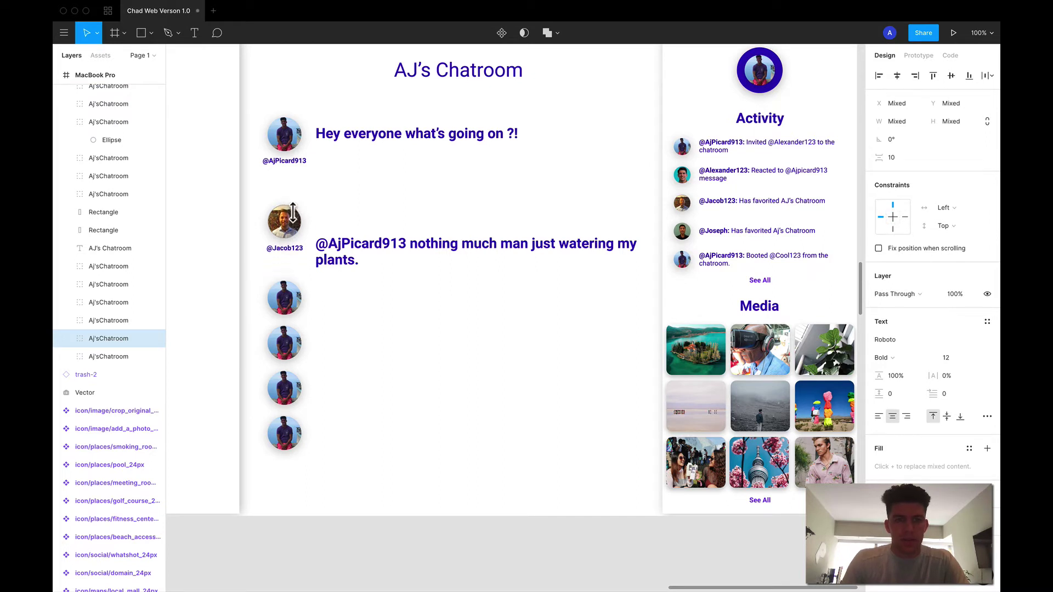
{"action": "key", "text": "shift+Up"}
{"action": "key", "text": "shift+Up"}
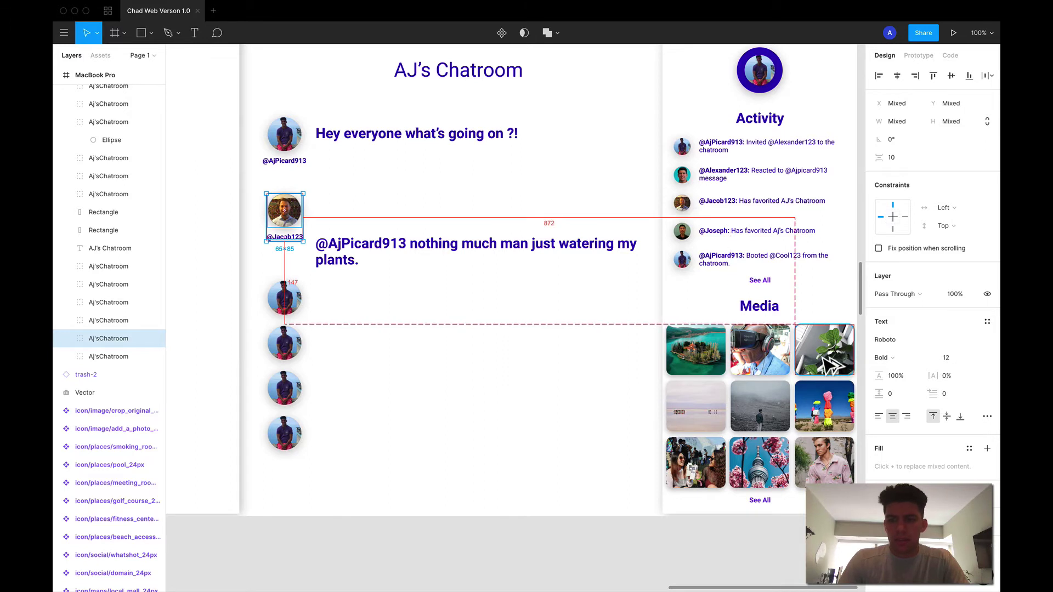
Step: Copy the plant photo out of the media grid, enlarge it and set it under the reply
{"action": "left_click_drag", "start_coordinate": [826, 364], "coordinate": [395, 221]}
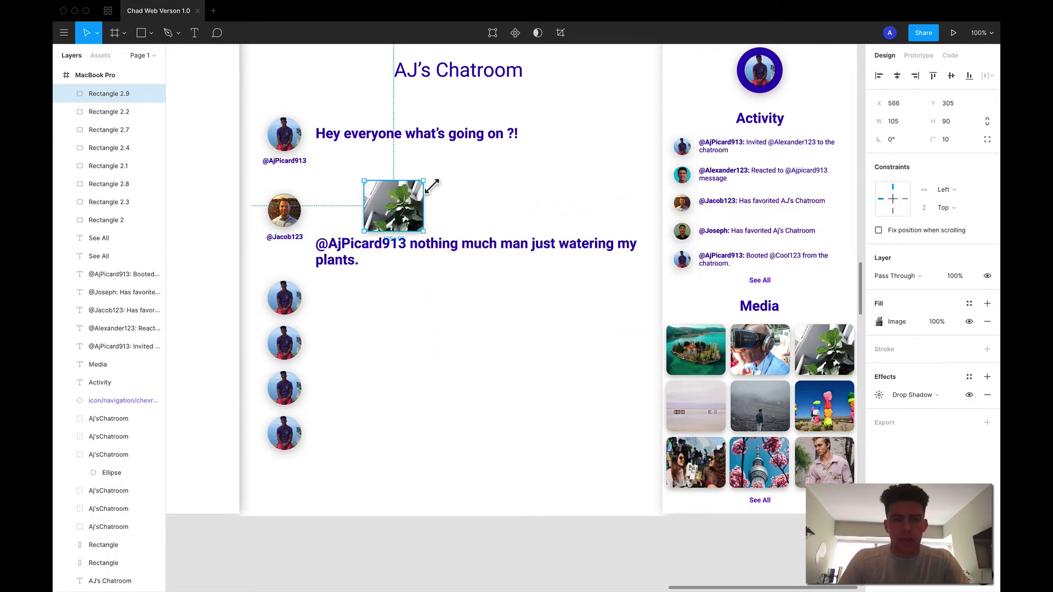
{"action": "left_click_drag", "start_coordinate": [432, 186], "coordinate": [359, 328]}
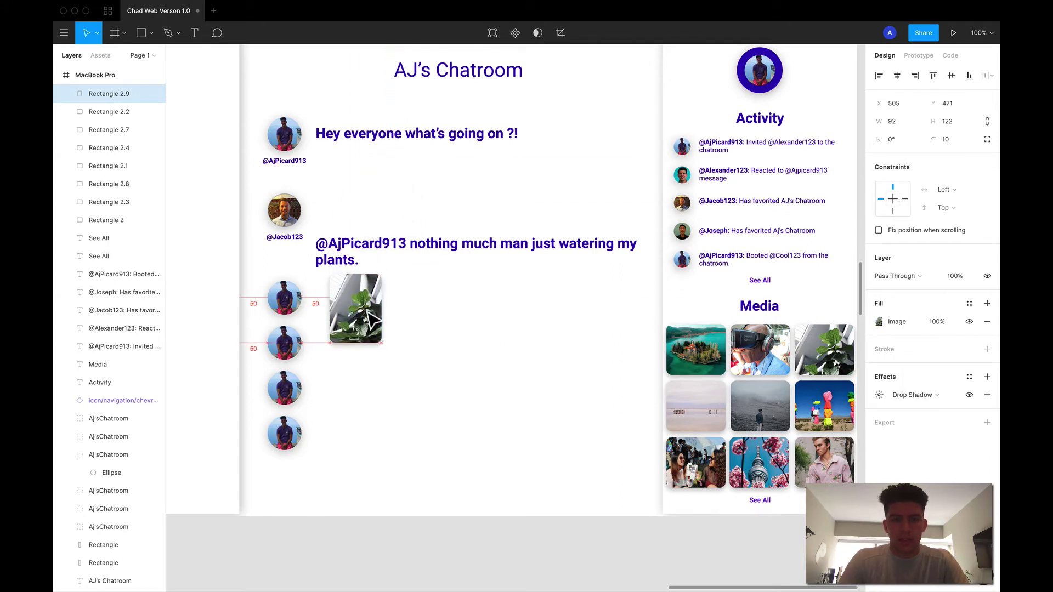
{"action": "left_click_drag", "start_coordinate": [359, 257], "coordinate": [400, 247]}
{"action": "left_click_drag", "start_coordinate": [377, 337], "coordinate": [385, 312]}
Step: Raise Jacob's avatar and label, then place the plant photo beside the avatar
{"action": "left_click", "coordinate": [284, 210]}
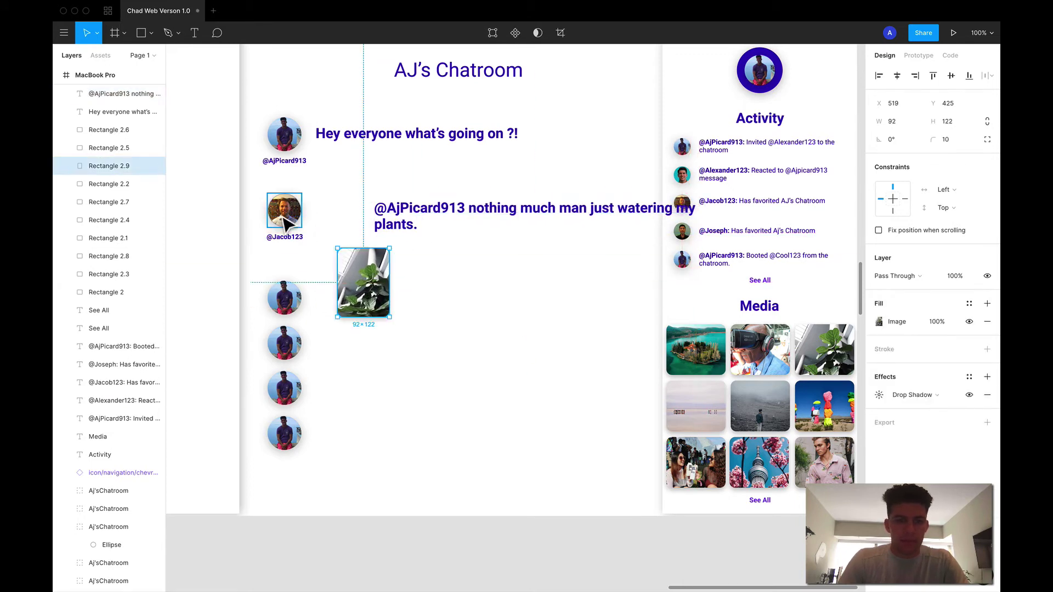
{"action": "left_click", "coordinate": [285, 237], "text": "shift"}
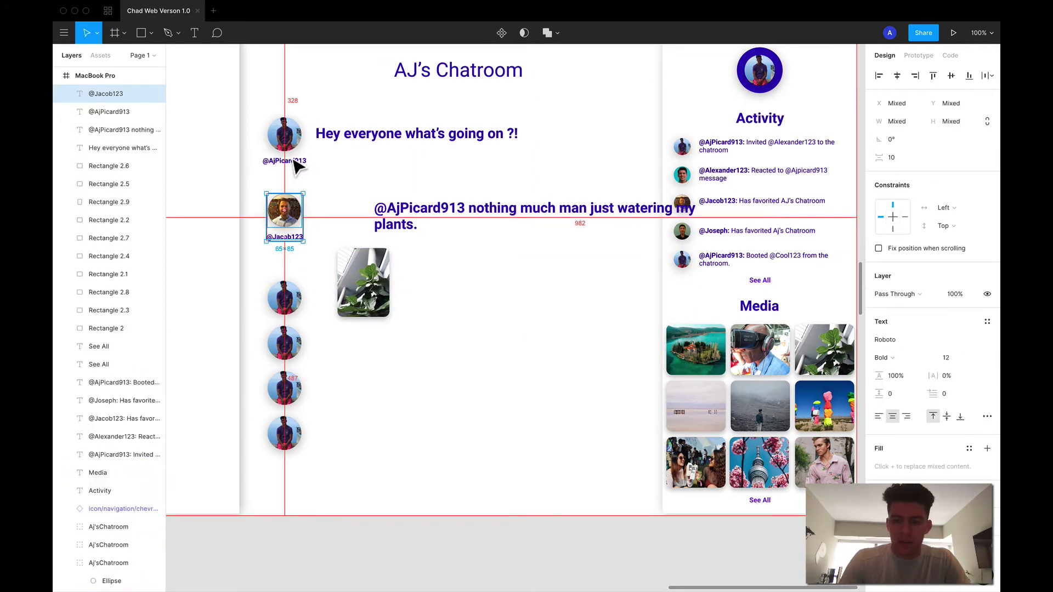
{"action": "key", "text": "shift+Up"}
{"action": "key", "text": "shift+Up"}
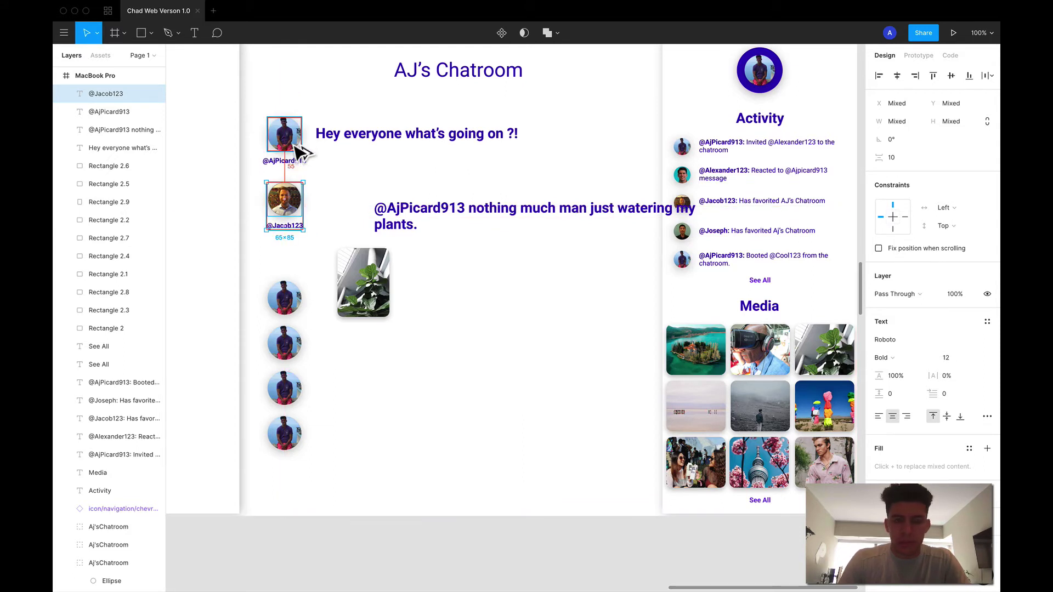
{"action": "left_click_drag", "start_coordinate": [369, 284], "coordinate": [367, 203]}
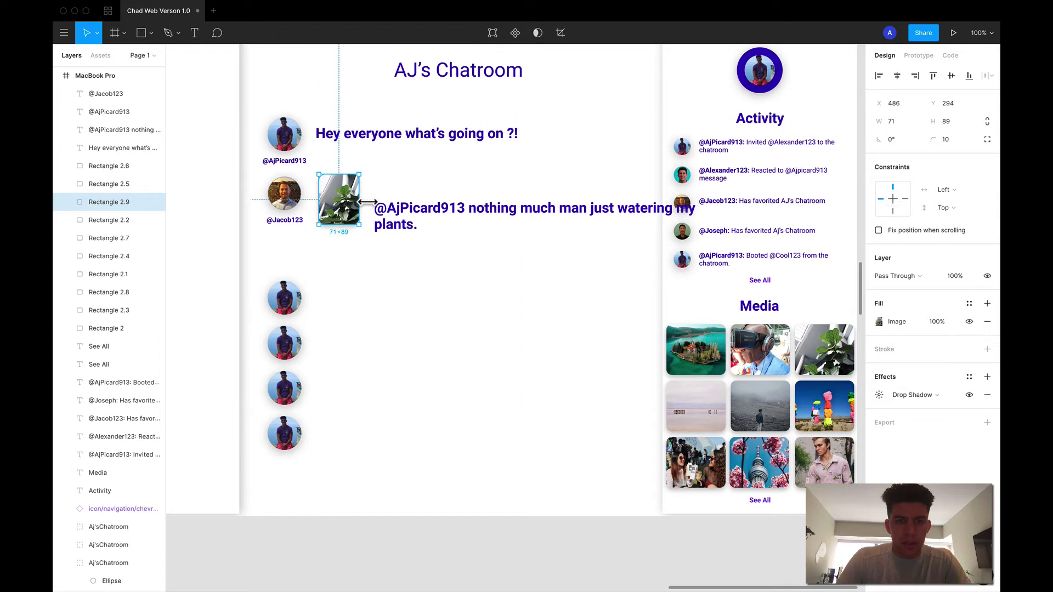
{"action": "key", "text": "alt"}
{"action": "key", "text": "Left"}
{"action": "key", "text": "Left"}
{"action": "key", "text": "Left"}
{"action": "key", "text": "Left"}
{"action": "key", "text": "Left"}
{"action": "key", "text": "Left"}
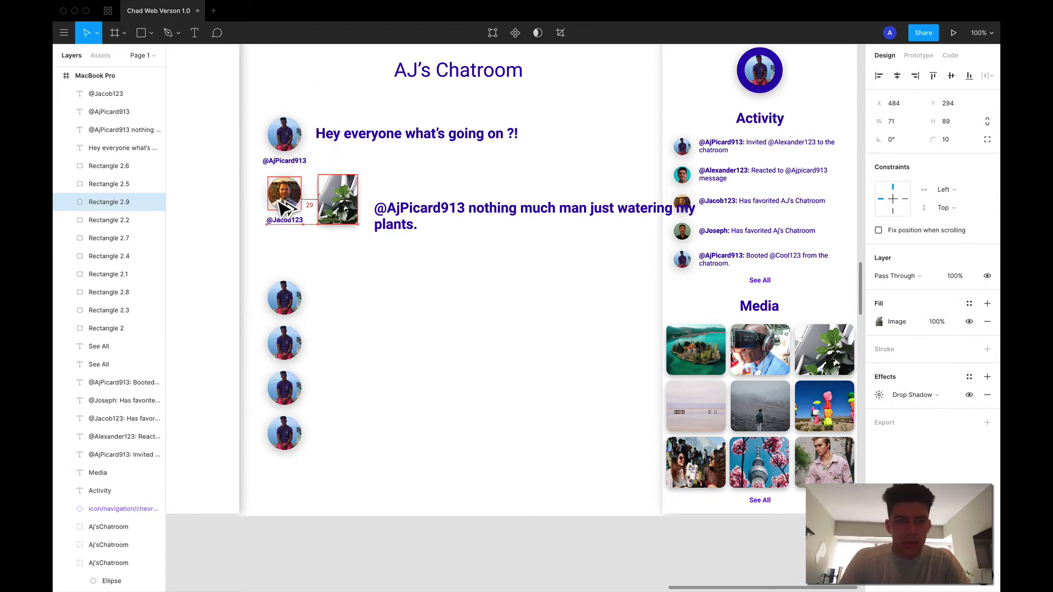
Step: Set the reply beside the plant photo, narrowed to wrap onto two lines
{"action": "left_click_drag", "start_coordinate": [464, 207], "coordinate": [437, 199]}
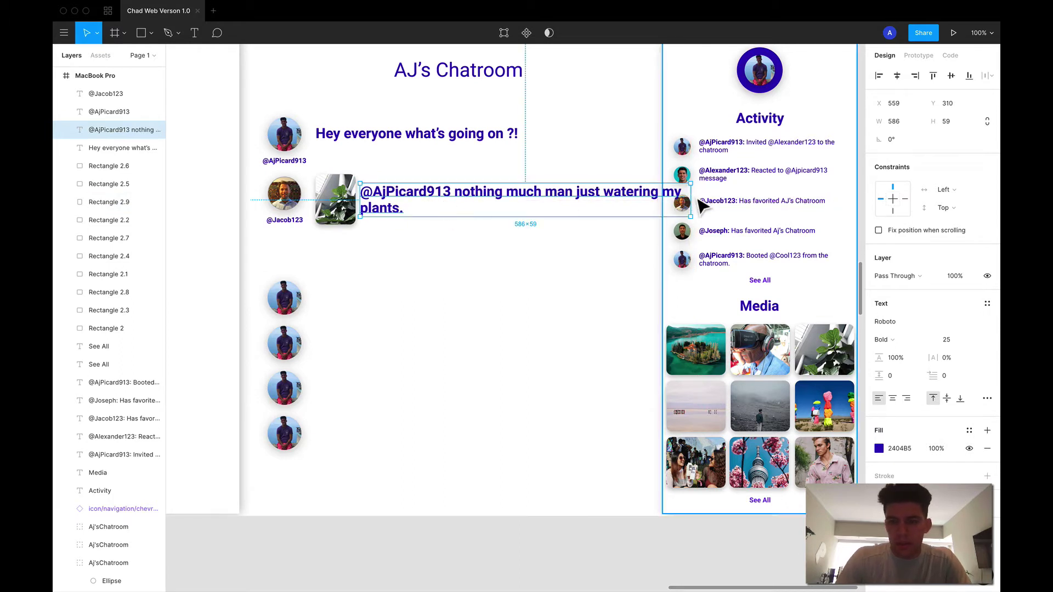
{"action": "left_click_drag", "start_coordinate": [691, 200], "coordinate": [615, 205]}
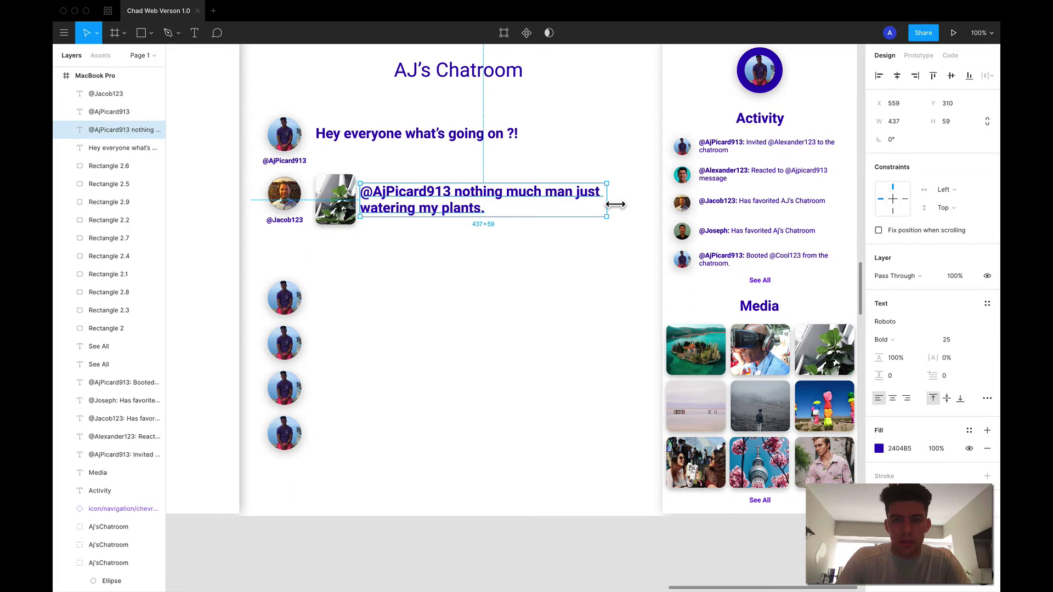
{"action": "left_click", "coordinate": [470, 285]}
{"action": "left_click_drag", "start_coordinate": [447, 207], "coordinate": [452, 203]}
{"action": "key", "text": "alt"}
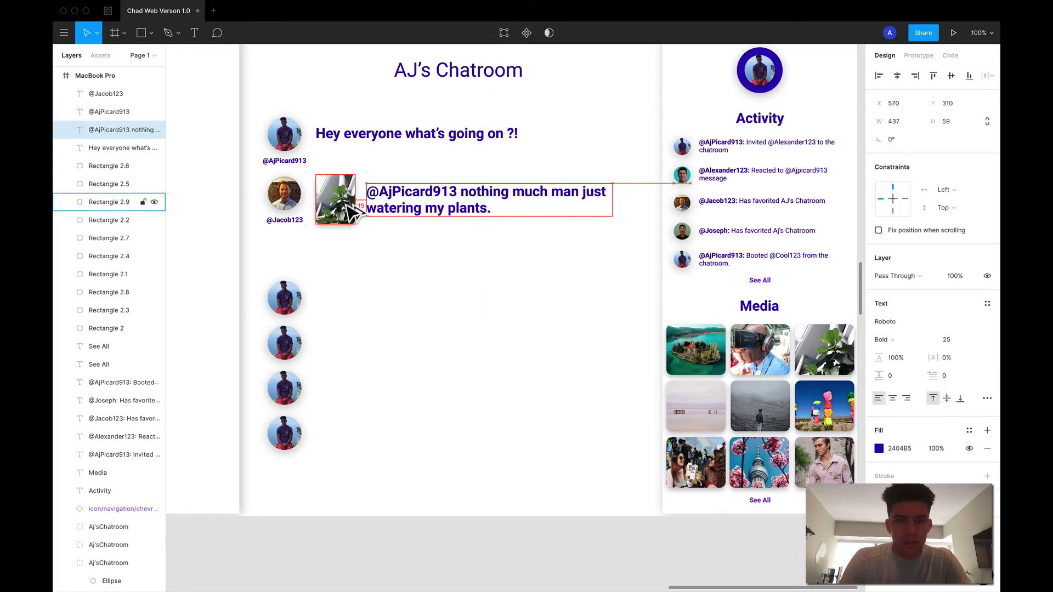
{"action": "left_click", "coordinate": [467, 298]}
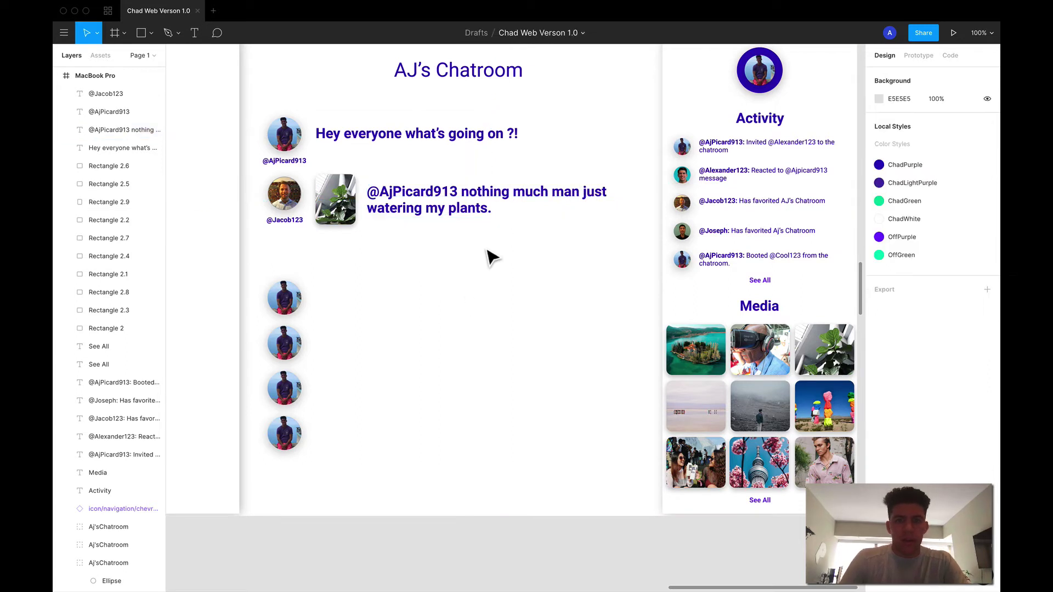
{"action": "left_click", "coordinate": [494, 211]}
{"action": "left_click", "coordinate": [442, 255]}
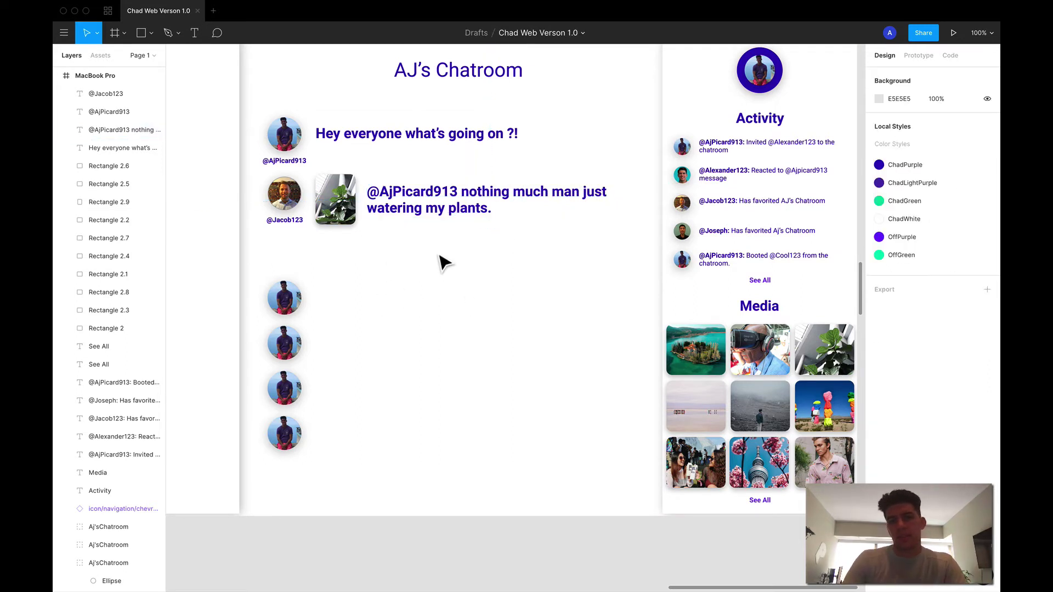
{"action": "scroll", "coordinate": [362, 272], "scroll_direction": "left", "scroll_amount": 4}
{"action": "scroll", "coordinate": [497, 277], "scroll_direction": "right", "scroll_amount": 3}
{"action": "scroll", "coordinate": [497, 277], "scroll_direction": "up", "scroll_amount": 3}
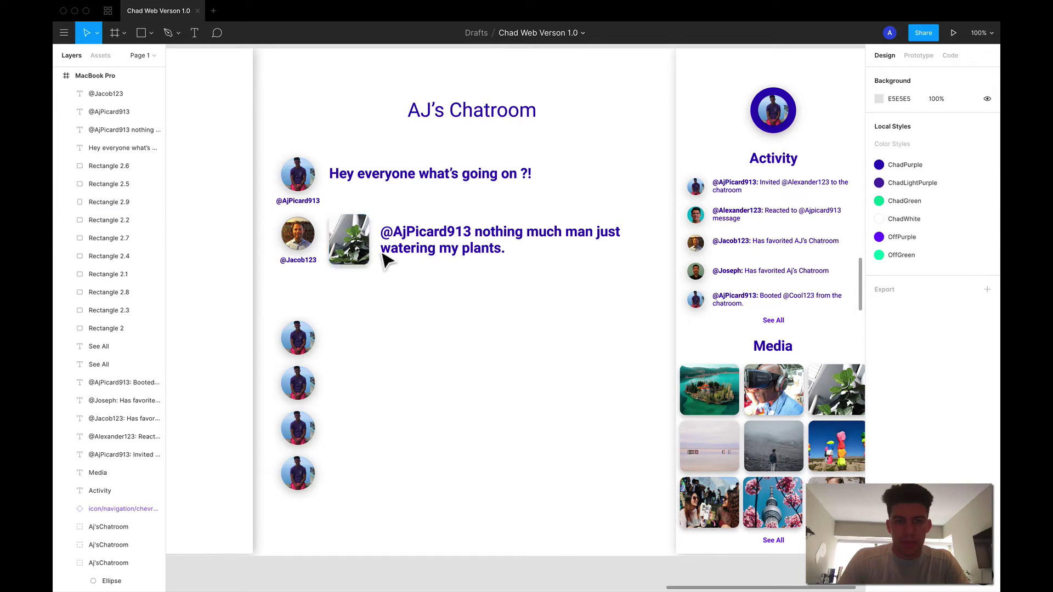
{"action": "key", "text": "r"}
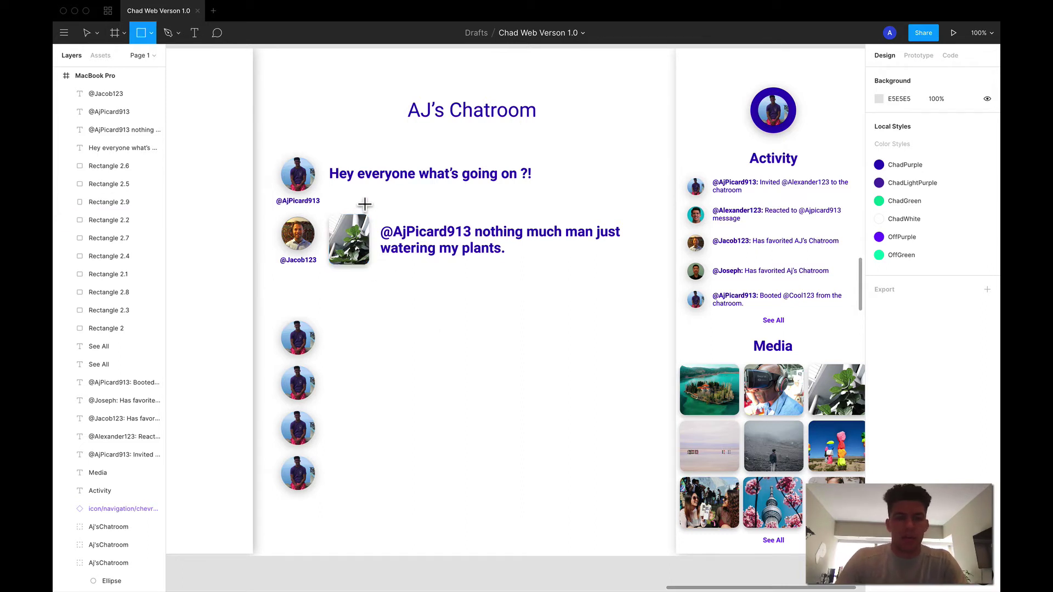
{"action": "left_click_drag", "start_coordinate": [319, 147], "coordinate": [640, 441]}
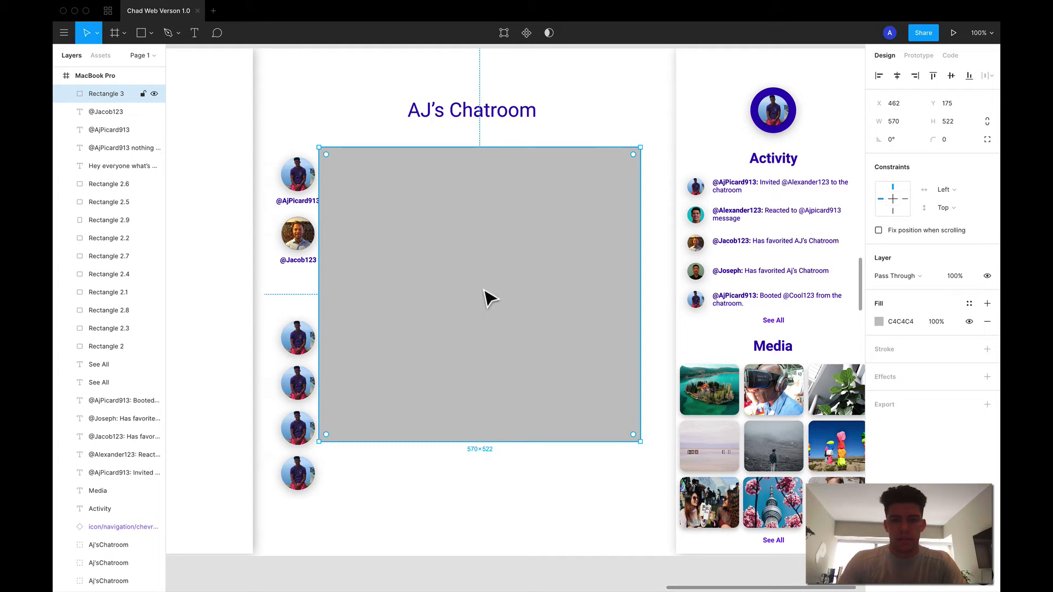
{"action": "key", "text": "Delete"}
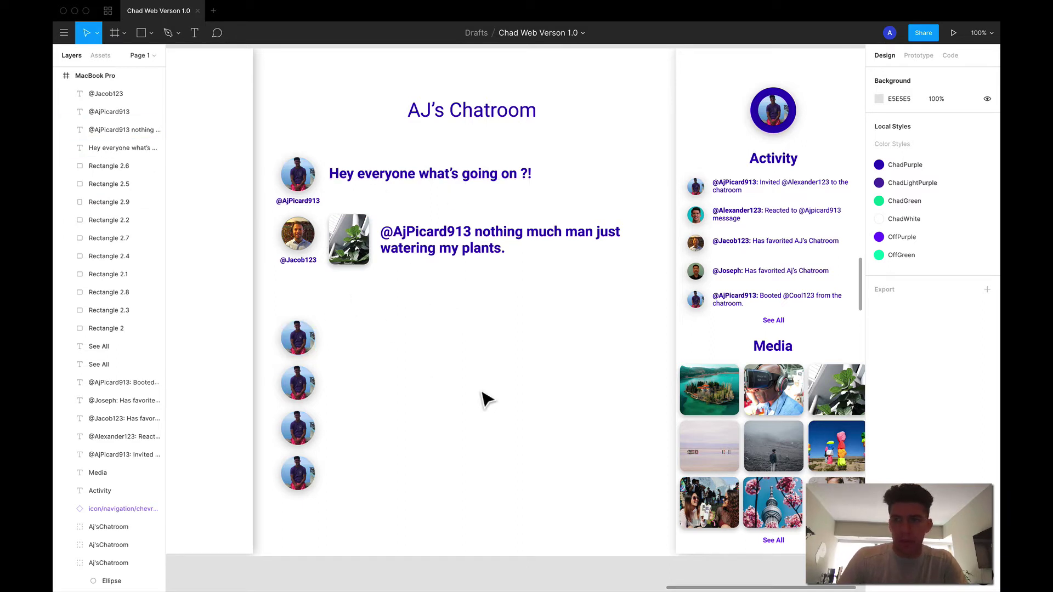
Step: Raise the third avatar and place a copy of the Hey everyone message beside it
{"action": "left_click_drag", "start_coordinate": [299, 347], "coordinate": [300, 315]}
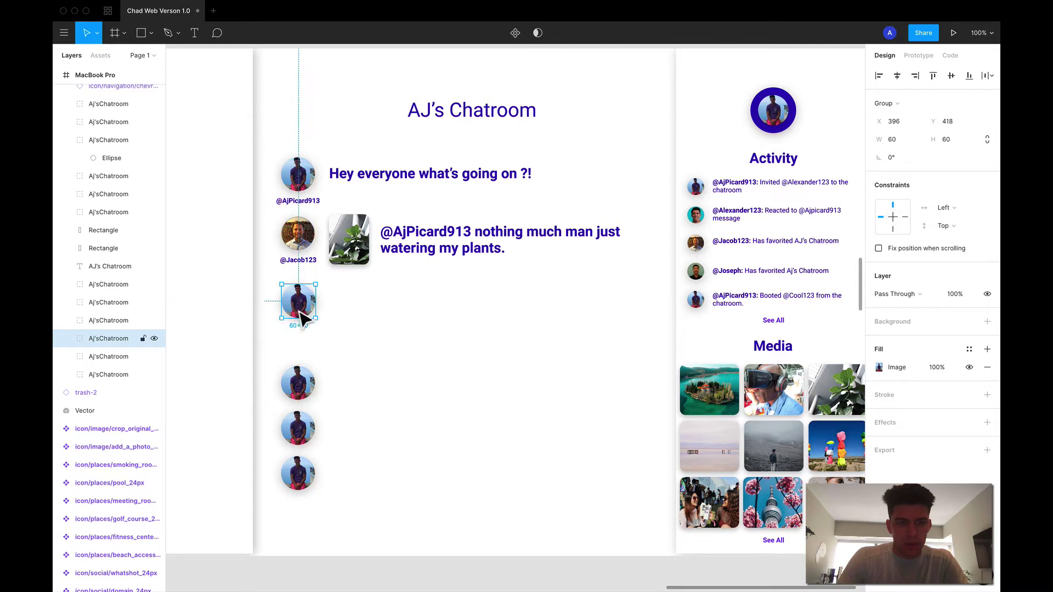
{"action": "key", "text": "shift+Up"}
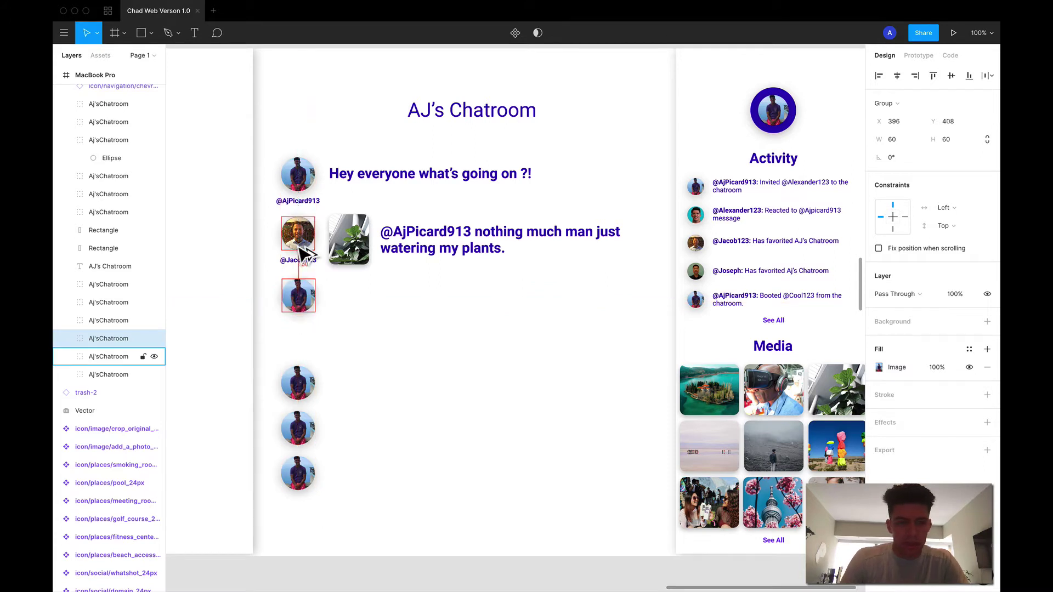
{"action": "key", "text": "Up"}
{"action": "key", "text": "Up"}
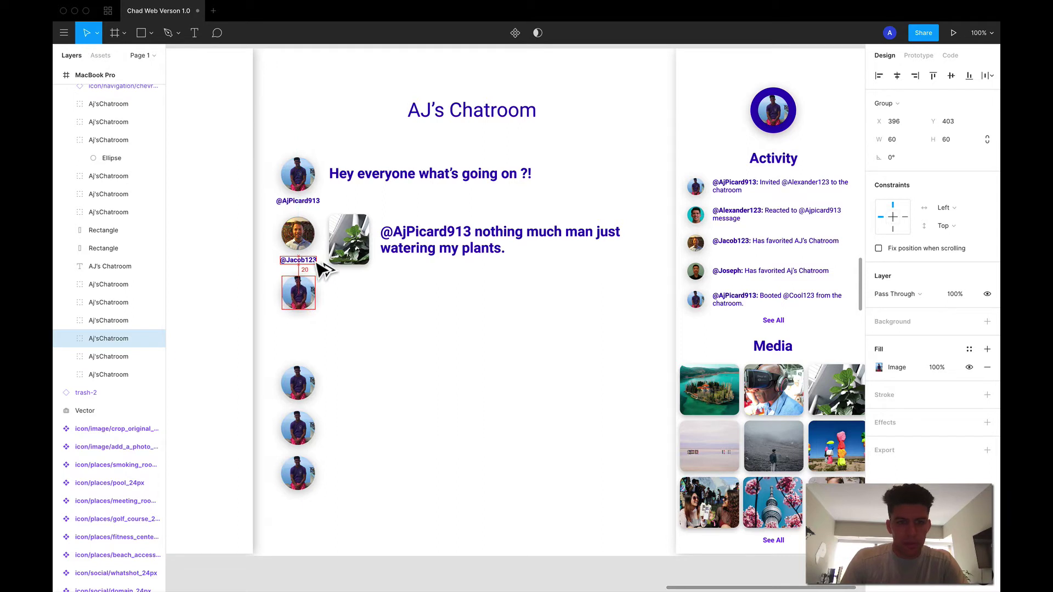
{"action": "left_click_drag", "start_coordinate": [418, 188], "coordinate": [418, 307]}
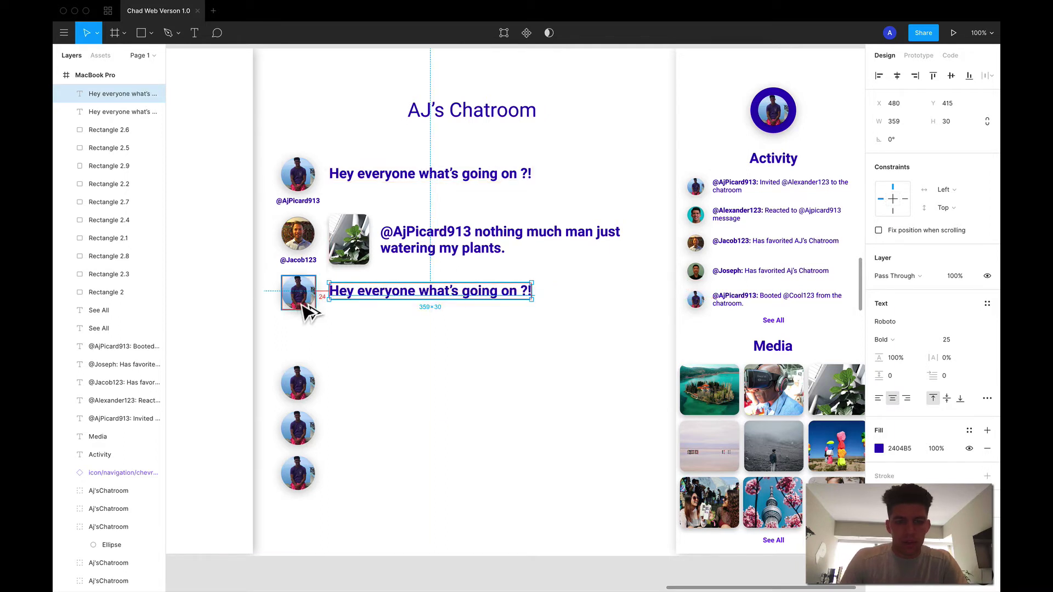
{"action": "key", "text": "Right"}
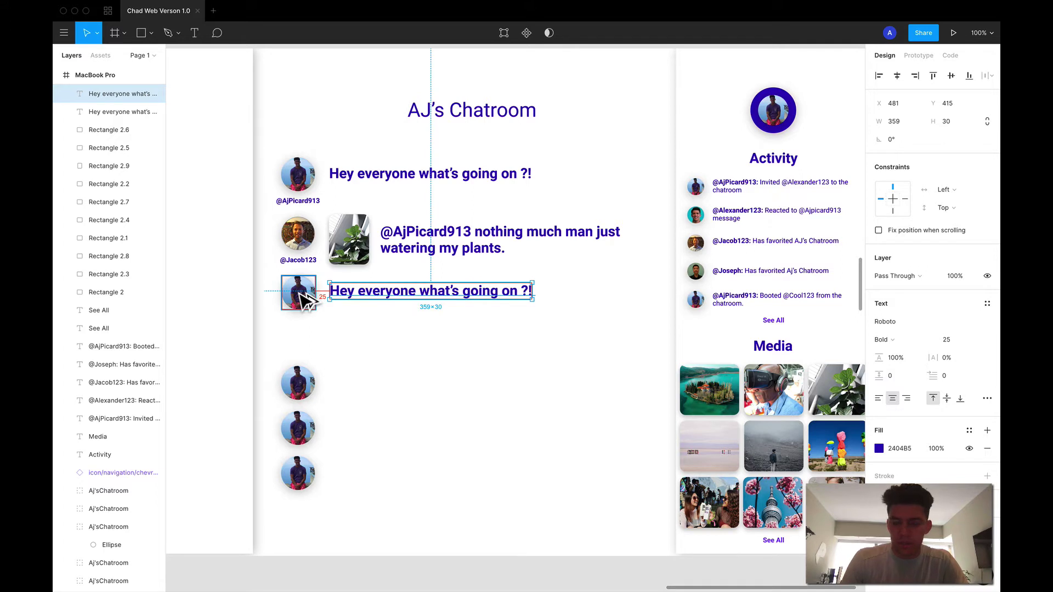
{"action": "key", "text": "Down"}
{"action": "double_click", "coordinate": [367, 295]}
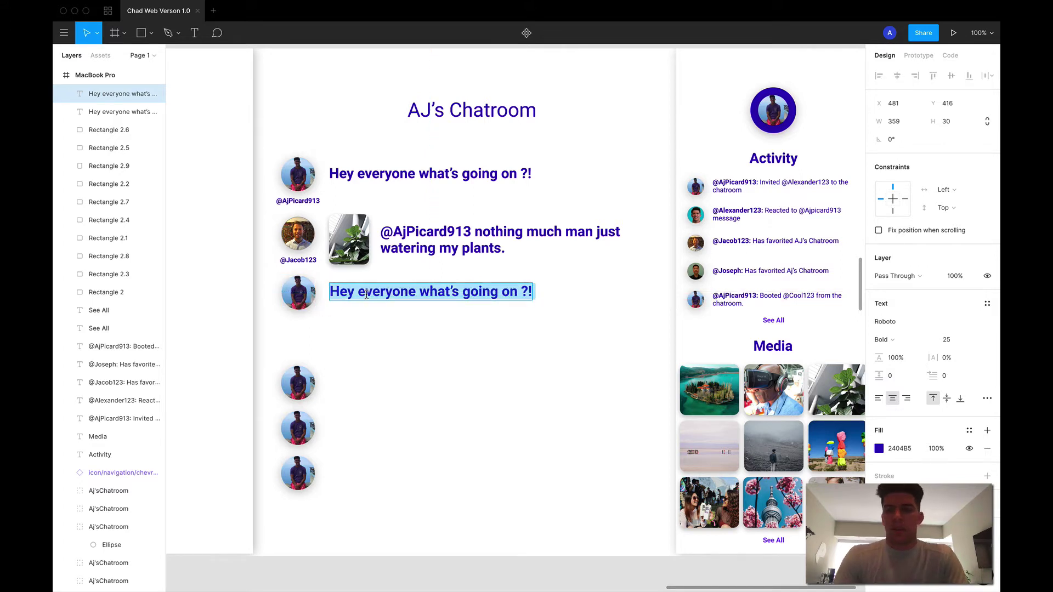
{"action": "type", "text": "@"}
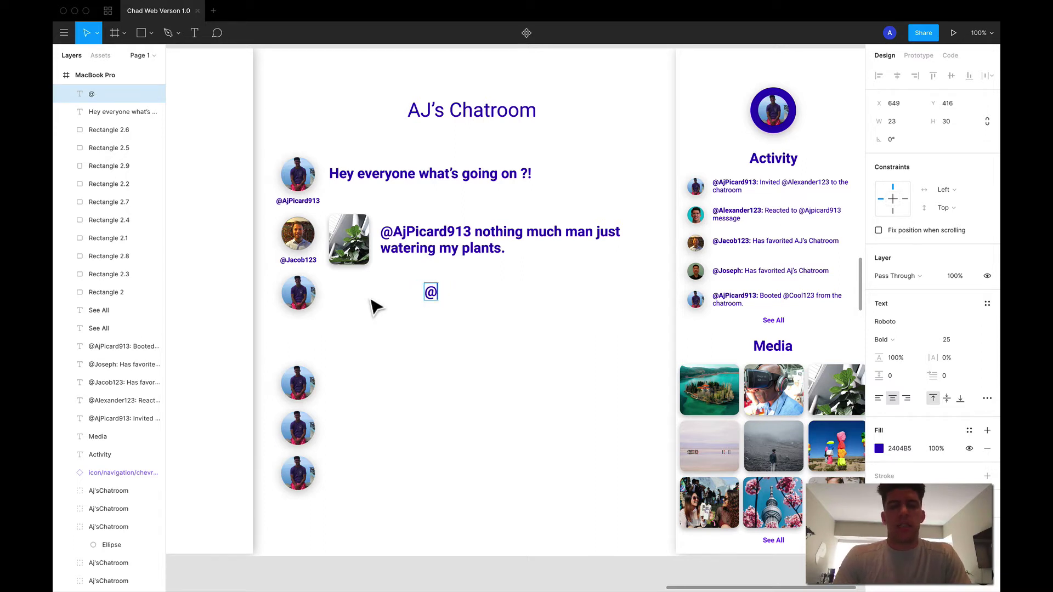
{"action": "type", "text": "AjP"}
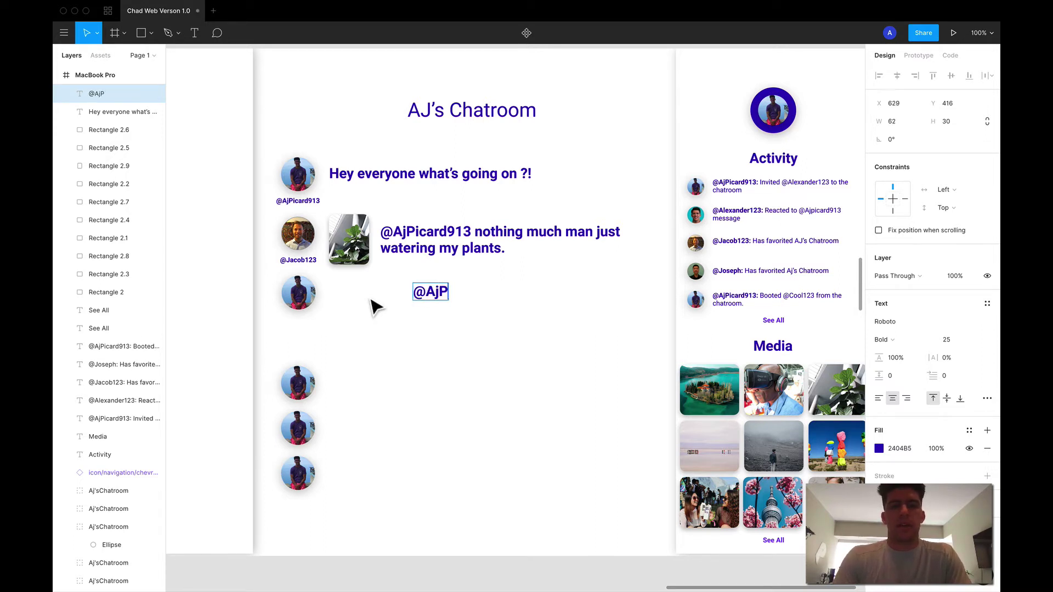
{"action": "type", "text": "icard913 j"}
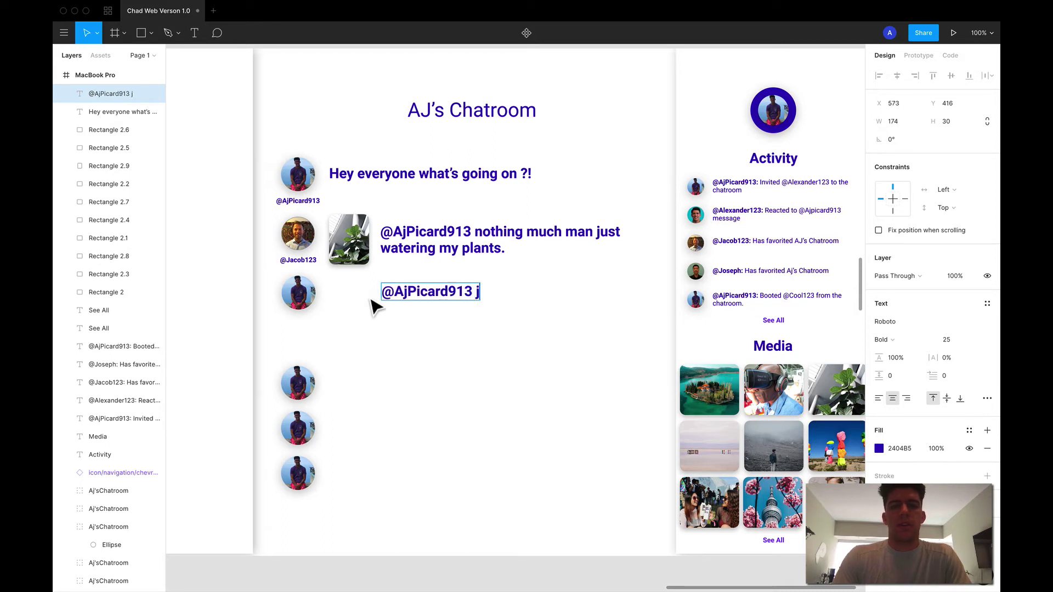
{"action": "type", "text": "ust working on some"}
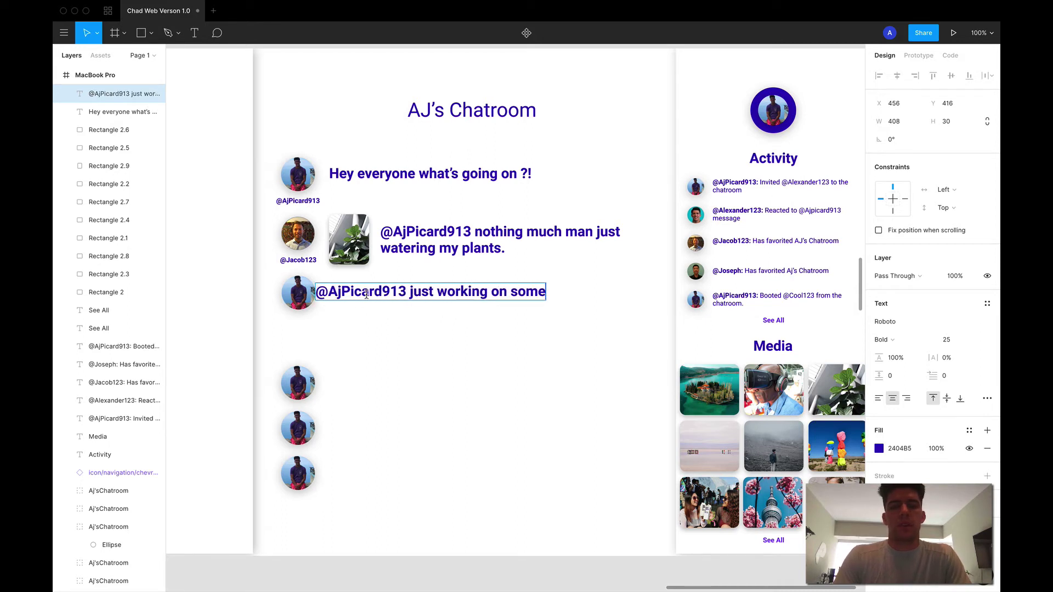
{"action": "type", "text": " coding."}
{"action": "key", "text": "Escape"}
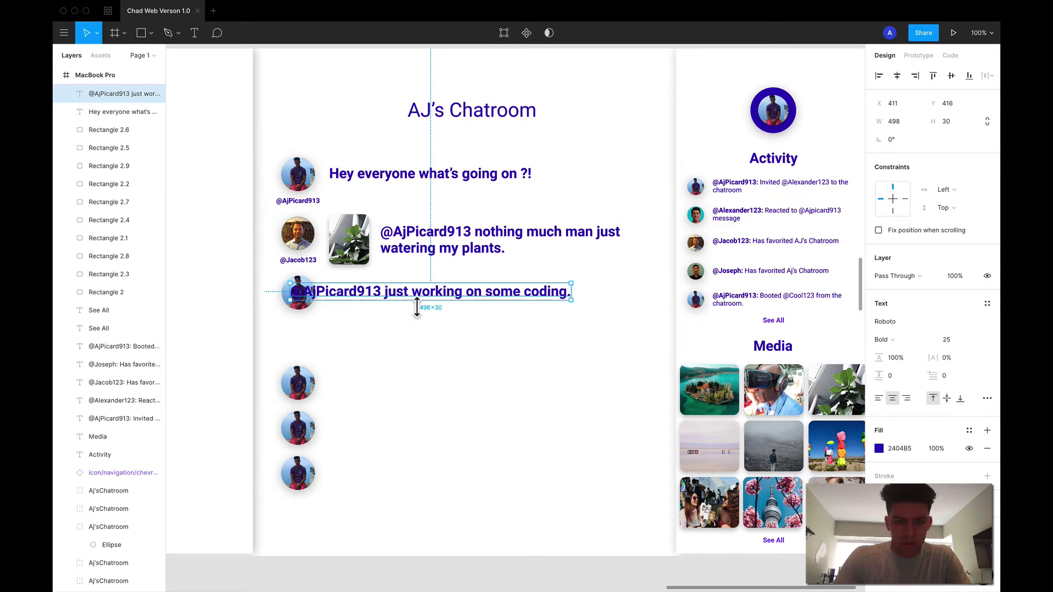
{"action": "left_click_drag", "start_coordinate": [417, 307], "coordinate": [430, 303]}
{"action": "left_click", "coordinate": [409, 343]}
{"action": "key", "text": "super+z"}
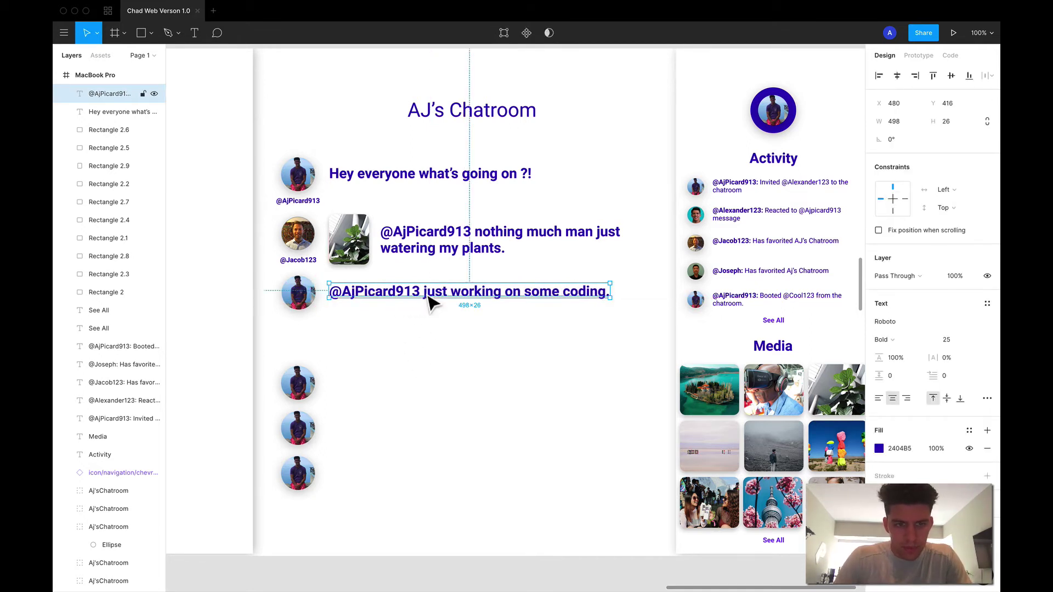
{"action": "left_click", "coordinate": [308, 203]}
{"action": "left_click_drag", "start_coordinate": [307, 203], "coordinate": [305, 325], "text": "alt"}
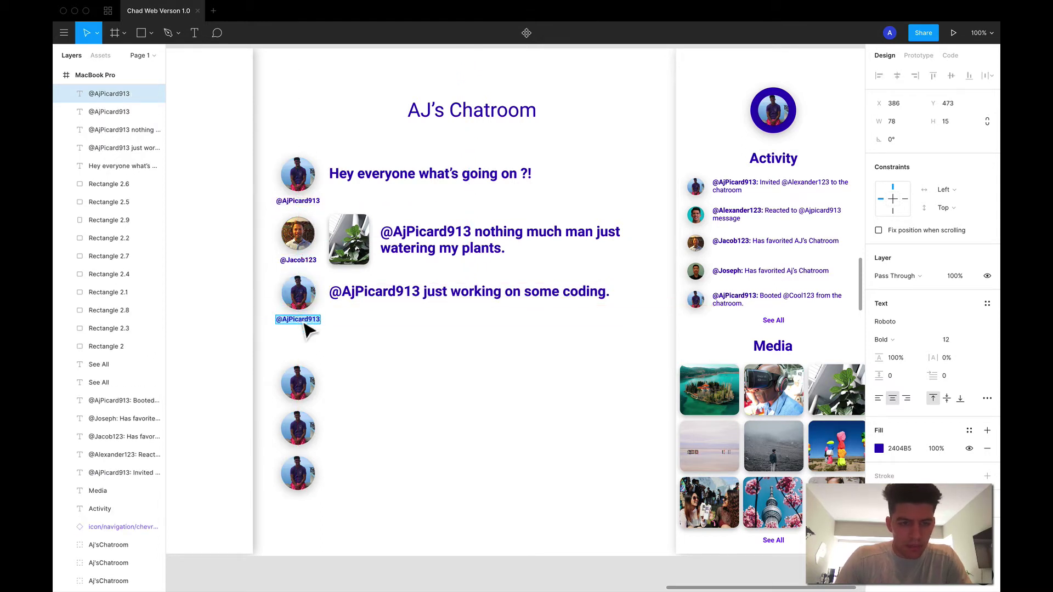
{"action": "type", "text": "@Joseph"}
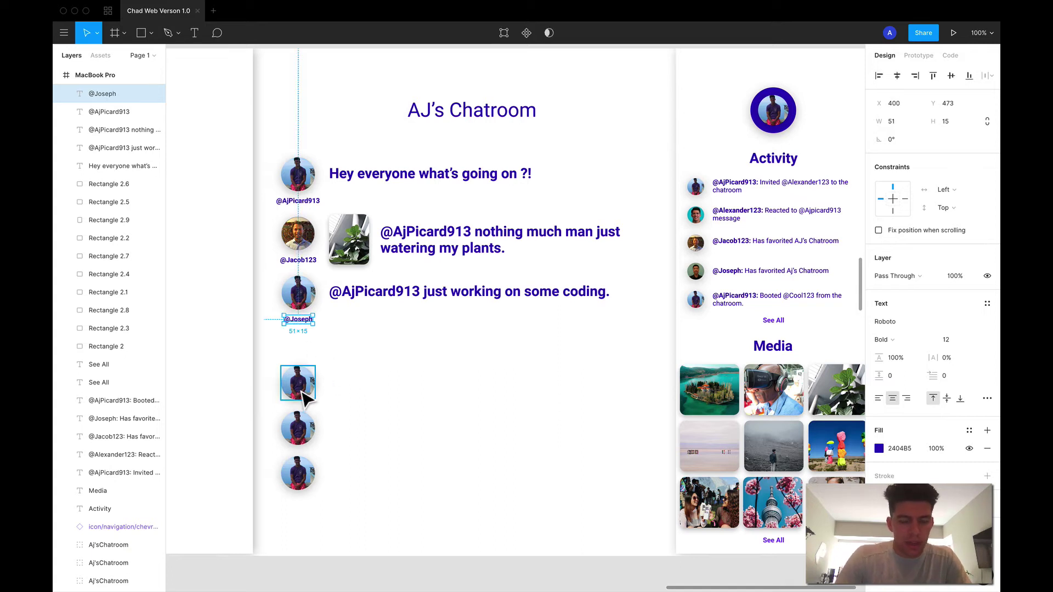
{"action": "mouse_move", "coordinate": [301, 395]}
{"action": "left_mouse_down"}
{"action": "mouse_move", "coordinate": [307, 331]}
{"action": "mouse_move", "coordinate": [322, 327]}
{"action": "mouse_move", "coordinate": [323, 270]}
{"action": "mouse_move", "coordinate": [313, 392]}
{"action": "left_mouse_up"}
{"action": "left_click", "coordinate": [305, 424]}
{"action": "double_click", "coordinate": [304, 379]}
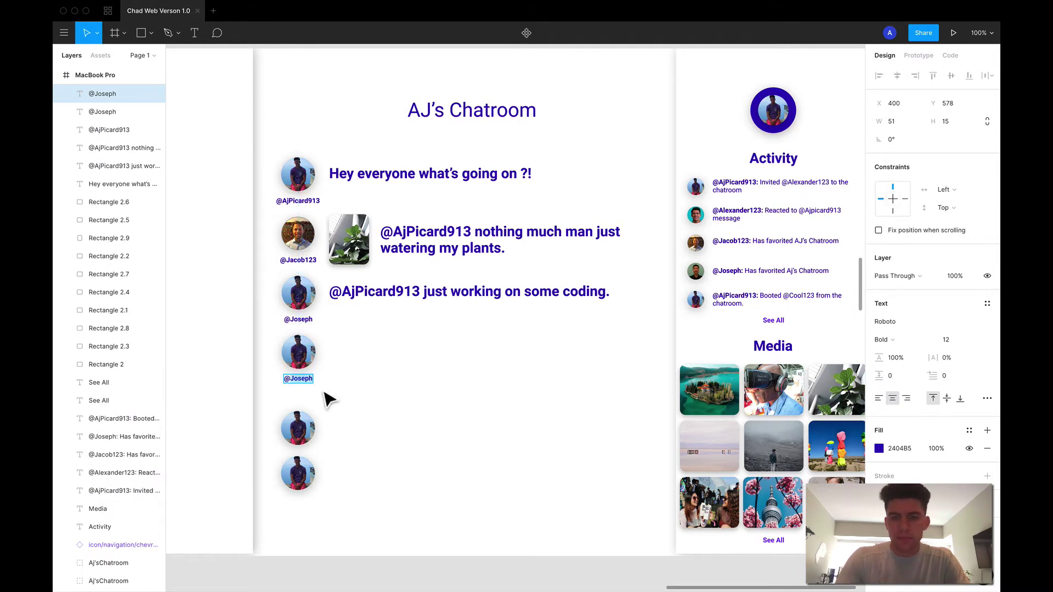
{"action": "type", "text": "@@"}
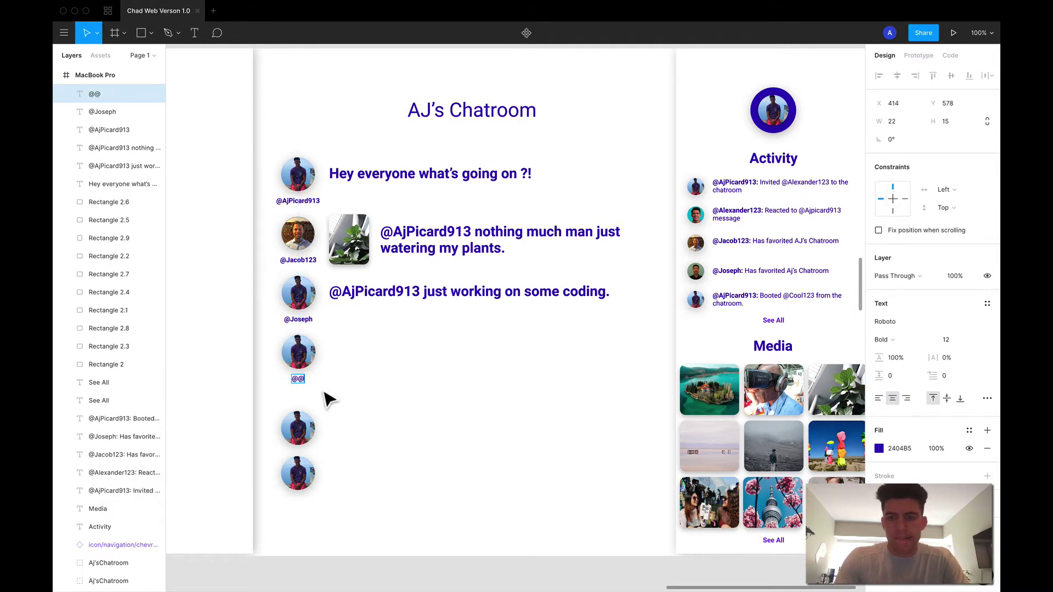
{"action": "type", "text": "Ale"}
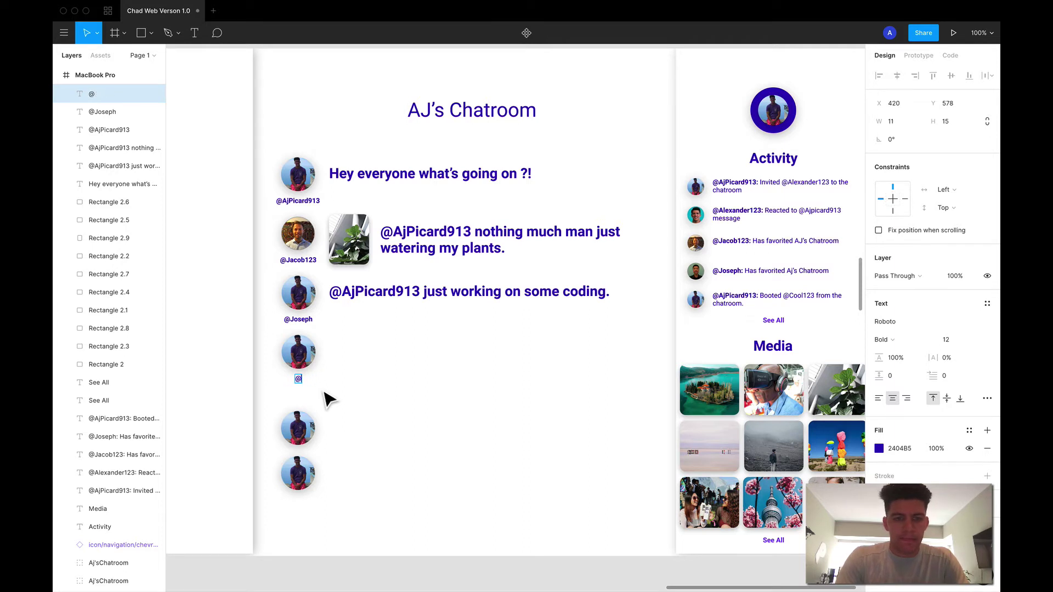
{"action": "type", "text": "xander"}
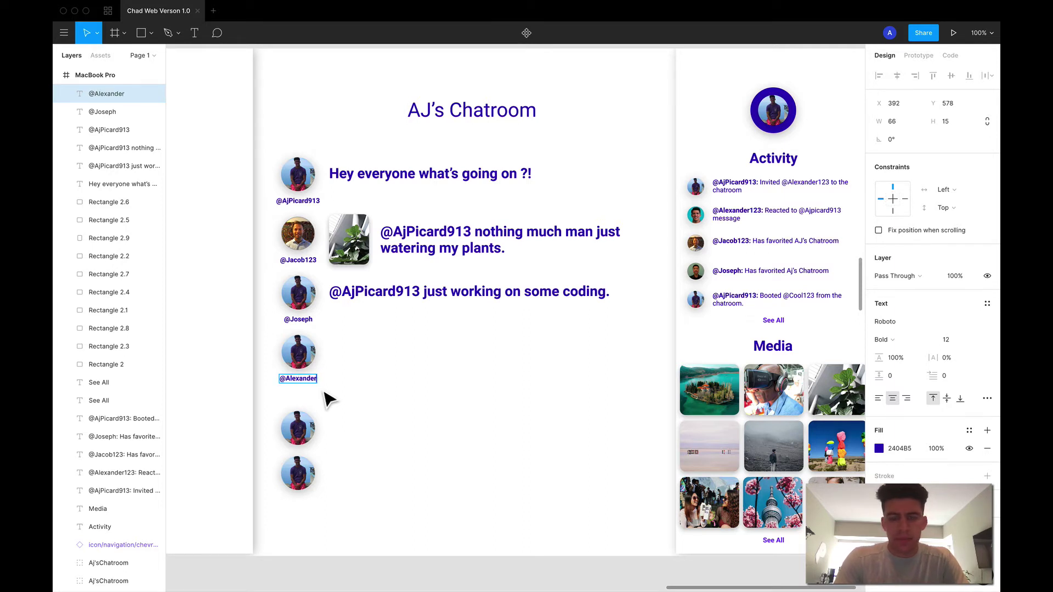
{"action": "type", "text": "123"}
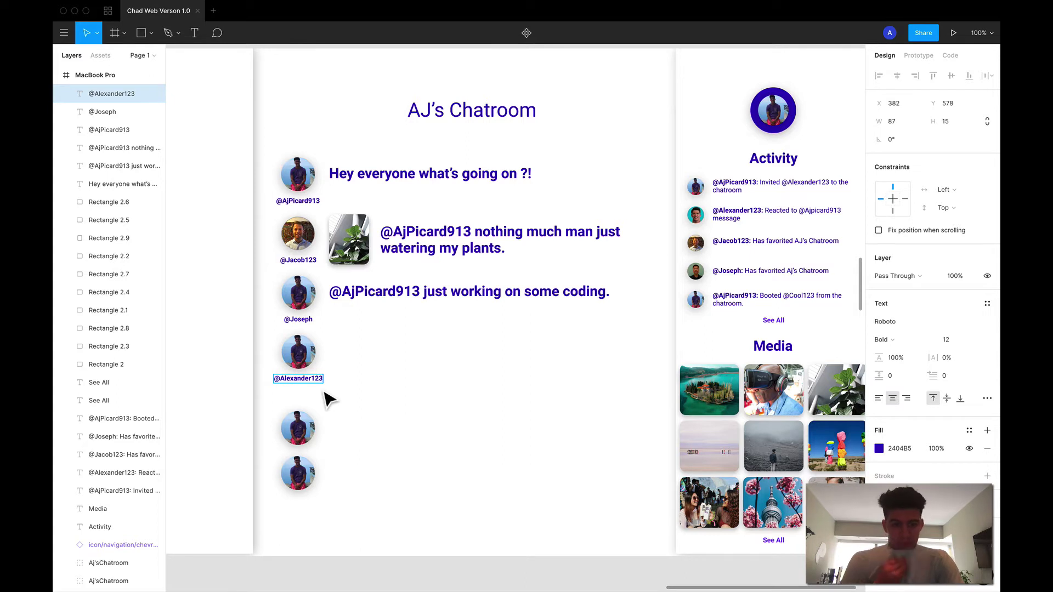
{"action": "key", "text": "Escape"}
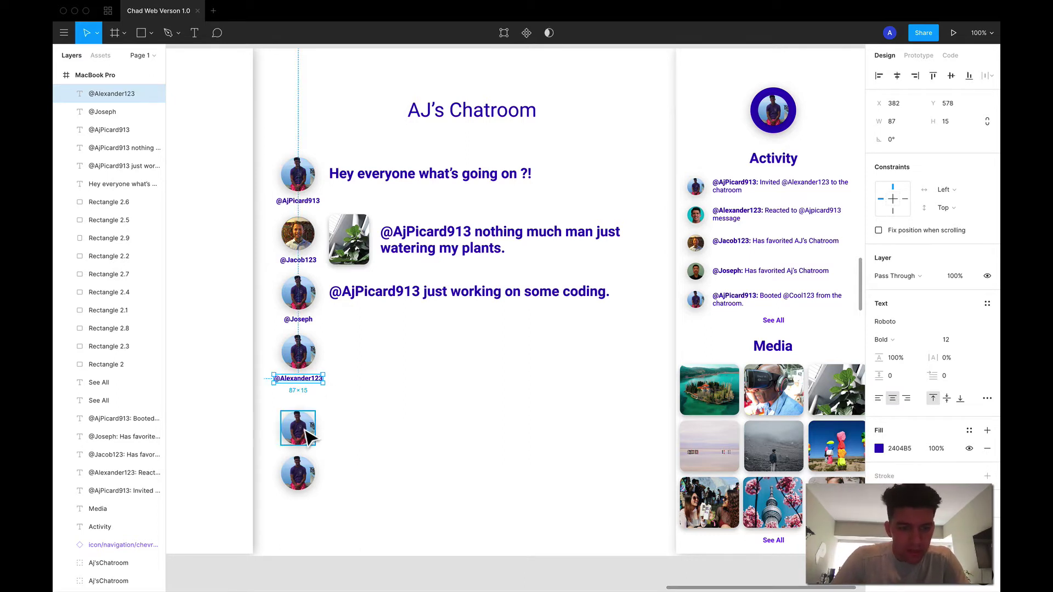
{"action": "left_click_drag", "start_coordinate": [301, 430], "coordinate": [306, 413]}
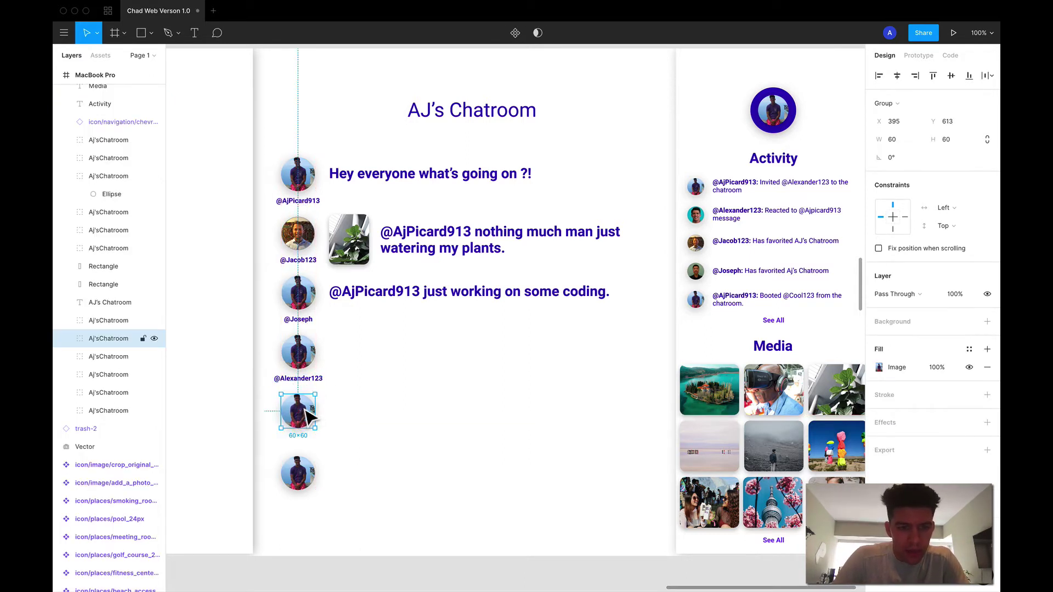
{"action": "left_click", "coordinate": [308, 382]}
{"action": "left_click", "coordinate": [301, 354], "text": "shift"}
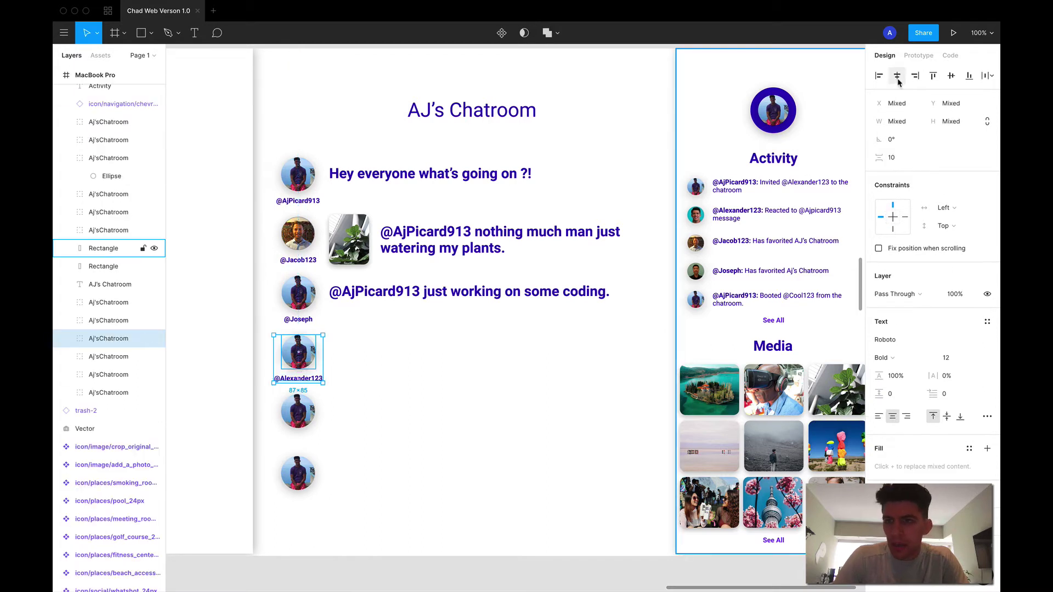
{"action": "left_click", "coordinate": [300, 413]}
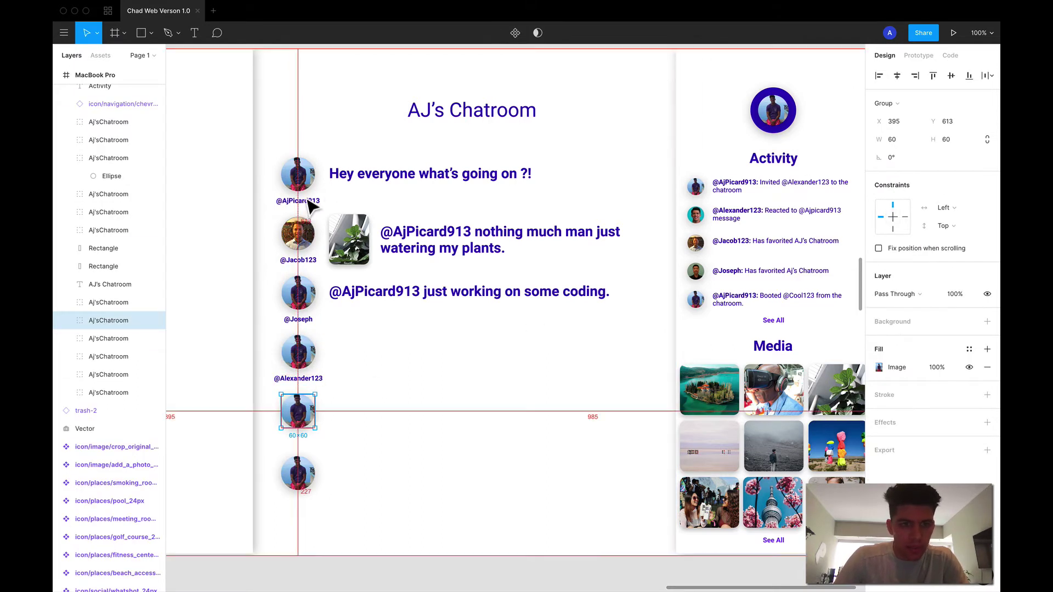
{"action": "left_click_drag", "start_coordinate": [308, 205], "coordinate": [305, 438]}
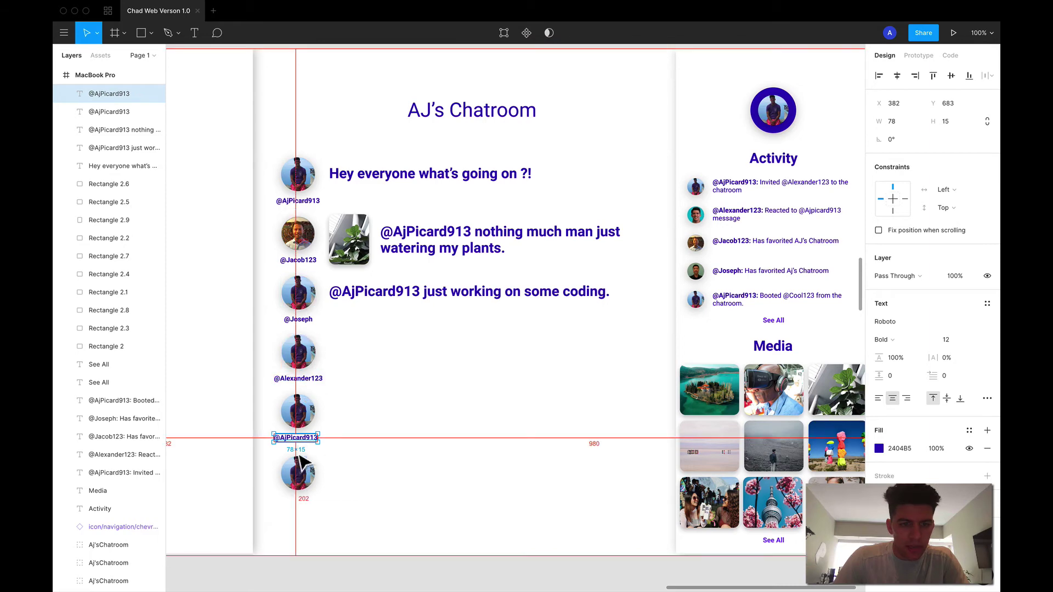
{"action": "key", "text": "ctrl+z"}
{"action": "left_click", "coordinate": [306, 254]}
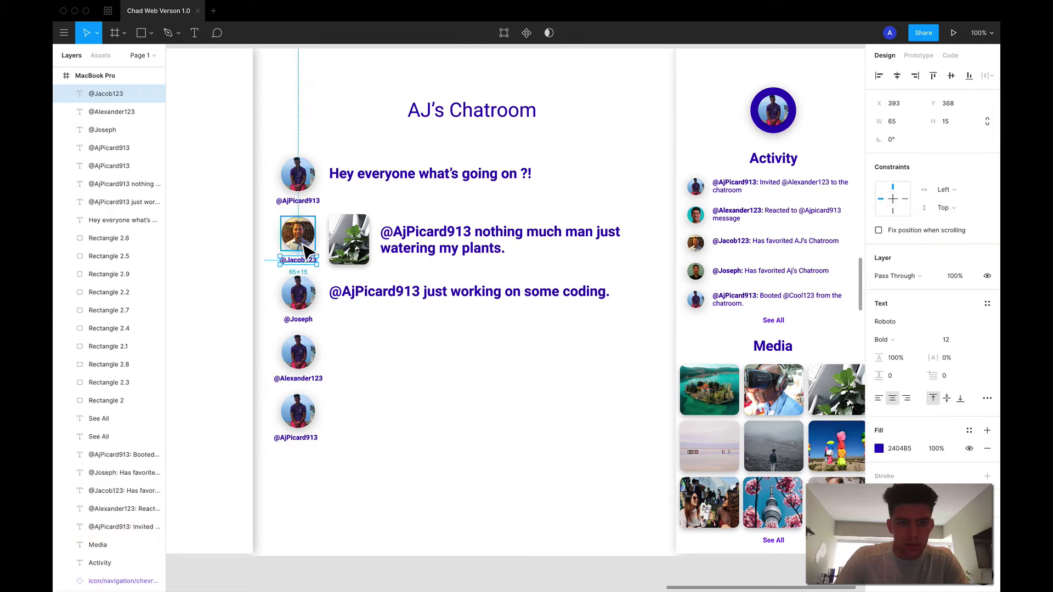
{"action": "left_click", "coordinate": [305, 244], "text": "shift"}
{"action": "left_click_drag", "start_coordinate": [305, 245], "coordinate": [308, 483]}
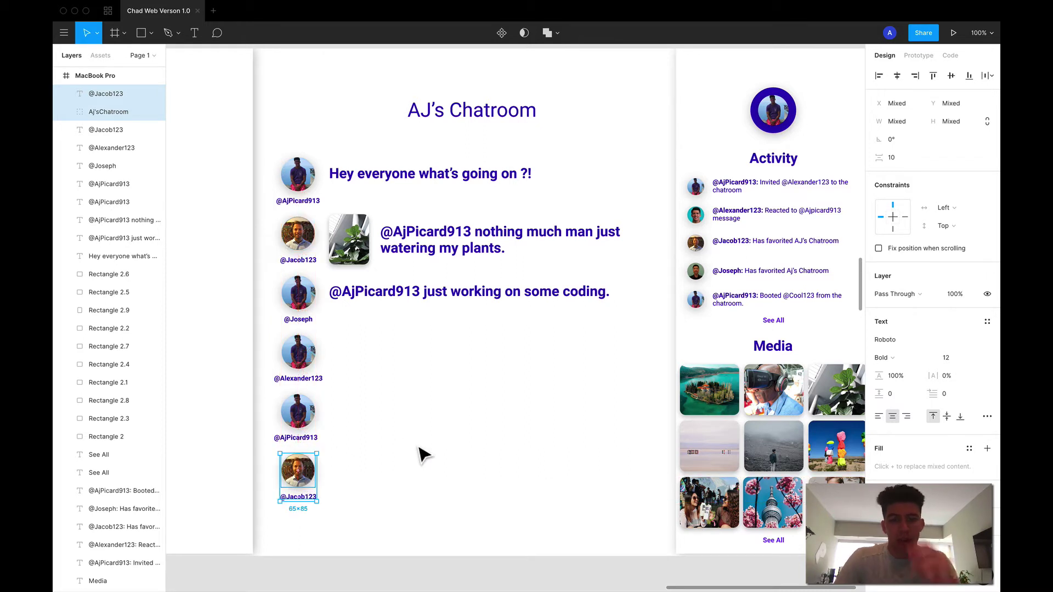
{"action": "left_click", "coordinate": [391, 384]}
{"action": "left_click", "coordinate": [301, 356]}
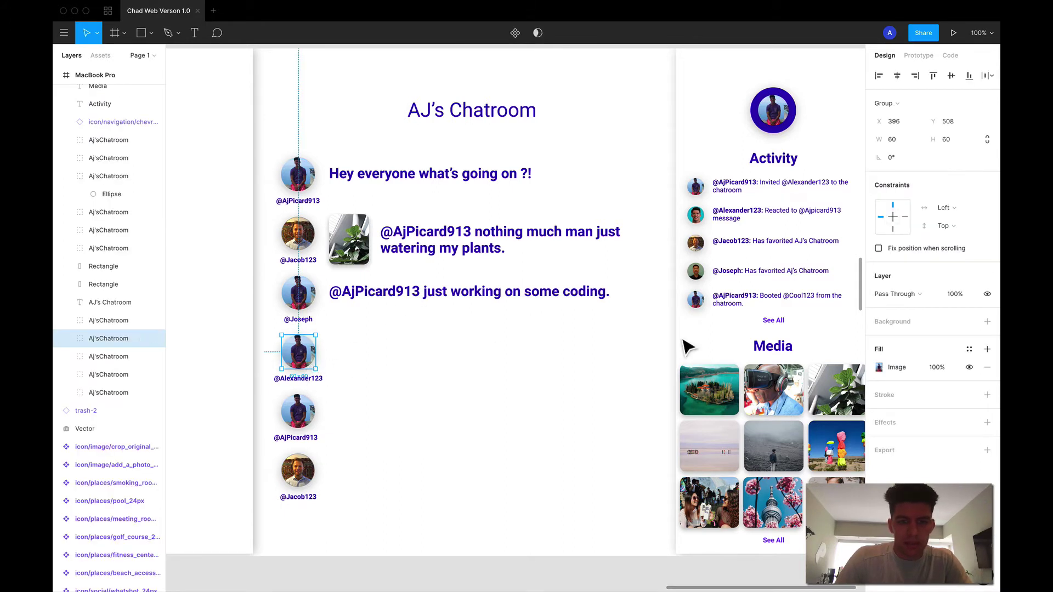
{"action": "left_click", "coordinate": [879, 368]}
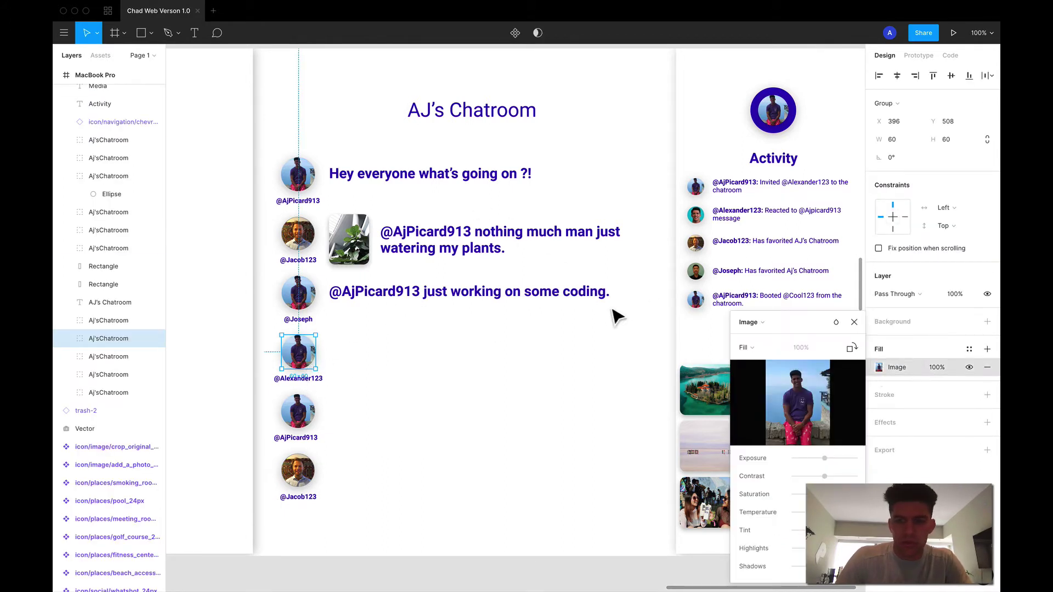
{"action": "mouse_move", "coordinate": [761, 399]}
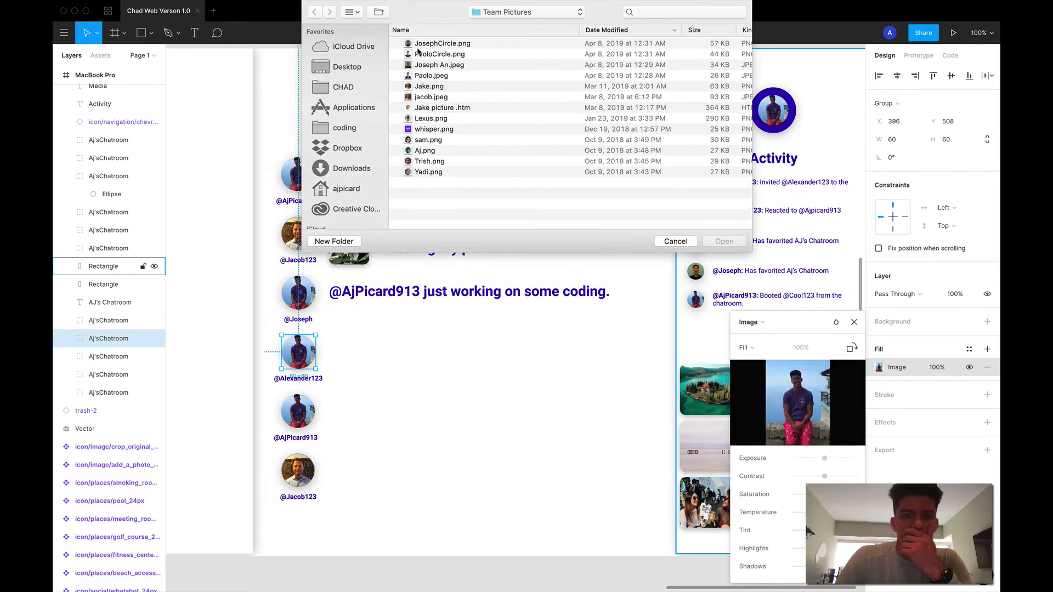
{"action": "double_click", "coordinate": [426, 152]}
{"action": "left_click", "coordinate": [389, 343]}
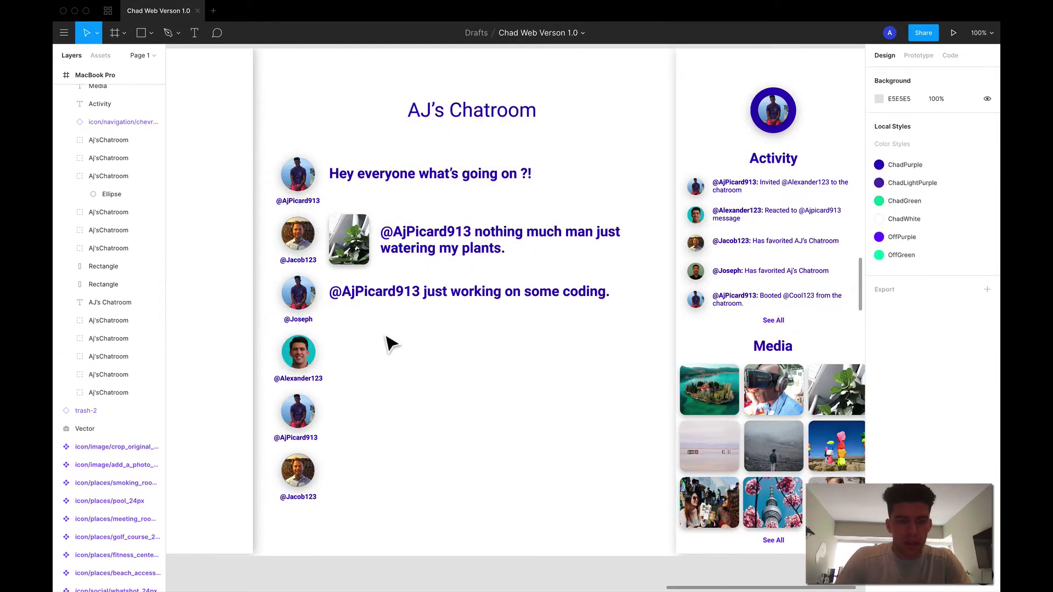
{"action": "left_click_drag", "start_coordinate": [399, 301], "coordinate": [608, 353]}
{"action": "double_click", "coordinate": [394, 356]}
{"action": "left_click", "coordinate": [427, 353]}
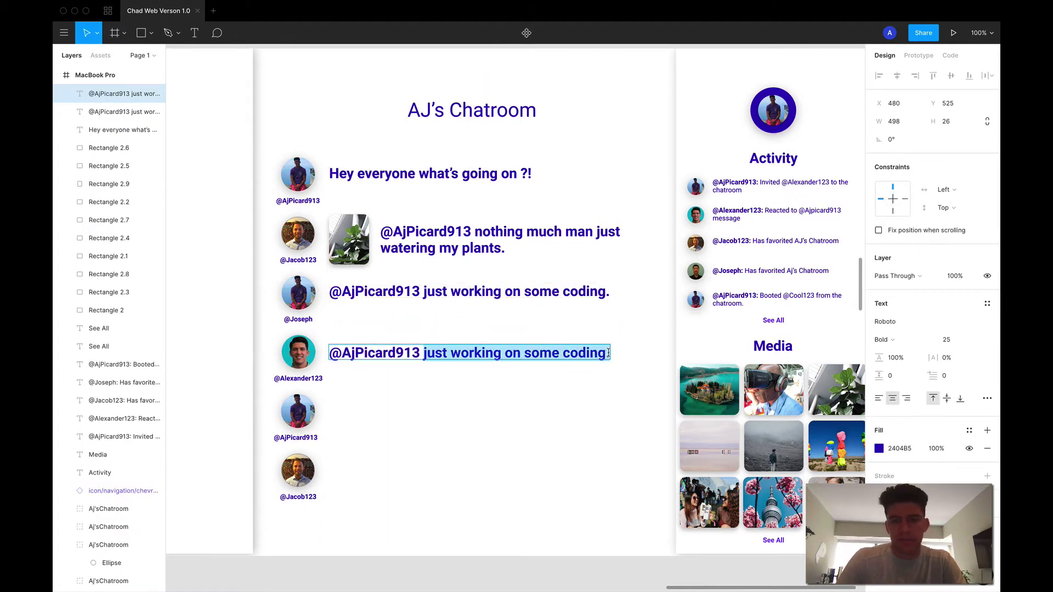
{"action": "type", "text": "making a youtub"}
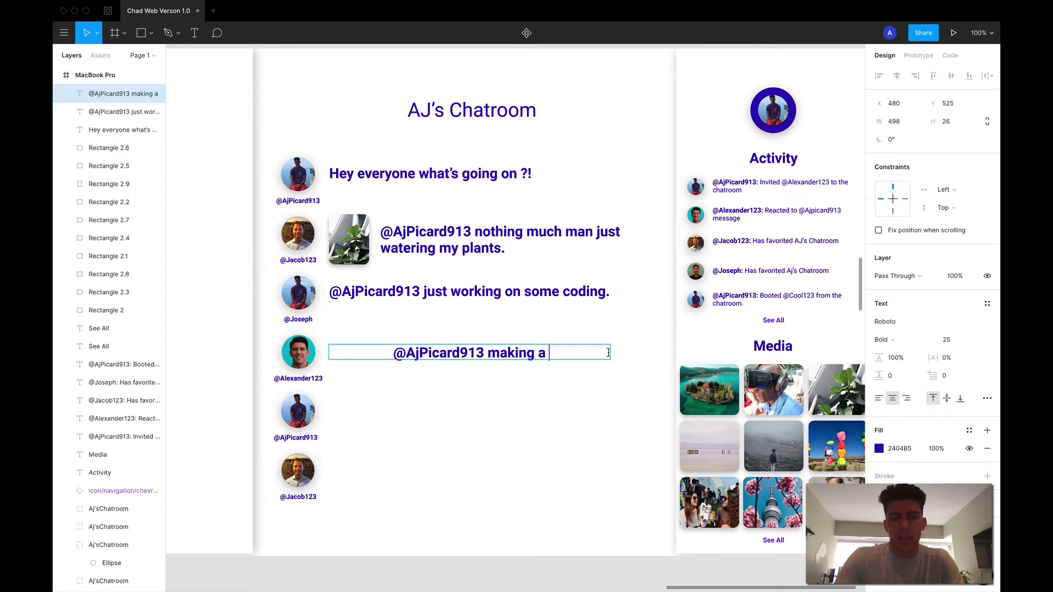
{"action": "key", "text": "BackSpace"}
{"action": "key", "text": "BackSpace"}
{"action": "key", "text": "BackSpace"}
{"action": "key", "text": "BackSpace"}
{"action": "key", "text": "BackSpace"}
{"action": "key", "text": "BackSpace"}
{"action": "type", "text": "Youtbue"}
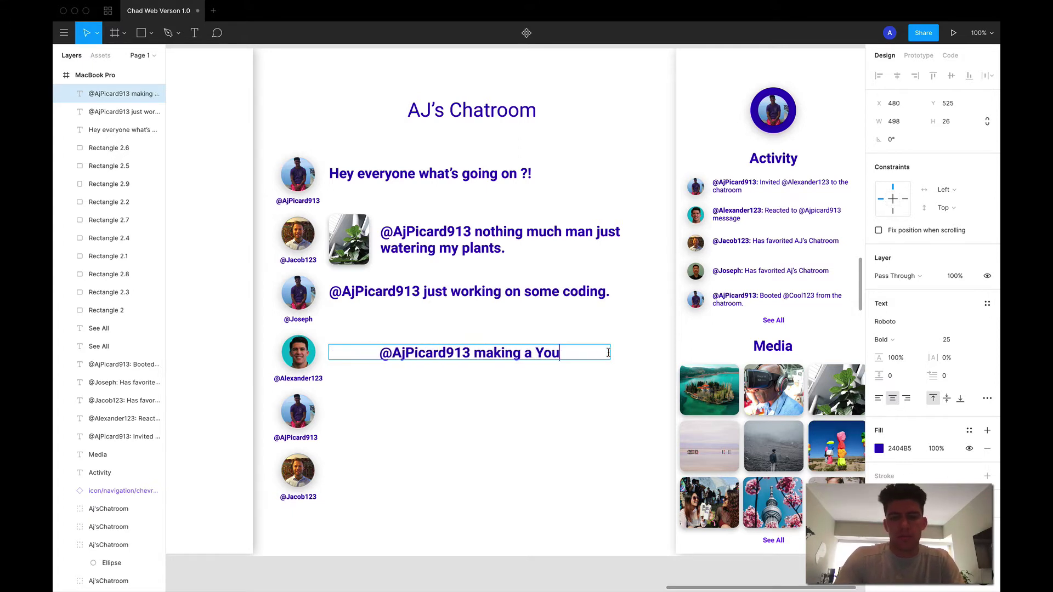
{"action": "key", "text": "BackSpace"}
{"action": "key", "text": "BackSpace"}
{"action": "key", "text": "BackSpace"}
{"action": "type", "text": "ube viude"}
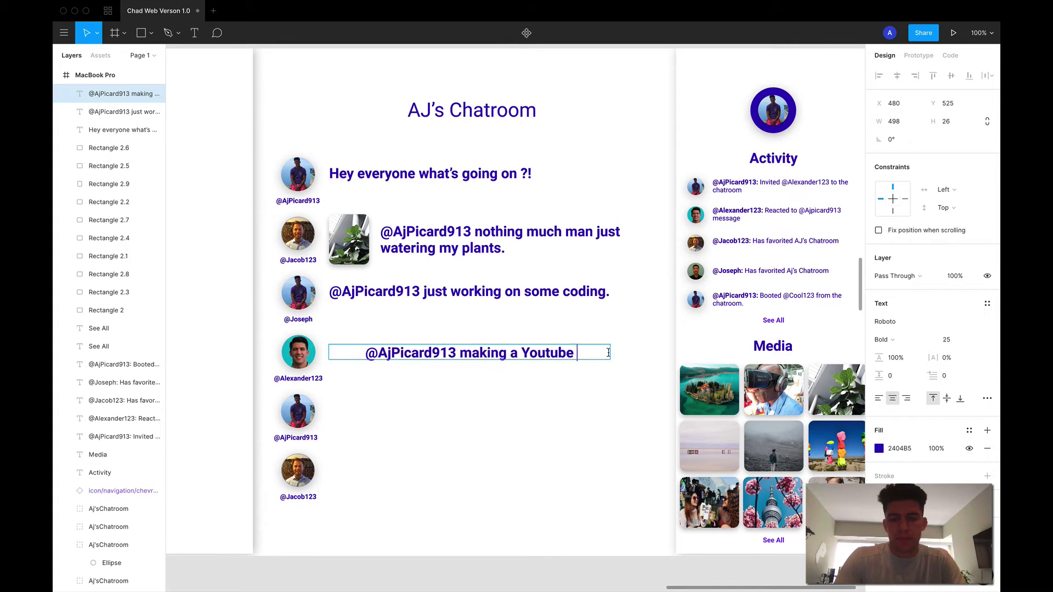
{"action": "key", "text": "BackSpace"}
{"action": "key", "text": "BackSpace"}
{"action": "key", "text": "BackSpace"}
{"action": "type", "text": "deo"}
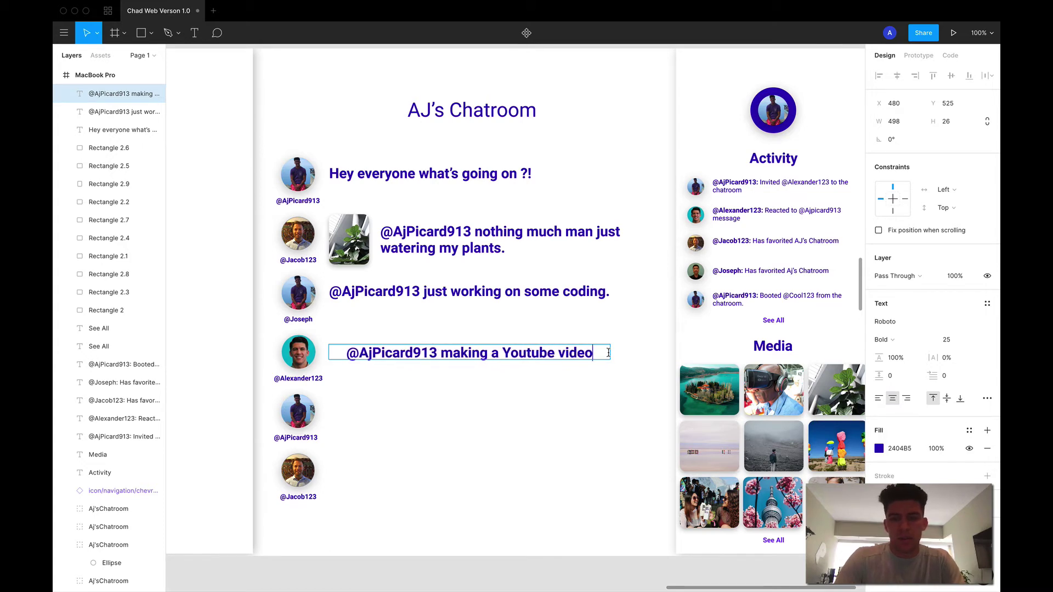
{"action": "type", "text": " on how to desi"}
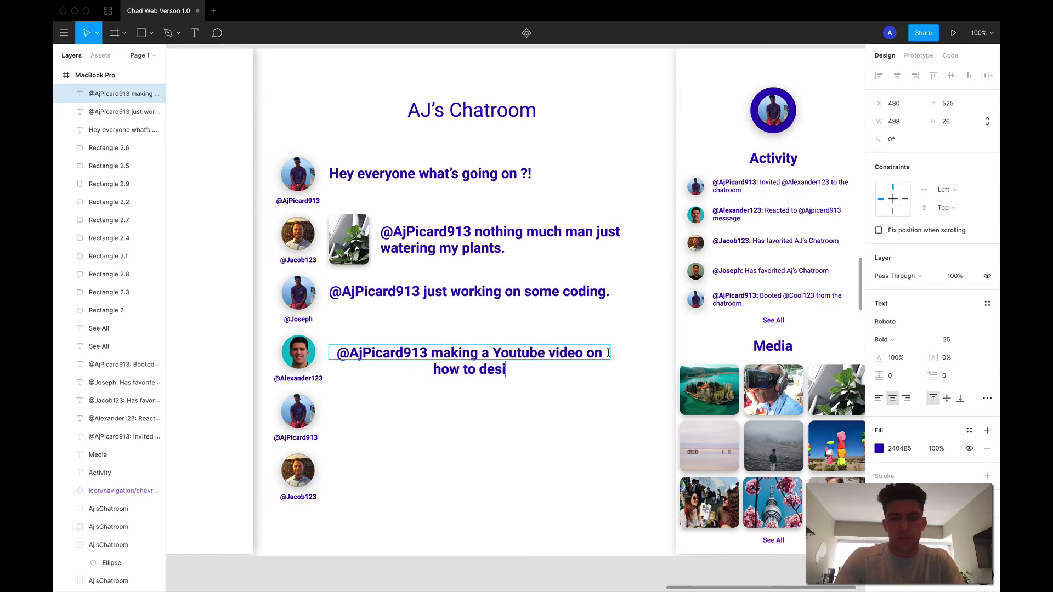
{"action": "type", "text": "gn in Figma."}
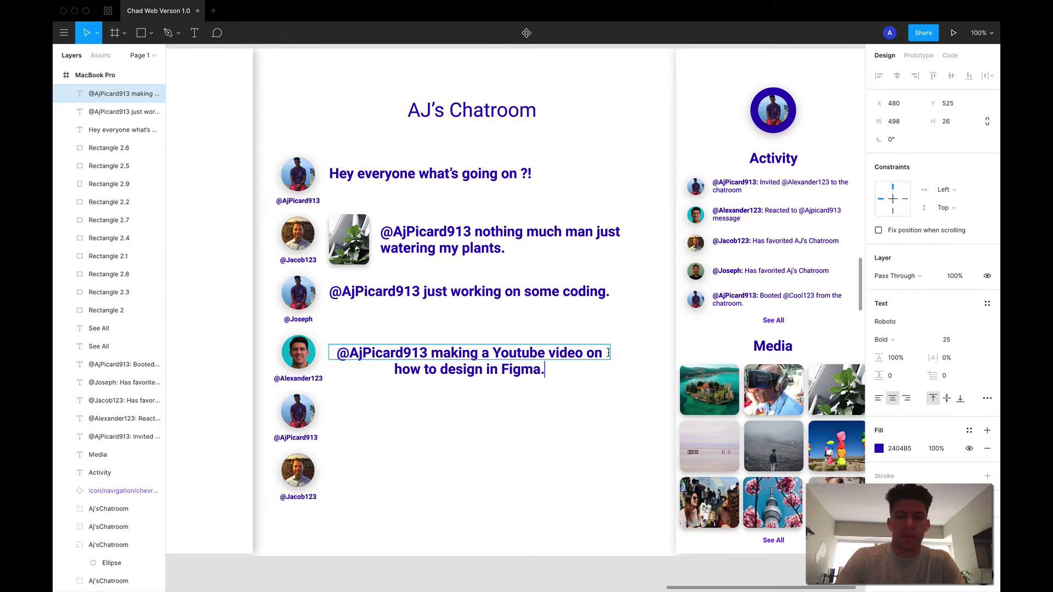
{"action": "key", "text": "Escape"}
{"action": "left_click", "coordinate": [879, 401]}
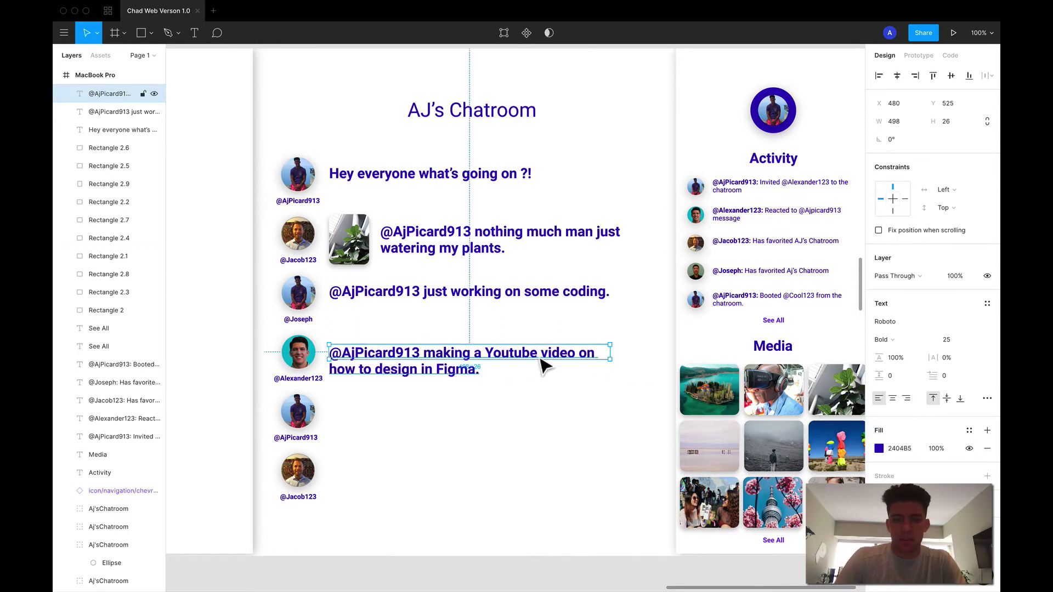
{"action": "left_click_drag", "start_coordinate": [516, 369], "coordinate": [518, 389]}
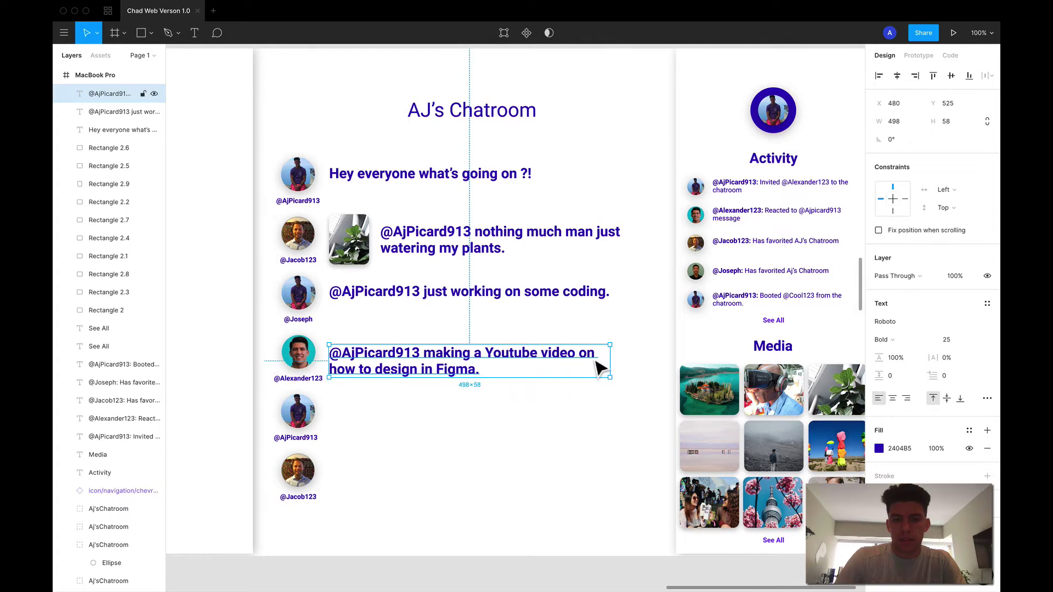
{"action": "left_click_drag", "start_coordinate": [616, 365], "coordinate": [668, 367]}
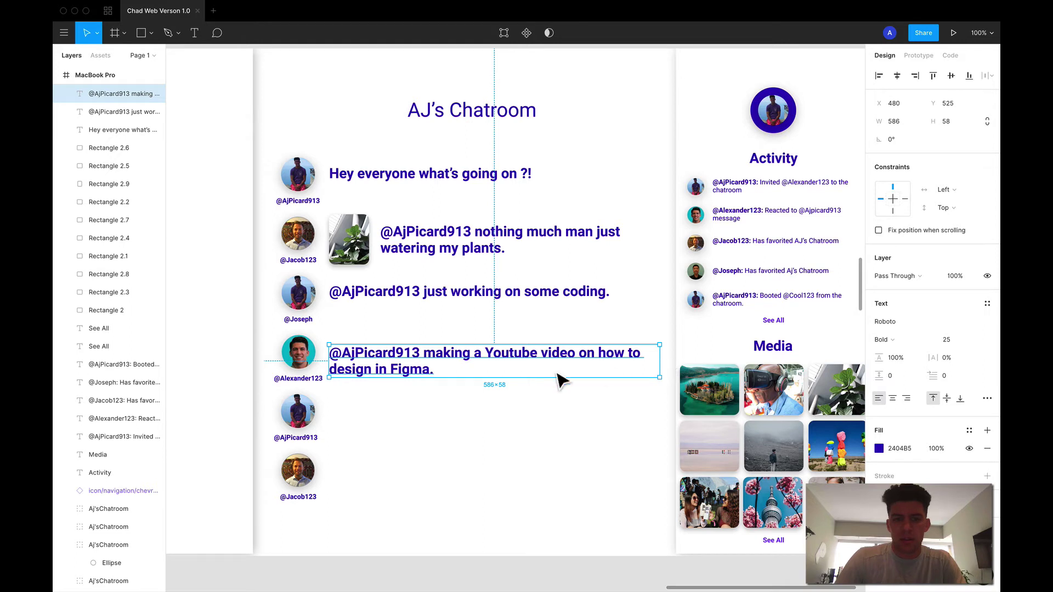
{"action": "left_click", "coordinate": [456, 388]}
{"action": "left_click", "coordinate": [433, 374]}
{"action": "left_click_drag", "start_coordinate": [430, 369], "coordinate": [430, 360]}
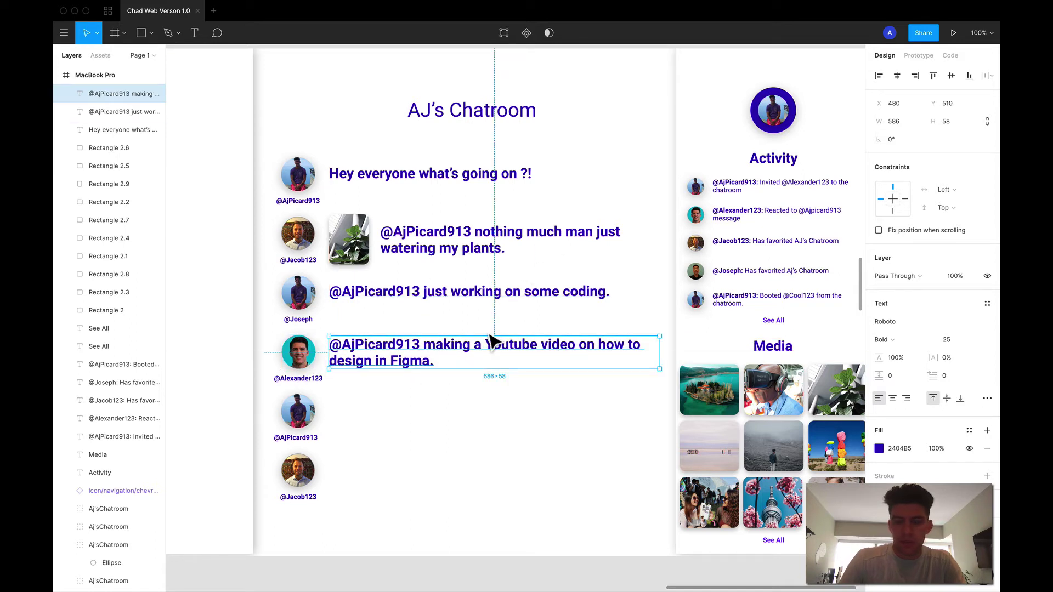
Step: Widen the 'nothing much man' plants message box
{"action": "left_click", "coordinate": [616, 237]}
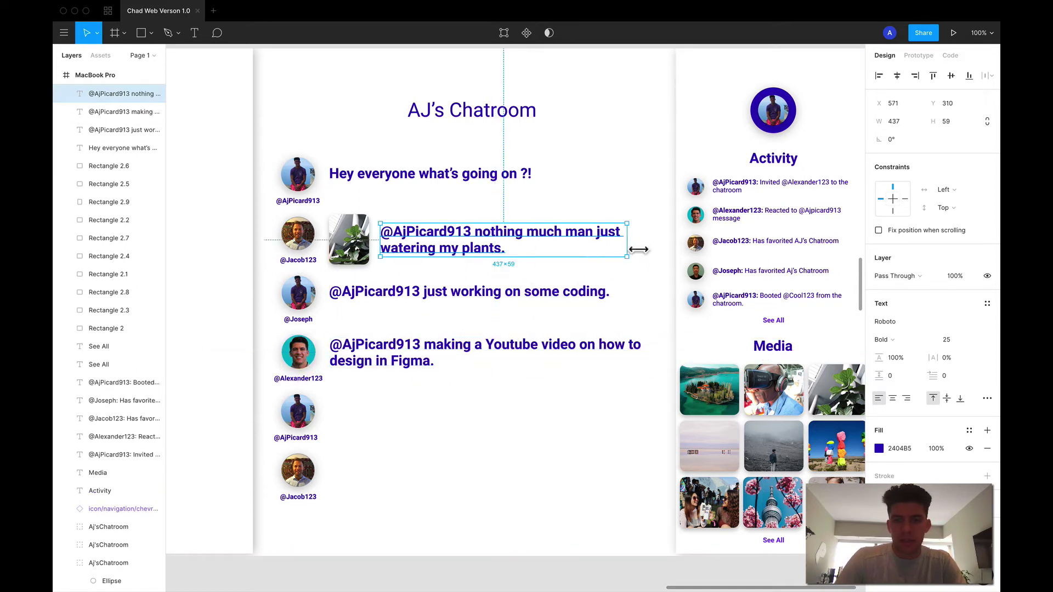
{"action": "left_click_drag", "start_coordinate": [639, 250], "coordinate": [659, 246]}
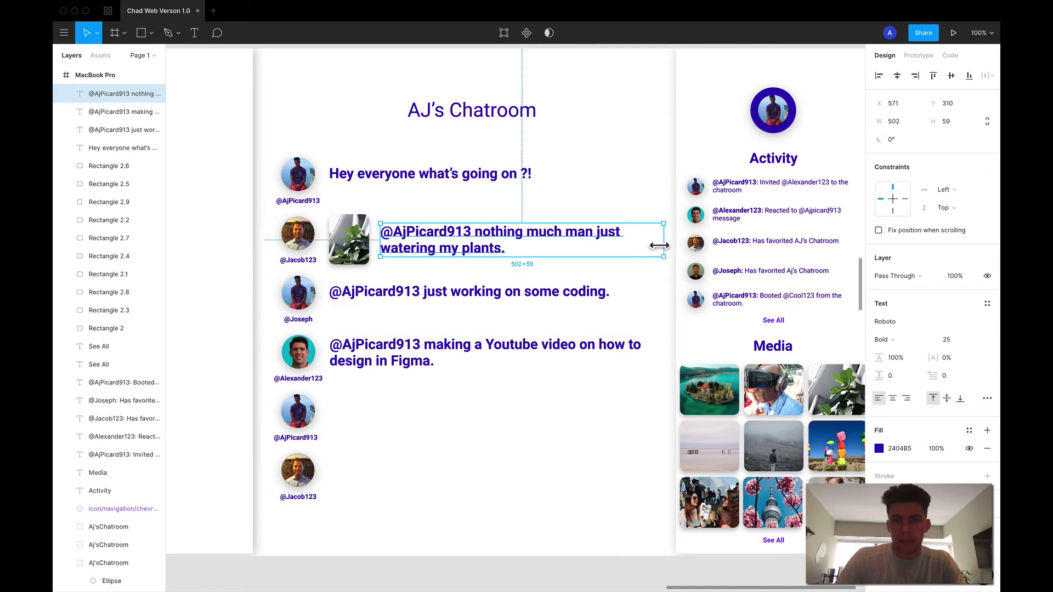
{"action": "left_click", "coordinate": [477, 204]}
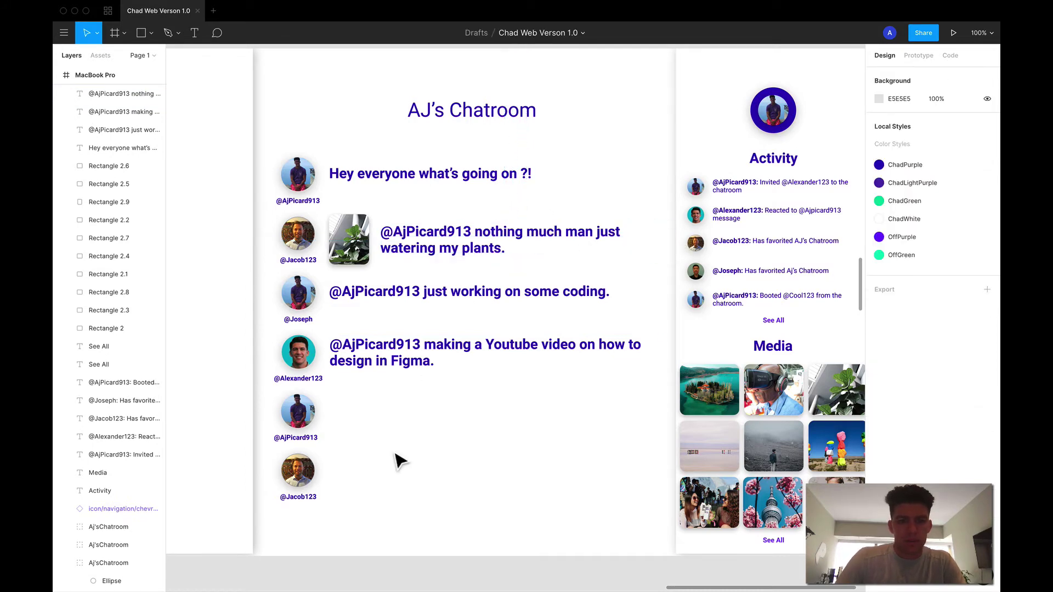
{"action": "scroll", "coordinate": [399, 461], "scroll_direction": "down", "scroll_amount": 2}
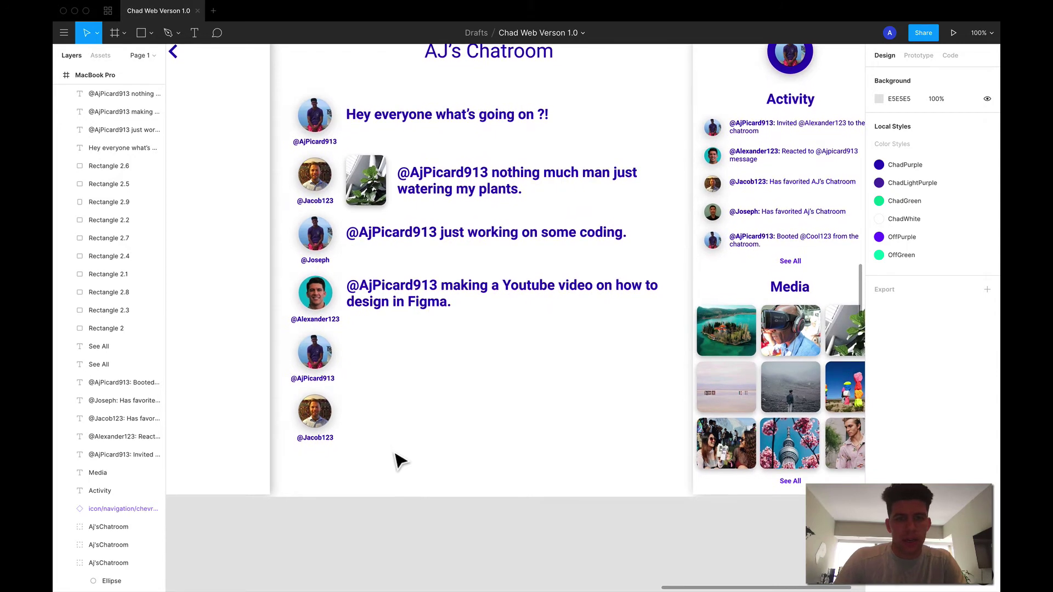
{"action": "scroll", "coordinate": [396, 461], "scroll_direction": "up", "scroll_amount": 2}
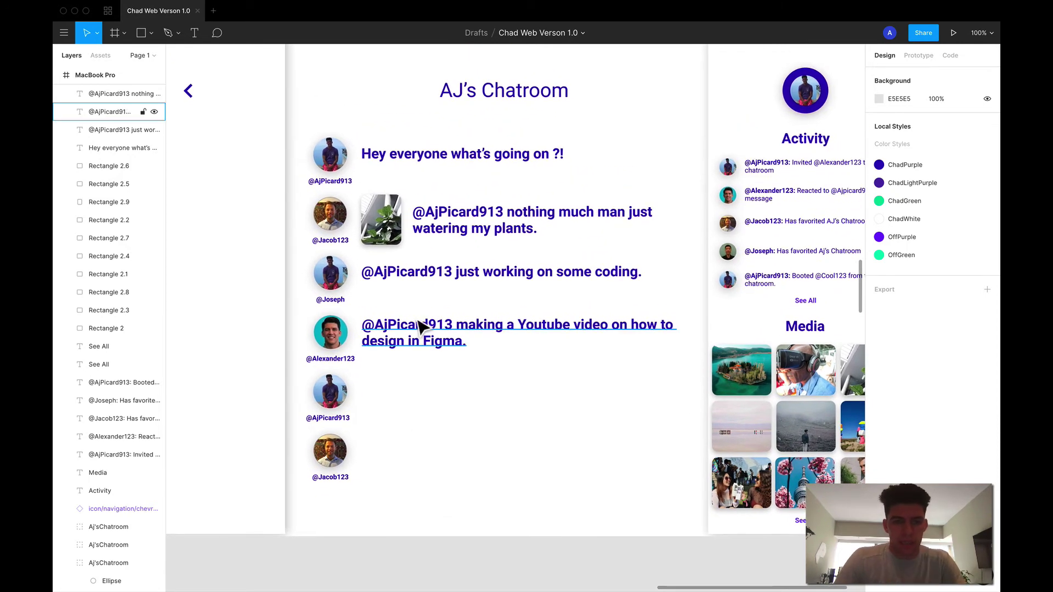
{"action": "left_click_drag", "start_coordinate": [417, 341], "coordinate": [414, 398]}
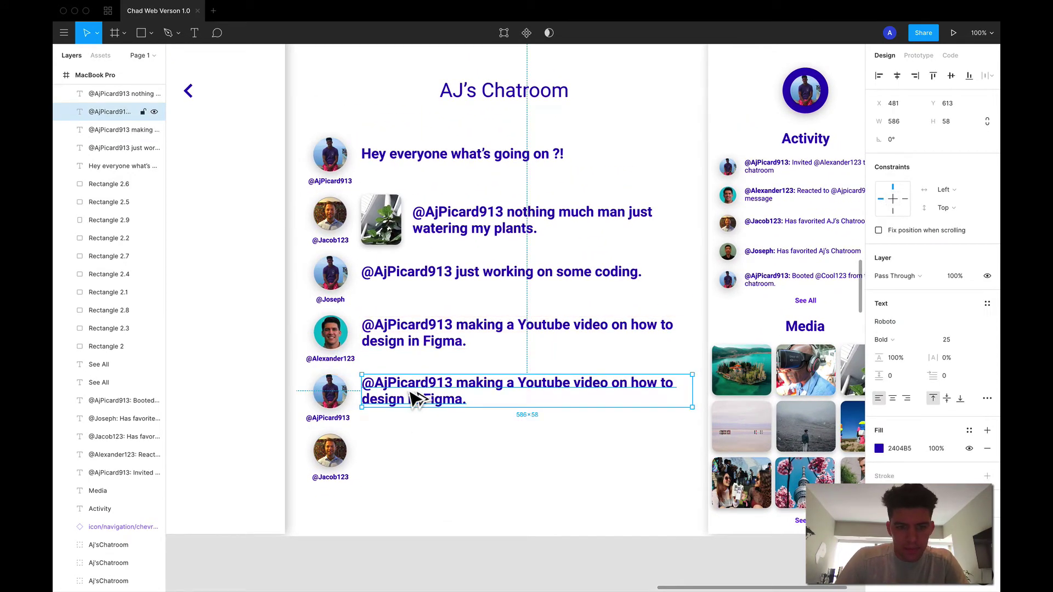
{"action": "double_click", "coordinate": [469, 400]}
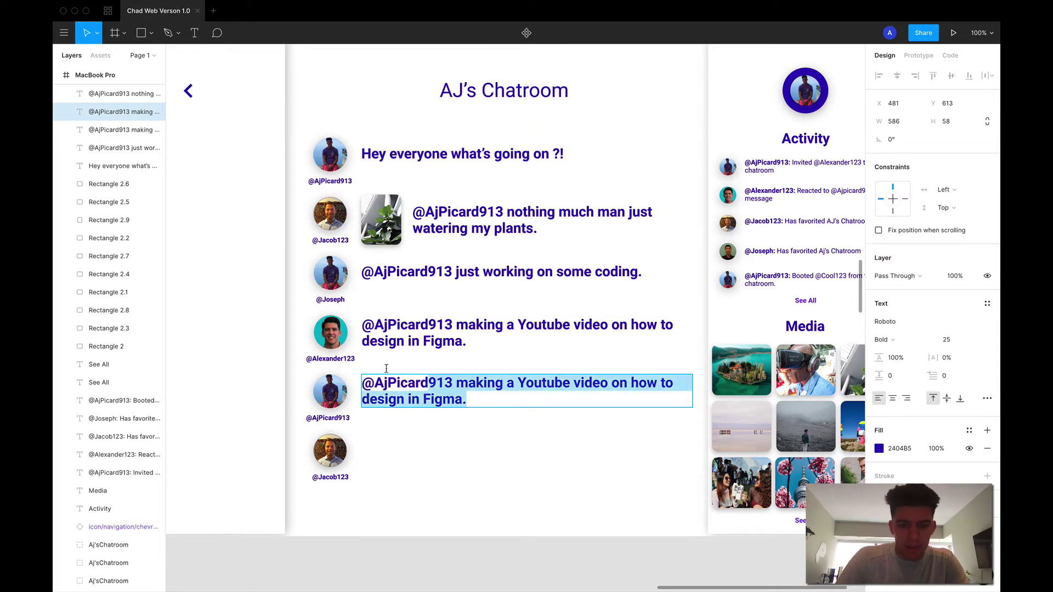
{"action": "type", "text": "@"}
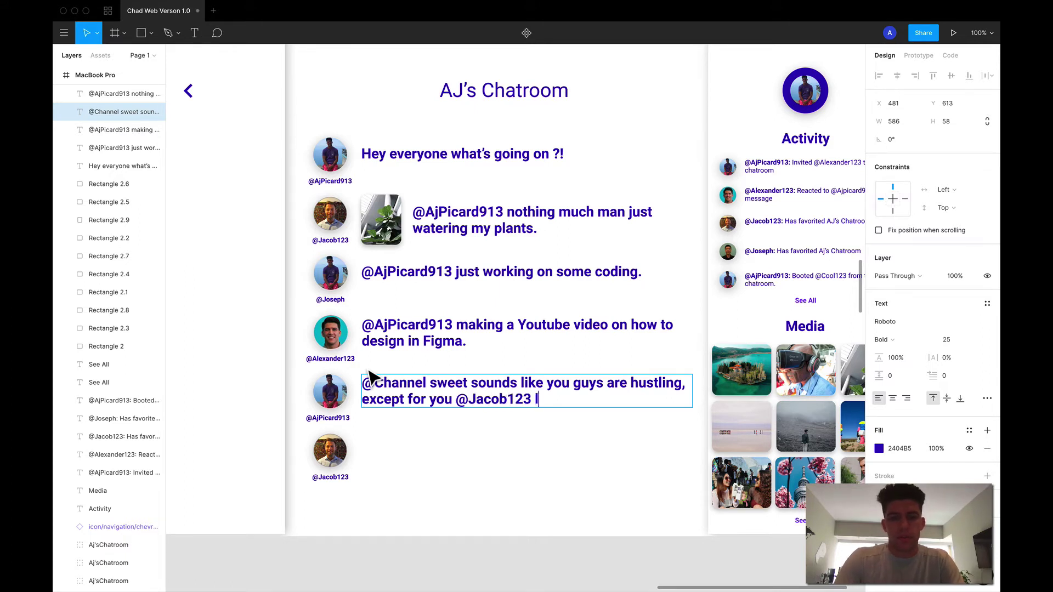
{"action": "key", "text": "Escape"}
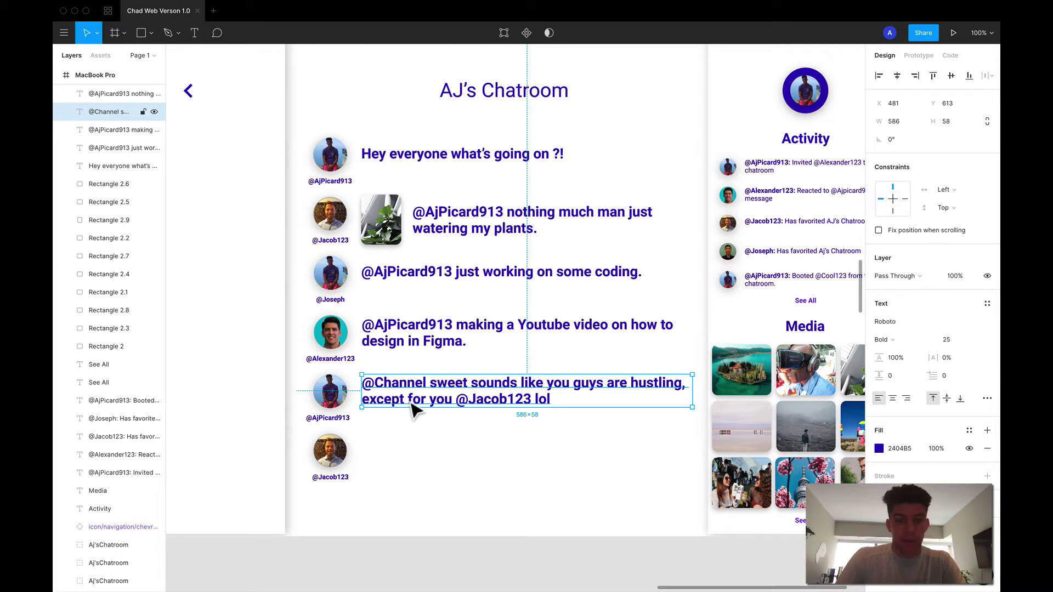
Step: Place a copy of the plant-watering message beside the bottom Jacob123 avatar
{"action": "left_click", "coordinate": [379, 477]}
{"action": "left_click", "coordinate": [455, 237]}
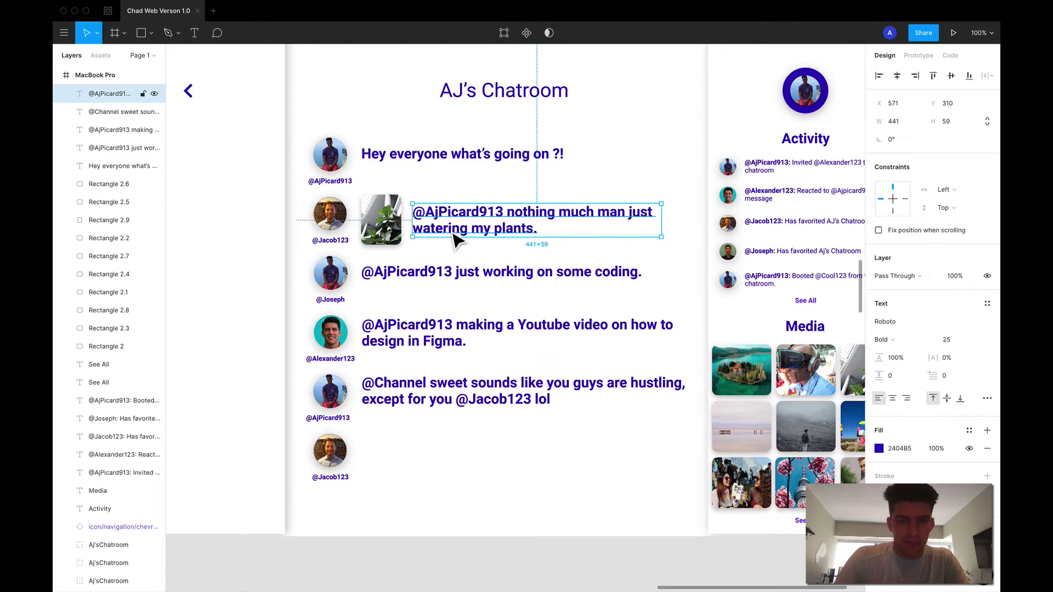
{"action": "left_click_drag", "start_coordinate": [455, 237], "coordinate": [412, 473]}
{"action": "key", "text": "ctrl+z"}
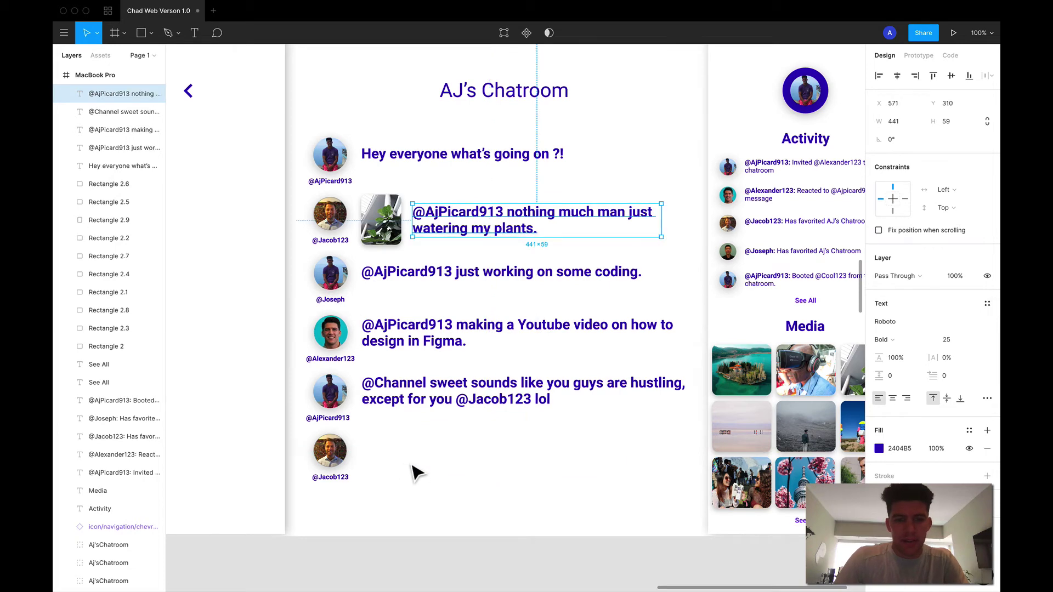
{"action": "left_click_drag", "start_coordinate": [484, 238], "coordinate": [430, 463]}
Step: Retype the bottom copy as the 'come on man… not what I'm working on lol' reply and widen it to two lines
{"action": "double_click", "coordinate": [468, 456]}
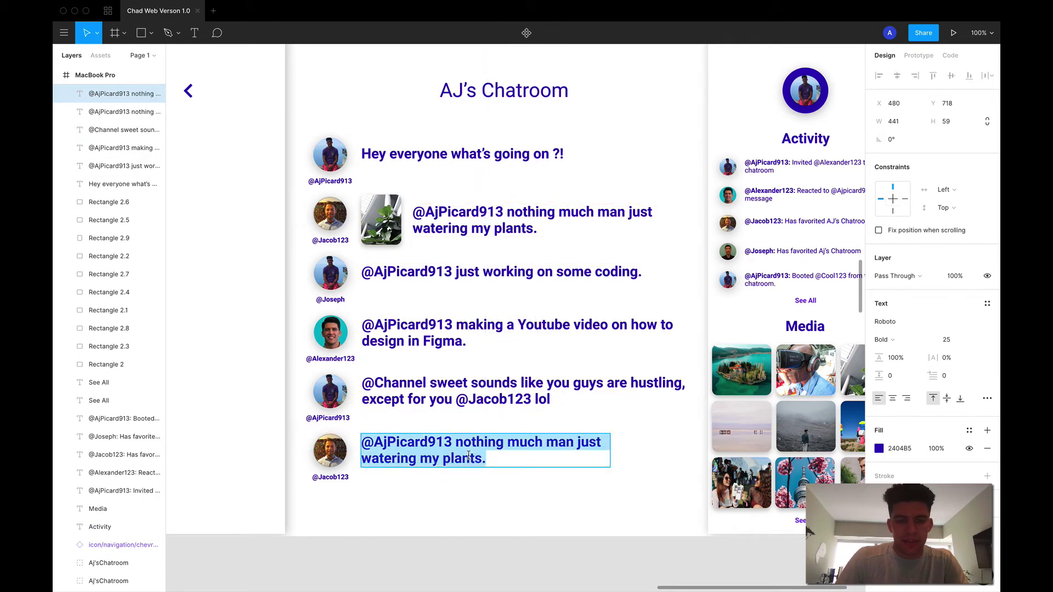
{"action": "type", "text": "Come"}
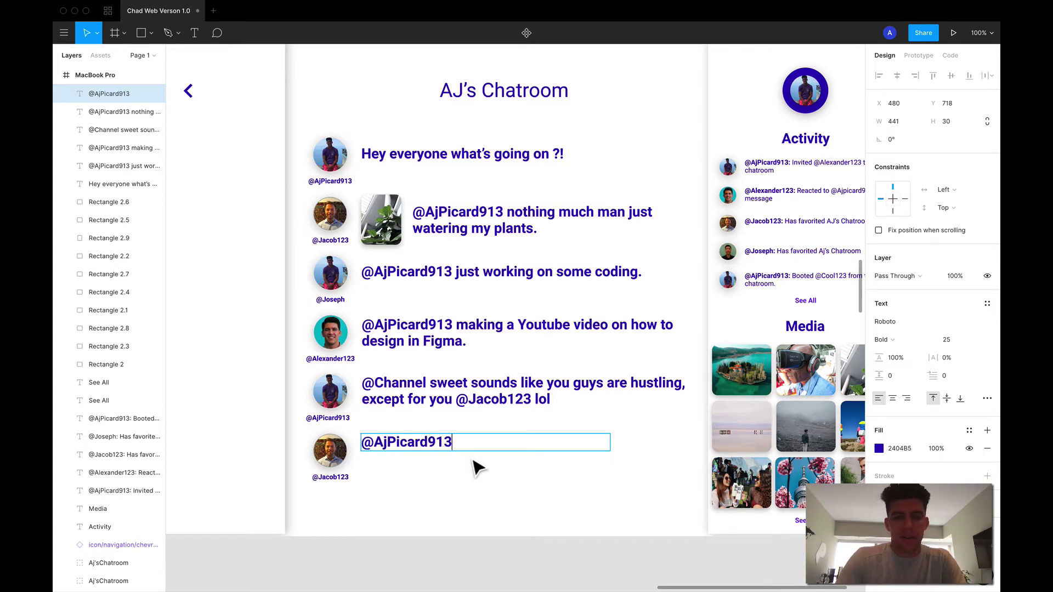
{"action": "type", "text": " come on man, youa"}
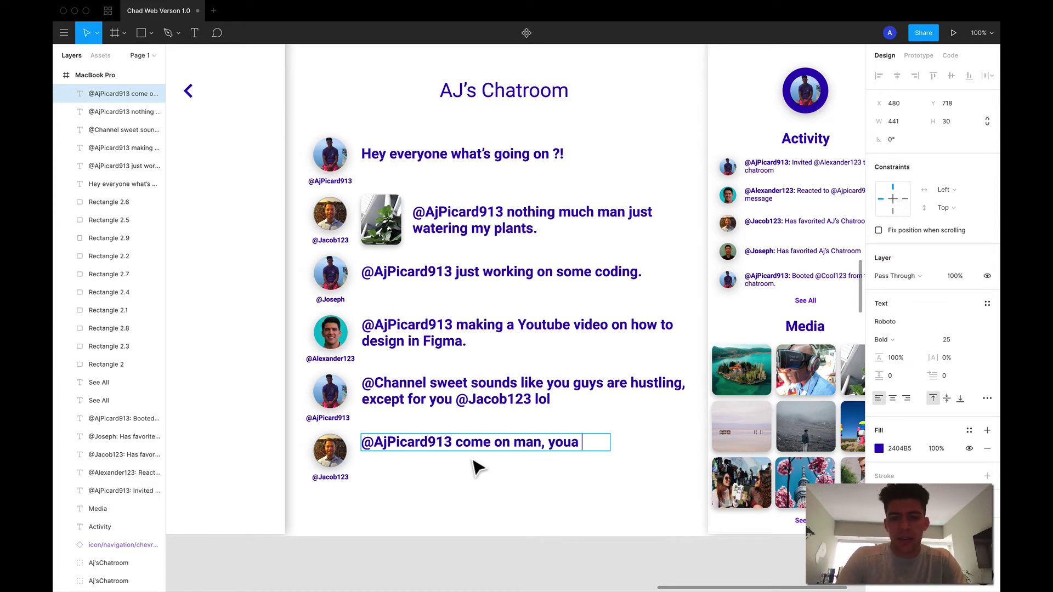
{"action": "type", "text": "ed me what I was doing not what"}
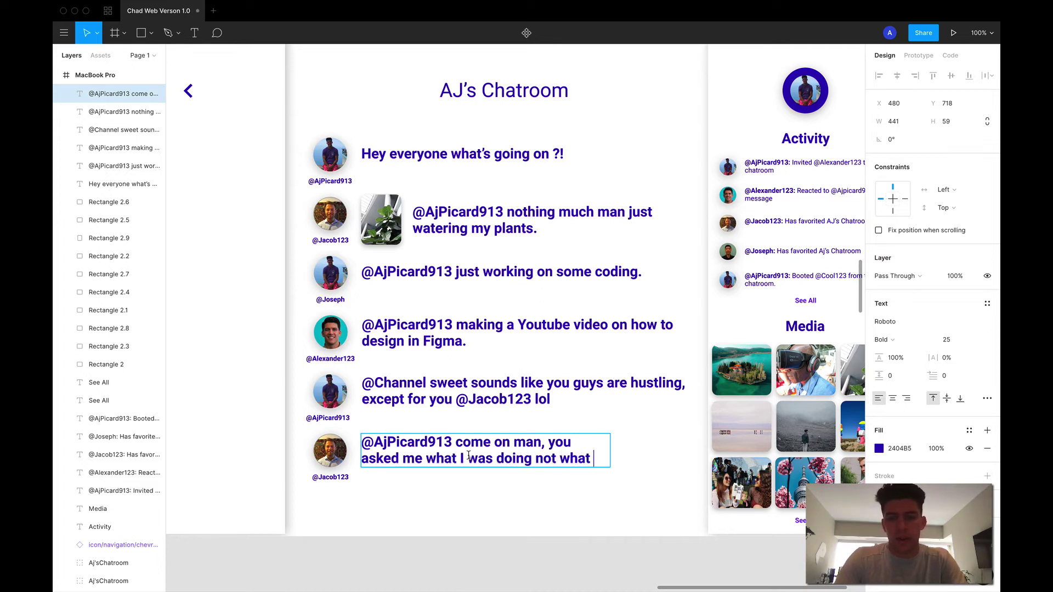
{"action": "type", "text": "I'm working on lol"}
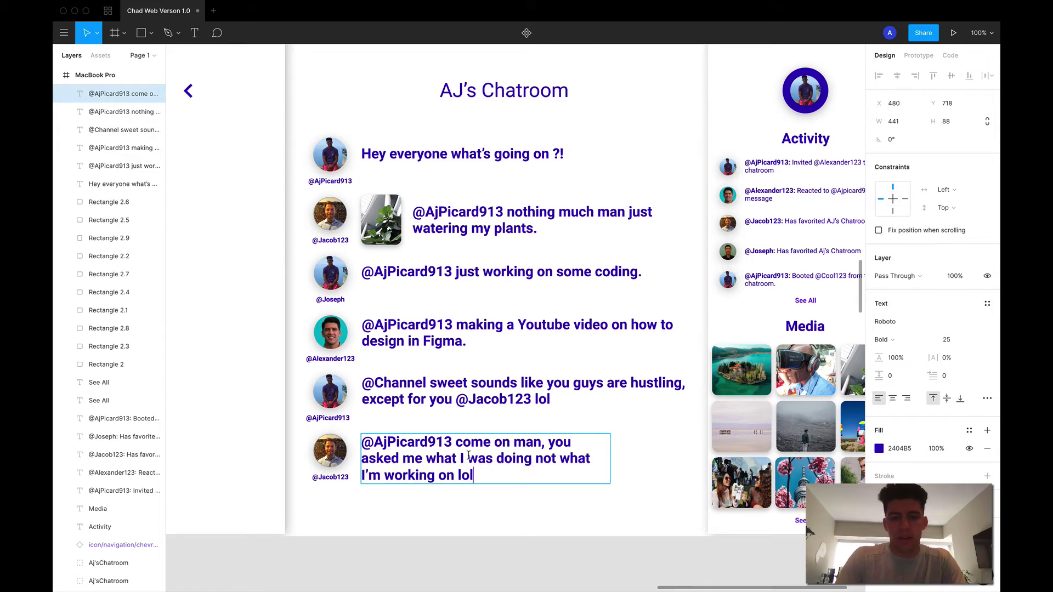
{"action": "left_click", "coordinate": [573, 516]}
{"action": "left_click", "coordinate": [612, 469]}
{"action": "left_click", "coordinate": [560, 465]}
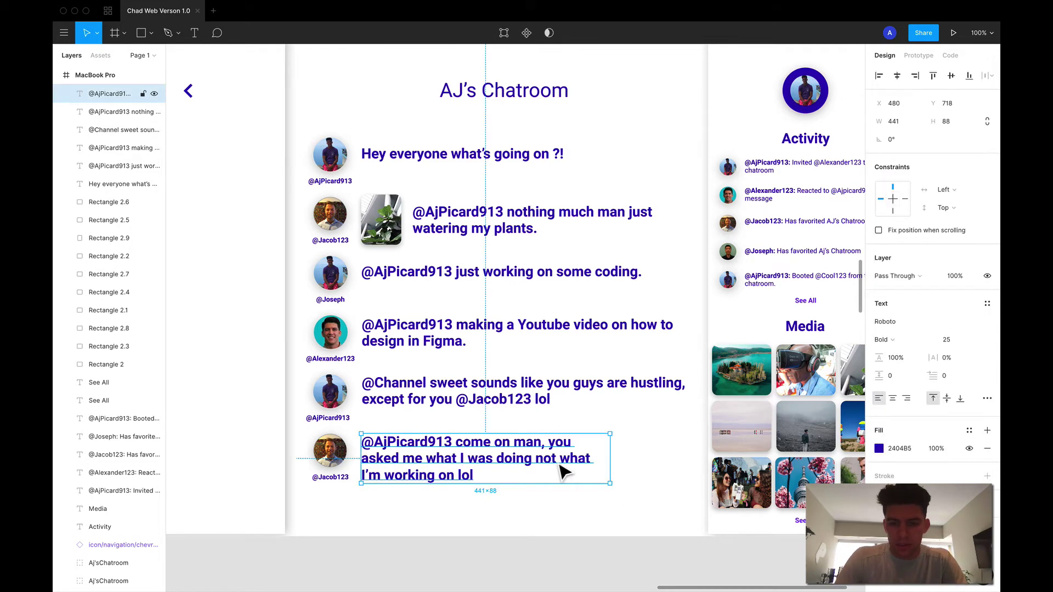
{"action": "left_click_drag", "start_coordinate": [617, 469], "coordinate": [703, 466]}
{"action": "left_click", "coordinate": [475, 508]}
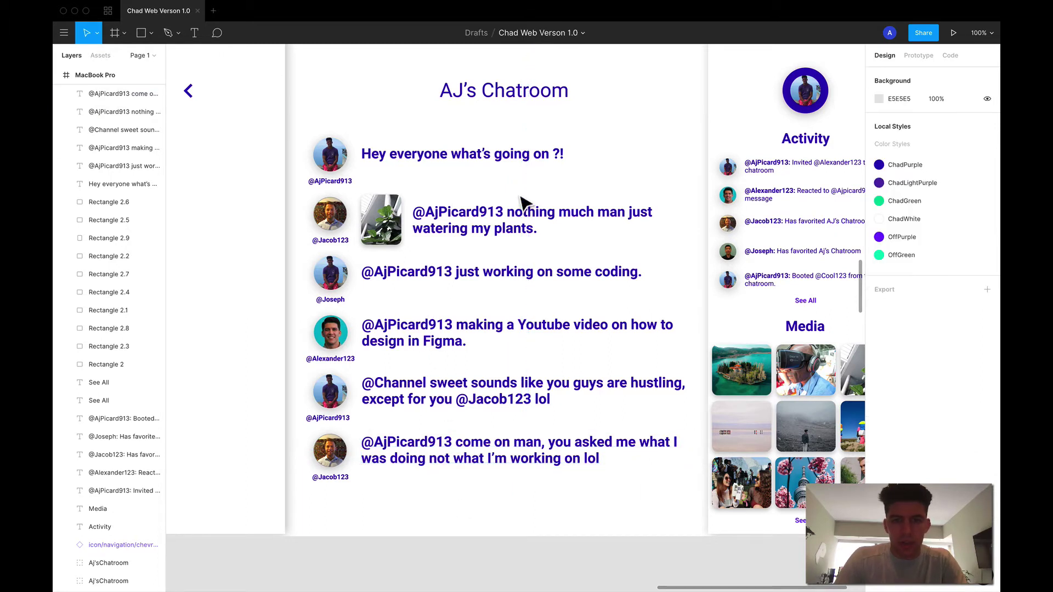
{"action": "left_click", "coordinate": [476, 170]}
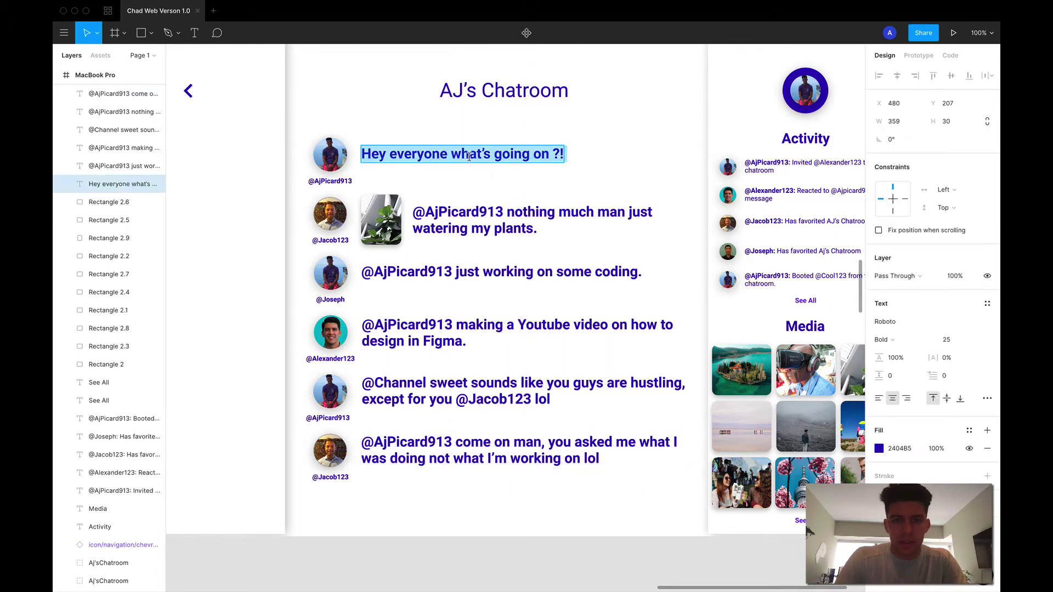
{"action": "double_click", "coordinate": [511, 227]}
{"action": "left_click", "coordinate": [510, 228]}
{"action": "left_click_drag", "start_coordinate": [508, 213], "coordinate": [564, 231]}
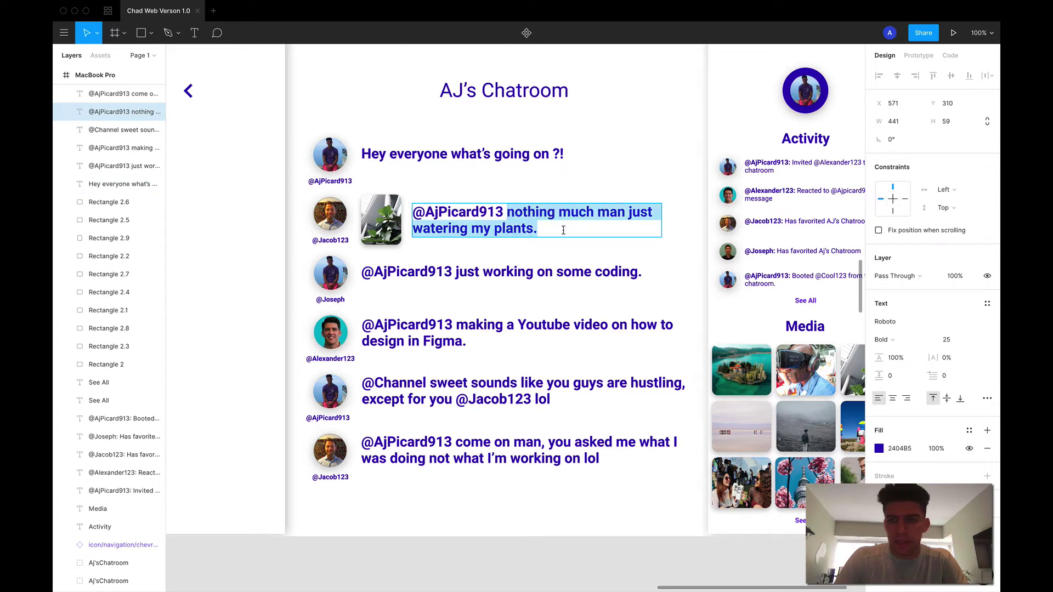
{"action": "left_click", "coordinate": [900, 324]}
Step: Set the plant-watering and coding message bodies to Light weight, keeping their handles bold
{"action": "left_click", "coordinate": [903, 340]}
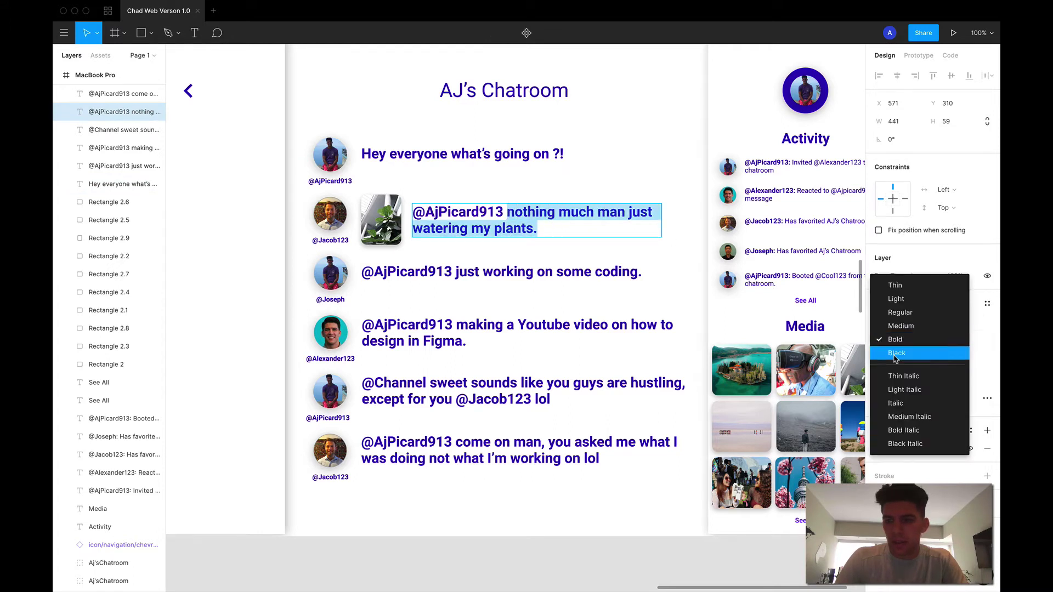
{"action": "left_click", "coordinate": [894, 299]}
{"action": "key", "text": "Escape"}
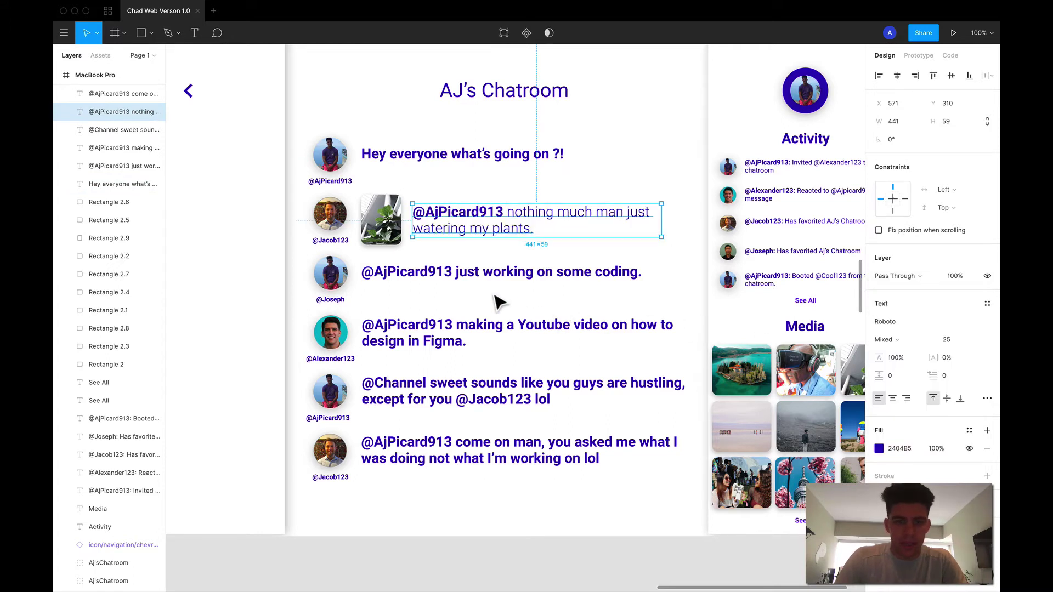
{"action": "left_click", "coordinate": [483, 277]}
{"action": "double_click", "coordinate": [460, 272]}
{"action": "left_click_drag", "start_coordinate": [457, 273], "coordinate": [664, 286]}
{"action": "left_click", "coordinate": [884, 339]}
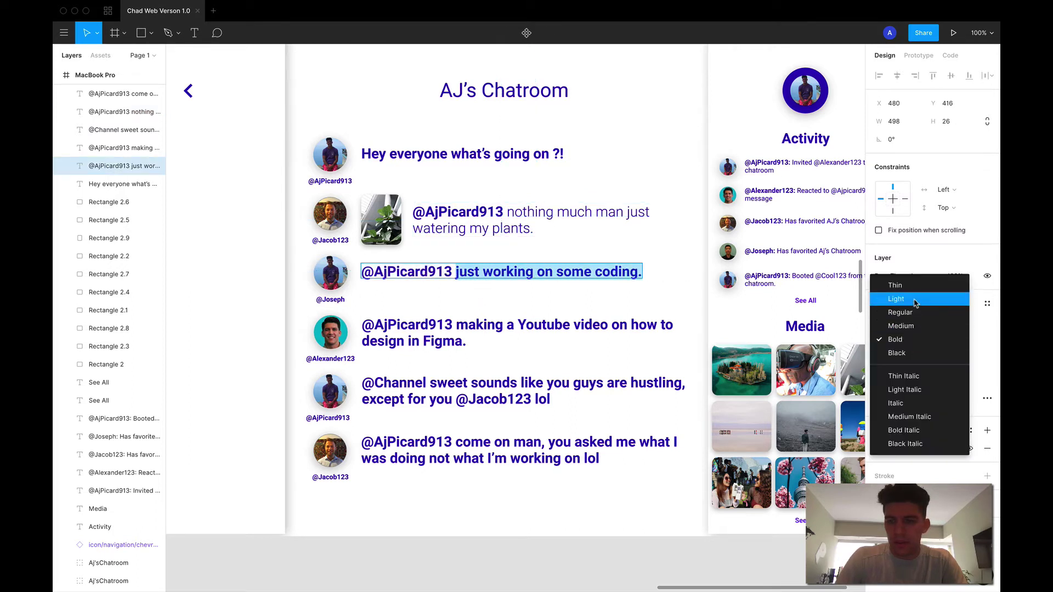
{"action": "left_click", "coordinate": [896, 299]}
{"action": "key", "text": "Escape"}
Step: Make the Youtube video message text Light weight
{"action": "key", "text": "alt"}
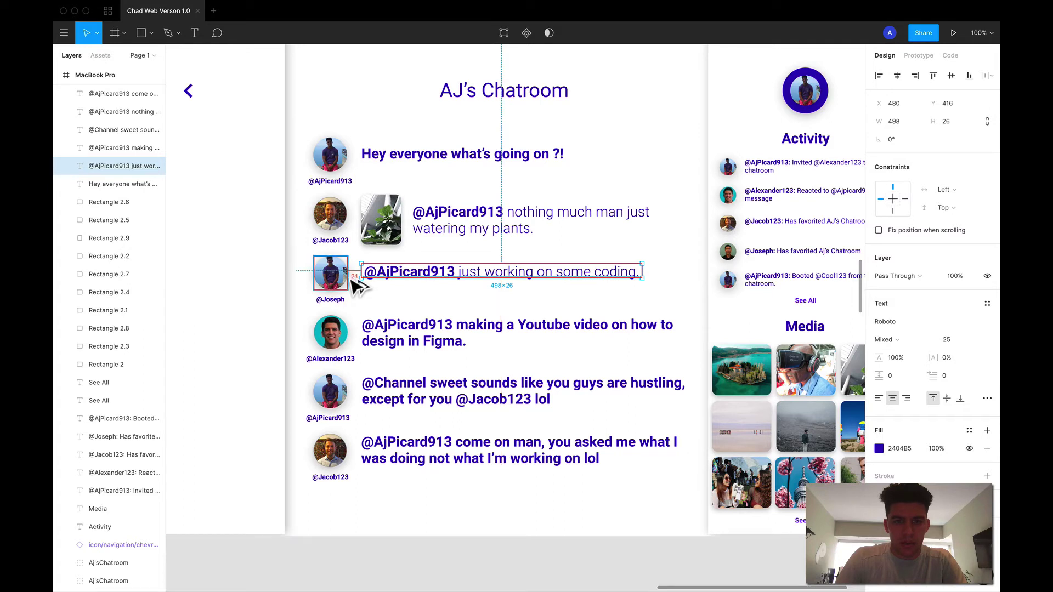
{"action": "left_click", "coordinate": [378, 223]}
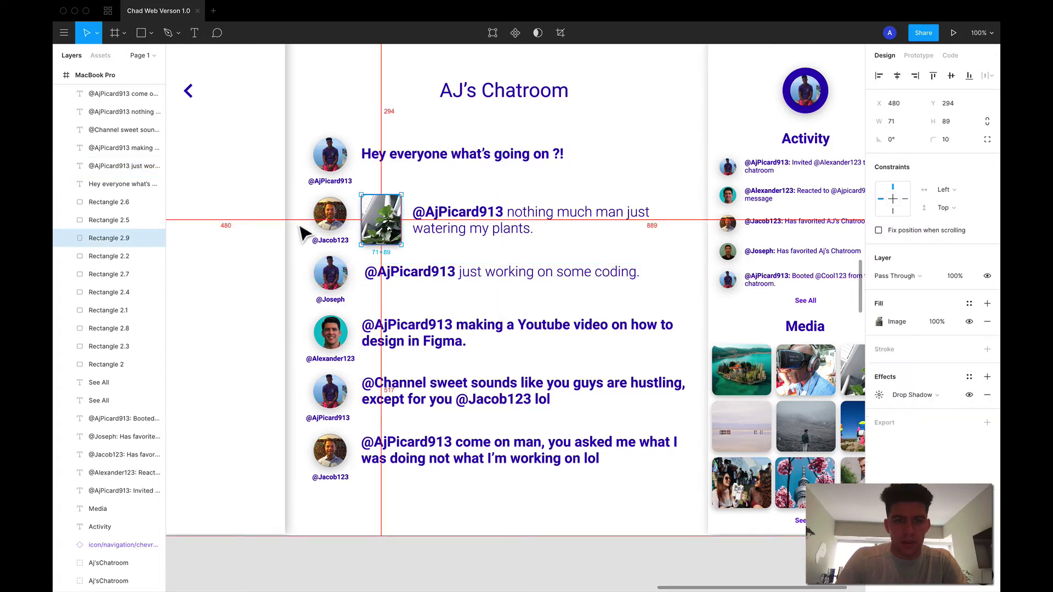
{"action": "left_click", "coordinate": [428, 326]}
{"action": "double_click", "coordinate": [428, 326]}
{"action": "triple_click", "coordinate": [458, 324]}
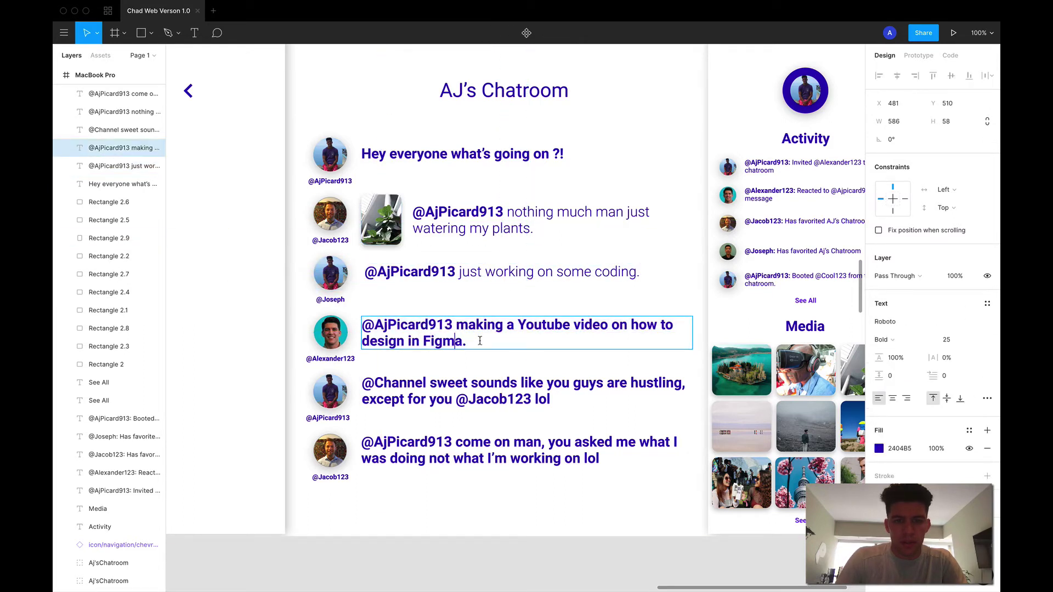
{"action": "left_click", "coordinate": [883, 339]}
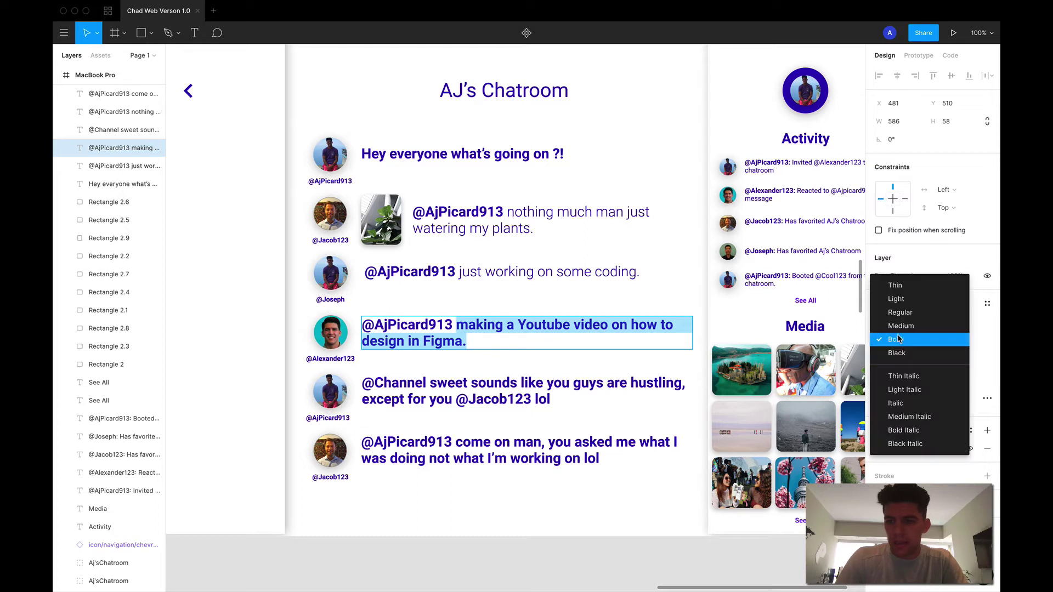
{"action": "left_click", "coordinate": [905, 305]}
{"action": "left_click", "coordinate": [530, 424]}
{"action": "double_click", "coordinate": [529, 407]}
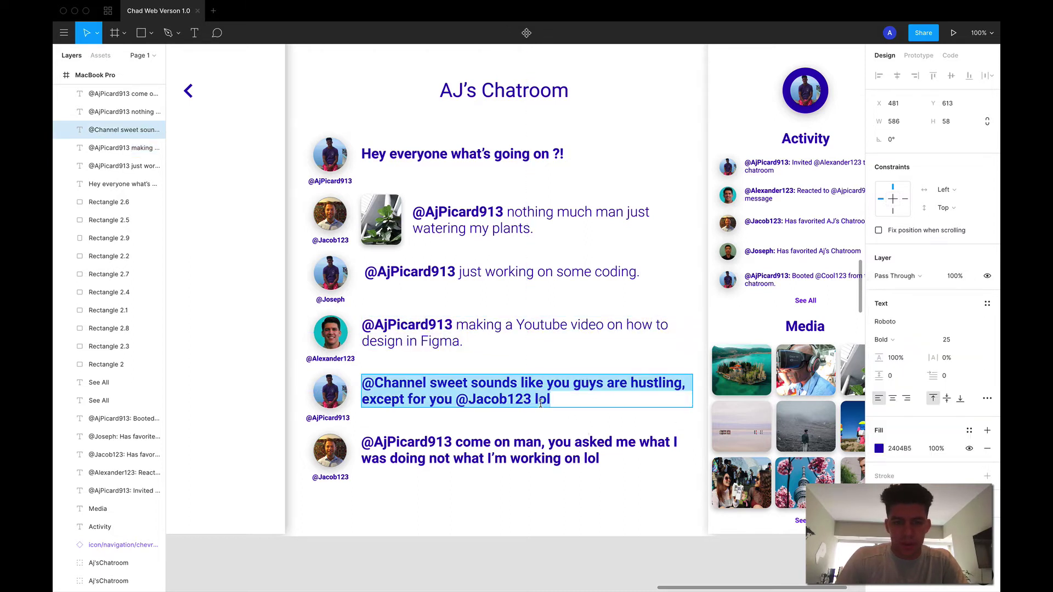
{"action": "double_click", "coordinate": [549, 402]}
{"action": "left_click_drag", "start_coordinate": [549, 402], "coordinate": [431, 383]}
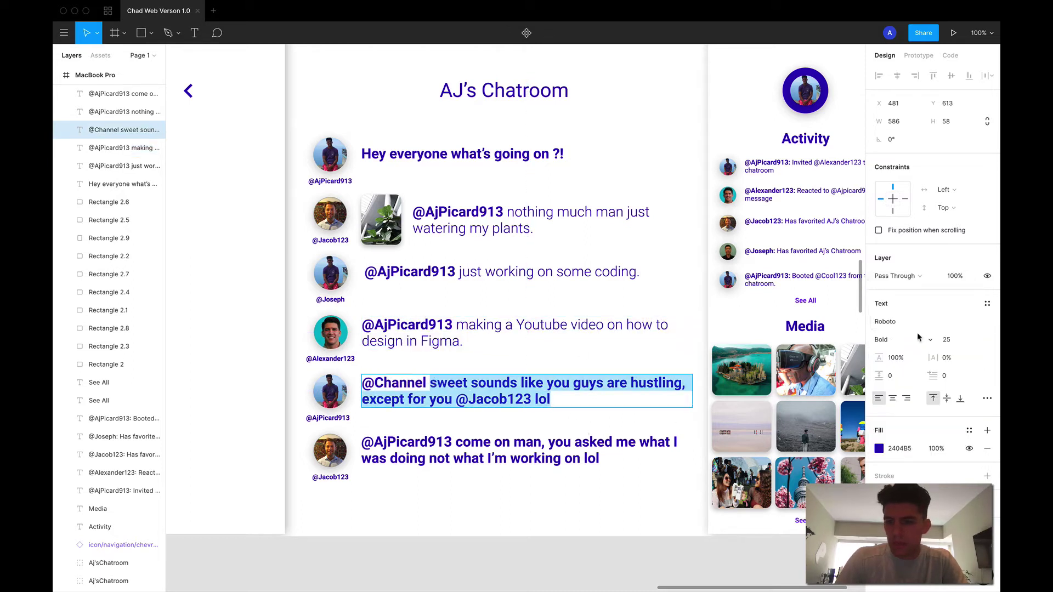
{"action": "left_click", "coordinate": [899, 339]}
{"action": "left_click", "coordinate": [904, 301]}
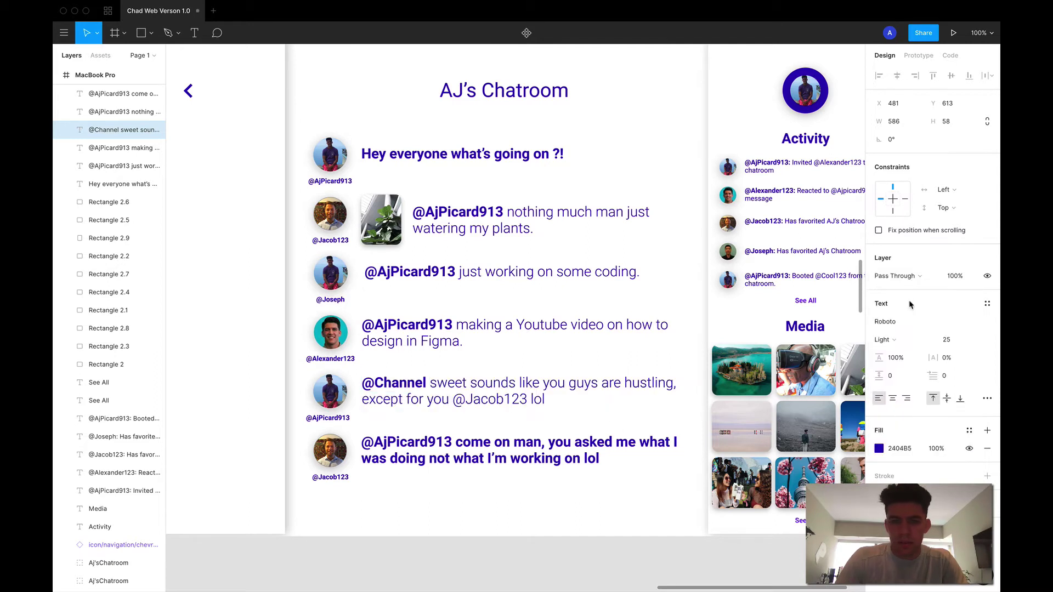
{"action": "left_click", "coordinate": [590, 462]}
{"action": "left_click", "coordinate": [614, 466]}
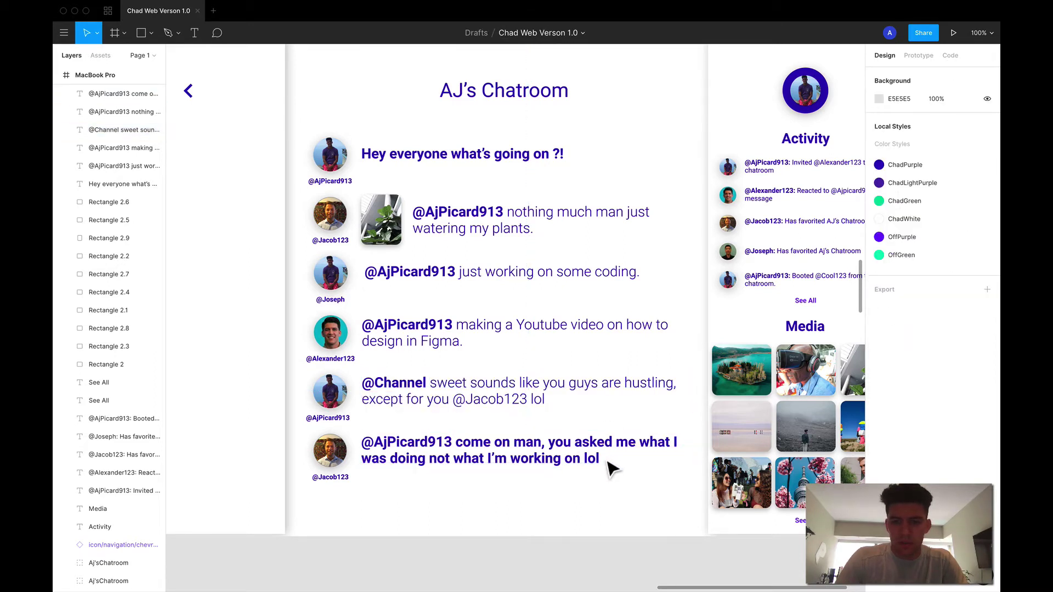
{"action": "left_click", "coordinate": [515, 399]}
{"action": "double_click", "coordinate": [516, 399]}
{"action": "double_click", "coordinate": [516, 399]}
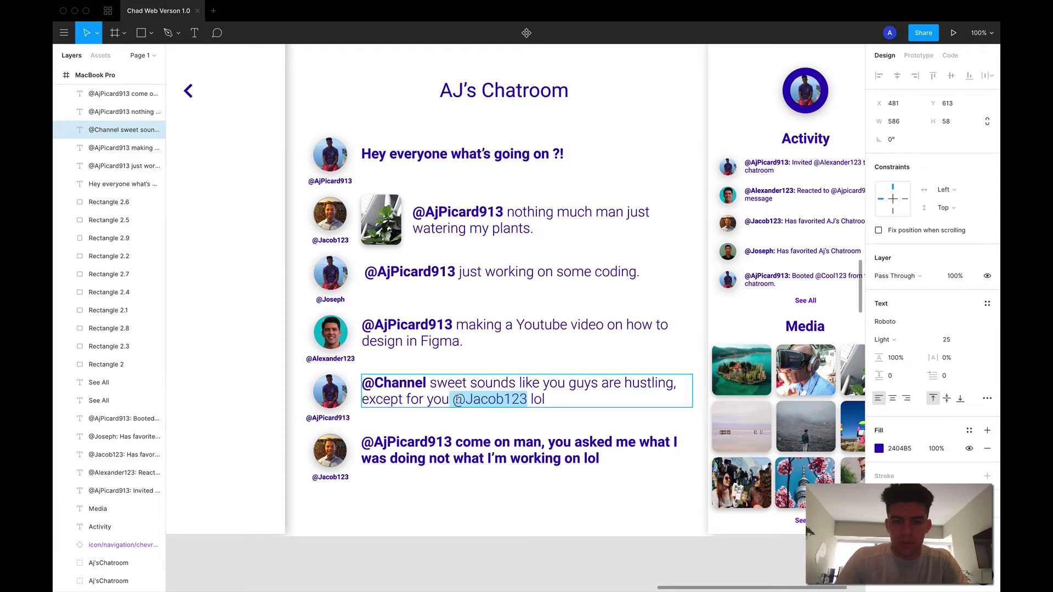
{"action": "left_click", "coordinate": [926, 340]}
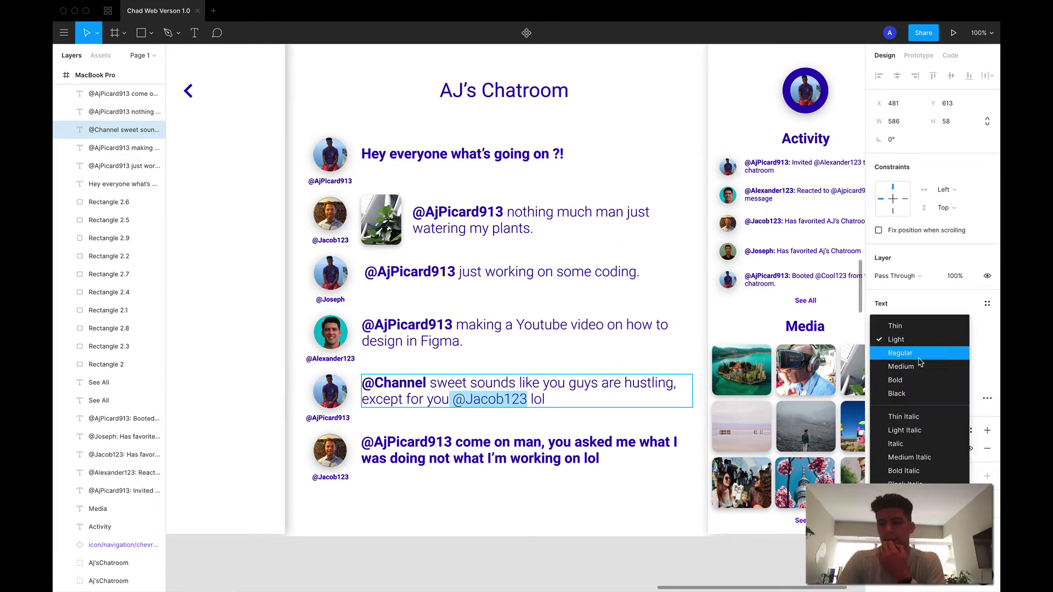
{"action": "left_click", "coordinate": [910, 381]}
{"action": "left_click", "coordinate": [587, 461]}
{"action": "left_click", "coordinate": [613, 462]}
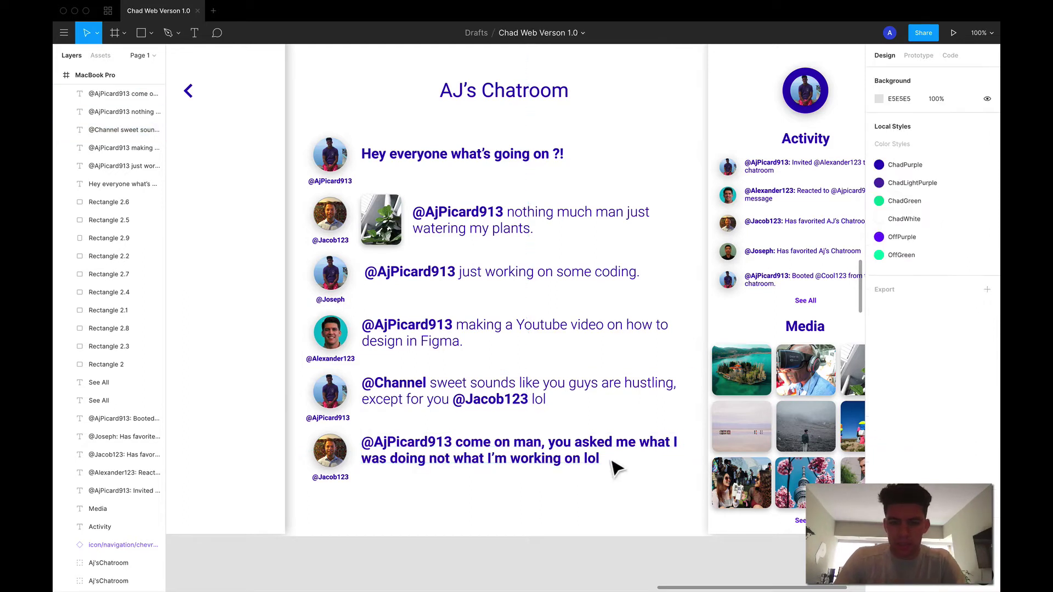
{"action": "left_click", "coordinate": [593, 461]}
{"action": "double_click", "coordinate": [592, 460]}
{"action": "left_click", "coordinate": [599, 459]}
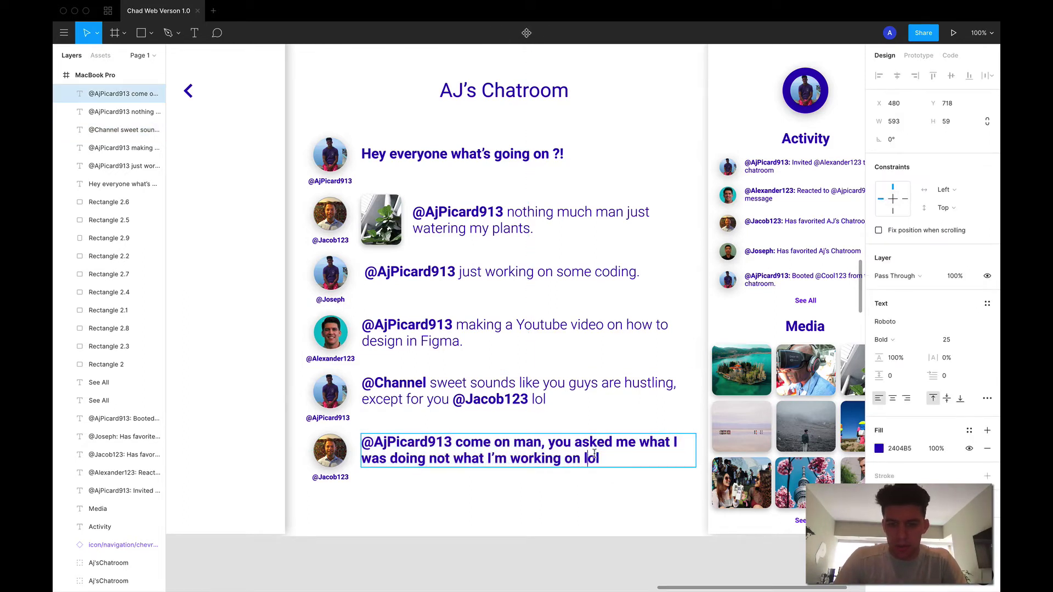
{"action": "left_click_drag", "start_coordinate": [599, 458], "coordinate": [460, 435]}
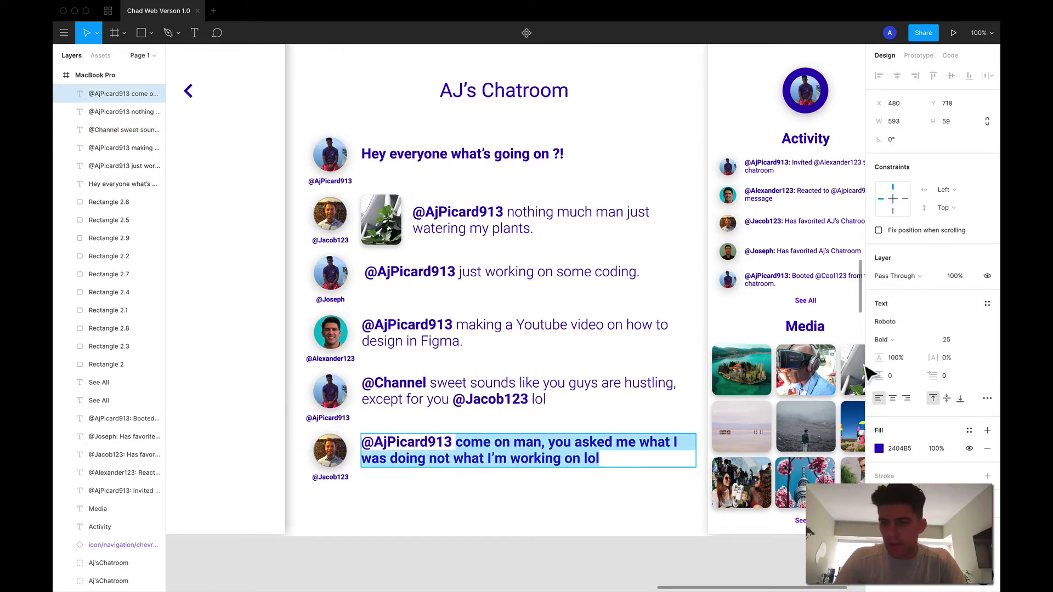
{"action": "left_click", "coordinate": [916, 278]}
{"action": "left_click", "coordinate": [925, 231]}
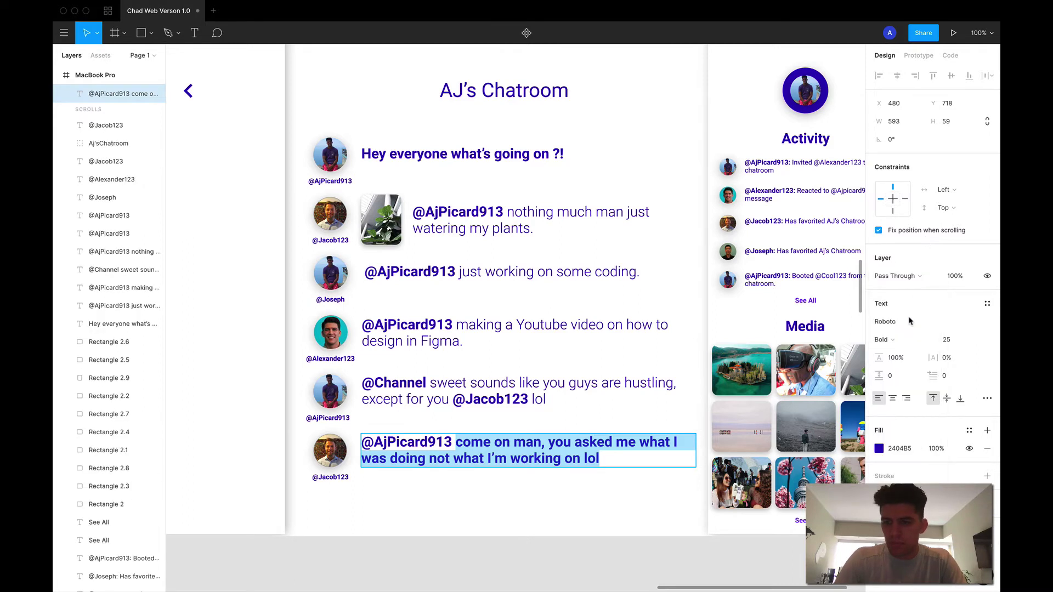
{"action": "left_click", "coordinate": [878, 233]}
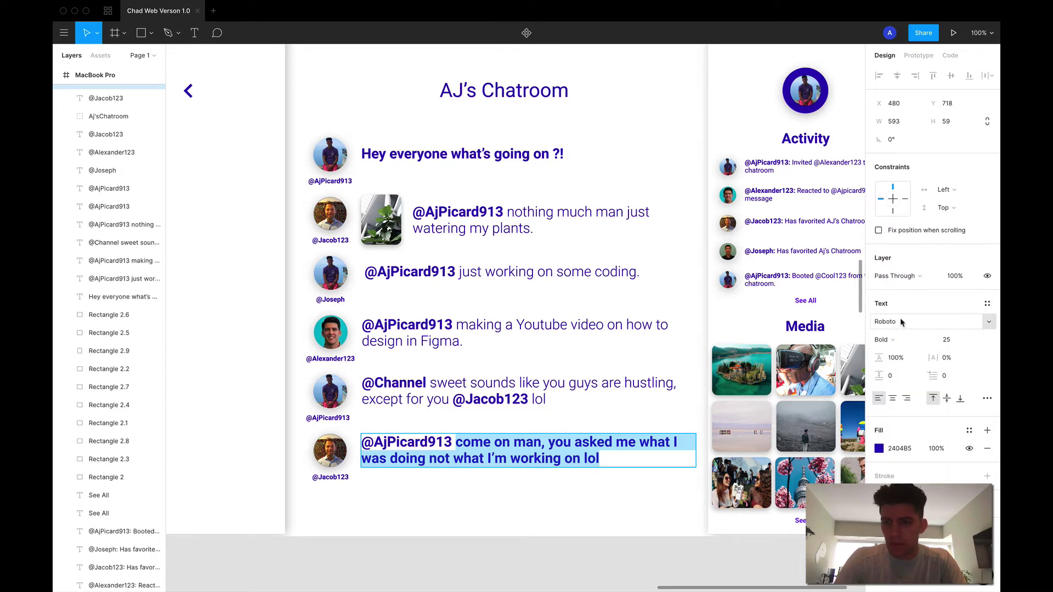
{"action": "left_click", "coordinate": [884, 340]}
{"action": "left_click", "coordinate": [915, 298]}
{"action": "key", "text": "Escape"}
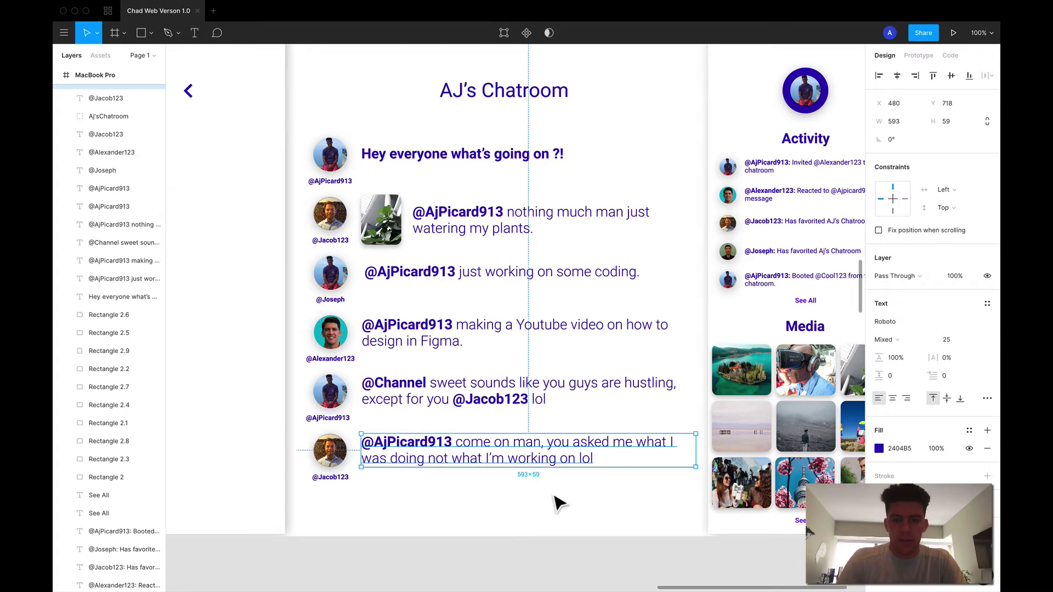
{"action": "key", "text": "minus"}
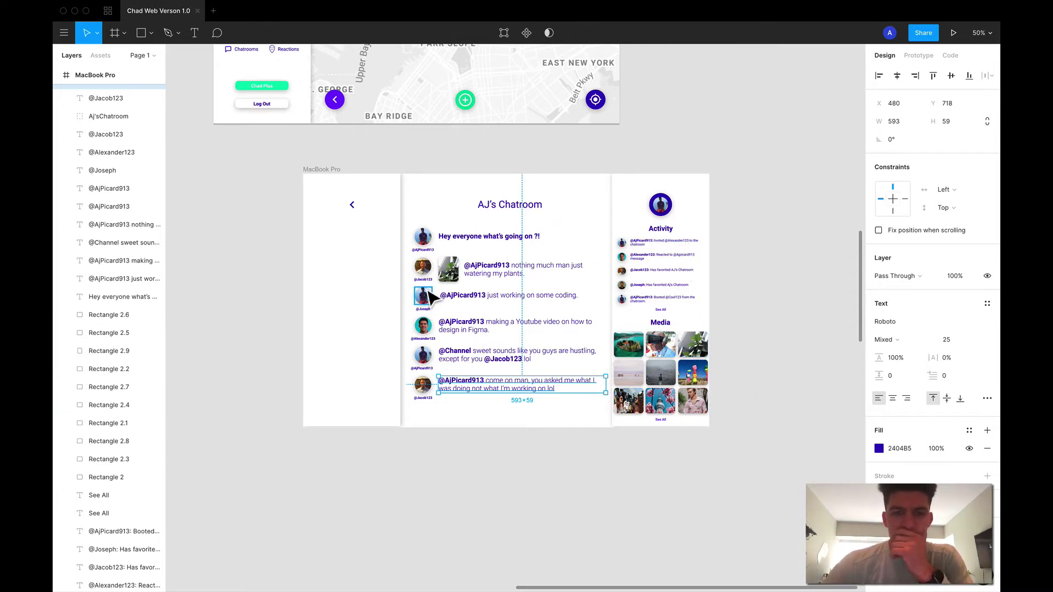
{"action": "left_click", "coordinate": [476, 490]}
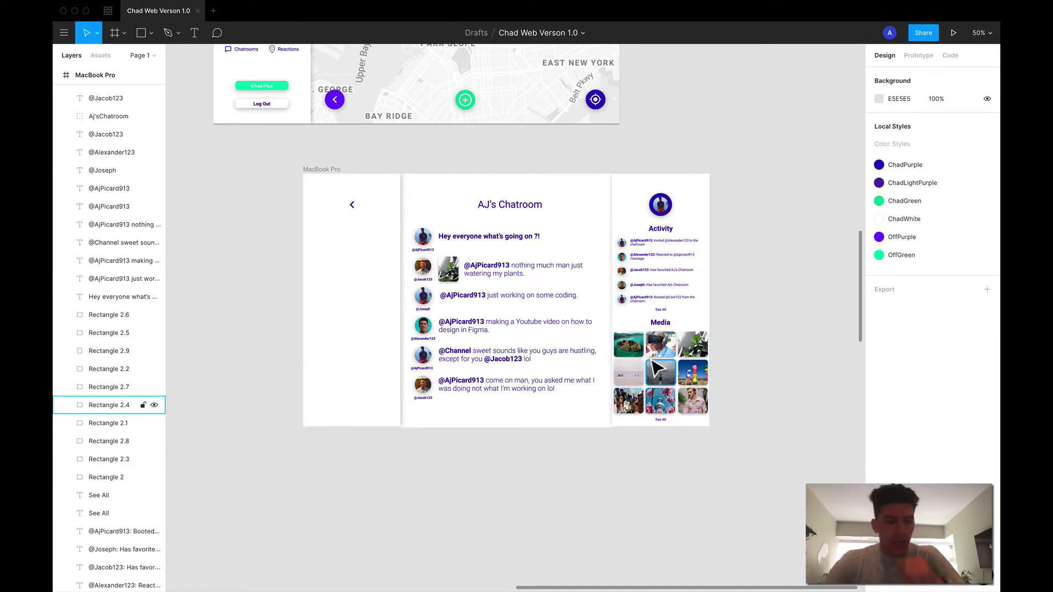
{"action": "left_click", "coordinate": [371, 253]}
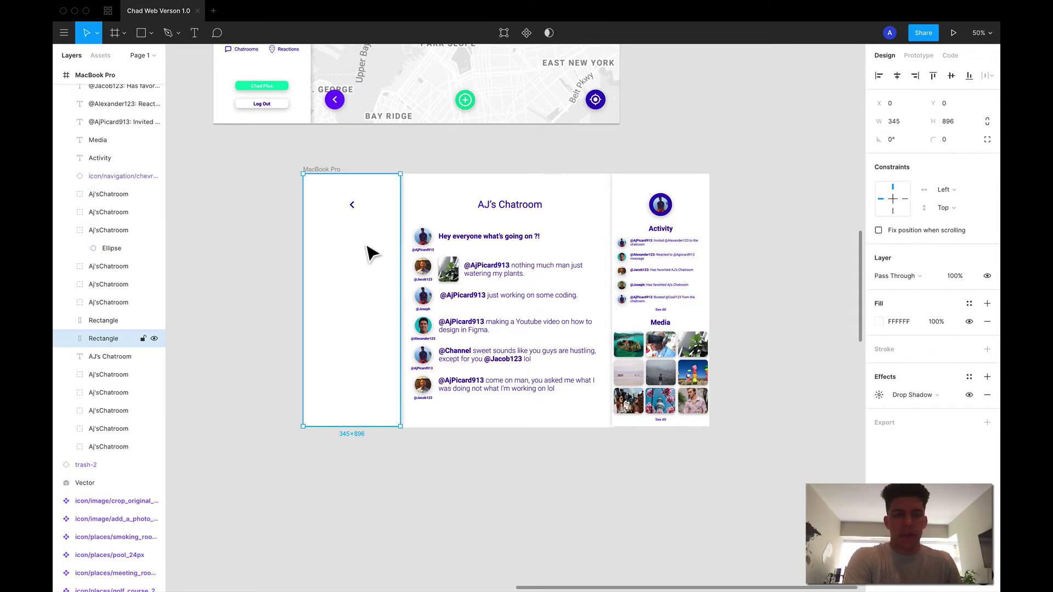
{"action": "scroll", "coordinate": [347, 262], "scroll_direction": "left", "scroll_amount": 3}
{"action": "scroll", "coordinate": [347, 261], "scroll_direction": "up", "scroll_amount": 2}
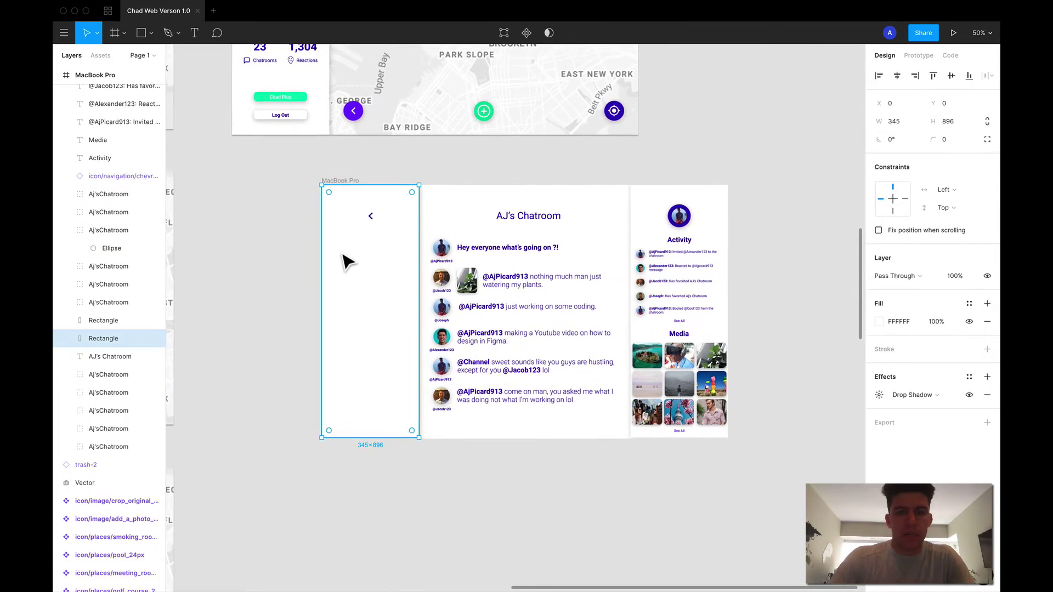
{"action": "scroll", "coordinate": [345, 260], "scroll_direction": "left", "scroll_amount": 2}
{"action": "scroll", "coordinate": [345, 259], "scroll_direction": "up", "scroll_amount": 1}
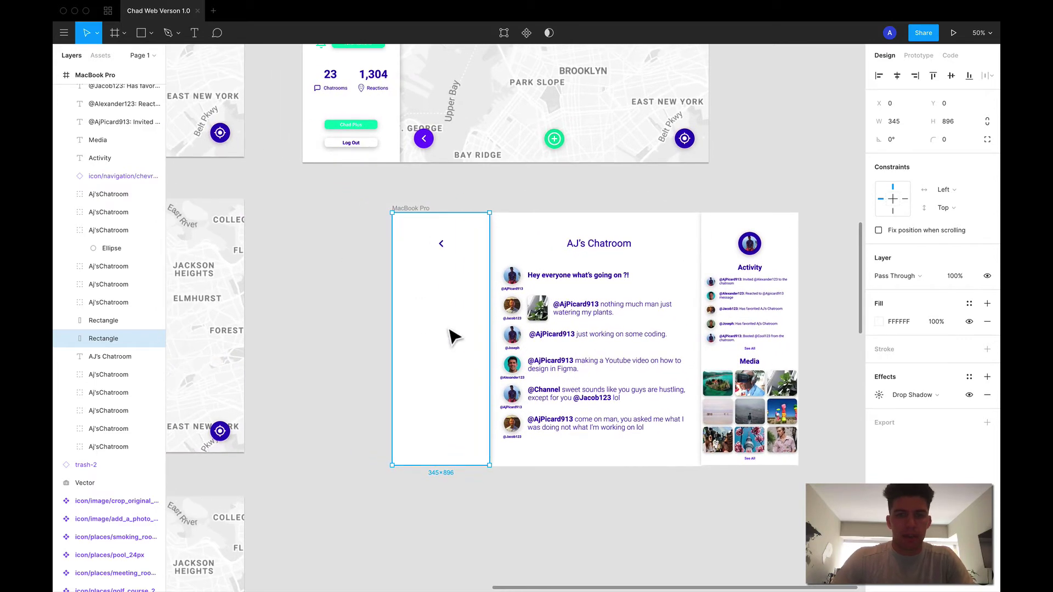
{"action": "scroll", "coordinate": [404, 334], "scroll_direction": "up", "scroll_amount": 5}
{"action": "scroll", "coordinate": [404, 334], "scroll_direction": "left", "scroll_amount": 5}
{"action": "scroll", "coordinate": [404, 334], "scroll_direction": "left", "scroll_amount": 10}
{"action": "scroll", "coordinate": [404, 334], "scroll_direction": "up", "scroll_amount": 2}
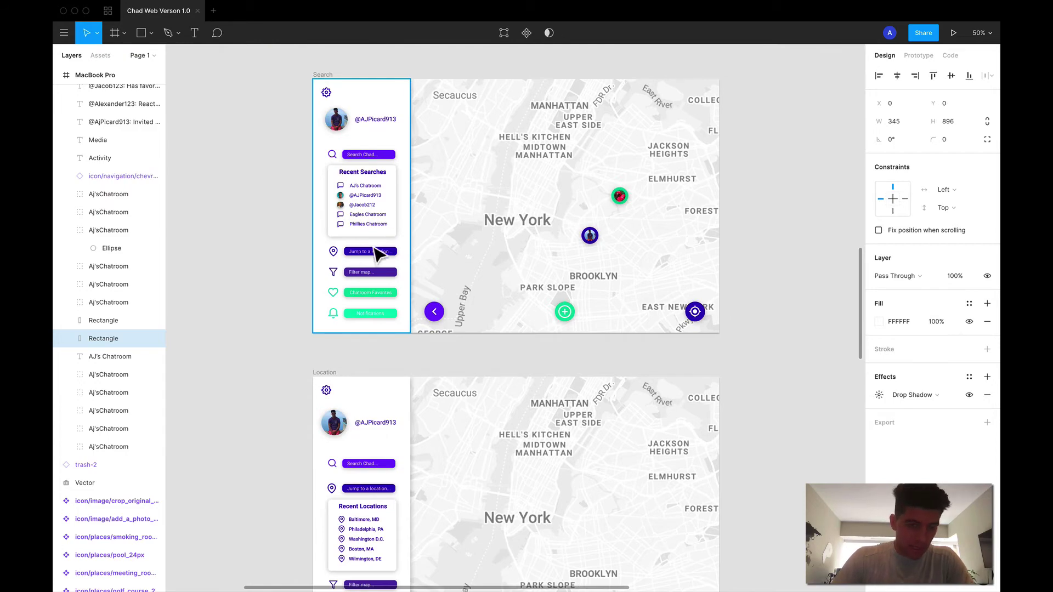
{"action": "scroll", "coordinate": [359, 278], "scroll_direction": "up", "scroll_amount": 5}
{"action": "scroll", "coordinate": [362, 283], "scroll_direction": "up", "scroll_amount": 6}
{"action": "scroll", "coordinate": [362, 283], "scroll_direction": "down", "scroll_amount": 9}
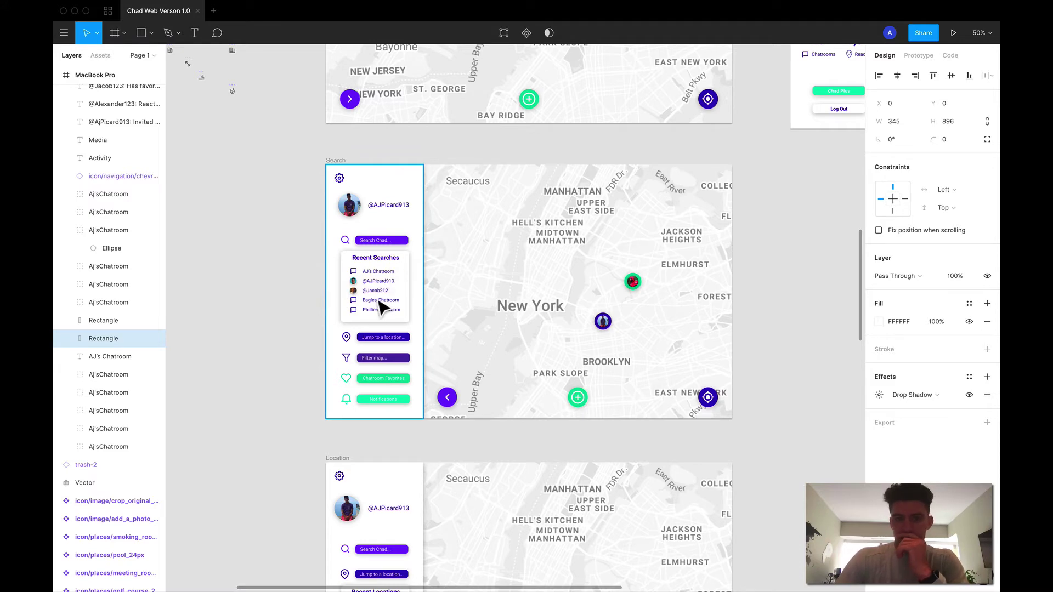
{"action": "scroll", "coordinate": [382, 307], "scroll_direction": "down", "scroll_amount": 4}
{"action": "scroll", "coordinate": [396, 423], "scroll_direction": "down", "scroll_amount": 8}
{"action": "scroll", "coordinate": [396, 423], "scroll_direction": "right", "scroll_amount": 2}
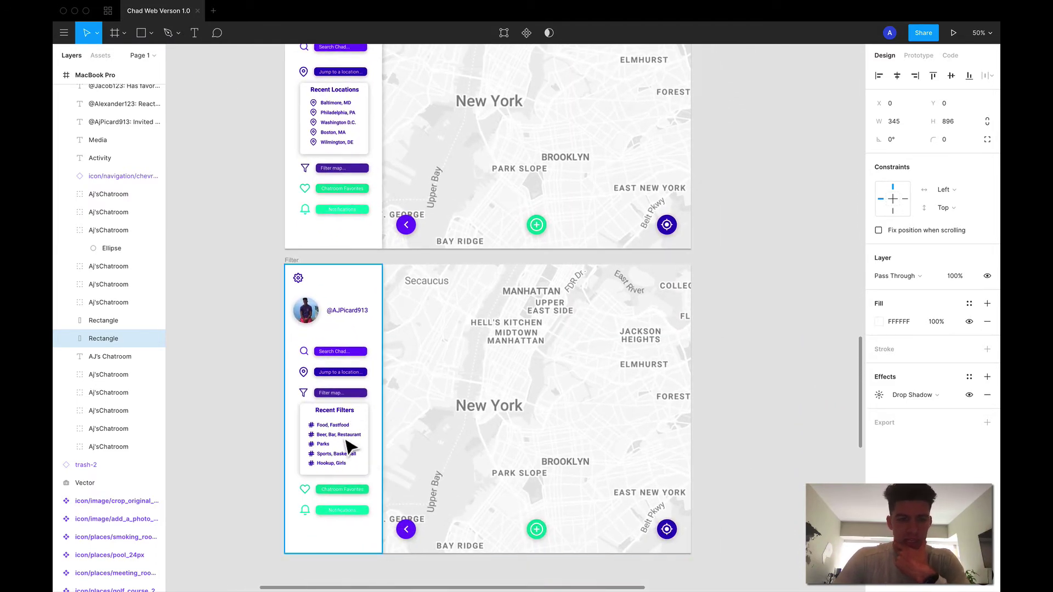
{"action": "scroll", "coordinate": [349, 447], "scroll_direction": "down", "scroll_amount": 3}
{"action": "scroll", "coordinate": [349, 447], "scroll_direction": "right", "scroll_amount": 8}
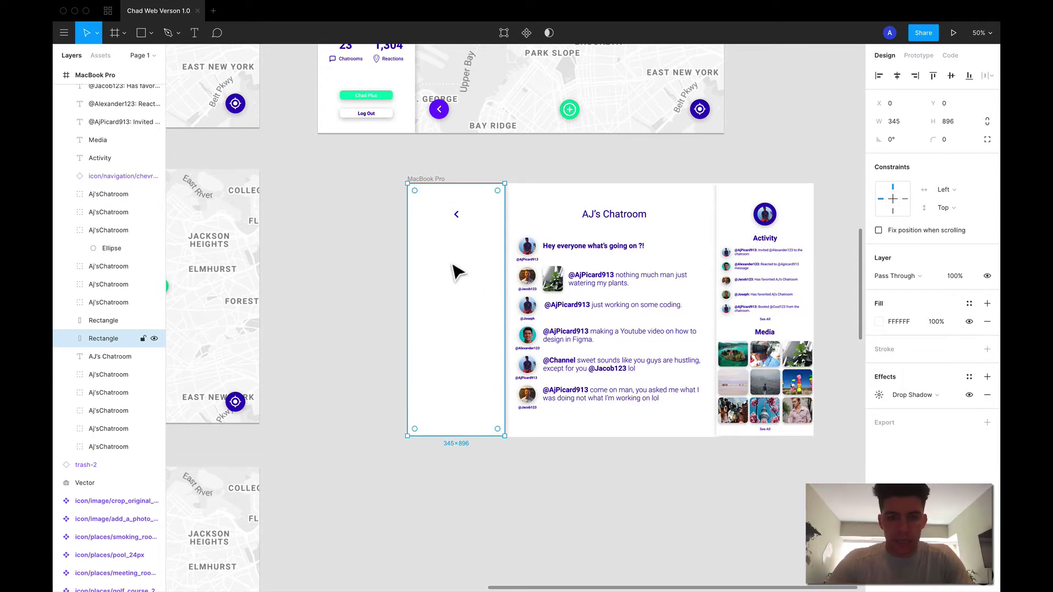
{"action": "scroll", "coordinate": [431, 267], "scroll_direction": "left", "scroll_amount": 3}
{"action": "scroll", "coordinate": [424, 265], "scroll_direction": "right", "scroll_amount": 2}
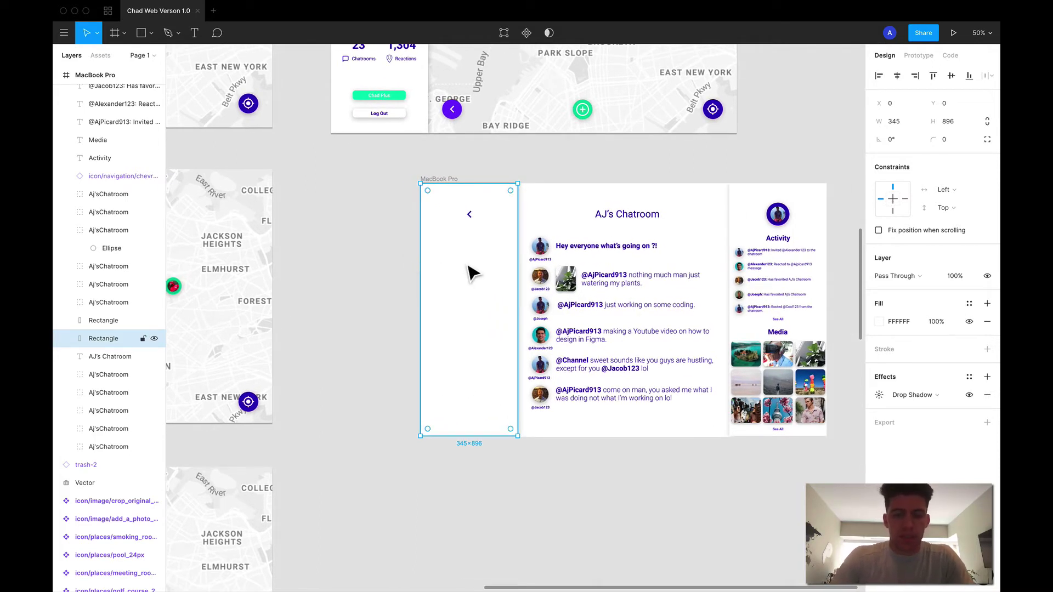
{"action": "key", "text": "r"}
{"action": "key", "text": "v"}
{"action": "scroll", "coordinate": [428, 273], "scroll_direction": "left", "scroll_amount": 15}
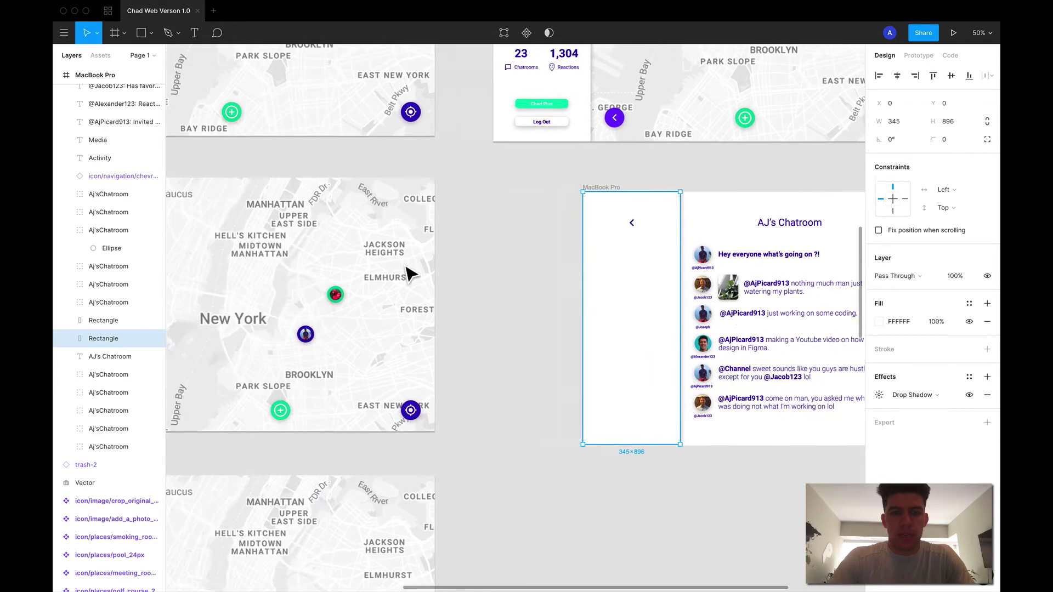
Step: Paste the Search screen's search bar into the chatroom's left column and change its text to 'Aj's Chatroom'
{"action": "left_click", "coordinate": [430, 274]}
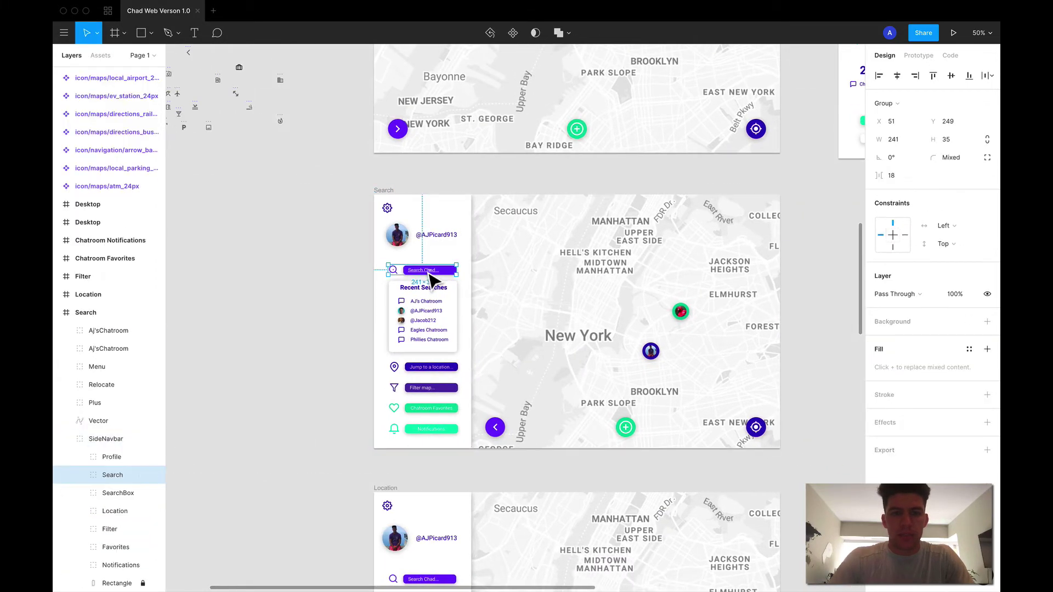
{"action": "scroll", "coordinate": [510, 294], "scroll_direction": "right", "scroll_amount": 13}
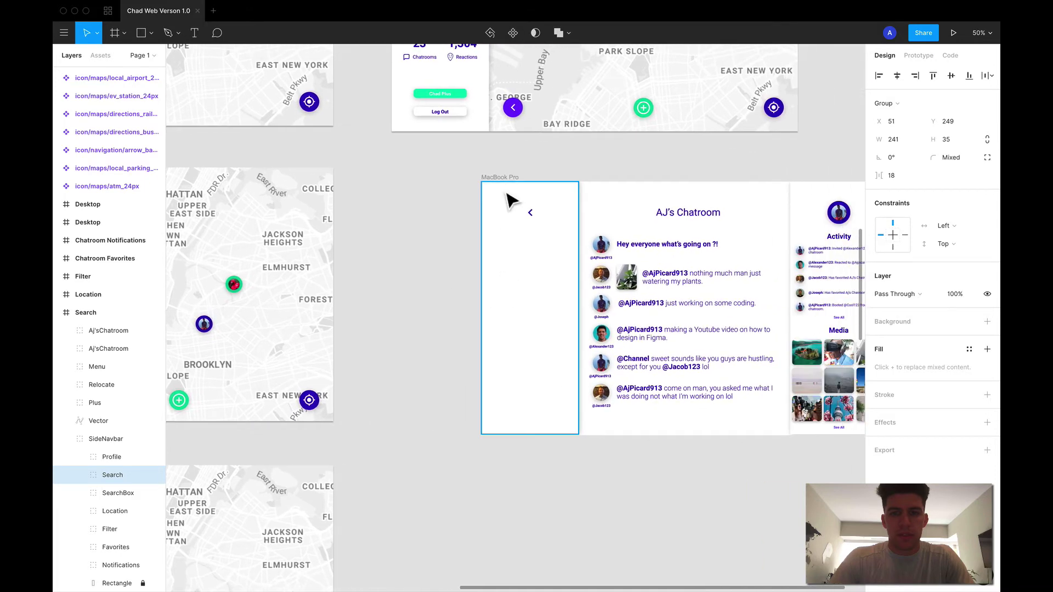
{"action": "left_click", "coordinate": [509, 200]}
{"action": "key", "text": "ctrl+v"}
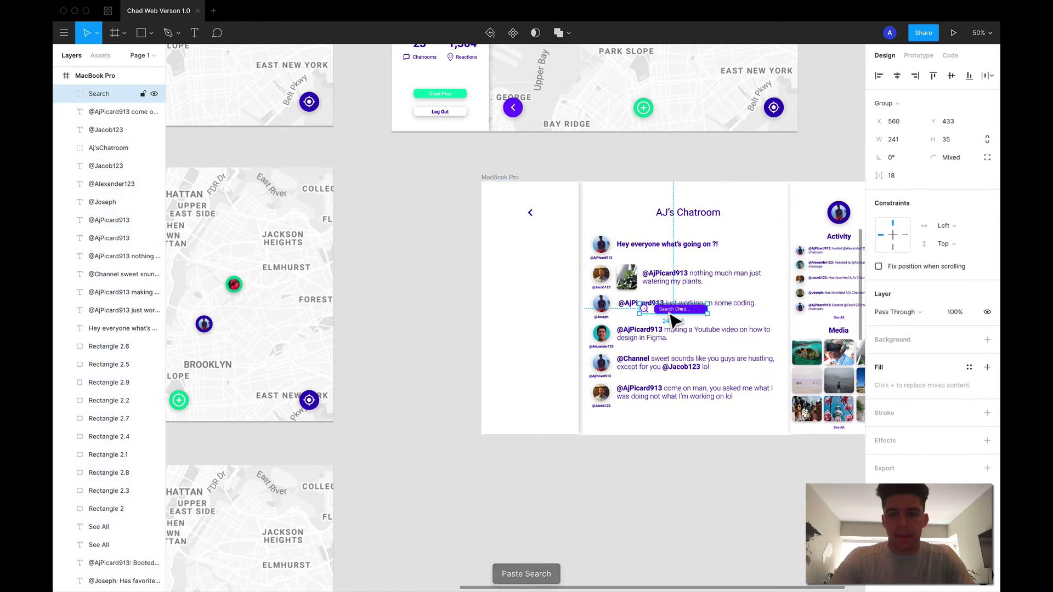
{"action": "left_click_drag", "start_coordinate": [673, 320], "coordinate": [528, 245]}
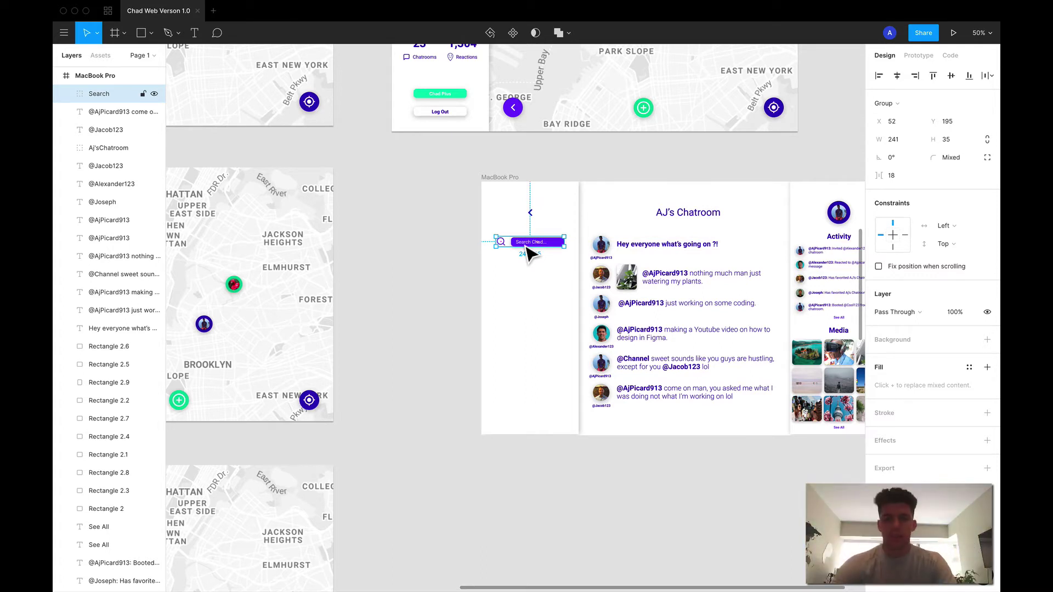
{"action": "double_click", "coordinate": [527, 248]}
{"action": "double_click", "coordinate": [527, 244]}
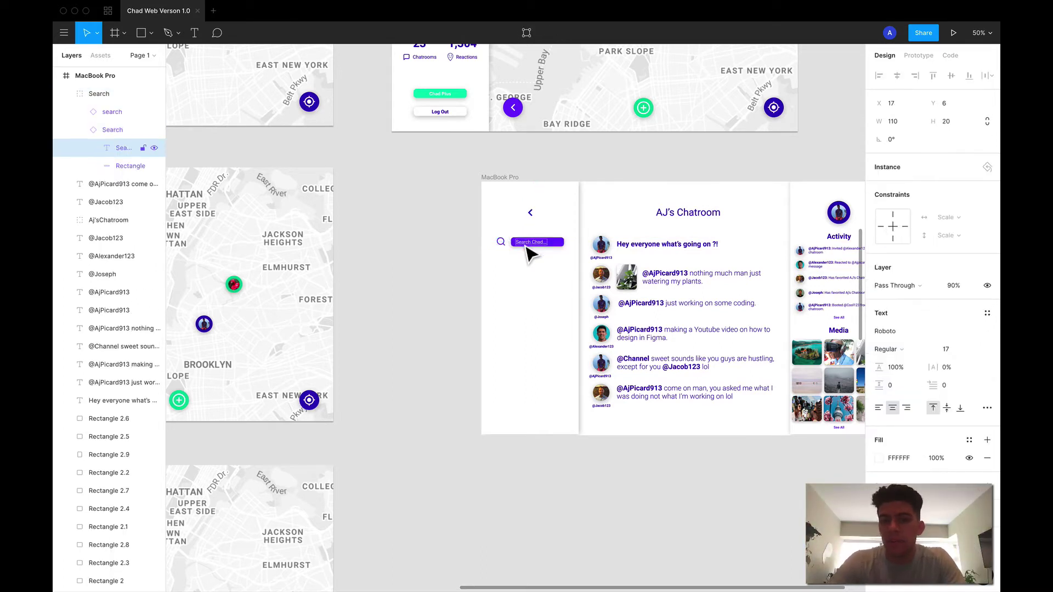
{"action": "type", "text": "Aj's Chatroom"}
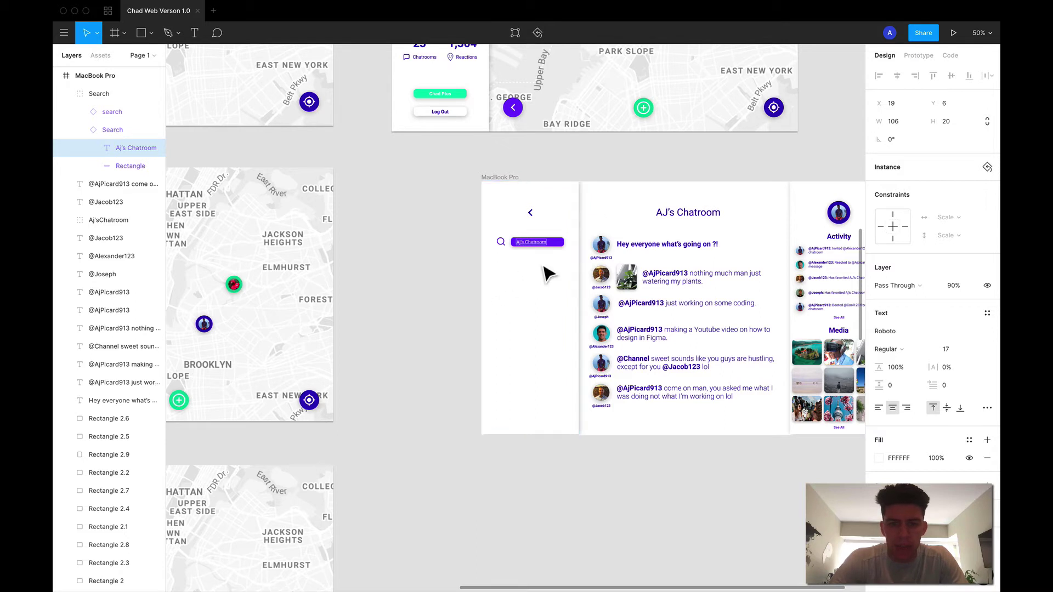
{"action": "key", "text": "Escape"}
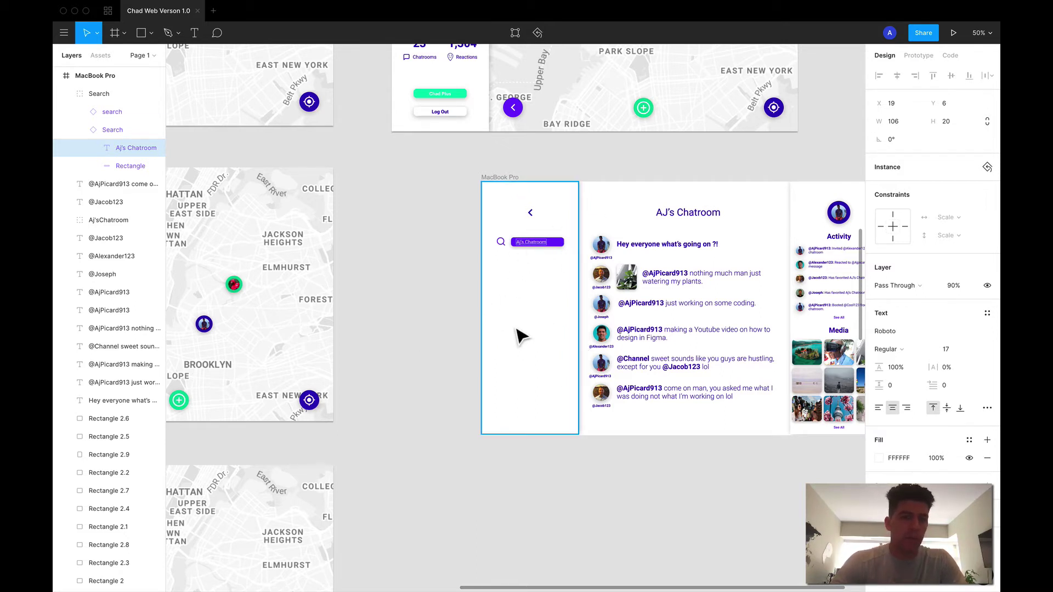
{"action": "left_click", "coordinate": [562, 265]}
{"action": "left_click", "coordinate": [562, 247]}
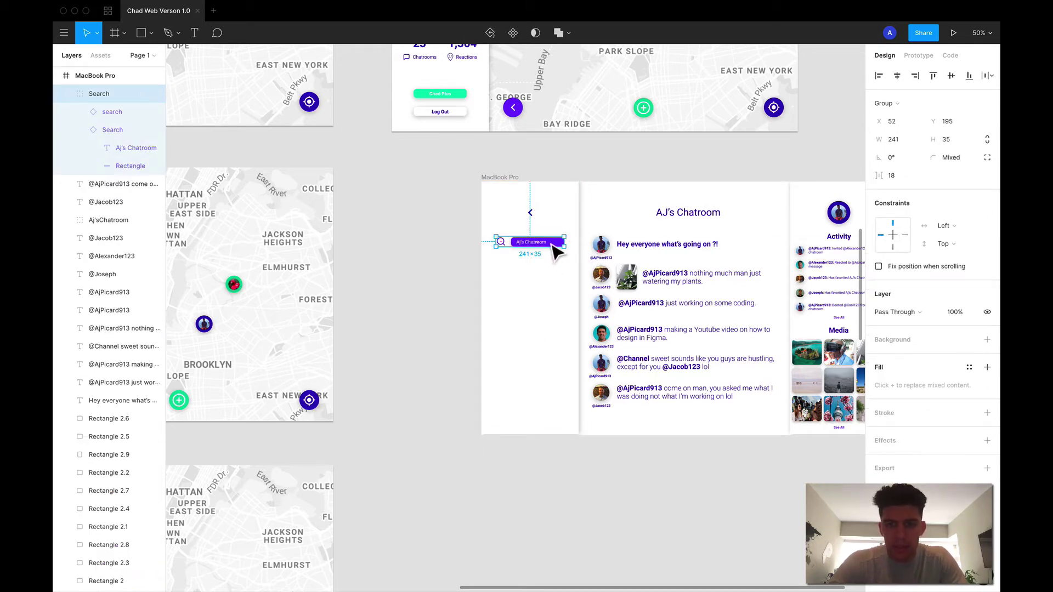
{"action": "left_click_drag", "start_coordinate": [553, 247], "coordinate": [551, 242]}
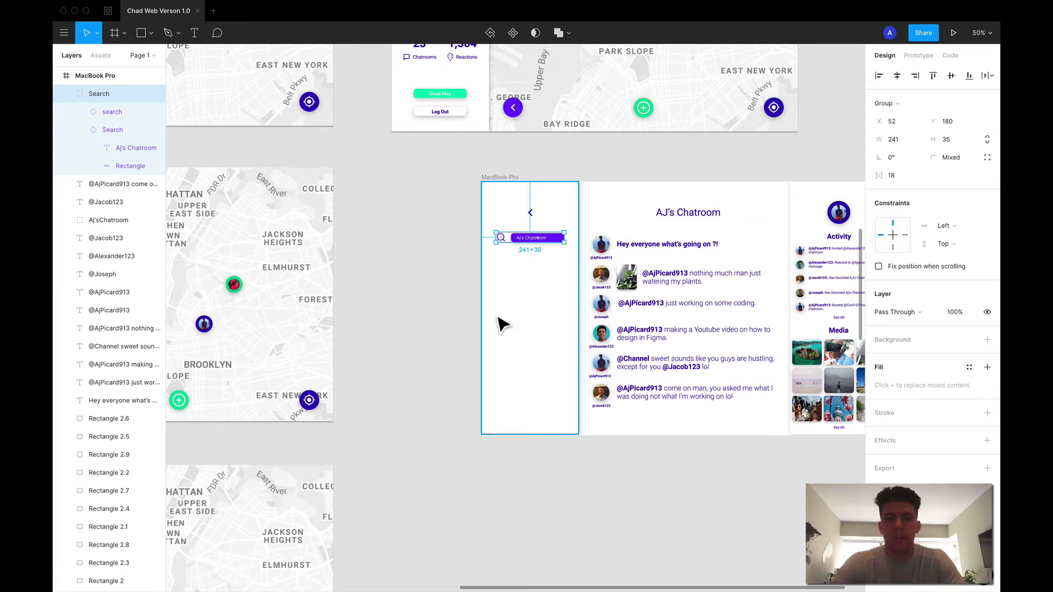
Step: Copy the Chatroom Favorites group with its heart into the chatroom page beside the back arrow
{"action": "scroll", "coordinate": [502, 324], "scroll_direction": "right", "scroll_amount": 5}
{"action": "scroll", "coordinate": [502, 325], "scroll_direction": "down", "scroll_amount": 3}
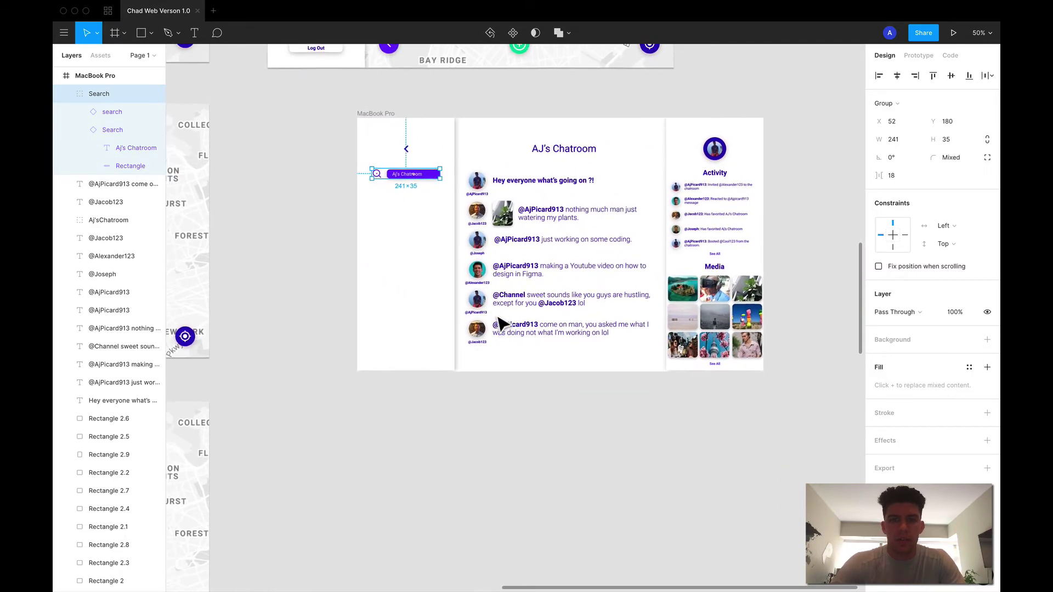
{"action": "scroll", "coordinate": [503, 325], "scroll_direction": "left", "scroll_amount": 10}
{"action": "scroll", "coordinate": [503, 325], "scroll_direction": "up", "scroll_amount": 1}
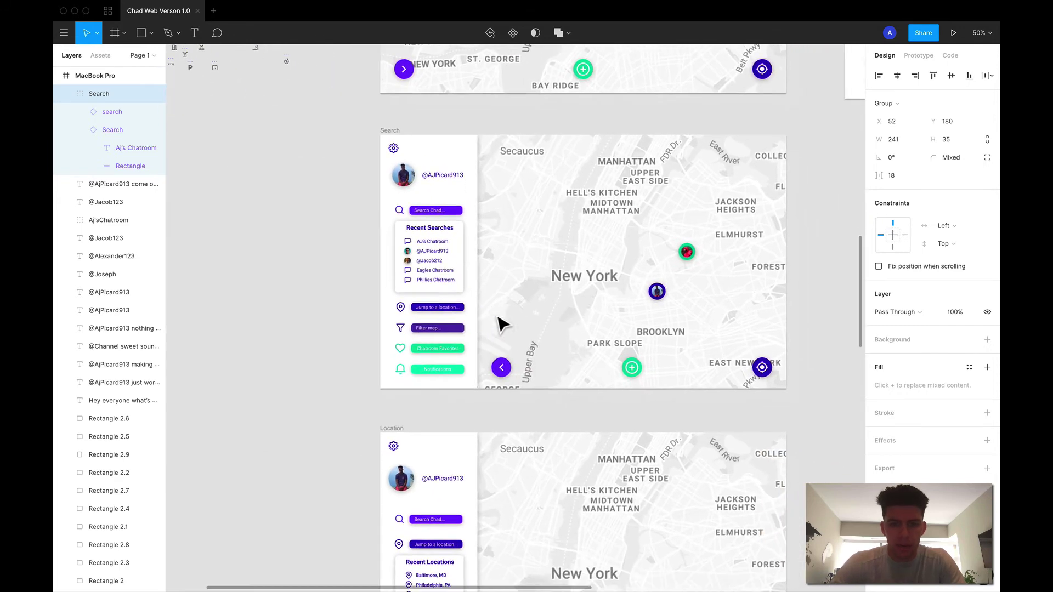
{"action": "scroll", "coordinate": [502, 324], "scroll_direction": "right", "scroll_amount": 2}
{"action": "scroll", "coordinate": [502, 324], "scroll_direction": "down", "scroll_amount": 1}
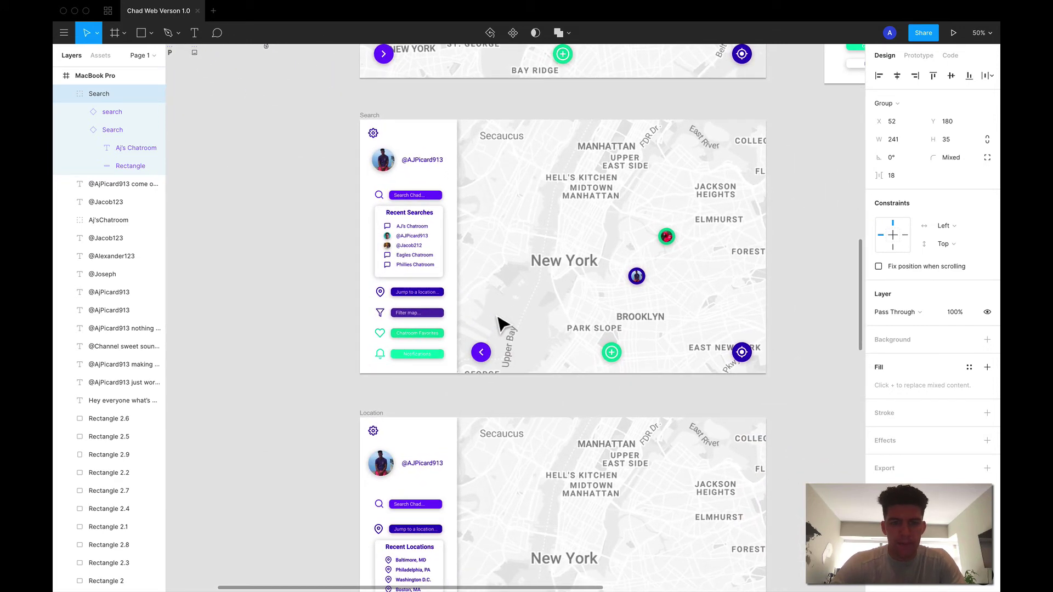
{"action": "double_click", "coordinate": [429, 336]}
{"action": "left_click", "coordinate": [428, 335]}
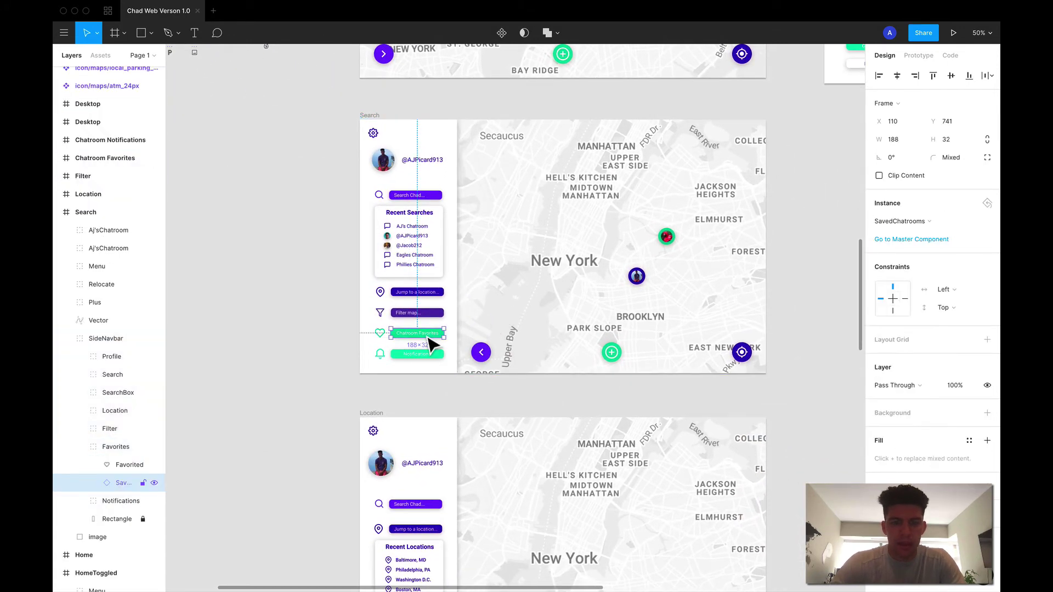
{"action": "left_click", "coordinate": [310, 379]}
{"action": "double_click", "coordinate": [398, 336]}
{"action": "scroll", "coordinate": [516, 363], "scroll_direction": "right", "scroll_amount": 5}
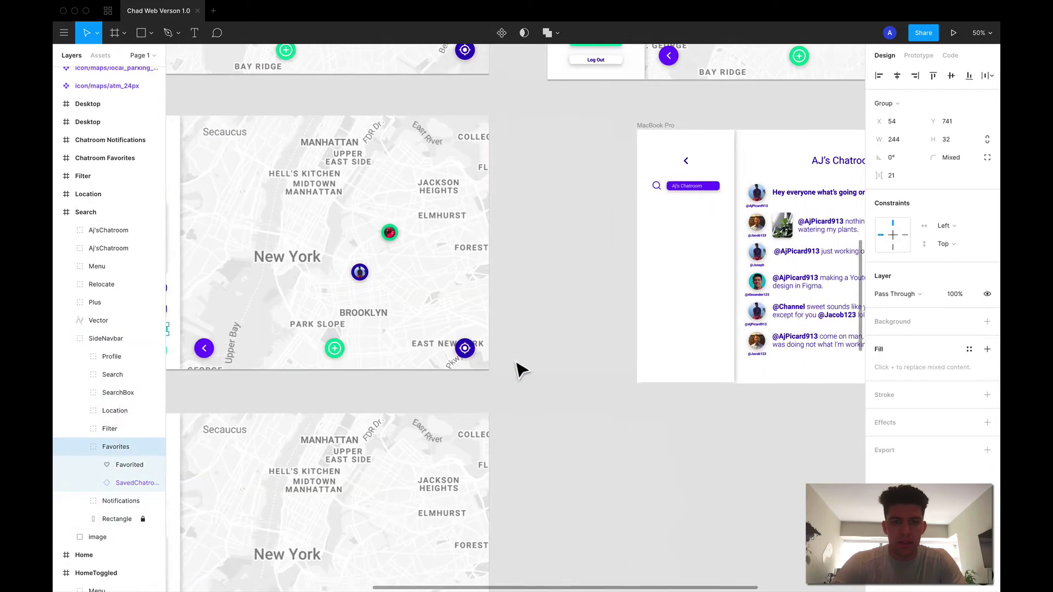
{"action": "scroll", "coordinate": [522, 371], "scroll_direction": "right", "scroll_amount": 4}
{"action": "left_click", "coordinate": [452, 144]}
{"action": "key", "text": "super+v"}
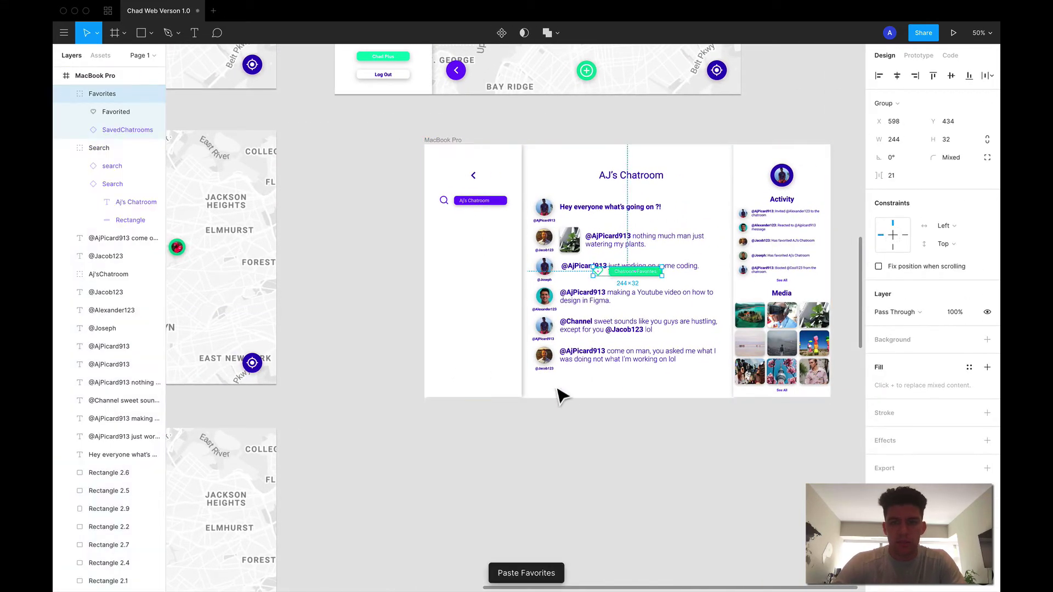
{"action": "left_click_drag", "start_coordinate": [637, 271], "coordinate": [493, 204]}
Step: Nudge the search bar group lower in the left column
{"action": "left_click", "coordinate": [494, 210]}
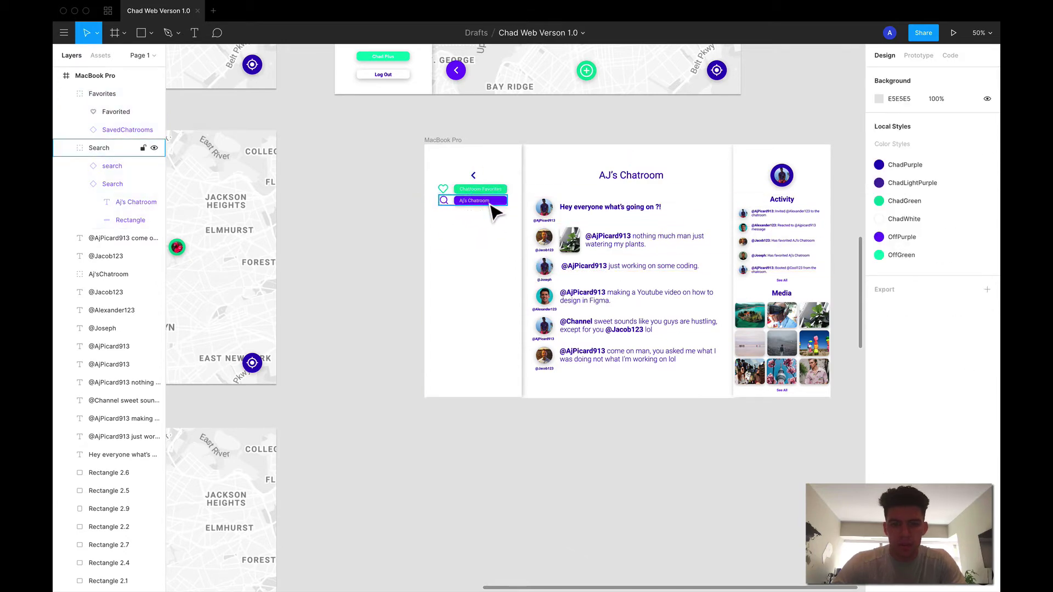
{"action": "left_click", "coordinate": [496, 205]}
{"action": "mouse_move", "coordinate": [494, 207]}
{"action": "left_mouse_down"}
{"action": "mouse_move", "coordinate": [489, 194]}
{"action": "mouse_move", "coordinate": [491, 208]}
{"action": "left_mouse_up"}
Step: Change the green button's label to 'Favorite Aj's Chatroom'
{"action": "double_click", "coordinate": [491, 209]}
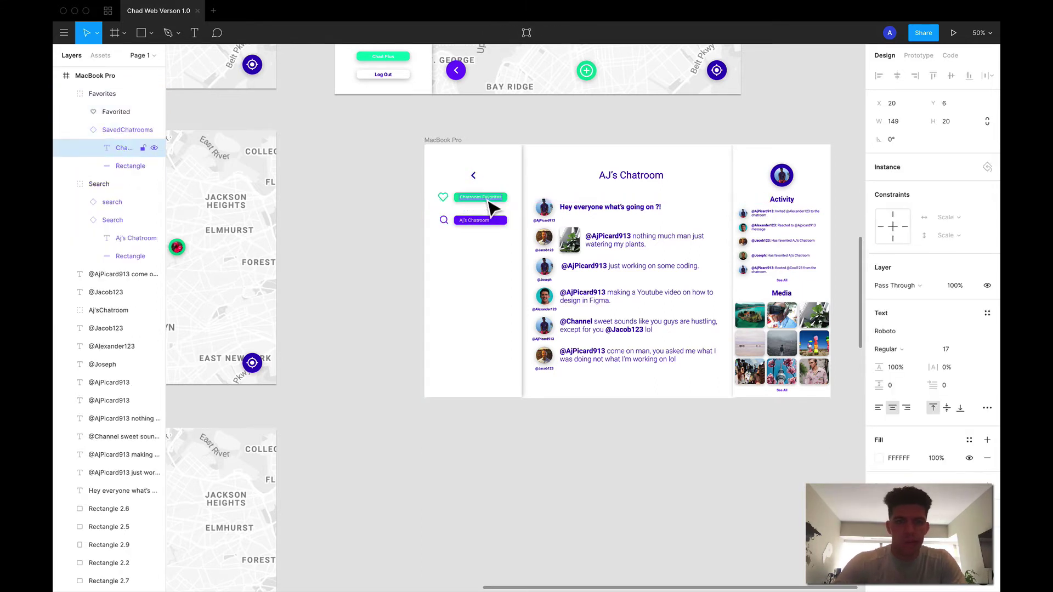
{"action": "type", "text": "Favorite Aj's Chatroom"}
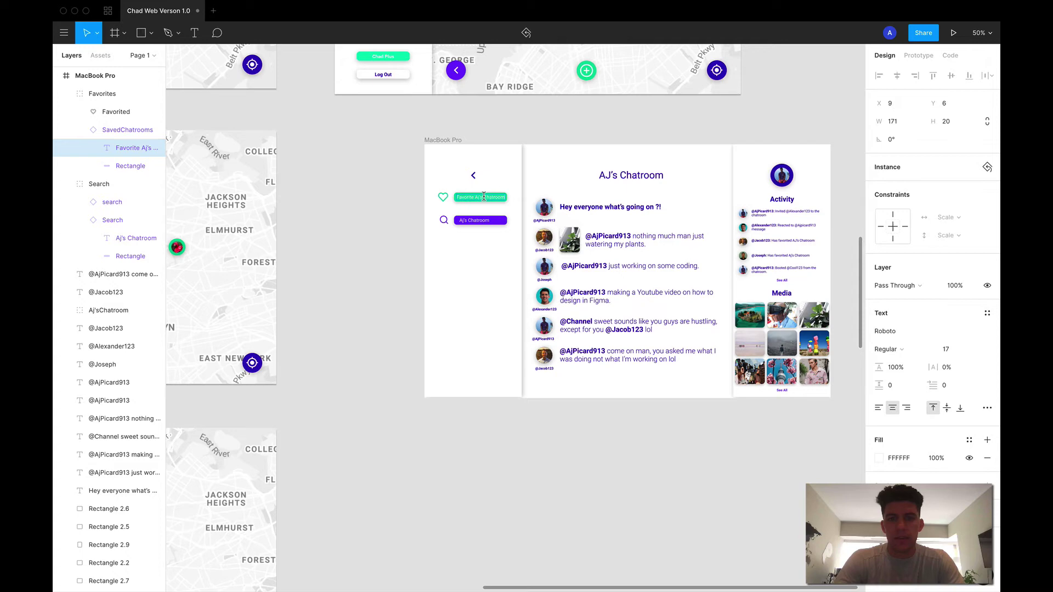
{"action": "key", "text": "Escape"}
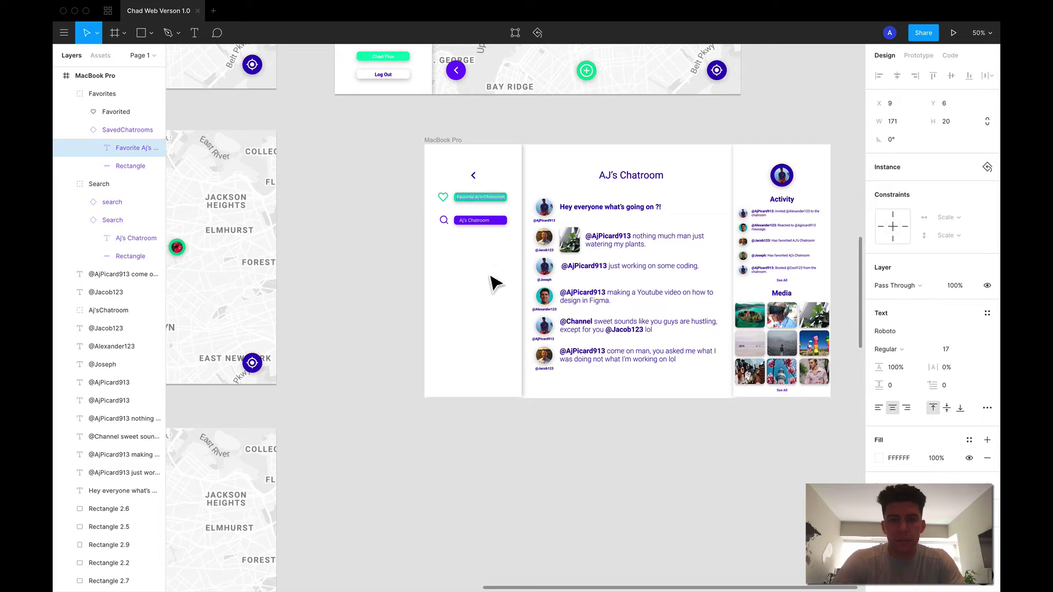
{"action": "left_click", "coordinate": [471, 296]}
{"action": "key", "text": "shift+0"}
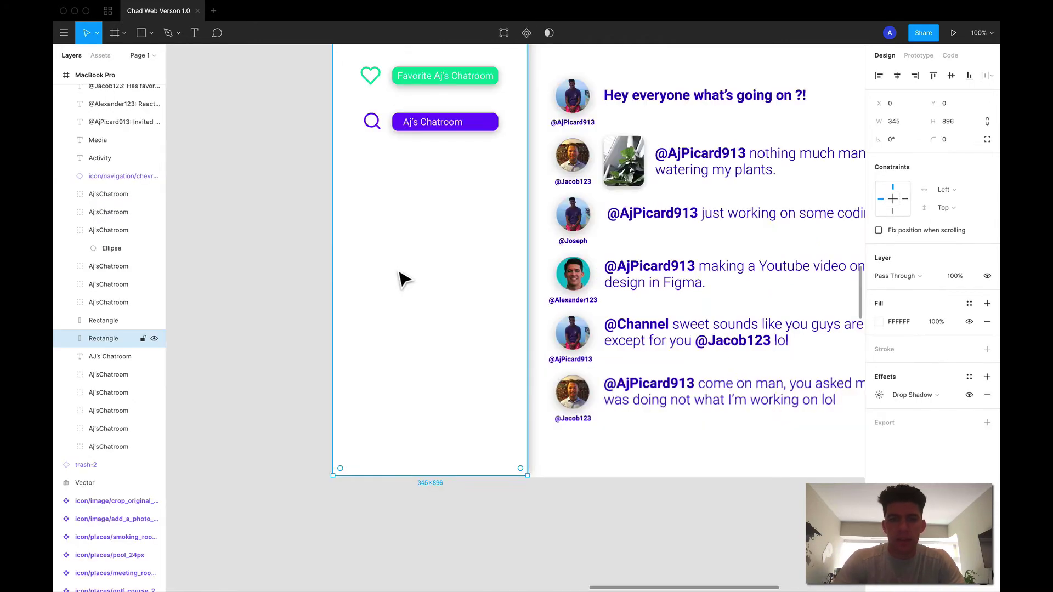
Step: Widen the green SavedChatrooms button from 188 to 208 px
{"action": "scroll", "coordinate": [400, 278], "scroll_direction": "up", "scroll_amount": 3}
{"action": "left_click", "coordinate": [494, 177]}
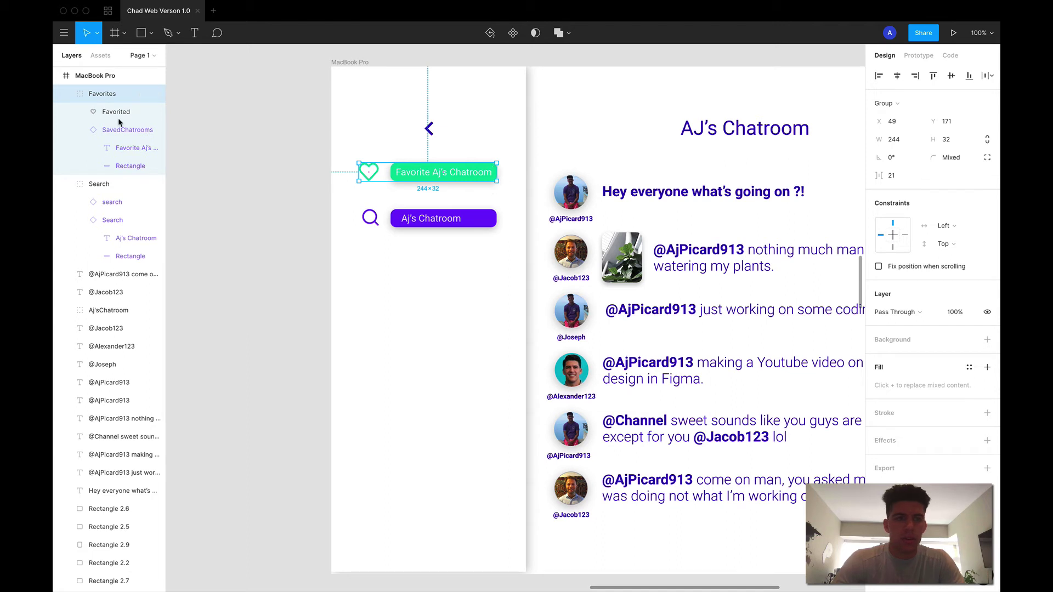
{"action": "left_click", "coordinate": [110, 112]}
{"action": "left_click", "coordinate": [110, 130]}
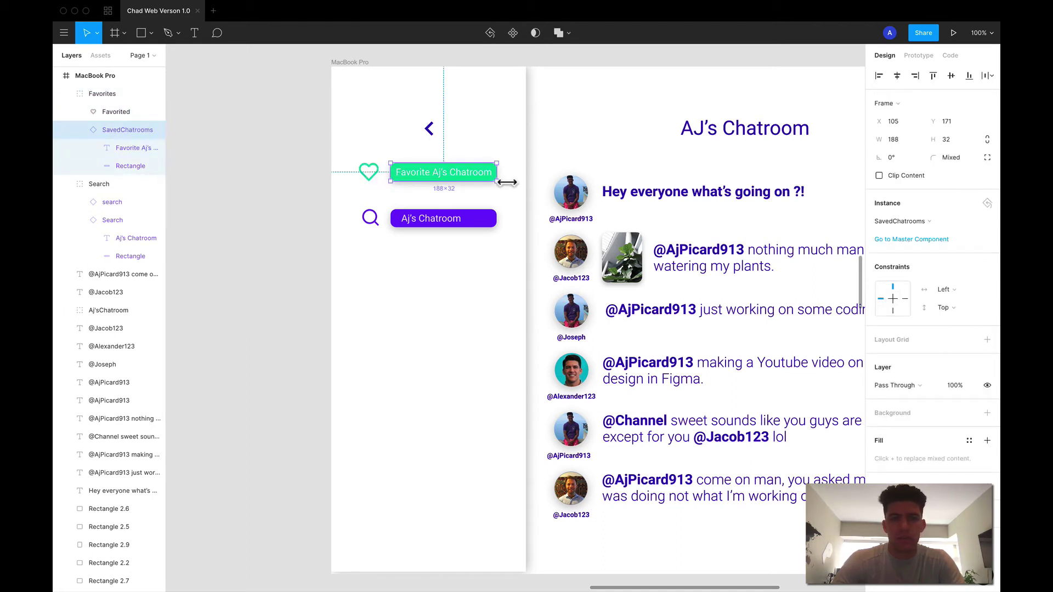
{"action": "left_click_drag", "start_coordinate": [507, 182], "coordinate": [519, 183]}
Step: Centre the Favorites group horizontally against the side panel's background
{"action": "left_click", "coordinate": [439, 197]}
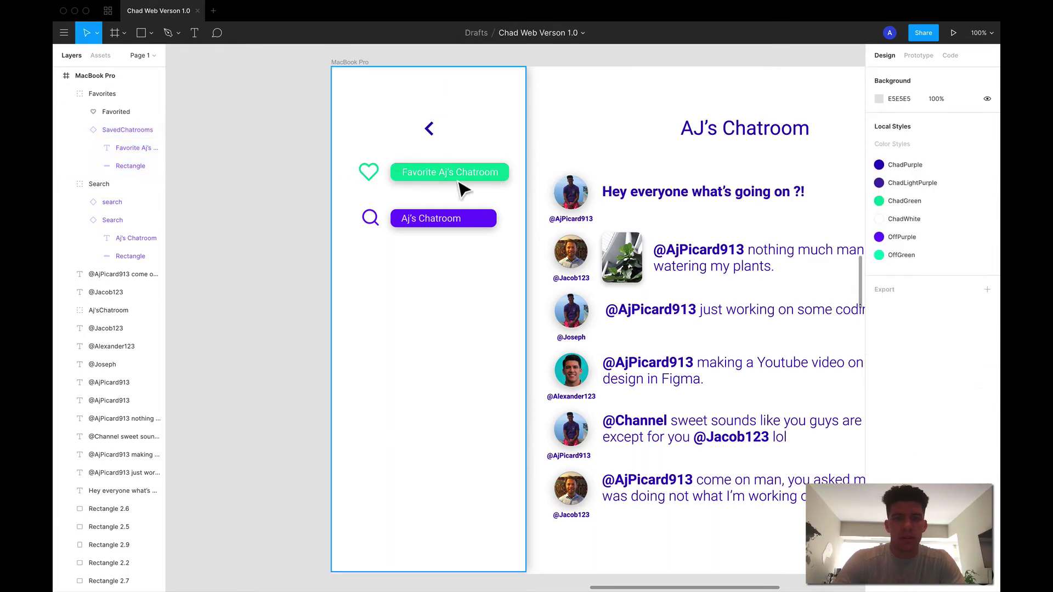
{"action": "left_click", "coordinate": [439, 174]}
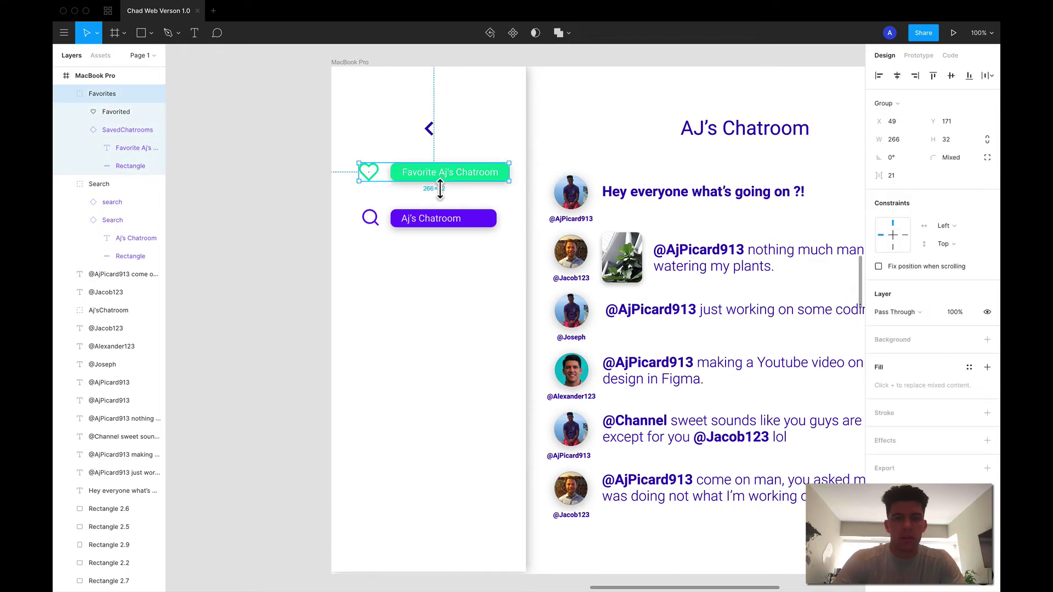
{"action": "left_click", "coordinate": [493, 113], "text": "shift"}
{"action": "left_click", "coordinate": [897, 77]}
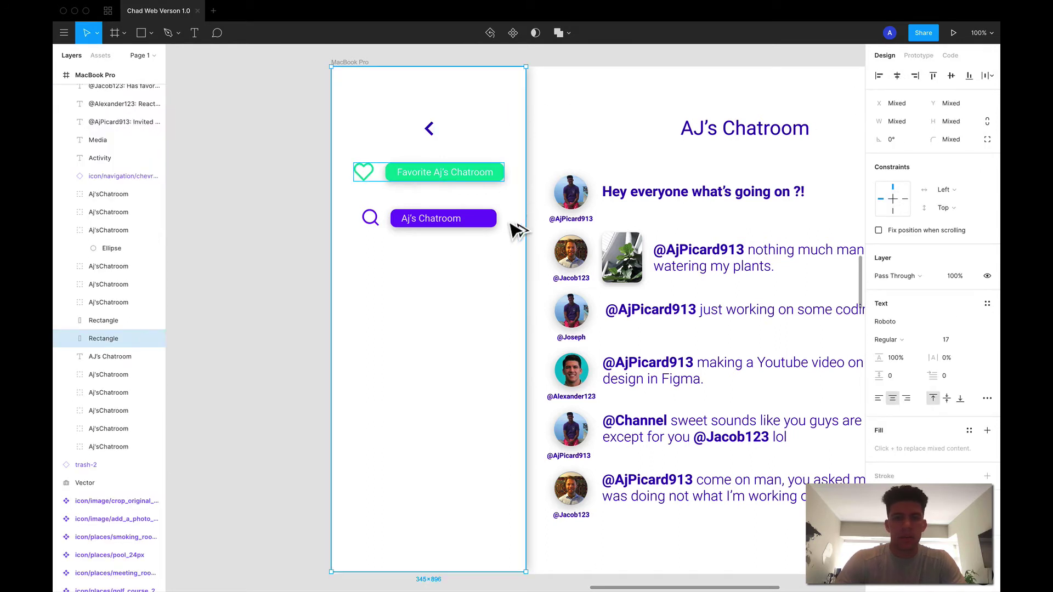
Step: Lock the side panel's background rectangle in place
{"action": "left_click", "coordinate": [465, 287]}
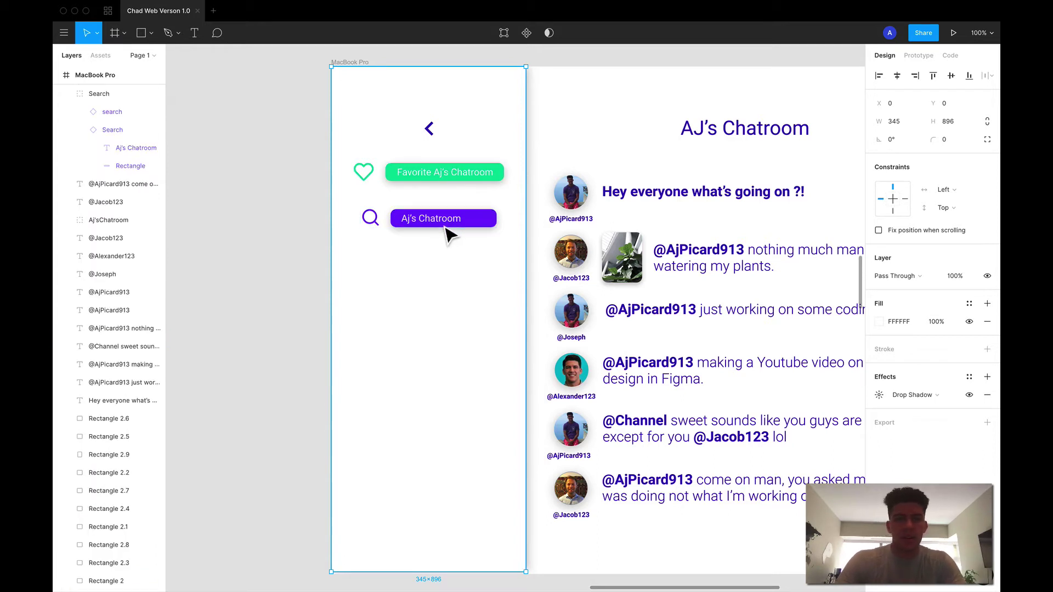
{"action": "left_click_drag", "start_coordinate": [443, 226], "coordinate": [445, 234]}
{"action": "key", "text": "ctrl+z"}
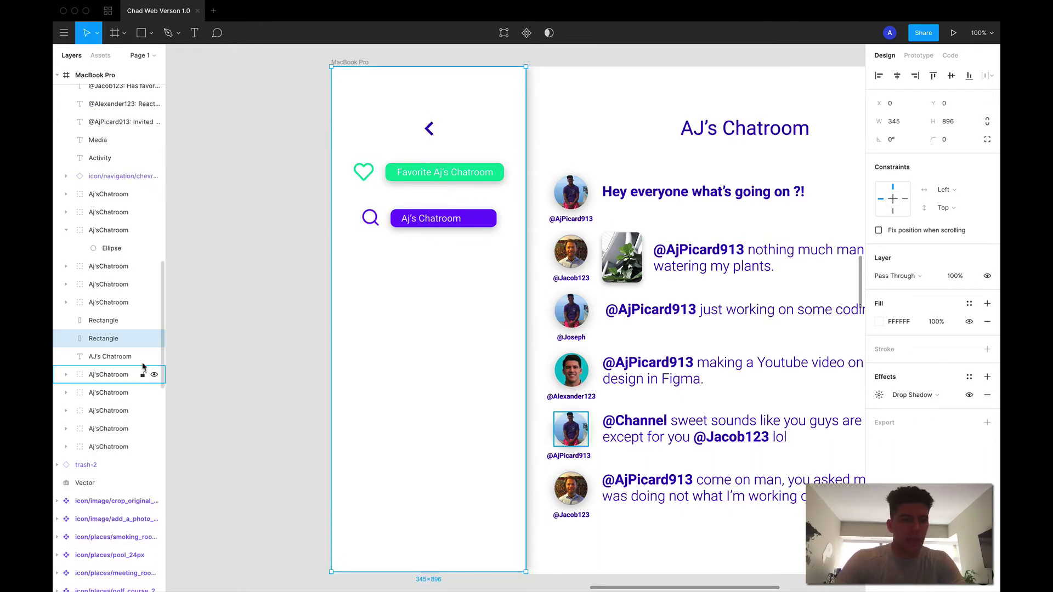
{"action": "left_click", "coordinate": [143, 338]}
Step: Move the search bar down to about y 298 and nudge the Favorites group down slightly
{"action": "left_click", "coordinate": [446, 219]}
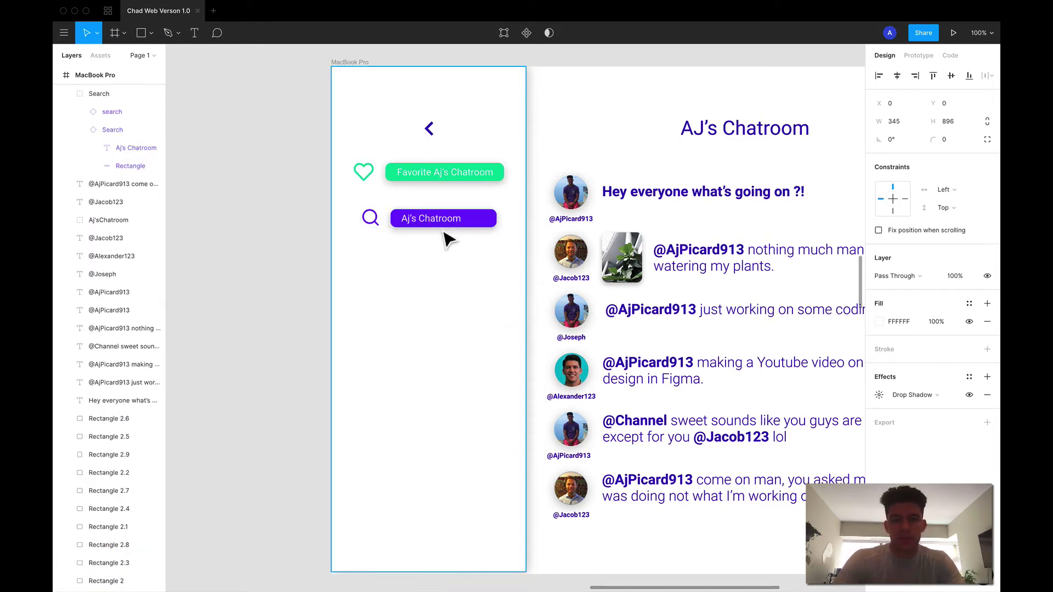
{"action": "left_click", "coordinate": [413, 273]}
{"action": "left_click_drag", "start_coordinate": [434, 219], "coordinate": [433, 239]}
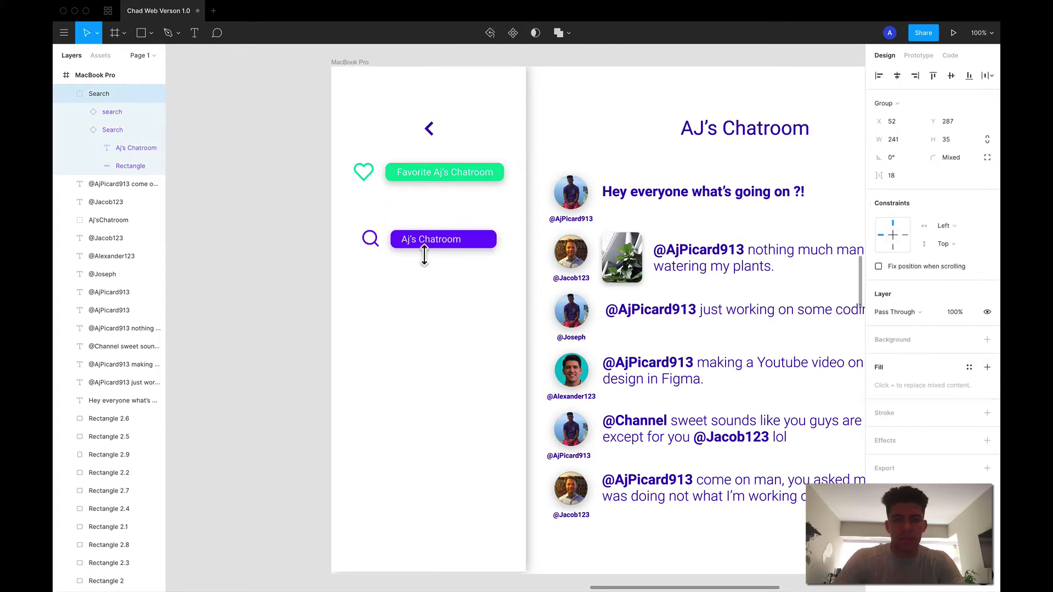
{"action": "left_click", "coordinate": [445, 172]}
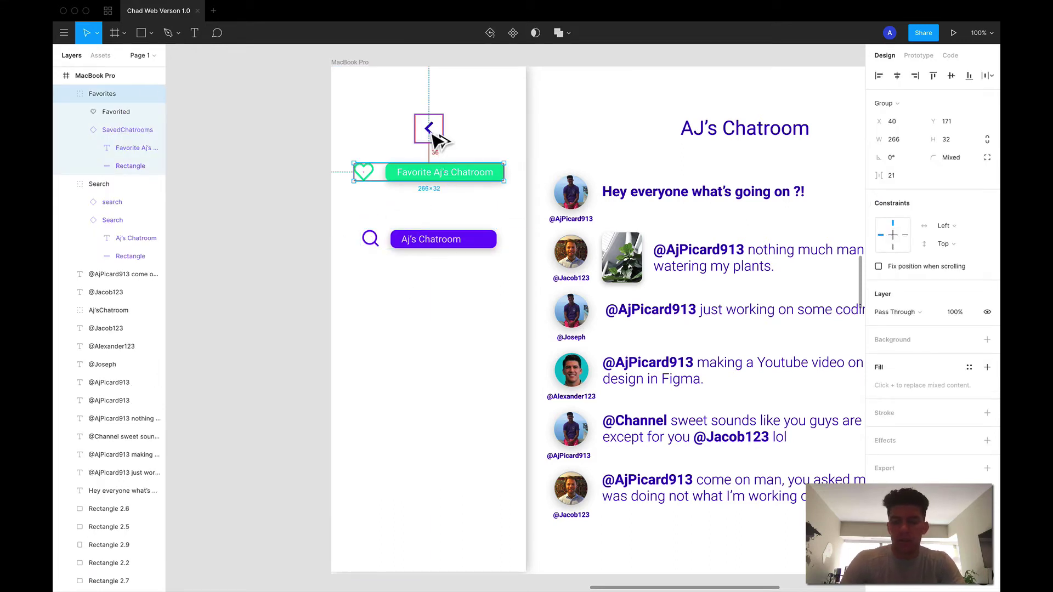
{"action": "key", "text": "Down"}
{"action": "key", "text": "Down"}
{"action": "key", "text": "Down"}
{"action": "key", "text": "Down"}
{"action": "left_click", "coordinate": [423, 241]}
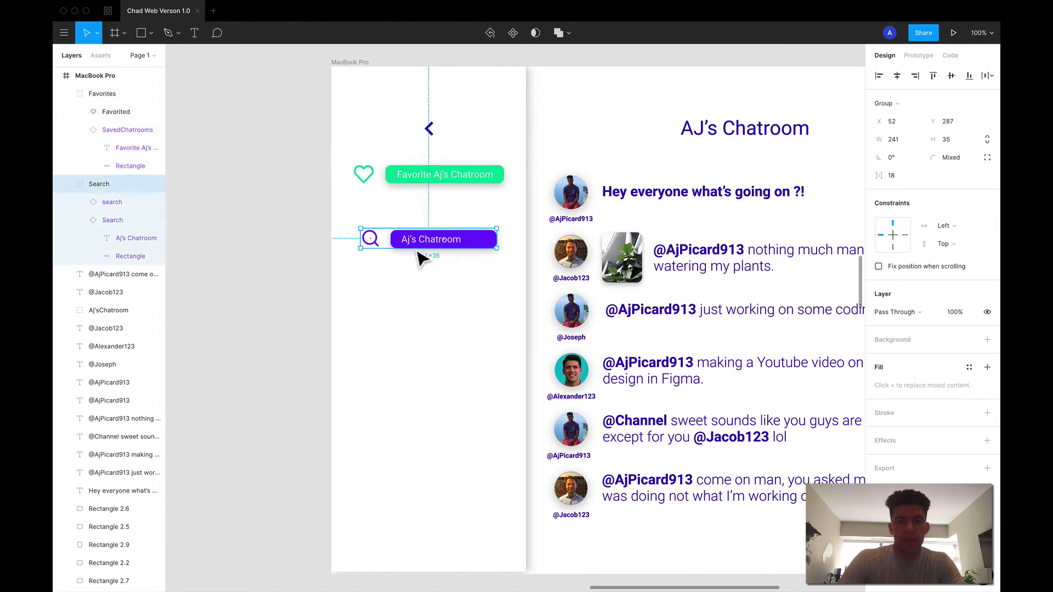
{"action": "left_click_drag", "start_coordinate": [421, 258], "coordinate": [421, 262]}
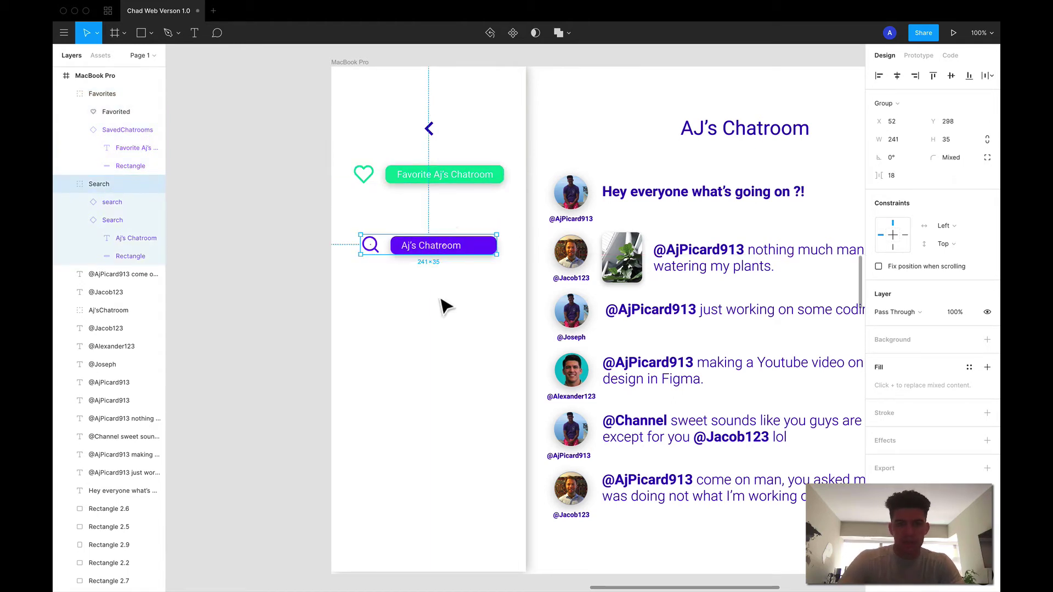
{"action": "left_click", "coordinate": [441, 217]}
Step: Add a 'Features' text label above the search bar
{"action": "key", "text": "t"}
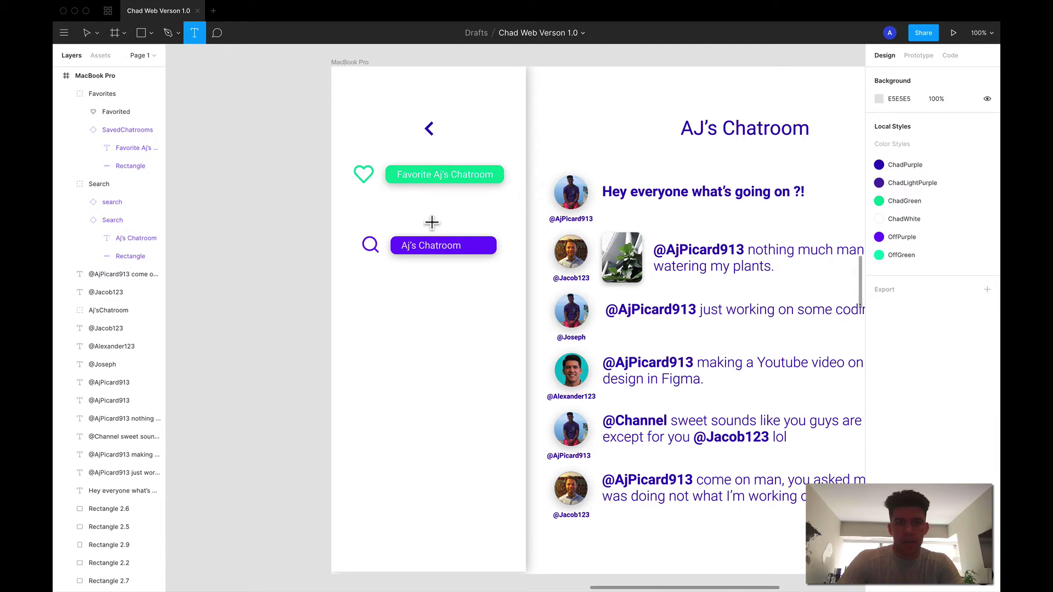
{"action": "left_click", "coordinate": [424, 217]}
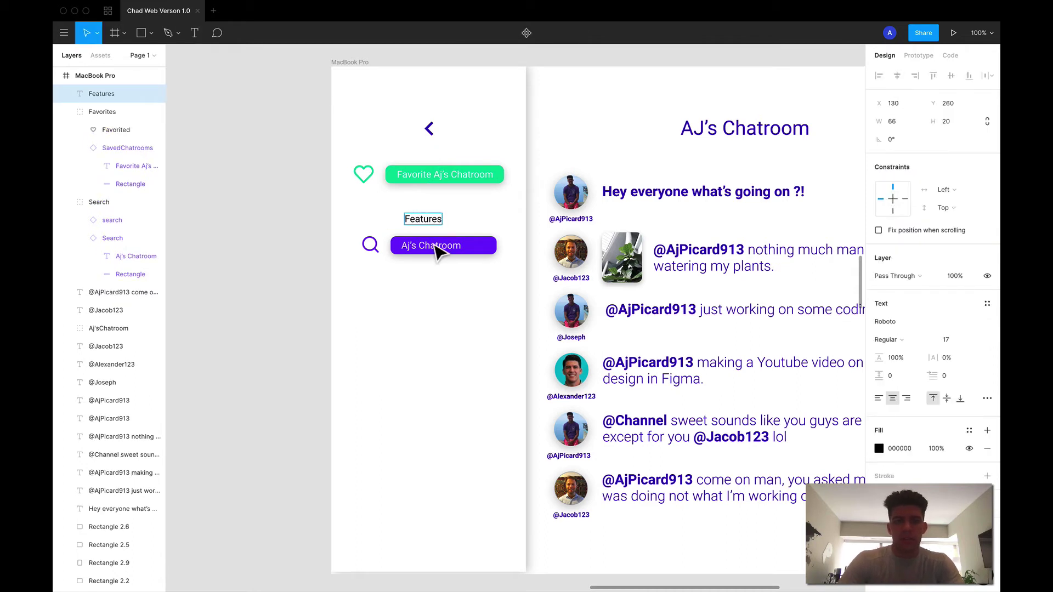
{"action": "key", "text": "Escape"}
{"action": "left_click_drag", "start_coordinate": [439, 227], "coordinate": [444, 226]}
Step: Make the Features text bold and dark blue
{"action": "left_click", "coordinate": [906, 341]}
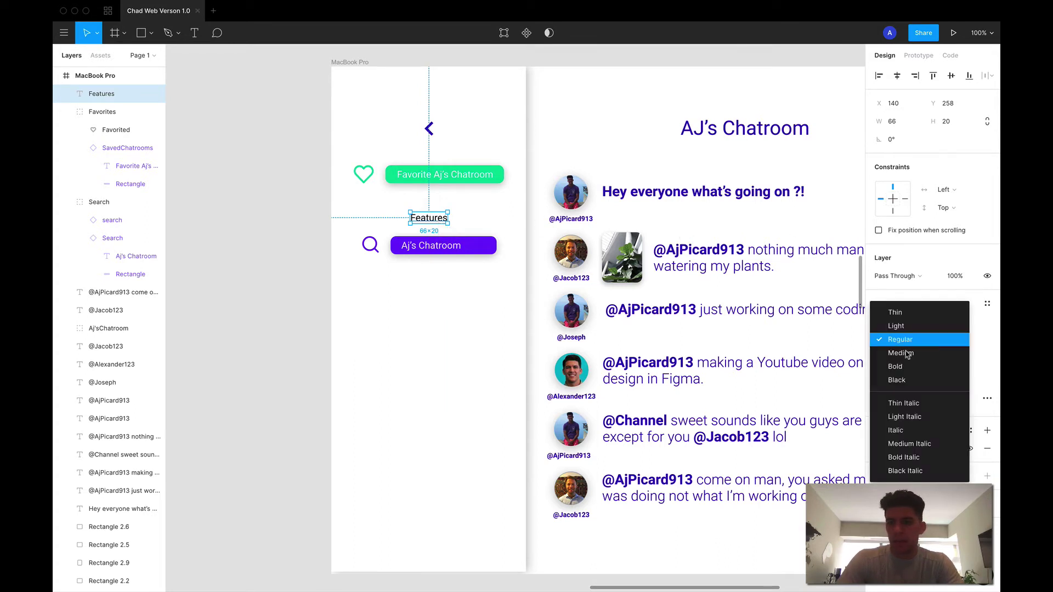
{"action": "left_click", "coordinate": [906, 365]}
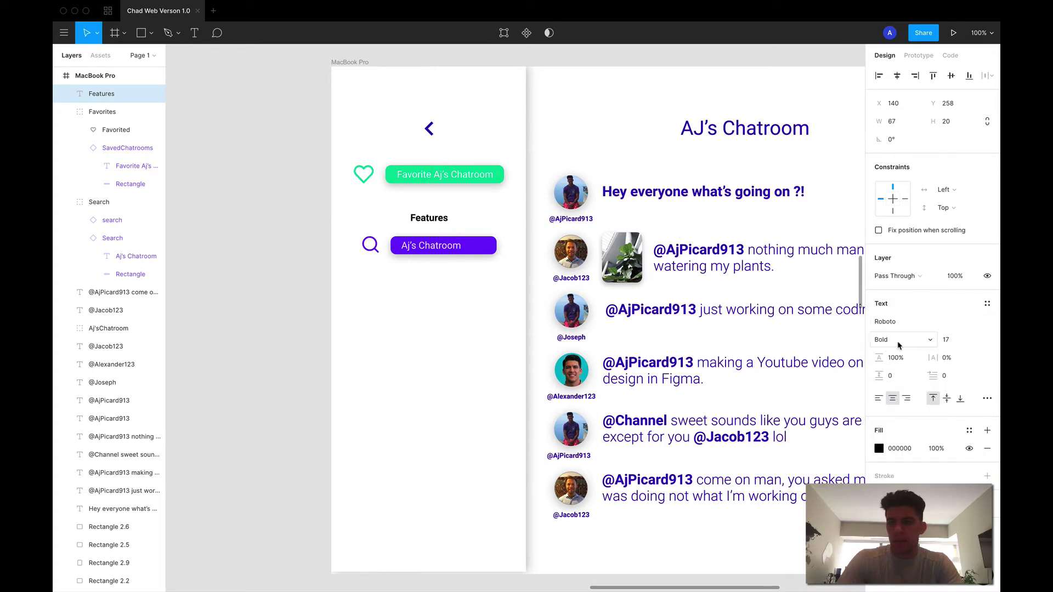
{"action": "left_click", "coordinate": [879, 449]}
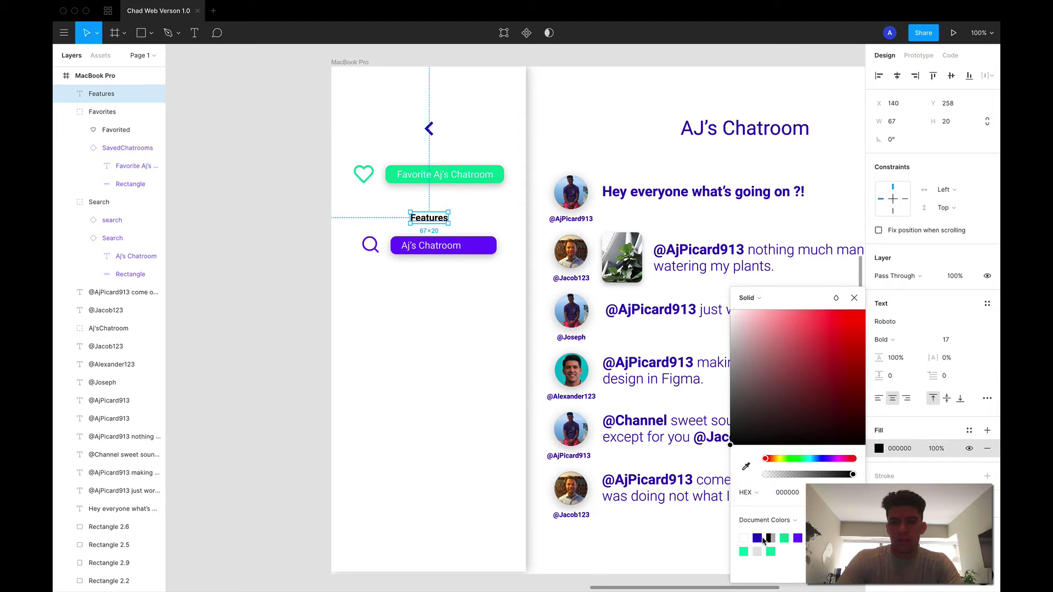
{"action": "left_click", "coordinate": [757, 538]}
{"action": "left_click", "coordinate": [761, 253]}
Step: Set the Features heading to font size 25, matching the Activity heading
{"action": "scroll", "coordinate": [759, 251], "scroll_direction": "right", "scroll_amount": 1}
{"action": "scroll", "coordinate": [710, 212], "scroll_direction": "right", "scroll_amount": 10}
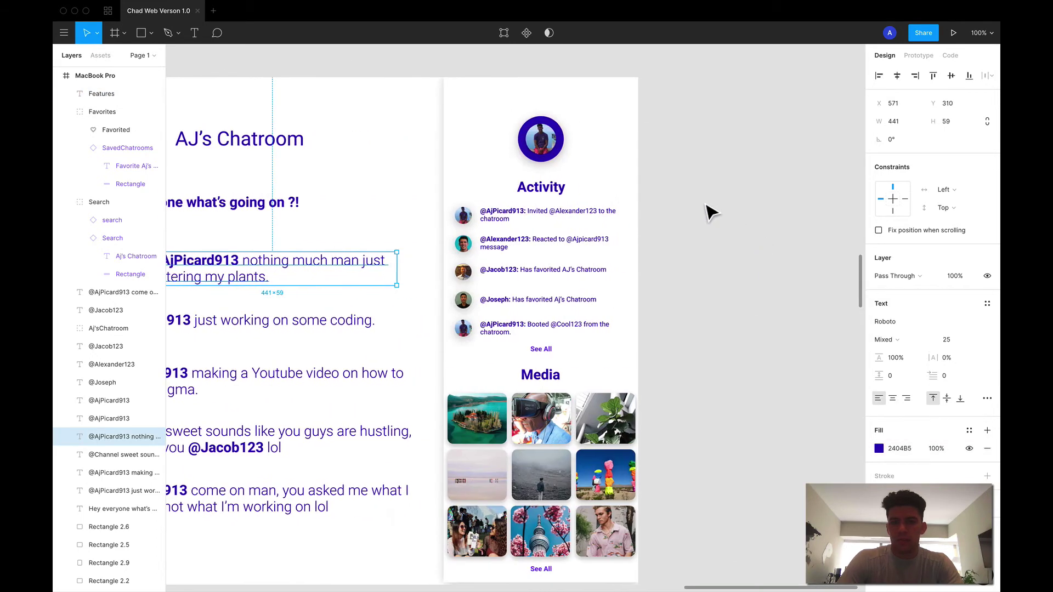
{"action": "left_click", "coordinate": [541, 188]}
{"action": "scroll", "coordinate": [361, 267], "scroll_direction": "left", "scroll_amount": 10}
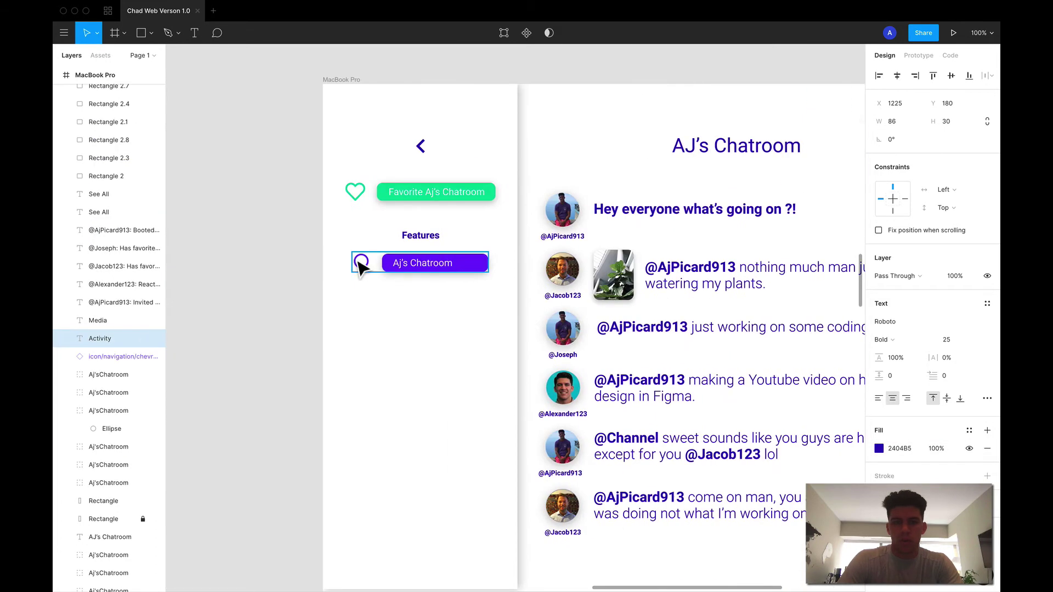
{"action": "left_click", "coordinate": [416, 237]}
{"action": "left_click", "coordinate": [946, 340]}
{"action": "type", "text": "25"}
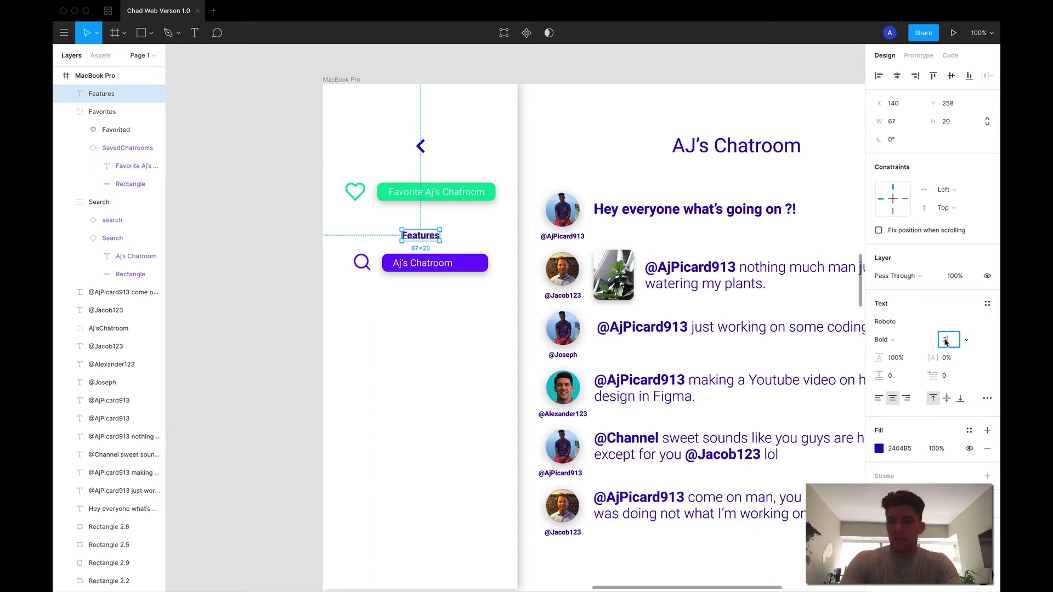
{"action": "key", "text": "Return"}
Step: Move Features up closer to the green button, keeping its original horizontal position
{"action": "left_click", "coordinate": [414, 393]}
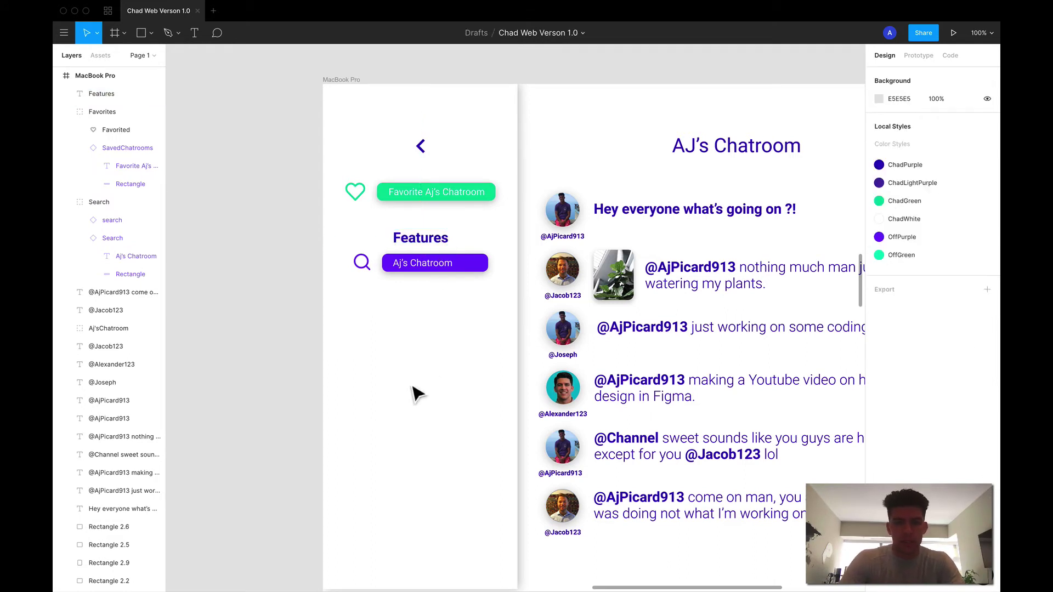
{"action": "left_click_drag", "start_coordinate": [437, 241], "coordinate": [438, 239]}
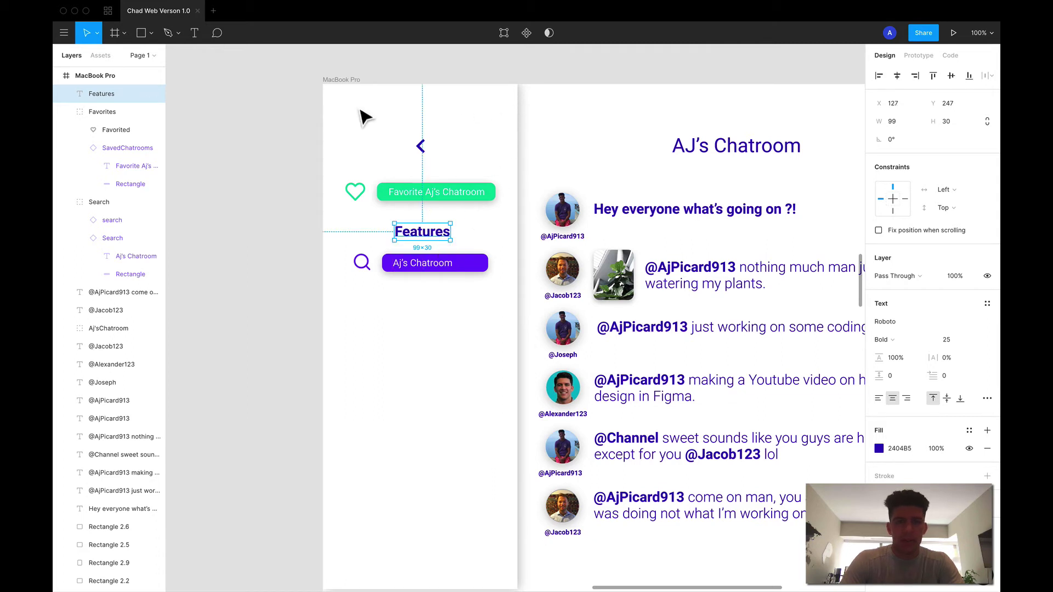
{"action": "left_click", "coordinate": [322, 104]}
{"action": "left_click", "coordinate": [439, 237]}
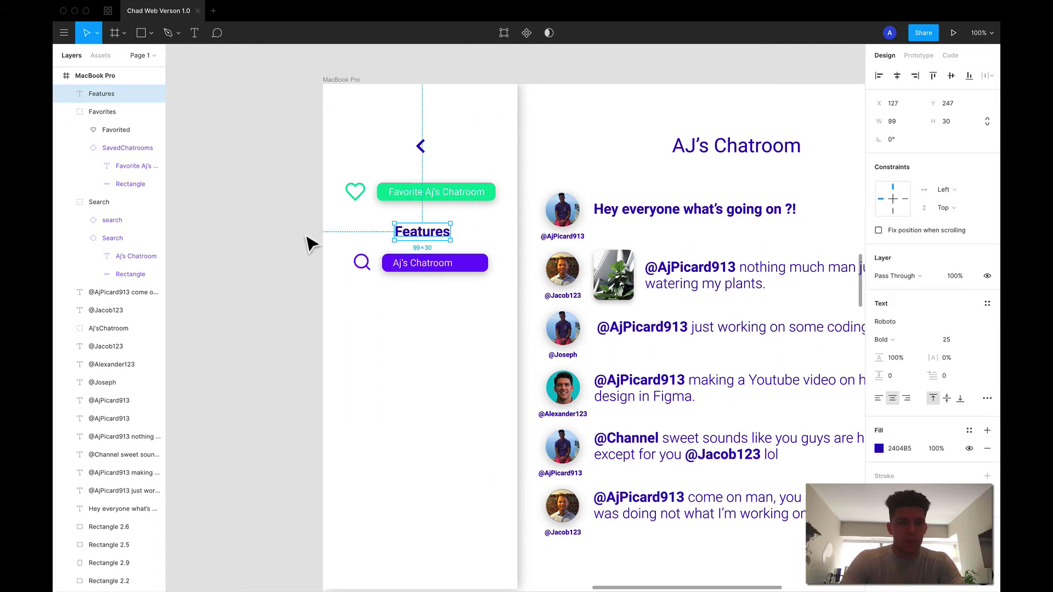
{"action": "left_click", "coordinate": [896, 81]}
{"action": "key", "text": "super+z"}
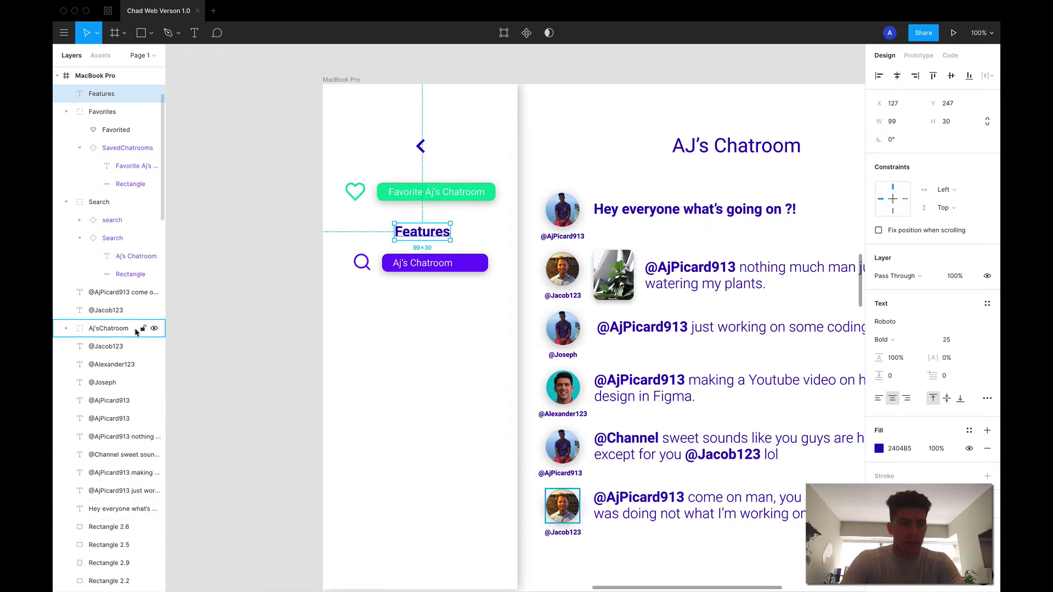
Step: Collapse the Search group and select the Features heading layer
{"action": "left_click", "coordinate": [66, 201]}
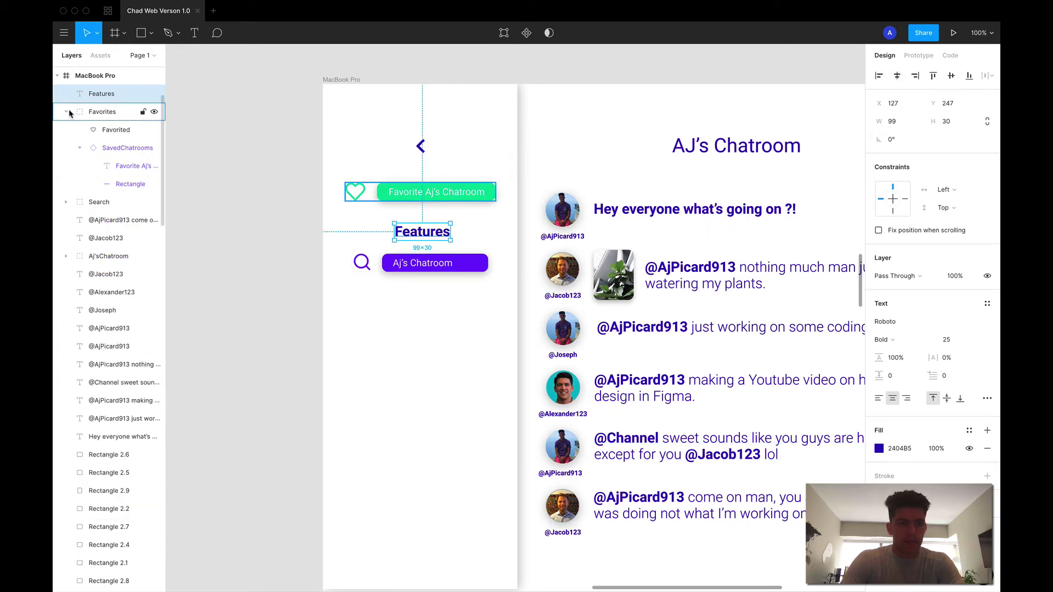
{"action": "scroll", "coordinate": [110, 296], "scroll_direction": "down", "scroll_amount": 5}
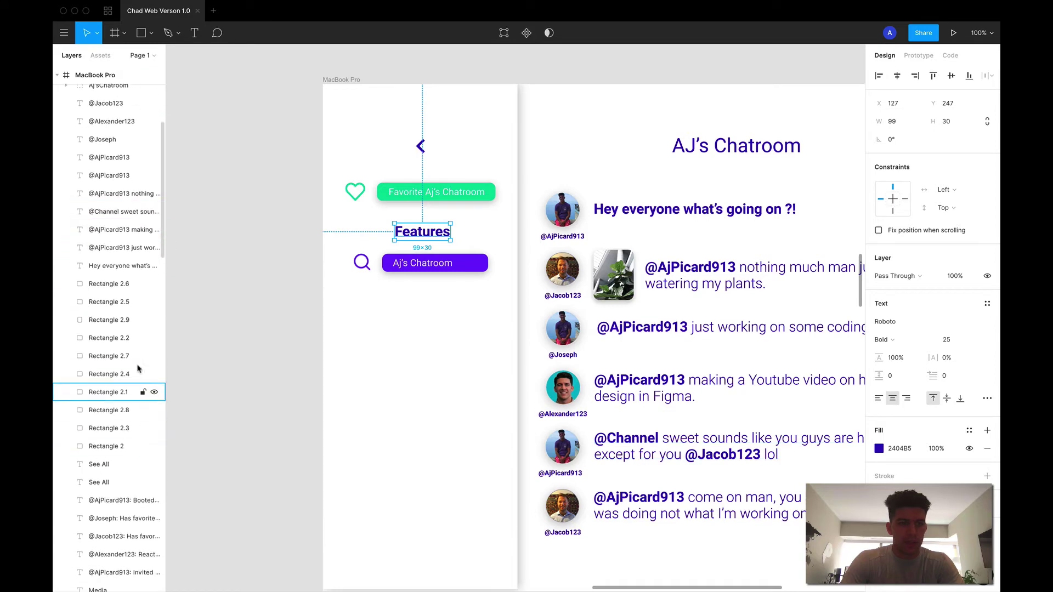
{"action": "left_click", "coordinate": [110, 446]}
{"action": "left_click", "coordinate": [445, 237]}
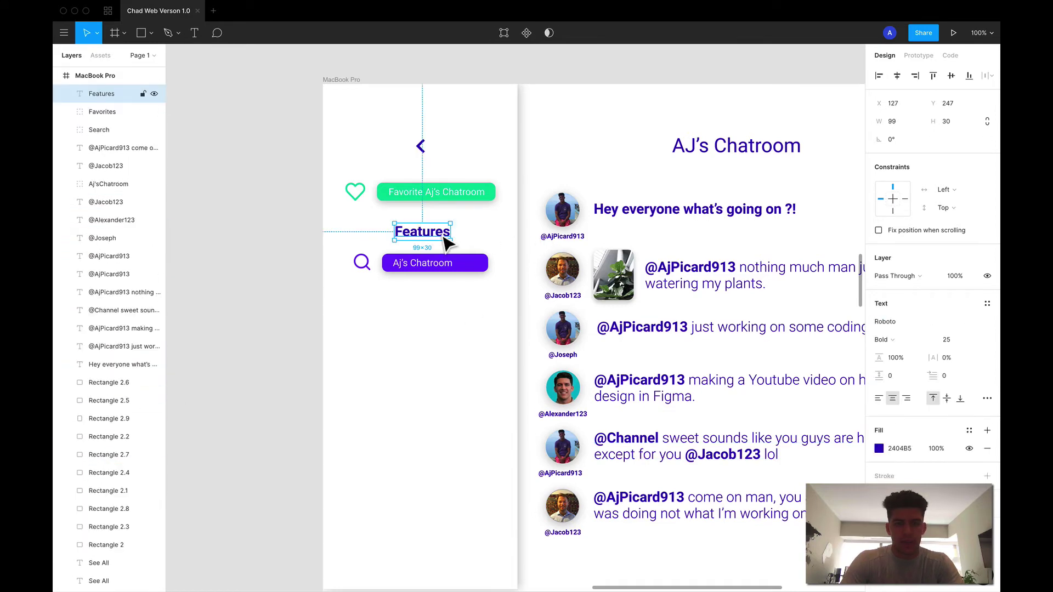
{"action": "scroll", "coordinate": [509, 365], "scroll_direction": "right", "scroll_amount": 7}
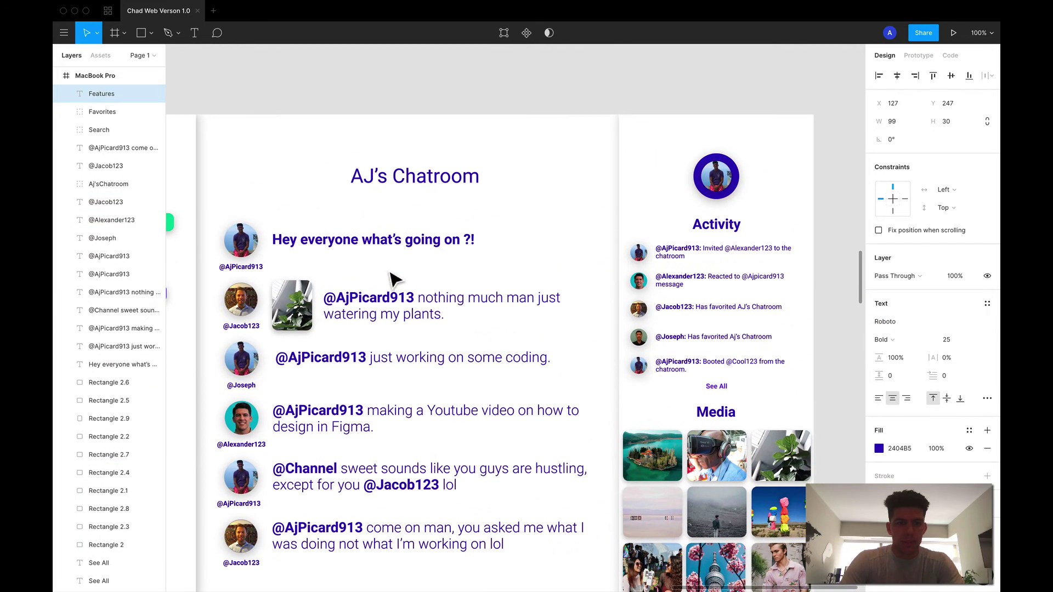
{"action": "scroll", "coordinate": [384, 274], "scroll_direction": "left", "scroll_amount": 3}
{"action": "left_click", "coordinate": [406, 258]}
{"action": "left_click", "coordinate": [443, 239]}
{"action": "left_click", "coordinate": [358, 263], "text": "shift"}
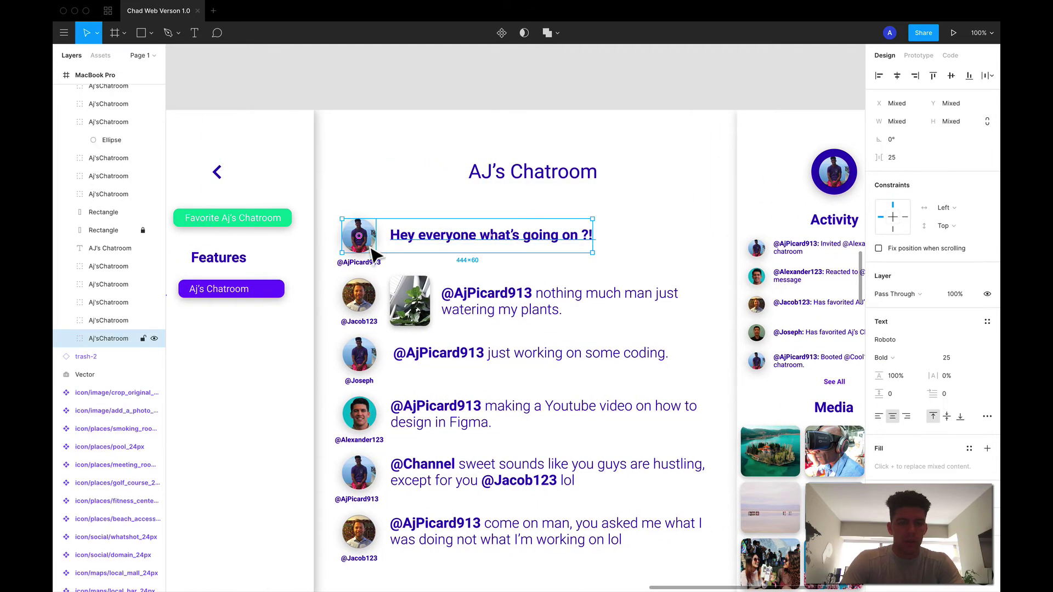
{"action": "key", "text": "super+g"}
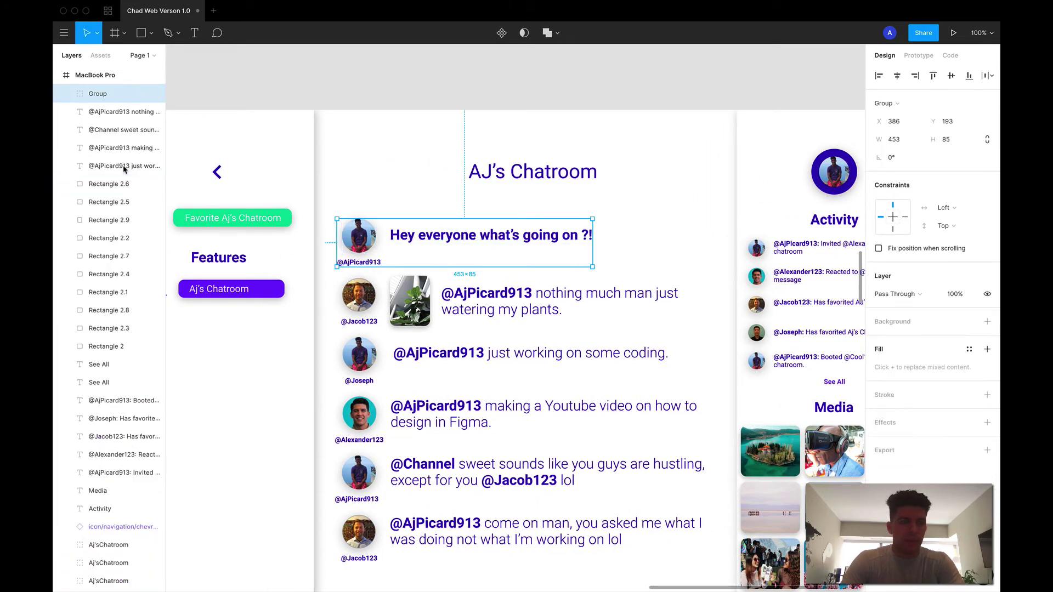
{"action": "double_click", "coordinate": [98, 94]}
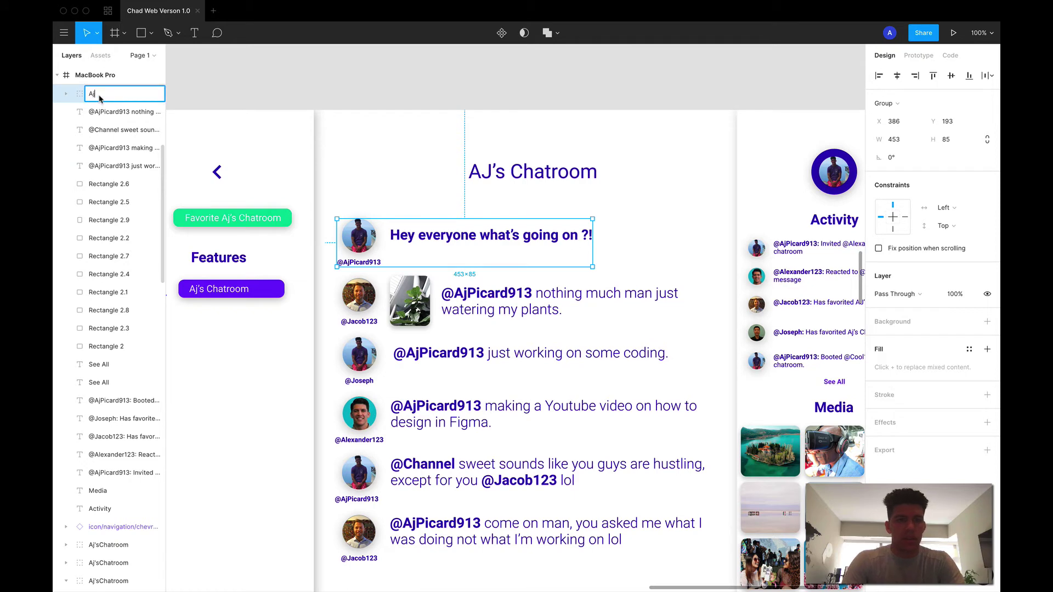
{"action": "key", "text": "Return"}
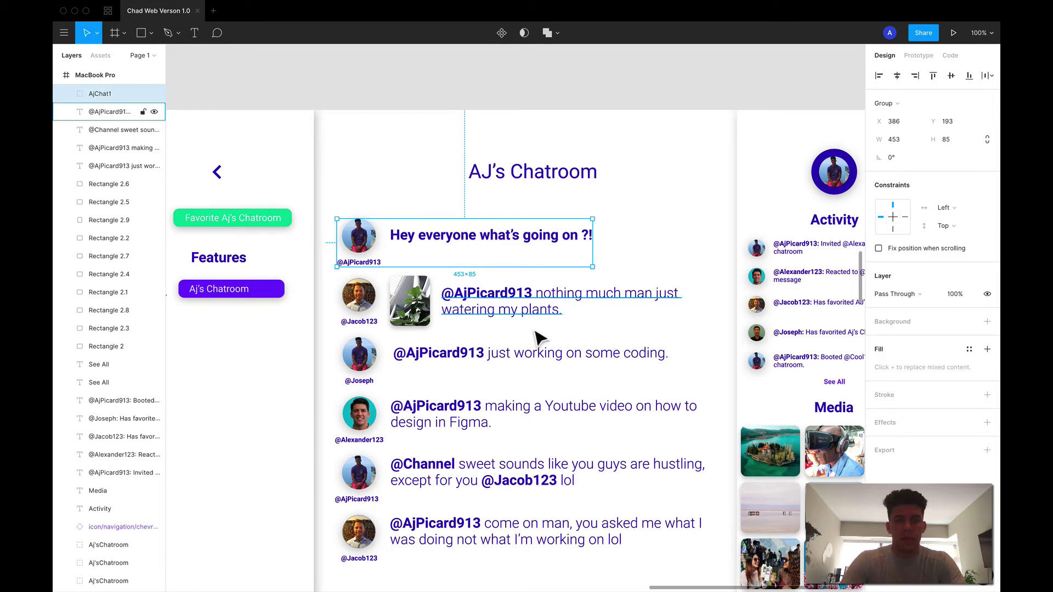
{"action": "left_click", "coordinate": [549, 300]}
{"action": "left_click", "coordinate": [410, 301], "text": "shift"}
{"action": "left_click", "coordinate": [373, 303], "text": "shift"}
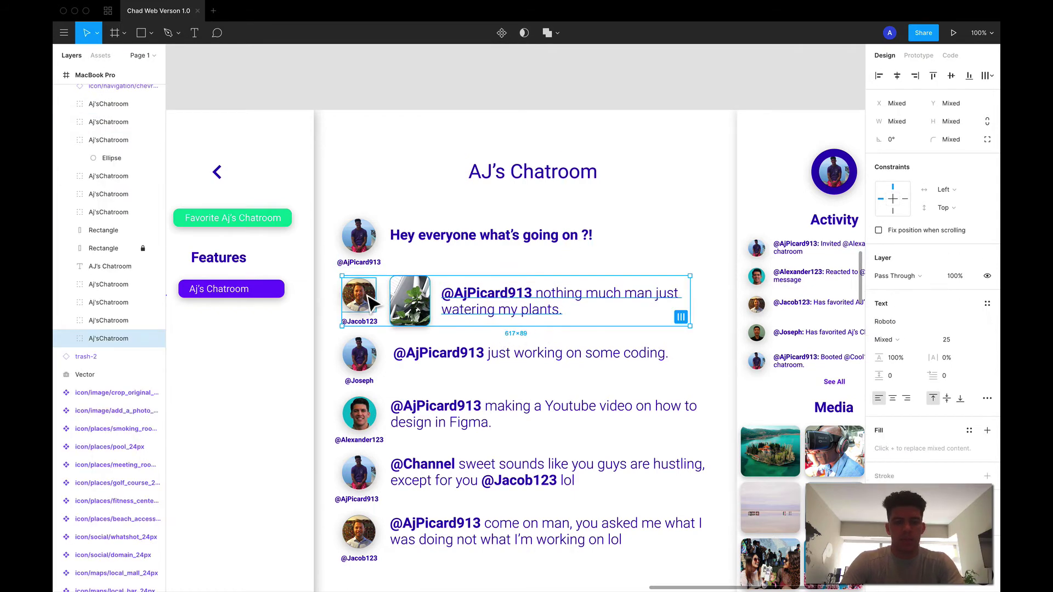
{"action": "key", "text": "super+g"}
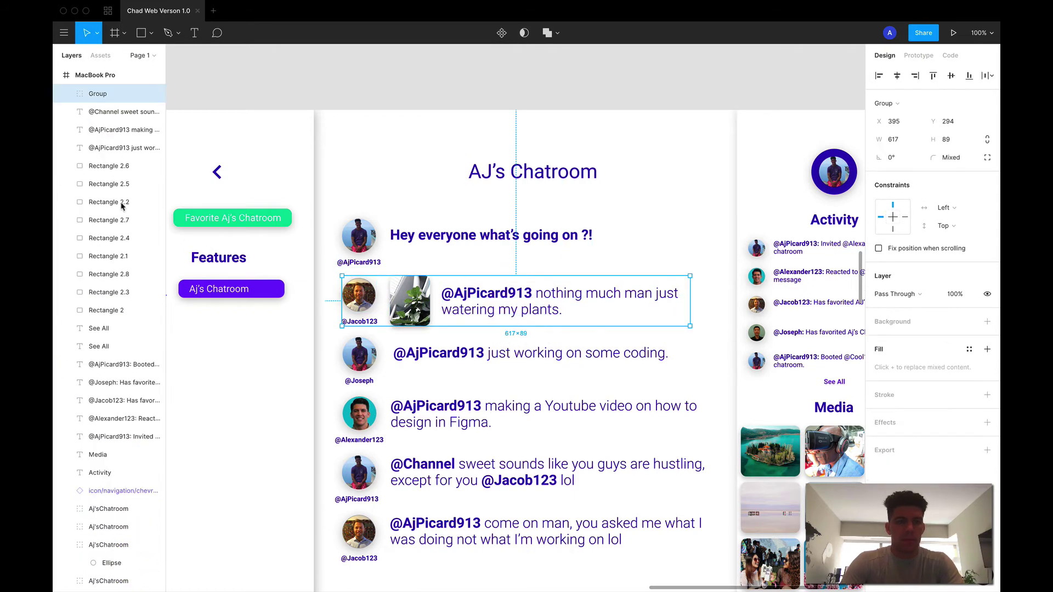
{"action": "double_click", "coordinate": [102, 96]}
{"action": "type", "text": "JacobCha"}
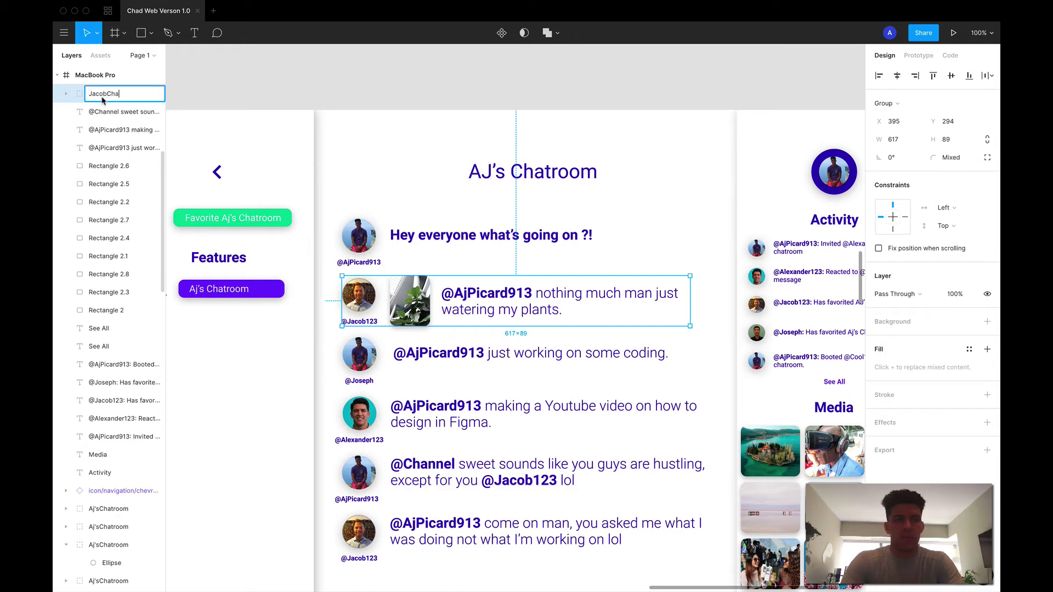
{"action": "type", "text": "t1"}
{"action": "key", "text": "Return"}
{"action": "left_click", "coordinate": [494, 354]}
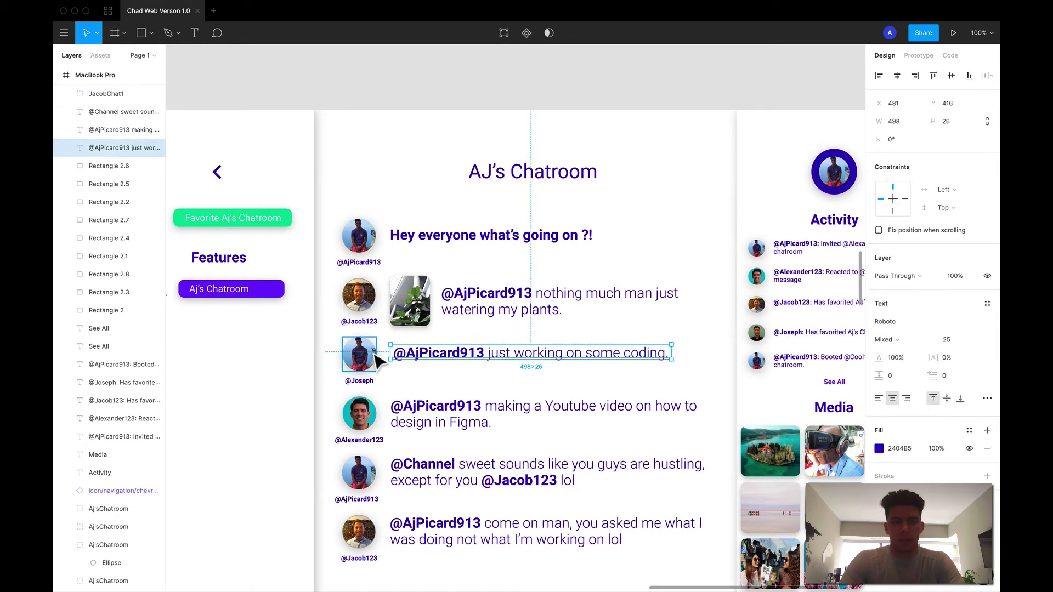
{"action": "left_click", "coordinate": [359, 354], "text": "shift"}
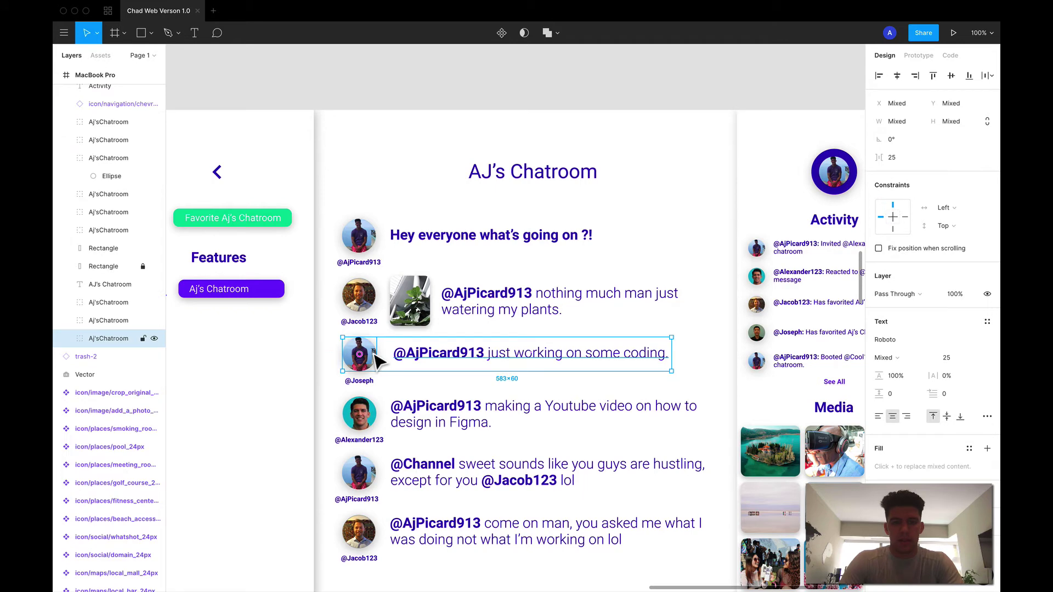
{"action": "left_click", "coordinate": [399, 393]}
{"action": "left_click", "coordinate": [359, 353]}
{"action": "left_click", "coordinate": [880, 368]}
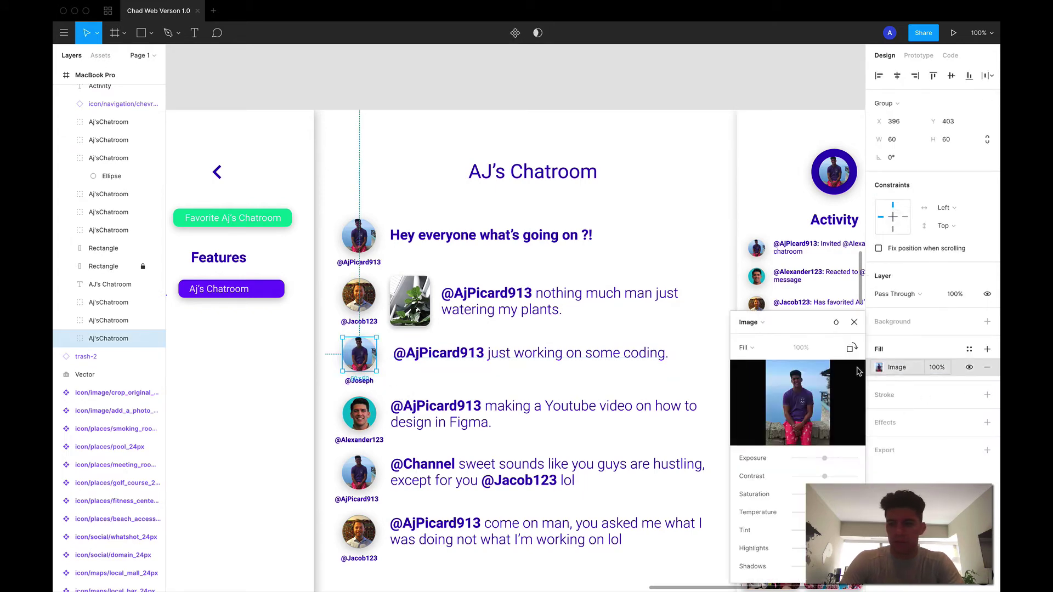
{"action": "left_click", "coordinate": [798, 403]}
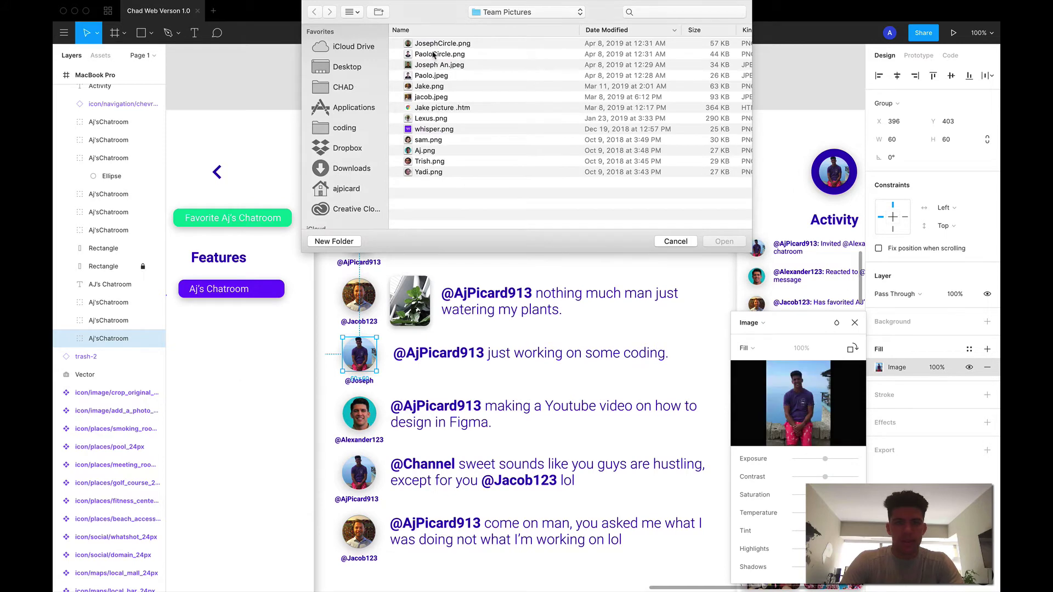
{"action": "double_click", "coordinate": [434, 44]}
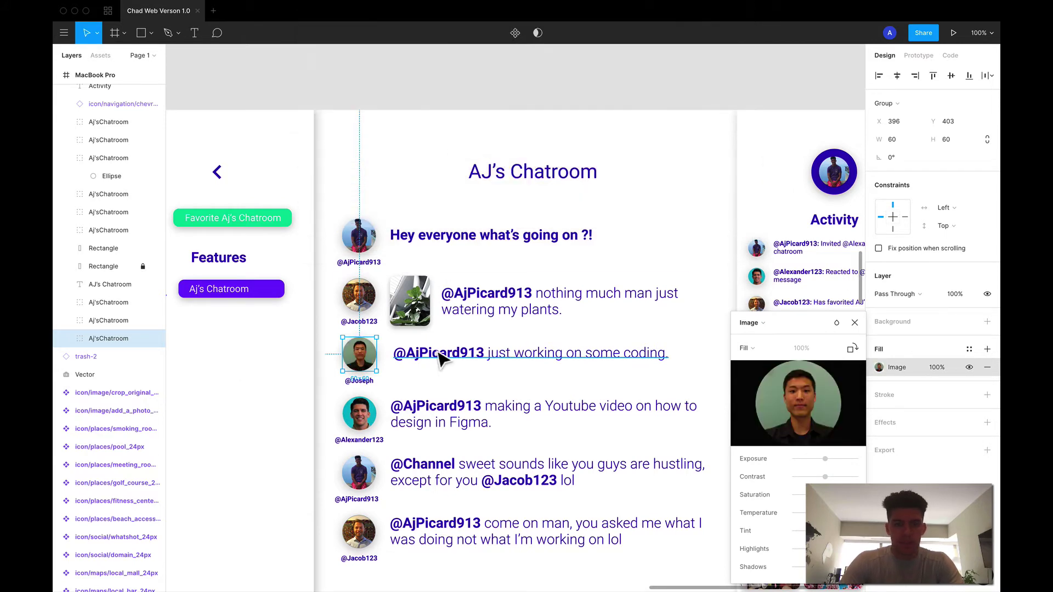
{"action": "left_click", "coordinate": [439, 357]}
{"action": "left_click", "coordinate": [359, 380], "text": "shift"}
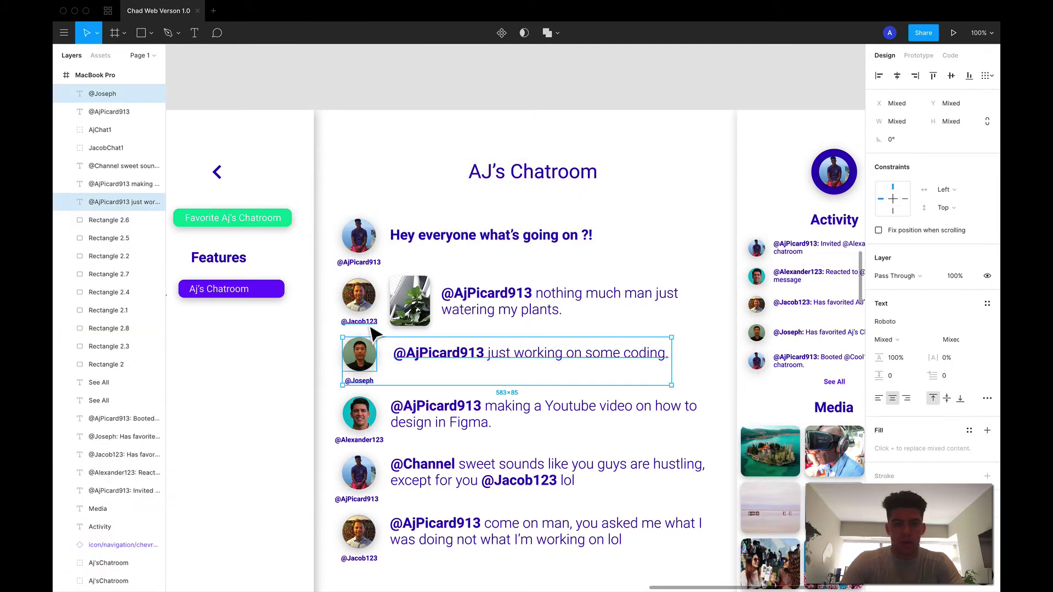
{"action": "left_click", "coordinate": [371, 327]}
{"action": "left_click", "coordinate": [372, 328]}
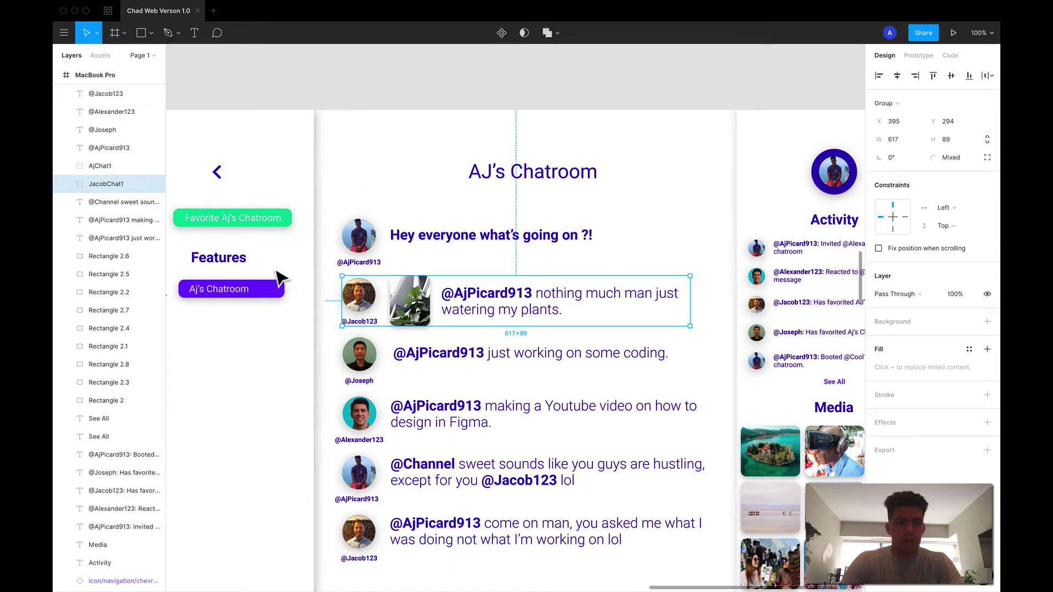
{"action": "left_click", "coordinate": [107, 94]}
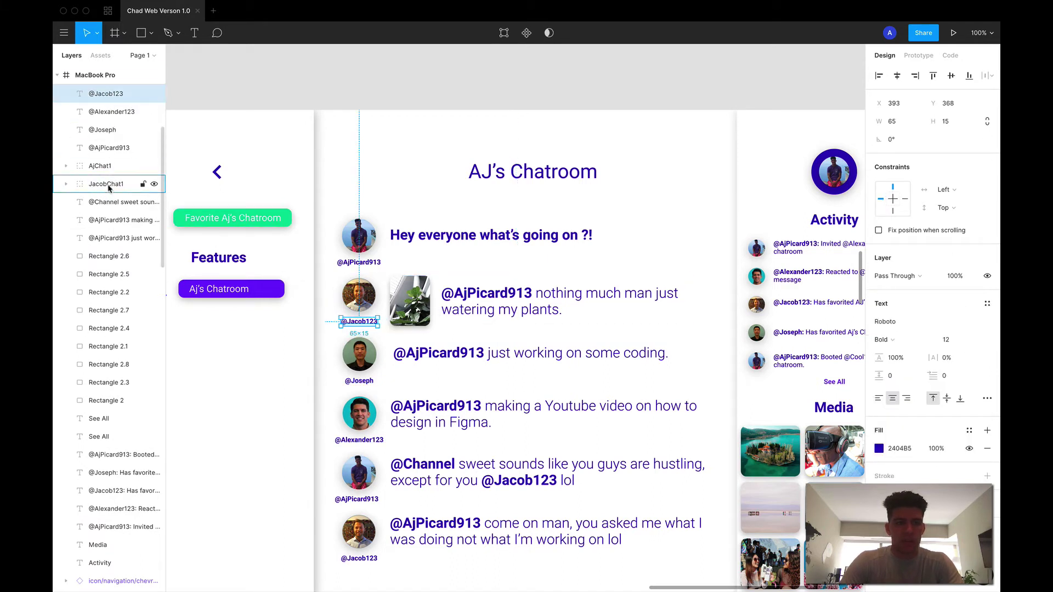
{"action": "left_click_drag", "start_coordinate": [108, 188], "coordinate": [110, 186]}
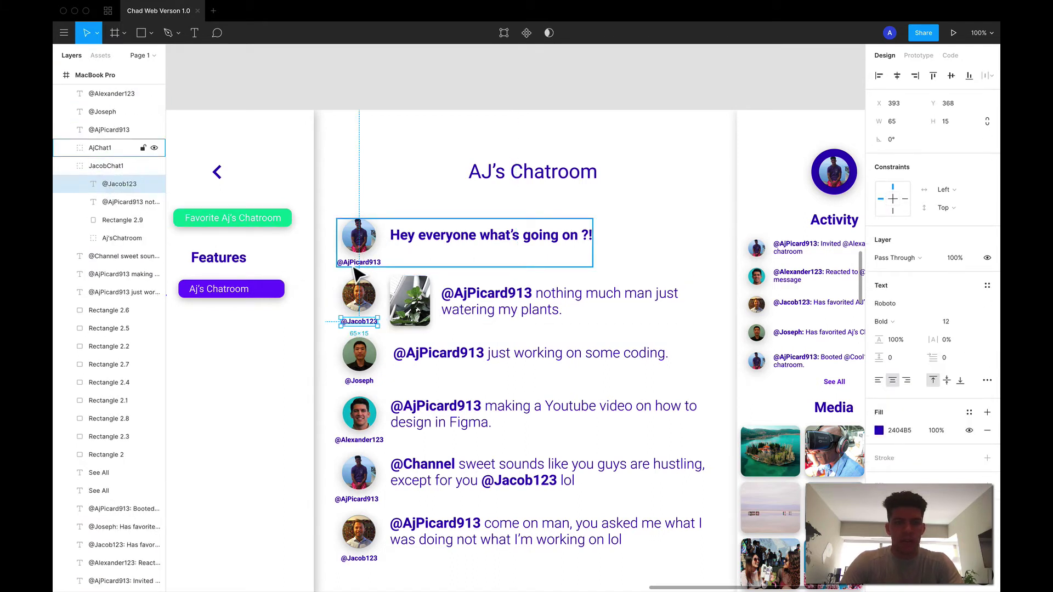
{"action": "left_click", "coordinate": [366, 369]}
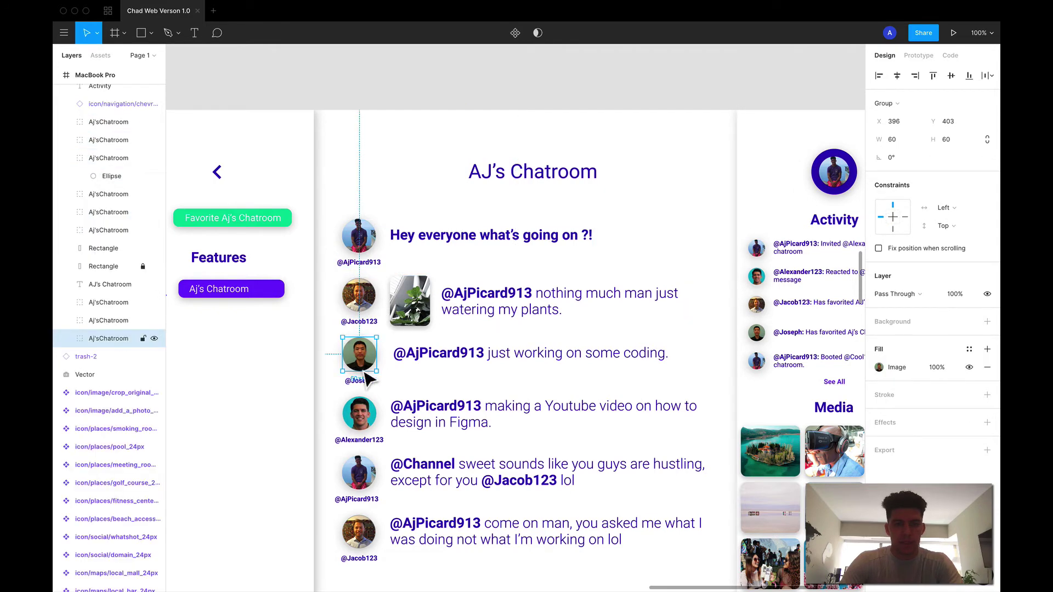
{"action": "left_click", "coordinate": [364, 377]}
{"action": "left_click", "coordinate": [436, 367], "text": "shift"}
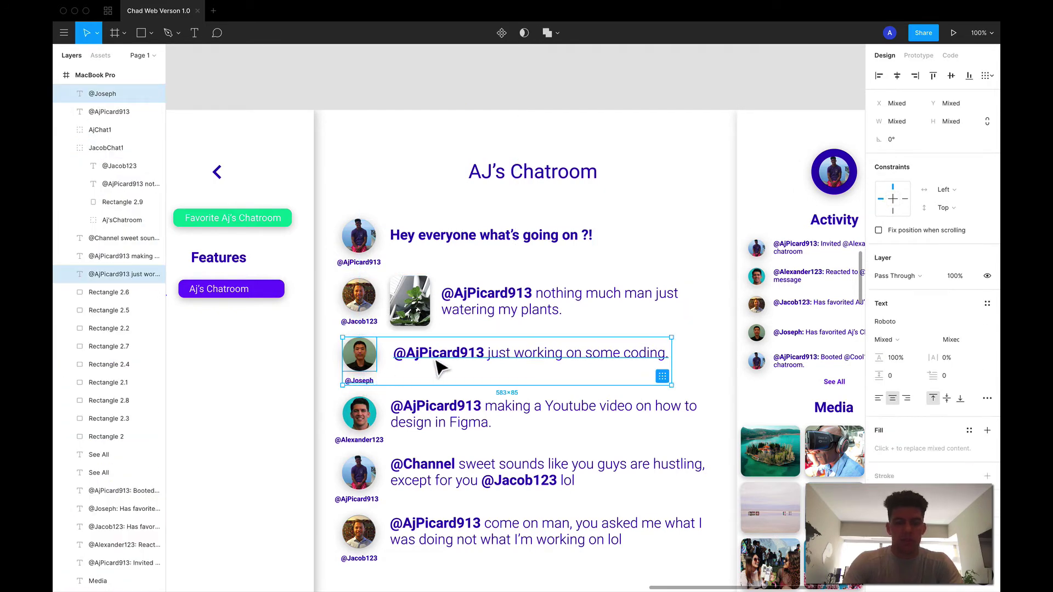
{"action": "key", "text": "super+g"}
{"action": "double_click", "coordinate": [99, 94]}
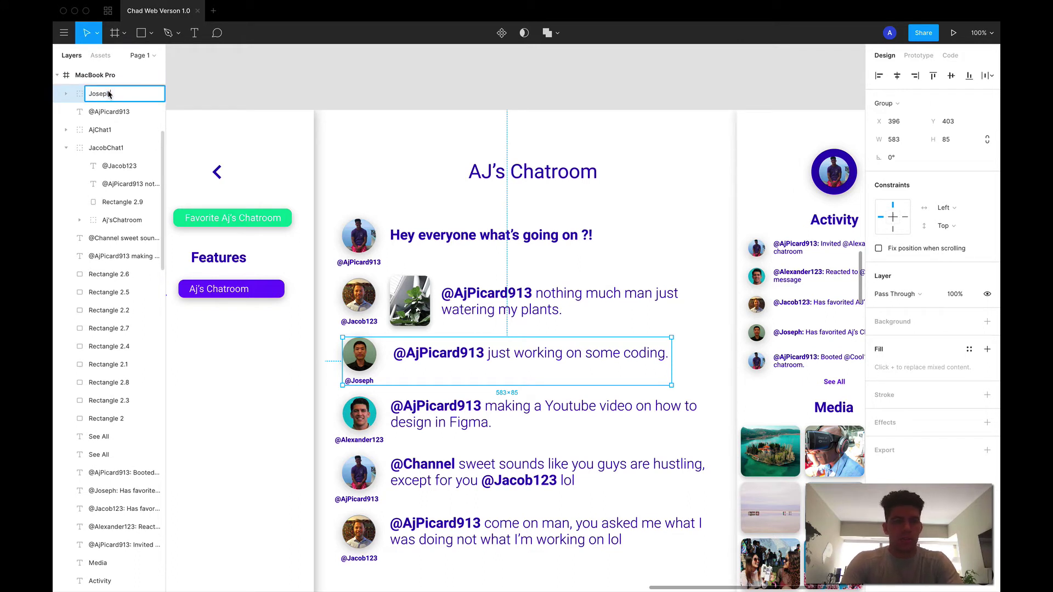
{"action": "type", "text": "JosephChat1"}
{"action": "key", "text": "Return"}
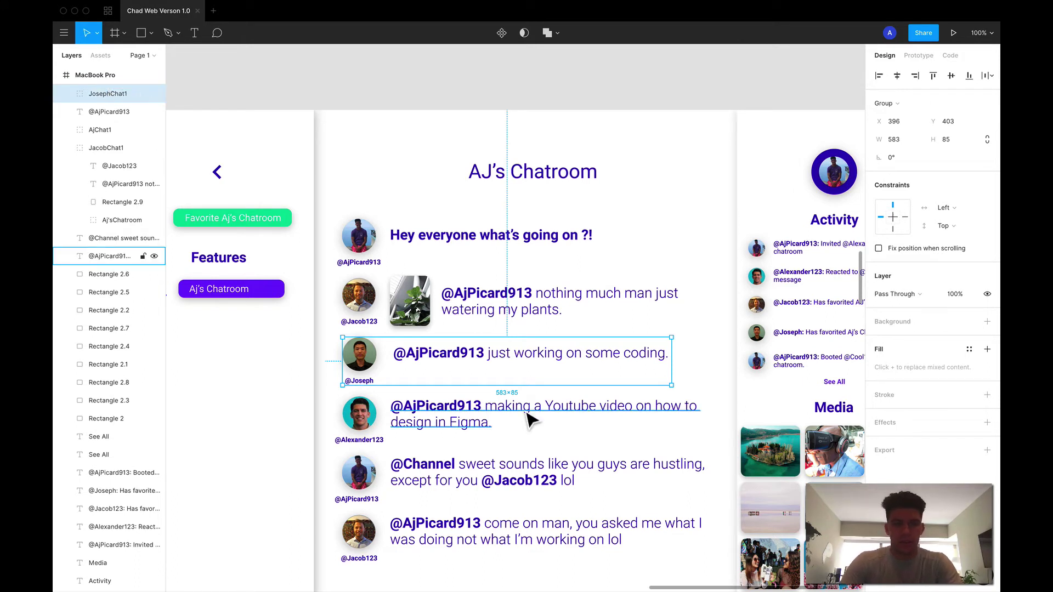
{"action": "left_click", "coordinate": [422, 427]}
{"action": "left_click", "coordinate": [378, 442], "text": "shift"}
{"action": "left_click", "coordinate": [369, 427], "text": "shift"}
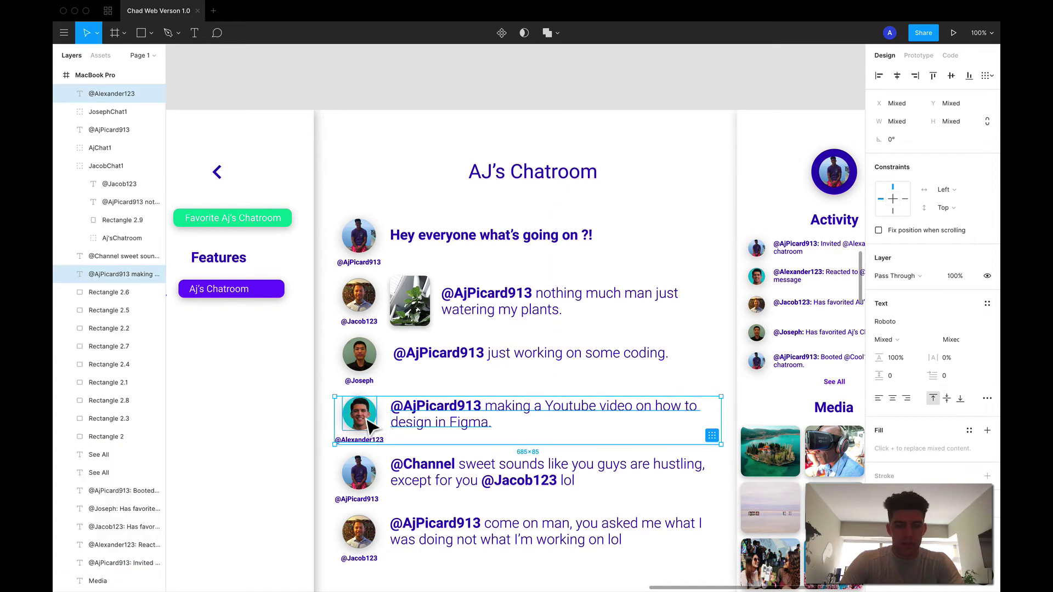
{"action": "key", "text": "super+g"}
{"action": "double_click", "coordinate": [109, 99]}
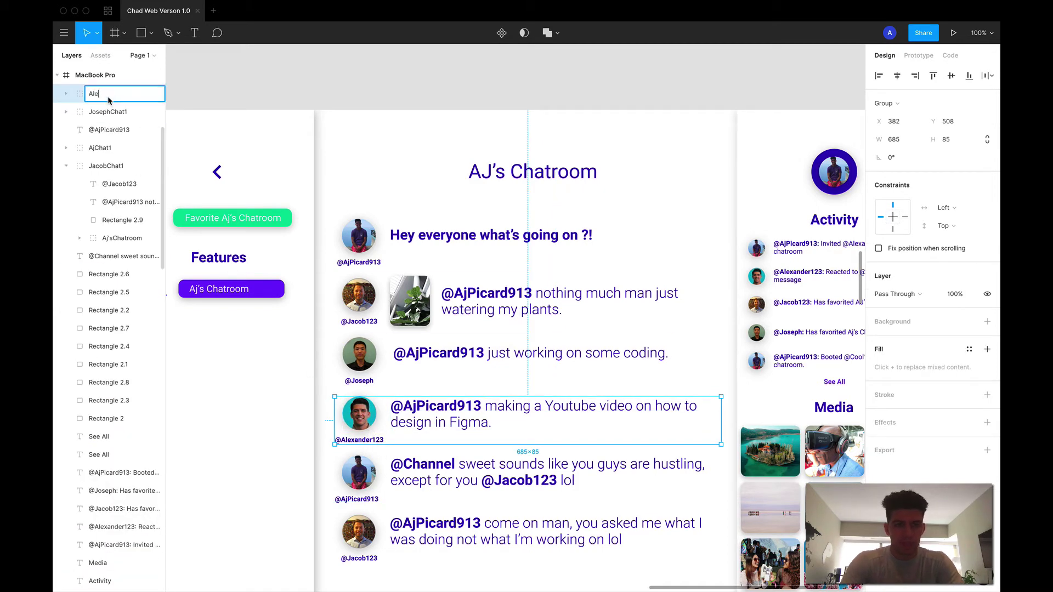
{"action": "type", "text": "AlexanderChat1"}
{"action": "key", "text": "Return"}
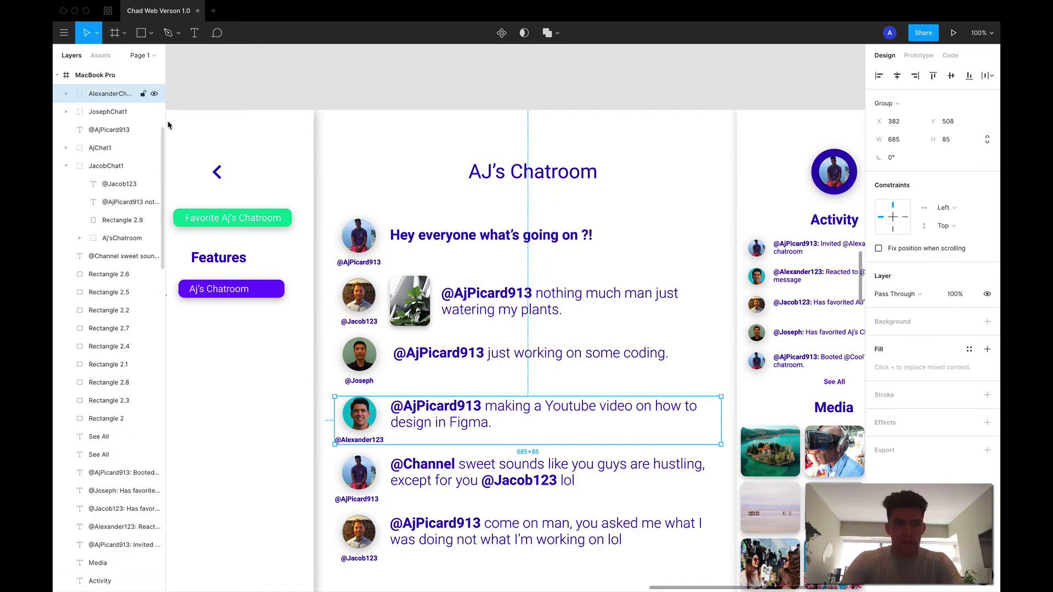
{"action": "left_click", "coordinate": [439, 482]}
{"action": "left_click", "coordinate": [371, 484], "text": "shift"}
{"action": "key", "text": "super+g"}
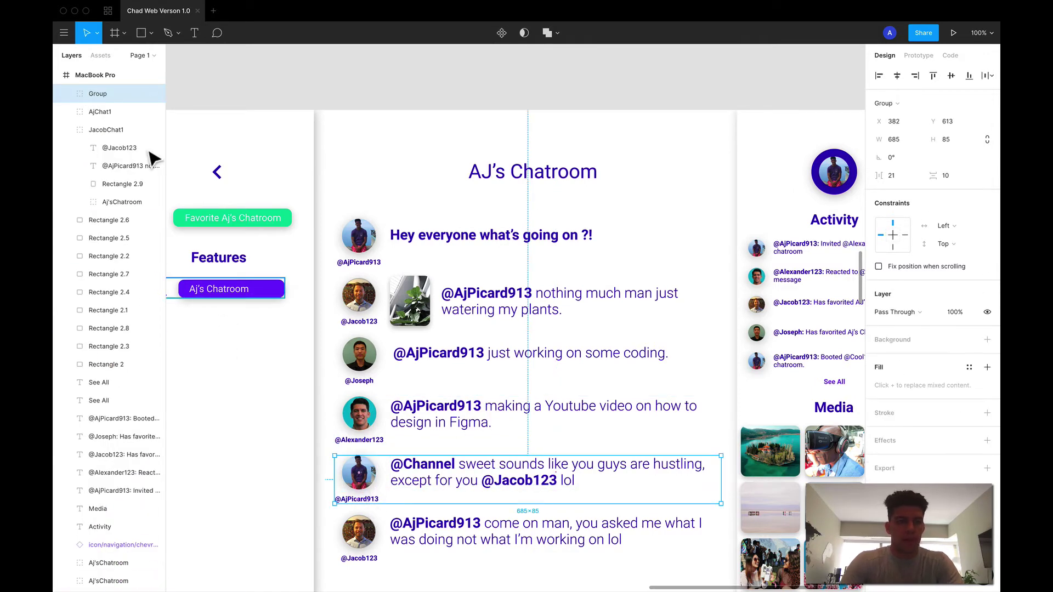
{"action": "double_click", "coordinate": [99, 94]}
{"action": "type", "text": "A"}
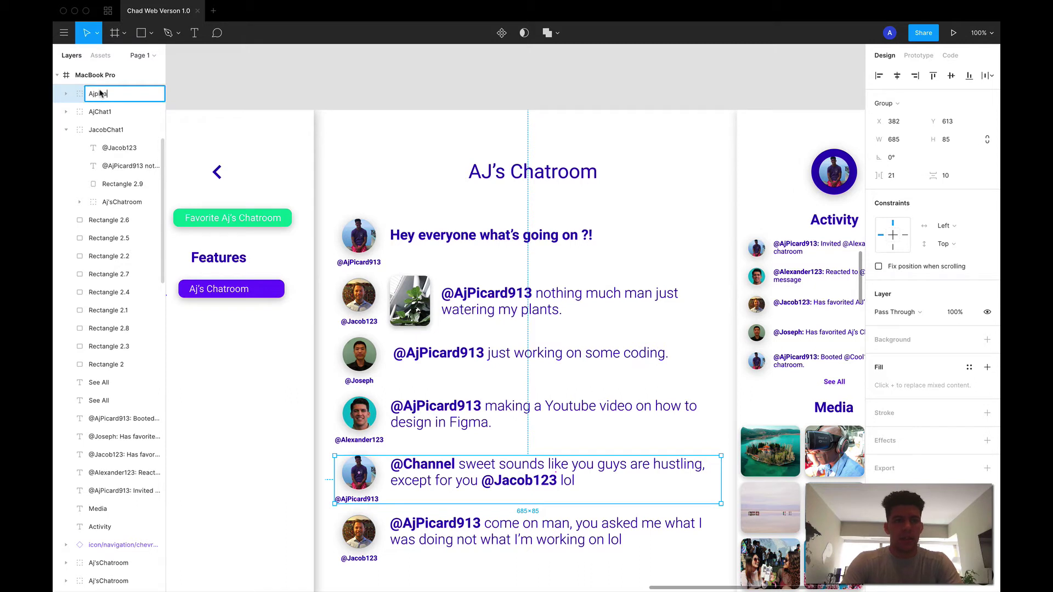
{"action": "type", "text": "jChat2"}
{"action": "key", "text": "Return"}
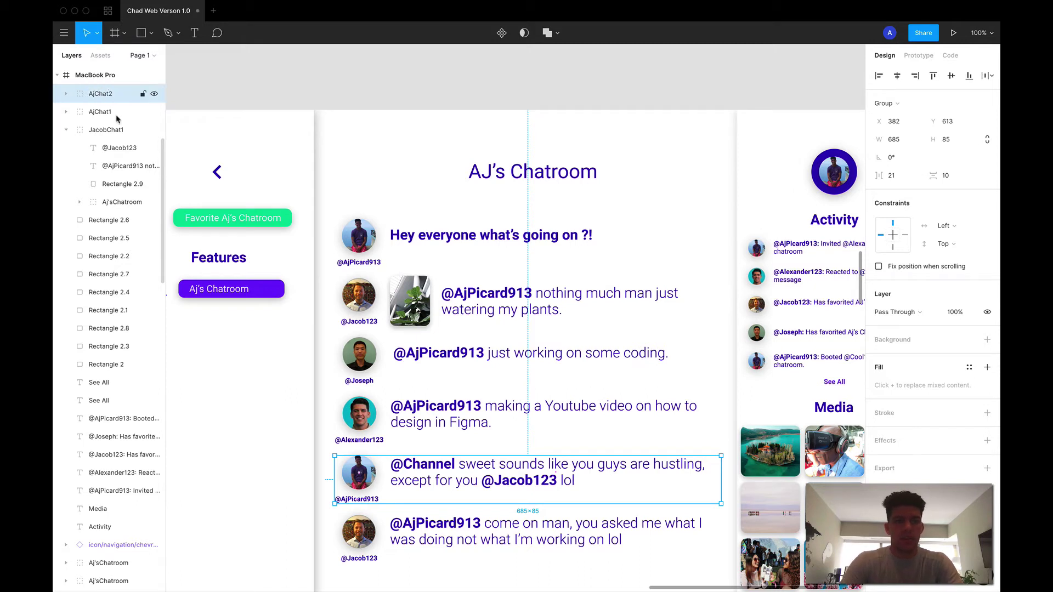
{"action": "left_click", "coordinate": [439, 540]}
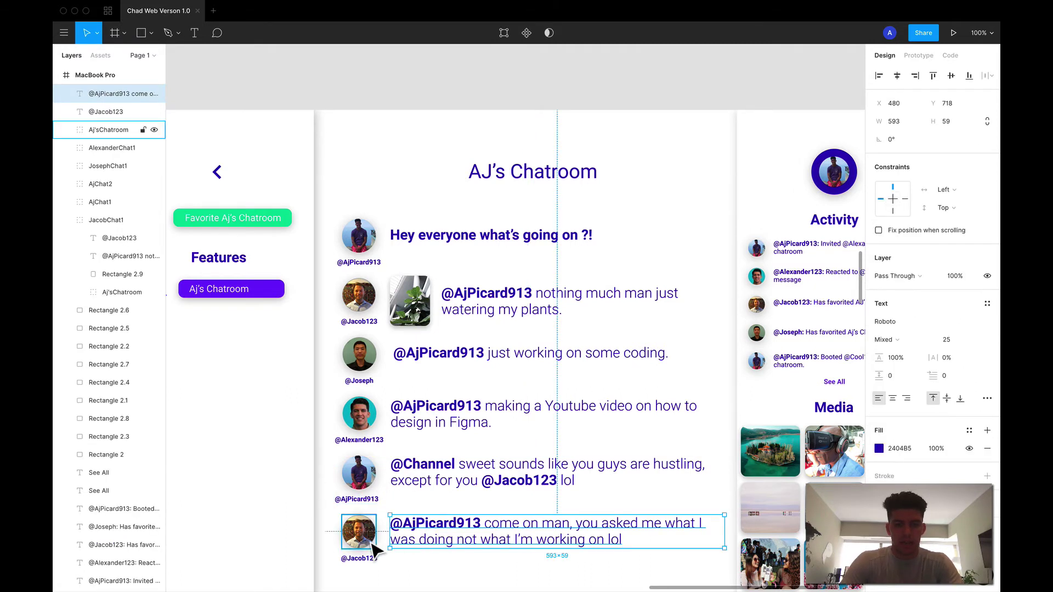
{"action": "left_click", "coordinate": [360, 531], "text": "shift"}
{"action": "left_click", "coordinate": [359, 558], "text": "shift"}
{"action": "key", "text": "super+g"}
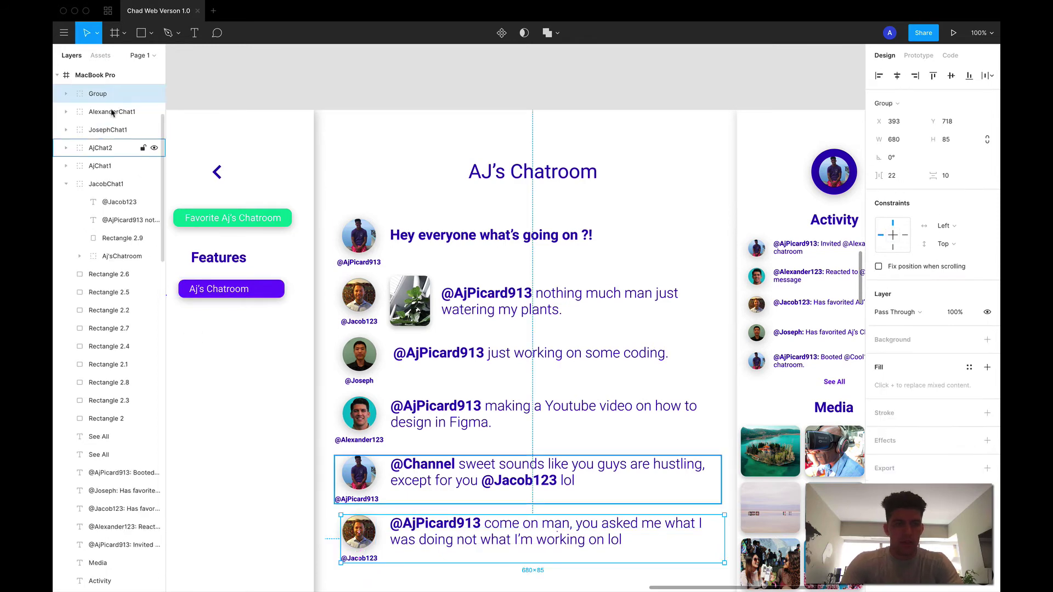
{"action": "double_click", "coordinate": [99, 94]}
{"action": "type", "text": "JacobCha"}
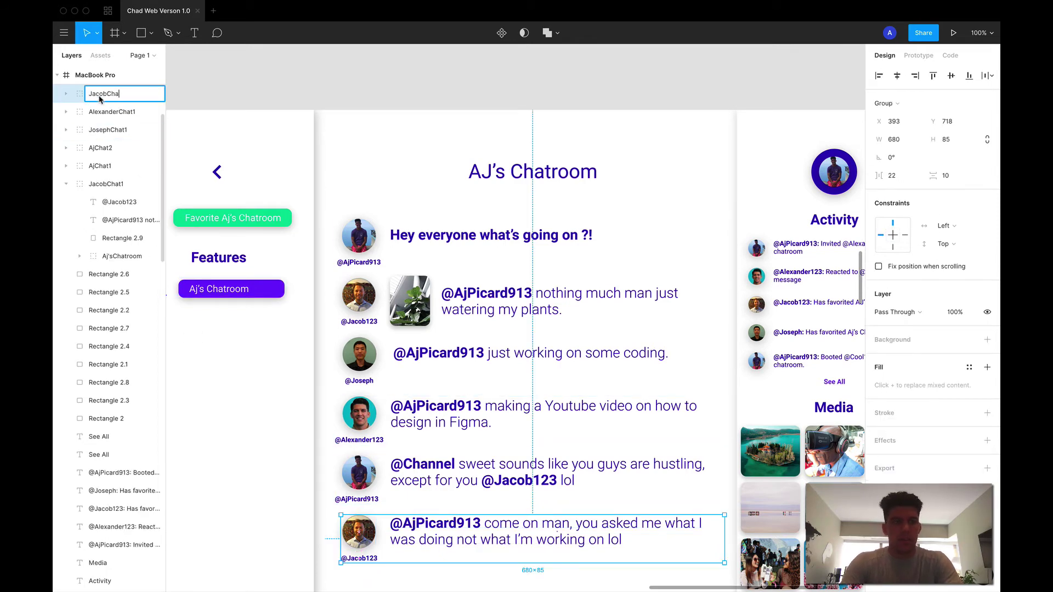
{"action": "type", "text": "t2"}
{"action": "key", "text": "Return"}
{"action": "left_click", "coordinate": [66, 184]}
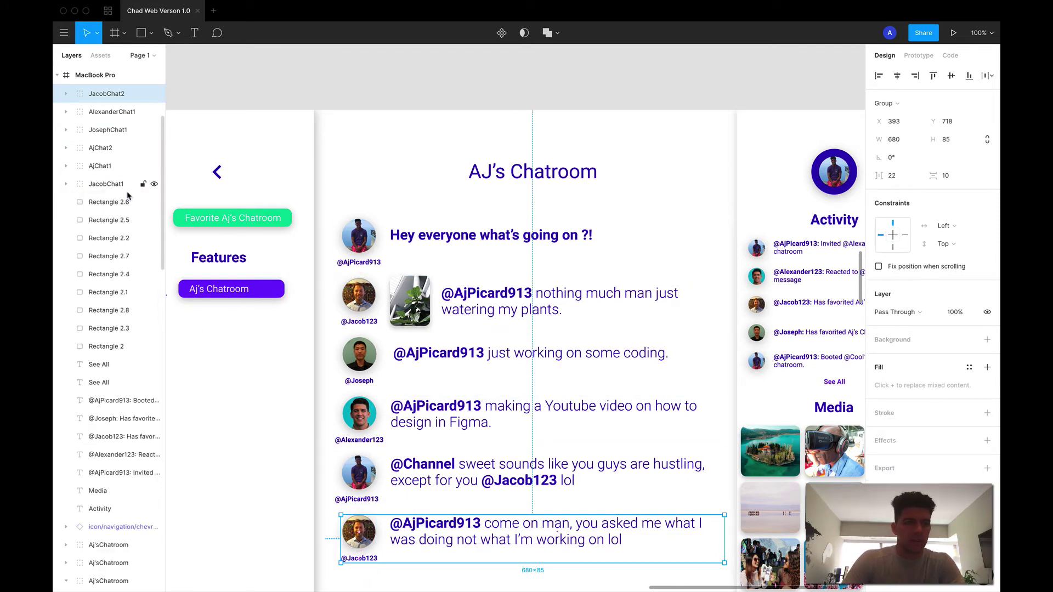
{"action": "scroll", "coordinate": [322, 377], "scroll_direction": "right", "scroll_amount": 10}
{"action": "scroll", "coordinate": [322, 376], "scroll_direction": "down", "scroll_amount": 3}
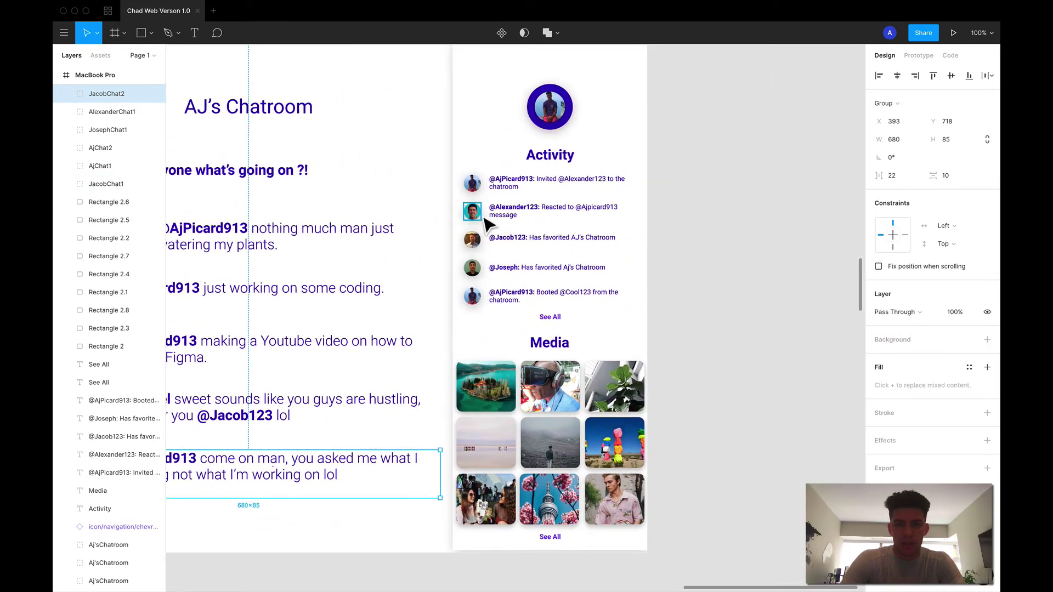
Step: Group the first Activity entry with its avatar as Activity1
{"action": "double_click", "coordinate": [496, 187]}
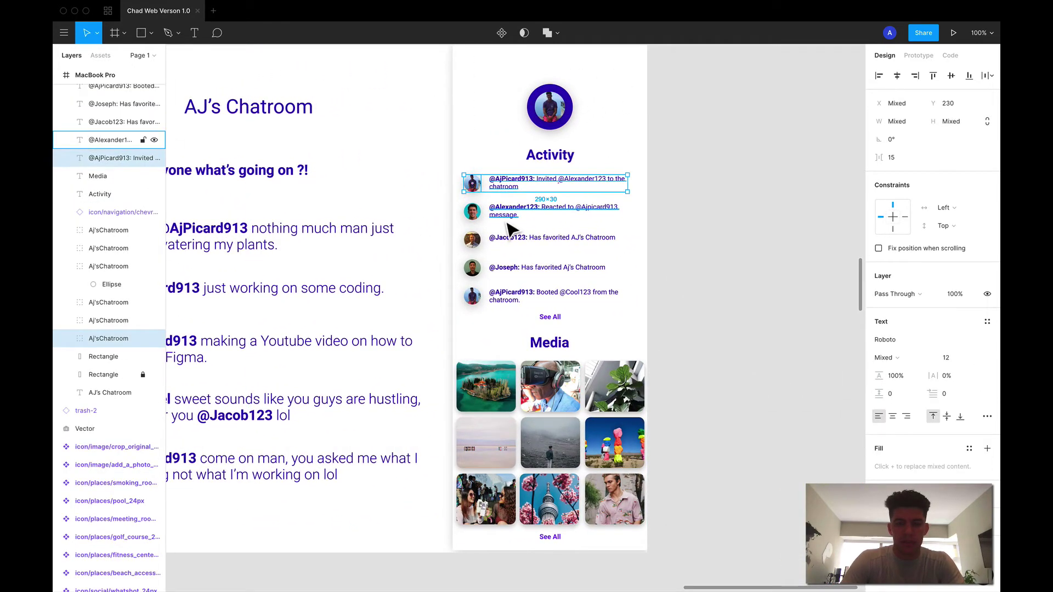
{"action": "key", "text": "super+g"}
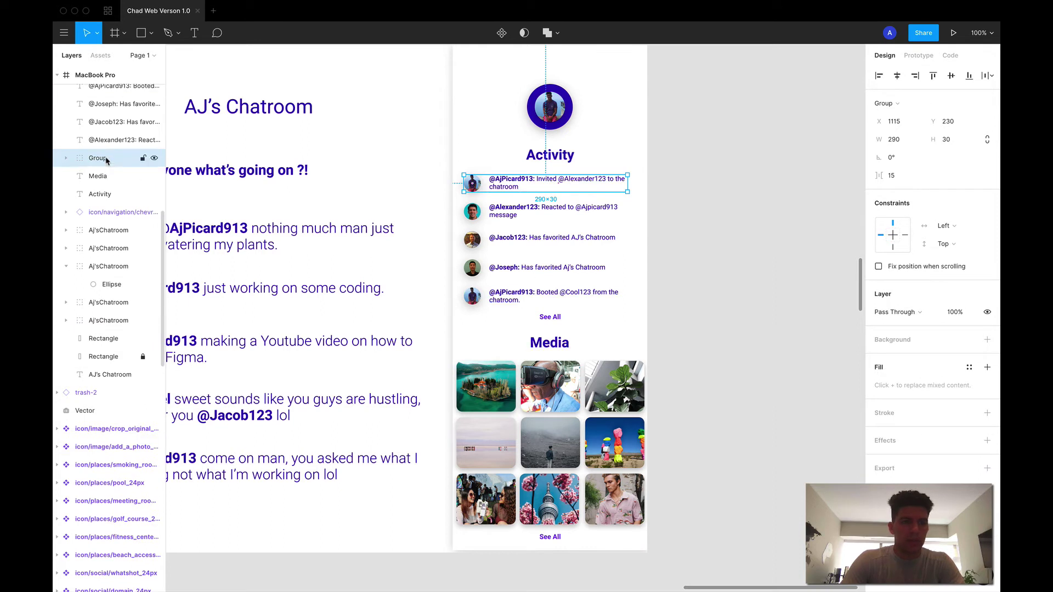
{"action": "double_click", "coordinate": [98, 158]}
{"action": "type", "text": "Activity1"}
{"action": "key", "text": "Return"}
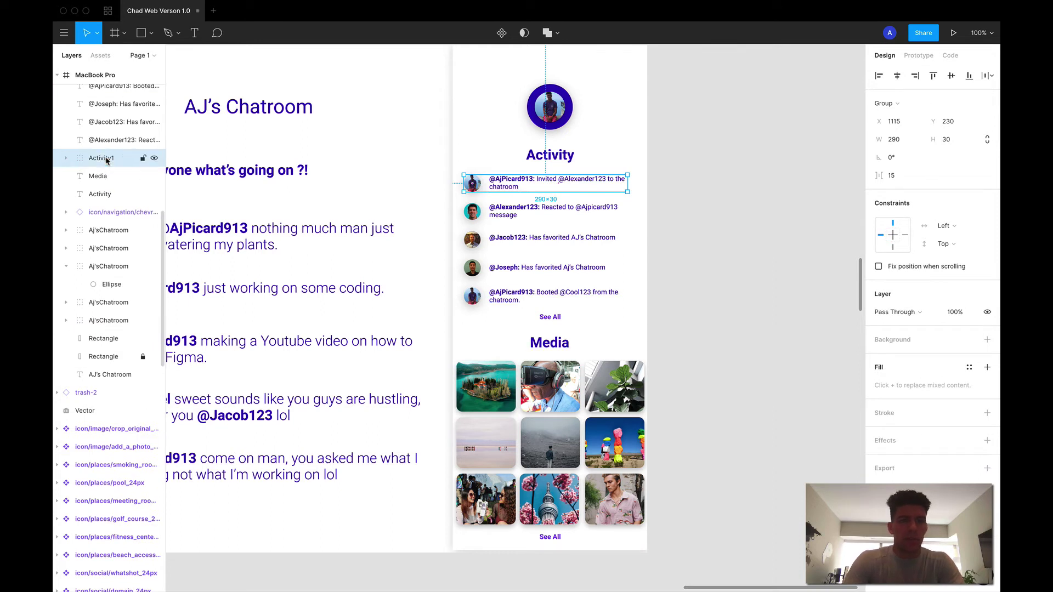
{"action": "left_click", "coordinate": [124, 140]}
{"action": "left_click", "coordinate": [473, 212], "text": "shift"}
{"action": "key", "text": "super+g"}
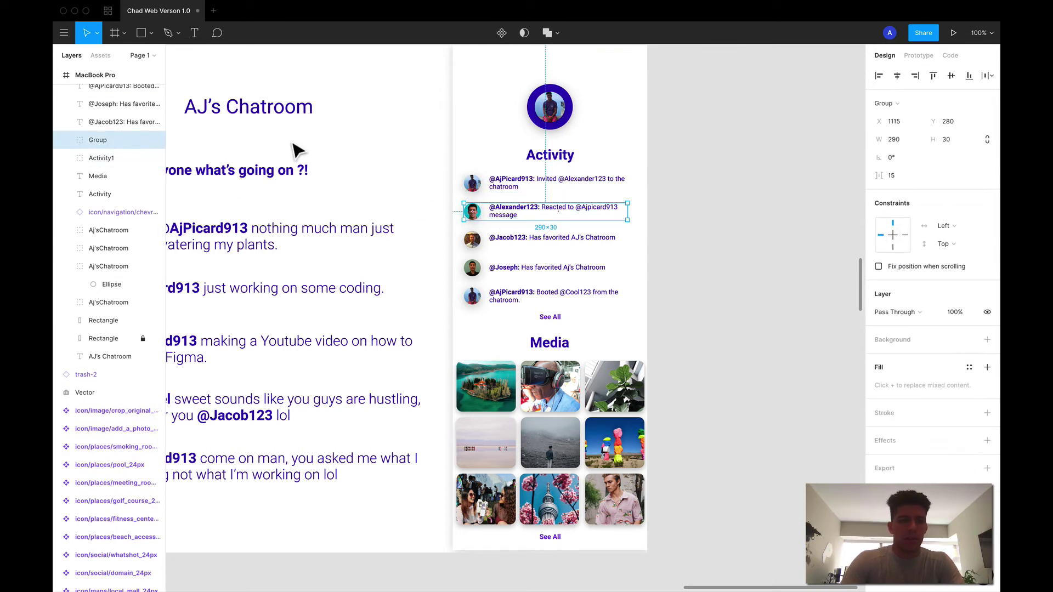
{"action": "double_click", "coordinate": [97, 140]}
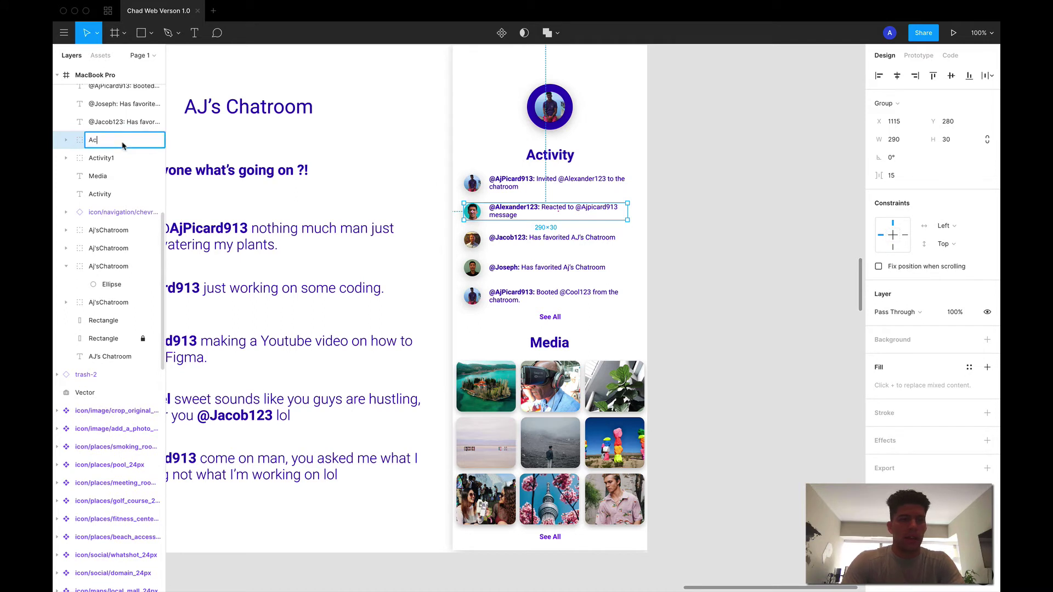
{"action": "type", "text": "Activity2"}
{"action": "key", "text": "Return"}
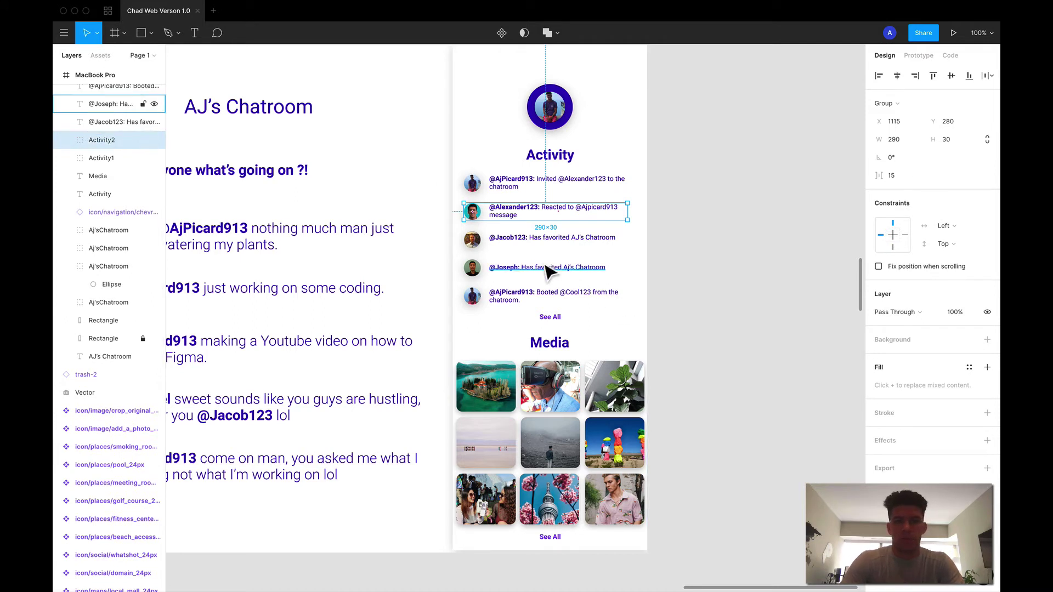
{"action": "left_click", "coordinate": [494, 238]}
{"action": "left_click", "coordinate": [476, 245], "text": "shift"}
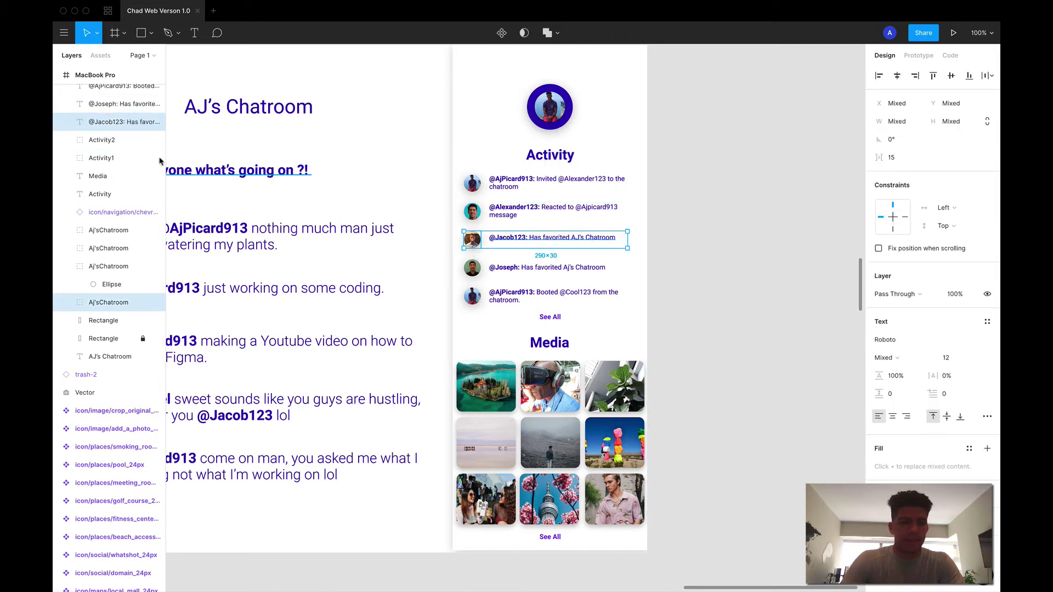
{"action": "key", "text": "super+g"}
{"action": "double_click", "coordinate": [98, 122]}
{"action": "type", "text": "Activity3"}
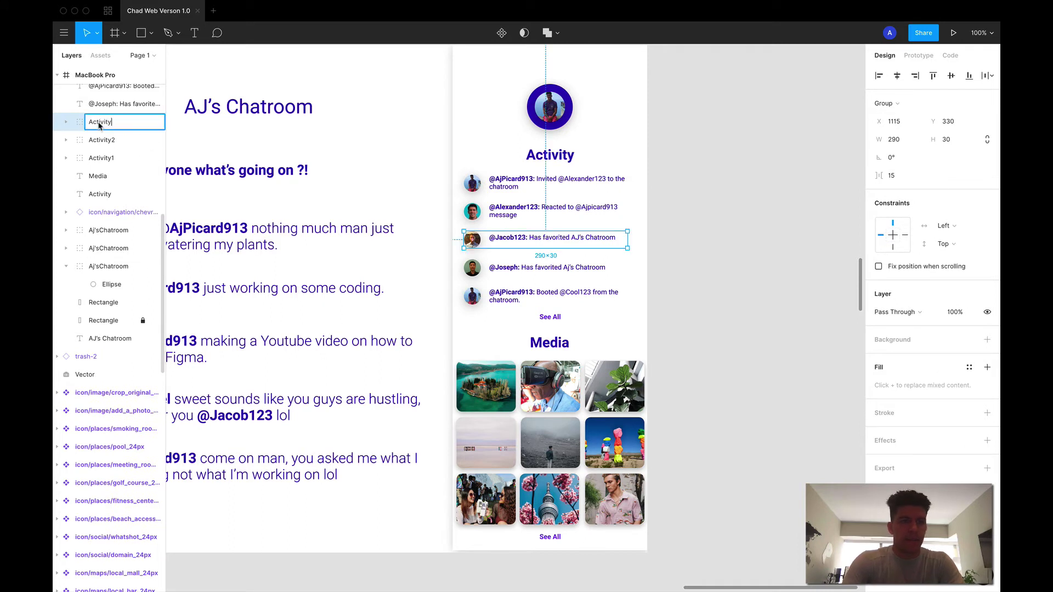
{"action": "key", "text": "Return"}
{"action": "left_click", "coordinate": [522, 269]}
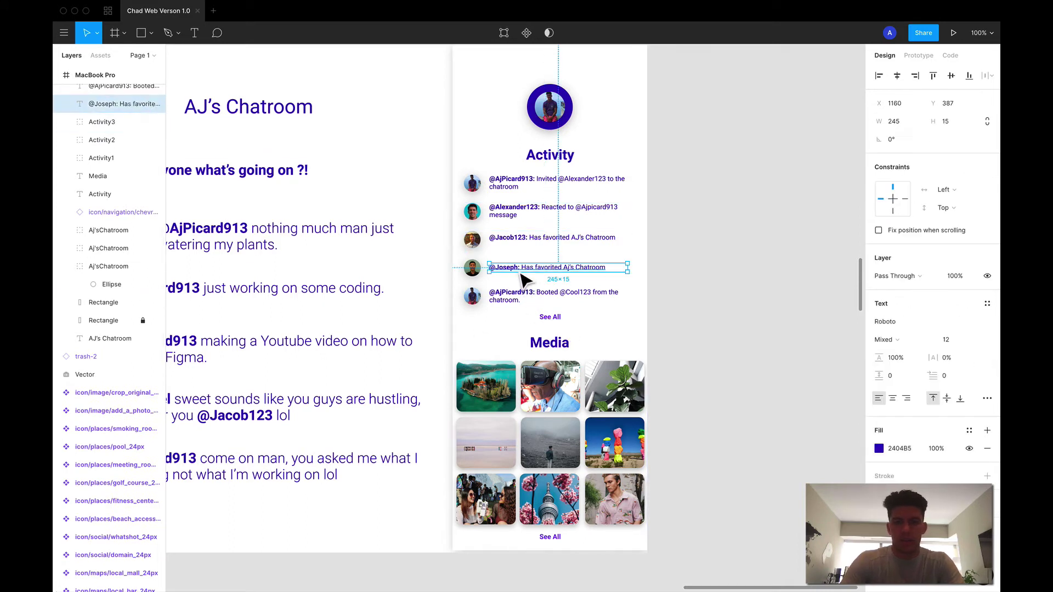
{"action": "left_click", "coordinate": [474, 275], "text": "shift"}
{"action": "key", "text": "super+g"}
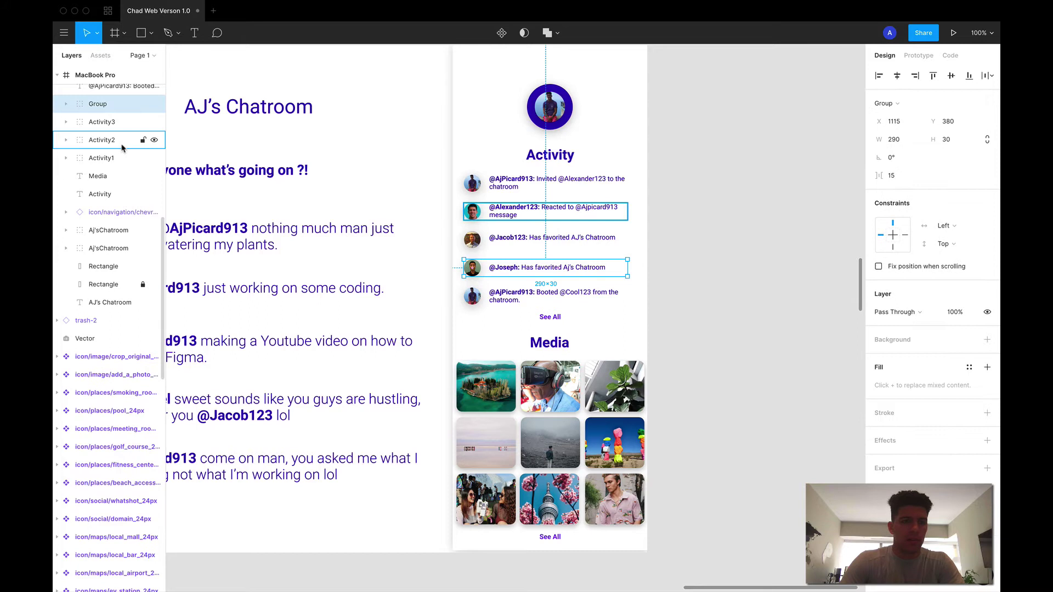
{"action": "double_click", "coordinate": [103, 107]}
{"action": "type", "text": "Activity4"}
{"action": "key", "text": "Return"}
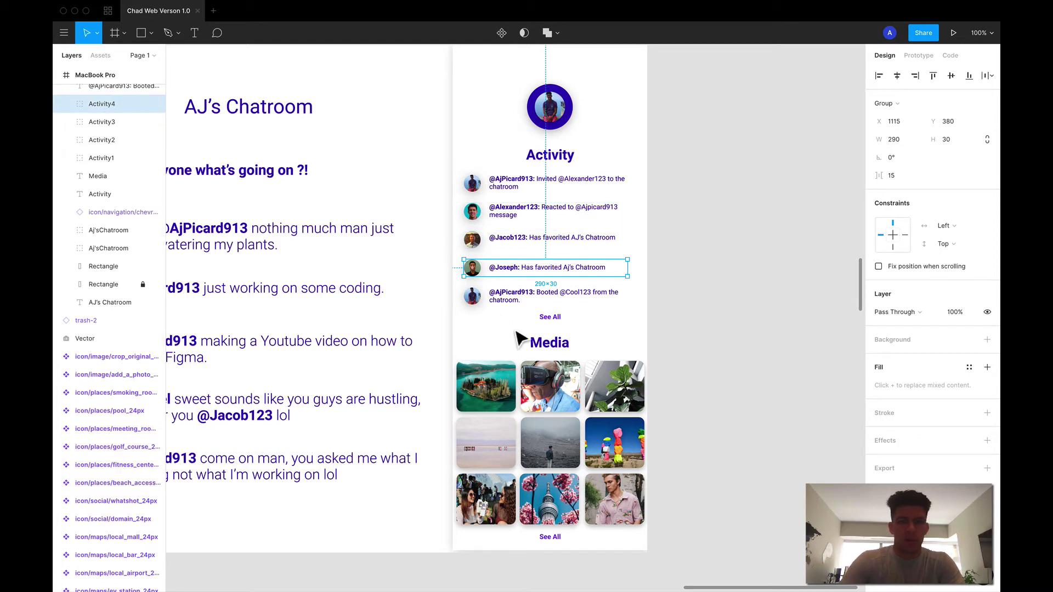
Step: Group the Booted activity entry with its avatar as Activity5
{"action": "left_click", "coordinate": [538, 297]}
{"action": "left_click", "coordinate": [476, 298], "text": "shift"}
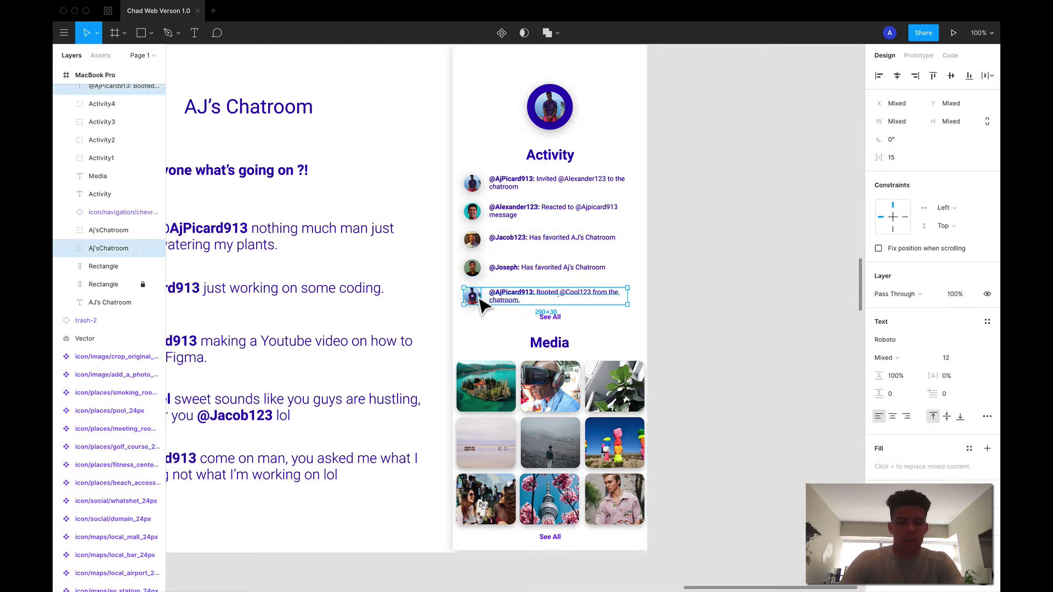
{"action": "key", "text": "super+g"}
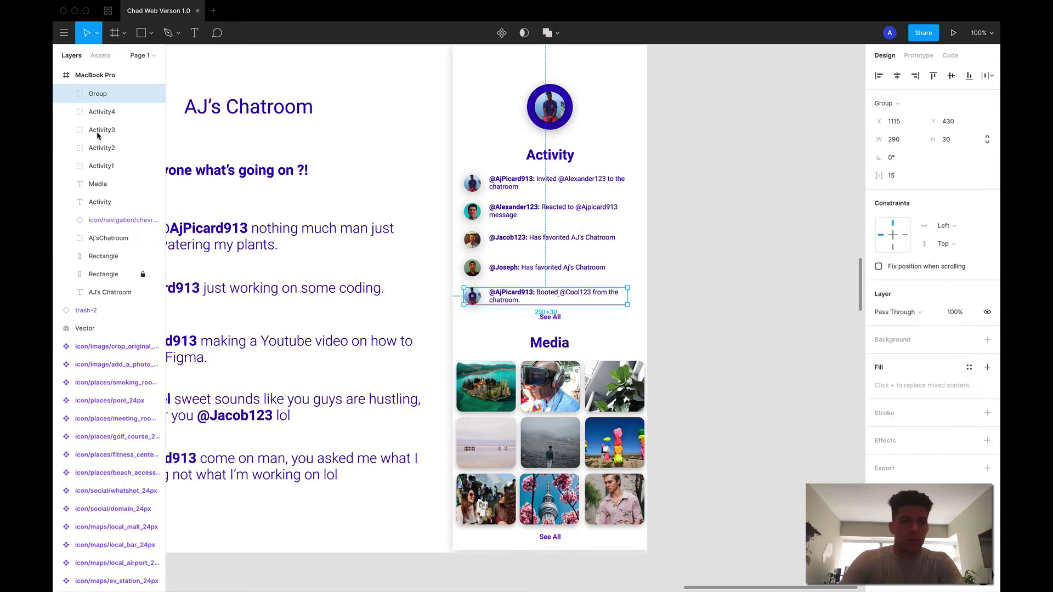
{"action": "double_click", "coordinate": [99, 93]}
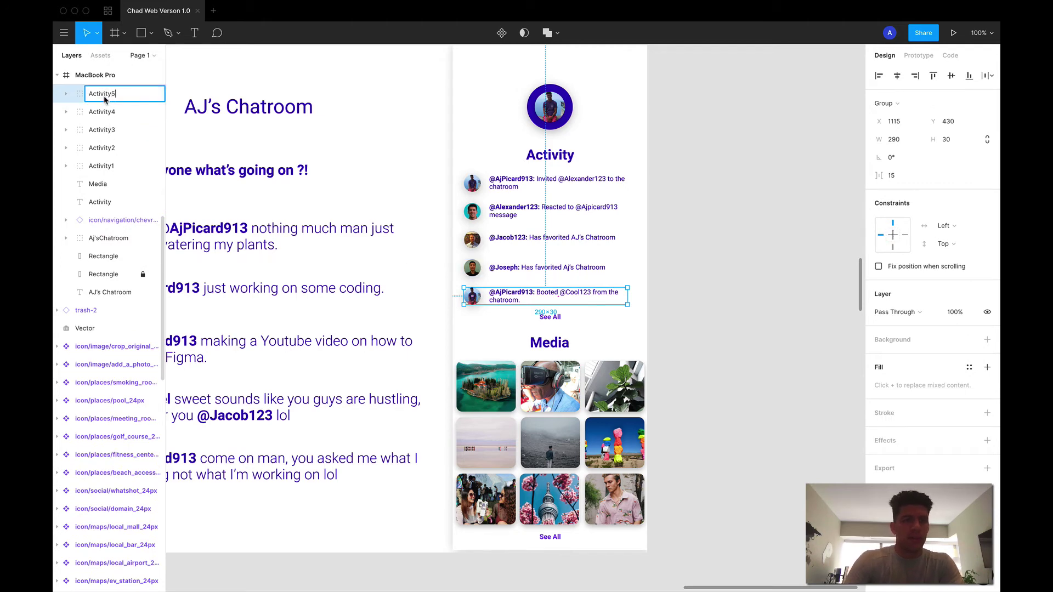
{"action": "key", "text": "Return"}
Step: Group the Activity heading with its See All link and name the group 'Headers'
{"action": "left_click", "coordinate": [549, 317]}
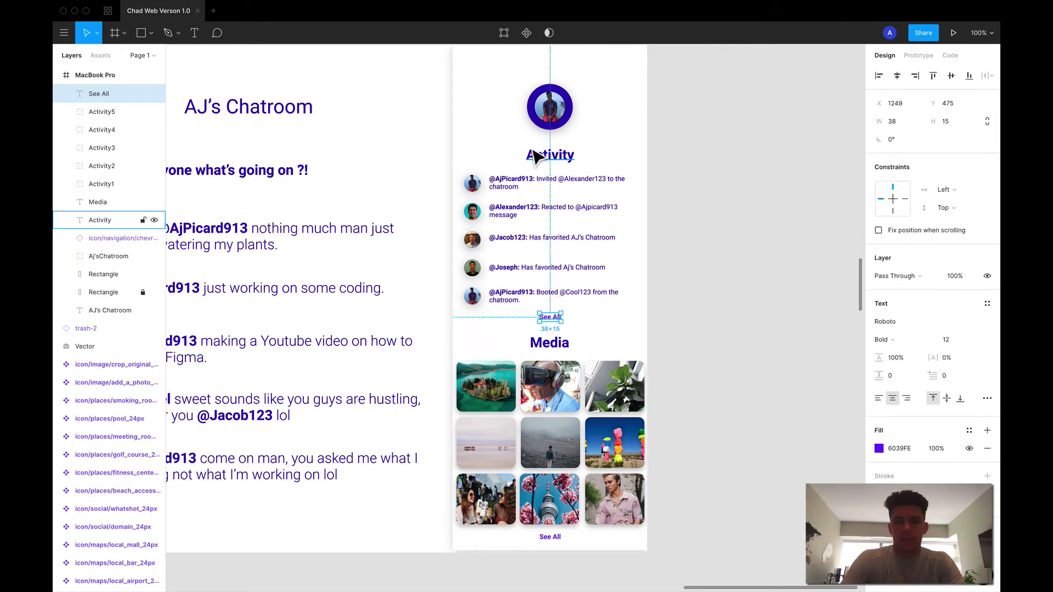
{"action": "left_click", "coordinate": [538, 157]}
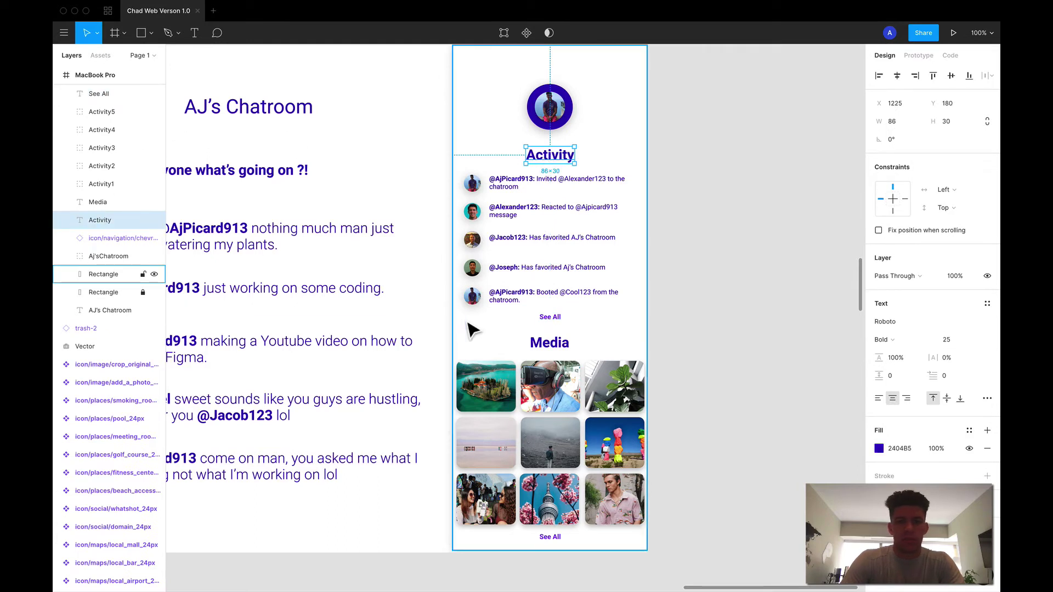
{"action": "left_click", "coordinate": [549, 317]}
{"action": "left_click", "coordinate": [548, 156]}
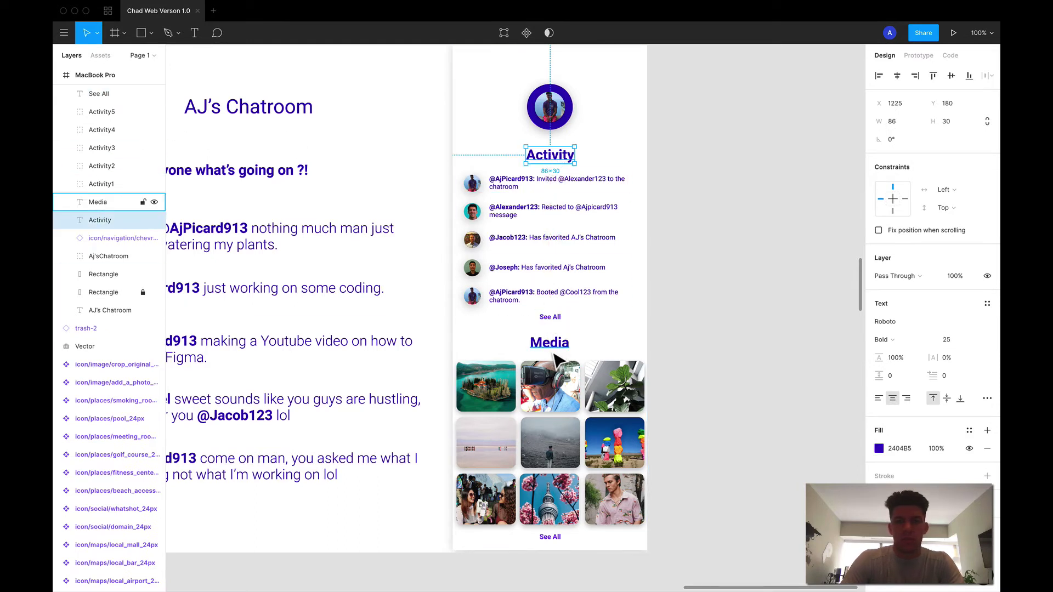
{"action": "left_click", "coordinate": [556, 320], "text": "shift"}
{"action": "key", "text": "super+g"}
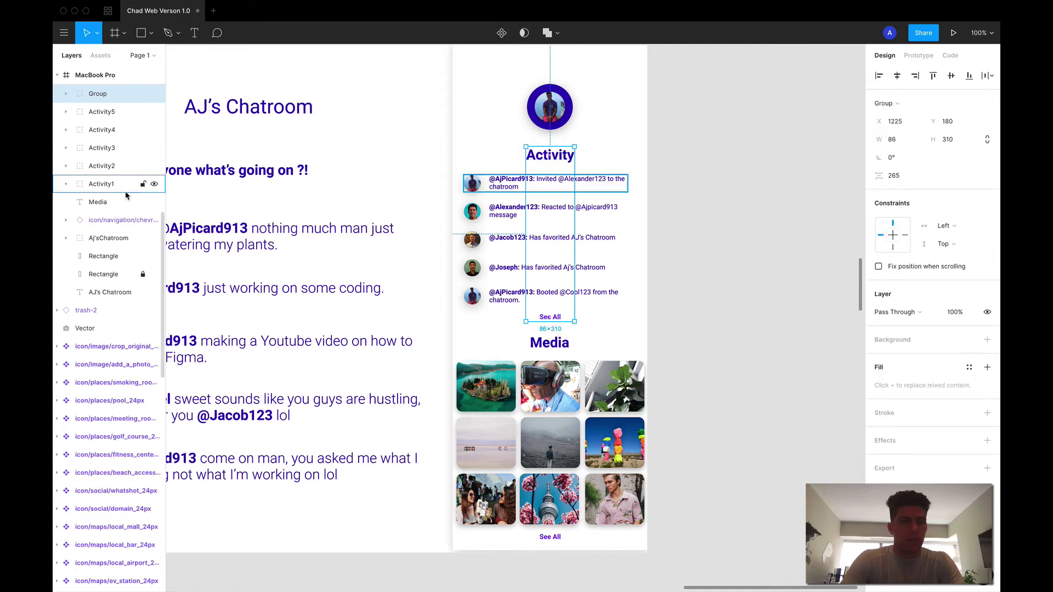
{"action": "double_click", "coordinate": [108, 102]}
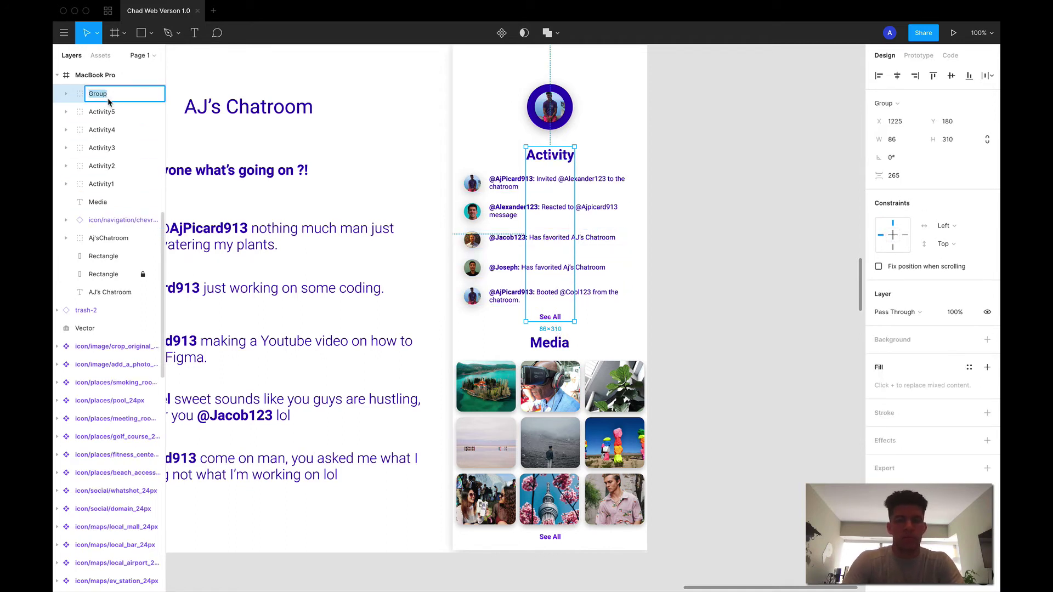
{"action": "type", "text": "Headers"}
{"action": "key", "text": "Return"}
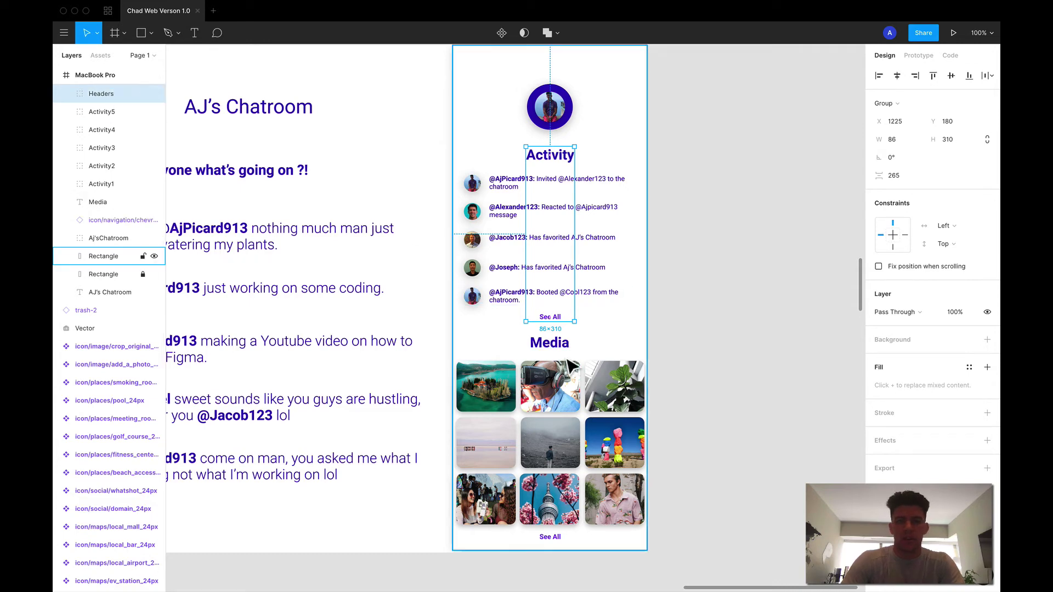
Step: Group the Media heading with its See All link and start renaming the group
{"action": "left_click", "coordinate": [549, 343]}
{"action": "left_click", "coordinate": [548, 537], "text": "shift"}
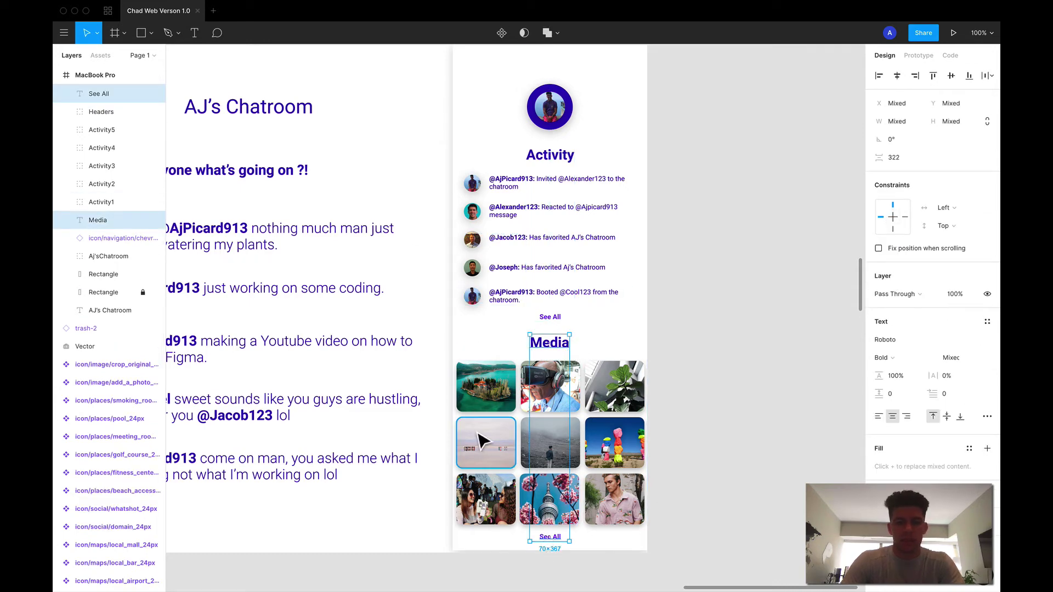
{"action": "key", "text": "super+g"}
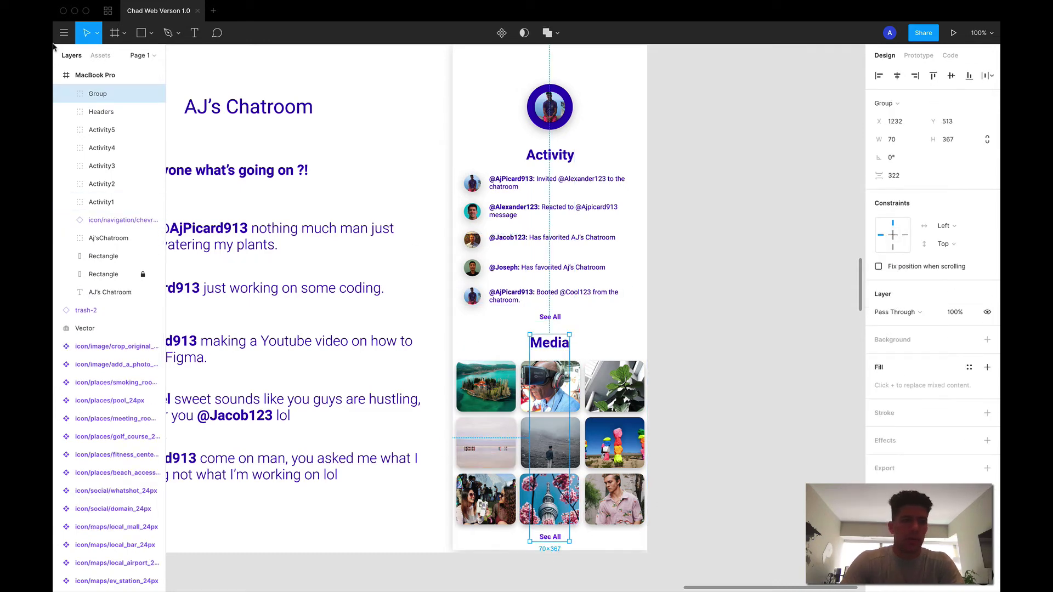
{"action": "double_click", "coordinate": [99, 96]}
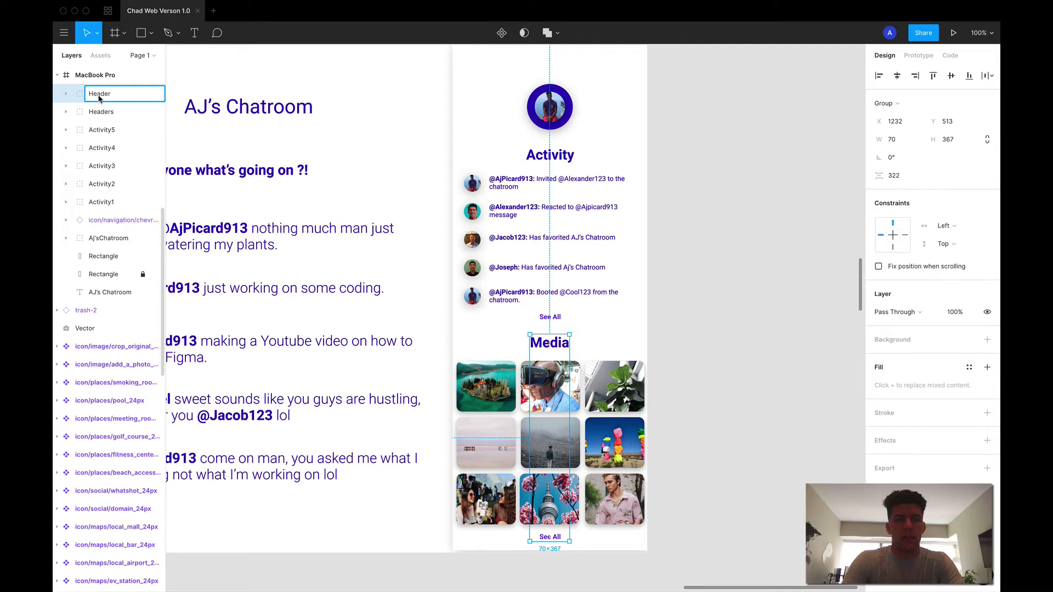
Step: Rename the Headers group layer to Headers1
{"action": "left_click", "coordinate": [109, 112]}
{"action": "double_click", "coordinate": [111, 113]}
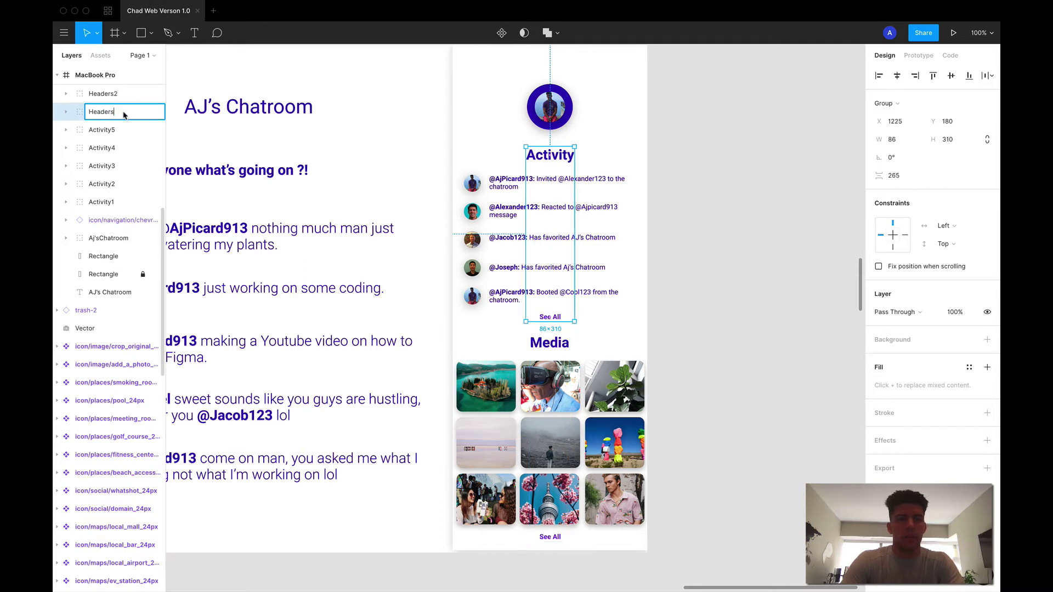
{"action": "type", "text": "1"}
{"action": "key", "text": "Return"}
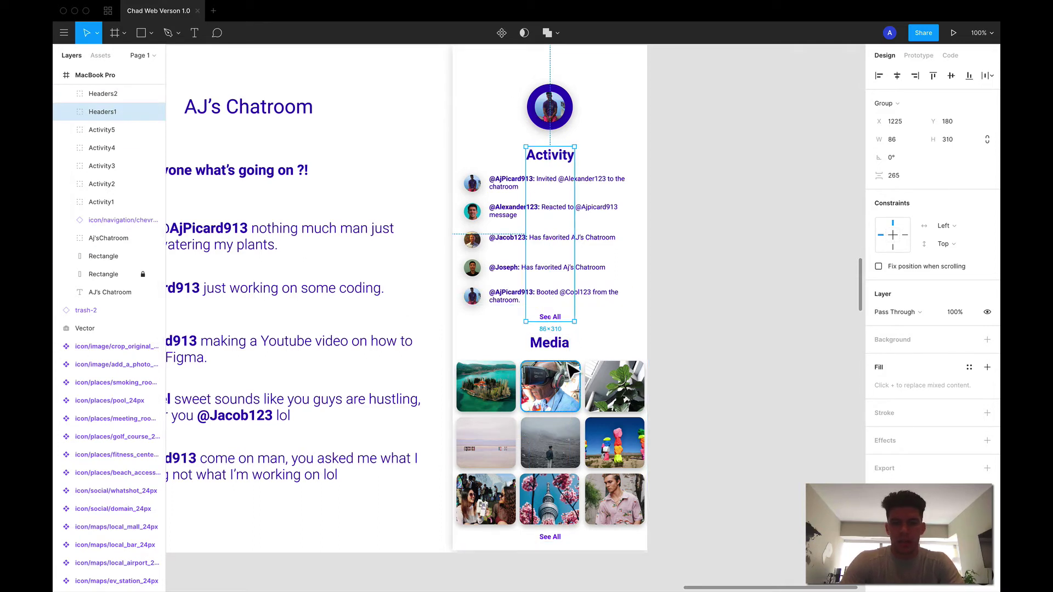
Step: Select all nine Media photos and group them together
{"action": "left_click", "coordinate": [502, 391]}
{"action": "left_click", "coordinate": [545, 392], "text": "shift"}
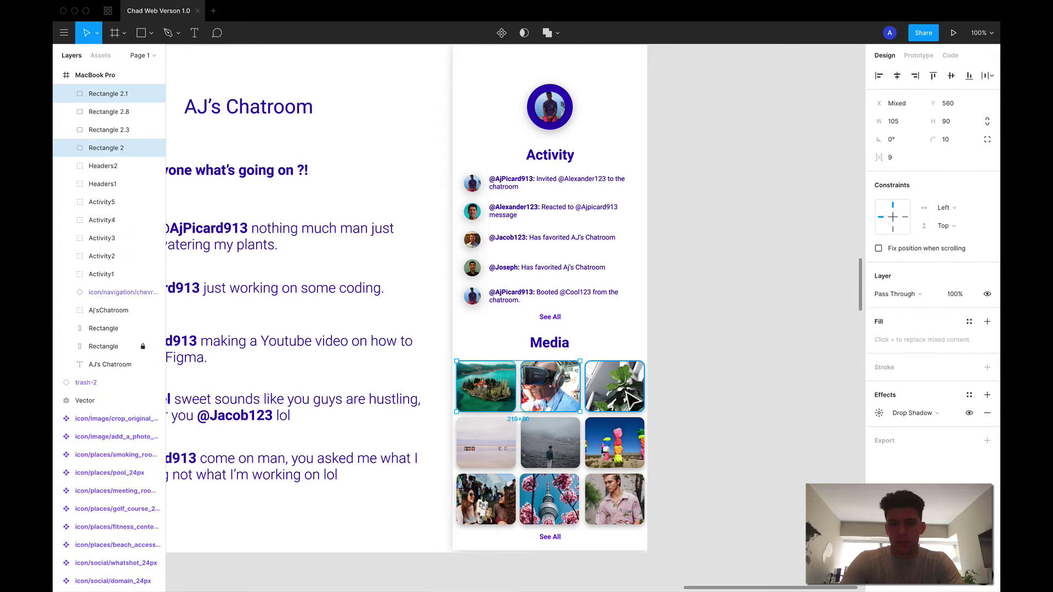
{"action": "left_click", "coordinate": [624, 393], "text": "shift"}
{"action": "left_click", "coordinate": [623, 449], "text": "shift"}
{"action": "left_click", "coordinate": [555, 448], "text": "shift"}
{"action": "left_click", "coordinate": [507, 453], "text": "shift"}
{"action": "left_click", "coordinate": [491, 497], "text": "shift"}
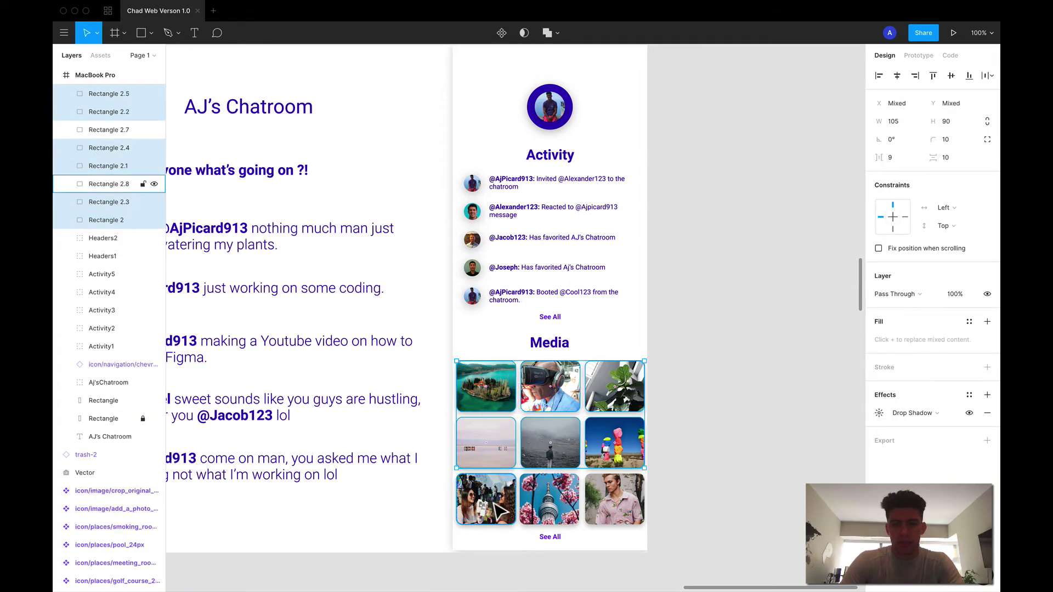
{"action": "left_click", "coordinate": [551, 500], "text": "shift"}
{"action": "left_click", "coordinate": [620, 507], "text": "shift"}
{"action": "key", "text": "super+g"}
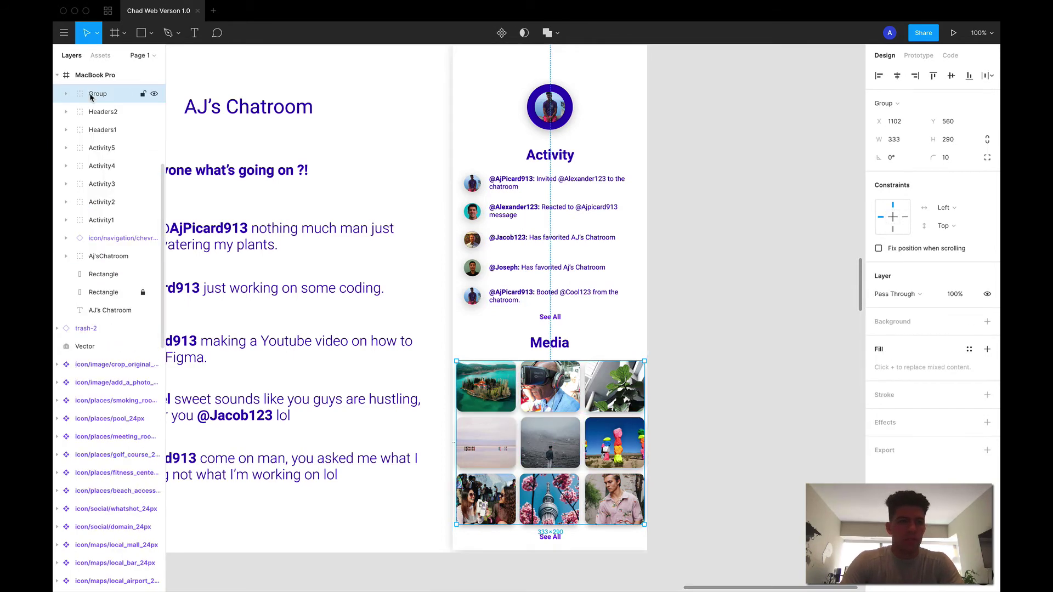
Step: Name the new photo group 'Pictures'
{"action": "double_click", "coordinate": [109, 100]}
{"action": "type", "text": "Pictures"}
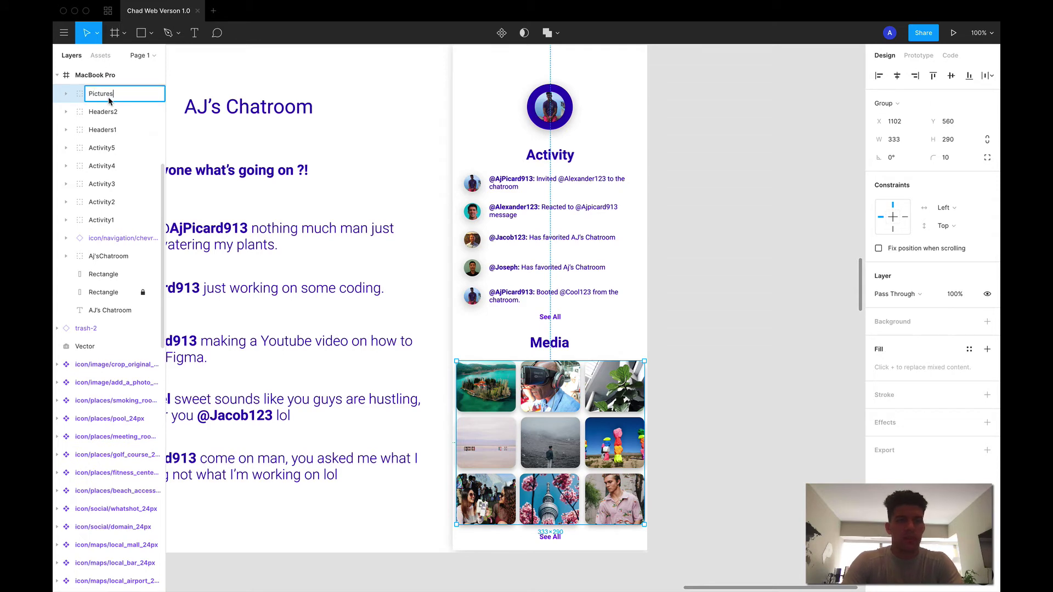
{"action": "key", "text": "Return"}
{"action": "scroll", "coordinate": [367, 351], "scroll_direction": "up", "scroll_amount": 5}
{"action": "scroll", "coordinate": [368, 351], "scroll_direction": "left", "scroll_amount": 5}
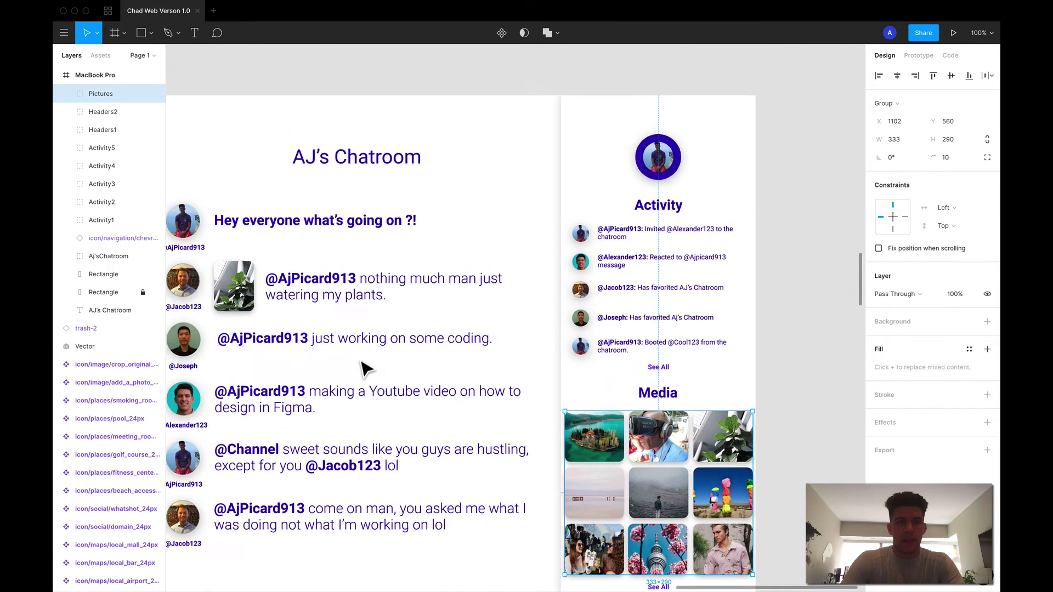
{"action": "left_click", "coordinate": [414, 225]}
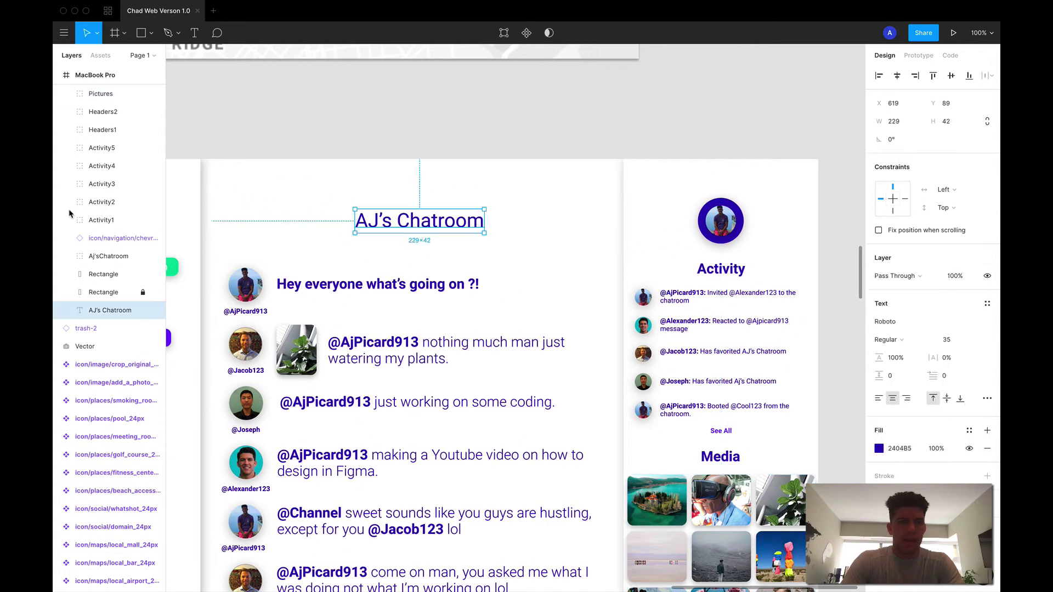
Step: Rename the title text layer to Title and the chevron icon layer to Back
{"action": "double_click", "coordinate": [119, 311]}
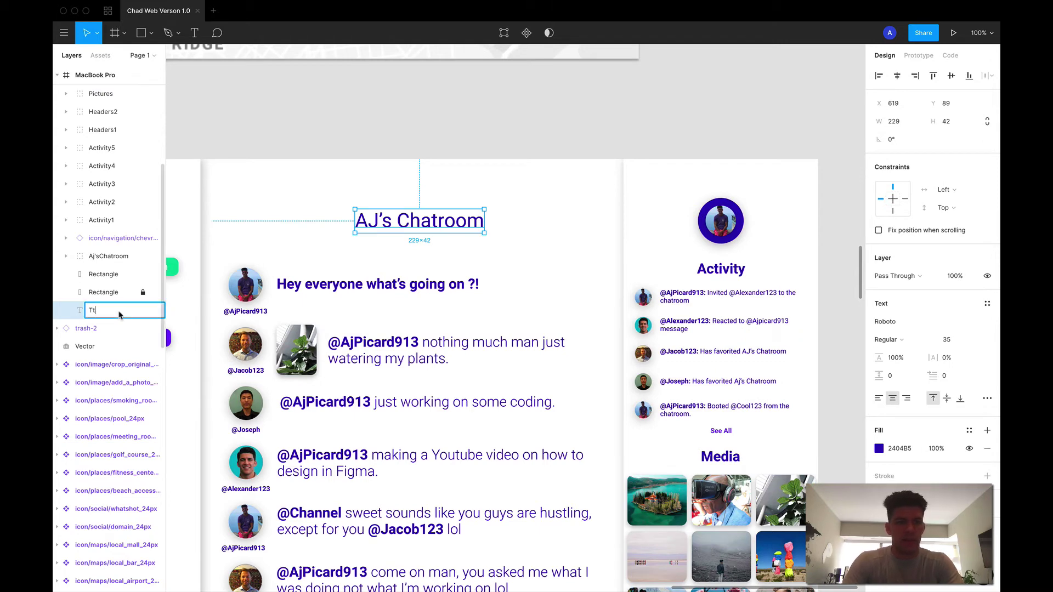
{"action": "key", "text": "Return"}
{"action": "scroll", "coordinate": [423, 216], "scroll_direction": "left", "scroll_amount": 6}
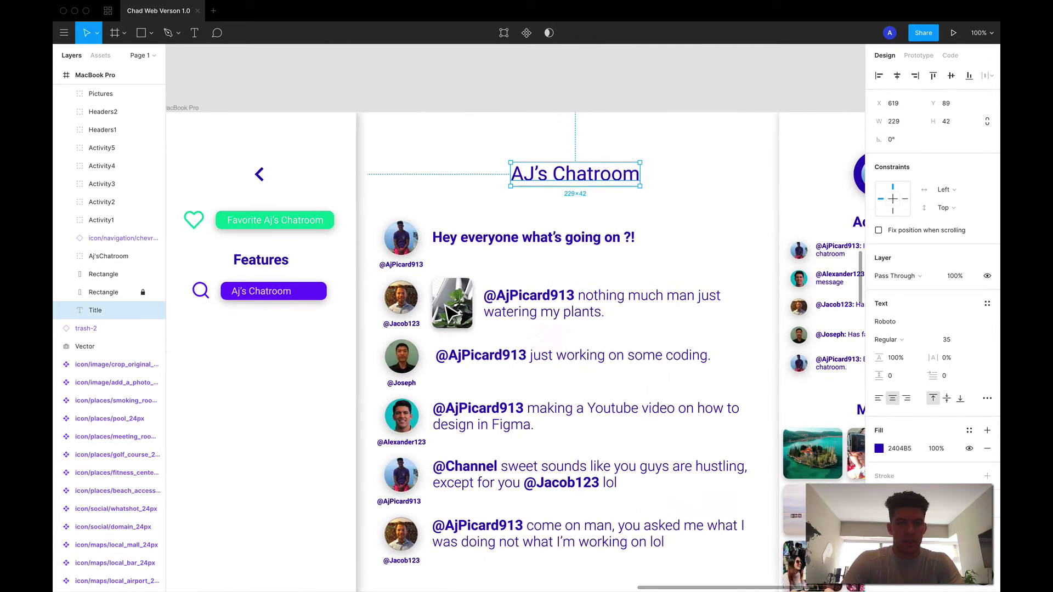
{"action": "left_click", "coordinate": [410, 218]}
{"action": "double_click", "coordinate": [107, 238]}
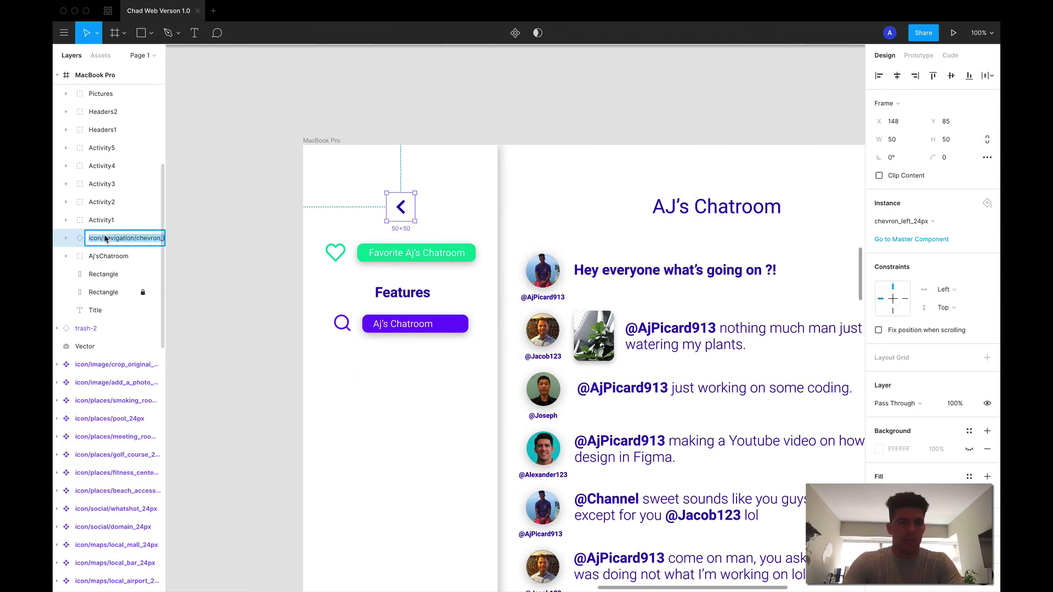
{"action": "type", "text": "Back"}
{"action": "key", "text": "Return"}
Step: Rename the favorite chatroom button layer FavoriteChatroom and the Features heading FeatureHeader
{"action": "left_click", "coordinate": [384, 260]}
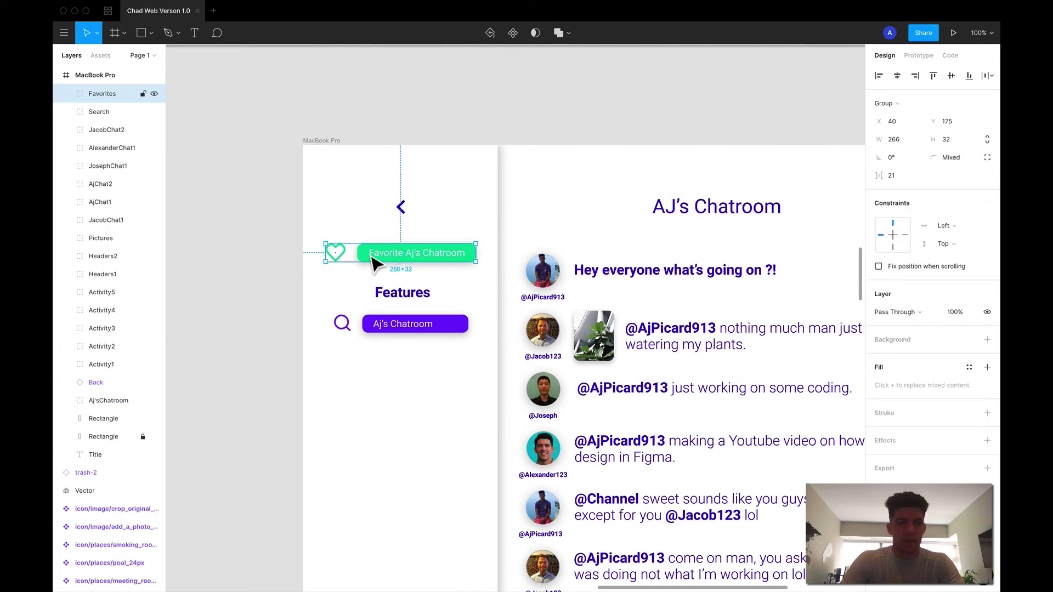
{"action": "double_click", "coordinate": [102, 95]}
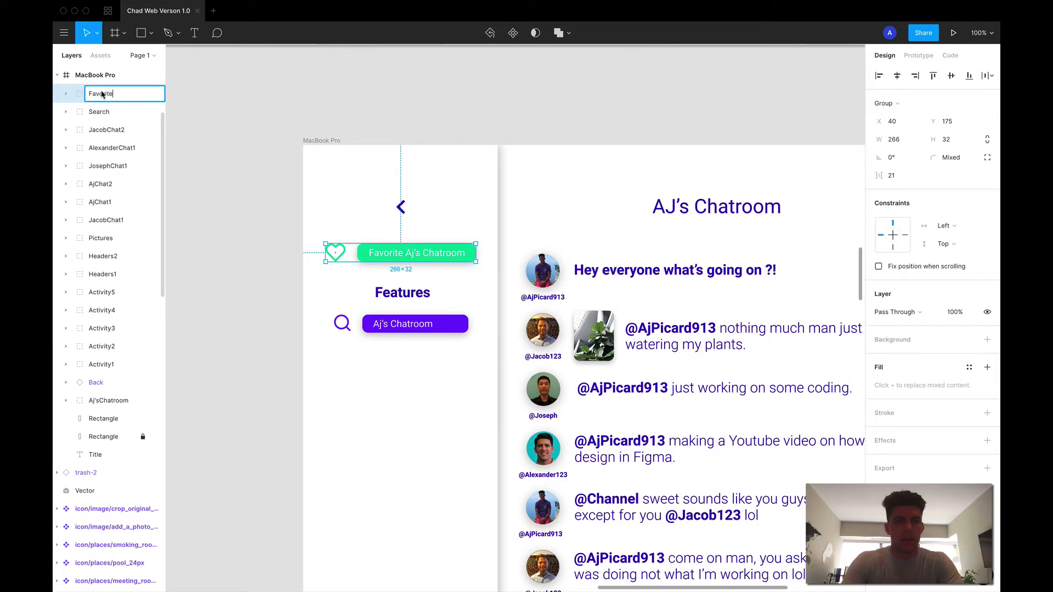
{"action": "type", "text": "FavoriteChatroom"}
{"action": "key", "text": "Return"}
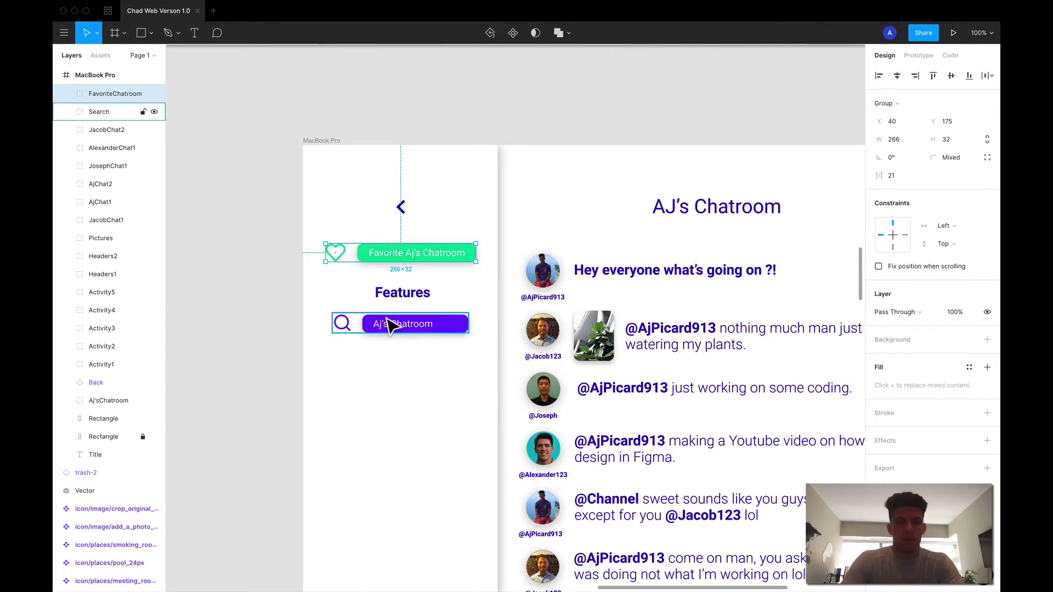
{"action": "left_click", "coordinate": [403, 293]}
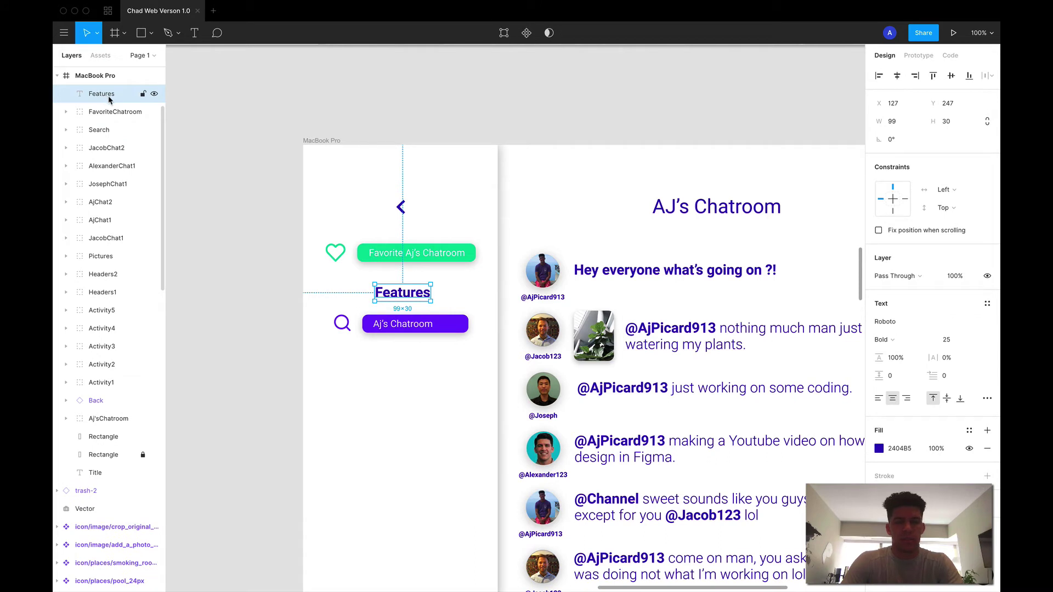
{"action": "double_click", "coordinate": [114, 94]}
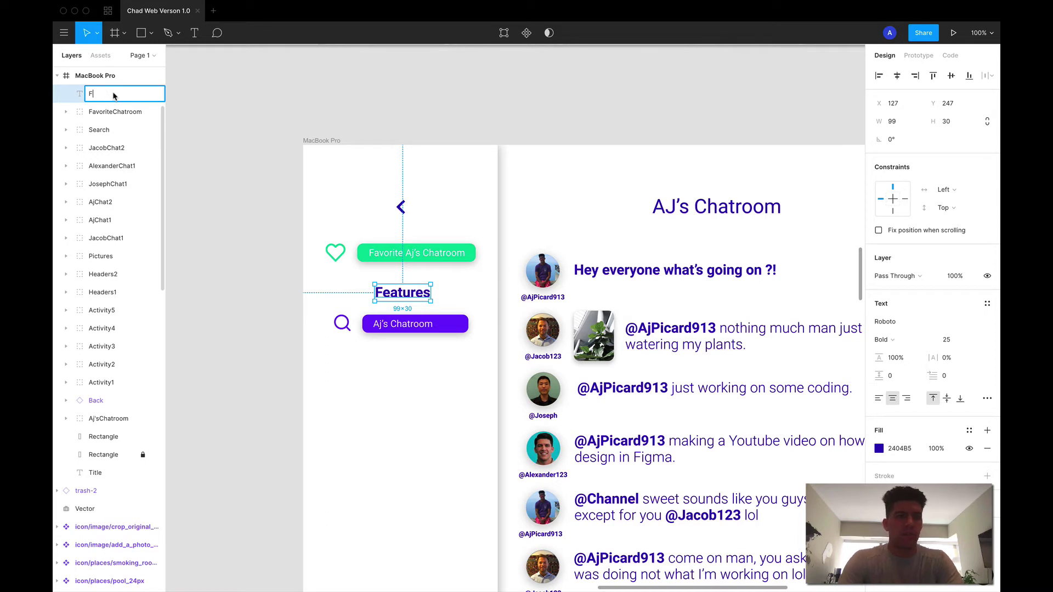
{"action": "type", "text": "FeatureHeader"}
{"action": "key", "text": "Return"}
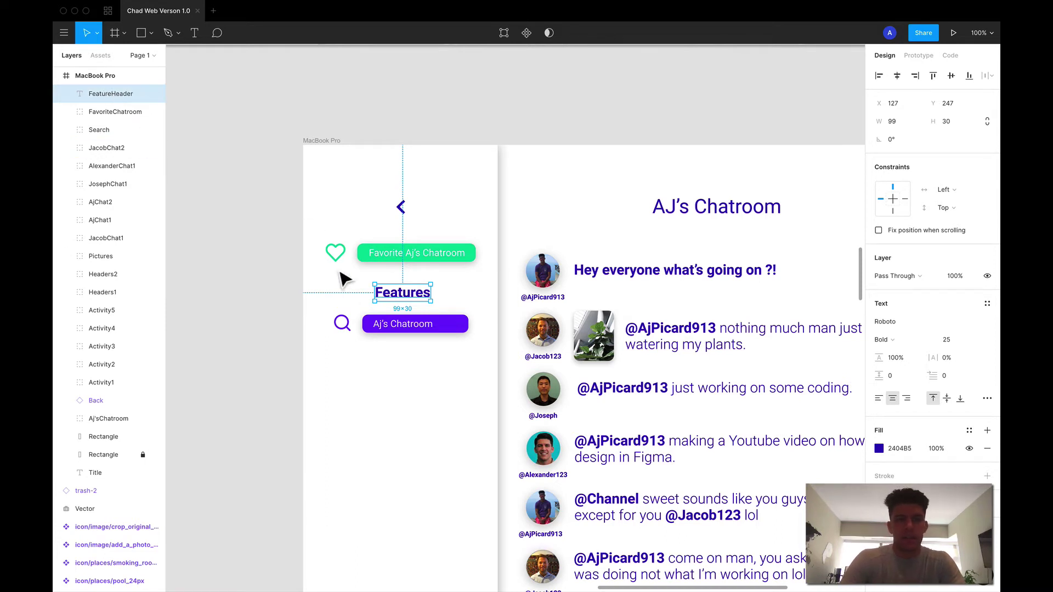
Step: Rename the search bar group layer to SearchAJsChatroom
{"action": "left_click", "coordinate": [399, 324]}
{"action": "double_click", "coordinate": [116, 131]}
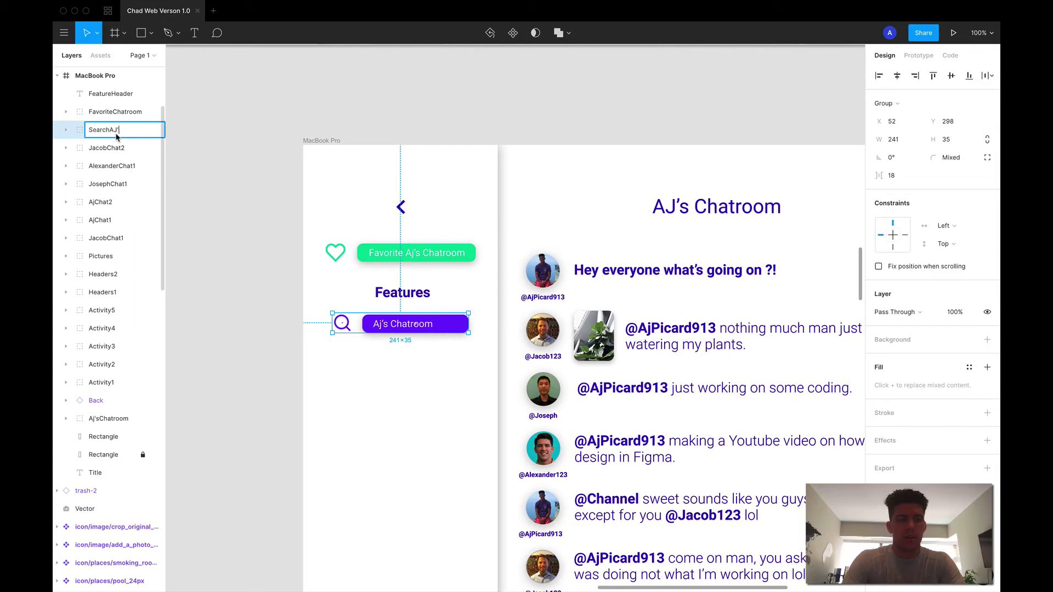
{"action": "type", "text": "SearchAJsChatr"}
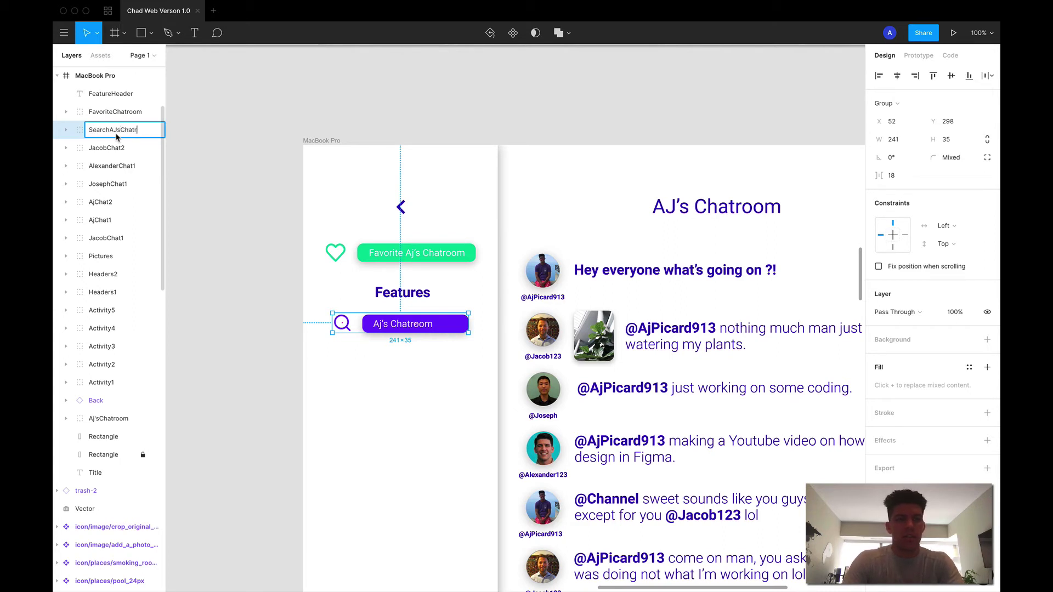
{"action": "type", "text": "oom"}
{"action": "key", "text": "Return"}
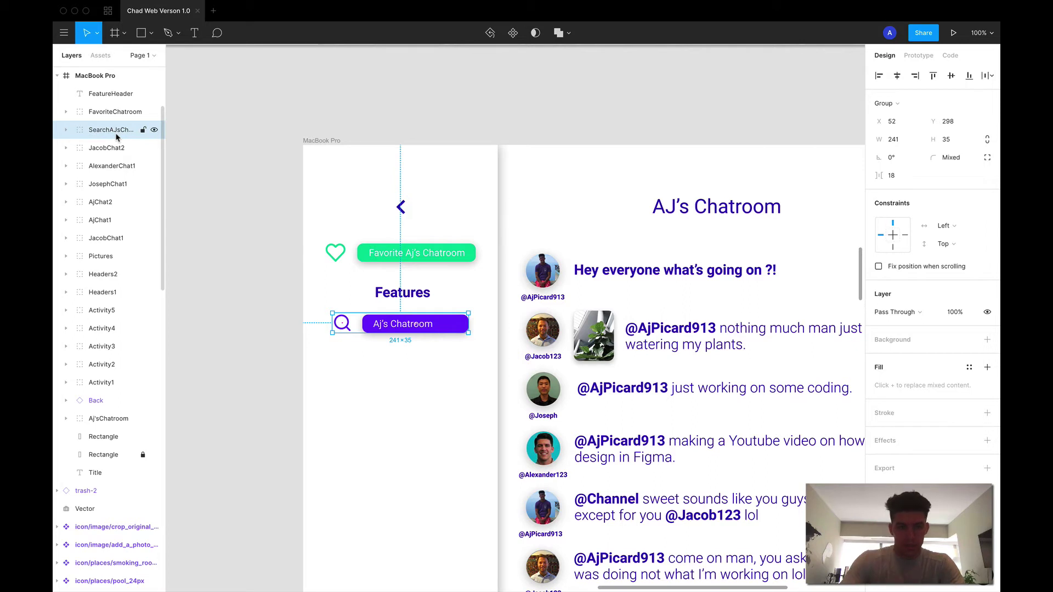
Step: Vertically centre the magnifier icon on the purple Aj's Chatroom bar
{"action": "left_click", "coordinate": [379, 326]}
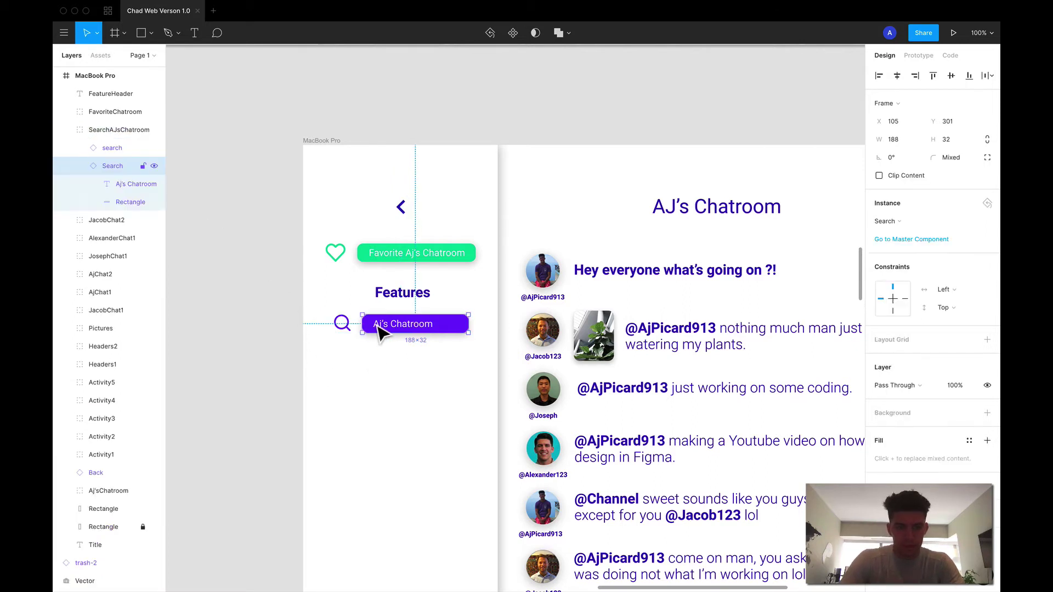
{"action": "left_click", "coordinate": [346, 323], "text": "shift"}
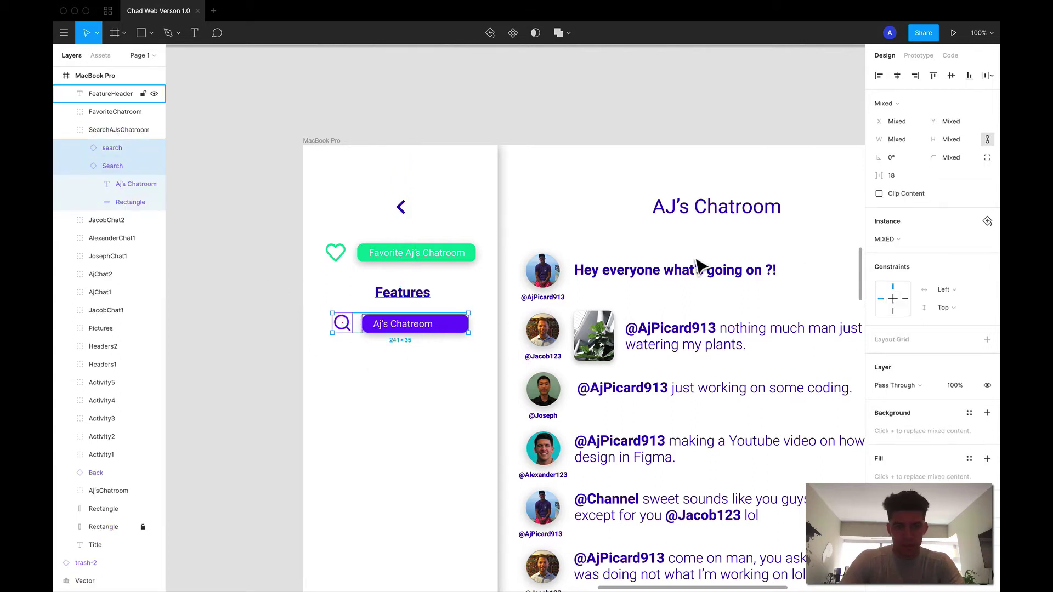
{"action": "left_click", "coordinate": [953, 79]}
{"action": "left_click", "coordinate": [480, 436]}
{"action": "scroll", "coordinate": [480, 436], "scroll_direction": "left", "scroll_amount": 2}
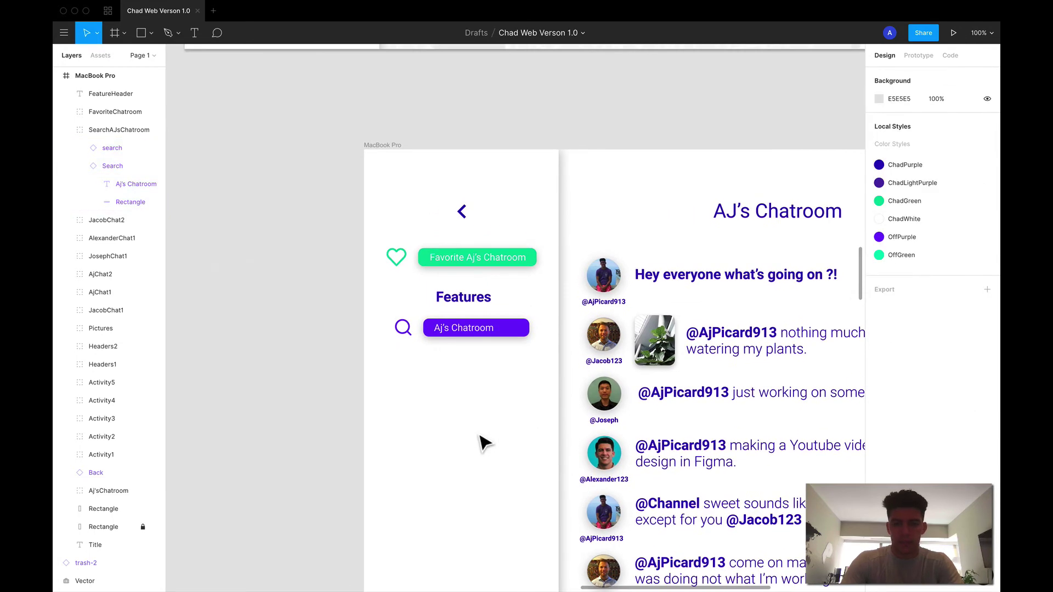
Step: Move the search bar group up to Y 297, 21 below the Features heading
{"action": "key", "text": "minus"}
{"action": "left_click", "coordinate": [494, 325]}
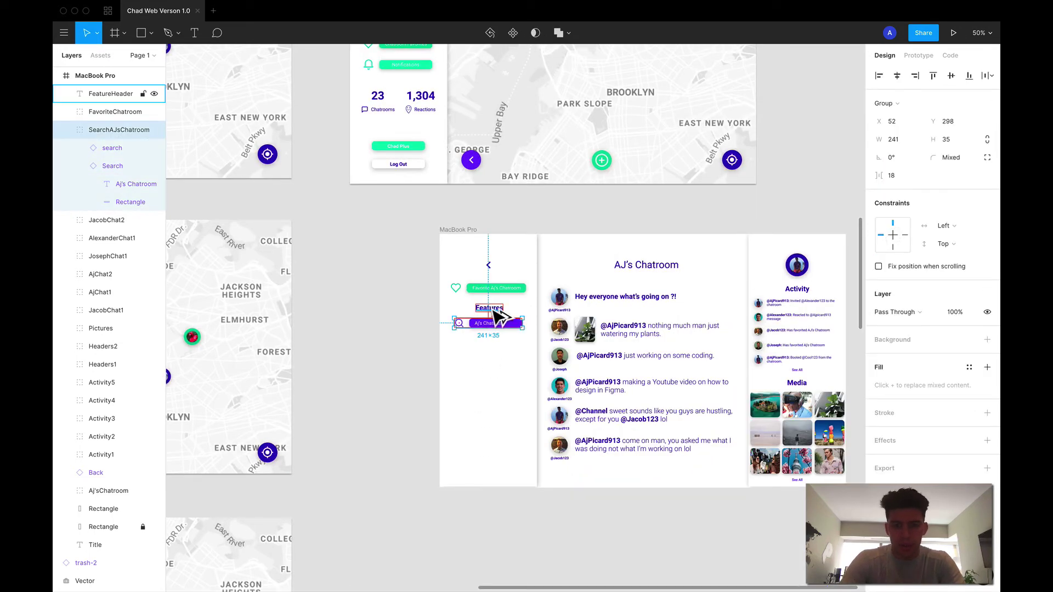
{"action": "left_click_drag", "start_coordinate": [504, 320], "coordinate": [506, 321]}
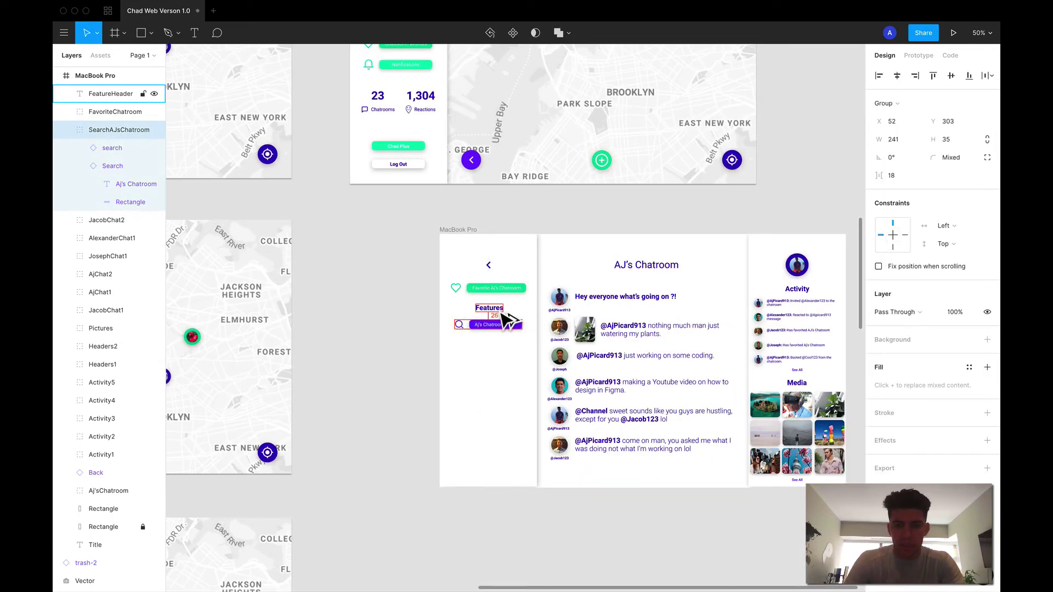
{"action": "left_click", "coordinate": [500, 311]}
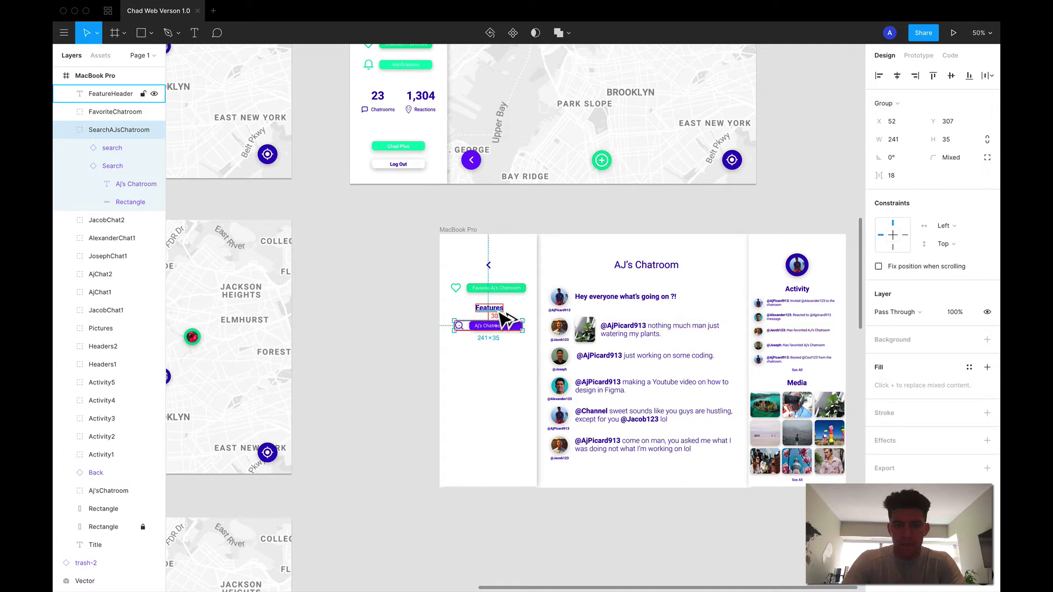
{"action": "left_click_drag", "start_coordinate": [505, 322], "coordinate": [508, 322]}
{"action": "left_click", "coordinate": [502, 310]}
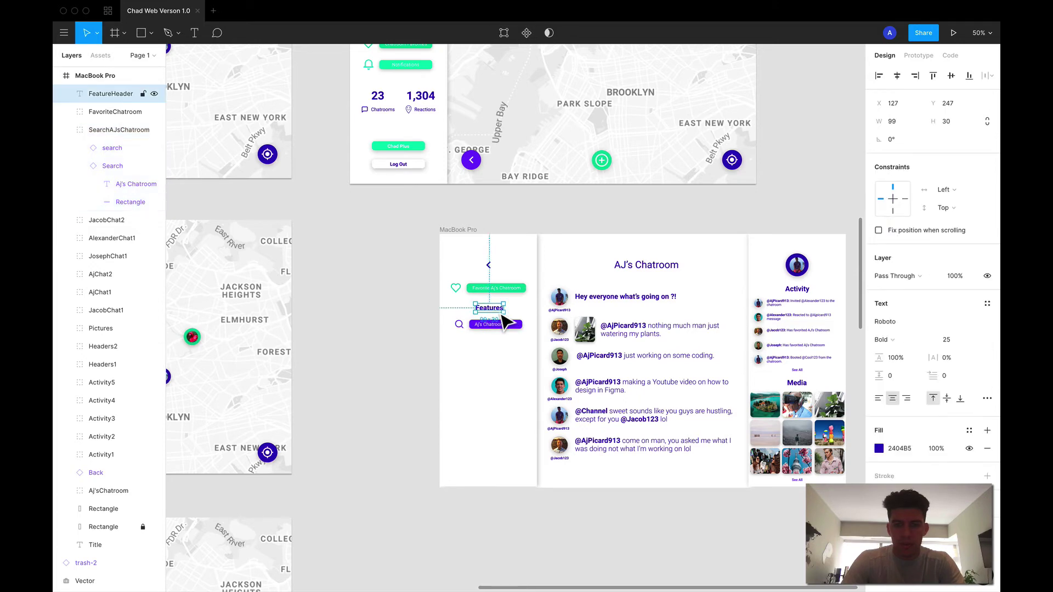
{"action": "left_click", "coordinate": [502, 328]}
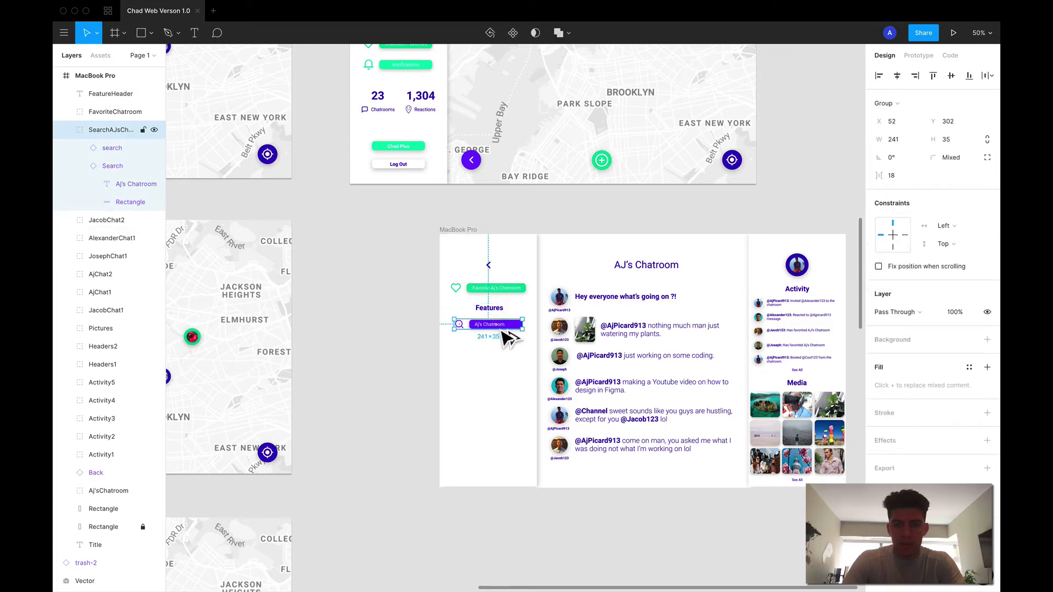
{"action": "left_click_drag", "start_coordinate": [502, 326], "coordinate": [503, 317]}
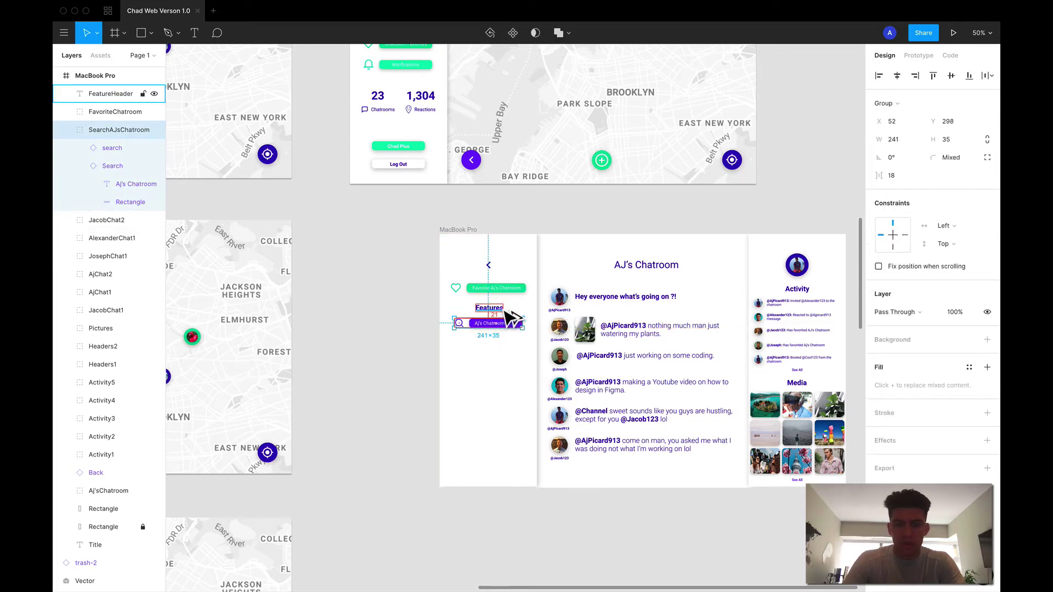
Step: Scroll down to the Search and Location page mockups
{"action": "scroll", "coordinate": [454, 393], "scroll_direction": "left", "scroll_amount": 10}
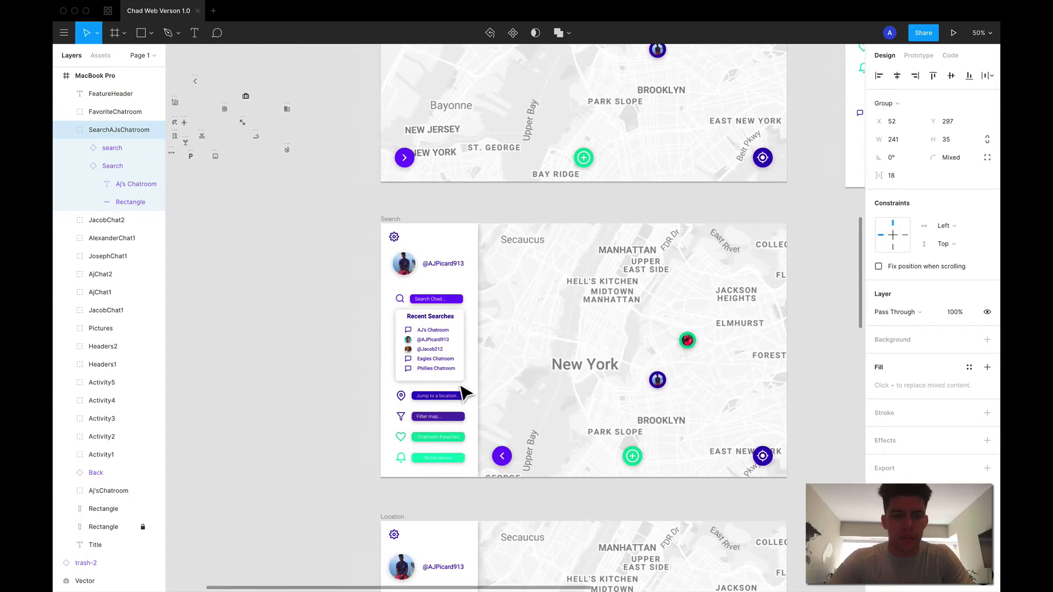
{"action": "scroll", "coordinate": [461, 392], "scroll_direction": "up", "scroll_amount": 8}
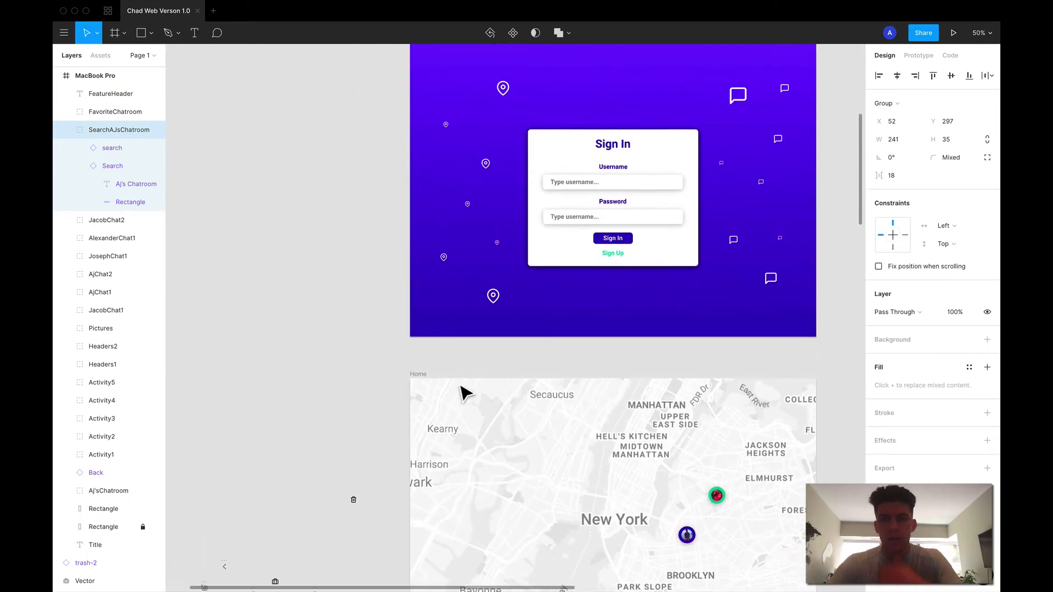
{"action": "scroll", "coordinate": [461, 392], "scroll_direction": "down", "scroll_amount": 8}
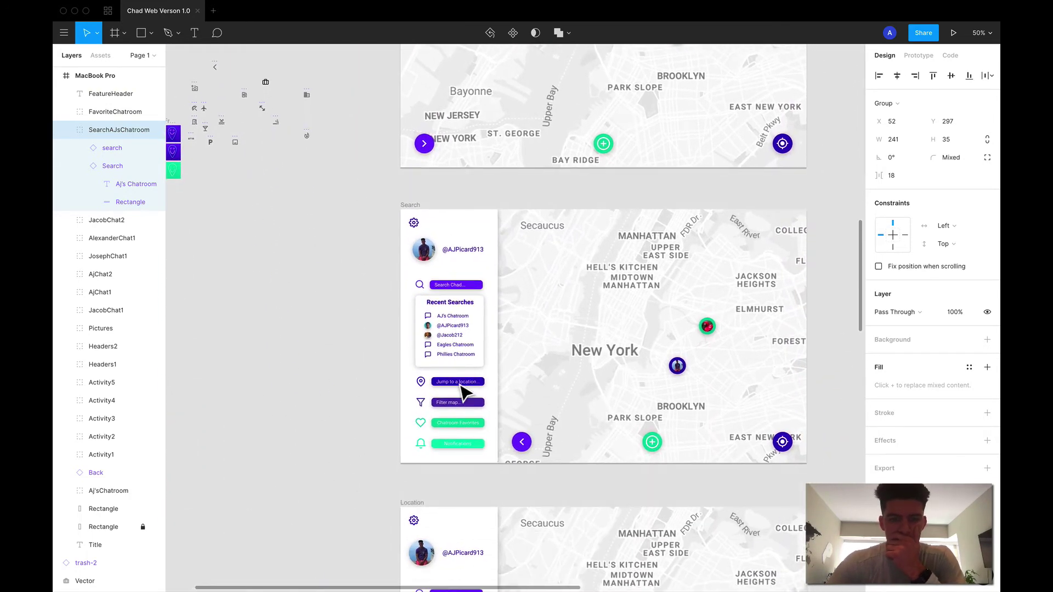
{"action": "scroll", "coordinate": [465, 392], "scroll_direction": "down", "scroll_amount": 2}
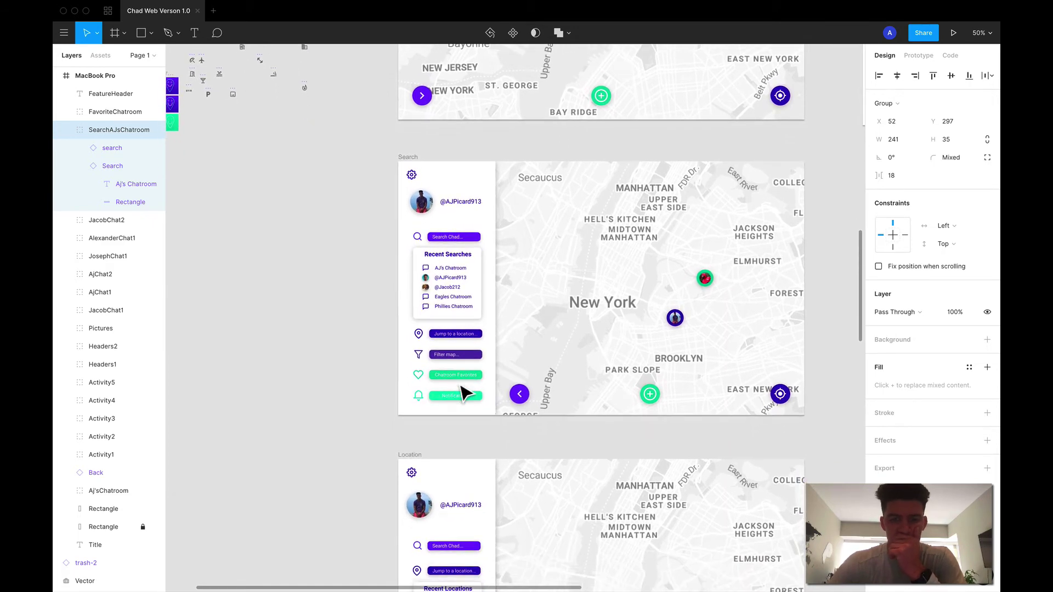
{"action": "scroll", "coordinate": [465, 393], "scroll_direction": "down", "scroll_amount": 4}
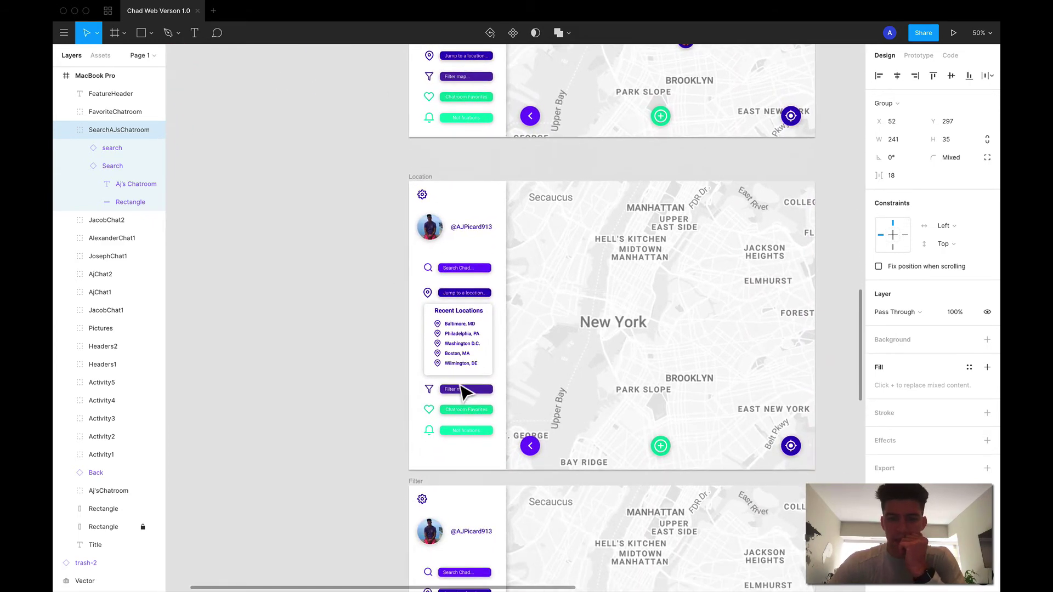
{"action": "scroll", "coordinate": [465, 393], "scroll_direction": "up", "scroll_amount": 5}
{"action": "scroll", "coordinate": [463, 390], "scroll_direction": "up", "scroll_amount": 2}
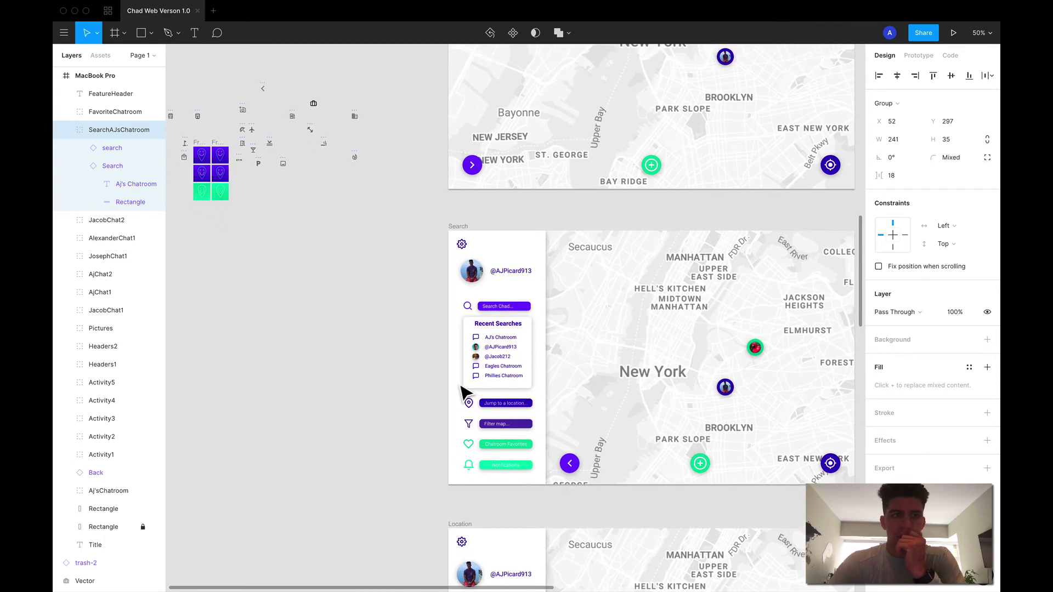
{"action": "key", "text": "ctrl+Left"}
{"action": "key", "text": "ctrl+Left"}
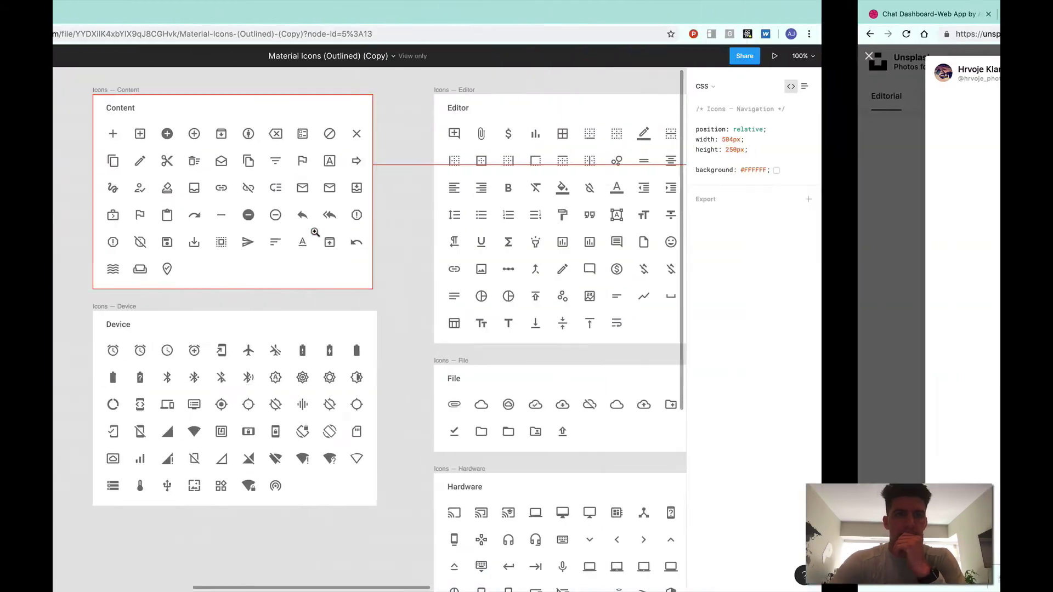
Step: Browse the Material Icons Action and AV frames, checking the heart favorite icon
{"action": "scroll", "coordinate": [435, 311], "scroll_direction": "down", "scroll_amount": 1}
{"action": "scroll", "coordinate": [435, 310], "scroll_direction": "left", "scroll_amount": 1}
{"action": "scroll", "coordinate": [436, 315], "scroll_direction": "left", "scroll_amount": 5}
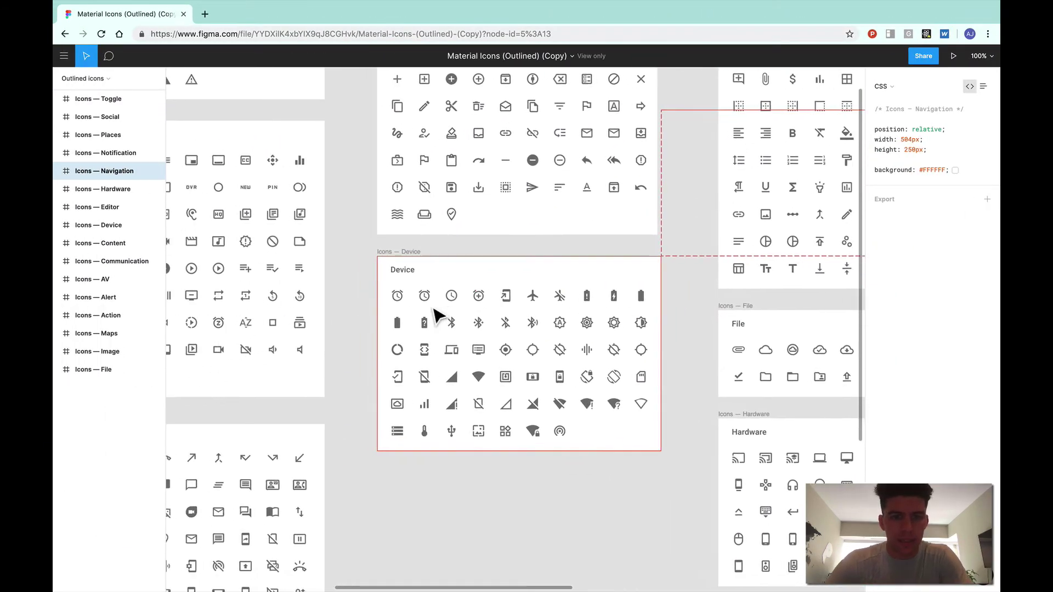
{"action": "scroll", "coordinate": [436, 315], "scroll_direction": "up", "scroll_amount": 10}
{"action": "scroll", "coordinate": [434, 310], "scroll_direction": "left", "scroll_amount": 2}
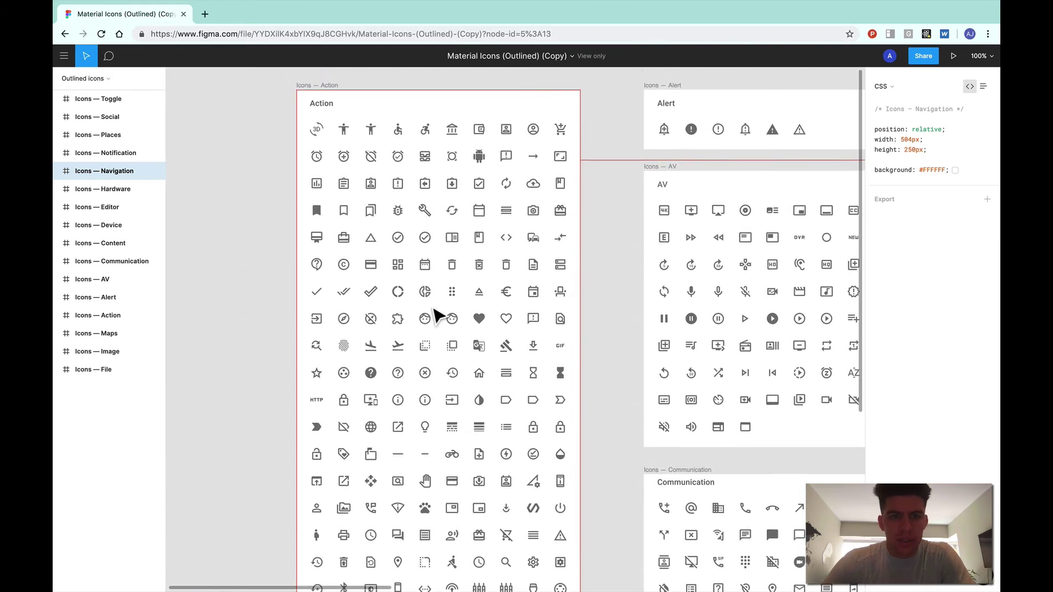
{"action": "scroll", "coordinate": [434, 310], "scroll_direction": "down", "scroll_amount": 1}
{"action": "scroll", "coordinate": [464, 305], "scroll_direction": "down", "scroll_amount": 2}
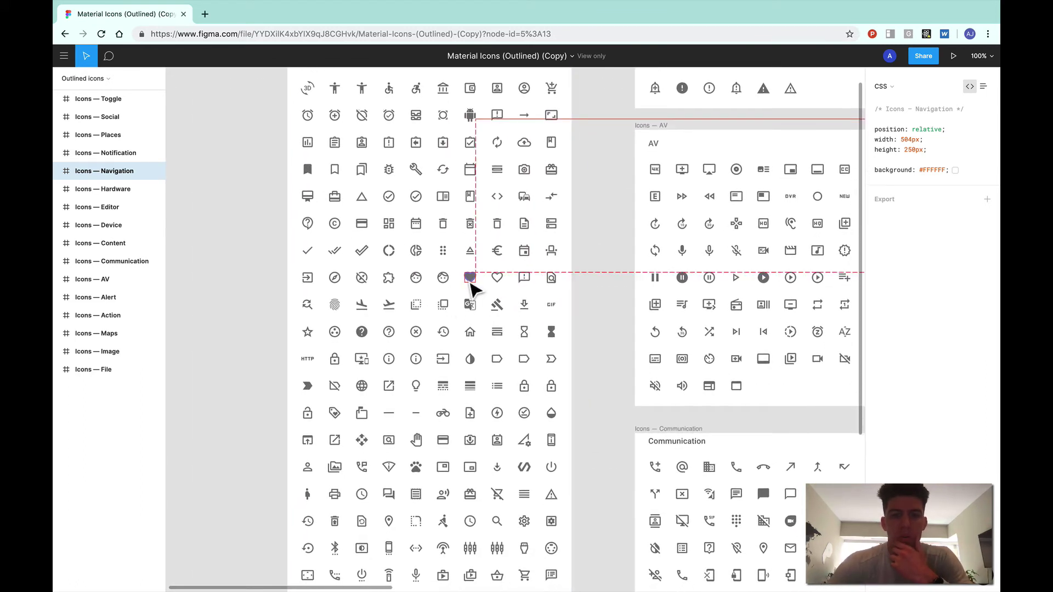
{"action": "left_click", "coordinate": [471, 278]}
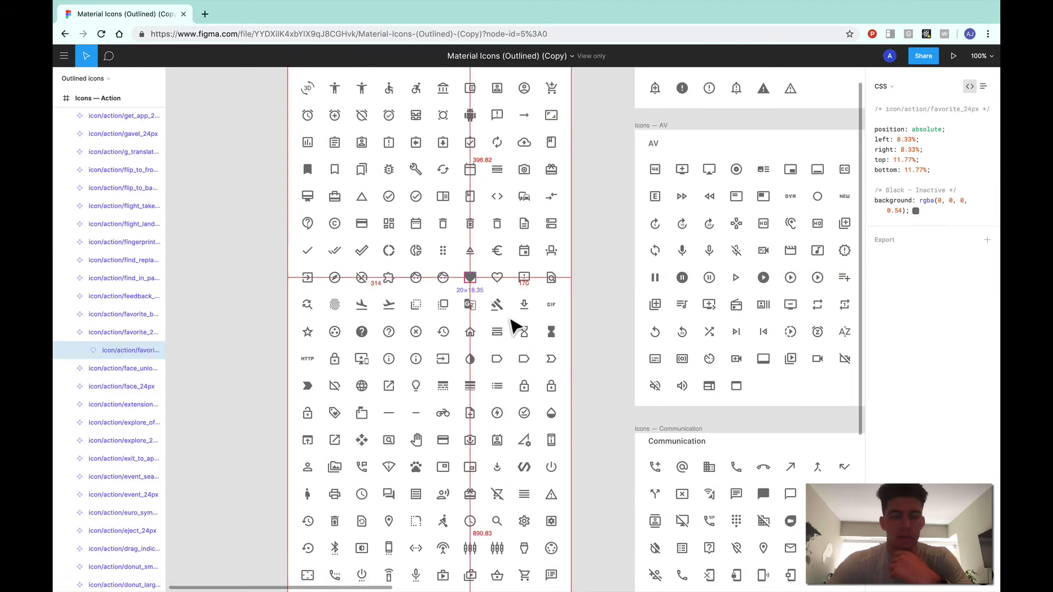
{"action": "scroll", "coordinate": [486, 320], "scroll_direction": "down", "scroll_amount": 3}
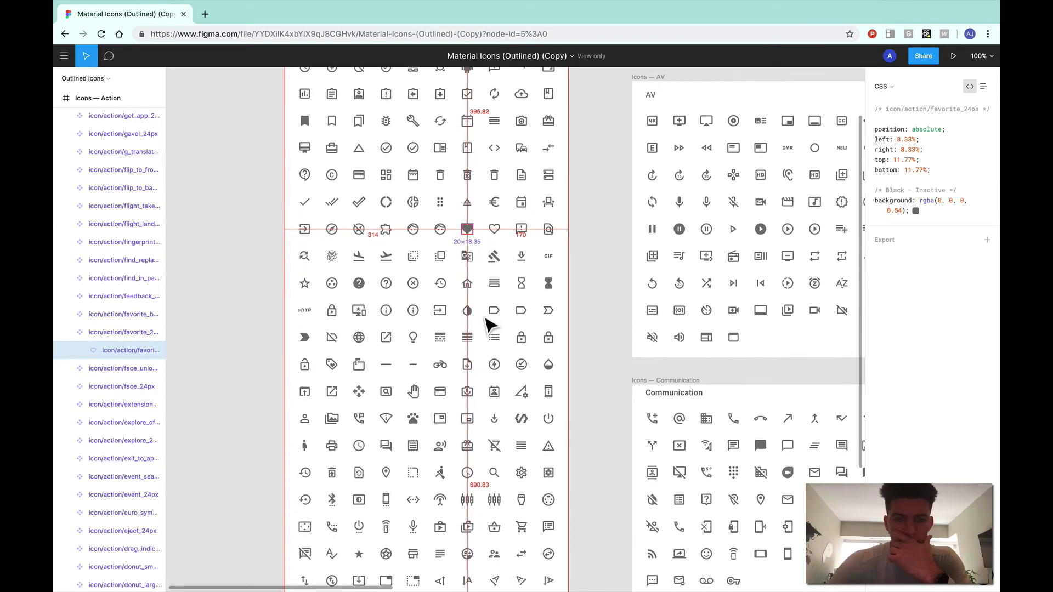
{"action": "scroll", "coordinate": [490, 325], "scroll_direction": "down", "scroll_amount": 5}
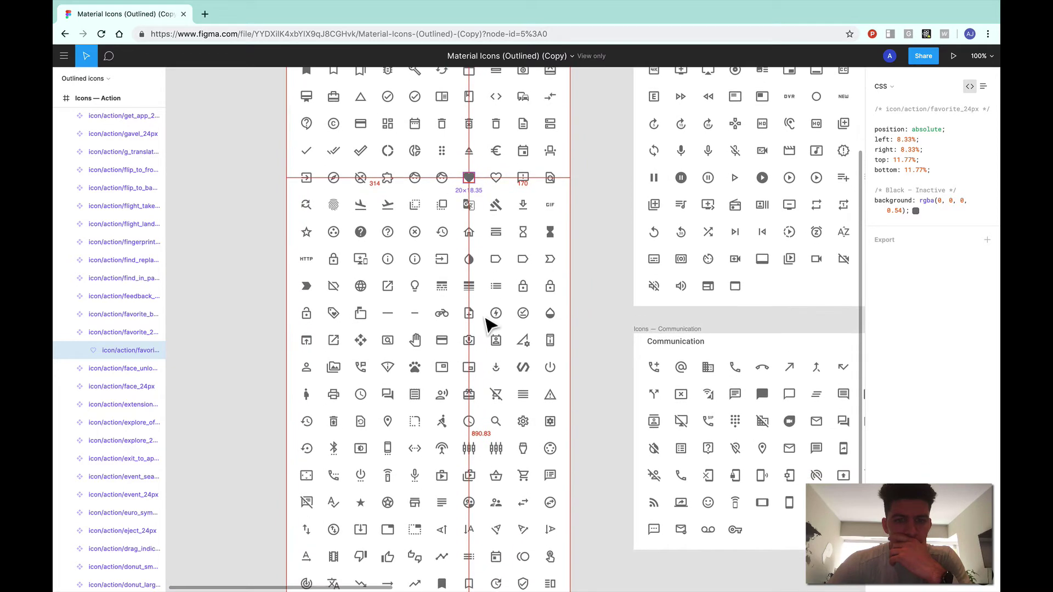
{"action": "scroll", "coordinate": [489, 325], "scroll_direction": "down", "scroll_amount": 2}
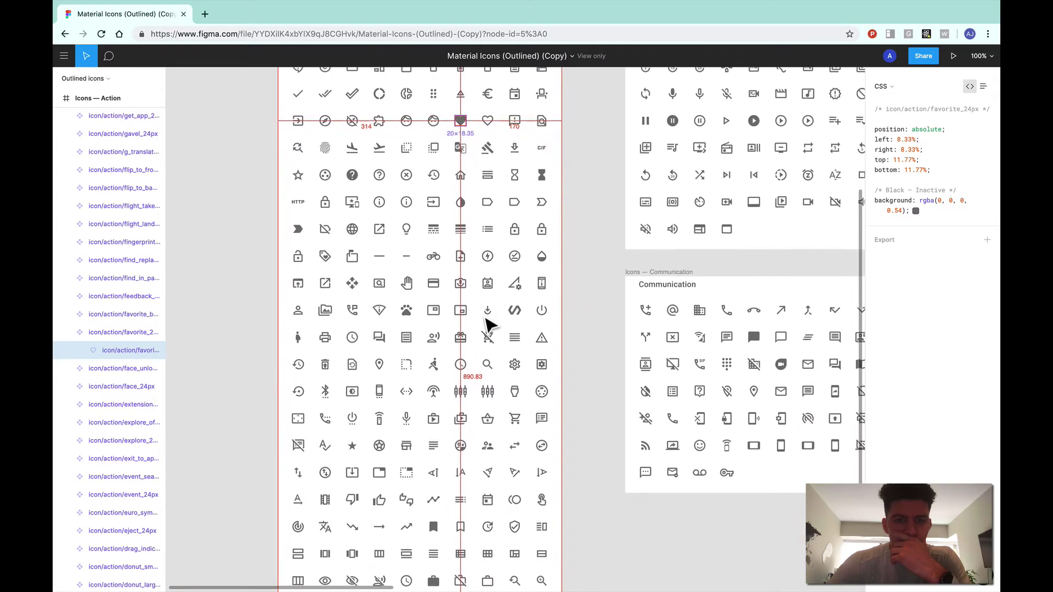
{"action": "scroll", "coordinate": [489, 325], "scroll_direction": "up", "scroll_amount": 10}
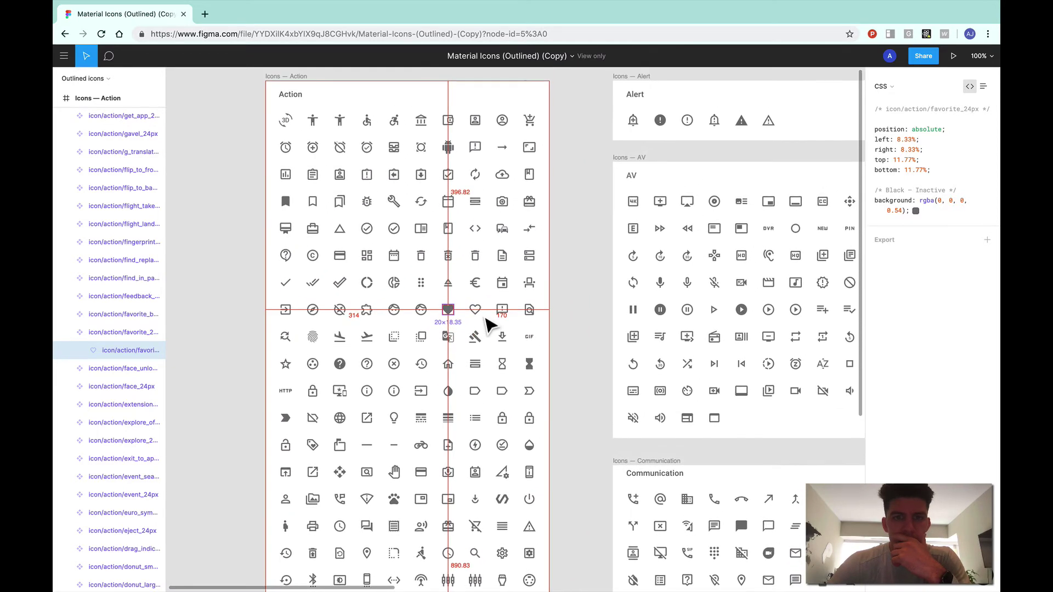
{"action": "scroll", "coordinate": [490, 325], "scroll_direction": "down", "scroll_amount": 9}
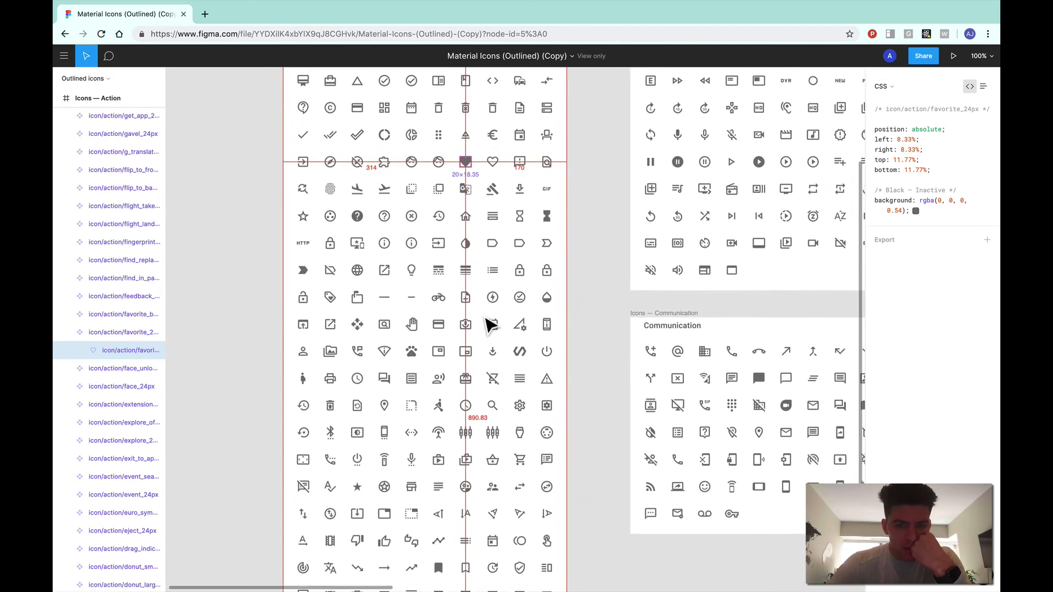
{"action": "scroll", "coordinate": [490, 325], "scroll_direction": "down", "scroll_amount": 3}
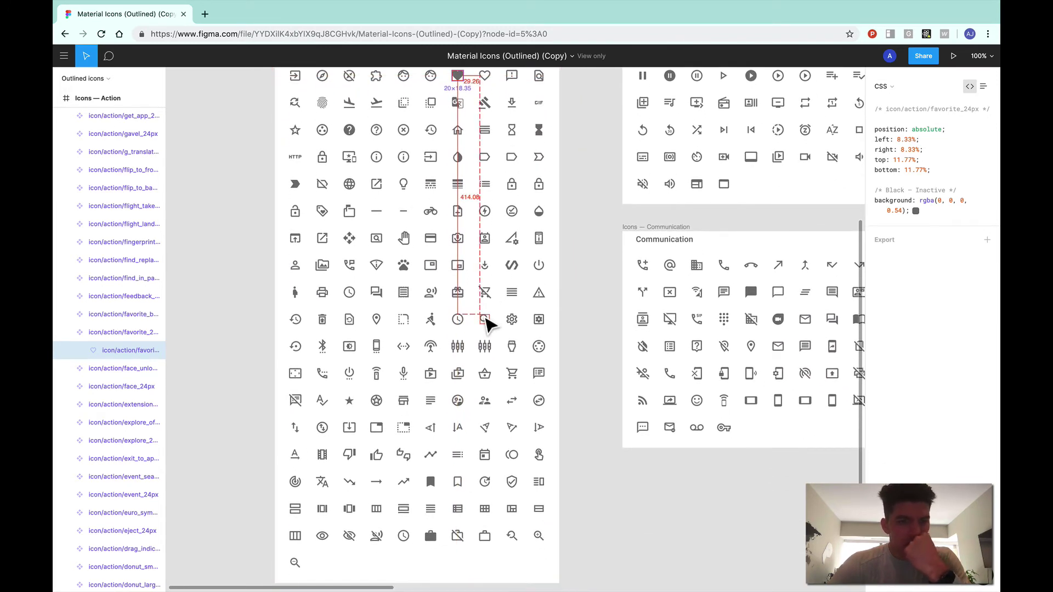
{"action": "scroll", "coordinate": [487, 319], "scroll_direction": "up", "scroll_amount": 2}
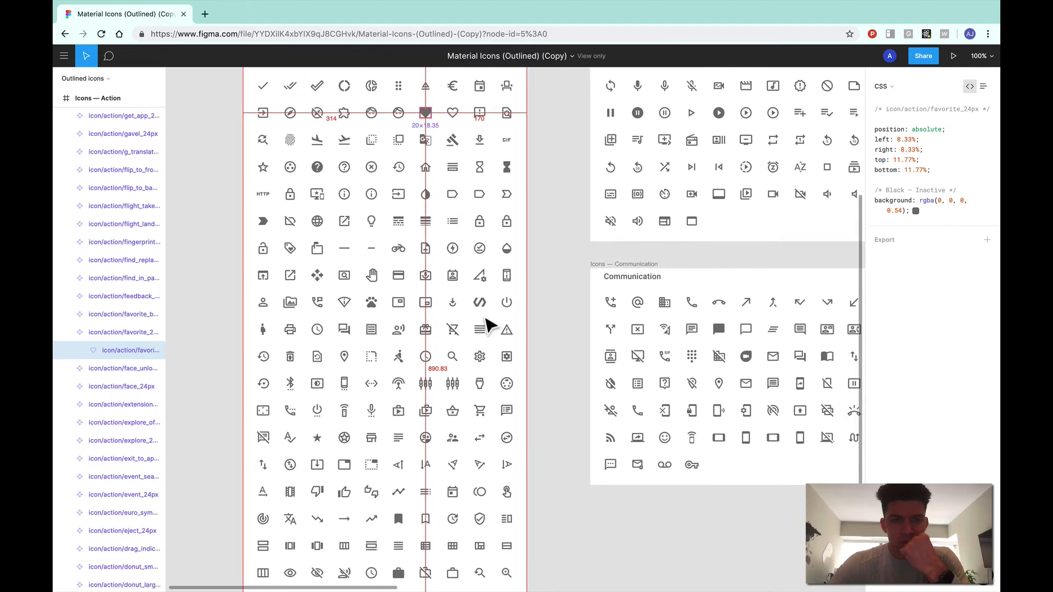
{"action": "scroll", "coordinate": [490, 325], "scroll_direction": "right", "scroll_amount": 10}
{"action": "scroll", "coordinate": [490, 324], "scroll_direction": "up", "scroll_amount": 7}
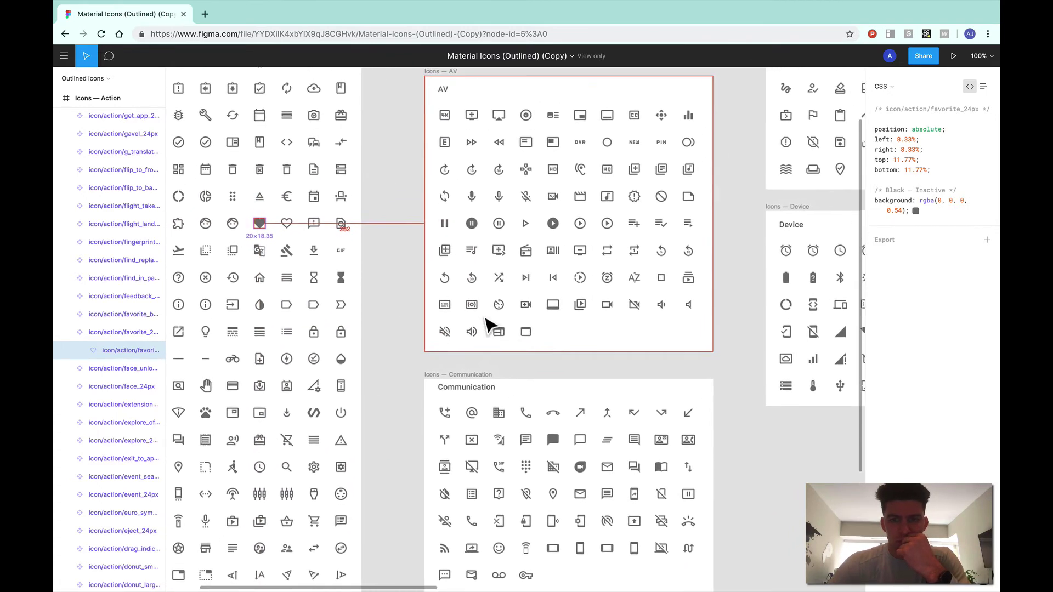
{"action": "scroll", "coordinate": [489, 325], "scroll_direction": "up", "scroll_amount": 1}
{"action": "scroll", "coordinate": [488, 325], "scroll_direction": "right", "scroll_amount": 1}
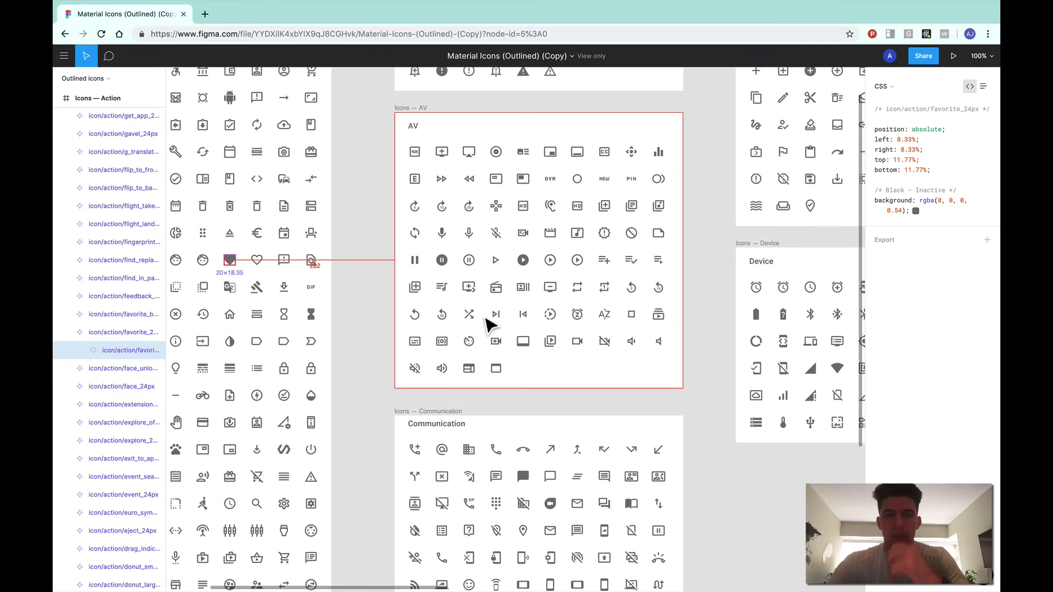
Step: Select the play_circle_filled_24px icon in the AV frame
{"action": "left_click", "coordinate": [523, 261]}
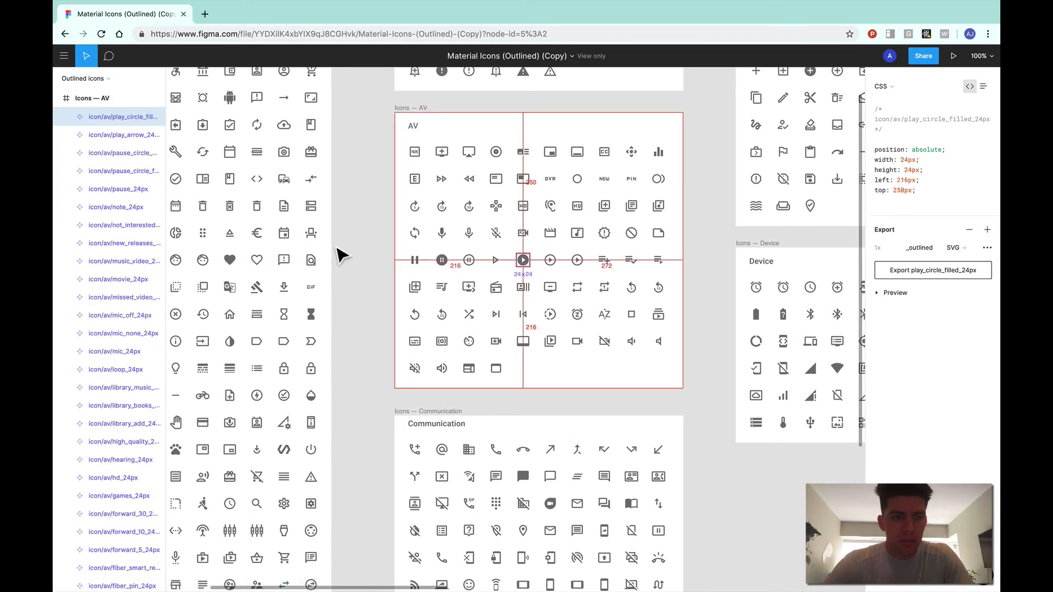
{"action": "left_click", "coordinate": [231, 262]}
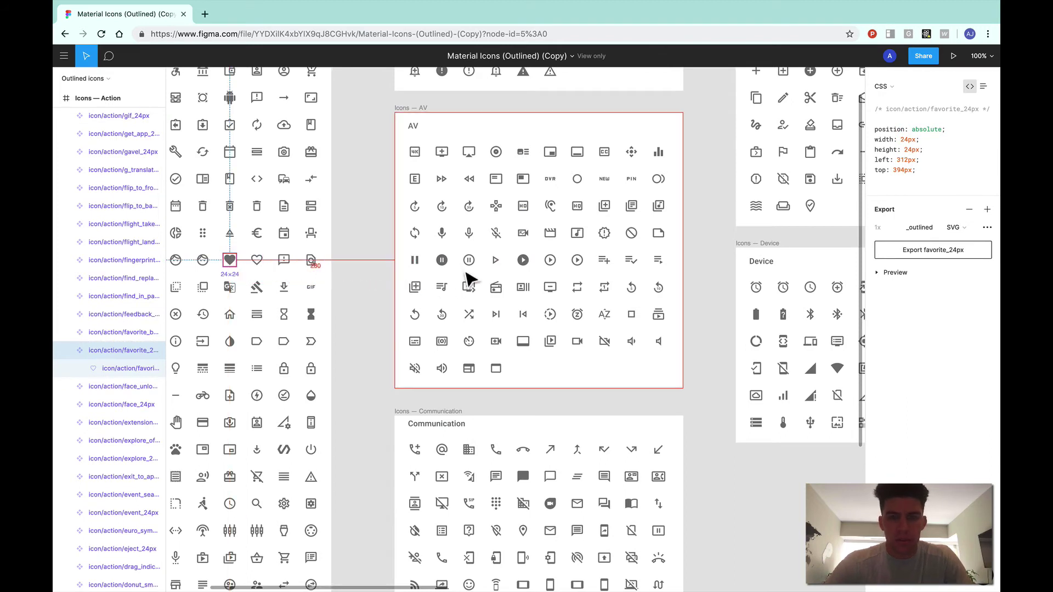
{"action": "right_click", "coordinate": [525, 261]}
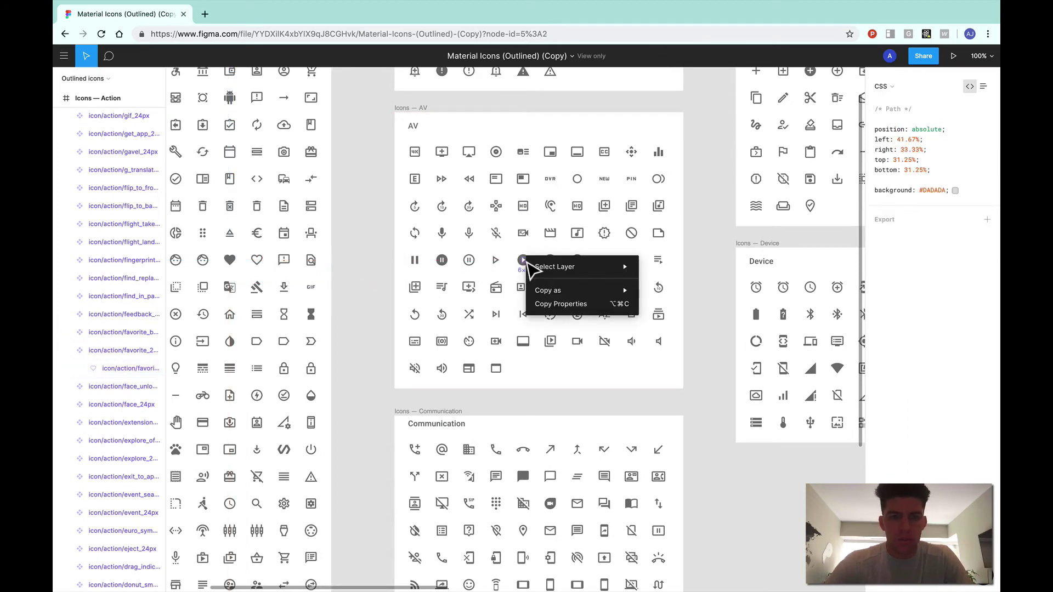
{"action": "left_click", "coordinate": [231, 258]}
{"action": "left_click", "coordinate": [120, 351]}
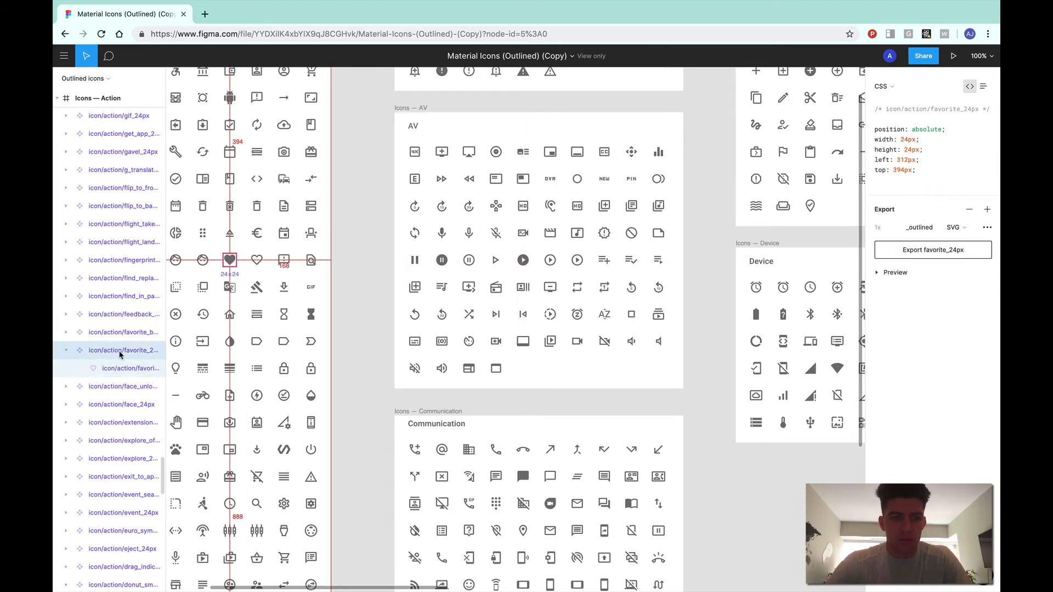
{"action": "left_click", "coordinate": [532, 270]}
{"action": "left_click", "coordinate": [112, 172]}
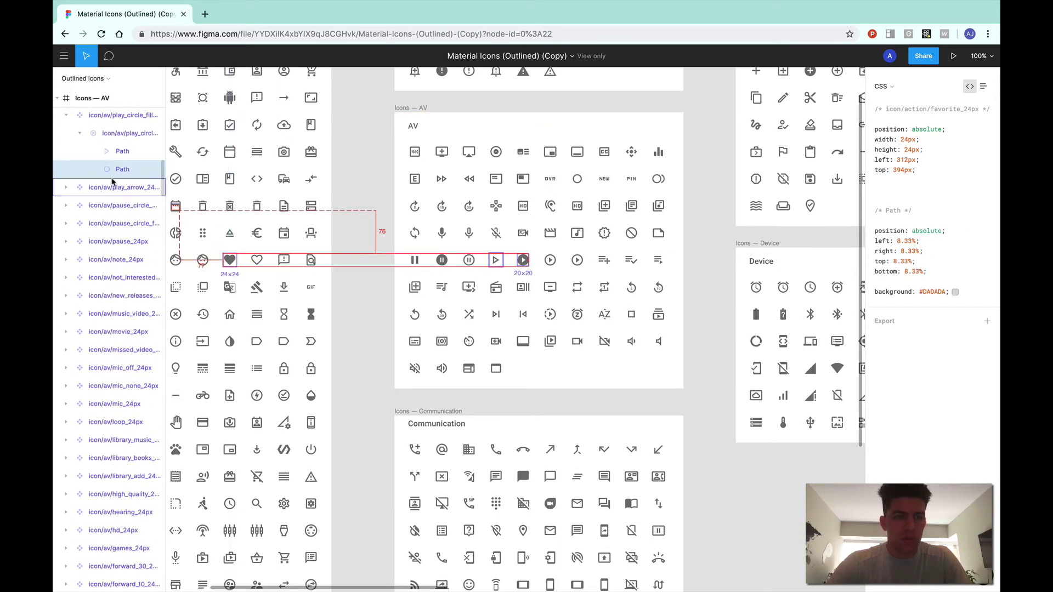
{"action": "left_click", "coordinate": [119, 119], "text": "shift"}
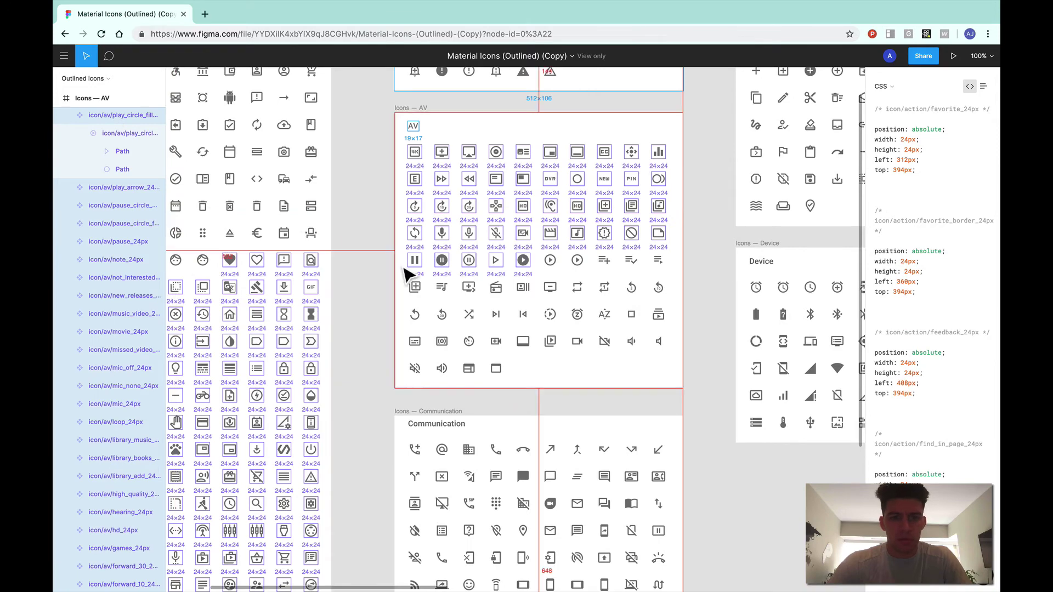
{"action": "left_click", "coordinate": [402, 268]}
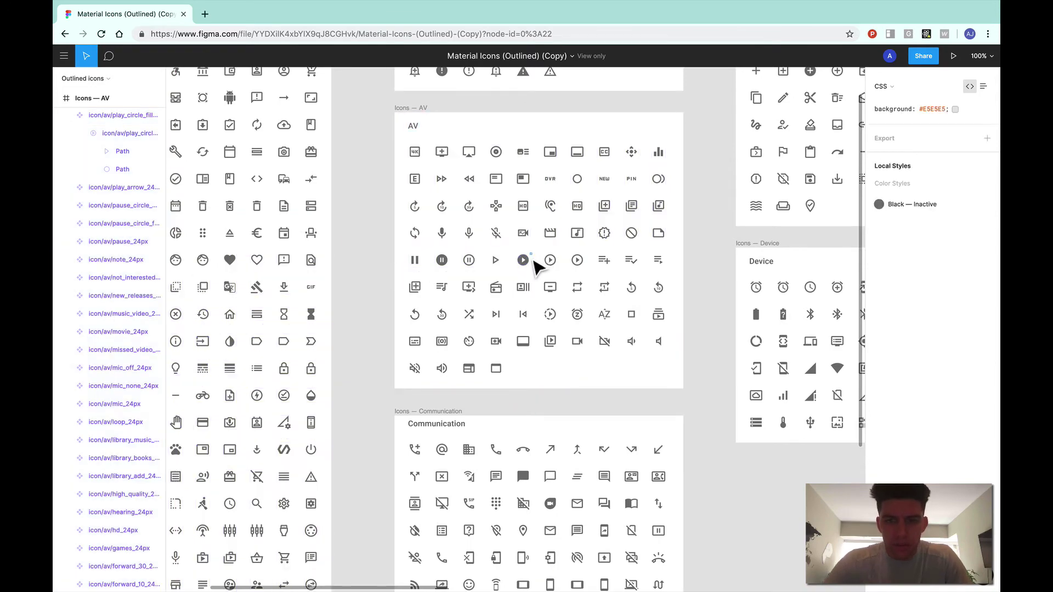
{"action": "left_click", "coordinate": [532, 264]}
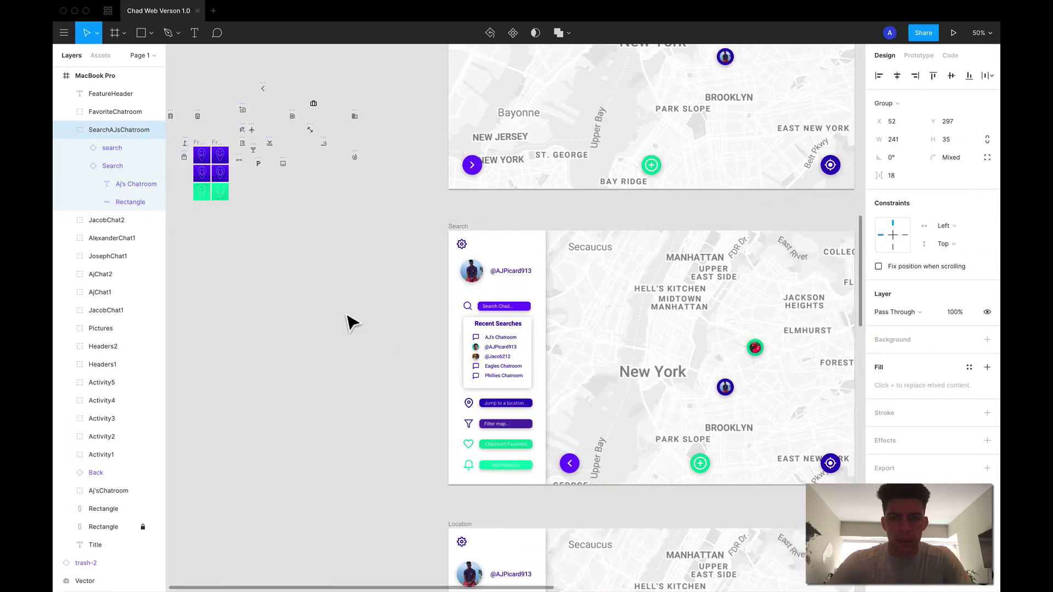
{"action": "scroll", "coordinate": [351, 323], "scroll_direction": "right", "scroll_amount": 2}
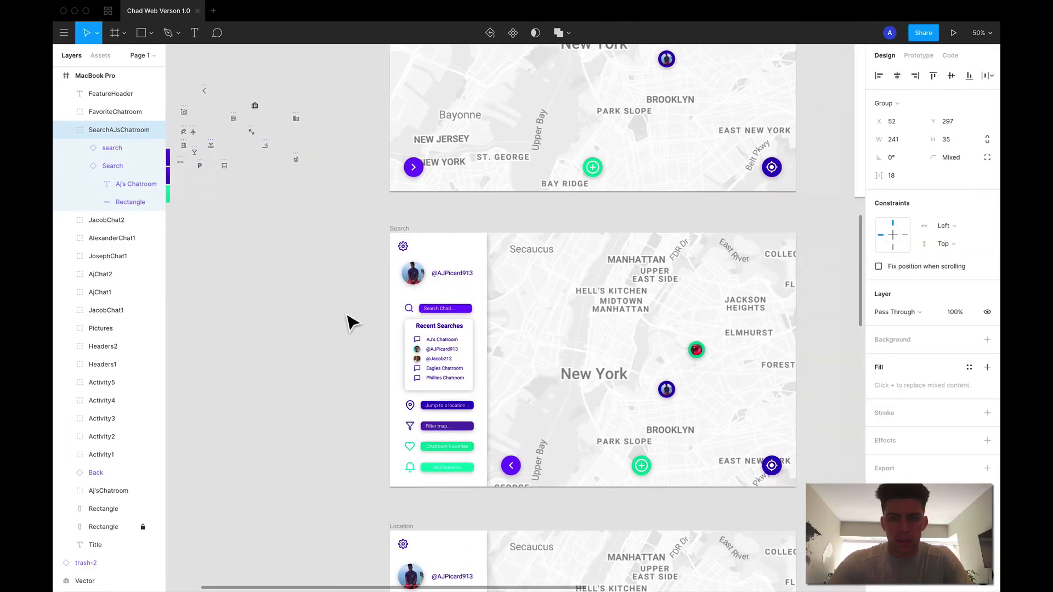
Step: Paste the play_circle_filled icon into the chatroom design and check its edge spacing
{"action": "scroll", "coordinate": [351, 324], "scroll_direction": "right", "scroll_amount": 5}
{"action": "left_click", "coordinate": [404, 400]}
{"action": "scroll", "coordinate": [409, 400], "scroll_direction": "left", "scroll_amount": 2}
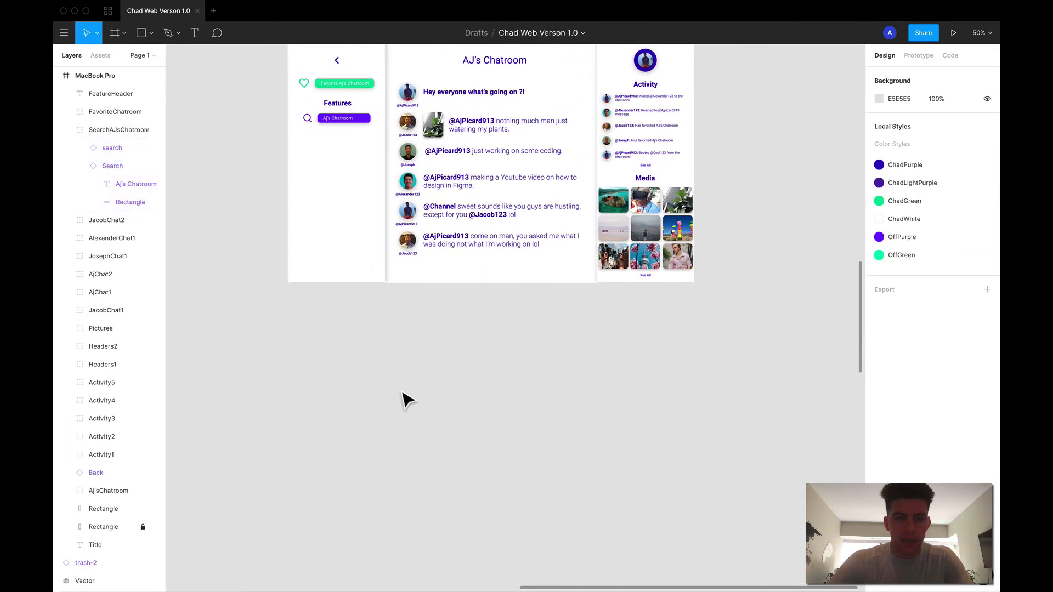
{"action": "key", "text": "ctrl+v"}
{"action": "scroll", "coordinate": [508, 370], "scroll_direction": "up", "scroll_amount": 2}
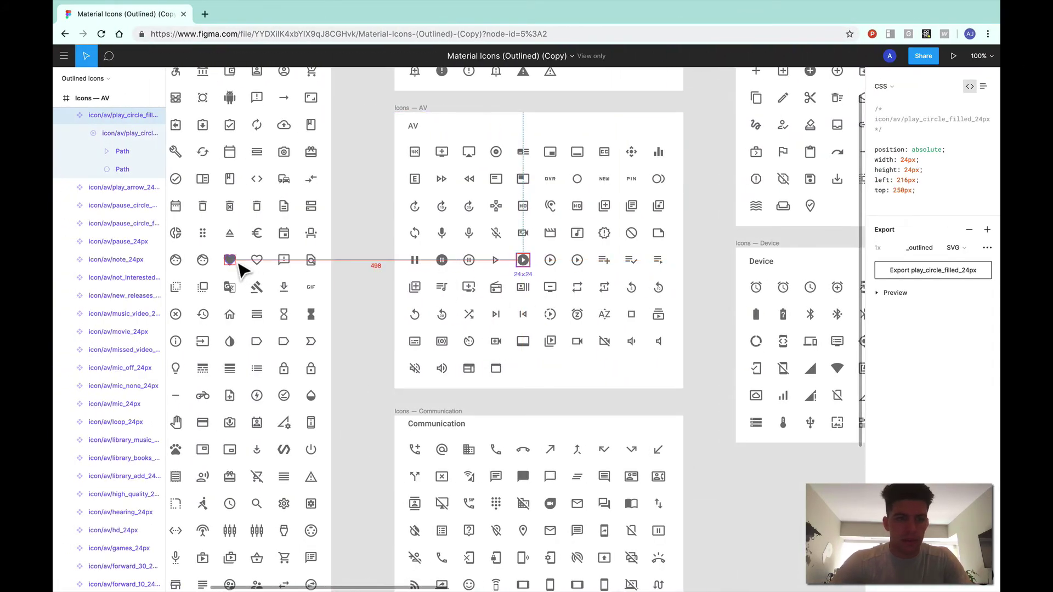
{"action": "key", "text": "alt"}
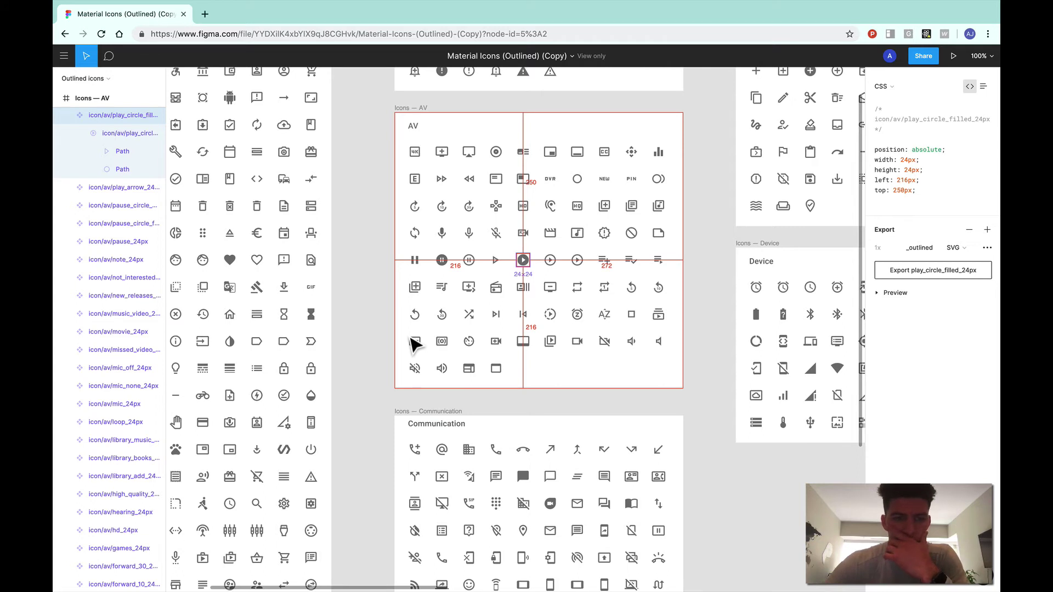
{"action": "left_click", "coordinate": [554, 406]}
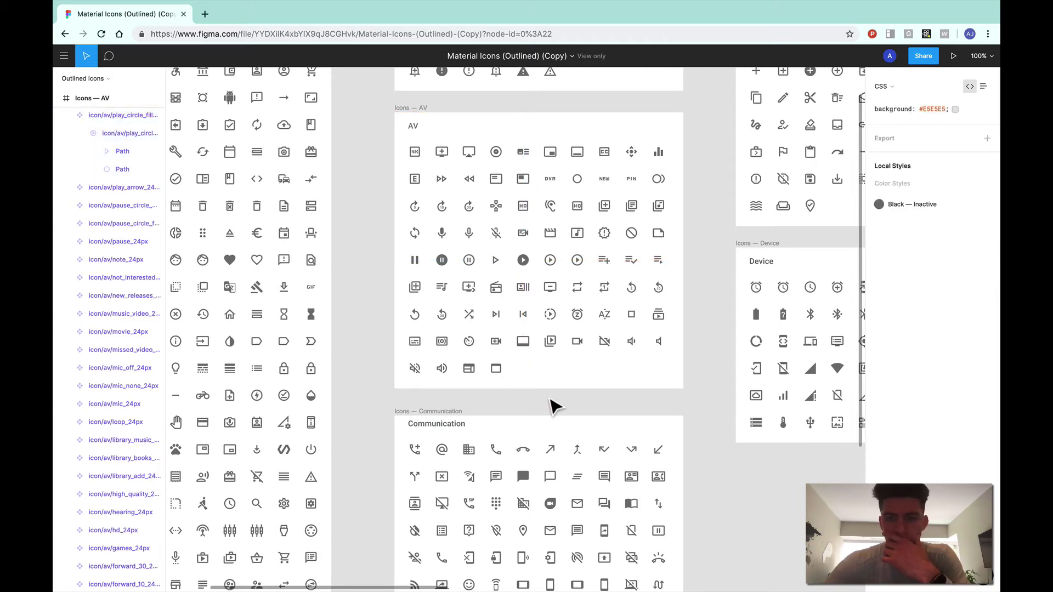
{"action": "scroll", "coordinate": [603, 383], "scroll_direction": "right", "scroll_amount": 3}
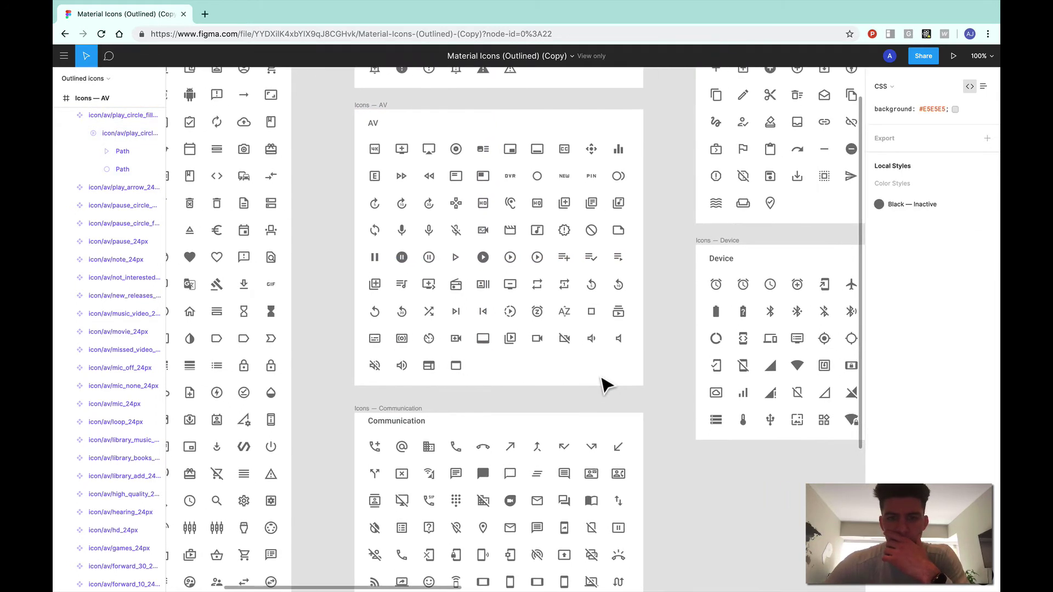
Step: Replace the pasted play-circle icon with the copied volume_up_24px icon
{"action": "left_click", "coordinate": [598, 346]}
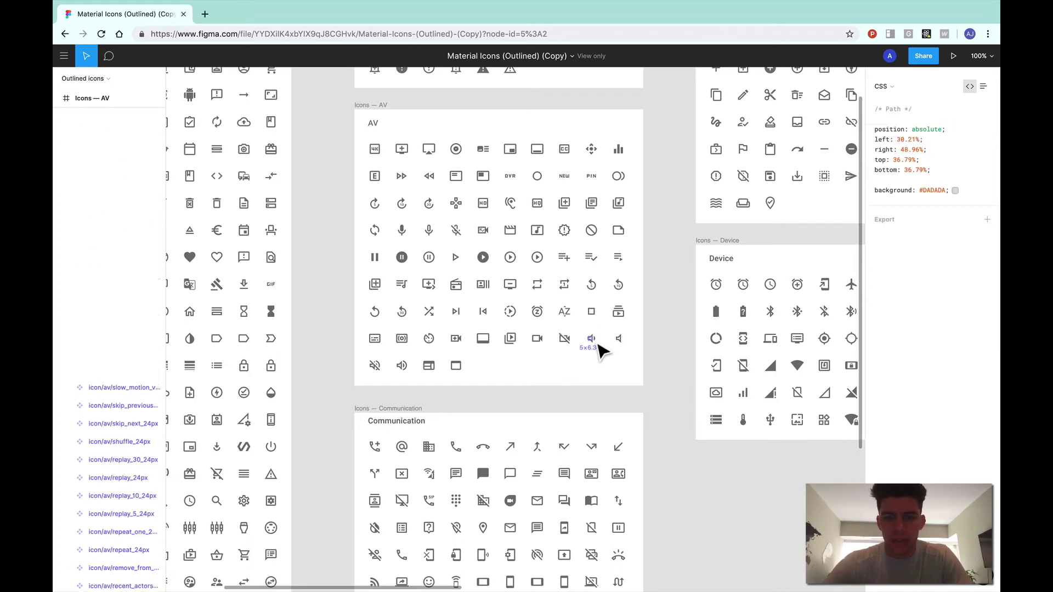
{"action": "left_click", "coordinate": [412, 394]}
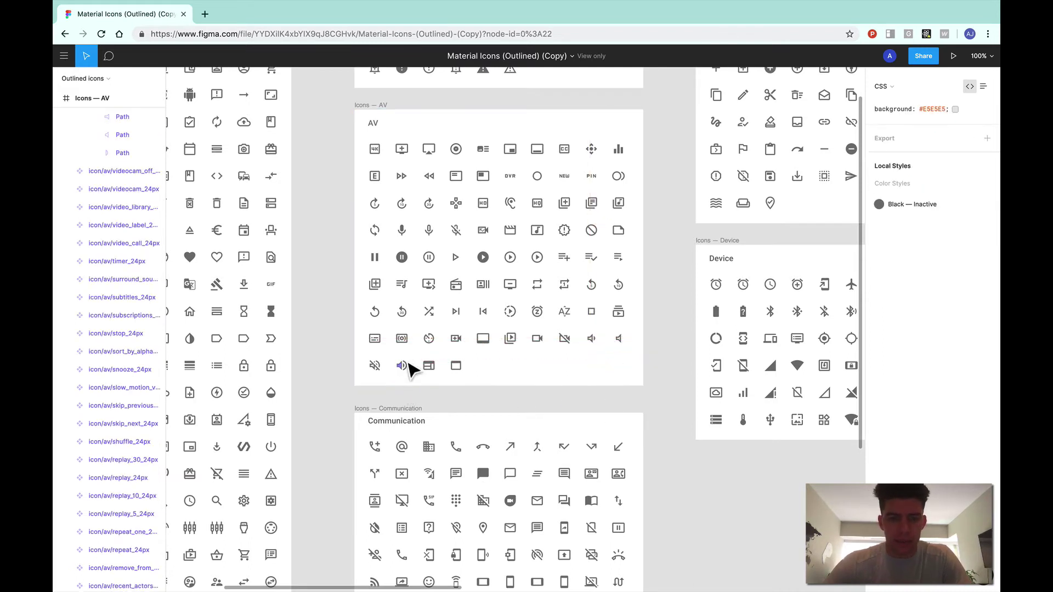
{"action": "left_click", "coordinate": [406, 366]}
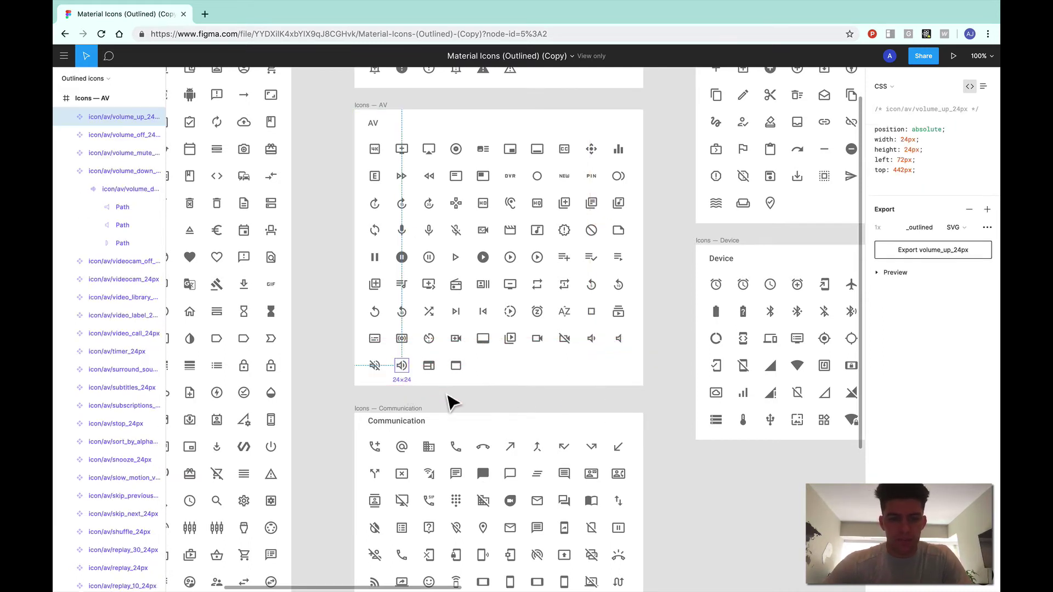
{"action": "key", "text": "ctrl+Right"}
{"action": "key", "text": "ctrl+Right"}
{"action": "key", "text": "ctrl+v"}
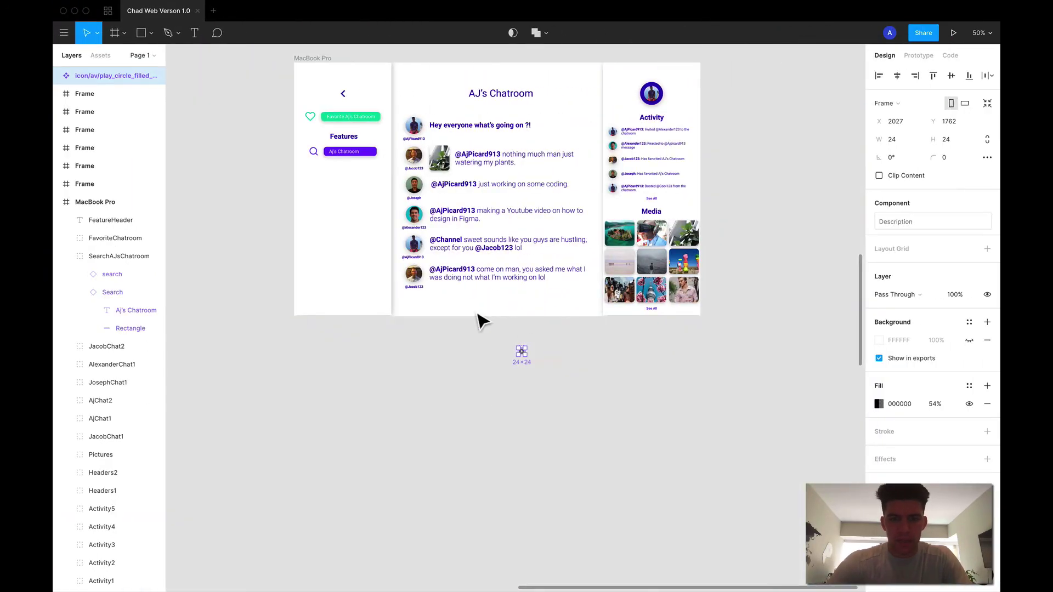
{"action": "left_click_drag", "start_coordinate": [449, 449], "coordinate": [449, 451]}
{"action": "key", "text": "ctrl+v"}
{"action": "key", "text": "Delete"}
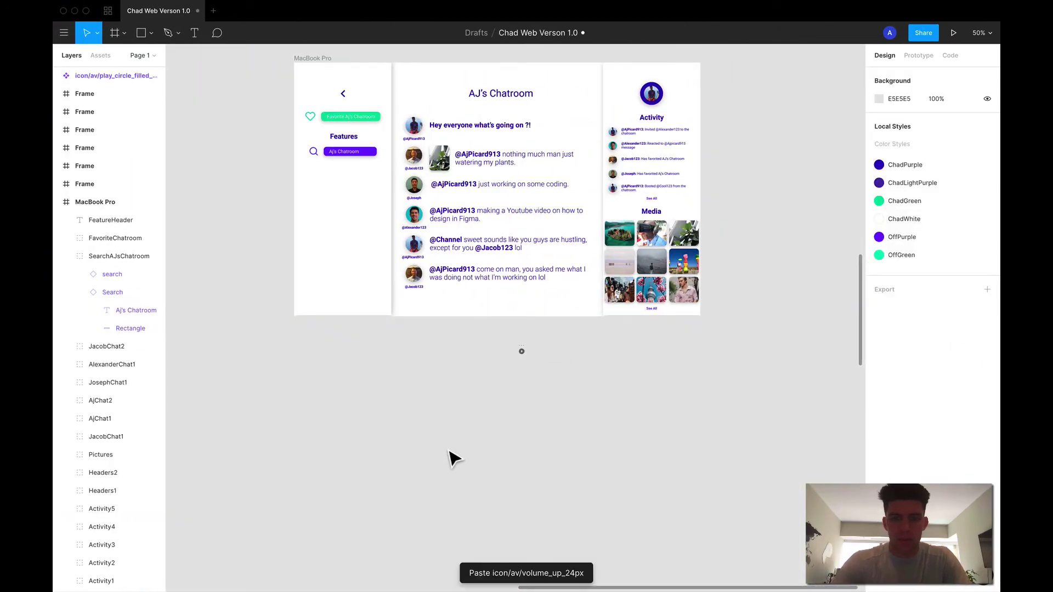
{"action": "left_click_drag", "start_coordinate": [579, 349], "coordinate": [425, 425]}
{"action": "key", "text": "Delete"}
{"action": "key", "text": "super+v"}
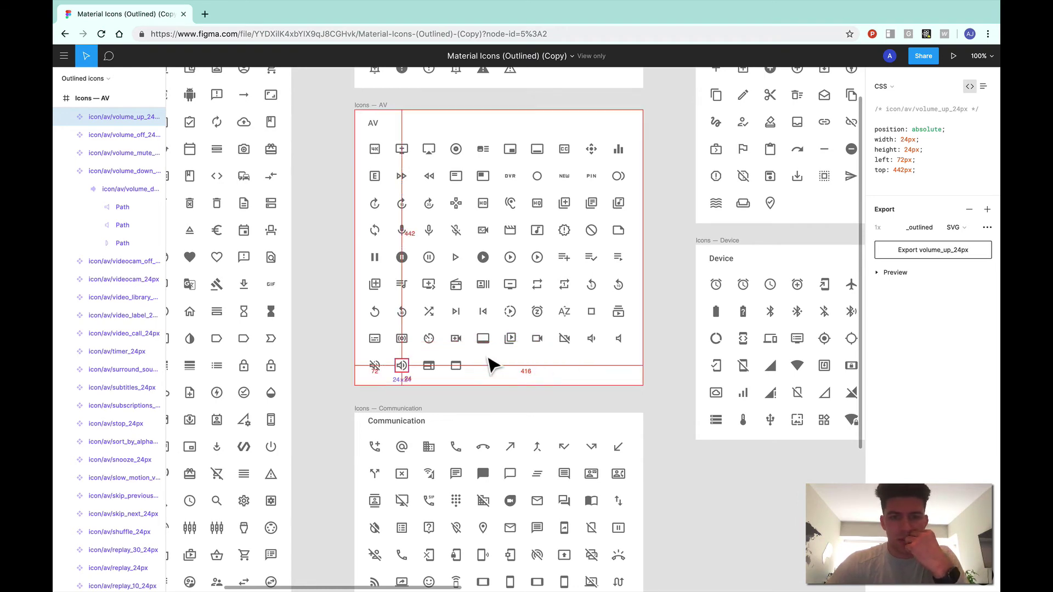
Step: Pan across the Material Icons frames, then return to the Chad Web design's Search frame
{"action": "scroll", "coordinate": [490, 365], "scroll_direction": "up", "scroll_amount": 3}
{"action": "scroll", "coordinate": [512, 342], "scroll_direction": "right", "scroll_amount": 8}
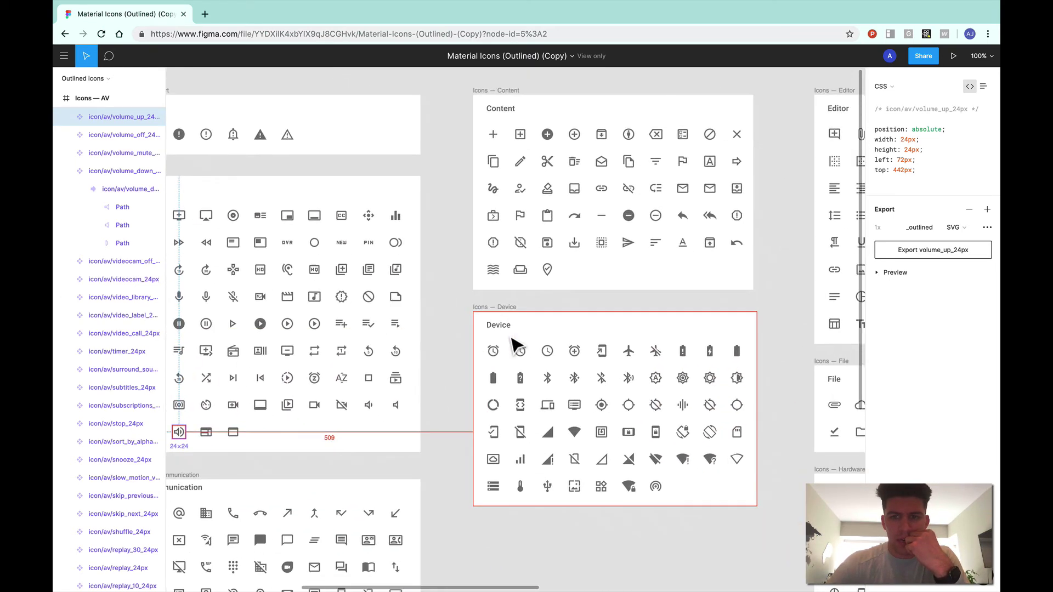
{"action": "scroll", "coordinate": [513, 346], "scroll_direction": "down", "scroll_amount": 5}
{"action": "scroll", "coordinate": [513, 346], "scroll_direction": "left", "scroll_amount": 3}
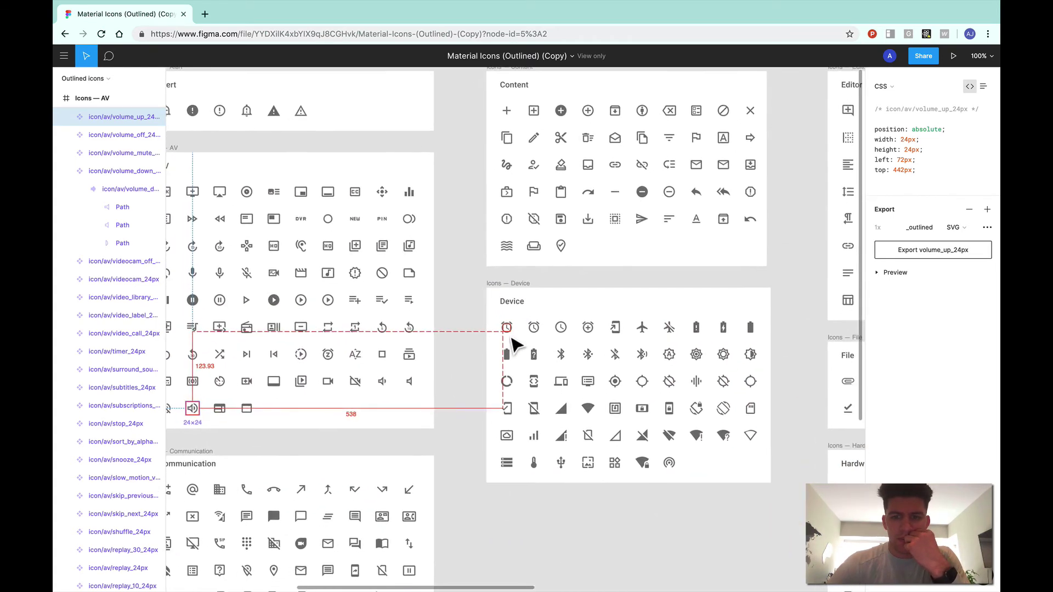
{"action": "scroll", "coordinate": [516, 346], "scroll_direction": "down", "scroll_amount": 2}
{"action": "scroll", "coordinate": [516, 346], "scroll_direction": "left", "scroll_amount": 1}
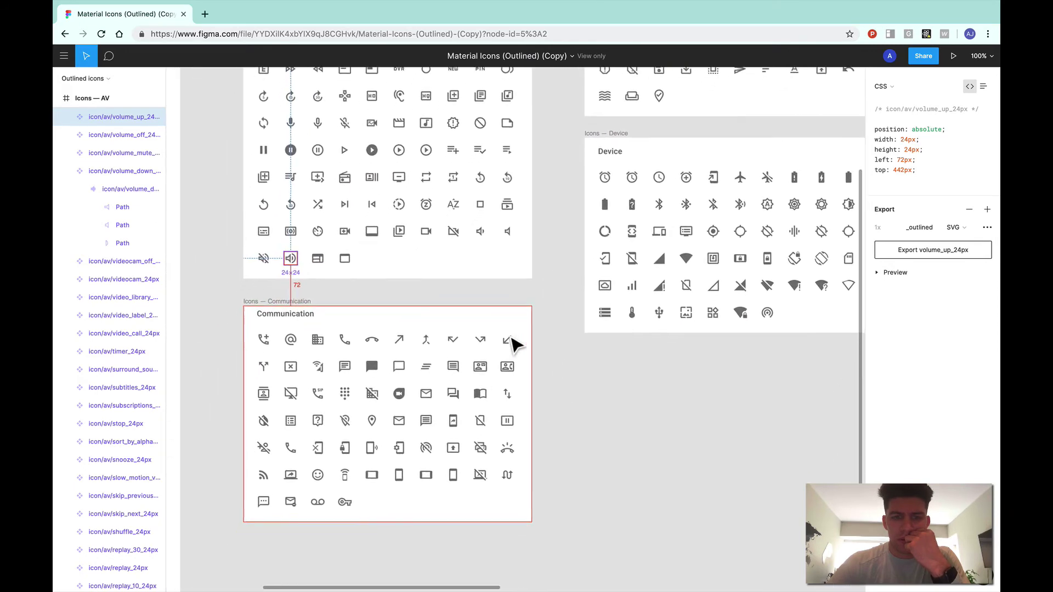
{"action": "scroll", "coordinate": [515, 346], "scroll_direction": "down", "scroll_amount": 1}
{"action": "scroll", "coordinate": [516, 345], "scroll_direction": "left", "scroll_amount": 1}
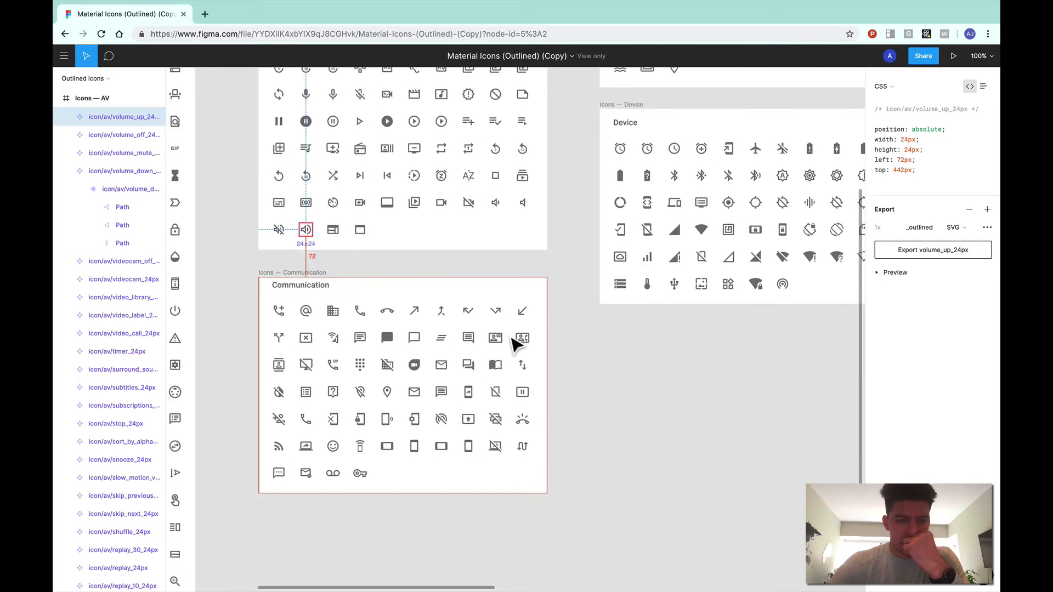
{"action": "key", "text": "ctrl+Right"}
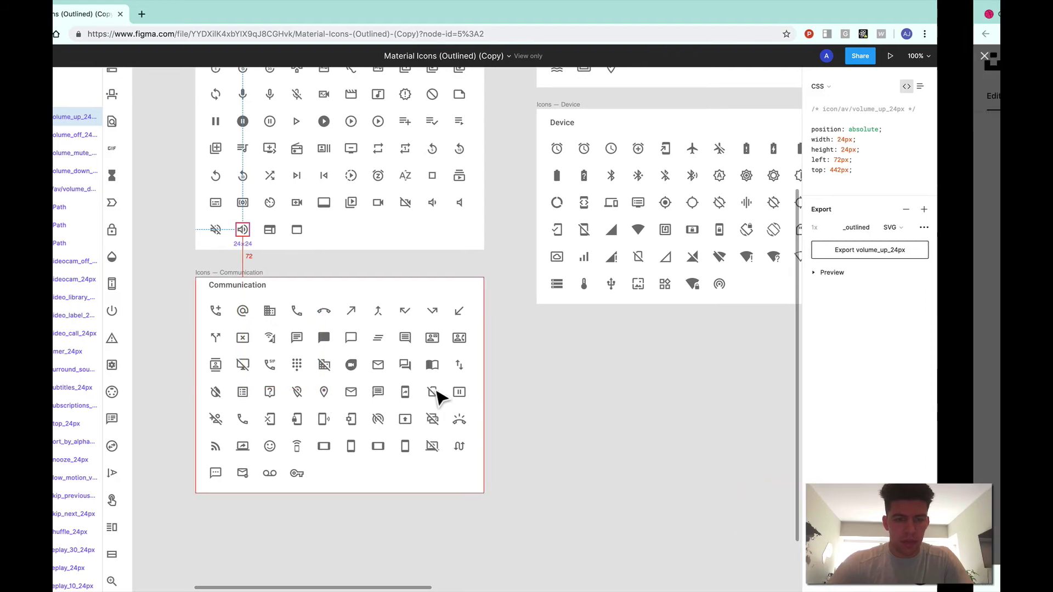
{"action": "key", "text": "ctrl+Right"}
{"action": "scroll", "coordinate": [436, 390], "scroll_direction": "left", "scroll_amount": 10}
{"action": "scroll", "coordinate": [436, 391], "scroll_direction": "up", "scroll_amount": 4}
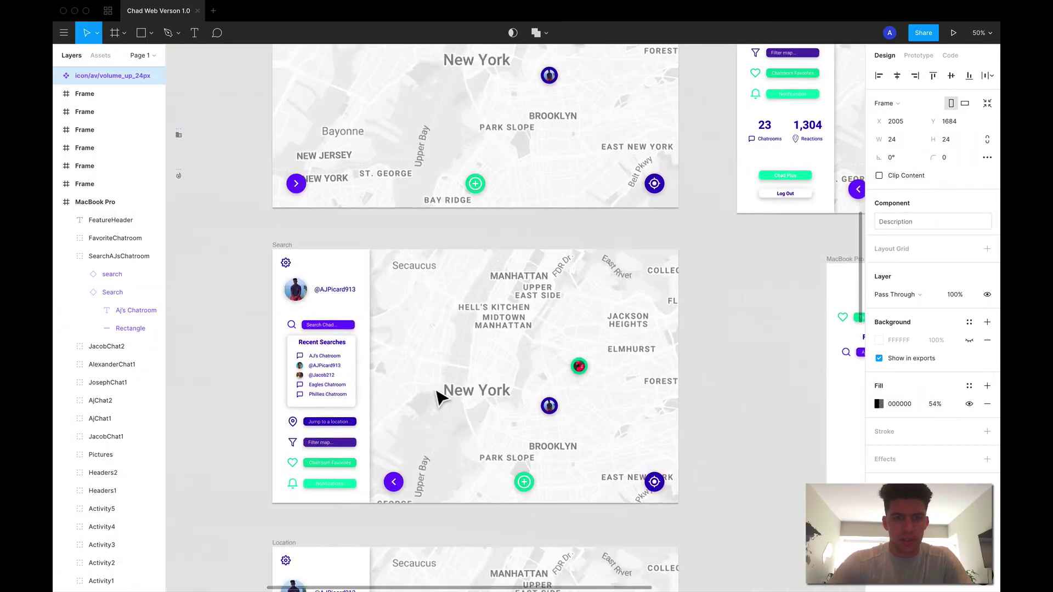
Step: Select the 'Jump to a location' Location button in the Search screen's SideNavbar
{"action": "scroll", "coordinate": [436, 390], "scroll_direction": "down", "scroll_amount": 1}
{"action": "left_click", "coordinate": [327, 419]}
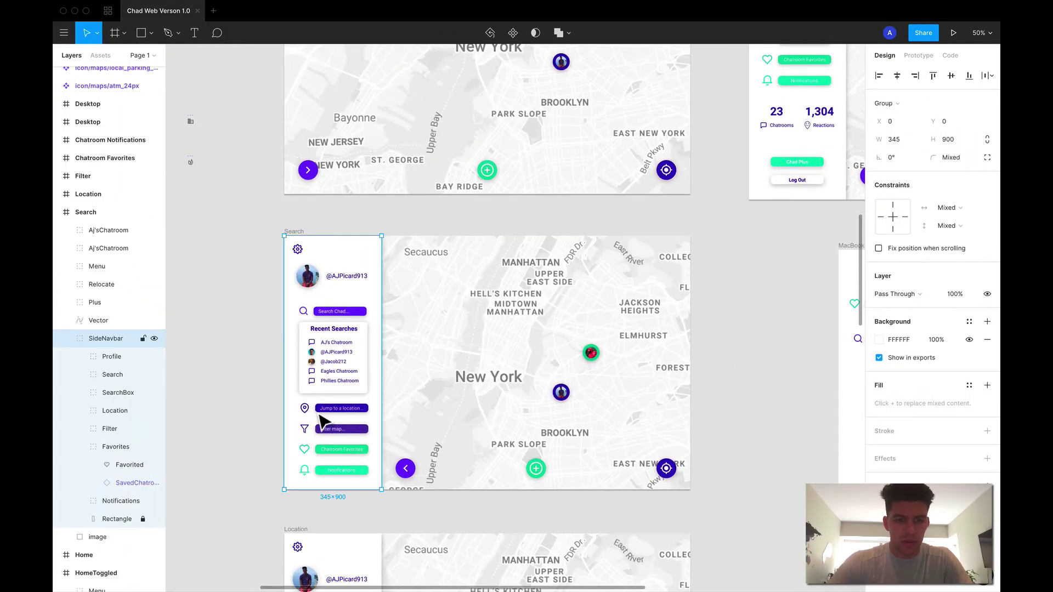
{"action": "double_click", "coordinate": [319, 415]}
{"action": "double_click", "coordinate": [319, 416]}
{"action": "left_click", "coordinate": [387, 421]}
{"action": "left_click", "coordinate": [347, 417]}
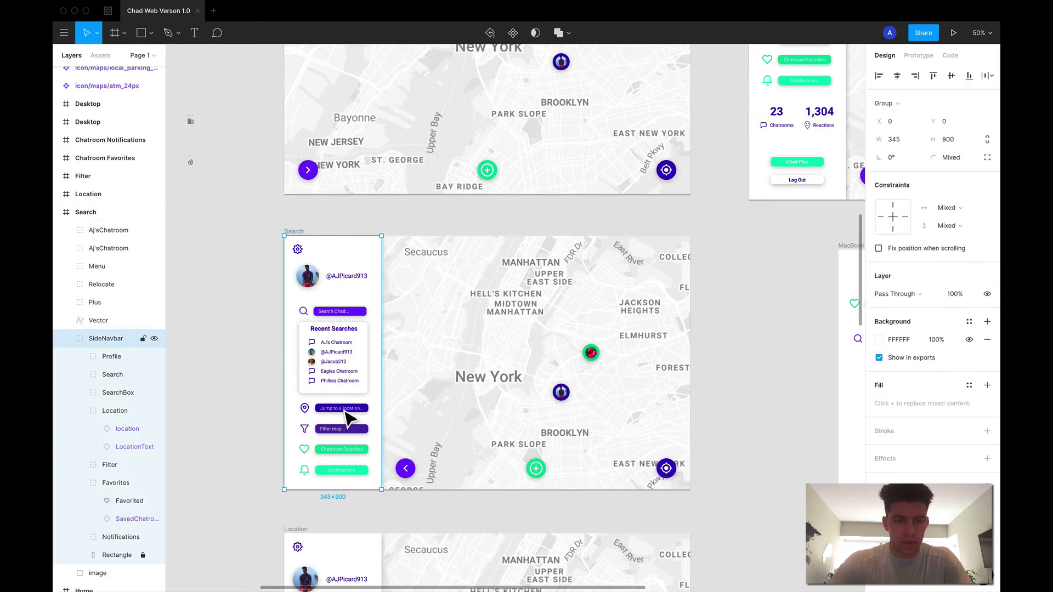
{"action": "double_click", "coordinate": [346, 417]}
{"action": "left_click", "coordinate": [466, 423]}
Step: Paste the Location button into the MacBook Pro chatroom frame's sidebar
{"action": "scroll", "coordinate": [465, 423], "scroll_direction": "right", "scroll_amount": 10}
{"action": "scroll", "coordinate": [466, 423], "scroll_direction": "down", "scroll_amount": 3}
{"action": "left_click", "coordinate": [492, 419]}
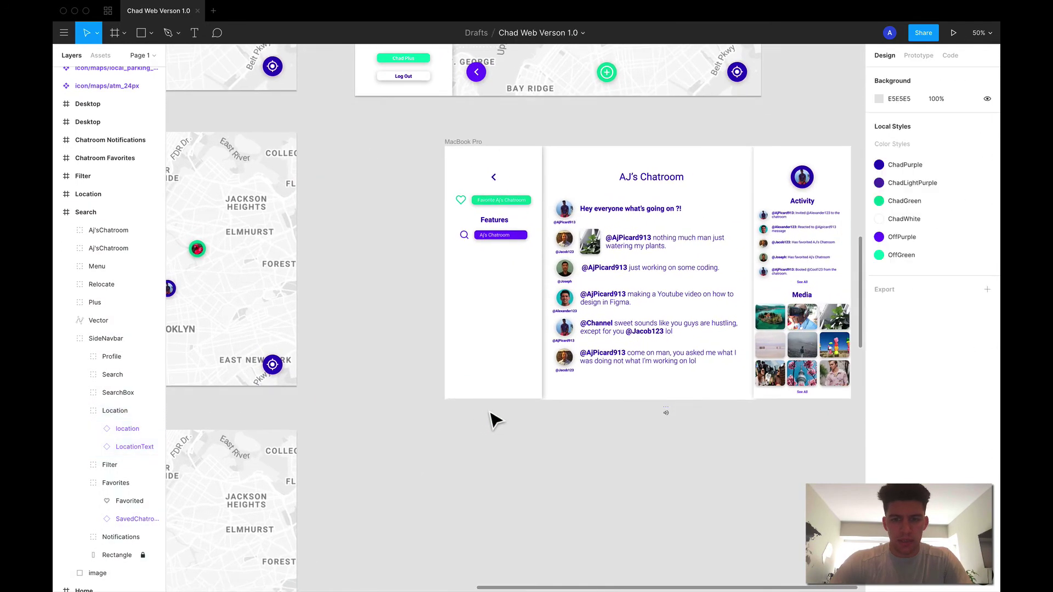
{"action": "key", "text": "super+v"}
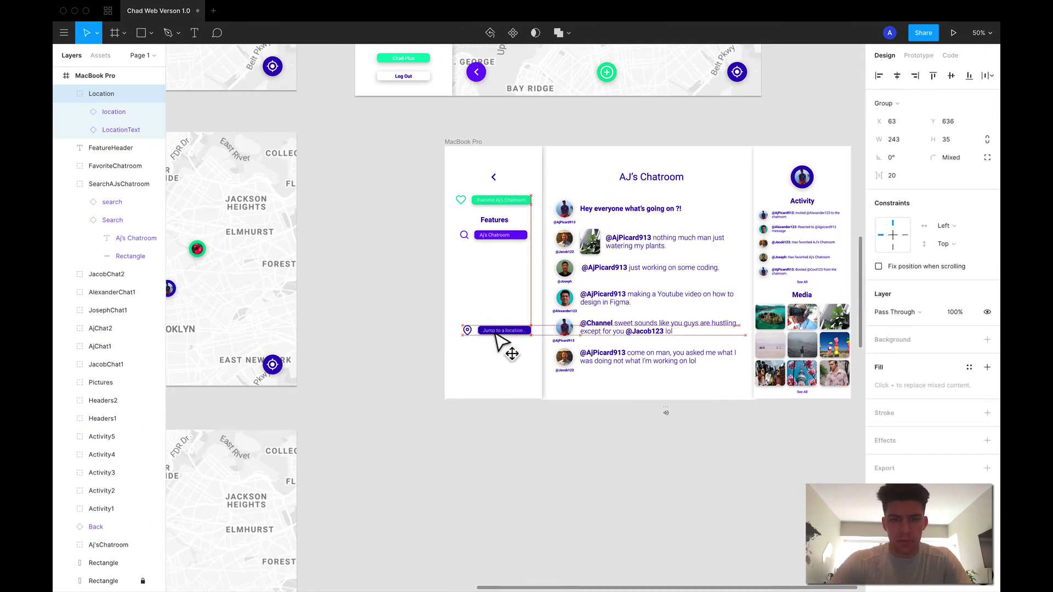
{"action": "key", "text": "ctrl+Left"}
{"action": "key", "text": "ctrl+Left"}
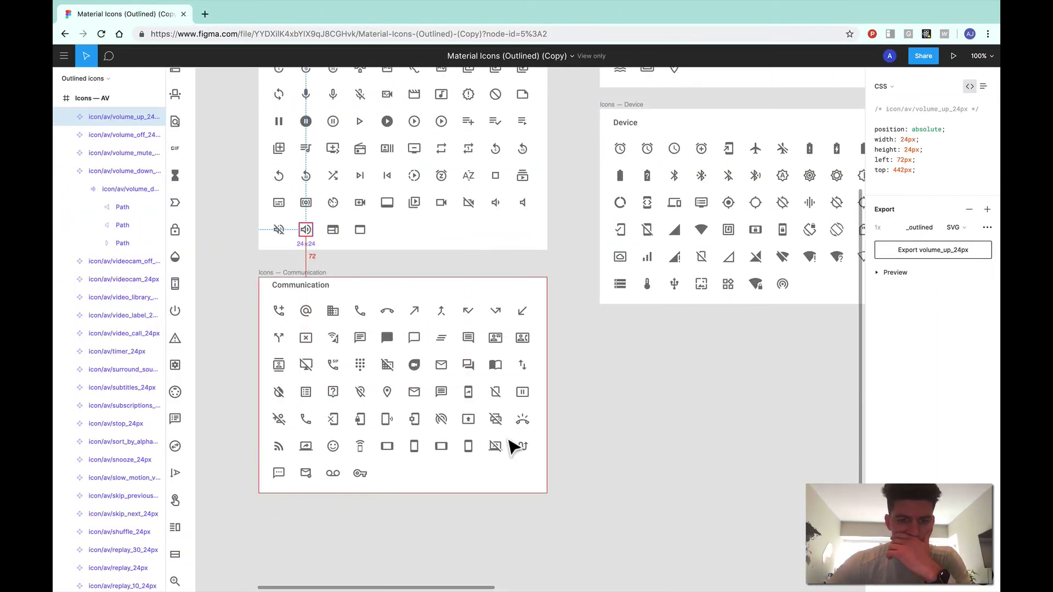
Step: Browse the Device and Content icon sets, then flip to the Unsplash photo and back to Figma
{"action": "scroll", "coordinate": [512, 446], "scroll_direction": "up", "scroll_amount": 1}
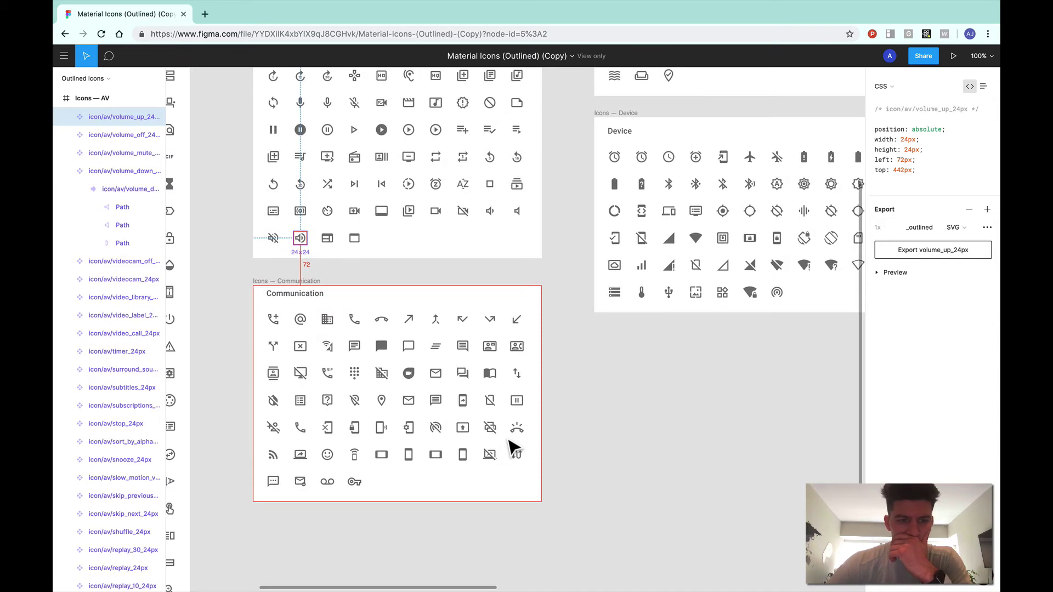
{"action": "scroll", "coordinate": [512, 446], "scroll_direction": "right", "scroll_amount": 5}
{"action": "scroll", "coordinate": [511, 446], "scroll_direction": "up", "scroll_amount": 4}
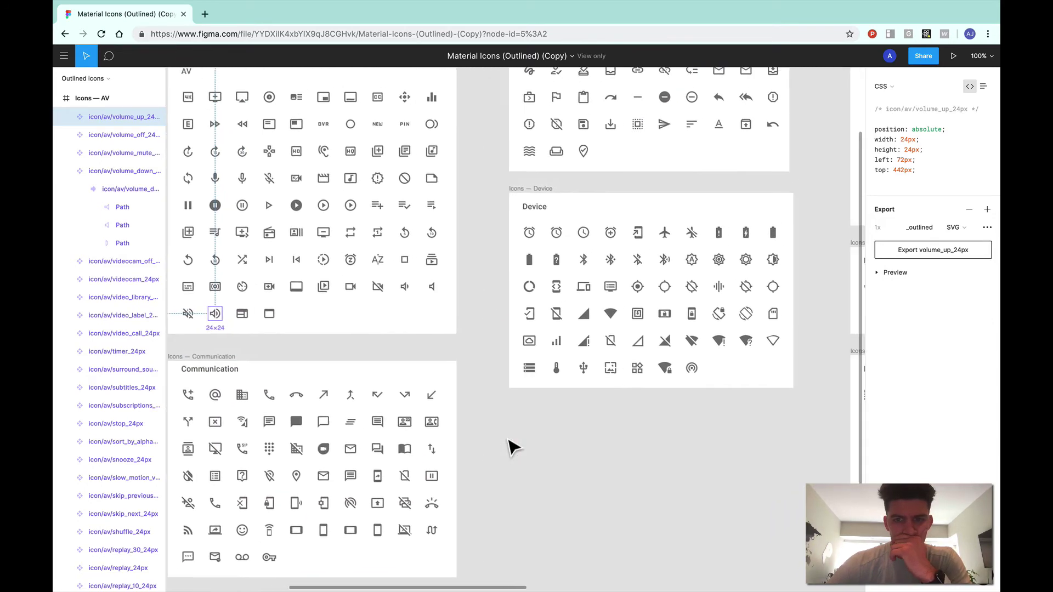
{"action": "scroll", "coordinate": [511, 446], "scroll_direction": "right", "scroll_amount": 6}
{"action": "scroll", "coordinate": [512, 446], "scroll_direction": "up", "scroll_amount": 4}
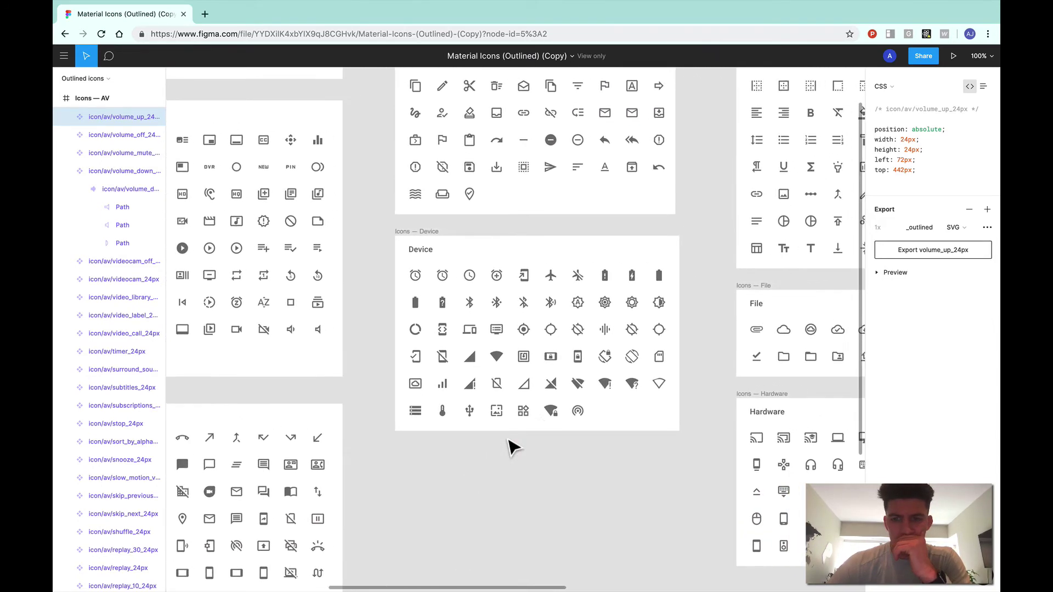
{"action": "scroll", "coordinate": [512, 446], "scroll_direction": "up", "scroll_amount": 1}
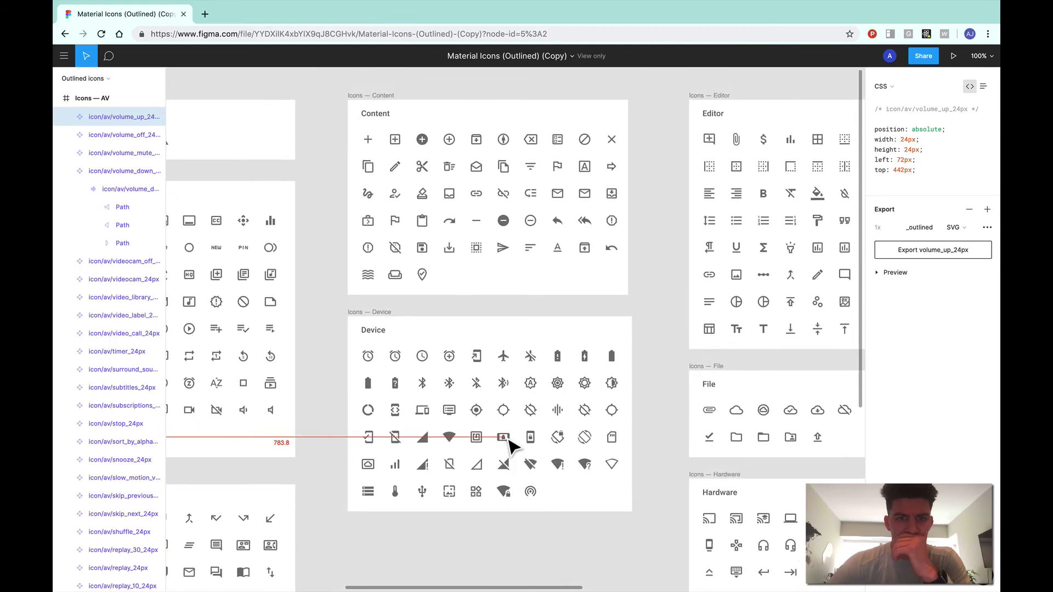
{"action": "scroll", "coordinate": [513, 448], "scroll_direction": "down", "scroll_amount": 2}
{"action": "scroll", "coordinate": [514, 447], "scroll_direction": "right", "scroll_amount": 4}
{"action": "key", "text": "ctrl+Right"}
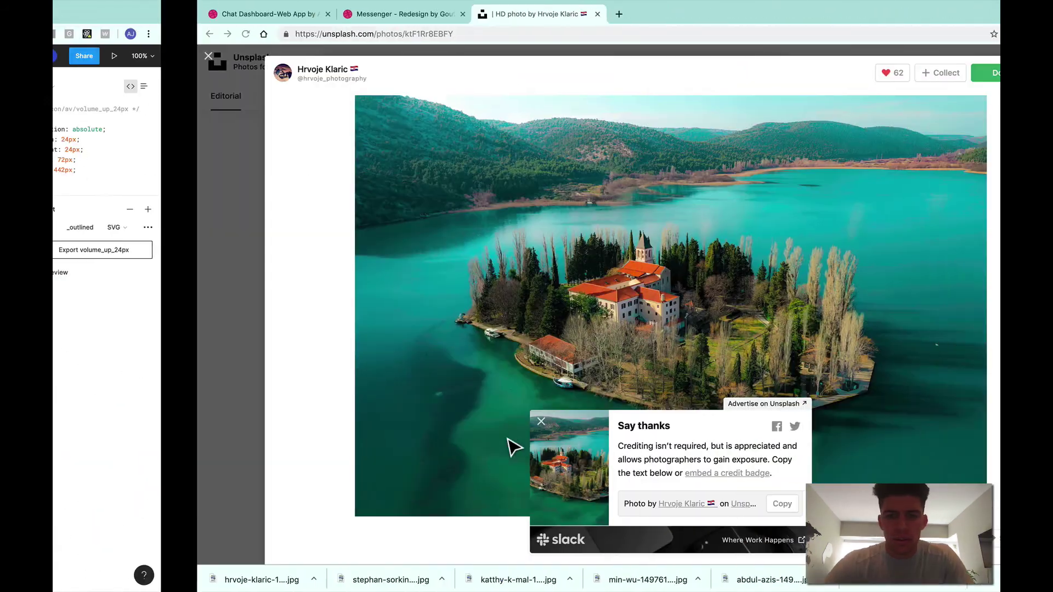
{"action": "key", "text": "ctrl+Right"}
Step: Pan the canvas back to the full AJ's Chatroom mockup
{"action": "scroll", "coordinate": [311, 381], "scroll_direction": "left", "scroll_amount": 12}
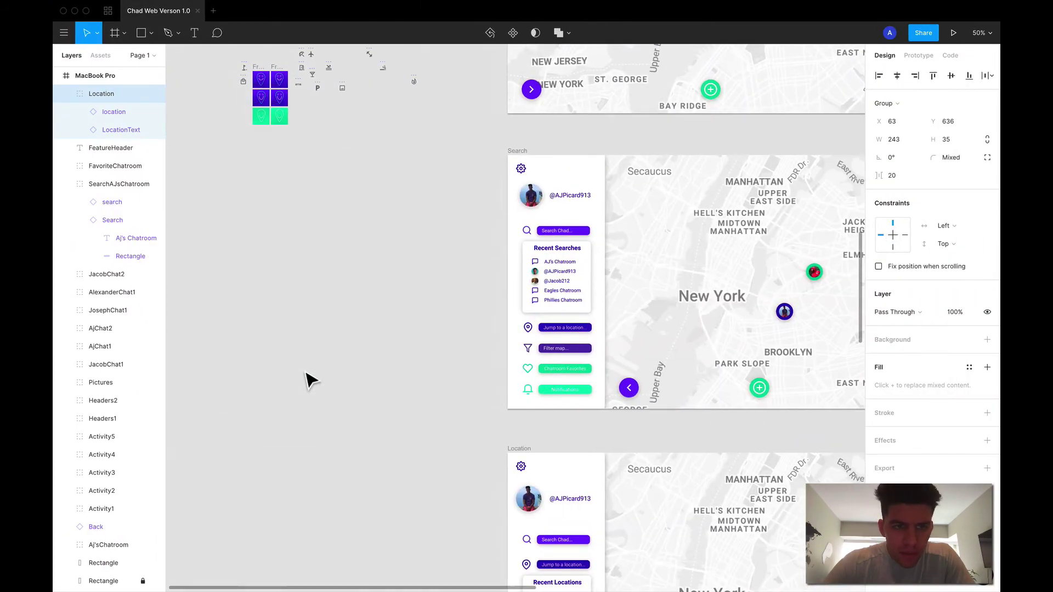
{"action": "scroll", "coordinate": [311, 381], "scroll_direction": "up", "scroll_amount": 8}
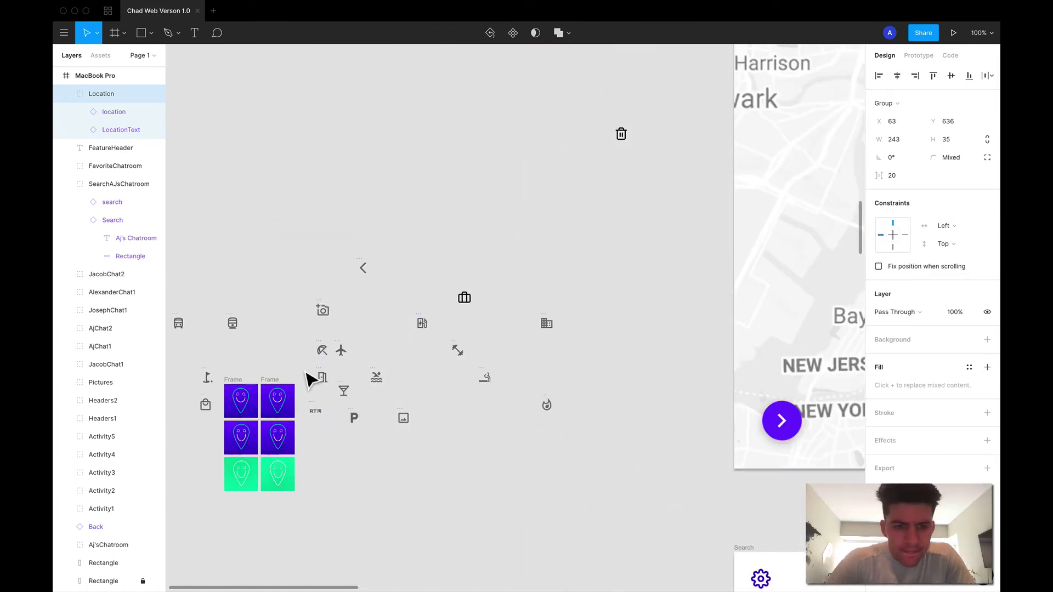
{"action": "scroll", "coordinate": [311, 381], "scroll_direction": "left", "scroll_amount": 3}
{"action": "scroll", "coordinate": [311, 380], "scroll_direction": "down", "scroll_amount": 2}
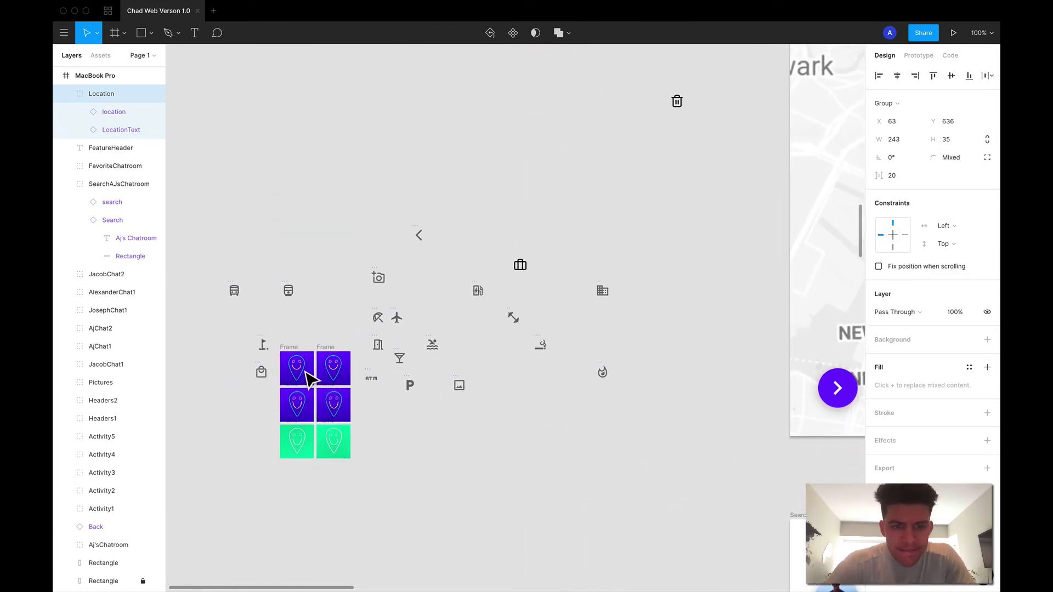
{"action": "scroll", "coordinate": [307, 375], "scroll_direction": "up", "scroll_amount": 2}
{"action": "scroll", "coordinate": [307, 375], "scroll_direction": "right", "scroll_amount": 2}
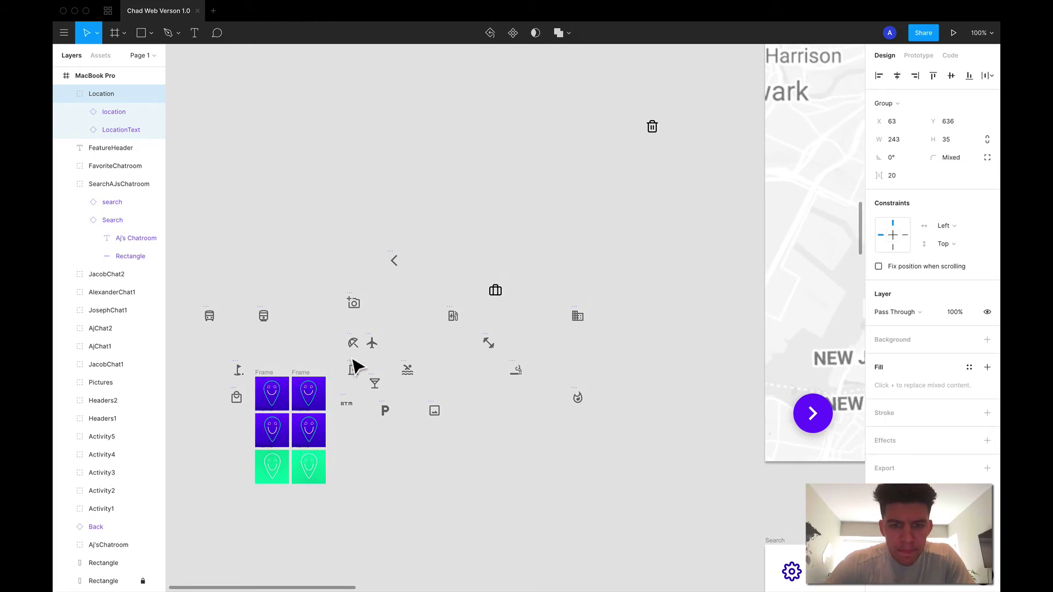
{"action": "scroll", "coordinate": [501, 389], "scroll_direction": "up", "scroll_amount": 4}
{"action": "scroll", "coordinate": [500, 390], "scroll_direction": "right", "scroll_amount": 3}
{"action": "scroll", "coordinate": [500, 390], "scroll_direction": "down", "scroll_amount": 4}
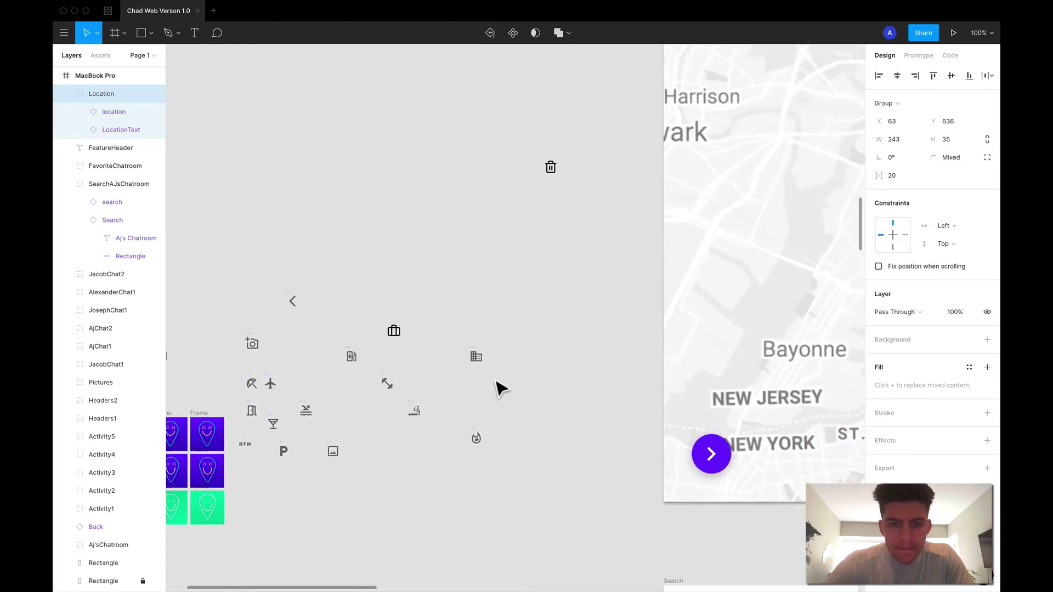
{"action": "scroll", "coordinate": [500, 390], "scroll_direction": "down", "scroll_amount": 10}
{"action": "scroll", "coordinate": [500, 390], "scroll_direction": "right", "scroll_amount": 15}
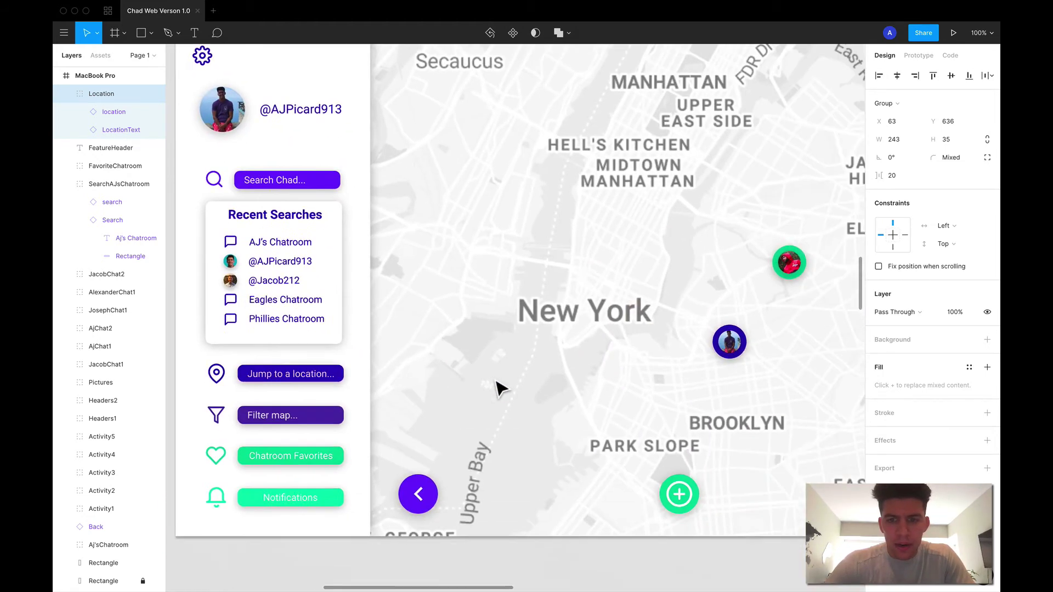
{"action": "scroll", "coordinate": [501, 390], "scroll_direction": "right", "scroll_amount": 8}
{"action": "scroll", "coordinate": [500, 390], "scroll_direction": "right", "scroll_amount": 1}
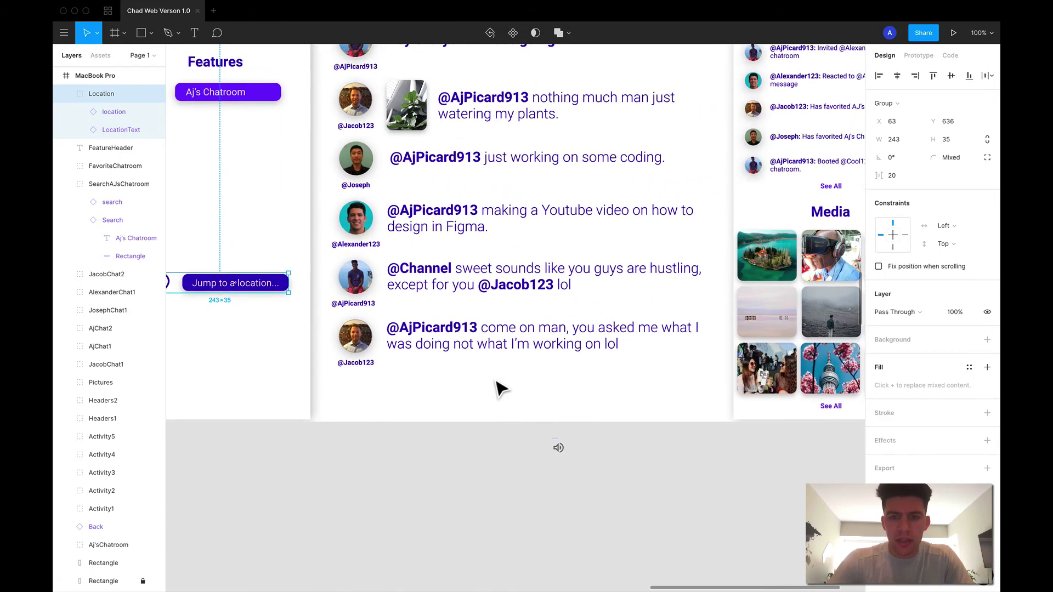
{"action": "scroll", "coordinate": [521, 348], "scroll_direction": "down", "scroll_amount": 3}
Step: Marquee-select the six chat message groups and nudge them up, checking spacing to the title
{"action": "left_click", "coordinate": [540, 353]}
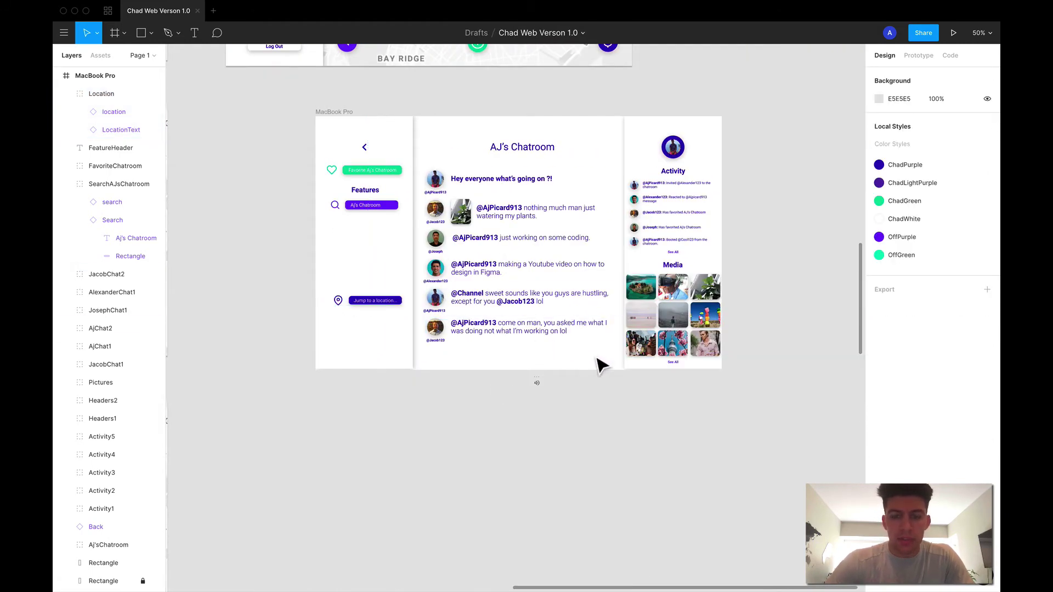
{"action": "left_click_drag", "start_coordinate": [596, 358], "coordinate": [434, 184]}
{"action": "key", "text": "shift+Up"}
{"action": "key", "text": "shift+Up"}
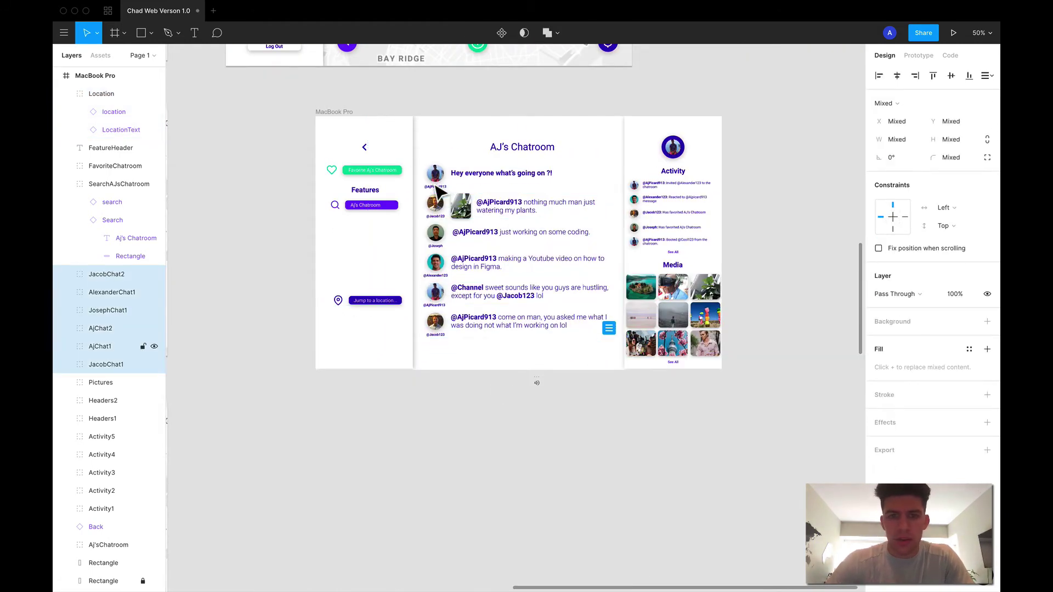
{"action": "key", "text": "alt"}
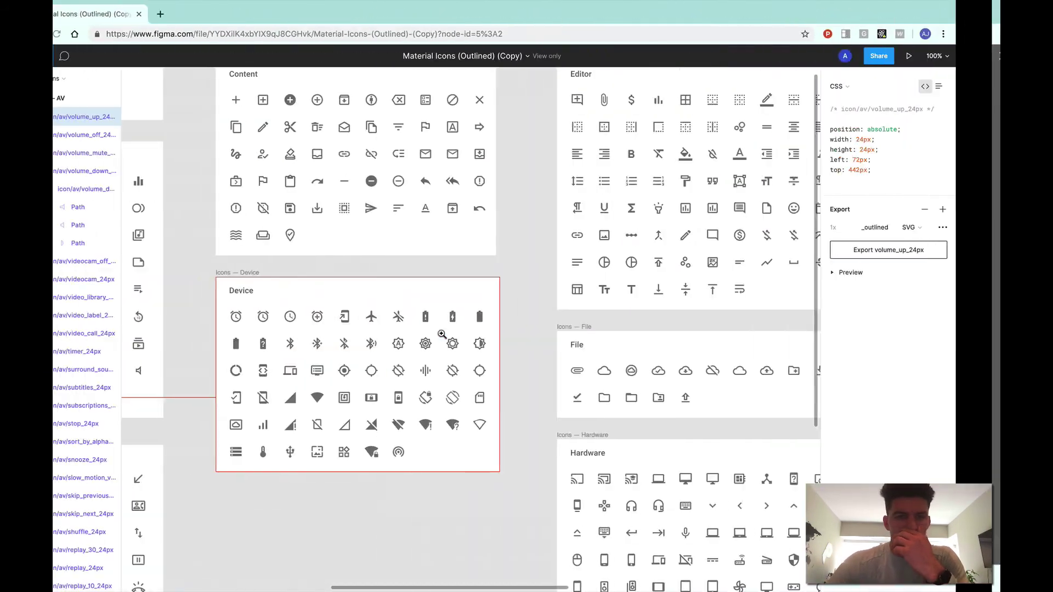
Step: Scroll through the Editor, Image, Maps, Social and Toggle frames of Material Icons (Outlined)
{"action": "scroll", "coordinate": [447, 340], "scroll_direction": "down", "scroll_amount": 3}
{"action": "scroll", "coordinate": [447, 341], "scroll_direction": "right", "scroll_amount": 3}
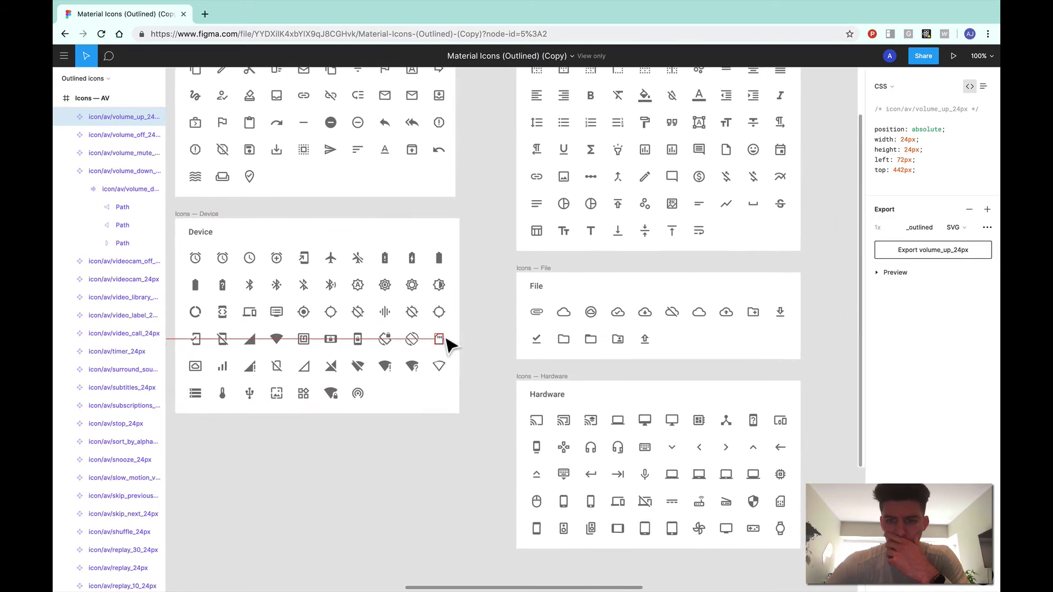
{"action": "scroll", "coordinate": [446, 345], "scroll_direction": "right", "scroll_amount": 3}
{"action": "scroll", "coordinate": [446, 344], "scroll_direction": "down", "scroll_amount": 2}
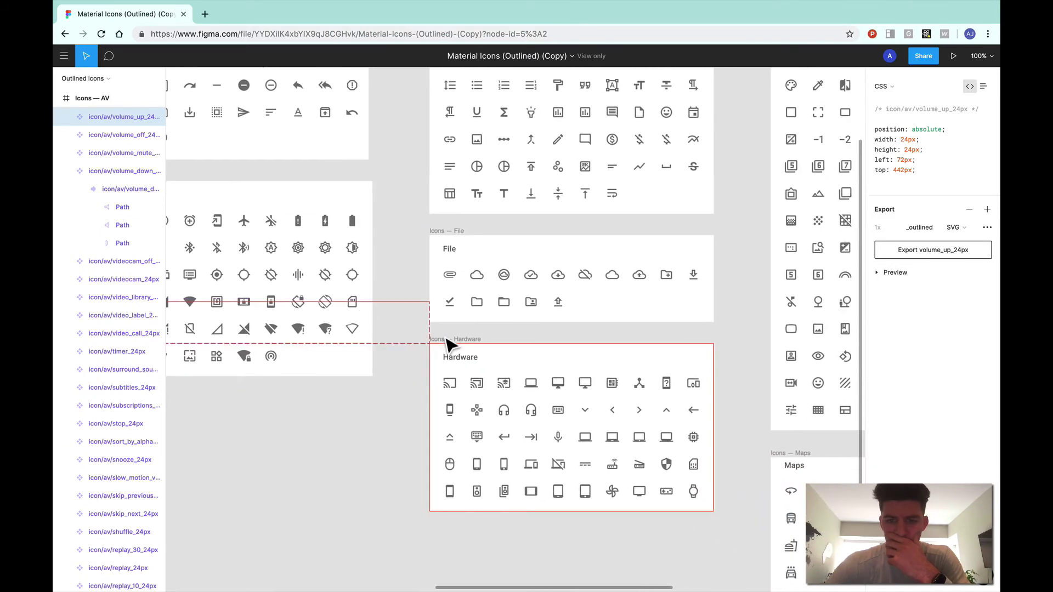
{"action": "scroll", "coordinate": [446, 345], "scroll_direction": "right", "scroll_amount": 1}
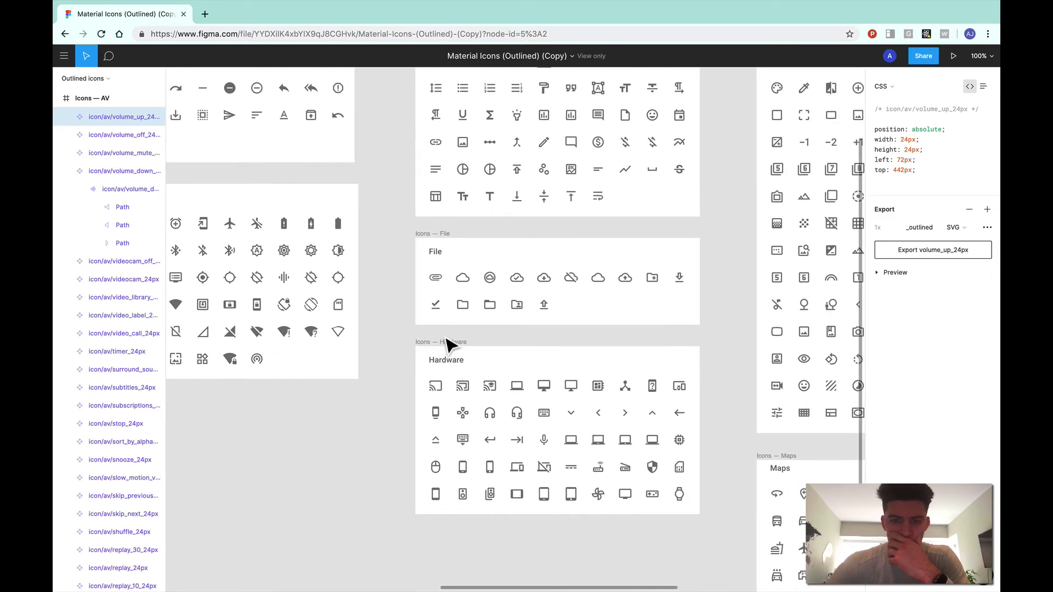
{"action": "scroll", "coordinate": [448, 344], "scroll_direction": "right", "scroll_amount": 2}
{"action": "scroll", "coordinate": [449, 345], "scroll_direction": "up", "scroll_amount": 1}
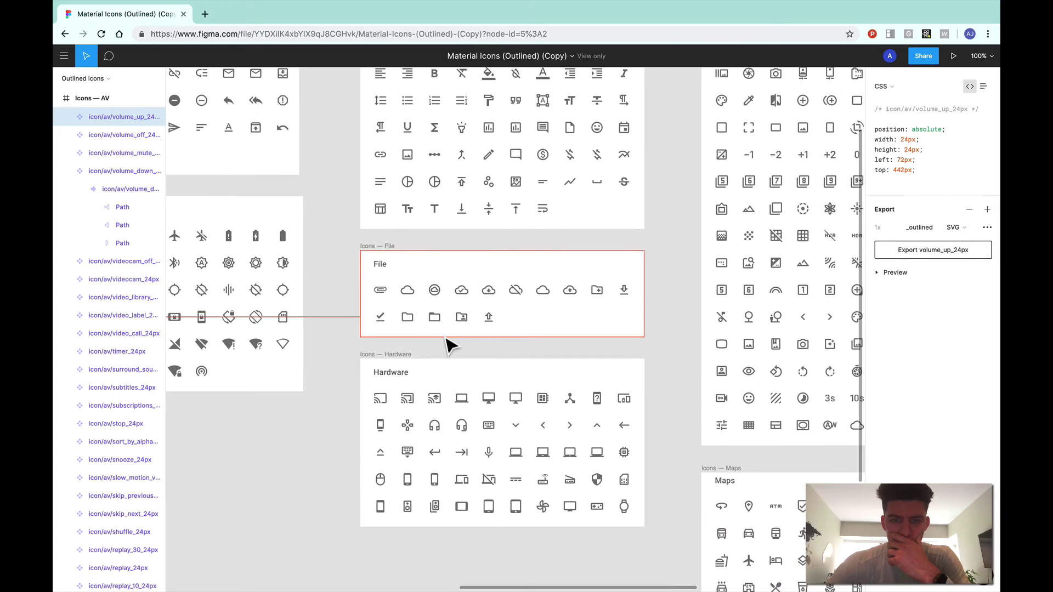
{"action": "scroll", "coordinate": [448, 344], "scroll_direction": "up", "scroll_amount": 3}
{"action": "scroll", "coordinate": [448, 344], "scroll_direction": "right", "scroll_amount": 1}
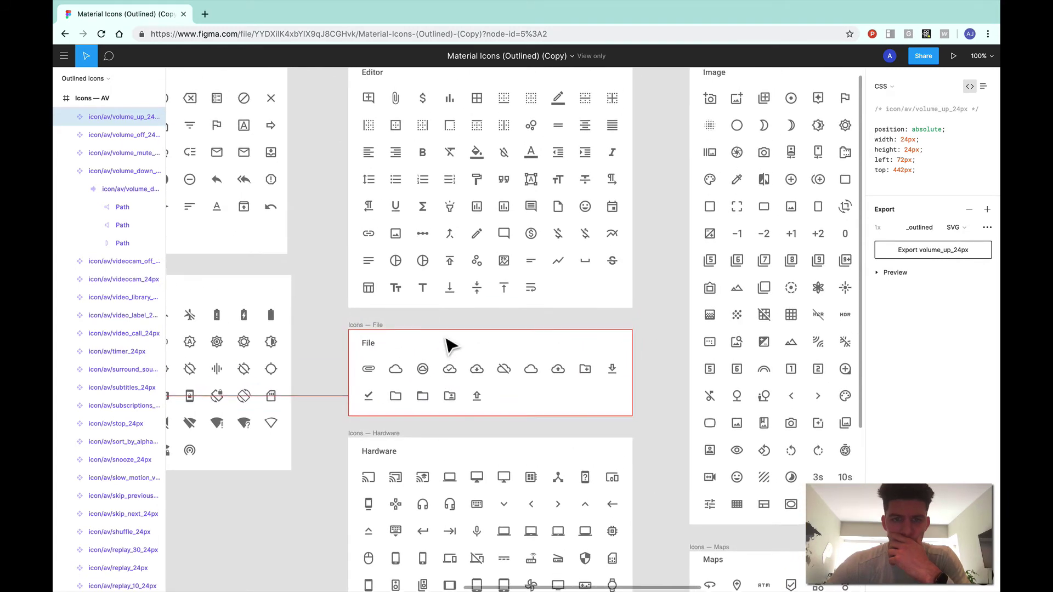
{"action": "scroll", "coordinate": [448, 344], "scroll_direction": "up", "scroll_amount": 2}
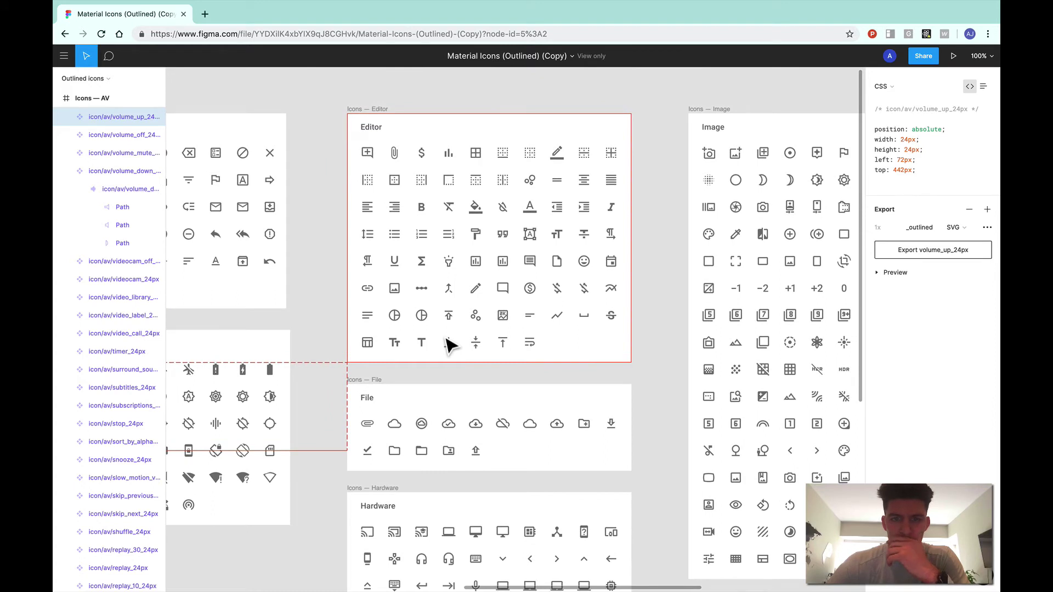
{"action": "scroll", "coordinate": [449, 345], "scroll_direction": "right", "scroll_amount": 2}
{"action": "scroll", "coordinate": [448, 344], "scroll_direction": "down", "scroll_amount": 1}
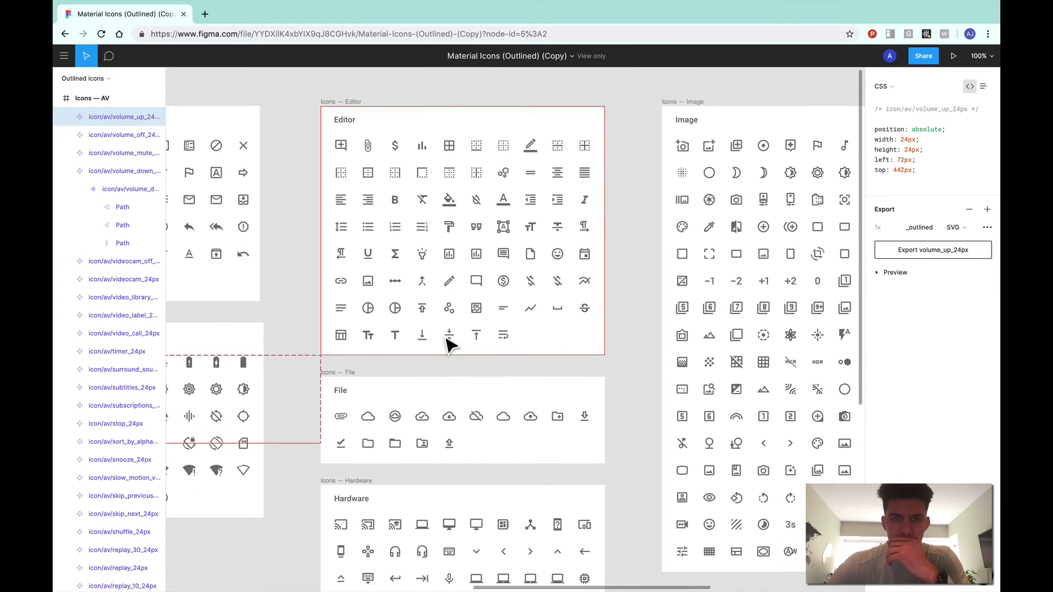
{"action": "scroll", "coordinate": [449, 345], "scroll_direction": "right", "scroll_amount": 7}
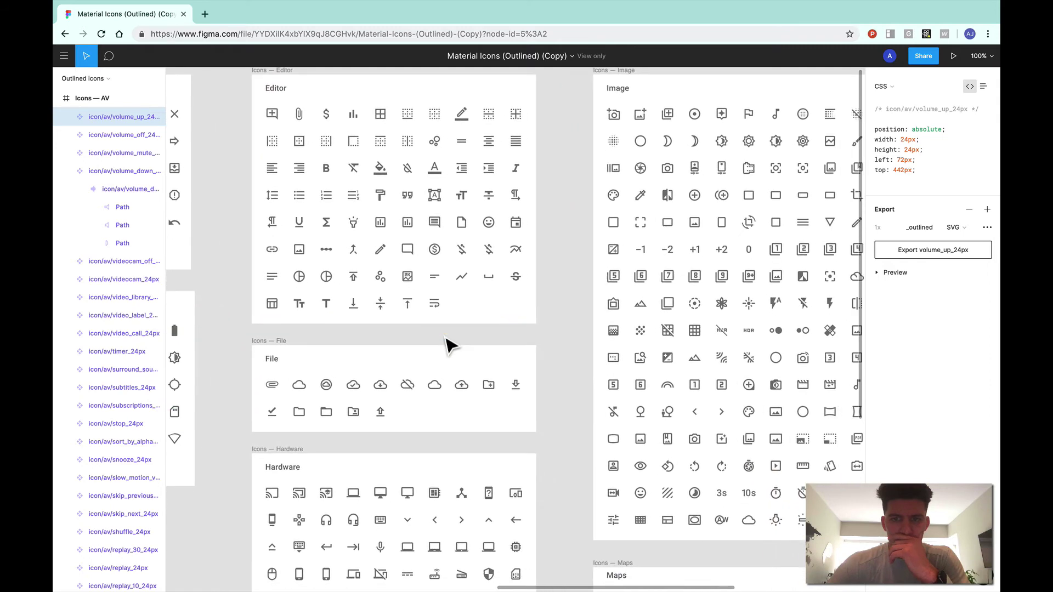
{"action": "scroll", "coordinate": [448, 344], "scroll_direction": "right", "scroll_amount": 3}
{"action": "scroll", "coordinate": [449, 345], "scroll_direction": "down", "scroll_amount": 1}
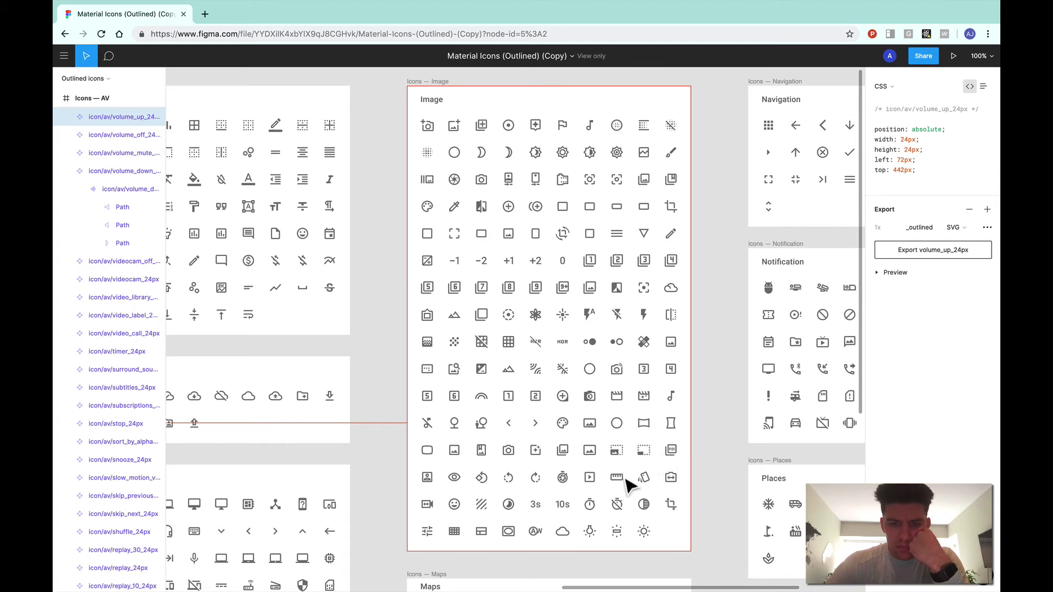
{"action": "scroll", "coordinate": [609, 493], "scroll_direction": "down", "scroll_amount": 2}
{"action": "scroll", "coordinate": [608, 494], "scroll_direction": "right", "scroll_amount": 2}
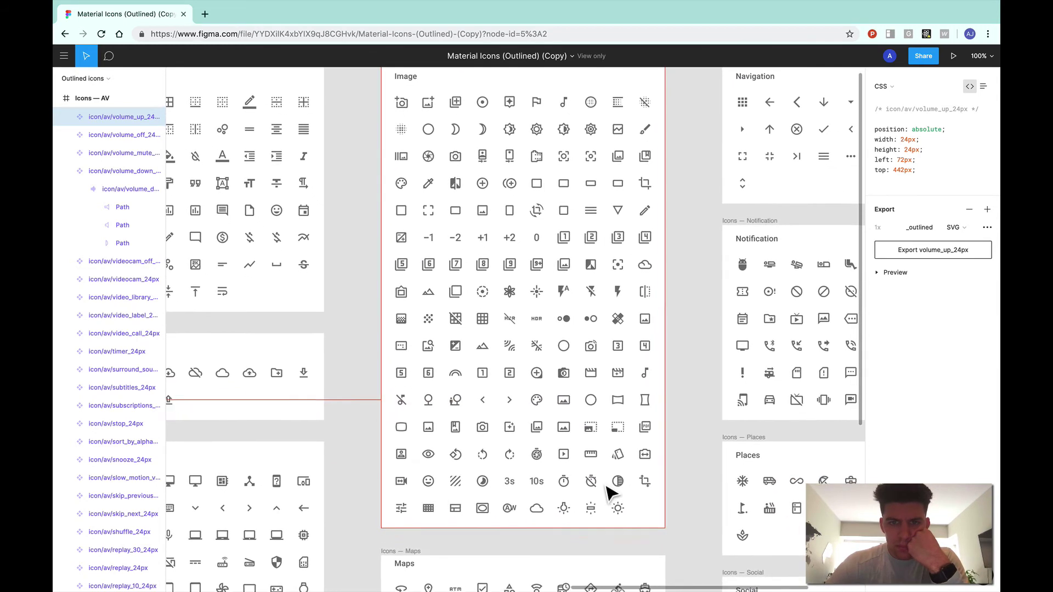
{"action": "scroll", "coordinate": [609, 494], "scroll_direction": "down", "scroll_amount": 2}
{"action": "scroll", "coordinate": [609, 493], "scroll_direction": "right", "scroll_amount": 1}
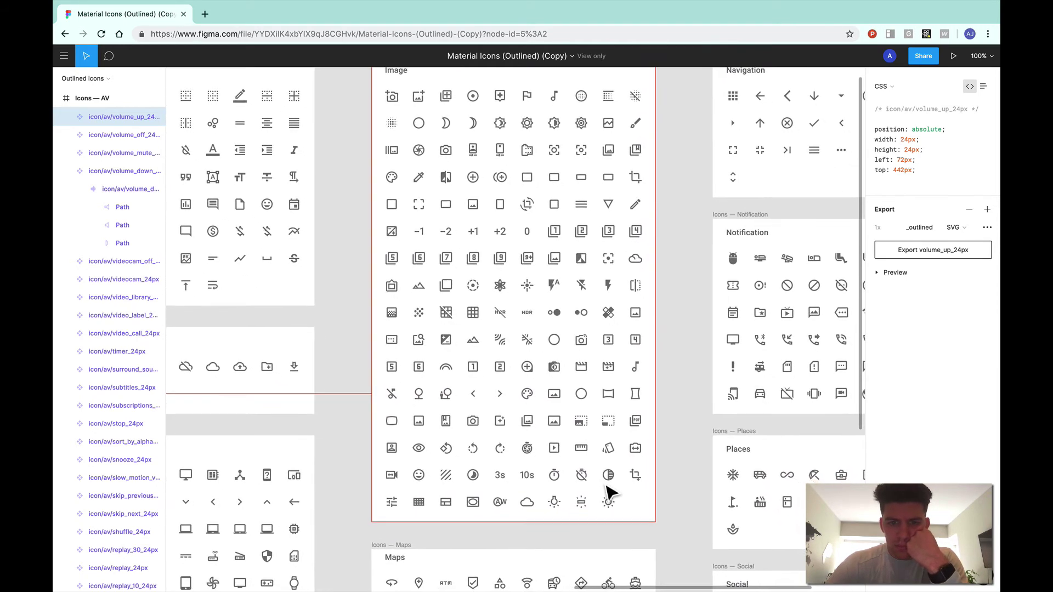
{"action": "scroll", "coordinate": [609, 494], "scroll_direction": "down", "scroll_amount": 2}
{"action": "scroll", "coordinate": [609, 494], "scroll_direction": "right", "scroll_amount": 1}
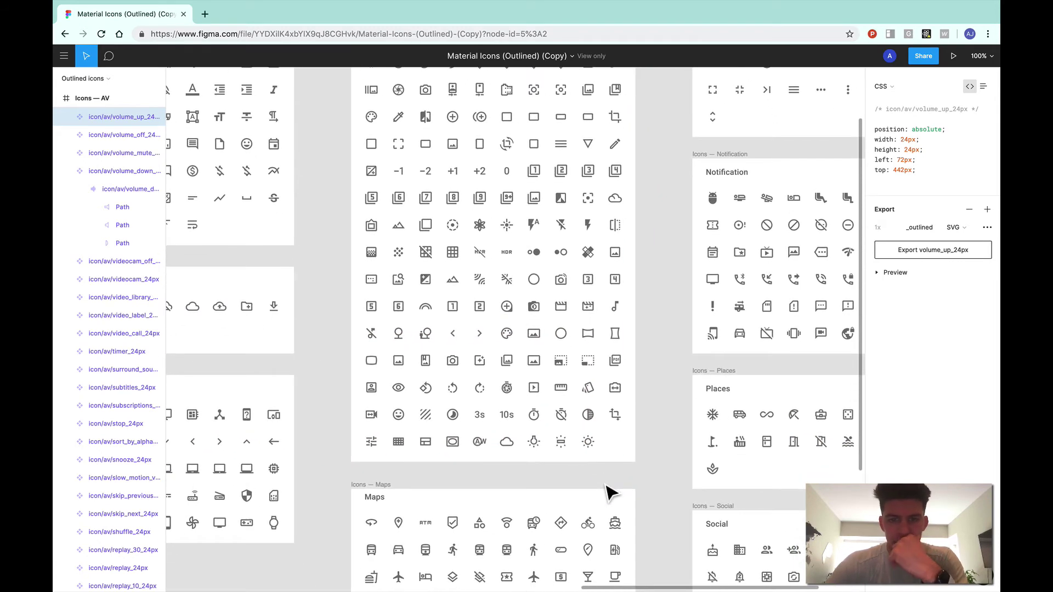
{"action": "scroll", "coordinate": [608, 494], "scroll_direction": "down", "scroll_amount": 6}
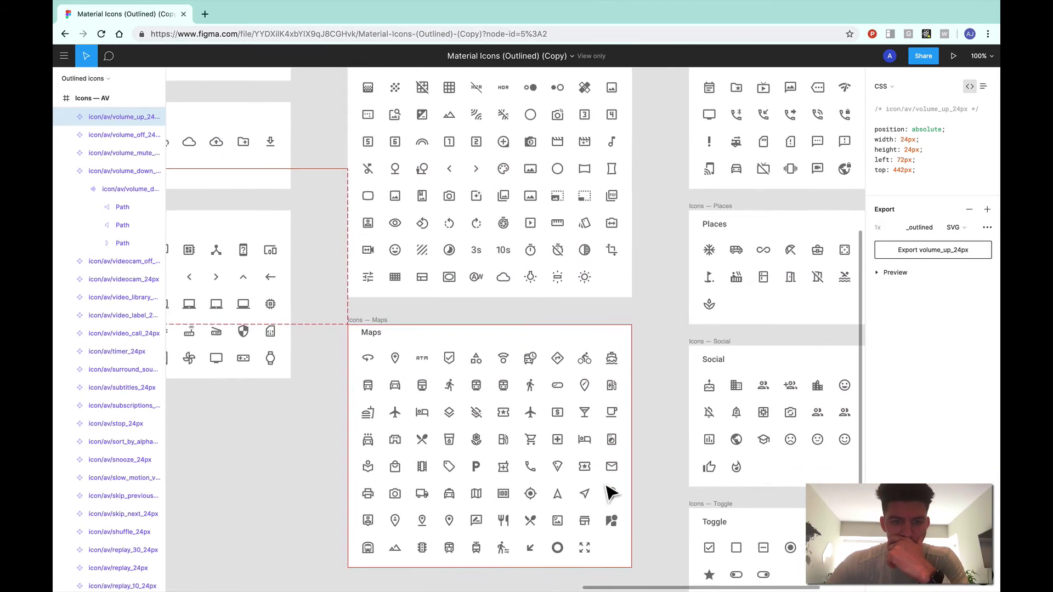
{"action": "scroll", "coordinate": [609, 493], "scroll_direction": "left", "scroll_amount": 1}
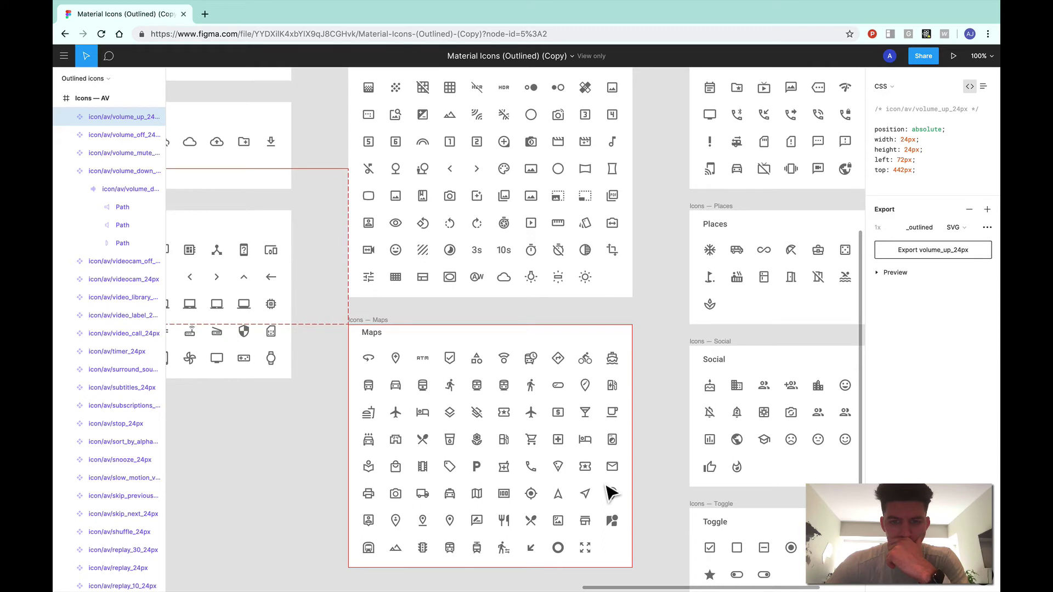
{"action": "scroll", "coordinate": [611, 492], "scroll_direction": "down", "scroll_amount": 1}
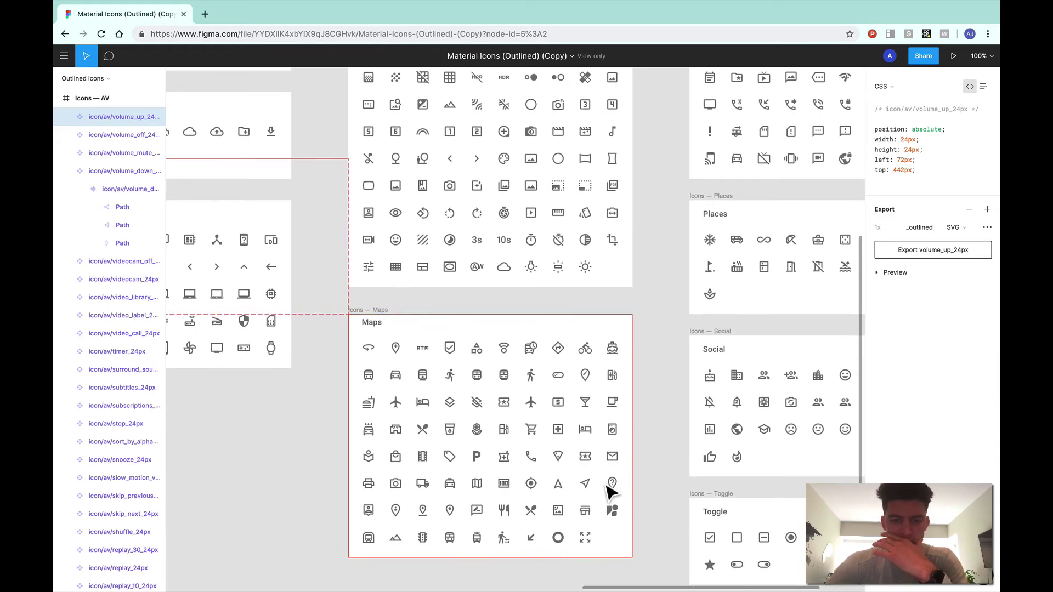
{"action": "scroll", "coordinate": [611, 493], "scroll_direction": "right", "scroll_amount": 5}
{"action": "scroll", "coordinate": [610, 493], "scroll_direction": "up", "scroll_amount": 2}
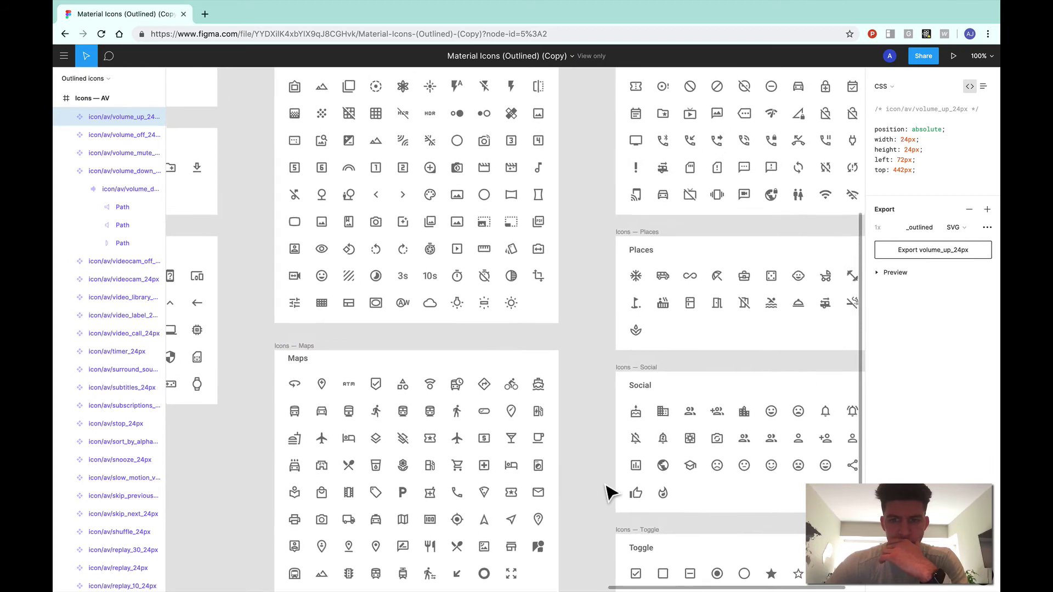
{"action": "scroll", "coordinate": [611, 493], "scroll_direction": "right", "scroll_amount": 15}
{"action": "scroll", "coordinate": [611, 492], "scroll_direction": "up", "scroll_amount": 5}
{"action": "scroll", "coordinate": [611, 493], "scroll_direction": "right", "scroll_amount": 1}
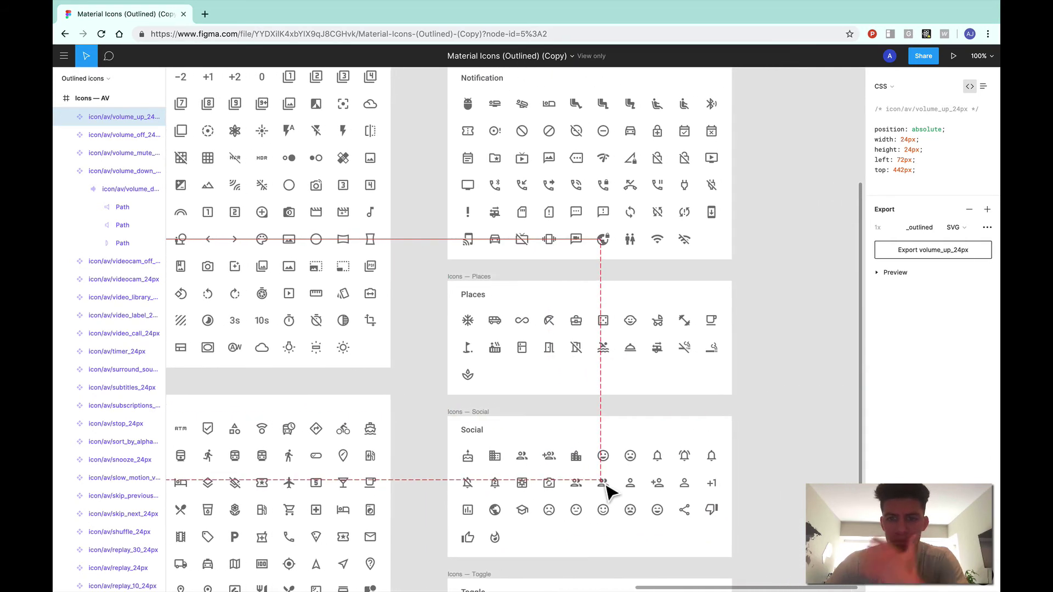
{"action": "scroll", "coordinate": [610, 492], "scroll_direction": "right", "scroll_amount": 1}
{"action": "scroll", "coordinate": [610, 492], "scroll_direction": "up", "scroll_amount": 2}
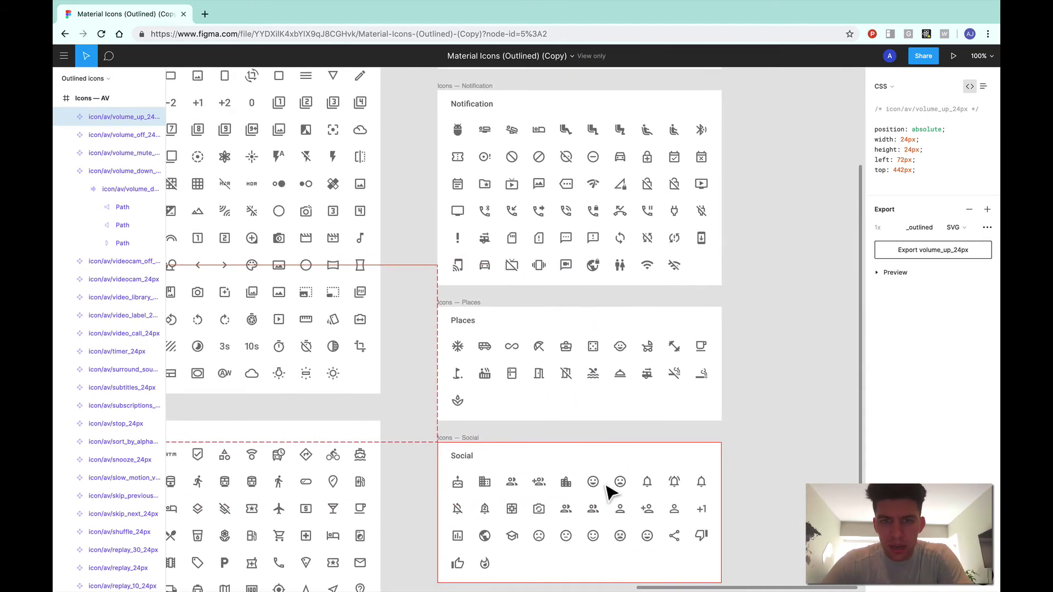
{"action": "scroll", "coordinate": [611, 493], "scroll_direction": "down", "scroll_amount": 1}
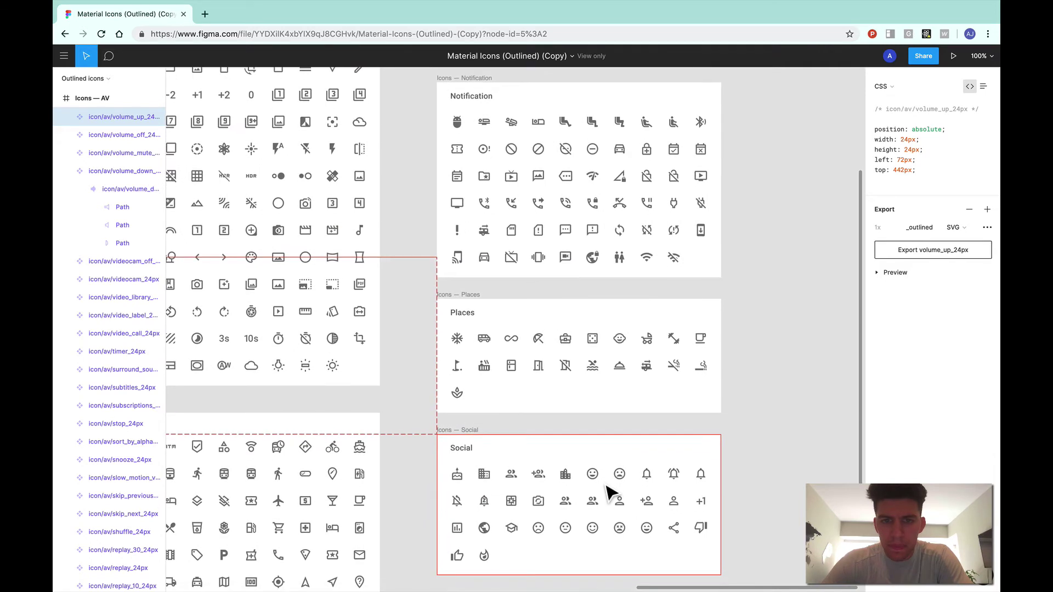
{"action": "scroll", "coordinate": [610, 493], "scroll_direction": "down", "scroll_amount": 5}
{"action": "scroll", "coordinate": [610, 493], "scroll_direction": "left", "scroll_amount": 1}
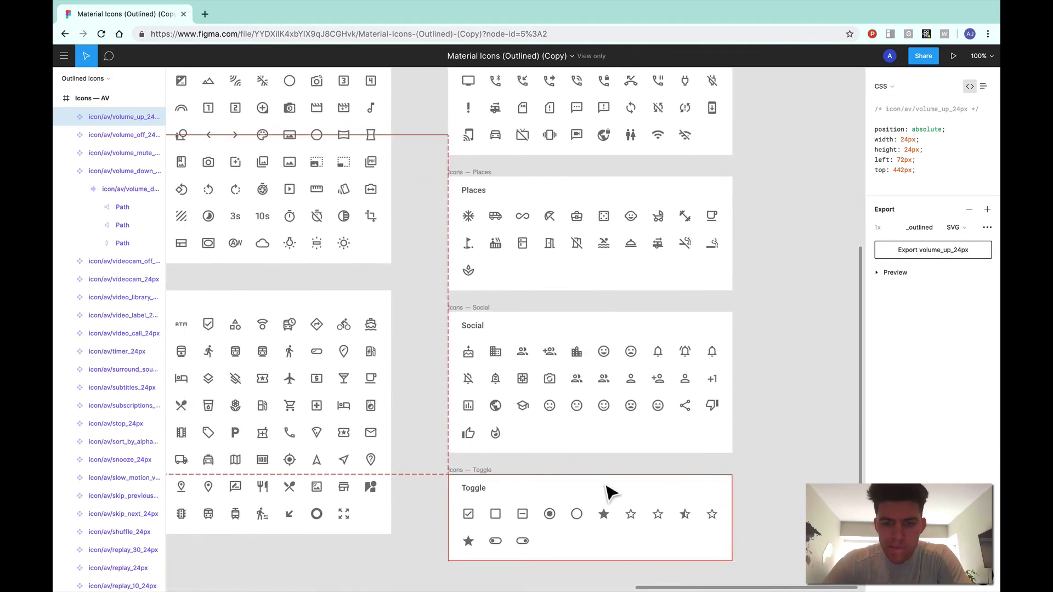
{"action": "scroll", "coordinate": [611, 493], "scroll_direction": "left", "scroll_amount": 1}
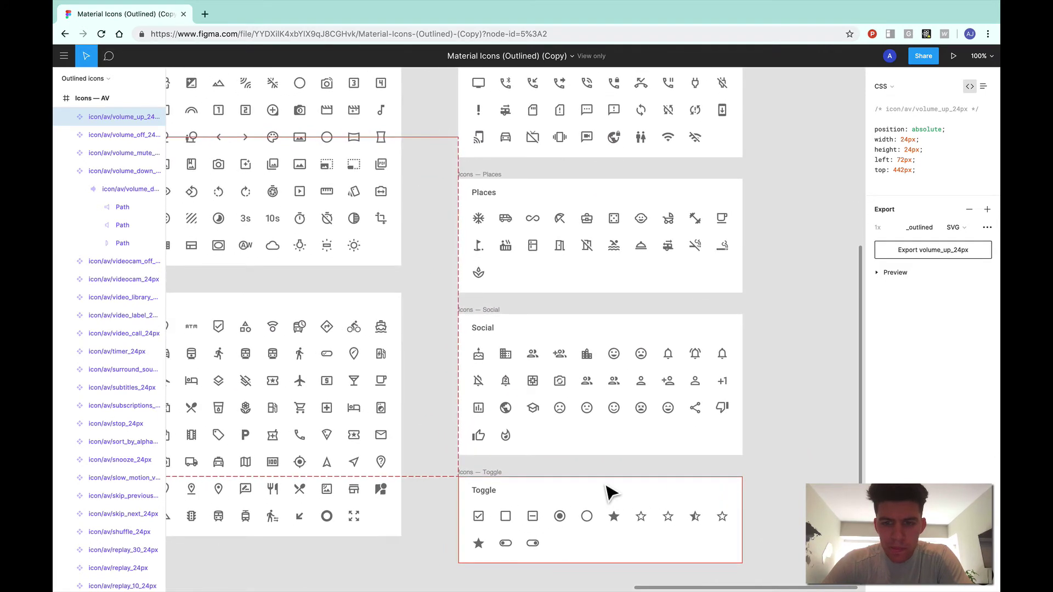
Step: Paste the group_add icon into the chatroom design beside the speaker icon
{"action": "left_click", "coordinate": [567, 362]}
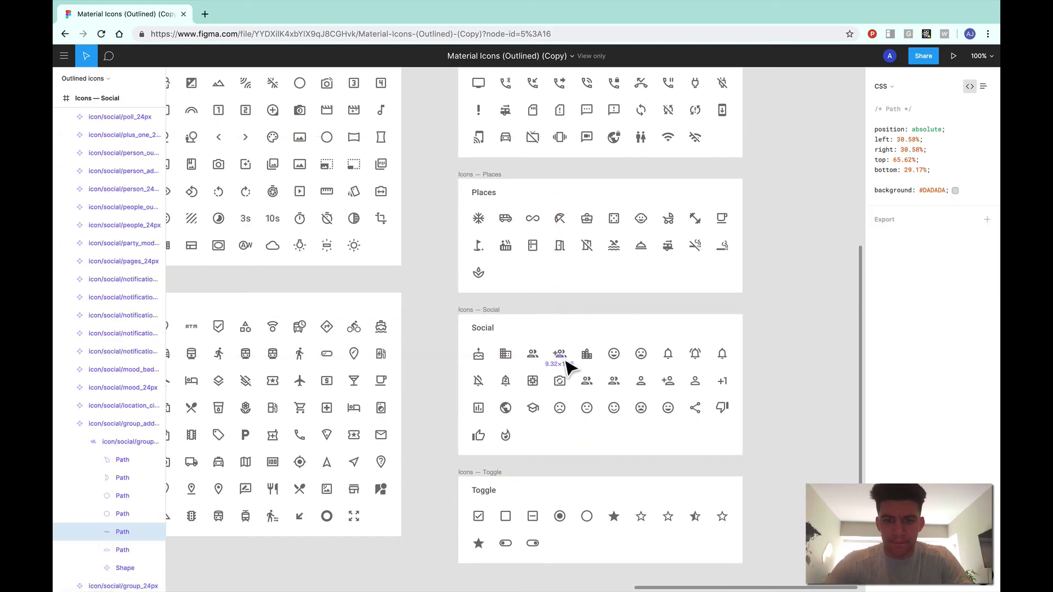
{"action": "left_click", "coordinate": [103, 426]}
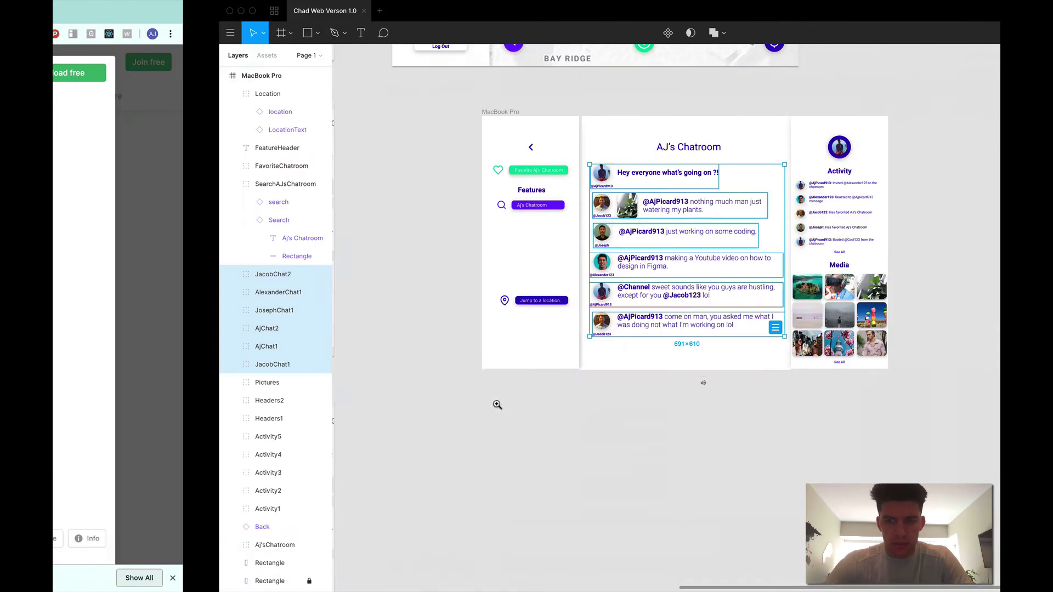
{"action": "key", "text": "super+v"}
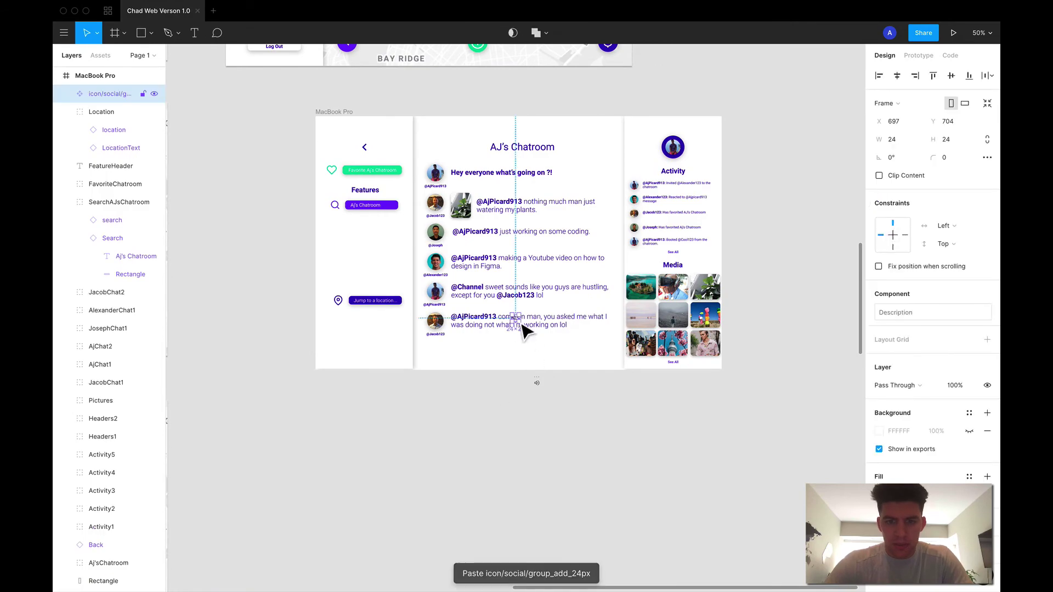
{"action": "left_click_drag", "start_coordinate": [519, 323], "coordinate": [517, 387]}
Step: Bring the active-notifications bell icon from the library into the chatroom, then delete it
{"action": "key", "text": "ctrl+Left"}
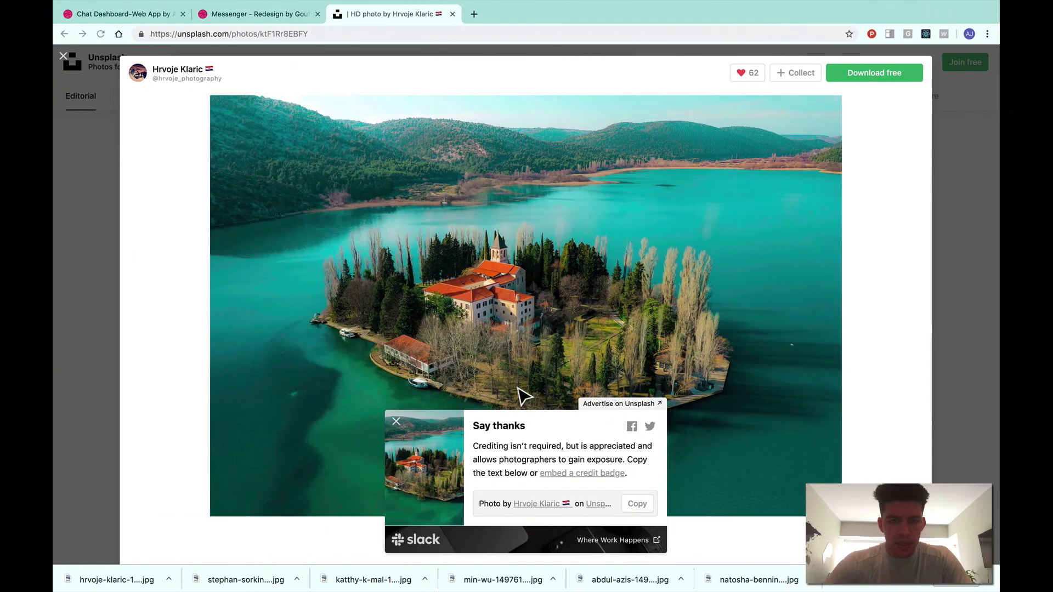
{"action": "key", "text": "ctrl+Left"}
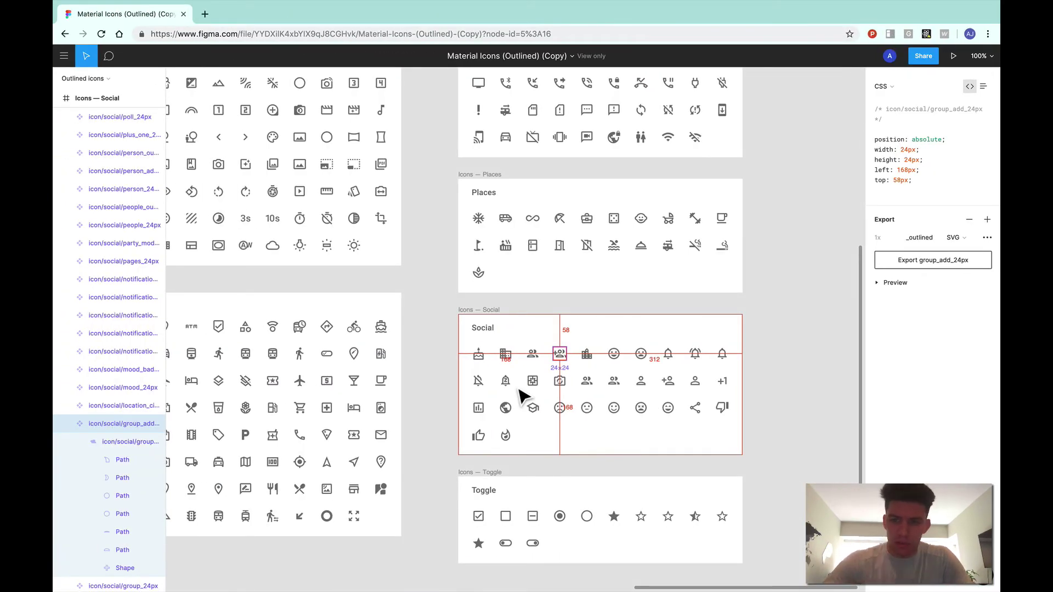
{"action": "left_click", "coordinate": [696, 356]}
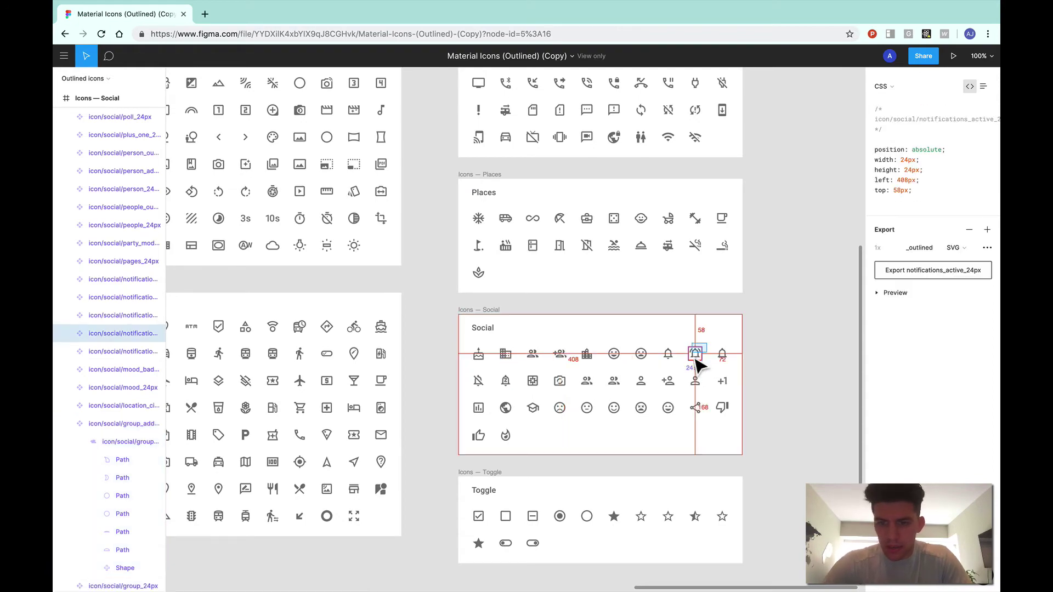
{"action": "key", "text": "ctrl+Right"}
{"action": "key", "text": "ctrl+Right"}
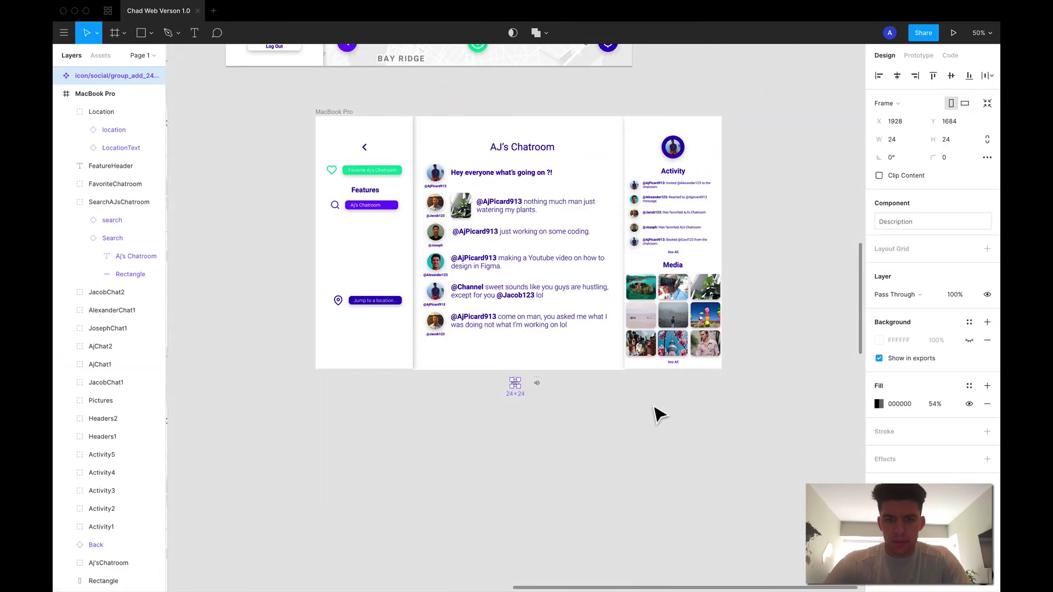
{"action": "key", "text": "super+v"}
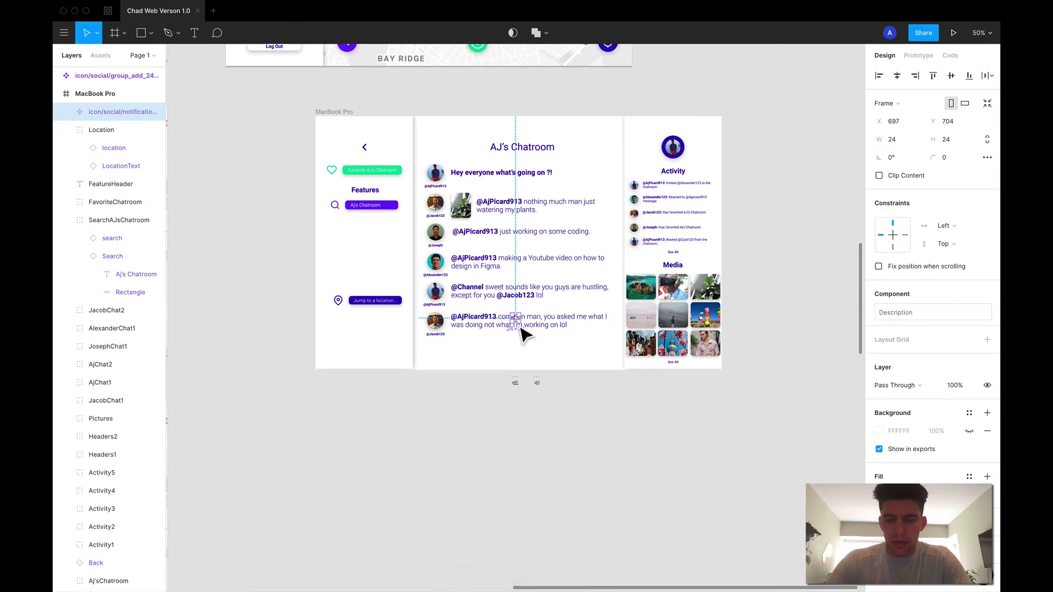
{"action": "key", "text": "BackSpace"}
Step: Copy the home sidebar's Notifications button and paste it into the chatroom frame
{"action": "scroll", "coordinate": [520, 328], "scroll_direction": "up", "scroll_amount": 5}
{"action": "scroll", "coordinate": [520, 327], "scroll_direction": "left", "scroll_amount": 6}
{"action": "left_click", "coordinate": [621, 249]}
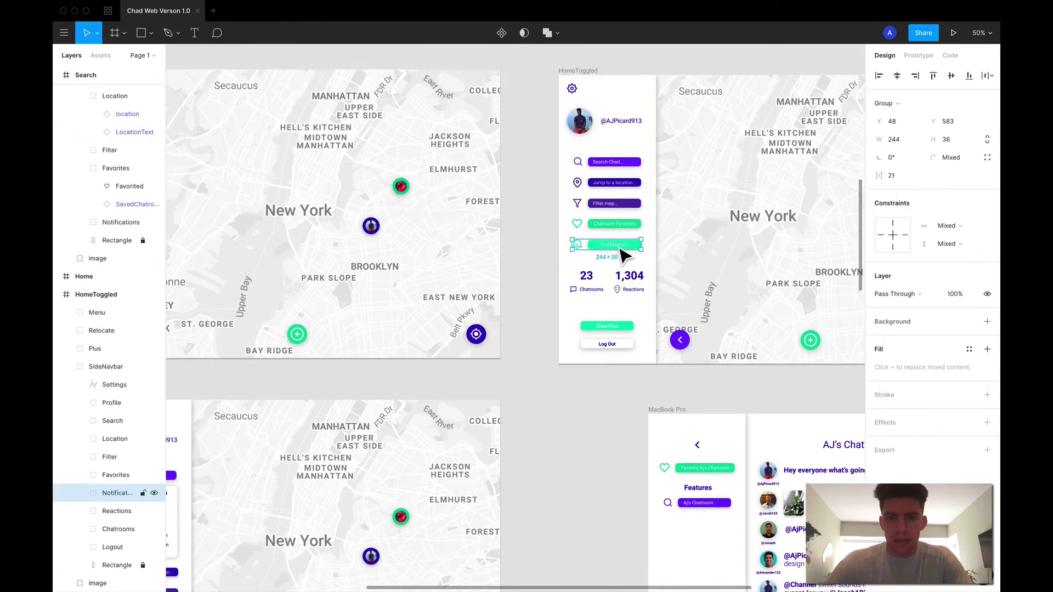
{"action": "key", "text": "super+c"}
{"action": "scroll", "coordinate": [580, 430], "scroll_direction": "down", "scroll_amount": 5}
{"action": "scroll", "coordinate": [580, 430], "scroll_direction": "right", "scroll_amount": 3}
{"action": "left_click", "coordinate": [580, 430]}
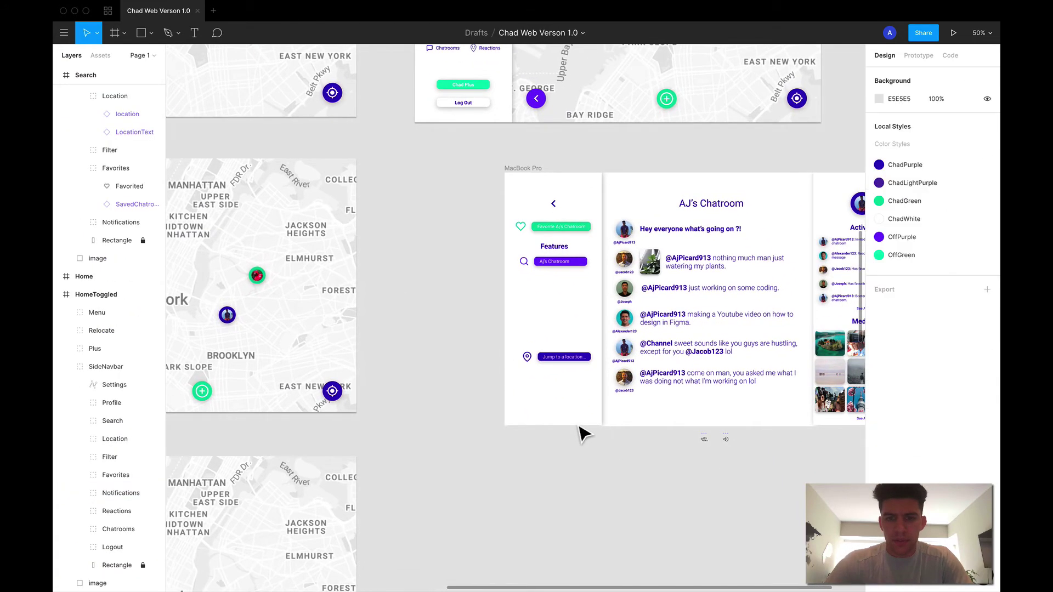
{"action": "key", "text": "super+v"}
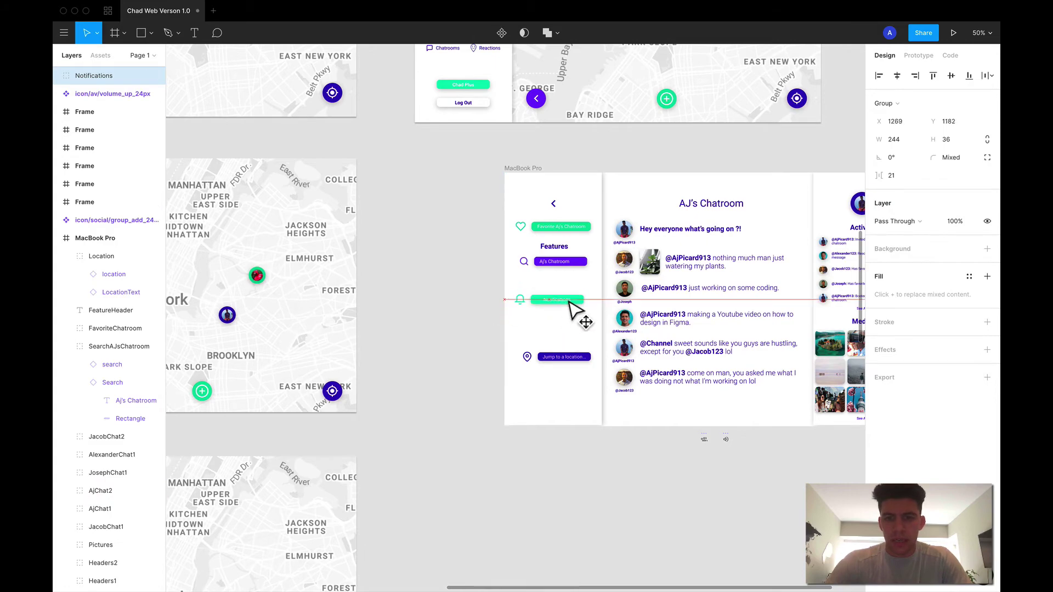
{"action": "key", "text": "ctrl+Right"}
{"action": "key", "text": "ctrl+Right"}
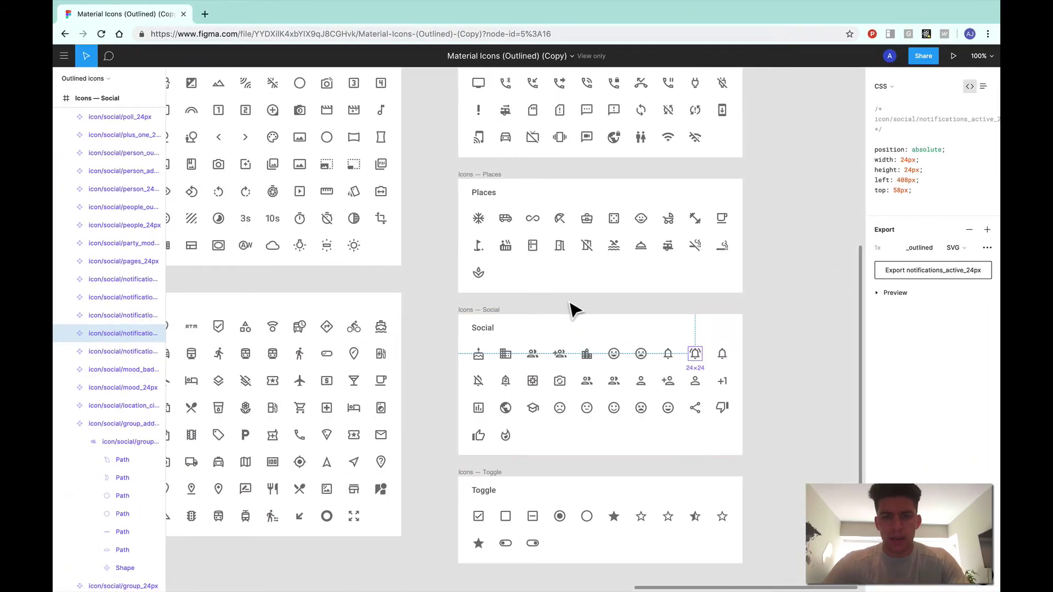
{"action": "scroll", "coordinate": [570, 310], "scroll_direction": "up", "scroll_amount": 5}
{"action": "scroll", "coordinate": [570, 310], "scroll_direction": "left", "scroll_amount": 2}
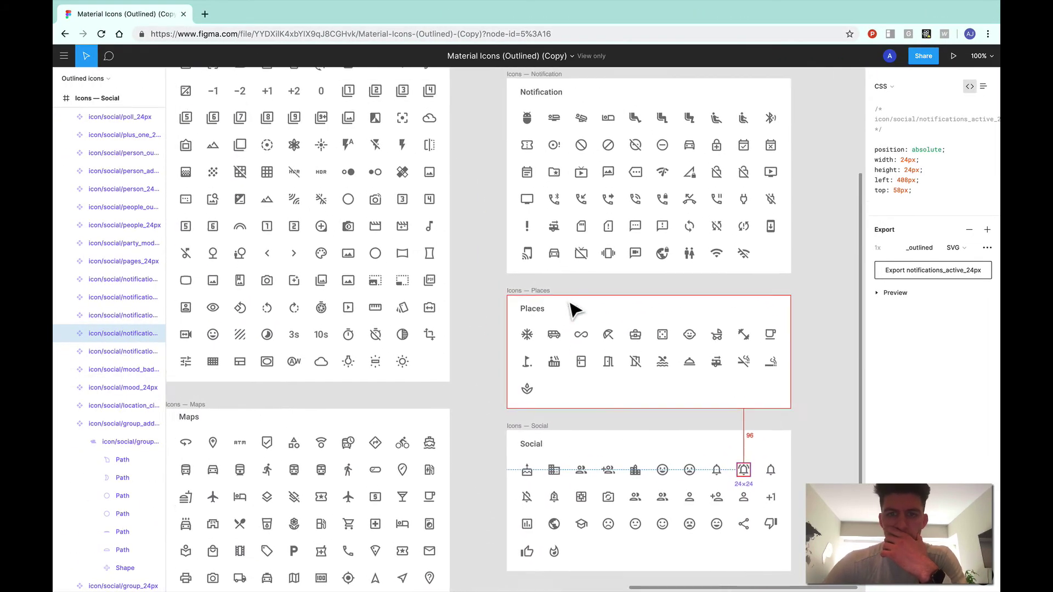
{"action": "scroll", "coordinate": [574, 310], "scroll_direction": "up", "scroll_amount": 3}
{"action": "scroll", "coordinate": [574, 310], "scroll_direction": "left", "scroll_amount": 1}
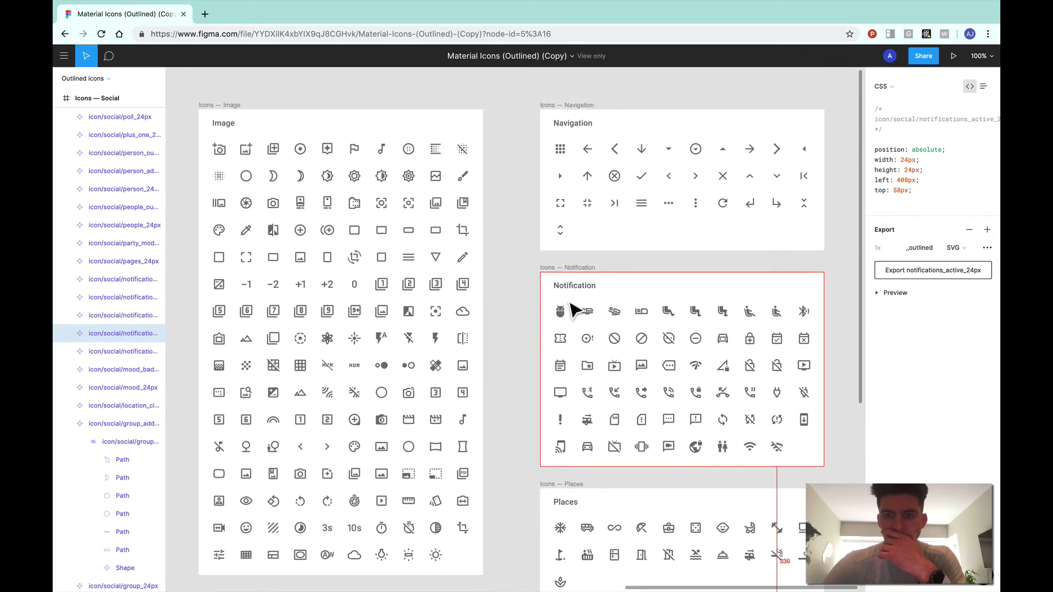
{"action": "scroll", "coordinate": [570, 310], "scroll_direction": "left", "scroll_amount": 5}
{"action": "scroll", "coordinate": [571, 310], "scroll_direction": "down", "scroll_amount": 1}
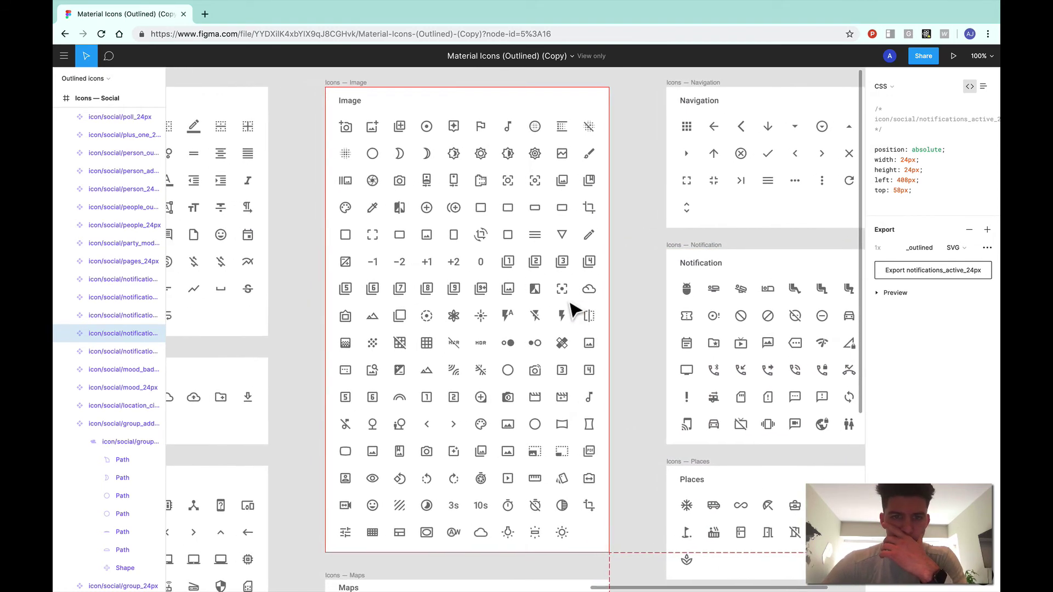
{"action": "scroll", "coordinate": [570, 310], "scroll_direction": "down", "scroll_amount": 2}
{"action": "scroll", "coordinate": [570, 310], "scroll_direction": "left", "scroll_amount": 2}
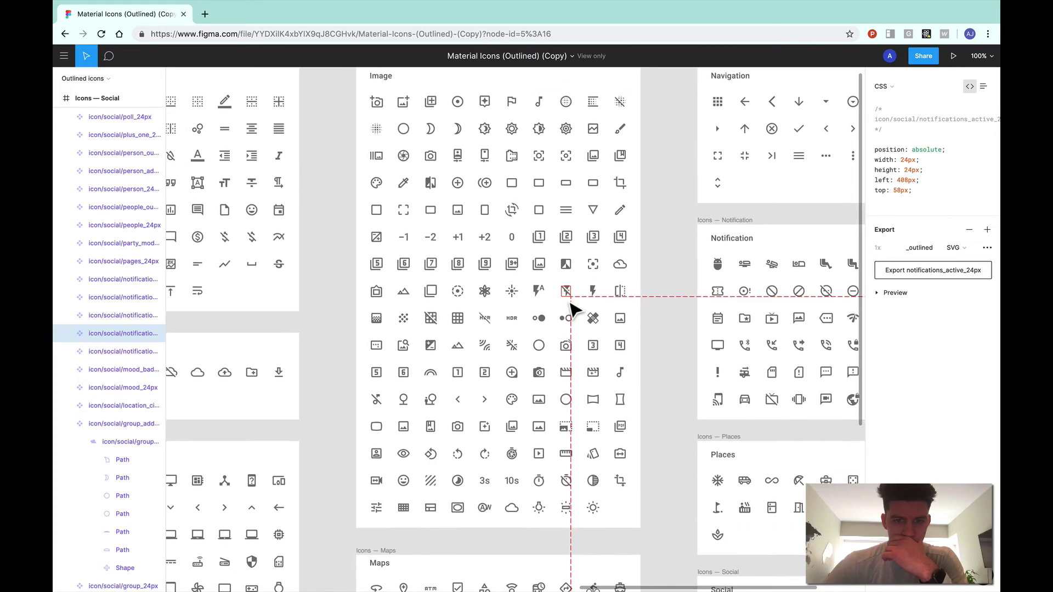
{"action": "scroll", "coordinate": [573, 310], "scroll_direction": "down", "scroll_amount": 1}
{"action": "scroll", "coordinate": [573, 310], "scroll_direction": "left", "scroll_amount": 2}
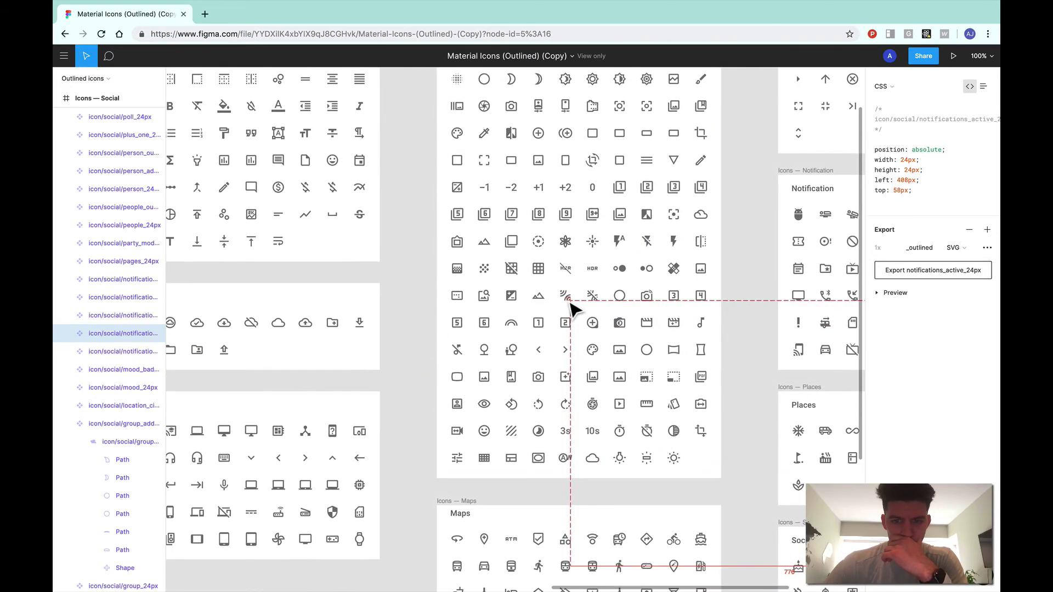
{"action": "scroll", "coordinate": [570, 310], "scroll_direction": "left", "scroll_amount": 5}
{"action": "scroll", "coordinate": [571, 310], "scroll_direction": "up", "scroll_amount": 3}
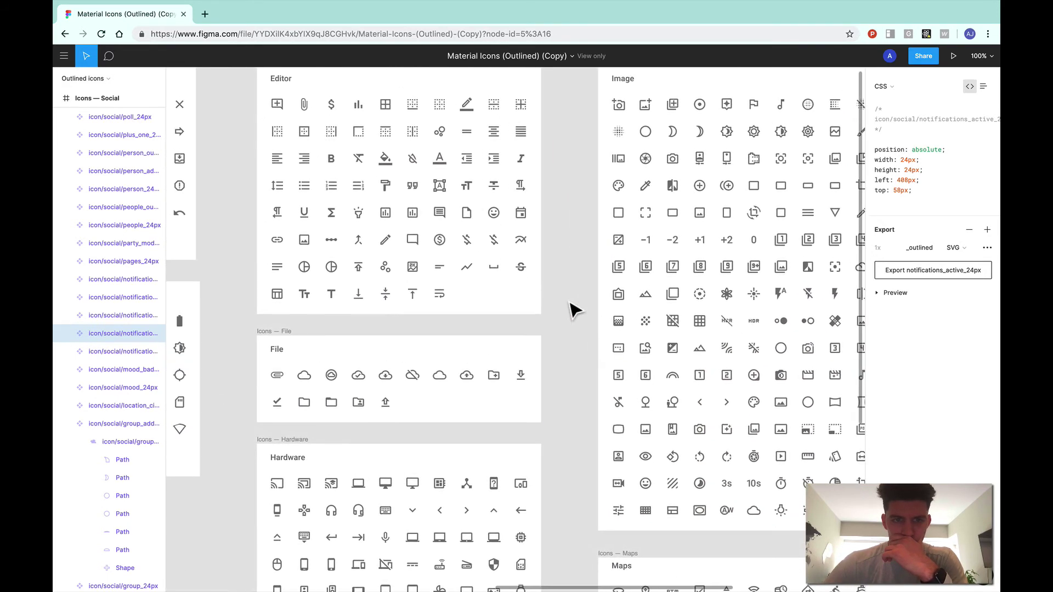
{"action": "scroll", "coordinate": [570, 310], "scroll_direction": "left", "scroll_amount": 2}
{"action": "scroll", "coordinate": [571, 310], "scroll_direction": "down", "scroll_amount": 1}
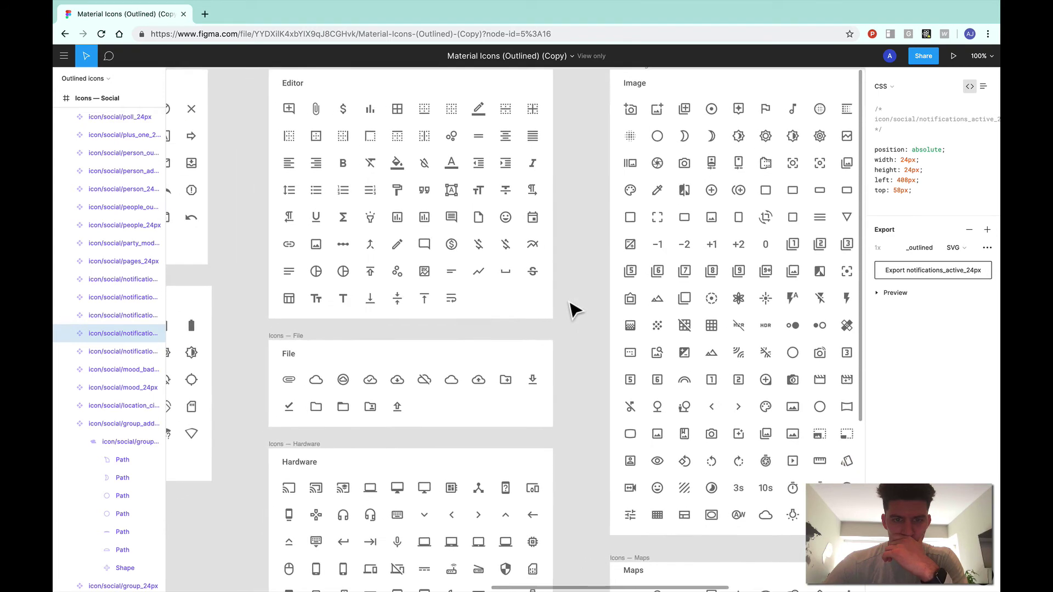
{"action": "scroll", "coordinate": [573, 310], "scroll_direction": "up", "scroll_amount": 1}
{"action": "scroll", "coordinate": [573, 310], "scroll_direction": "left", "scroll_amount": 1}
{"action": "scroll", "coordinate": [573, 310], "scroll_direction": "down", "scroll_amount": 4}
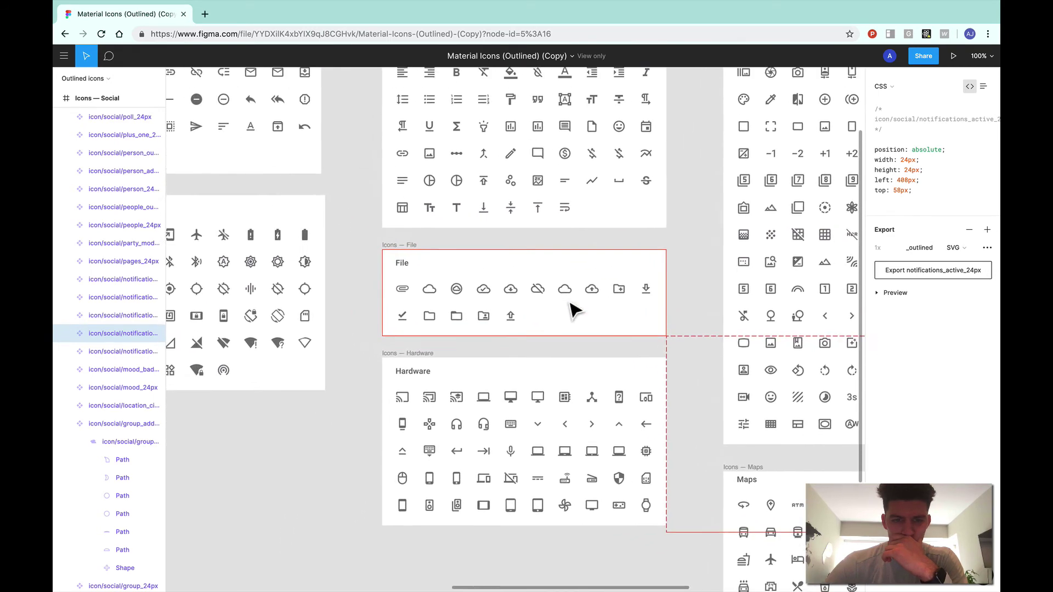
{"action": "scroll", "coordinate": [573, 310], "scroll_direction": "left", "scroll_amount": 4}
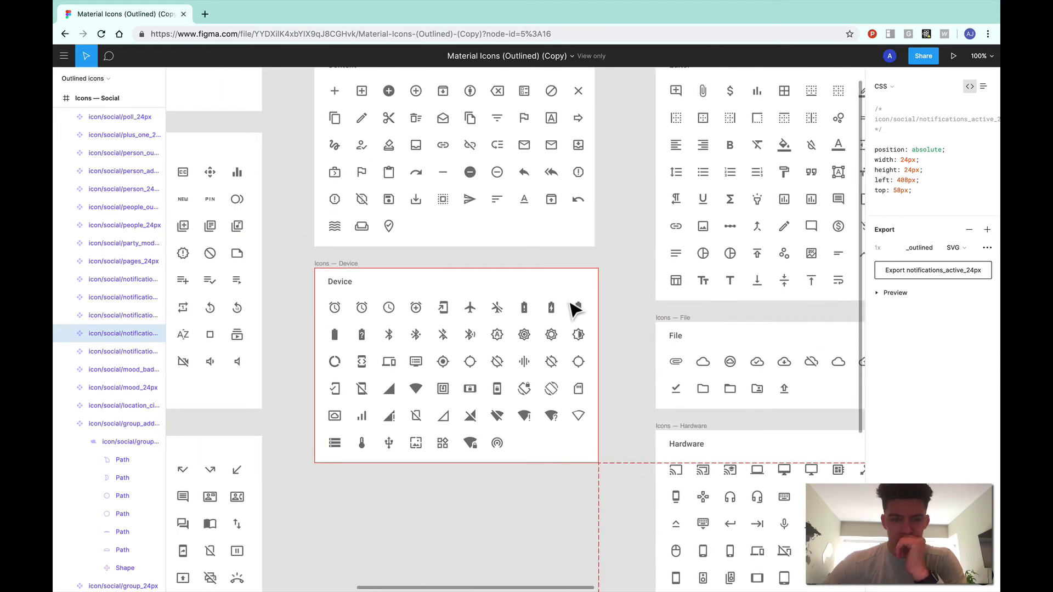
{"action": "scroll", "coordinate": [573, 310], "scroll_direction": "up", "scroll_amount": 2}
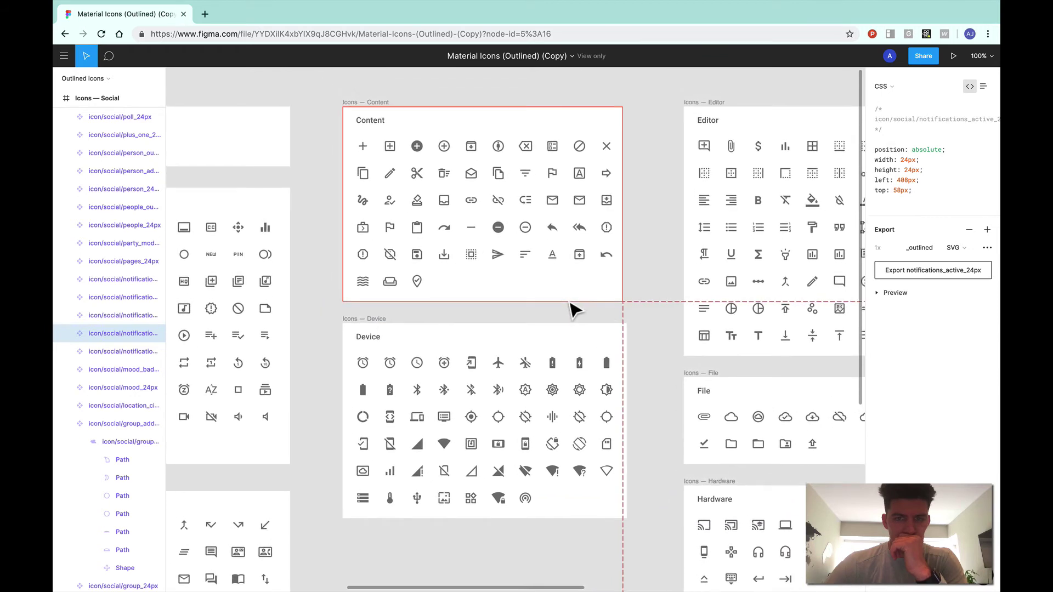
{"action": "scroll", "coordinate": [573, 310], "scroll_direction": "left", "scroll_amount": 5}
{"action": "scroll", "coordinate": [573, 310], "scroll_direction": "down", "scroll_amount": 3}
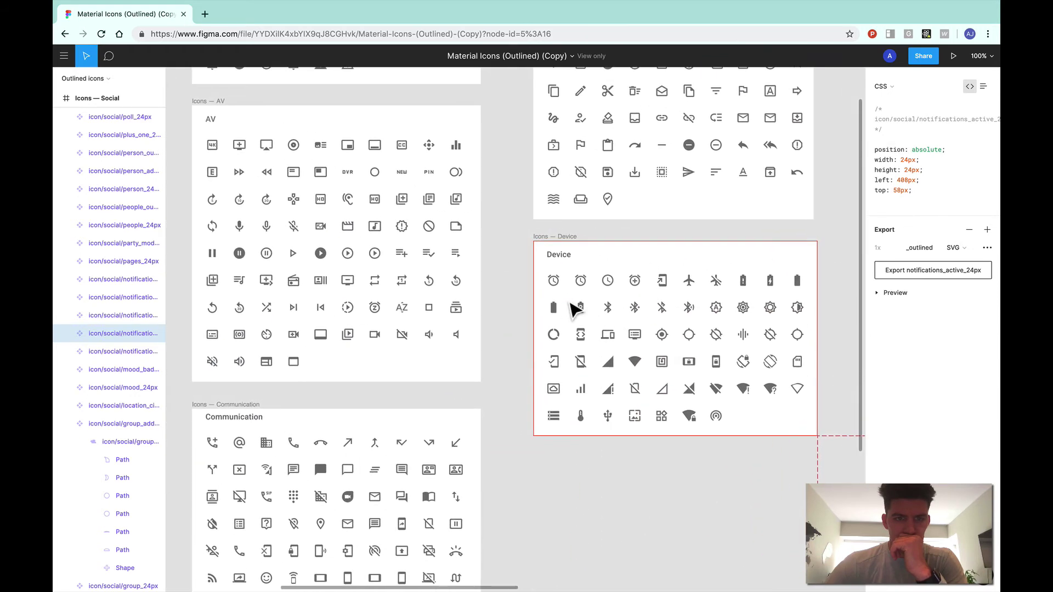
{"action": "scroll", "coordinate": [573, 309], "scroll_direction": "up", "scroll_amount": 3}
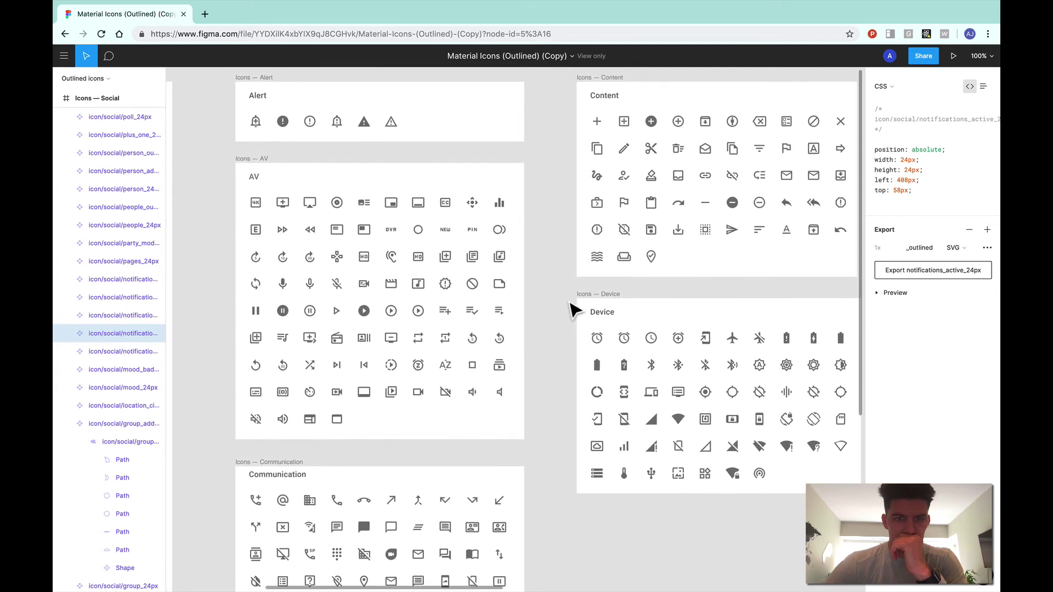
{"action": "scroll", "coordinate": [574, 310], "scroll_direction": "down", "scroll_amount": 3}
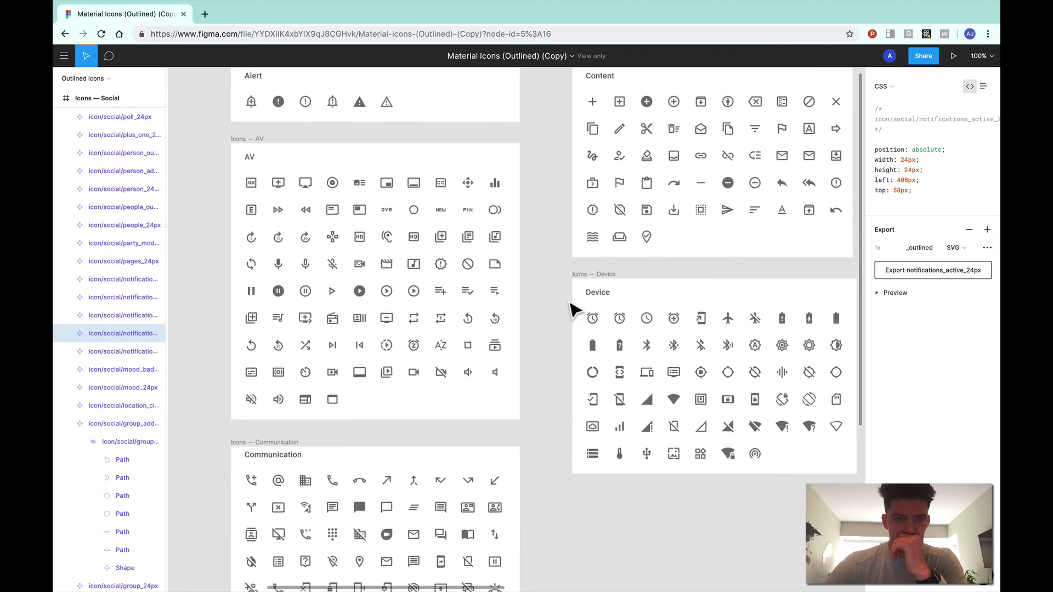
{"action": "scroll", "coordinate": [573, 310], "scroll_direction": "left", "scroll_amount": 1}
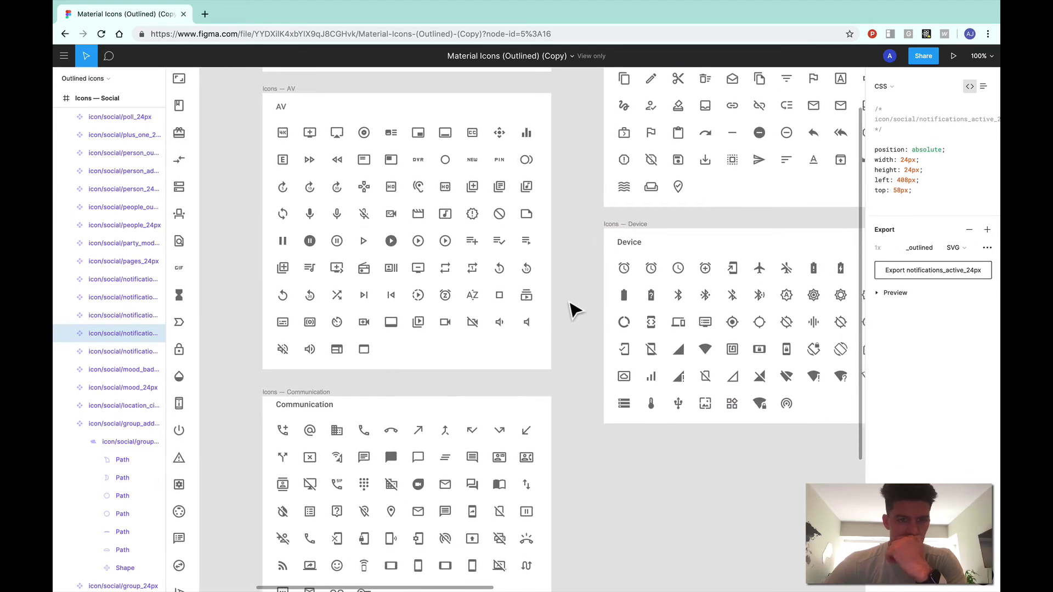
{"action": "scroll", "coordinate": [574, 310], "scroll_direction": "down", "scroll_amount": 3}
{"action": "scroll", "coordinate": [573, 310], "scroll_direction": "left", "scroll_amount": 2}
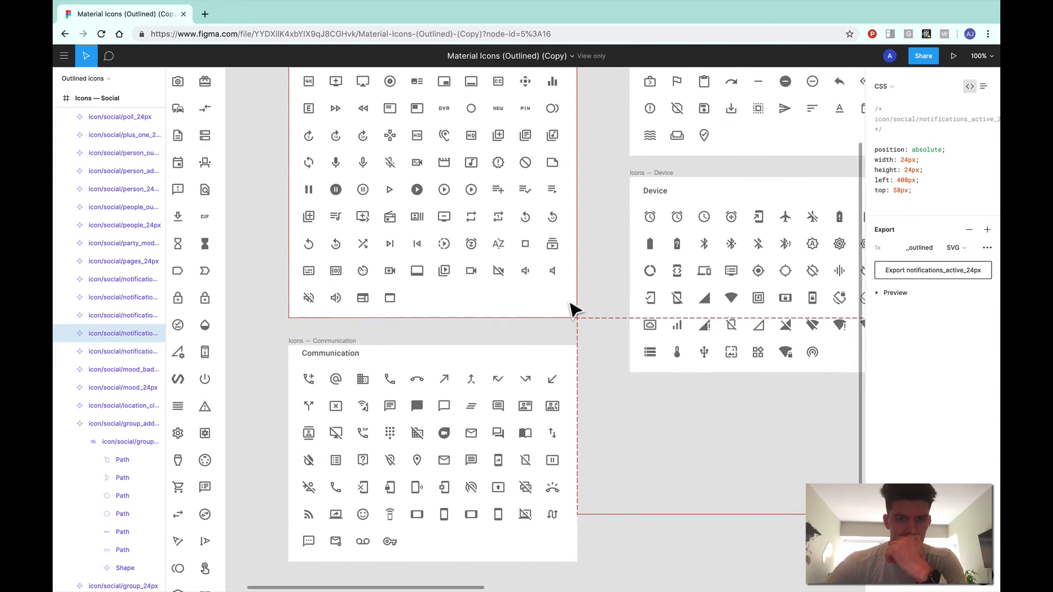
{"action": "scroll", "coordinate": [573, 310], "scroll_direction": "down", "scroll_amount": 4}
{"action": "scroll", "coordinate": [573, 310], "scroll_direction": "left", "scroll_amount": 2}
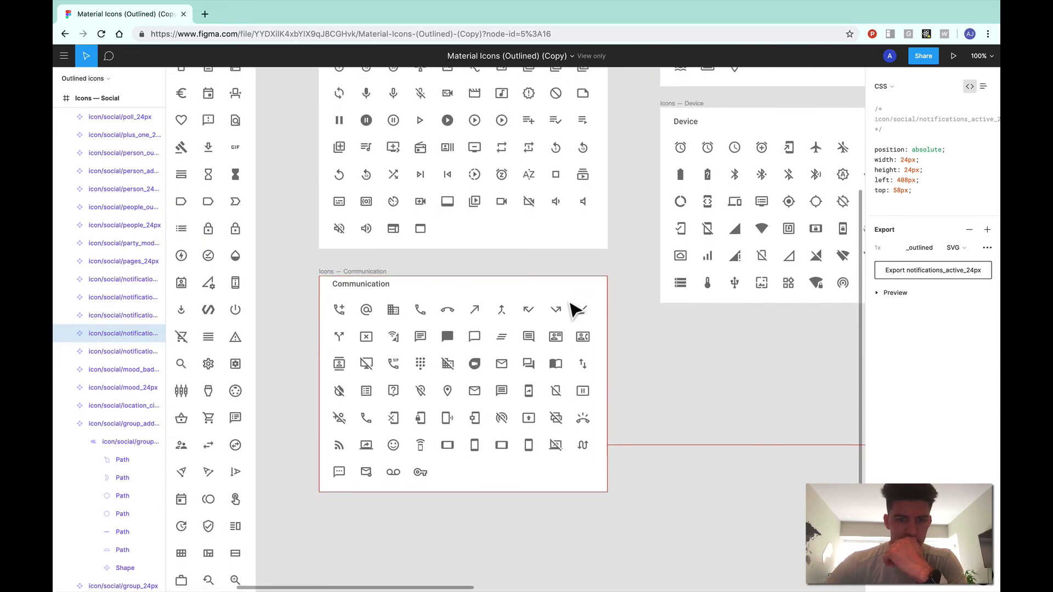
{"action": "scroll", "coordinate": [574, 310], "scroll_direction": "left", "scroll_amount": 7}
{"action": "scroll", "coordinate": [573, 310], "scroll_direction": "down", "scroll_amount": 1}
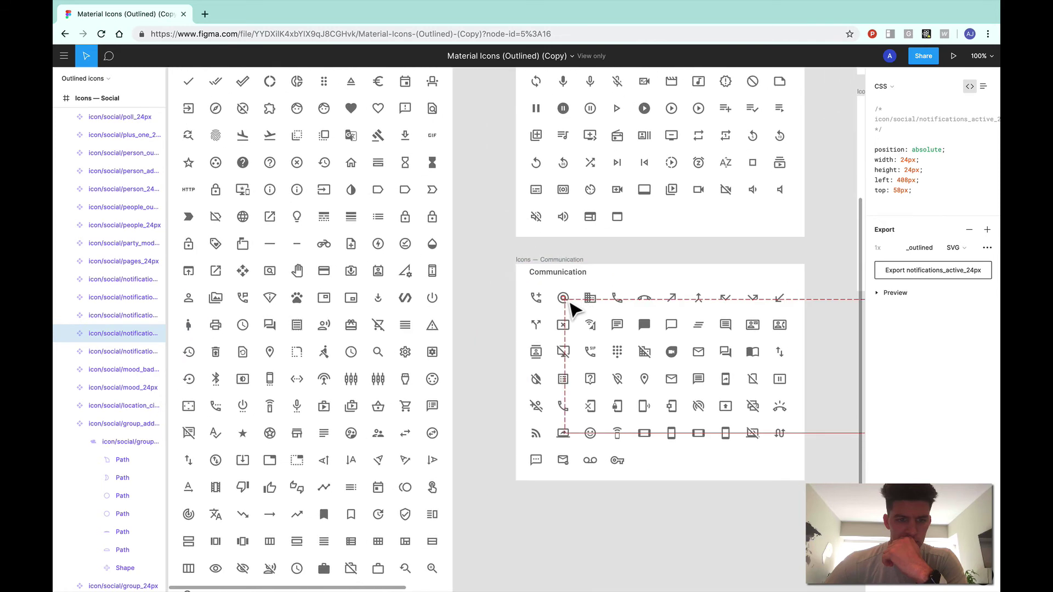
{"action": "scroll", "coordinate": [574, 310], "scroll_direction": "down", "scroll_amount": 4}
{"action": "scroll", "coordinate": [573, 310], "scroll_direction": "left", "scroll_amount": 3}
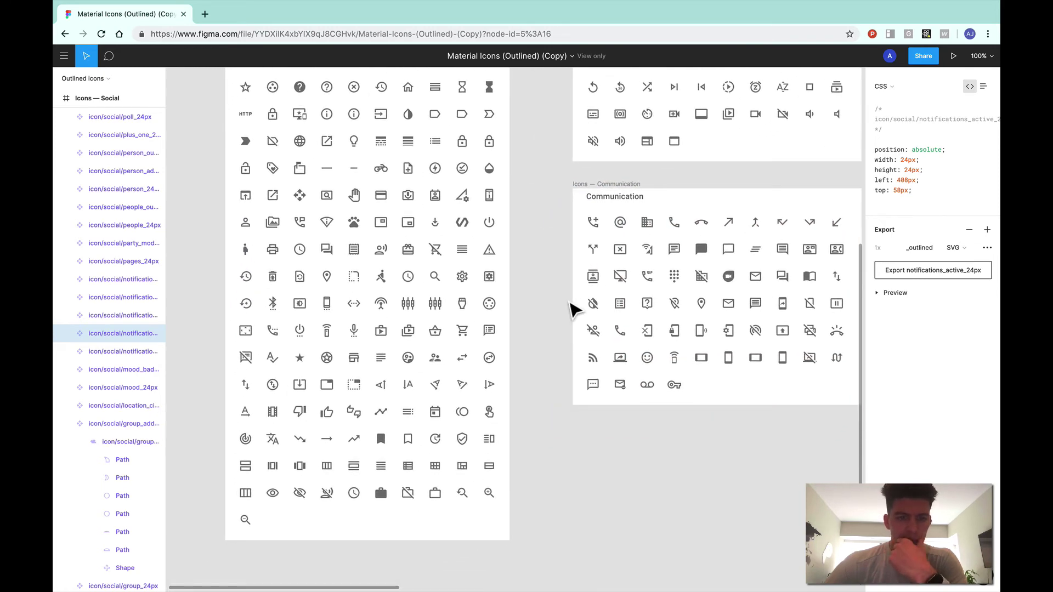
{"action": "scroll", "coordinate": [573, 310], "scroll_direction": "up", "scroll_amount": 7}
{"action": "scroll", "coordinate": [573, 309], "scroll_direction": "left", "scroll_amount": 2}
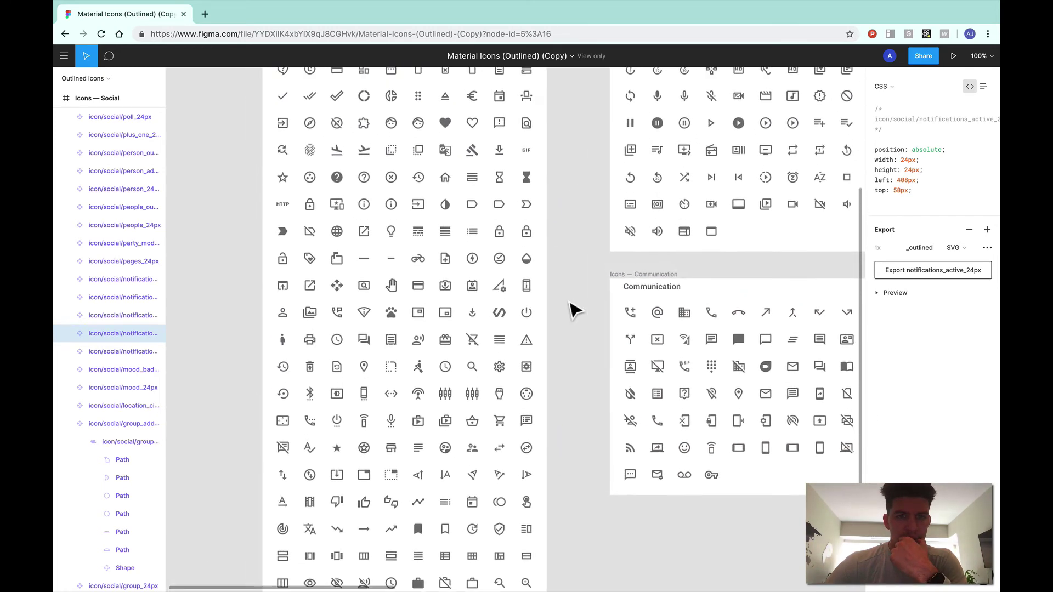
{"action": "scroll", "coordinate": [573, 310], "scroll_direction": "up", "scroll_amount": 9}
{"action": "scroll", "coordinate": [573, 310], "scroll_direction": "right", "scroll_amount": 1}
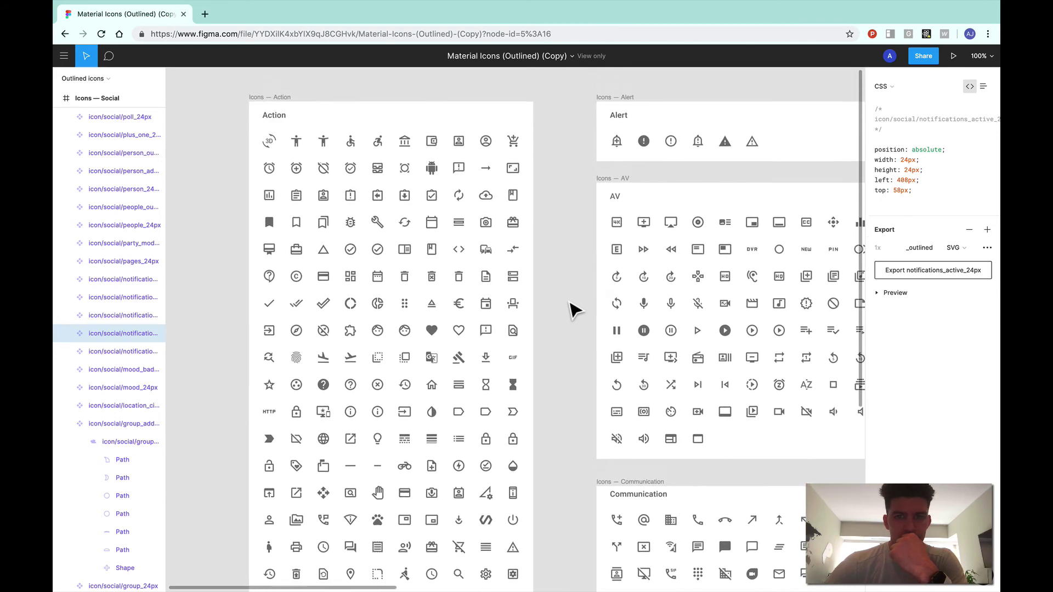
Step: Search the web for 'figma icons' and open the 300+ material icons set page
{"action": "left_click", "coordinate": [203, 13]}
{"action": "type", "text": "figma "}
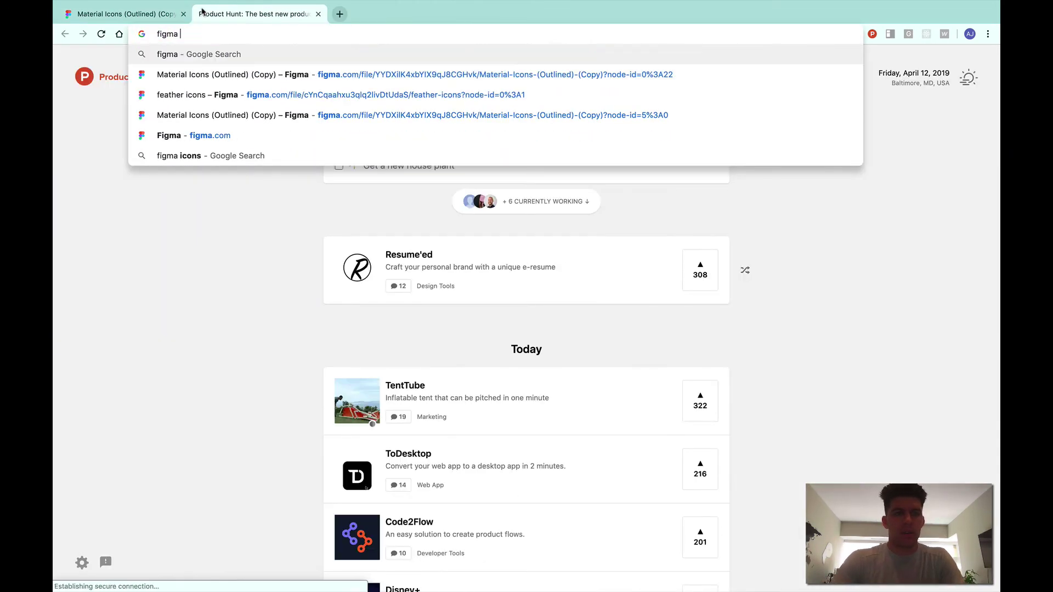
{"action": "type", "text": "icons"}
{"action": "key", "text": "Return"}
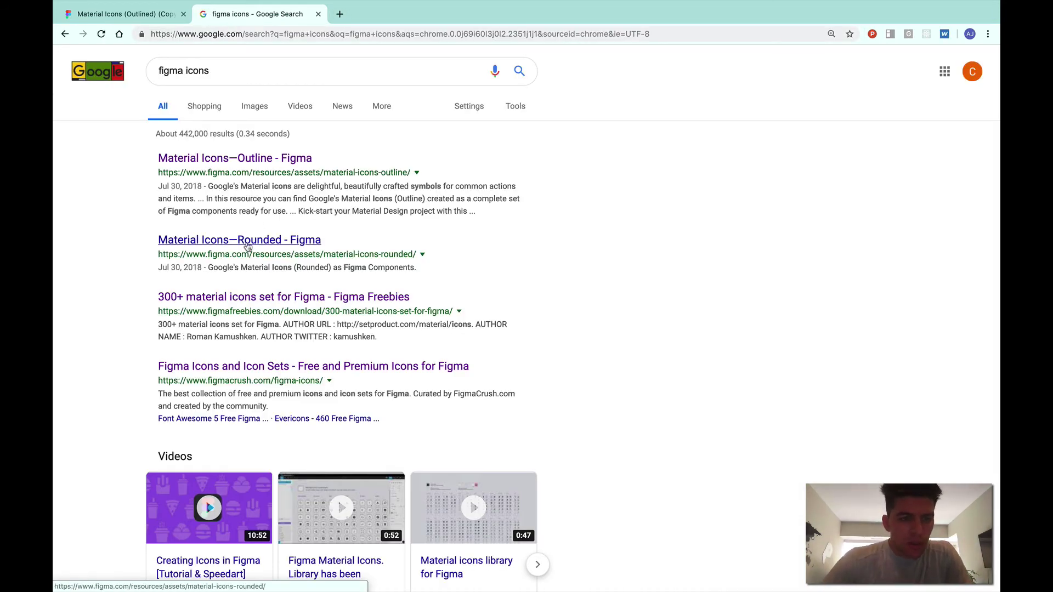
{"action": "left_click", "coordinate": [255, 301]}
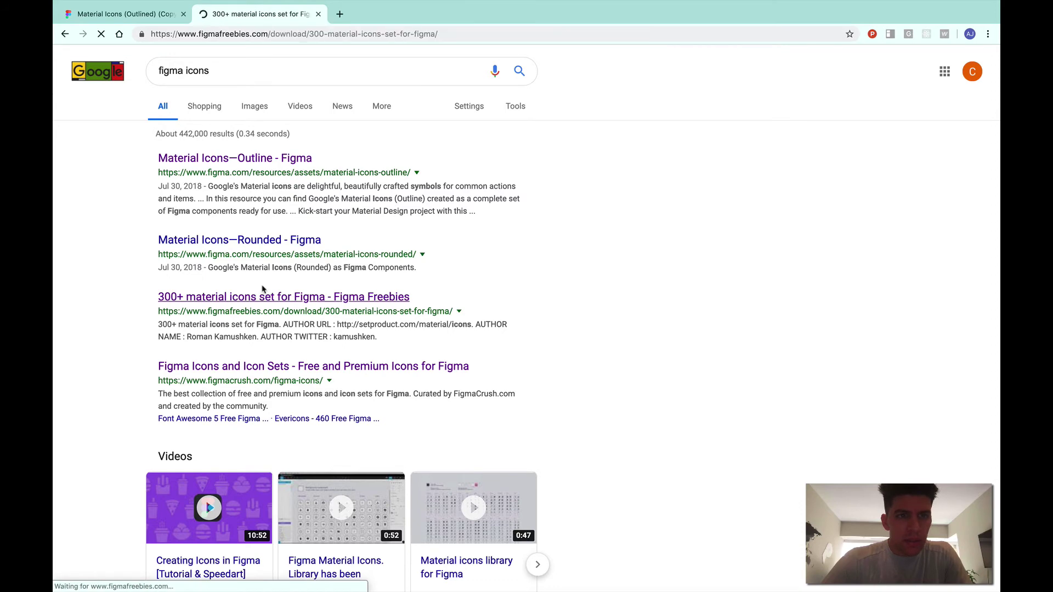
Step: Scroll the Figma Freebies page, then return to the Material Icons copy and Chad Web design
{"action": "scroll", "coordinate": [325, 301], "scroll_direction": "down", "scroll_amount": 2}
{"action": "scroll", "coordinate": [325, 300], "scroll_direction": "down", "scroll_amount": 4}
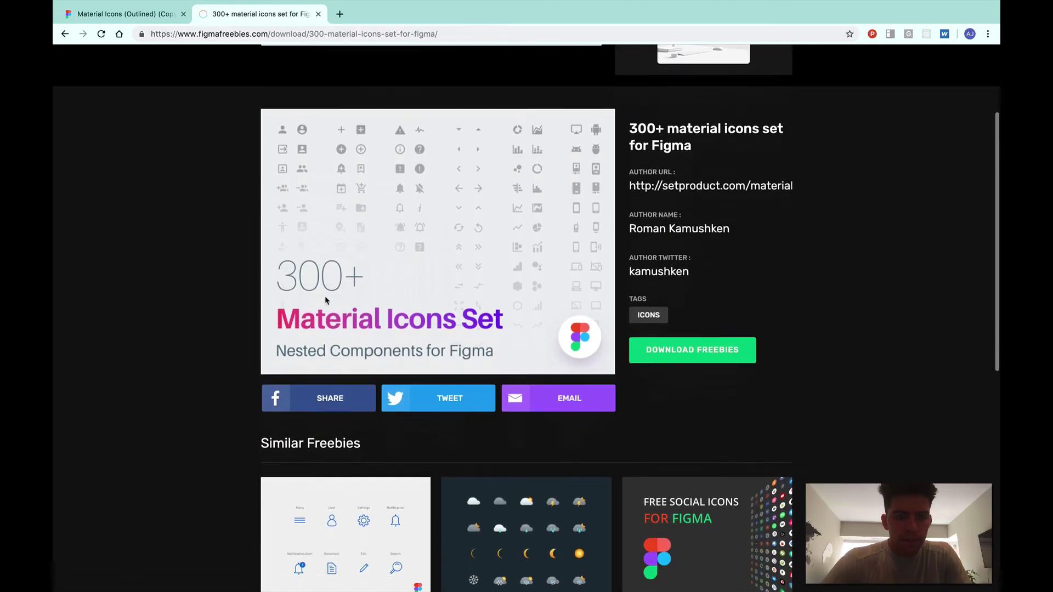
{"action": "scroll", "coordinate": [325, 298], "scroll_direction": "up", "scroll_amount": 5}
{"action": "left_click", "coordinate": [154, 16]}
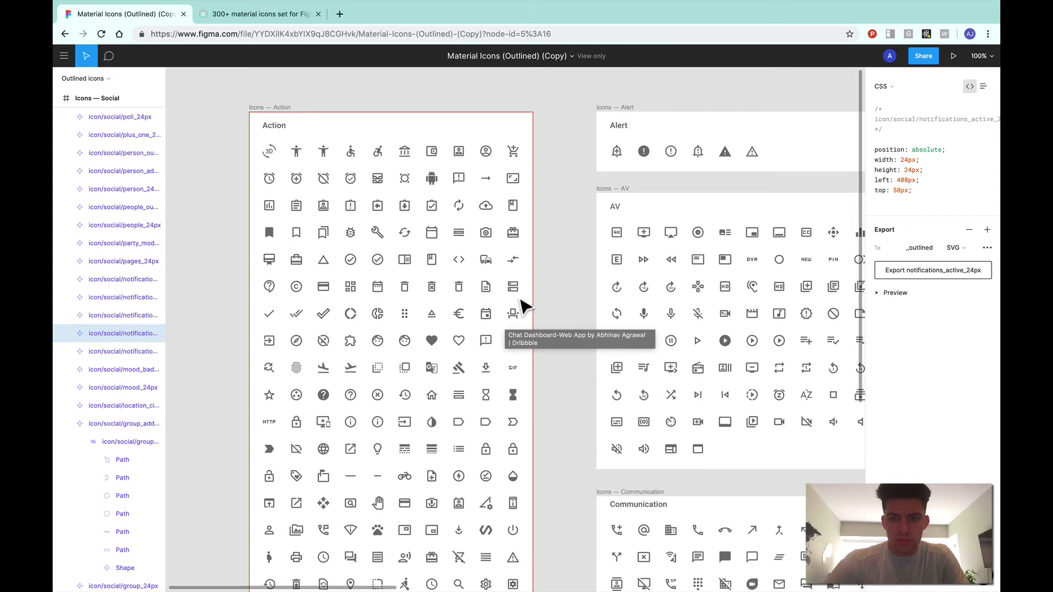
{"action": "key", "text": "ctrl+Right"}
{"action": "key", "text": "ctrl+Right"}
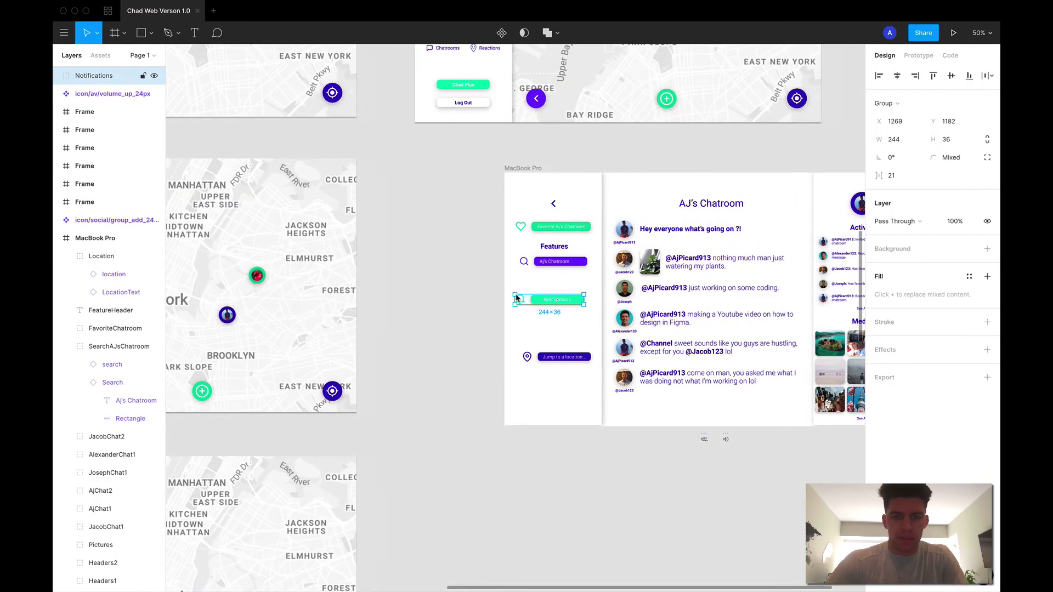
Step: Move Notifications under Favorite, shift the Features header and search down, and duplicate the header upward
{"action": "scroll", "coordinate": [475, 465], "scroll_direction": "down", "scroll_amount": 4}
{"action": "scroll", "coordinate": [475, 465], "scroll_direction": "right", "scroll_amount": 5}
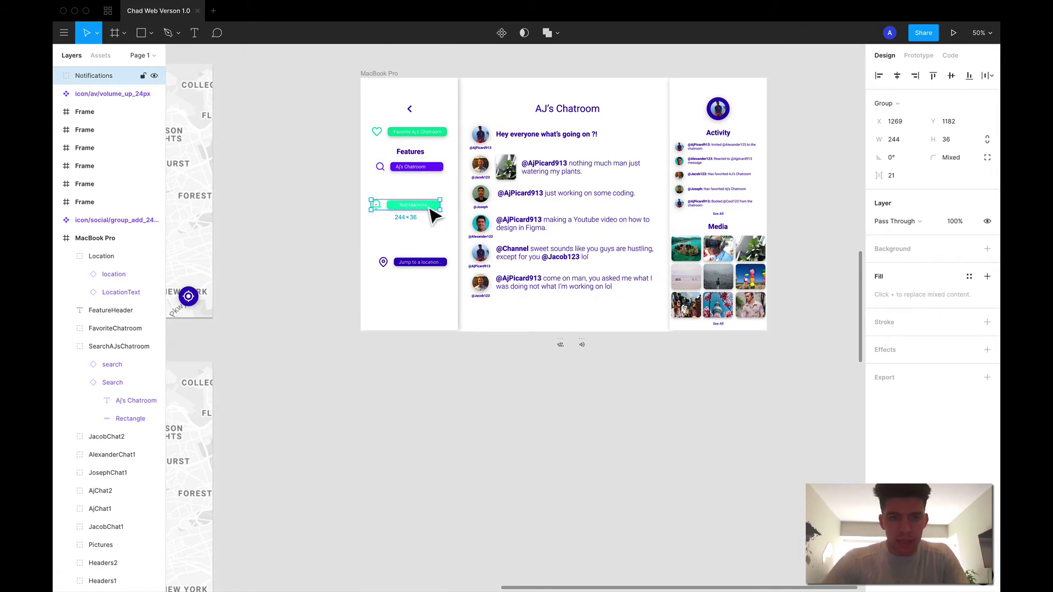
{"action": "left_click_drag", "start_coordinate": [428, 212], "coordinate": [433, 279]}
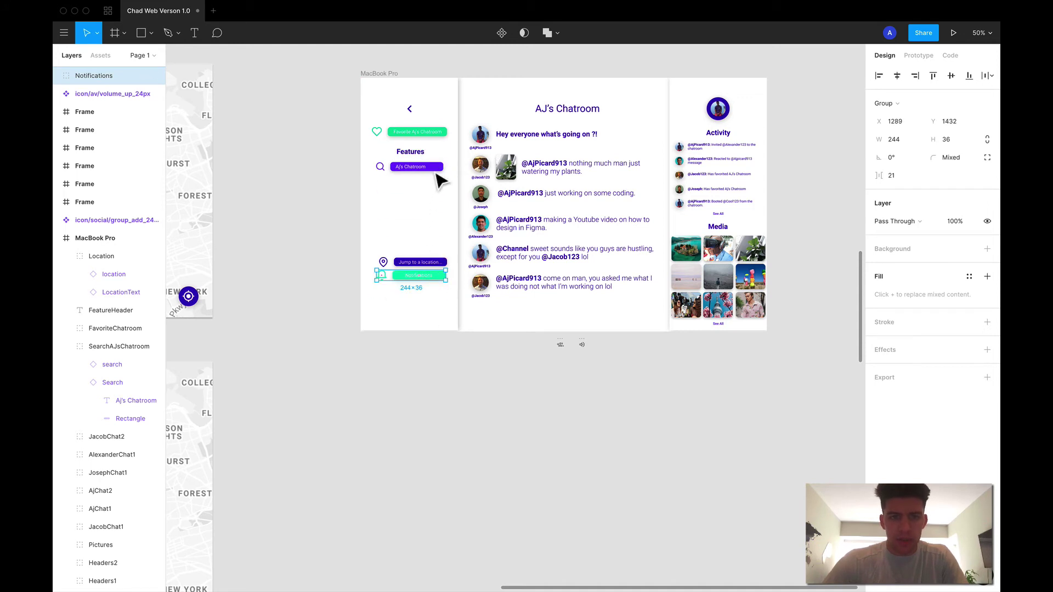
{"action": "left_click_drag", "start_coordinate": [437, 150], "coordinate": [408, 211]}
{"action": "left_click_drag", "start_coordinate": [414, 134], "coordinate": [418, 158]}
{"action": "left_click", "coordinate": [419, 196]}
{"action": "left_click_drag", "start_coordinate": [418, 196], "coordinate": [415, 116]}
Step: Rename the duplicate header to Toggle and line up Favorite and Notifications beneath it
{"action": "key", "text": "Return"}
{"action": "key", "text": "BackSpace"}
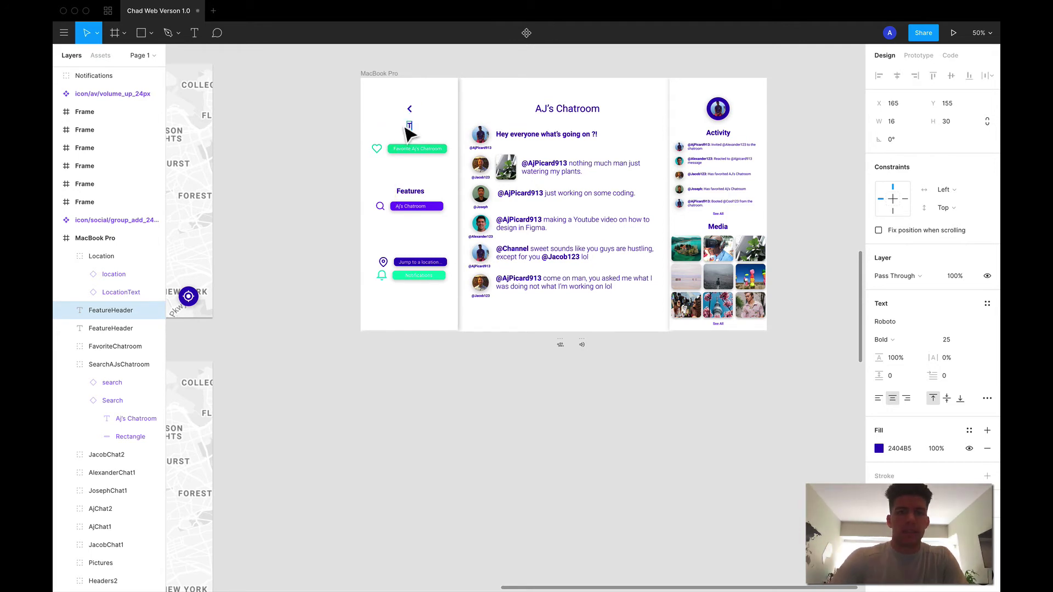
{"action": "key", "text": "Escape"}
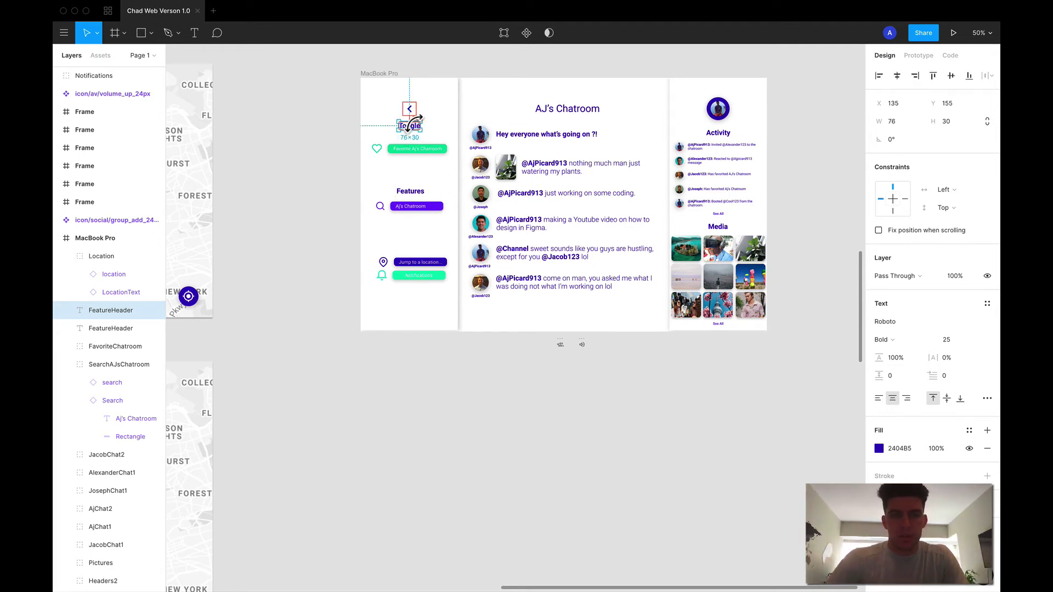
{"action": "key", "text": "shift+Down"}
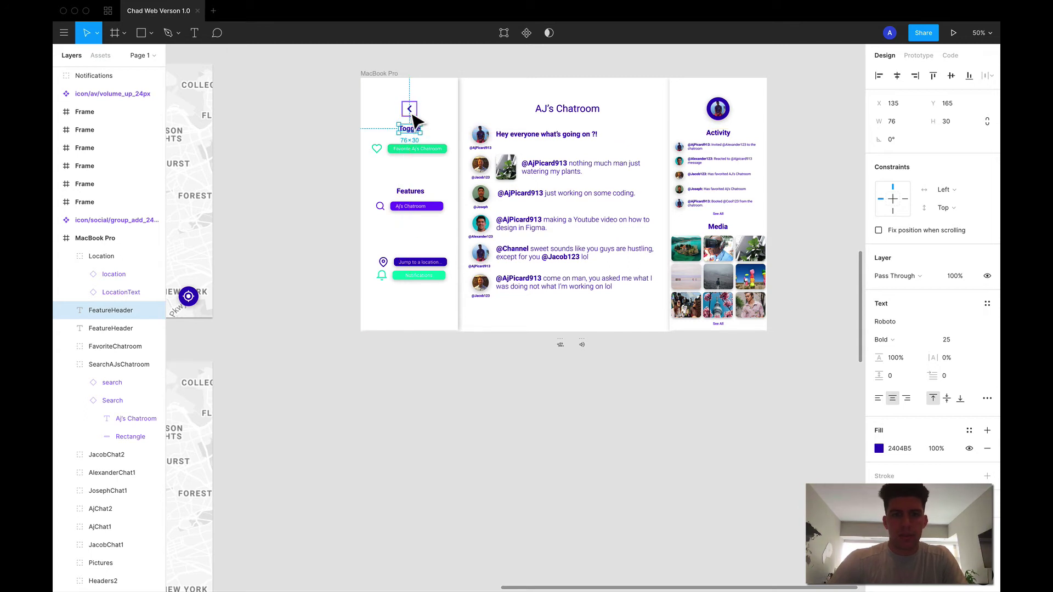
{"action": "key", "text": "shift+Down"}
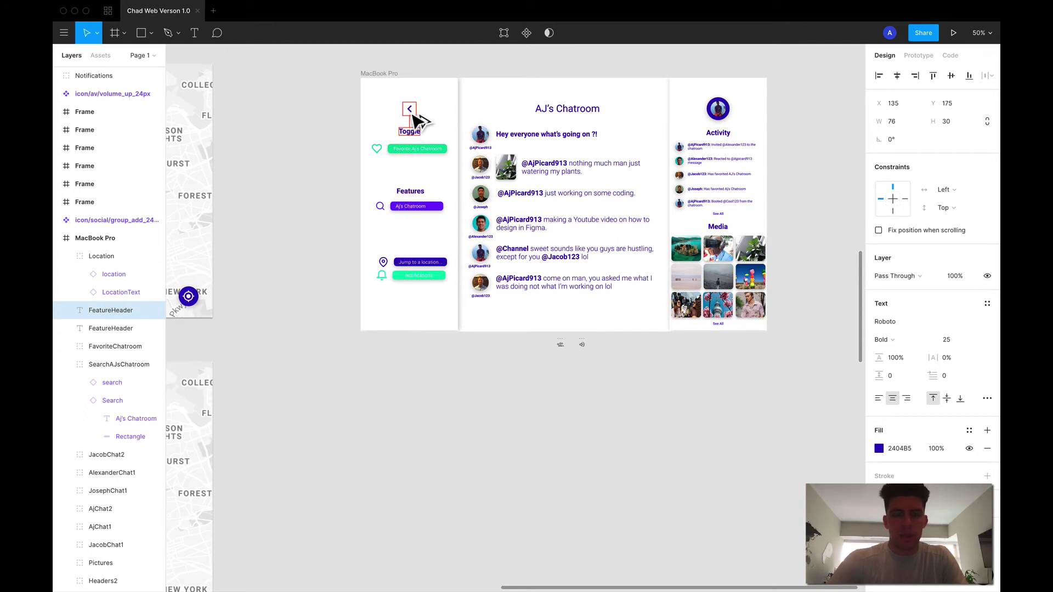
{"action": "left_click", "coordinate": [423, 150]}
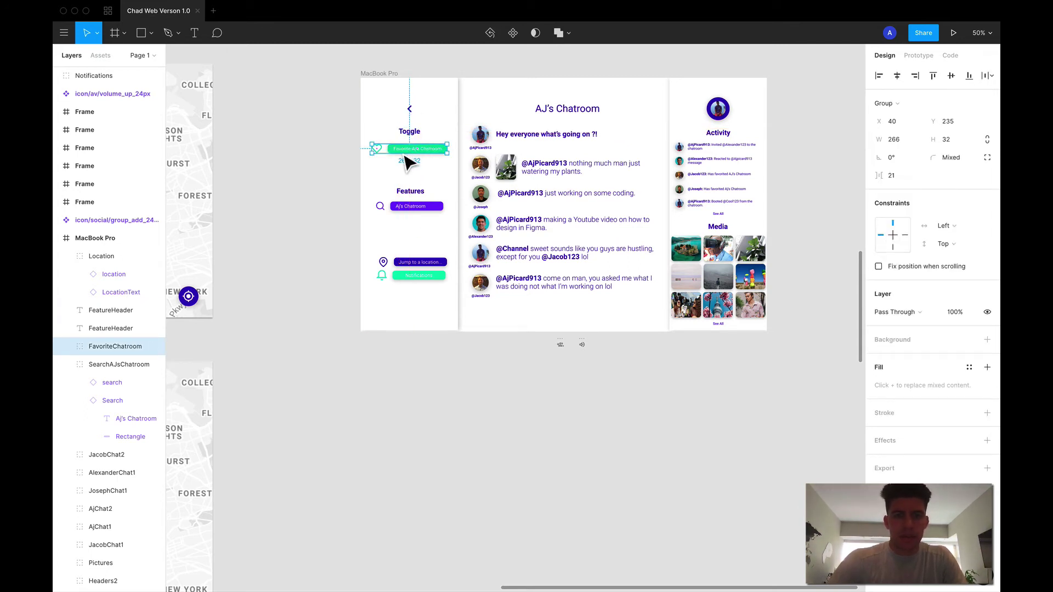
{"action": "key", "text": "Up"}
{"action": "key", "text": "Up"}
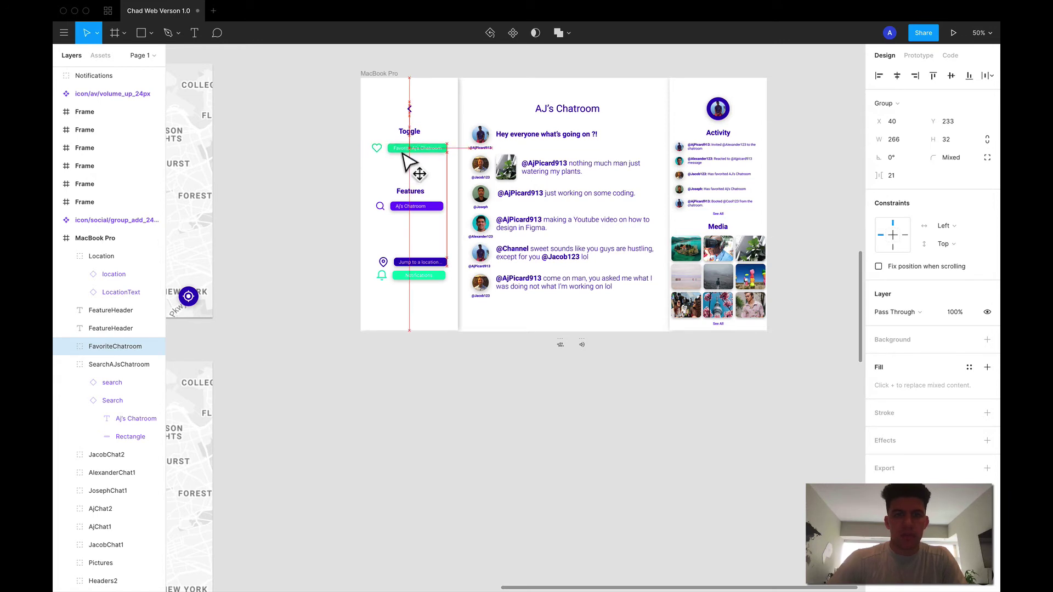
{"action": "left_click_drag", "start_coordinate": [405, 275], "coordinate": [402, 170]}
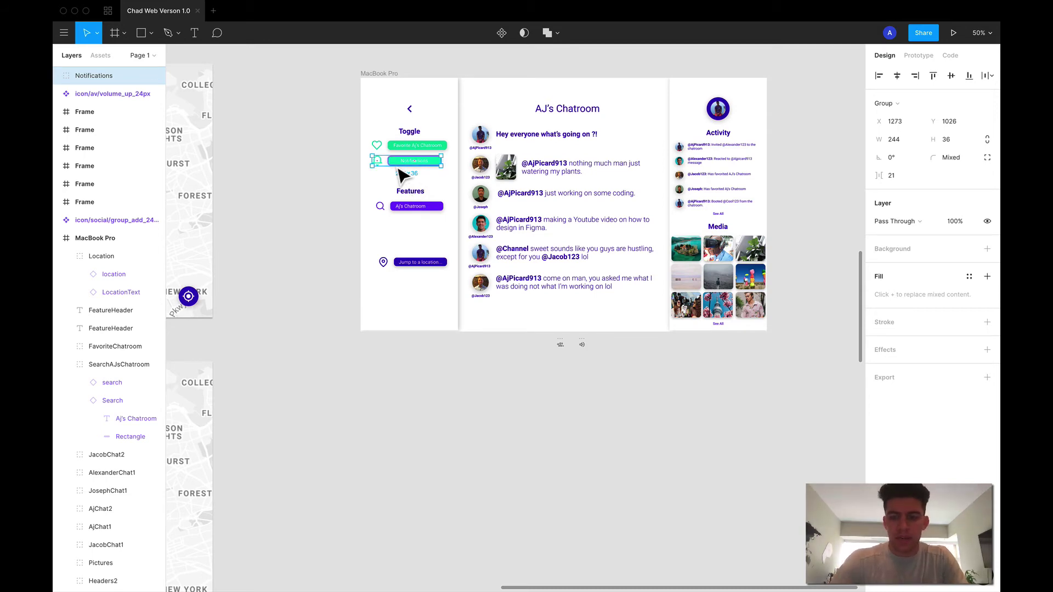
Step: Set the Notifications button width to 210 to match the Favorite button
{"action": "key", "text": "super+equal"}
{"action": "scroll", "coordinate": [400, 174], "scroll_direction": "up", "scroll_amount": 5}
{"action": "scroll", "coordinate": [400, 174], "scroll_direction": "left", "scroll_amount": 2}
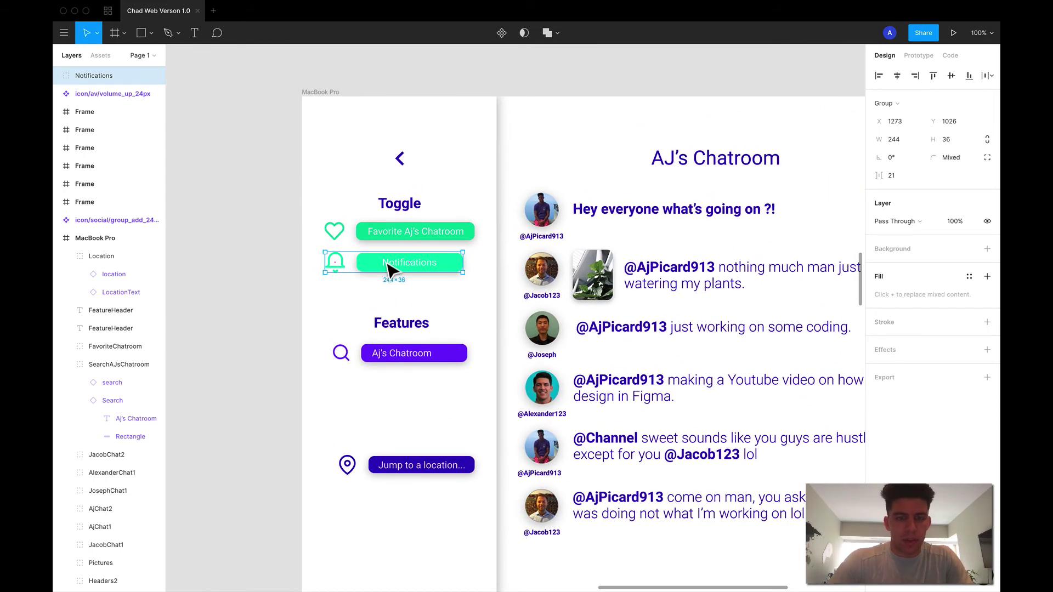
{"action": "left_click_drag", "start_coordinate": [388, 263], "coordinate": [386, 263]}
{"action": "left_click", "coordinate": [392, 233]}
{"action": "key", "text": "alt"}
{"action": "left_click", "coordinate": [348, 270]}
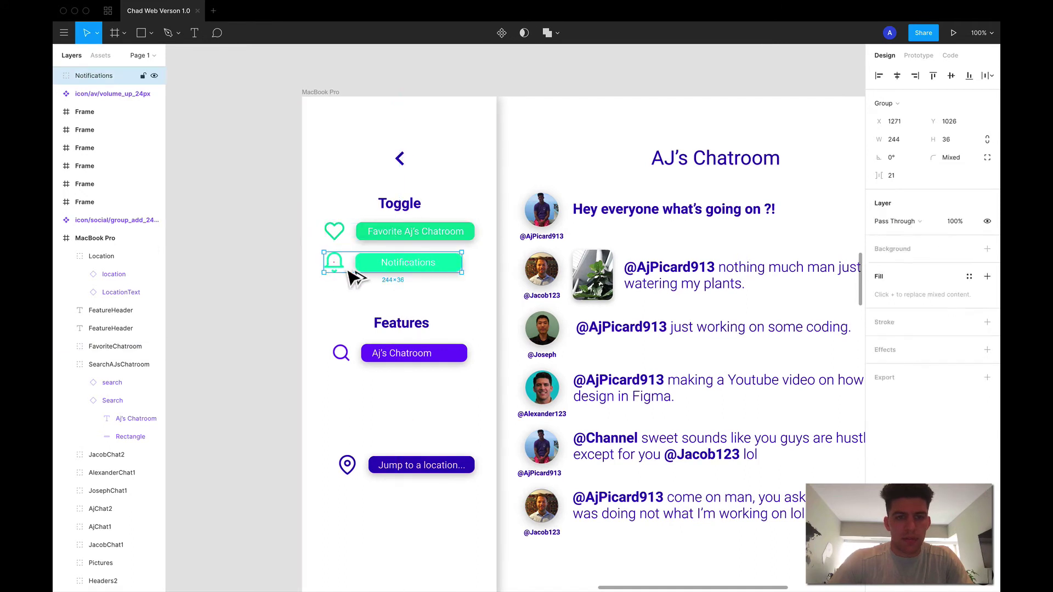
{"action": "double_click", "coordinate": [439, 275]}
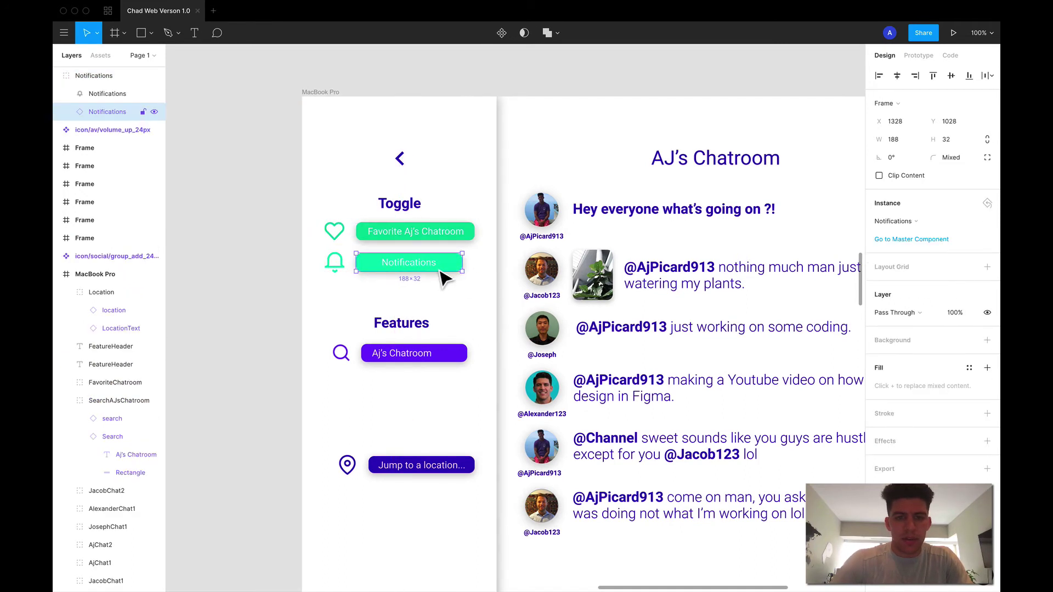
{"action": "left_click_drag", "start_coordinate": [469, 273], "coordinate": [482, 273]}
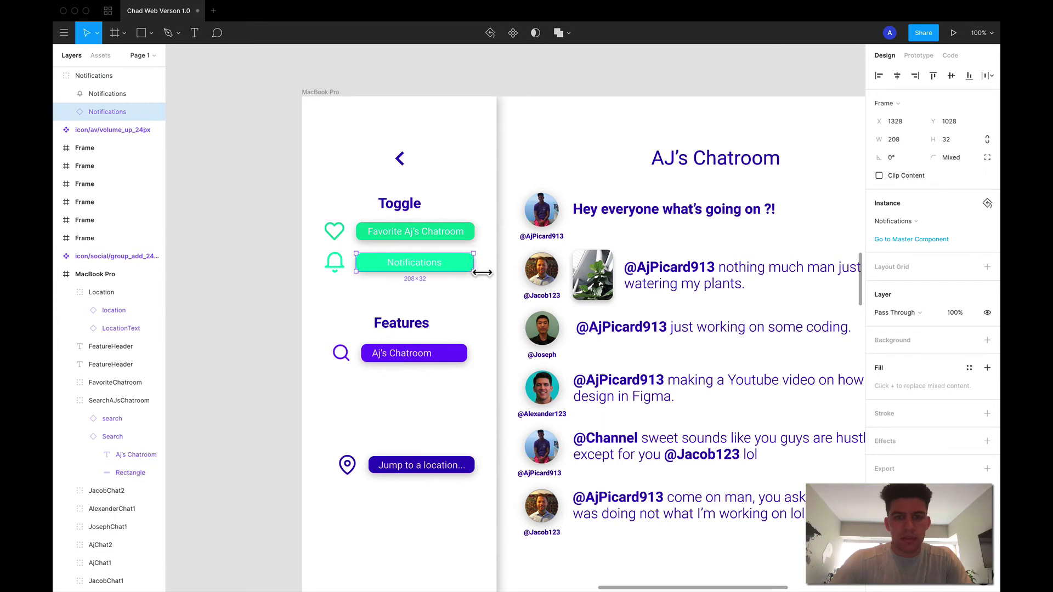
{"action": "left_click", "coordinate": [459, 235]}
{"action": "double_click", "coordinate": [470, 243]}
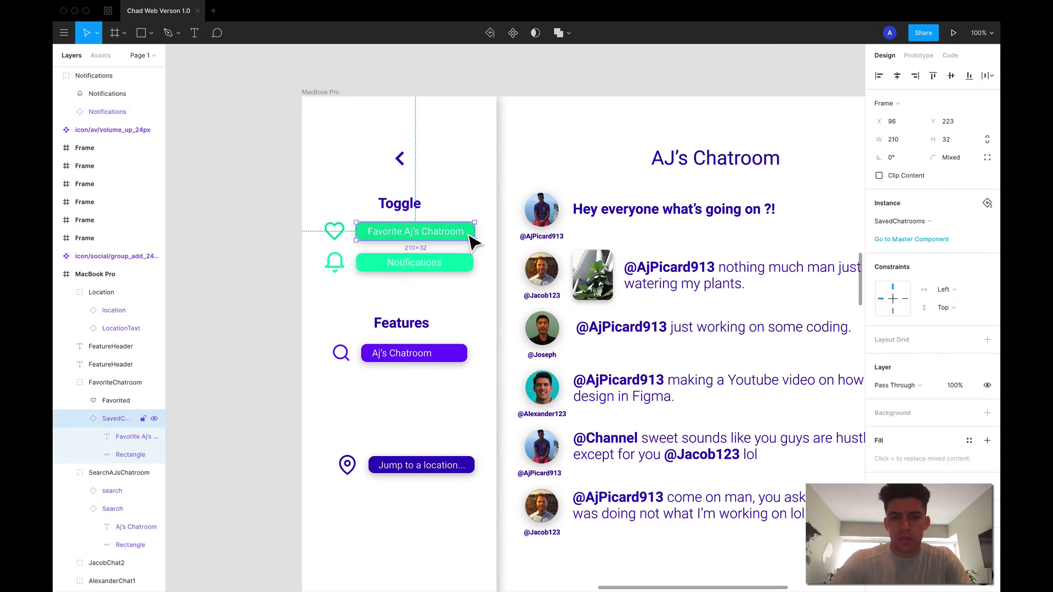
{"action": "left_click", "coordinate": [467, 270]}
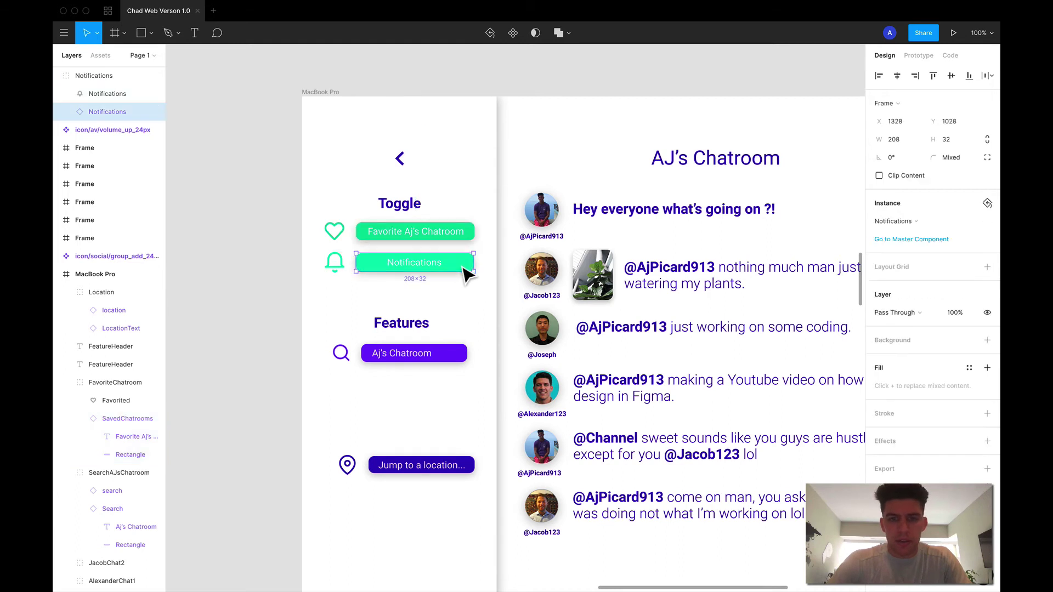
{"action": "left_click", "coordinate": [910, 135]}
{"action": "type", "text": "210"}
{"action": "key", "text": "Return"}
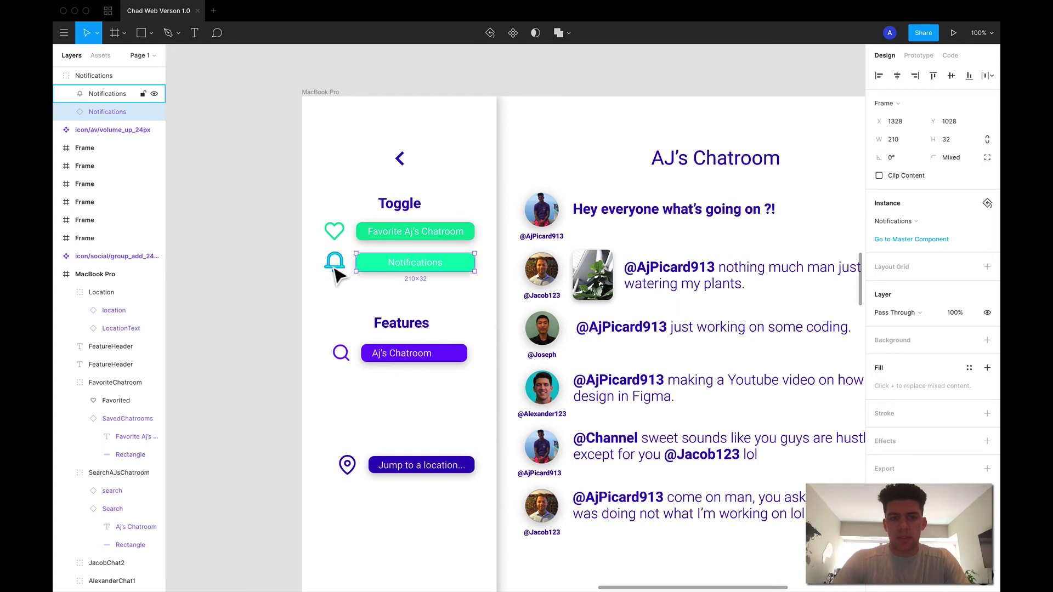
Step: Vertically centre the bell with the button and relabel it 'Turn On Notifications'
{"action": "left_click", "coordinate": [335, 269], "text": "shift"}
{"action": "left_click", "coordinate": [951, 76]}
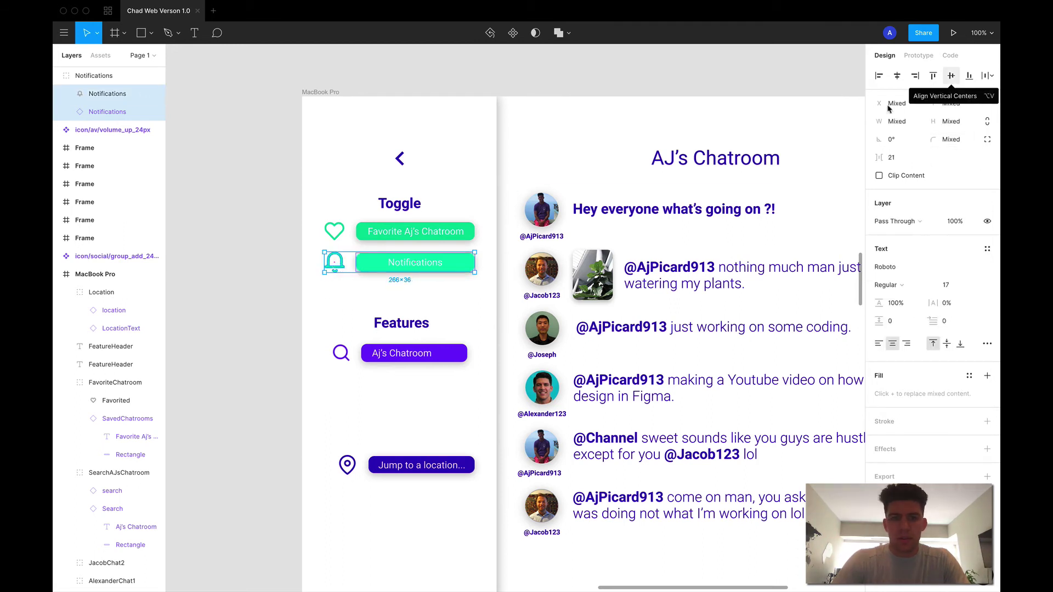
{"action": "left_click", "coordinate": [424, 264]}
{"action": "double_click", "coordinate": [420, 265]}
{"action": "double_click", "coordinate": [415, 262]}
{"action": "type", "text": "Turn"}
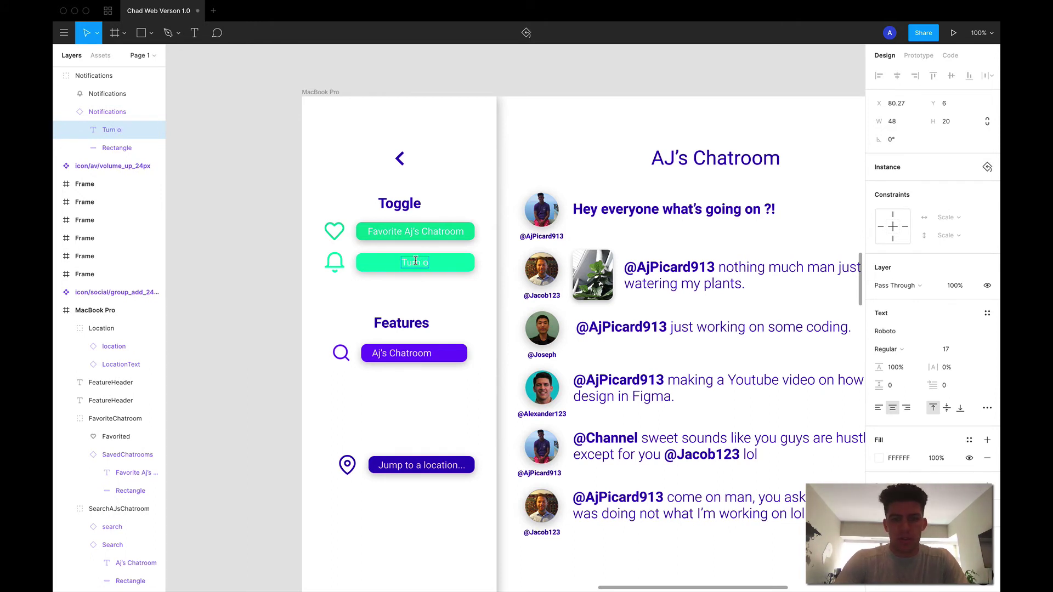
{"action": "type", "text": "On Notifications"}
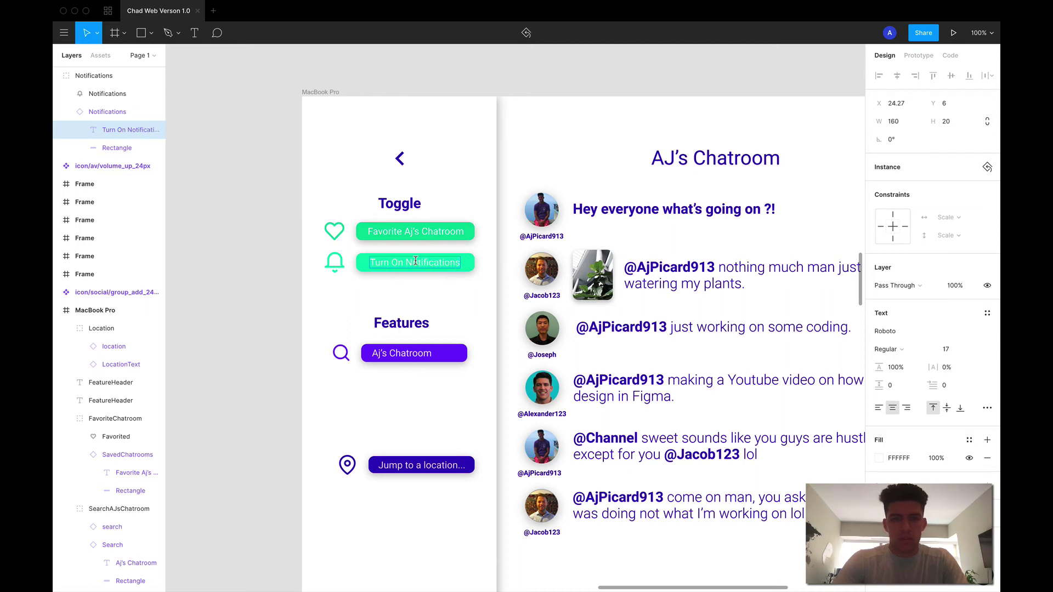
{"action": "key", "text": "Escape"}
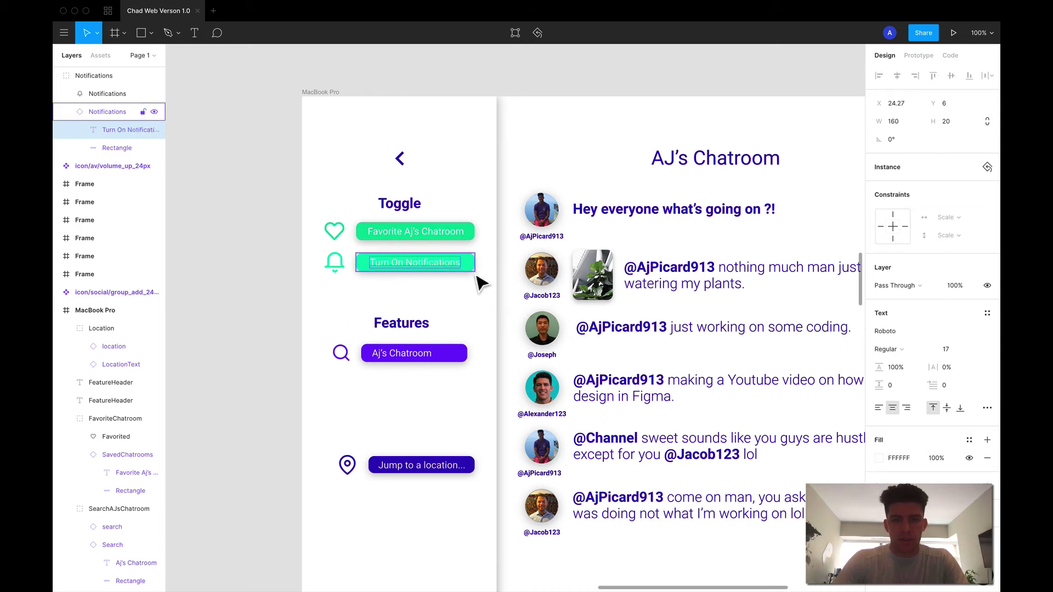
{"action": "key", "text": "Escape"}
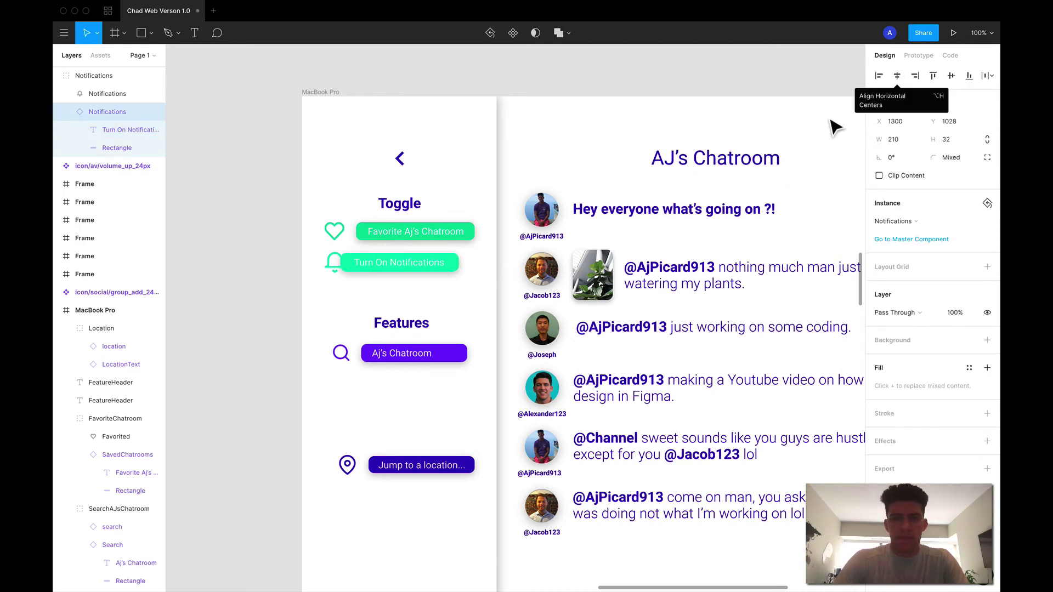
{"action": "left_click", "coordinate": [438, 272]}
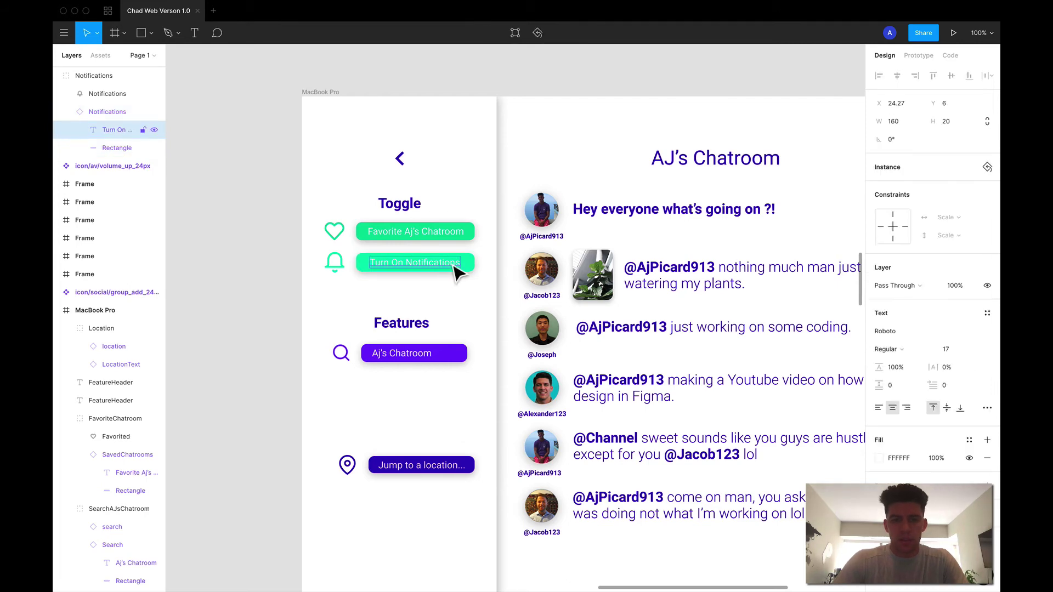
{"action": "key", "text": "Escape"}
{"action": "left_click", "coordinate": [419, 307]}
{"action": "scroll", "coordinate": [447, 307], "scroll_direction": "down", "scroll_amount": 5}
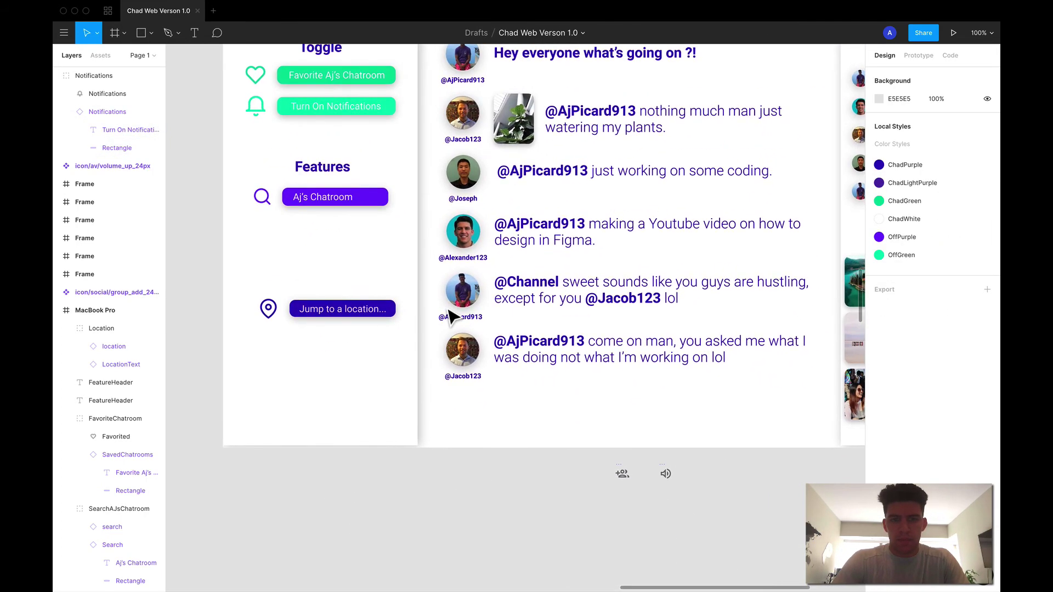
Step: Move the speaker icon into the sidebar near the Features section
{"action": "scroll", "coordinate": [451, 317], "scroll_direction": "down", "scroll_amount": 1}
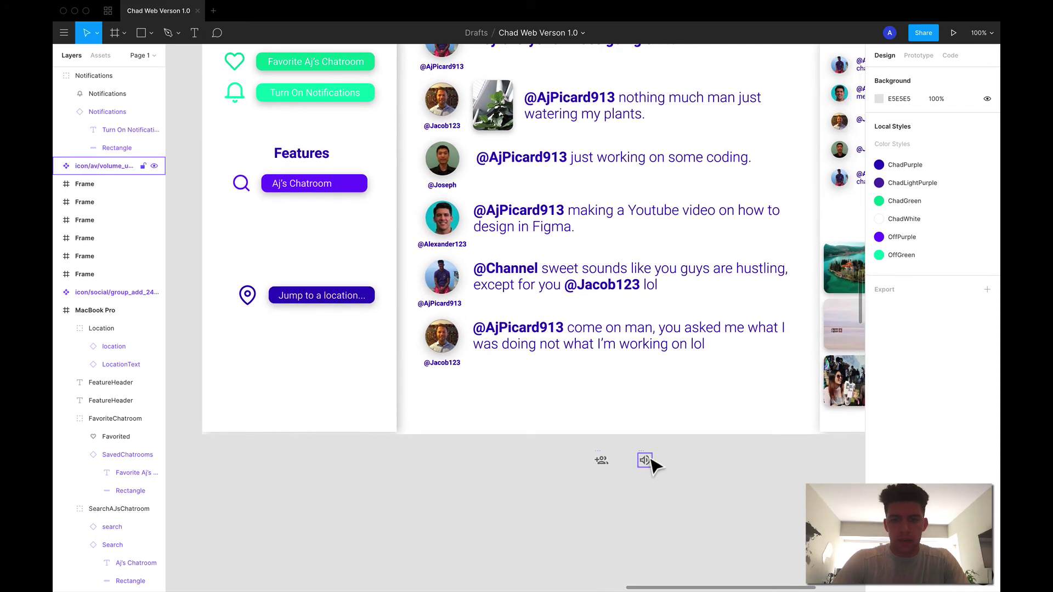
{"action": "left_click_drag", "start_coordinate": [653, 463], "coordinate": [241, 129]}
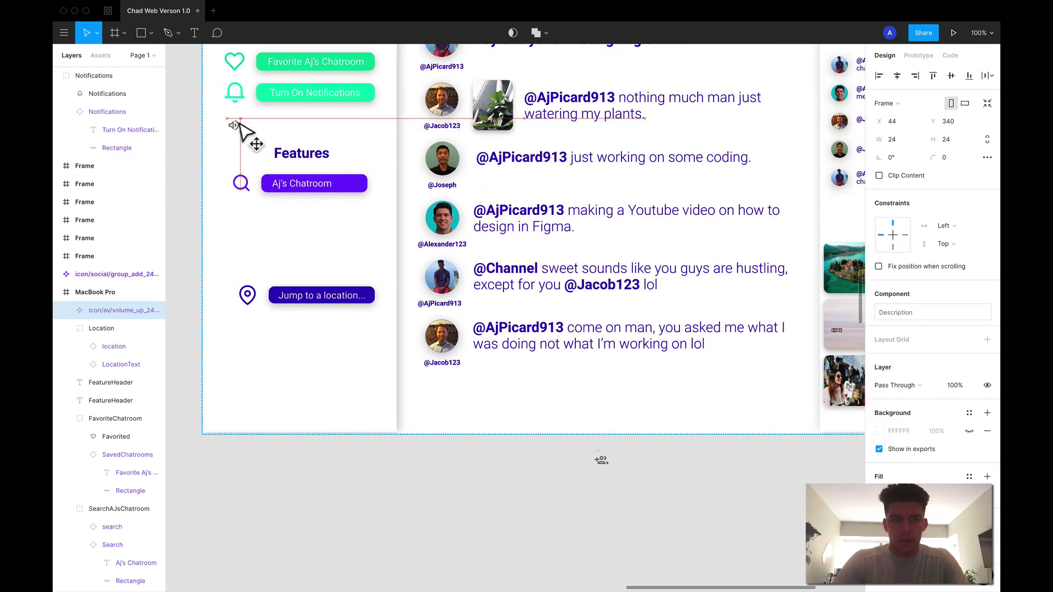
{"action": "scroll", "coordinate": [242, 129], "scroll_direction": "up", "scroll_amount": 2}
{"action": "scroll", "coordinate": [242, 129], "scroll_direction": "left", "scroll_amount": 2}
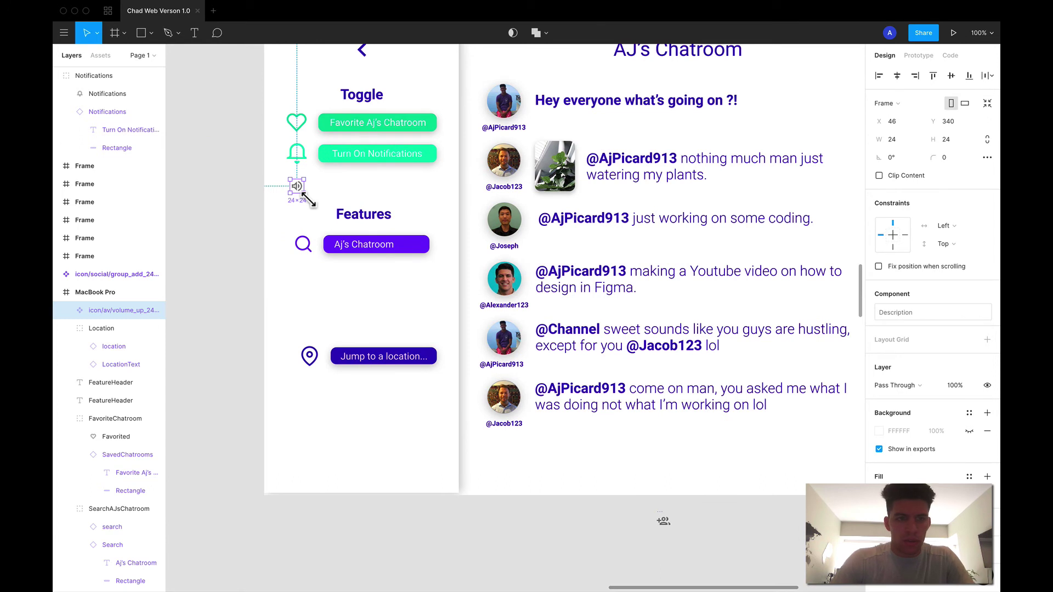
{"action": "left_click_drag", "start_coordinate": [308, 198], "coordinate": [322, 212]}
Step: Resize the speaker icon to W 35, H 36 to match the bell and line it up beneath it
{"action": "left_click", "coordinate": [306, 175]}
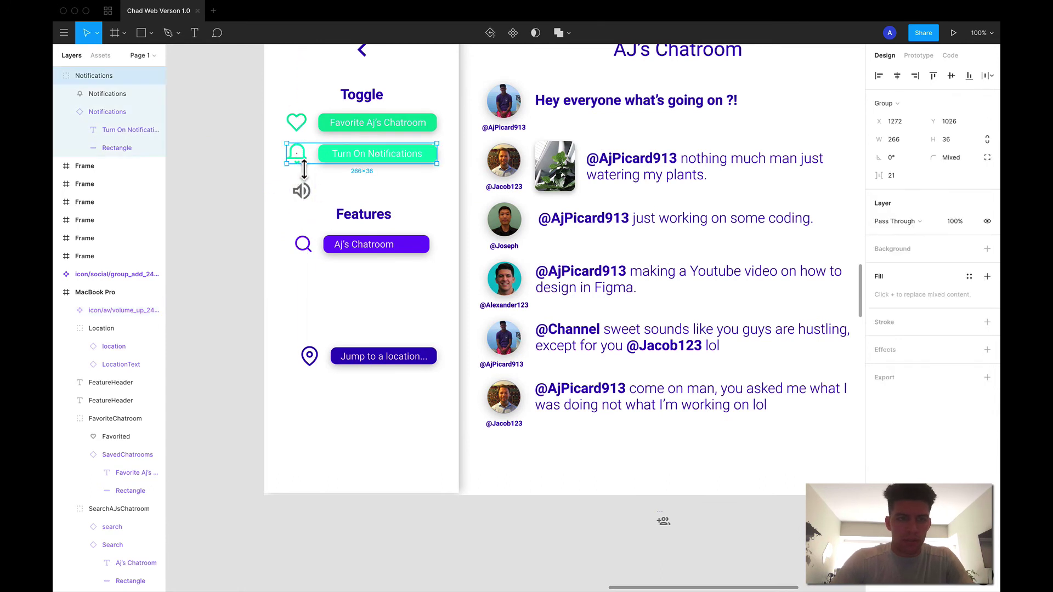
{"action": "left_click", "coordinate": [298, 159]}
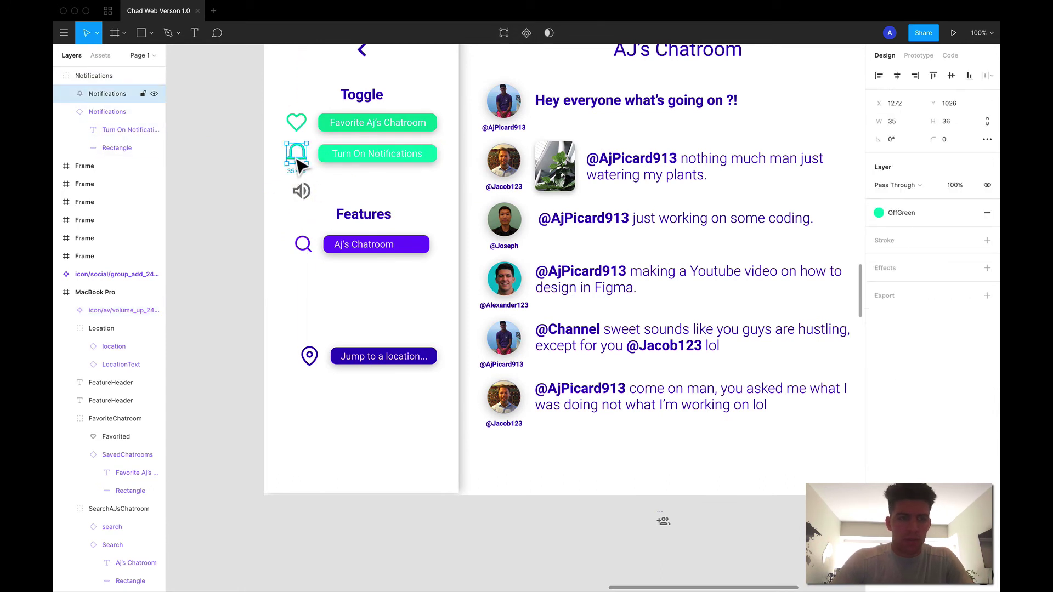
{"action": "left_click", "coordinate": [301, 191]}
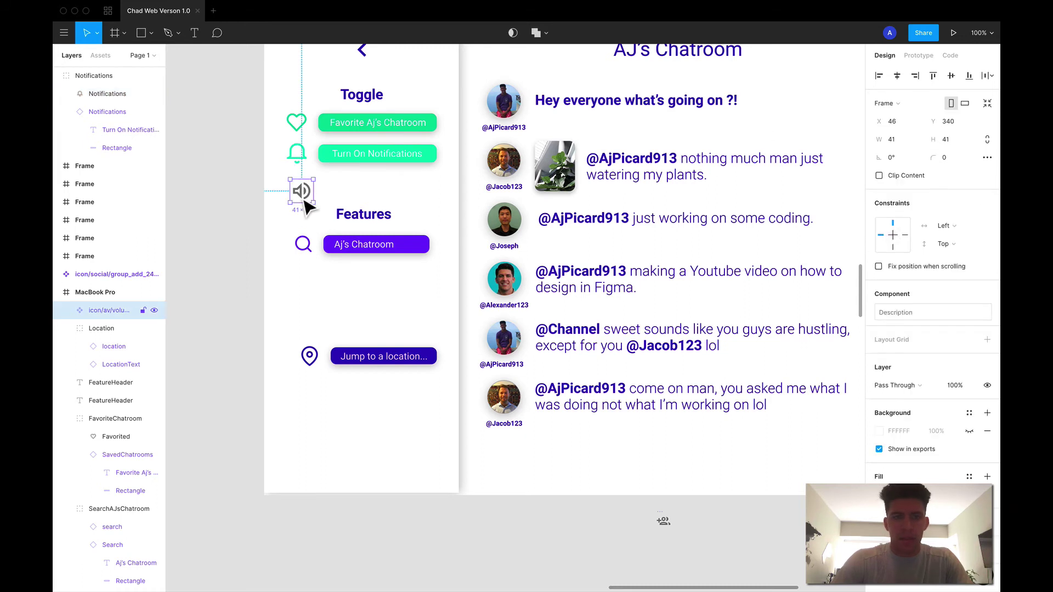
{"action": "left_click", "coordinate": [906, 144]}
{"action": "type", "text": "35"}
{"action": "key", "text": "Tab"}
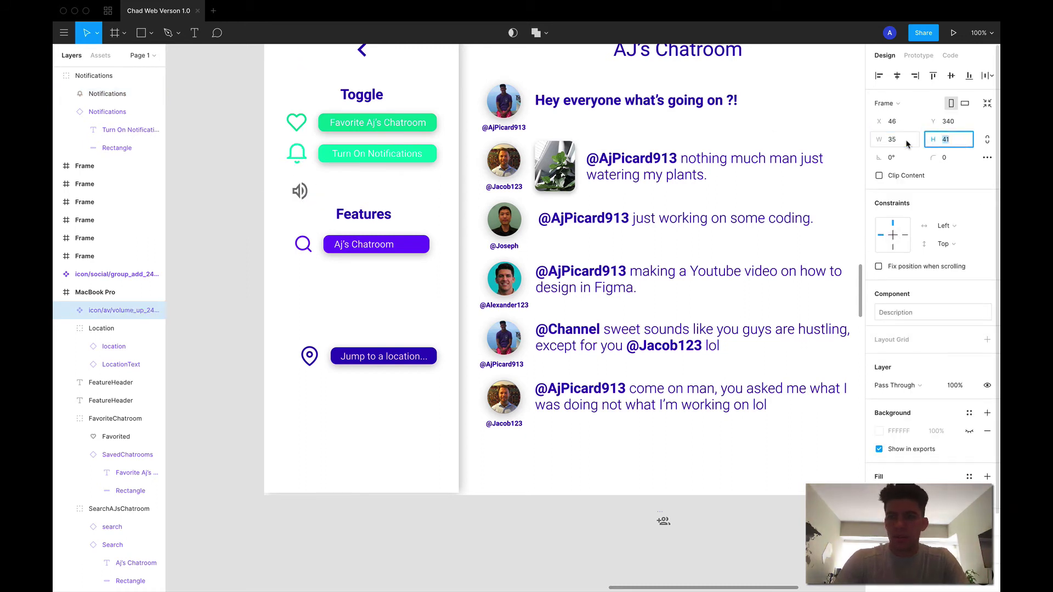
{"action": "type", "text": "36"}
{"action": "key", "text": "Return"}
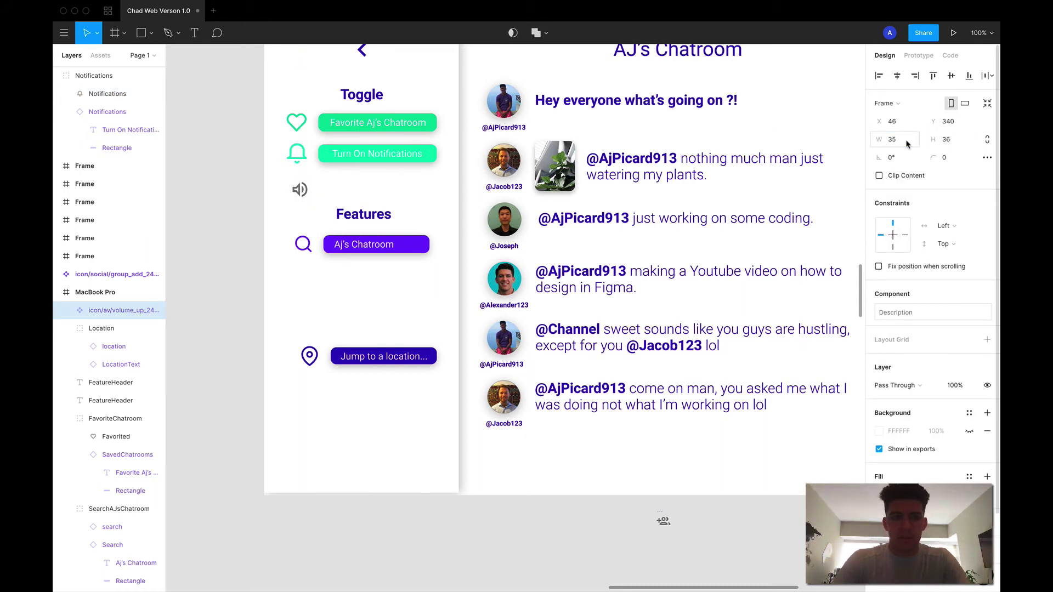
{"action": "left_click_drag", "start_coordinate": [302, 198], "coordinate": [299, 195]}
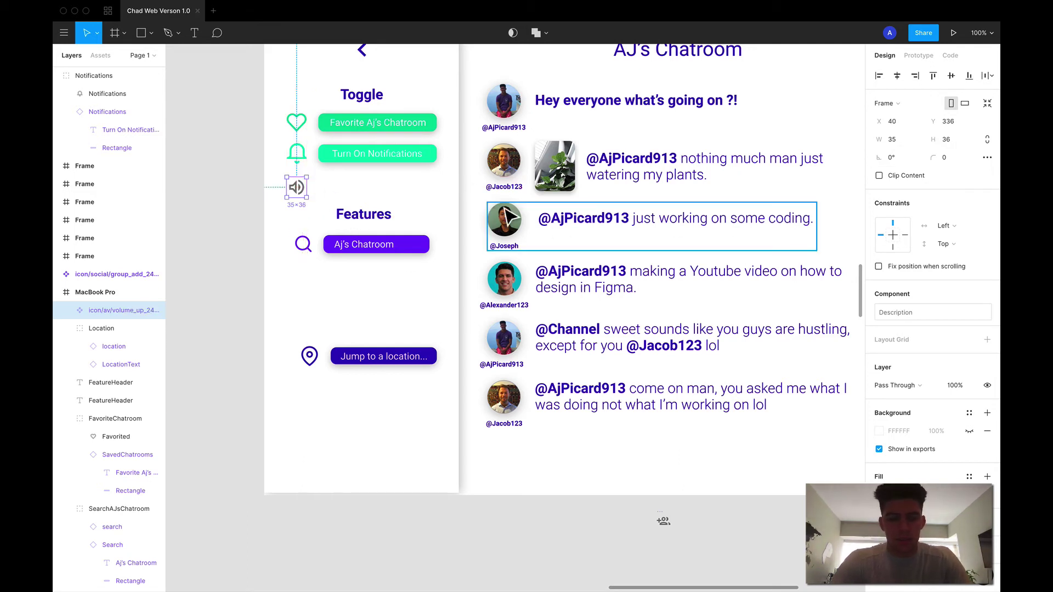
Step: Eyedrop the Toggle button green into the speaker icon and the Favorite button group
{"action": "key", "text": "i"}
{"action": "left_click", "coordinate": [432, 158]}
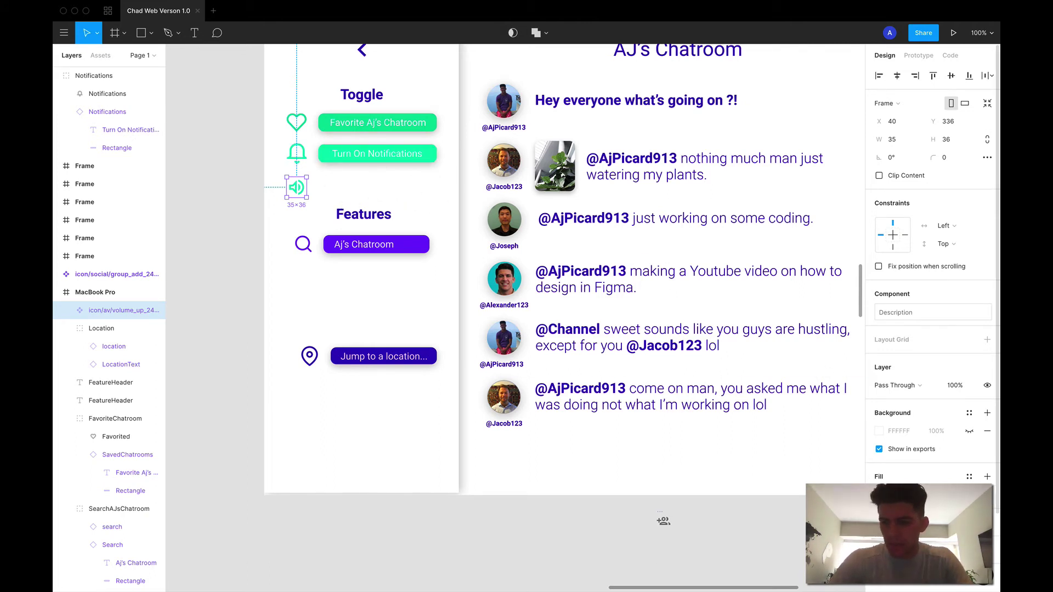
{"action": "left_click", "coordinate": [879, 494]}
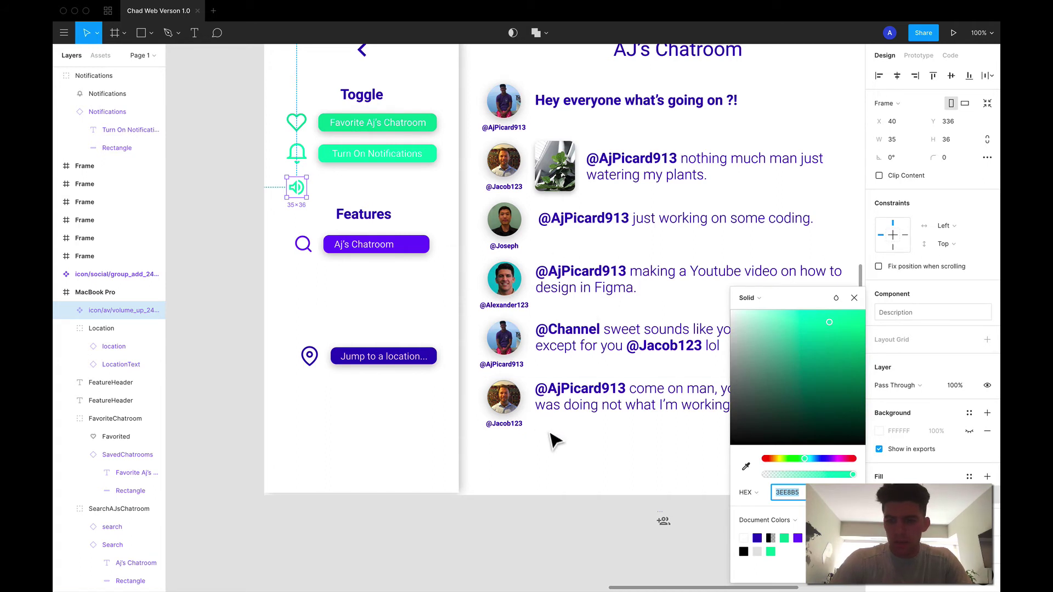
{"action": "left_click", "coordinate": [348, 124]}
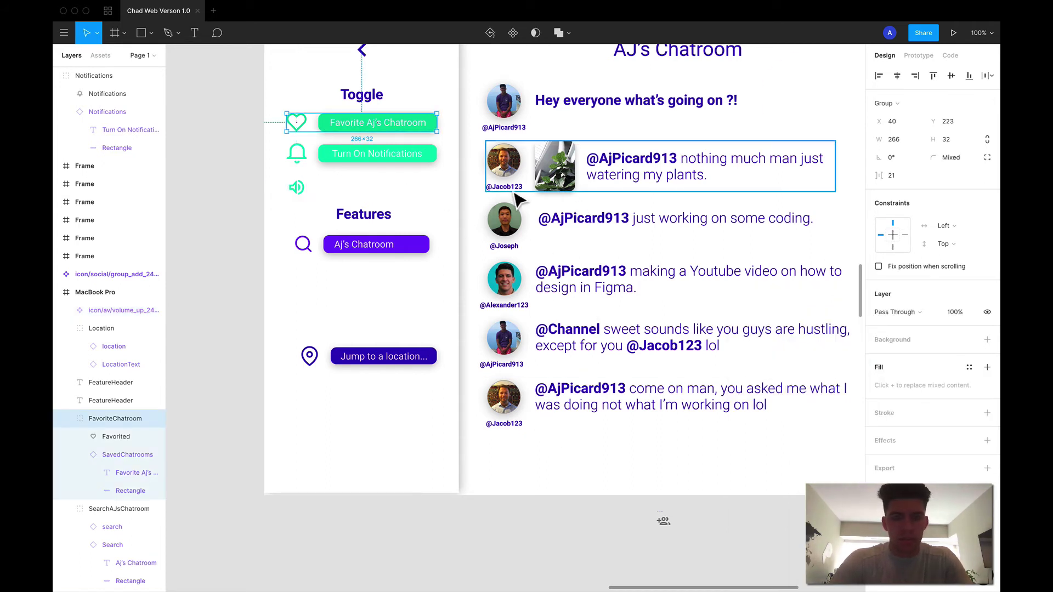
{"action": "key", "text": "i"}
{"action": "left_click", "coordinate": [433, 159]}
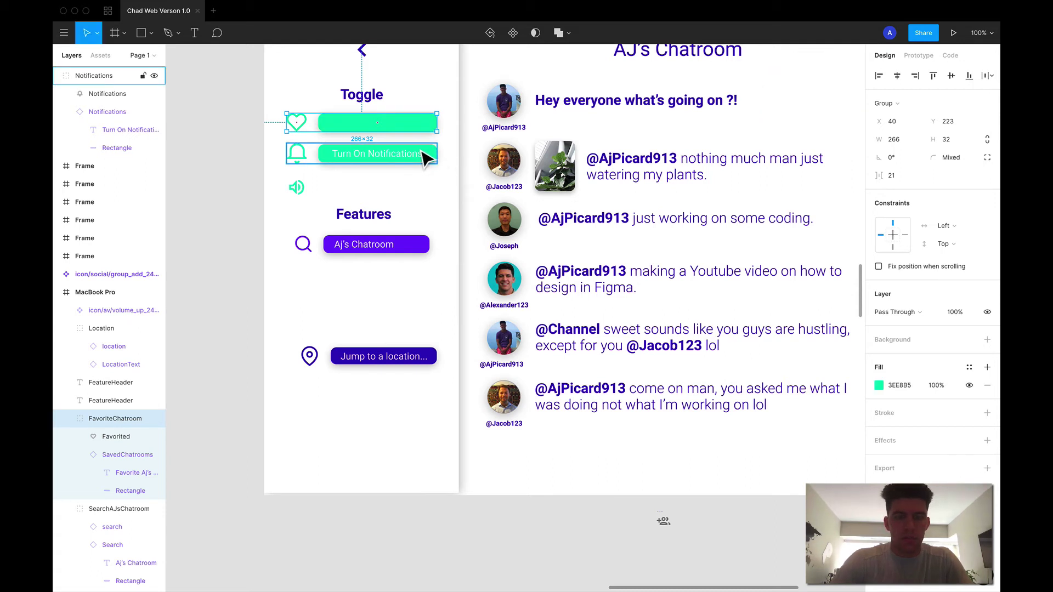
Step: Make the Favorite Aj's Chatroom button label white again
{"action": "double_click", "coordinate": [404, 129]}
{"action": "double_click", "coordinate": [394, 120]}
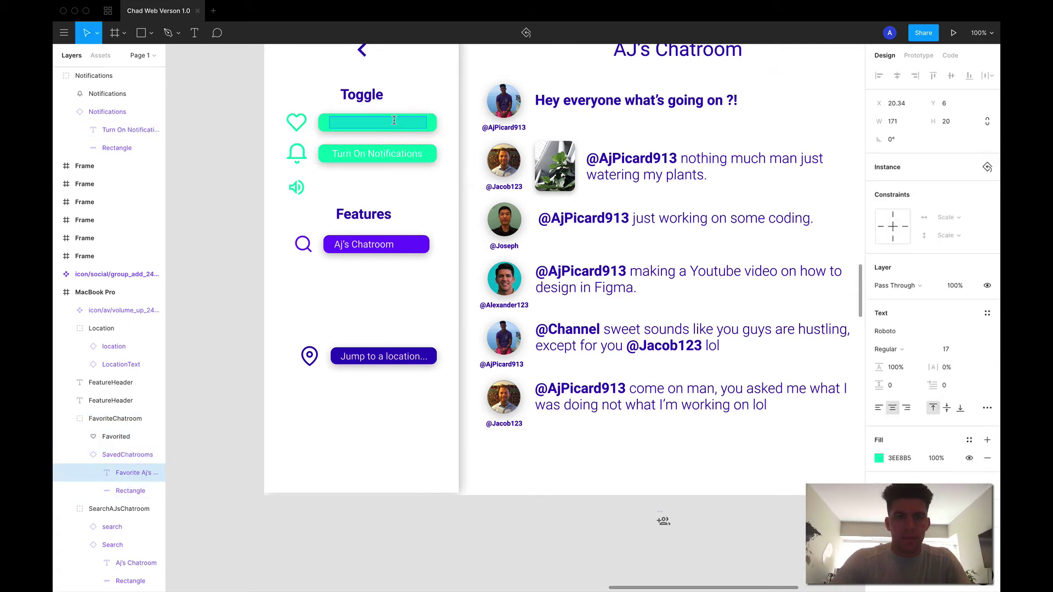
{"action": "left_click", "coordinate": [879, 459]}
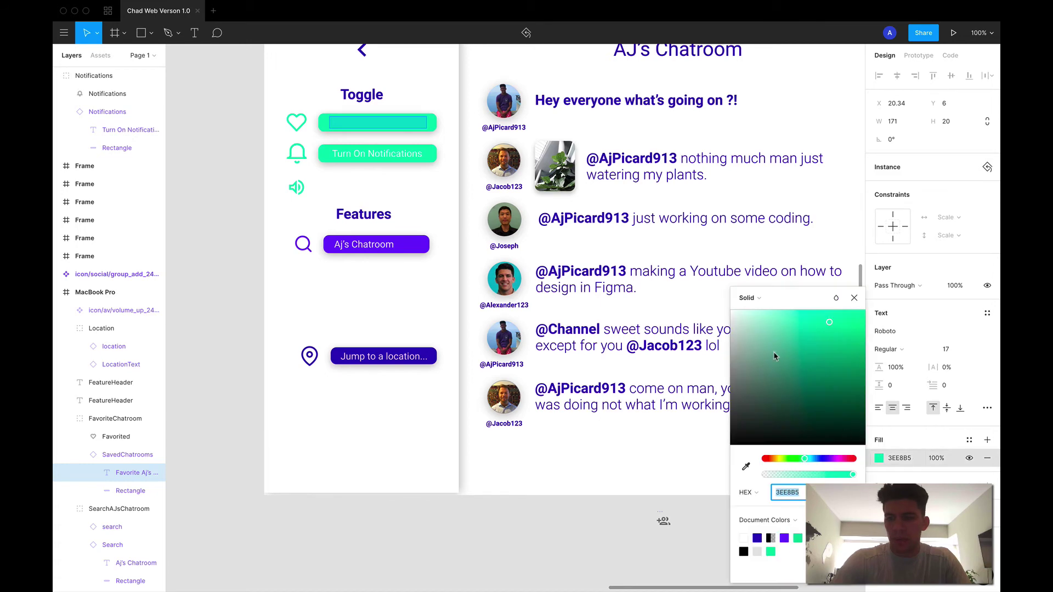
{"action": "left_click_drag", "start_coordinate": [775, 353], "coordinate": [714, 295]}
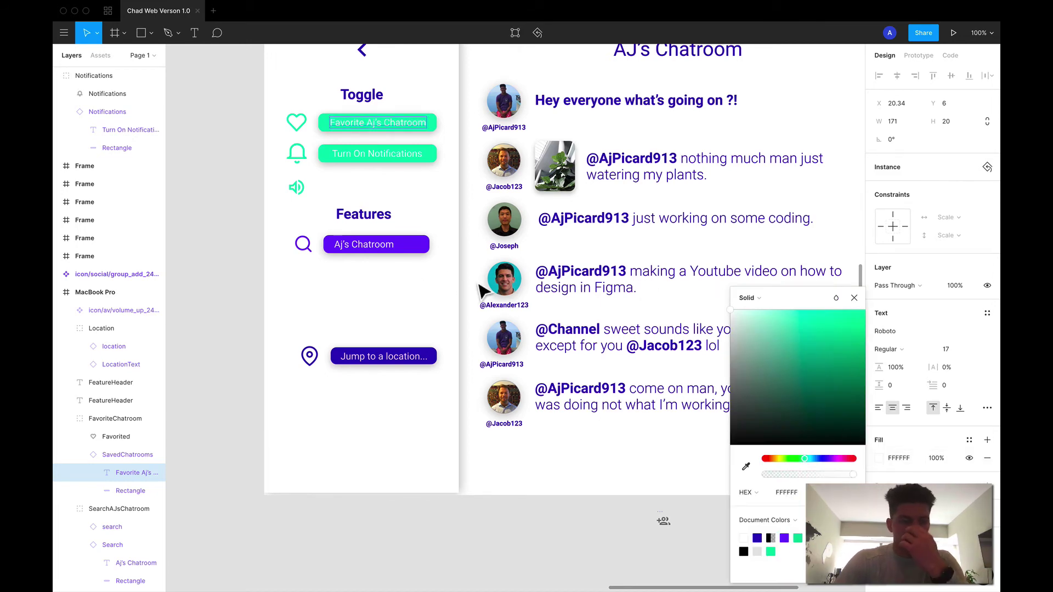
{"action": "left_click", "coordinate": [446, 199]}
{"action": "scroll", "coordinate": [446, 199], "scroll_direction": "up", "scroll_amount": 1}
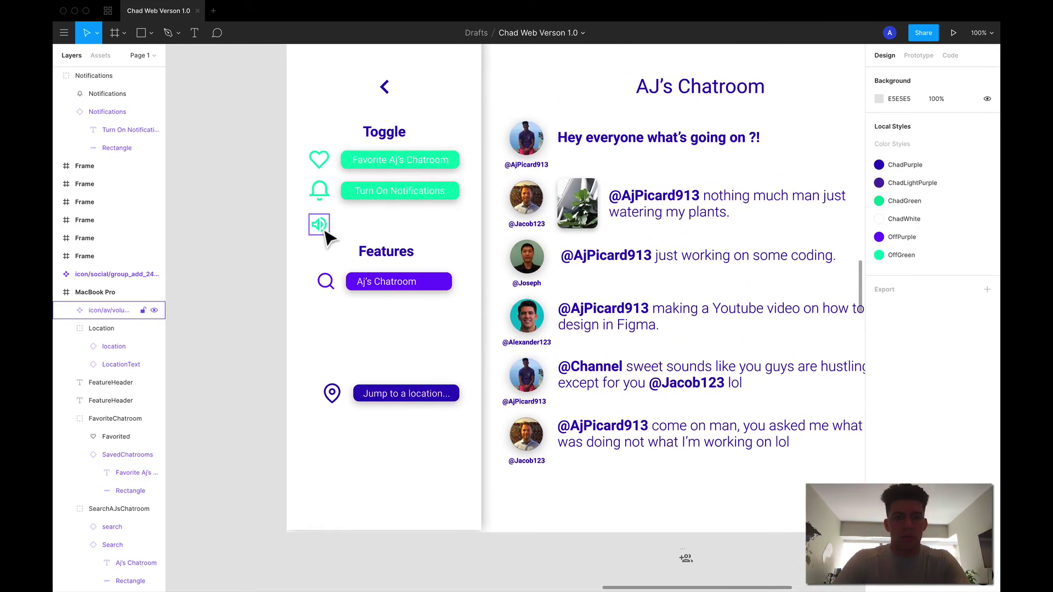
Step: Paste a copy of the Turn On Notifications button beside the speaker icon
{"action": "double_click", "coordinate": [371, 206]}
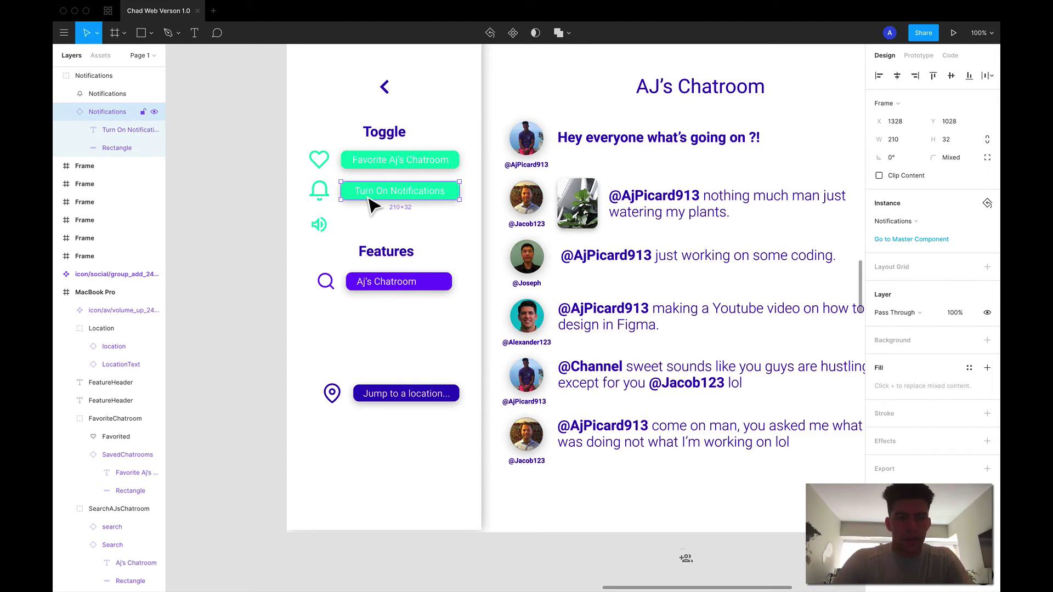
{"action": "left_click", "coordinate": [435, 235]}
{"action": "key", "text": "ctrl+v"}
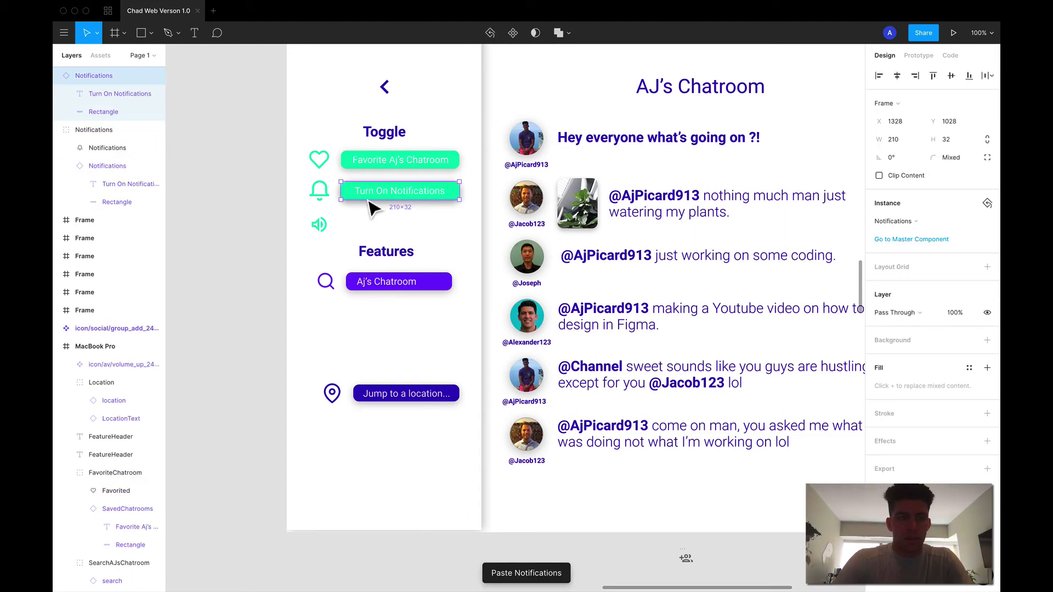
{"action": "left_click_drag", "start_coordinate": [369, 199], "coordinate": [371, 234]}
Step: Relabel the copied button 'Turn Off Chatroom Music'
{"action": "double_click", "coordinate": [375, 230]}
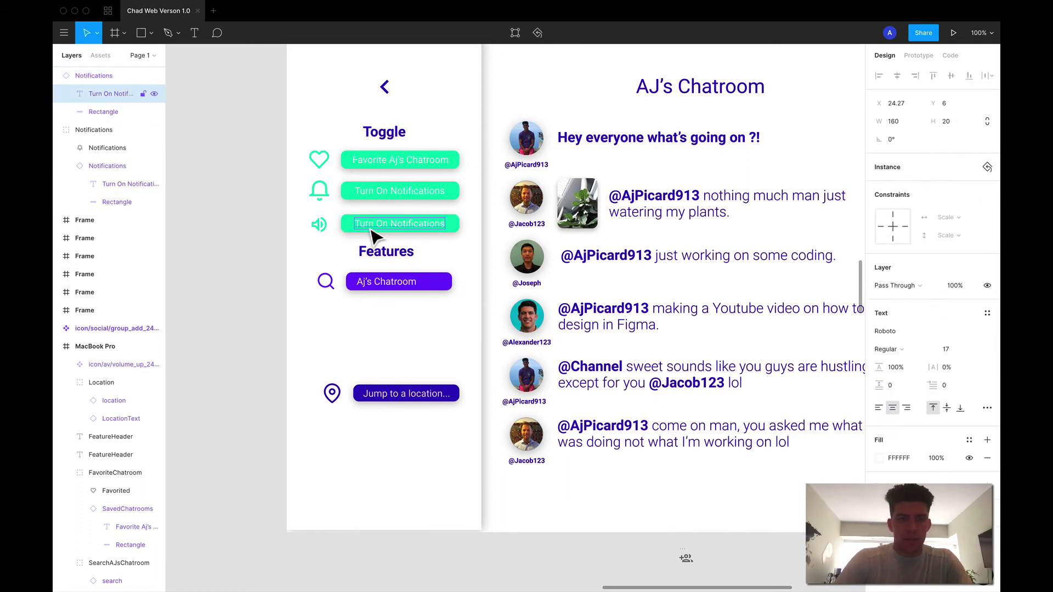
{"action": "double_click", "coordinate": [386, 222]}
{"action": "double_click", "coordinate": [386, 223]}
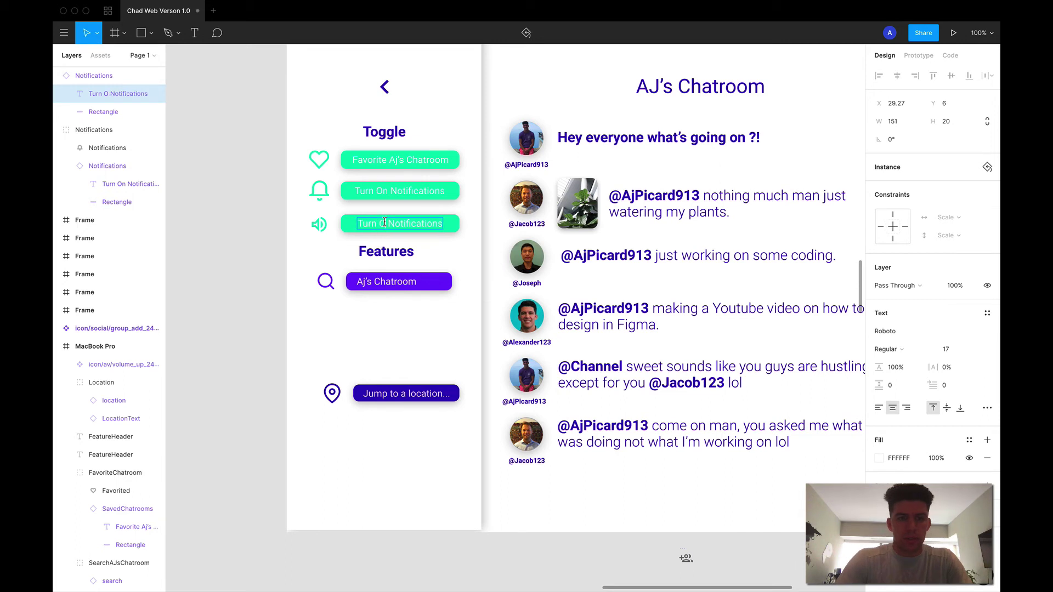
{"action": "type", "text": "Off"}
{"action": "double_click", "coordinate": [421, 224]}
{"action": "type", "text": "Chatroom Mus"}
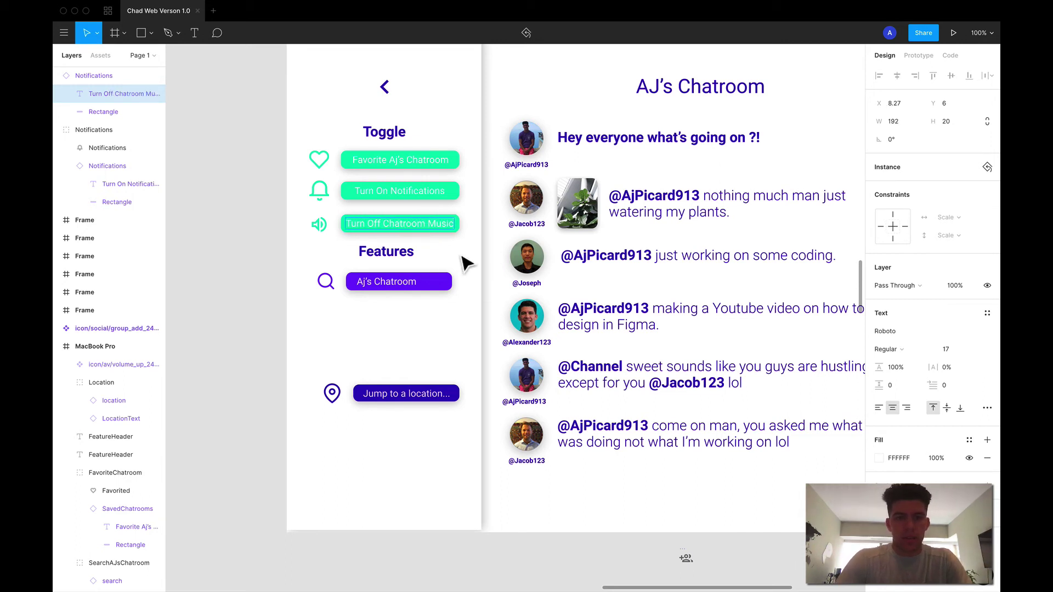
{"action": "left_click", "coordinate": [477, 255]}
Step: Replace 'Turn Off' with 'Disable' so the copy reads Disable Chatroom Music
{"action": "left_click", "coordinate": [404, 235]}
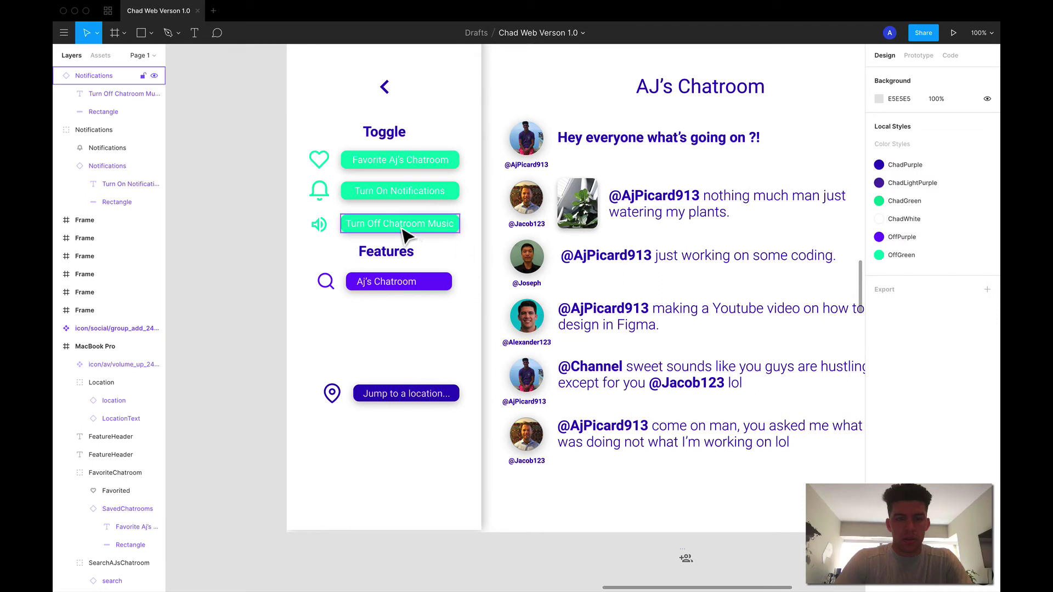
{"action": "double_click", "coordinate": [379, 232]}
{"action": "double_click", "coordinate": [374, 224]}
{"action": "left_click", "coordinate": [381, 224]}
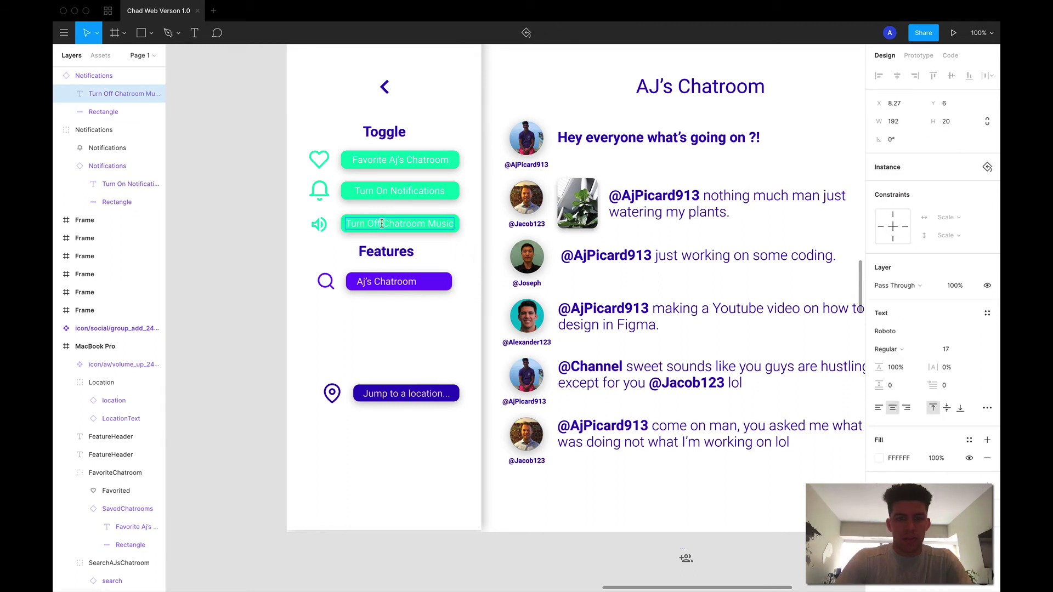
{"action": "key", "text": "Escape"}
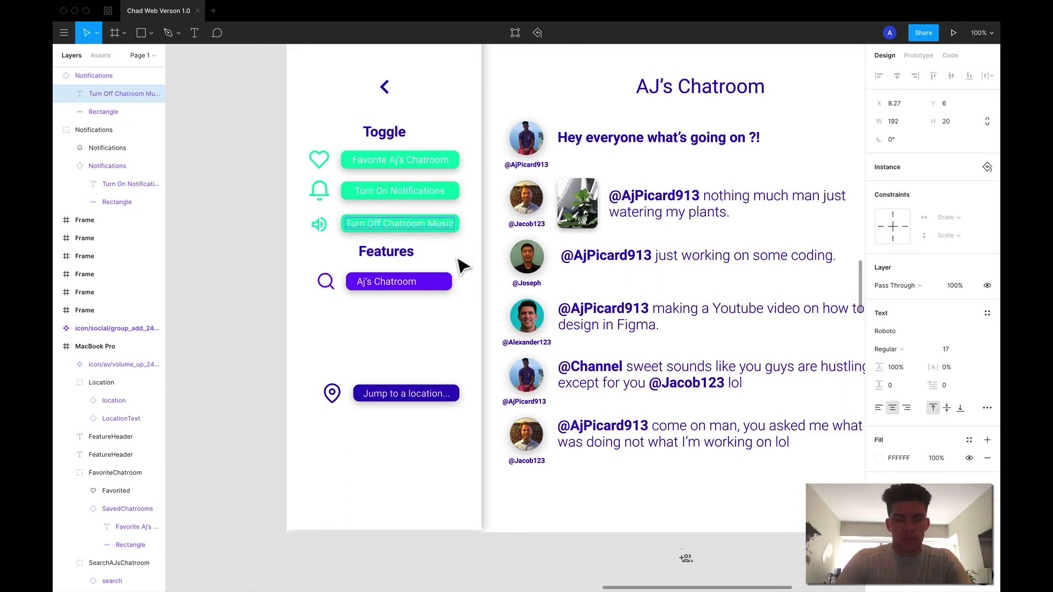
{"action": "double_click", "coordinate": [383, 223]}
{"action": "left_click", "coordinate": [383, 224]}
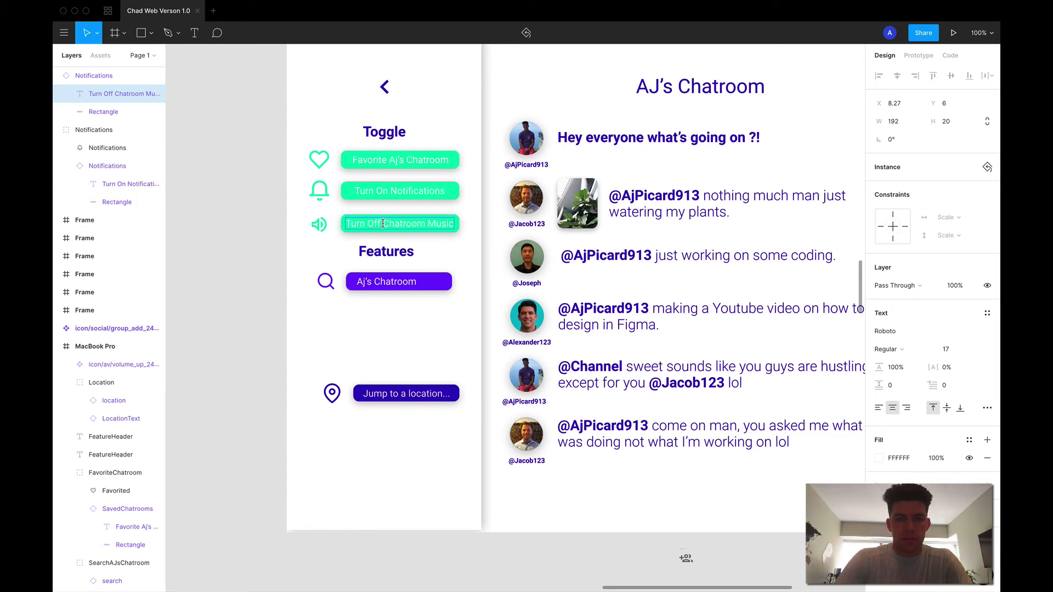
{"action": "type", "text": "Disable"}
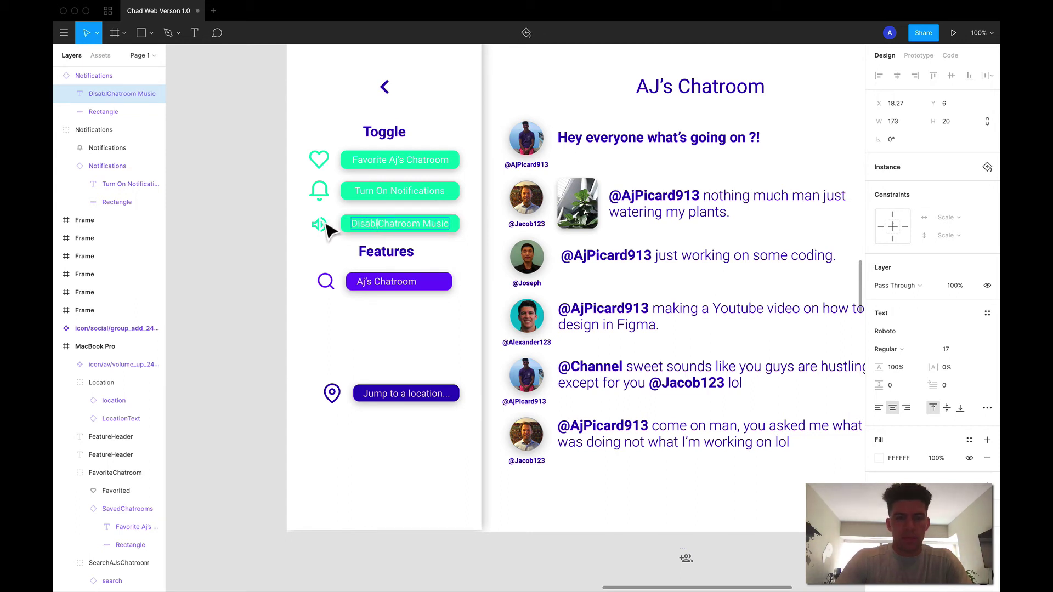
{"action": "key", "text": "Escape"}
Step: Rename the Turn On Notifications button to Enable Notifications
{"action": "left_click", "coordinate": [402, 202]}
{"action": "double_click", "coordinate": [402, 203]}
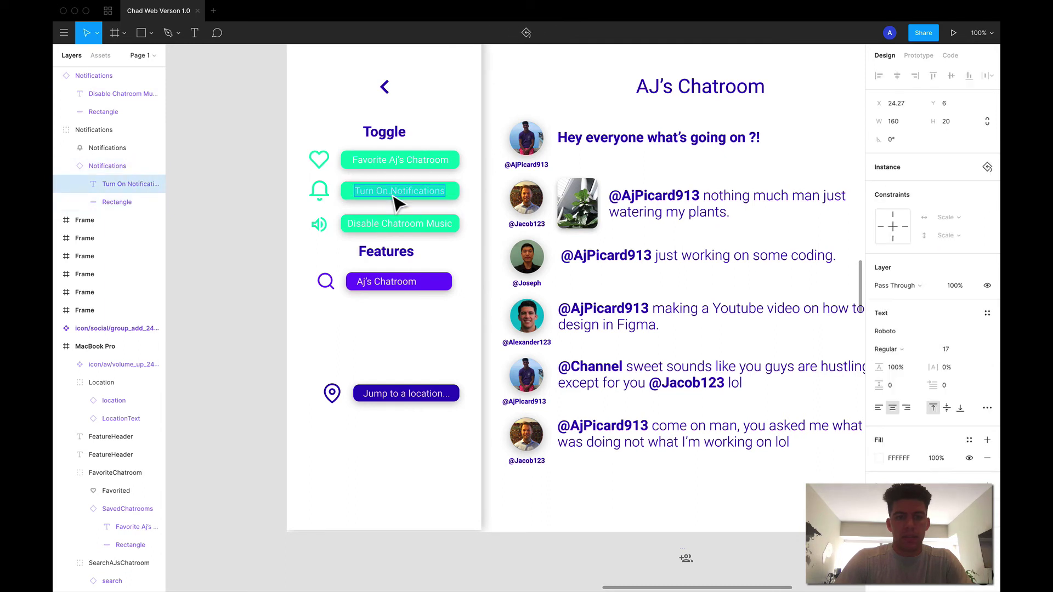
{"action": "double_click", "coordinate": [389, 192]}
{"action": "type", "text": "Enable"}
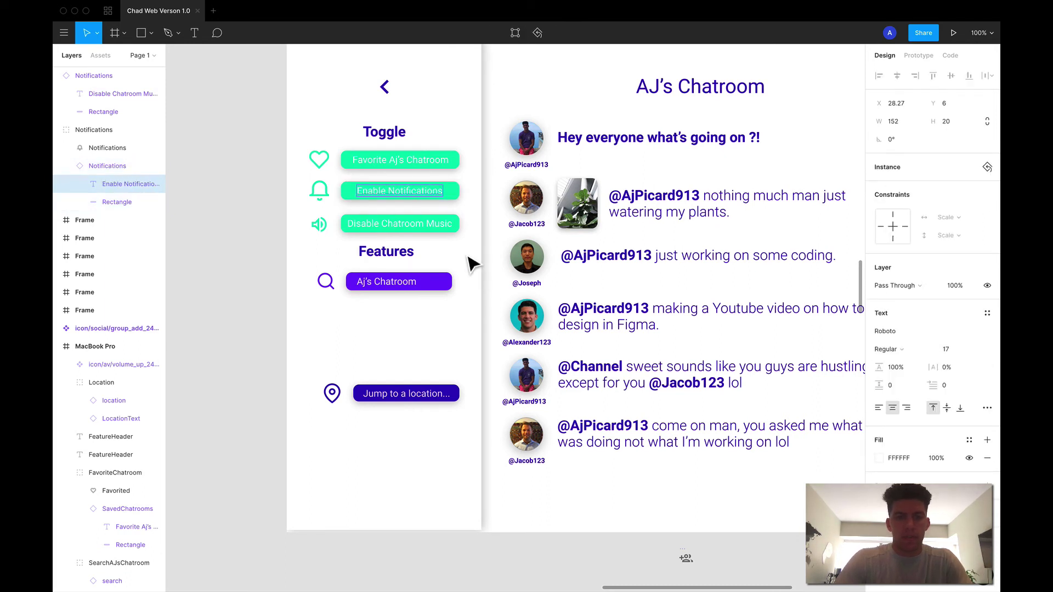
{"action": "left_click", "coordinate": [472, 265]}
{"action": "left_click", "coordinate": [327, 229]}
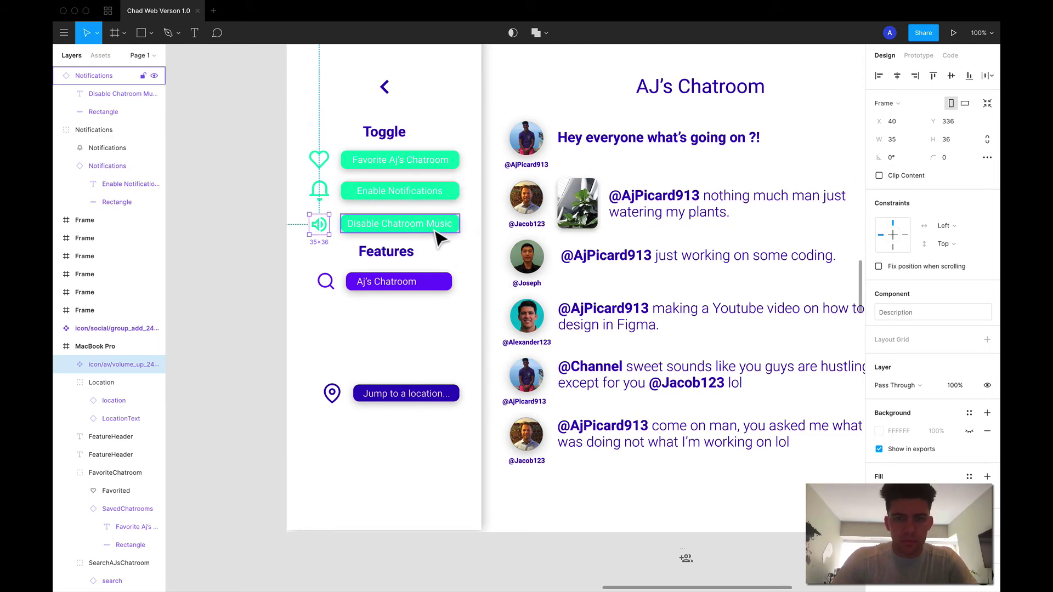
Step: Set Jacob's watering-plants message to font size 19, widen its box, and nudge it down
{"action": "left_click", "coordinate": [688, 218]}
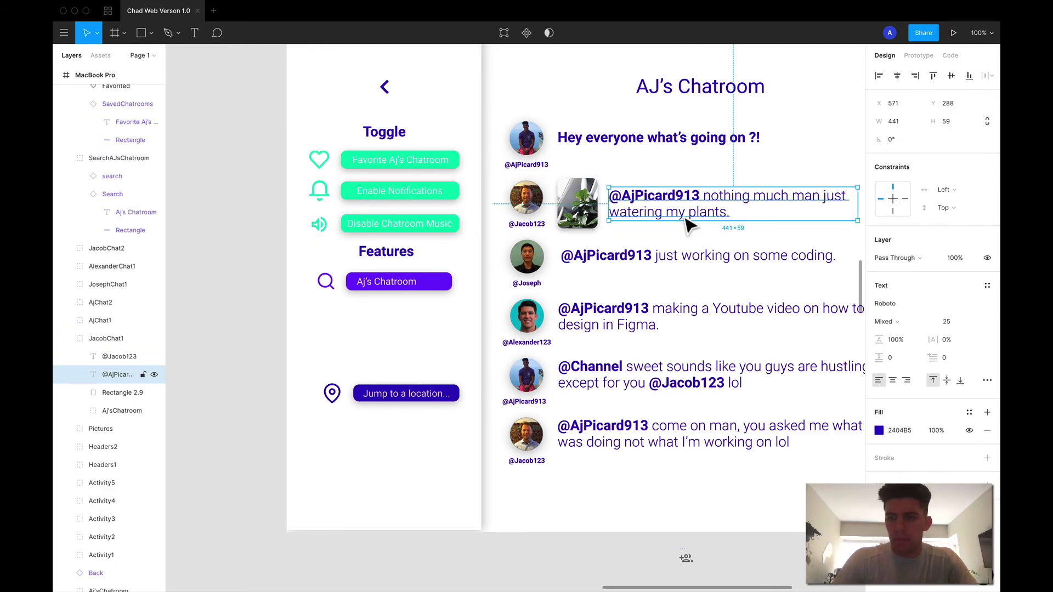
{"action": "left_click", "coordinate": [947, 321]}
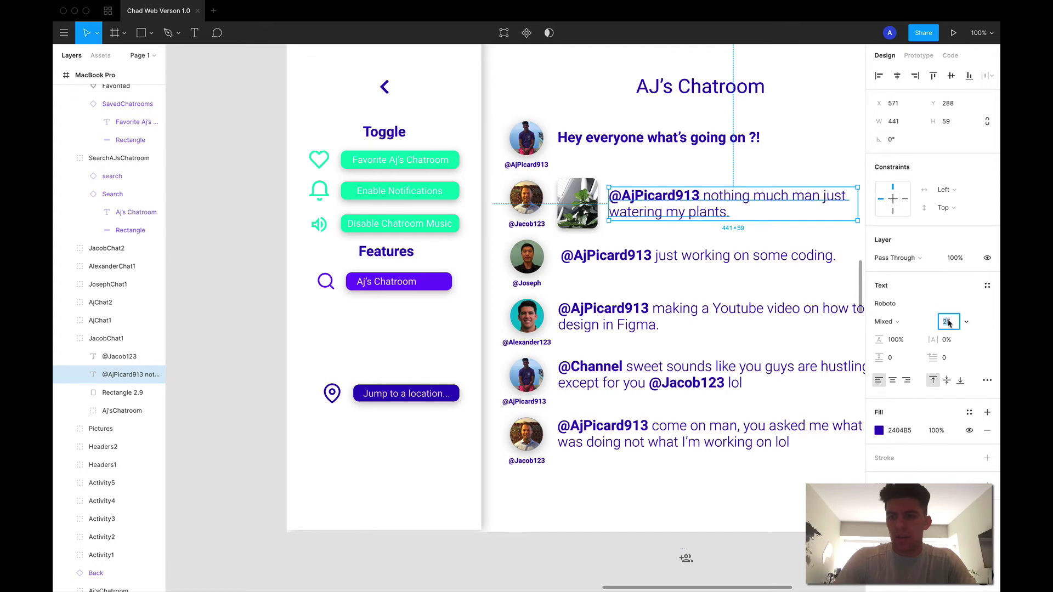
{"action": "type", "text": "22"}
{"action": "key", "text": "Return"}
{"action": "scroll", "coordinate": [776, 280], "scroll_direction": "right", "scroll_amount": 5}
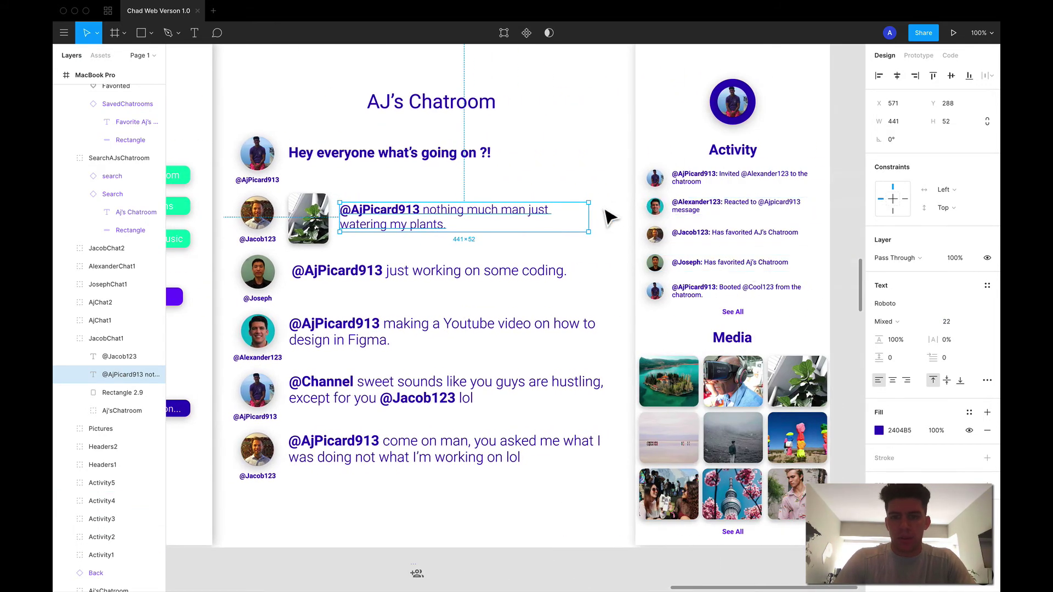
{"action": "left_click_drag", "start_coordinate": [594, 219], "coordinate": [626, 220]}
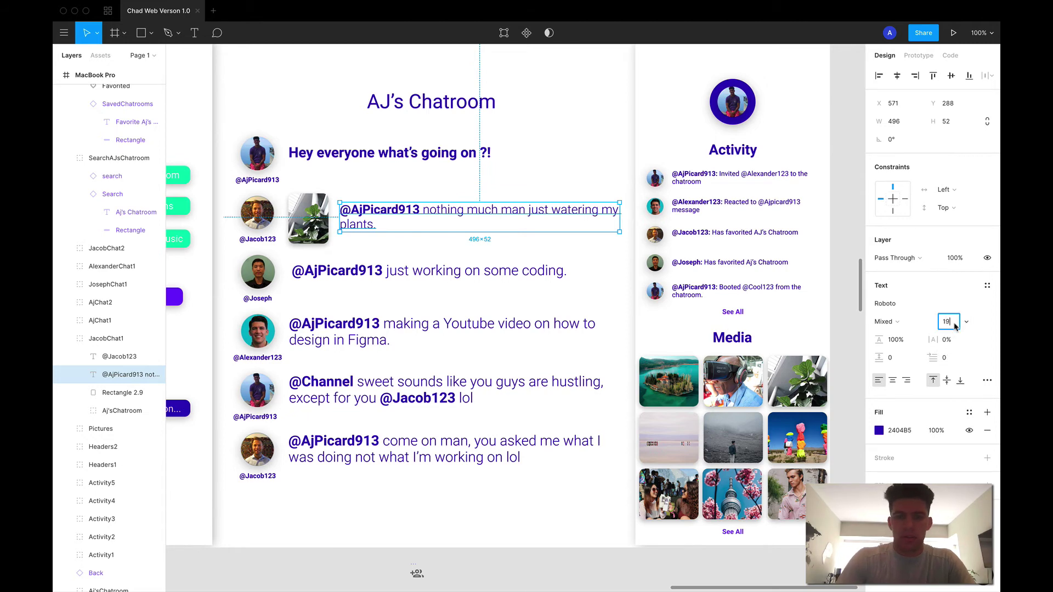
{"action": "key", "text": "Return"}
{"action": "scroll", "coordinate": [459, 224], "scroll_direction": "left", "scroll_amount": 5}
{"action": "scroll", "coordinate": [459, 224], "scroll_direction": "up", "scroll_amount": 2}
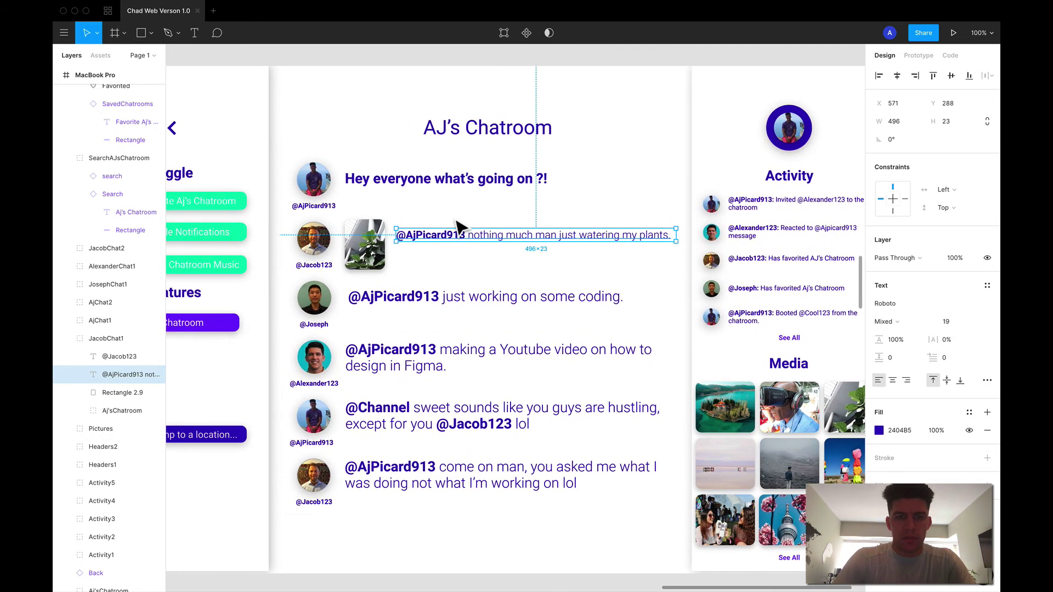
{"action": "left_click_drag", "start_coordinate": [449, 241], "coordinate": [449, 245]}
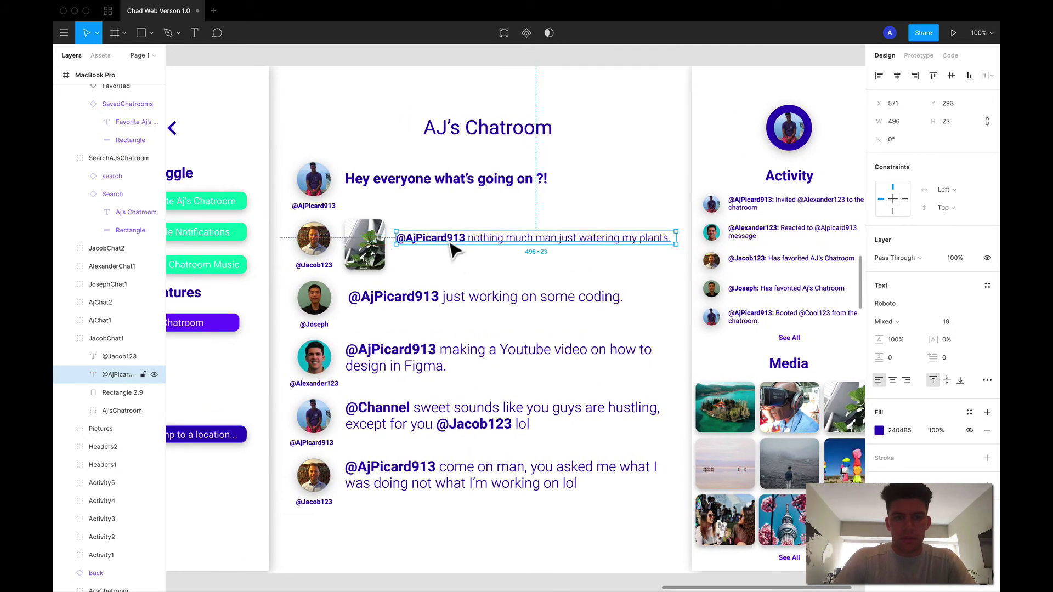
Step: Set the 'Hey everyone what's going on ?!' greeting to font size 19
{"action": "left_click", "coordinate": [442, 187]}
{"action": "double_click", "coordinate": [514, 188]}
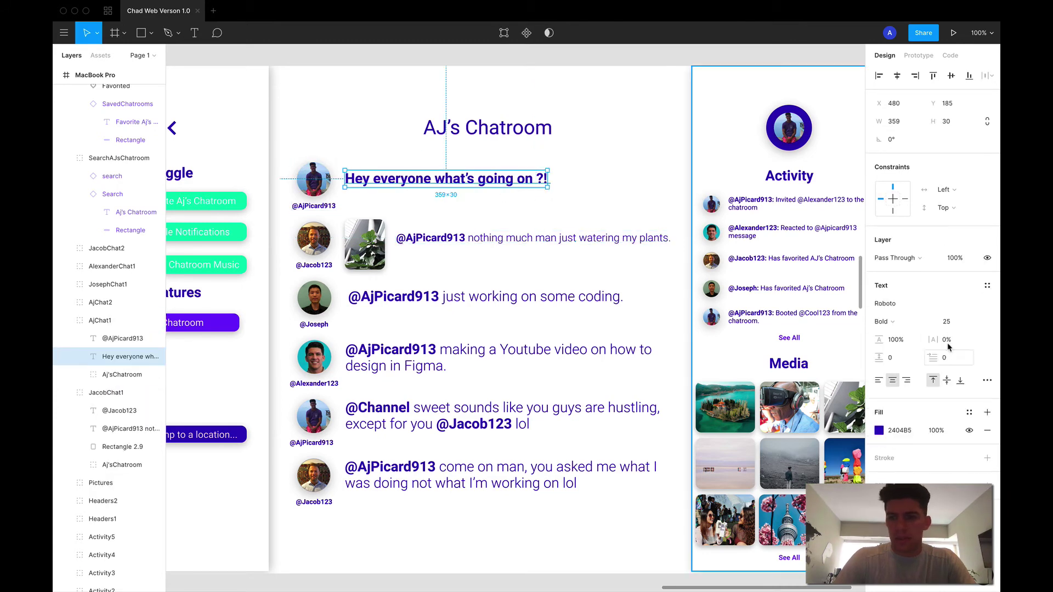
{"action": "key", "text": "Return"}
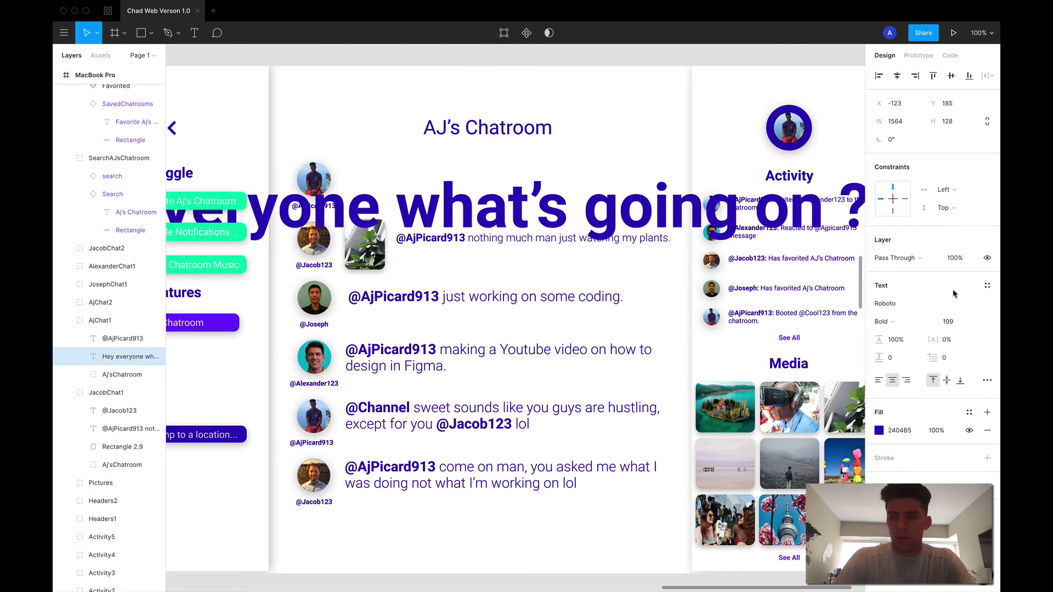
{"action": "key", "text": "super+z"}
{"action": "left_click", "coordinate": [953, 323]}
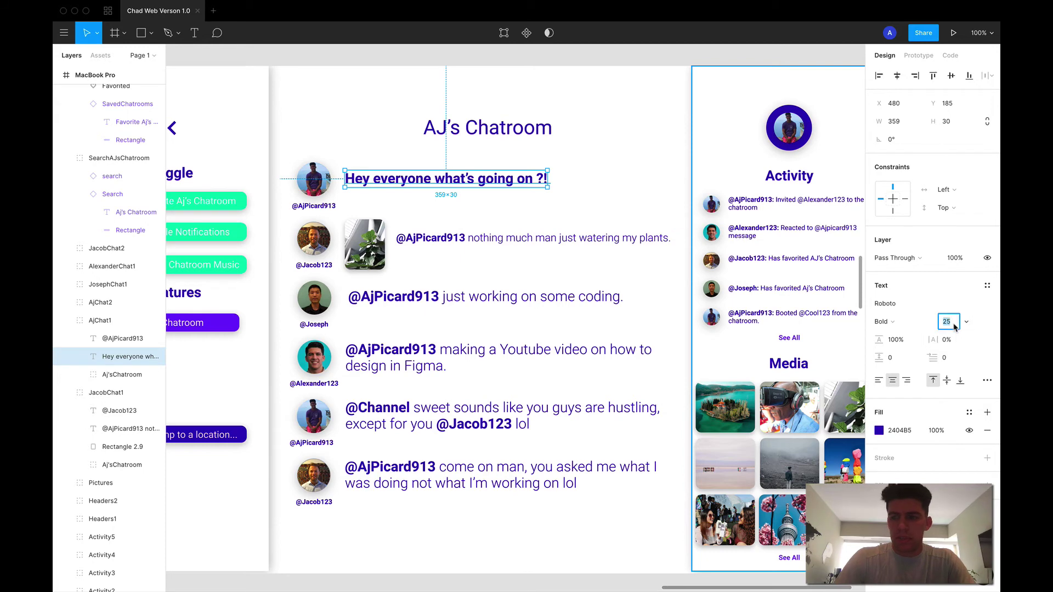
{"action": "type", "text": "19"}
{"action": "key", "text": "Return"}
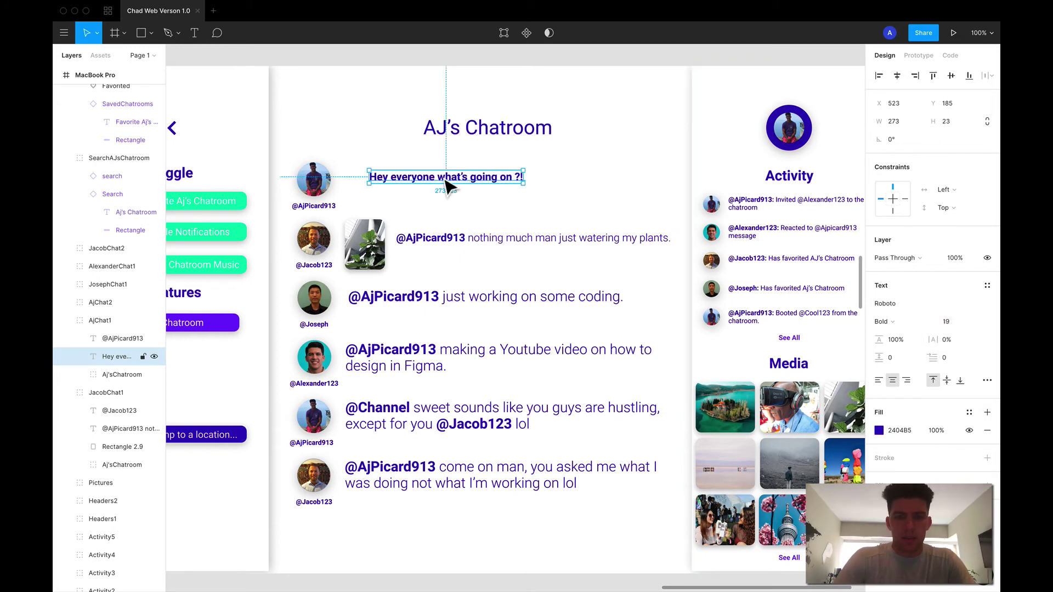
Step: Move the greeting left beside its avatar and change its weight to Light
{"action": "left_click_drag", "start_coordinate": [442, 182], "coordinate": [420, 181]}
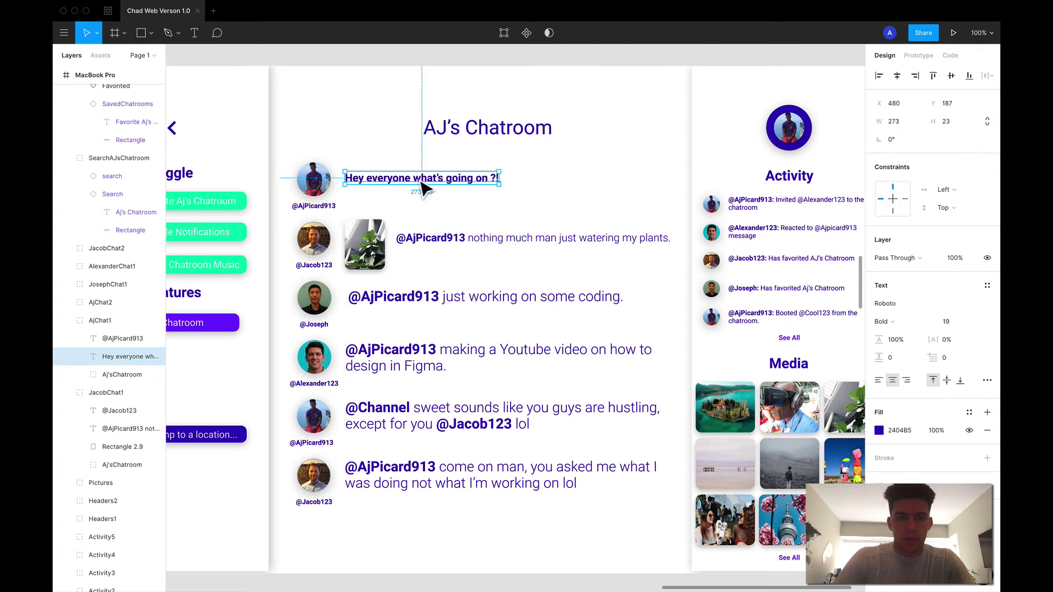
{"action": "double_click", "coordinate": [416, 177]}
{"action": "left_click", "coordinate": [889, 322]}
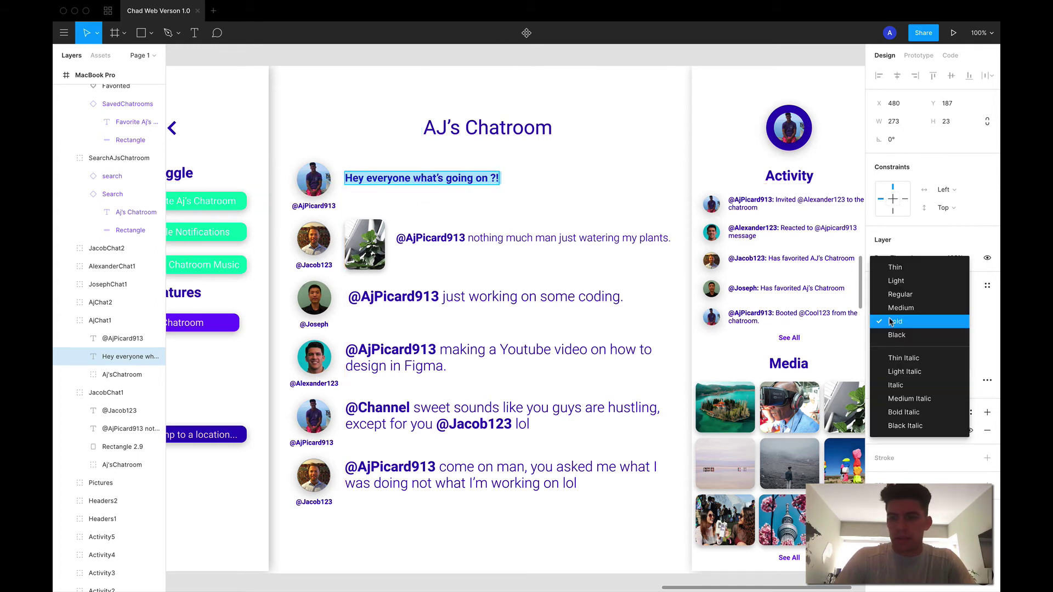
{"action": "left_click", "coordinate": [898, 284]}
{"action": "key", "text": "Escape"}
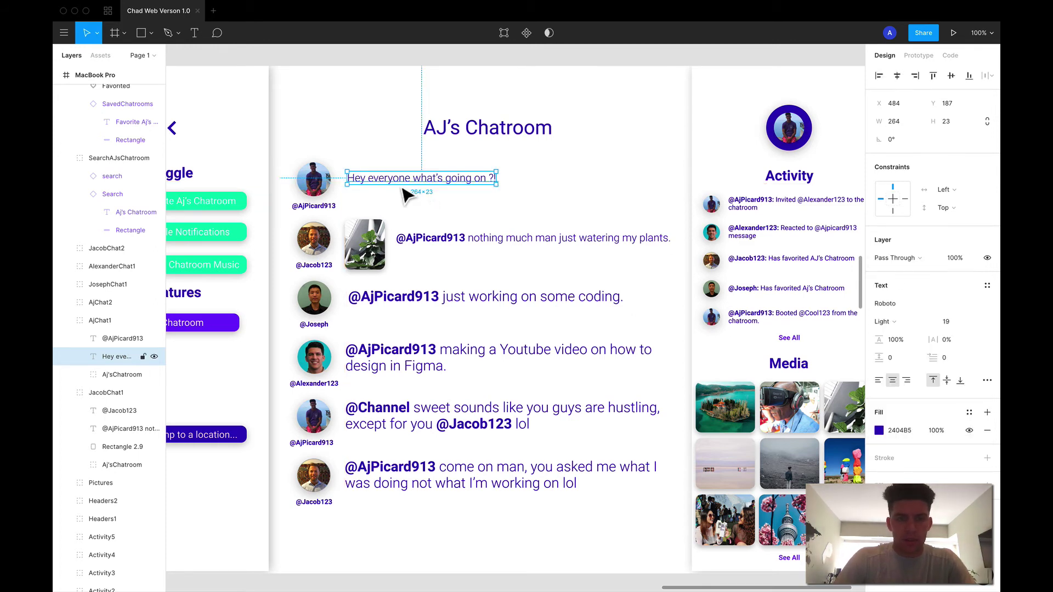
{"action": "double_click", "coordinate": [445, 244]}
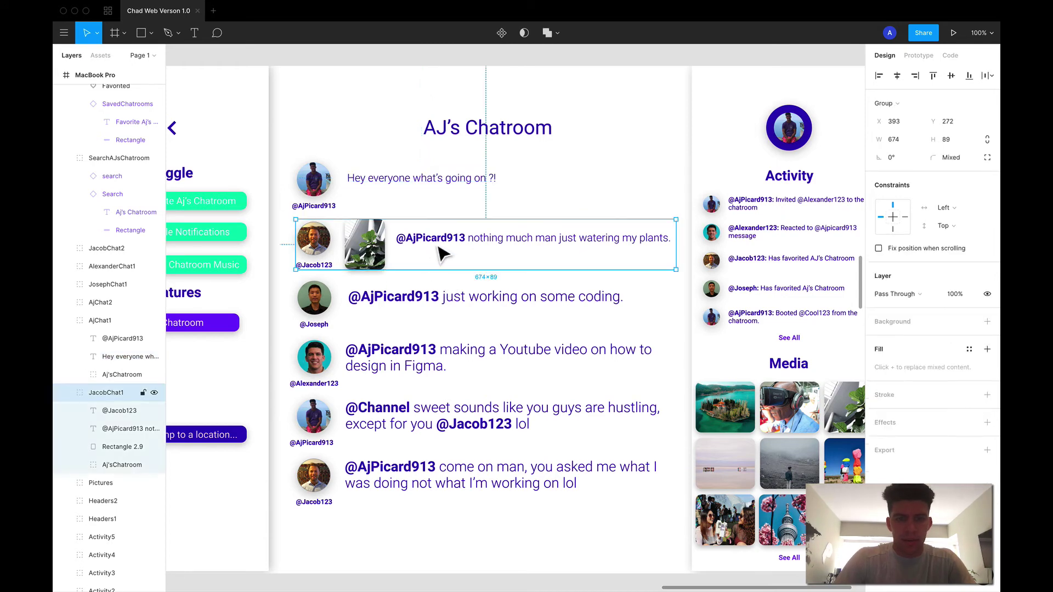
Step: Reposition Jacob's plant photo and message so the text sits right of the photo
{"action": "left_click_drag", "start_coordinate": [439, 240], "coordinate": [428, 253]}
{"action": "left_click_drag", "start_coordinate": [364, 246], "coordinate": [364, 223]}
{"action": "left_click_drag", "start_coordinate": [412, 251], "coordinate": [378, 242]}
{"action": "left_click", "coordinate": [446, 287]}
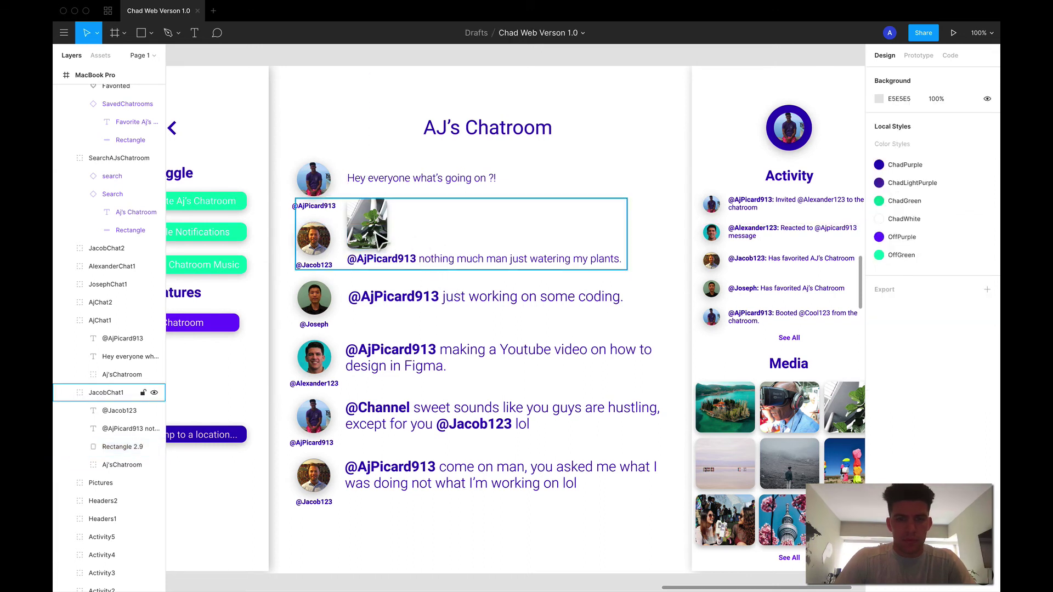
{"action": "left_click", "coordinate": [396, 237]}
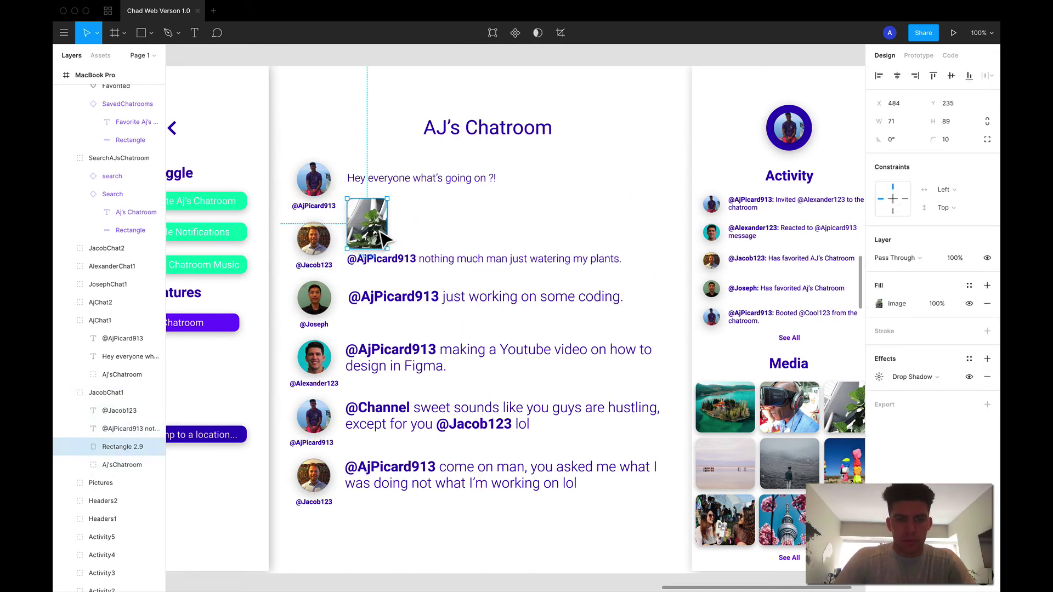
{"action": "left_click_drag", "start_coordinate": [396, 237], "coordinate": [511, 235]}
{"action": "key", "text": "ctrl+z"}
{"action": "key", "text": "ctrl+z"}
{"action": "key", "text": "ctrl+z"}
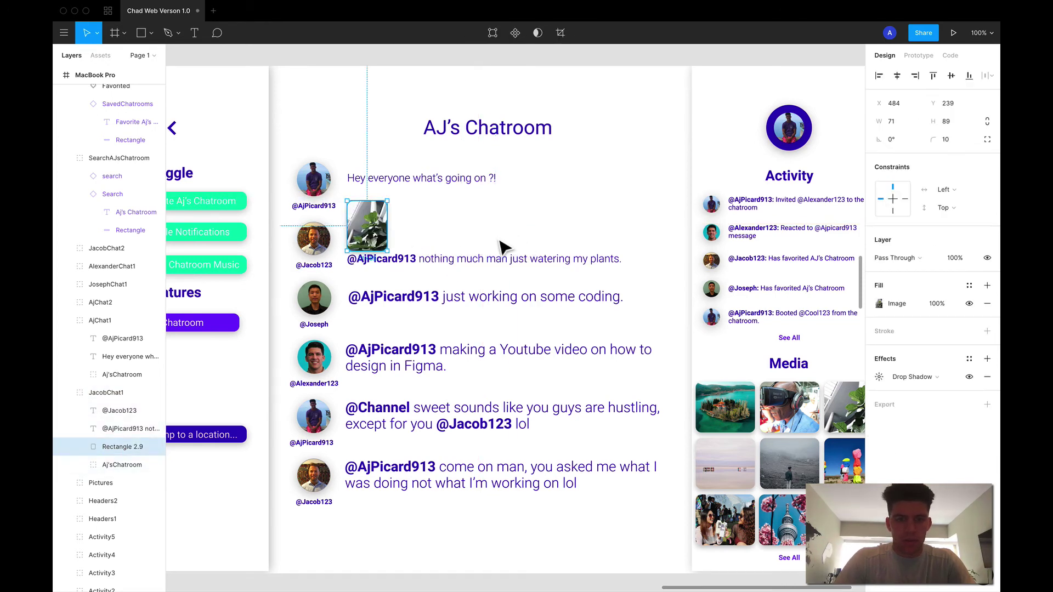
{"action": "key", "text": "ctrl+z"}
{"action": "key", "text": "ctrl+z"}
{"action": "key", "text": "ctrl+z"}
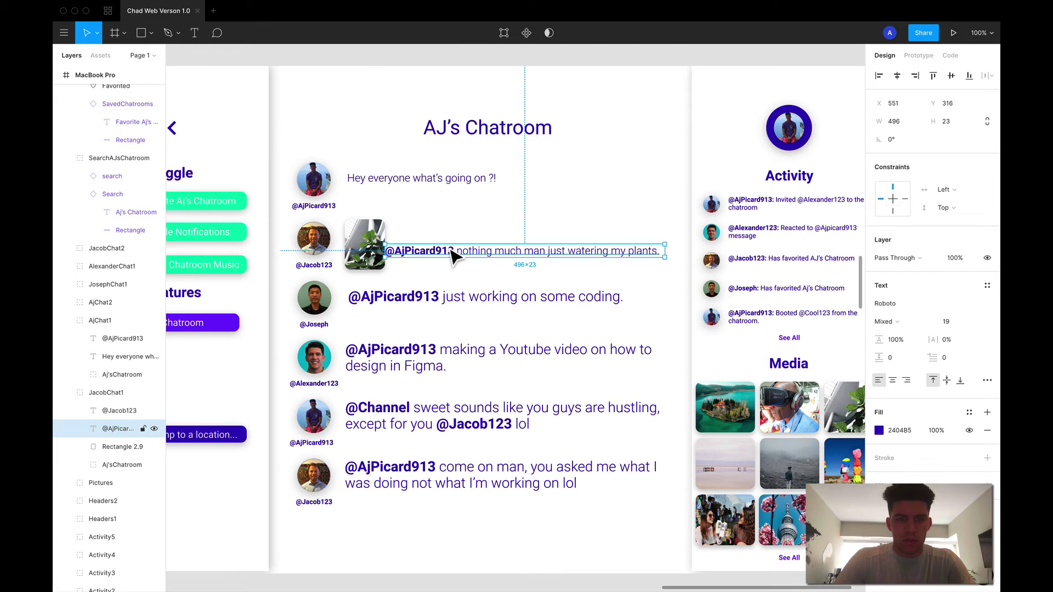
{"action": "left_click_drag", "start_coordinate": [449, 256], "coordinate": [455, 243]}
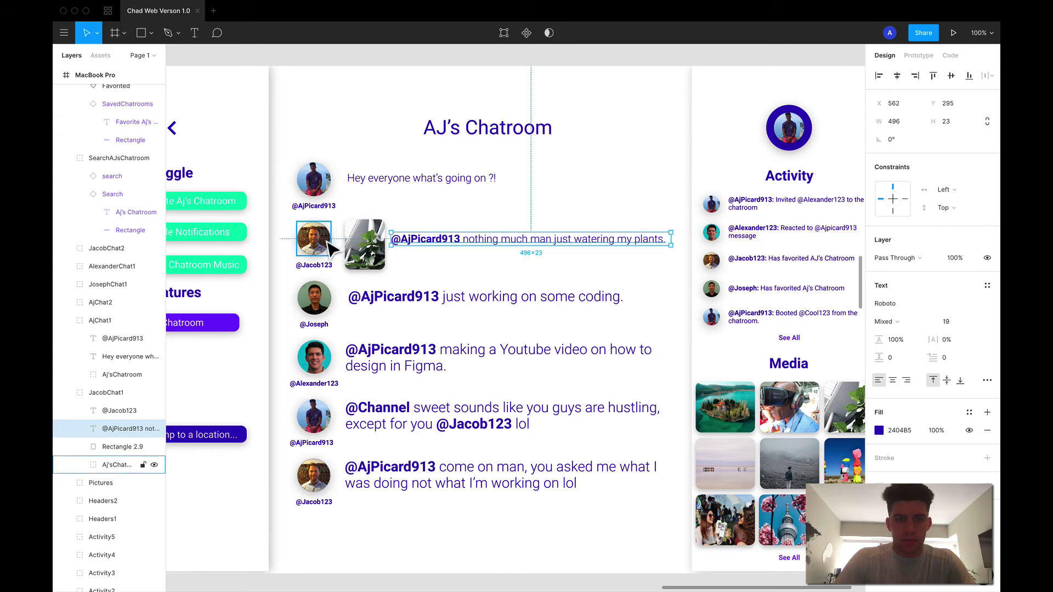
{"action": "left_click_drag", "start_coordinate": [377, 264], "coordinate": [384, 265]}
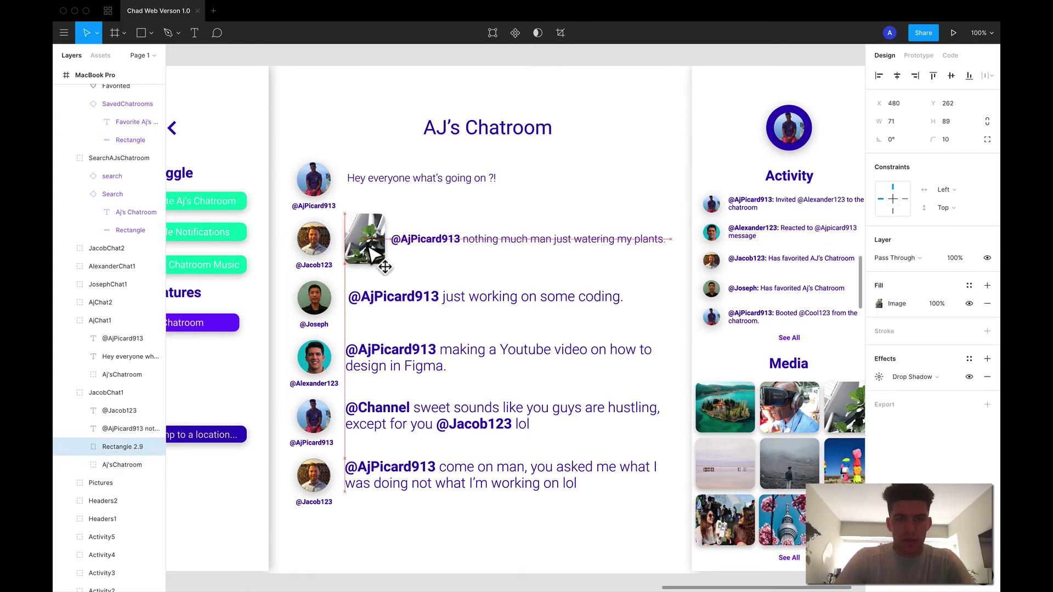
{"action": "left_click", "coordinate": [447, 256]}
{"action": "scroll", "coordinate": [447, 278], "scroll_direction": "down", "scroll_amount": 2}
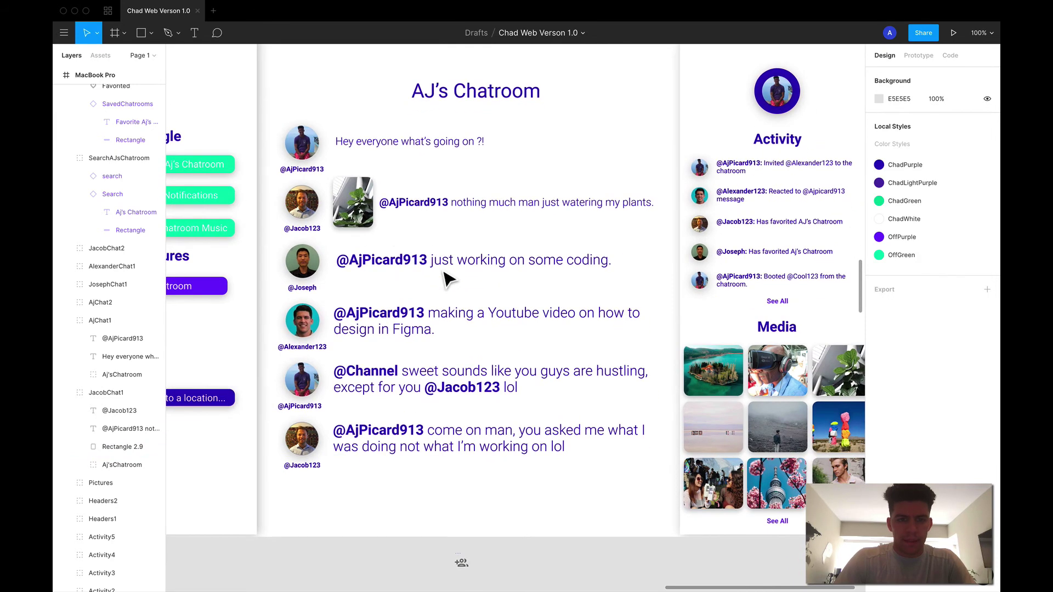
Step: Set the 'just working on some coding.' message to size 19 and narrow its box
{"action": "left_click", "coordinate": [385, 263]}
{"action": "left_click", "coordinate": [953, 323]}
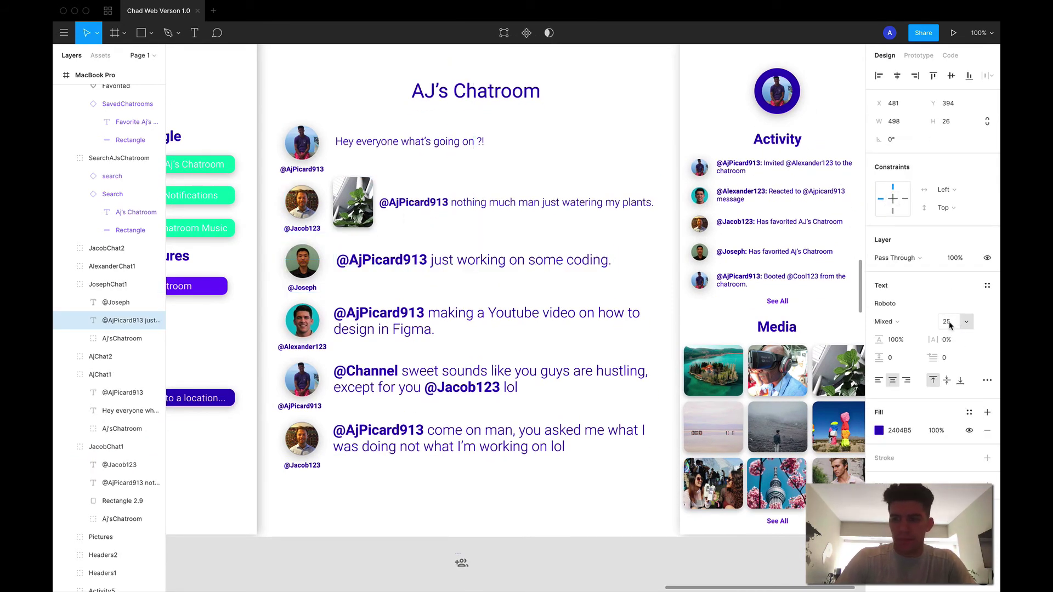
{"action": "type", "text": "19"}
{"action": "key", "text": "Return"}
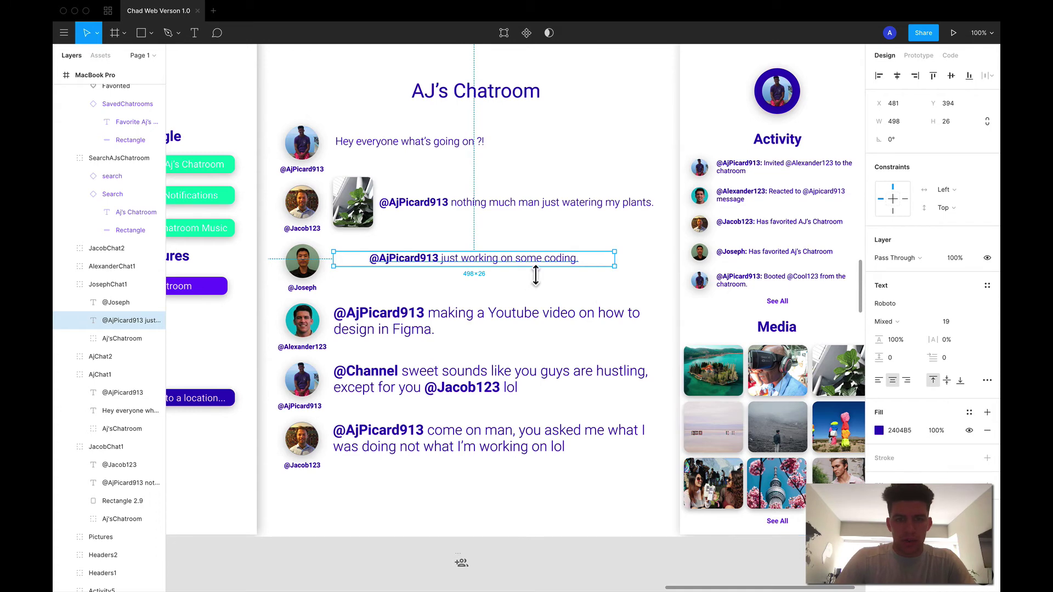
{"action": "left_click", "coordinate": [532, 274]}
{"action": "left_click", "coordinate": [530, 264]}
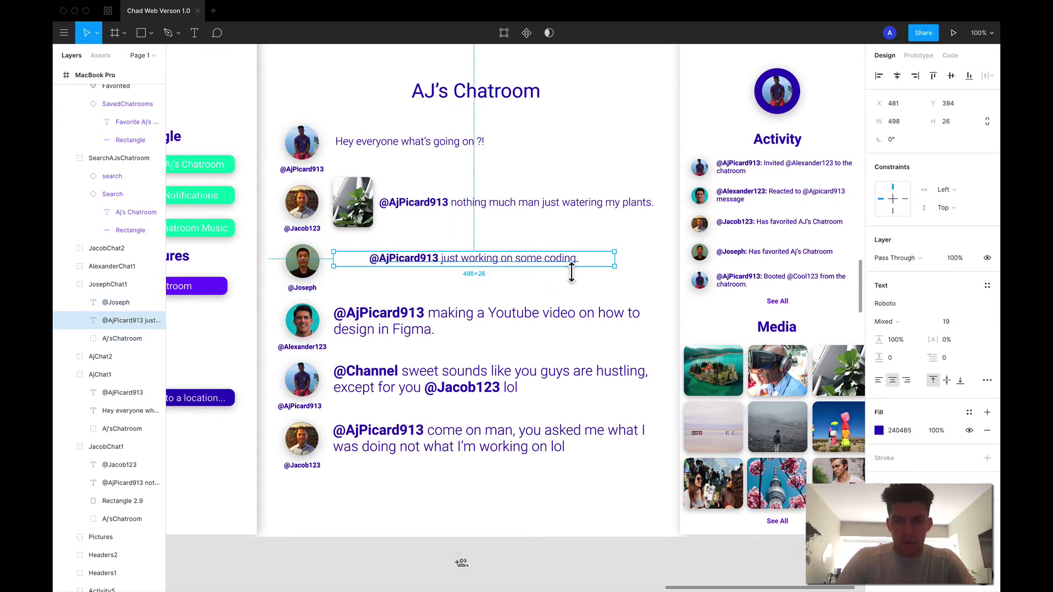
{"action": "left_click_drag", "start_coordinate": [625, 268], "coordinate": [553, 269]}
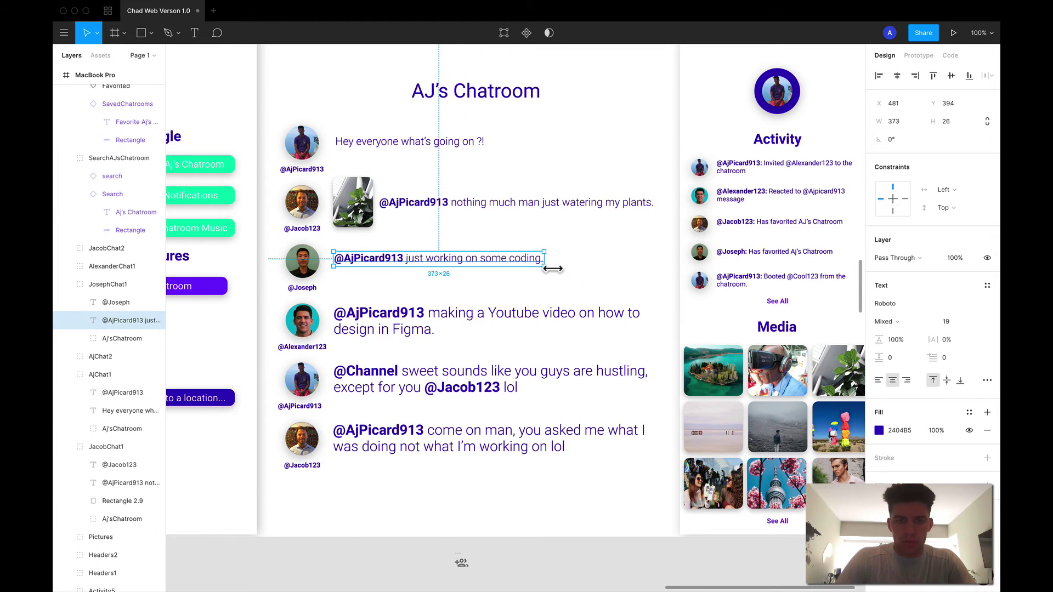
Step: Set the Youtube video message to size 19 and shrink its box to one line
{"action": "left_click", "coordinate": [369, 319]}
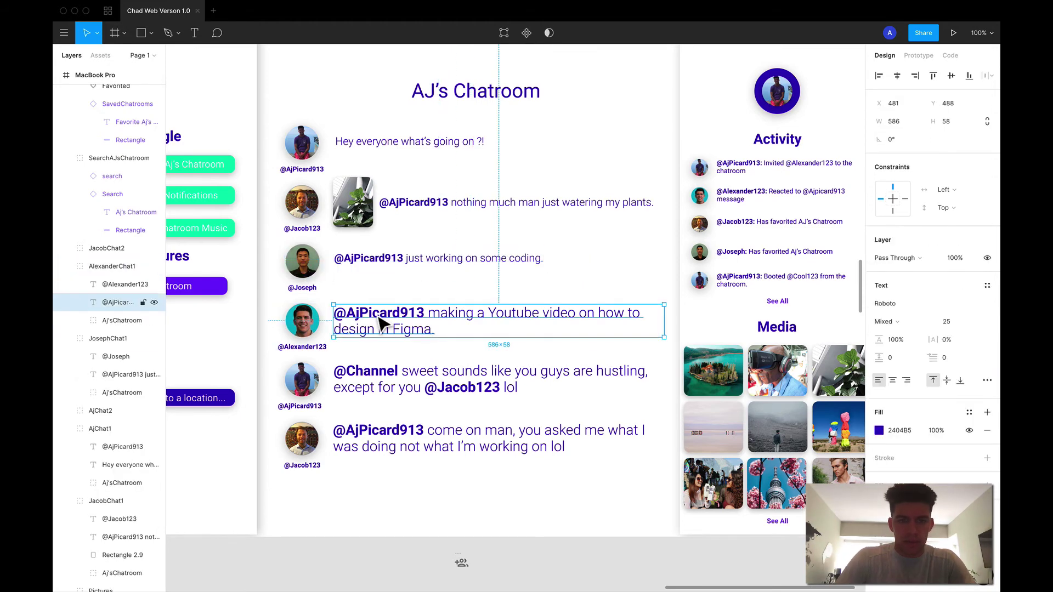
{"action": "left_click", "coordinate": [948, 322]}
{"action": "type", "text": "19"}
{"action": "key", "text": "Return"}
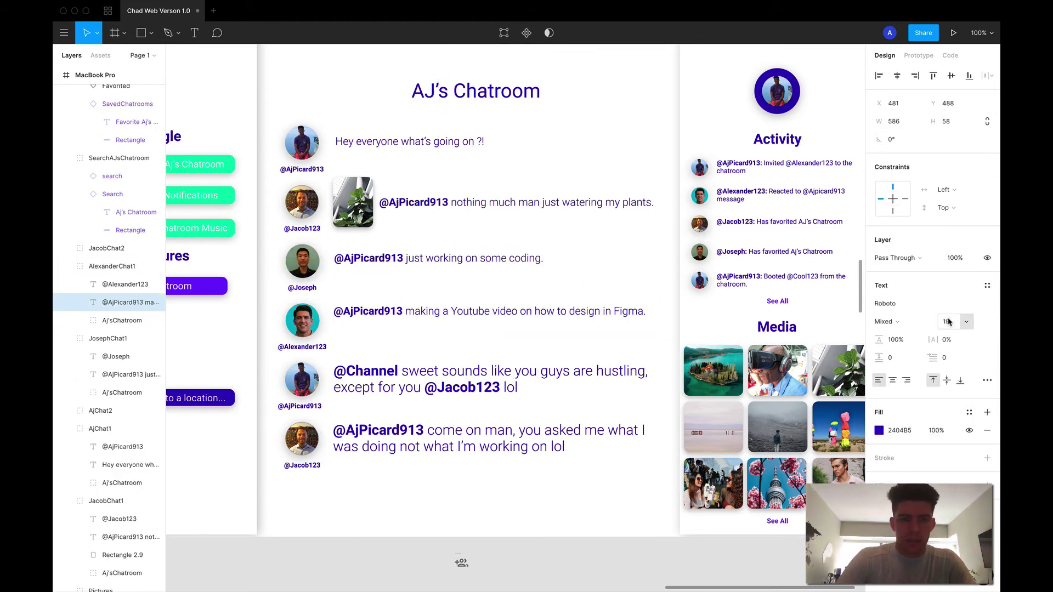
{"action": "mouse_move", "coordinate": [665, 329]}
{"action": "left_mouse_down"}
{"action": "mouse_move", "coordinate": [647, 326]}
{"action": "mouse_move", "coordinate": [665, 325]}
{"action": "mouse_move", "coordinate": [656, 327]}
{"action": "left_mouse_up"}
{"action": "left_click_drag", "start_coordinate": [580, 346], "coordinate": [558, 327]}
{"action": "left_click", "coordinate": [574, 329]}
{"action": "left_click", "coordinate": [565, 323]}
{"action": "double_click", "coordinate": [559, 317]}
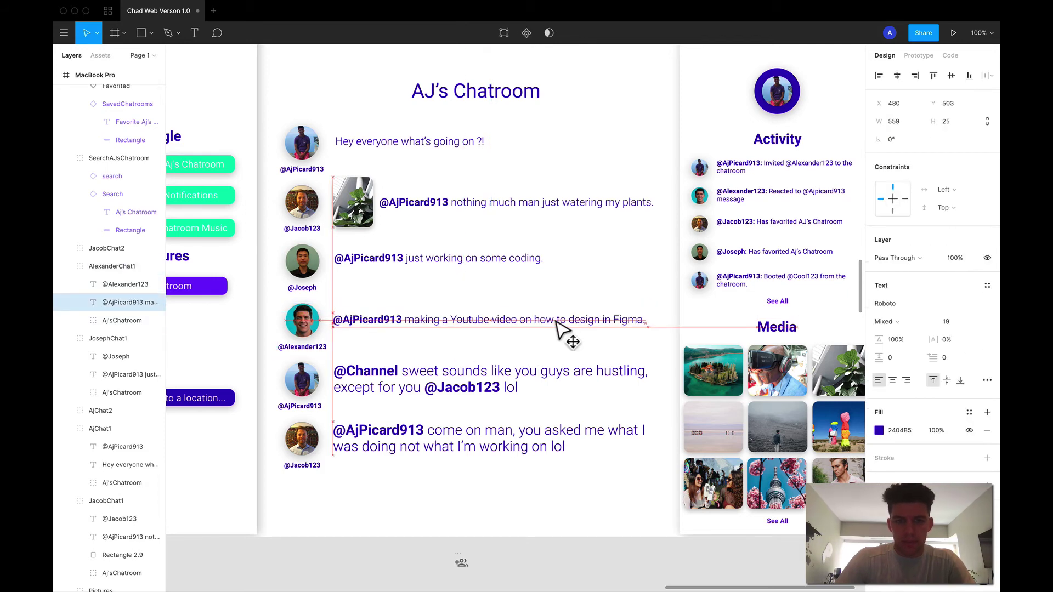
{"action": "double_click", "coordinate": [512, 371]}
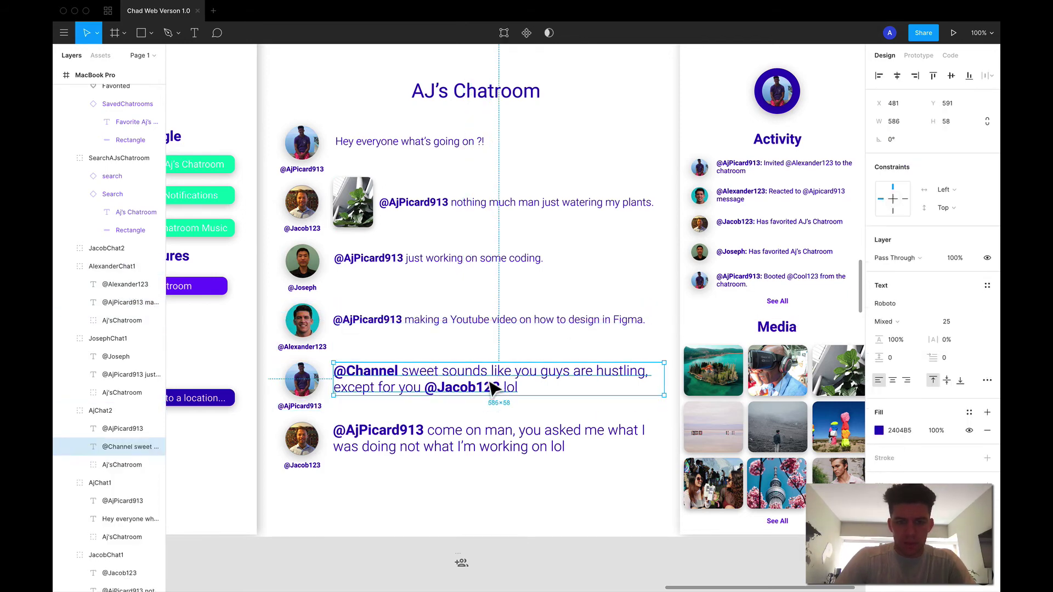
{"action": "left_click", "coordinate": [945, 327]}
{"action": "type", "text": "189"}
{"action": "key", "text": "Return"}
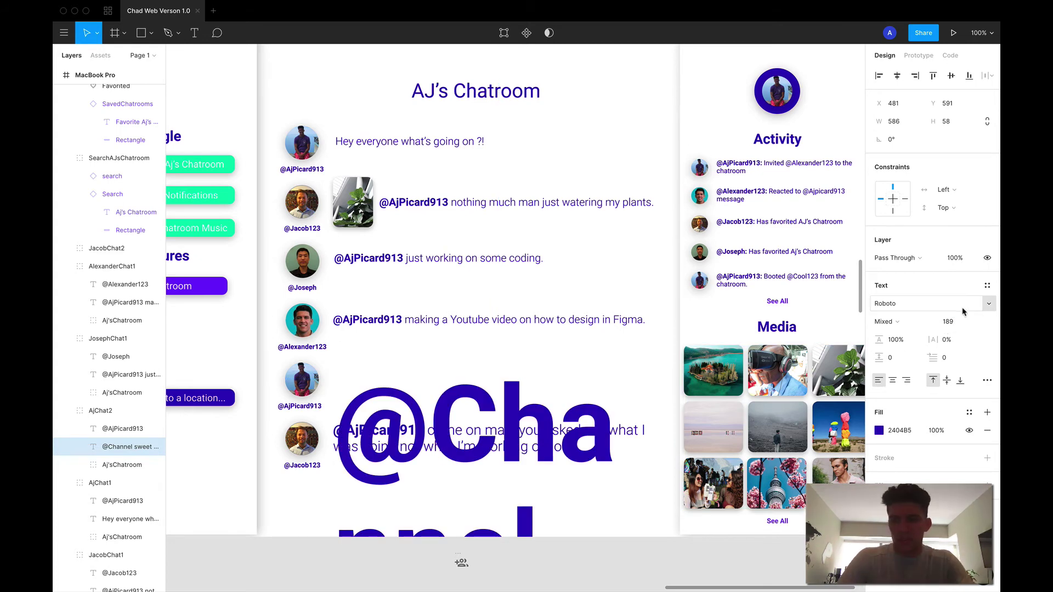
{"action": "left_click", "coordinate": [950, 321]}
{"action": "type", "text": "19"}
{"action": "key", "text": "Return"}
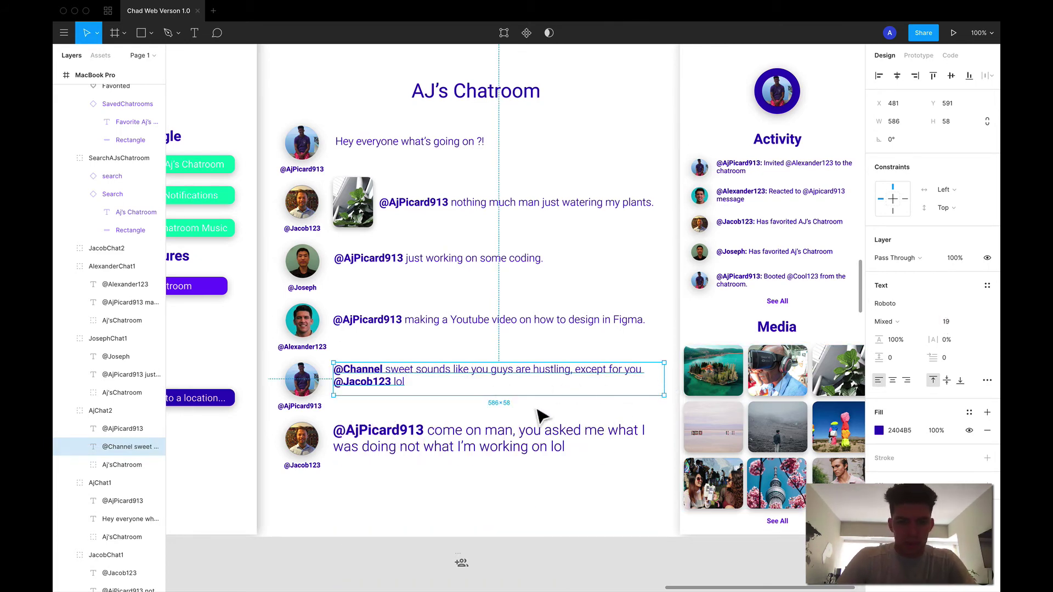
Step: Set the 'come on man' message to size 19 and move it slightly lower
{"action": "left_click", "coordinate": [478, 429]}
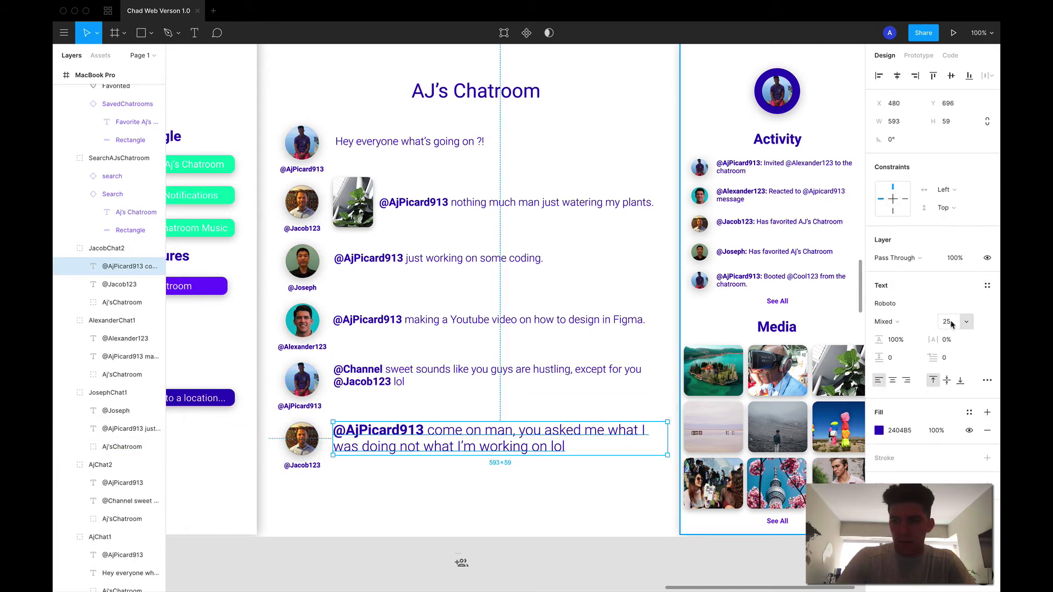
{"action": "left_click", "coordinate": [951, 324]}
{"action": "type", "text": "19"}
{"action": "key", "text": "Return"}
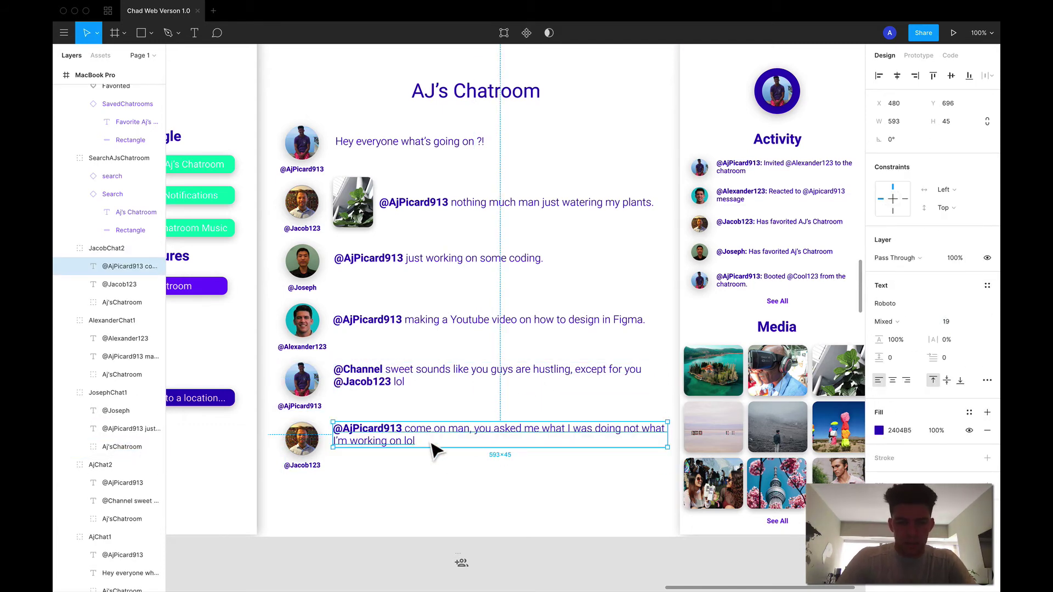
{"action": "left_click", "coordinate": [421, 461]}
{"action": "left_click_drag", "start_coordinate": [470, 437], "coordinate": [403, 471]}
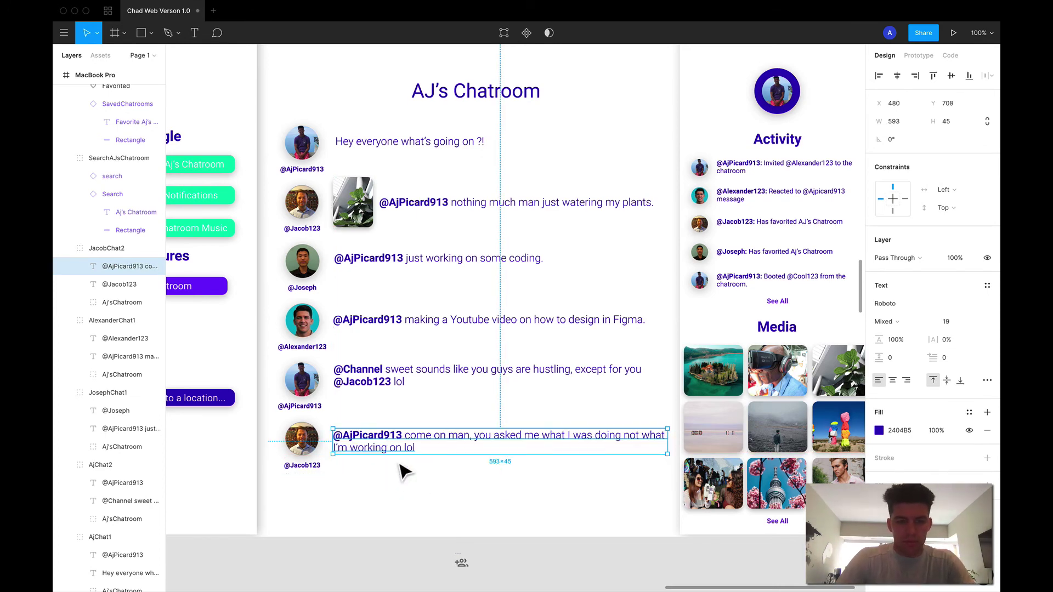
{"action": "left_click", "coordinate": [401, 507]}
{"action": "scroll", "coordinate": [400, 510], "scroll_direction": "left", "scroll_amount": 5}
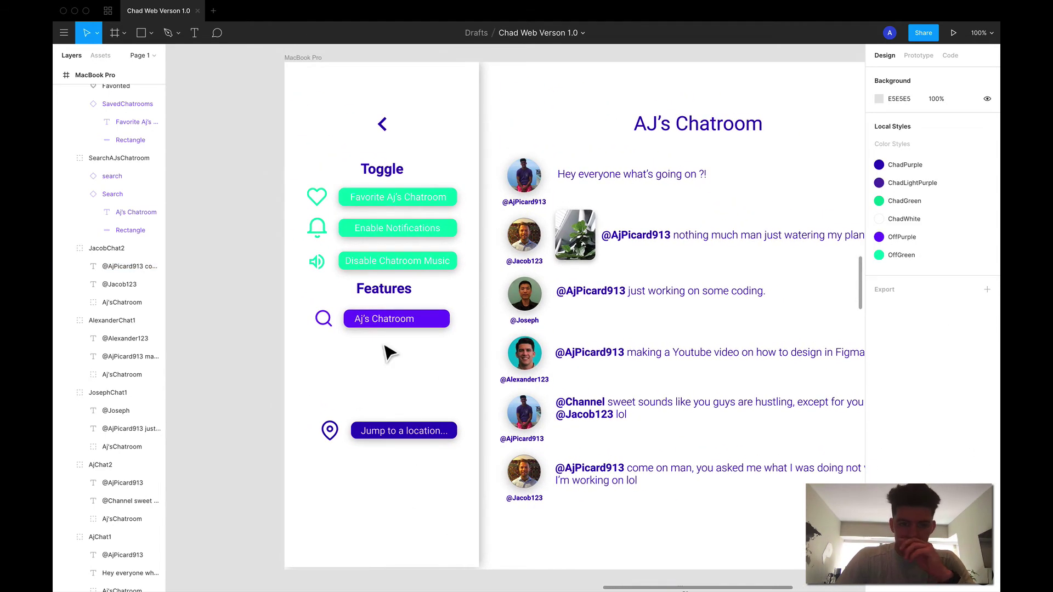
Step: Shift the Features section down two steps and the Toggle rows down one
{"action": "left_click_drag", "start_coordinate": [433, 280], "coordinate": [375, 465]}
{"action": "key", "text": "shift+Down"}
{"action": "key", "text": "shift+Down"}
{"action": "key", "text": "shift+Down"}
{"action": "key", "text": "shift+Down"}
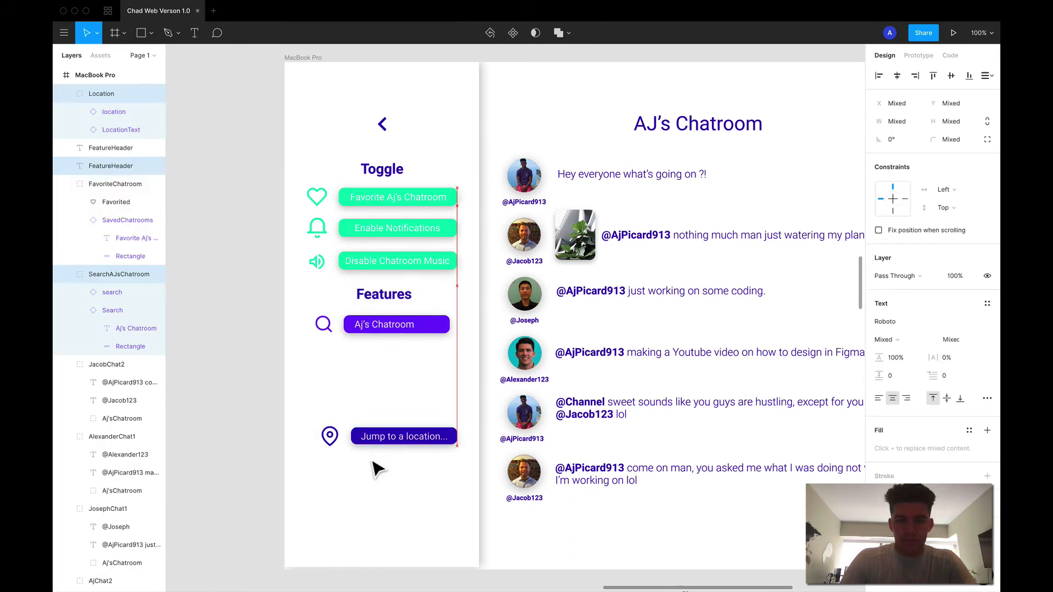
{"action": "key", "text": "shift+Down"}
{"action": "key", "text": "shift+Down"}
{"action": "key", "text": "shift+Down"}
{"action": "key", "text": "shift+Down"}
{"action": "key", "text": "shift+Down"}
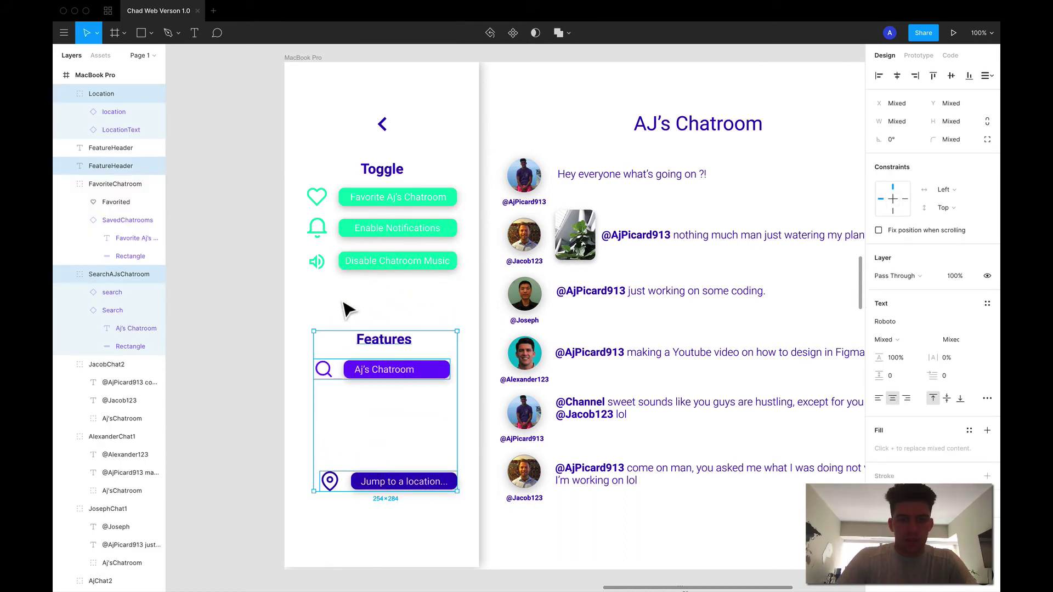
{"action": "left_click", "coordinate": [329, 300]}
{"action": "left_click_drag", "start_coordinate": [329, 301], "coordinate": [422, 204]}
{"action": "key", "text": "shift+Down"}
{"action": "key", "text": "shift+Down"}
{"action": "key", "text": "shift+Down"}
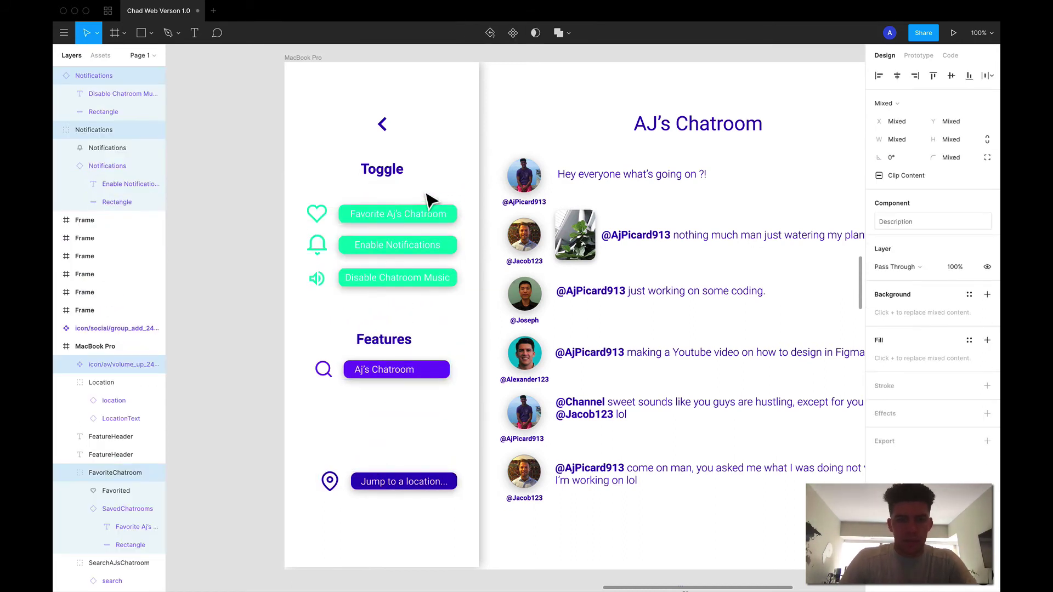
Step: Change the Toggle heading's fill to green
{"action": "left_click", "coordinate": [400, 175]}
{"action": "left_click", "coordinate": [880, 449]}
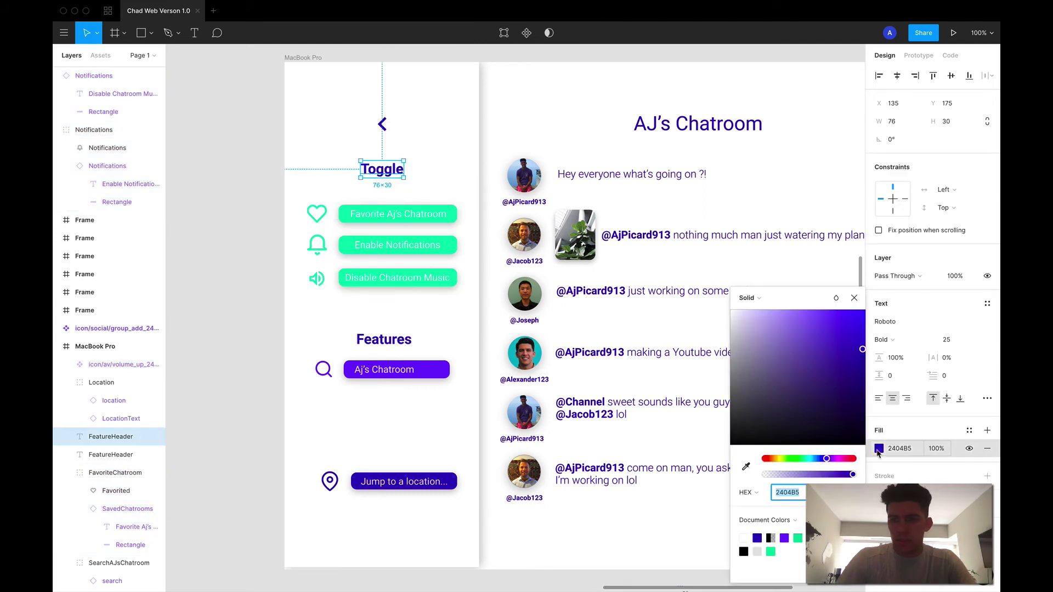
{"action": "left_click", "coordinate": [798, 538]}
{"action": "left_click", "coordinate": [470, 372]}
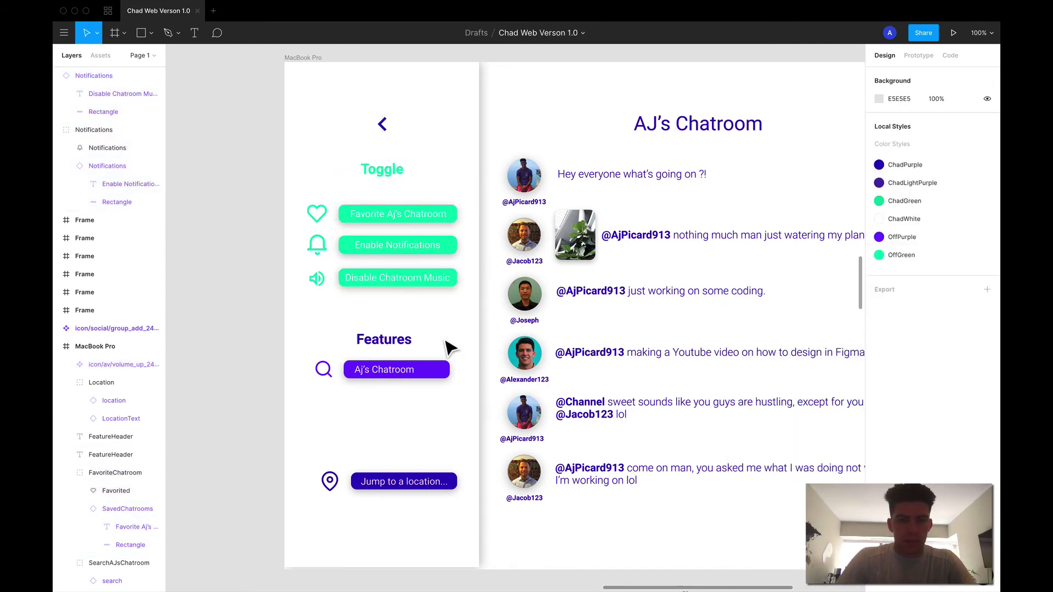
Step: Nudge the Favorite and Enable Notifications rows up closer to the Toggle heading
{"action": "left_click", "coordinate": [366, 219]}
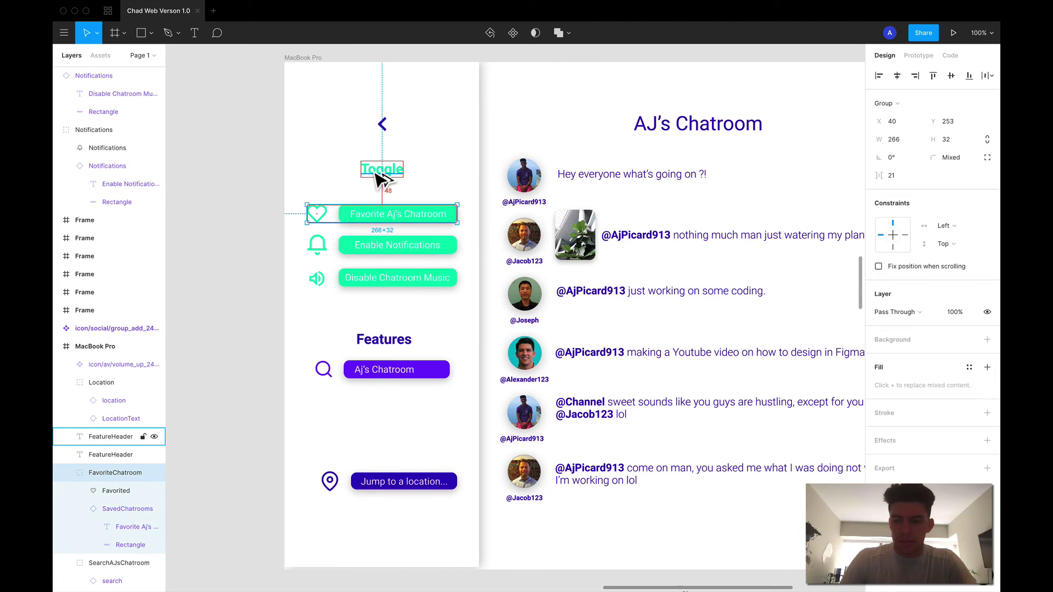
{"action": "key", "text": "Up"}
{"action": "key", "text": "Up"}
{"action": "key", "text": "Up"}
{"action": "key", "text": "Up"}
{"action": "key", "text": "Up"}
{"action": "key", "text": "Up"}
{"action": "key", "text": "Up"}
{"action": "key", "text": "Up"}
{"action": "key", "text": "Up"}
{"action": "key", "text": "Up"}
{"action": "key", "text": "Up"}
{"action": "key", "text": "Up"}
{"action": "key", "text": "Up"}
{"action": "key", "text": "Up"}
{"action": "key", "text": "Up"}
{"action": "key", "text": "Up"}
{"action": "key", "text": "Up"}
{"action": "key", "text": "Up"}
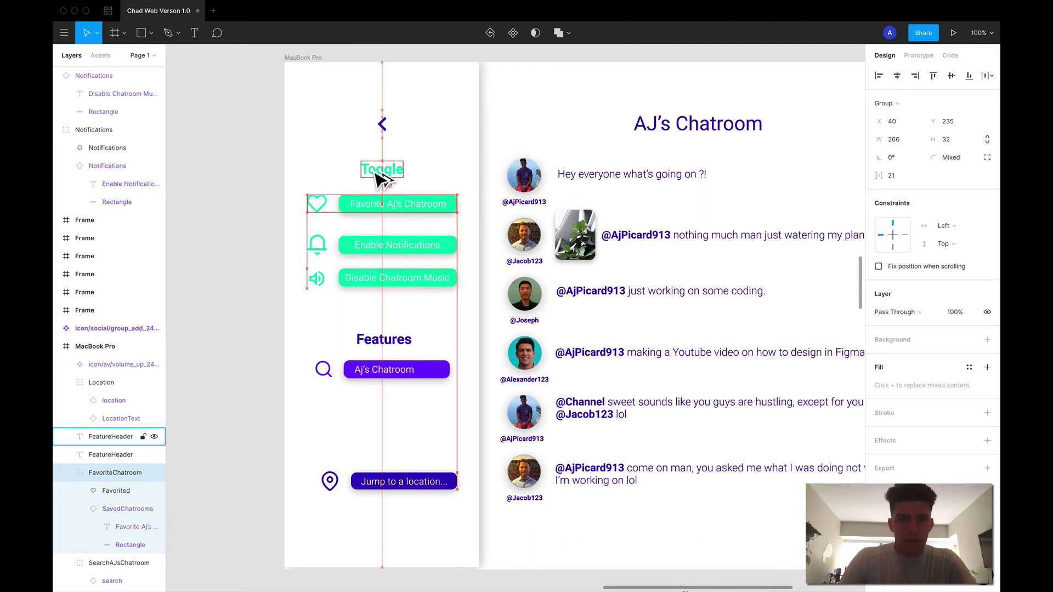
{"action": "left_click", "coordinate": [365, 242]}
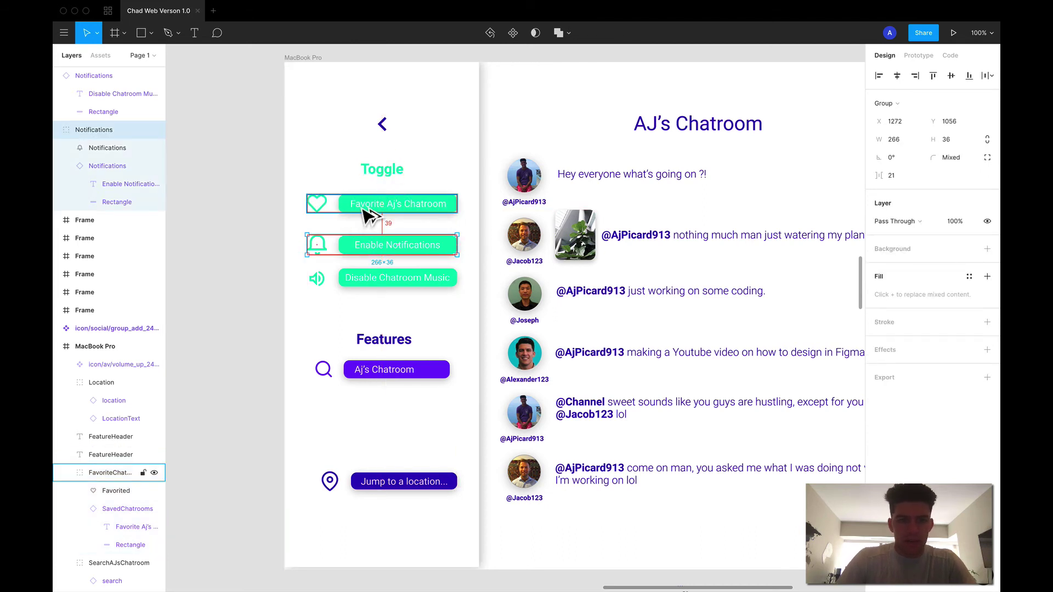
{"action": "key", "text": "Up"}
{"action": "key", "text": "Up"}
{"action": "key", "text": "Up"}
{"action": "key", "text": "Up"}
{"action": "key", "text": "Up"}
{"action": "key", "text": "Up"}
{"action": "key", "text": "Up"}
{"action": "key", "text": "Up"}
{"action": "key", "text": "Up"}
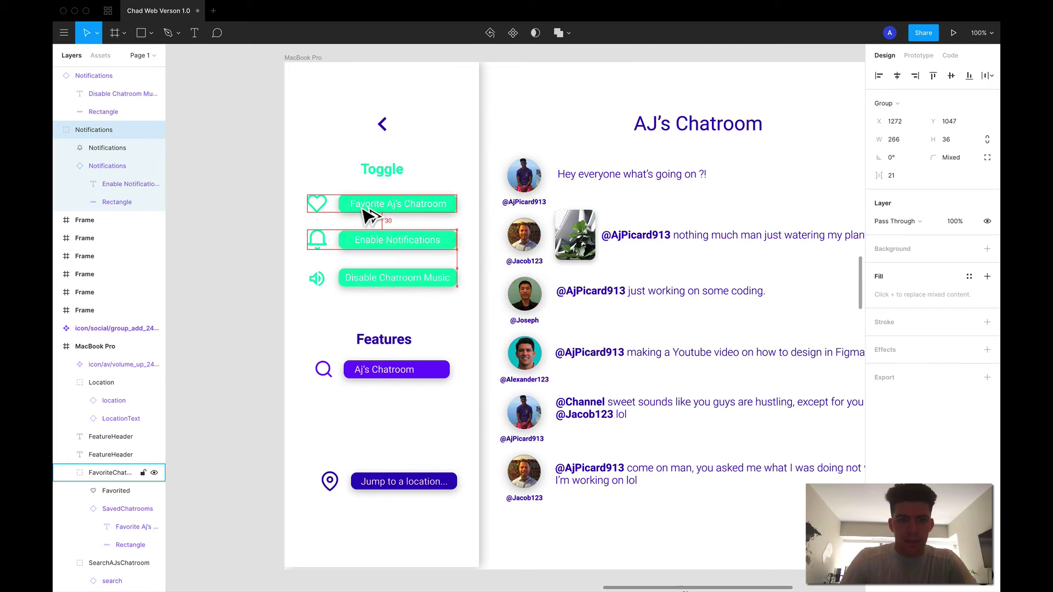
Step: Group the speaker icon with the Disable Chatroom Music button
{"action": "left_click", "coordinate": [365, 279]}
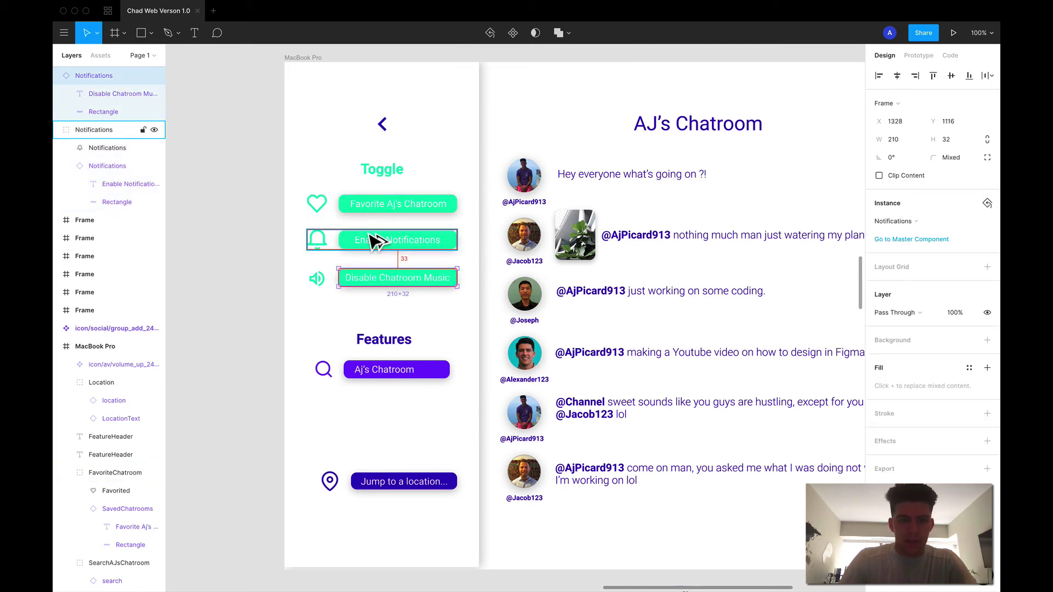
{"action": "left_click", "coordinate": [317, 280], "text": "shift"}
{"action": "key", "text": "super+g"}
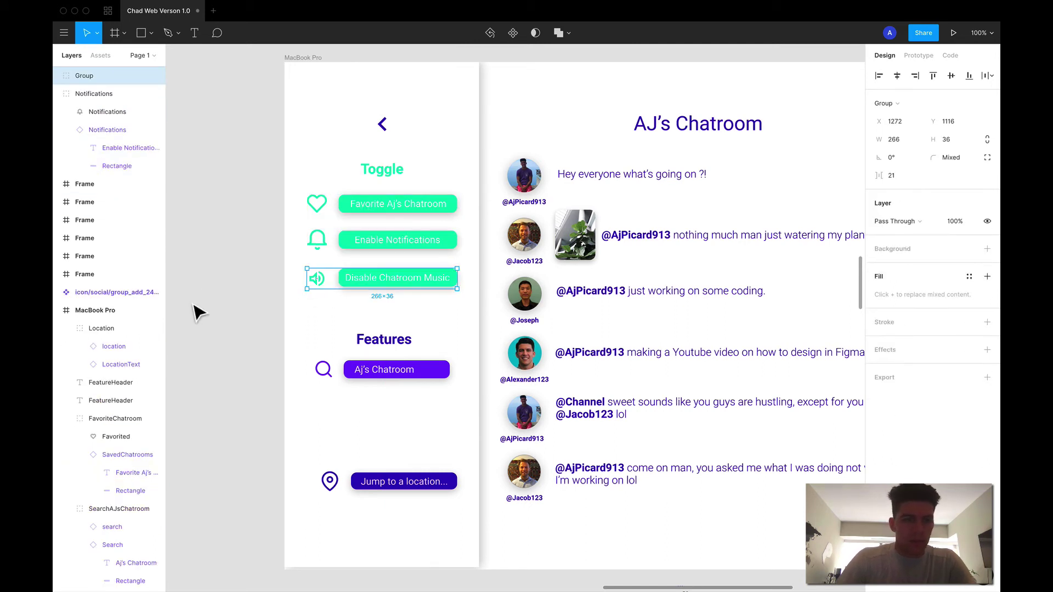
Step: Rename the speaker-and-music group to SoundOff and nudge it up slightly under Enable Notifications
{"action": "double_click", "coordinate": [96, 80]}
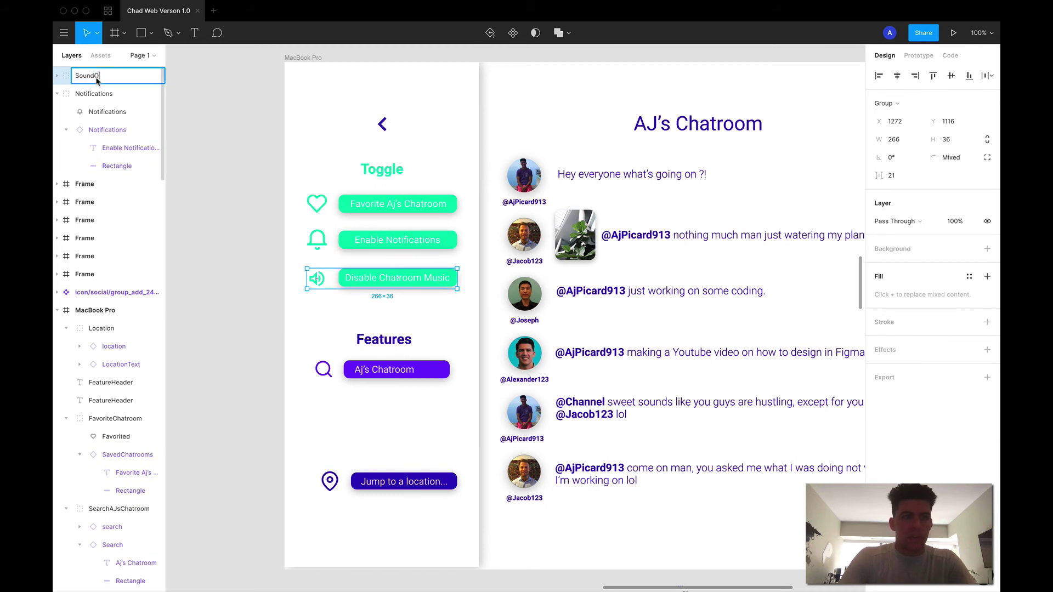
{"action": "key", "text": "Return"}
{"action": "double_click", "coordinate": [107, 80]}
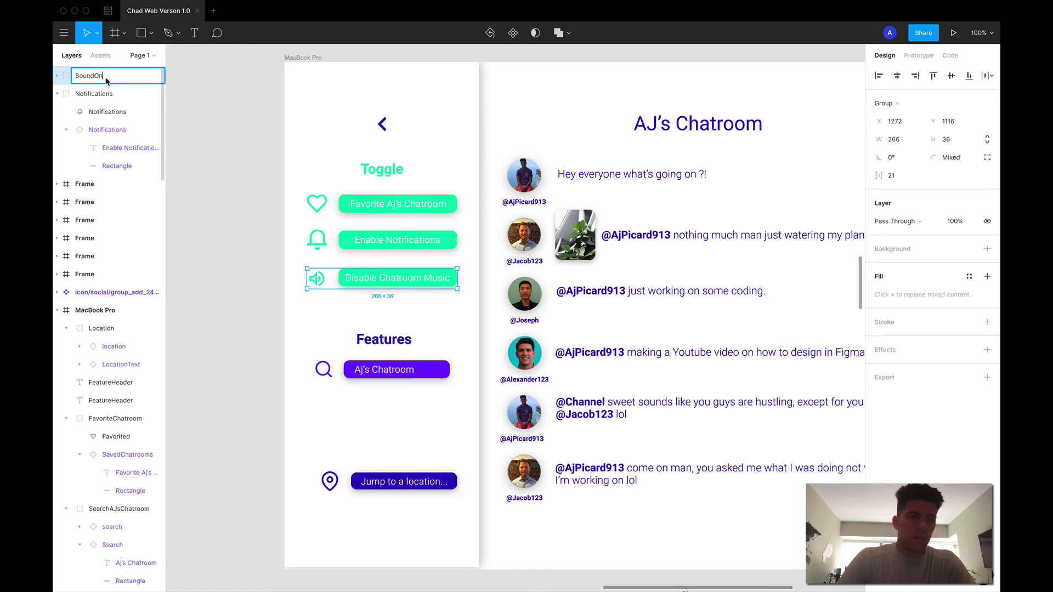
{"action": "type", "text": "SoundOff"}
{"action": "key", "text": "Return"}
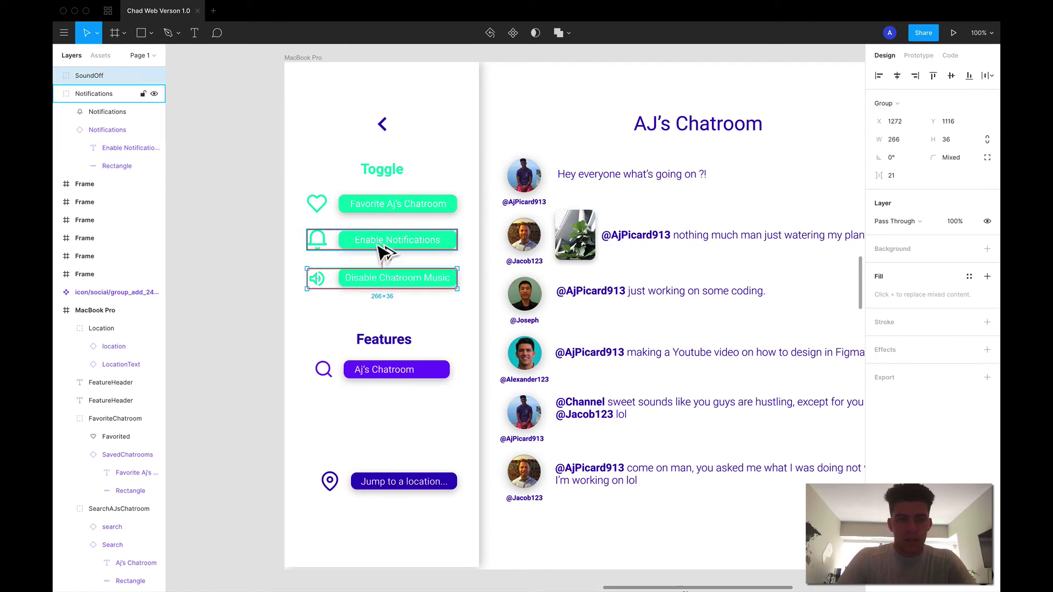
{"action": "key", "text": "Up"}
{"action": "key", "text": "Up"}
{"action": "key", "text": "Up"}
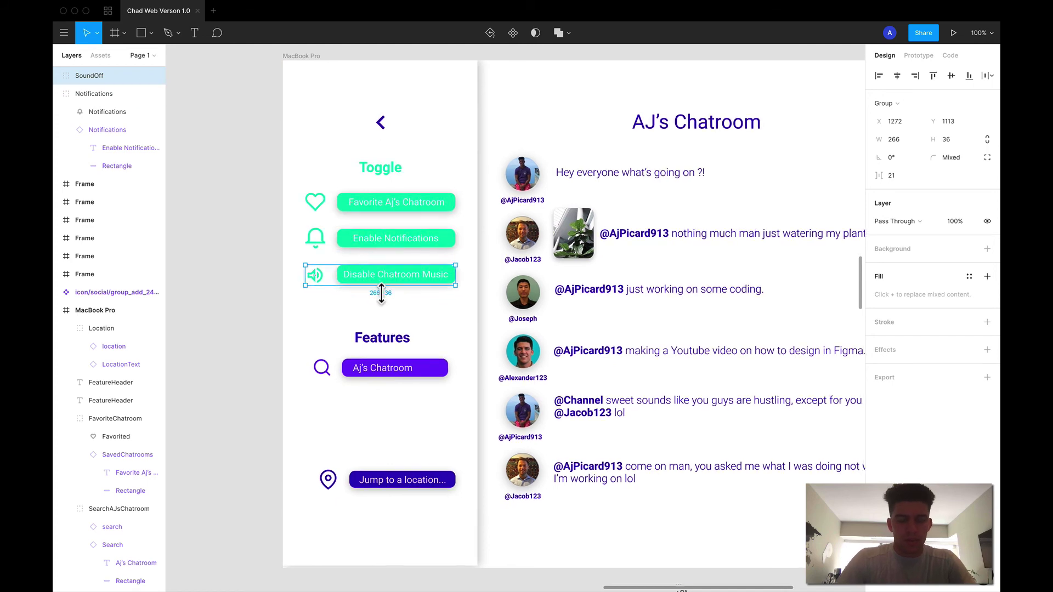
{"action": "scroll", "coordinate": [381, 291], "scroll_direction": "down", "scroll_amount": 5}
{"action": "scroll", "coordinate": [381, 291], "scroll_direction": "right", "scroll_amount": 3}
Step: Move the Features heading up so it sits 40 px below the Toggle buttons
{"action": "scroll", "coordinate": [496, 374], "scroll_direction": "up", "scroll_amount": 3}
{"action": "scroll", "coordinate": [496, 375], "scroll_direction": "left", "scroll_amount": 3}
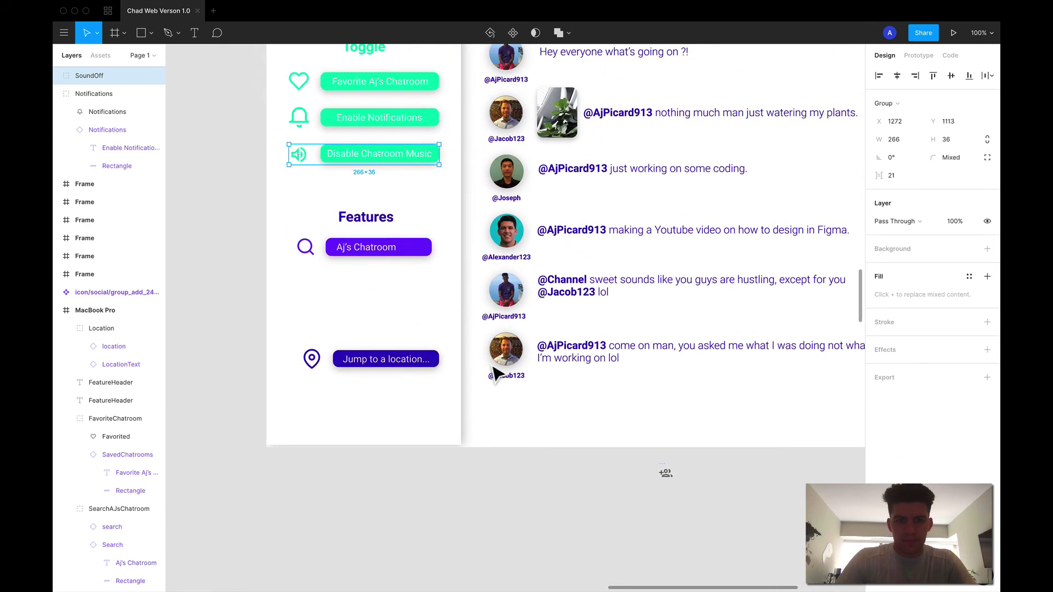
{"action": "left_click", "coordinate": [357, 209]}
{"action": "key", "text": "shift+Up"}
{"action": "key", "text": "shift+Up"}
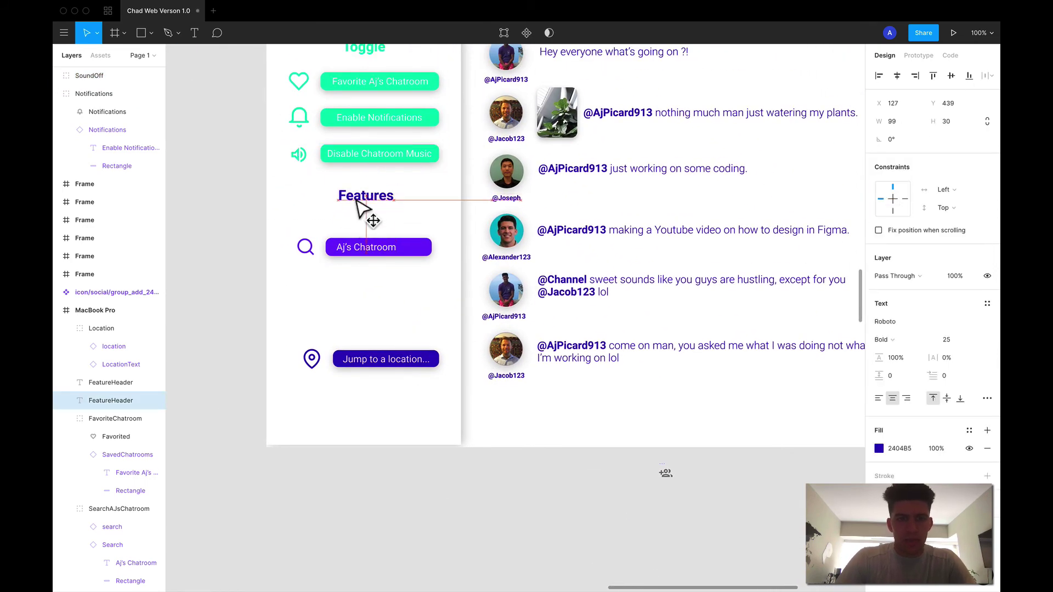
{"action": "key", "text": "Down"}
{"action": "key", "text": "Down"}
{"action": "key", "text": "Down"}
{"action": "key", "text": "Down"}
{"action": "key", "text": "Down"}
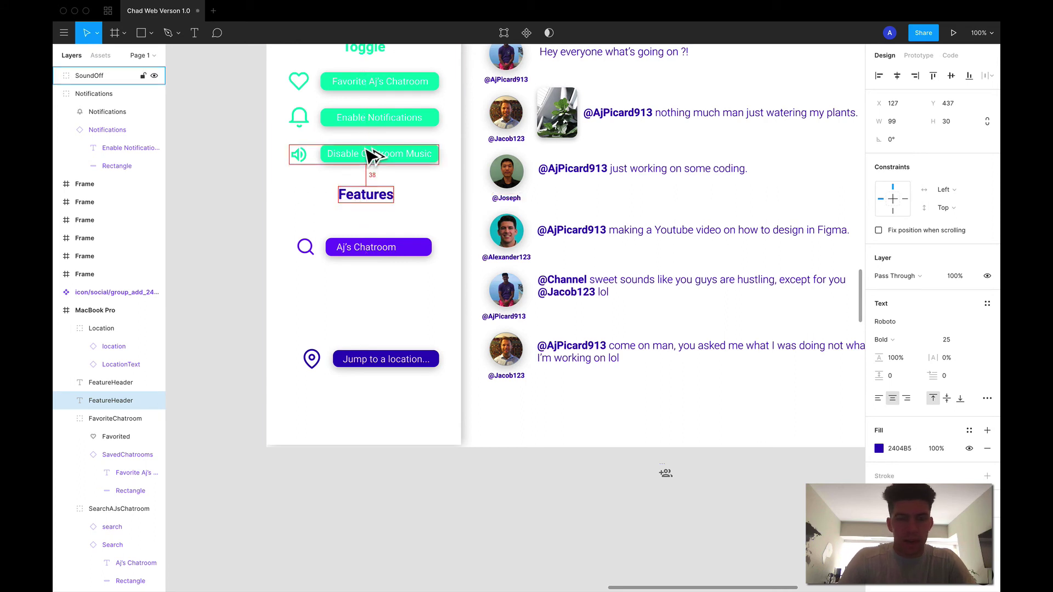
{"action": "key", "text": "Up"}
{"action": "key", "text": "Up"}
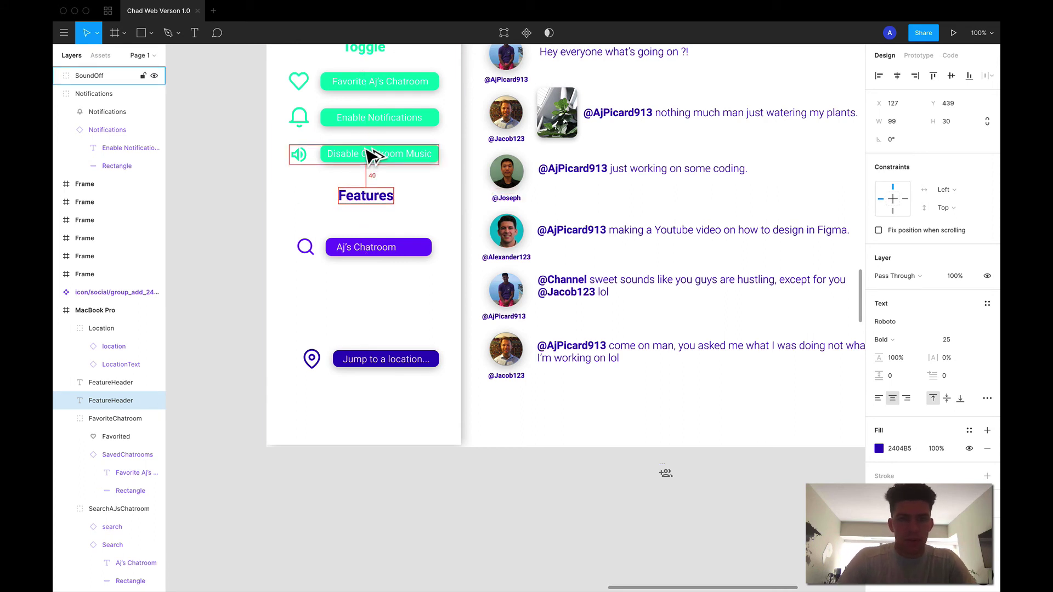
Step: Drag the Aj's Chatroom search row and the location row up under Features
{"action": "scroll", "coordinate": [389, 225], "scroll_direction": "up", "scroll_amount": 3}
{"action": "scroll", "coordinate": [390, 225], "scroll_direction": "left", "scroll_amount": 3}
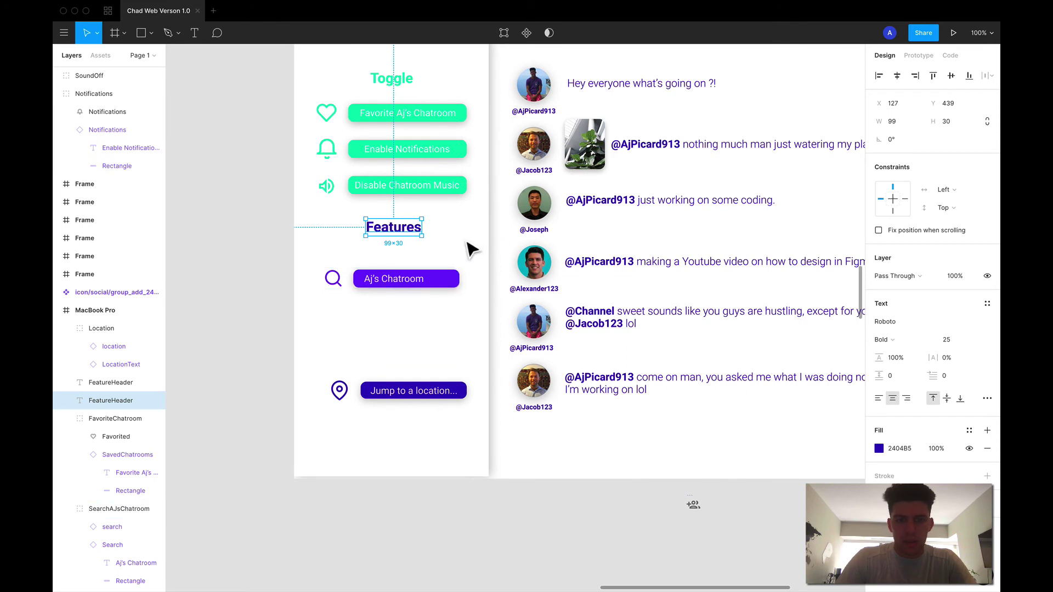
{"action": "scroll", "coordinate": [438, 225], "scroll_direction": "up", "scroll_amount": 2}
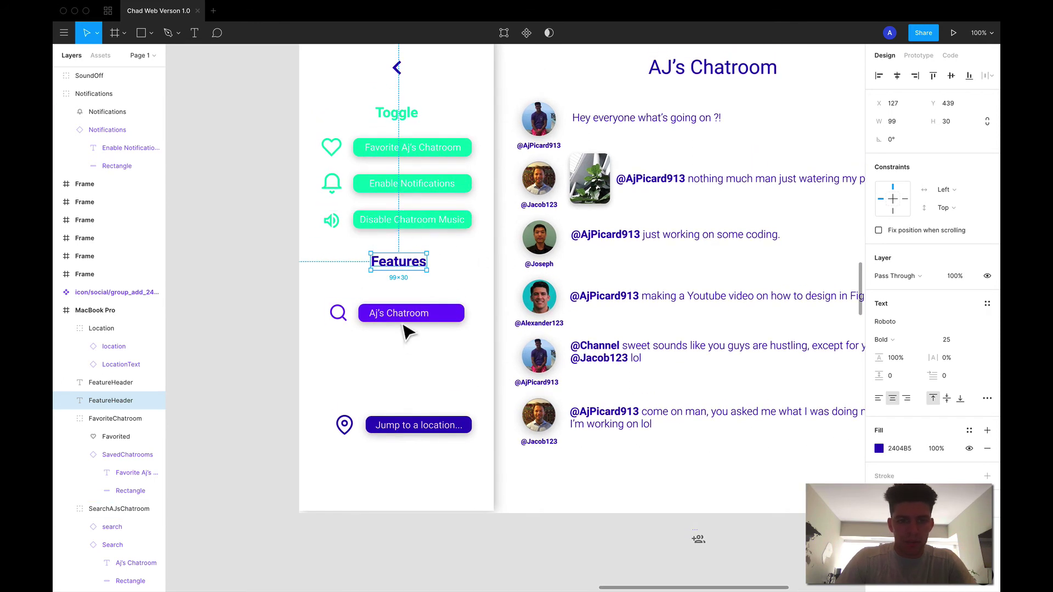
{"action": "left_click_drag", "start_coordinate": [403, 324], "coordinate": [401, 303]}
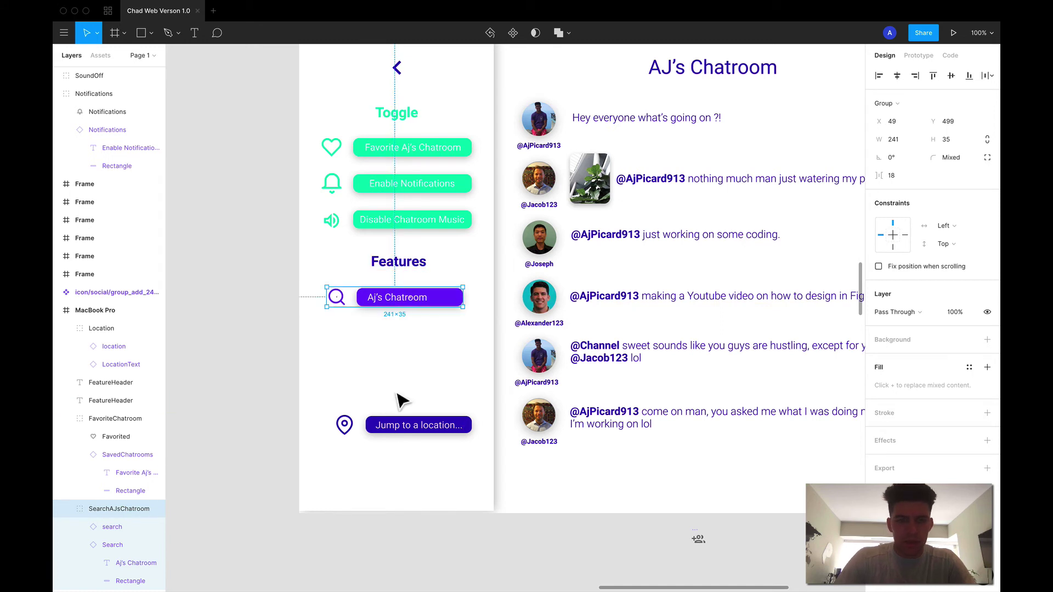
{"action": "left_click_drag", "start_coordinate": [392, 431], "coordinate": [386, 339]}
Step: Relabel the location button 'Chatroom Location'
{"action": "double_click", "coordinate": [387, 339]}
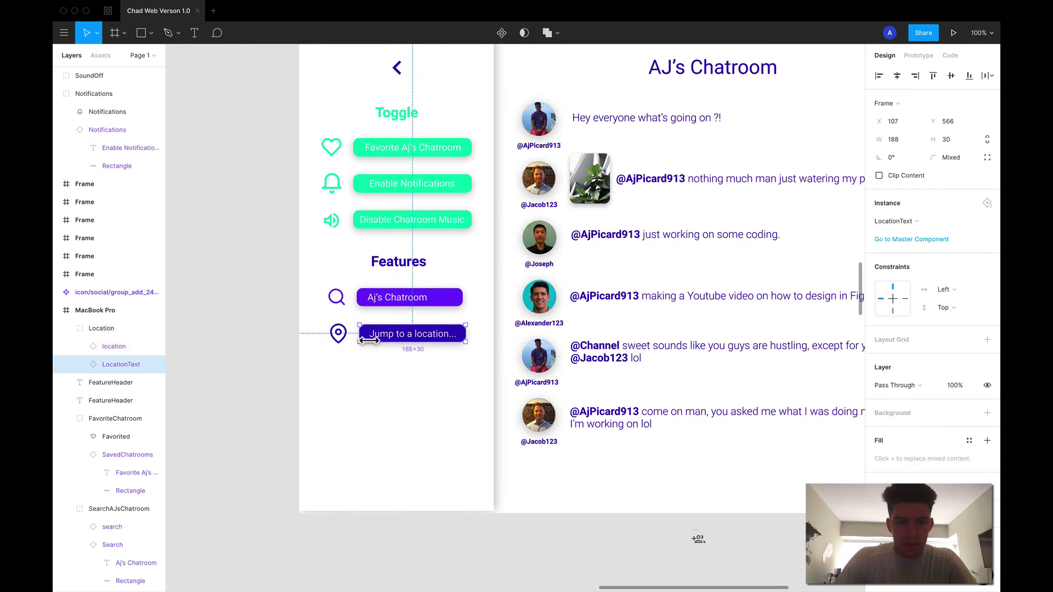
{"action": "mouse_move", "coordinate": [367, 340]}
{"action": "left_mouse_down"}
{"action": "mouse_move", "coordinate": [384, 340]}
{"action": "mouse_move", "coordinate": [367, 340]}
{"action": "left_mouse_up"}
{"action": "key", "text": "super+z"}
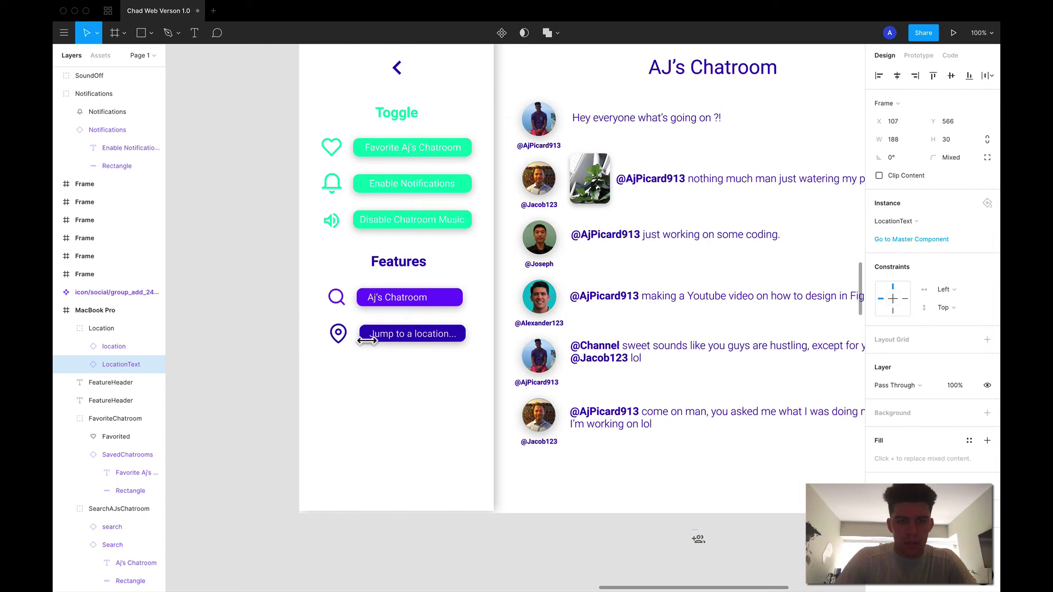
{"action": "double_click", "coordinate": [399, 340]}
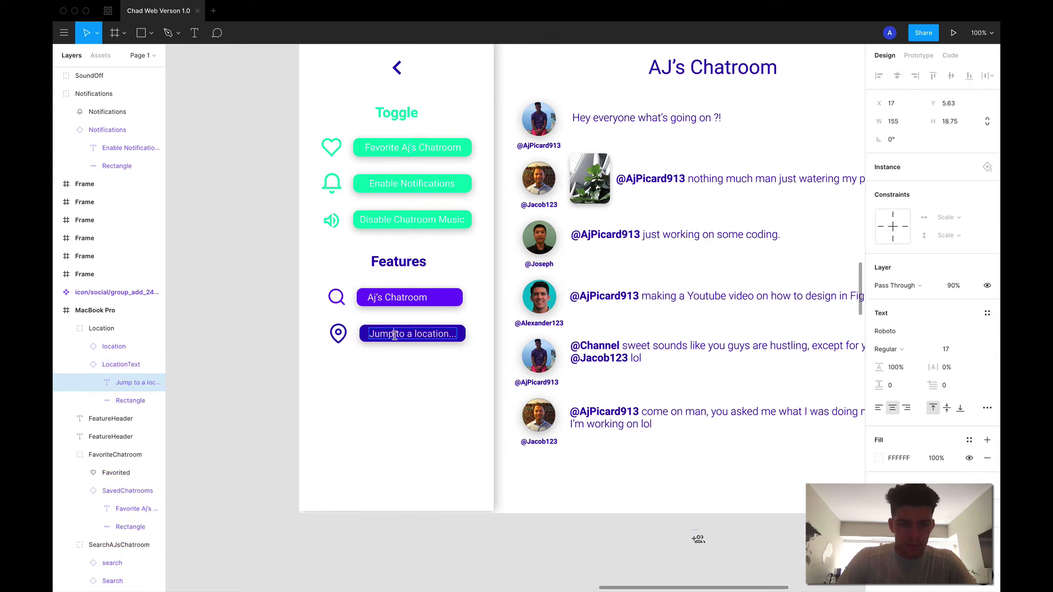
{"action": "key", "text": "Return"}
{"action": "type", "text": "Chatroom Location"}
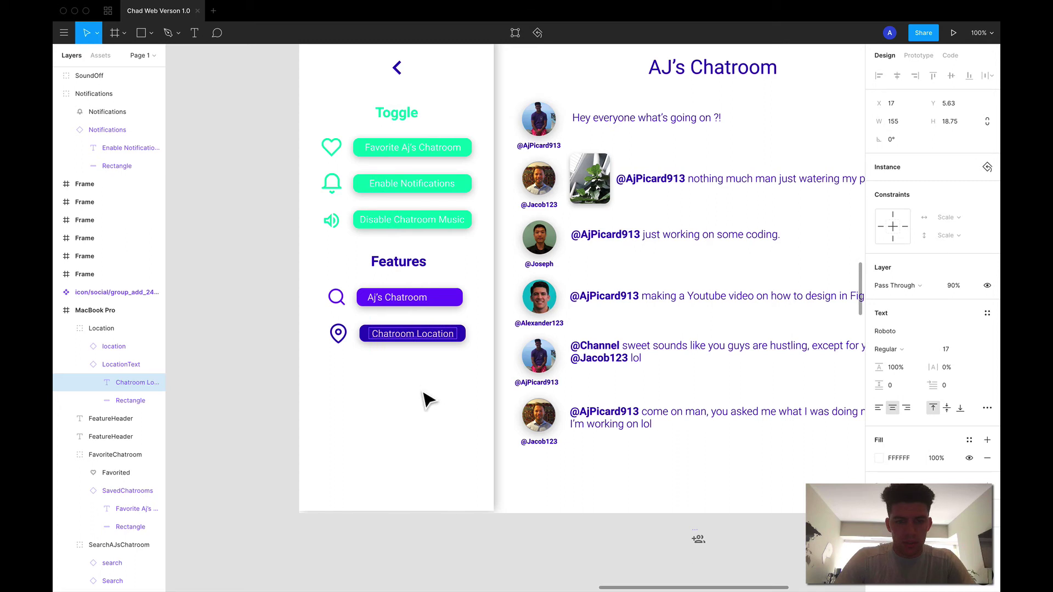
{"action": "left_click", "coordinate": [459, 222]}
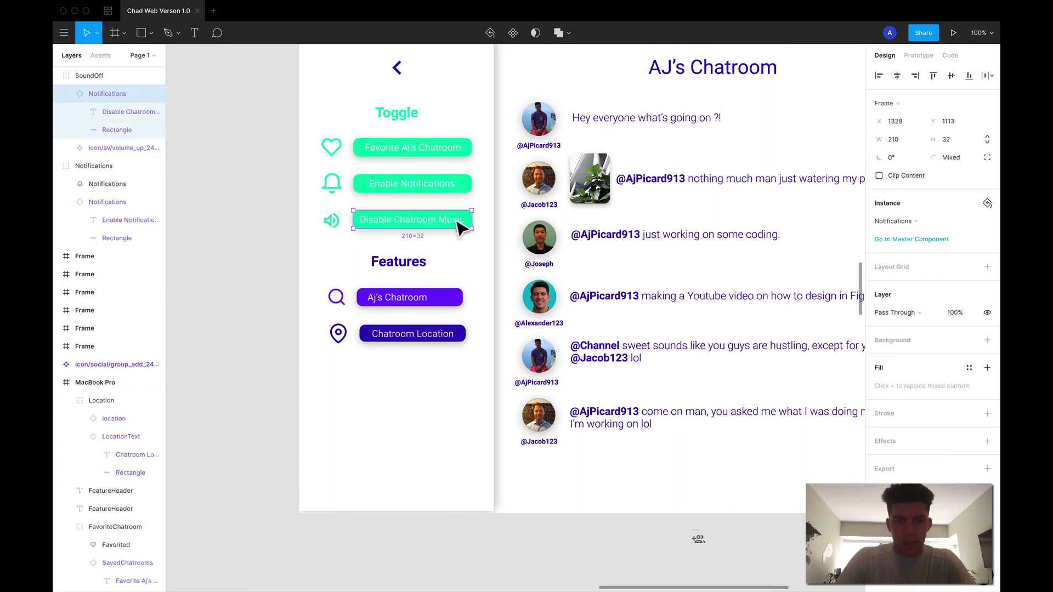
Step: Set the Aj's Chatroom button width to 210
{"action": "left_click", "coordinate": [463, 303]}
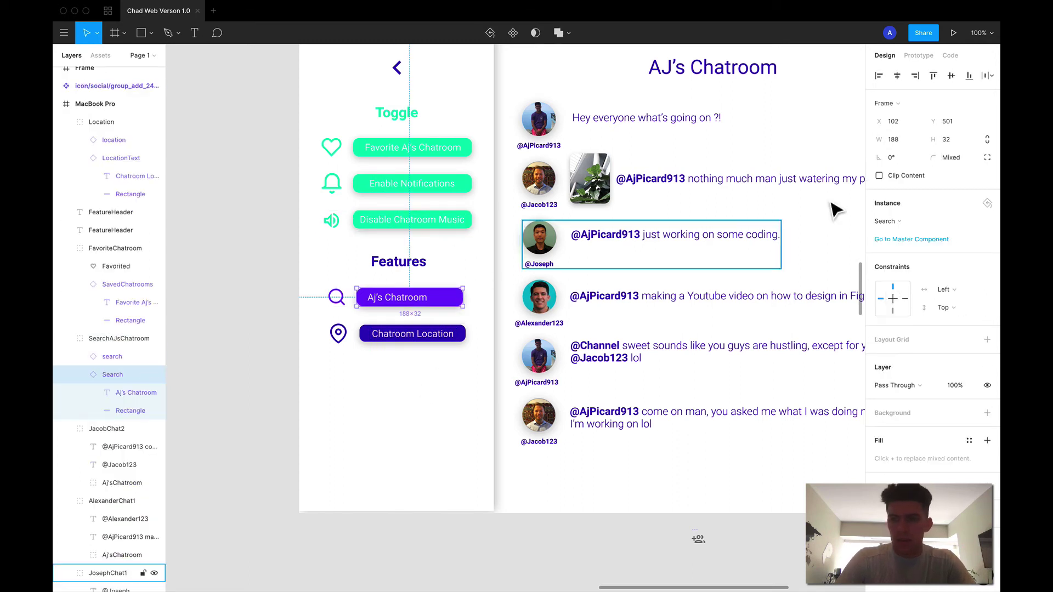
{"action": "left_click", "coordinate": [908, 143]}
{"action": "type", "text": "210"}
{"action": "key", "text": "Return"}
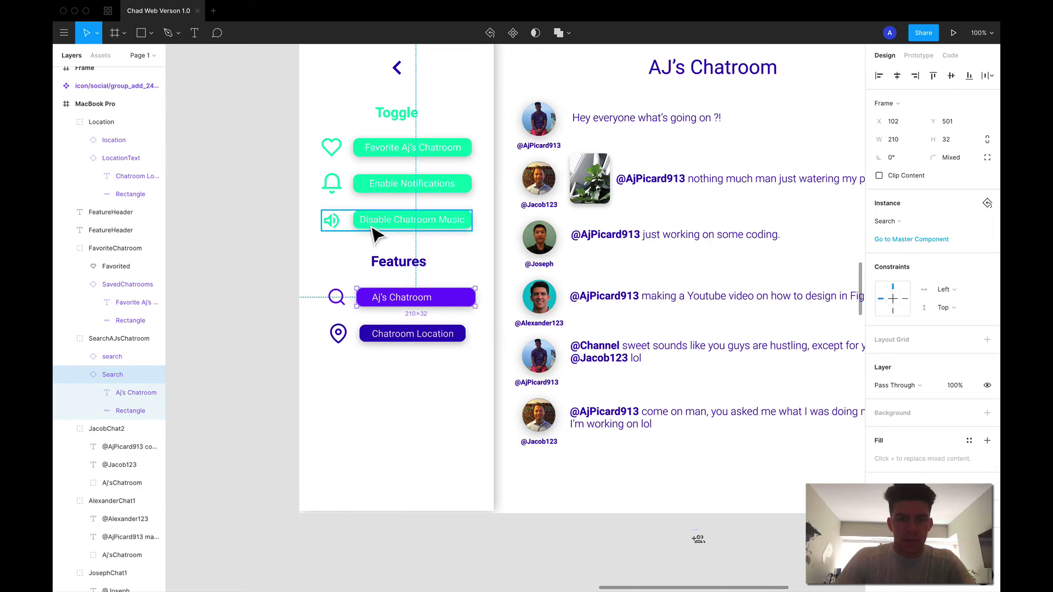
Step: Vertically centre the Disable Chatroom Music button on its speaker icon
{"action": "left_click", "coordinate": [355, 222]}
{"action": "left_click", "coordinate": [370, 181]}
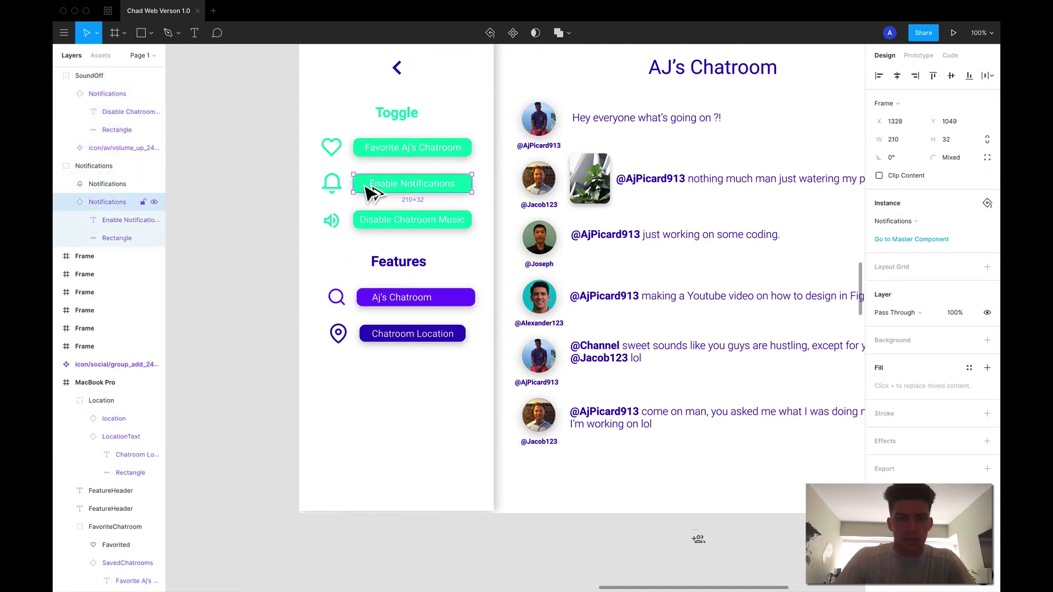
{"action": "left_click", "coordinate": [372, 158]}
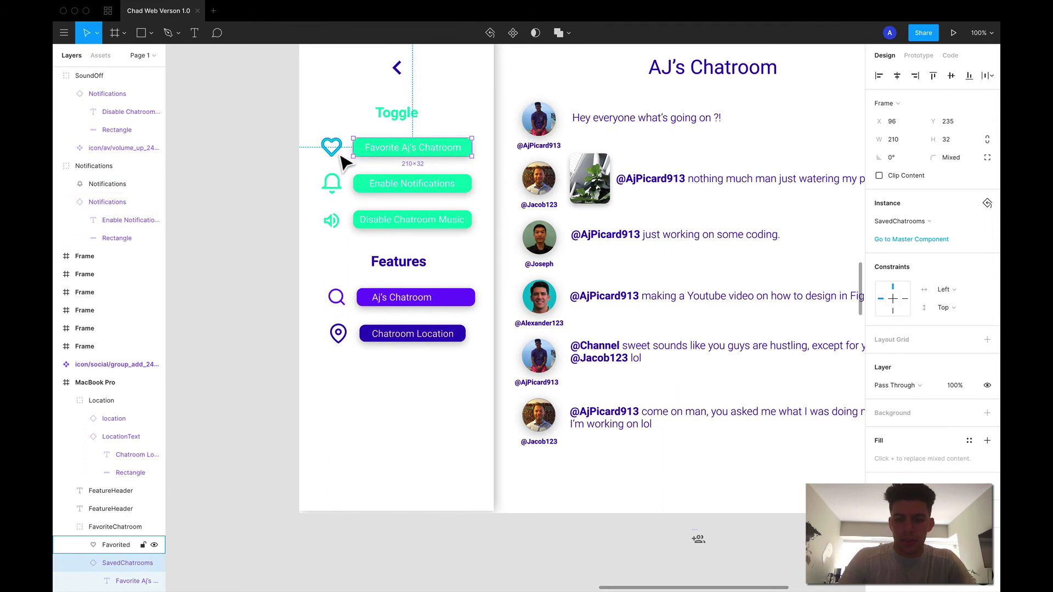
{"action": "double_click", "coordinate": [355, 155]}
{"action": "left_click", "coordinate": [358, 179]}
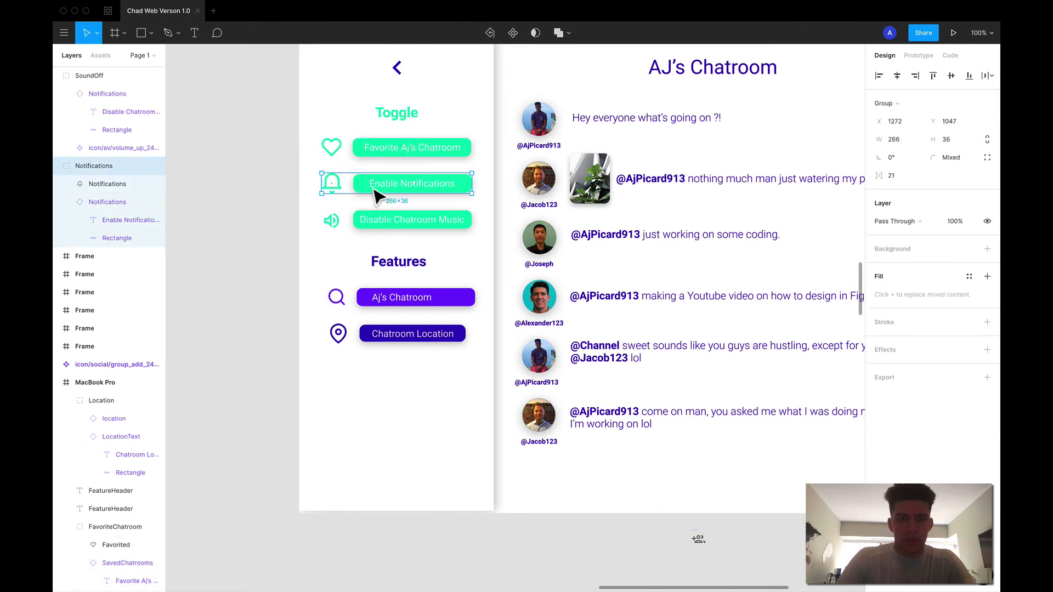
{"action": "left_click", "coordinate": [363, 225]}
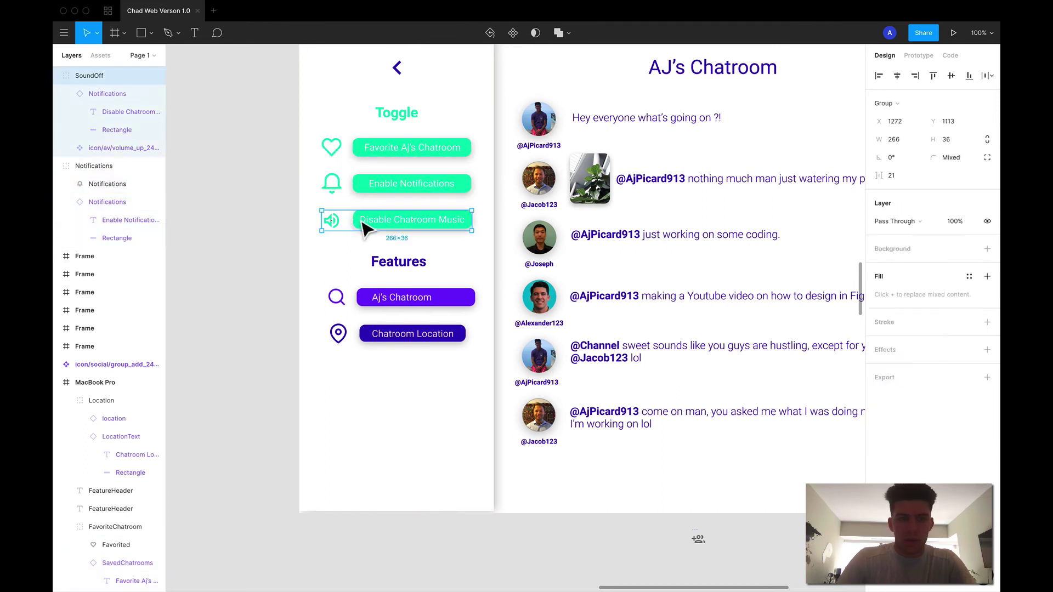
{"action": "double_click", "coordinate": [364, 225]}
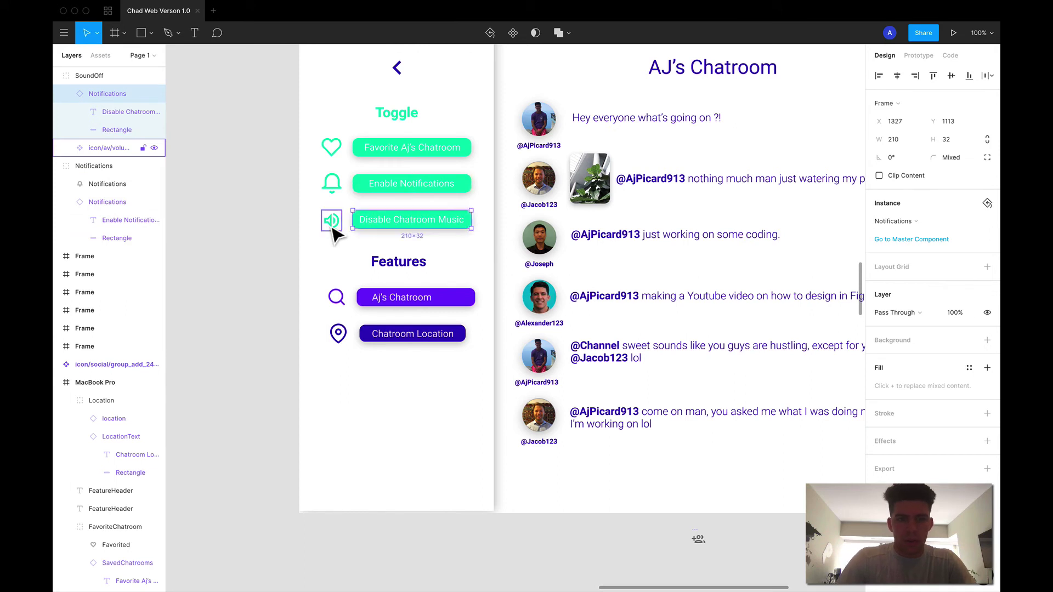
{"action": "left_click", "coordinate": [332, 226], "text": "shift"}
{"action": "left_click", "coordinate": [952, 76]}
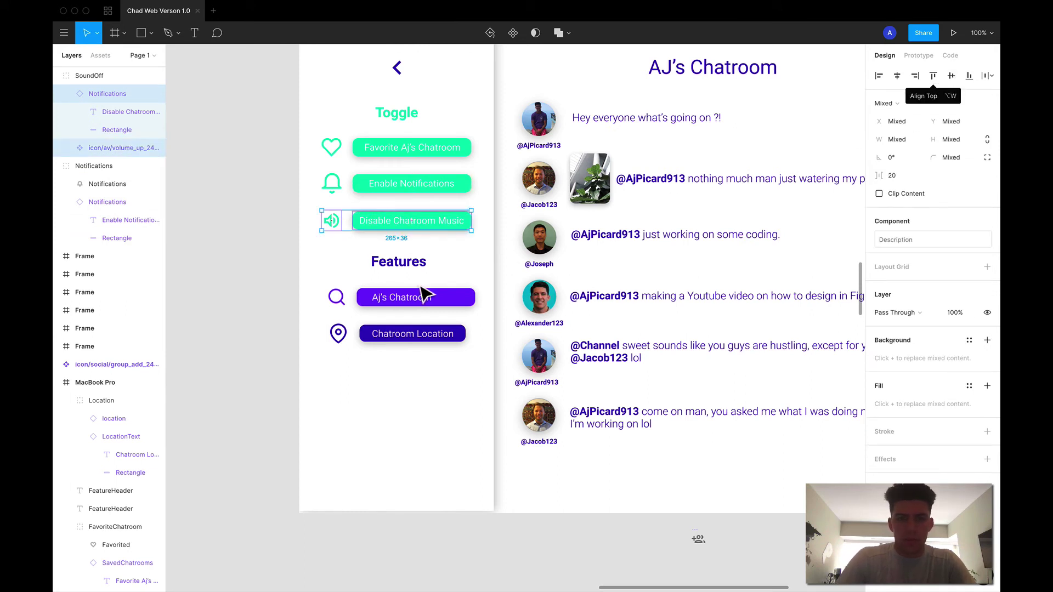
Step: Nudge the Aj's Chatroom button 3 px left, comparing it with Disable Chatroom Music
{"action": "left_click", "coordinate": [403, 298]}
{"action": "double_click", "coordinate": [381, 306]}
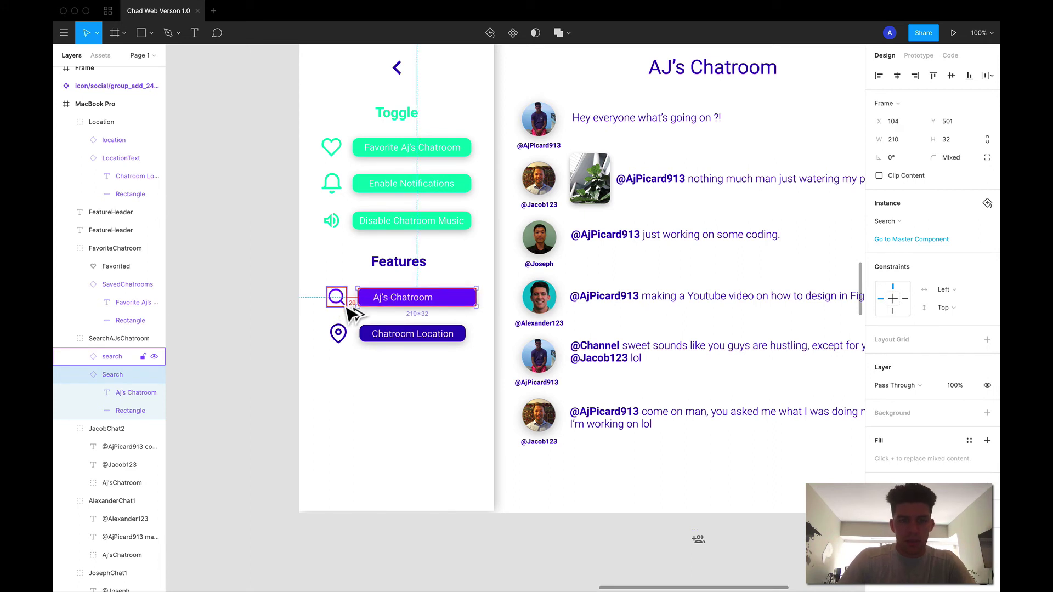
{"action": "key", "text": "Left"}
{"action": "key", "text": "Left"}
{"action": "key", "text": "Left"}
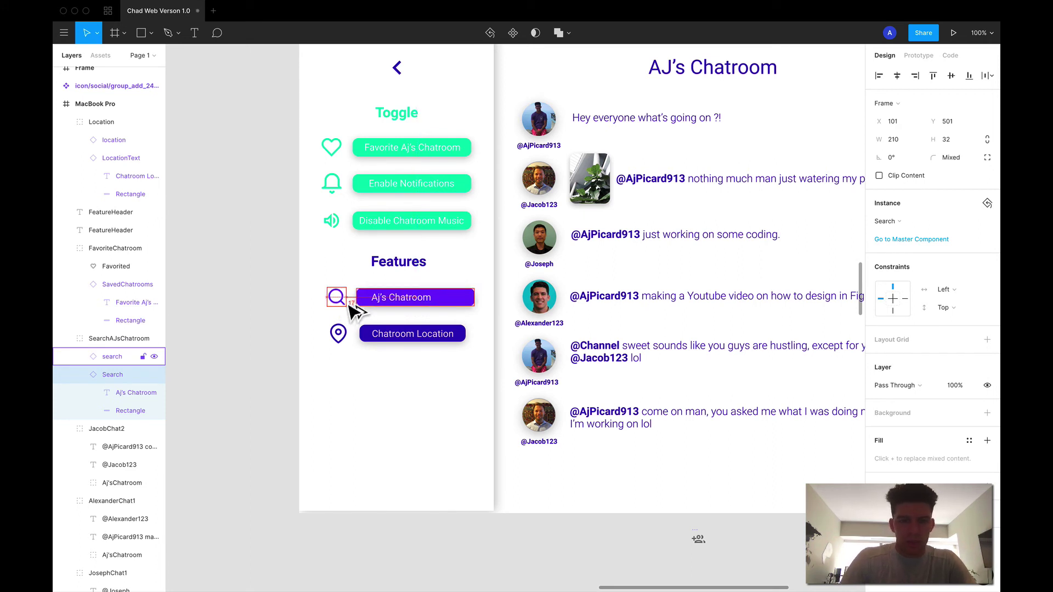
{"action": "left_click", "coordinate": [368, 228]}
{"action": "key", "text": "Escape"}
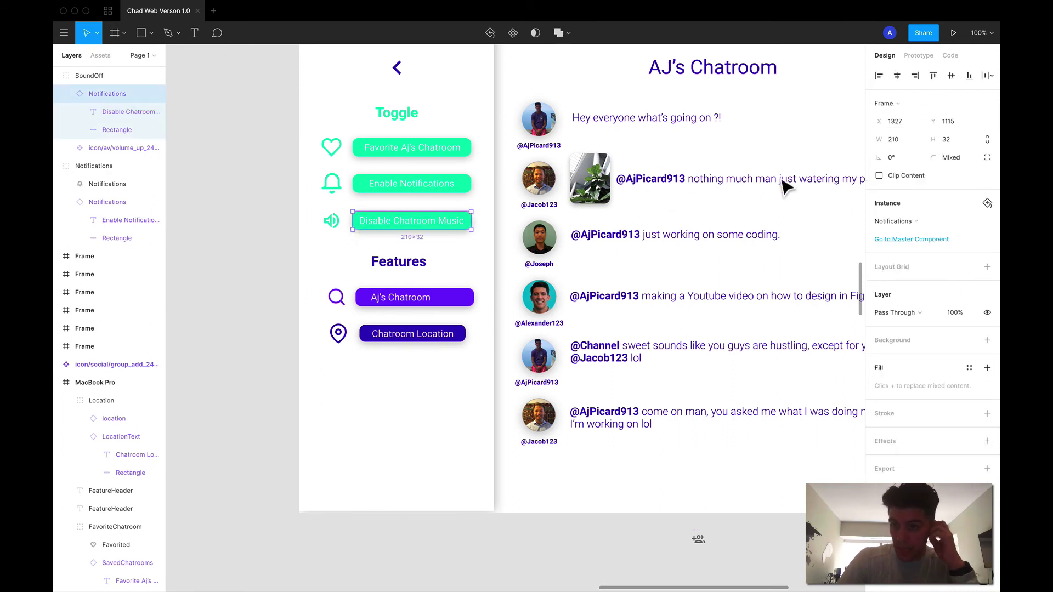
{"action": "left_click", "coordinate": [432, 303]}
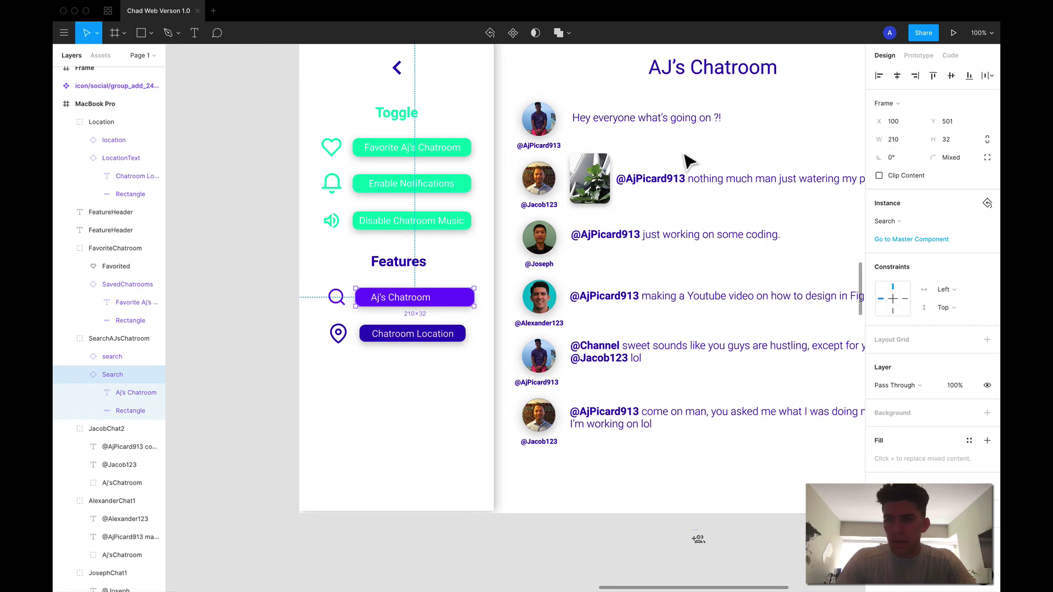
{"action": "left_click", "coordinate": [391, 229]}
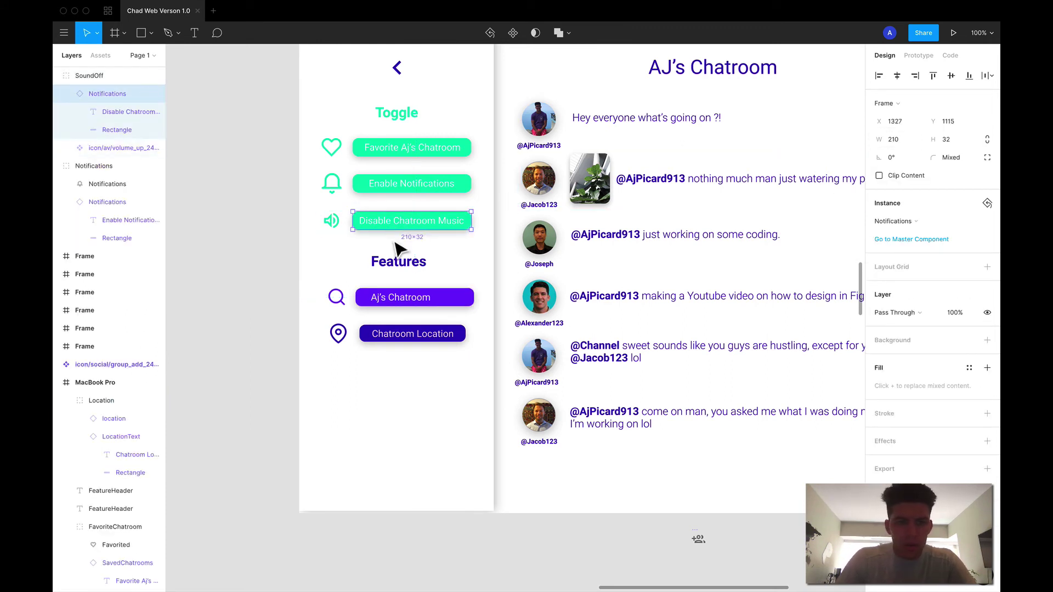
{"action": "left_click", "coordinate": [391, 299]}
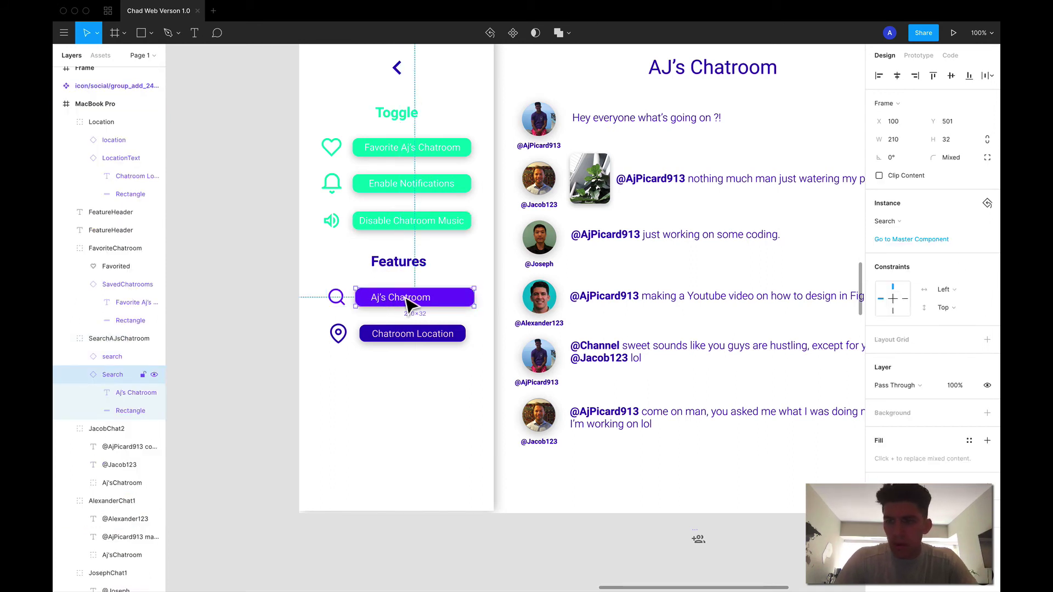
Step: Position the Aj's Chatroom button below Features at X 95, Y 502, aligned with the toggles
{"action": "left_click_drag", "start_coordinate": [442, 300], "coordinate": [443, 222]}
{"action": "key", "text": "shift+Down"}
{"action": "key", "text": "shift+Down"}
{"action": "key", "text": "shift+Down"}
{"action": "key", "text": "shift+Down"}
{"action": "key", "text": "shift+Down"}
{"action": "key", "text": "shift+Down"}
{"action": "key", "text": "shift+Down"}
{"action": "key", "text": "shift+Down"}
{"action": "key", "text": "shift+Down"}
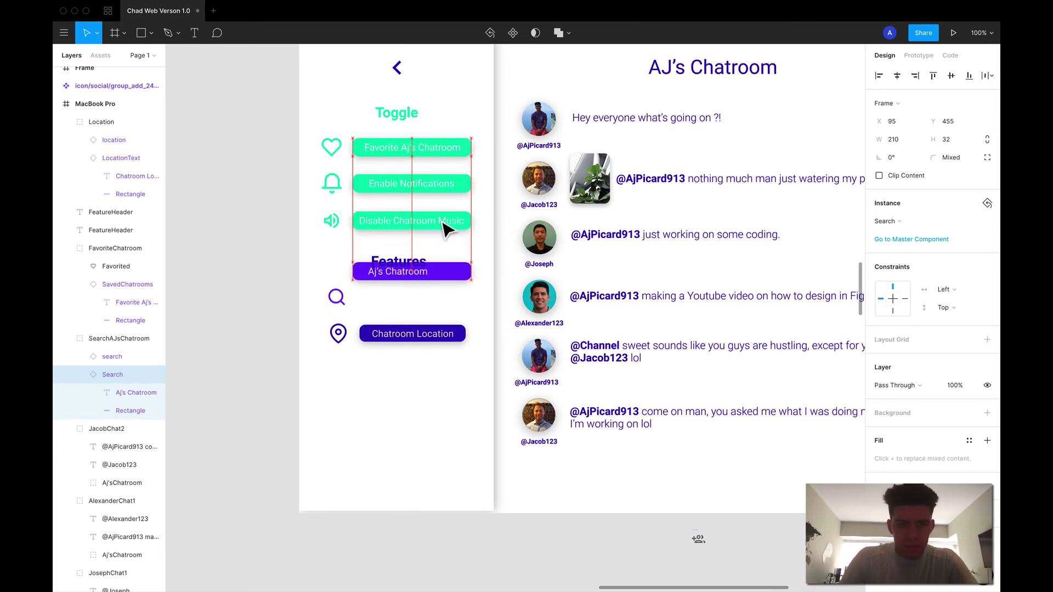
{"action": "key", "text": "shift+Down"}
{"action": "key", "text": "shift+Down"}
{"action": "key", "text": "shift+Down"}
{"action": "key", "text": "shift+Down"}
{"action": "key", "text": "shift+Down"}
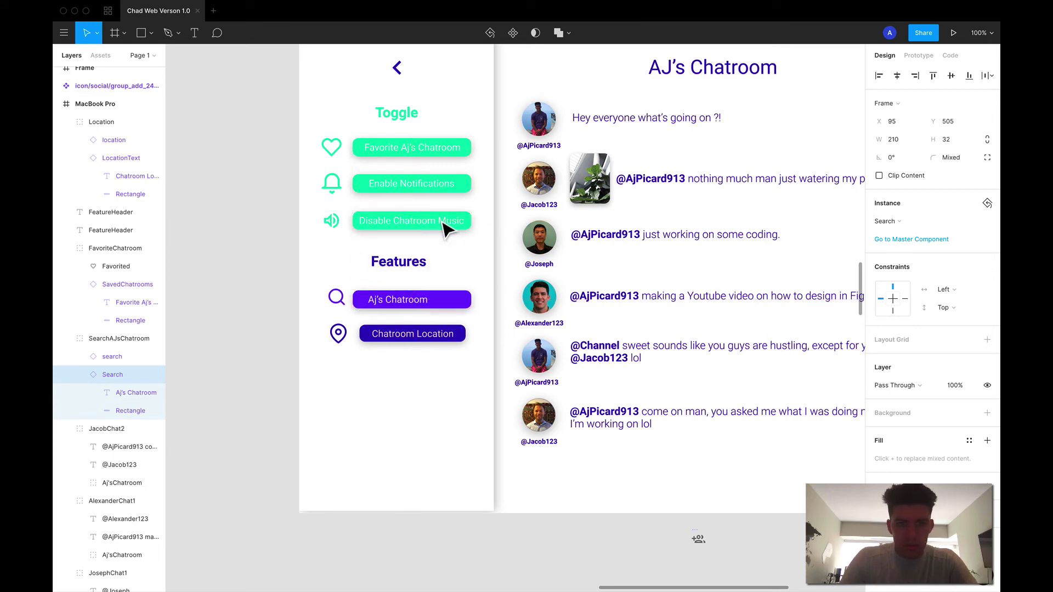
{"action": "key", "text": "Up"}
{"action": "key", "text": "Up"}
{"action": "key", "text": "Up"}
{"action": "key", "text": "Up"}
{"action": "key", "text": "Down"}
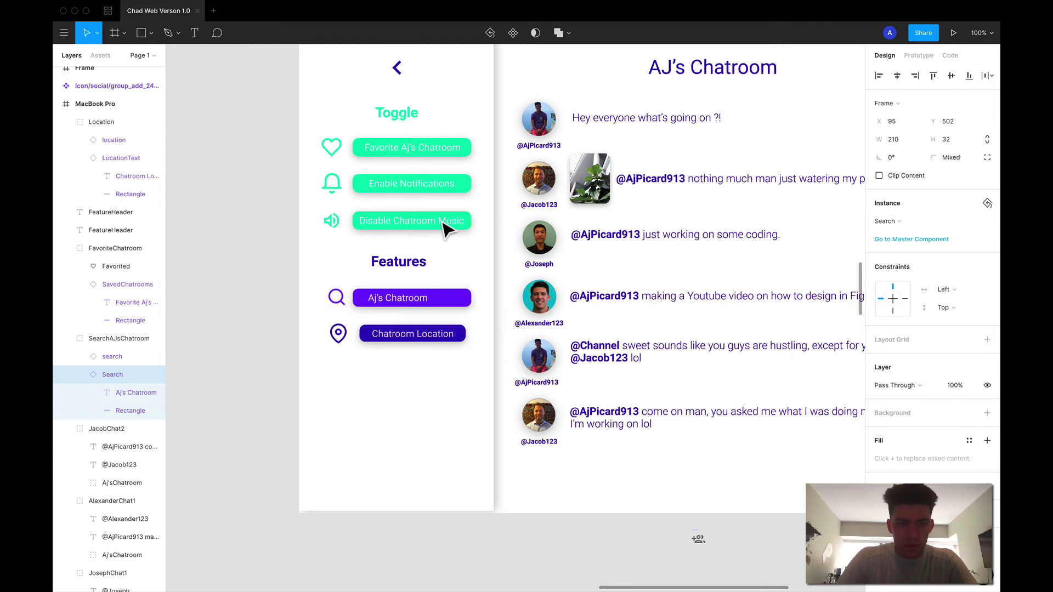
Step: Shift the Chatroom Location button left into line and make it 210 wide
{"action": "left_click", "coordinate": [405, 340]}
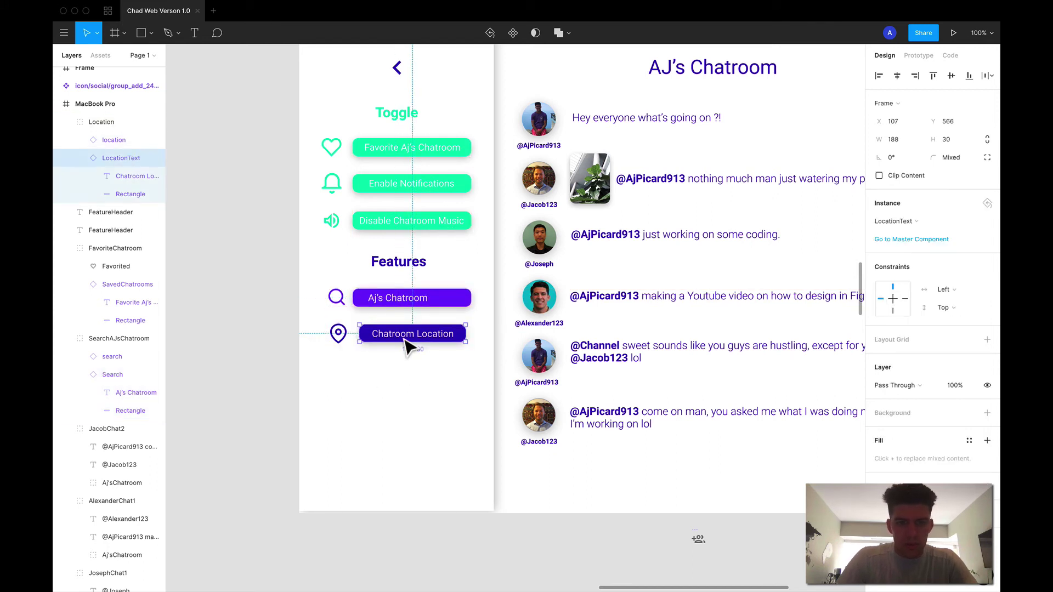
{"action": "left_click_drag", "start_coordinate": [405, 341], "coordinate": [399, 341]}
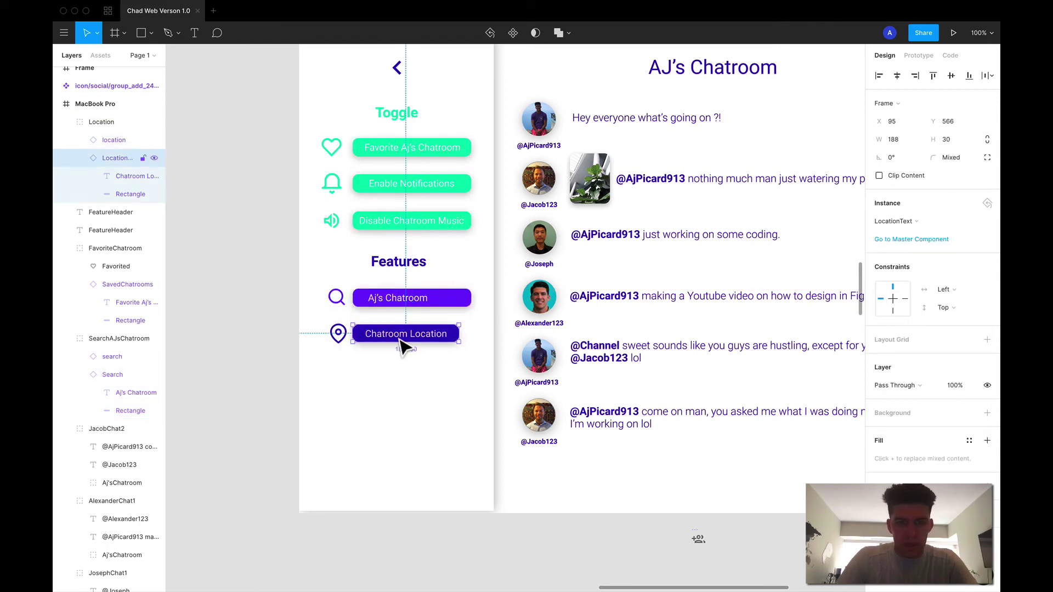
{"action": "left_click", "coordinate": [899, 141]}
{"action": "type", "text": "210"}
{"action": "key", "text": "Return"}
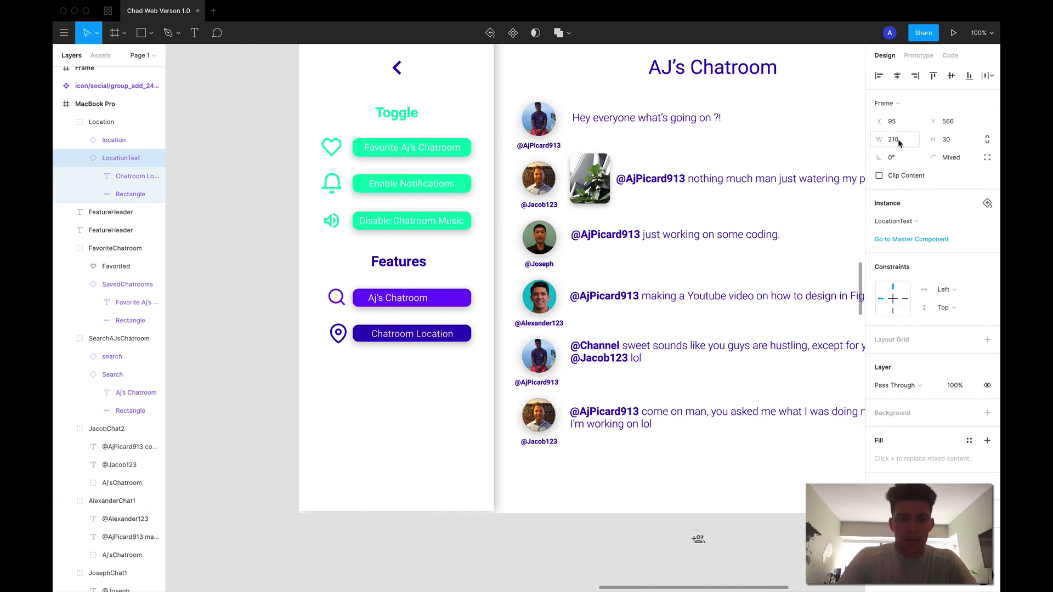
Step: Left-align the Chatroom Location label text
{"action": "double_click", "coordinate": [399, 336]}
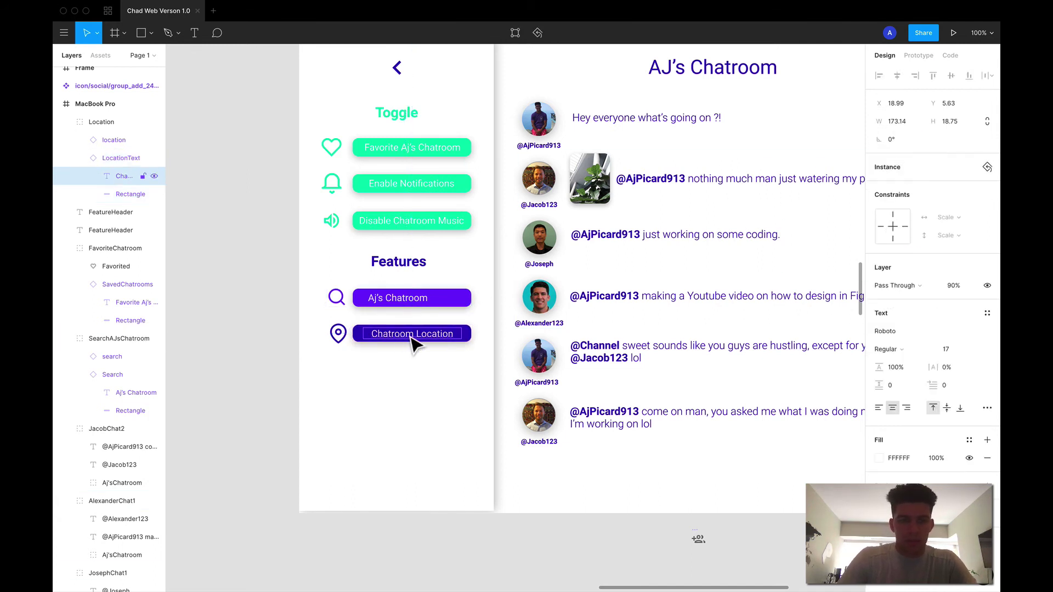
{"action": "left_click_drag", "start_coordinate": [398, 338], "coordinate": [392, 339]}
{"action": "key", "text": "super+z"}
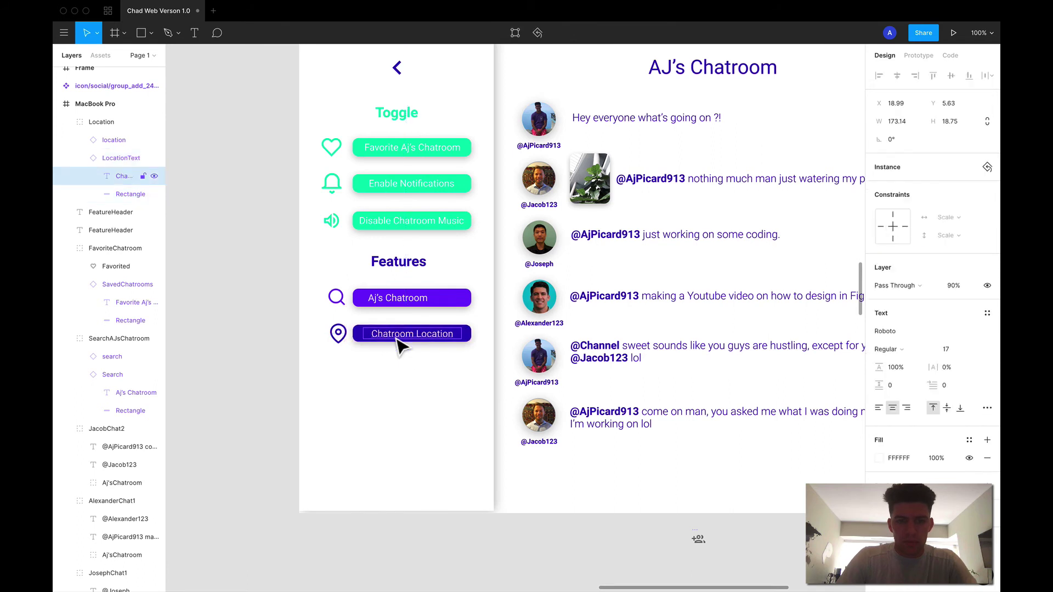
{"action": "double_click", "coordinate": [392, 334]}
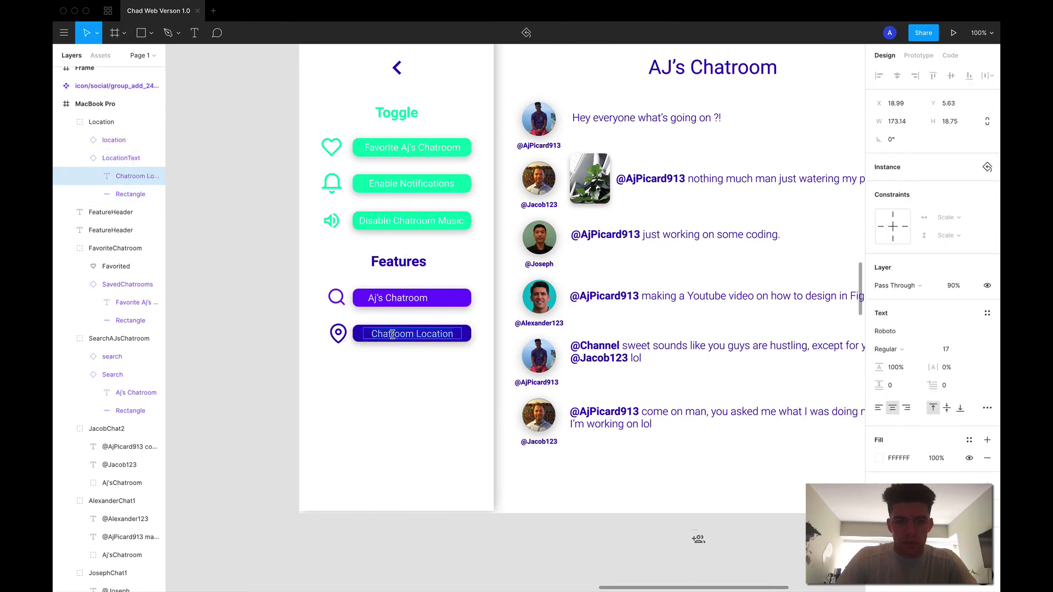
{"action": "left_click", "coordinate": [881, 409]}
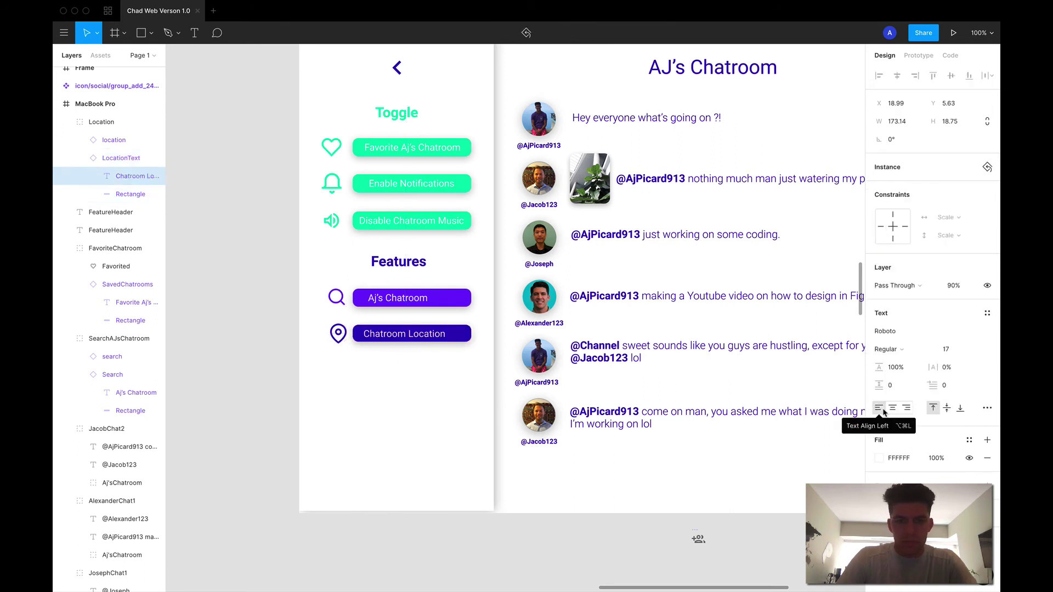
{"action": "left_click", "coordinate": [412, 306]}
{"action": "left_click", "coordinate": [412, 307]}
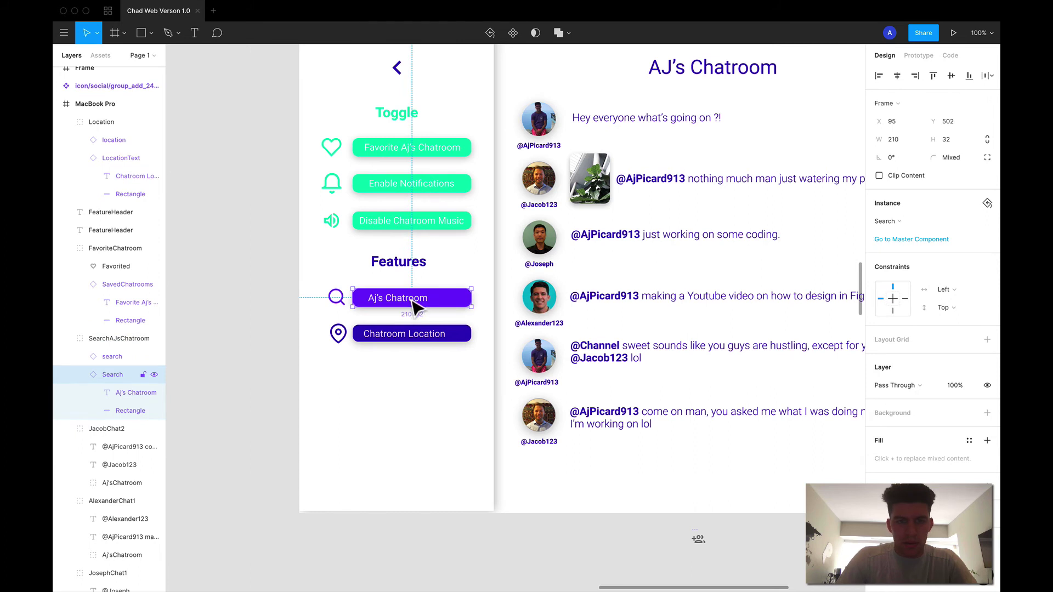
{"action": "left_click", "coordinate": [412, 307]}
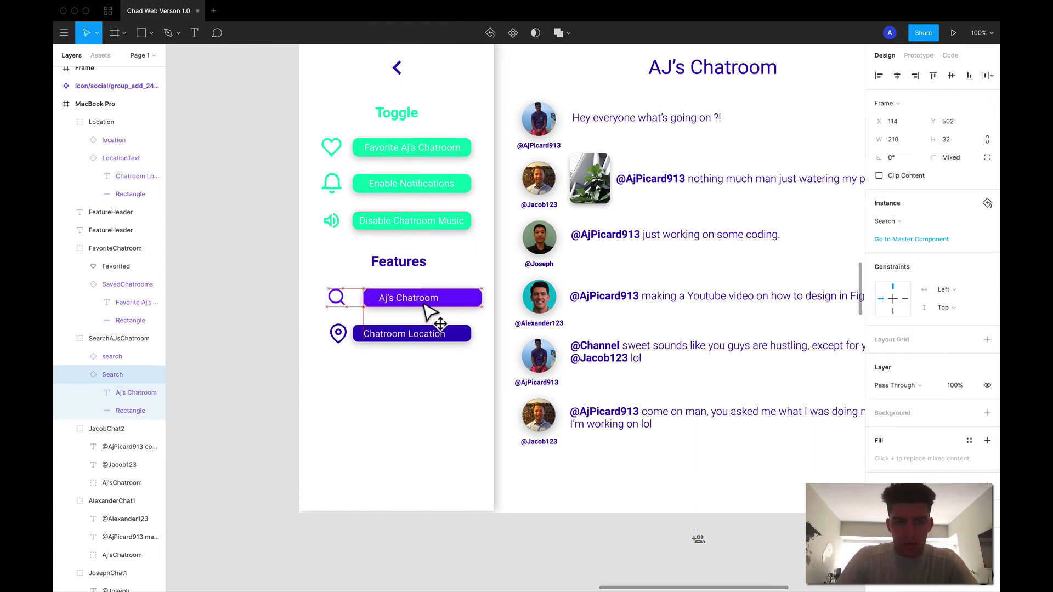
Step: Hide the Aj's Chatroom label and place a new text layer inside the purple button
{"action": "double_click", "coordinate": [406, 297]}
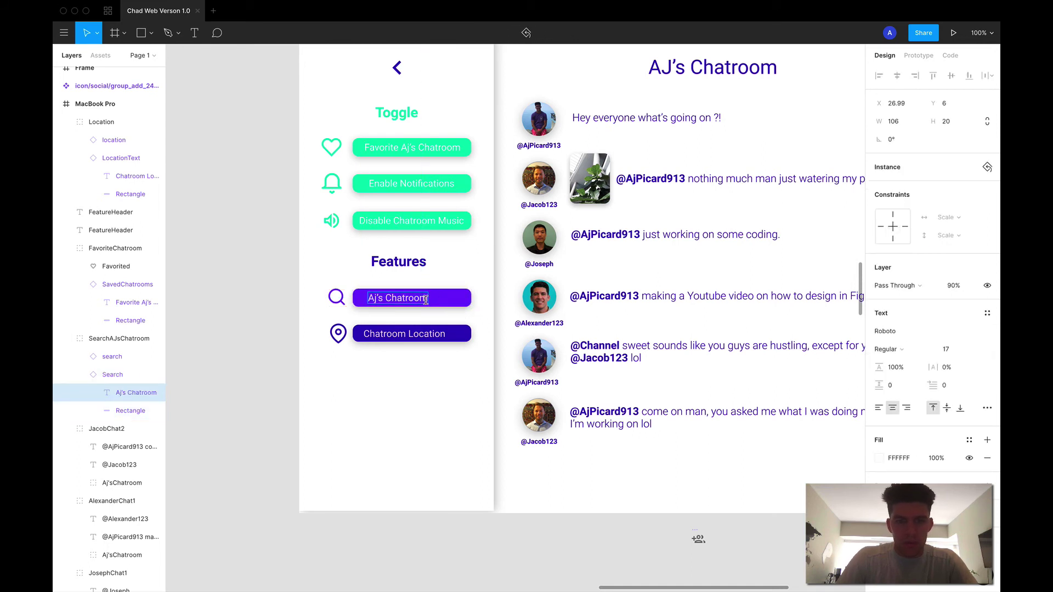
{"action": "key", "text": "BackSpace"}
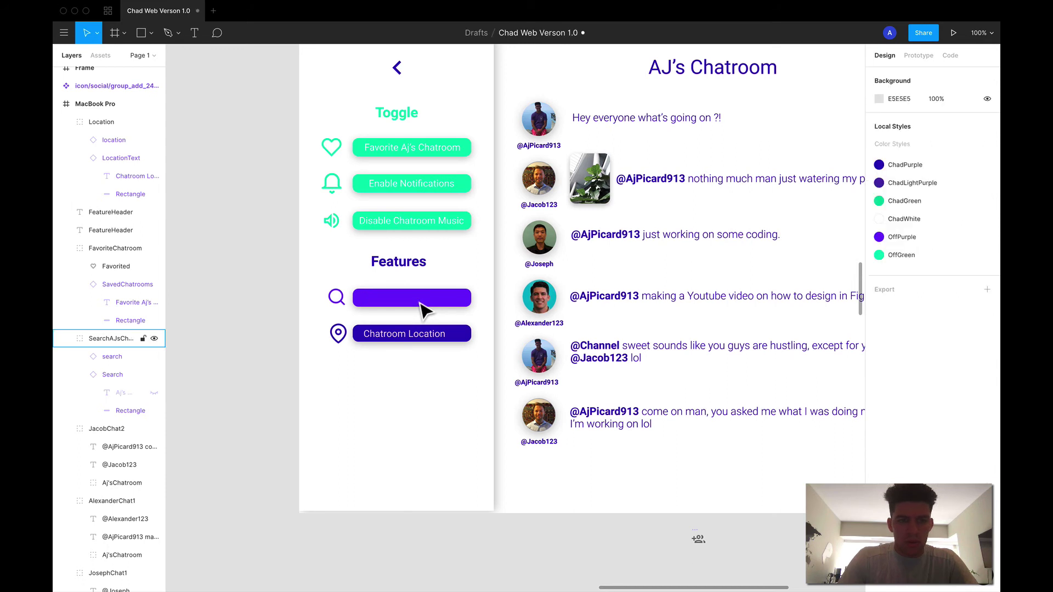
{"action": "key", "text": "t"}
{"action": "left_click", "coordinate": [403, 299]}
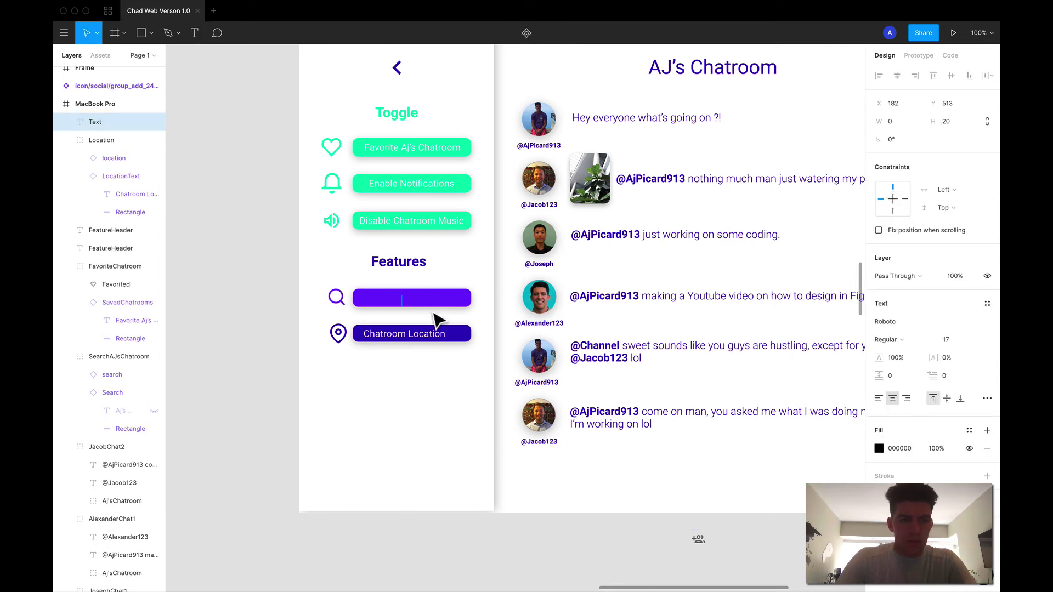
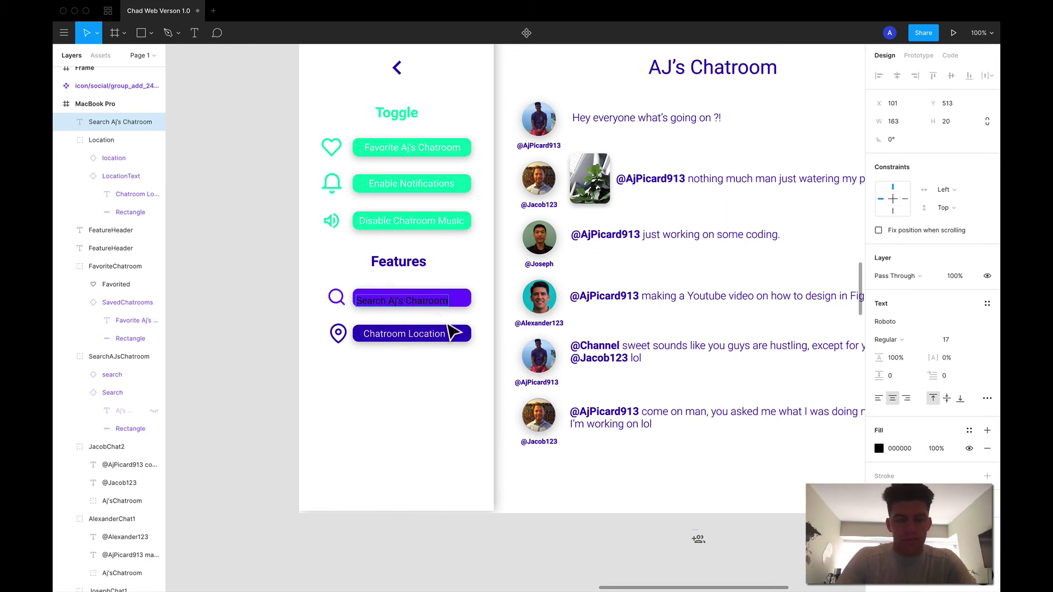
Step: Move the Search Aj's Chatroom label onto the purple button and set its fill to FFFFFF
{"action": "key", "text": "Escape"}
{"action": "mouse_move", "coordinate": [435, 306]}
{"action": "left_mouse_down"}
{"action": "mouse_move", "coordinate": [452, 308]}
{"action": "mouse_move", "coordinate": [446, 300]}
{"action": "left_mouse_up"}
{"action": "left_click", "coordinate": [880, 449]}
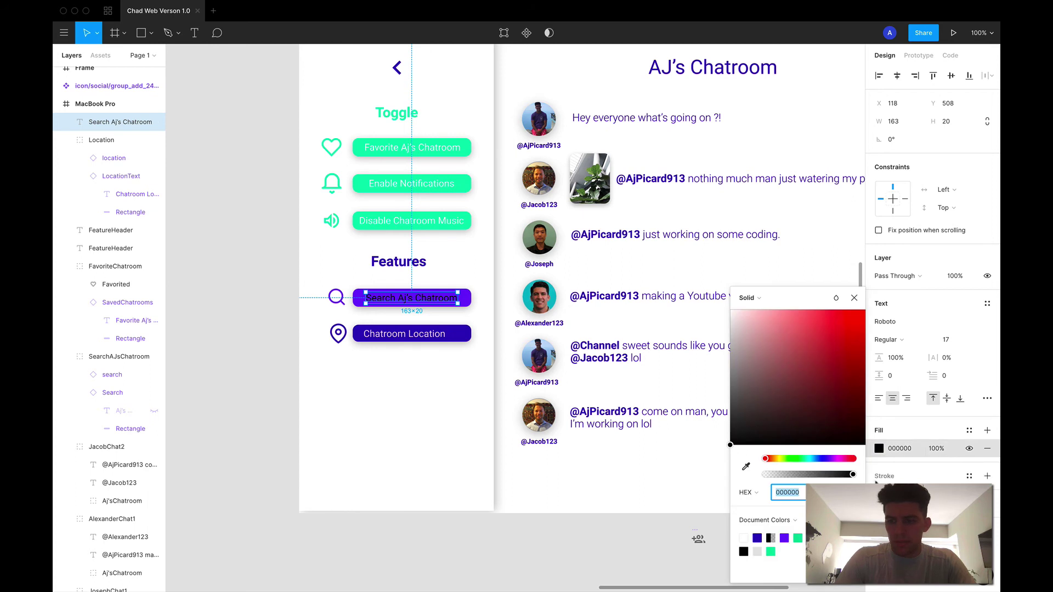
{"action": "left_click_drag", "start_coordinate": [738, 334], "coordinate": [717, 300]}
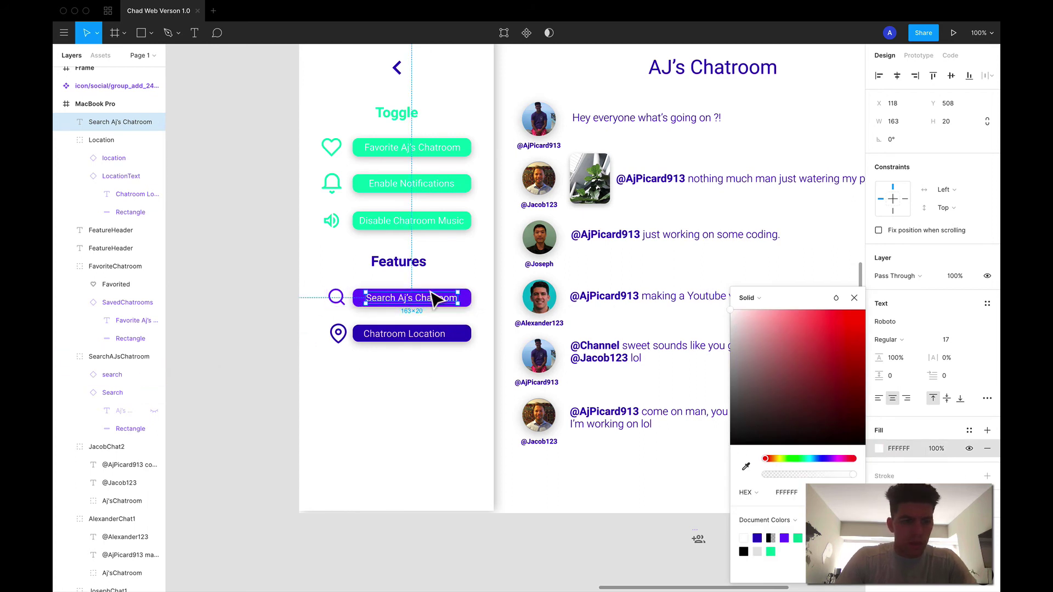
Step: Nest the search label in the SearchAJsChatroom group, then select the Chatroom Location text
{"action": "left_click_drag", "start_coordinate": [93, 127], "coordinate": [117, 371]}
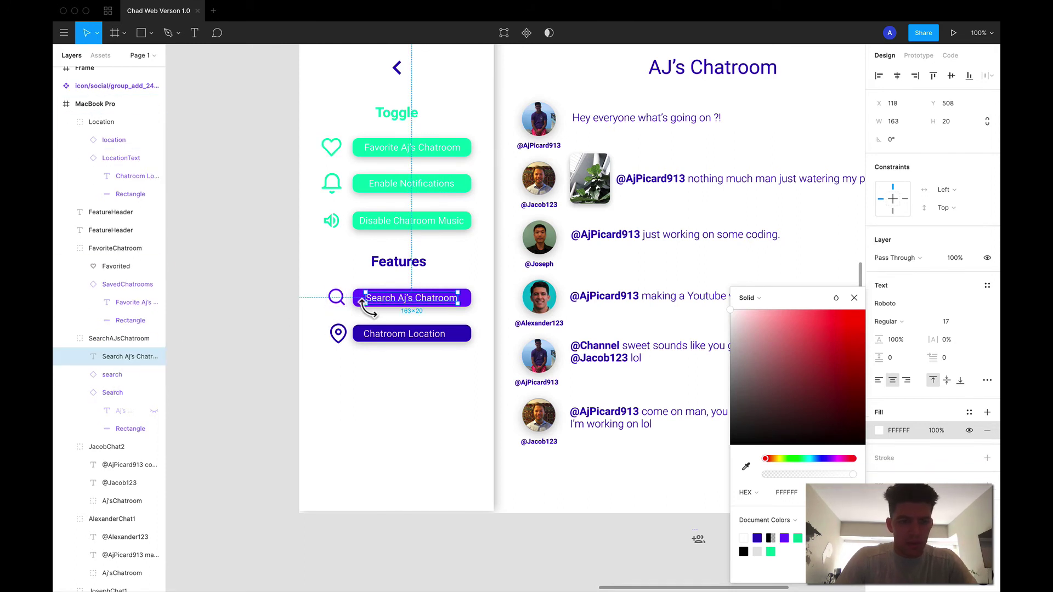
{"action": "left_click", "coordinate": [104, 378]}
{"action": "left_click", "coordinate": [113, 392]}
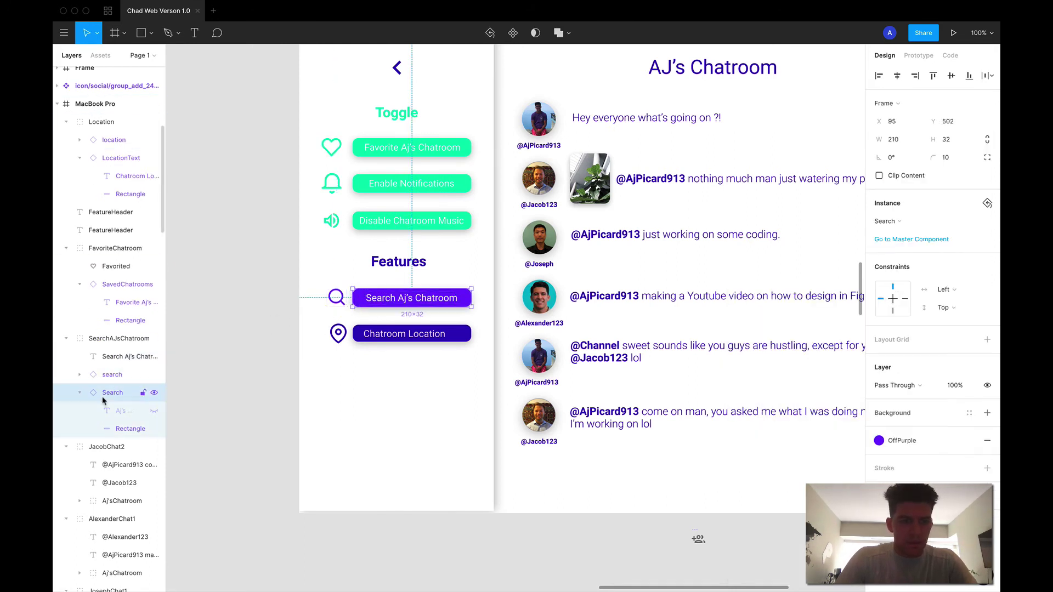
{"action": "left_click", "coordinate": [125, 358]}
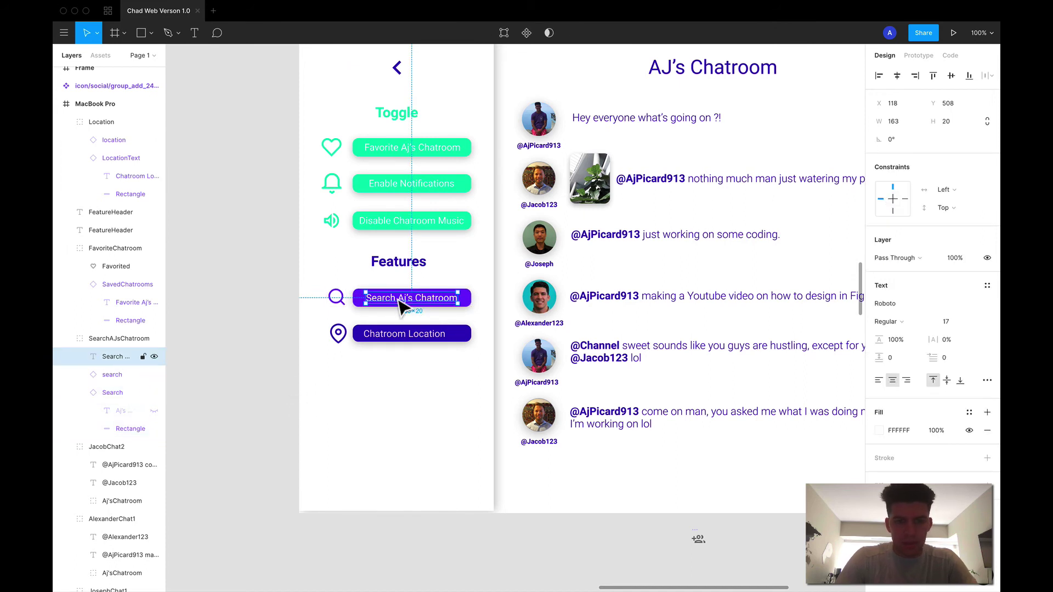
{"action": "left_click", "coordinate": [432, 340]}
{"action": "double_click", "coordinate": [432, 346]}
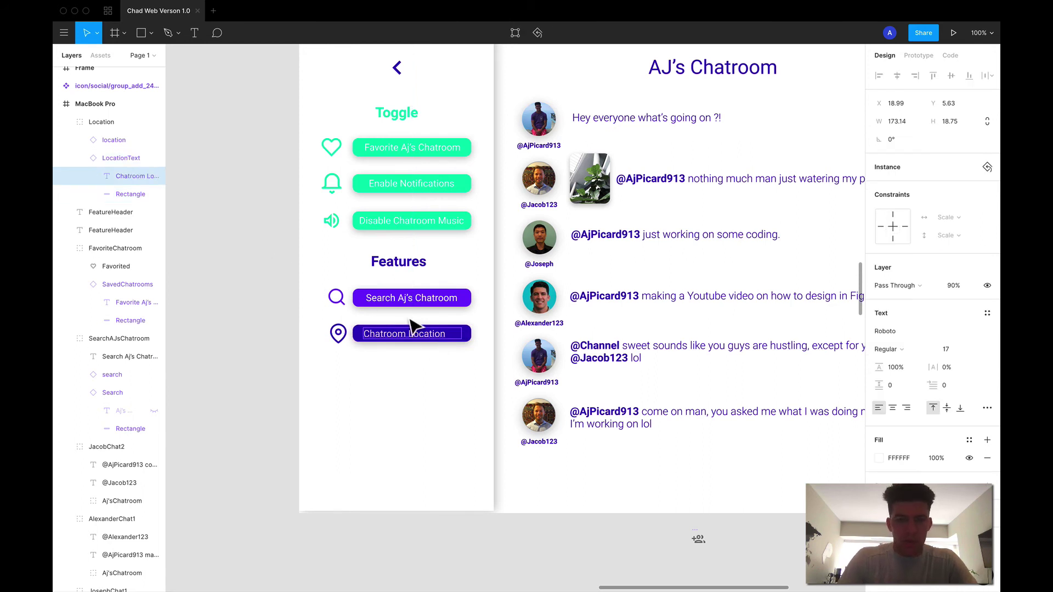
Step: Hide the old Chatroom Location text and type a new label on the location button
{"action": "key", "text": "super+shift+h"}
{"action": "key", "text": "t"}
{"action": "left_click", "coordinate": [411, 342]}
{"action": "type", "text": "chatr"}
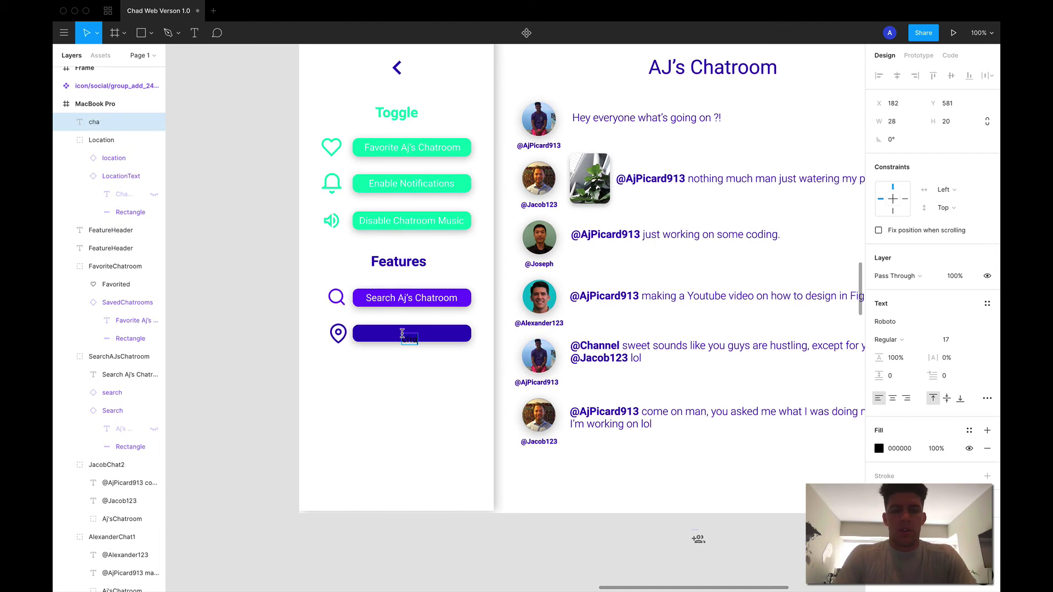
{"action": "key", "text": "BackSpace"}
{"action": "key", "text": "BackSpace"}
{"action": "key", "text": "BackSpace"}
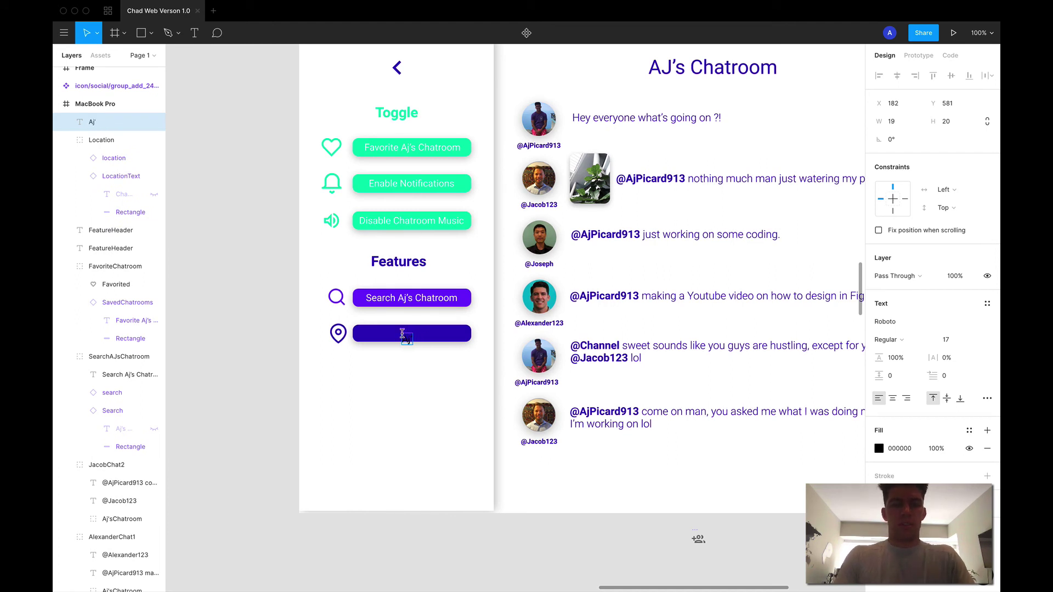
{"action": "key", "text": "BackSpace"}
{"action": "key", "text": "BackSpace"}
{"action": "key", "text": "BackSpace"}
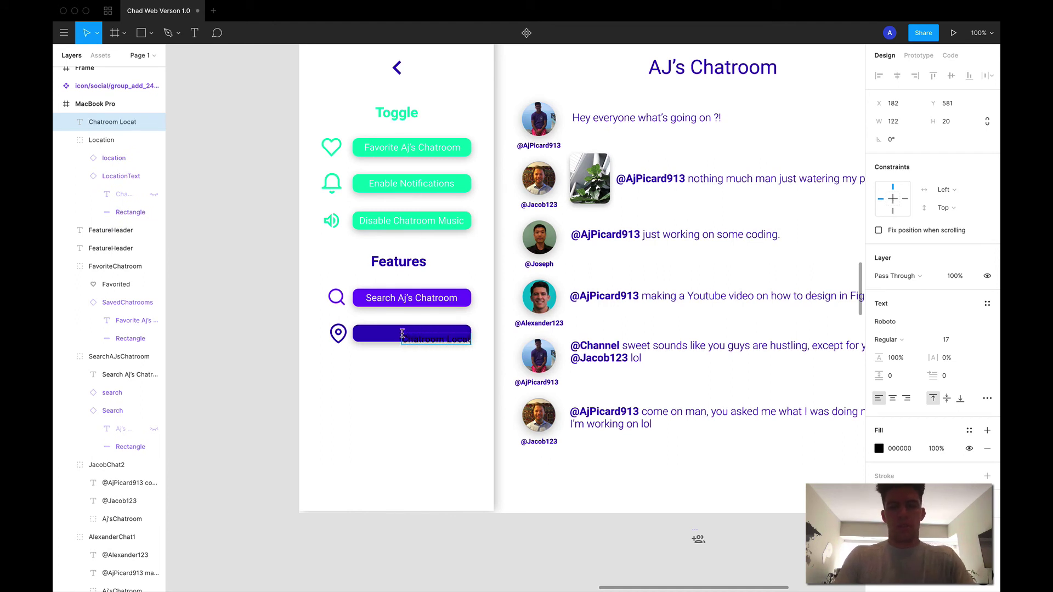
{"action": "key", "text": "ctrl+a"}
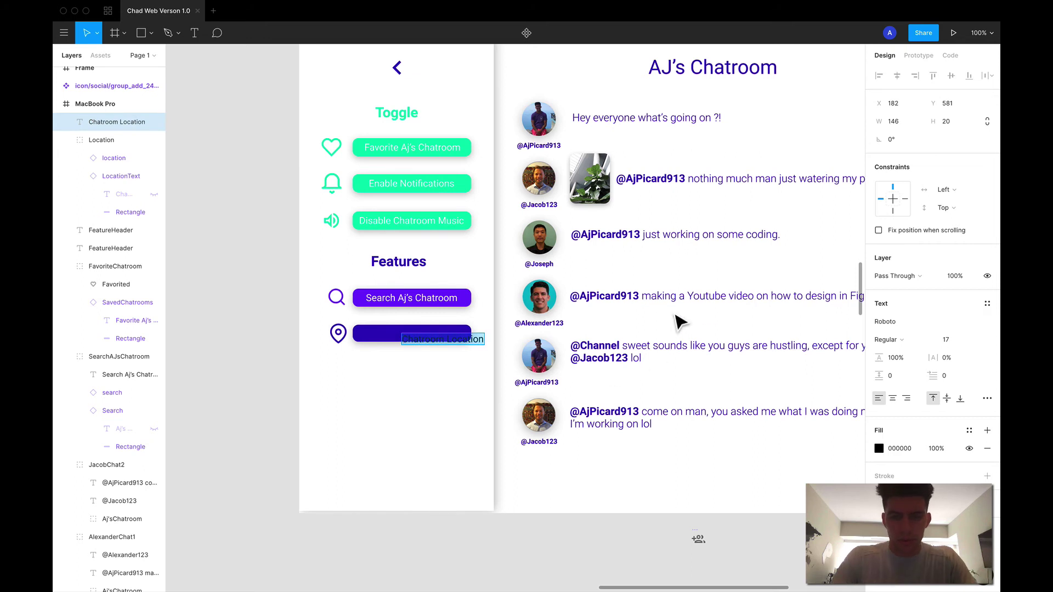
Step: Make the new Chatroom Location label white (FFFFFF) and centre it on the button
{"action": "left_click", "coordinate": [879, 448]}
{"action": "left_click_drag", "start_coordinate": [776, 333], "coordinate": [723, 304]}
{"action": "left_click", "coordinate": [413, 391]}
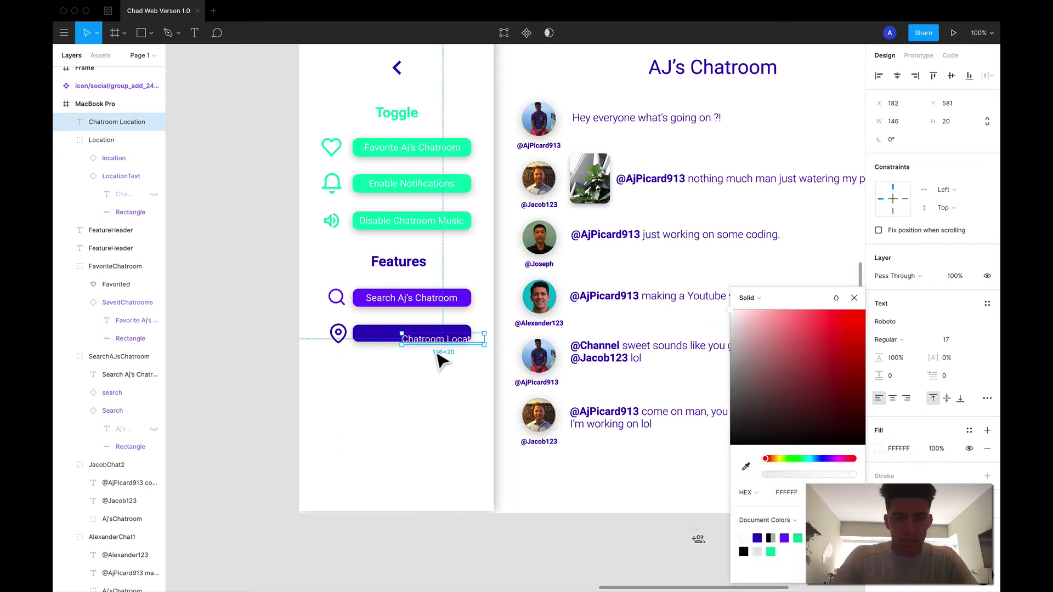
{"action": "left_click_drag", "start_coordinate": [432, 341], "coordinate": [404, 341]}
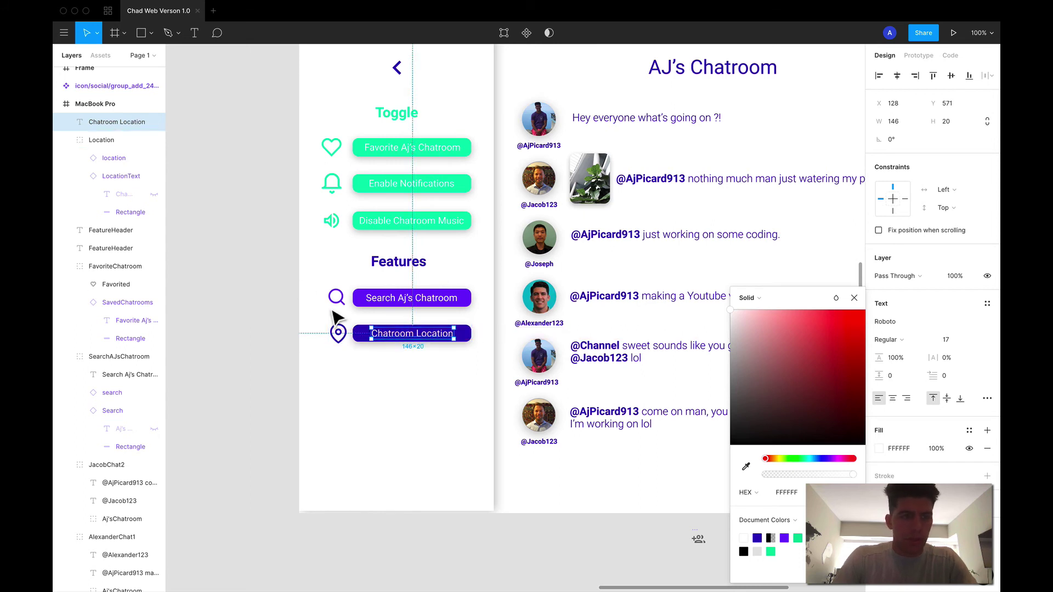
{"action": "key", "text": "Escape"}
Step: Nest the new label in the Location group and select the button's background rectangle
{"action": "left_click_drag", "start_coordinate": [116, 122], "coordinate": [111, 155]}
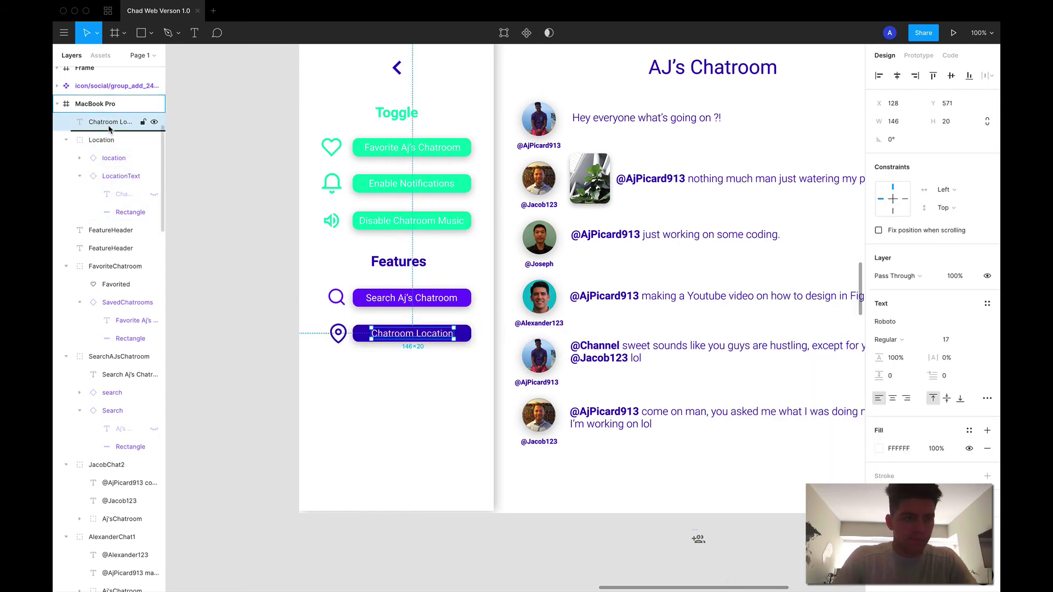
{"action": "left_click", "coordinate": [429, 384]}
{"action": "left_click", "coordinate": [465, 341]}
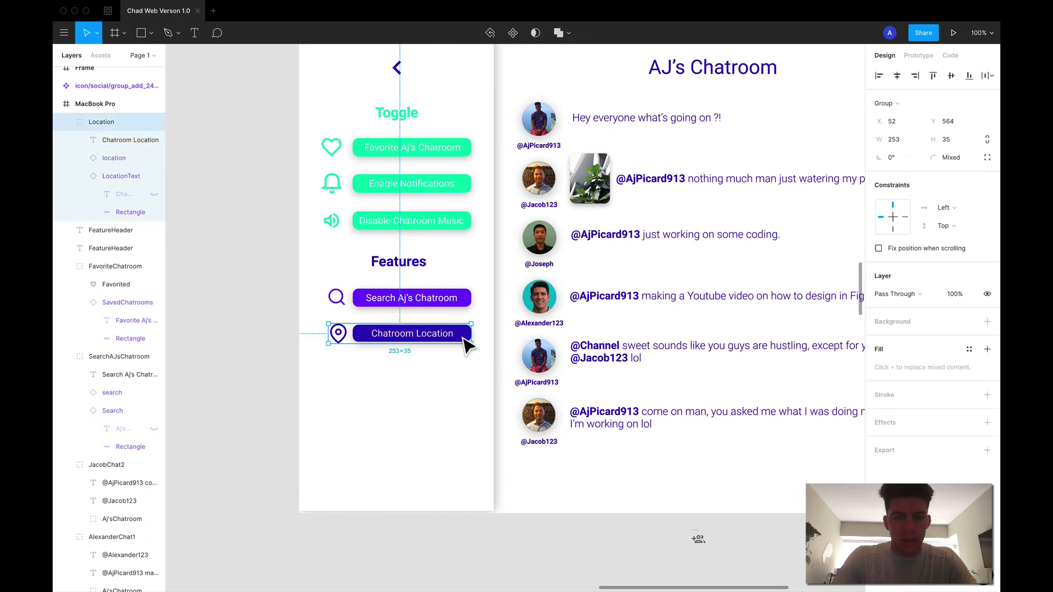
{"action": "left_click", "coordinate": [122, 212]}
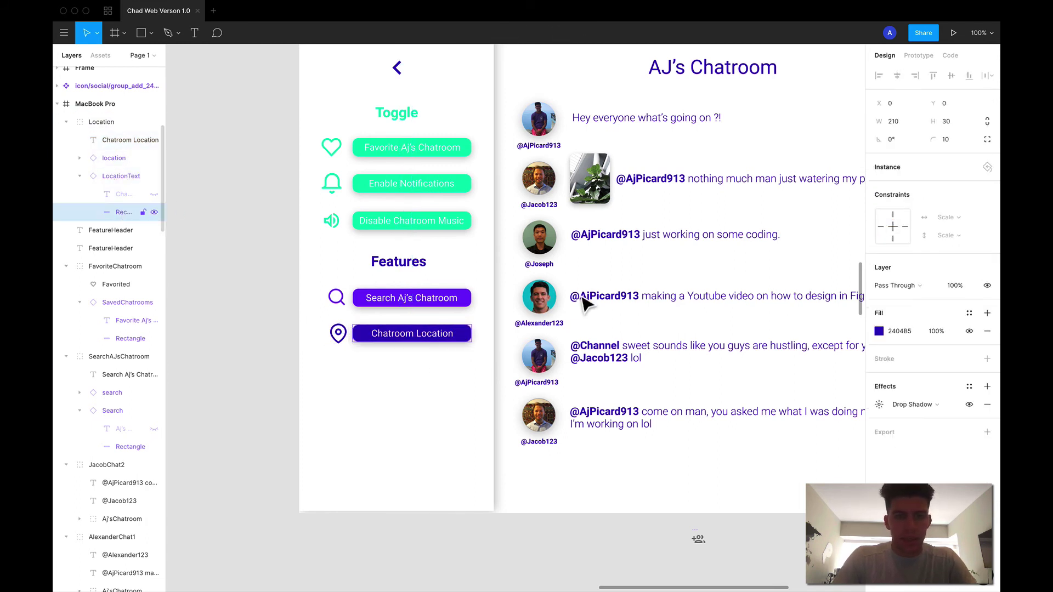
Step: Eyedrop the search button's purple onto the location rectangle and the map-pin icon
{"action": "key", "text": "i"}
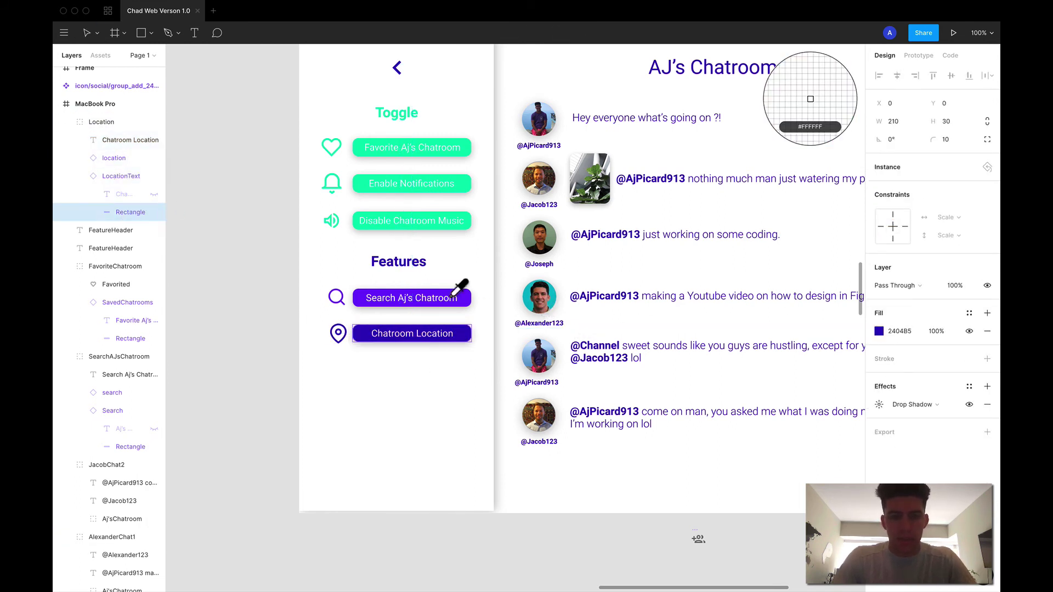
{"action": "left_click", "coordinate": [470, 298]}
{"action": "left_click", "coordinate": [465, 448]}
{"action": "scroll", "coordinate": [466, 451], "scroll_direction": "down", "scroll_amount": 2}
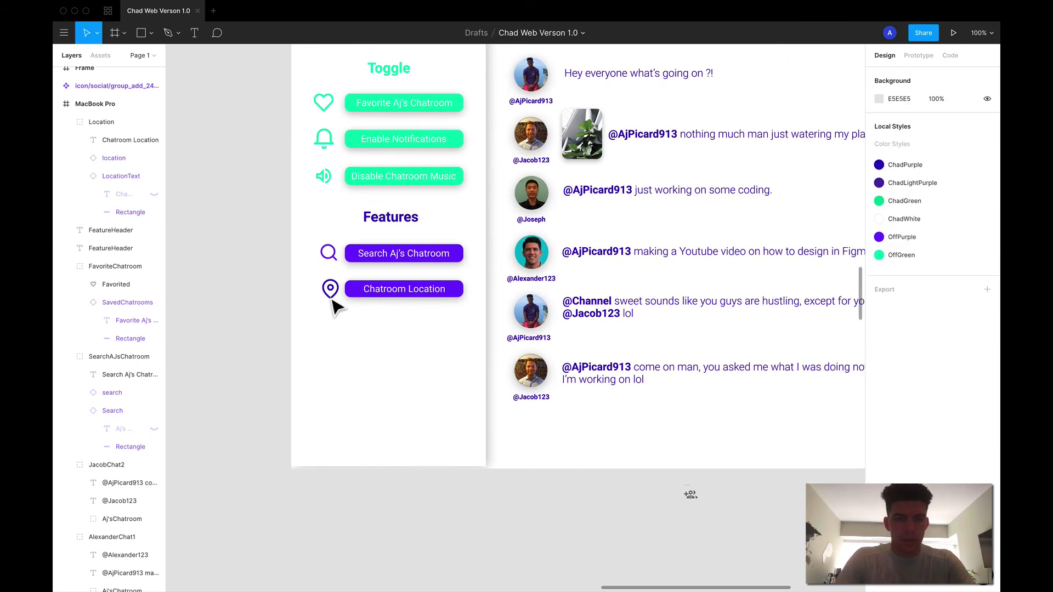
{"action": "double_click", "coordinate": [336, 294]}
{"action": "key", "text": "i"}
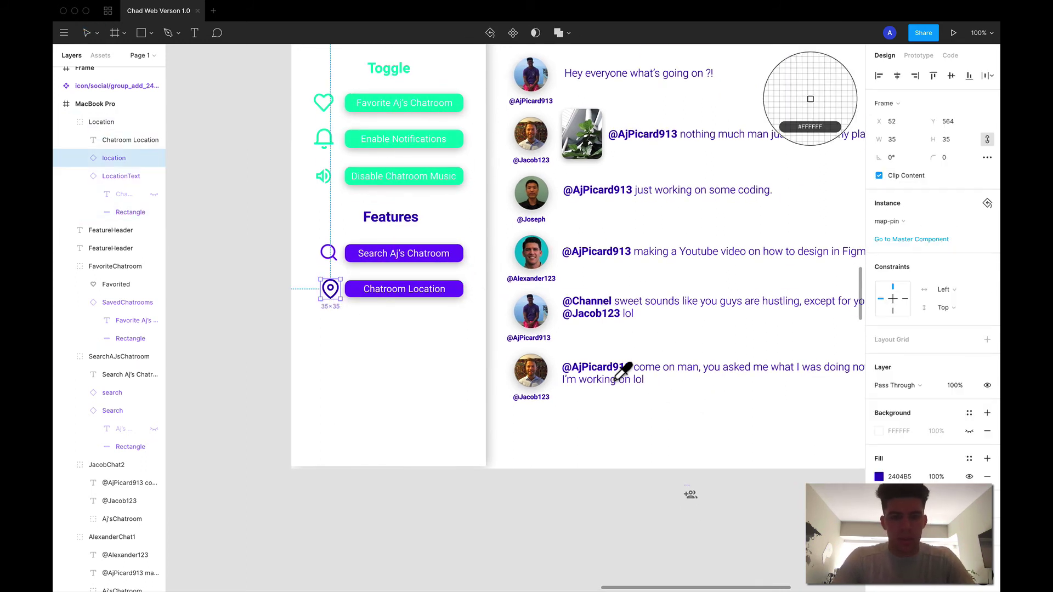
{"action": "left_click", "coordinate": [464, 258]}
{"action": "left_click", "coordinate": [447, 408]}
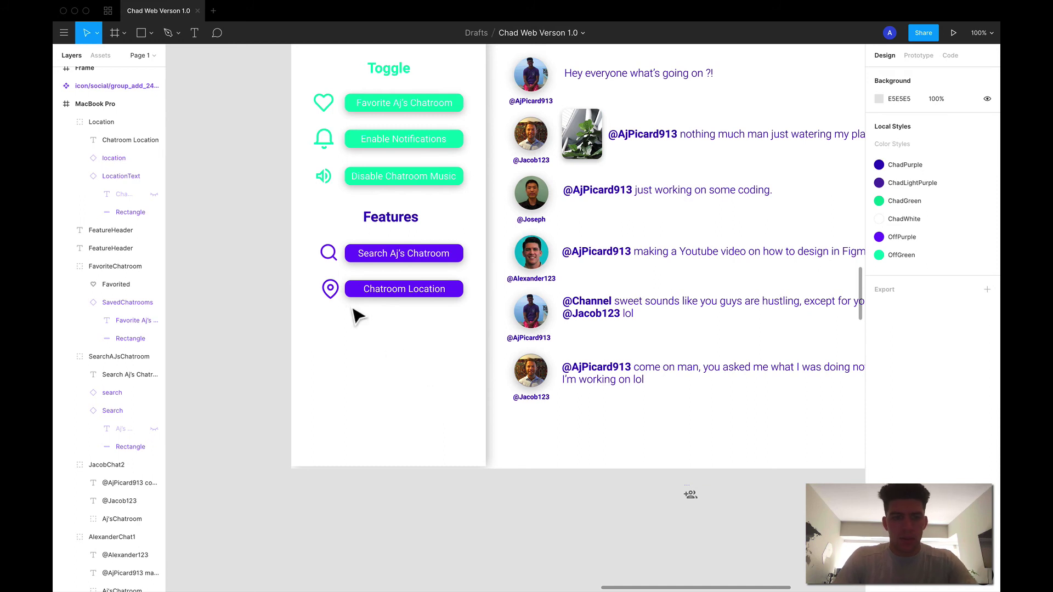
Step: Nudge the pin icon and line up the search and location rows and buttons
{"action": "double_click", "coordinate": [330, 289]}
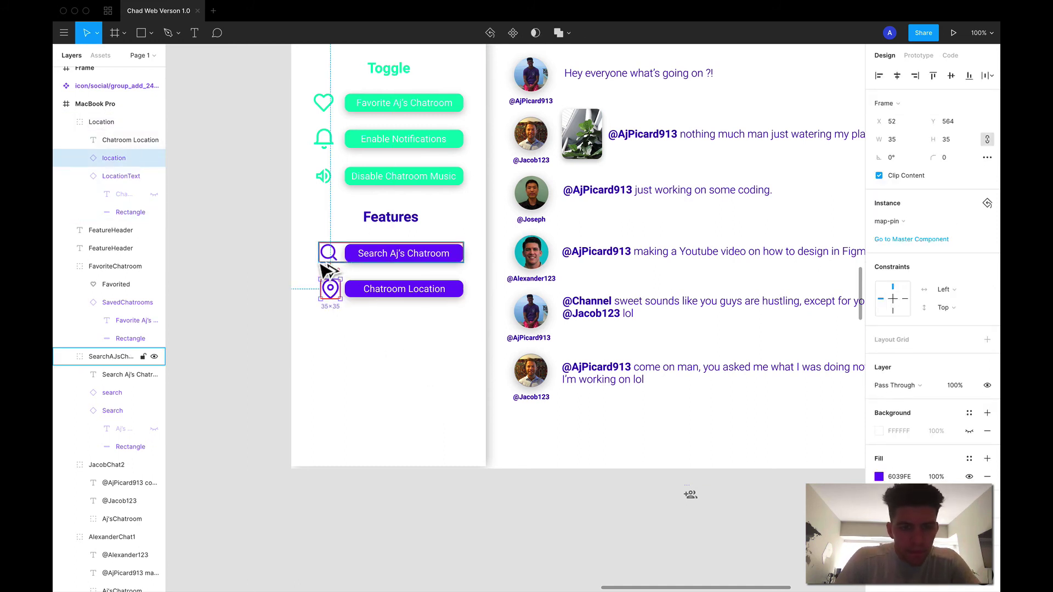
{"action": "key", "text": "Left"}
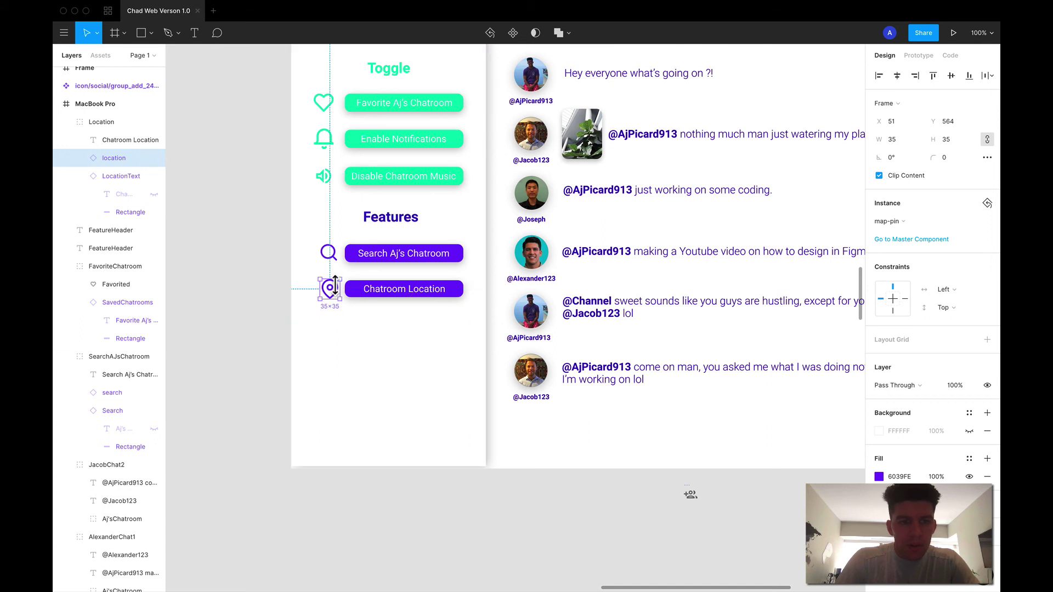
{"action": "left_click_drag", "start_coordinate": [330, 264], "coordinate": [326, 263]}
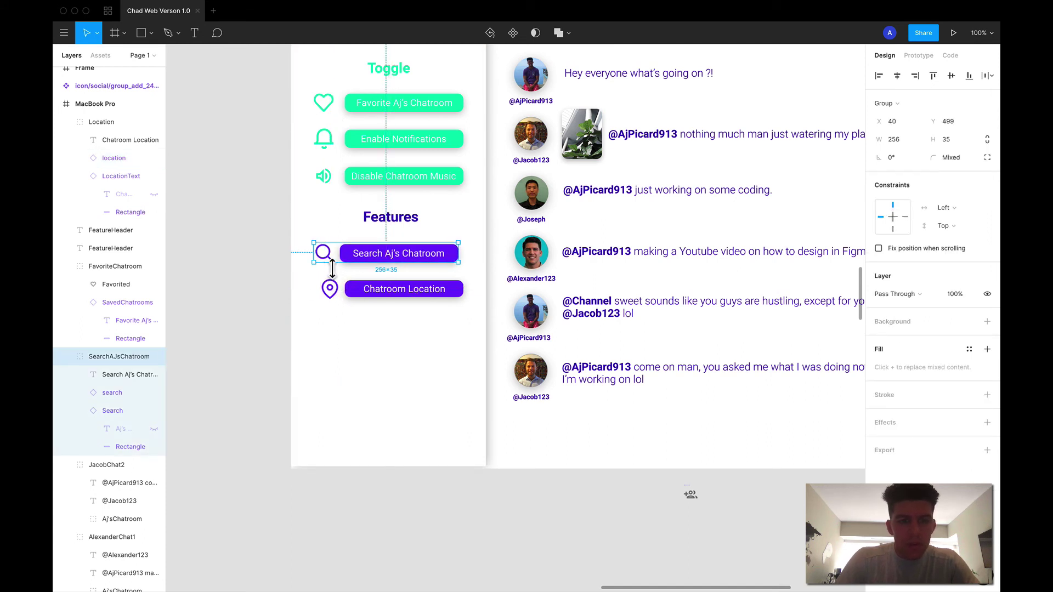
{"action": "double_click", "coordinate": [350, 258]}
{"action": "key", "text": "Right"}
{"action": "key", "text": "Right"}
{"action": "key", "text": "Right"}
{"action": "key", "text": "Right"}
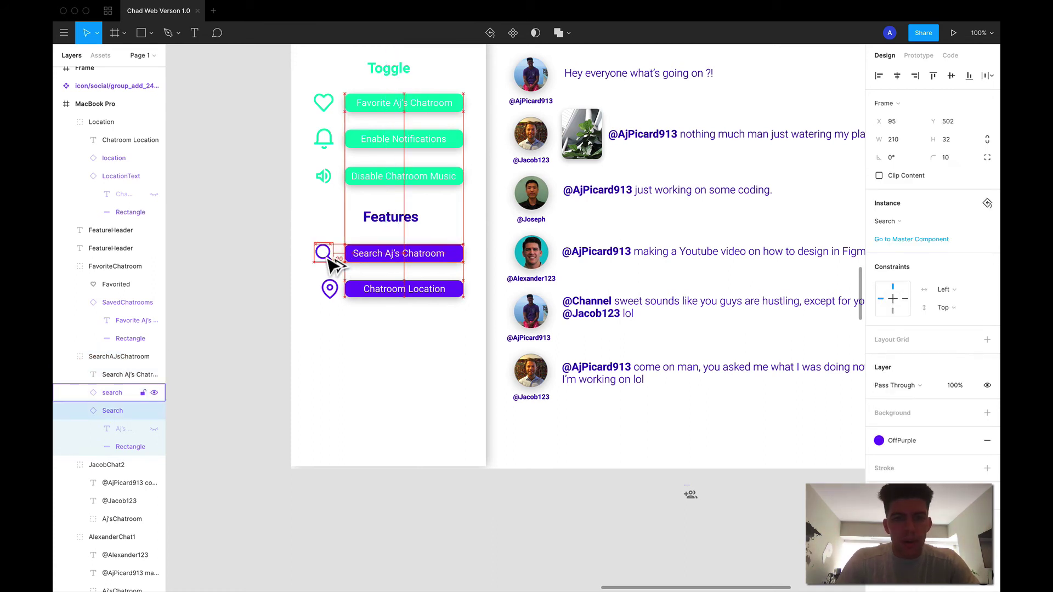
{"action": "left_click", "coordinate": [331, 289]}
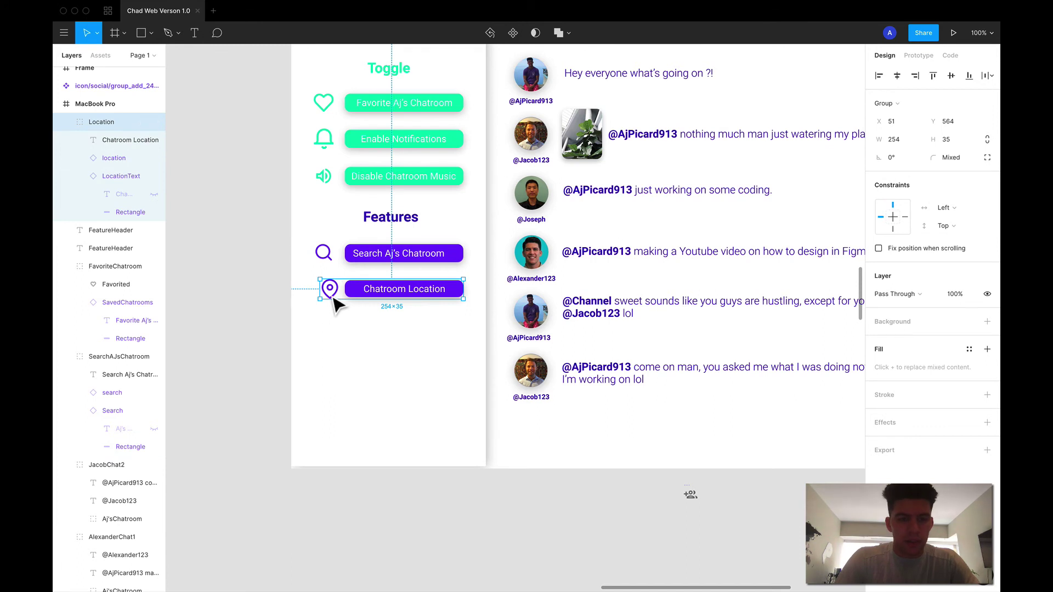
{"action": "left_click_drag", "start_coordinate": [339, 305], "coordinate": [331, 302]}
{"action": "double_click", "coordinate": [356, 295]}
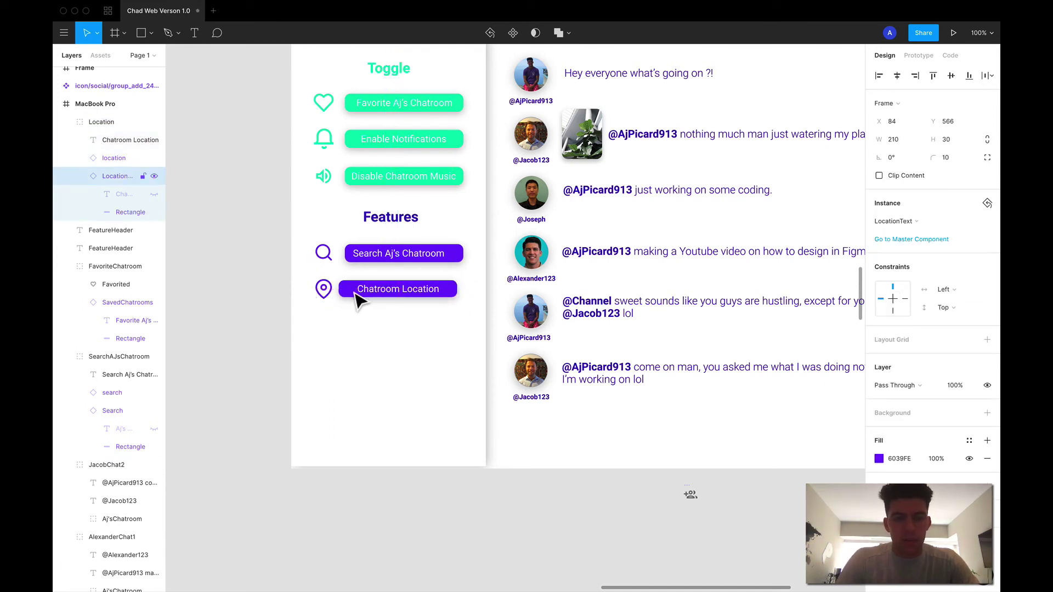
{"action": "left_click", "coordinate": [375, 296], "text": "shift"}
{"action": "left_click_drag", "start_coordinate": [372, 294], "coordinate": [377, 295]}
Step: Re-centre the Search Aj's Chatroom and Chatroom Location labels on their buttons
{"action": "left_click", "coordinate": [398, 256]}
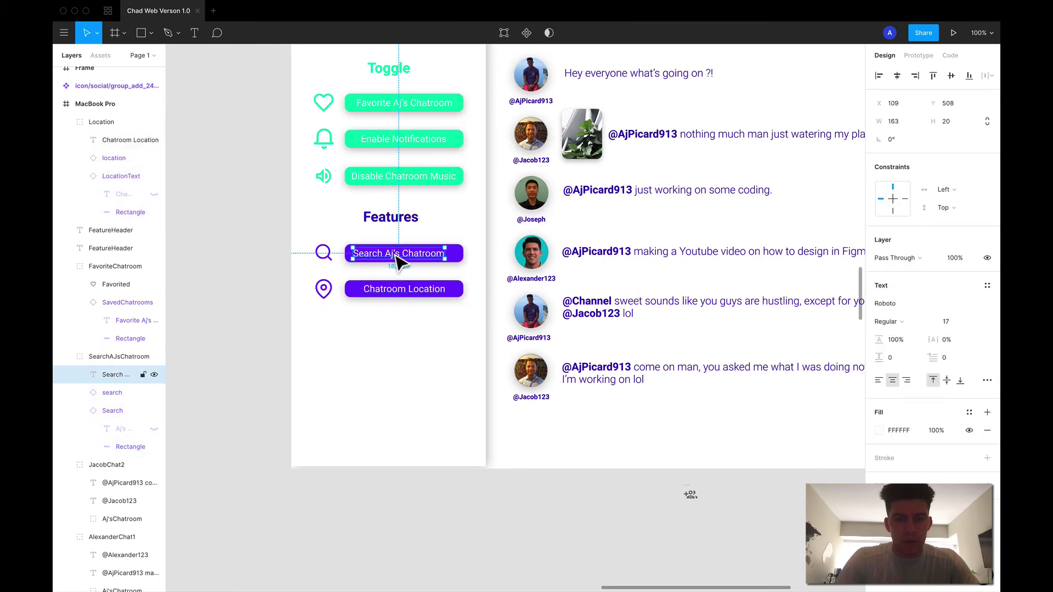
{"action": "key", "text": "Right"}
{"action": "key", "text": "Right"}
{"action": "key", "text": "Right"}
{"action": "key", "text": "Right"}
{"action": "key", "text": "Right"}
{"action": "key", "text": "Right"}
{"action": "key", "text": "Right"}
{"action": "key", "text": "Right"}
{"action": "key", "text": "Right"}
{"action": "key", "text": "Right"}
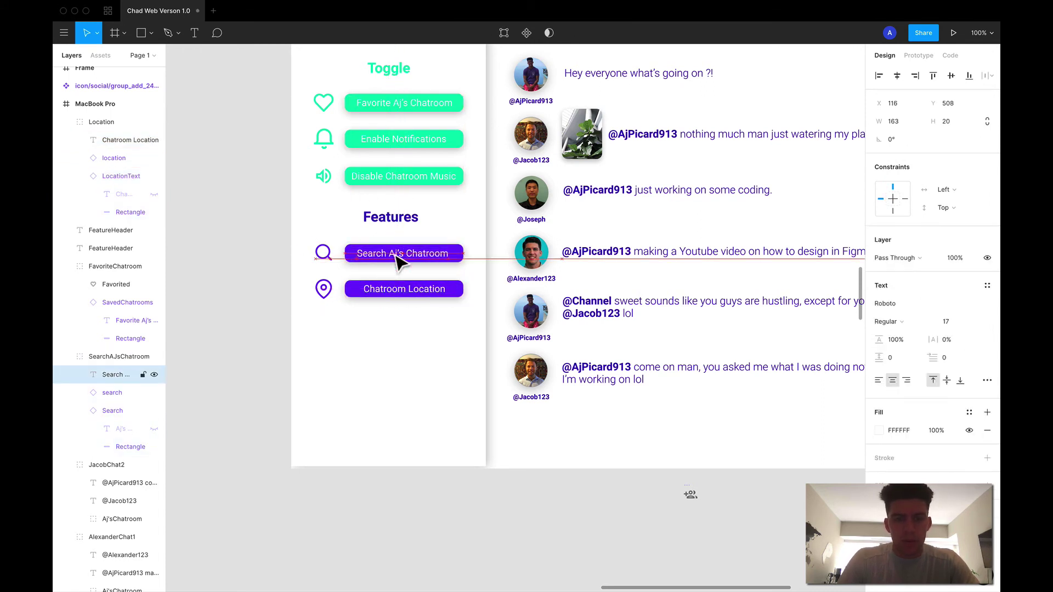
{"action": "left_click_drag", "start_coordinate": [398, 260], "coordinate": [410, 294]}
{"action": "double_click", "coordinate": [405, 289]}
{"action": "left_click", "coordinate": [393, 337]}
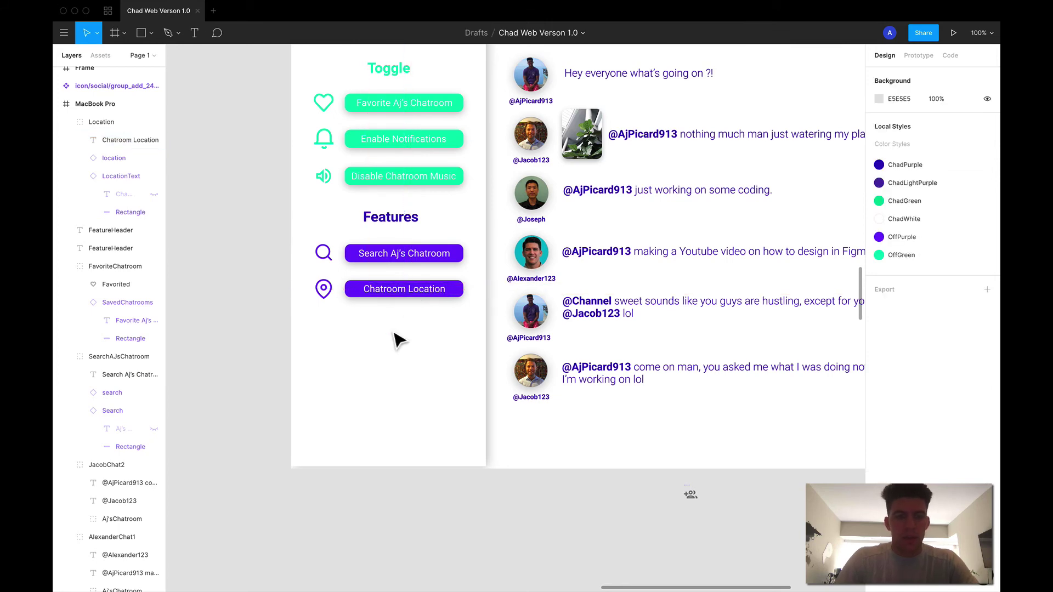
{"action": "scroll", "coordinate": [396, 340], "scroll_direction": "down", "scroll_amount": 2}
{"action": "scroll", "coordinate": [396, 340], "scroll_direction": "right", "scroll_amount": 1}
{"action": "scroll", "coordinate": [396, 341], "scroll_direction": "down", "scroll_amount": 2}
{"action": "scroll", "coordinate": [396, 341], "scroll_direction": "right", "scroll_amount": 1}
Step: Resize the group_add icon to 35×35 and colour it Chatroom Location's purple
{"action": "left_click_drag", "start_coordinate": [644, 406], "coordinate": [278, 231]}
{"action": "left_click", "coordinate": [276, 200]}
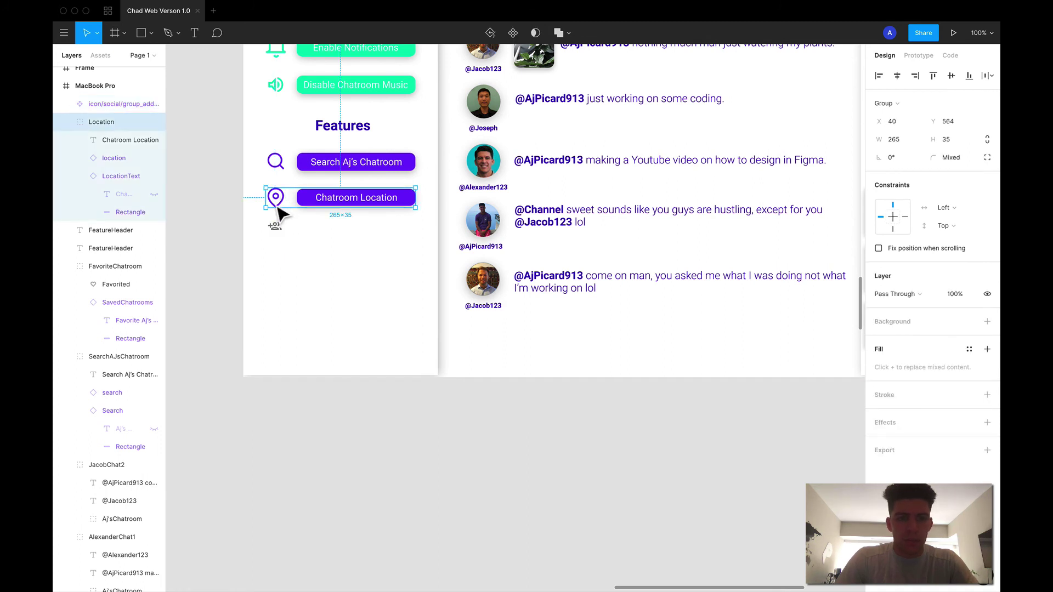
{"action": "left_click", "coordinate": [275, 225]}
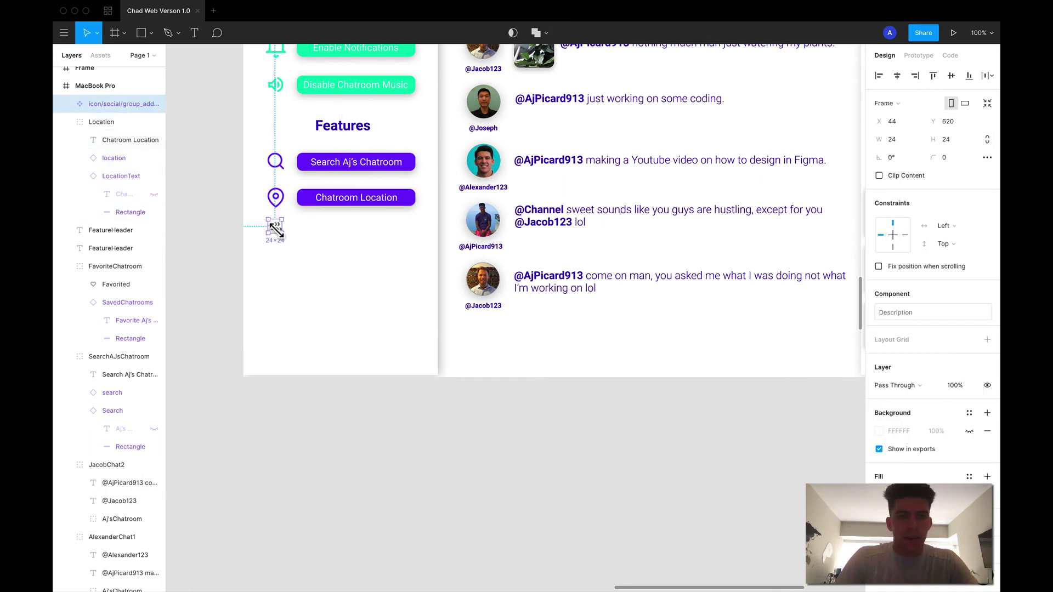
{"action": "left_click", "coordinate": [908, 144]}
{"action": "type", "text": "35"}
{"action": "key", "text": "Tab"}
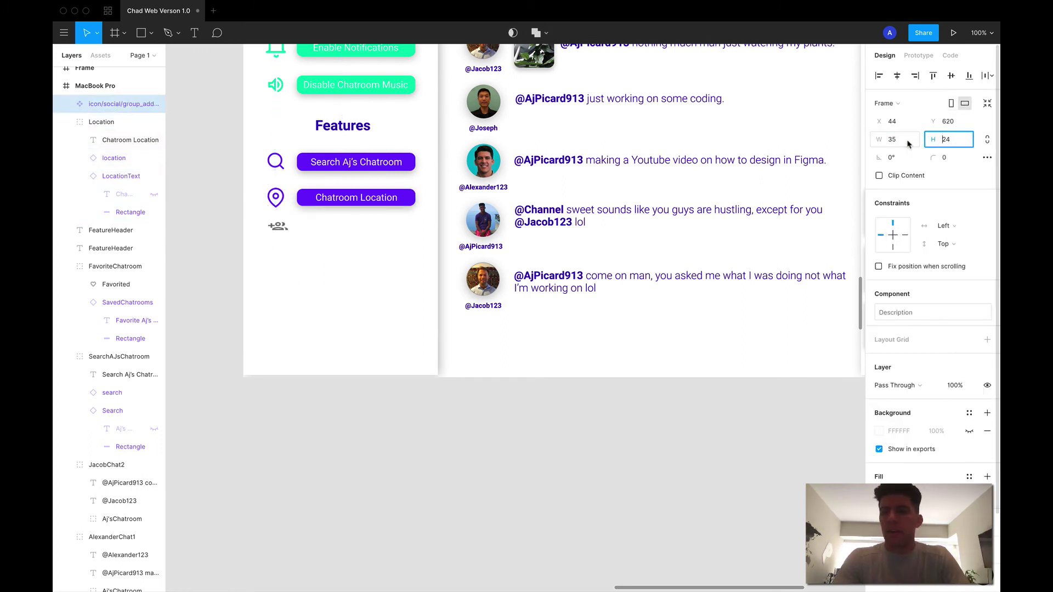
{"action": "key", "text": "Return"}
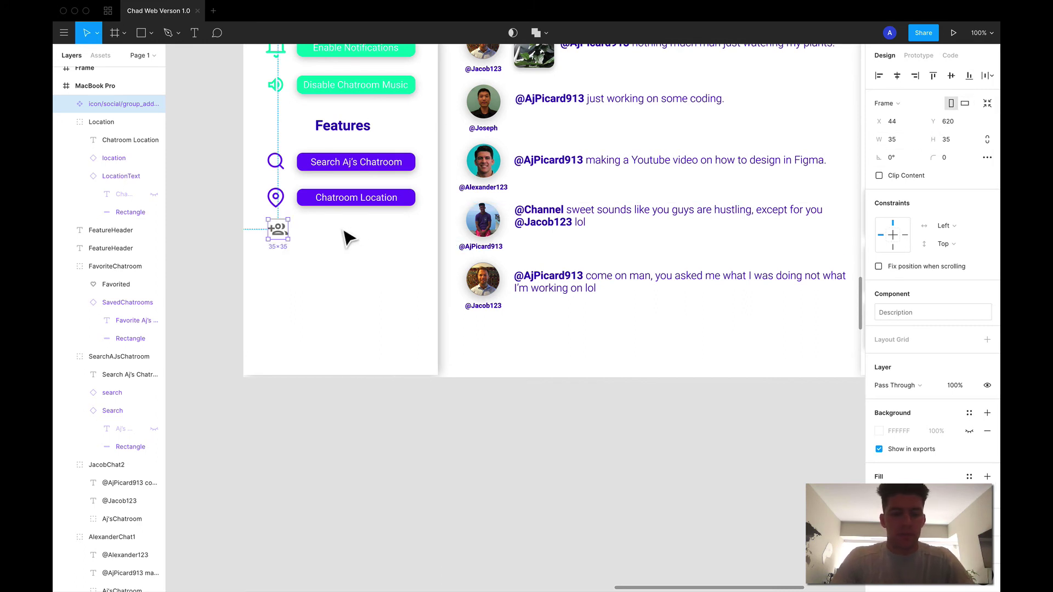
{"action": "key", "text": "i"}
{"action": "left_click", "coordinate": [307, 199]}
{"action": "left_click", "coordinate": [318, 258]}
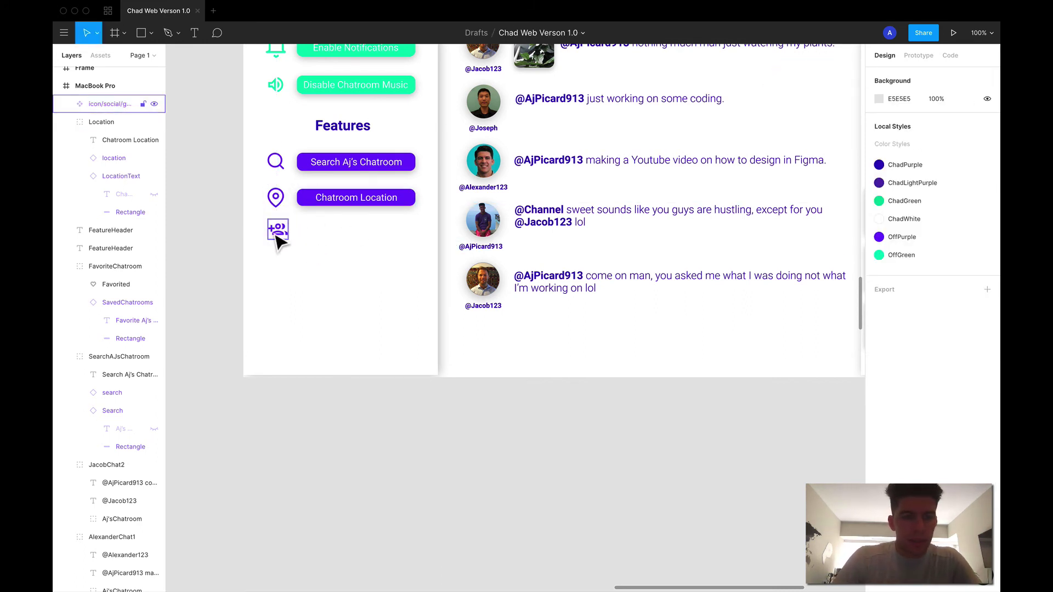
{"action": "left_click_drag", "start_coordinate": [276, 236], "coordinate": [275, 237]}
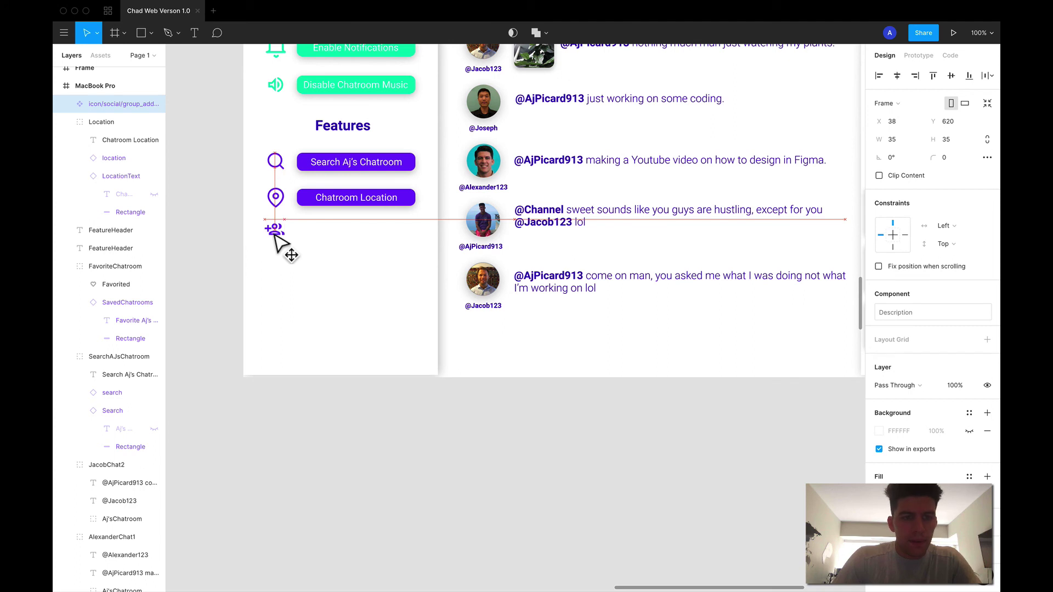
Step: Draw a grey rectangle below the Chatroom Location button, beside the add-users icon
{"action": "left_click", "coordinate": [343, 205]}
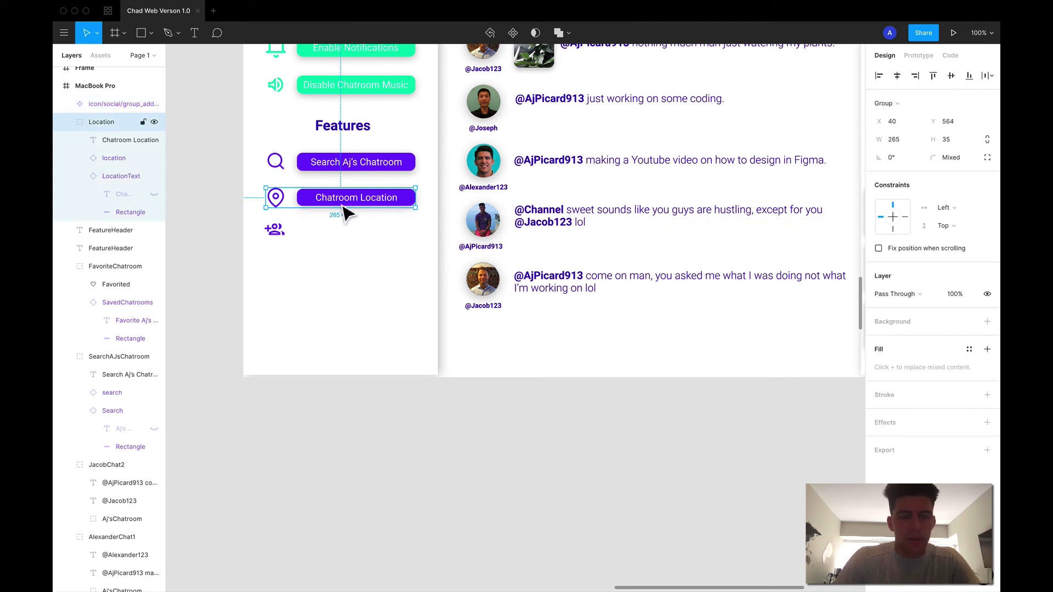
{"action": "double_click", "coordinate": [317, 207]}
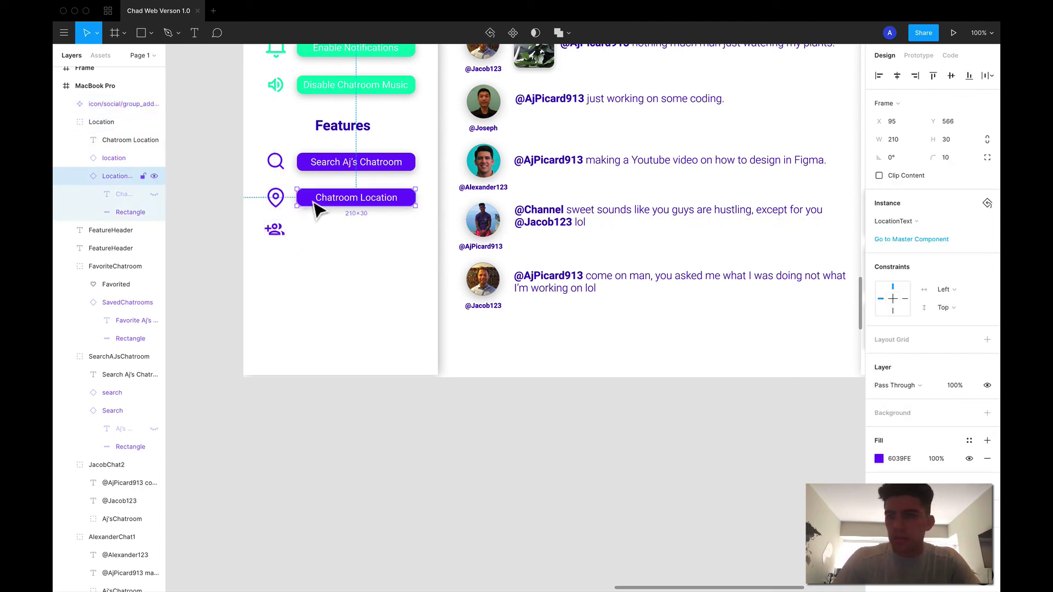
{"action": "left_click", "coordinate": [308, 240]}
{"action": "key", "text": "r"}
{"action": "mouse_move", "coordinate": [297, 222]}
{"action": "left_mouse_down"}
{"action": "mouse_move", "coordinate": [323, 239]}
{"action": "mouse_move", "coordinate": [416, 239]}
{"action": "left_mouse_up"}
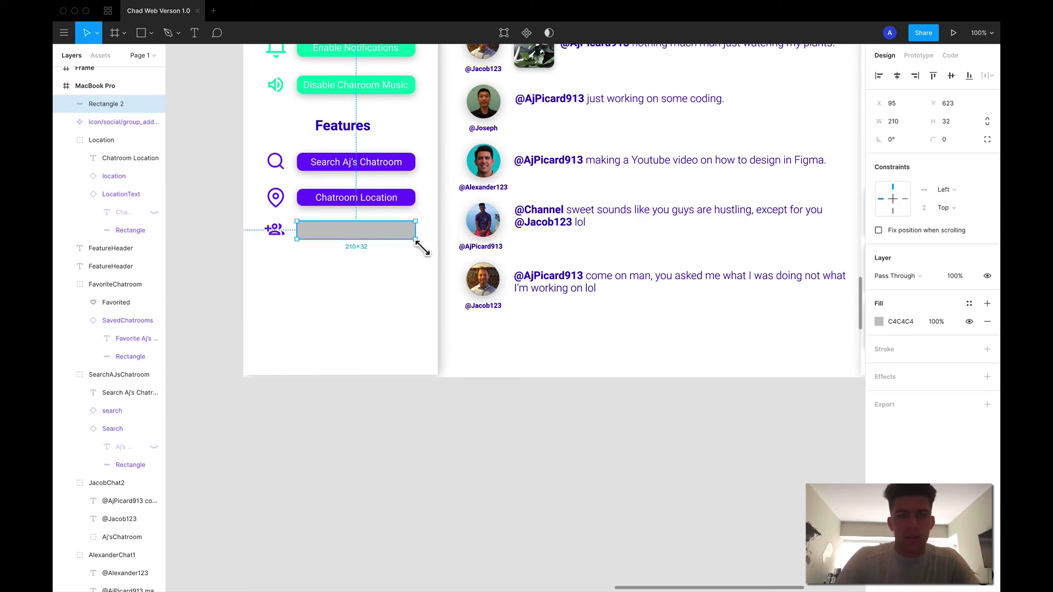
{"action": "double_click", "coordinate": [415, 207]}
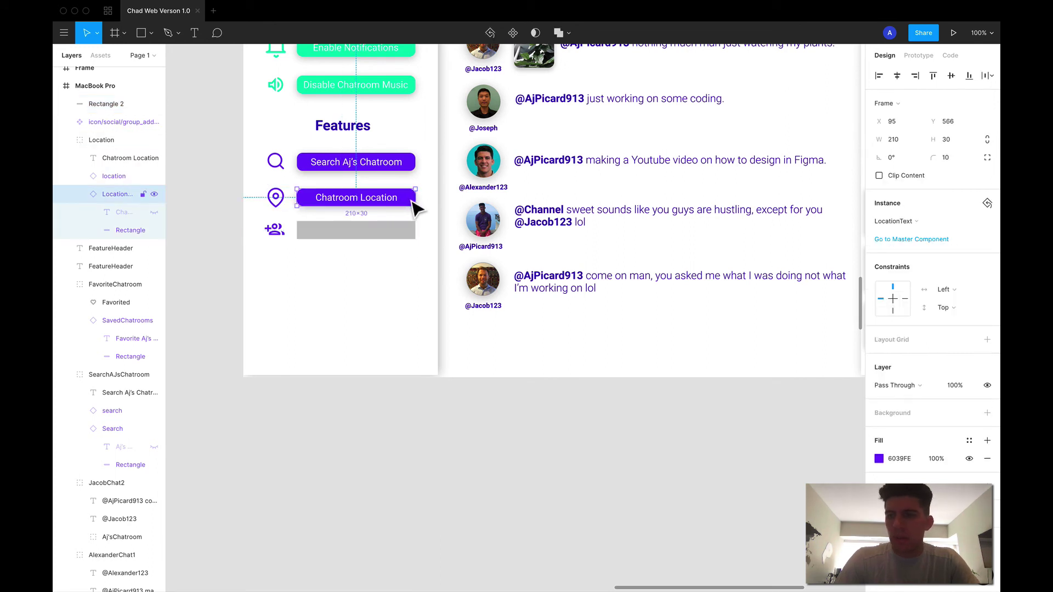
{"action": "left_click", "coordinate": [394, 233]}
Step: Set the new rectangle's height to 30 and its corner radius to 1
{"action": "left_click", "coordinate": [955, 122]}
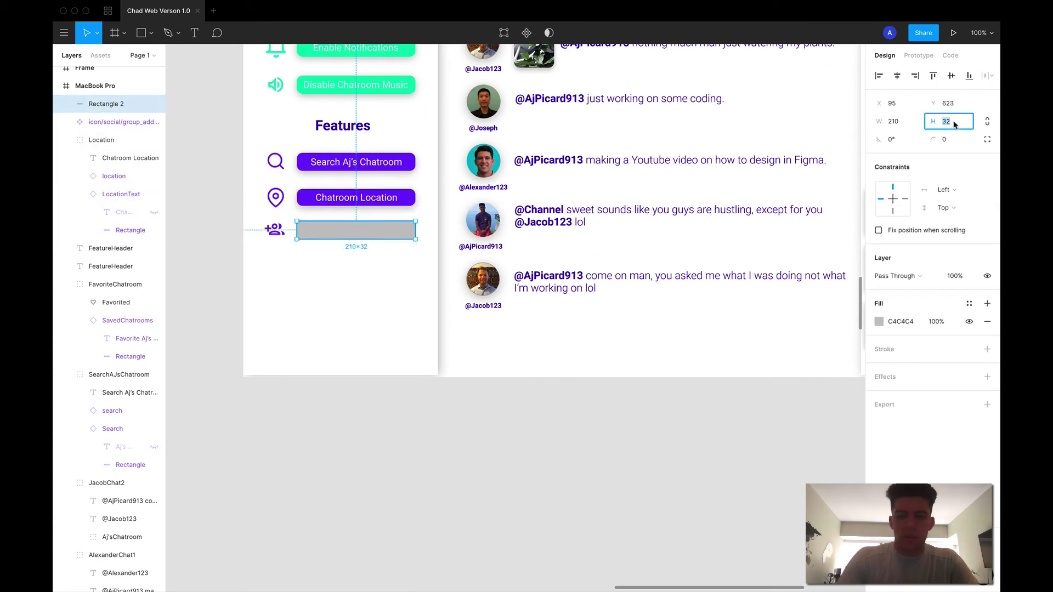
{"action": "type", "text": "30"}
{"action": "left_click", "coordinate": [954, 140]}
{"action": "type", "text": "1"}
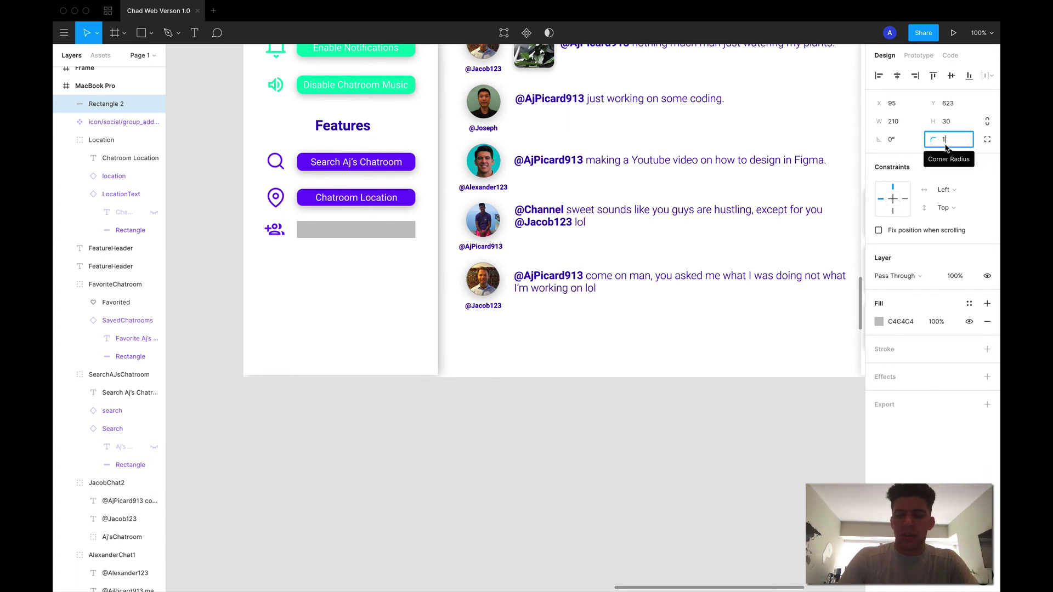
{"action": "double_click", "coordinate": [410, 204]}
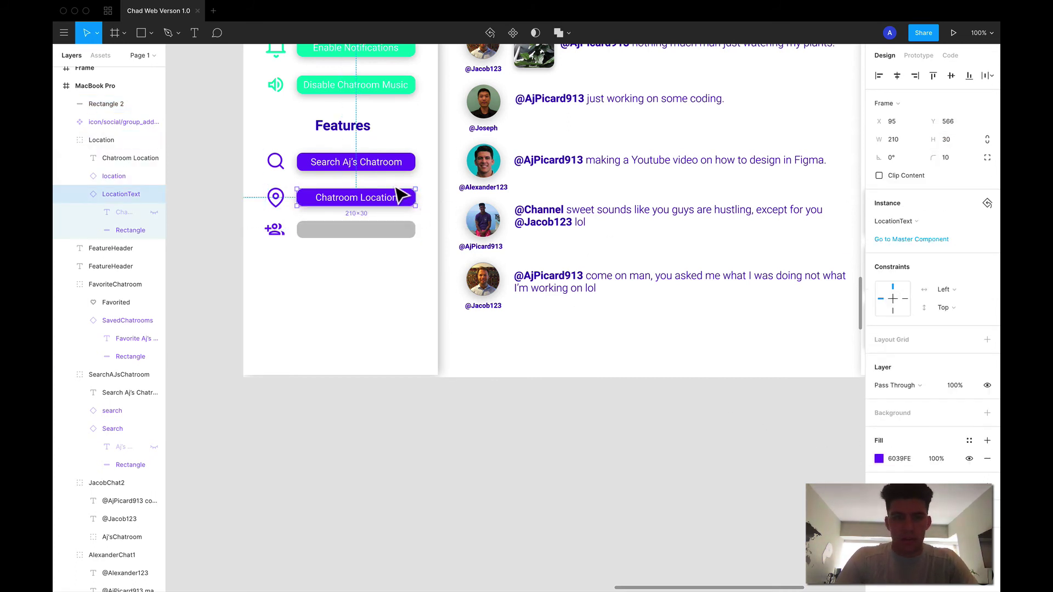
Step: Check the Chatroom Location button's shadow and remove the rectangle's stray export setting
{"action": "left_click", "coordinate": [130, 231]}
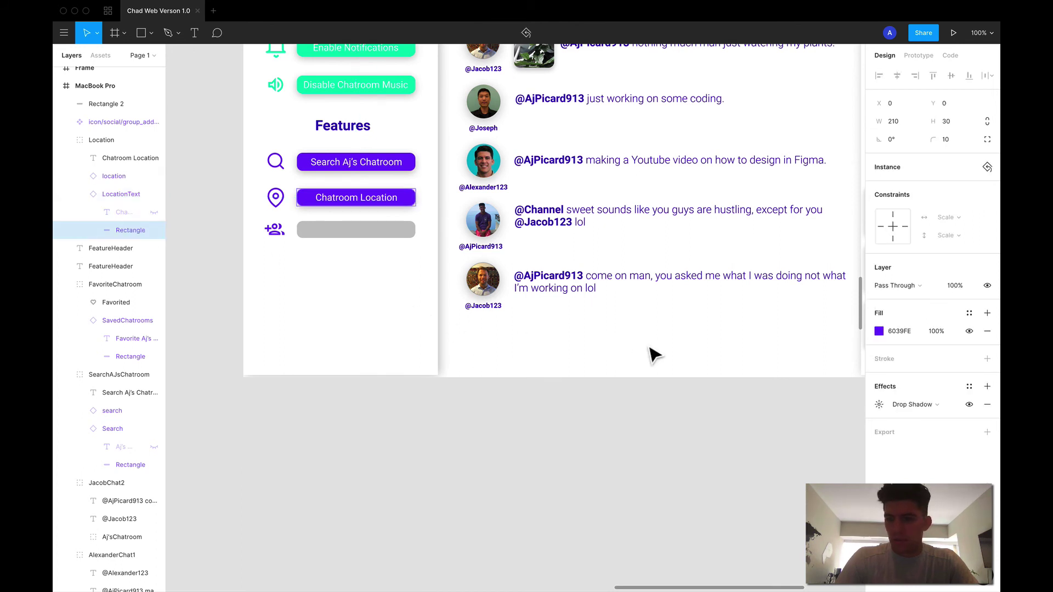
{"action": "left_click", "coordinate": [879, 404]}
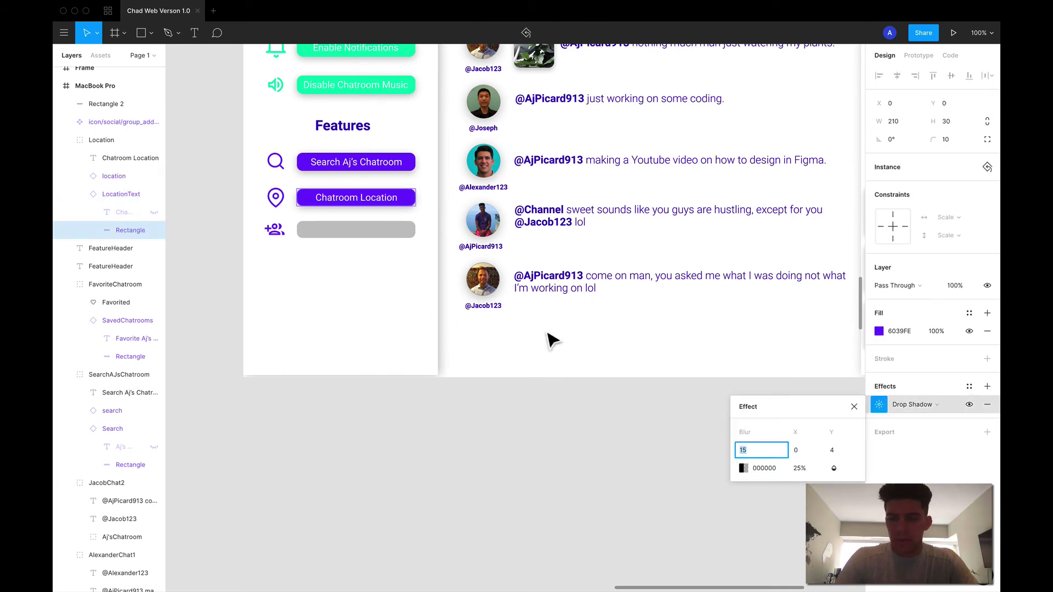
{"action": "left_click", "coordinate": [374, 235]}
{"action": "left_click", "coordinate": [888, 406]}
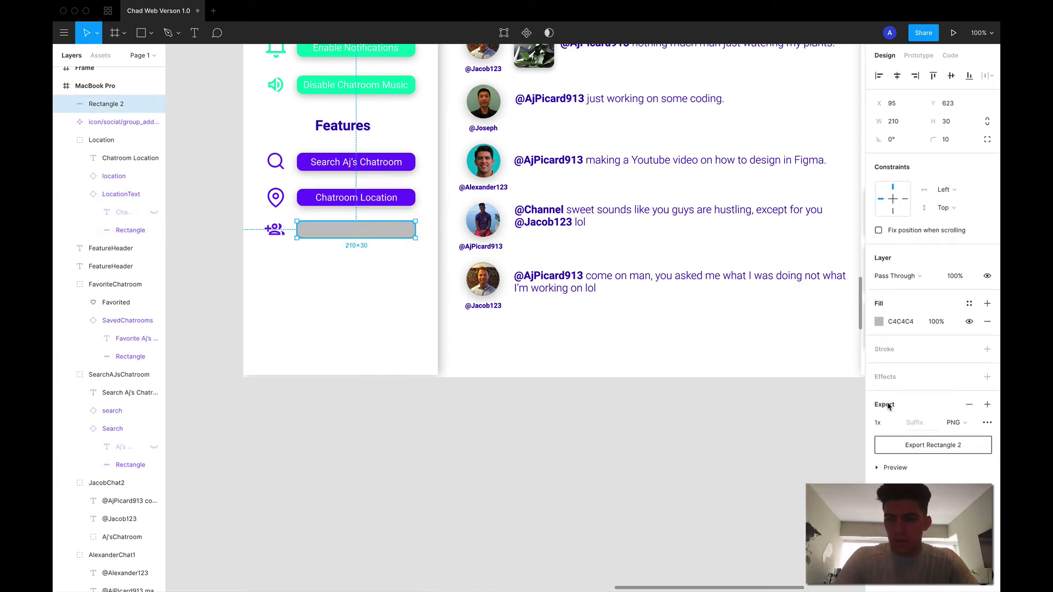
{"action": "left_click", "coordinate": [888, 385]}
Step: Add a drop shadow with blur 15 in Chatroom Location's purple to the rectangle
{"action": "left_click", "coordinate": [970, 423]}
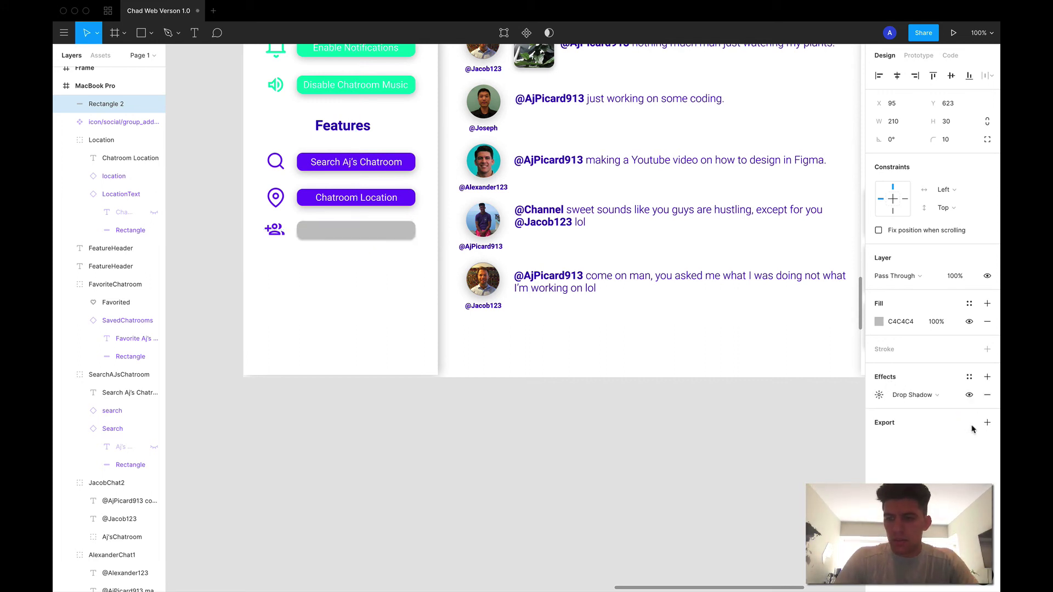
{"action": "left_click", "coordinate": [904, 396]}
{"action": "left_click", "coordinate": [880, 396]}
{"action": "left_click", "coordinate": [880, 397]}
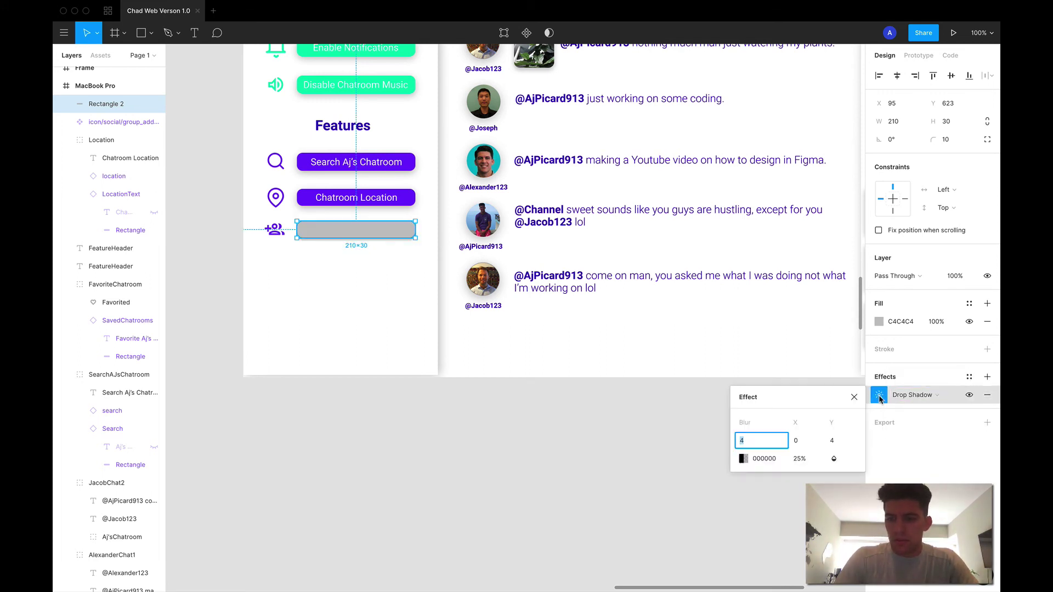
{"action": "key", "text": "Return"}
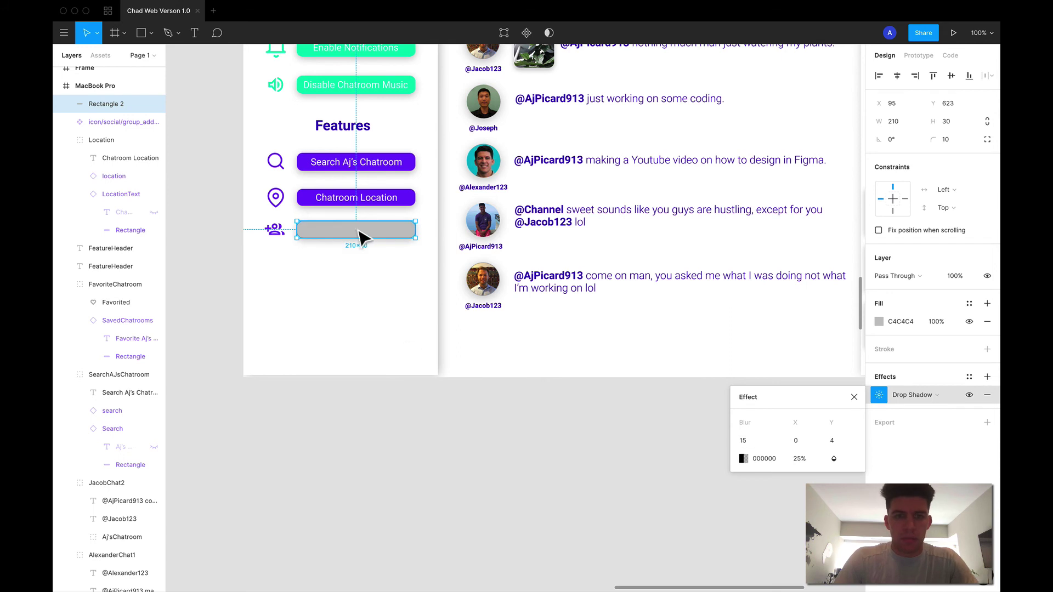
{"action": "key", "text": "i"}
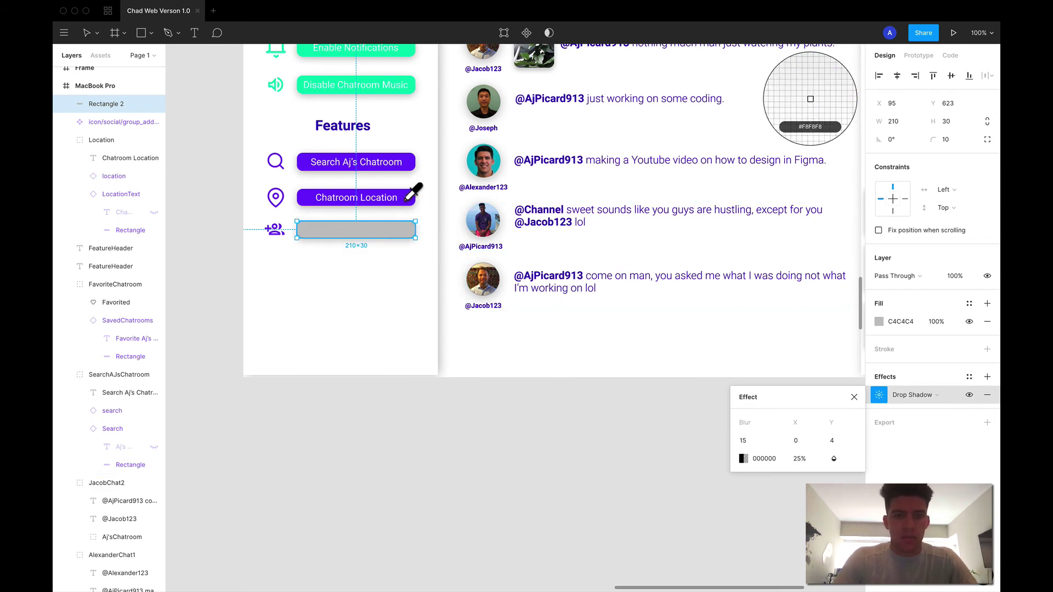
{"action": "left_click", "coordinate": [412, 198]}
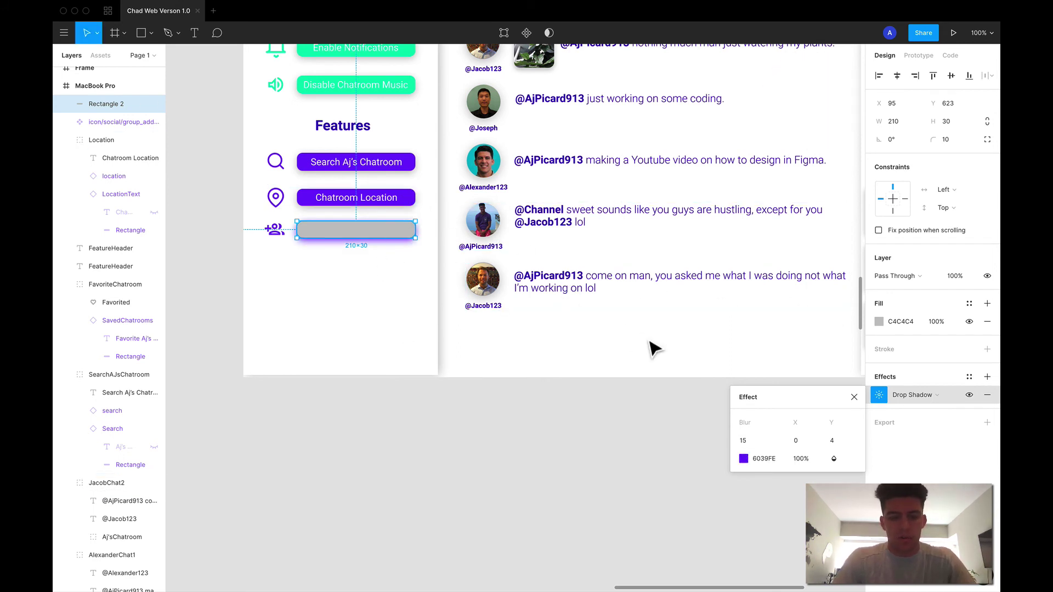
{"action": "key", "text": "Escape"}
Step: Fill the rectangle with Chatroom Location's purple 6039FE
{"action": "left_click", "coordinate": [402, 238]}
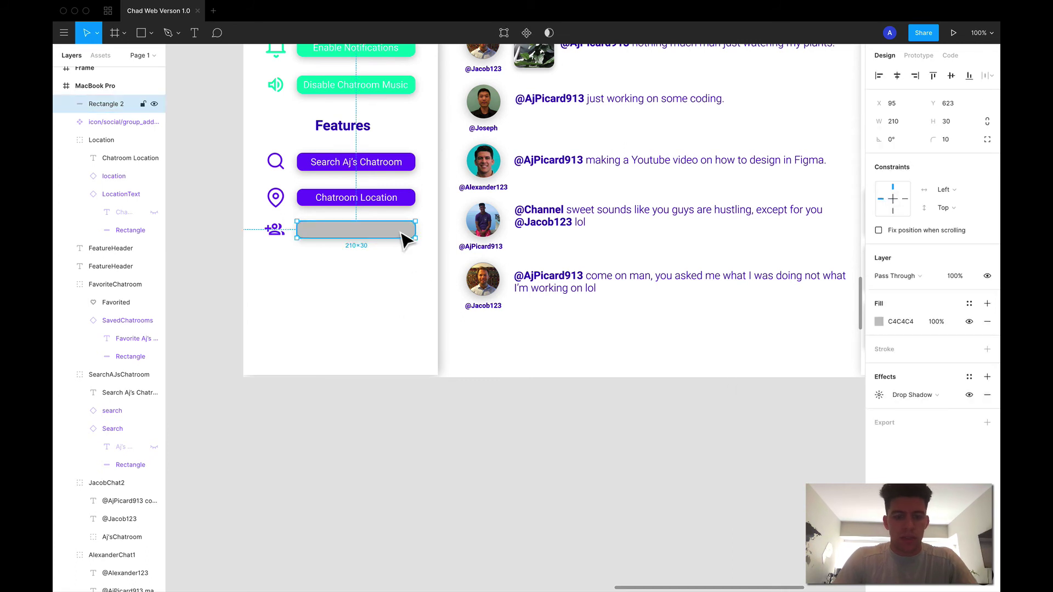
{"action": "key", "text": "i"}
{"action": "left_click", "coordinate": [411, 202]}
Step: Add an 'Add Users' label inside the purple button and make it white
{"action": "key", "text": "t"}
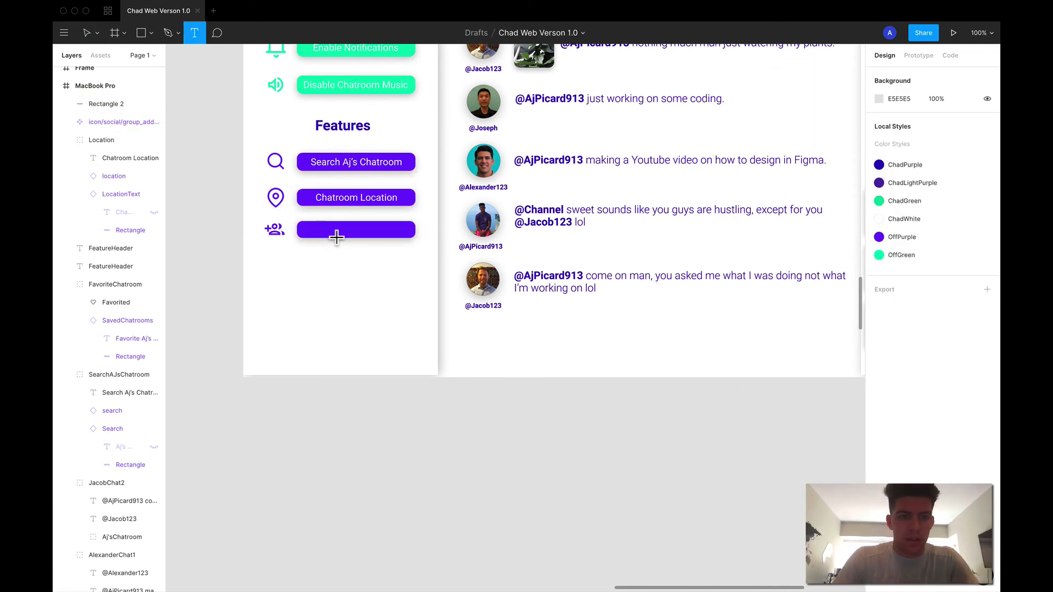
{"action": "left_click", "coordinate": [337, 231]}
{"action": "type", "text": "Add Users"}
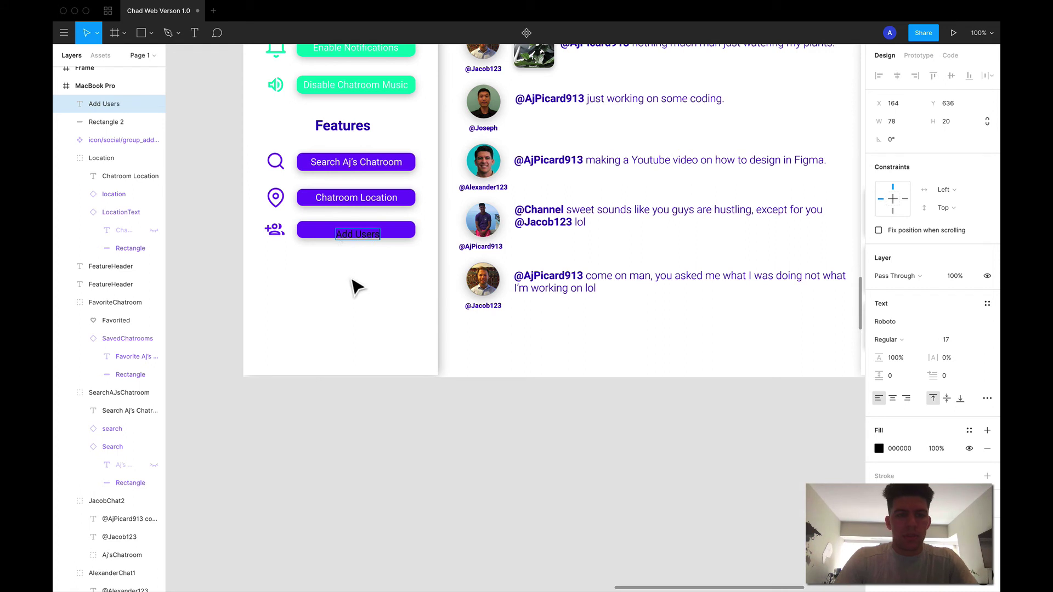
{"action": "key", "text": "Escape"}
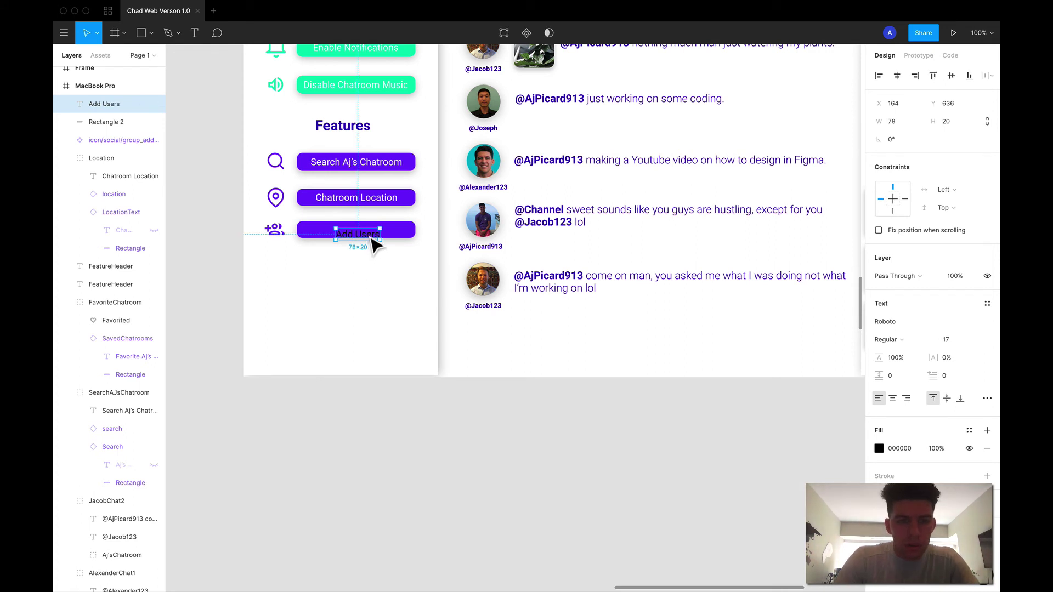
{"action": "left_click_drag", "start_coordinate": [371, 242], "coordinate": [371, 238]}
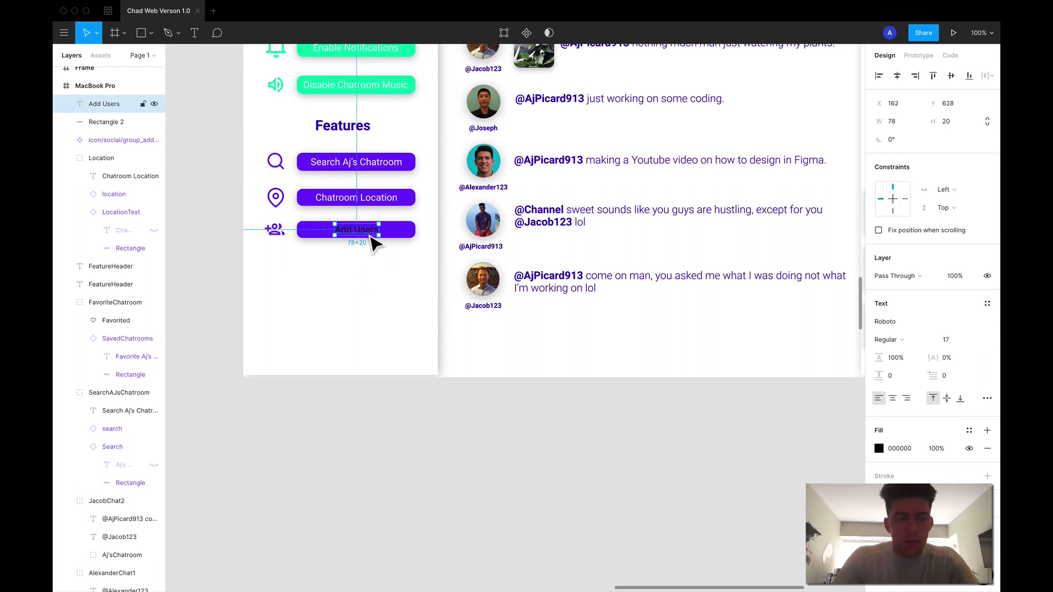
{"action": "left_click", "coordinate": [880, 449]}
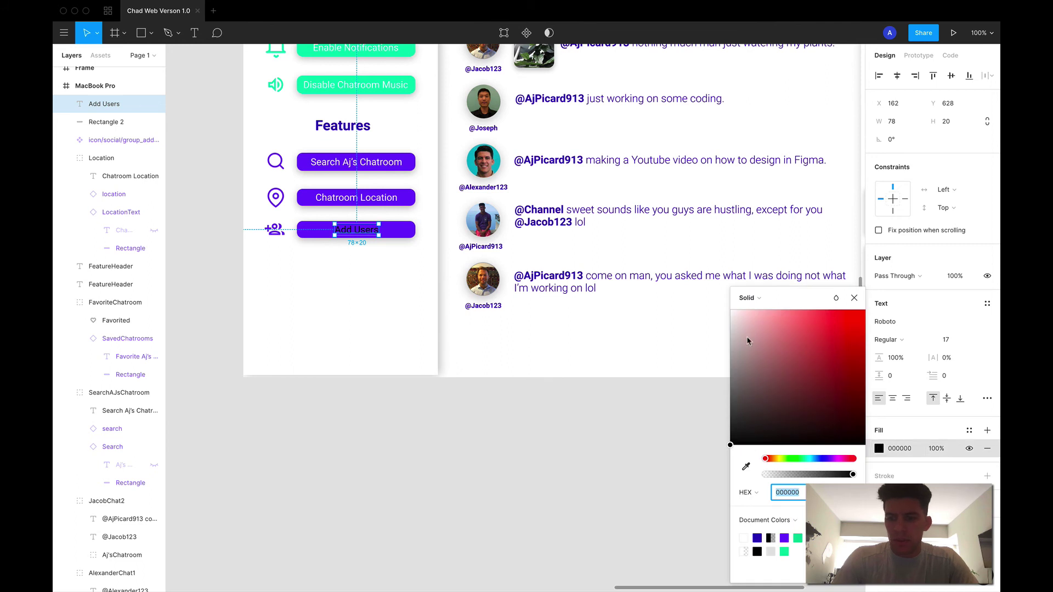
{"action": "left_click", "coordinate": [336, 289]}
Step: Centre the Add Users label on the button and select icon, label and button together
{"action": "left_click", "coordinate": [353, 235]}
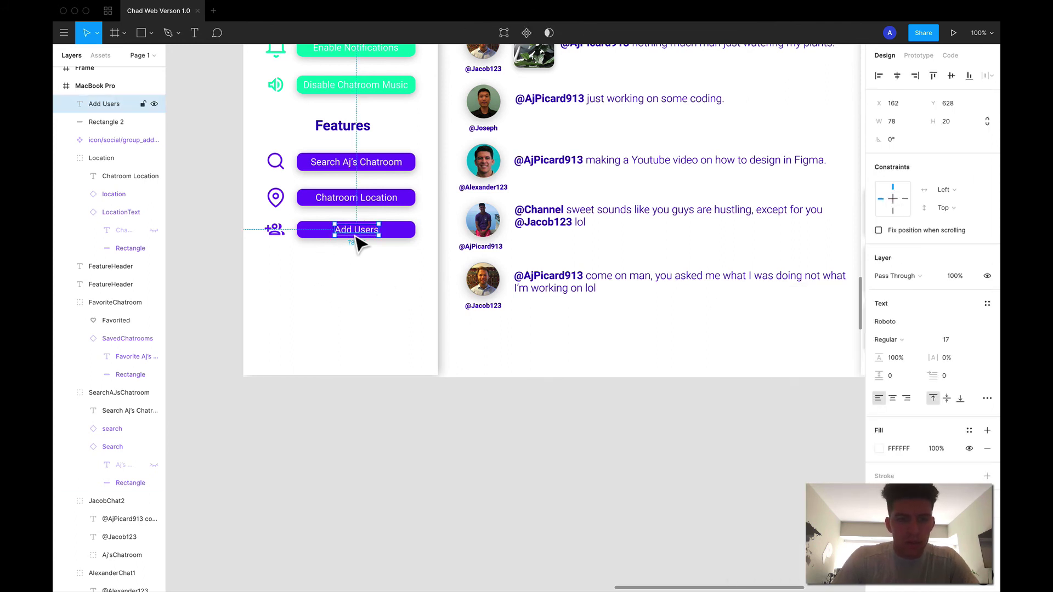
{"action": "left_click", "coordinate": [407, 235], "text": "shift"}
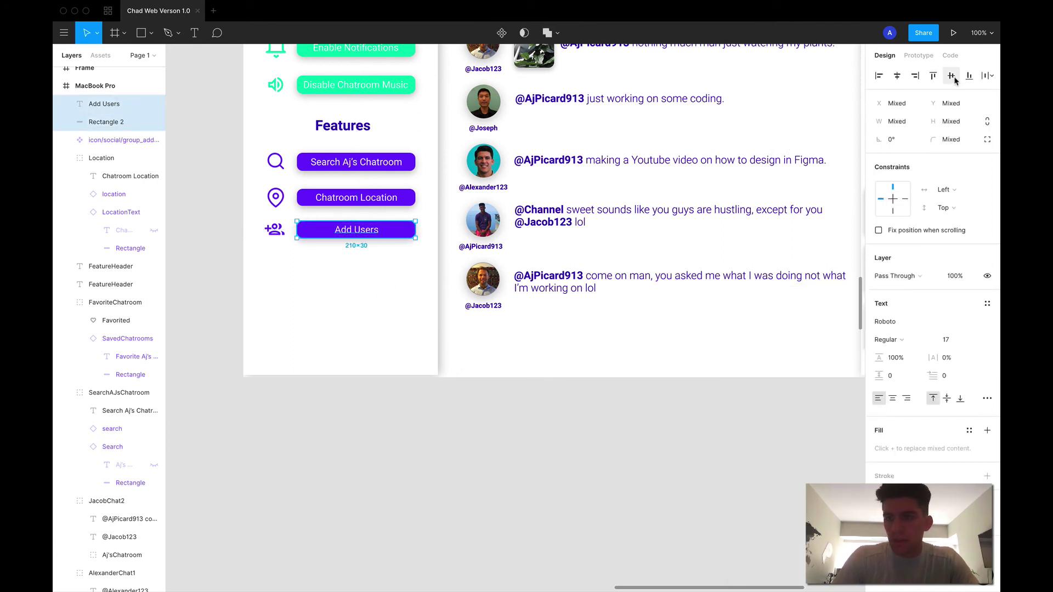
{"action": "left_click", "coordinate": [886, 76]}
{"action": "left_click", "coordinate": [422, 295]}
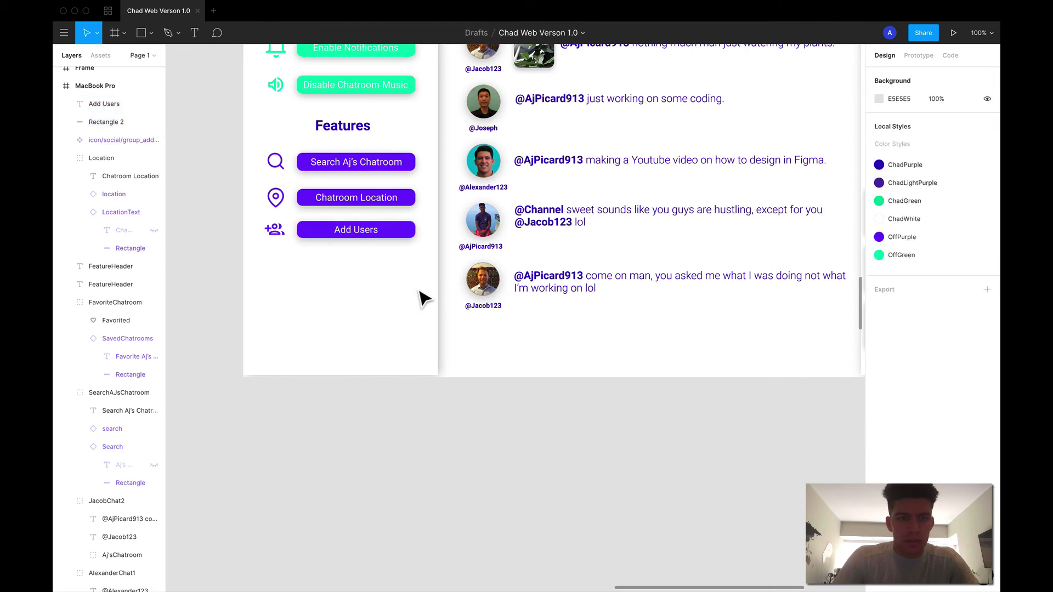
{"action": "left_click", "coordinate": [314, 235]}
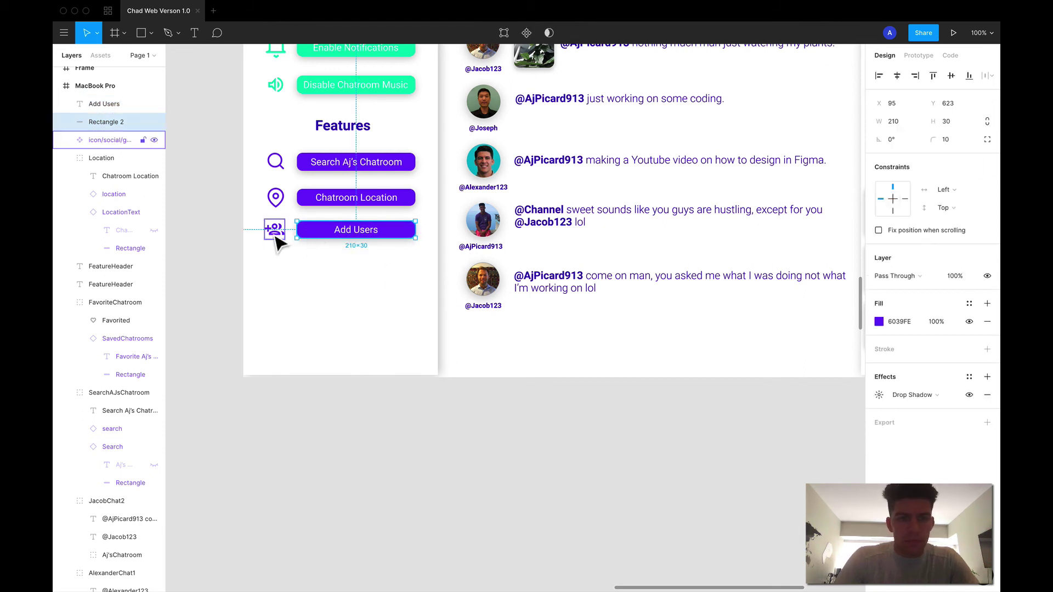
{"action": "key", "text": "Right"}
{"action": "key", "text": "Right"}
{"action": "key", "text": "Right"}
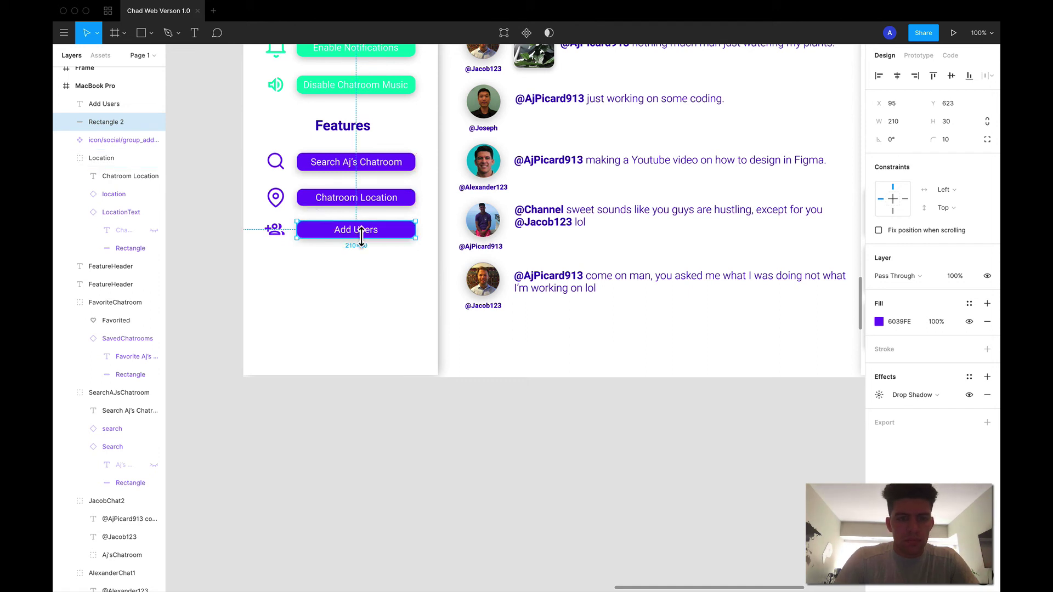
{"action": "left_click", "coordinate": [322, 265]}
{"action": "left_click_drag", "start_coordinate": [257, 254], "coordinate": [420, 228]}
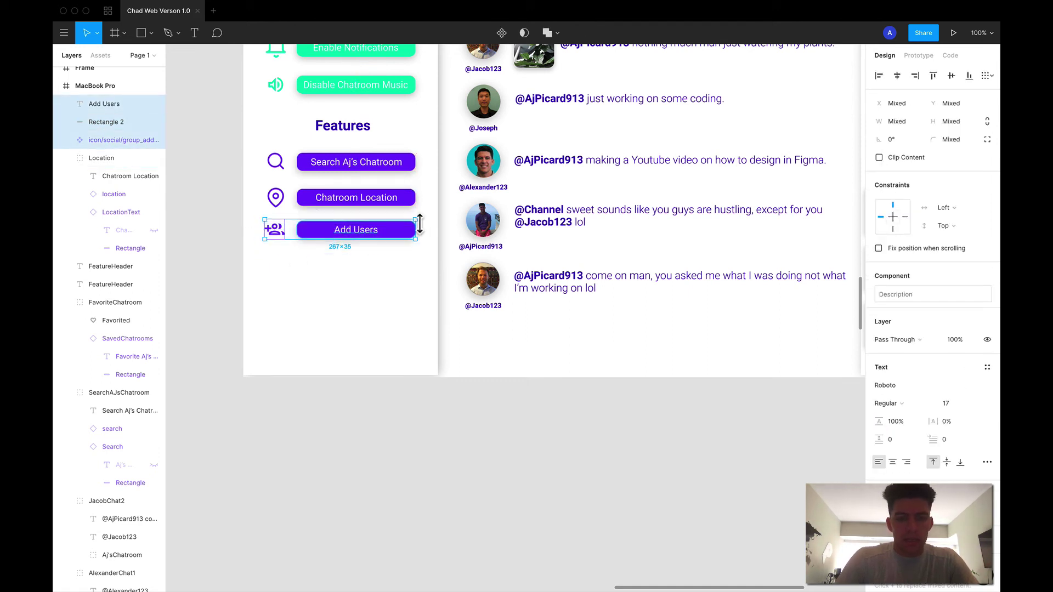
Step: Group the Add Users row and rename the groups AddUsers and ChatroomLocation
{"action": "key", "text": "super+g"}
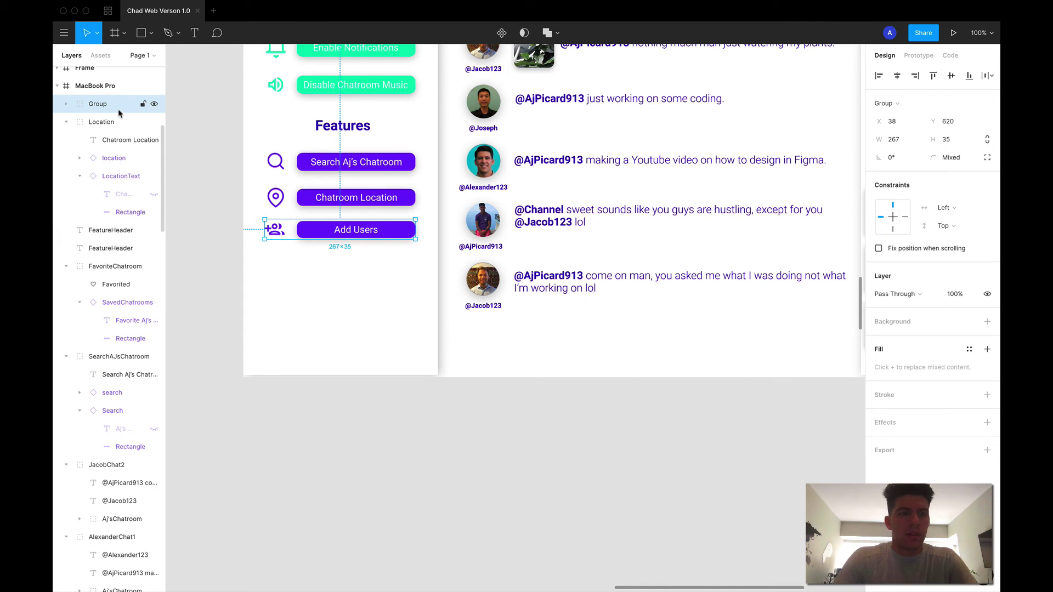
{"action": "double_click", "coordinate": [119, 112]}
{"action": "type", "text": "AddUsers"}
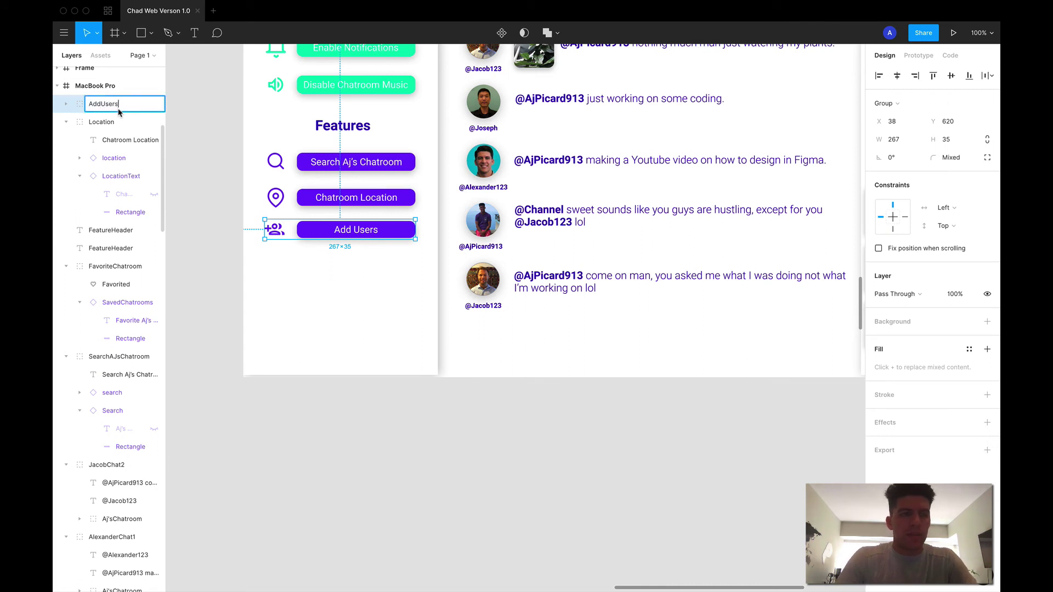
{"action": "key", "text": "Return"}
{"action": "left_click", "coordinate": [66, 126]}
{"action": "double_click", "coordinate": [102, 125]}
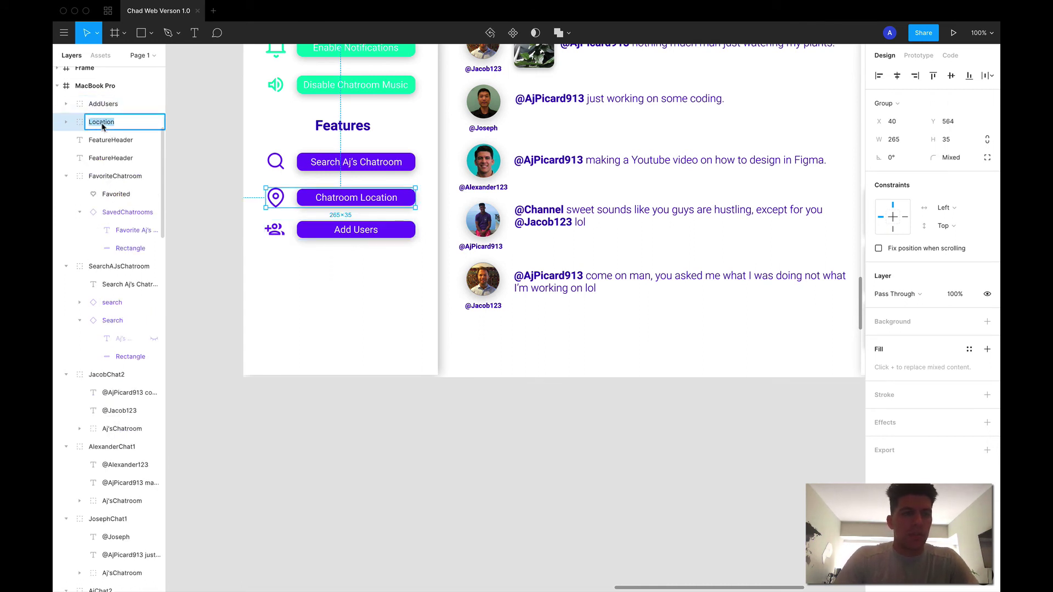
{"action": "type", "text": "ChatroomLocation"}
{"action": "key", "text": "Return"}
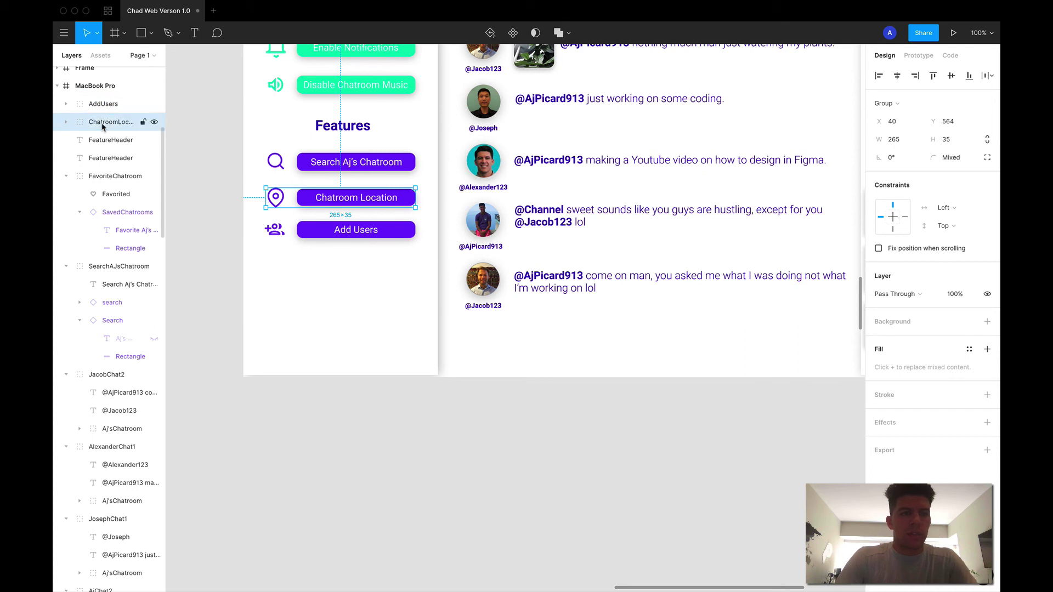
Step: Collapse the FavoriteChatroom, SearchAJsChatroom, and chat groups in the Layers panel
{"action": "left_click", "coordinate": [67, 176]}
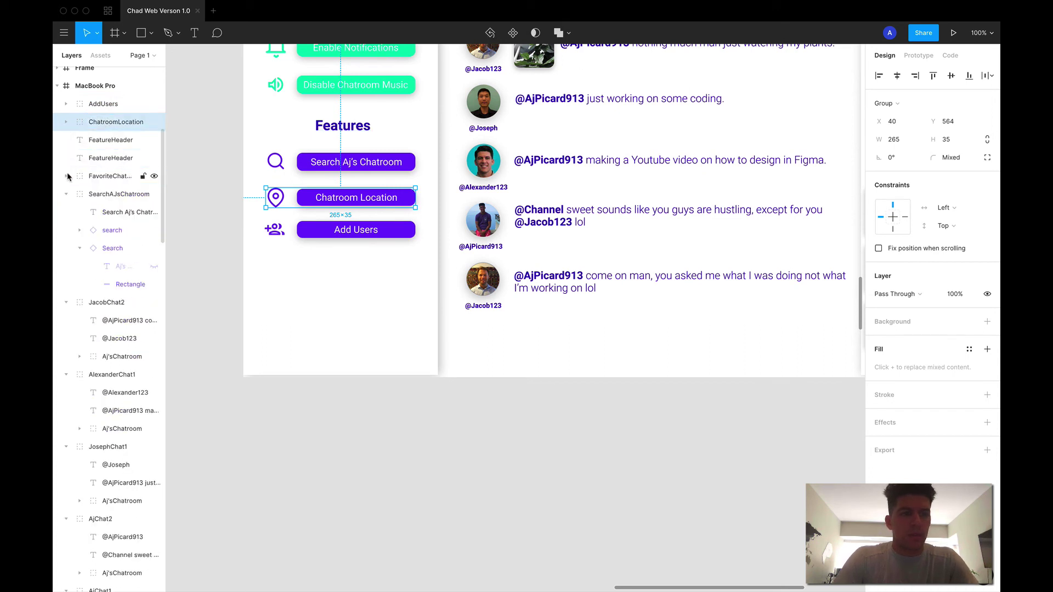
{"action": "left_click", "coordinate": [283, 166]}
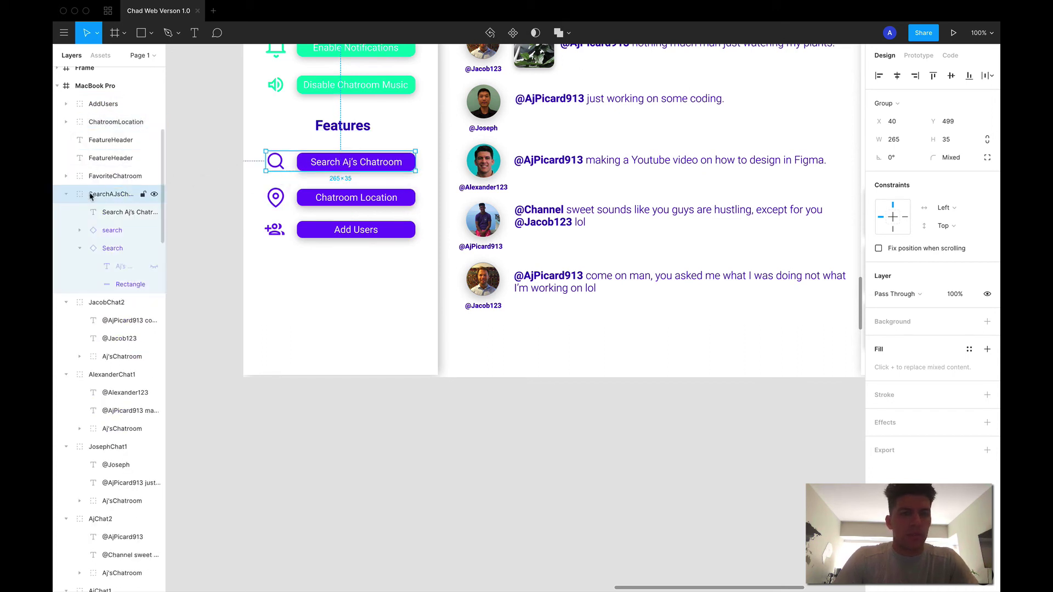
{"action": "left_click", "coordinate": [66, 194]}
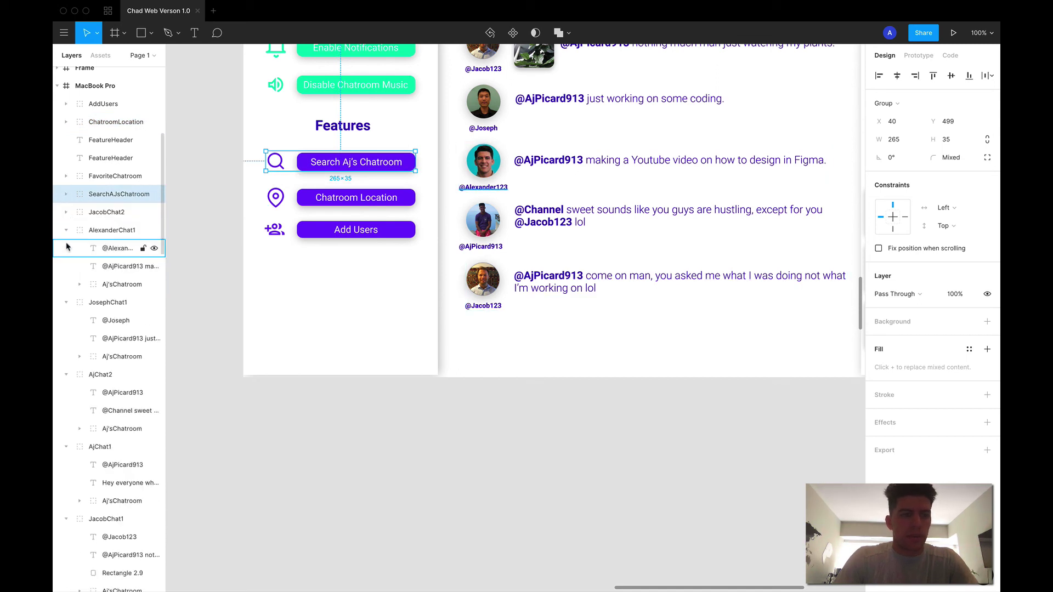
{"action": "left_click", "coordinate": [66, 230]}
{"action": "left_click", "coordinate": [67, 248]}
{"action": "left_click", "coordinate": [67, 266]}
{"action": "left_click", "coordinate": [67, 284]}
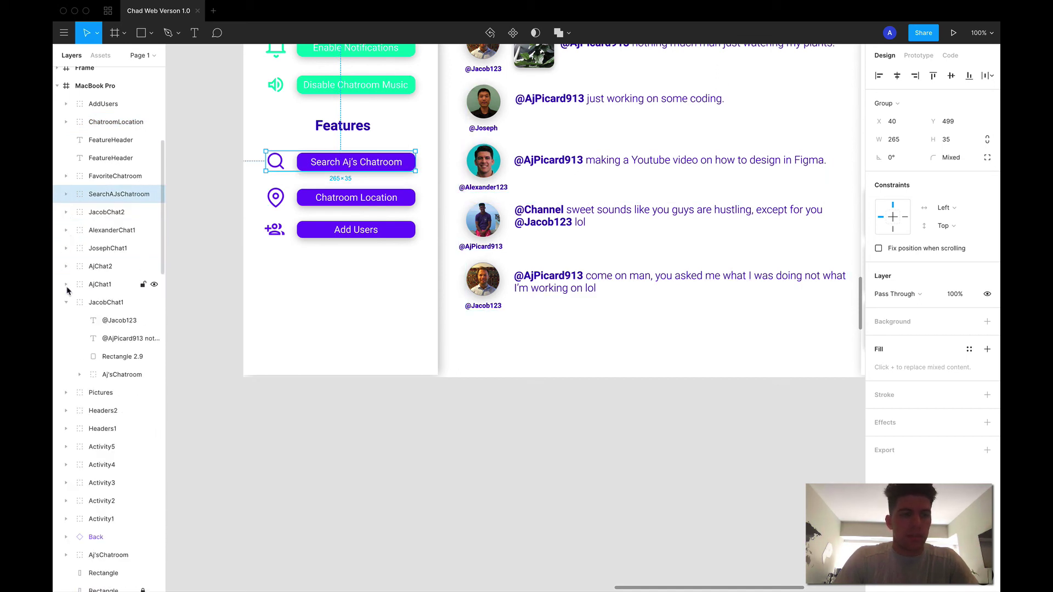
{"action": "left_click", "coordinate": [66, 303]}
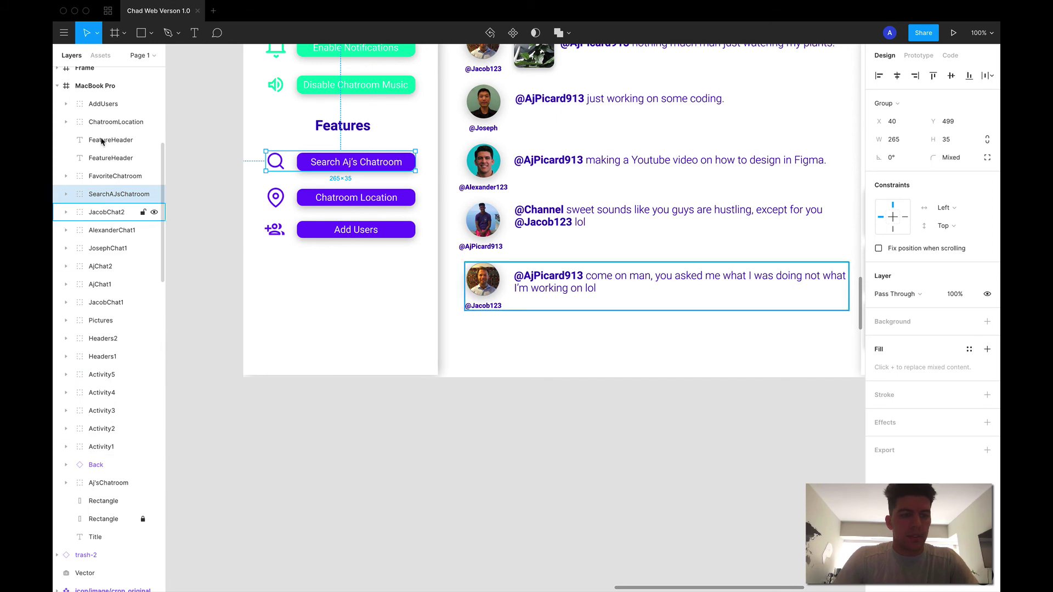
{"action": "left_click", "coordinate": [360, 313]}
{"action": "scroll", "coordinate": [361, 313], "scroll_direction": "up", "scroll_amount": 3}
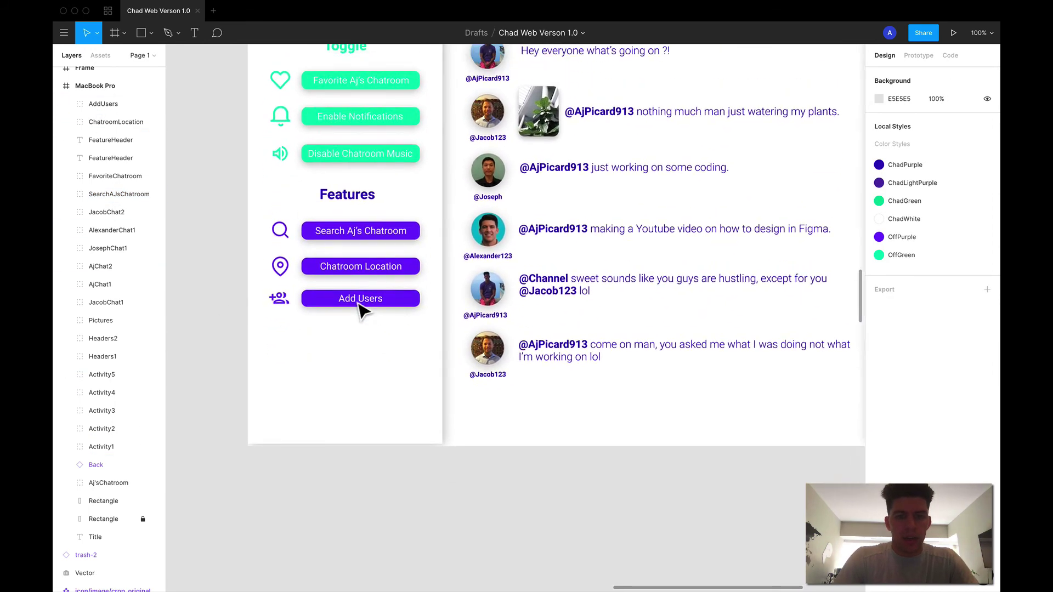
{"action": "scroll", "coordinate": [363, 313], "scroll_direction": "up", "scroll_amount": 1}
{"action": "scroll", "coordinate": [364, 308], "scroll_direction": "down", "scroll_amount": 5}
{"action": "scroll", "coordinate": [400, 322], "scroll_direction": "down", "scroll_amount": 1}
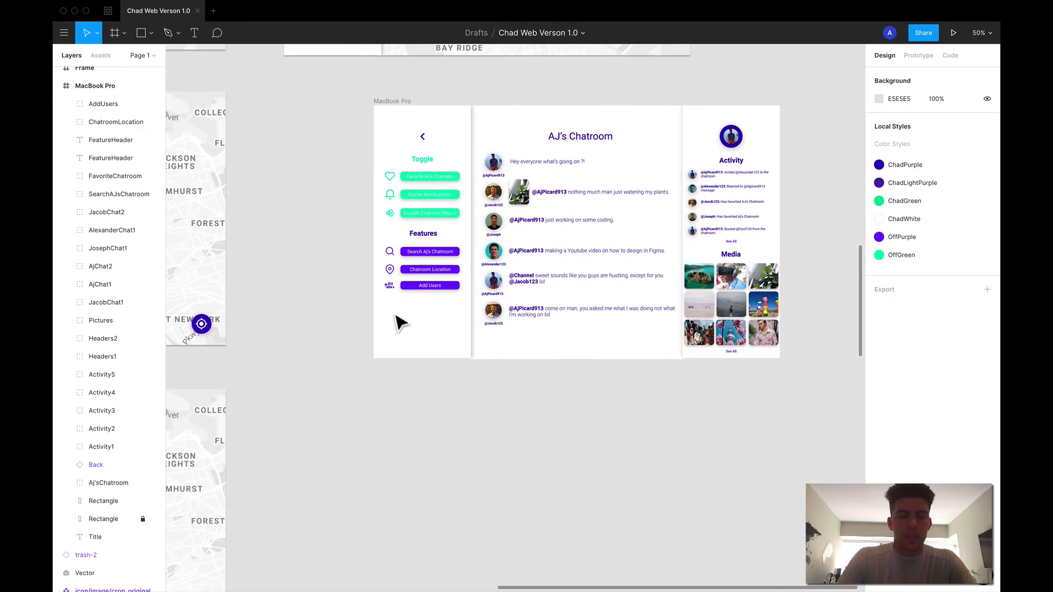
{"action": "scroll", "coordinate": [400, 324], "scroll_direction": "down", "scroll_amount": 1}
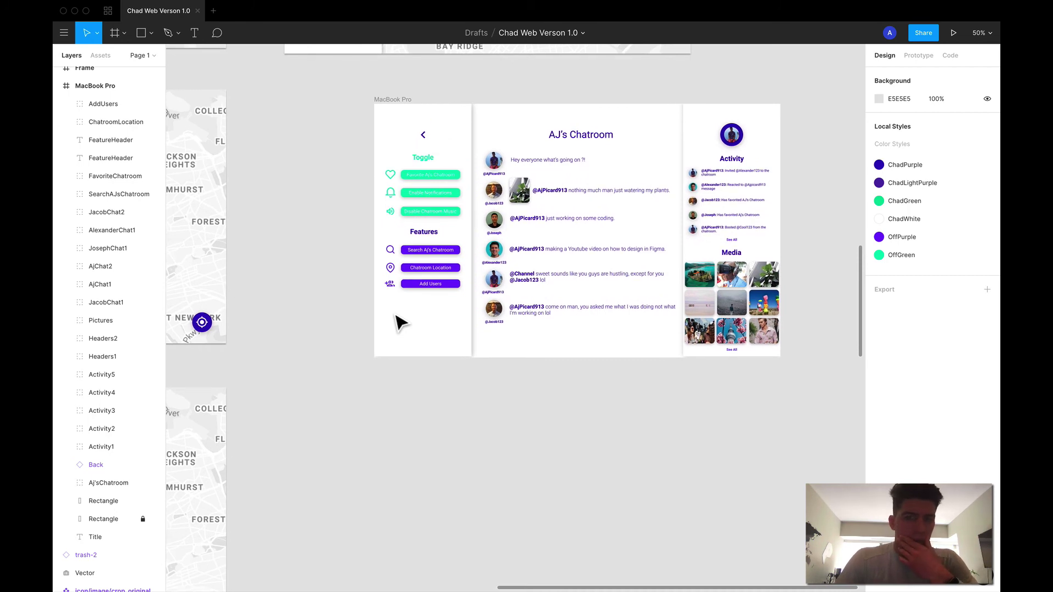
{"action": "scroll", "coordinate": [400, 324], "scroll_direction": "left", "scroll_amount": 1}
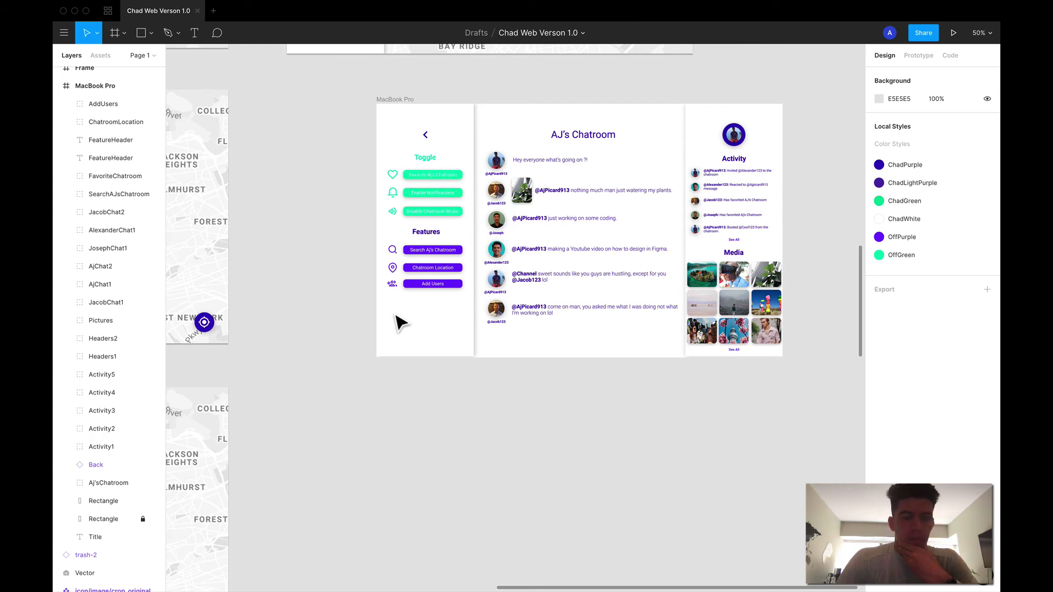
{"action": "scroll", "coordinate": [401, 323], "scroll_direction": "left", "scroll_amount": 1}
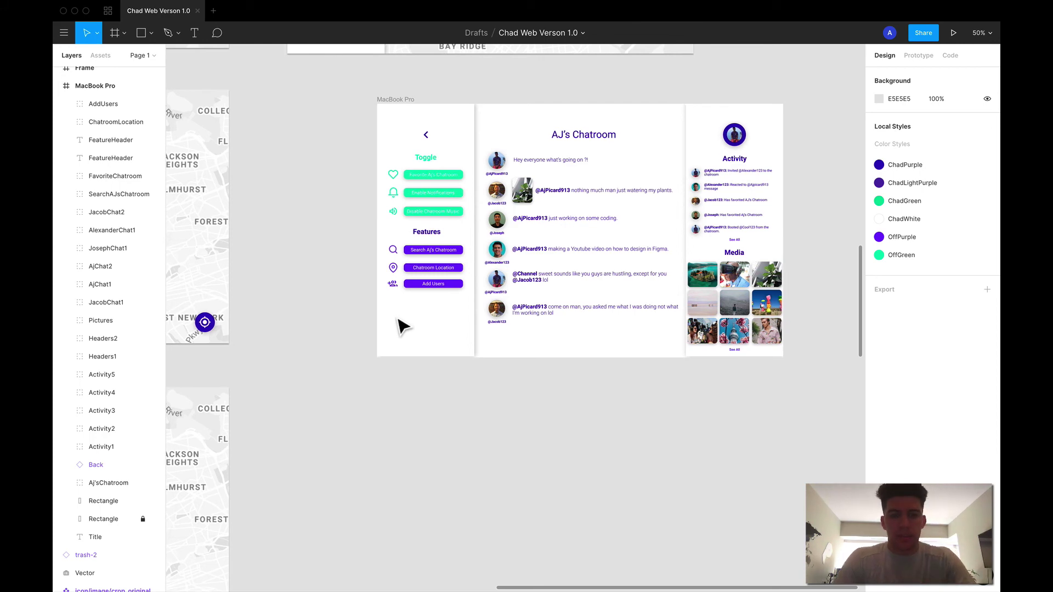
{"action": "scroll", "coordinate": [400, 324], "scroll_direction": "left", "scroll_amount": 15}
{"action": "scroll", "coordinate": [399, 324], "scroll_direction": "up", "scroll_amount": 5}
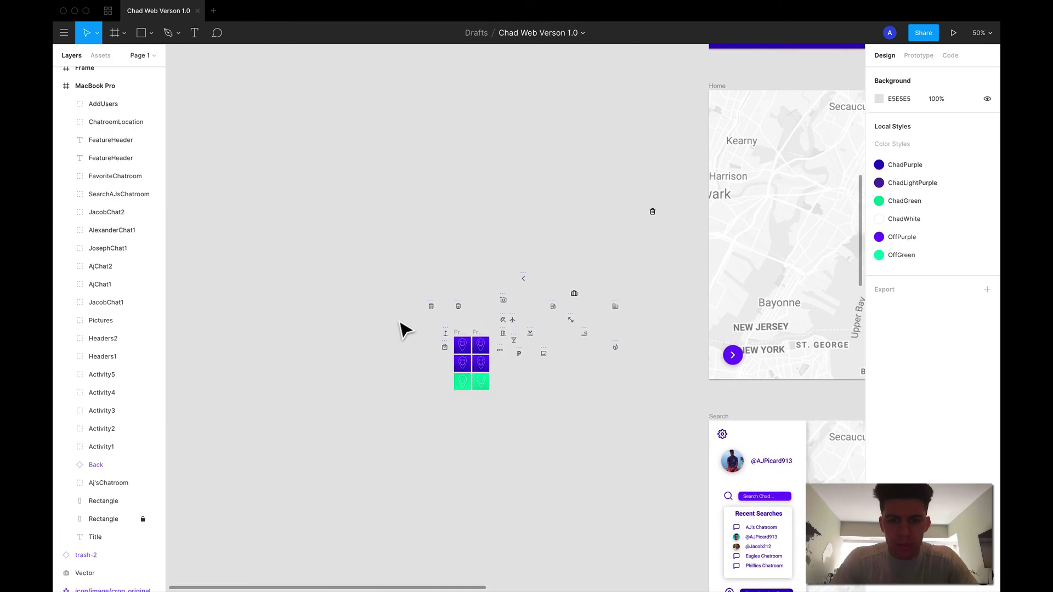
{"action": "scroll", "coordinate": [403, 329], "scroll_direction": "right", "scroll_amount": 15}
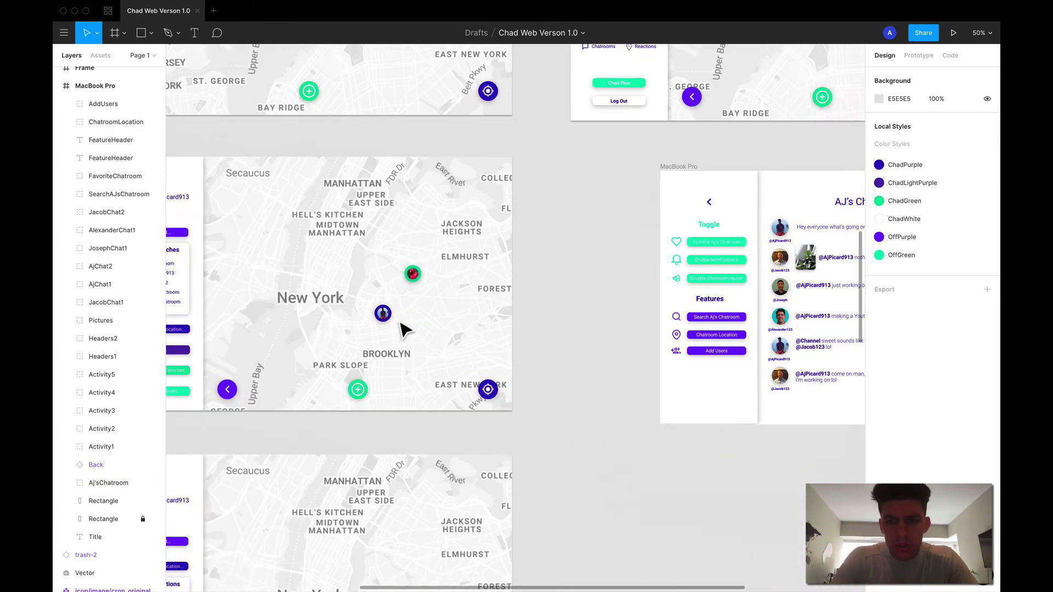
{"action": "scroll", "coordinate": [402, 324], "scroll_direction": "right", "scroll_amount": 8}
{"action": "scroll", "coordinate": [402, 324], "scroll_direction": "left", "scroll_amount": 2}
Step: Switch to the Material Icons (Outlined) file and browse its icon sets for the send icon
{"action": "key", "text": "ctrl+Left"}
{"action": "key", "text": "ctrl+Left"}
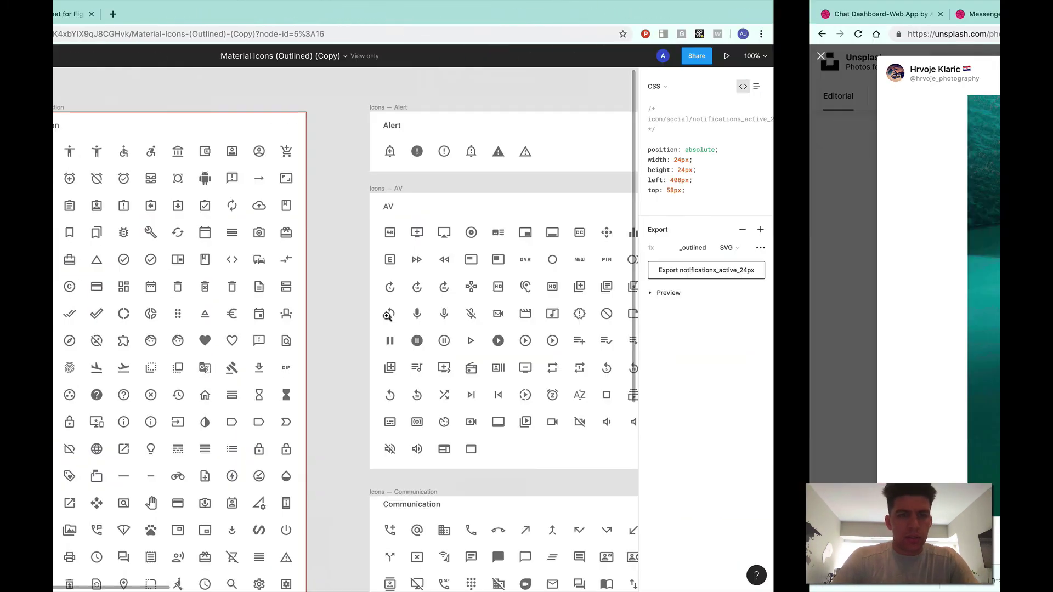
{"action": "scroll", "coordinate": [423, 320], "scroll_direction": "left", "scroll_amount": 9}
{"action": "scroll", "coordinate": [423, 321], "scroll_direction": "right", "scroll_amount": 8}
{"action": "scroll", "coordinate": [423, 321], "scroll_direction": "down", "scroll_amount": 3}
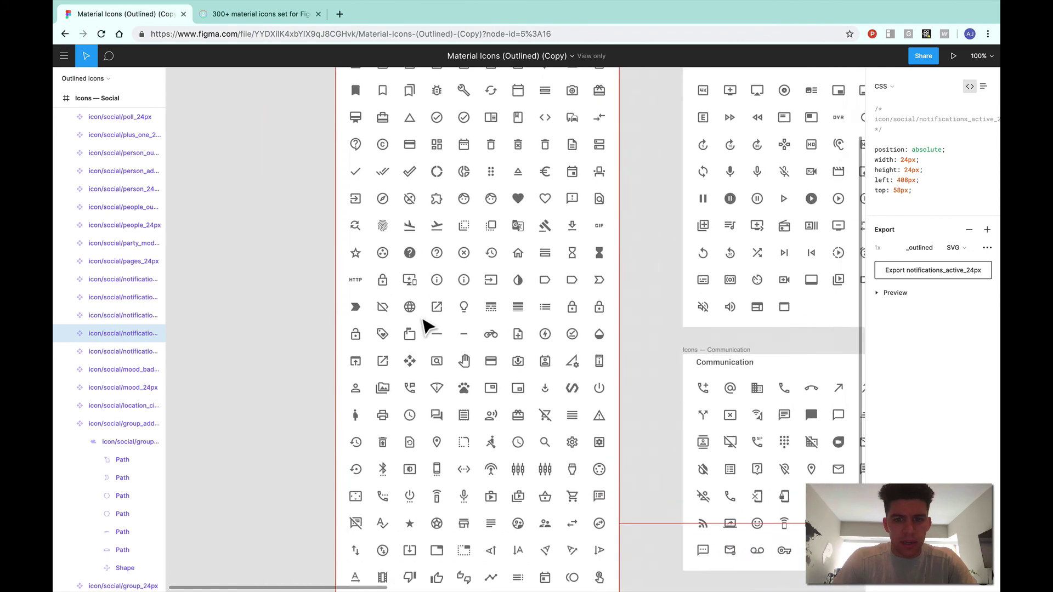
{"action": "scroll", "coordinate": [426, 327], "scroll_direction": "up", "scroll_amount": 4}
{"action": "scroll", "coordinate": [427, 328], "scroll_direction": "right", "scroll_amount": 2}
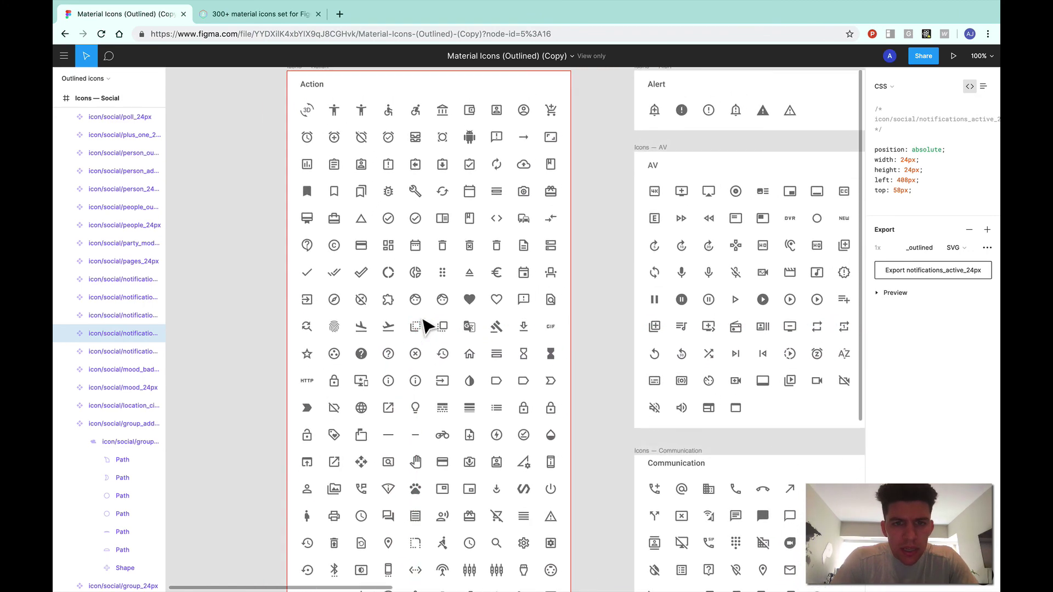
{"action": "scroll", "coordinate": [426, 328], "scroll_direction": "down", "scroll_amount": 3}
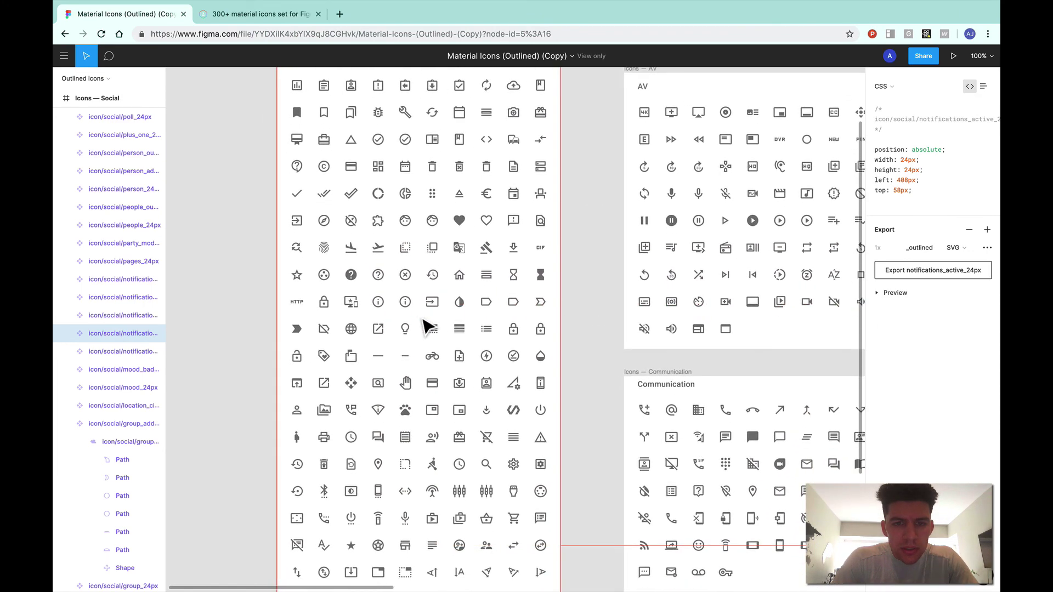
{"action": "scroll", "coordinate": [427, 327], "scroll_direction": "down", "scroll_amount": 6}
{"action": "scroll", "coordinate": [426, 328], "scroll_direction": "right", "scroll_amount": 2}
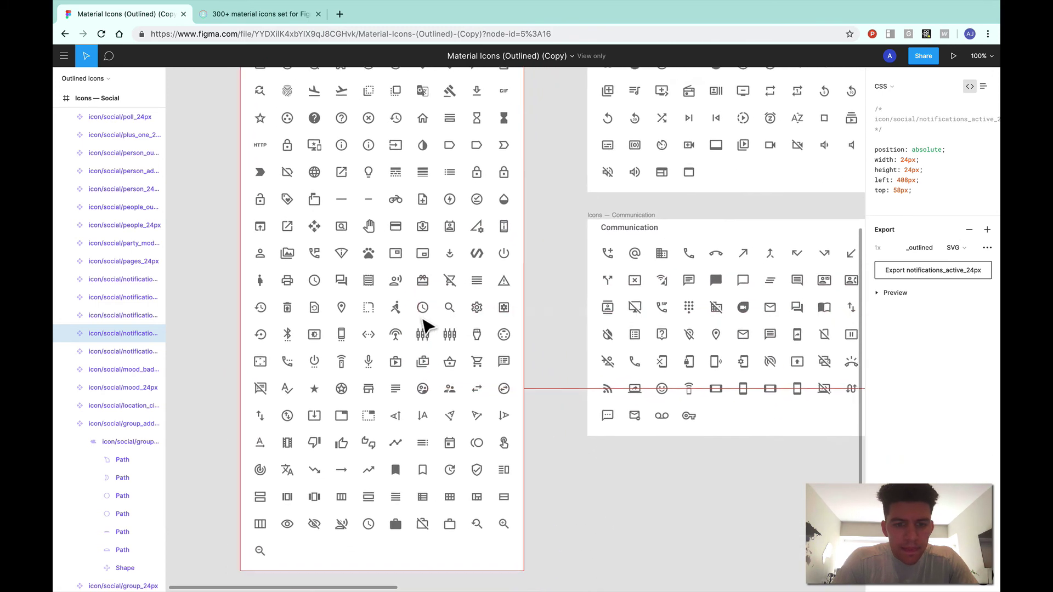
{"action": "scroll", "coordinate": [426, 328], "scroll_direction": "down", "scroll_amount": 1}
{"action": "scroll", "coordinate": [426, 328], "scroll_direction": "right", "scroll_amount": 8}
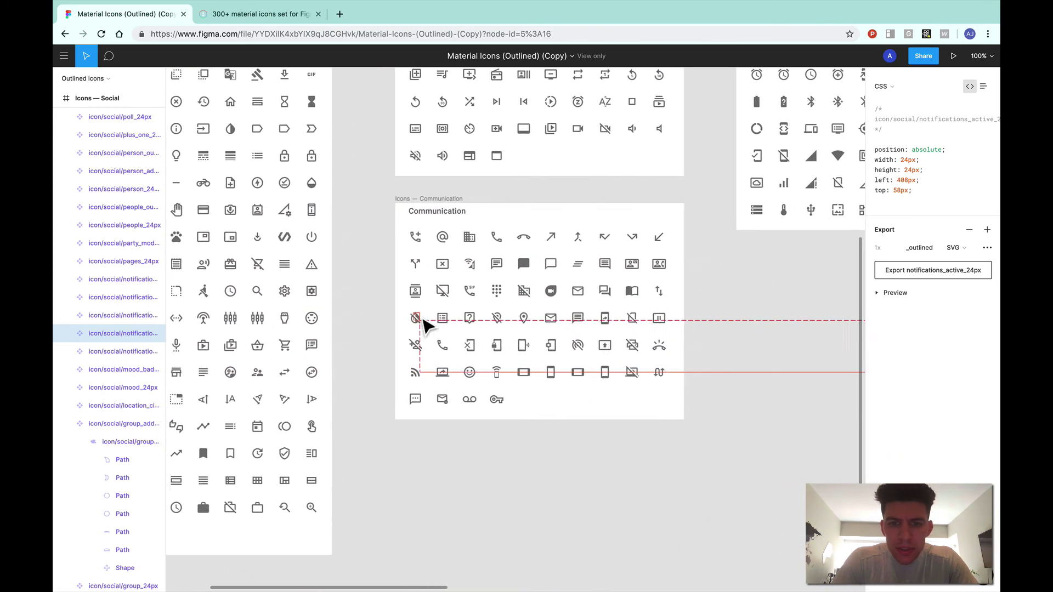
{"action": "scroll", "coordinate": [427, 327], "scroll_direction": "up", "scroll_amount": 1}
{"action": "scroll", "coordinate": [427, 327], "scroll_direction": "right", "scroll_amount": 2}
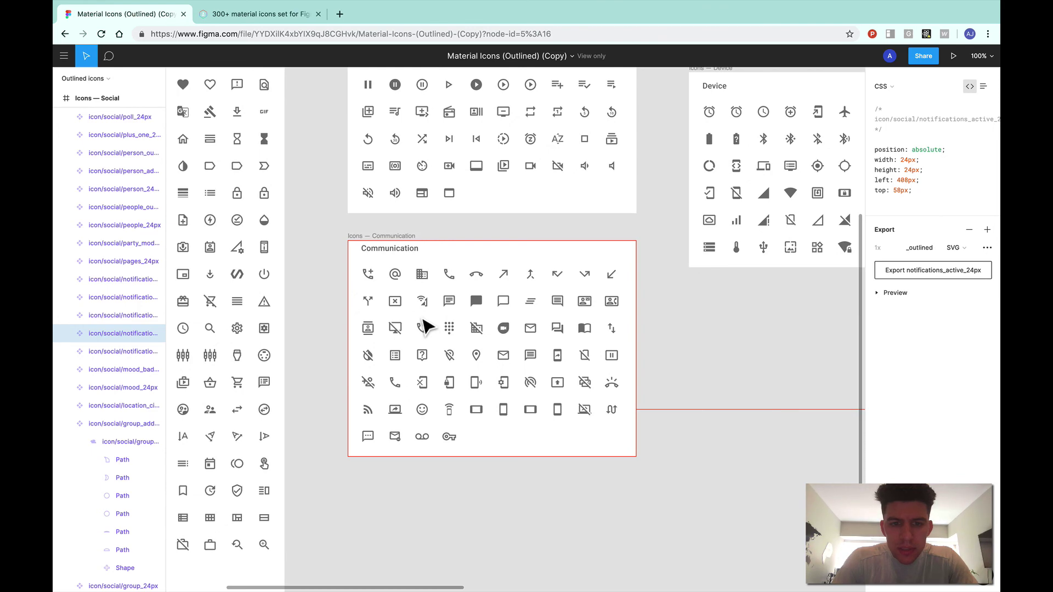
{"action": "scroll", "coordinate": [427, 328], "scroll_direction": "right", "scroll_amount": 2}
{"action": "scroll", "coordinate": [426, 328], "scroll_direction": "up", "scroll_amount": 4}
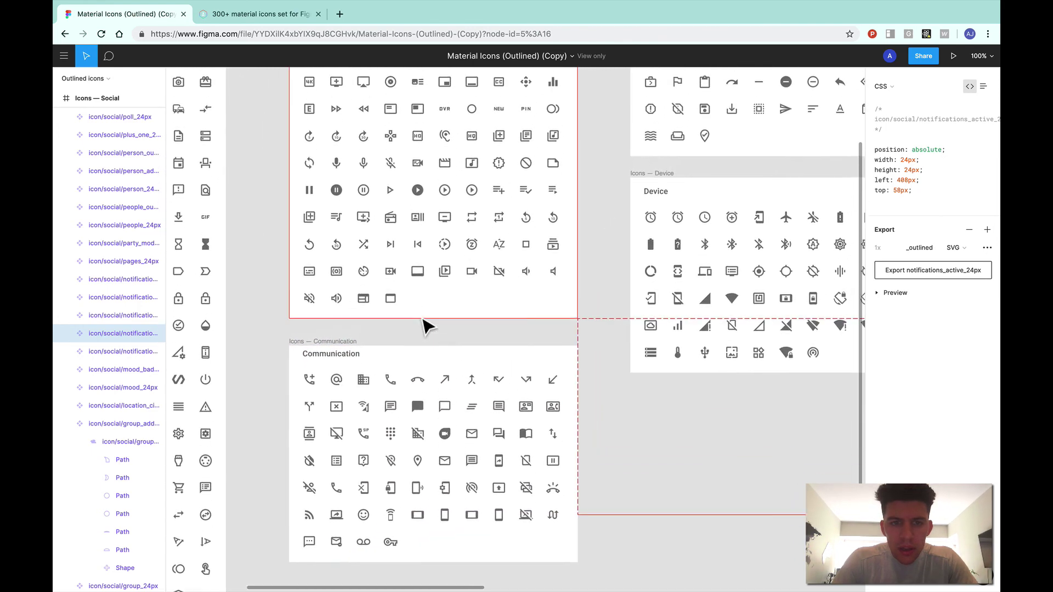
{"action": "scroll", "coordinate": [427, 328], "scroll_direction": "up", "scroll_amount": 4}
{"action": "scroll", "coordinate": [427, 327], "scroll_direction": "right", "scroll_amount": 1}
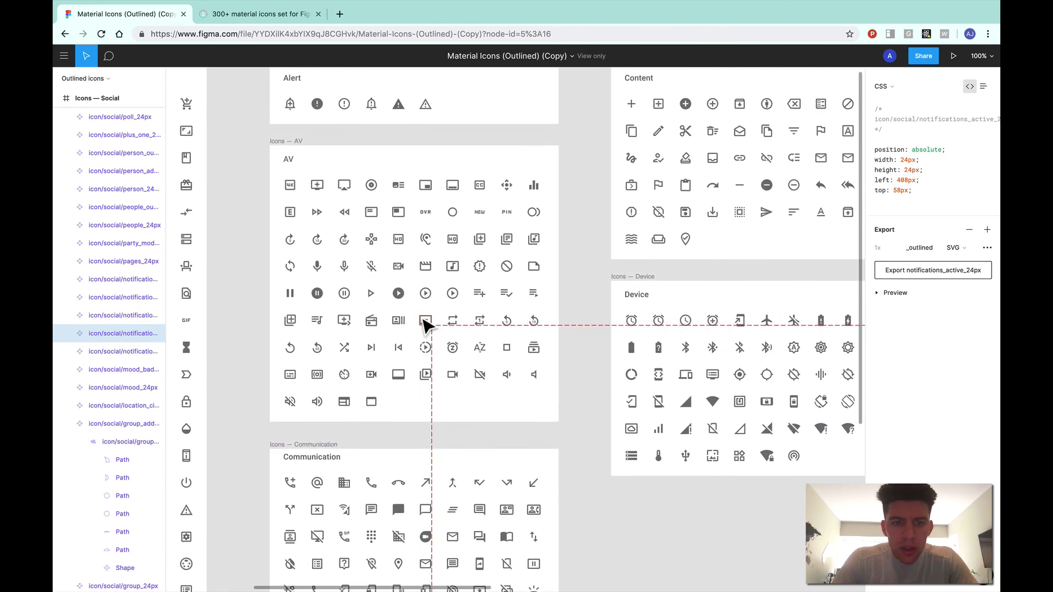
{"action": "scroll", "coordinate": [441, 338], "scroll_direction": "up", "scroll_amount": 4}
{"action": "scroll", "coordinate": [444, 329], "scroll_direction": "right", "scroll_amount": 5}
{"action": "scroll", "coordinate": [445, 329], "scroll_direction": "down", "scroll_amount": 2}
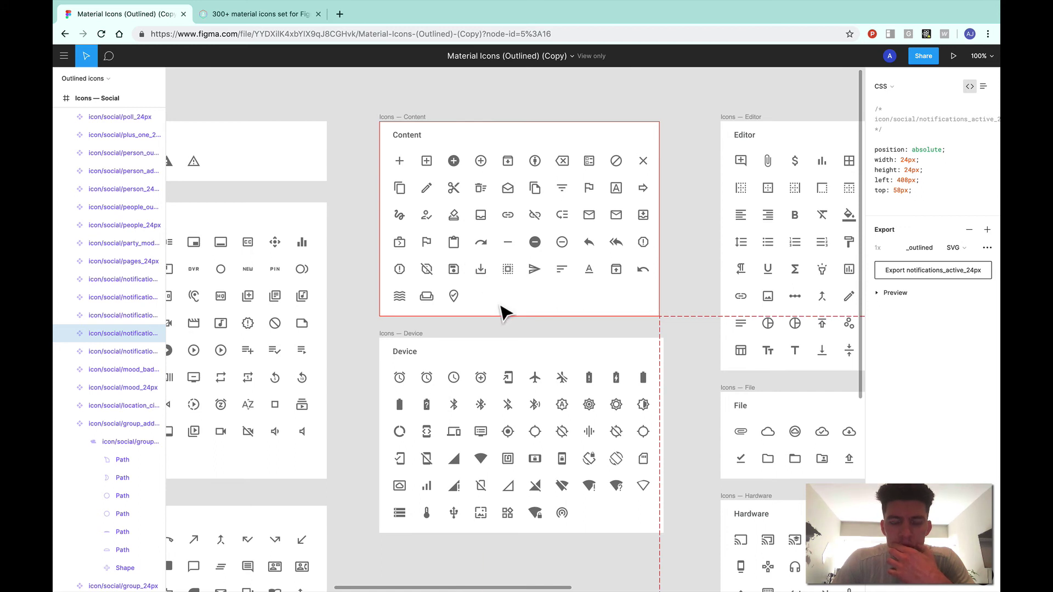
Step: Select the whole icon/content/send_24px icon, then browse the other icon frames
{"action": "left_click", "coordinate": [539, 280]}
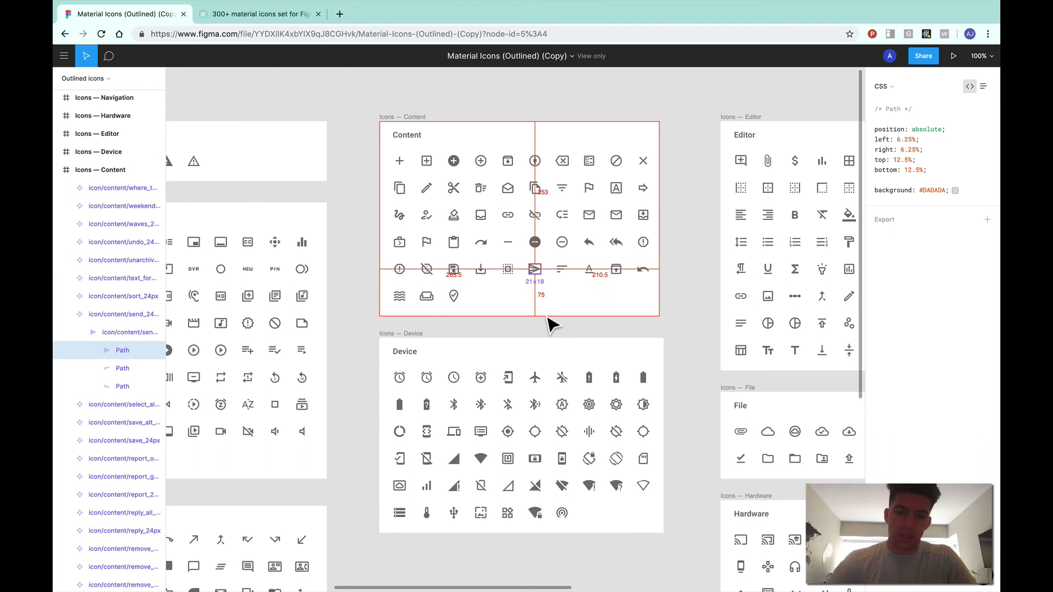
{"action": "scroll", "coordinate": [551, 325], "scroll_direction": "right", "scroll_amount": 5}
{"action": "scroll", "coordinate": [549, 323], "scroll_direction": "right", "scroll_amount": 2}
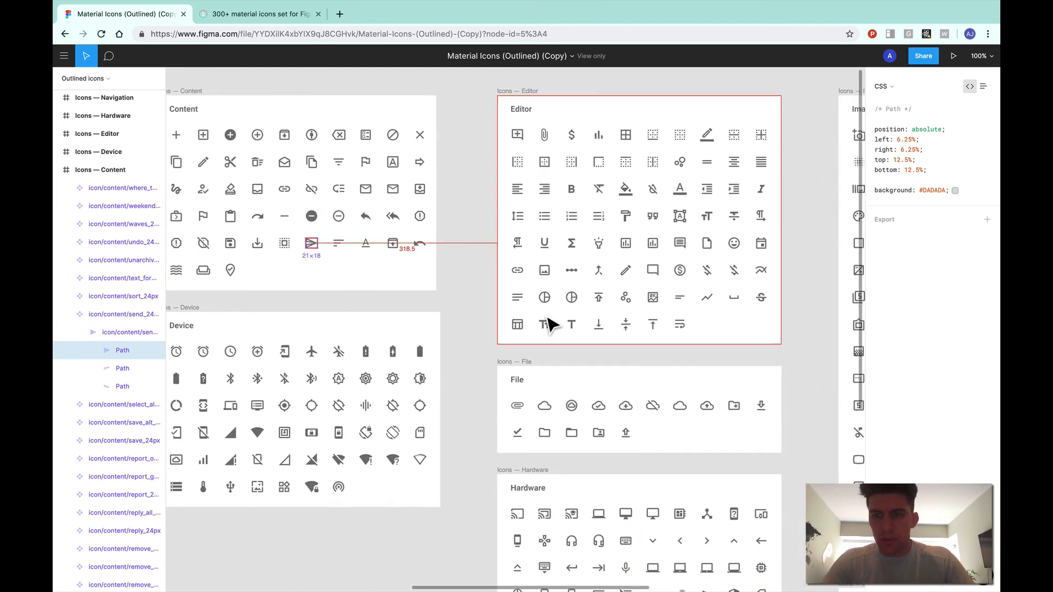
{"action": "left_click", "coordinate": [139, 333]}
{"action": "left_click", "coordinate": [126, 318]}
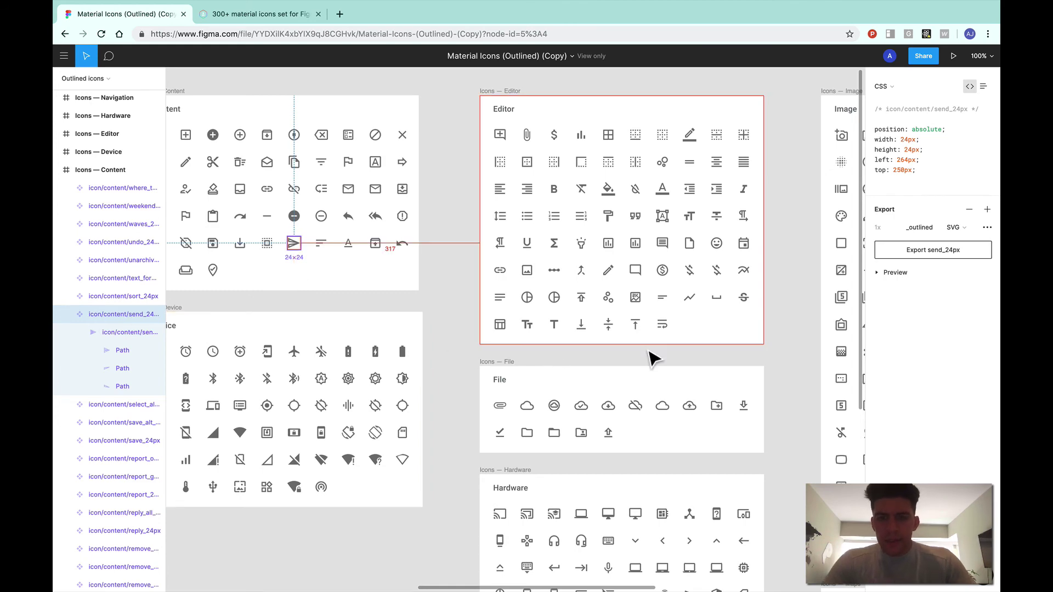
{"action": "scroll", "coordinate": [646, 360], "scroll_direction": "down", "scroll_amount": 2}
{"action": "scroll", "coordinate": [647, 360], "scroll_direction": "right", "scroll_amount": 2}
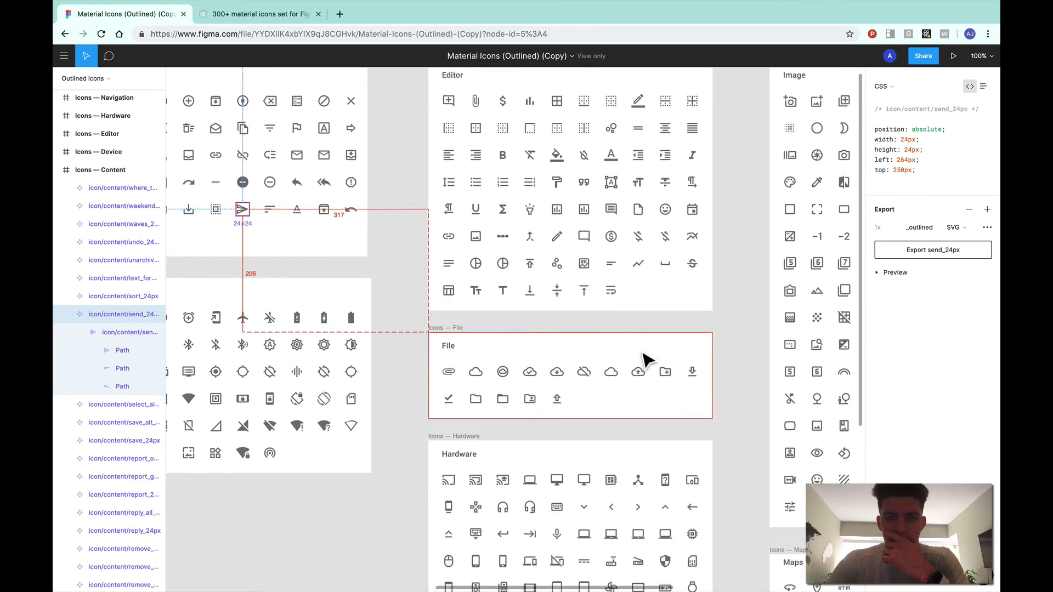
{"action": "scroll", "coordinate": [646, 360], "scroll_direction": "down", "scroll_amount": 10}
{"action": "scroll", "coordinate": [646, 360], "scroll_direction": "right", "scroll_amount": 4}
{"action": "scroll", "coordinate": [647, 360], "scroll_direction": "right", "scroll_amount": 5}
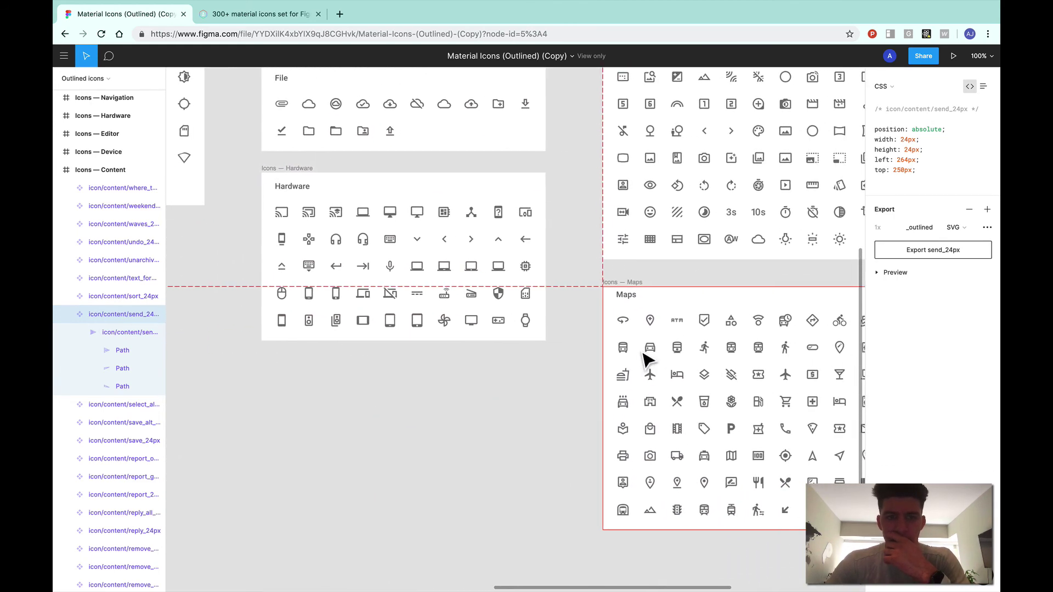
{"action": "scroll", "coordinate": [646, 360], "scroll_direction": "up", "scroll_amount": 1}
{"action": "scroll", "coordinate": [646, 360], "scroll_direction": "right", "scroll_amount": 1}
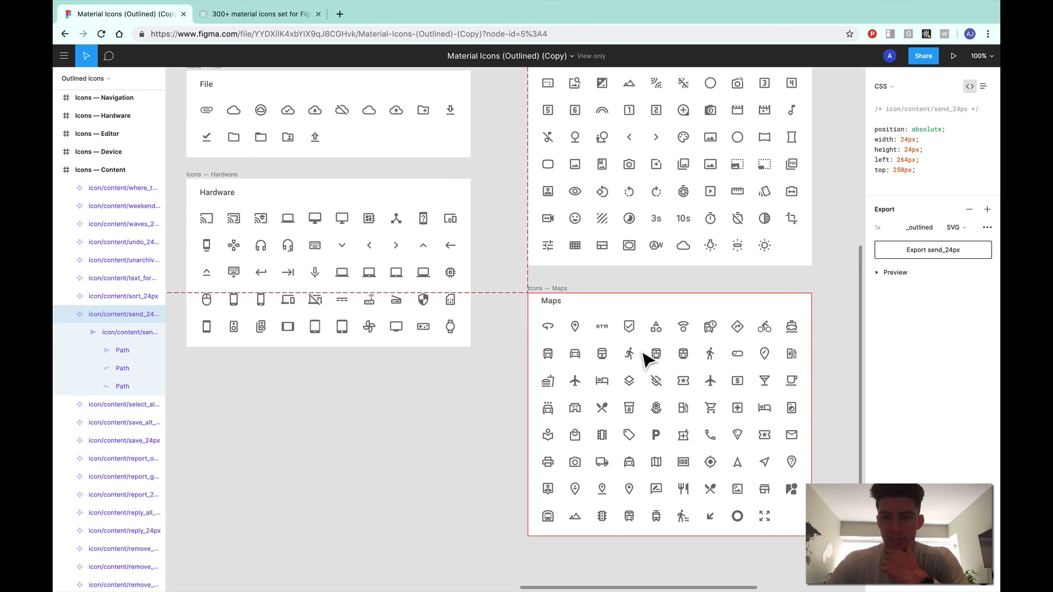
{"action": "scroll", "coordinate": [646, 359], "scroll_direction": "right", "scroll_amount": 4}
{"action": "scroll", "coordinate": [646, 360], "scroll_direction": "up", "scroll_amount": 3}
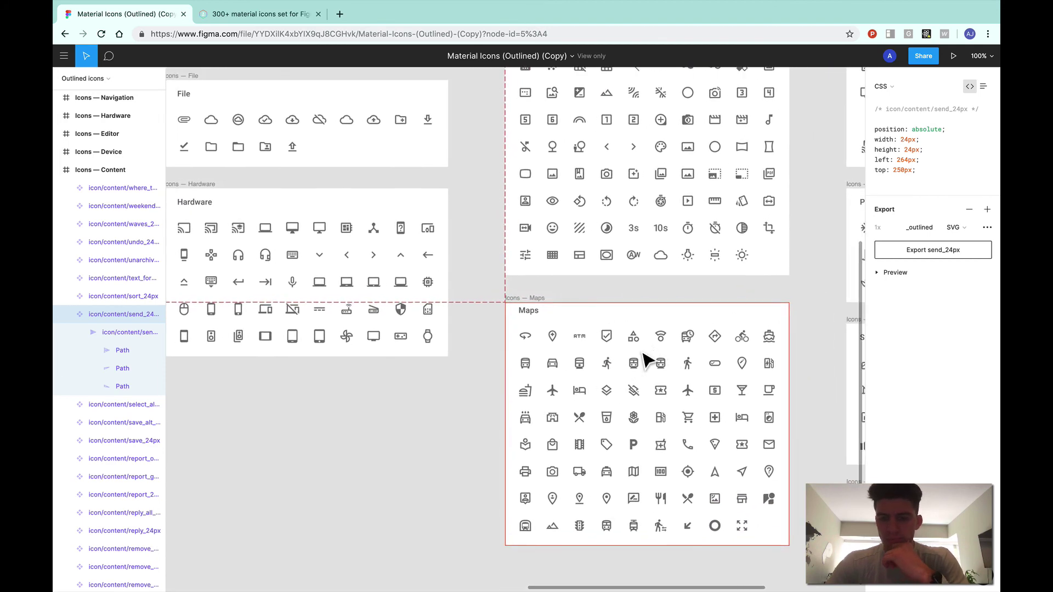
{"action": "scroll", "coordinate": [646, 360], "scroll_direction": "right", "scroll_amount": 4}
{"action": "scroll", "coordinate": [646, 360], "scroll_direction": "up", "scroll_amount": 4}
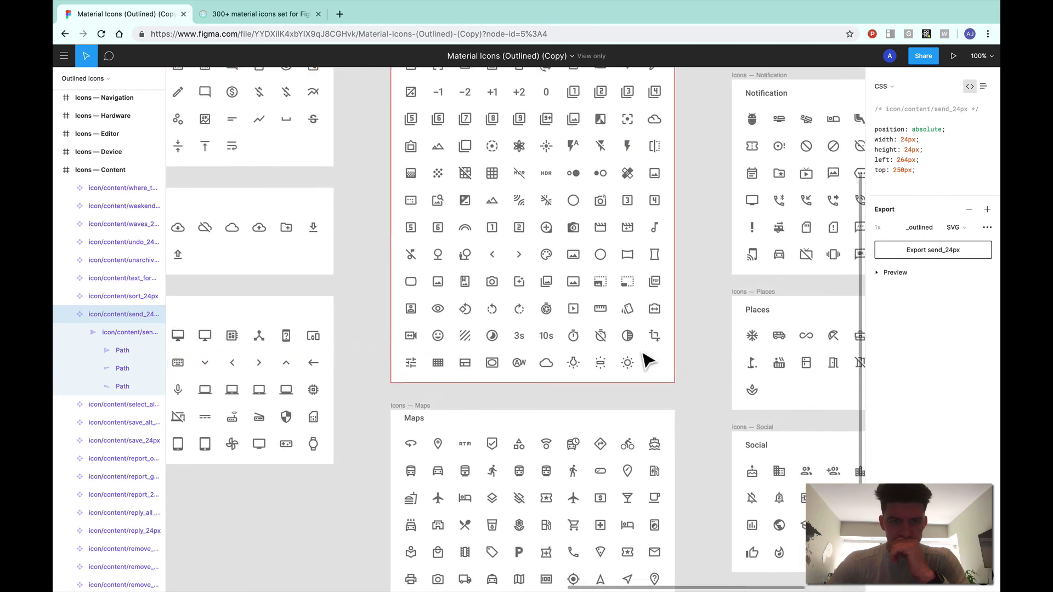
{"action": "scroll", "coordinate": [646, 360], "scroll_direction": "up", "scroll_amount": 3}
{"action": "scroll", "coordinate": [646, 360], "scroll_direction": "right", "scroll_amount": 1}
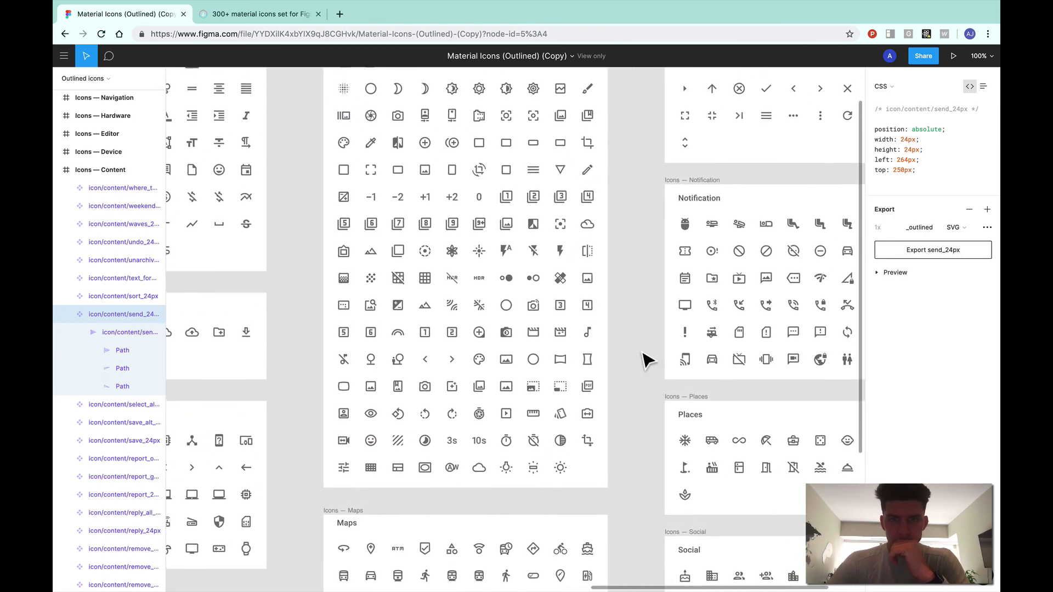
{"action": "scroll", "coordinate": [646, 360], "scroll_direction": "right", "scroll_amount": 7}
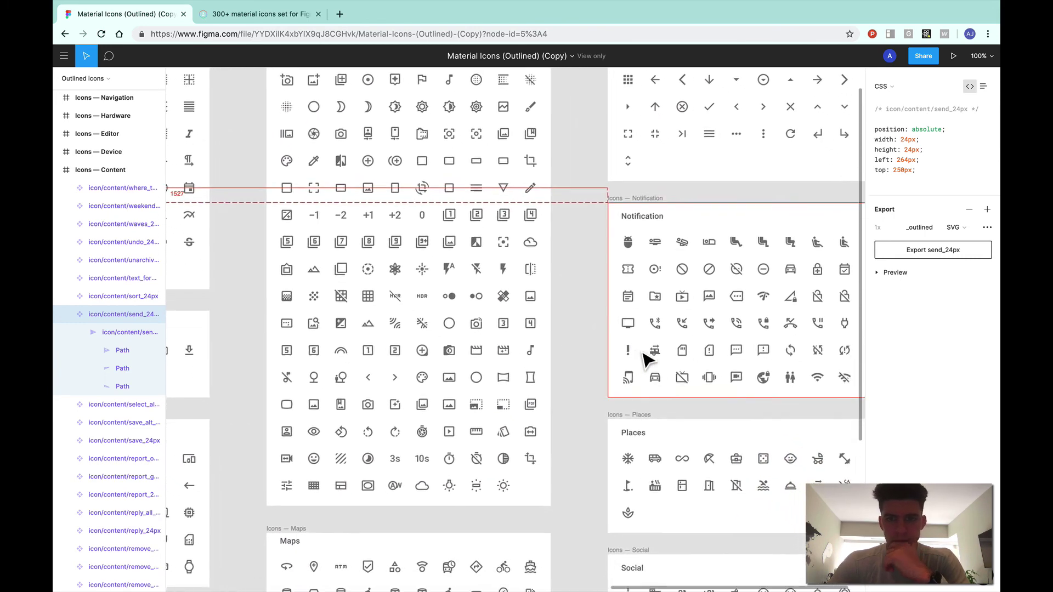
{"action": "scroll", "coordinate": [646, 360], "scroll_direction": "right", "scroll_amount": 1}
{"action": "scroll", "coordinate": [646, 360], "scroll_direction": "up", "scroll_amount": 1}
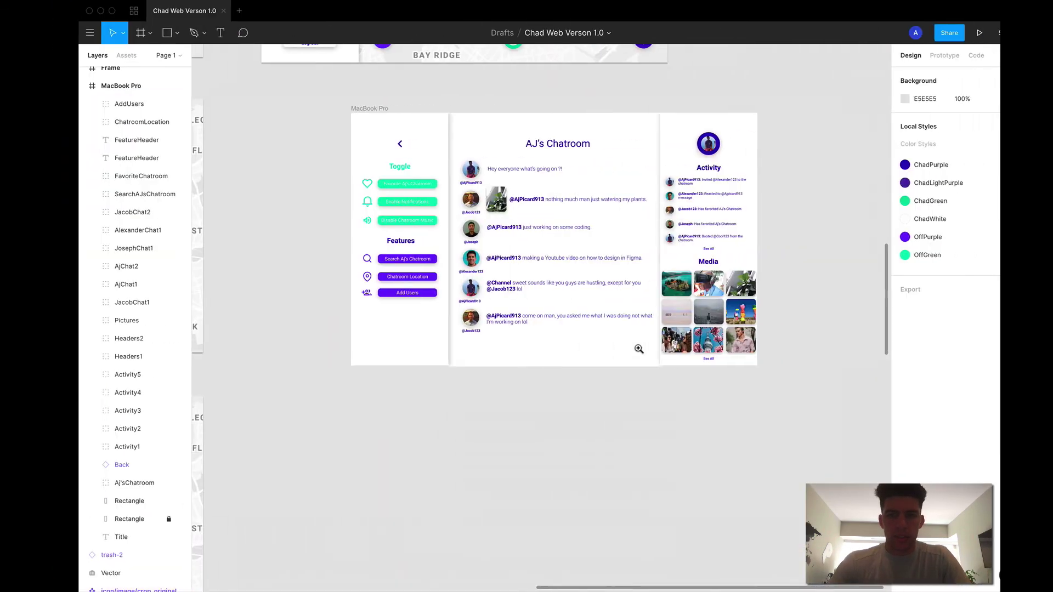
Step: Paste the send icon into the chatroom frame under the Add Users icon, undoing a trial 90° rotation
{"action": "key", "text": "super+v"}
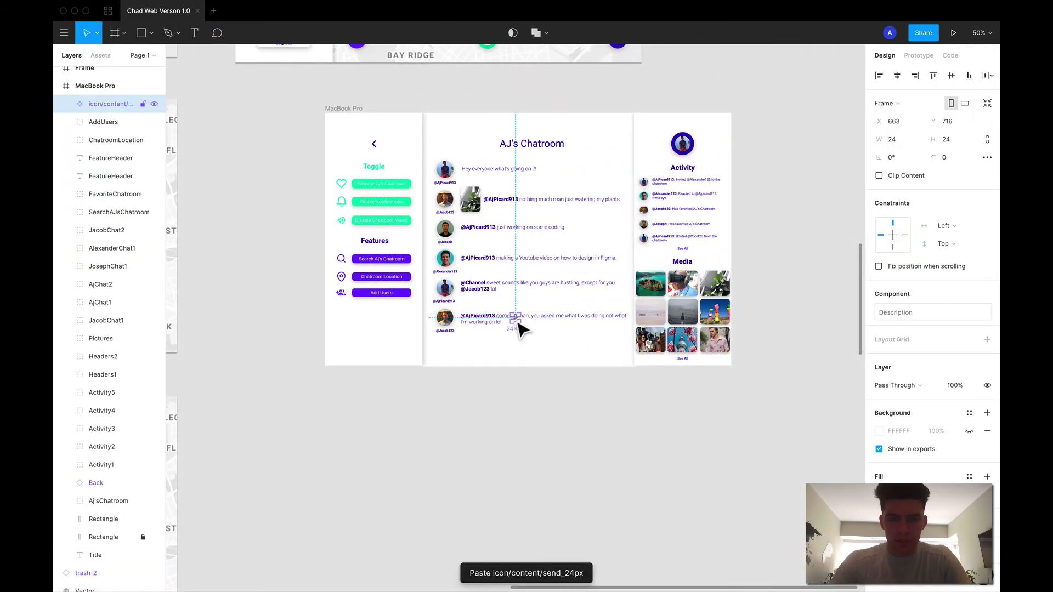
{"action": "left_click_drag", "start_coordinate": [519, 324], "coordinate": [346, 311]}
{"action": "key", "text": "shift+0"}
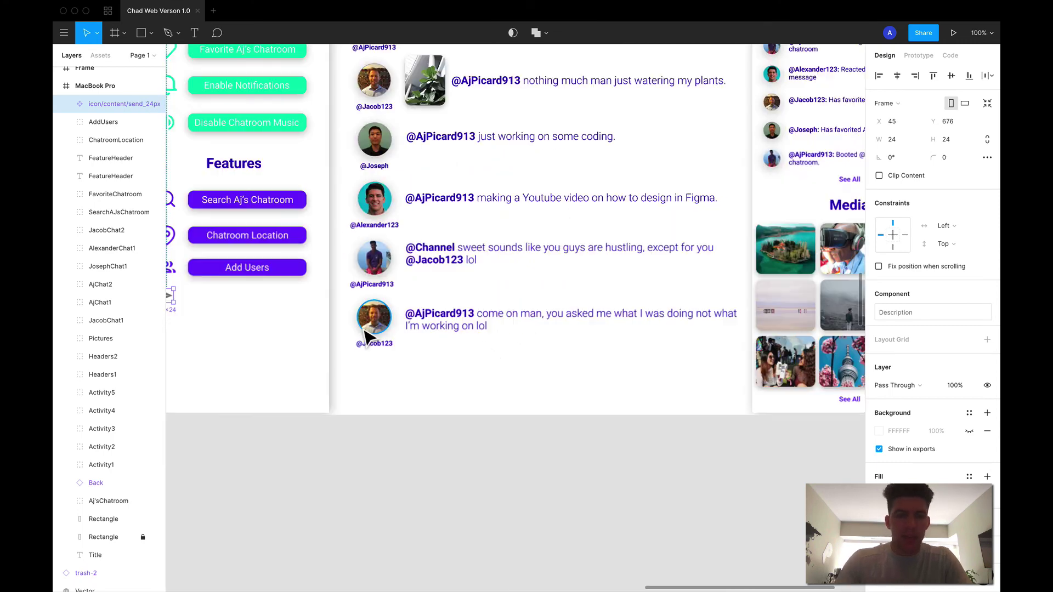
{"action": "scroll", "coordinate": [367, 335], "scroll_direction": "left", "scroll_amount": 5}
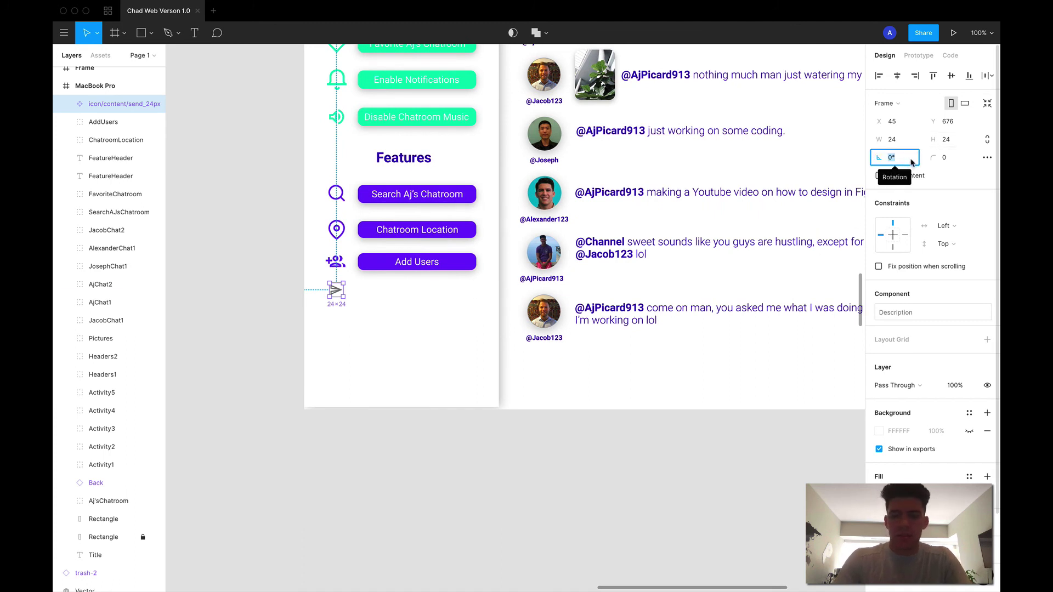
{"action": "left_click", "coordinate": [912, 163]}
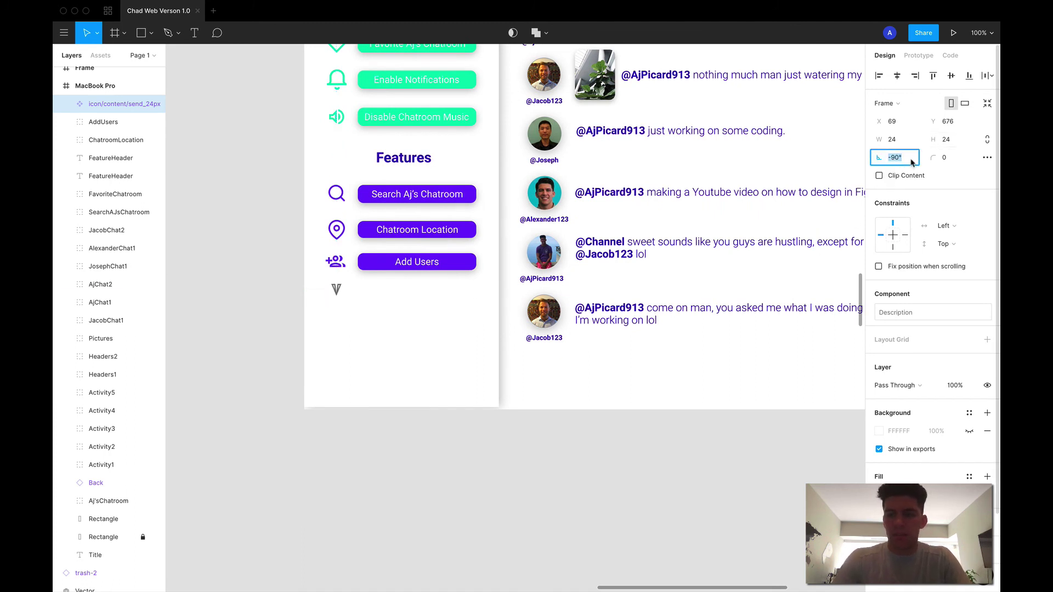
{"action": "type", "text": "90"}
{"action": "key", "text": "Return"}
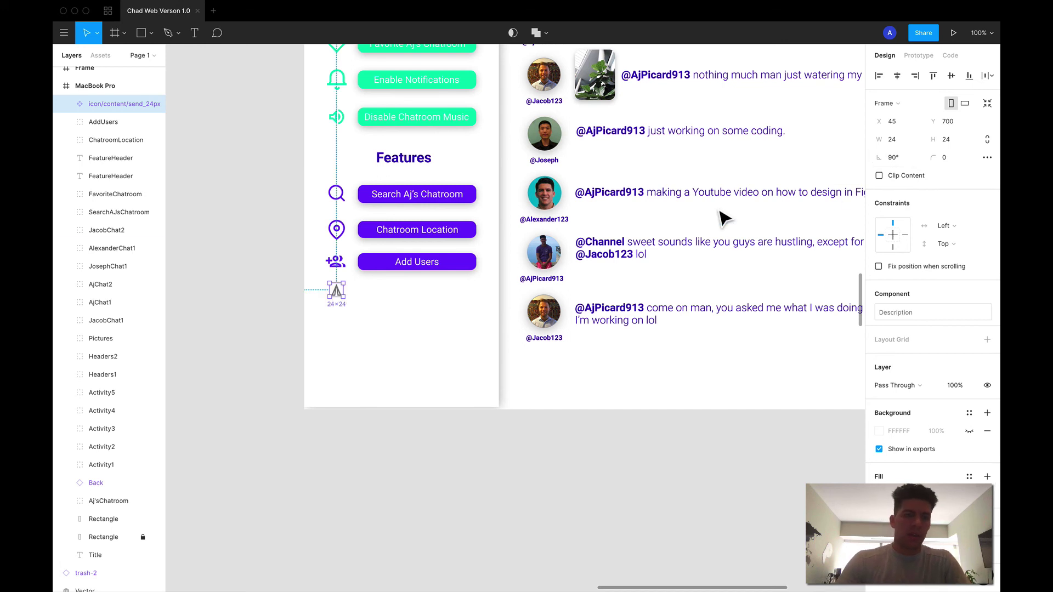
{"action": "key", "text": "super+z"}
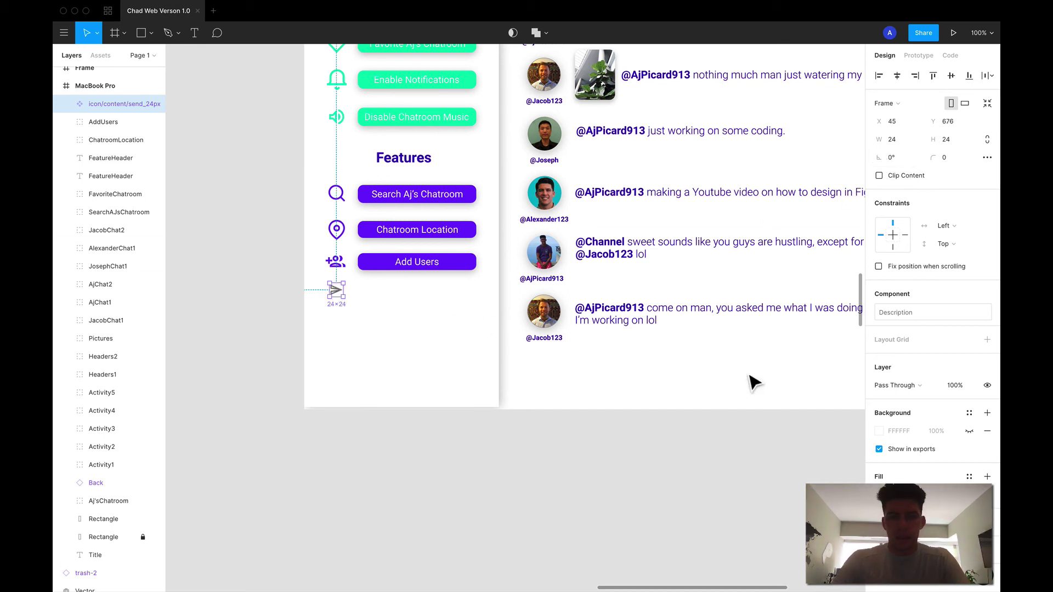
Step: Resize the send icon to 35 wide, align it under Add Users, and fill it purple
{"action": "left_click", "coordinate": [906, 143]}
{"action": "type", "text": "3"}
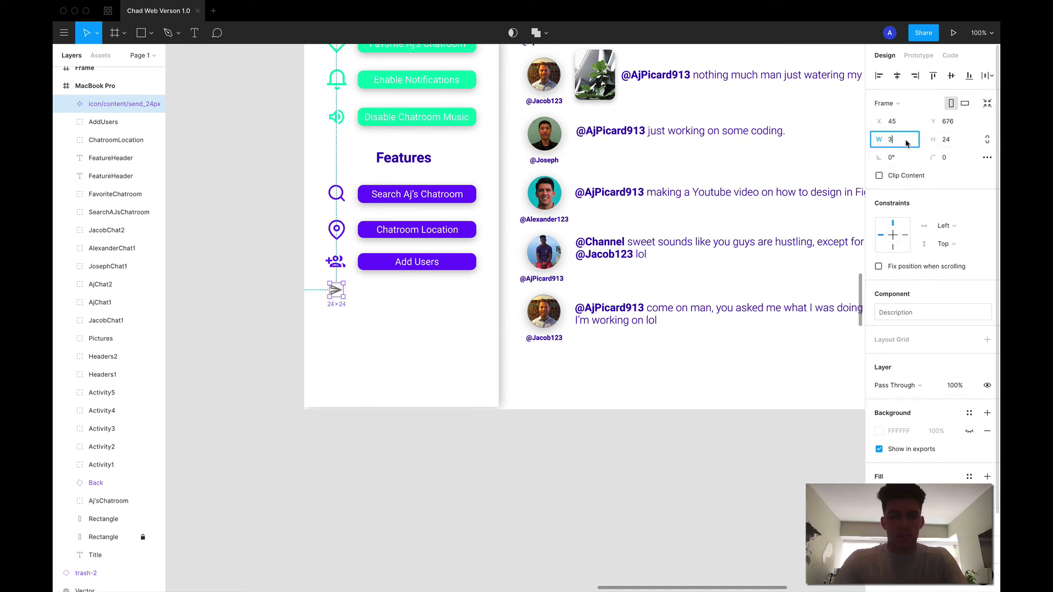
{"action": "type", "text": "5"}
{"action": "key", "text": "Tab"}
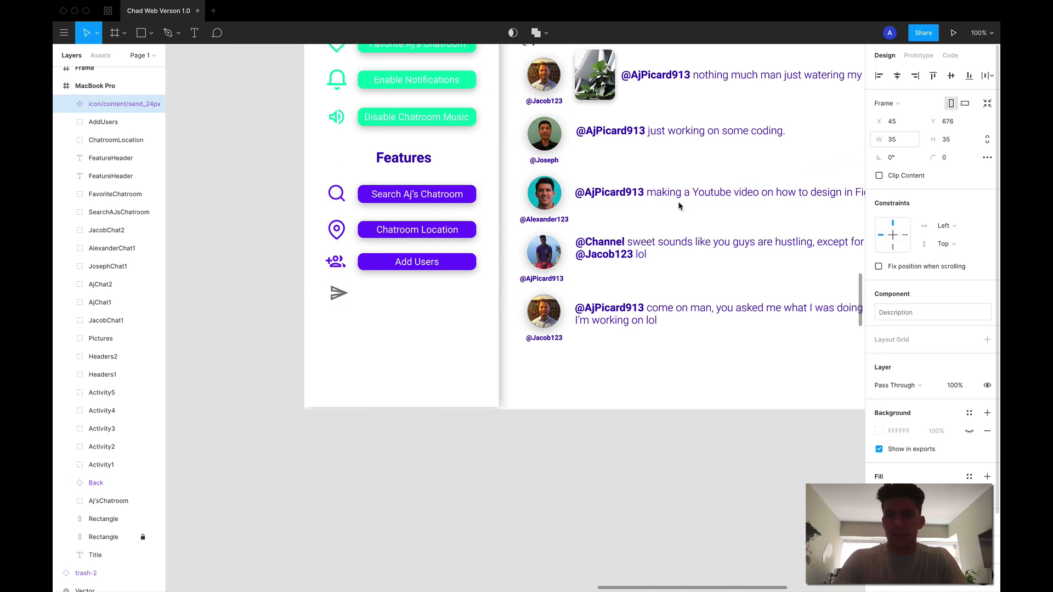
{"action": "left_click_drag", "start_coordinate": [351, 307], "coordinate": [347, 303]}
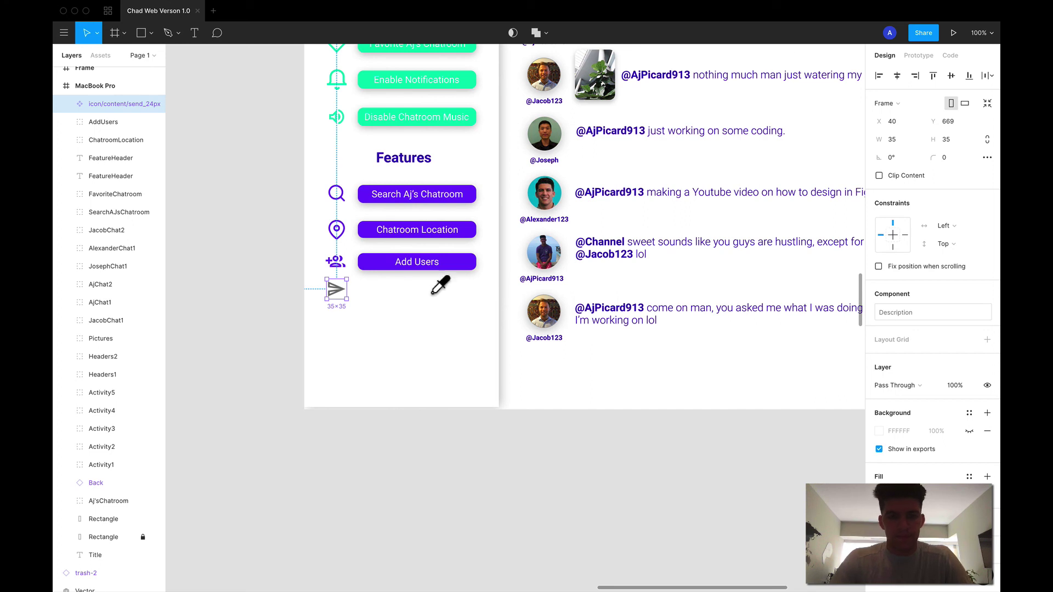
{"action": "left_click", "coordinate": [453, 267]}
{"action": "left_click", "coordinate": [423, 325]}
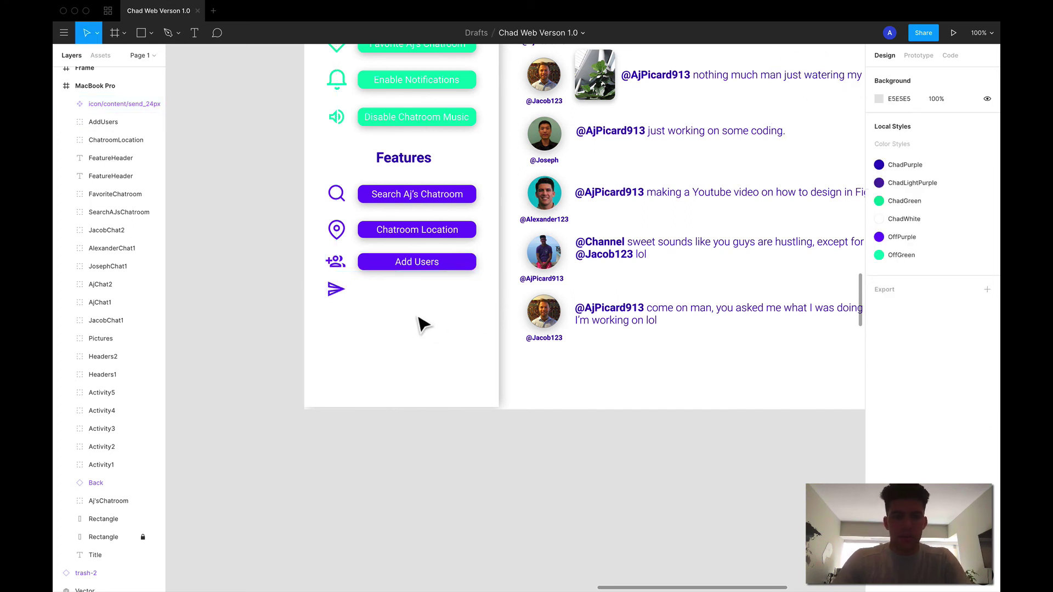
Step: Copy the Add Users button rectangle down and centre it vertically on the send icon
{"action": "double_click", "coordinate": [390, 270]}
{"action": "left_click_drag", "start_coordinate": [388, 266], "coordinate": [389, 292]}
{"action": "left_click", "coordinate": [336, 289], "text": "shift"}
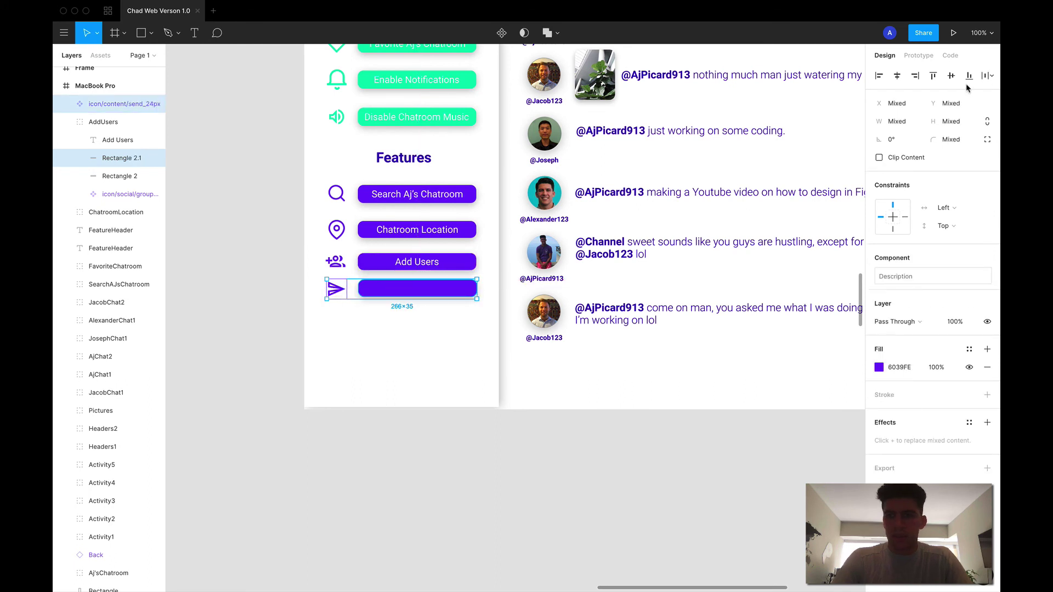
{"action": "left_click", "coordinate": [950, 79]}
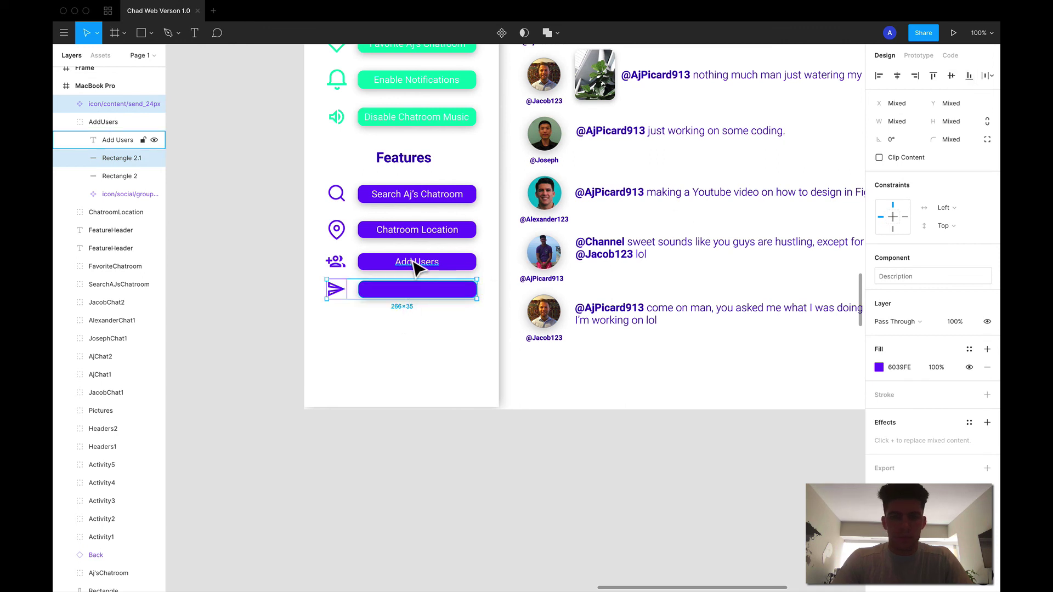
Step: Copy the Add Users label onto the new button and begin editing its text
{"action": "right_click", "coordinate": [415, 262]}
{"action": "left_click", "coordinate": [415, 263]}
{"action": "right_click", "coordinate": [415, 262]}
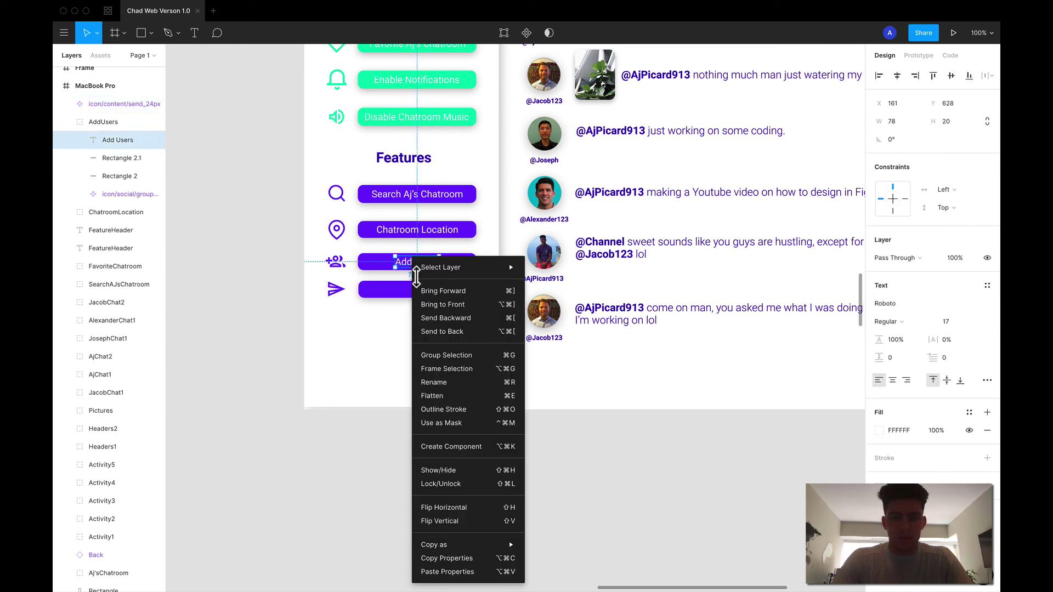
{"action": "left_click", "coordinate": [386, 286]}
{"action": "left_click", "coordinate": [412, 267]}
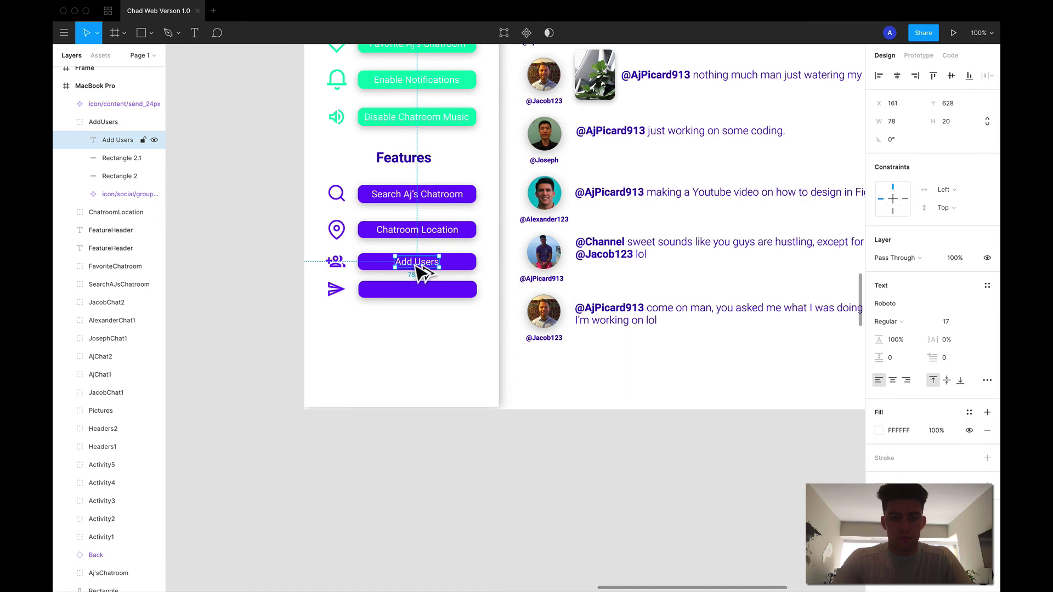
{"action": "left_click_drag", "start_coordinate": [416, 269], "coordinate": [416, 292]}
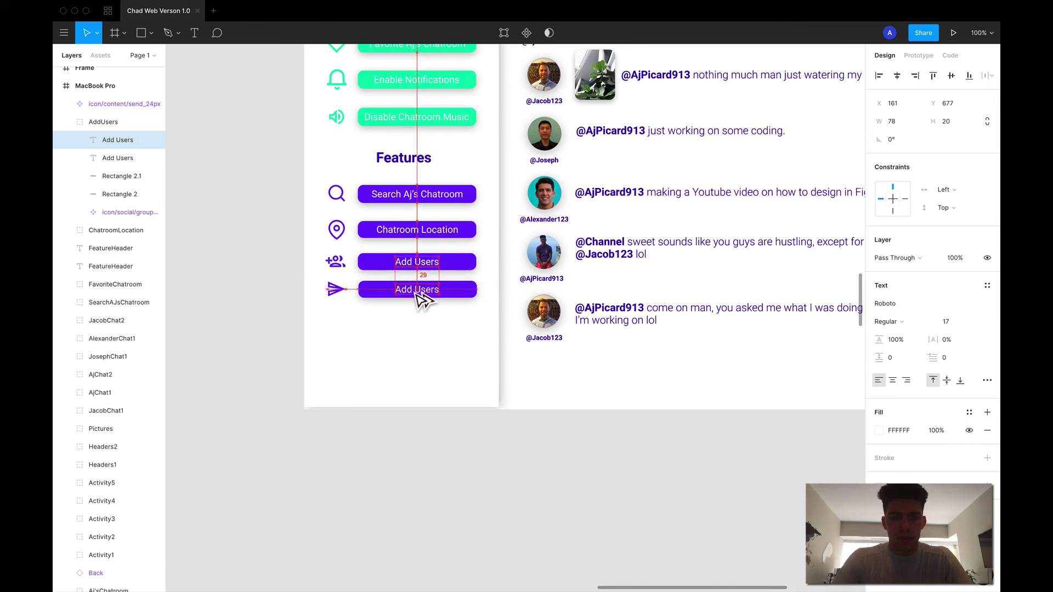
{"action": "double_click", "coordinate": [411, 289]}
Step: Change the copied label to 'Share Chatroom' and centre it horizontally on its button
{"action": "type", "text": "Share Chatroom"}
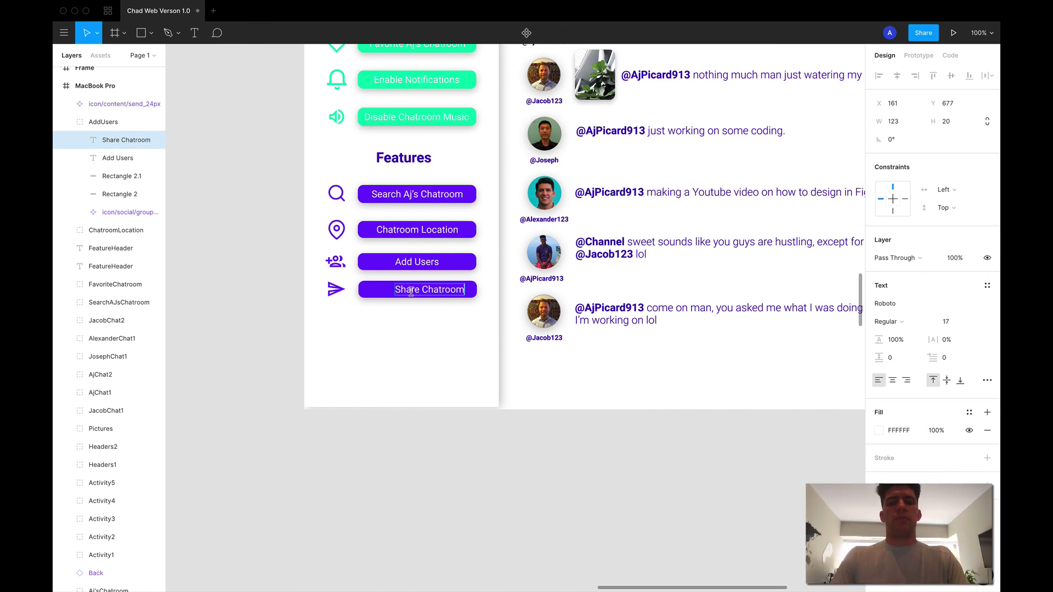
{"action": "left_click", "coordinate": [437, 322]}
{"action": "left_click", "coordinate": [387, 293], "text": "shift"}
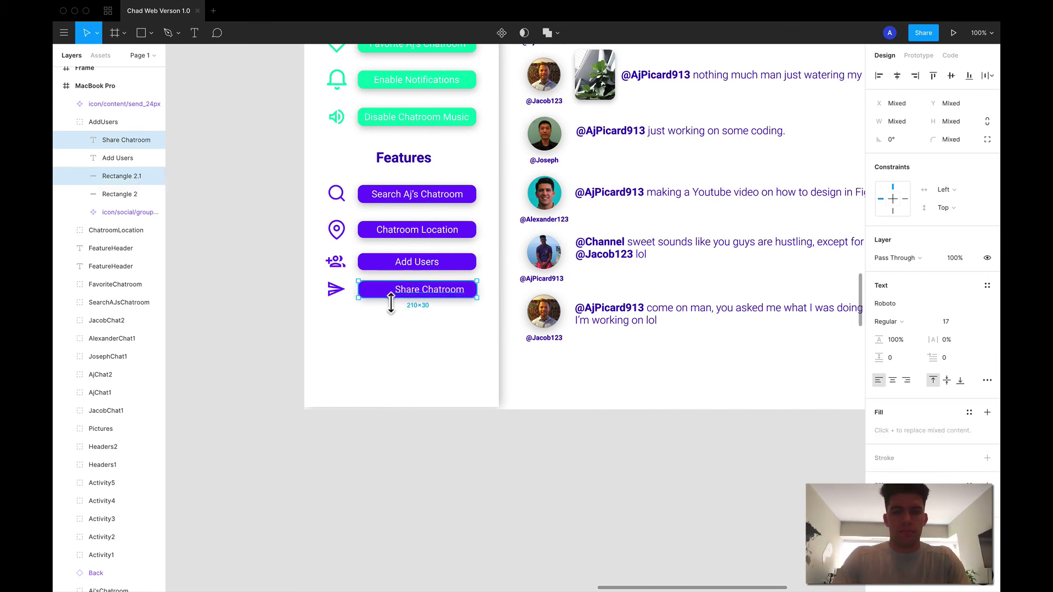
{"action": "left_click", "coordinate": [896, 78]}
{"action": "left_click", "coordinate": [440, 344]}
Step: Move the label and rectangle out of AddUsers and group them with the send icon as 'ShareChatroom'
{"action": "left_click", "coordinate": [405, 295]}
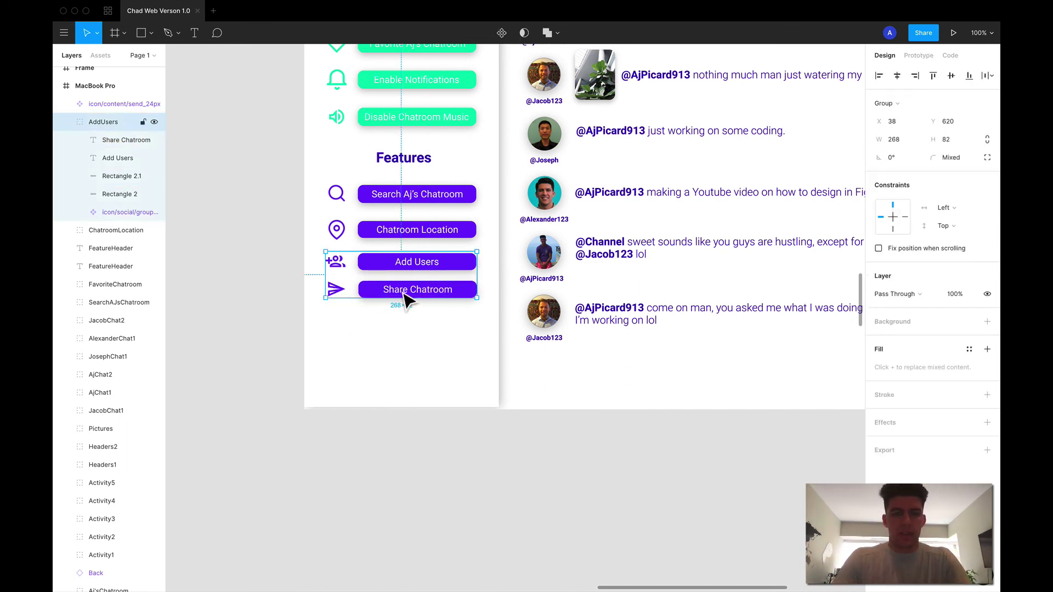
{"action": "double_click", "coordinate": [379, 293]}
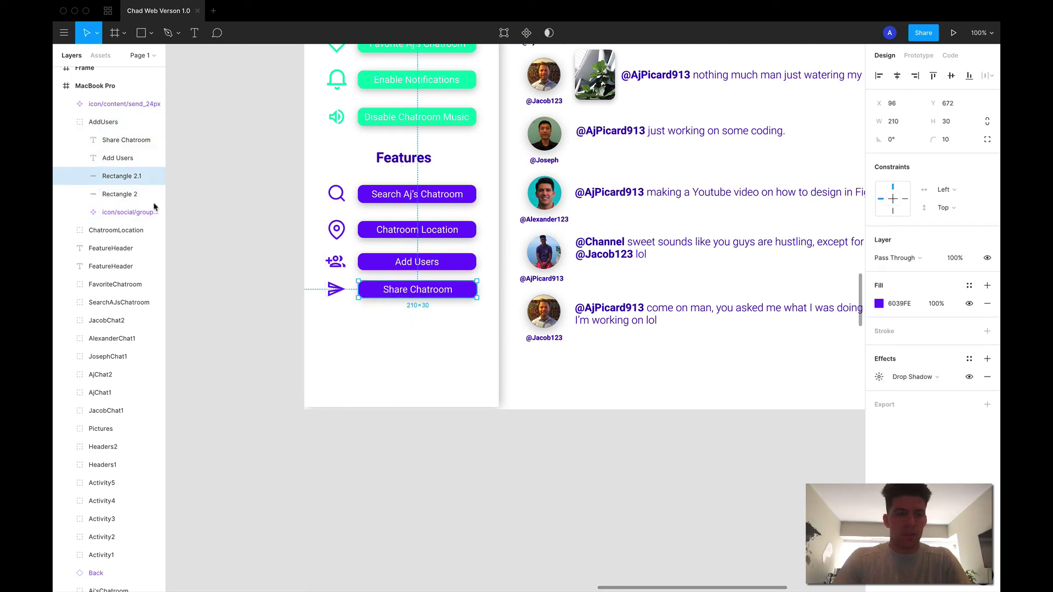
{"action": "left_click", "coordinate": [122, 146], "text": "shift"}
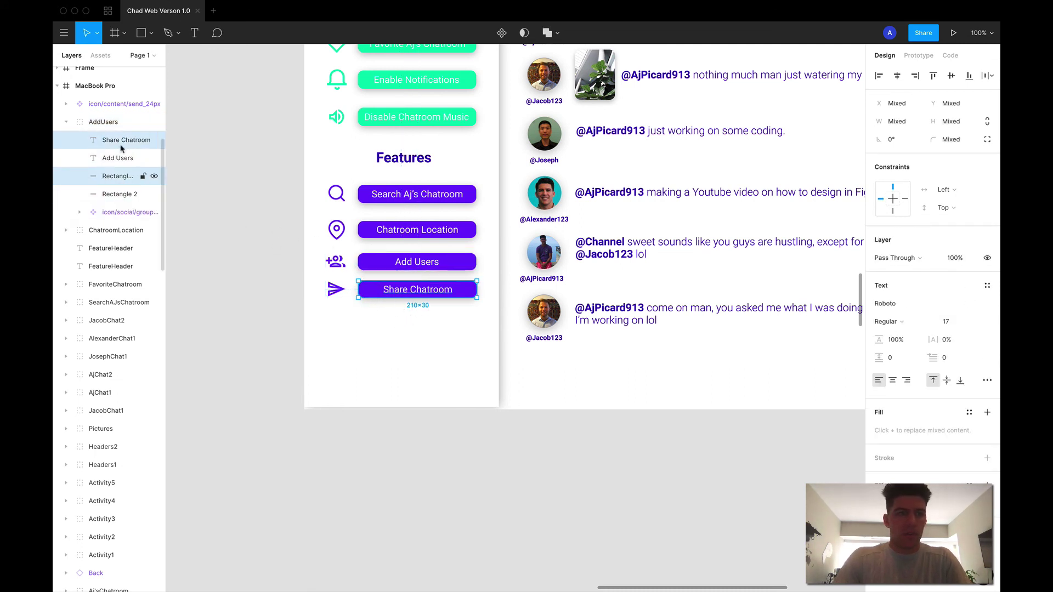
{"action": "left_click_drag", "start_coordinate": [108, 118], "coordinate": [104, 100]}
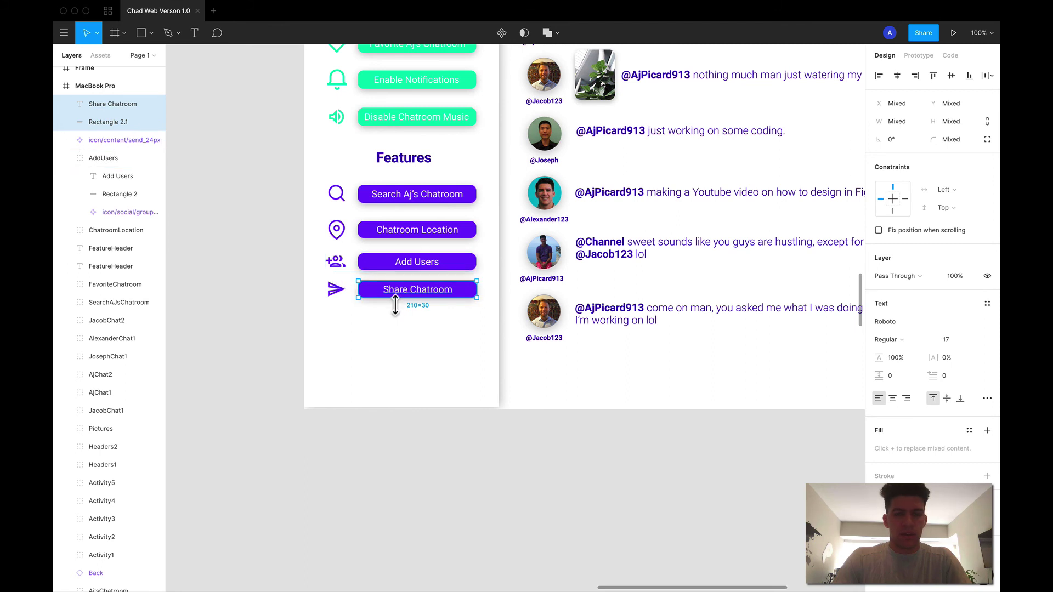
{"action": "left_click", "coordinate": [343, 296], "text": "shift"}
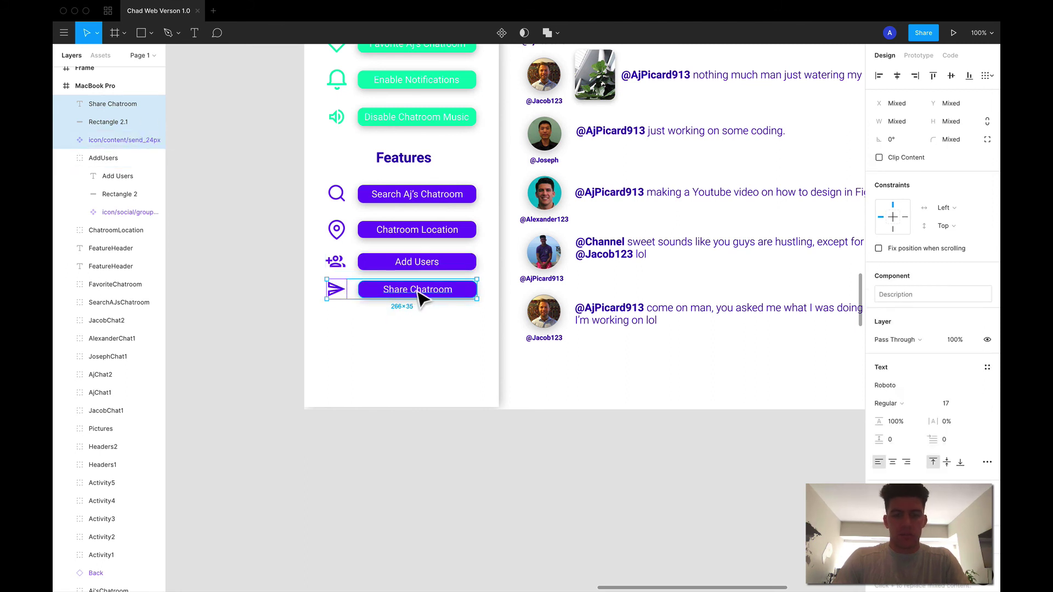
{"action": "key", "text": "ctrl+g"}
{"action": "double_click", "coordinate": [100, 110]}
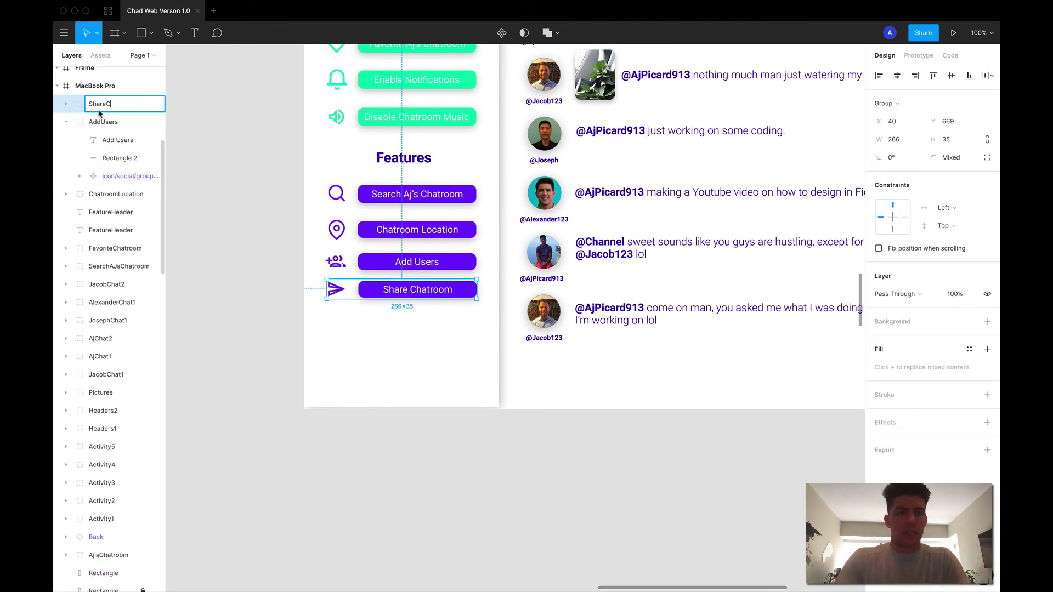
{"action": "type", "text": "ShareChatroom"}
{"action": "key", "text": "Return"}
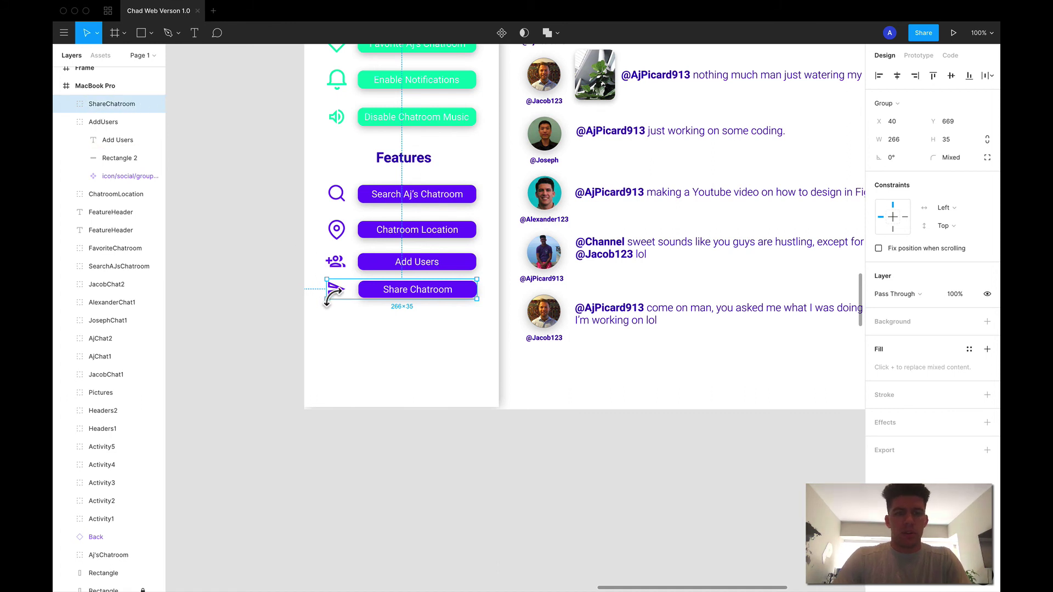
{"action": "left_click", "coordinate": [365, 355]}
Step: Nudge the Add Users and Share Chatroom buttons down so the feature rows are evenly spaced
{"action": "left_click", "coordinate": [411, 197]}
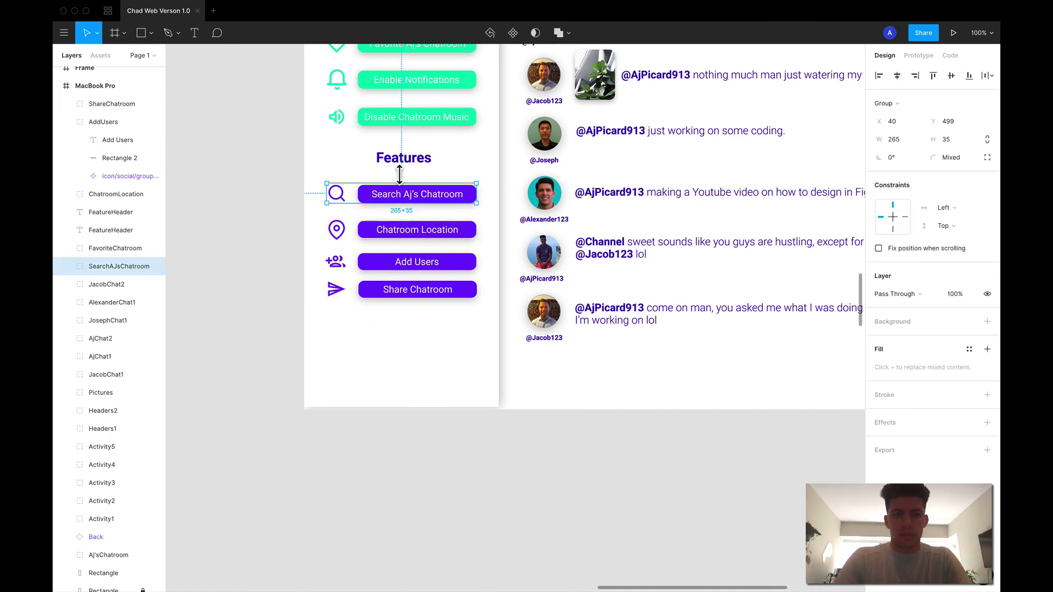
{"action": "left_click", "coordinate": [406, 123]}
{"action": "left_click", "coordinate": [428, 272]}
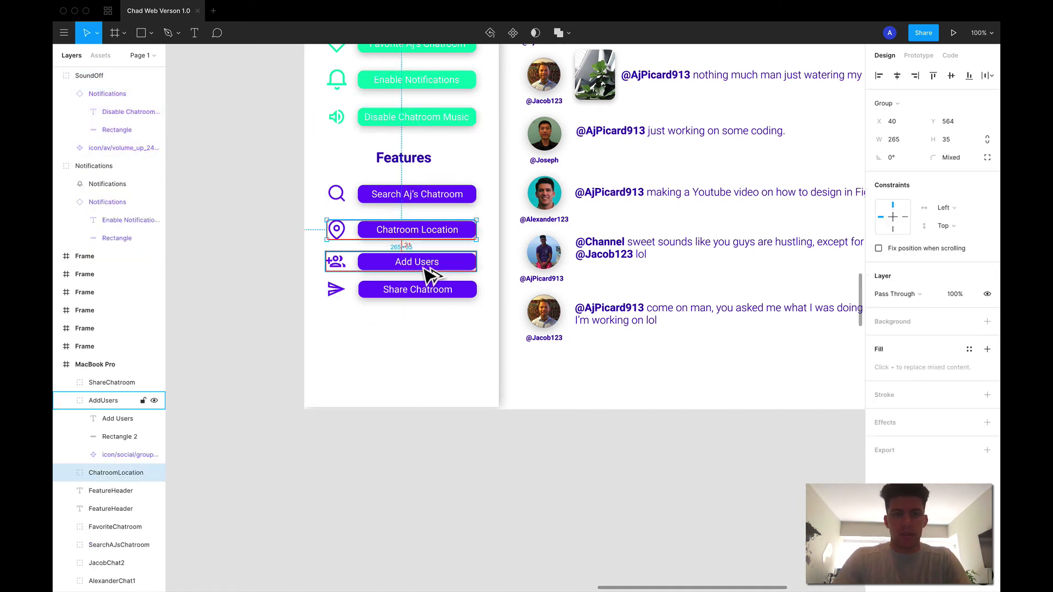
{"action": "left_click_drag", "start_coordinate": [423, 267], "coordinate": [424, 271]}
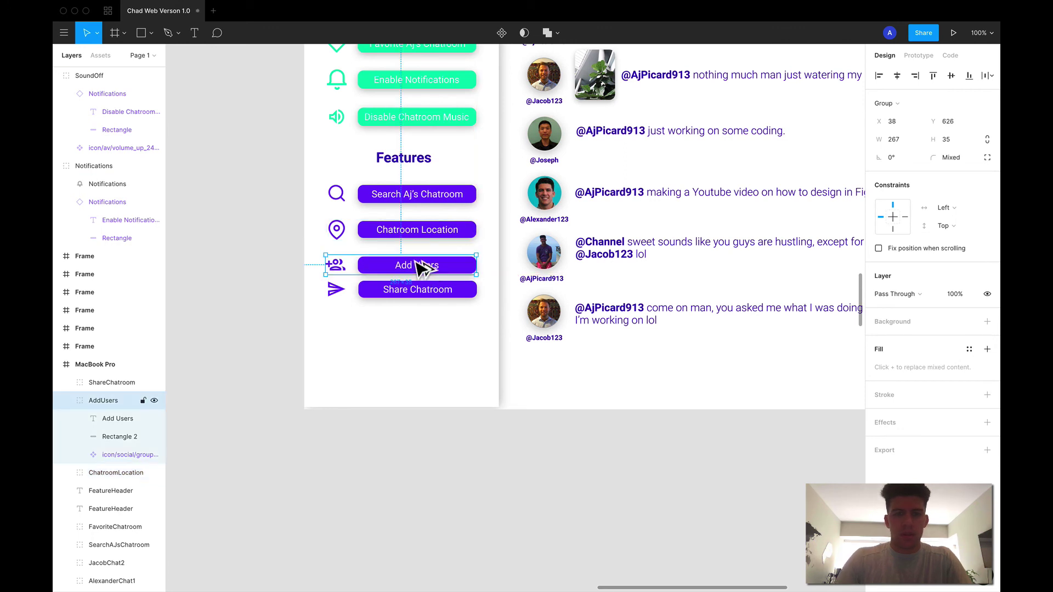
{"action": "key", "text": "alt"}
{"action": "key", "text": "Down"}
{"action": "key", "text": "Down"}
{"action": "key", "text": "Down"}
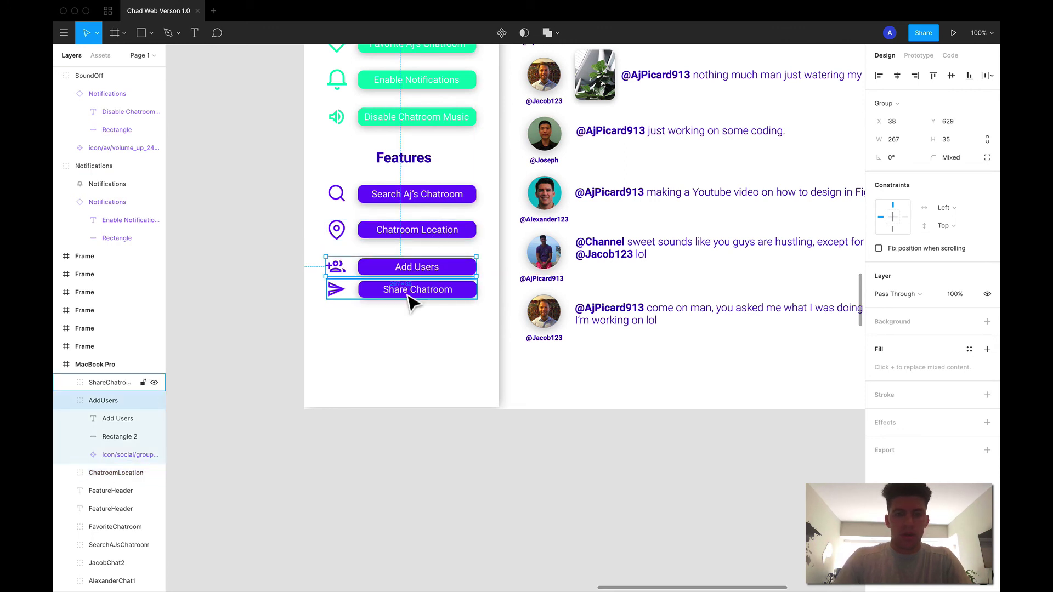
{"action": "left_click", "coordinate": [419, 291]}
{"action": "key", "text": "shift+Down"}
{"action": "key", "text": "shift+Down"}
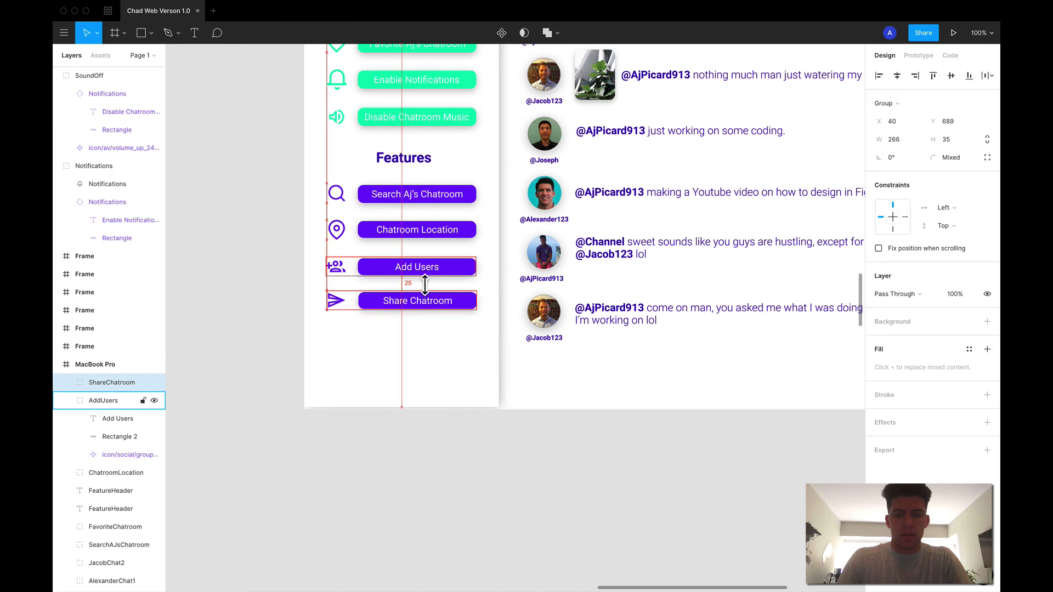
{"action": "key", "text": "Down"}
{"action": "key", "text": "Down"}
{"action": "key", "text": "Down"}
{"action": "key", "text": "Down"}
{"action": "key", "text": "Down"}
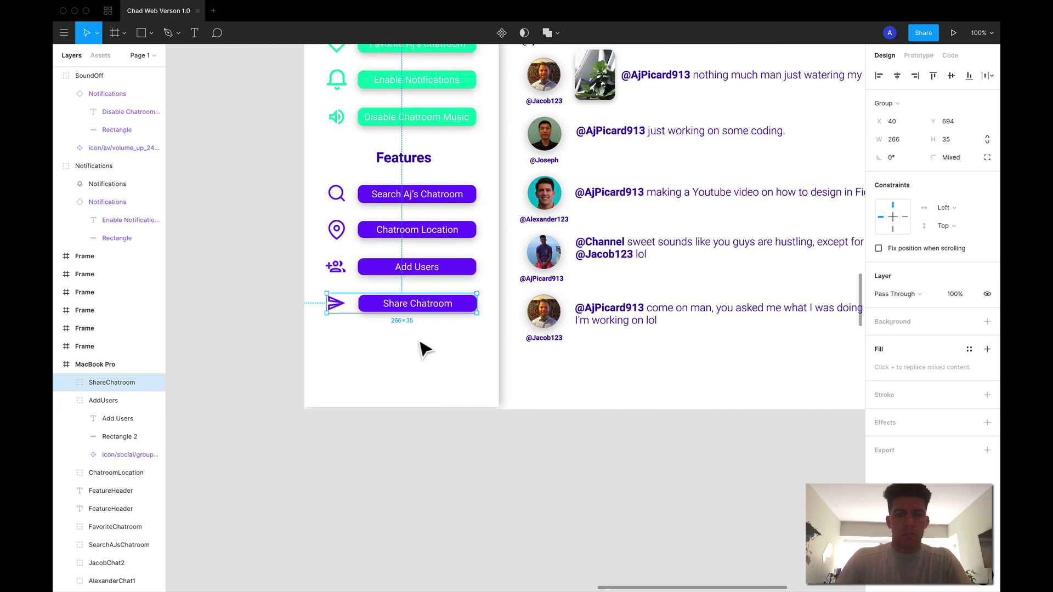
{"action": "scroll", "coordinate": [425, 349], "scroll_direction": "up", "scroll_amount": 5}
{"action": "scroll", "coordinate": [424, 347], "scroll_direction": "down", "scroll_amount": 3}
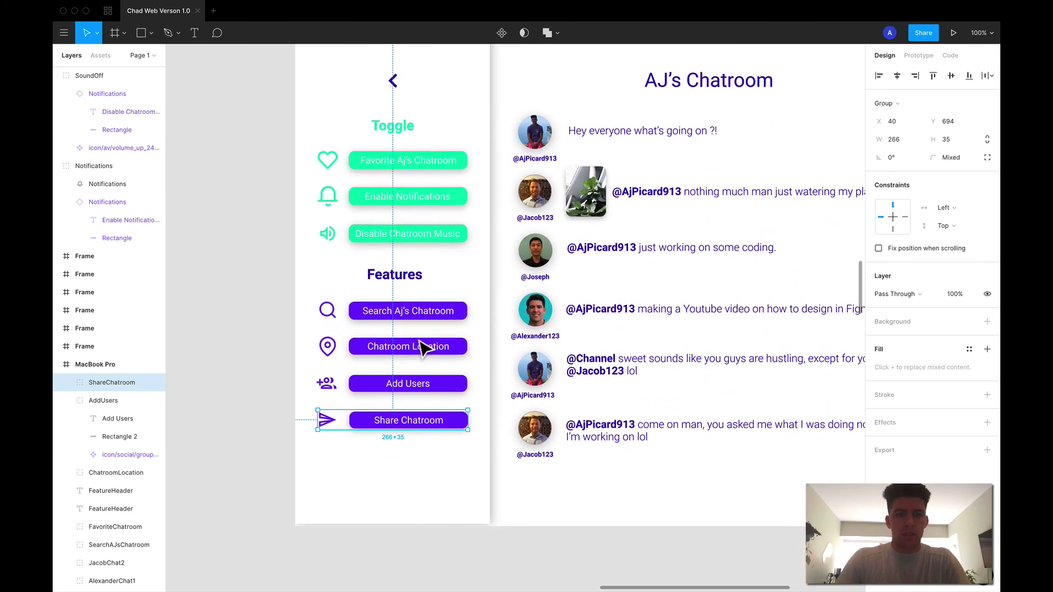
Step: Draw a new rectangle below the Share Chatroom button
{"action": "left_click", "coordinate": [403, 273]}
{"action": "left_click", "coordinate": [403, 126]}
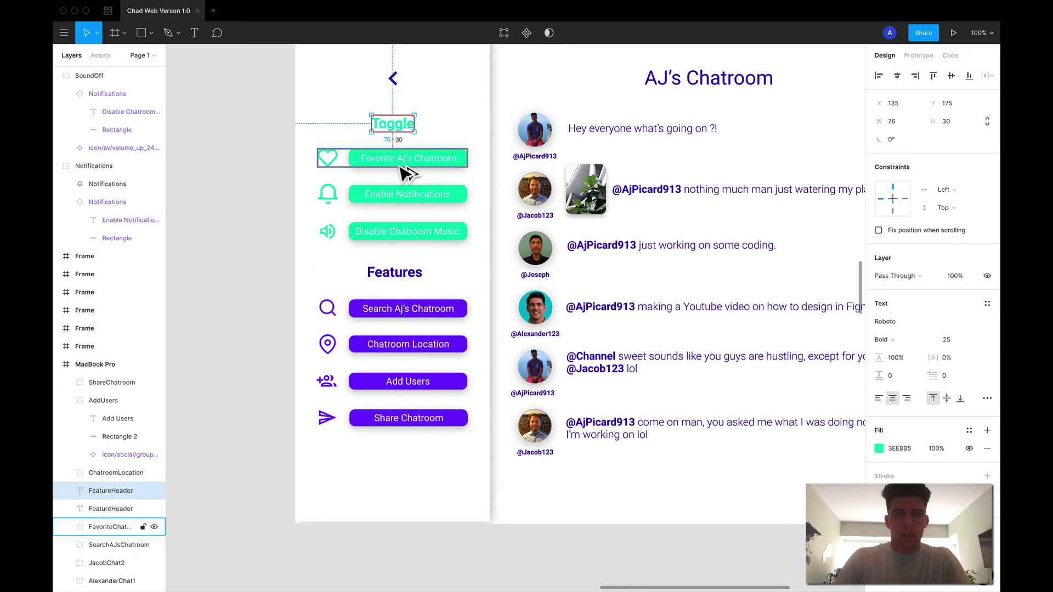
{"action": "scroll", "coordinate": [391, 345], "scroll_direction": "down", "scroll_amount": 6}
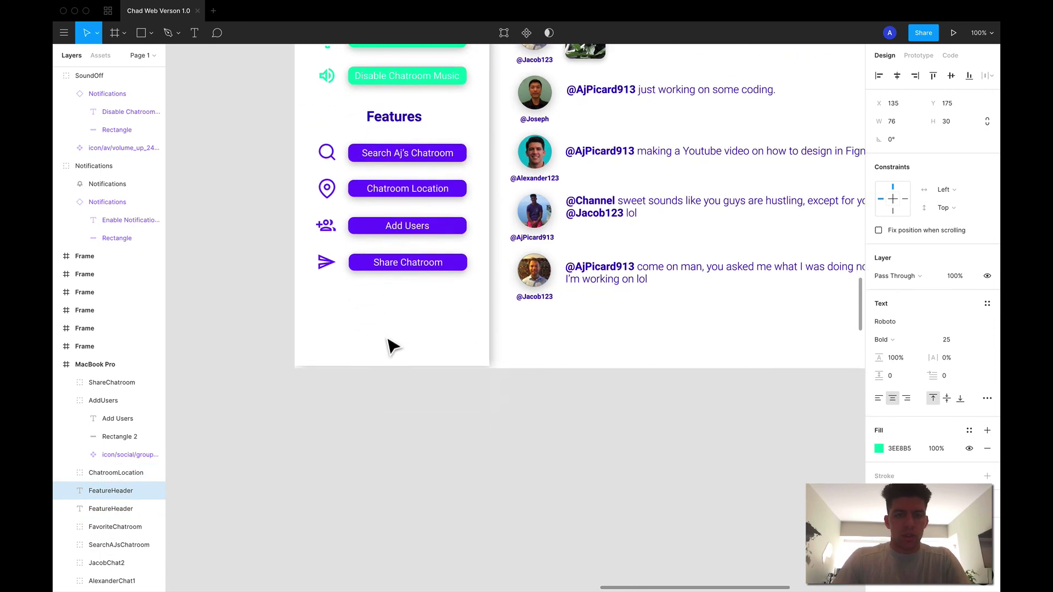
{"action": "left_click", "coordinate": [359, 319]}
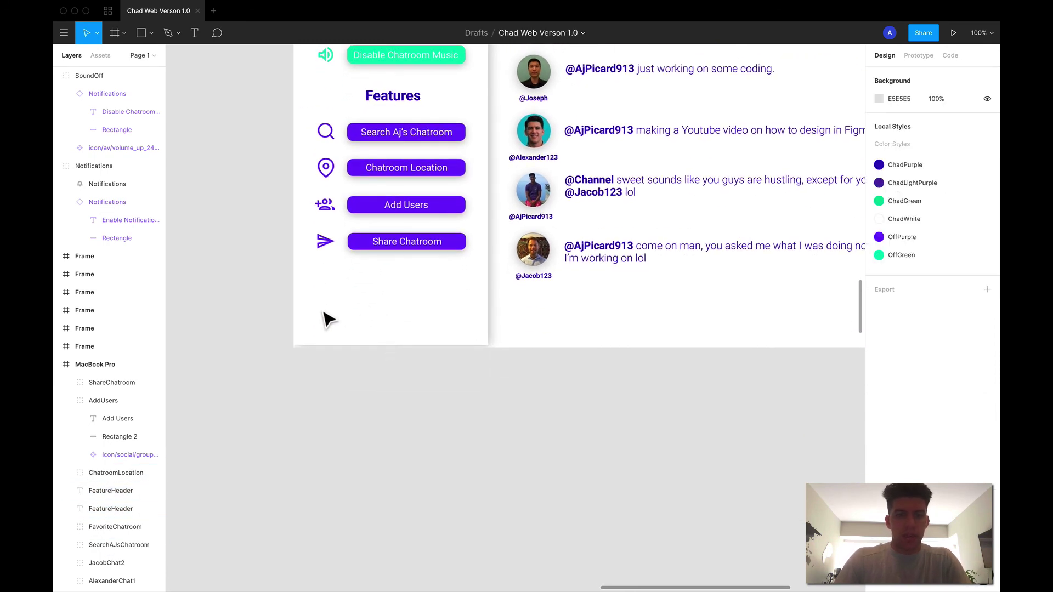
{"action": "key", "text": "r"}
{"action": "mouse_move", "coordinate": [373, 304]}
{"action": "left_mouse_down"}
{"action": "mouse_move", "coordinate": [433, 309]}
{"action": "mouse_move", "coordinate": [396, 302]}
{"action": "left_mouse_up"}
{"action": "scroll", "coordinate": [397, 302], "scroll_direction": "up", "scroll_amount": 3}
Step: Give the rectangle a 10 corner radius and a red D80404 fill
{"action": "right_click", "coordinate": [396, 303]}
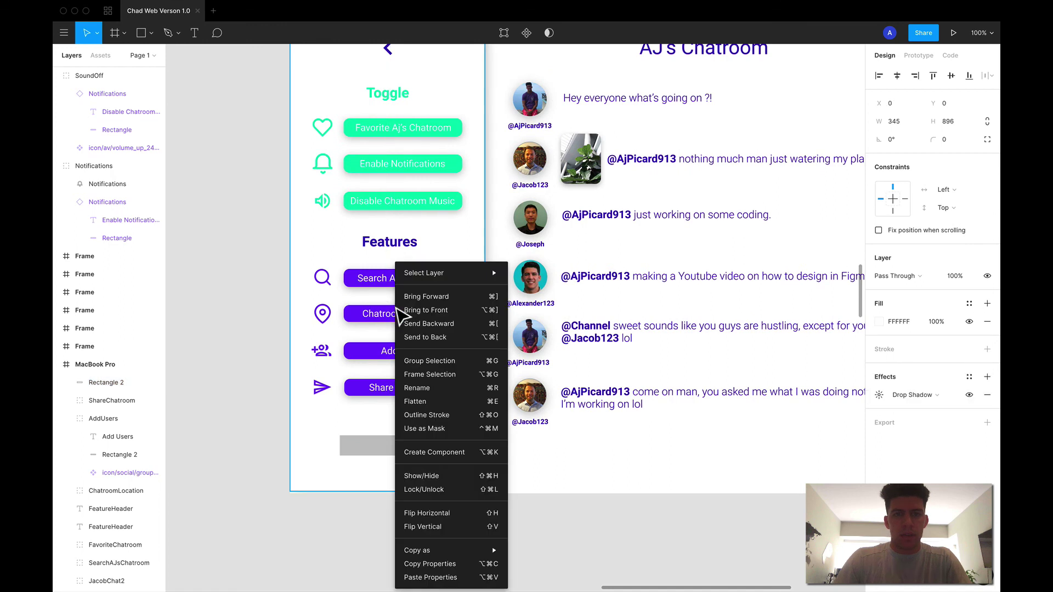
{"action": "left_click", "coordinate": [337, 407]}
{"action": "left_click", "coordinate": [355, 450]}
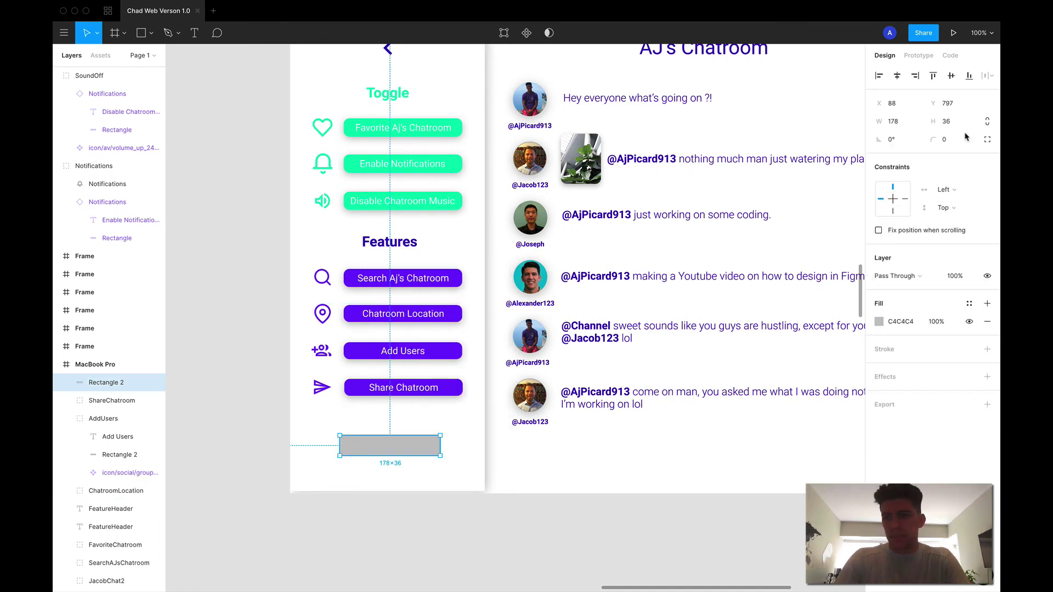
{"action": "type", "text": "10"}
{"action": "key", "text": "Return"}
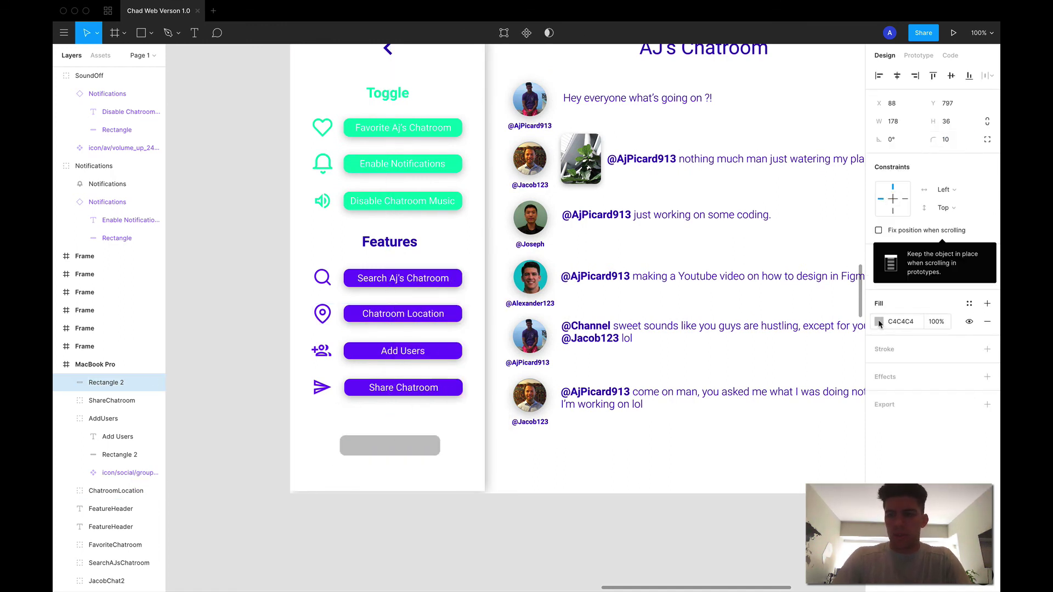
{"action": "left_click", "coordinate": [879, 322]}
{"action": "left_click_drag", "start_coordinate": [800, 365], "coordinate": [889, 288]}
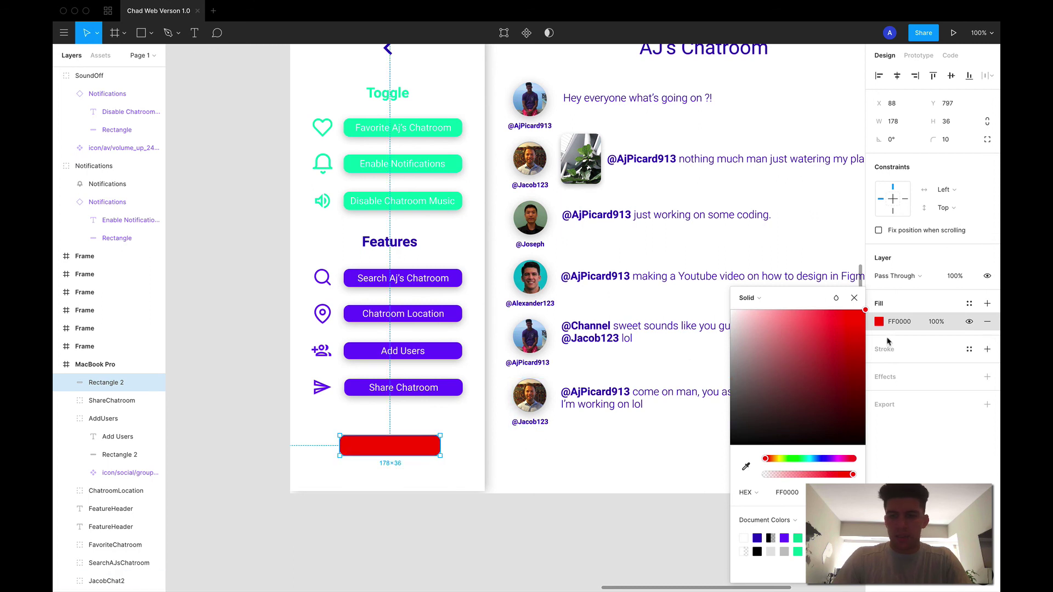
{"action": "left_click", "coordinate": [844, 328]}
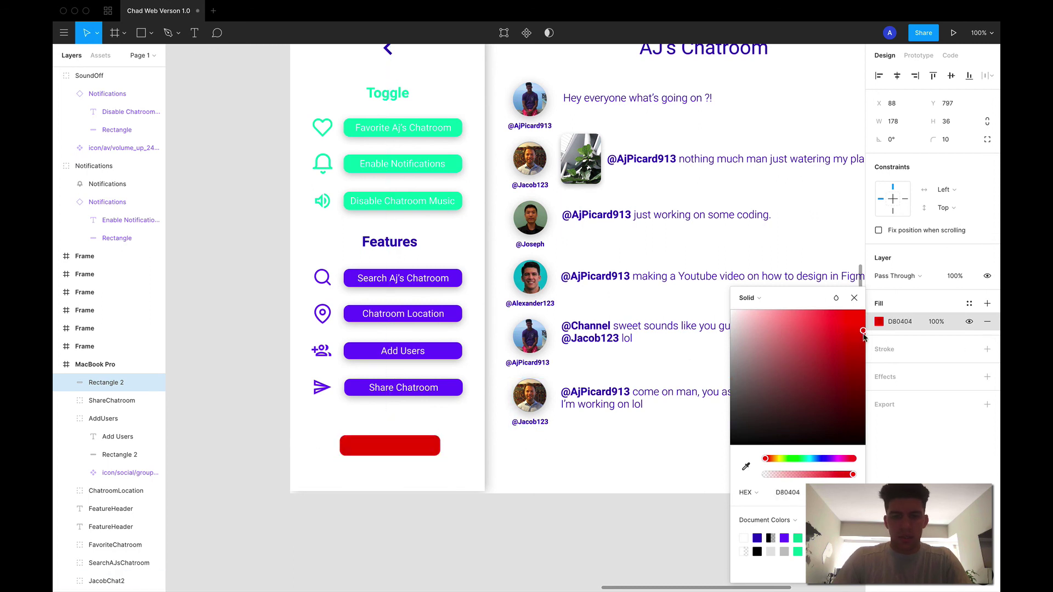
{"action": "left_click", "coordinate": [884, 356]}
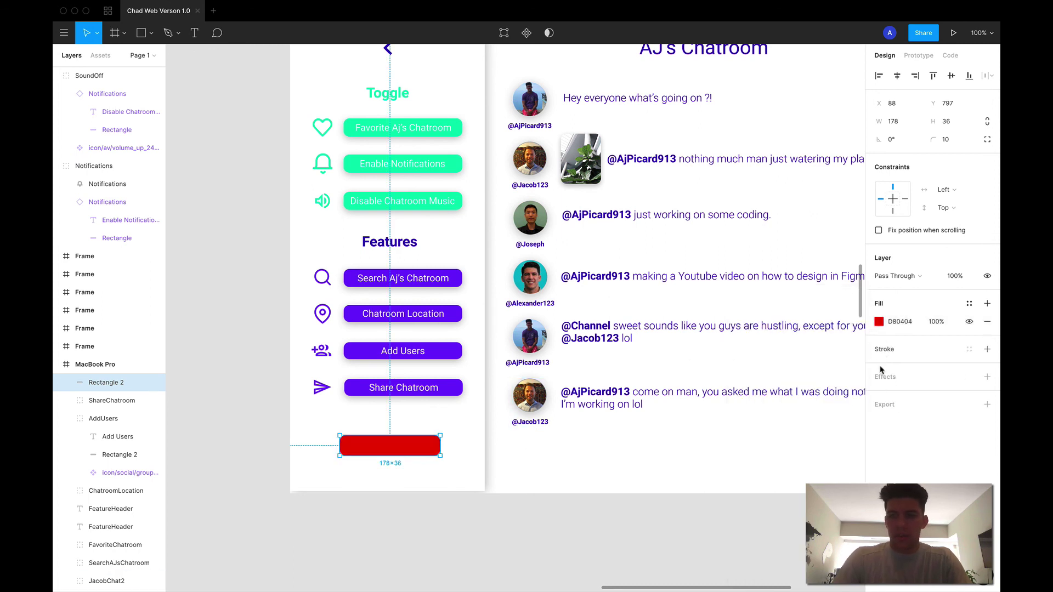
Step: Add a drop shadow with blur 15 to the red rectangle
{"action": "left_click", "coordinate": [881, 371]}
{"action": "left_click", "coordinate": [879, 395]}
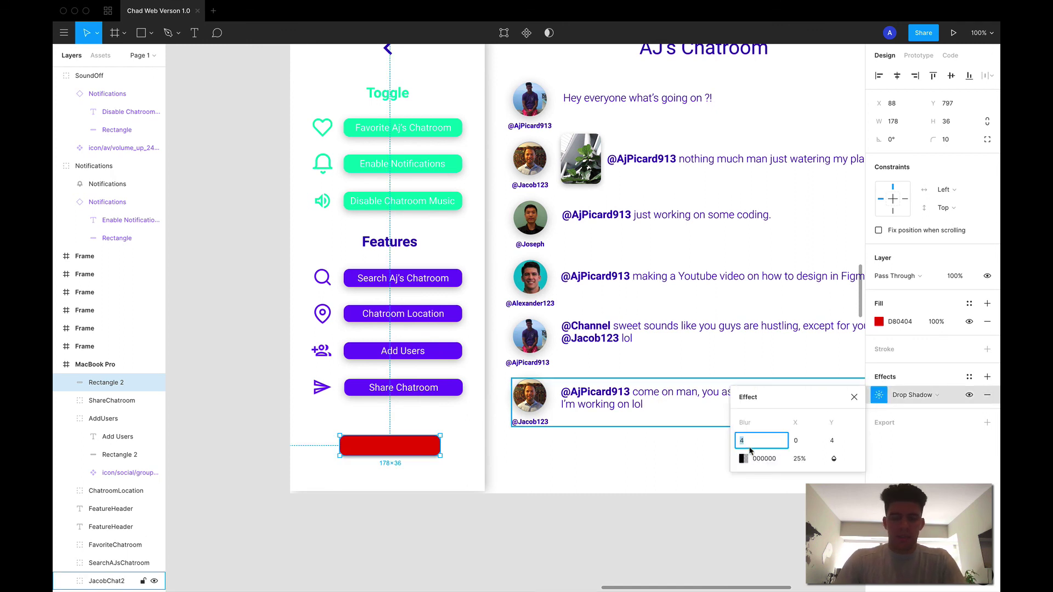
{"action": "type", "text": "15"}
{"action": "key", "text": "Return"}
{"action": "left_click", "coordinate": [392, 489]}
Step: Add a 'Report Chatroom' label on the red button at font size 17
{"action": "key", "text": "t"}
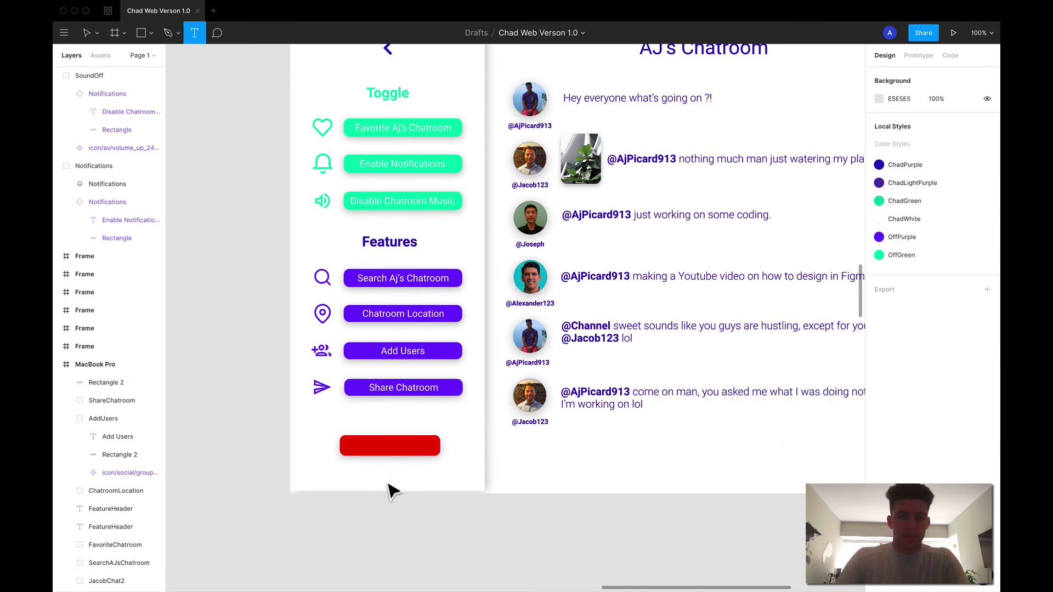
{"action": "left_click", "coordinate": [371, 456]}
{"action": "type", "text": "Rep"}
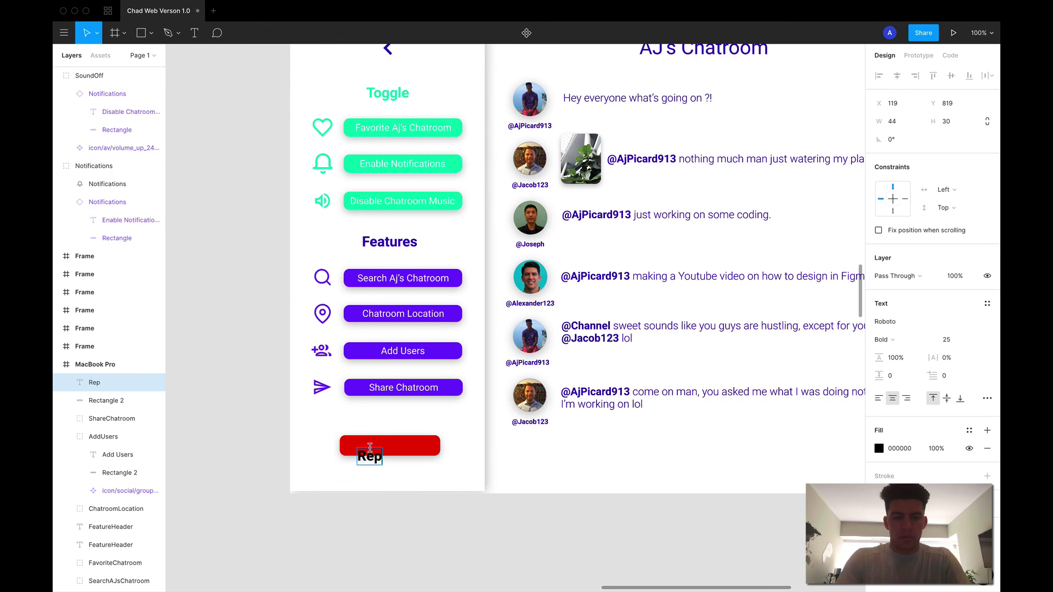
{"action": "type", "text": "ort Chatroom"}
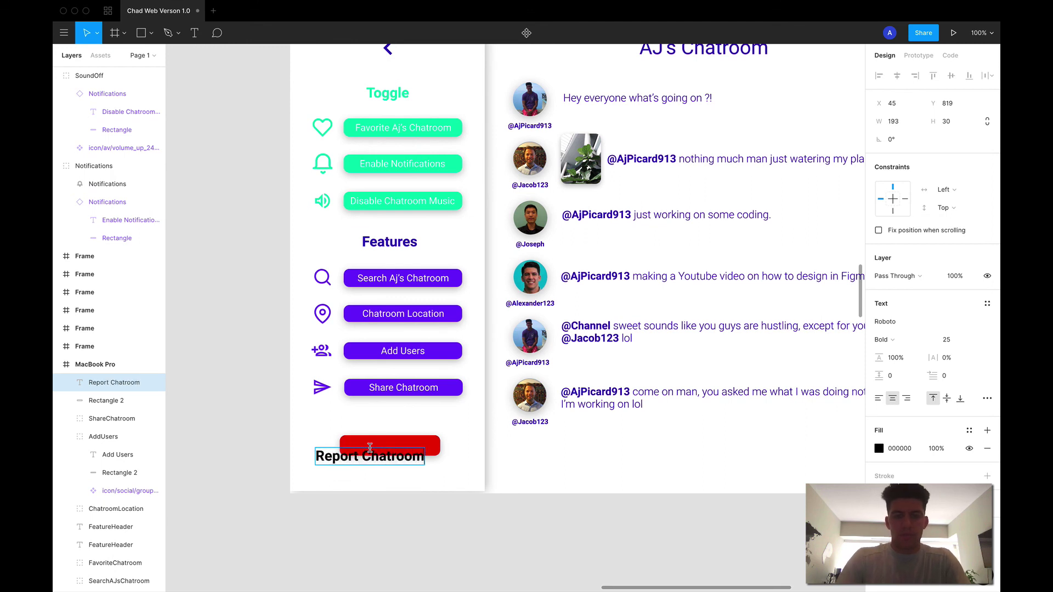
{"action": "key", "text": "super+a"}
{"action": "left_click", "coordinate": [954, 340]}
{"action": "type", "text": "1"}
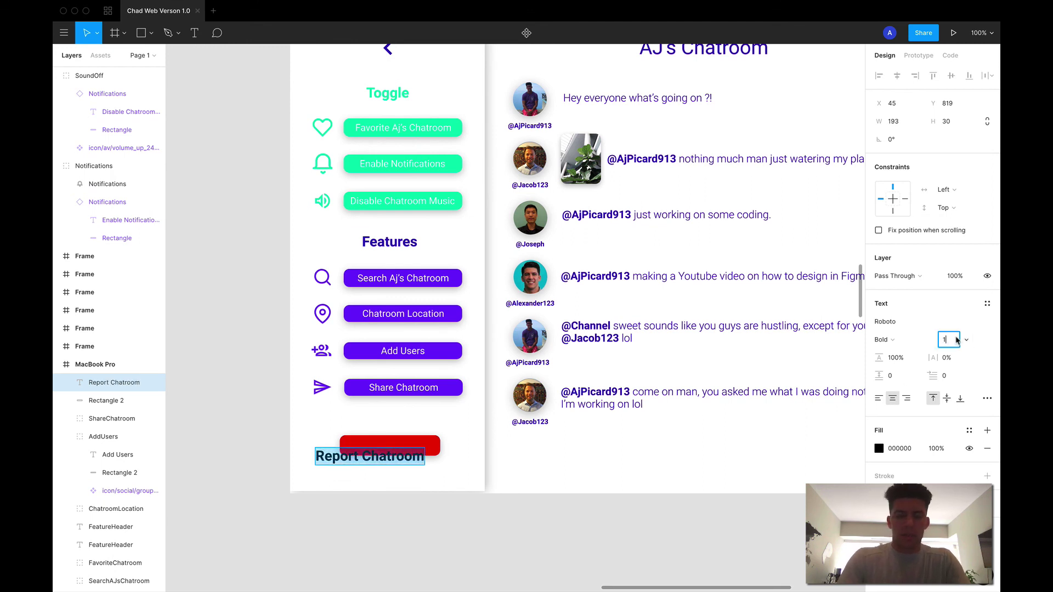
{"action": "type", "text": "7"}
{"action": "key", "text": "Return"}
Step: Centre the Report Chatroom text on the red button
{"action": "left_click", "coordinate": [409, 320]}
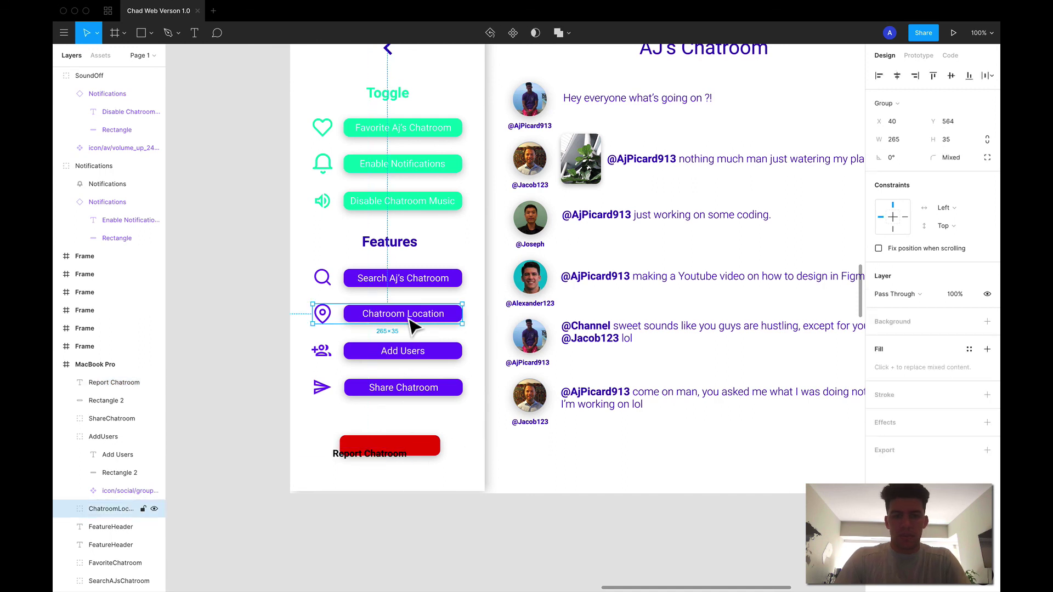
{"action": "double_click", "coordinate": [410, 320]}
{"action": "left_click", "coordinate": [378, 483]}
{"action": "left_click_drag", "start_coordinate": [379, 457], "coordinate": [403, 455]}
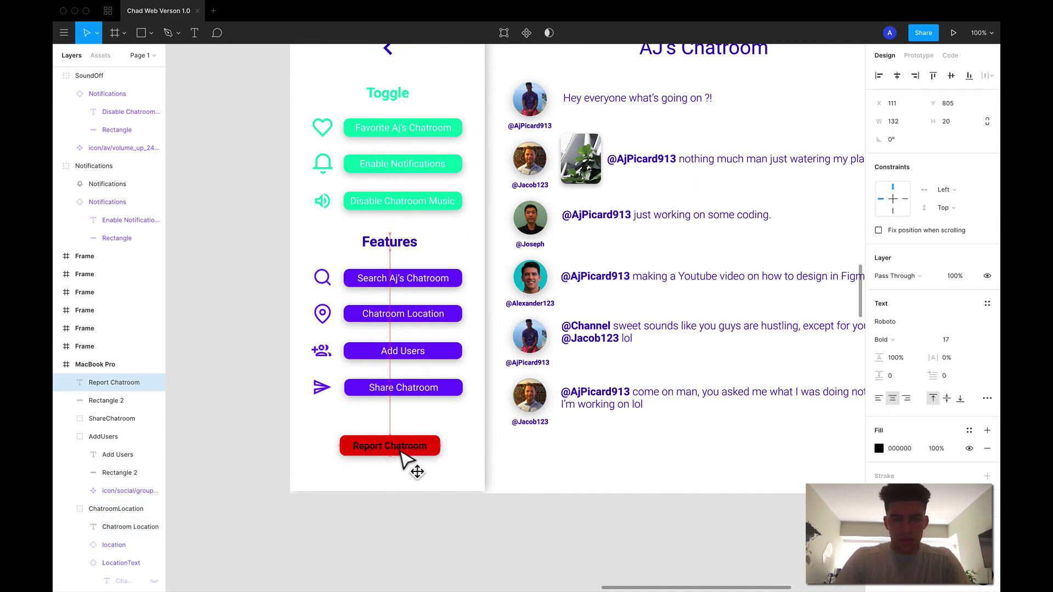
{"action": "left_click", "coordinate": [430, 451], "text": "shift"}
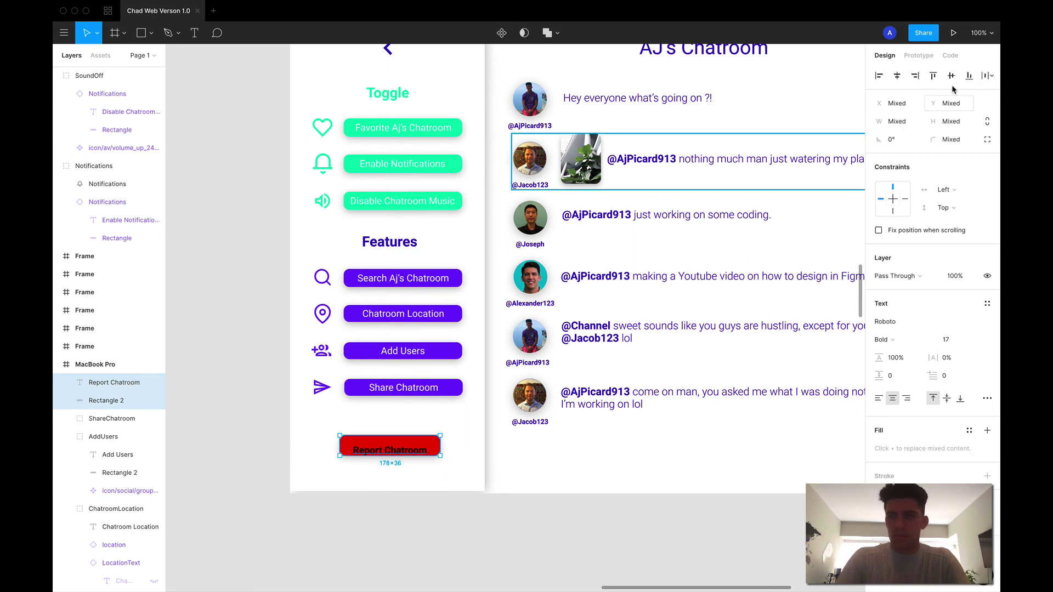
{"action": "left_click", "coordinate": [423, 476]}
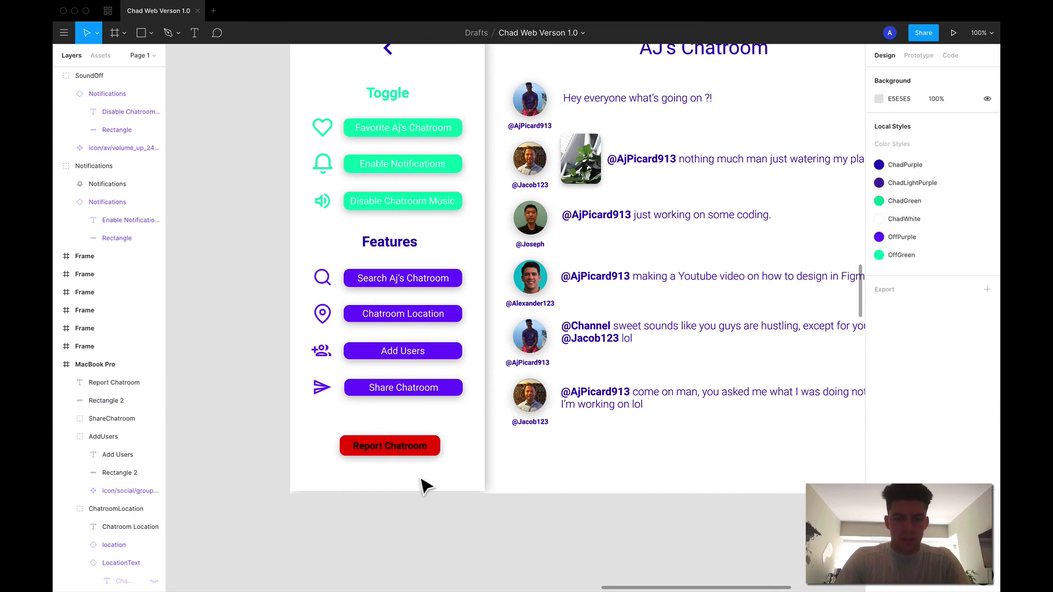
Step: Give the Report Chatroom text Regular weight and a white fill
{"action": "left_click", "coordinate": [426, 447]}
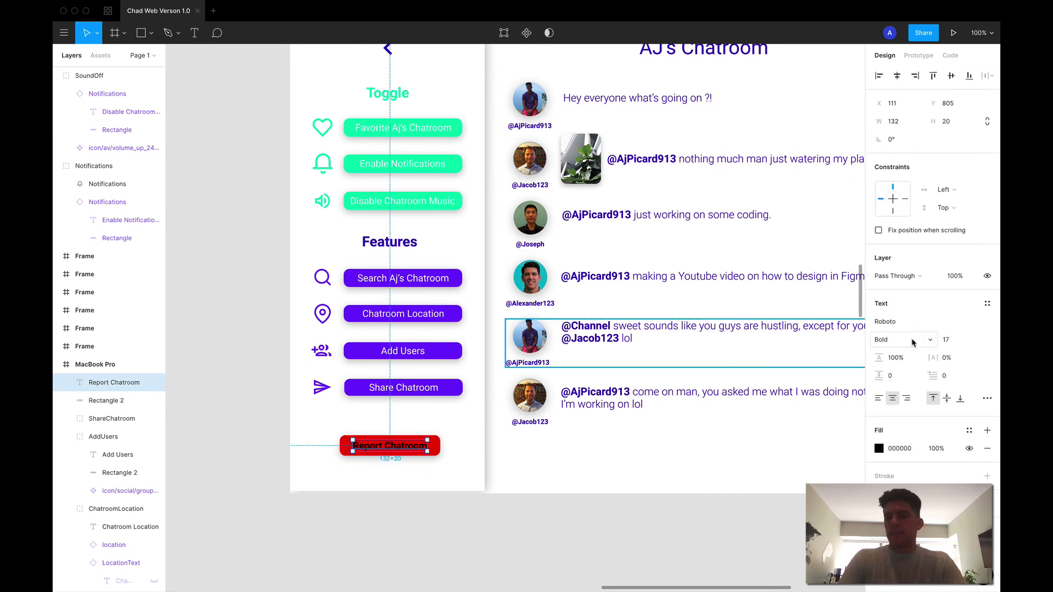
{"action": "left_click", "coordinate": [883, 340]}
{"action": "left_click", "coordinate": [919, 299]}
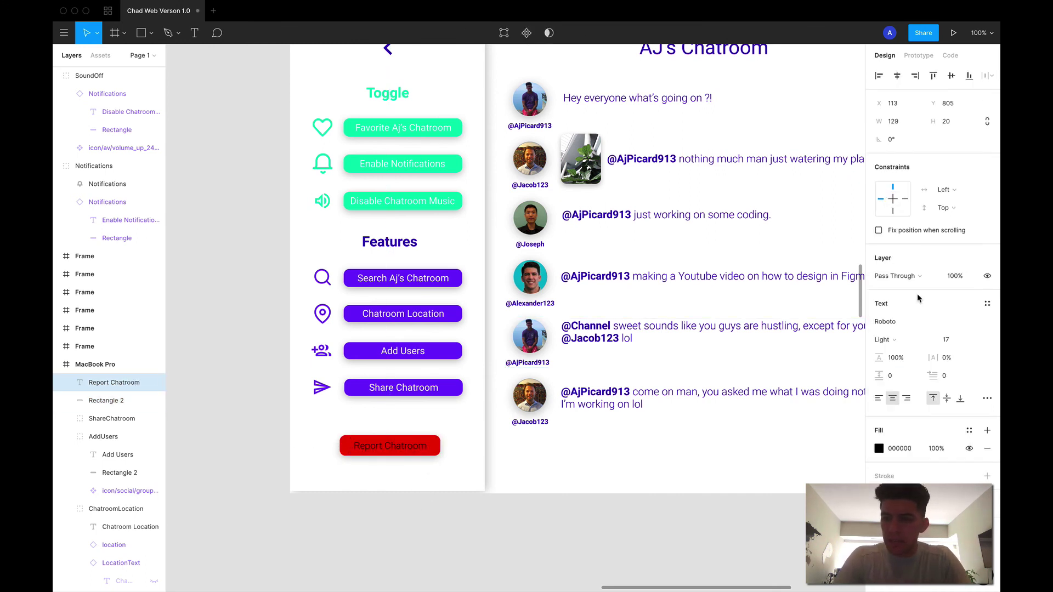
{"action": "left_click", "coordinate": [913, 339]}
{"action": "left_click", "coordinate": [924, 367]}
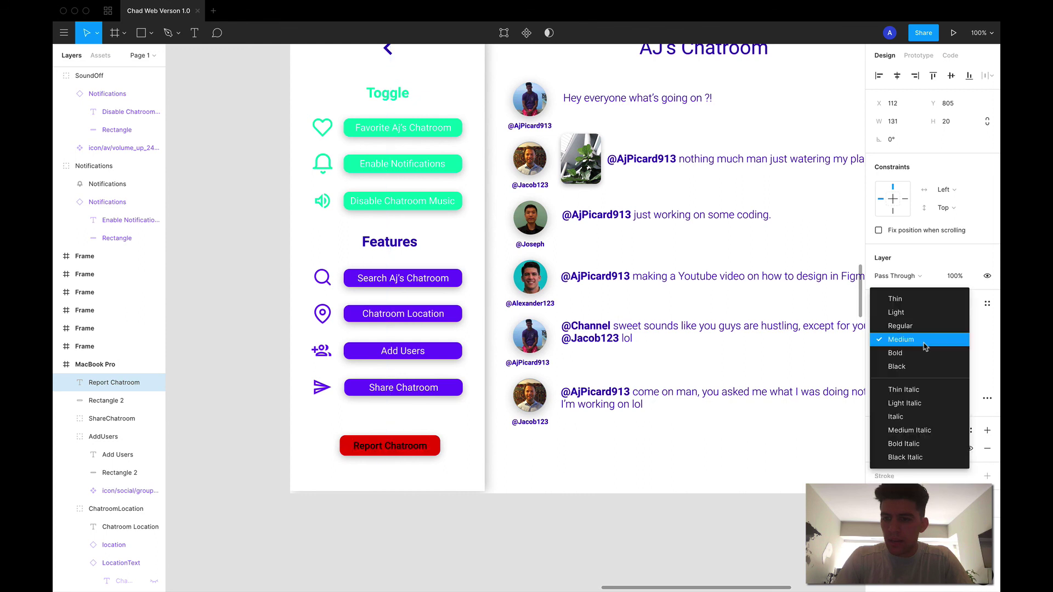
{"action": "left_click", "coordinate": [926, 341]}
{"action": "left_click", "coordinate": [924, 330]}
{"action": "left_click", "coordinate": [879, 449]}
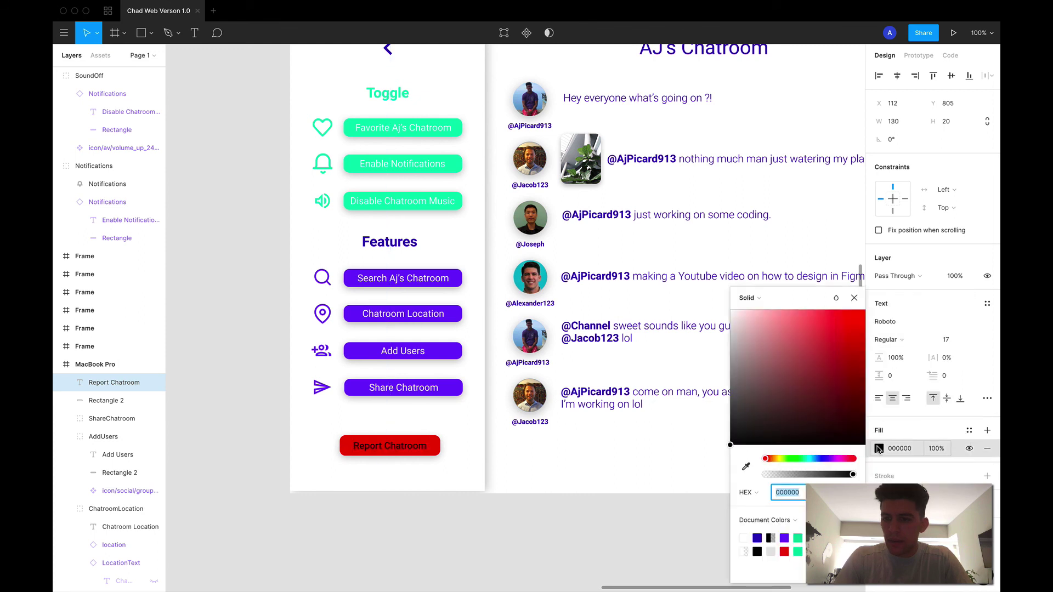
{"action": "left_click", "coordinate": [743, 538]}
{"action": "left_click", "coordinate": [426, 454]}
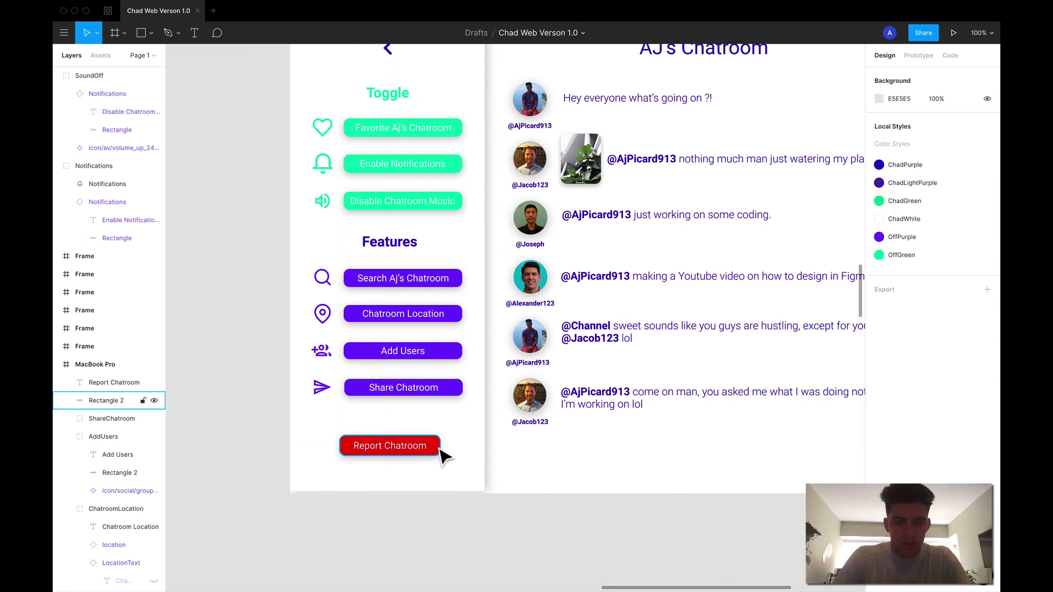
Step: Group the text with the red rectangle and name the group ReportChatroom
{"action": "left_click", "coordinate": [426, 454]}
{"action": "left_click", "coordinate": [438, 451], "text": "shift"}
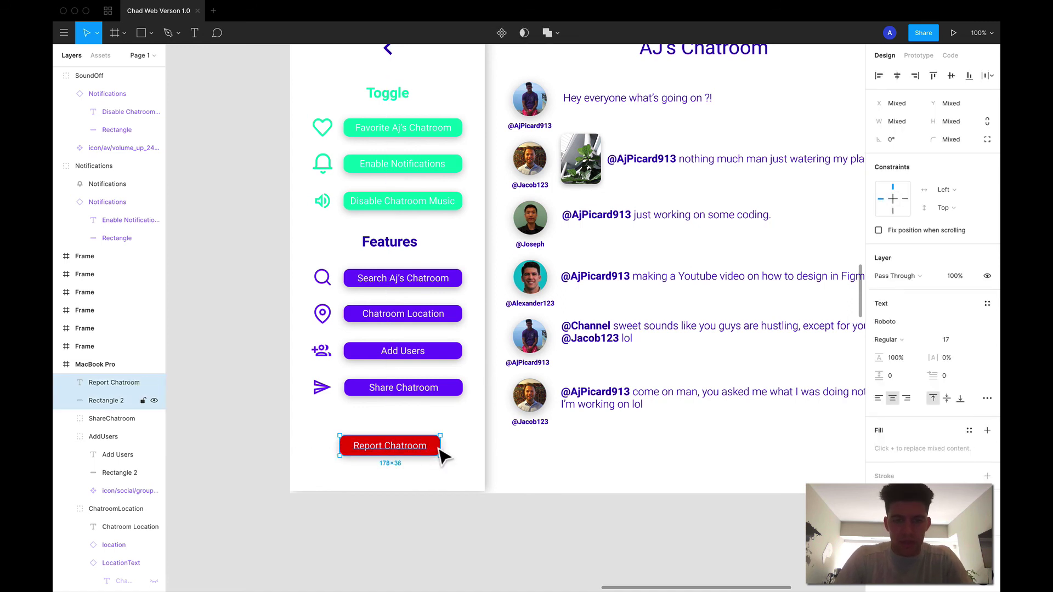
{"action": "key", "text": "super+g"}
{"action": "double_click", "coordinate": [100, 384]}
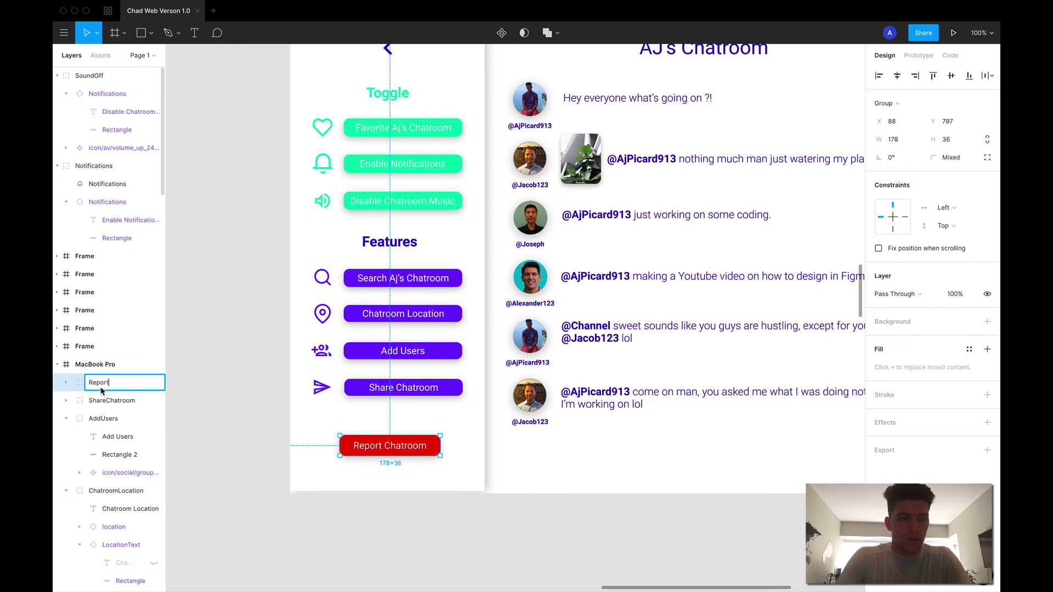
{"action": "type", "text": "ReportChatroom"}
{"action": "key", "text": "Return"}
{"action": "scroll", "coordinate": [329, 419], "scroll_direction": "right", "scroll_amount": 8}
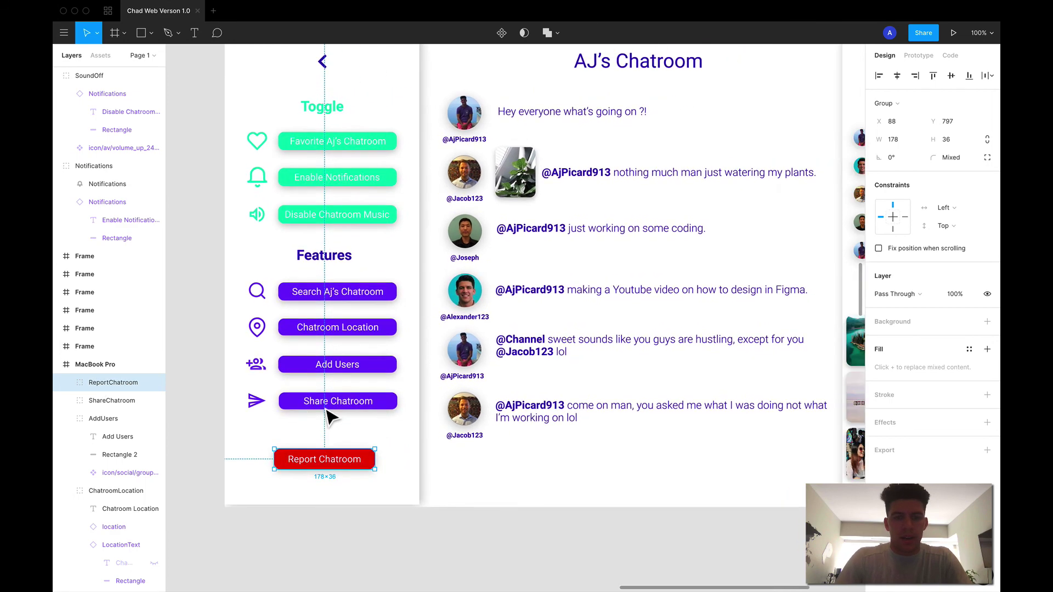
{"action": "scroll", "coordinate": [327, 418], "scroll_direction": "down", "scroll_amount": 5}
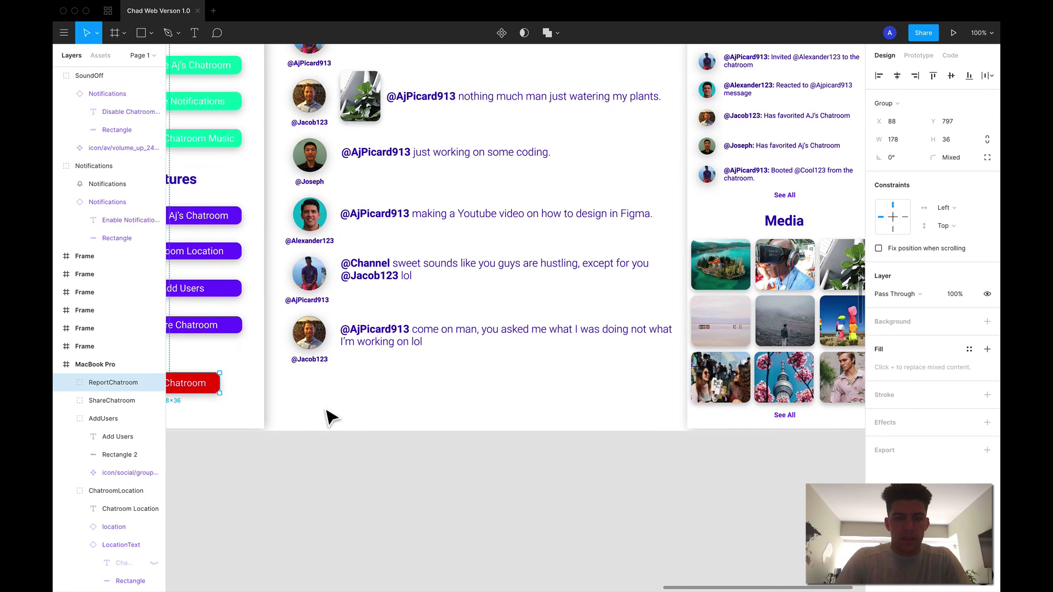
Step: Draw a 685×45 bar below the chat messages with 10 px corners and FFFFFF fill
{"action": "key", "text": "r"}
{"action": "mouse_move", "coordinate": [290, 387]}
{"action": "left_mouse_down"}
{"action": "mouse_move", "coordinate": [505, 418]}
{"action": "mouse_move", "coordinate": [679, 416]}
{"action": "left_mouse_up"}
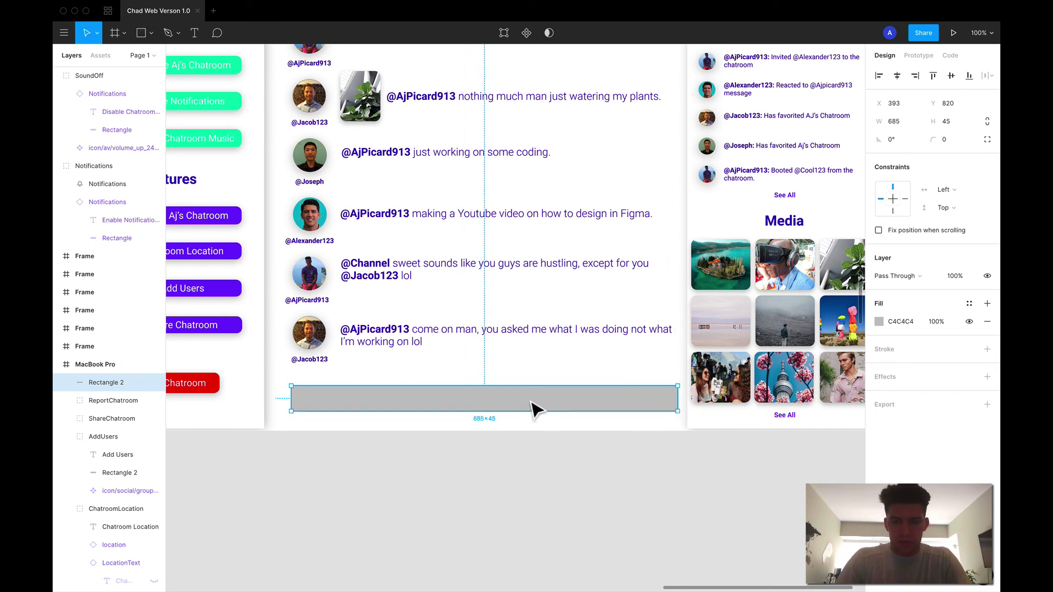
{"action": "left_click_drag", "start_coordinate": [534, 411], "coordinate": [532, 412]}
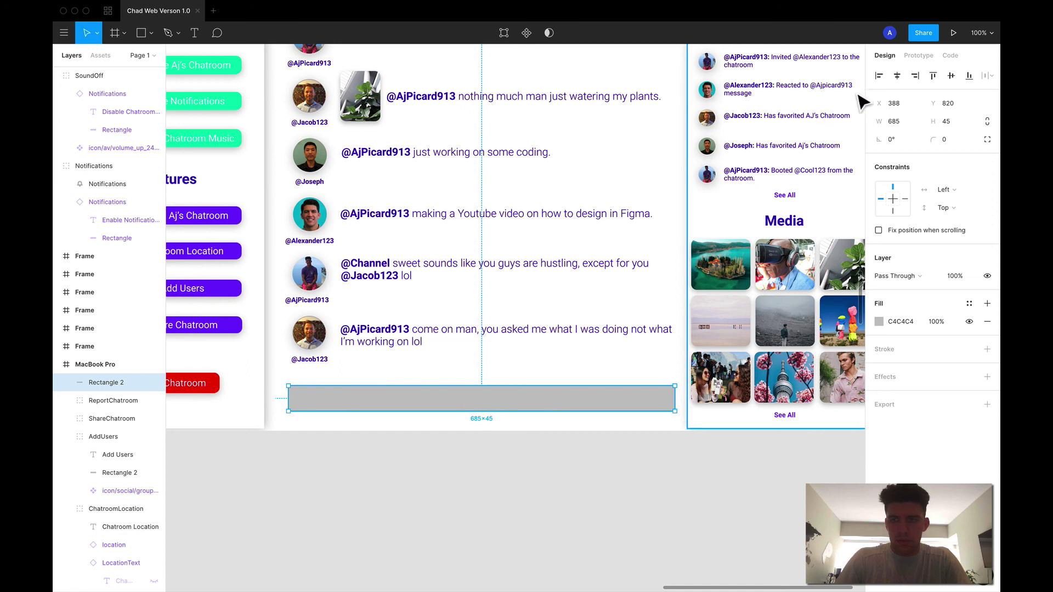
{"action": "left_click_drag", "start_coordinate": [414, 398], "coordinate": [408, 398]}
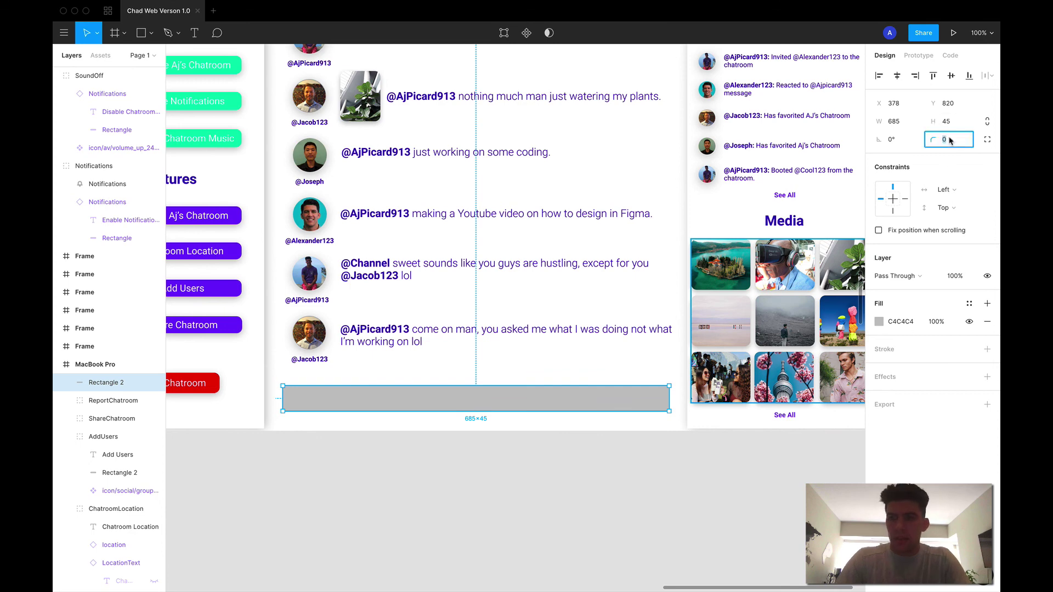
{"action": "type", "text": "10"}
{"action": "left_click", "coordinate": [879, 322]}
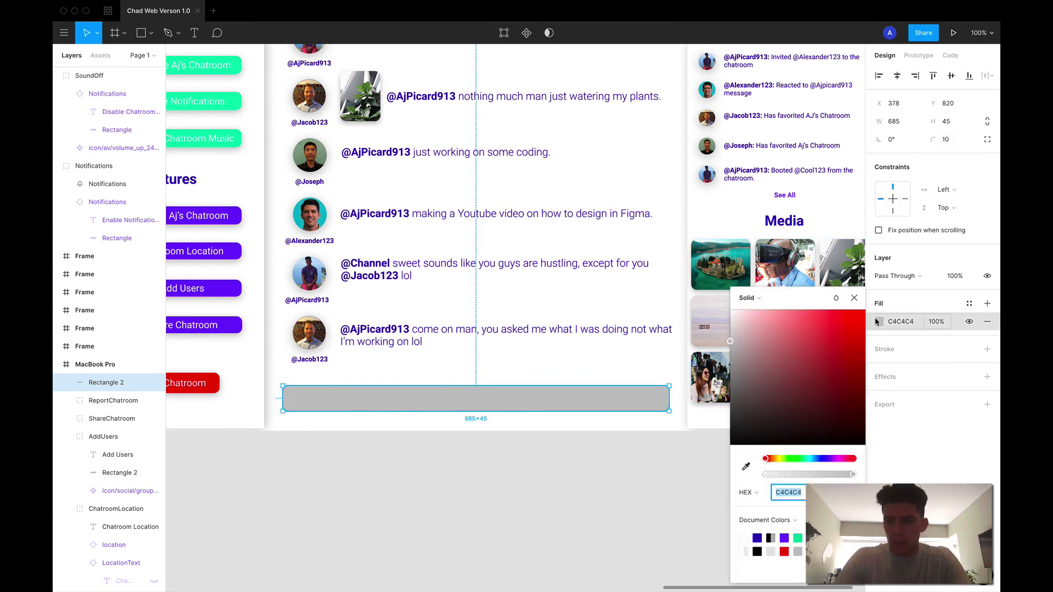
{"action": "type", "text": "FFFFFF"}
{"action": "key", "text": "Return"}
{"action": "left_click", "coordinate": [883, 378]}
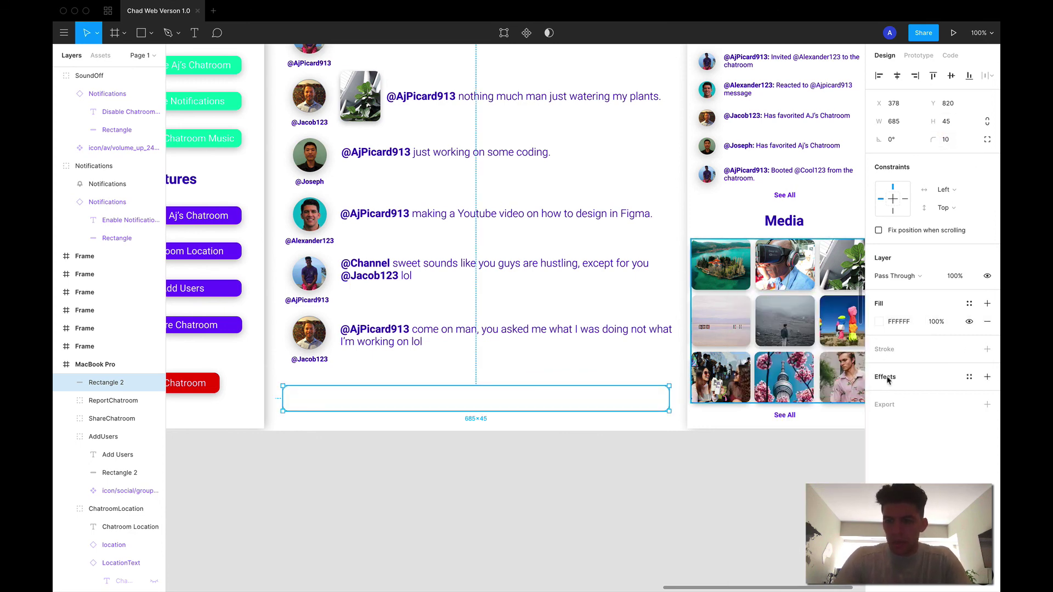
Step: Add a drop shadow with blur 10 to the message bar
{"action": "left_click", "coordinate": [883, 377]}
{"action": "left_click", "coordinate": [878, 395]}
{"action": "type", "text": "1"}
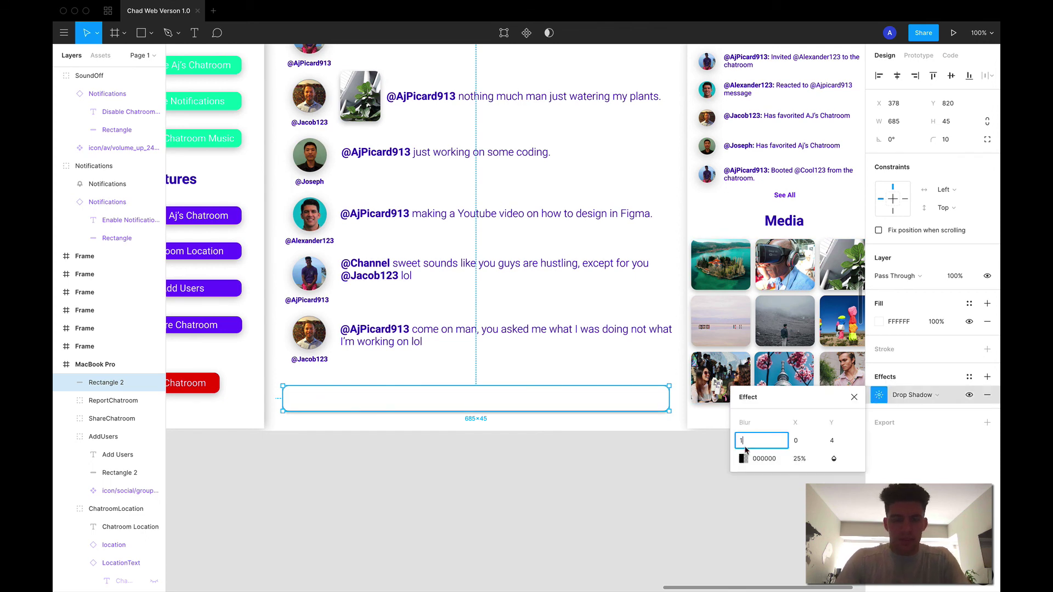
{"action": "type", "text": "0"}
{"action": "key", "text": "Return"}
{"action": "left_click", "coordinate": [446, 531]}
{"action": "scroll", "coordinate": [609, 460], "scroll_direction": "up", "scroll_amount": 3}
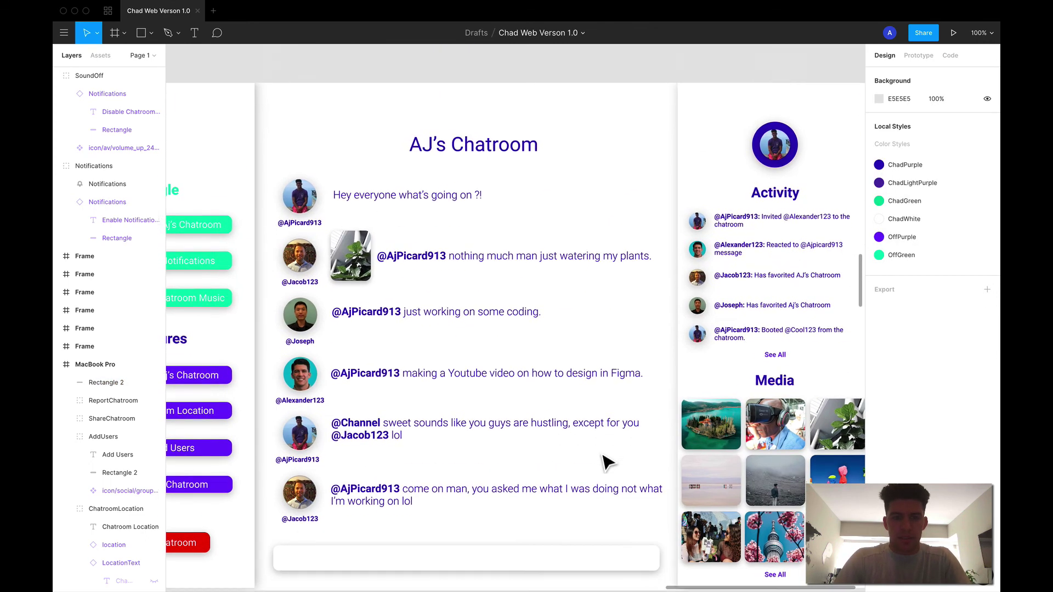
{"action": "scroll", "coordinate": [608, 462], "scroll_direction": "down", "scroll_amount": 5}
{"action": "scroll", "coordinate": [607, 462], "scroll_direction": "left", "scroll_amount": 2}
Step: Copy the green plus button from the map frame into the chatroom frame
{"action": "key", "text": "t"}
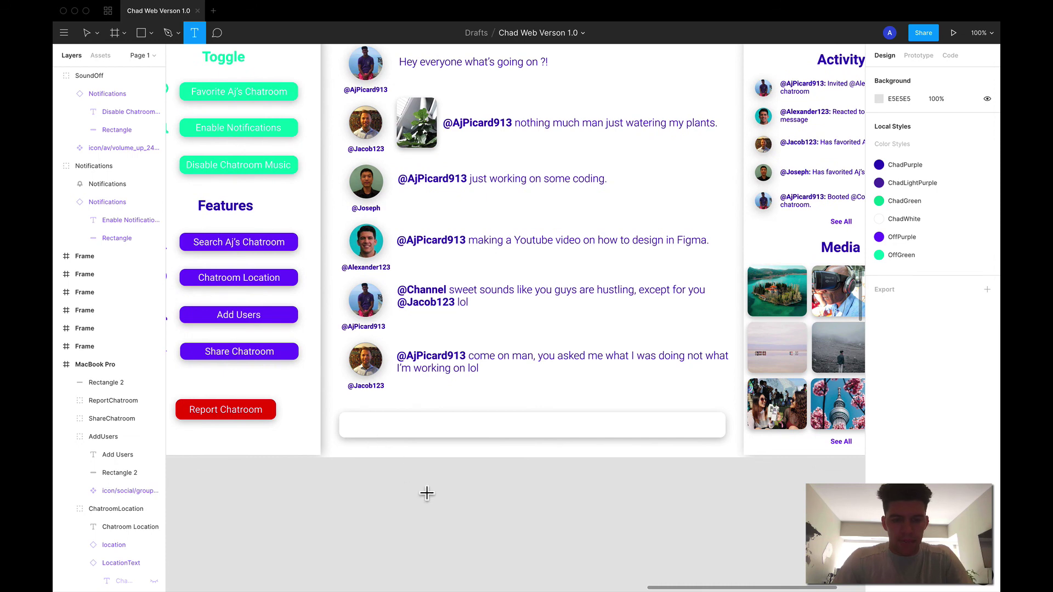
{"action": "key", "text": "v"}
{"action": "scroll", "coordinate": [454, 433], "scroll_direction": "up", "scroll_amount": 5}
{"action": "scroll", "coordinate": [454, 433], "scroll_direction": "left", "scroll_amount": 8}
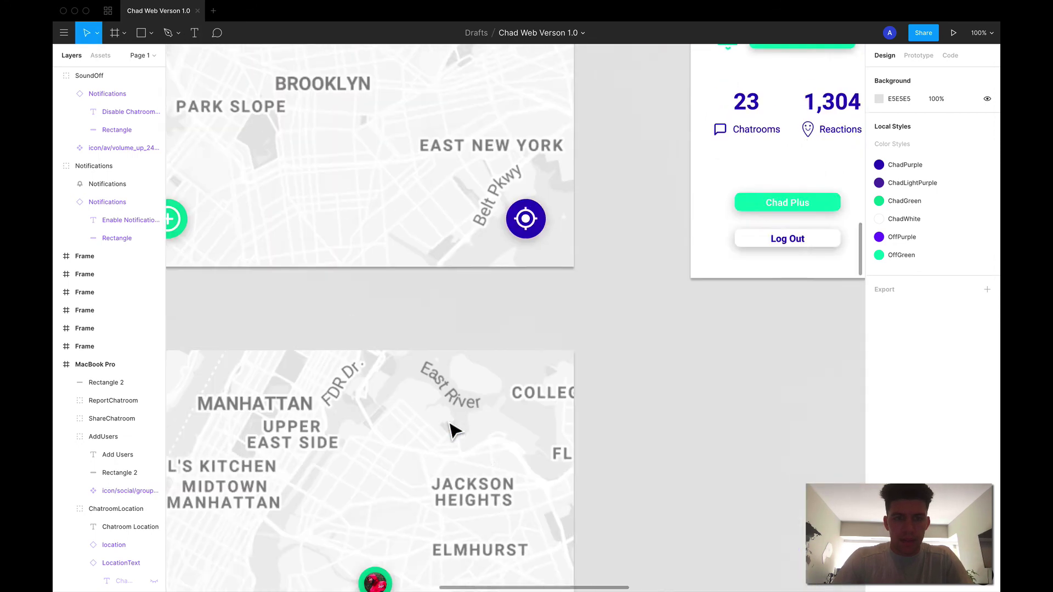
{"action": "scroll", "coordinate": [454, 434], "scroll_direction": "up", "scroll_amount": 4}
{"action": "scroll", "coordinate": [454, 433], "scroll_direction": "left", "scroll_amount": 8}
{"action": "left_click", "coordinate": [392, 341]}
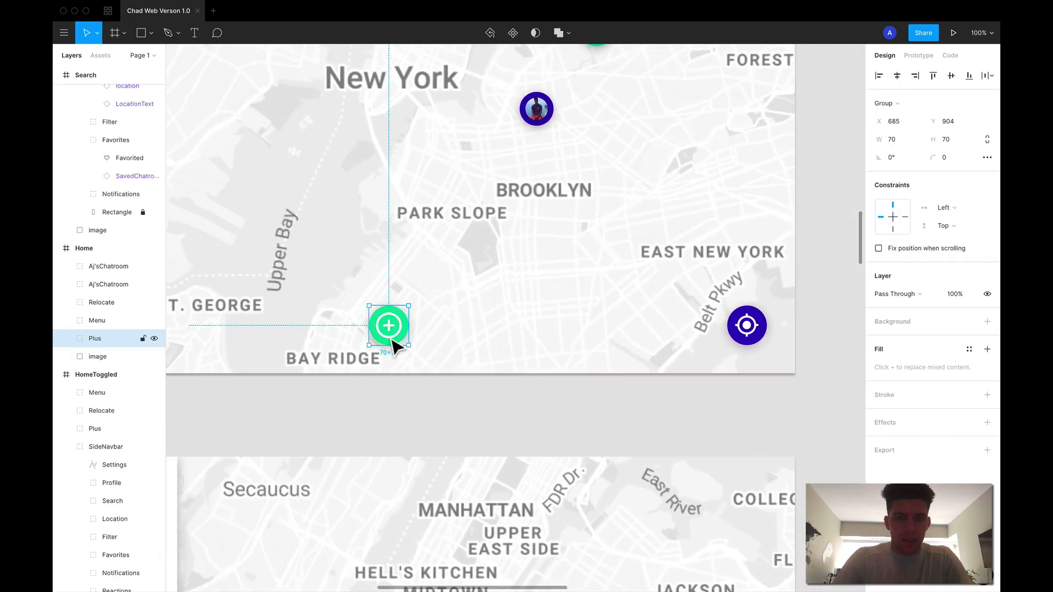
{"action": "scroll", "coordinate": [466, 406], "scroll_direction": "down", "scroll_amount": 10}
{"action": "scroll", "coordinate": [466, 406], "scroll_direction": "left", "scroll_amount": 6}
{"action": "scroll", "coordinate": [466, 407], "scroll_direction": "right", "scroll_amount": 6}
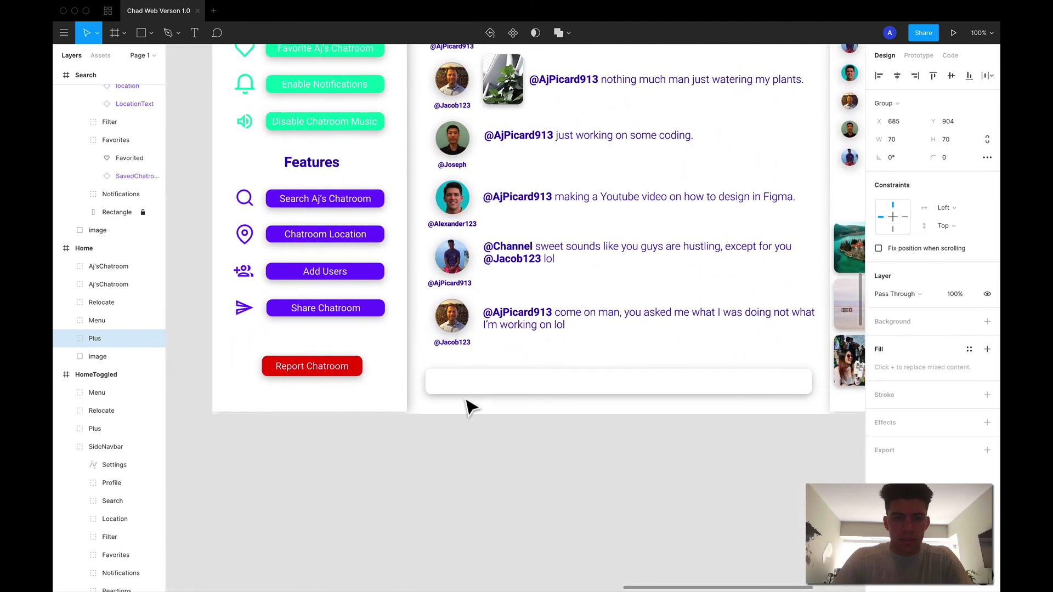
{"action": "left_click", "coordinate": [455, 380]}
{"action": "key", "text": "super+v"}
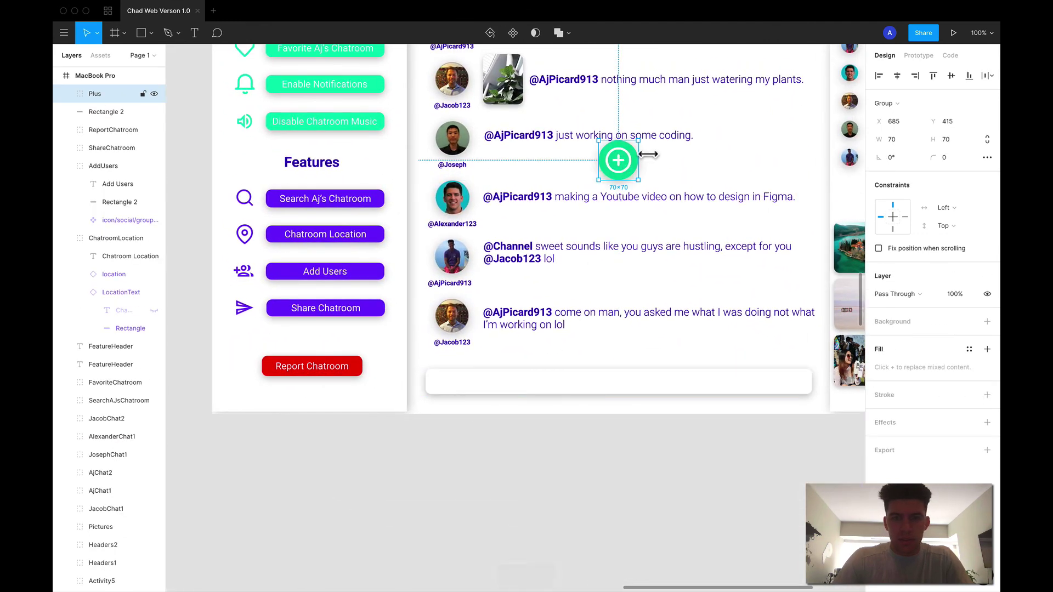
Step: Resize the pasted plus button to 36×36 and align it at the bar's right end
{"action": "left_click_drag", "start_coordinate": [640, 158], "coordinate": [797, 386]}
{"action": "left_click", "coordinate": [755, 387], "text": "shift"}
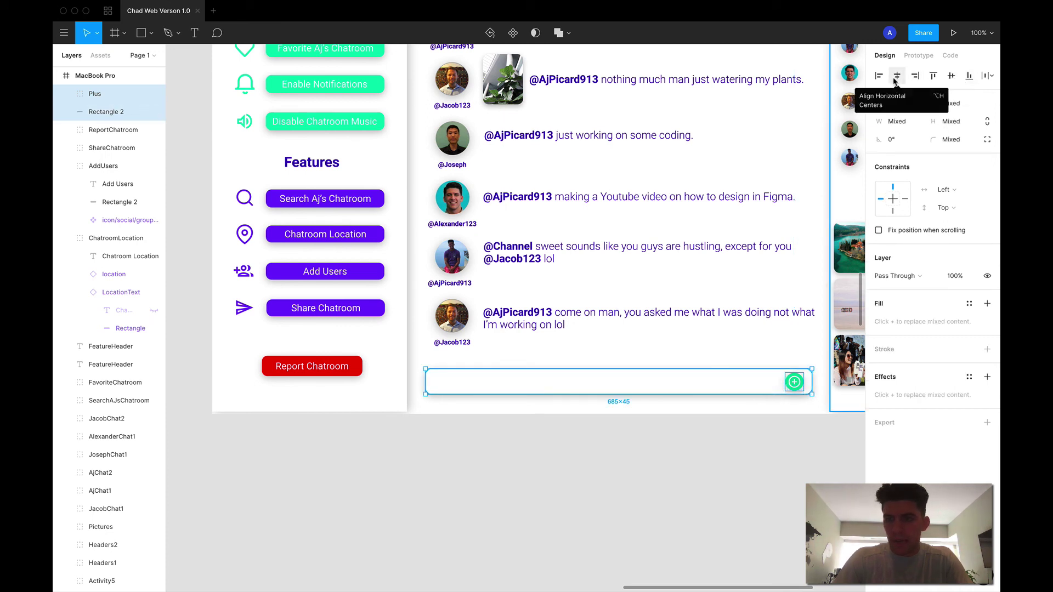
{"action": "left_click", "coordinate": [696, 453]}
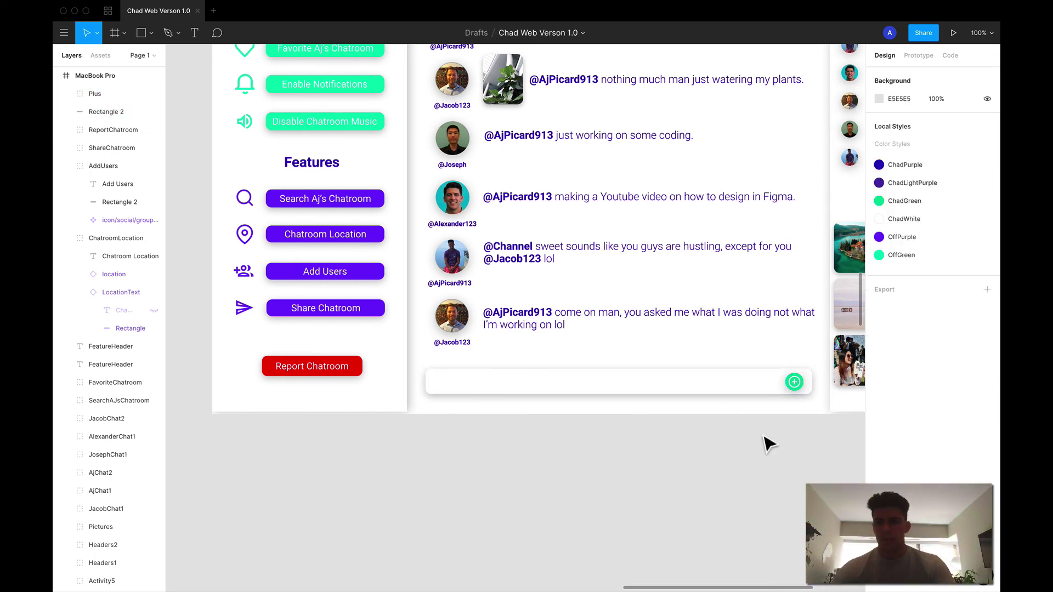
Step: Type the placeholder 'Create message here...' inside the message bar
{"action": "key", "text": "t"}
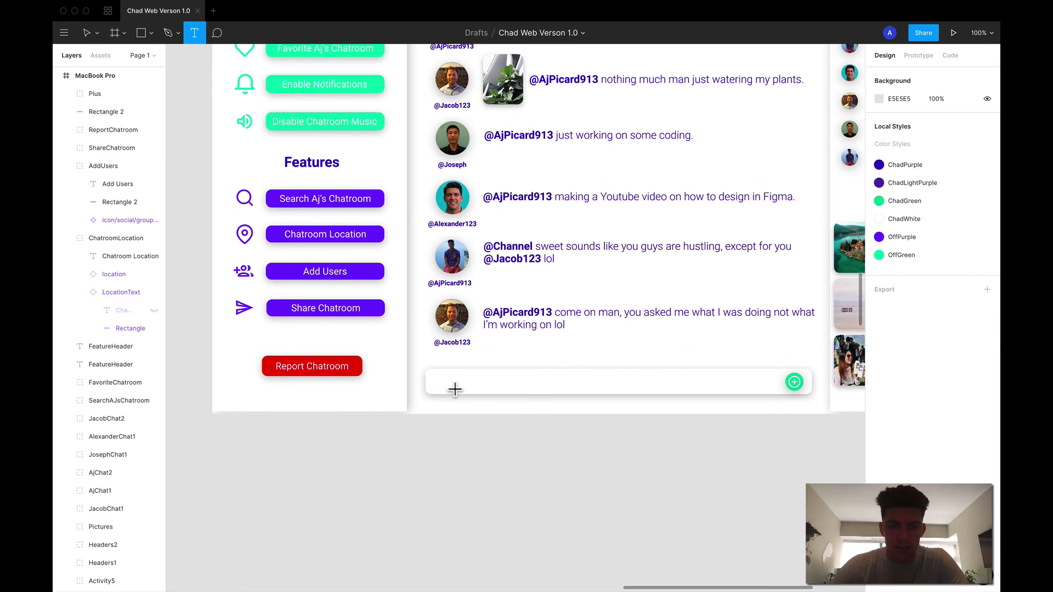
{"action": "left_click", "coordinate": [444, 381]}
{"action": "type", "text": "Start typing"}
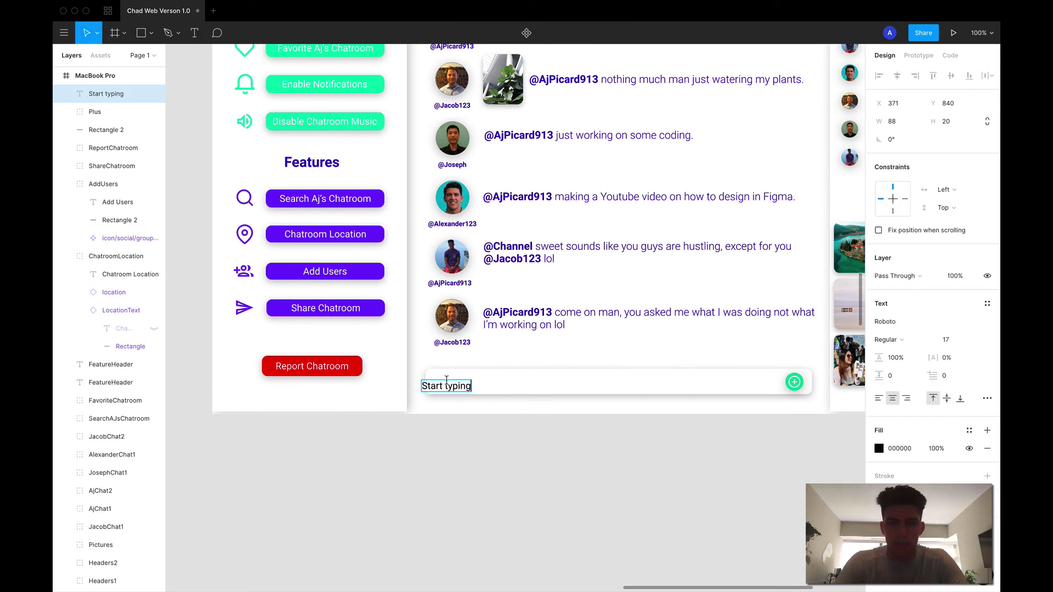
{"action": "type", "text": " here..."}
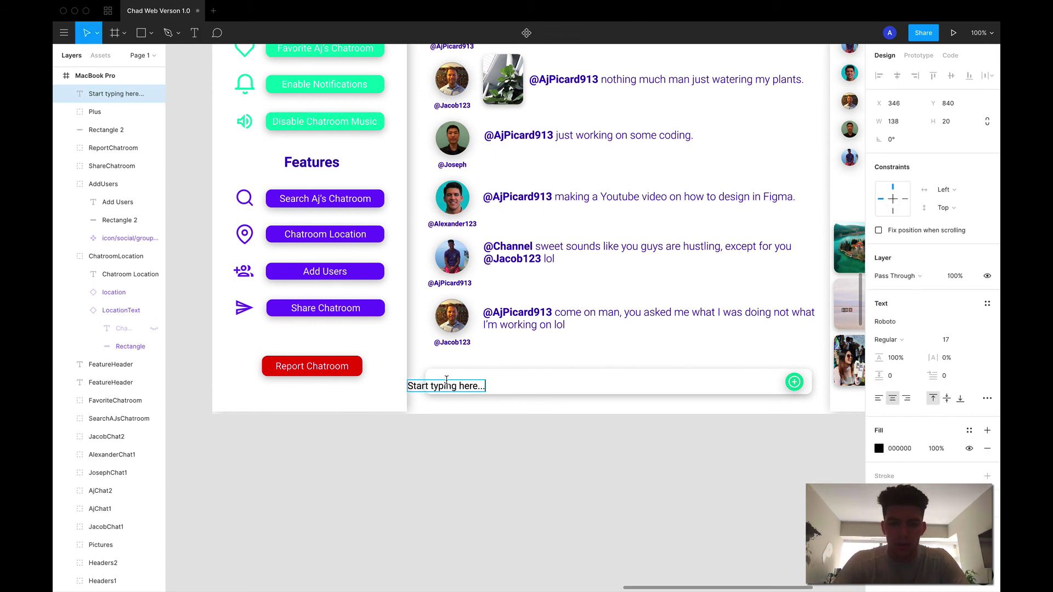
{"action": "key", "text": "ctrl+a"}
{"action": "type", "text": "Se"}
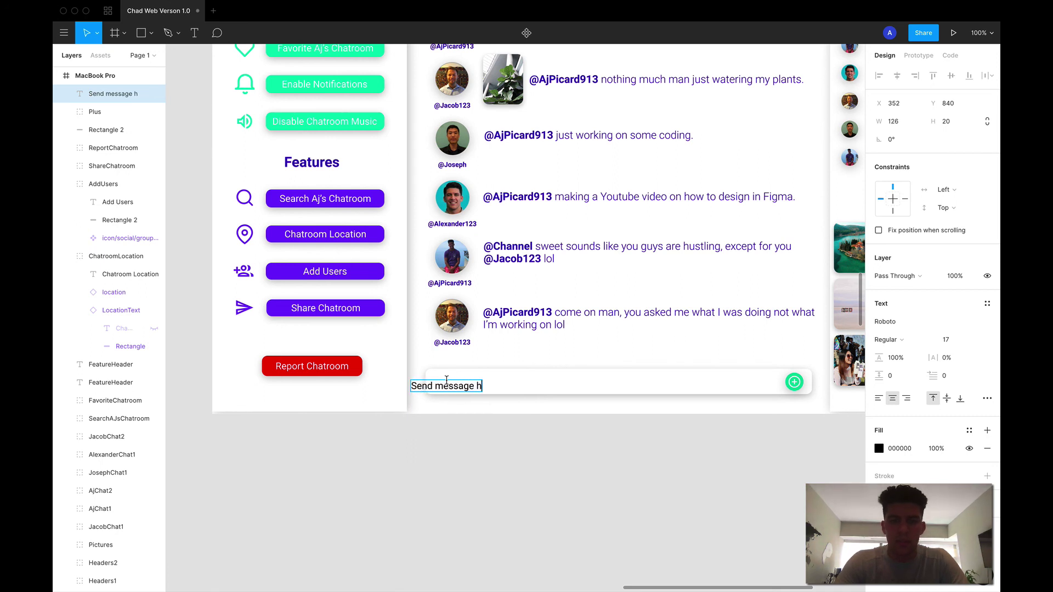
{"action": "key", "text": "ctrl+a"}
{"action": "type", "text": "C"}
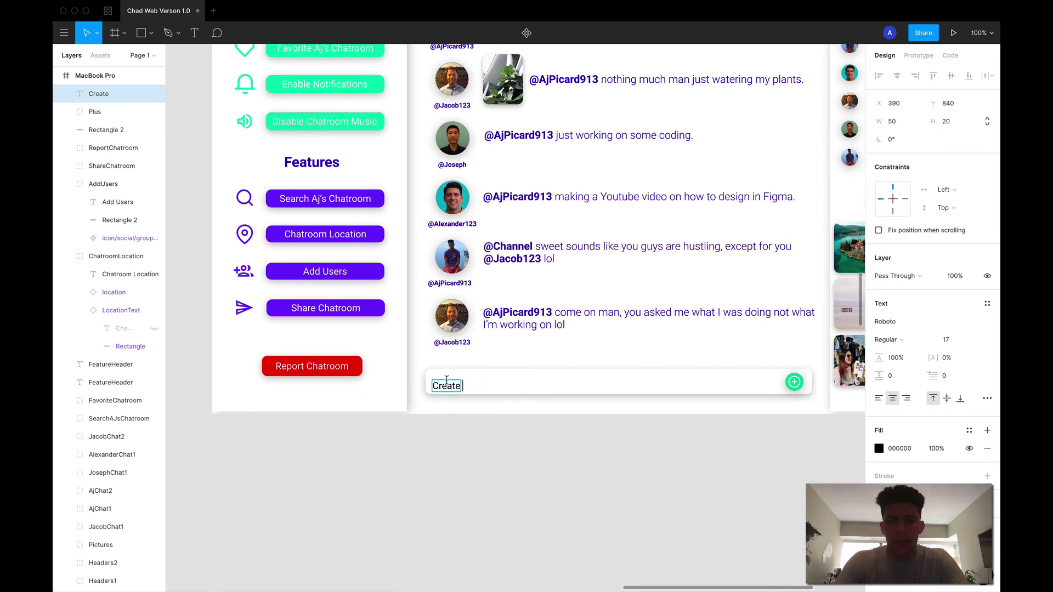
{"action": "left_click", "coordinate": [489, 482]}
{"action": "left_click_drag", "start_coordinate": [482, 396], "coordinate": [435, 400]}
Step: Set the placeholder to font size 19 and space it evenly from the bar's edges
{"action": "key", "text": "alt"}
{"action": "left_click", "coordinate": [957, 337]}
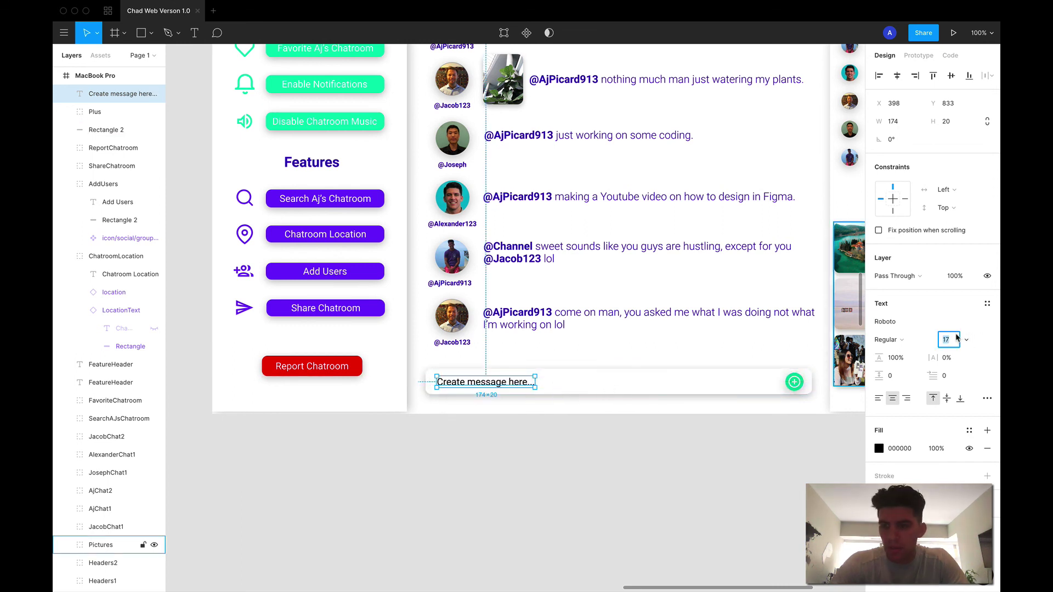
{"action": "type", "text": "19"}
{"action": "key", "text": "Return"}
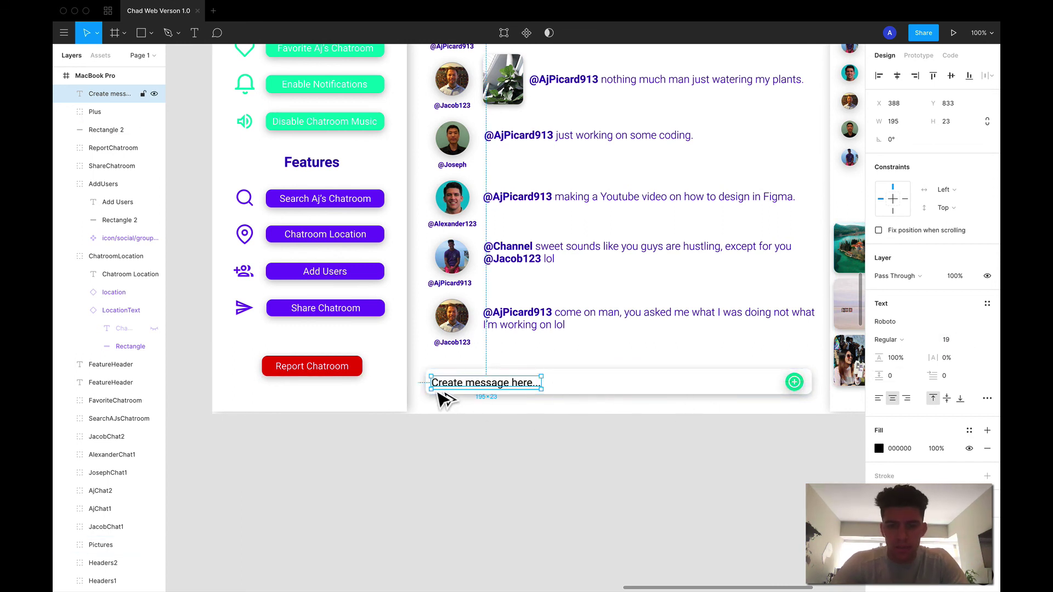
{"action": "key", "text": "alt"}
{"action": "left_click_drag", "start_coordinate": [425, 394], "coordinate": [437, 400]}
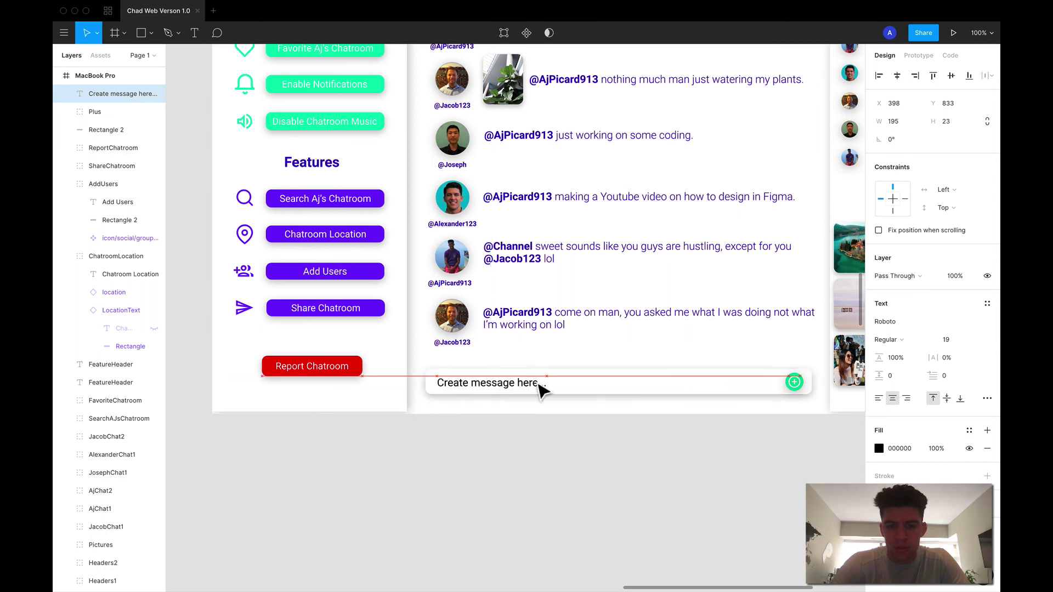
{"action": "key", "text": "alt"}
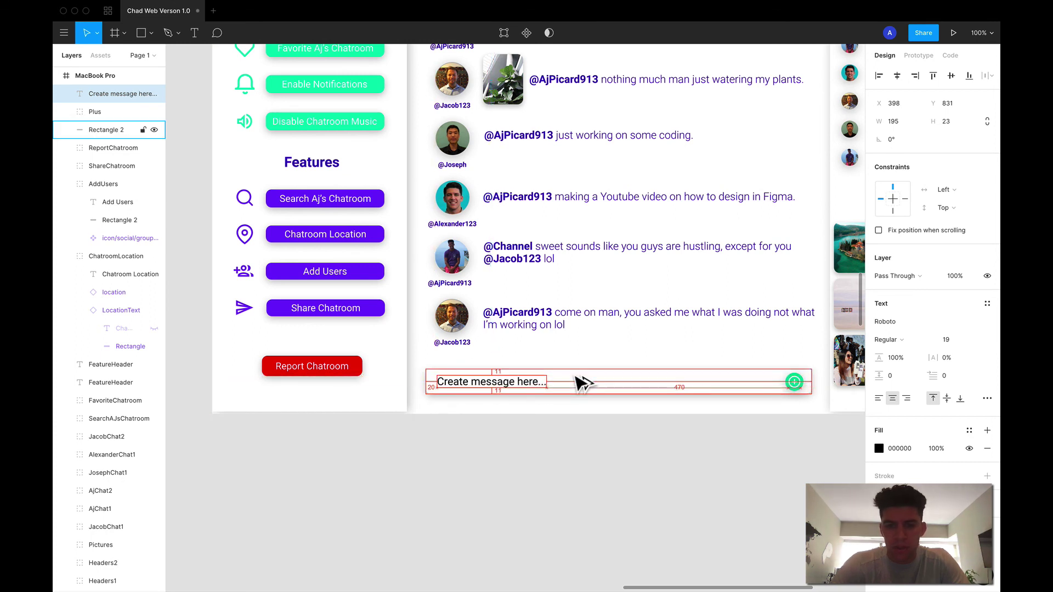
{"action": "key", "text": "Up"}
{"action": "key", "text": "Up"}
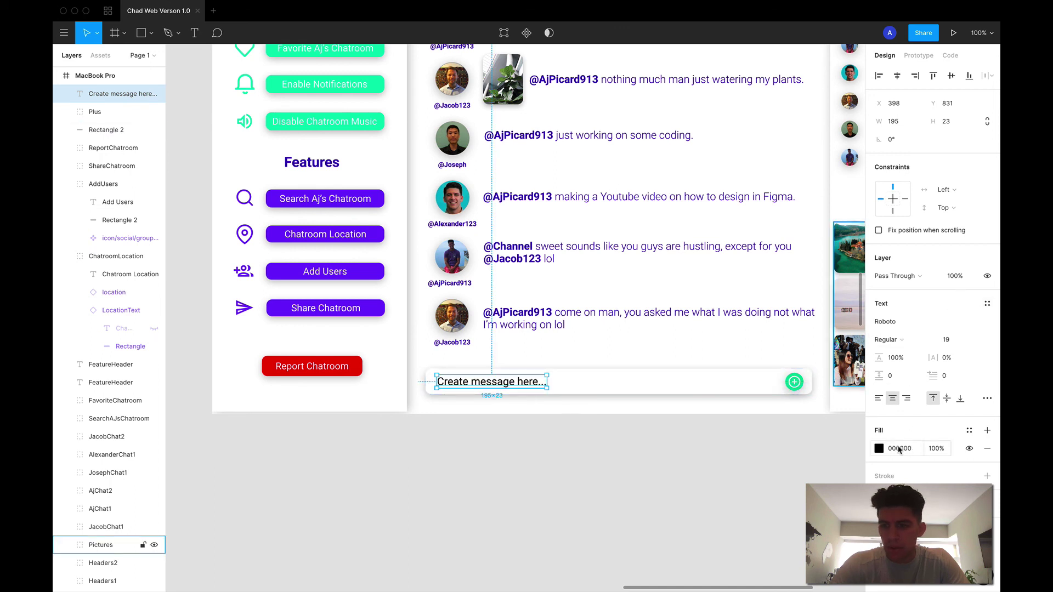
Step: Colour the placeholder dark purple 2404B5 at 50% opacity, then zoom out
{"action": "left_click", "coordinate": [879, 449]}
{"action": "left_click", "coordinate": [761, 538]}
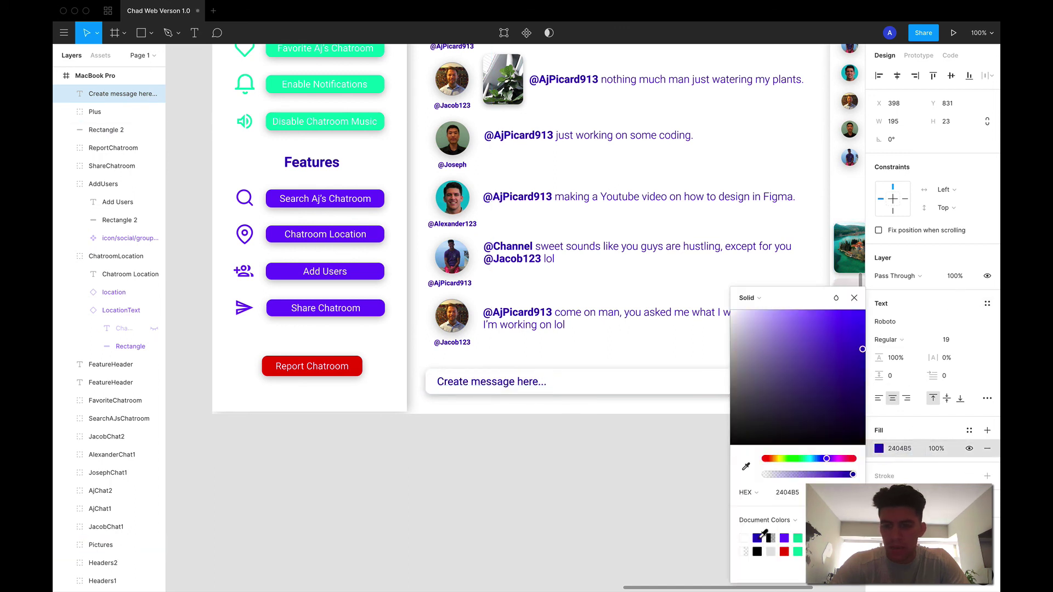
{"action": "left_click", "coordinate": [937, 254]}
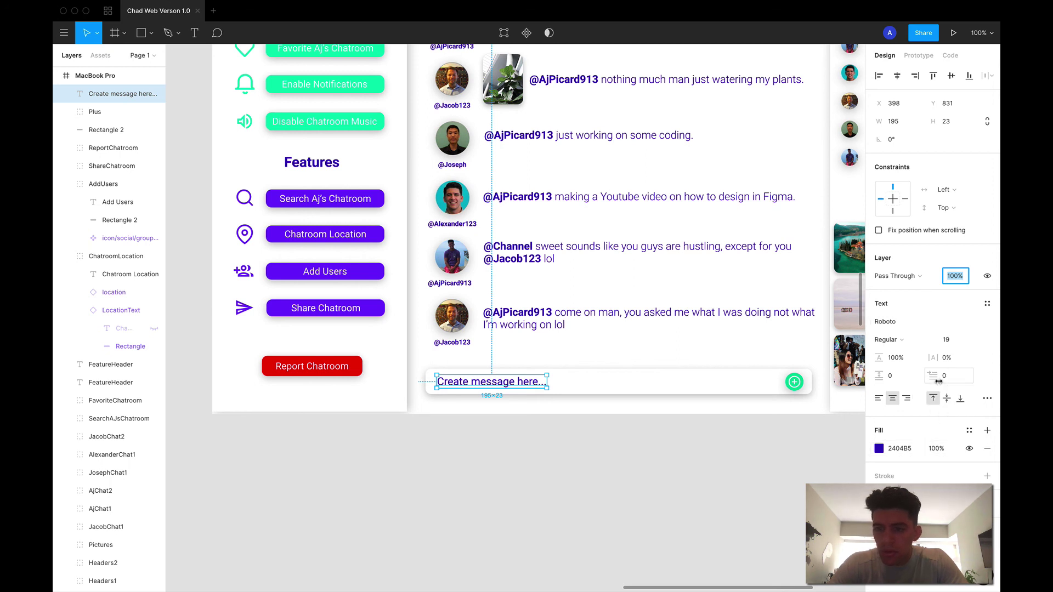
{"action": "key", "text": "Return"}
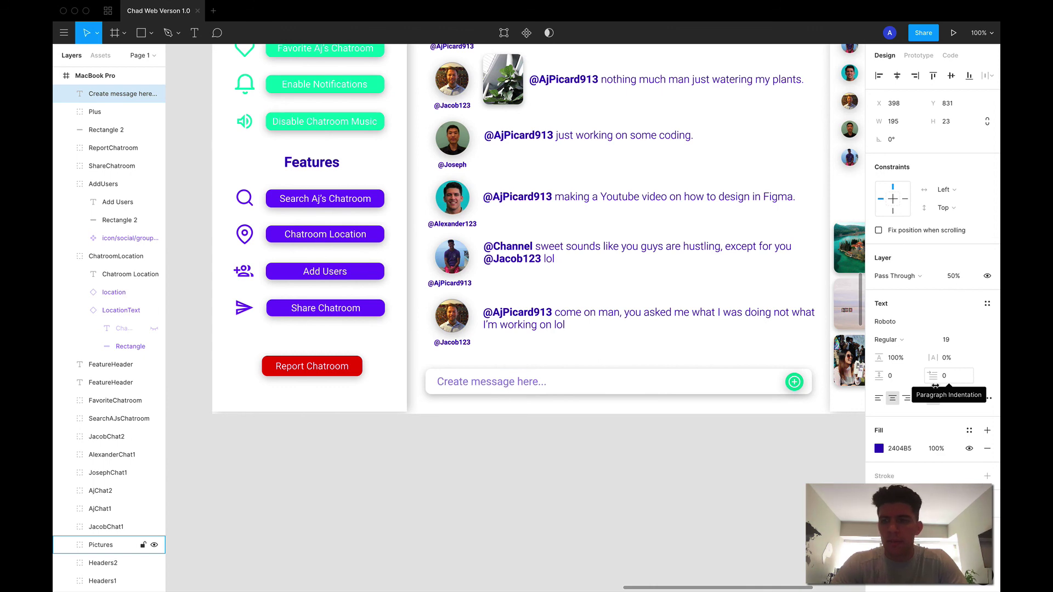
{"action": "left_click", "coordinate": [609, 562]}
{"action": "scroll", "coordinate": [604, 492], "scroll_direction": "up", "scroll_amount": 2}
{"action": "scroll", "coordinate": [603, 492], "scroll_direction": "right", "scroll_amount": 2}
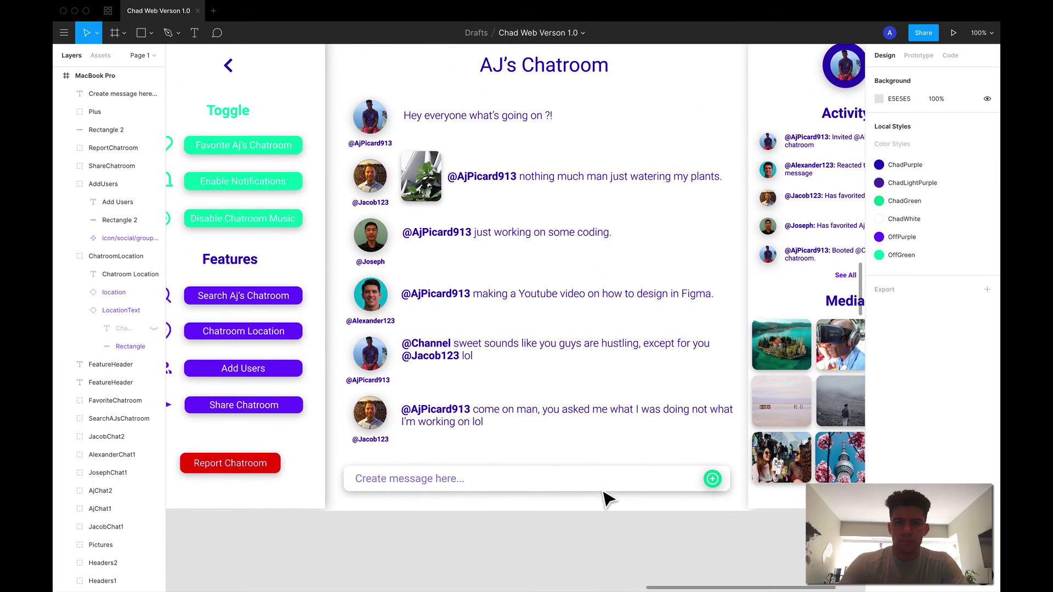
{"action": "key", "text": "super+minus"}
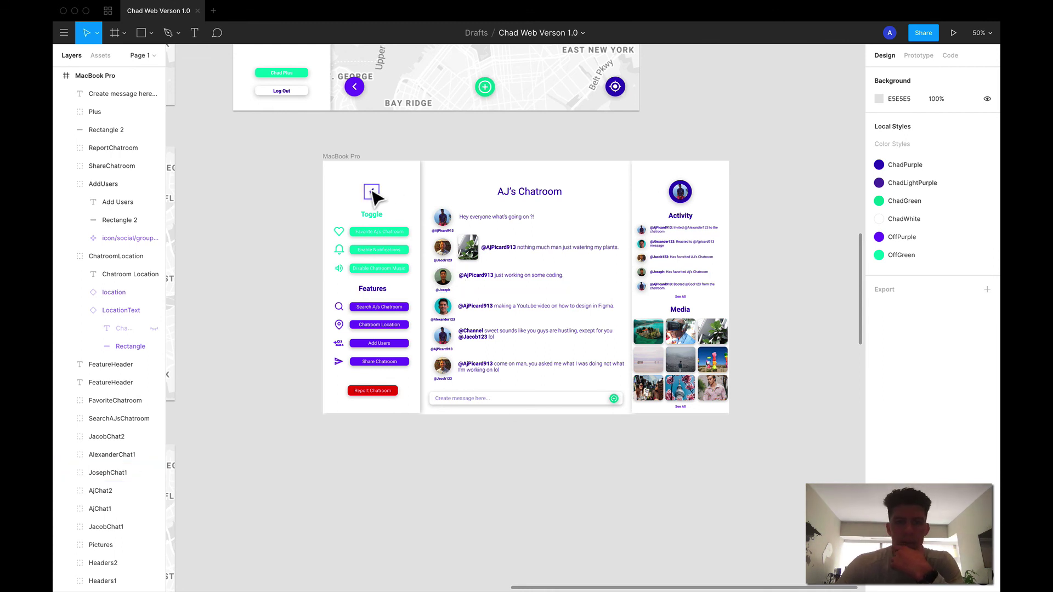
Step: Move the header title, back arrow and avatar up, and nudge the left panel buttons up
{"action": "left_click", "coordinate": [540, 193]}
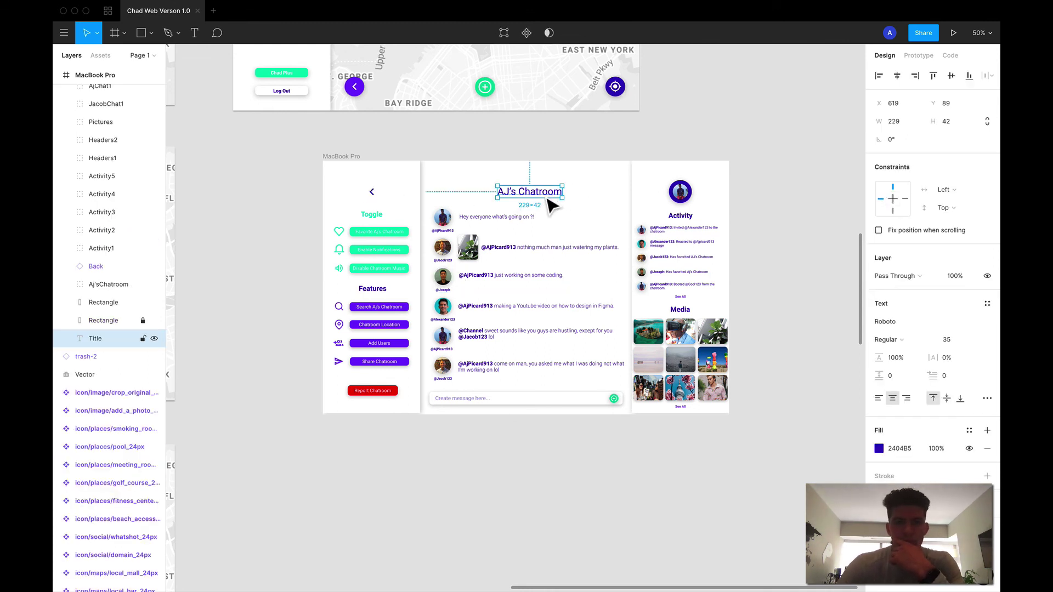
{"action": "left_click", "coordinate": [372, 192], "text": "shift"}
{"action": "left_click", "coordinate": [680, 191], "text": "shift"}
{"action": "left_click_drag", "start_coordinate": [680, 200], "coordinate": [586, 174]}
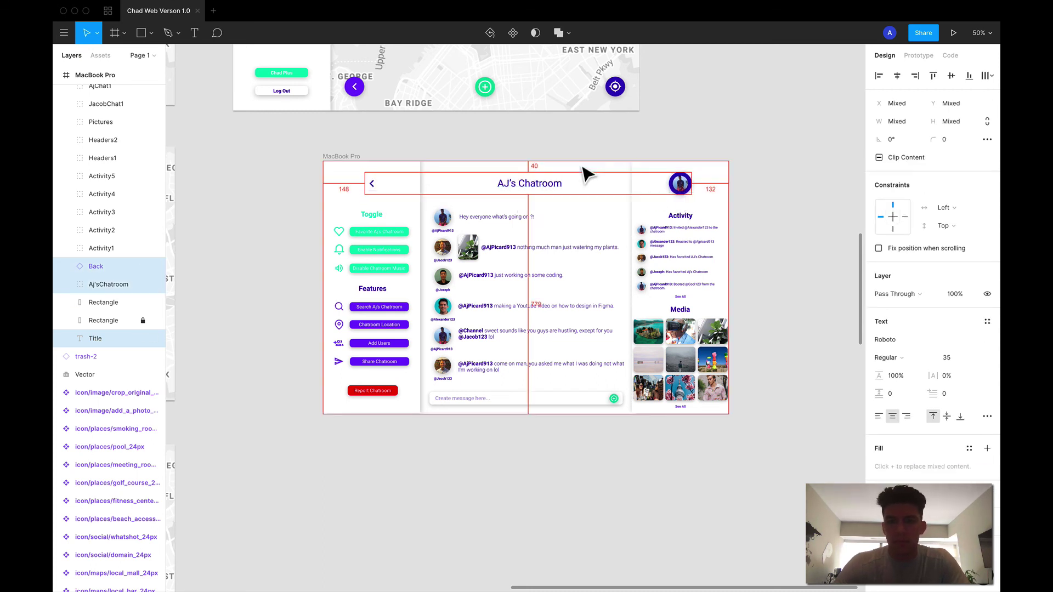
{"action": "key", "text": "Escape"}
{"action": "left_click_drag", "start_coordinate": [340, 215], "coordinate": [405, 378]}
{"action": "key", "text": "shift+Up"}
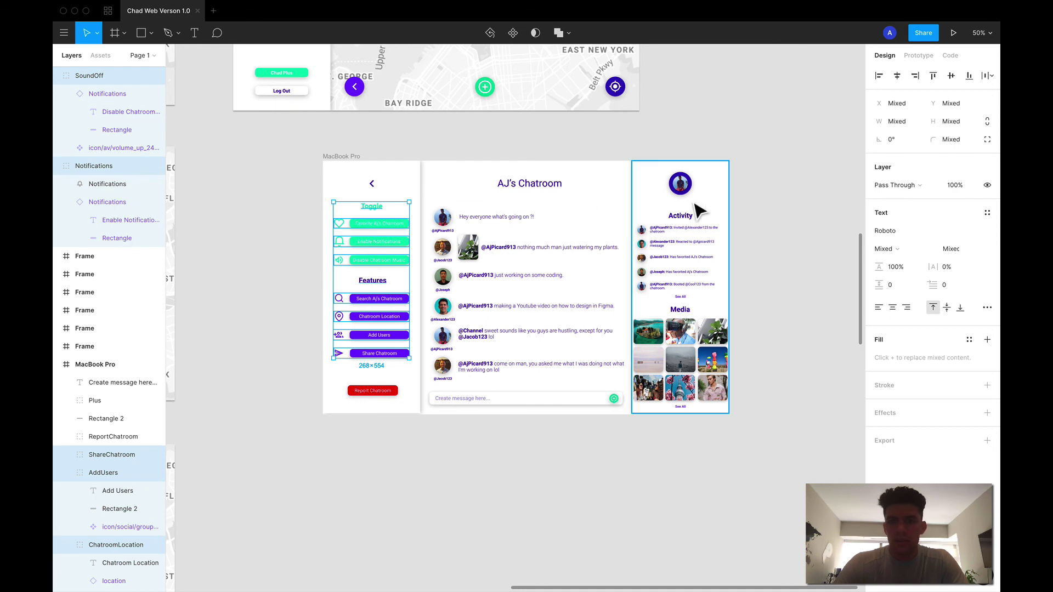
Step: Lock the Activity panel's background rectangle
{"action": "left_click", "coordinate": [656, 209]}
{"action": "left_click", "coordinate": [771, 235]}
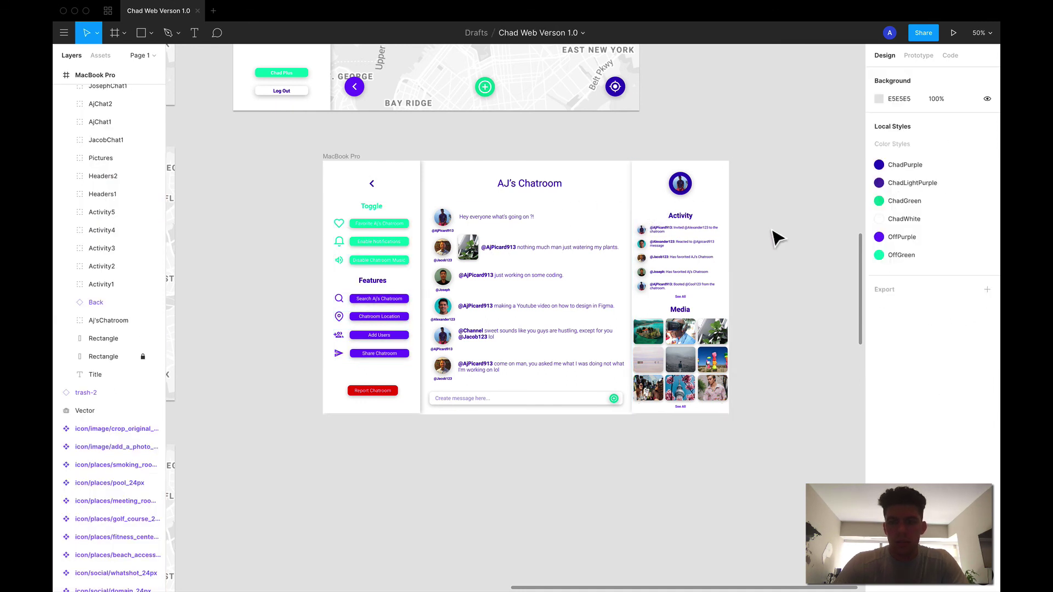
{"action": "left_click_drag", "start_coordinate": [652, 220], "coordinate": [683, 272]}
{"action": "key", "text": "Escape"}
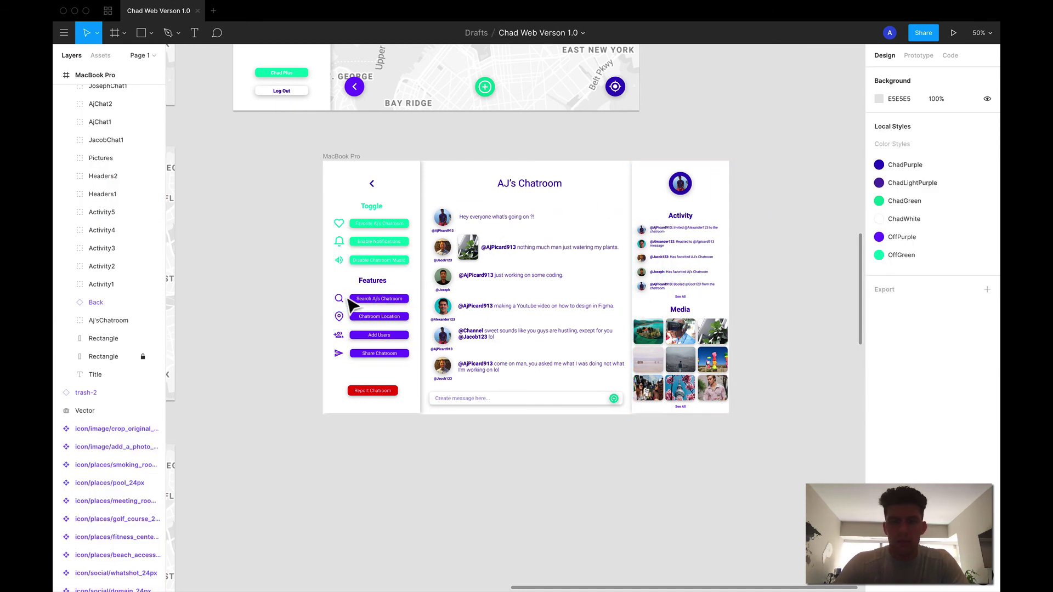
{"action": "scroll", "coordinate": [137, 215], "scroll_direction": "up", "scroll_amount": 4}
{"action": "scroll", "coordinate": [135, 214], "scroll_direction": "up", "scroll_amount": 3}
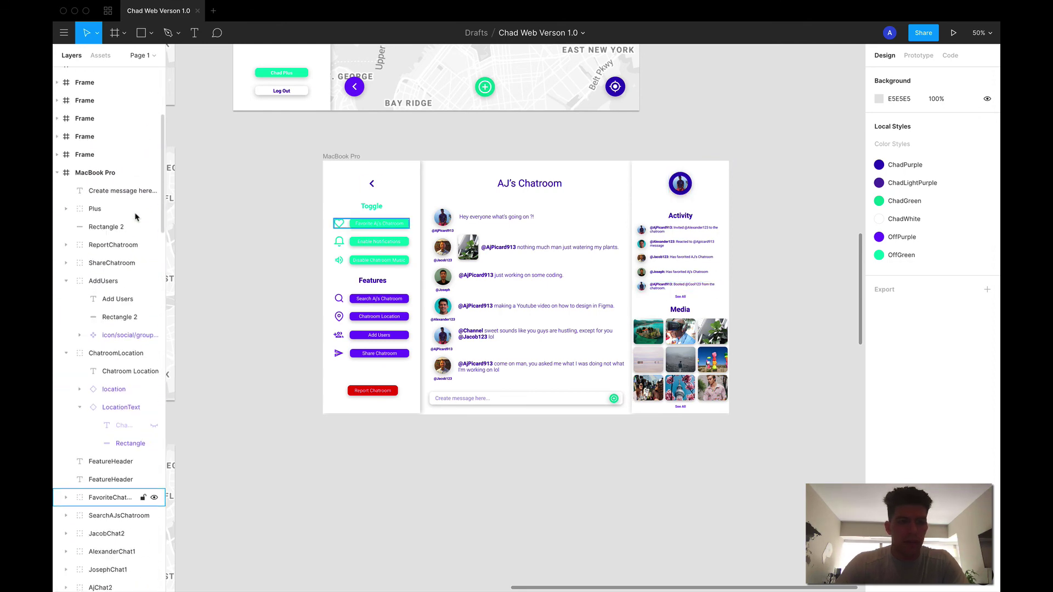
{"action": "left_click", "coordinate": [674, 212]}
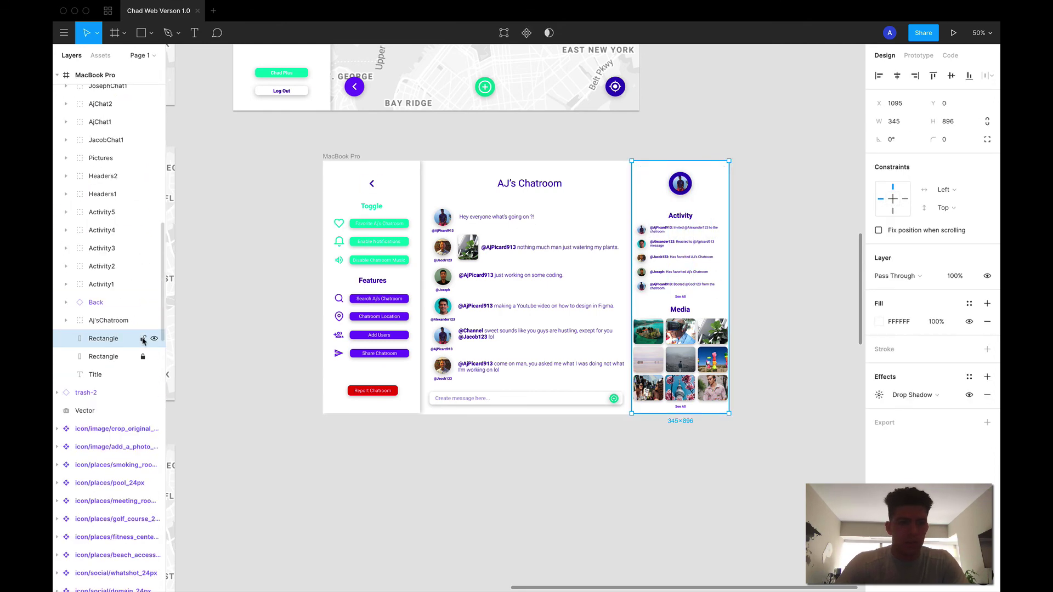
{"action": "left_click", "coordinate": [143, 339]}
{"action": "left_click", "coordinate": [798, 254]}
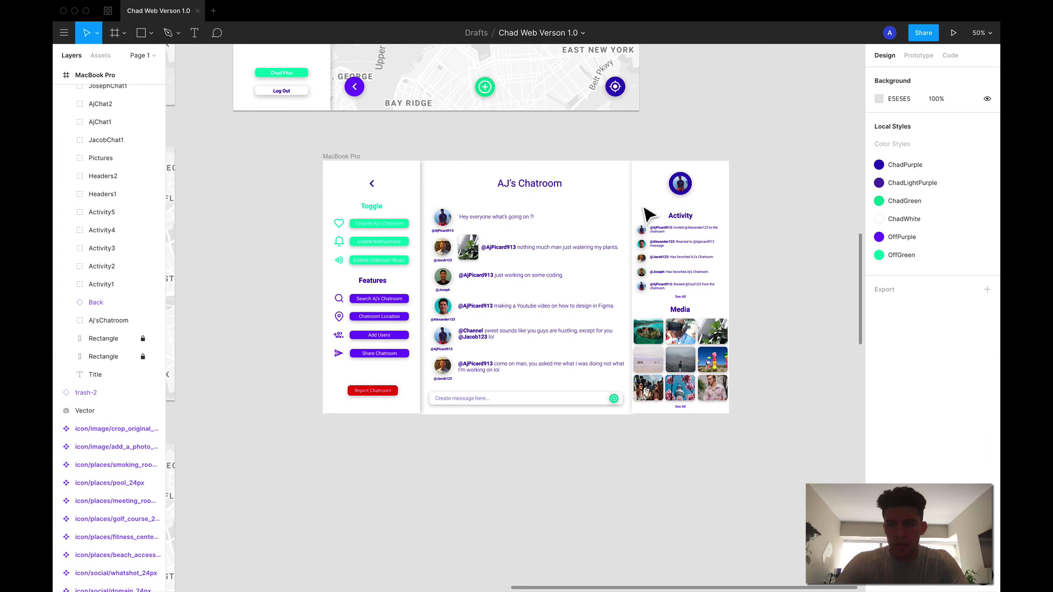
Step: Nudge the Activity and Media panel contents up
{"action": "left_click_drag", "start_coordinate": [637, 202], "coordinate": [718, 409]}
{"action": "key", "text": "shift+Up"}
{"action": "key", "text": "shift+Up"}
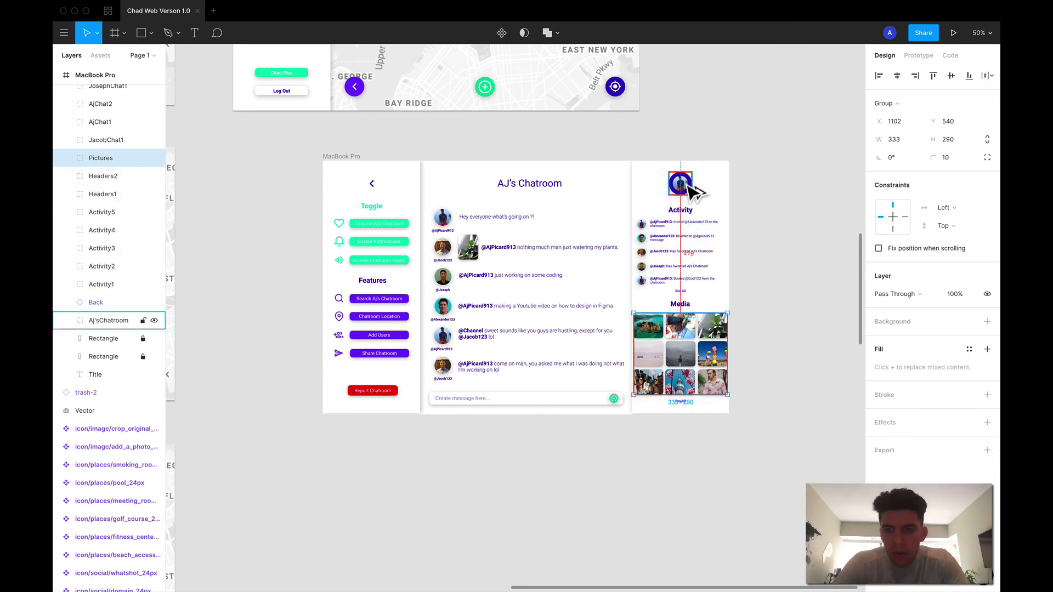
{"action": "left_click", "coordinate": [691, 212]}
{"action": "left_click", "coordinate": [745, 235]}
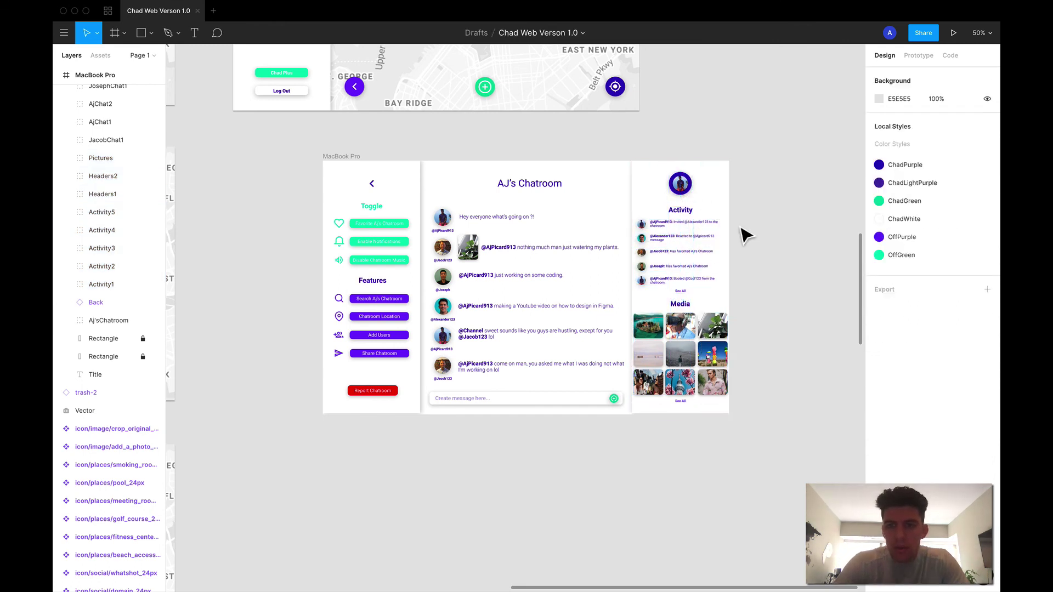
{"action": "left_click_drag", "start_coordinate": [727, 206], "coordinate": [639, 410]}
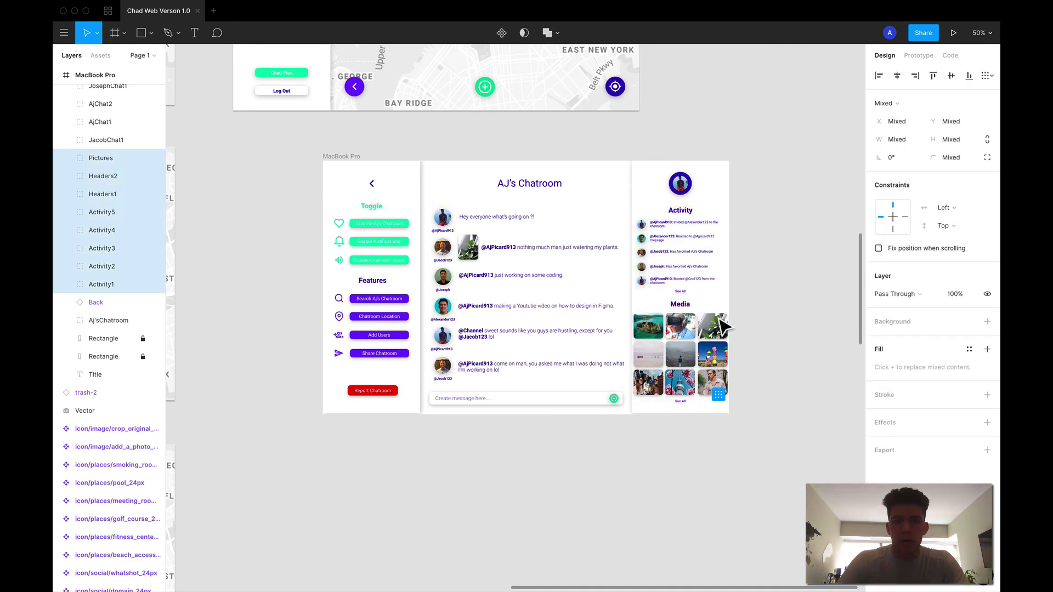
{"action": "left_click", "coordinate": [786, 321]}
{"action": "scroll", "coordinate": [713, 329], "scroll_direction": "right", "scroll_amount": 1}
{"action": "scroll", "coordinate": [713, 329], "scroll_direction": "down", "scroll_amount": 1}
{"action": "scroll", "coordinate": [657, 340], "scroll_direction": "right", "scroll_amount": 1}
{"action": "scroll", "coordinate": [657, 340], "scroll_direction": "down", "scroll_amount": 1}
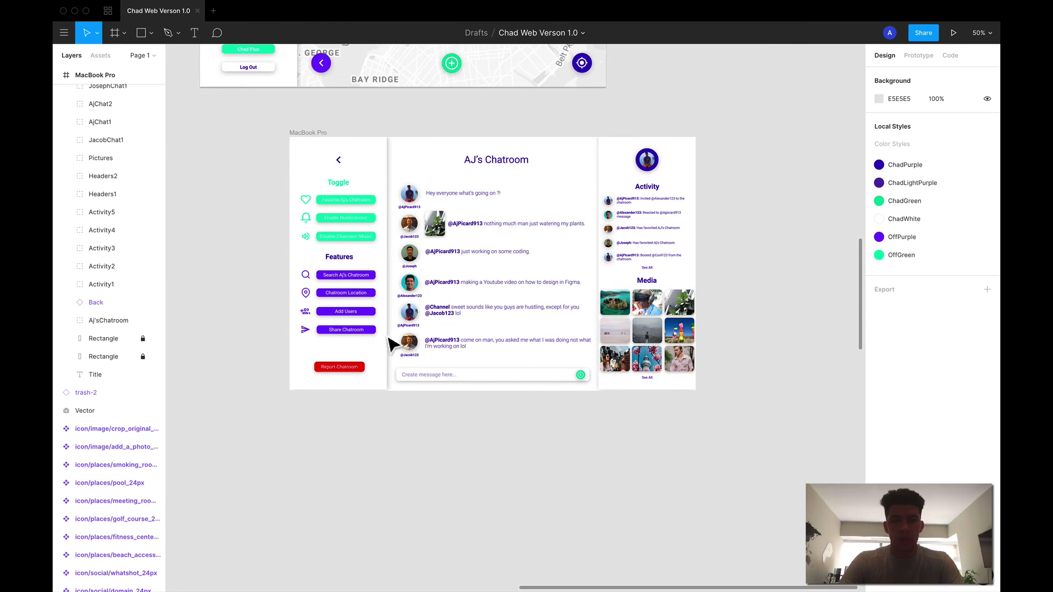
Step: Centre the Report Chatroom button horizontally within the left panel
{"action": "left_click_drag", "start_coordinate": [333, 368], "coordinate": [338, 373]}
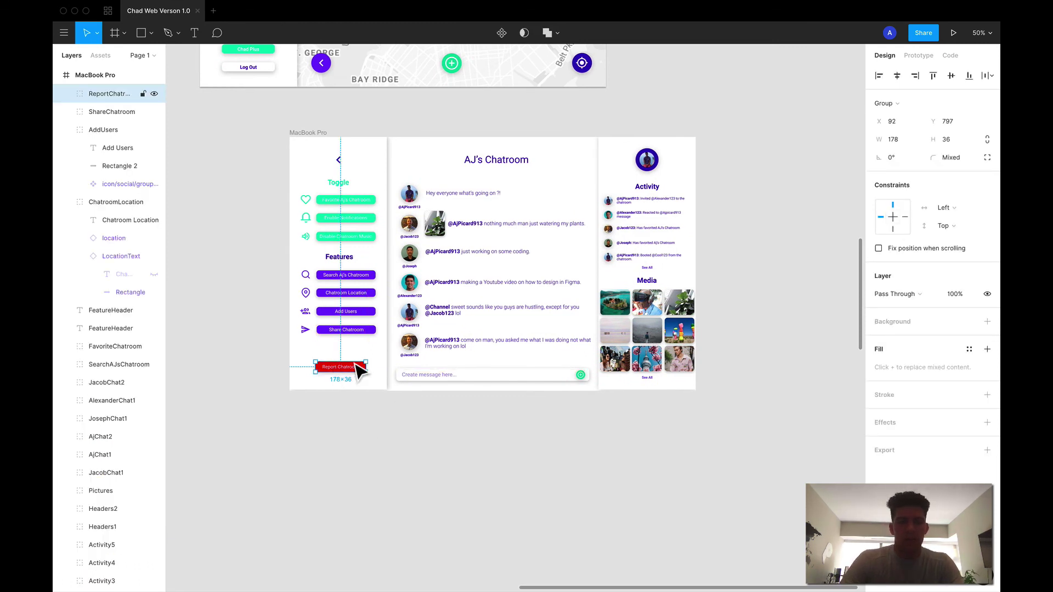
{"action": "key", "text": "alt"}
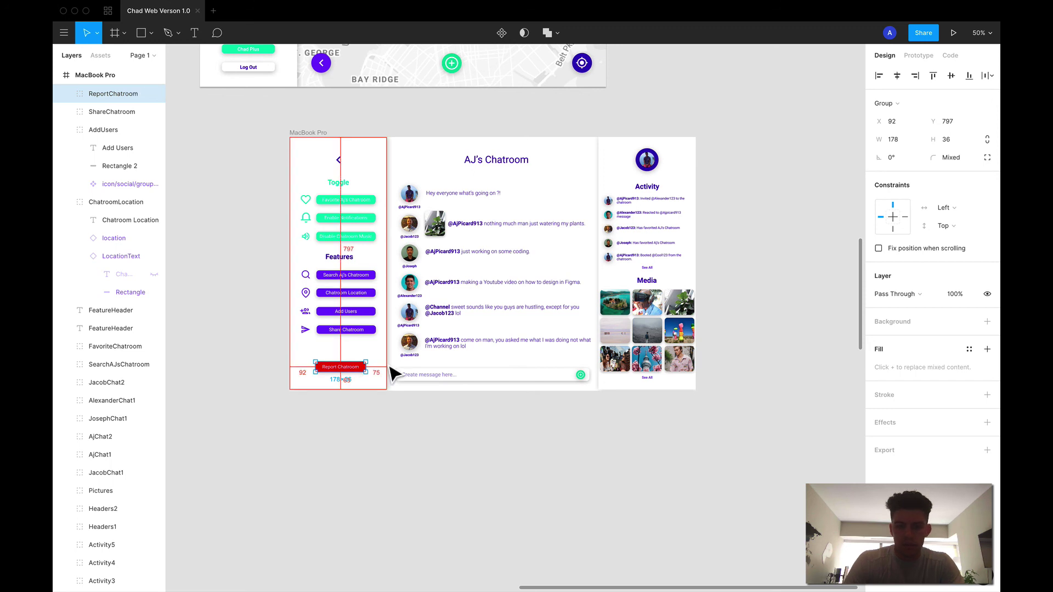
{"action": "key", "text": "Left"}
{"action": "key", "text": "Left"}
{"action": "key", "text": "Left"}
{"action": "key", "text": "Left"}
{"action": "key", "text": "Left"}
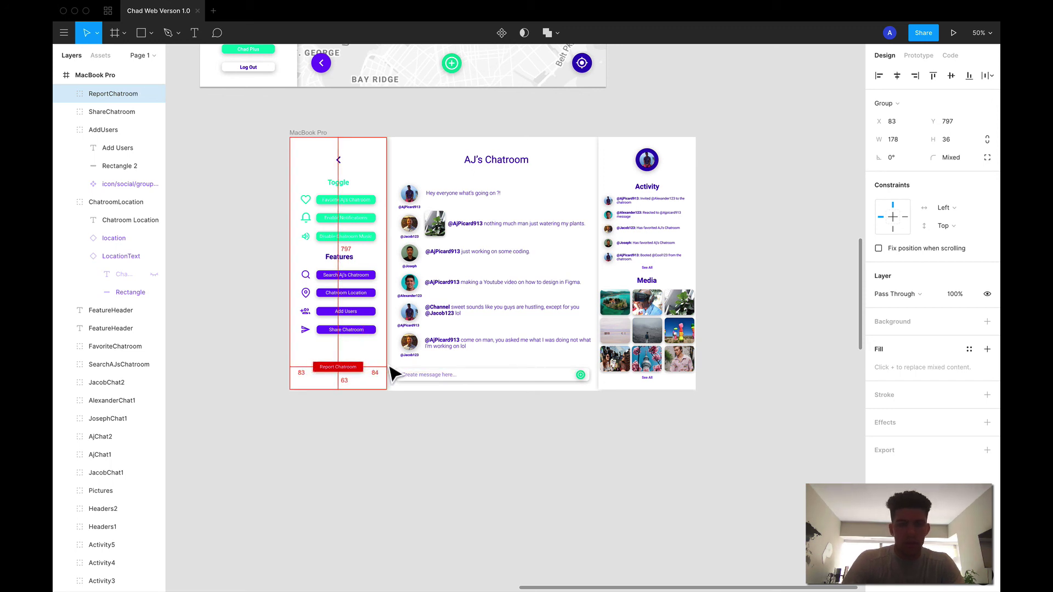
{"action": "left_click", "coordinate": [393, 436]}
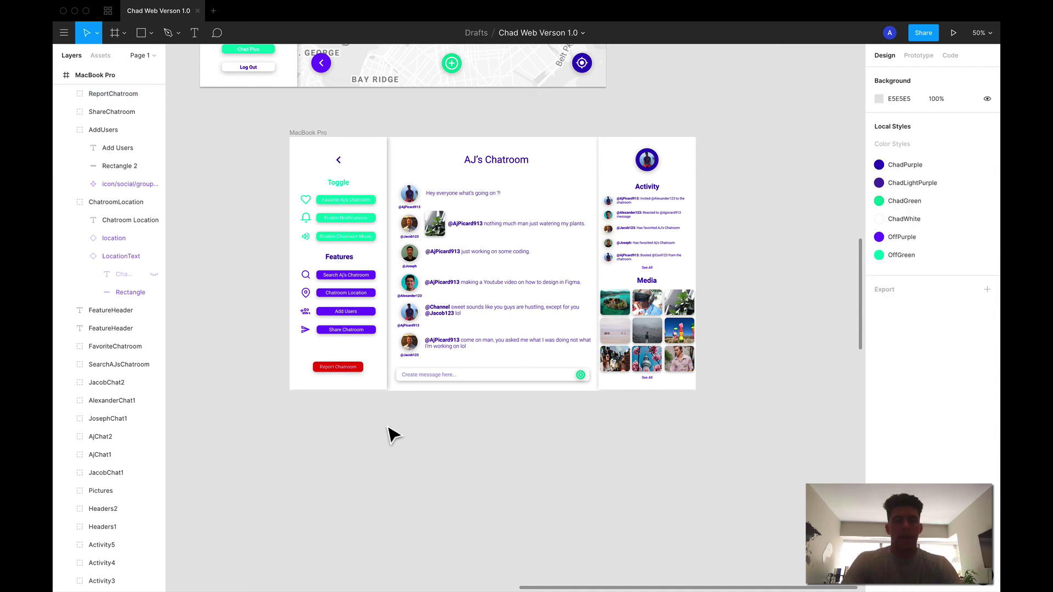
{"action": "scroll", "coordinate": [439, 417], "scroll_direction": "up", "scroll_amount": 3}
{"action": "scroll", "coordinate": [438, 417], "scroll_direction": "left", "scroll_amount": 2}
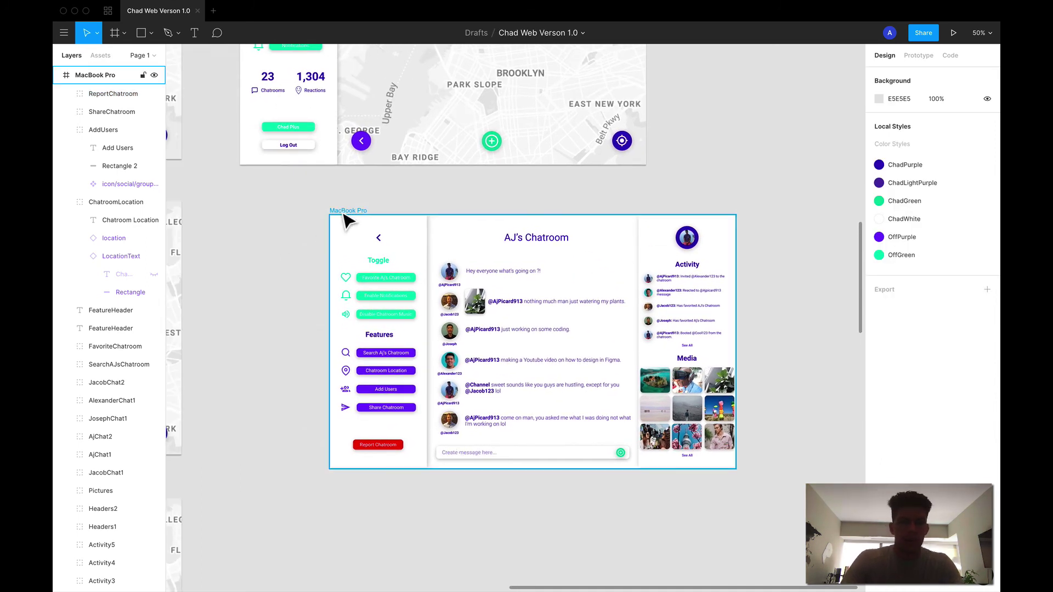
Step: Rename the MacBook Pro frame to Chatroom
{"action": "left_click_drag", "start_coordinate": [344, 215], "coordinate": [254, 203]}
{"action": "key", "text": "XF86AudioMute"}
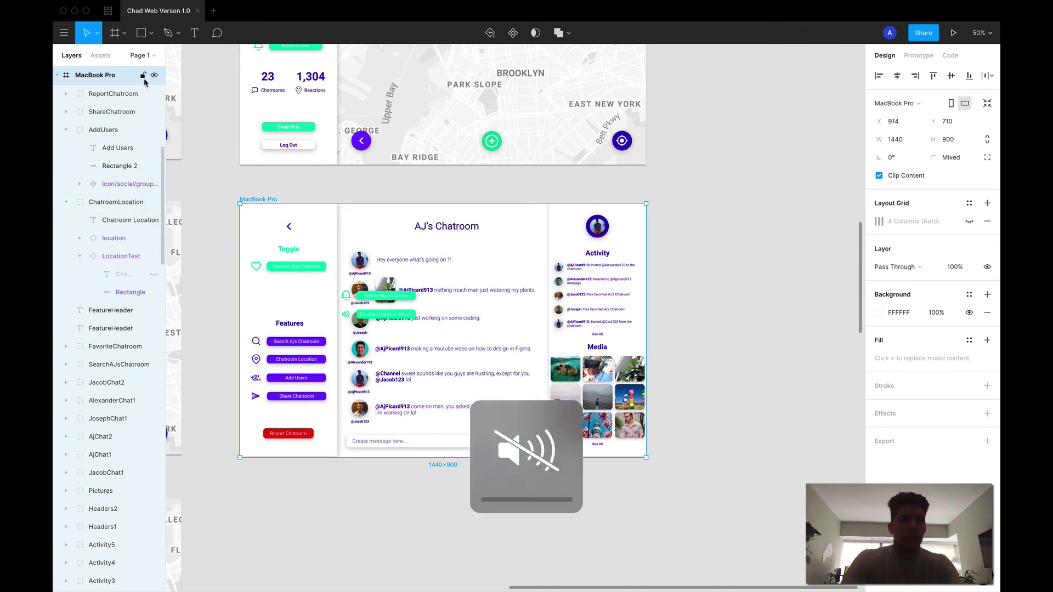
{"action": "double_click", "coordinate": [118, 75]}
{"action": "type", "text": "Aj"}
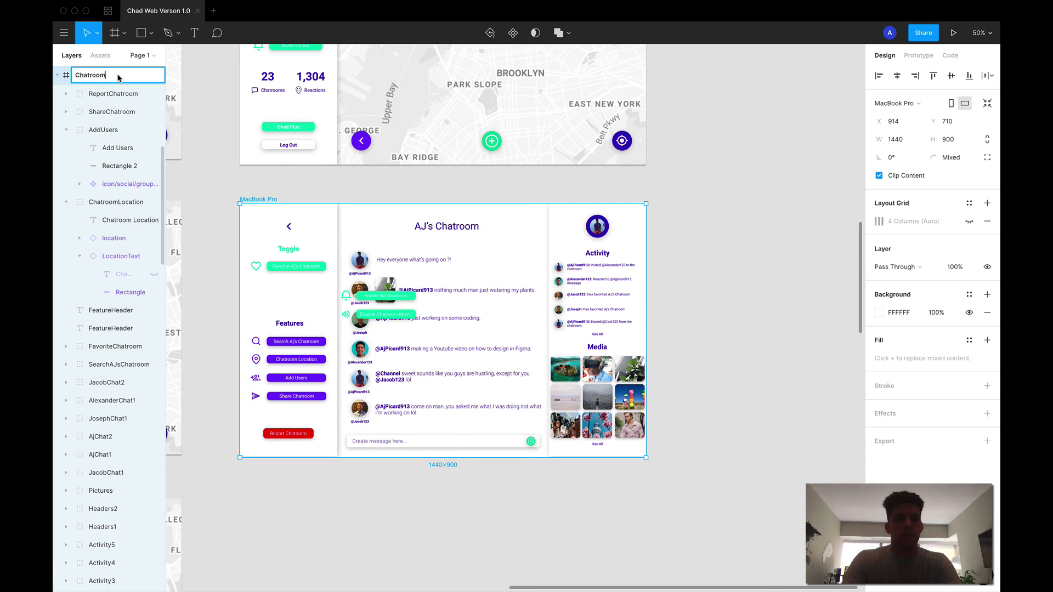
{"action": "key", "text": "Return"}
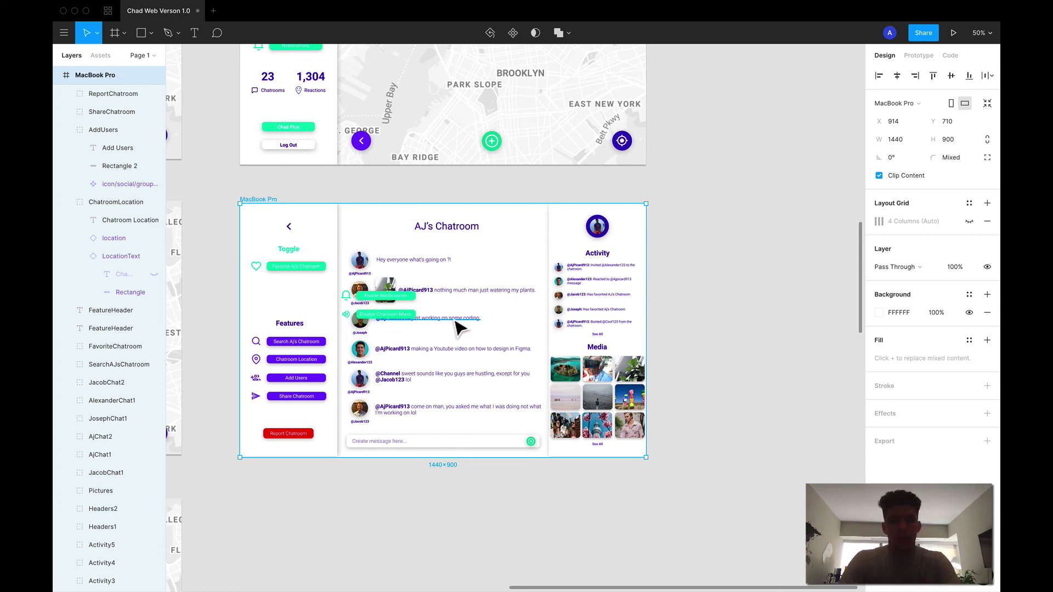
Step: Undo the frame rename and move the Notifications and SoundOff toggle groups up the layer order
{"action": "key", "text": "super+z"}
{"action": "key", "text": "super+z"}
{"action": "left_click", "coordinate": [391, 306]}
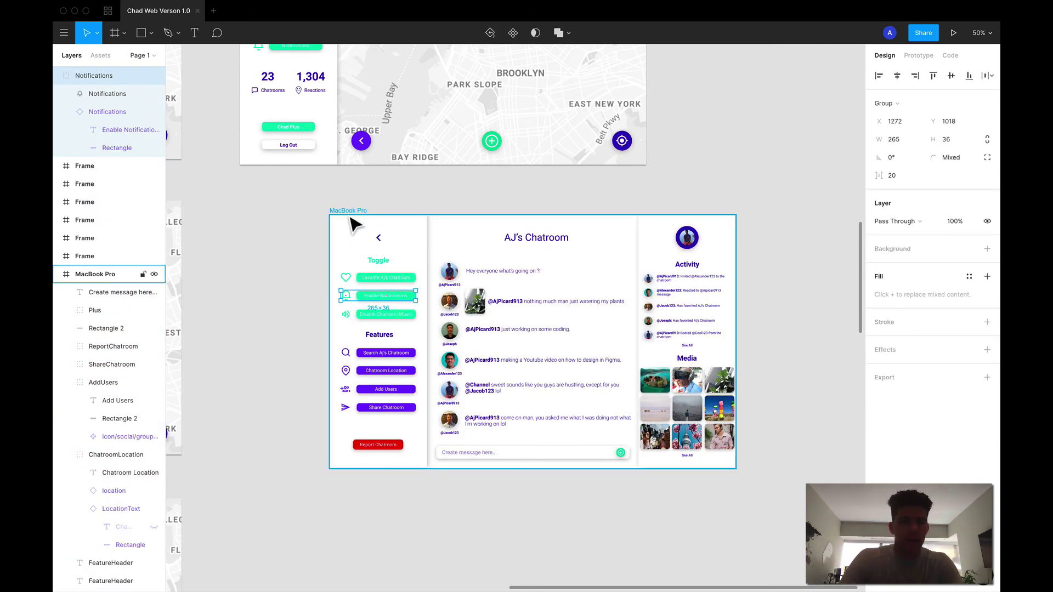
{"action": "left_click", "coordinate": [387, 322]}
{"action": "left_click", "coordinate": [378, 302]}
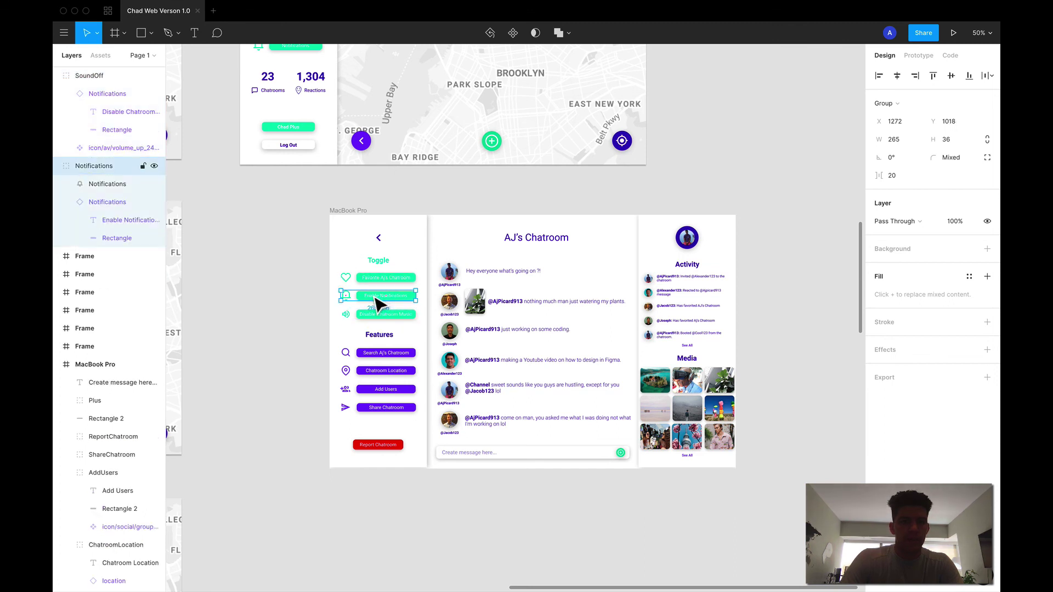
{"action": "left_click", "coordinate": [384, 315], "text": "shift"}
{"action": "left_click_drag", "start_coordinate": [86, 175], "coordinate": [94, 366]}
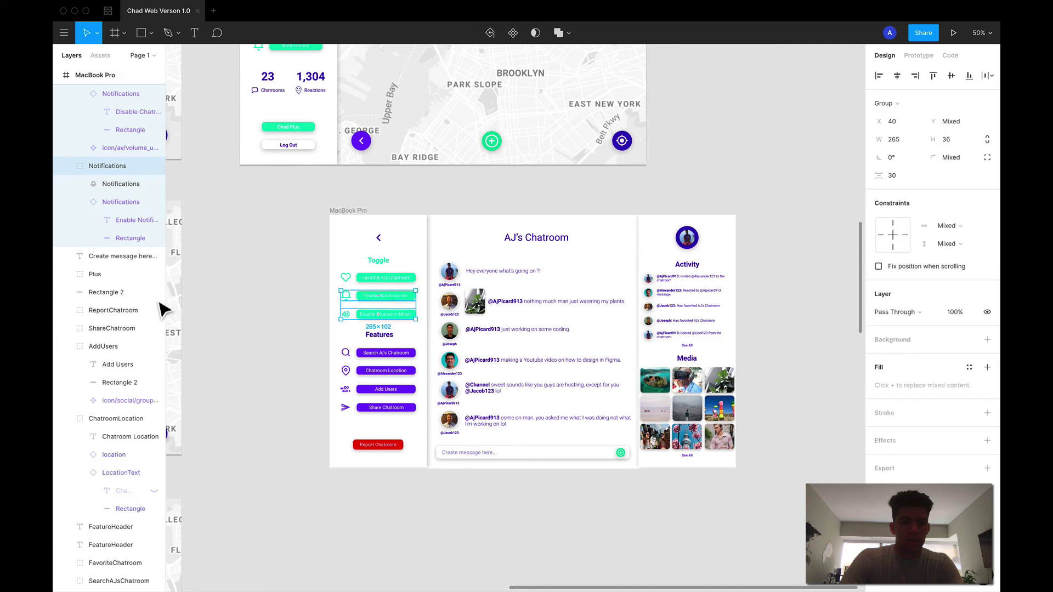
Step: Group the 'Create message here...' text, Plus icon and message bar background as TextBox
{"action": "scroll", "coordinate": [117, 291], "scroll_direction": "up", "scroll_amount": 3}
{"action": "left_click", "coordinate": [65, 167]}
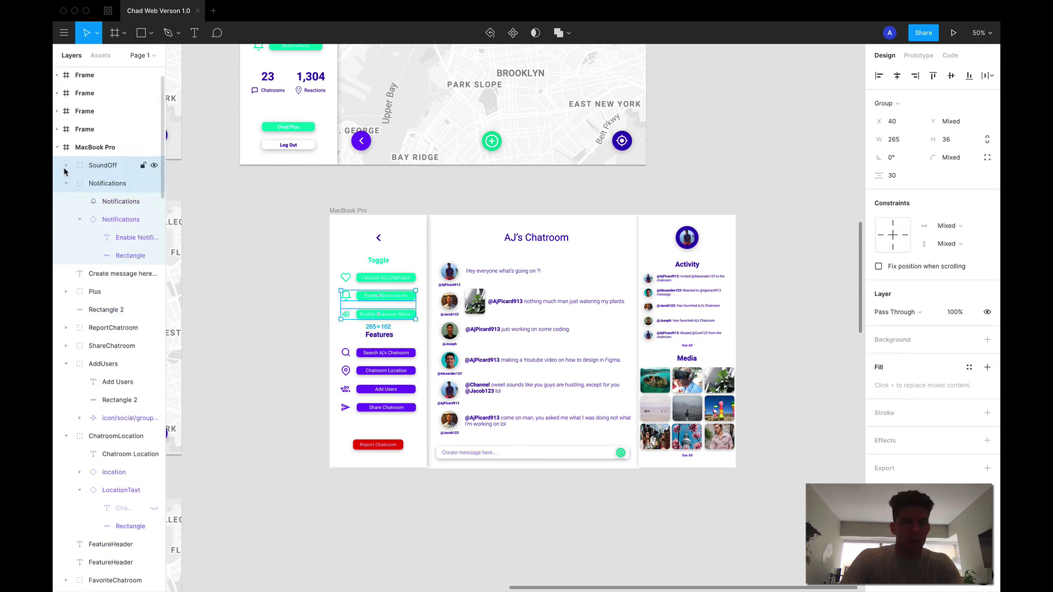
{"action": "left_click", "coordinate": [66, 184]}
{"action": "left_click", "coordinate": [122, 201]}
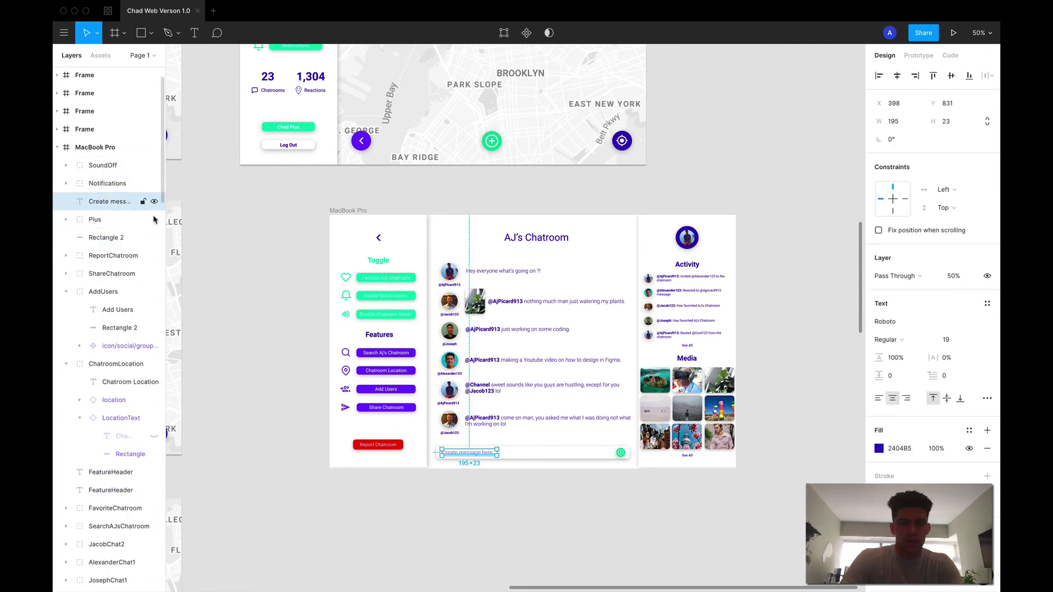
{"action": "left_click", "coordinate": [548, 457], "text": "shift"}
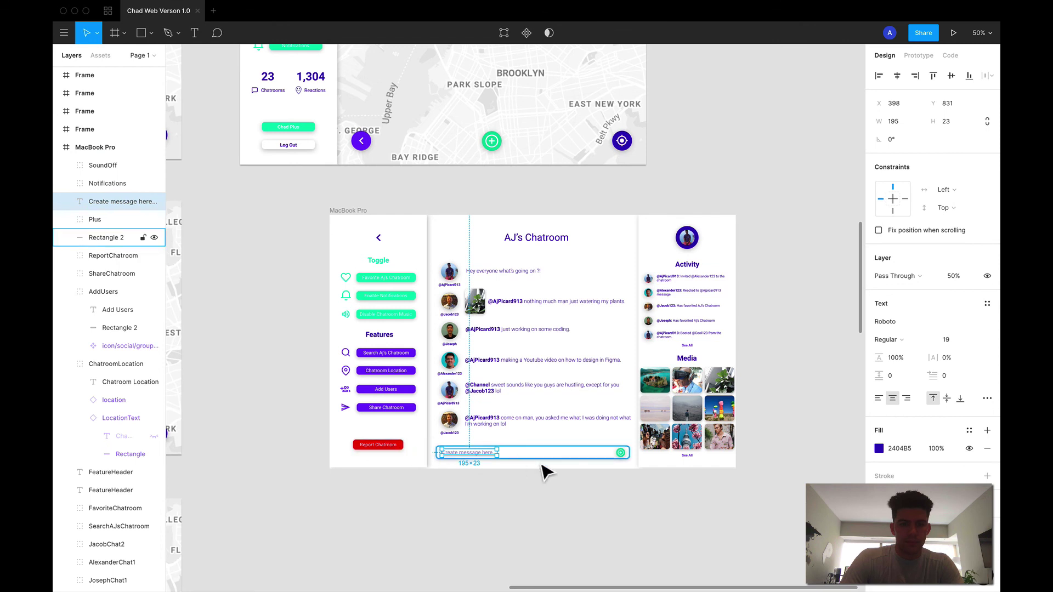
{"action": "left_click", "coordinate": [618, 456], "text": "shift"}
{"action": "key", "text": "ctrl+g"}
{"action": "left_click_drag", "start_coordinate": [101, 201], "coordinate": [112, 206]}
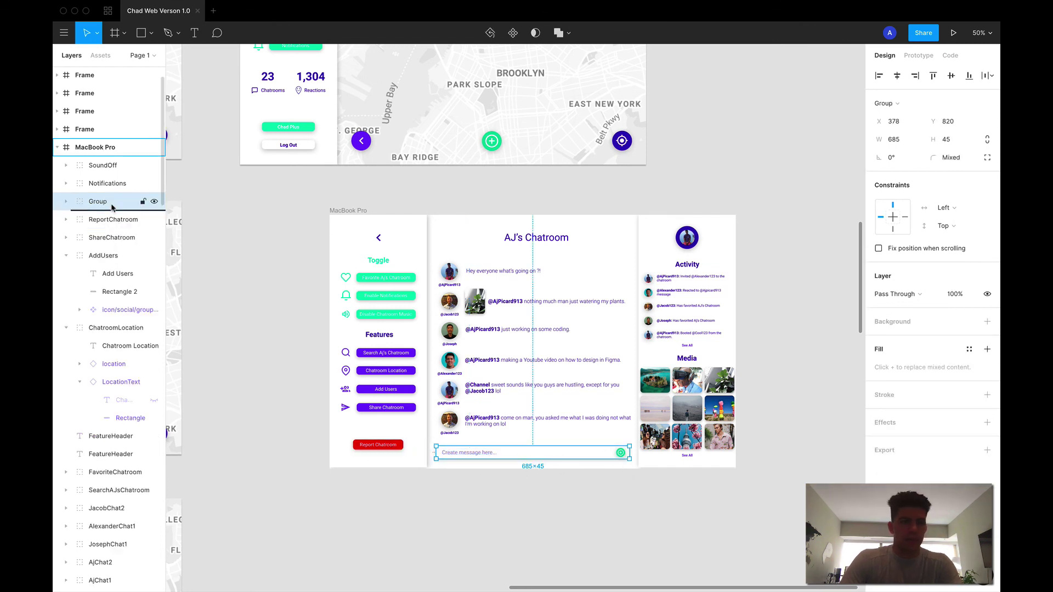
{"action": "double_click", "coordinate": [112, 207]}
{"action": "type", "text": "TextBox"}
{"action": "key", "text": "Return"}
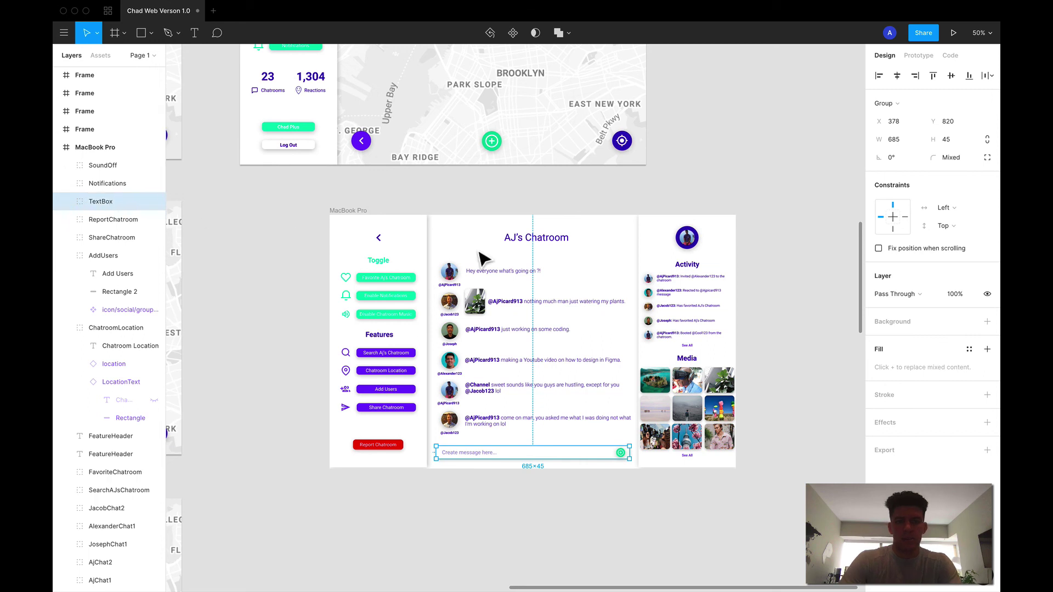
{"action": "double_click", "coordinate": [541, 240]}
Step: Select the left sidebar's back arrow, Toggle and Features headers, toggles and feature buttons
{"action": "left_click", "coordinate": [383, 240]}
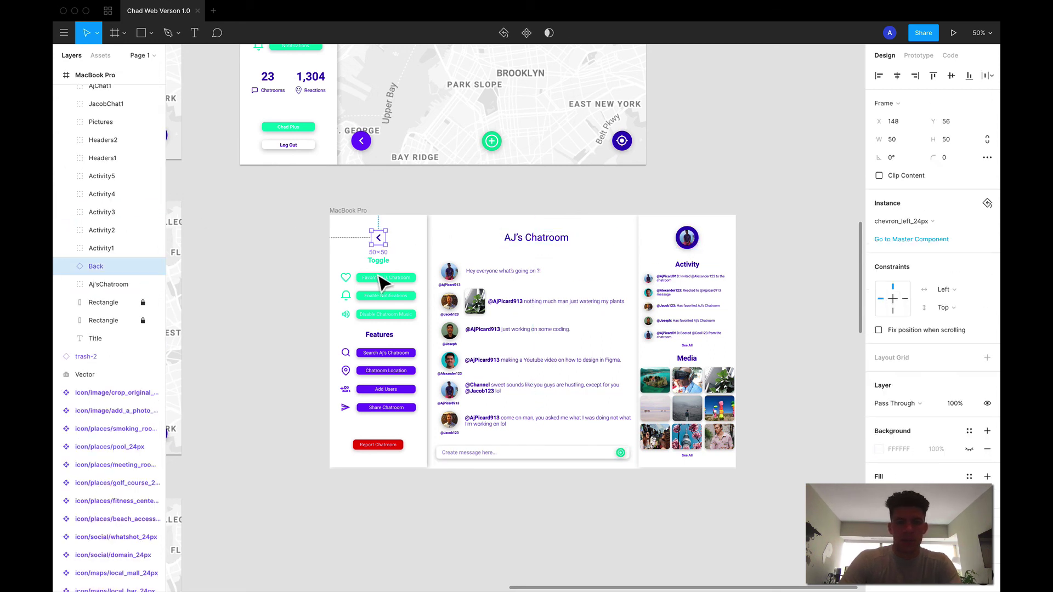
{"action": "left_click", "coordinate": [380, 259], "text": "shift"}
{"action": "left_click", "coordinate": [381, 279], "text": "shift"}
{"action": "left_click", "coordinate": [379, 297], "text": "shift"}
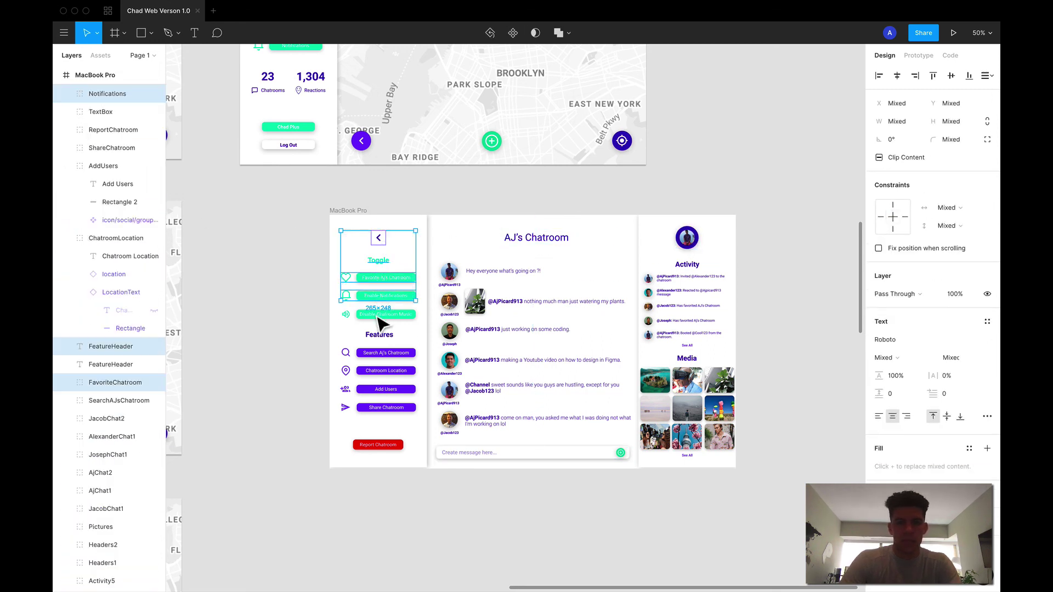
{"action": "left_click", "coordinate": [379, 314], "text": "shift"}
{"action": "left_click", "coordinate": [380, 334], "text": "shift"}
{"action": "left_click", "coordinate": [377, 356], "text": "shift"}
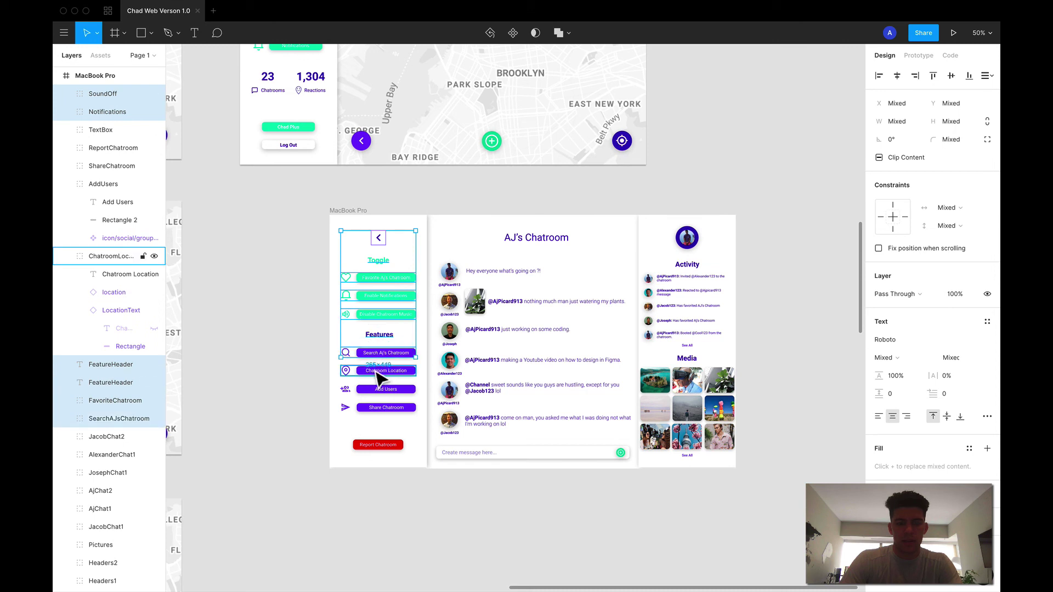
{"action": "left_click", "coordinate": [378, 371], "text": "shift"}
{"action": "left_click", "coordinate": [379, 390], "text": "shift"}
{"action": "left_click", "coordinate": [378, 408], "text": "shift"}
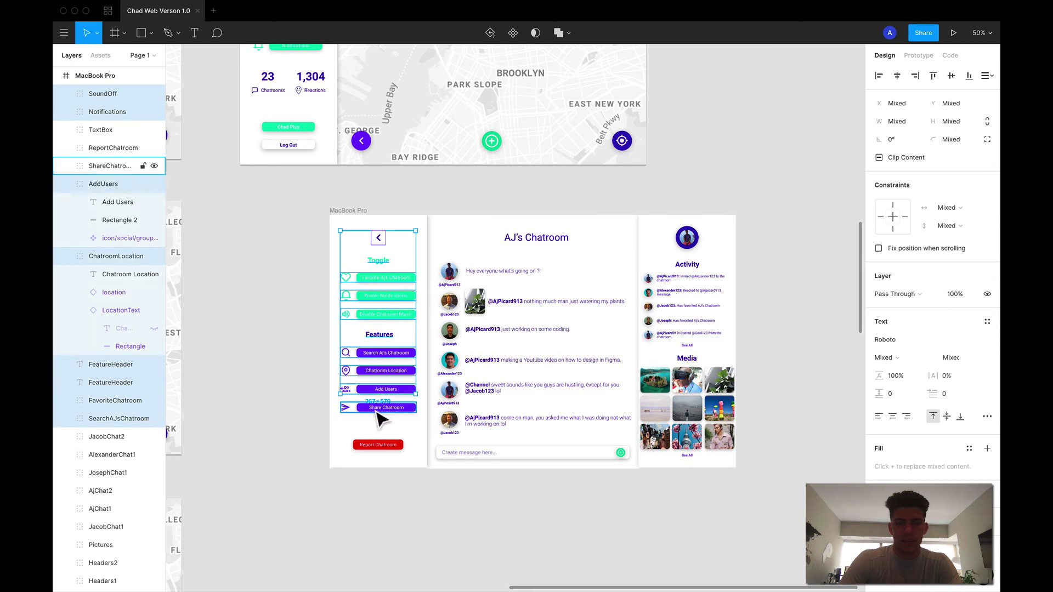
{"action": "left_click", "coordinate": [377, 443], "text": "shift"}
{"action": "scroll", "coordinate": [116, 491], "scroll_direction": "down", "scroll_amount": 3}
{"action": "scroll", "coordinate": [117, 493], "scroll_direction": "down", "scroll_amount": 3}
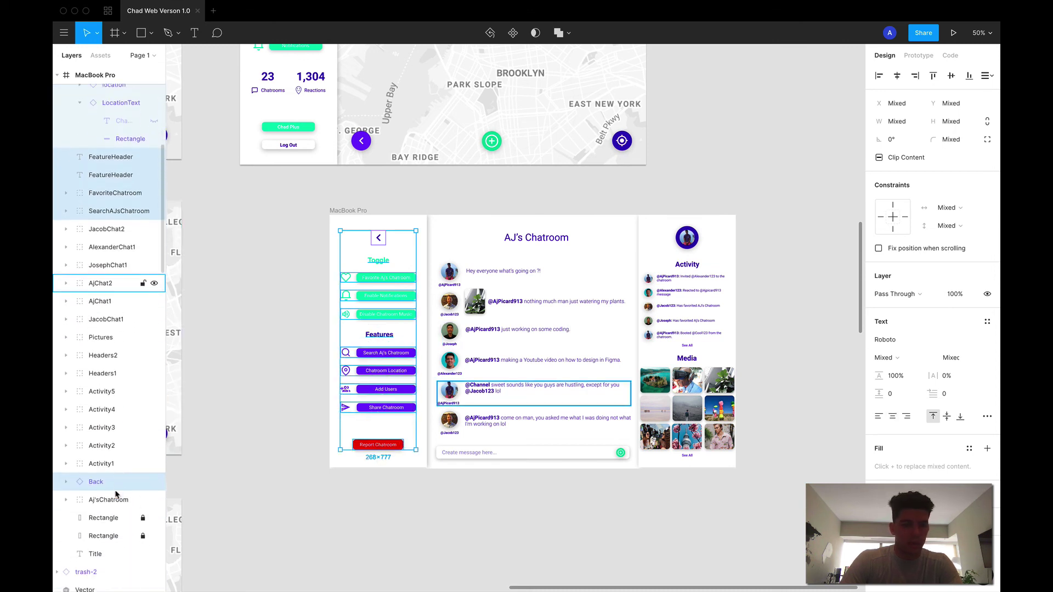
{"action": "scroll", "coordinate": [116, 493], "scroll_direction": "up", "scroll_amount": 6}
{"action": "scroll", "coordinate": [117, 495], "scroll_direction": "down", "scroll_amount": 5}
{"action": "scroll", "coordinate": [117, 496], "scroll_direction": "down", "scroll_amount": 4}
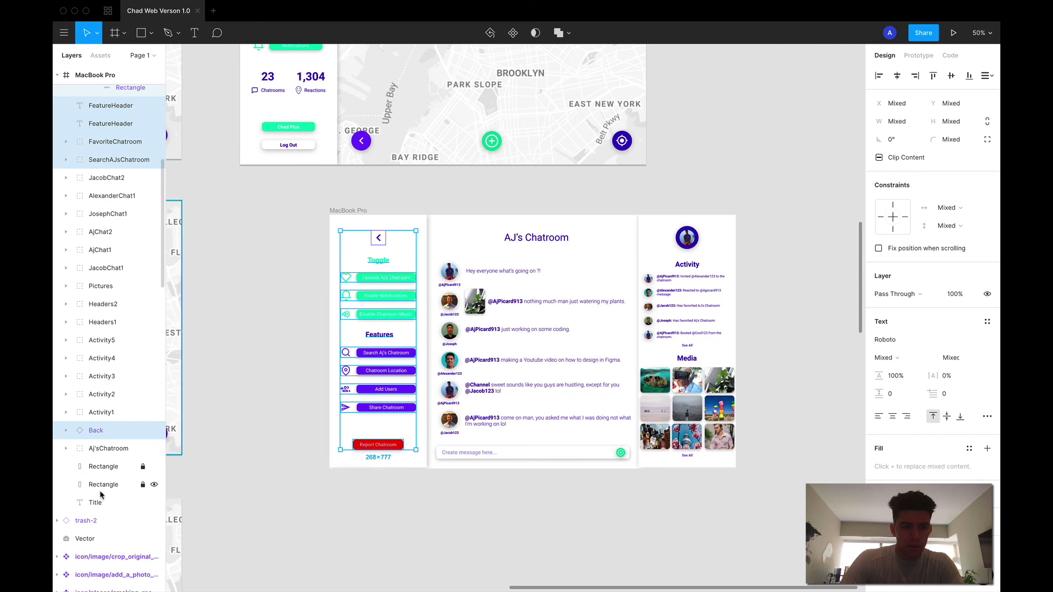
Step: Reselect every left sidebar element, from the Report Chatroom button up to the back arrow
{"action": "left_click", "coordinate": [101, 488]}
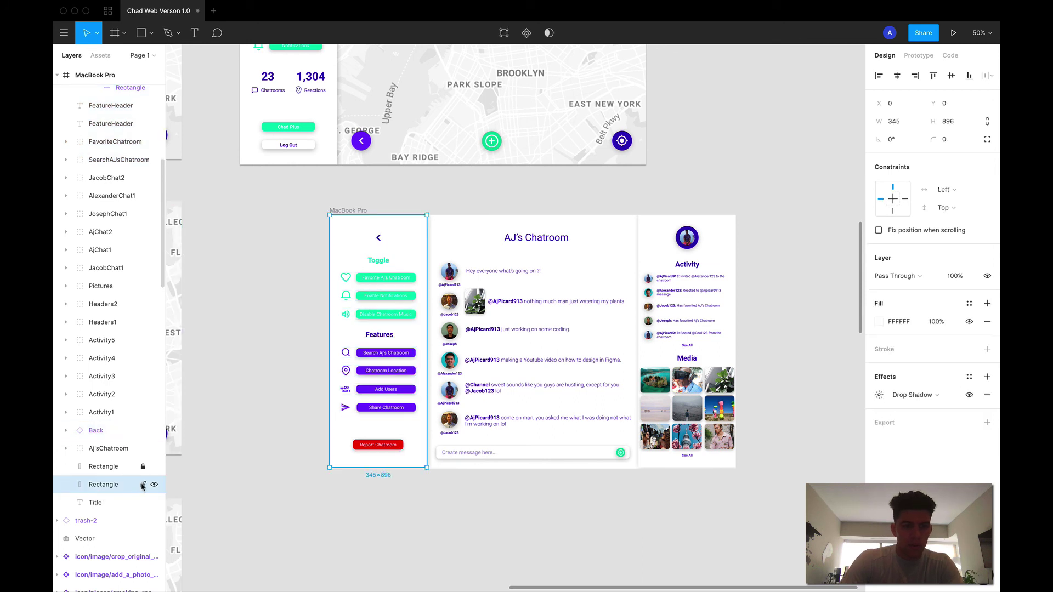
{"action": "left_click", "coordinate": [368, 444]}
{"action": "left_click", "coordinate": [395, 413], "text": "shift"}
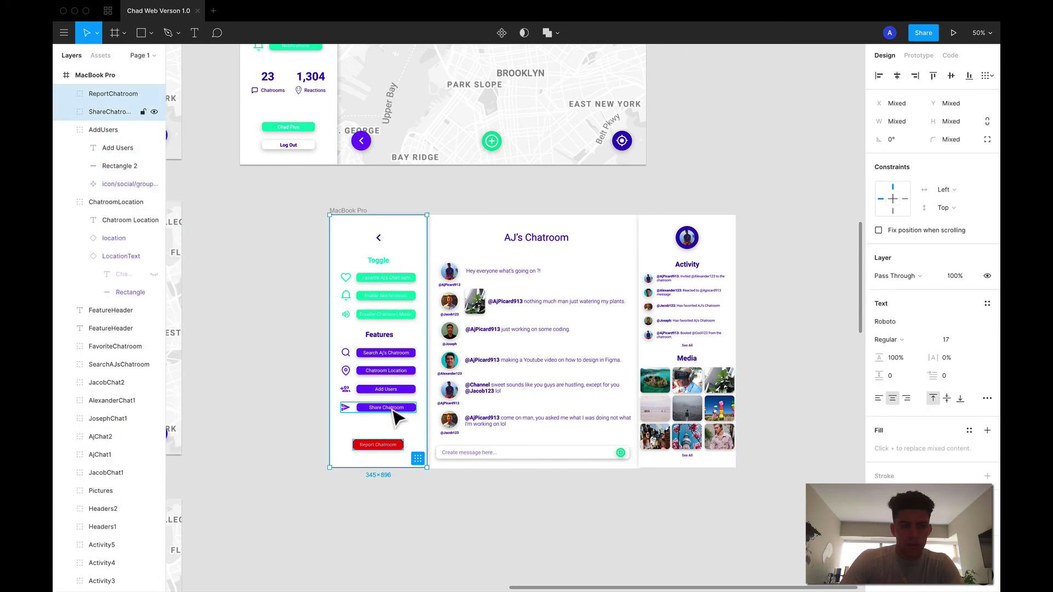
{"action": "left_click", "coordinate": [396, 390], "text": "shift"}
{"action": "left_click", "coordinate": [396, 372], "text": "shift"}
{"action": "left_click", "coordinate": [397, 352], "text": "shift"}
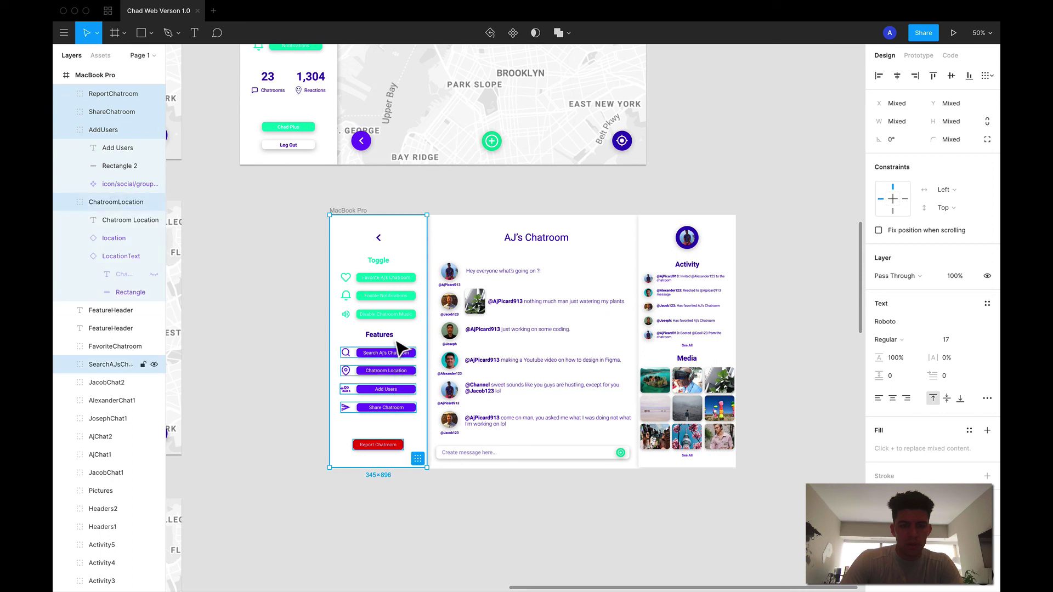
{"action": "left_click", "coordinate": [393, 335], "text": "shift"}
{"action": "left_click", "coordinate": [399, 314], "text": "shift"}
{"action": "left_click", "coordinate": [399, 296], "text": "shift"}
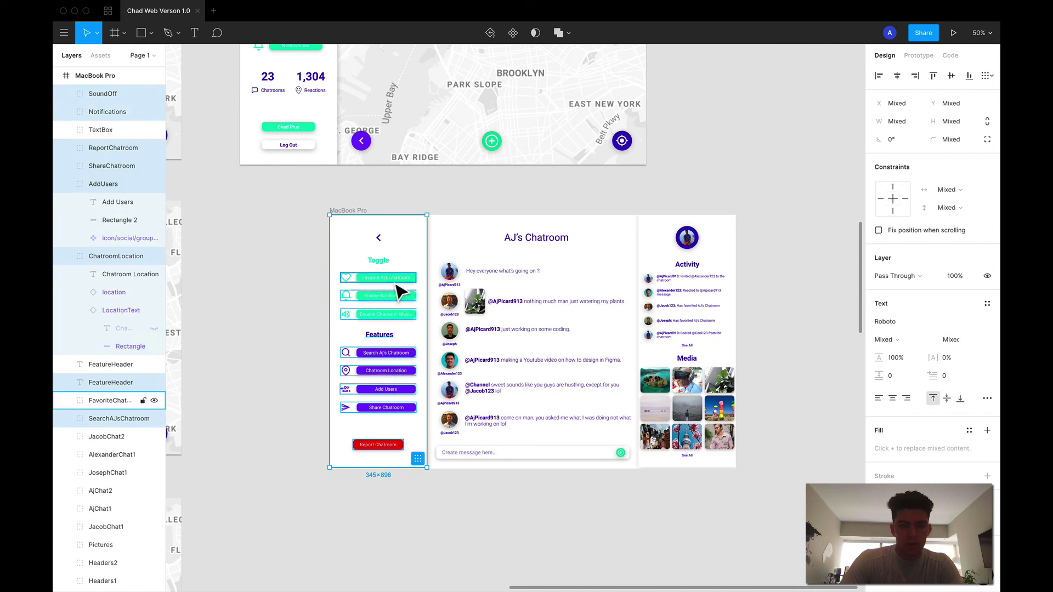
{"action": "left_click", "coordinate": [388, 277], "text": "shift"}
{"action": "left_click", "coordinate": [381, 261], "text": "shift"}
{"action": "left_click", "coordinate": [383, 245], "text": "shift"}
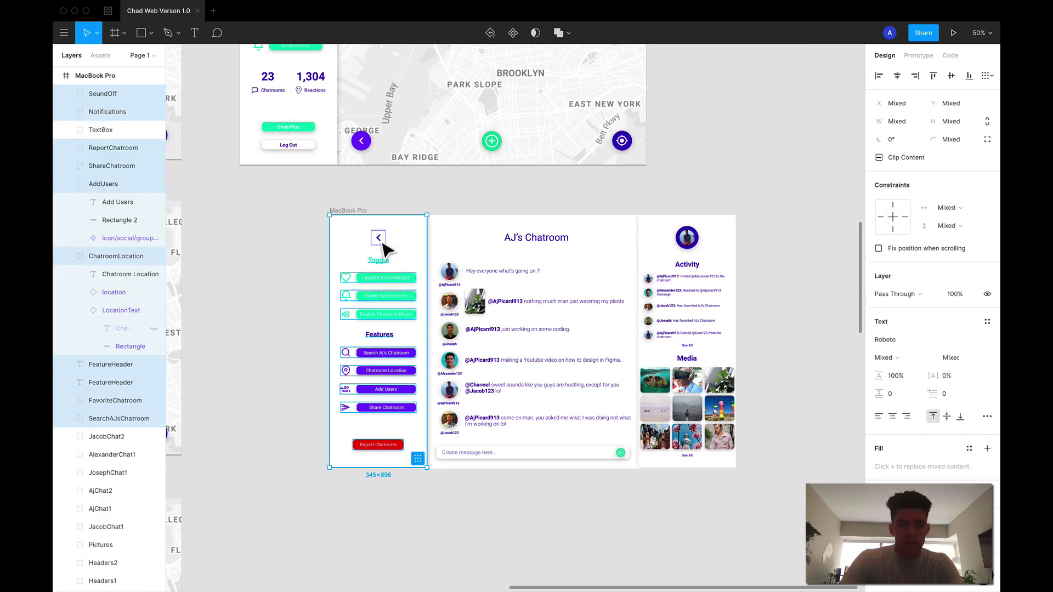
Step: Group the selected sidebar elements and name the group LeftSide
{"action": "key", "text": "super+g"}
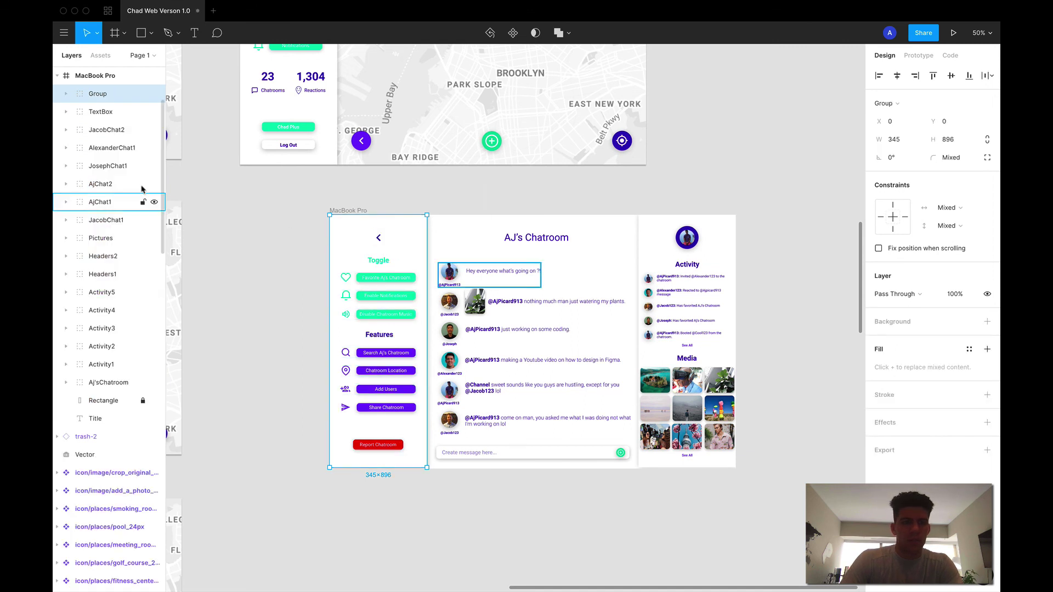
{"action": "double_click", "coordinate": [97, 94]}
{"action": "type", "text": "LeftS"}
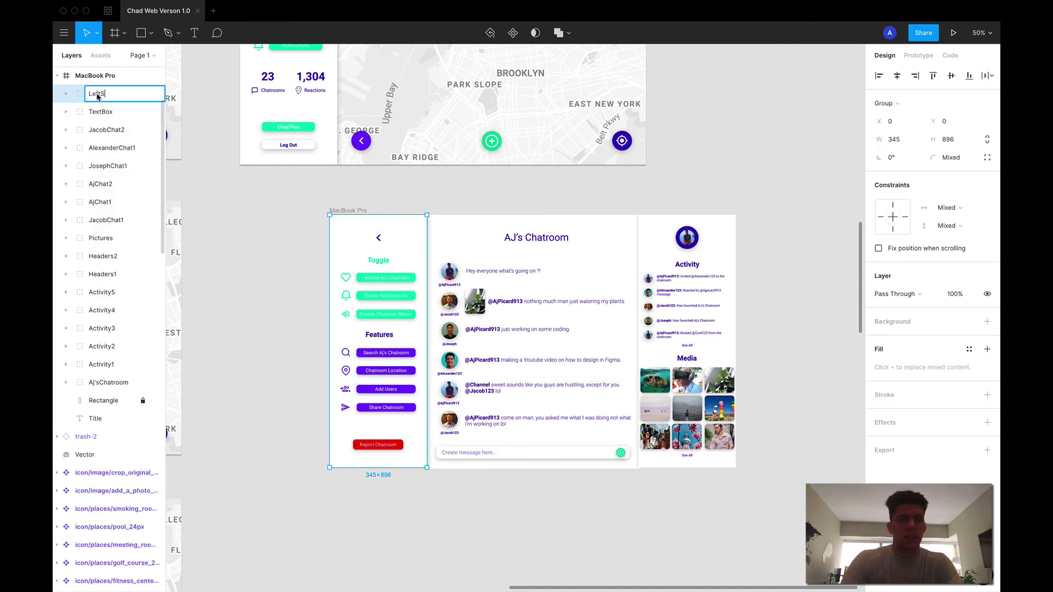
{"action": "type", "text": "ide"}
{"action": "key", "text": "Return"}
Step: Group the AJ's Chatroom title, the six chat messages and the message box as Middle
{"action": "left_click", "coordinate": [526, 239]}
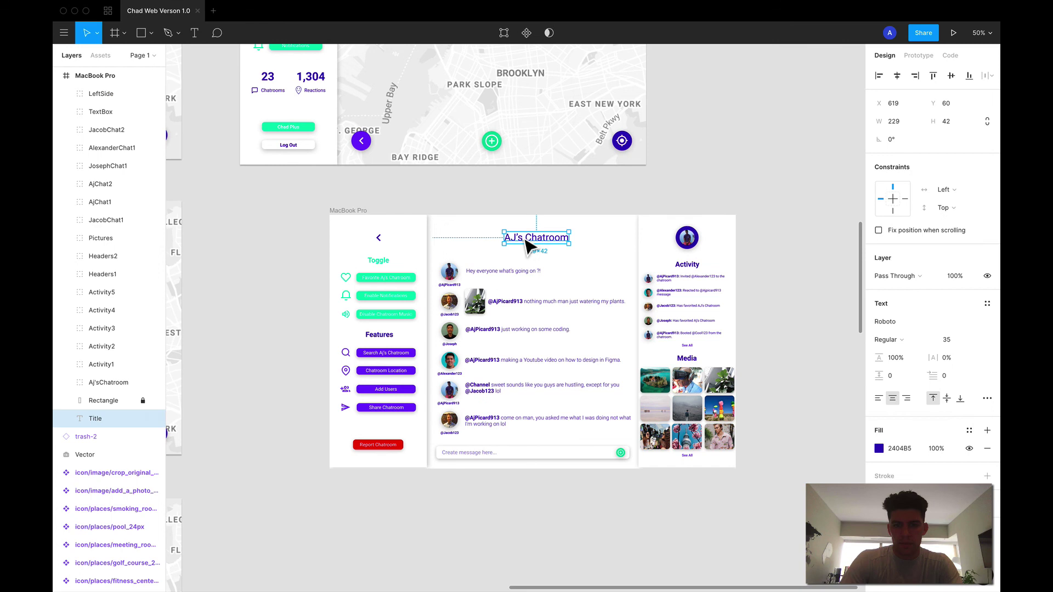
{"action": "left_click", "coordinate": [516, 277], "text": "shift"}
{"action": "left_click", "coordinate": [526, 306], "text": "shift"}
{"action": "left_click", "coordinate": [518, 334], "text": "shift"}
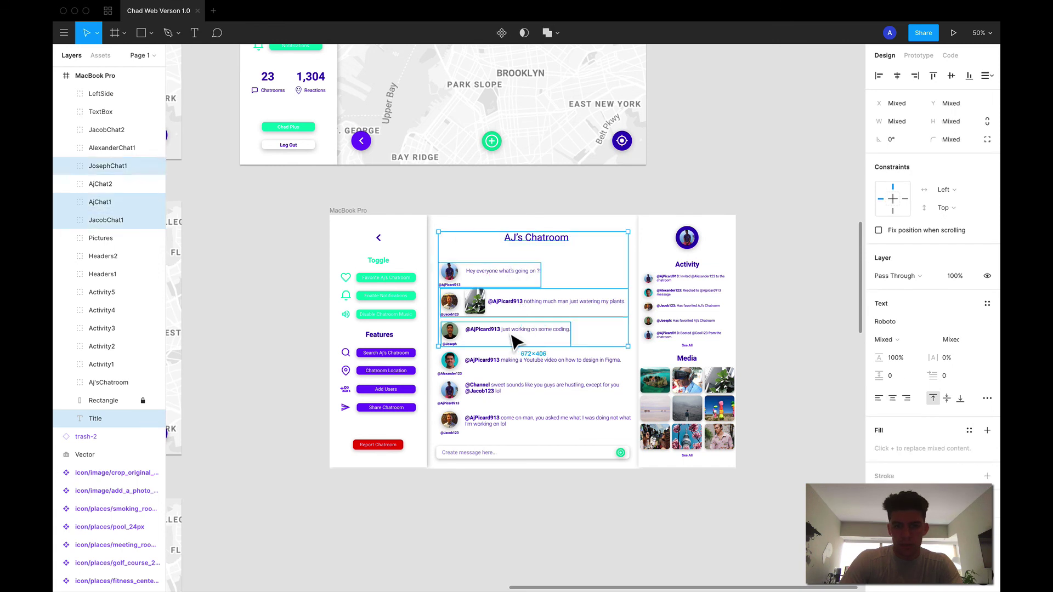
{"action": "left_click", "coordinate": [506, 369], "text": "shift"}
{"action": "left_click", "coordinate": [494, 394], "text": "shift"}
{"action": "left_click", "coordinate": [493, 423], "text": "shift"}
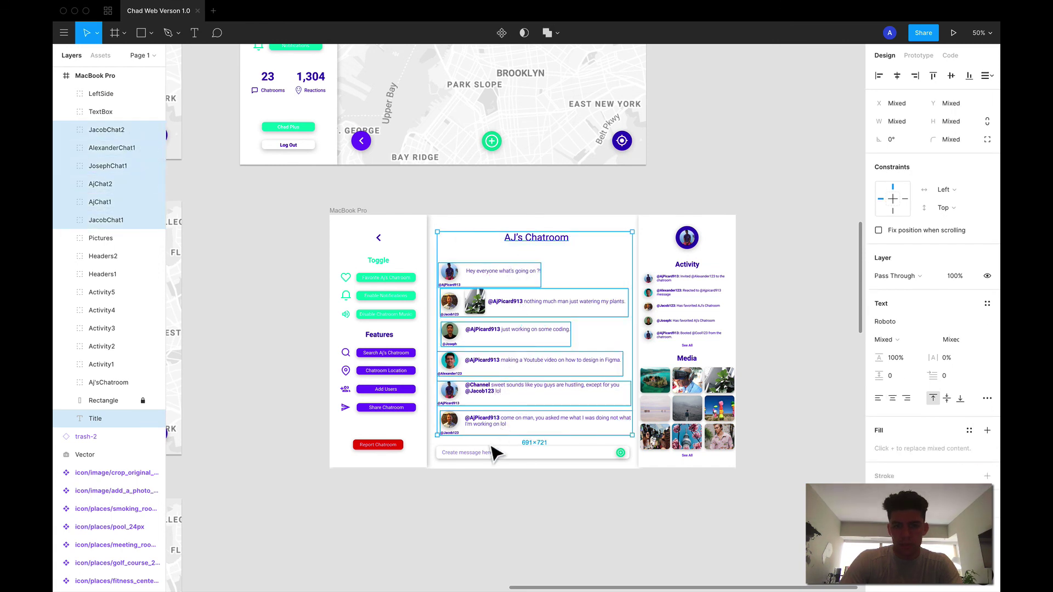
{"action": "left_click", "coordinate": [489, 454], "text": "shift"}
{"action": "key", "text": "super+g"}
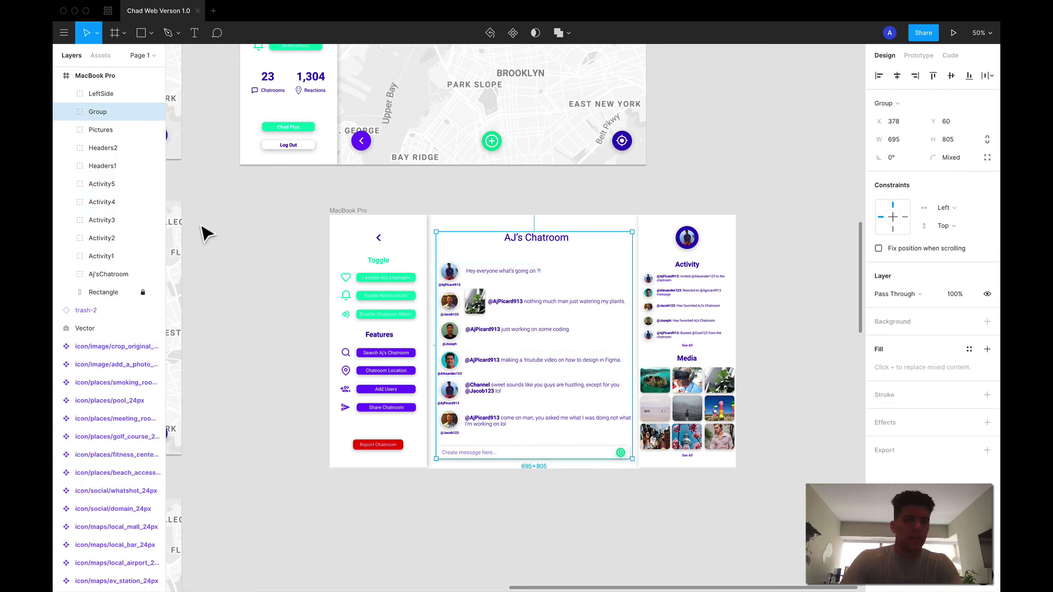
{"action": "double_click", "coordinate": [92, 113]}
{"action": "type", "text": "Middle"}
{"action": "key", "text": "Return"}
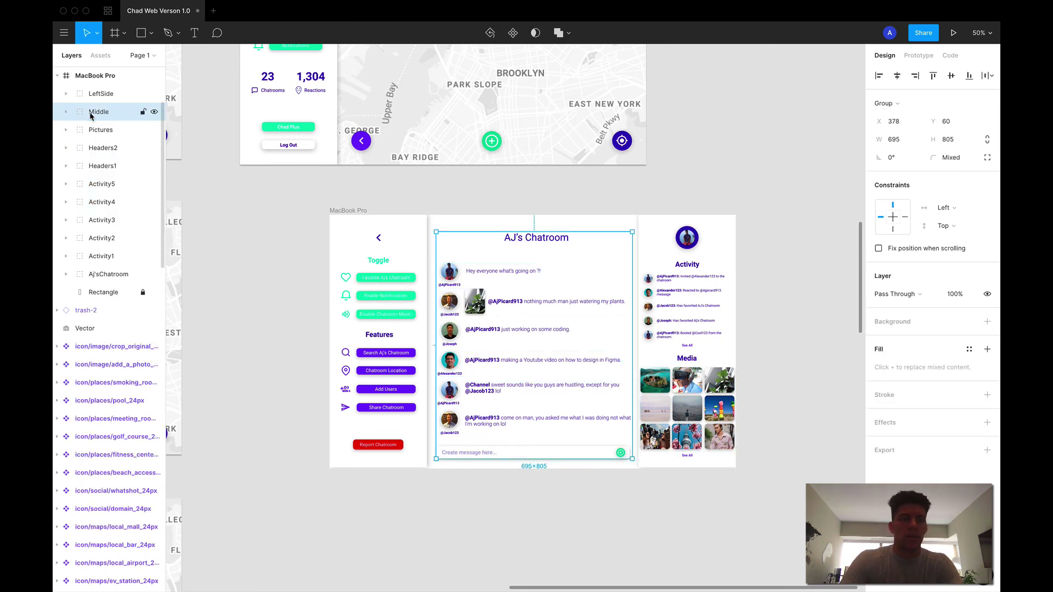
Step: Group the avatar, Activity entries and Media content as RightSide, and move the unlocked background Rectangle into it
{"action": "left_click", "coordinate": [686, 237]}
{"action": "left_click", "coordinate": [689, 265], "text": "shift"}
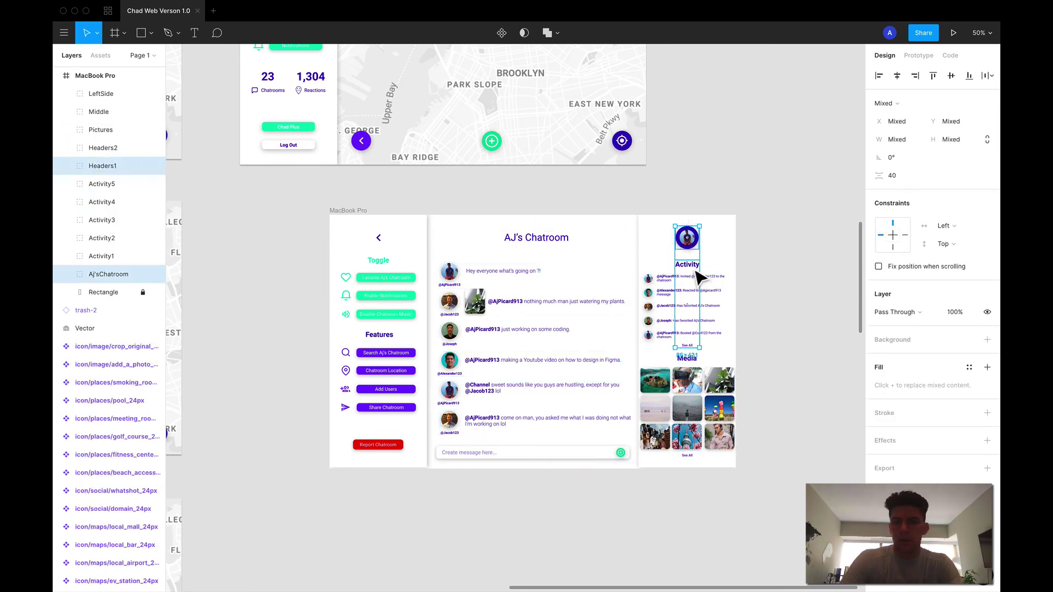
{"action": "left_click", "coordinate": [667, 292], "text": "shift"}
{"action": "left_click", "coordinate": [668, 306], "text": "shift"}
{"action": "left_click", "coordinate": [668, 322], "text": "shift"}
{"action": "left_click", "coordinate": [668, 334], "text": "shift"}
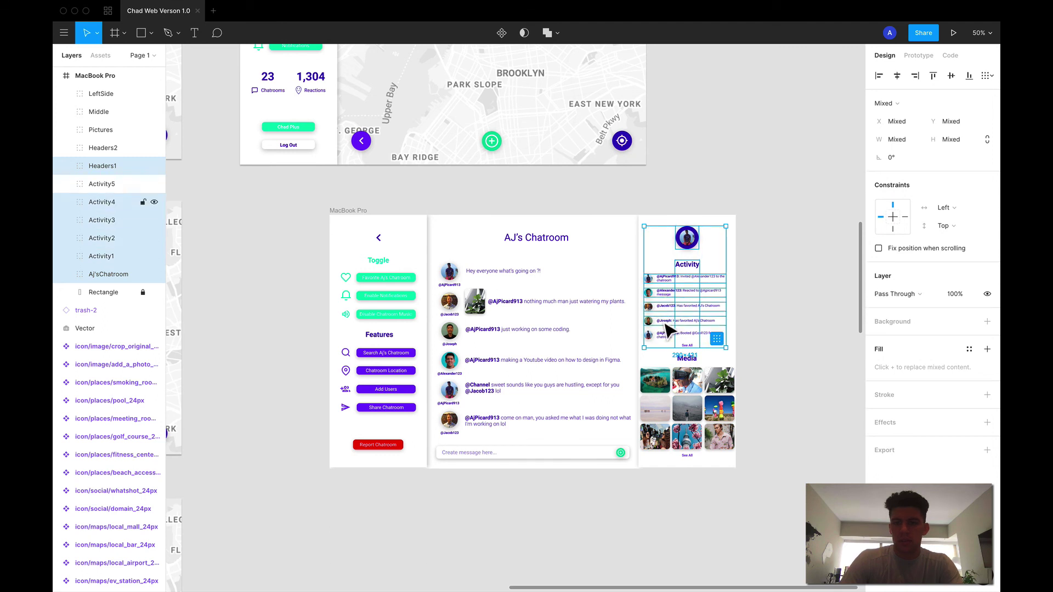
{"action": "left_click", "coordinate": [668, 346], "text": "shift"}
{"action": "left_click", "coordinate": [687, 359], "text": "shift"}
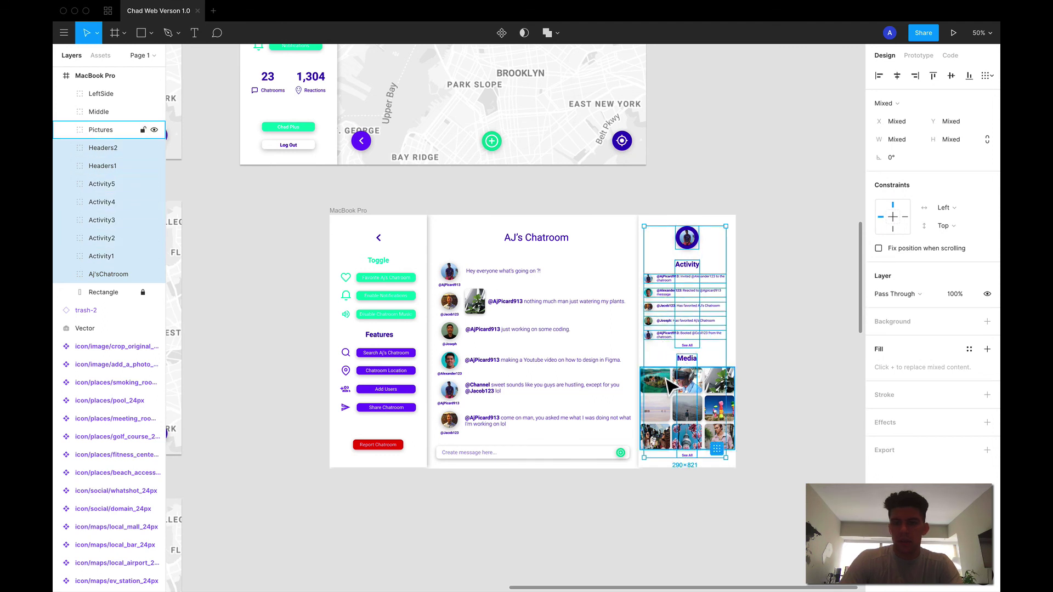
{"action": "left_click", "coordinate": [695, 385], "text": "shift"}
{"action": "key", "text": "super+g"}
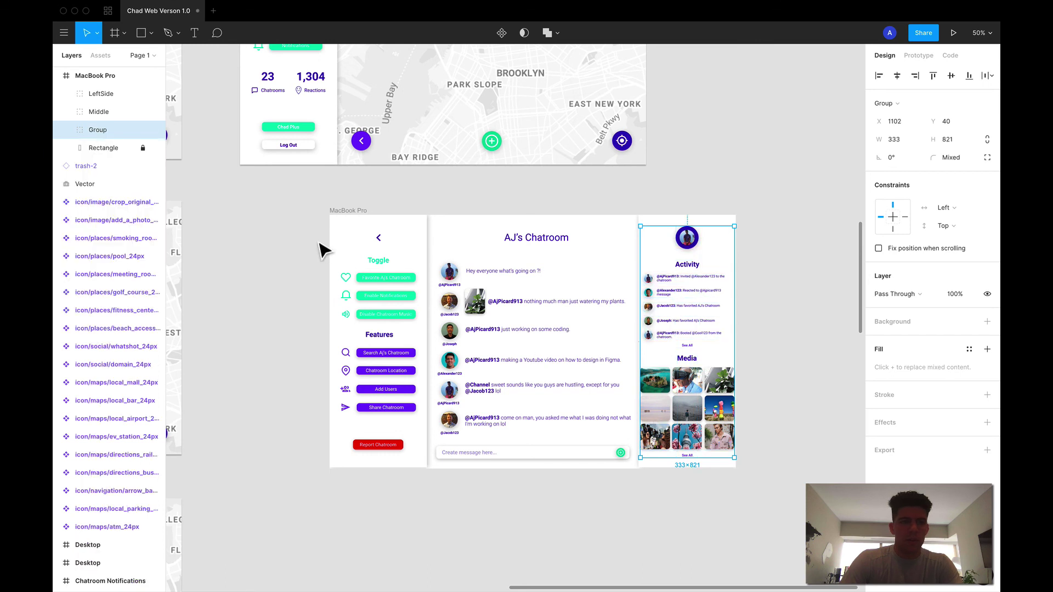
{"action": "double_click", "coordinate": [101, 131]}
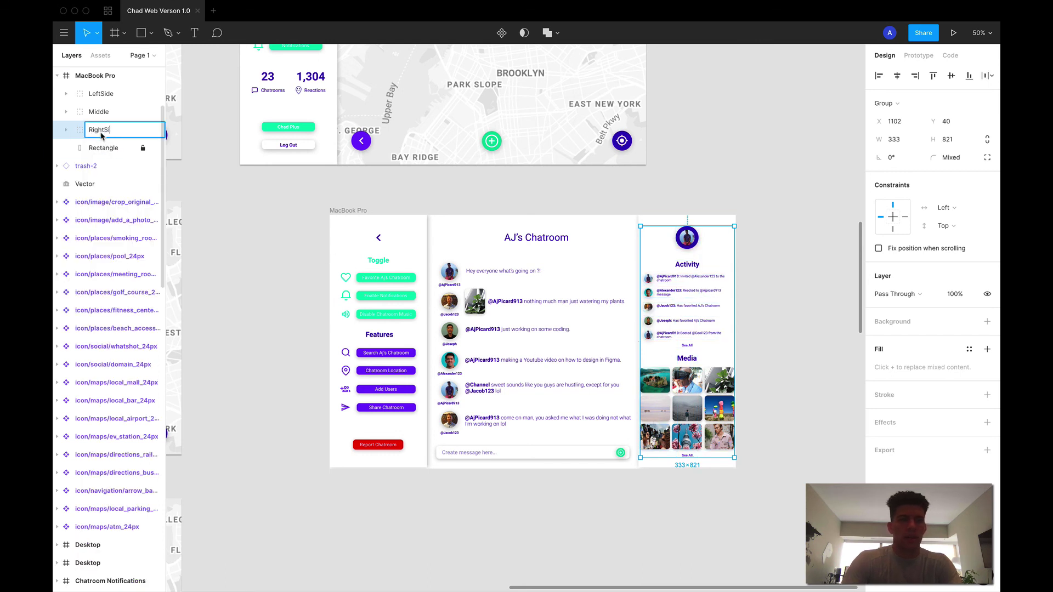
{"action": "key", "text": "Return"}
{"action": "left_click", "coordinate": [143, 147]}
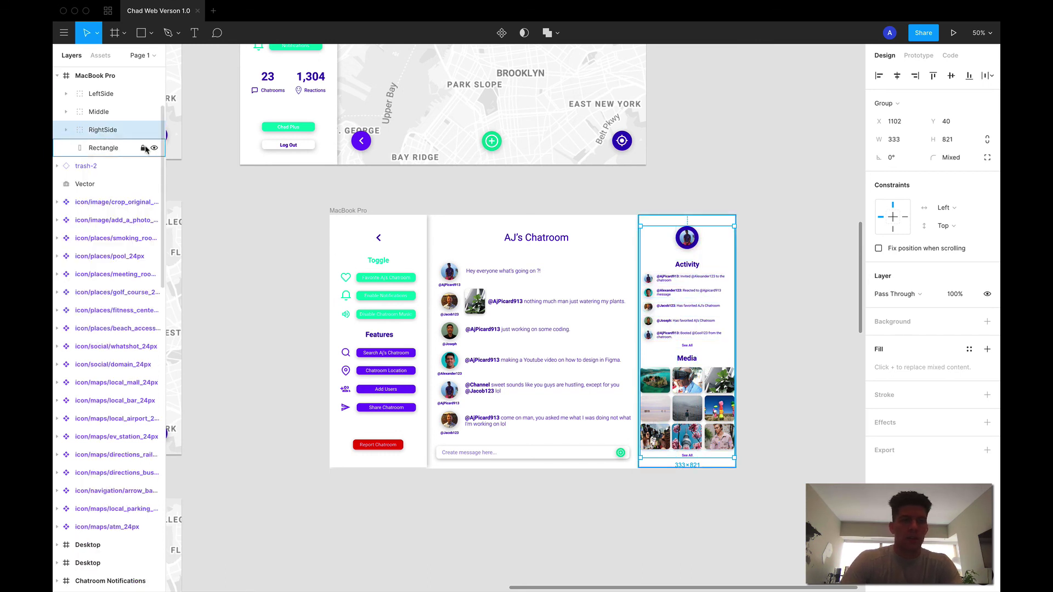
{"action": "left_click_drag", "start_coordinate": [113, 148], "coordinate": [126, 302]}
Step: Reposition the MacBook Pro desktop frame on the canvas and rename it Chatroom
{"action": "left_click", "coordinate": [67, 130]}
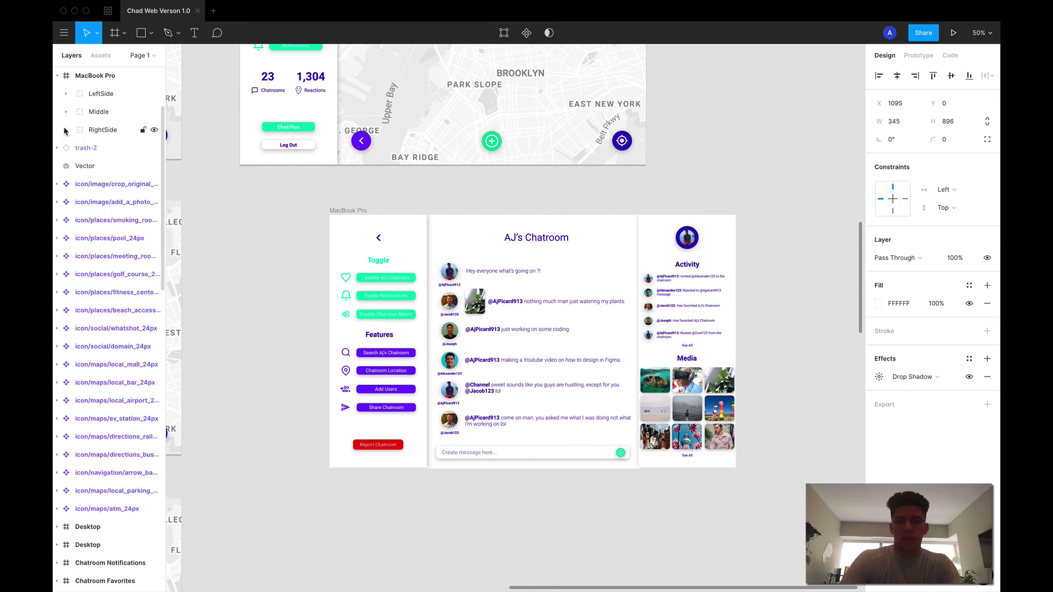
{"action": "left_click", "coordinate": [269, 215]}
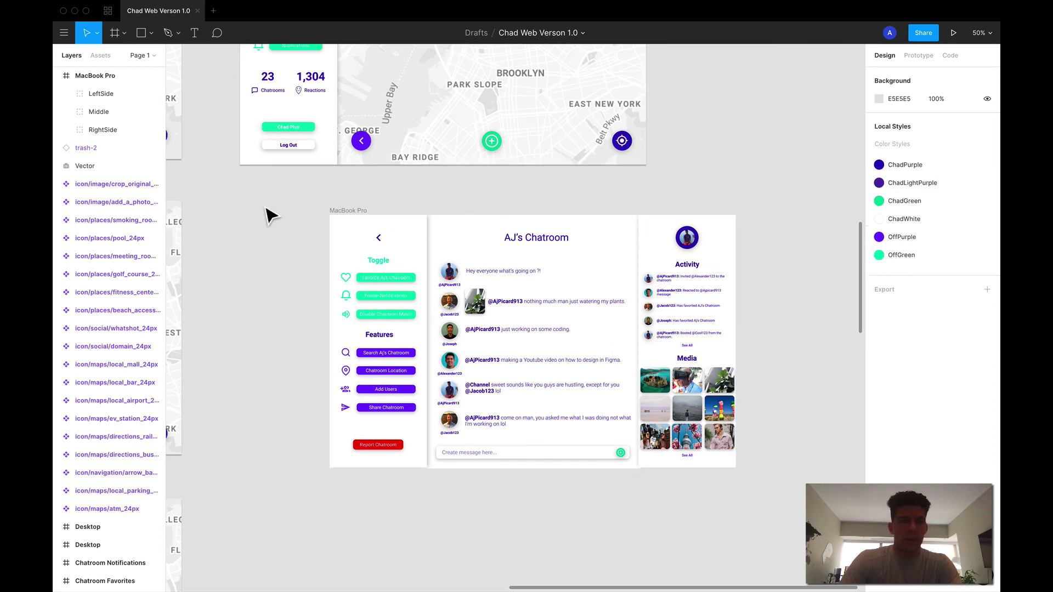
{"action": "left_click", "coordinate": [362, 211]}
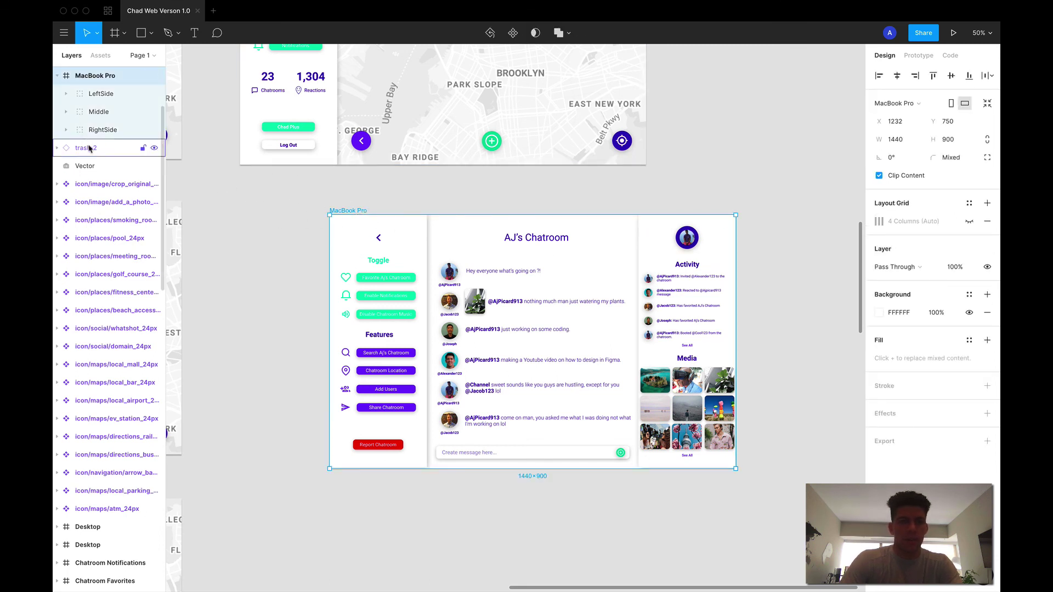
{"action": "scroll", "coordinate": [321, 228], "scroll_direction": "up", "scroll_amount": 2}
{"action": "scroll", "coordinate": [327, 242], "scroll_direction": "right", "scroll_amount": 2}
{"action": "left_click_drag", "start_coordinate": [331, 247], "coordinate": [229, 235]}
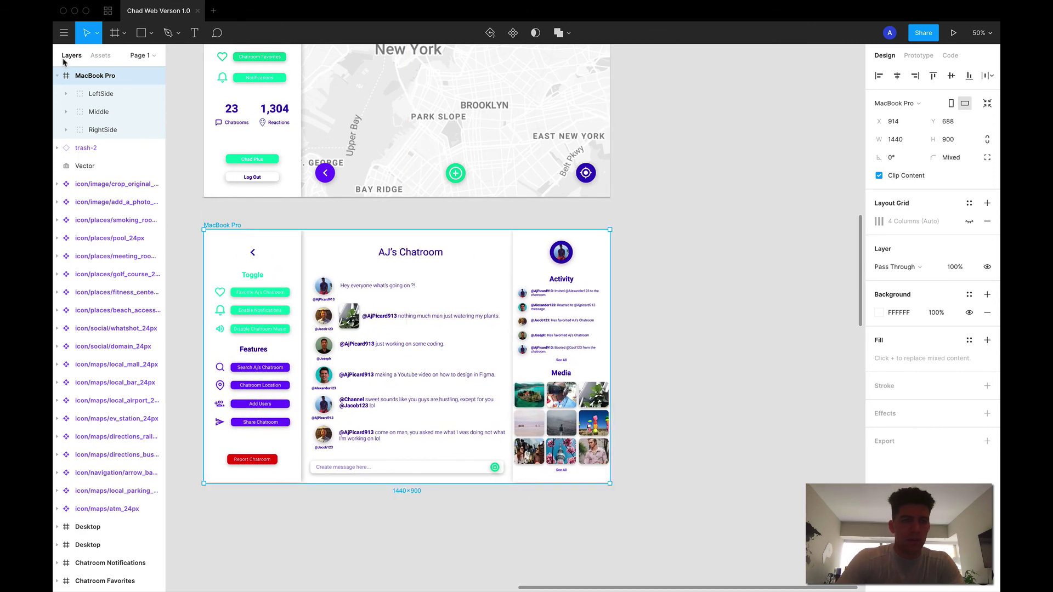
{"action": "double_click", "coordinate": [88, 76]}
{"action": "type", "text": "Chatroom"}
{"action": "key", "text": "Return"}
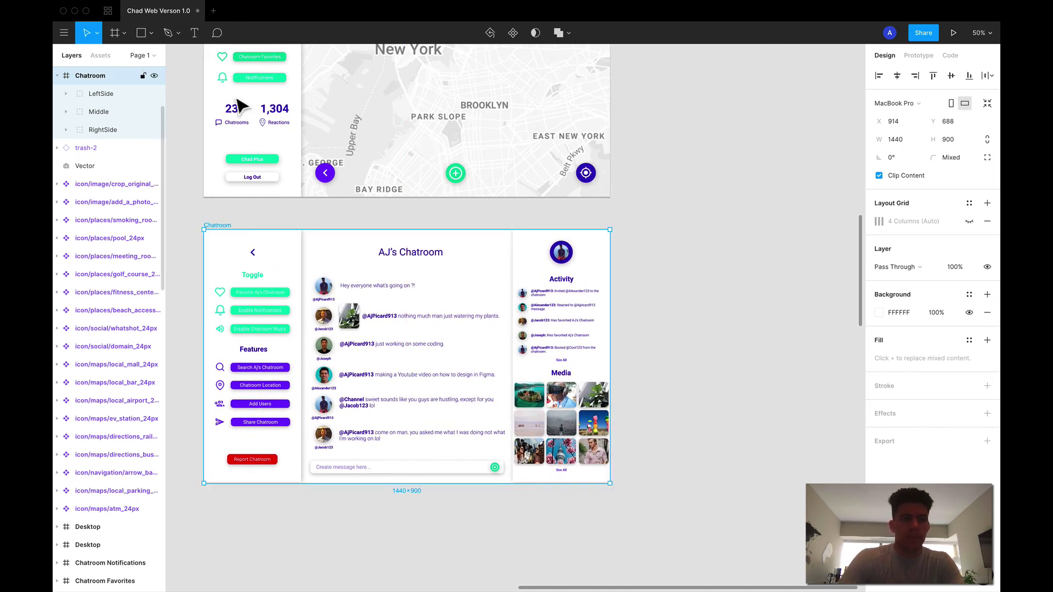
{"action": "scroll", "coordinate": [422, 220], "scroll_direction": "left", "scroll_amount": 3}
{"action": "scroll", "coordinate": [422, 220], "scroll_direction": "down", "scroll_amount": 1}
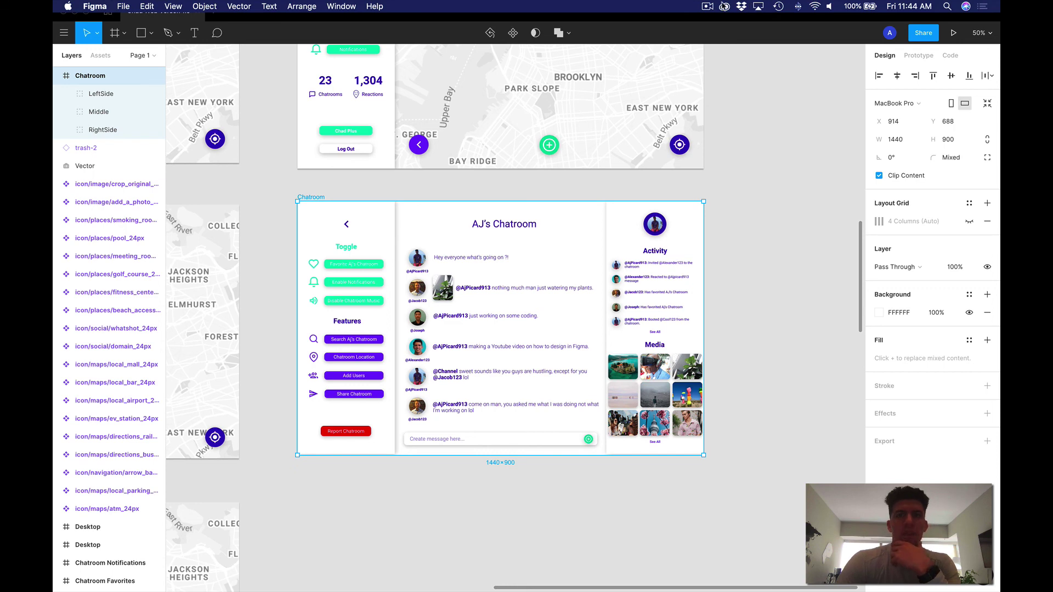
{"action": "left_click", "coordinate": [708, 6]}
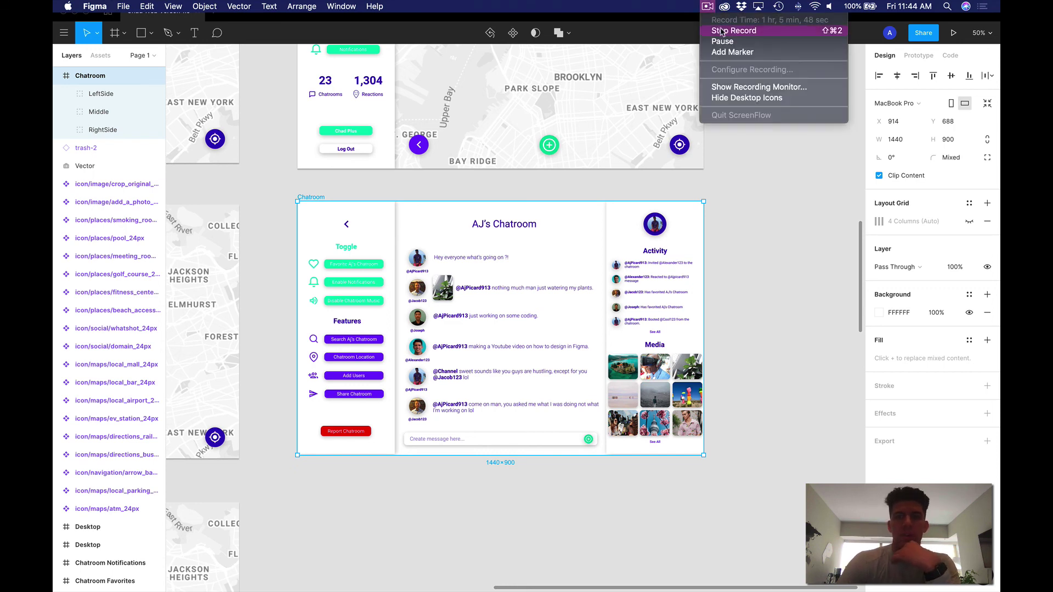